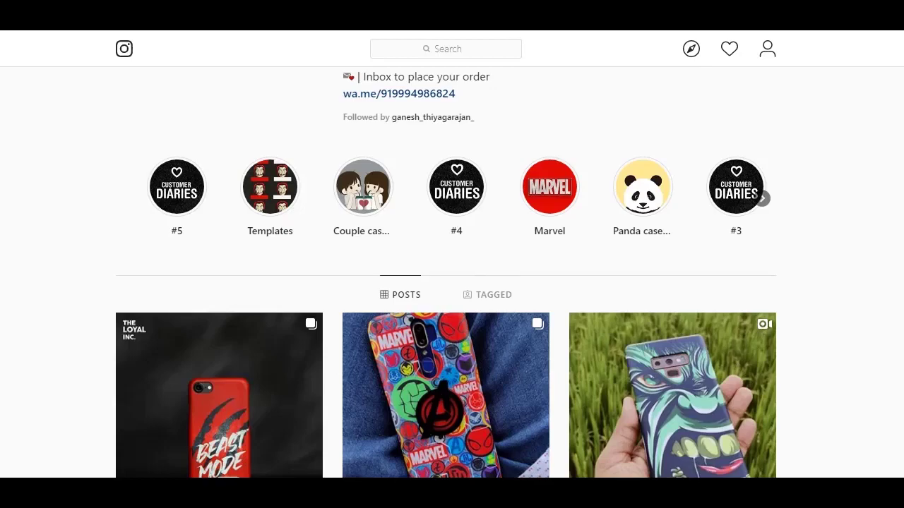
Step: Choose the Pencil tool from its tool group and confirm its options
{"action": "scroll", "coordinate": [452, 283], "scroll_direction": "down", "scroll_amount": 3}
{"action": "scroll", "coordinate": [451, 282], "scroll_direction": "down", "scroll_amount": 3}
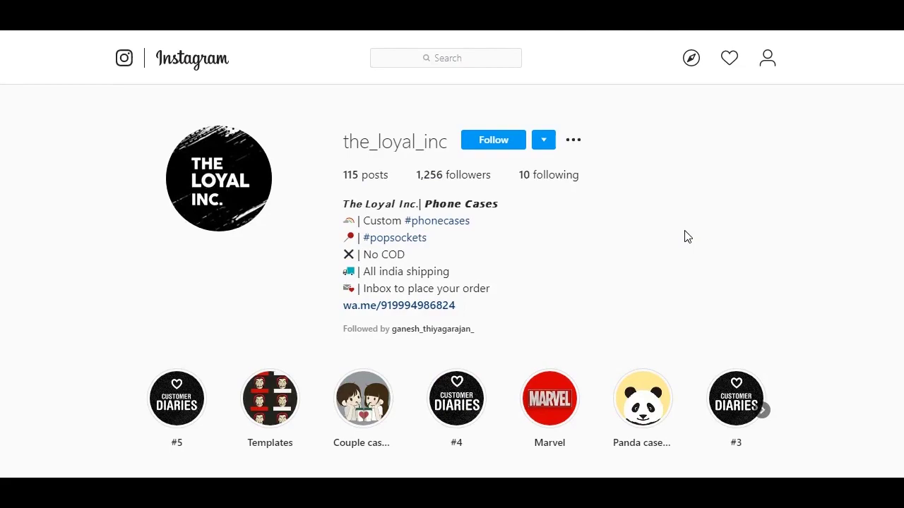
{"action": "scroll", "coordinate": [684, 236], "scroll_direction": "down", "scroll_amount": 8}
{"action": "scroll", "coordinate": [684, 236], "scroll_direction": "down", "scroll_amount": 2}
{"action": "scroll", "coordinate": [684, 236], "scroll_direction": "down", "scroll_amount": 2}
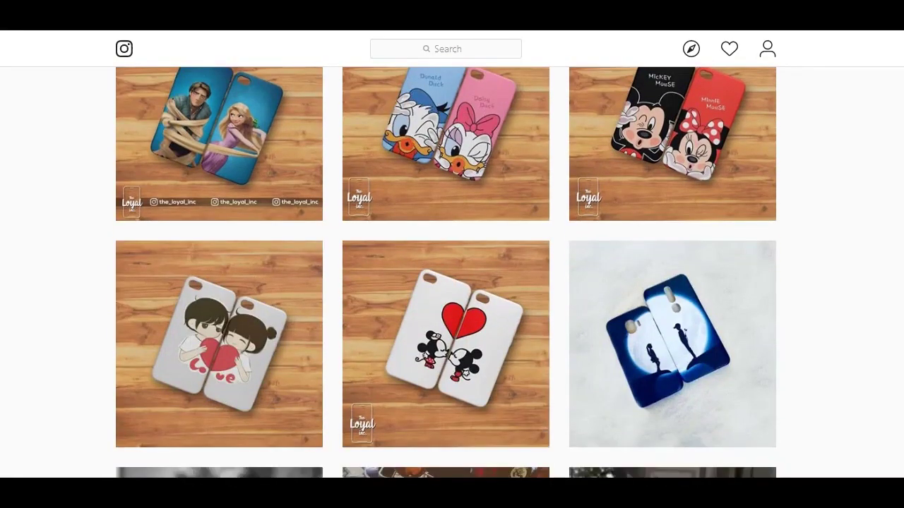
{"action": "scroll", "coordinate": [685, 236], "scroll_direction": "down", "scroll_amount": 1}
{"action": "scroll", "coordinate": [452, 283], "scroll_direction": "down", "scroll_amount": 2}
{"action": "scroll", "coordinate": [452, 283], "scroll_direction": "down", "scroll_amount": 4}
{"action": "scroll", "coordinate": [452, 282], "scroll_direction": "down", "scroll_amount": 4}
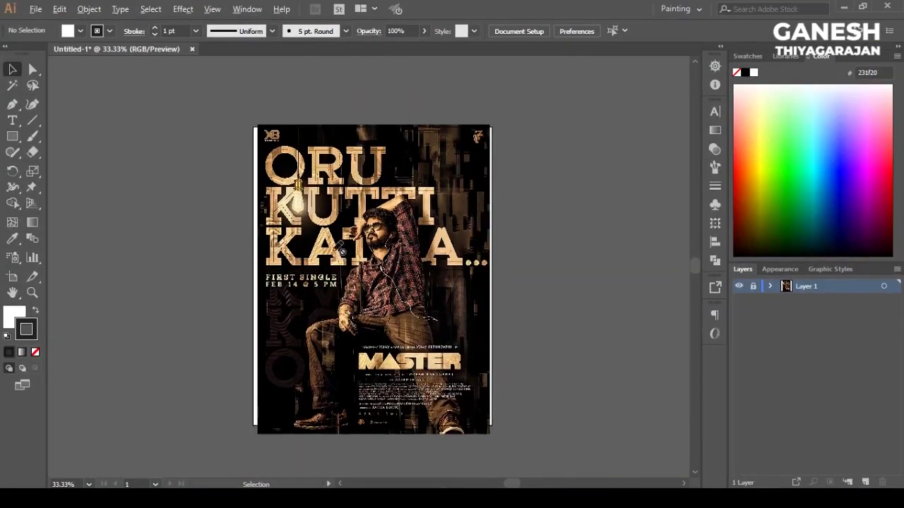
{"action": "scroll", "coordinate": [455, 218], "scroll_direction": "up", "scroll_amount": 2}
{"action": "scroll", "coordinate": [456, 217], "scroll_direction": "up", "scroll_amount": 3}
{"action": "scroll", "coordinate": [455, 217], "scroll_direction": "up", "scroll_amount": 3}
{"action": "scroll", "coordinate": [390, 238], "scroll_direction": "up", "scroll_amount": 1}
{"action": "scroll", "coordinate": [388, 240], "scroll_direction": "down", "scroll_amount": 2}
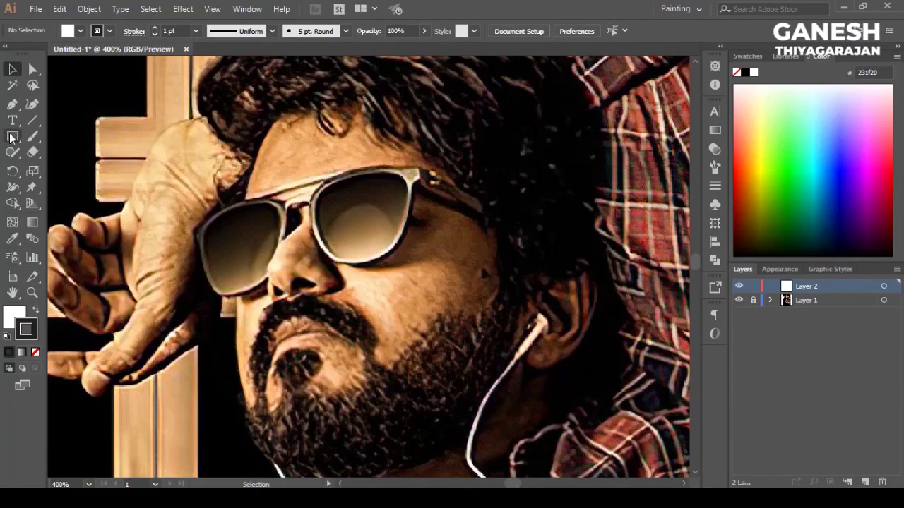
{"action": "left_click_drag", "start_coordinate": [12, 152], "coordinate": [61, 167]}
{"action": "double_click", "coordinate": [12, 152]}
{"action": "left_click", "coordinate": [525, 343]}
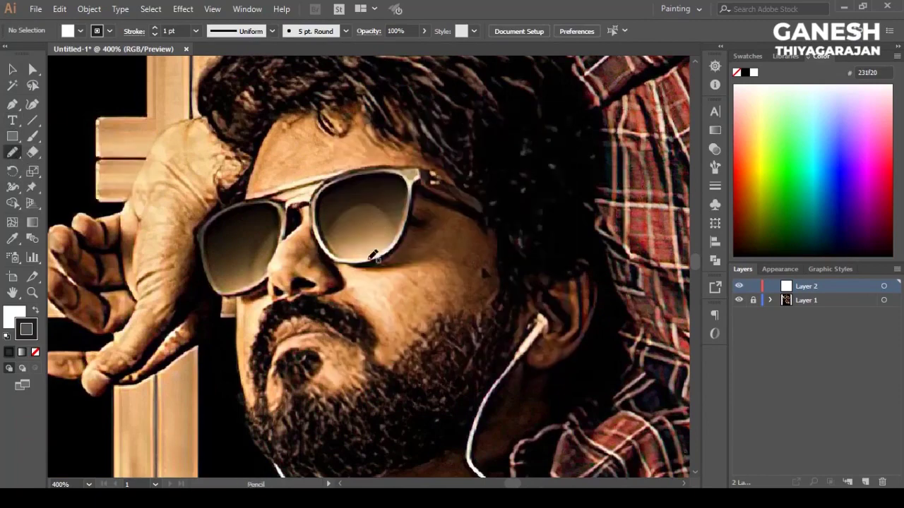
{"action": "left_click_drag", "start_coordinate": [12, 152], "coordinate": [39, 167]}
{"action": "double_click", "coordinate": [12, 152]}
{"action": "left_click", "coordinate": [460, 345]}
Step: Draw a Pencil stroke along the upper cheek and undo an unwanted extra shape
{"action": "left_click_drag", "start_coordinate": [391, 363], "coordinate": [486, 204]}
{"action": "key", "text": "v"}
{"action": "key", "text": "n"}
{"action": "left_click_drag", "start_coordinate": [374, 262], "coordinate": [417, 212]}
{"action": "key", "text": "ctrl+z"}
{"action": "key", "text": "ctrl+z"}
Step: Trace a closed outline of the right cheek along the sunglasses' edge and arm
{"action": "left_click_drag", "start_coordinate": [364, 262], "coordinate": [404, 259]}
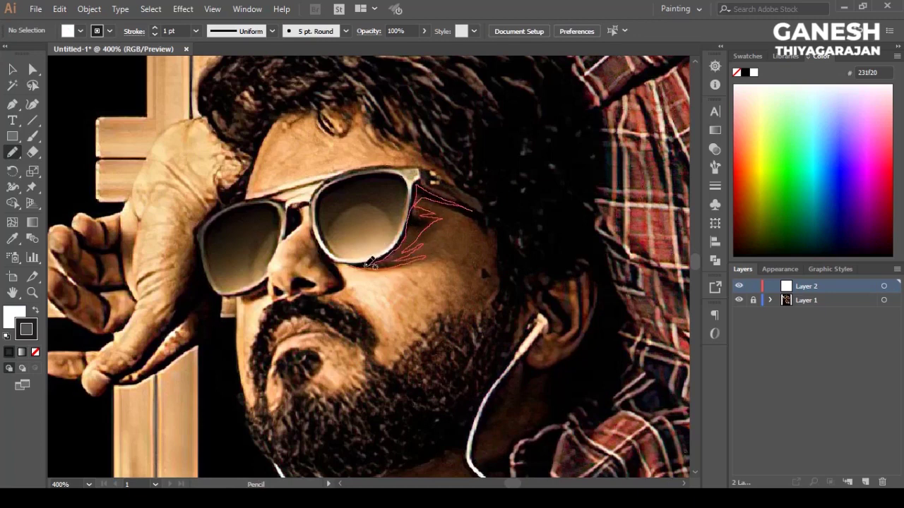
{"action": "left_click_drag", "start_coordinate": [452, 205], "coordinate": [353, 267]}
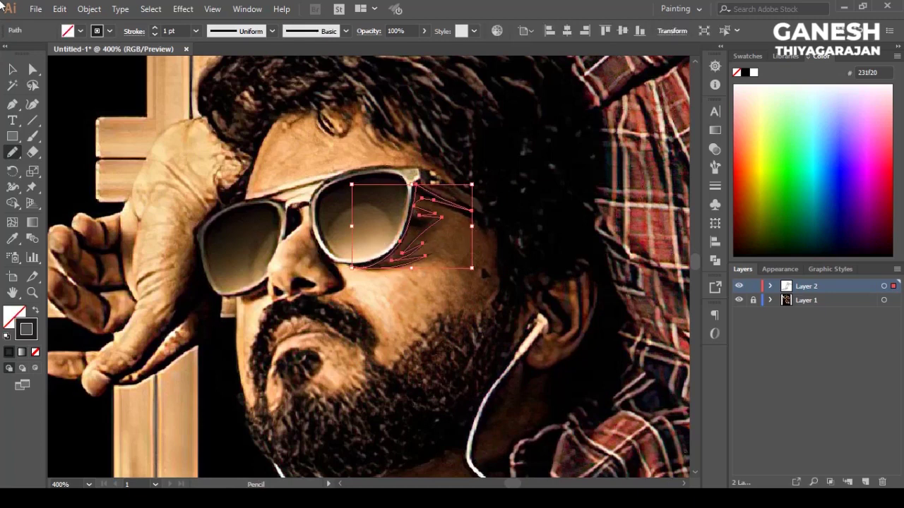
{"action": "left_click", "coordinate": [478, 228], "text": "ctrl"}
{"action": "left_click_drag", "start_coordinate": [423, 202], "coordinate": [477, 216]}
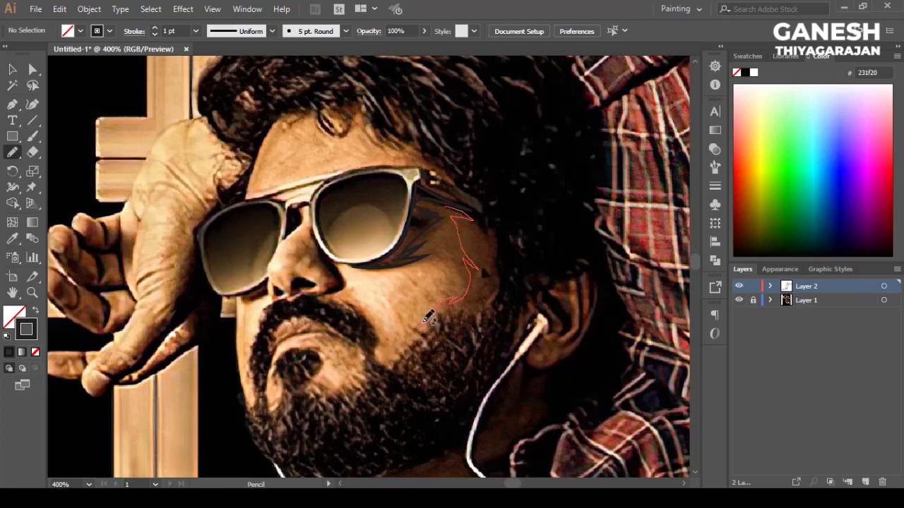
{"action": "left_click_drag", "start_coordinate": [413, 372], "coordinate": [447, 208]}
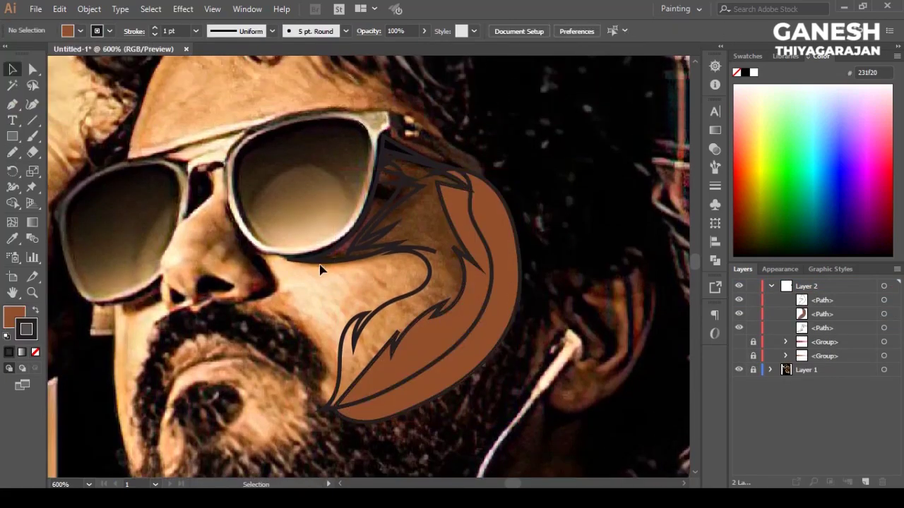
Step: Fill the inner cheek shape with lighter brown, then select all cheek shapes for filling
{"action": "left_click", "coordinate": [367, 240]}
{"action": "left_click", "coordinate": [68, 30]}
{"action": "left_click", "coordinate": [48, 92]}
{"action": "key", "text": "ctrl+shift+a"}
{"action": "key", "text": "ctrl+a"}
{"action": "left_click", "coordinate": [80, 30]}
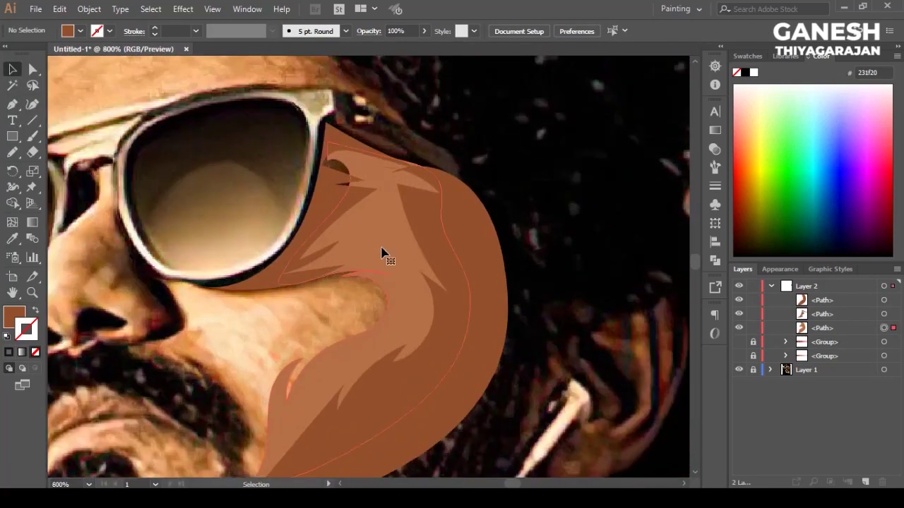
Step: Select an anchor on the cheek outline with Direct Selection, then deselect it
{"action": "key", "text": "a"}
{"action": "left_click", "coordinate": [315, 177]}
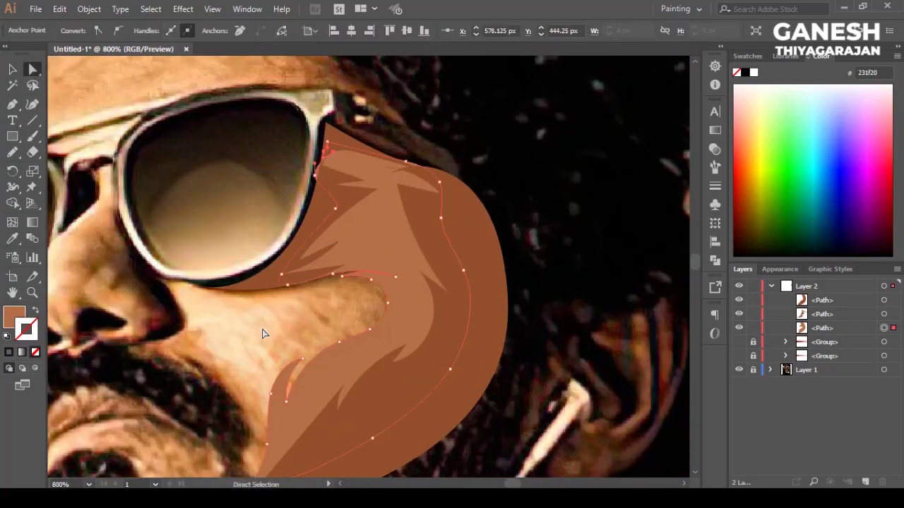
{"action": "left_click", "coordinate": [262, 333]}
{"action": "scroll", "coordinate": [379, 260], "scroll_direction": "down", "scroll_amount": 2}
{"action": "scroll", "coordinate": [387, 263], "scroll_direction": "up", "scroll_amount": 2}
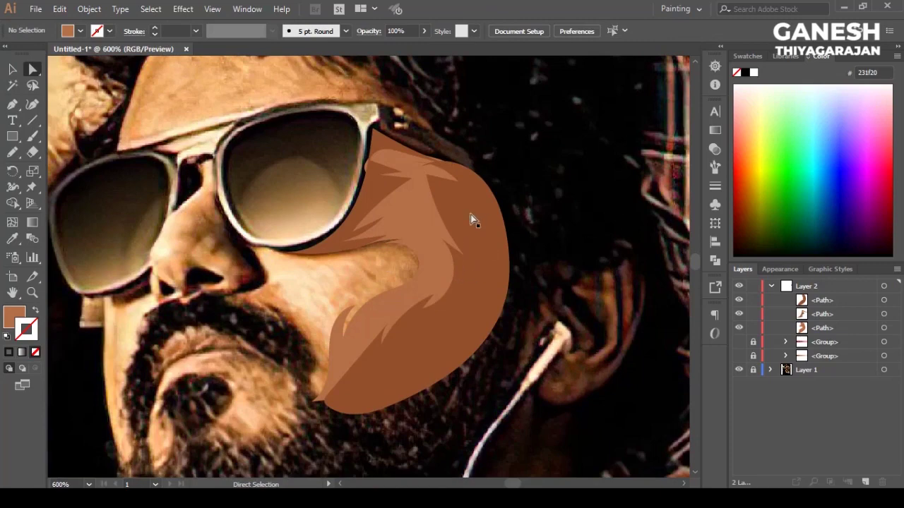
Step: Draw a beard shape along the jaw under the cheek and fill it with the sampled cheek brown
{"action": "key", "text": "n"}
{"action": "mouse_move", "coordinate": [226, 293]}
{"action": "left_mouse_down"}
{"action": "mouse_move", "coordinate": [313, 374]}
{"action": "mouse_move", "coordinate": [329, 404]}
{"action": "left_mouse_up"}
{"action": "key", "text": "i"}
{"action": "scroll", "coordinate": [414, 313], "scroll_direction": "down", "scroll_amount": 3}
{"action": "scroll", "coordinate": [414, 313], "scroll_direction": "left", "scroll_amount": 5}
{"action": "left_click", "coordinate": [416, 304]}
{"action": "key", "text": "ctrl+z"}
{"action": "key", "text": "n"}
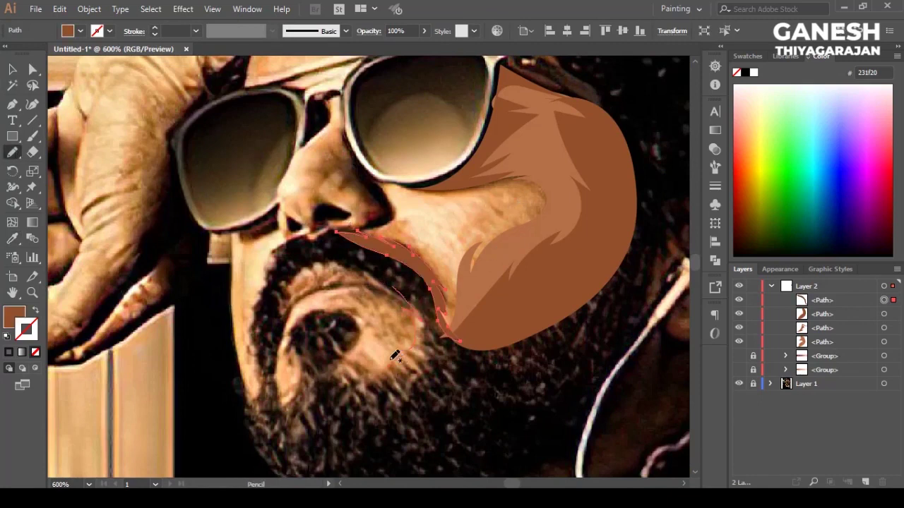
{"action": "left_click_drag", "start_coordinate": [340, 364], "coordinate": [385, 392]}
{"action": "key", "text": "v"}
{"action": "key", "text": "i"}
{"action": "left_click", "coordinate": [431, 311]}
{"action": "key", "text": "ctrl+shift+a"}
Step: Trace a chin beard shape and fill it with lighter brown using the Eyedropper
{"action": "key", "text": "n"}
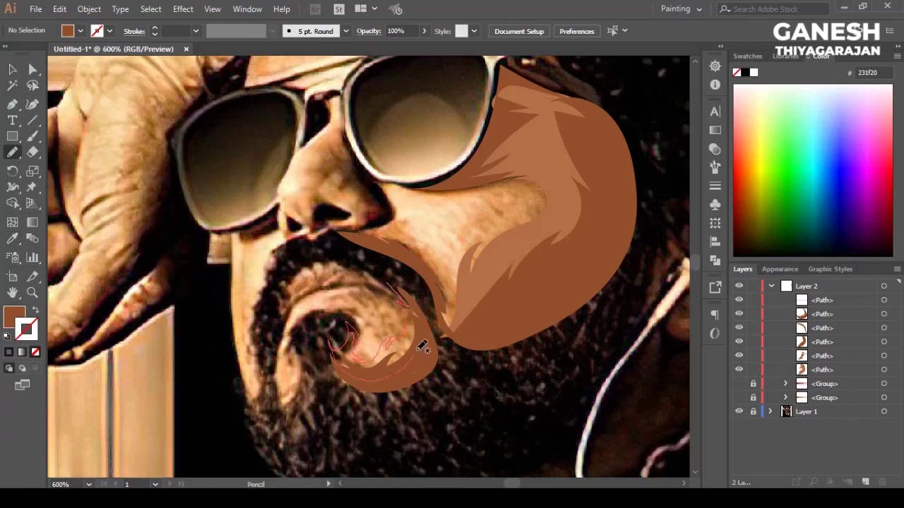
{"action": "left_click_drag", "start_coordinate": [353, 328], "coordinate": [407, 285]}
{"action": "key", "text": "i"}
{"action": "left_click", "coordinate": [452, 297]}
{"action": "left_click", "coordinate": [13, 69]}
{"action": "key", "text": "ctrl+shift+a"}
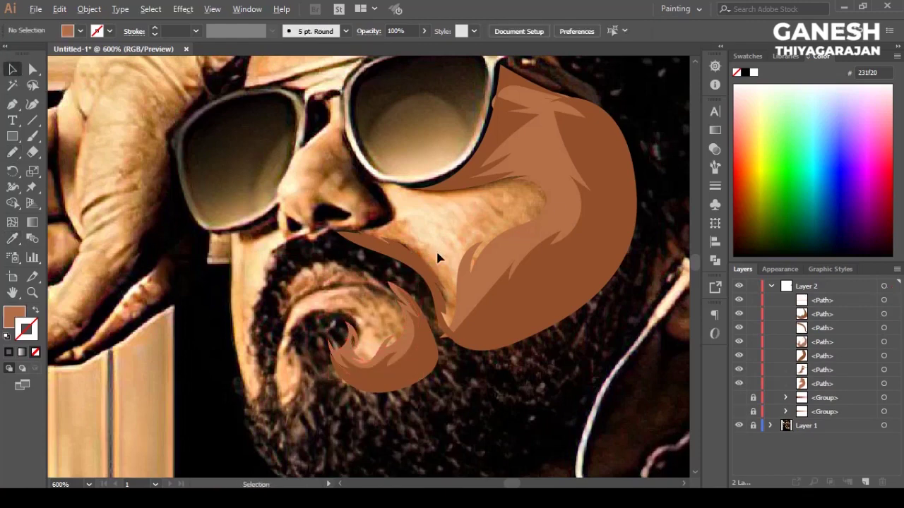
{"action": "scroll", "coordinate": [428, 259], "scroll_direction": "up", "scroll_amount": 1}
Step: Draw a shape just under the glasses and fill it with a sampled colour
{"action": "key", "text": "n"}
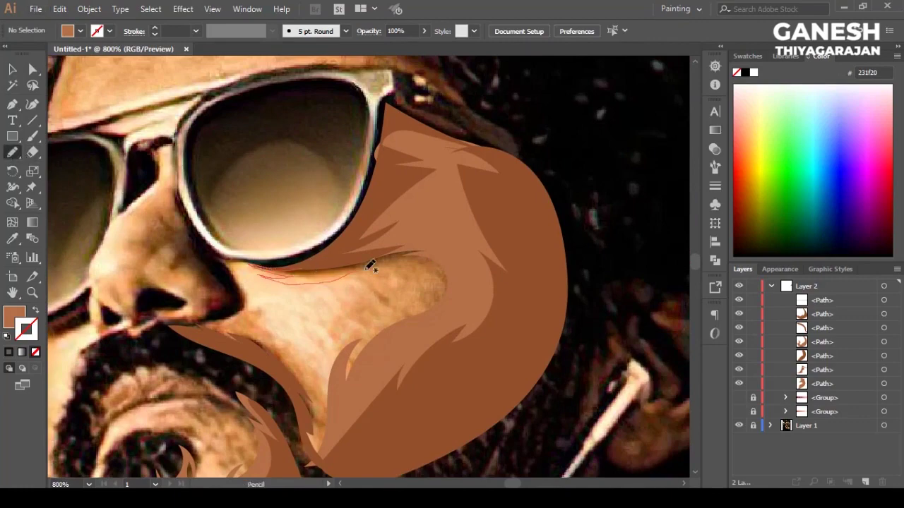
{"action": "left_click_drag", "start_coordinate": [256, 269], "coordinate": [329, 262]}
{"action": "key", "text": "i"}
{"action": "left_click", "coordinate": [158, 256]}
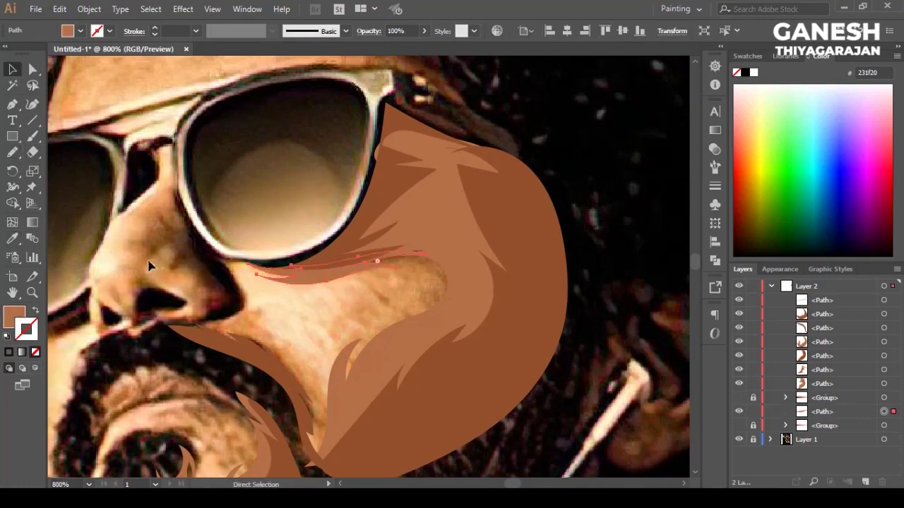
{"action": "key", "text": "ctrl+shift+a"}
{"action": "scroll", "coordinate": [274, 304], "scroll_direction": "right", "scroll_amount": 1}
Step: Draw a light tan patch across the cheek below the glasses
{"action": "key", "text": "n"}
{"action": "left_click_drag", "start_coordinate": [304, 283], "coordinate": [309, 365]}
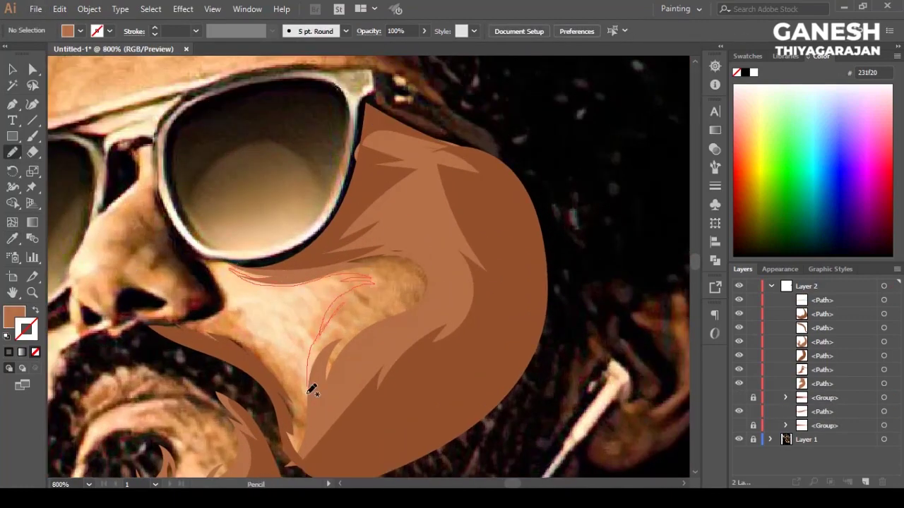
{"action": "left_click_drag", "start_coordinate": [391, 242], "coordinate": [233, 265]}
{"action": "key", "text": "v"}
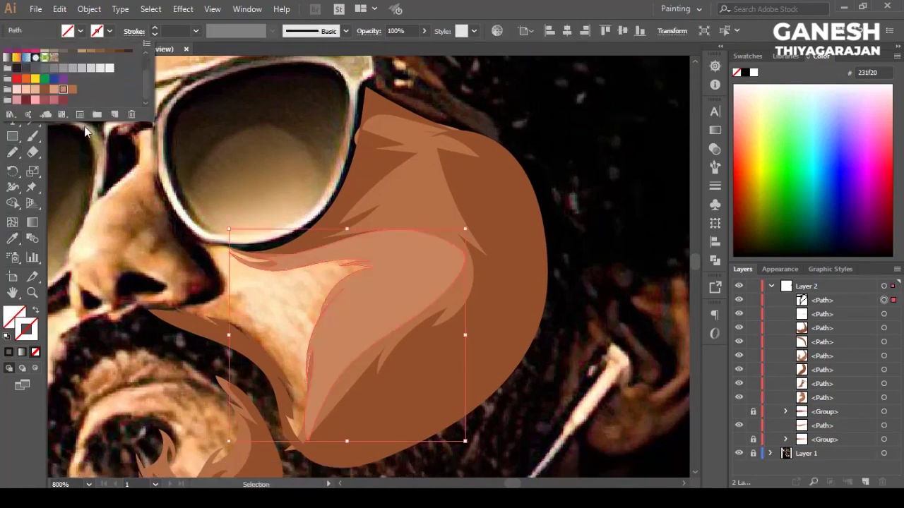
{"action": "key", "text": "ctrl+shift+a"}
{"action": "scroll", "coordinate": [284, 317], "scroll_direction": "down", "scroll_amount": 2, "text": "alt"}
{"action": "scroll", "coordinate": [377, 299], "scroll_direction": "up", "scroll_amount": 2, "text": "alt"}
{"action": "scroll", "coordinate": [357, 325], "scroll_direction": "up", "scroll_amount": 2, "text": "alt"}
{"action": "key", "text": "n"}
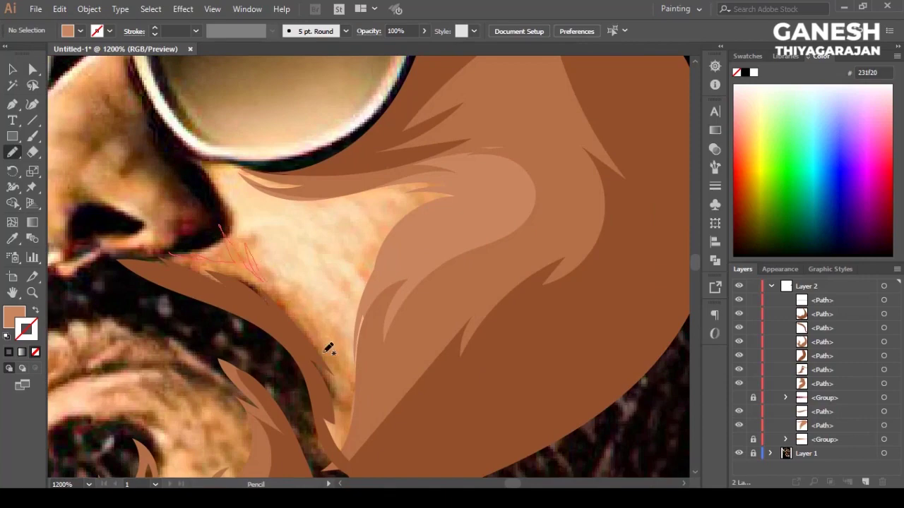
{"action": "scroll", "coordinate": [248, 259], "scroll_direction": "down", "scroll_amount": 2}
{"action": "scroll", "coordinate": [248, 258], "scroll_direction": "left", "scroll_amount": 1}
{"action": "key", "text": "v"}
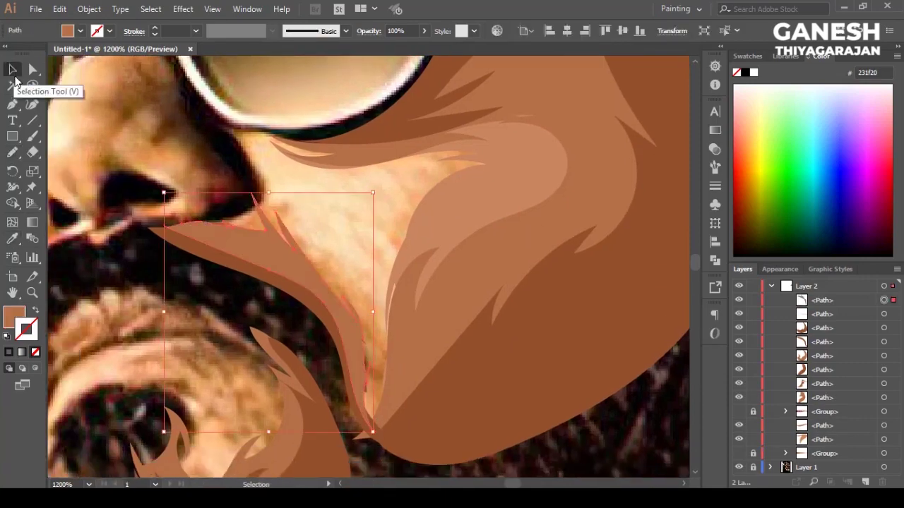
{"action": "key", "text": "ctrl+shift+a"}
{"action": "scroll", "coordinate": [357, 233], "scroll_direction": "down", "scroll_amount": 3, "text": "alt"}
{"action": "scroll", "coordinate": [318, 262], "scroll_direction": "up", "scroll_amount": 5, "text": "alt"}
Step: Trace a shape from beside the nostril across the cheek below the nose
{"action": "key", "text": "n"}
{"action": "left_click_drag", "start_coordinate": [134, 247], "coordinate": [219, 252]}
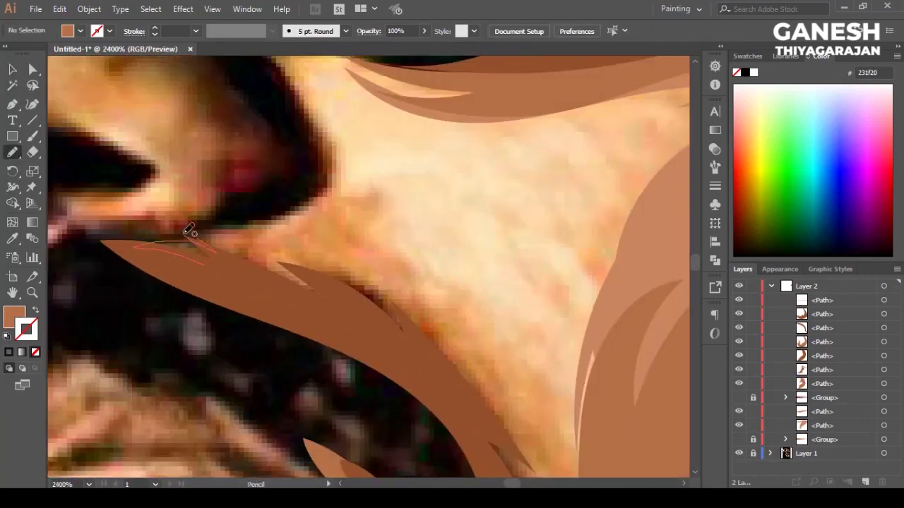
{"action": "mouse_move", "coordinate": [267, 222]}
{"action": "left_mouse_down"}
{"action": "mouse_move", "coordinate": [331, 188]}
{"action": "mouse_move", "coordinate": [474, 332]}
{"action": "left_mouse_up"}
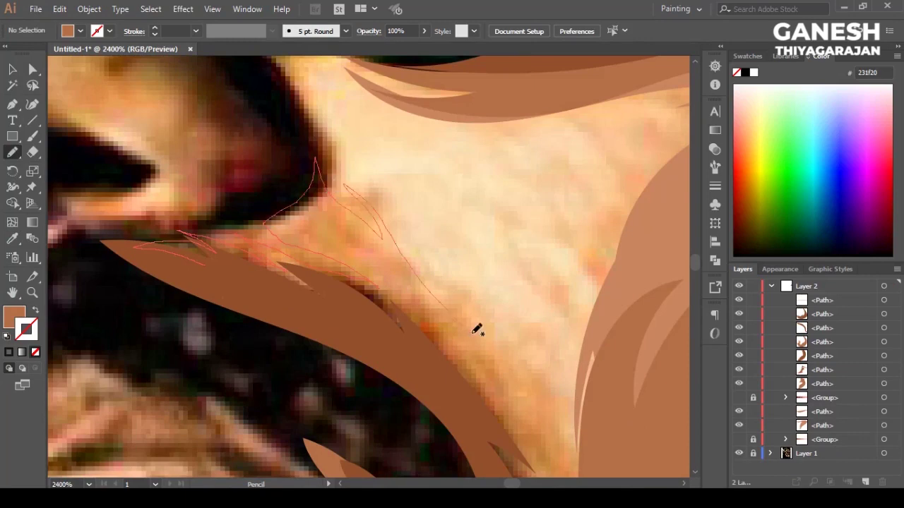
{"action": "left_click_drag", "start_coordinate": [335, 322], "coordinate": [218, 266]}
{"action": "key", "text": "v"}
{"action": "key", "text": "ctrl+shift+a"}
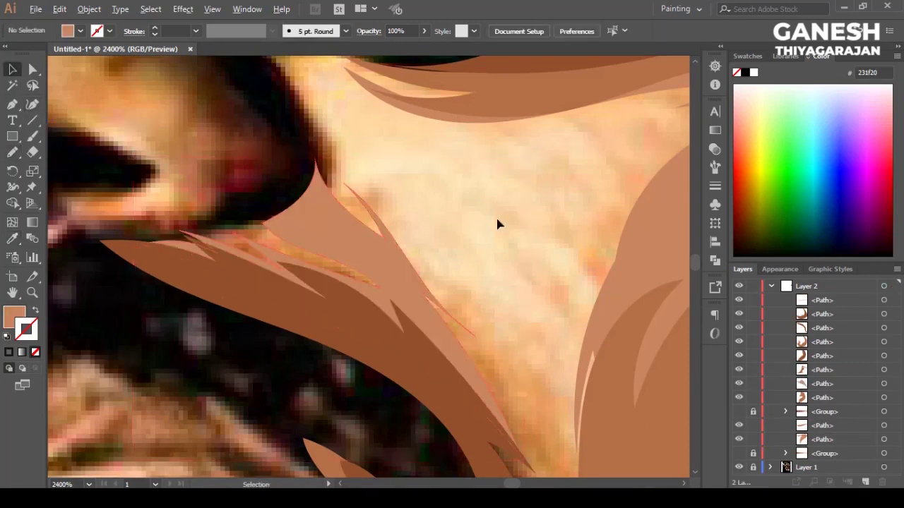
{"action": "scroll", "coordinate": [381, 288], "scroll_direction": "down", "scroll_amount": 3}
{"action": "scroll", "coordinate": [161, 88], "scroll_direction": "down", "scroll_amount": 3}
Step: Draw another shape along the beard edge and zoom in on the nose and cheek
{"action": "key", "text": "n"}
{"action": "left_click_drag", "start_coordinate": [353, 392], "coordinate": [309, 222]}
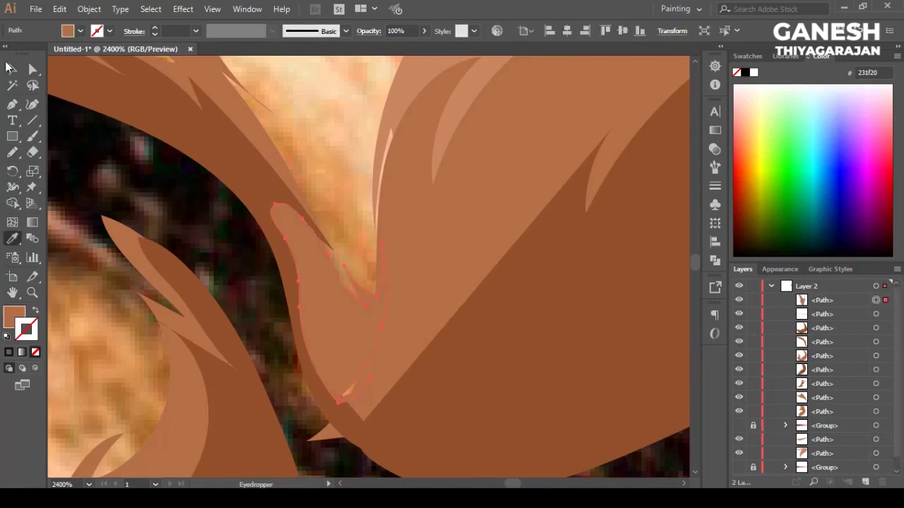
{"action": "key", "text": "v"}
{"action": "key", "text": "ctrl+shift+a"}
{"action": "key", "text": "ctrl+minus"}
{"action": "key", "text": "ctrl+minus"}
{"action": "key", "text": "ctrl+minus"}
{"action": "key", "text": "ctrl+plus"}
{"action": "key", "text": "ctrl+plus"}
{"action": "key", "text": "ctrl+plus"}
Step: Trace a shape beside the nose and fill it with a darker sampled brown
{"action": "key", "text": "n"}
{"action": "left_click_drag", "start_coordinate": [533, 456], "coordinate": [289, 268]}
{"action": "key", "text": "i"}
{"action": "left_click", "coordinate": [668, 299]}
{"action": "key", "text": "v"}
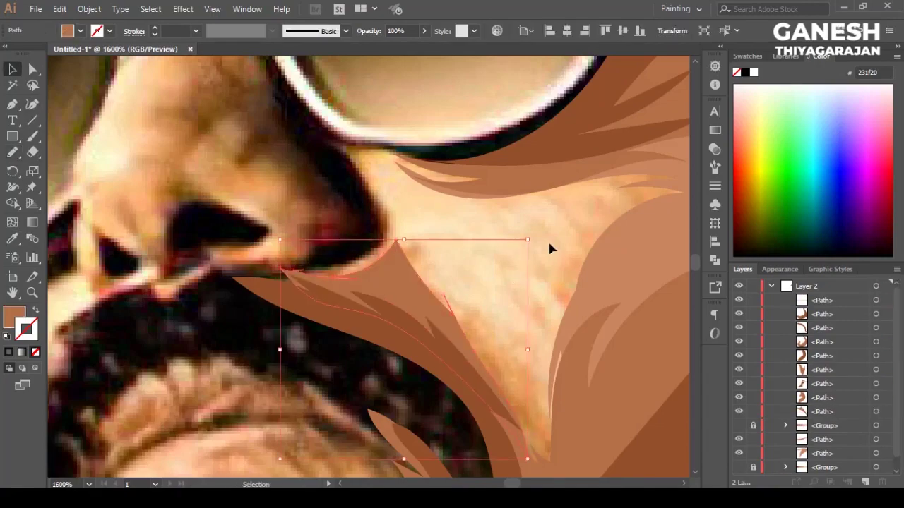
{"action": "key", "text": "ctrl+shift+a"}
{"action": "key", "text": "ctrl+minus"}
{"action": "key", "text": "ctrl+minus"}
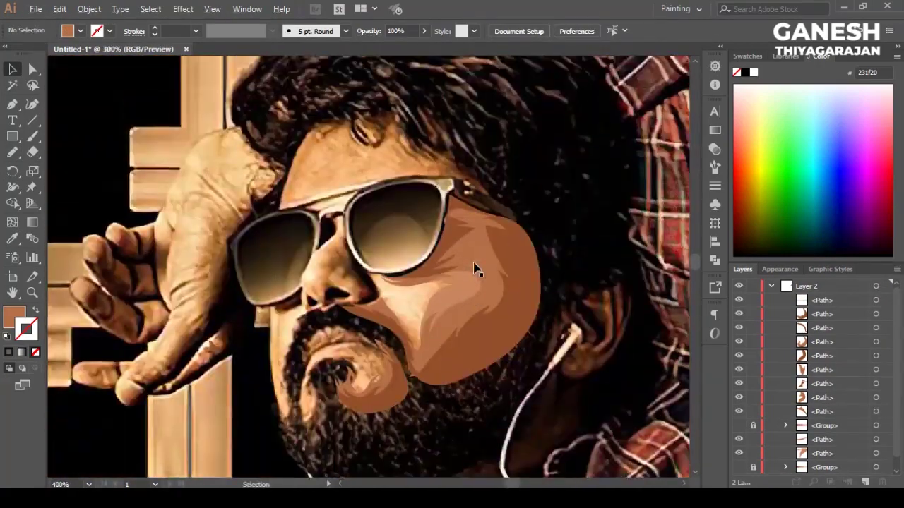
{"action": "key", "text": "ctrl+minus"}
{"action": "key", "text": "ctrl+minus"}
Step: Collapse, hide and lock the skin-shapes layer, then add a new Layer 3
{"action": "left_click", "coordinate": [772, 286]}
{"action": "left_click", "coordinate": [738, 286]}
{"action": "left_click", "coordinate": [865, 481]}
{"action": "key", "text": "ctrl+plus"}
{"action": "key", "text": "ctrl+plus"}
{"action": "key", "text": "ctrl+plus"}
{"action": "scroll", "coordinate": [491, 323], "scroll_direction": "up", "scroll_amount": 5}
{"action": "scroll", "coordinate": [423, 297], "scroll_direction": "left", "scroll_amount": 3}
Step: Pencil the outline along the top of the hair, redrawing a stray stroke
{"action": "key", "text": "n"}
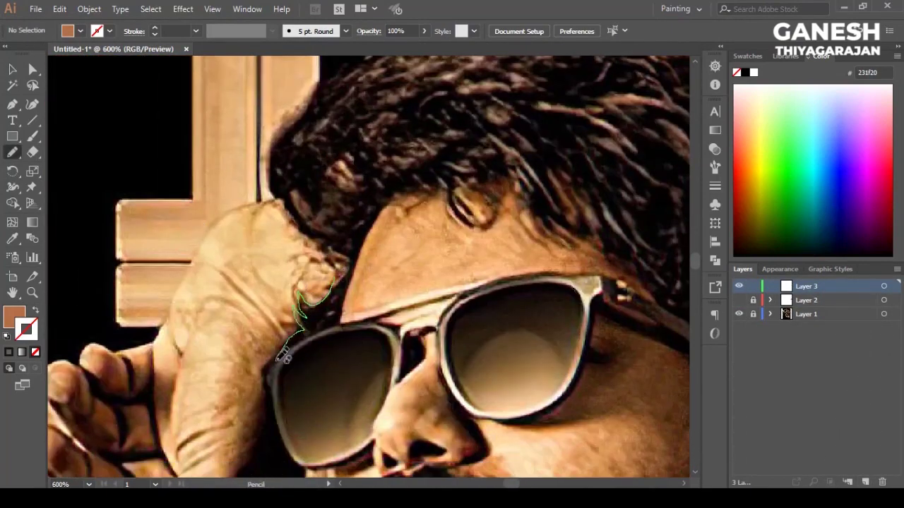
{"action": "left_click_drag", "start_coordinate": [335, 277], "coordinate": [269, 389]}
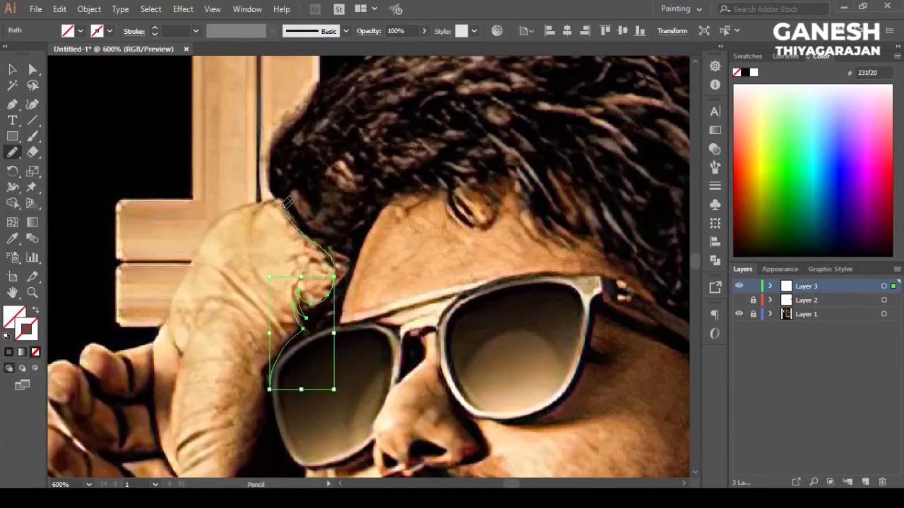
{"action": "scroll", "coordinate": [296, 211], "scroll_direction": "up", "scroll_amount": 3}
{"action": "mouse_move", "coordinate": [296, 217]}
{"action": "left_mouse_down"}
{"action": "mouse_move", "coordinate": [302, 185]}
{"action": "mouse_move", "coordinate": [331, 159]}
{"action": "left_mouse_up"}
{"action": "scroll", "coordinate": [335, 230], "scroll_direction": "up", "scroll_amount": 2}
{"action": "left_click_drag", "start_coordinate": [336, 202], "coordinate": [550, 133]}
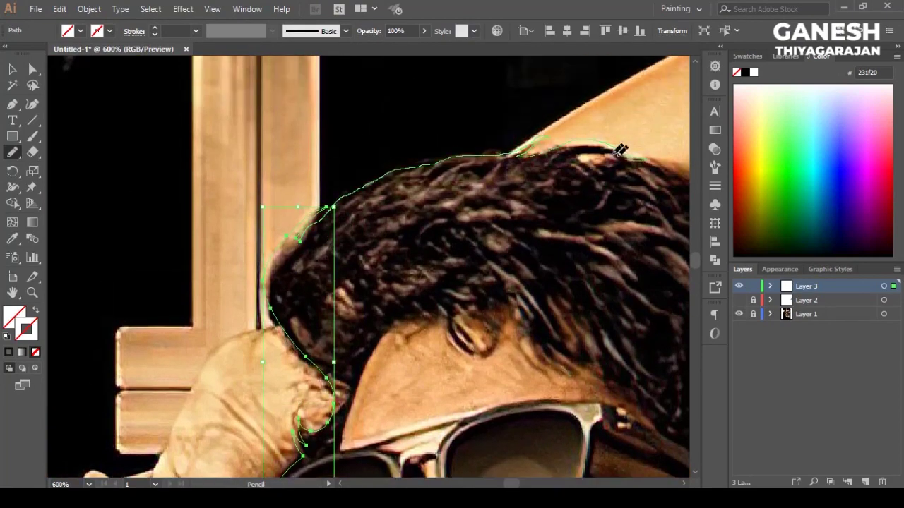
{"action": "key", "text": "ctrl+z"}
{"action": "scroll", "coordinate": [163, 293], "scroll_direction": "left", "scroll_amount": 4}
{"action": "scroll", "coordinate": [163, 293], "scroll_direction": "up", "scroll_amount": 1}
{"action": "left_click_drag", "start_coordinate": [279, 207], "coordinate": [427, 189]}
{"action": "left_click_drag", "start_coordinate": [532, 219], "coordinate": [537, 216]}
{"action": "scroll", "coordinate": [327, 145], "scroll_direction": "right", "scroll_amount": 5}
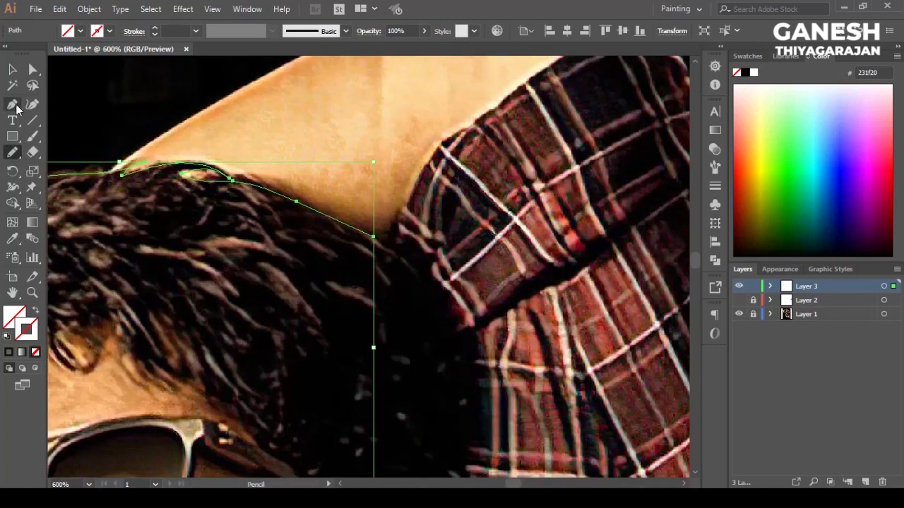
{"action": "key", "text": "minus"}
Step: Continue the hair outline down the back of the head to the shirt collar
{"action": "key", "text": "n"}
{"action": "left_click_drag", "start_coordinate": [233, 181], "coordinate": [417, 290]}
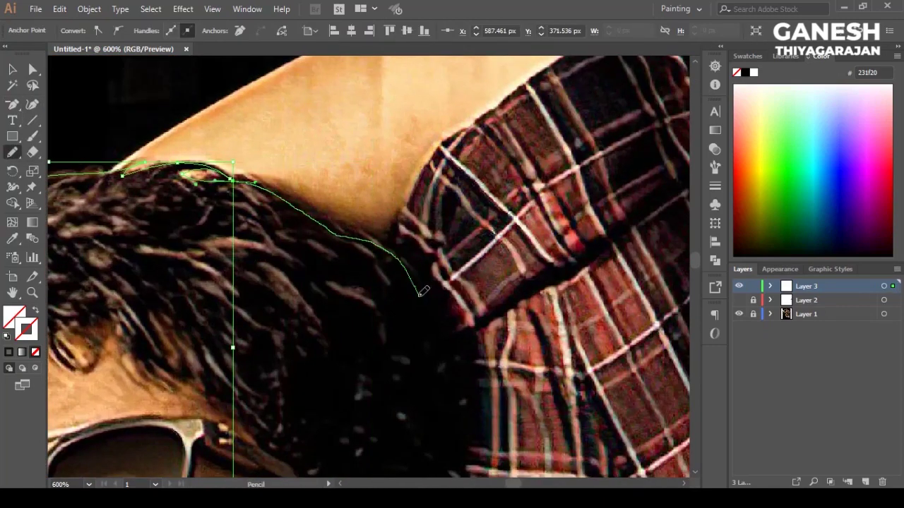
{"action": "scroll", "coordinate": [418, 284], "scroll_direction": "down", "scroll_amount": 1}
{"action": "mouse_move", "coordinate": [418, 233]}
{"action": "left_mouse_down"}
{"action": "mouse_move", "coordinate": [464, 262]}
{"action": "mouse_move", "coordinate": [494, 373]}
{"action": "mouse_move", "coordinate": [494, 456]}
{"action": "left_mouse_up"}
{"action": "scroll", "coordinate": [500, 458], "scroll_direction": "down", "scroll_amount": 3}
{"action": "mouse_move", "coordinate": [500, 281]}
{"action": "left_mouse_down"}
{"action": "mouse_move", "coordinate": [498, 339]}
{"action": "mouse_move", "coordinate": [521, 456]}
{"action": "left_mouse_up"}
{"action": "scroll", "coordinate": [494, 395], "scroll_direction": "down", "scroll_amount": 3}
{"action": "mouse_move", "coordinate": [511, 336]}
{"action": "left_mouse_down"}
{"action": "mouse_move", "coordinate": [522, 399]}
{"action": "mouse_move", "coordinate": [432, 424]}
{"action": "left_mouse_up"}
{"action": "scroll", "coordinate": [432, 424], "scroll_direction": "down", "scroll_amount": 2}
{"action": "left_click_drag", "start_coordinate": [422, 338], "coordinate": [397, 412]}
{"action": "scroll", "coordinate": [397, 413], "scroll_direction": "down", "scroll_amount": 1}
Step: Undo the last collar stroke and redraw the outline segments near the ear
{"action": "key", "text": "ctrl+z"}
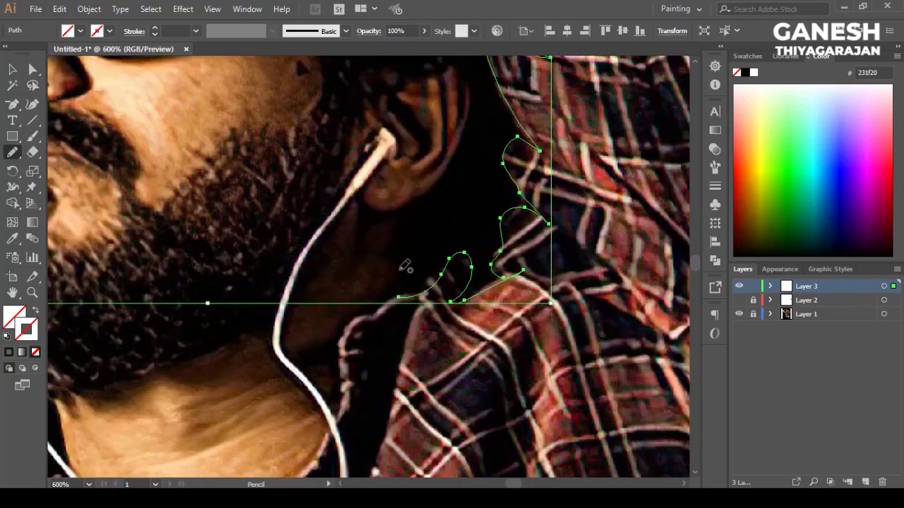
{"action": "scroll", "coordinate": [290, 353], "scroll_direction": "up", "scroll_amount": 1}
{"action": "left_click_drag", "start_coordinate": [353, 356], "coordinate": [351, 294]}
{"action": "left_click_drag", "start_coordinate": [404, 251], "coordinate": [449, 211]}
{"action": "scroll", "coordinate": [472, 203], "scroll_direction": "up", "scroll_amount": 2}
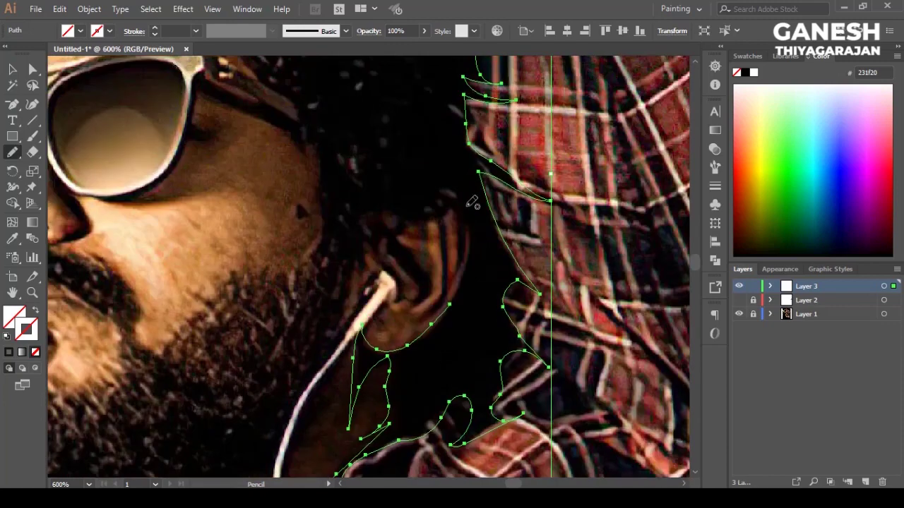
Step: Undo the faulty ear outline and redraw it up around the ear
{"action": "key", "text": "ctrl+z"}
{"action": "mouse_move", "coordinate": [450, 305]}
{"action": "left_mouse_down"}
{"action": "mouse_move", "coordinate": [405, 244]}
{"action": "mouse_move", "coordinate": [355, 277]}
{"action": "left_mouse_up"}
{"action": "scroll", "coordinate": [355, 277], "scroll_direction": "down", "scroll_amount": 2}
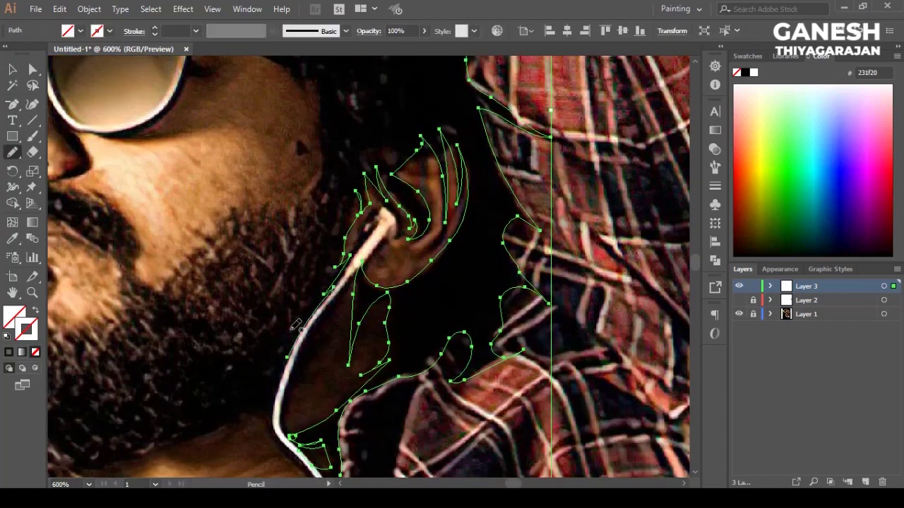
{"action": "scroll", "coordinate": [395, 297], "scroll_direction": "down", "scroll_amount": 2}
{"action": "scroll", "coordinate": [413, 281], "scroll_direction": "left", "scroll_amount": 3}
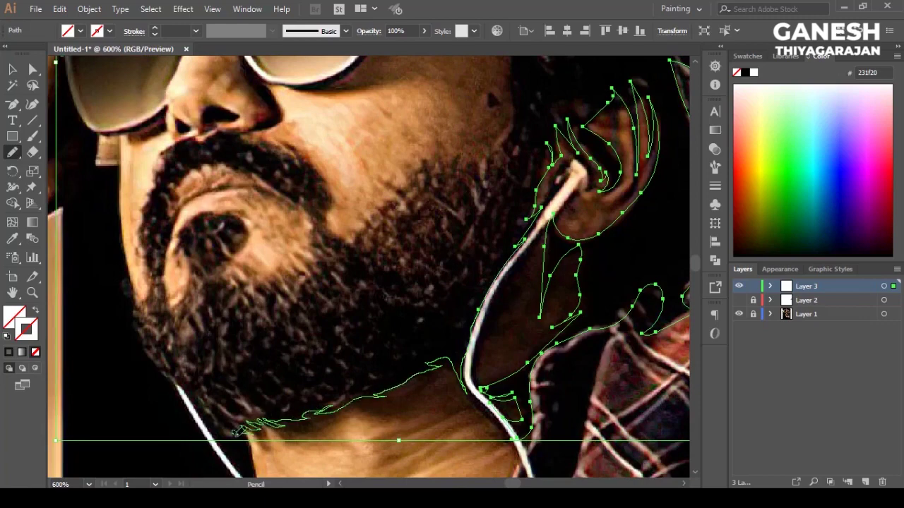
{"action": "scroll", "coordinate": [247, 396], "scroll_direction": "down", "scroll_amount": 2}
{"action": "scroll", "coordinate": [247, 396], "scroll_direction": "left", "scroll_amount": 2}
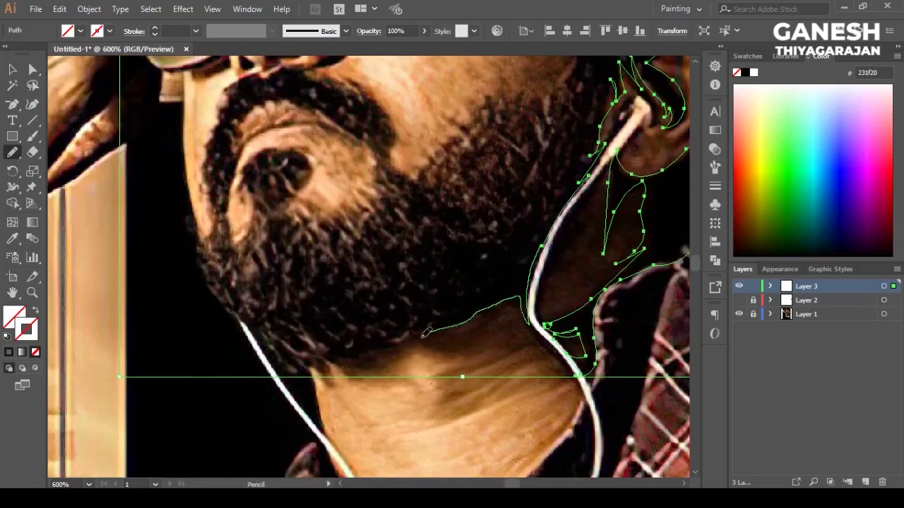
{"action": "scroll", "coordinate": [368, 353], "scroll_direction": "down", "scroll_amount": 2}
Step: Trace the beard edge along the jawline and up the jaw, dismissing a warning message
{"action": "left_click_drag", "start_coordinate": [523, 226], "coordinate": [419, 251]}
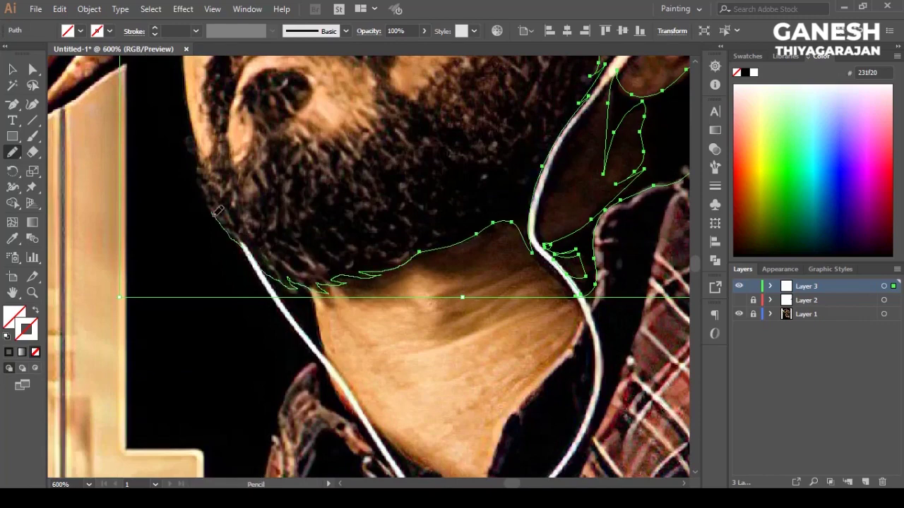
{"action": "scroll", "coordinate": [204, 157], "scroll_direction": "up", "scroll_amount": 2}
{"action": "key", "text": "minus"}
{"action": "left_click", "coordinate": [214, 240]}
{"action": "key", "text": "Return"}
{"action": "scroll", "coordinate": [216, 240], "scroll_direction": "up", "scroll_amount": 3}
{"action": "key", "text": "n"}
{"action": "left_click_drag", "start_coordinate": [239, 256], "coordinate": [247, 108]}
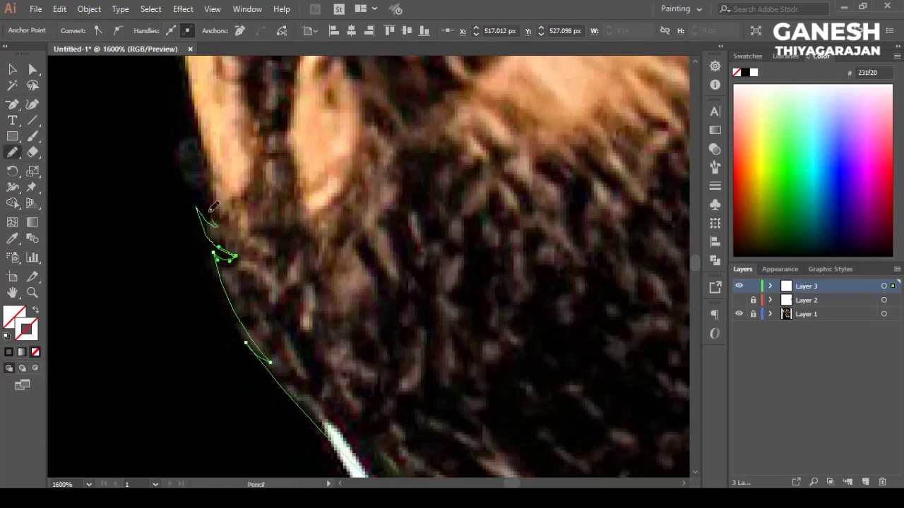
{"action": "scroll", "coordinate": [269, 192], "scroll_direction": "up", "scroll_amount": 5}
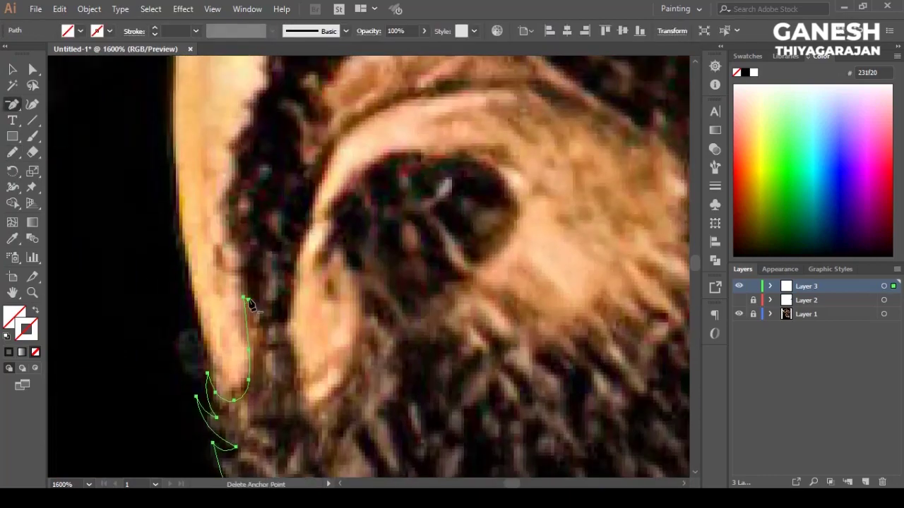
{"action": "left_click_drag", "start_coordinate": [243, 303], "coordinate": [228, 264]}
Step: Try tracing the moustache edge under the nose along the cheek, undoing the failed strokes
{"action": "scroll", "coordinate": [228, 264], "scroll_direction": "down", "scroll_amount": 5}
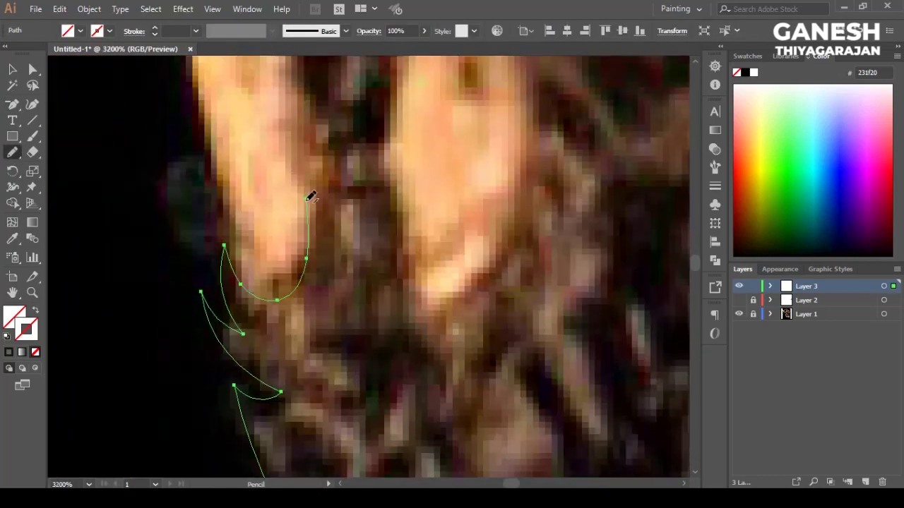
{"action": "scroll", "coordinate": [341, 330], "scroll_direction": "up", "scroll_amount": 5}
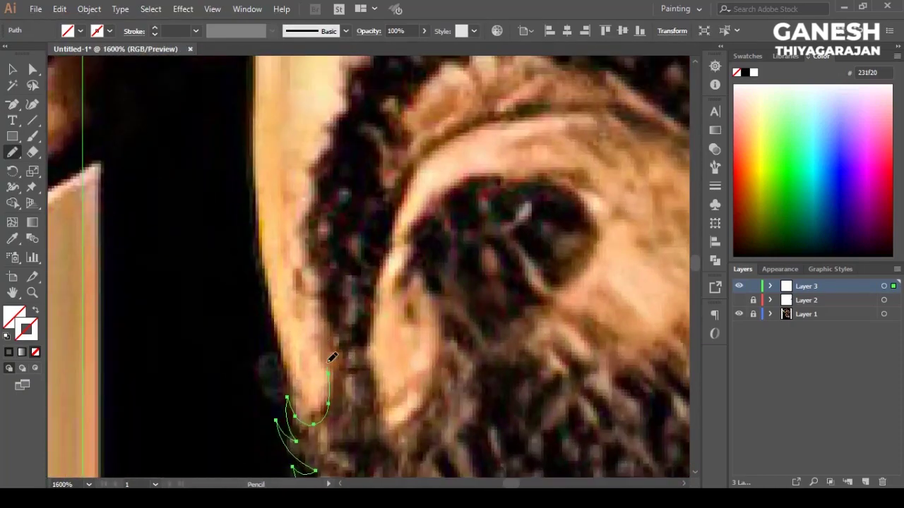
{"action": "scroll", "coordinate": [332, 311], "scroll_direction": "up", "scroll_amount": 1}
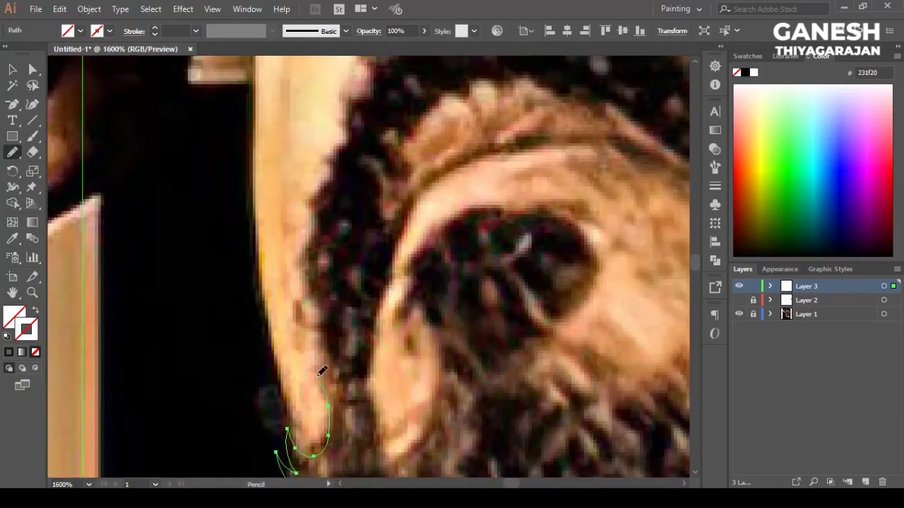
{"action": "scroll", "coordinate": [332, 375], "scroll_direction": "up", "scroll_amount": 1}
{"action": "scroll", "coordinate": [337, 255], "scroll_direction": "up", "scroll_amount": 2}
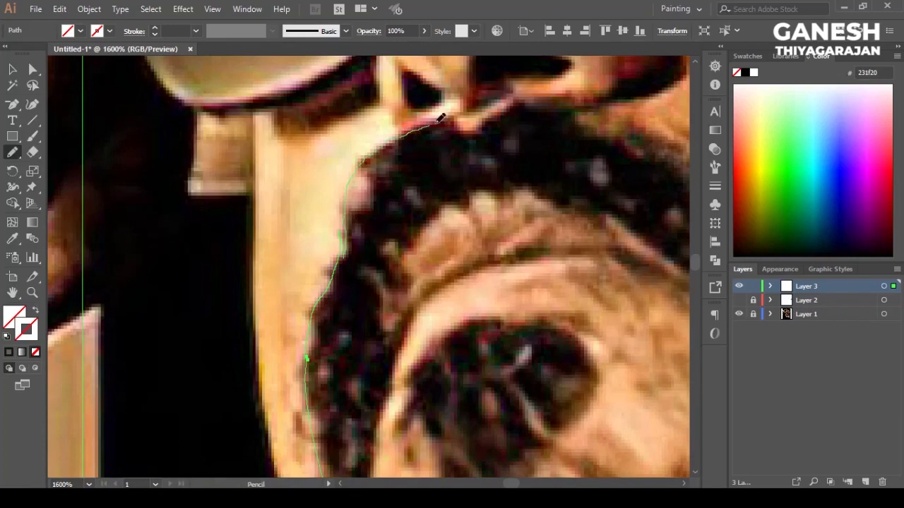
{"action": "scroll", "coordinate": [364, 198], "scroll_direction": "up", "scroll_amount": 1}
{"action": "left_click_drag", "start_coordinate": [591, 141], "coordinate": [379, 201]}
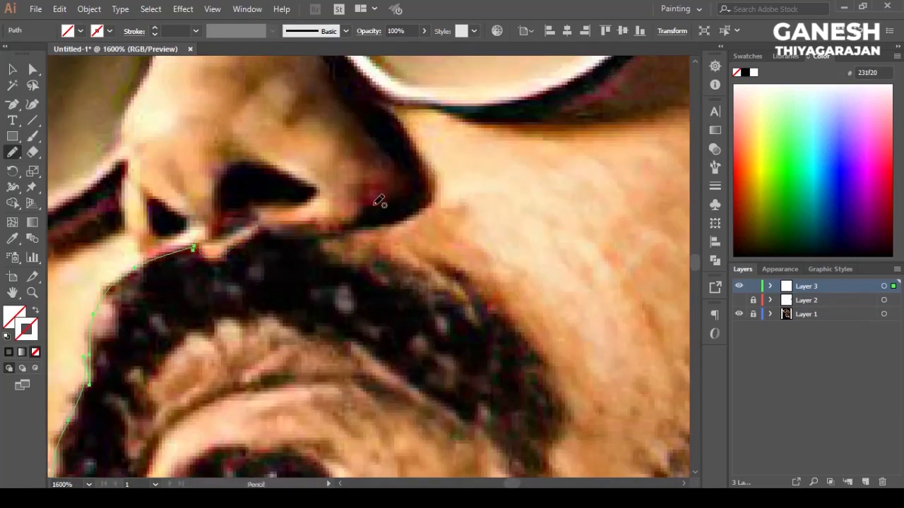
{"action": "key", "text": "ctrl+z"}
{"action": "left_click_drag", "start_coordinate": [281, 231], "coordinate": [445, 306]}
{"action": "key", "text": "ctrl+z"}
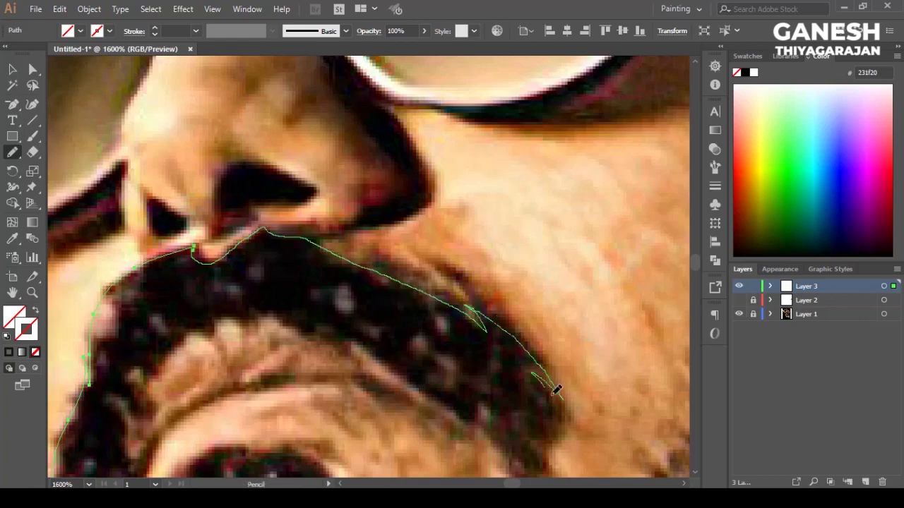
Step: Continue the beard edge along the cheek toward the sideburn, removing a stray segment
{"action": "left_click_drag", "start_coordinate": [539, 372], "coordinate": [550, 458]}
{"action": "scroll", "coordinate": [510, 332], "scroll_direction": "down", "scroll_amount": 3}
{"action": "scroll", "coordinate": [558, 322], "scroll_direction": "right", "scroll_amount": 6}
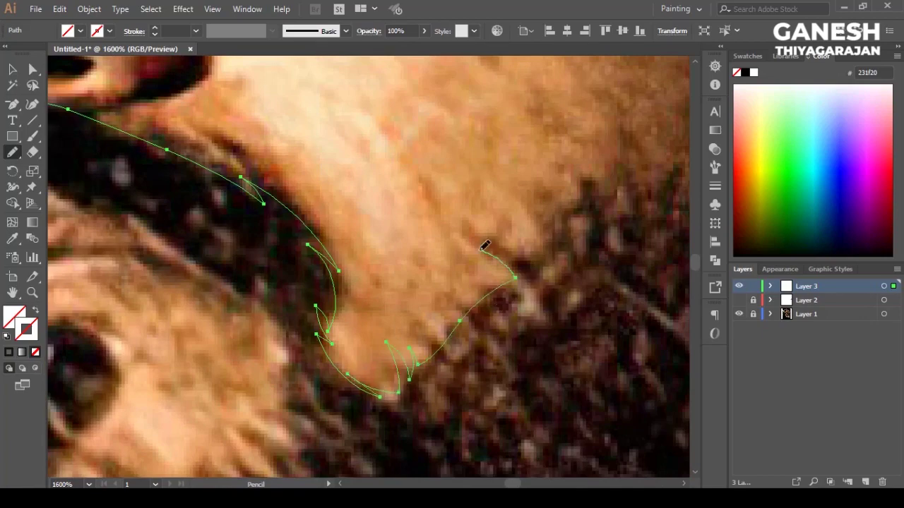
{"action": "scroll", "coordinate": [434, 238], "scroll_direction": "right", "scroll_amount": 6}
{"action": "scroll", "coordinate": [337, 312], "scroll_direction": "up", "scroll_amount": 2}
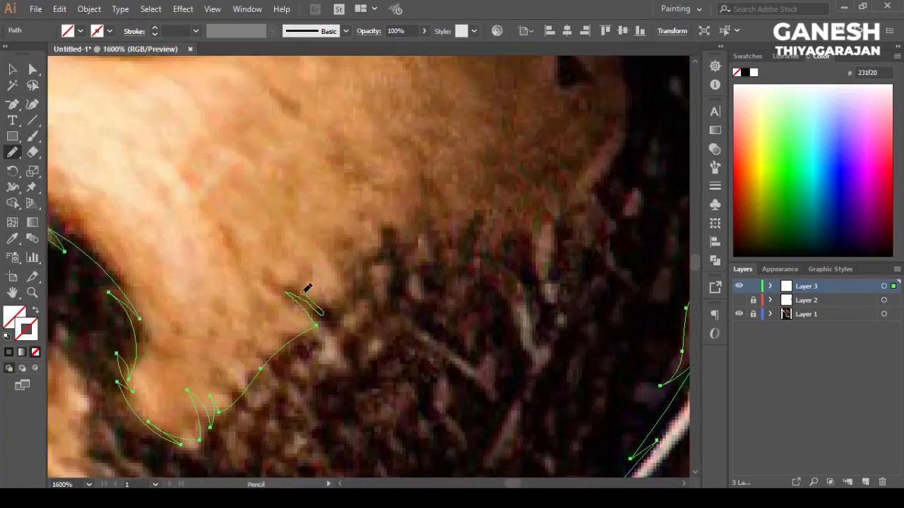
{"action": "left_click_drag", "start_coordinate": [517, 221], "coordinate": [548, 207]}
{"action": "scroll", "coordinate": [537, 201], "scroll_direction": "right", "scroll_amount": 4}
{"action": "scroll", "coordinate": [537, 201], "scroll_direction": "up", "scroll_amount": 1}
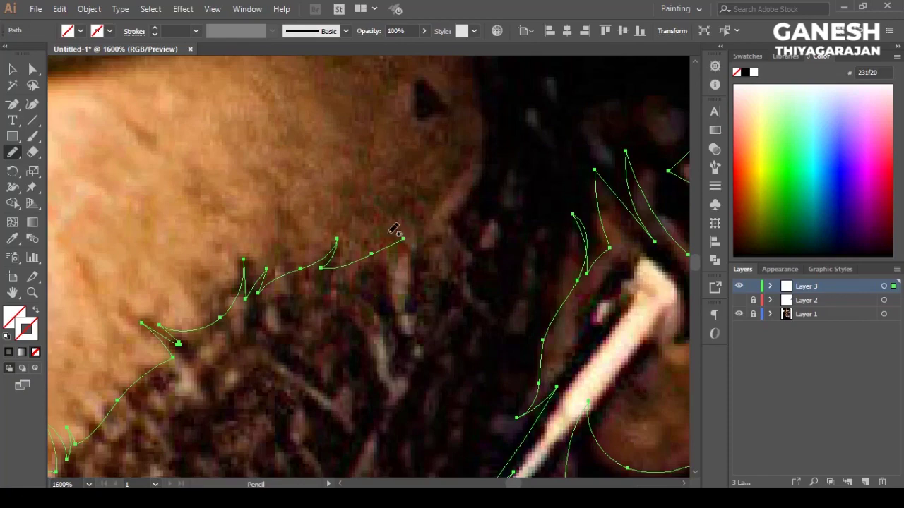
{"action": "left_click", "coordinate": [12, 103]}
{"action": "key", "text": "ctrl+z"}
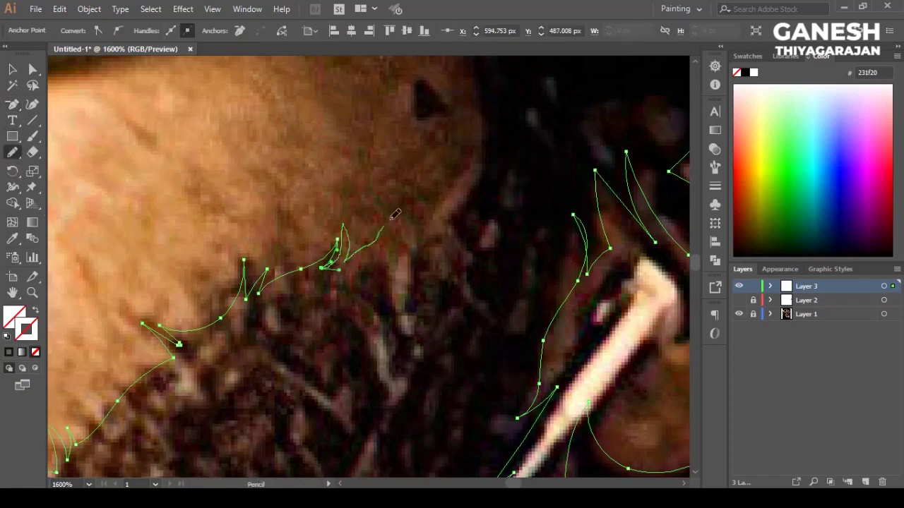
{"action": "left_click_drag", "start_coordinate": [380, 234], "coordinate": [476, 199]}
Step: Extend the outline up along the sideburn toward the sunglasses arm
{"action": "scroll", "coordinate": [476, 199], "scroll_direction": "right", "scroll_amount": 3}
{"action": "scroll", "coordinate": [476, 199], "scroll_direction": "up", "scroll_amount": 2}
{"action": "left_click_drag", "start_coordinate": [276, 328], "coordinate": [382, 157]}
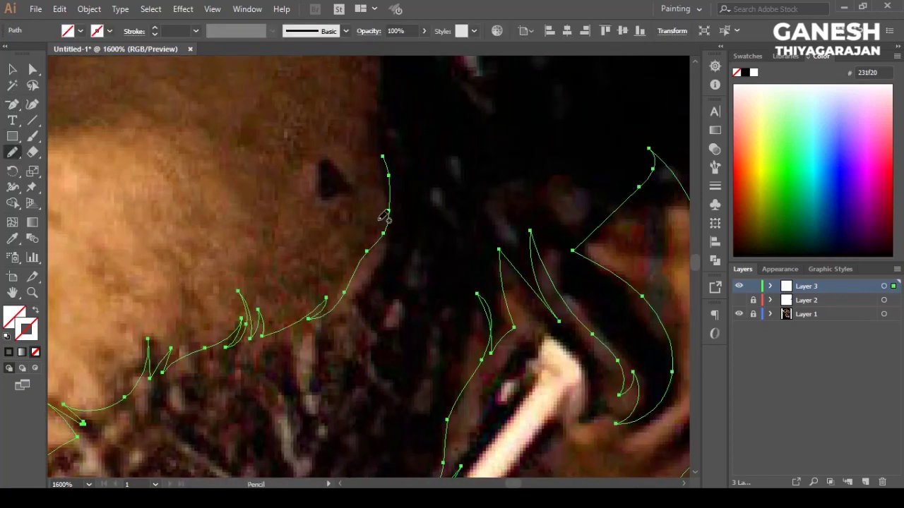
{"action": "scroll", "coordinate": [377, 275], "scroll_direction": "up", "scroll_amount": 3}
{"action": "left_click_drag", "start_coordinate": [377, 278], "coordinate": [372, 174]}
{"action": "scroll", "coordinate": [367, 269], "scroll_direction": "up", "scroll_amount": 2}
{"action": "scroll", "coordinate": [370, 346], "scroll_direction": "up", "scroll_amount": 2}
Step: Extend the outline along the hairline above the glasses
{"action": "scroll", "coordinate": [351, 303], "scroll_direction": "up", "scroll_amount": 1}
{"action": "scroll", "coordinate": [195, 169], "scroll_direction": "down", "scroll_amount": 3}
{"action": "scroll", "coordinate": [437, 285], "scroll_direction": "up", "scroll_amount": 2}
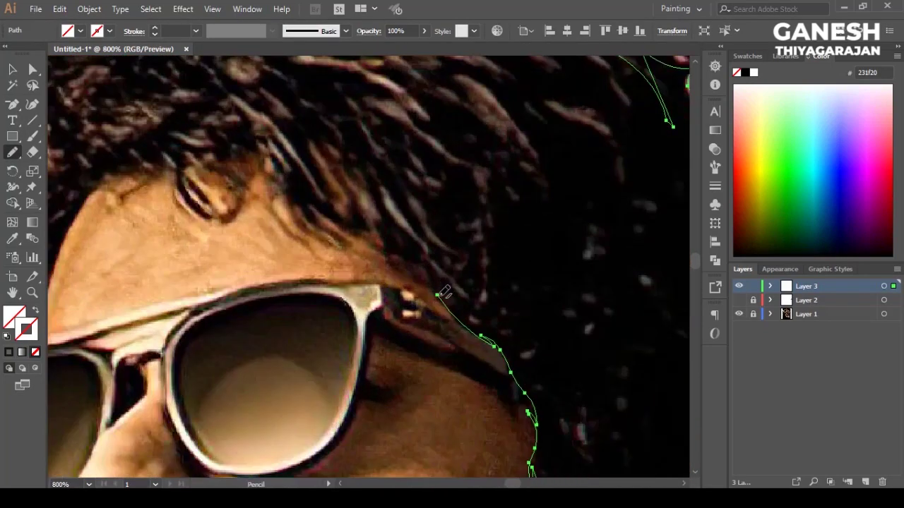
{"action": "left_click_drag", "start_coordinate": [273, 166], "coordinate": [219, 157]}
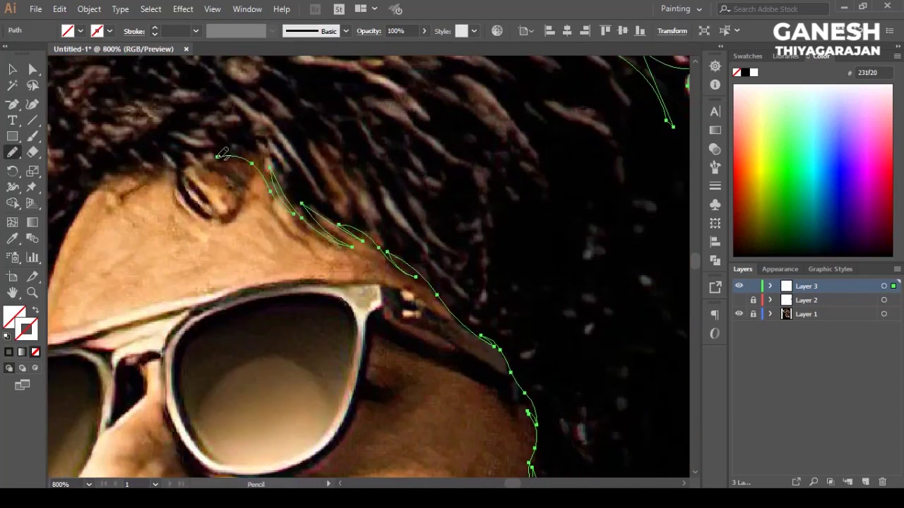
{"action": "left_click", "coordinate": [172, 196], "text": "ctrl"}
Step: Redraw the end of the hairline and continue the outline down to the glasses rim
{"action": "scroll", "coordinate": [151, 201], "scroll_direction": "left", "scroll_amount": 3}
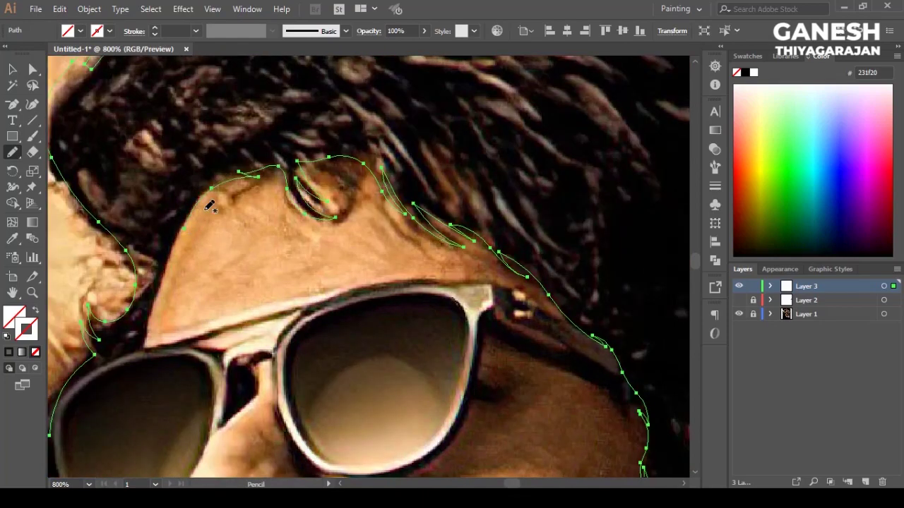
{"action": "scroll", "coordinate": [210, 205], "scroll_direction": "down", "scroll_amount": 2}
{"action": "scroll", "coordinate": [300, 291], "scroll_direction": "left", "scroll_amount": 3}
{"action": "key", "text": "ctrl+z"}
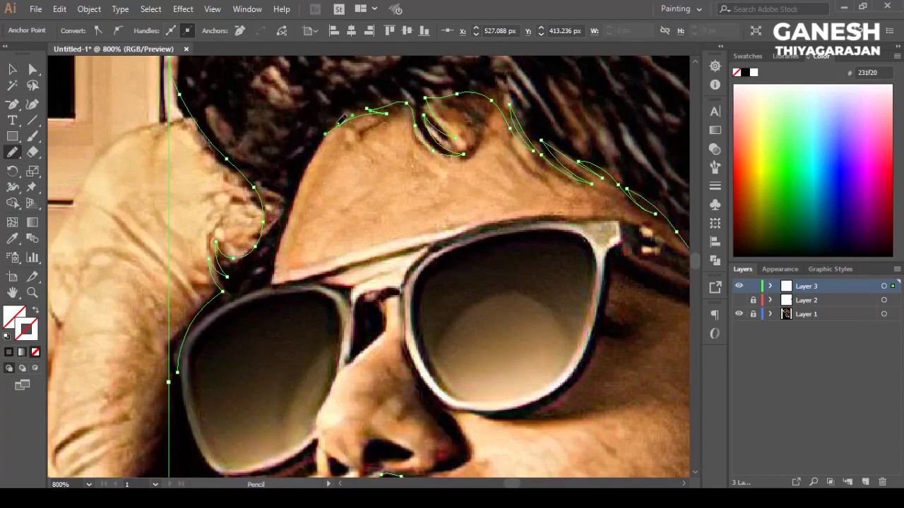
{"action": "left_click_drag", "start_coordinate": [342, 121], "coordinate": [345, 118]}
{"action": "left_click_drag", "start_coordinate": [284, 244], "coordinate": [271, 285]}
{"action": "scroll", "coordinate": [294, 268], "scroll_direction": "down", "scroll_amount": 1}
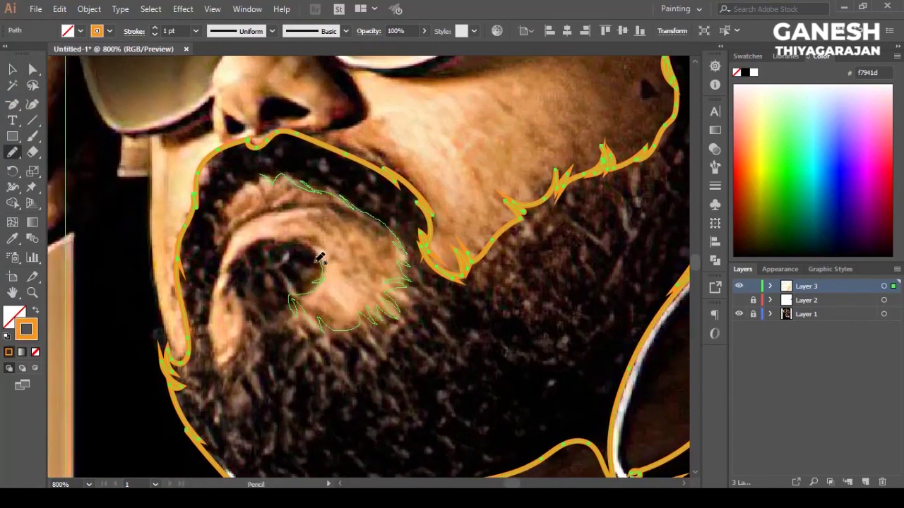
Step: Trace the chin and lower-lip skin patches inside the beard, then hide the reference photo
{"action": "left_click_drag", "start_coordinate": [240, 283], "coordinate": [216, 316]}
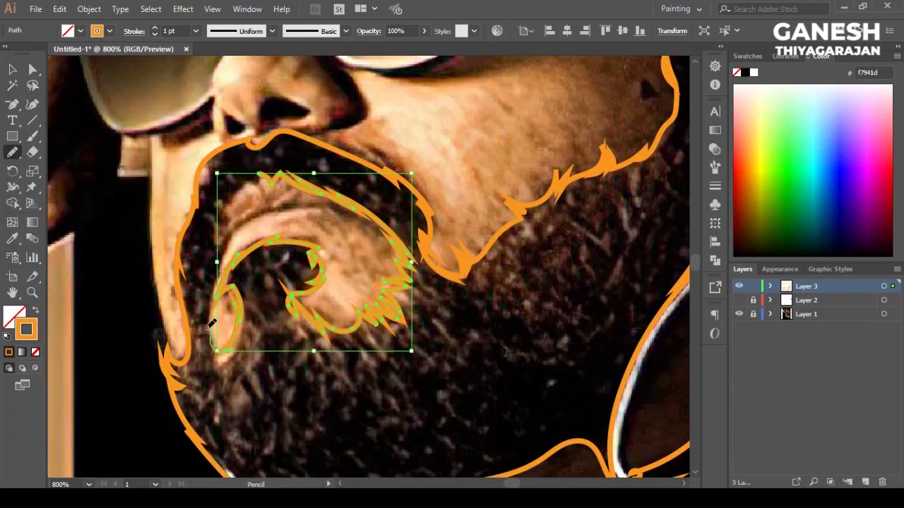
{"action": "left_click_drag", "start_coordinate": [240, 201], "coordinate": [276, 171]}
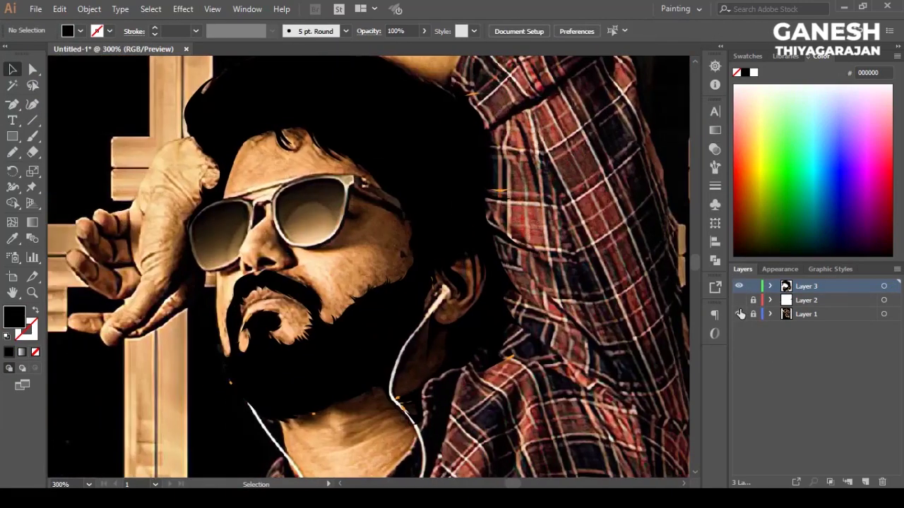
{"action": "left_click", "coordinate": [739, 313]}
Step: Check the artwork against the reference photo and show the skin-tone layer
{"action": "left_click", "coordinate": [739, 313]}
{"action": "left_click", "coordinate": [738, 314]}
{"action": "left_click", "coordinate": [739, 300]}
{"action": "scroll", "coordinate": [392, 271], "scroll_direction": "up", "scroll_amount": 2}
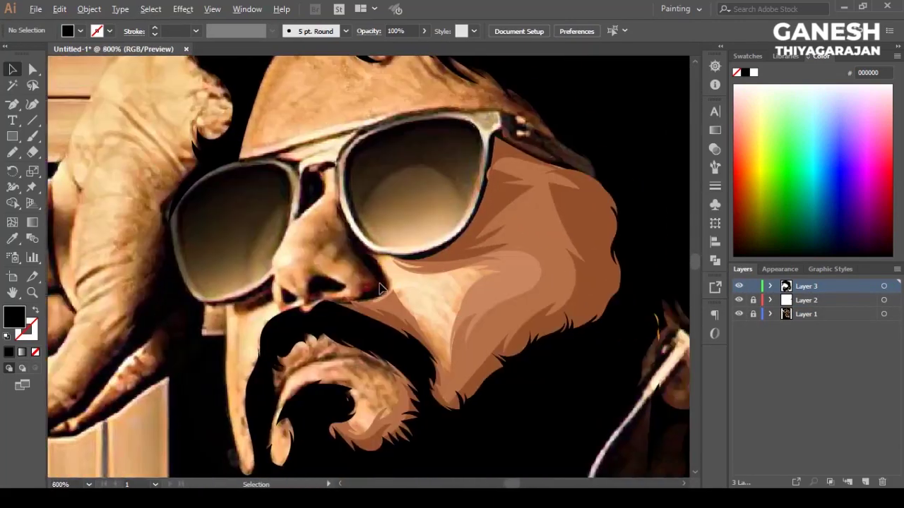
Step: Draw a black shadow shape along the nose beside the right lens, redoing the first attempt
{"action": "key", "text": "n"}
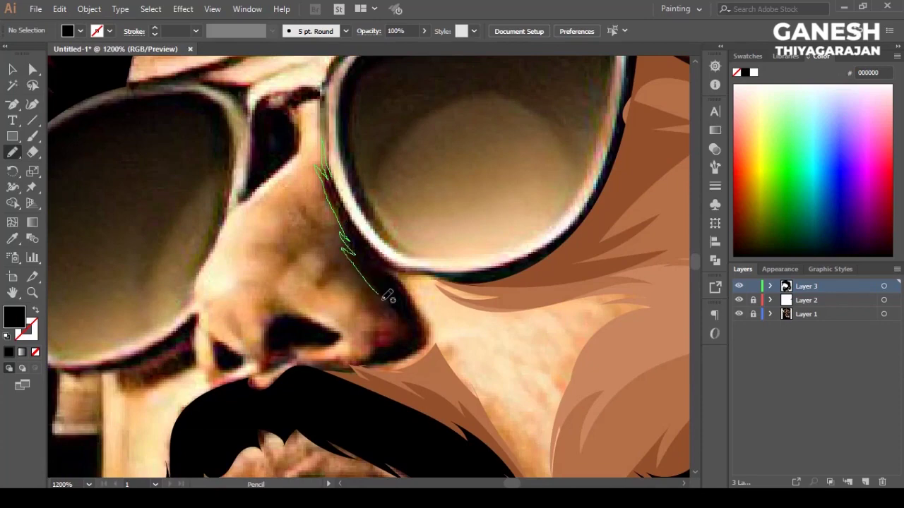
{"action": "left_click_drag", "start_coordinate": [329, 148], "coordinate": [325, 161]}
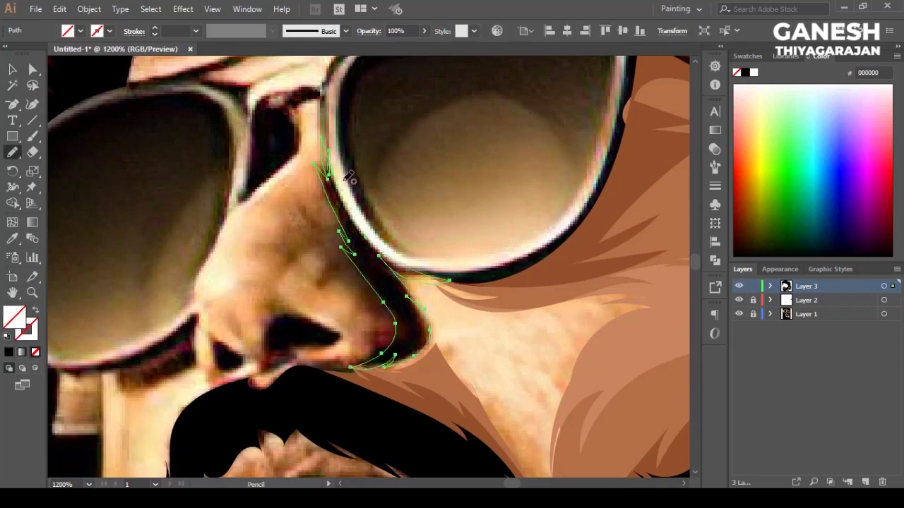
{"action": "key", "text": "v"}
{"action": "key", "text": "Delete"}
{"action": "key", "text": "n"}
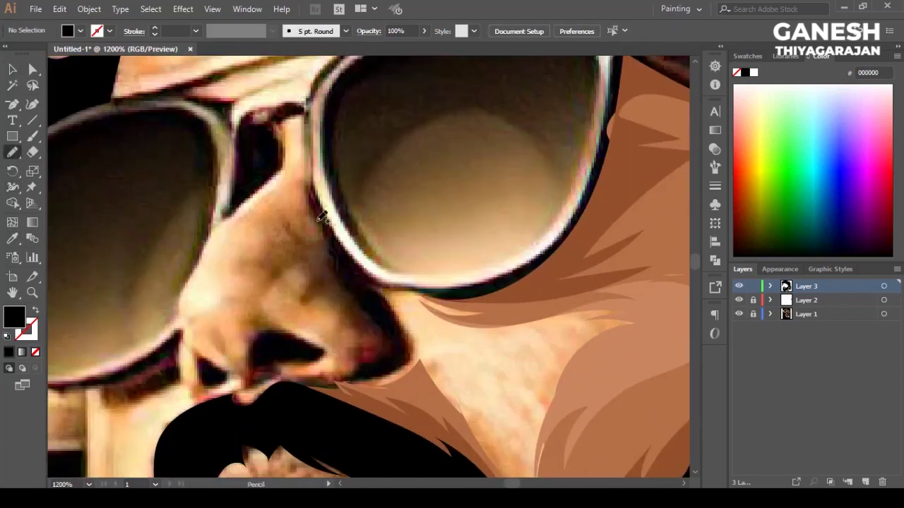
{"action": "left_click_drag", "start_coordinate": [376, 277], "coordinate": [417, 292]}
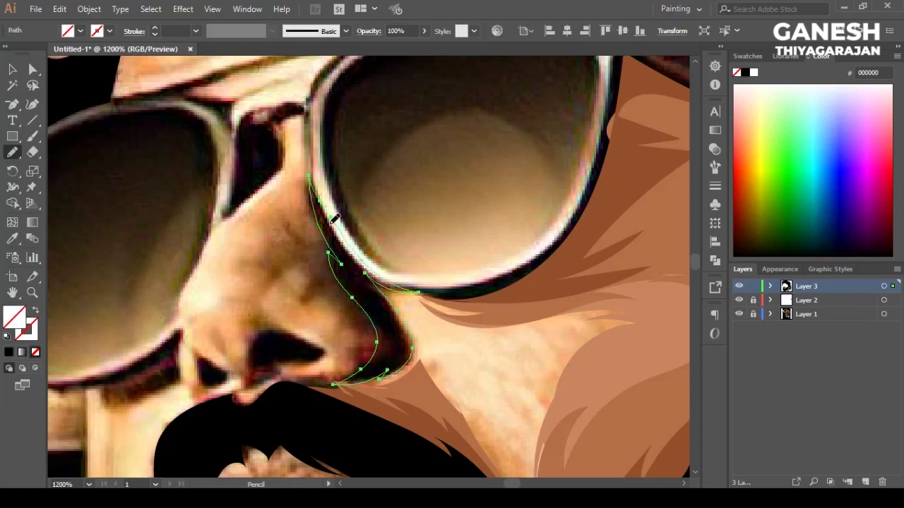
{"action": "left_click", "coordinate": [326, 410]}
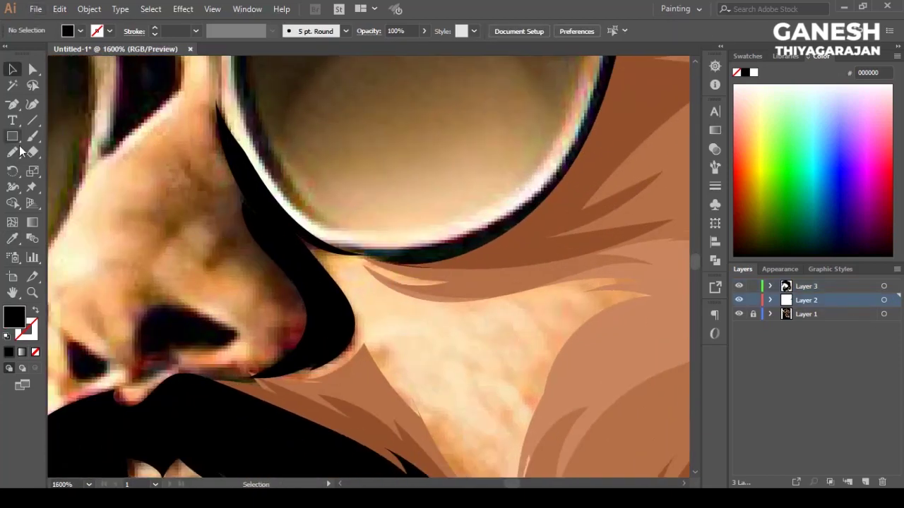
Step: Sample the brown skin colour and zoom out to review the portrait
{"action": "key", "text": "i"}
{"action": "left_click", "coordinate": [425, 331]}
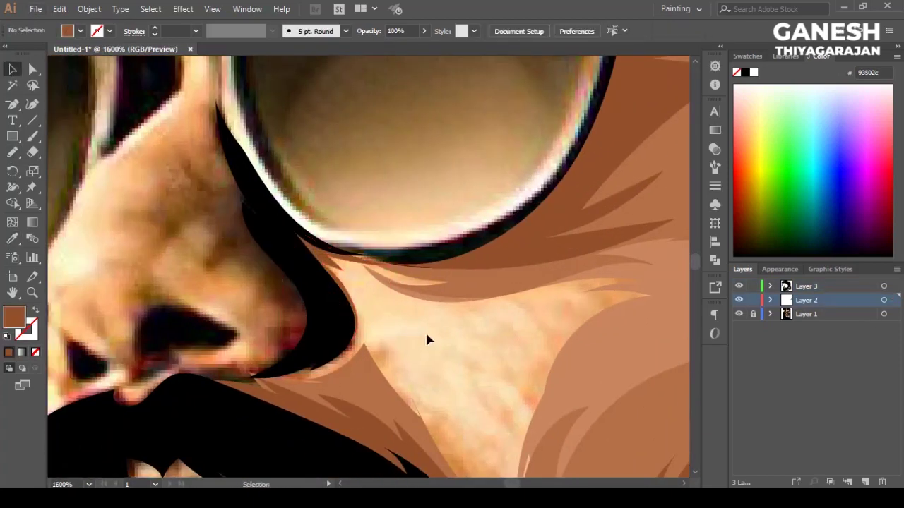
{"action": "key", "text": "ctrl+minus"}
{"action": "key", "text": "ctrl+minus"}
{"action": "key", "text": "ctrl+minus"}
{"action": "key", "text": "v"}
{"action": "scroll", "coordinate": [427, 275], "scroll_direction": "down", "scroll_amount": 5}
{"action": "scroll", "coordinate": [456, 216], "scroll_direction": "up", "scroll_amount": 6}
Step: Briefly hide the reference photo to check the artwork, then zoom back in near the nose
{"action": "scroll", "coordinate": [456, 216], "scroll_direction": "down", "scroll_amount": 1}
{"action": "scroll", "coordinate": [469, 283], "scroll_direction": "down", "scroll_amount": 1}
{"action": "scroll", "coordinate": [466, 288], "scroll_direction": "down", "scroll_amount": 1}
{"action": "left_click", "coordinate": [739, 314]}
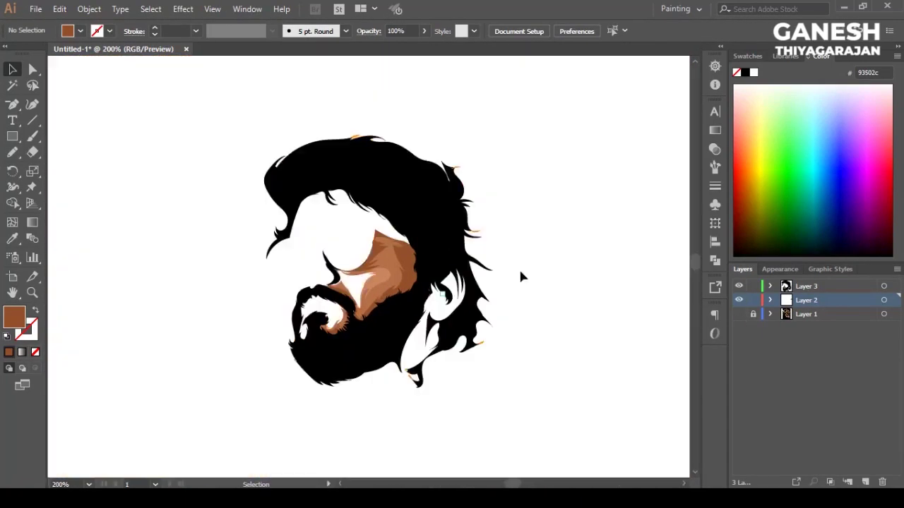
{"action": "scroll", "coordinate": [506, 351], "scroll_direction": "up", "scroll_amount": 1}
{"action": "scroll", "coordinate": [505, 351], "scroll_direction": "up", "scroll_amount": 1}
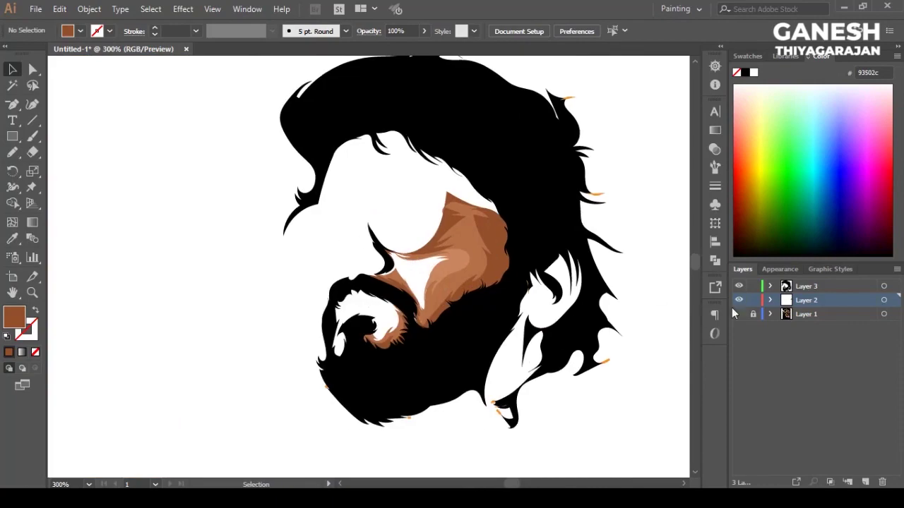
{"action": "left_click", "coordinate": [739, 314]}
{"action": "scroll", "coordinate": [413, 249], "scroll_direction": "up", "scroll_amount": 1}
{"action": "scroll", "coordinate": [497, 295], "scroll_direction": "up", "scroll_amount": 1}
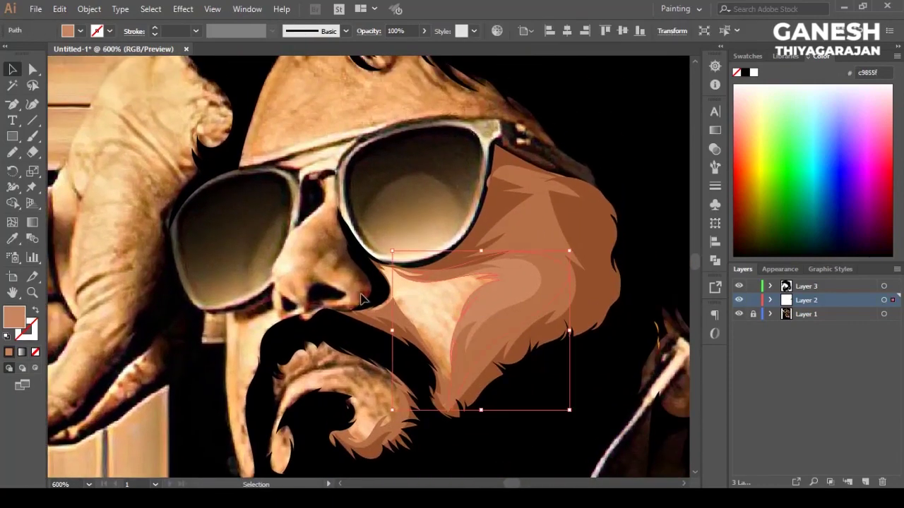
{"action": "scroll", "coordinate": [454, 293], "scroll_direction": "down", "scroll_amount": 2}
{"action": "scroll", "coordinate": [372, 332], "scroll_direction": "up", "scroll_amount": 1}
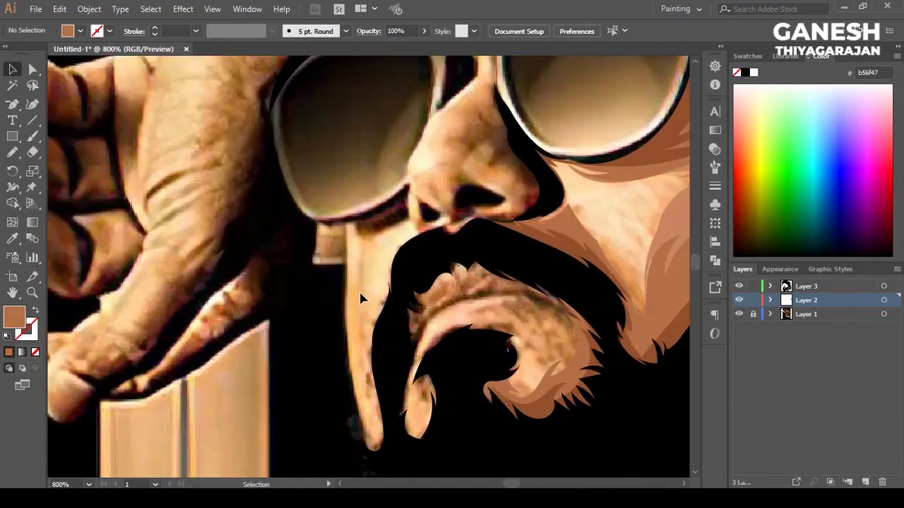
{"action": "scroll", "coordinate": [363, 299], "scroll_direction": "up", "scroll_amount": 1}
Step: Add a small black shadow shape under the left lens beside the nose
{"action": "key", "text": "n"}
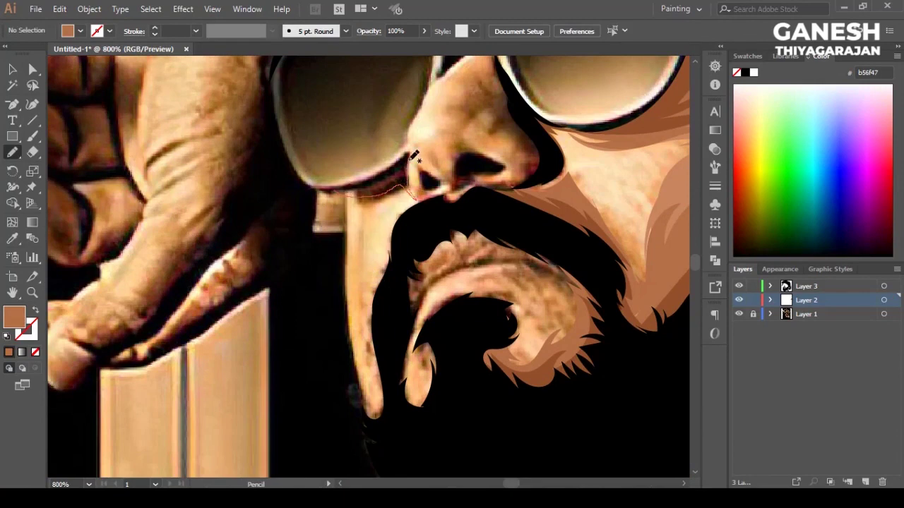
{"action": "left_click_drag", "start_coordinate": [365, 191], "coordinate": [364, 192]}
{"action": "key", "text": "i"}
{"action": "left_click", "coordinate": [424, 212]}
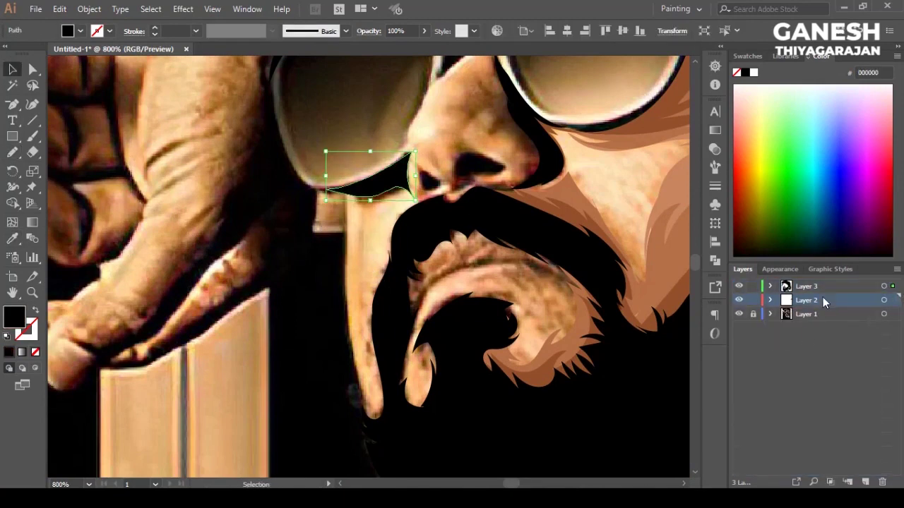
{"action": "key", "text": "ctrl+shift+a"}
Step: Trace the skin strand left of the moustache and fill it with sampled brown
{"action": "key", "text": "n"}
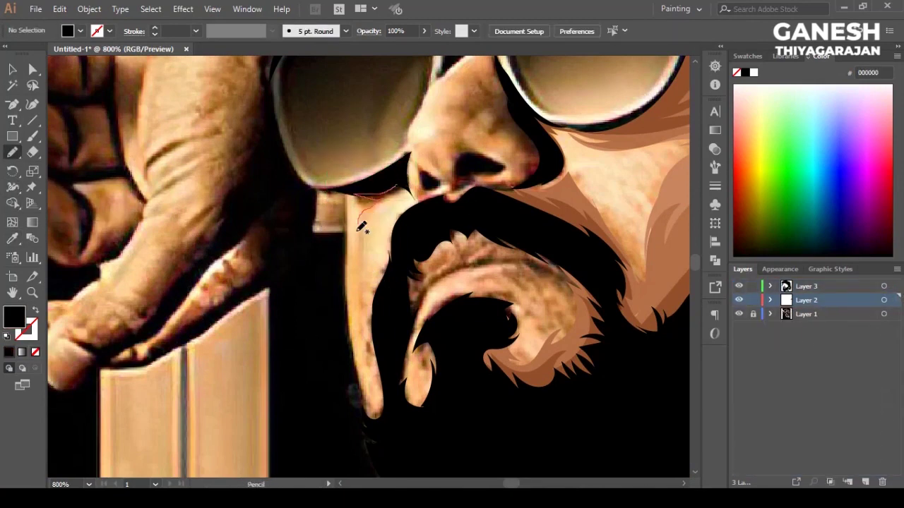
{"action": "left_click_drag", "start_coordinate": [438, 207], "coordinate": [428, 202]}
{"action": "key", "text": "i"}
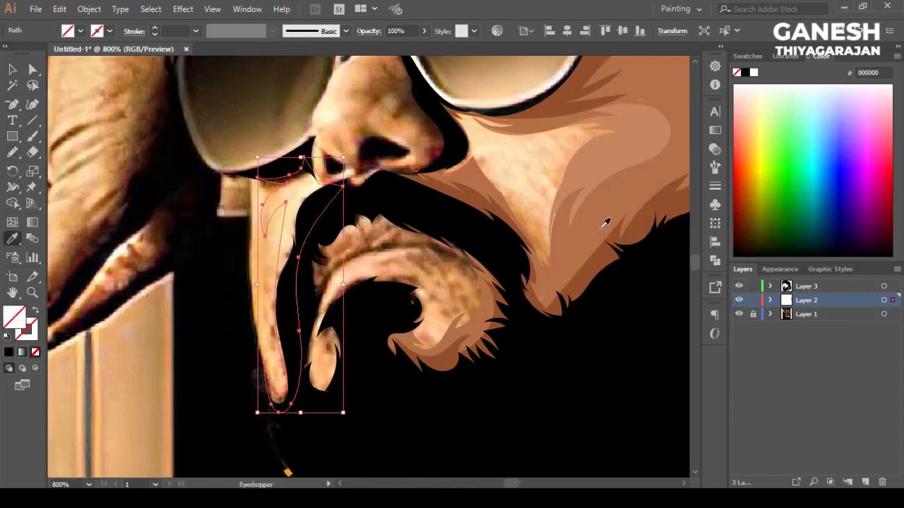
{"action": "left_click", "coordinate": [605, 218]}
{"action": "key", "text": "ctrl+shift+a"}
Step: Add a lighter skin-tone highlight along the strand, then zoom out and hide the photo
{"action": "key", "text": "n"}
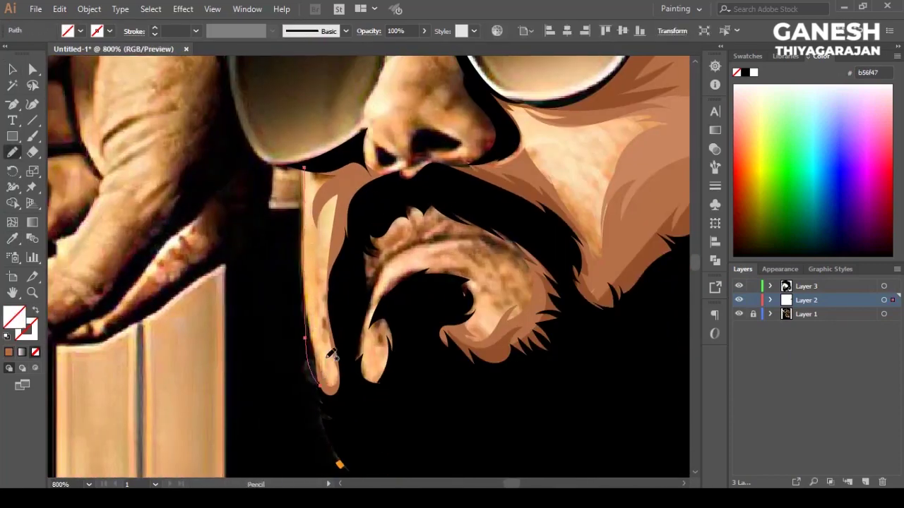
{"action": "left_click_drag", "start_coordinate": [340, 155], "coordinate": [340, 156]}
{"action": "key", "text": "i"}
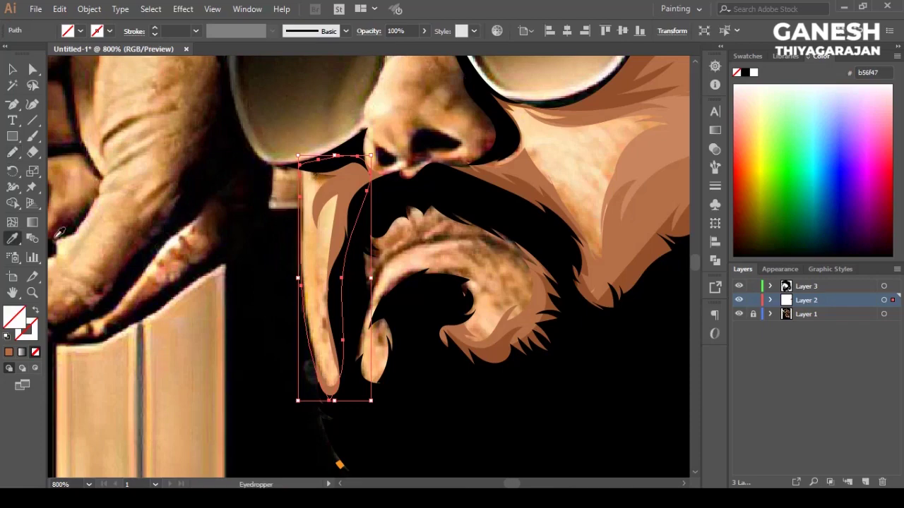
{"action": "left_click", "coordinate": [565, 197]}
{"action": "left_click", "coordinate": [9, 72]}
{"action": "key", "text": "ctrl+shift+a"}
{"action": "key", "text": "ctrl+0"}
{"action": "left_click", "coordinate": [739, 314]}
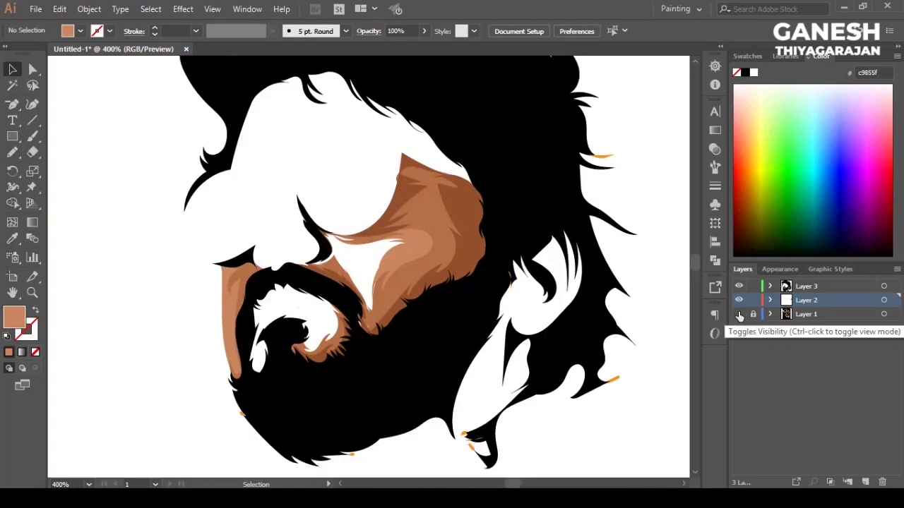
{"action": "scroll", "coordinate": [388, 264], "scroll_direction": "up", "scroll_amount": 3}
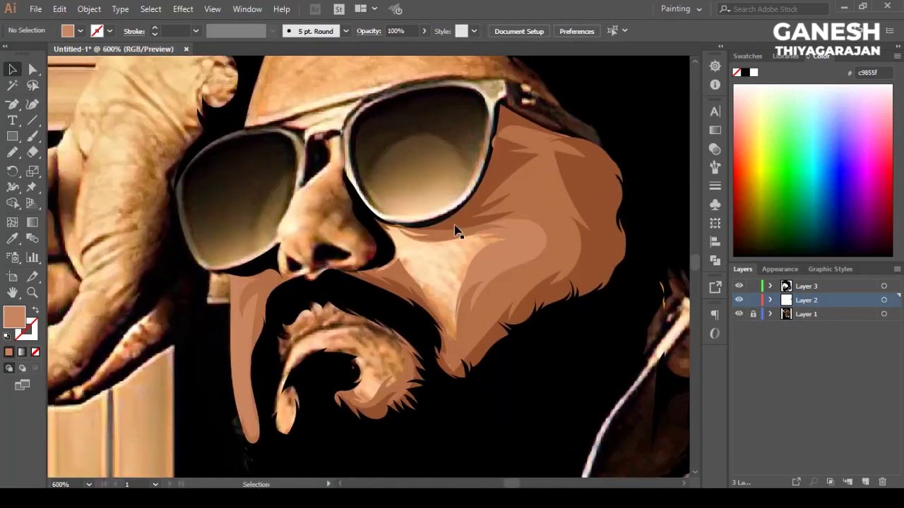
Step: Trace the lower lip with the Pencil and fill it dark red
{"action": "key", "text": "n"}
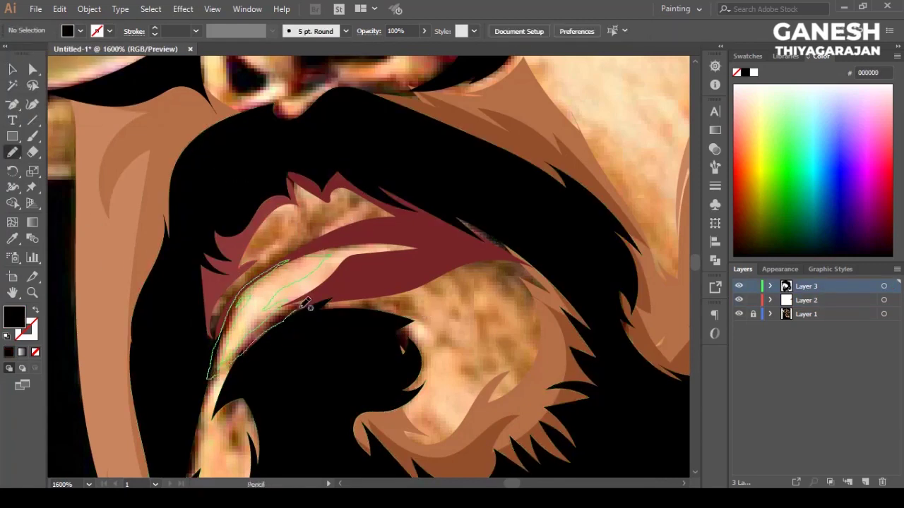
{"action": "left_click", "coordinate": [80, 31]}
{"action": "left_click", "coordinate": [67, 67]}
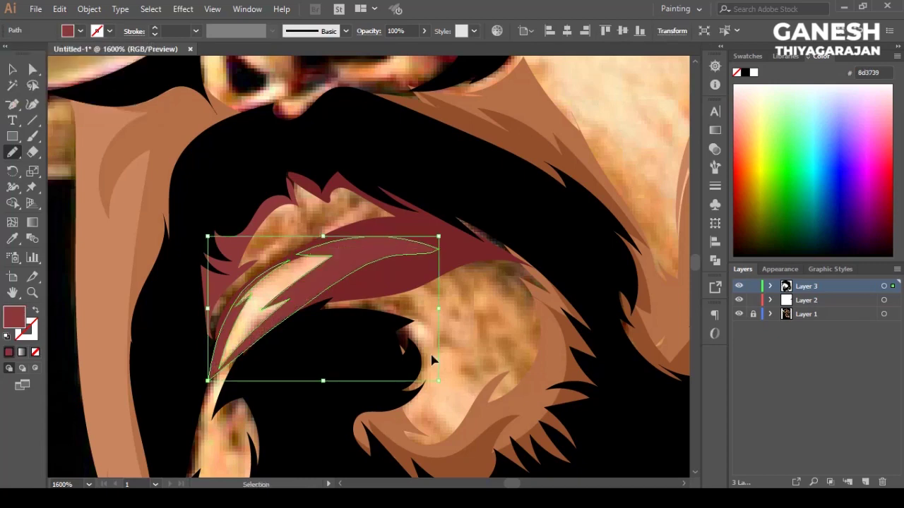
Step: Move the dark-red lip shape onto Layer 2, lock Layer 3, and check it without the photo
{"action": "key", "text": "a"}
{"action": "key", "text": "v"}
{"action": "left_click_drag", "start_coordinate": [892, 286], "coordinate": [893, 300]}
{"action": "left_click", "coordinate": [752, 286]}
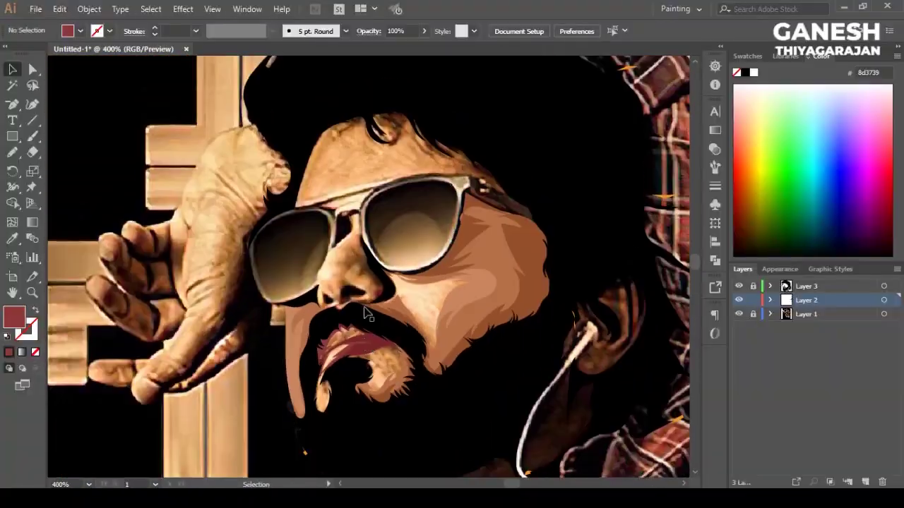
{"action": "left_click", "coordinate": [739, 314]}
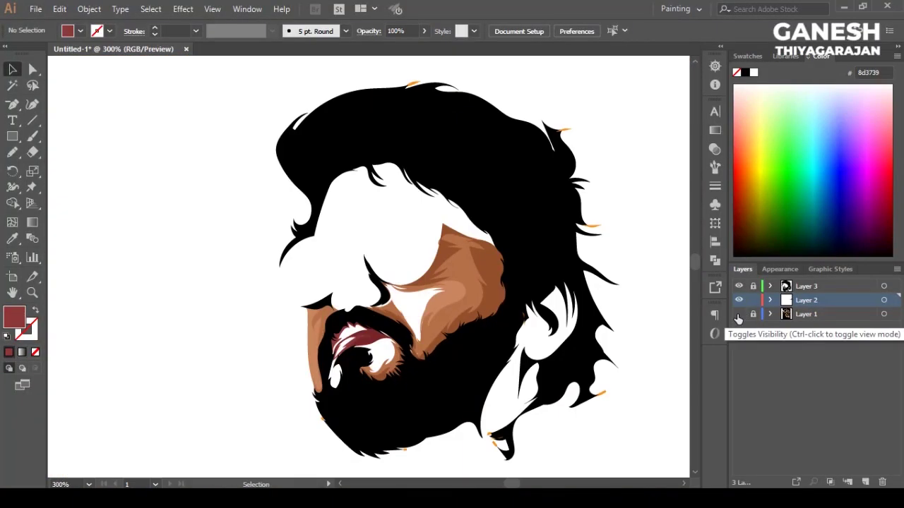
{"action": "left_click", "coordinate": [739, 315]}
Step: Trace a lighter-red lip shape above the dark red
{"action": "scroll", "coordinate": [417, 313], "scroll_direction": "up", "scroll_amount": 2}
{"action": "scroll", "coordinate": [306, 313], "scroll_direction": "up", "scroll_amount": 2}
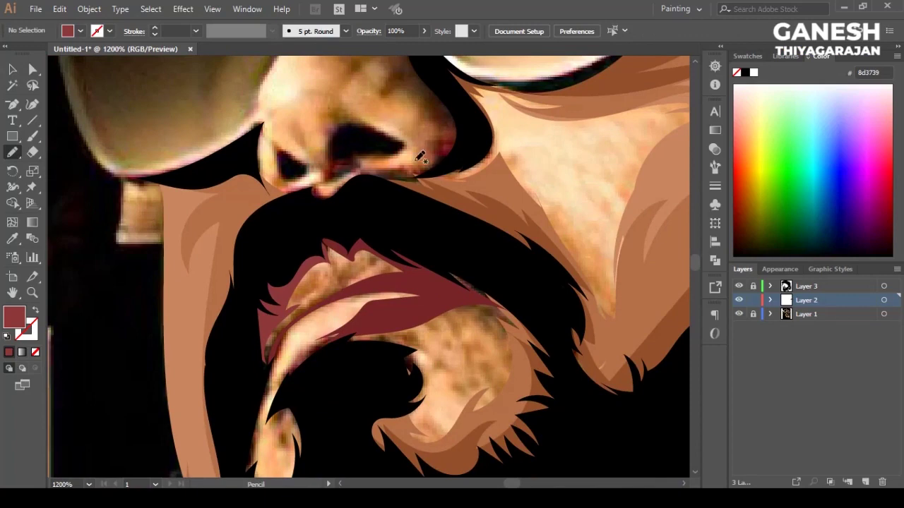
{"action": "left_click_drag", "start_coordinate": [319, 259], "coordinate": [325, 243]}
{"action": "left_click", "coordinate": [80, 31]}
{"action": "left_click", "coordinate": [26, 99]}
{"action": "left_click", "coordinate": [33, 99]}
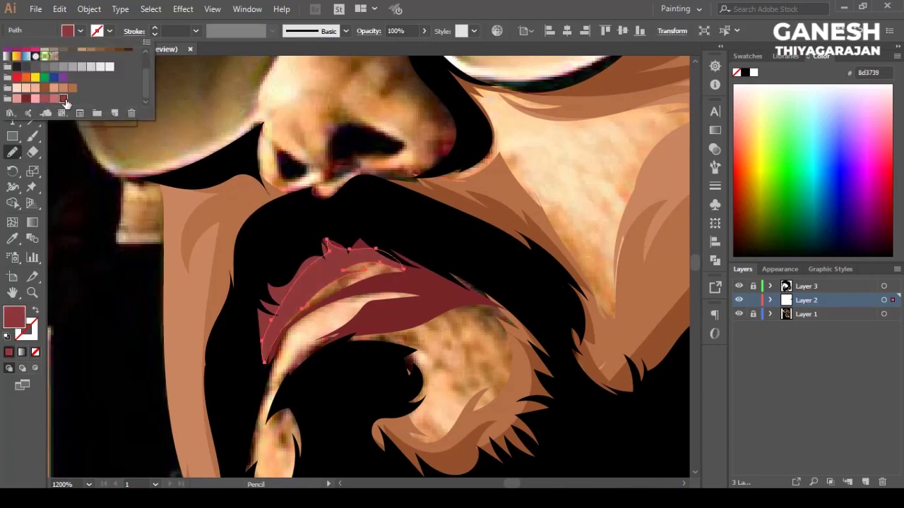
{"action": "key", "text": "Escape"}
{"action": "key", "text": "v"}
{"action": "key", "text": "ctrl+shift+a"}
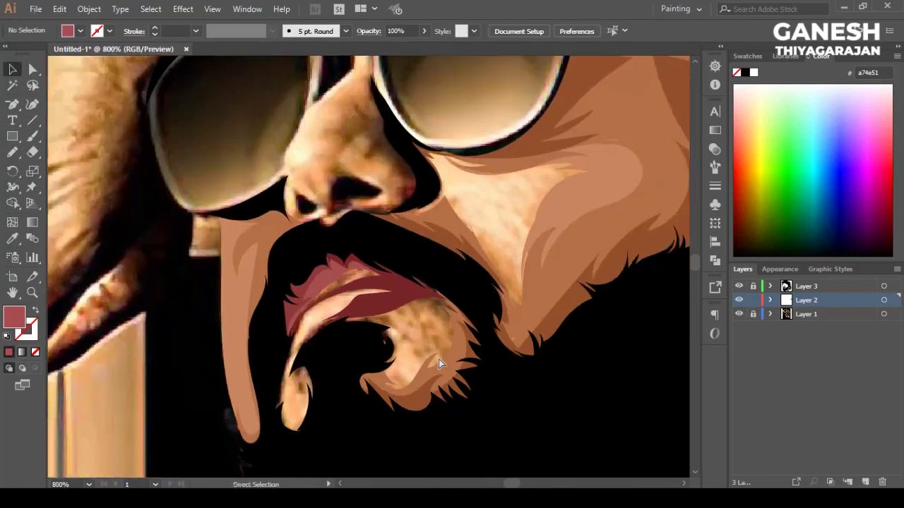
Step: Add a pink highlight along the lower lip
{"action": "scroll", "coordinate": [438, 359], "scroll_direction": "down", "scroll_amount": 3}
{"action": "left_click", "coordinate": [739, 314]}
{"action": "scroll", "coordinate": [300, 318], "scroll_direction": "up", "scroll_amount": 3}
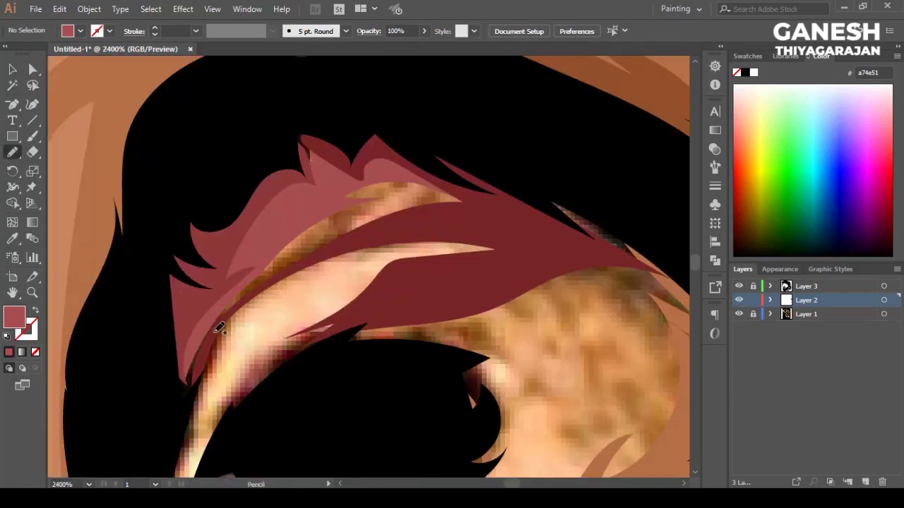
{"action": "left_click_drag", "start_coordinate": [464, 256], "coordinate": [209, 399]}
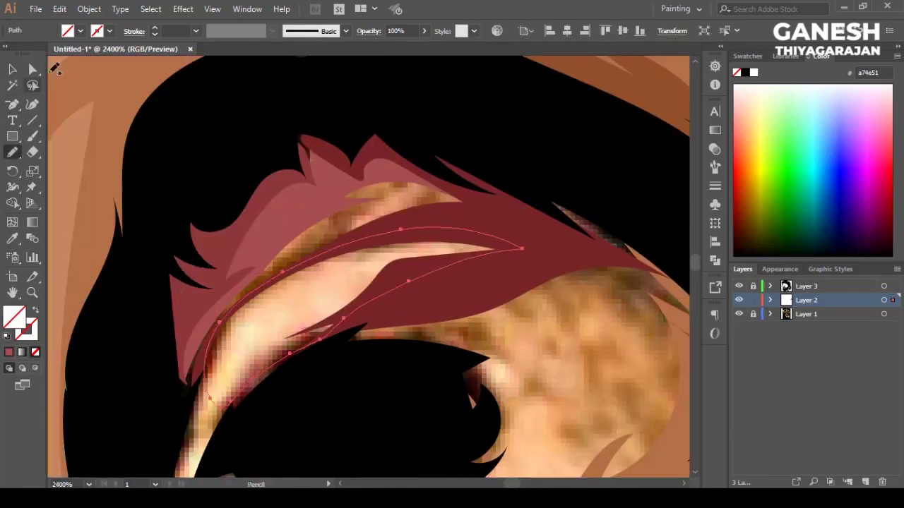
{"action": "left_click", "coordinate": [80, 30]}
{"action": "key", "text": "Escape"}
{"action": "key", "text": "ctrl+shift+a"}
Step: Reshape the lower edge of the pink lip highlight
{"action": "left_click", "coordinate": [739, 315]}
{"action": "scroll", "coordinate": [680, 317], "scroll_direction": "down", "scroll_amount": 3}
{"action": "scroll", "coordinate": [236, 339], "scroll_direction": "up", "scroll_amount": 3}
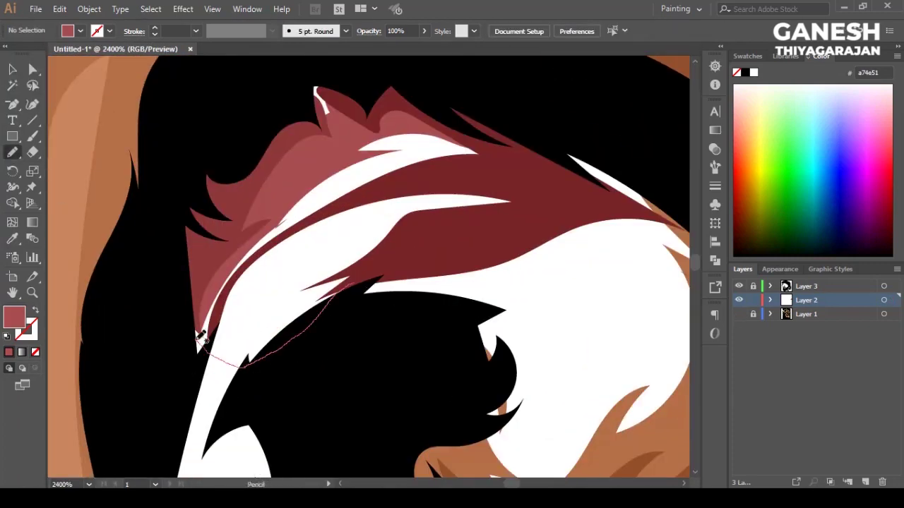
{"action": "left_click_drag", "start_coordinate": [367, 267], "coordinate": [369, 268]}
{"action": "key", "text": "v"}
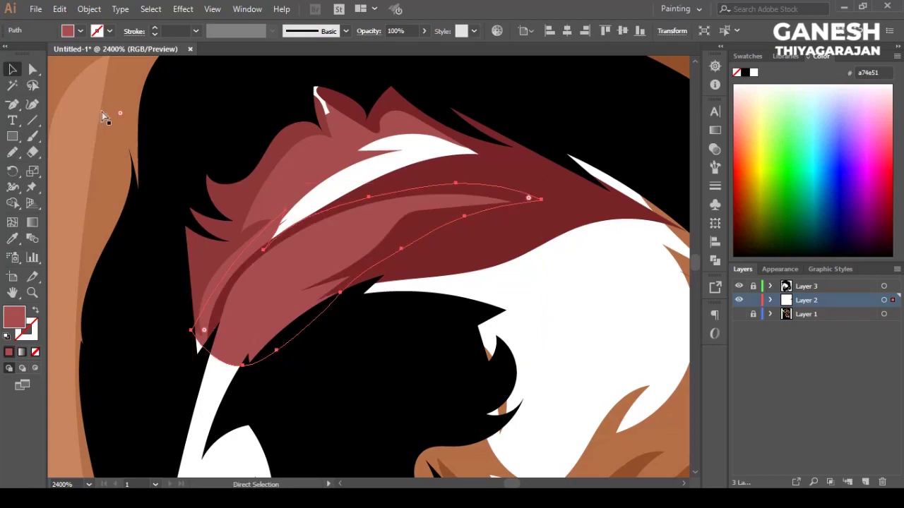
{"action": "key", "text": "ctrl+shift+a"}
{"action": "scroll", "coordinate": [372, 297], "scroll_direction": "down", "scroll_amount": 6}
{"action": "scroll", "coordinate": [373, 298], "scroll_direction": "up", "scroll_amount": 5}
{"action": "scroll", "coordinate": [384, 296], "scroll_direction": "down", "scroll_amount": 3}
Step: Draw a dark-red shape at the tip of the lip
{"action": "left_click", "coordinate": [383, 297]}
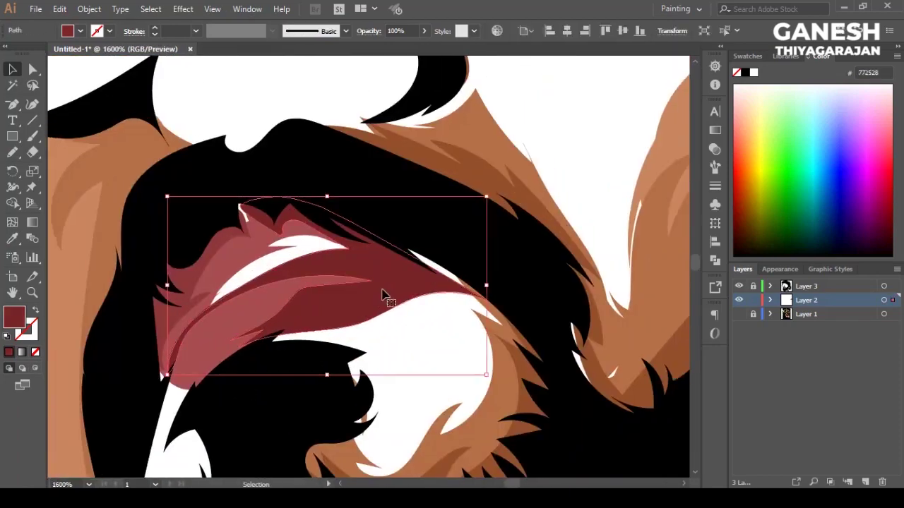
{"action": "scroll", "coordinate": [384, 297], "scroll_direction": "down", "scroll_amount": 4}
{"action": "key", "text": "ctrl+shift+a"}
{"action": "scroll", "coordinate": [357, 293], "scroll_direction": "up", "scroll_amount": 6}
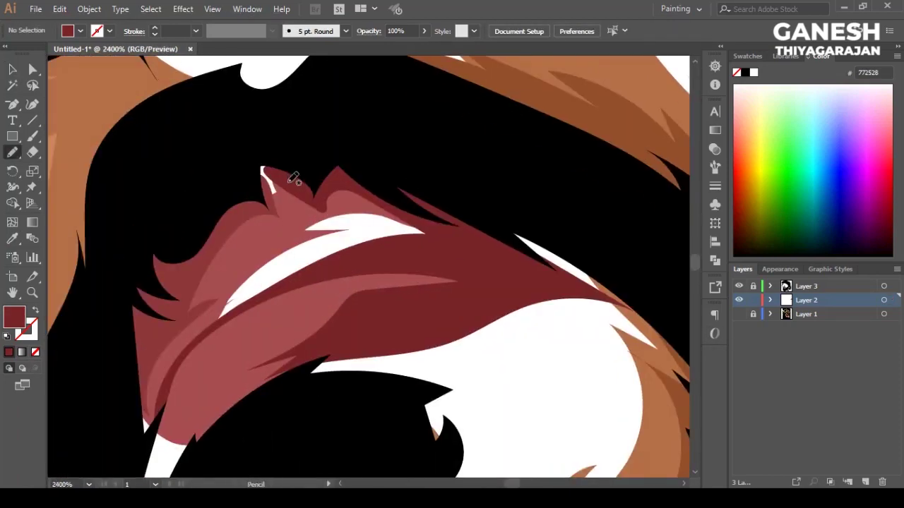
{"action": "left_click_drag", "start_coordinate": [290, 174], "coordinate": [273, 178]}
{"action": "key", "text": "v"}
{"action": "left_click", "coordinate": [191, 283]}
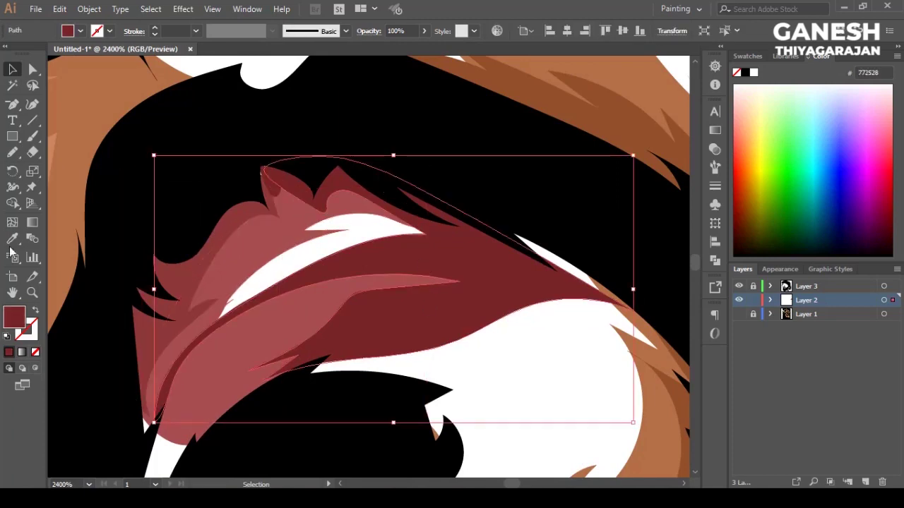
{"action": "key", "text": "ctrl+shift+a"}
Step: Trace a small sliver at the lip's upper tip
{"action": "scroll", "coordinate": [423, 358], "scroll_direction": "down", "scroll_amount": 3}
{"action": "scroll", "coordinate": [358, 329], "scroll_direction": "up", "scroll_amount": 2}
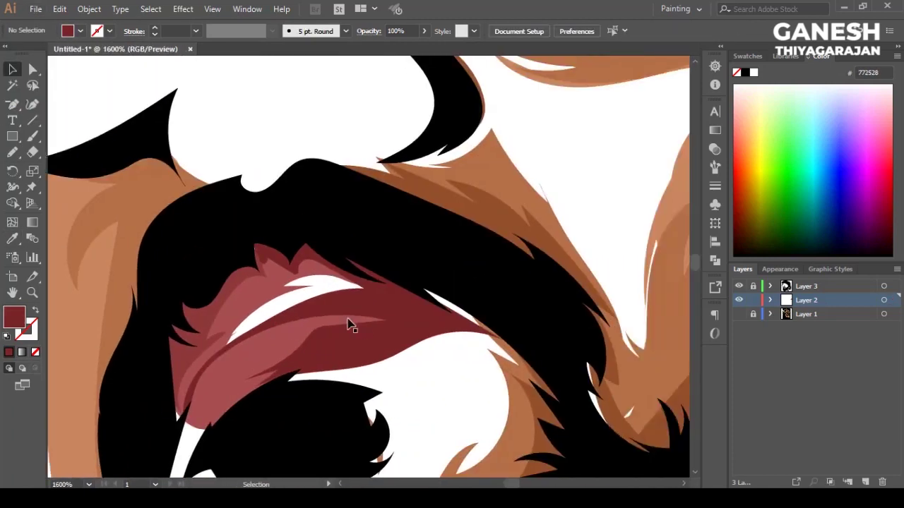
{"action": "scroll", "coordinate": [190, 262], "scroll_direction": "up", "scroll_amount": 2}
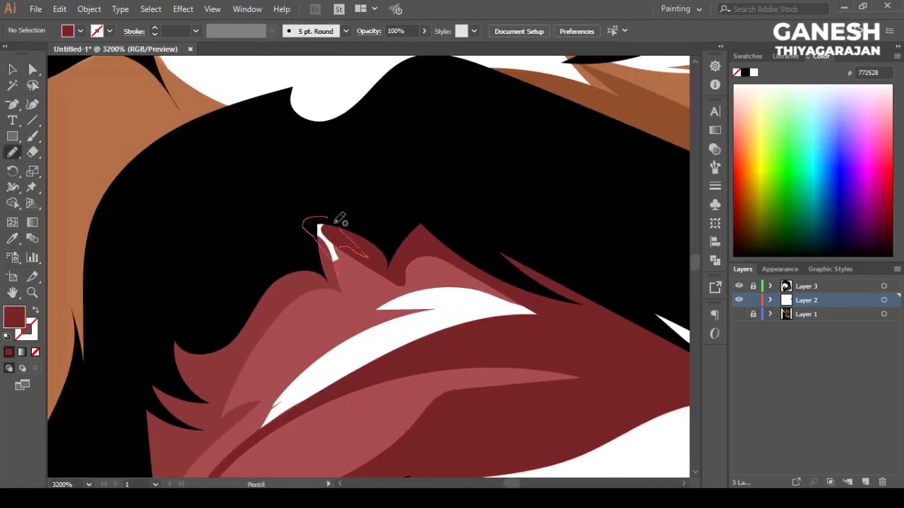
{"action": "left_click_drag", "start_coordinate": [358, 249], "coordinate": [368, 254]}
{"action": "key", "text": "v"}
{"action": "key", "text": "ctrl+shift+a"}
Step: Draw a red streak across the middle of the lip
{"action": "scroll", "coordinate": [212, 216], "scroll_direction": "down", "scroll_amount": 3}
{"action": "scroll", "coordinate": [281, 311], "scroll_direction": "up", "scroll_amount": 2}
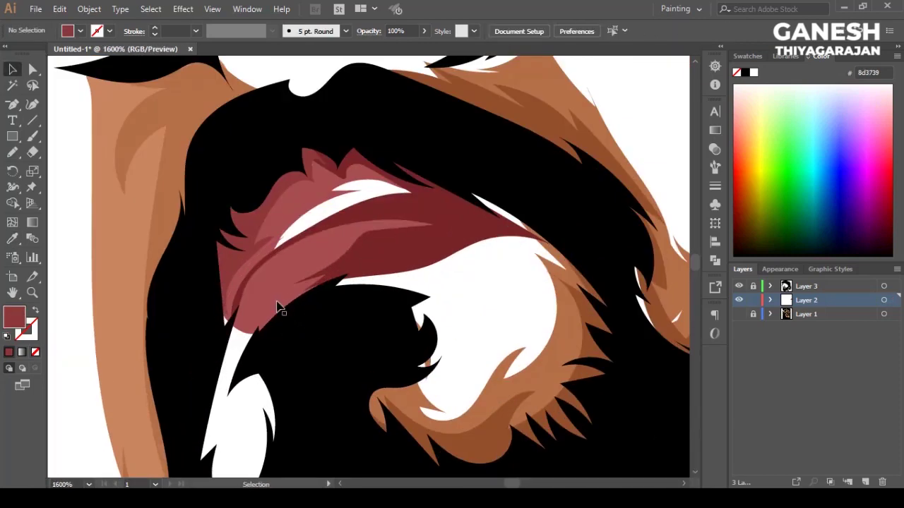
{"action": "scroll", "coordinate": [316, 309], "scroll_direction": "up", "scroll_amount": 1}
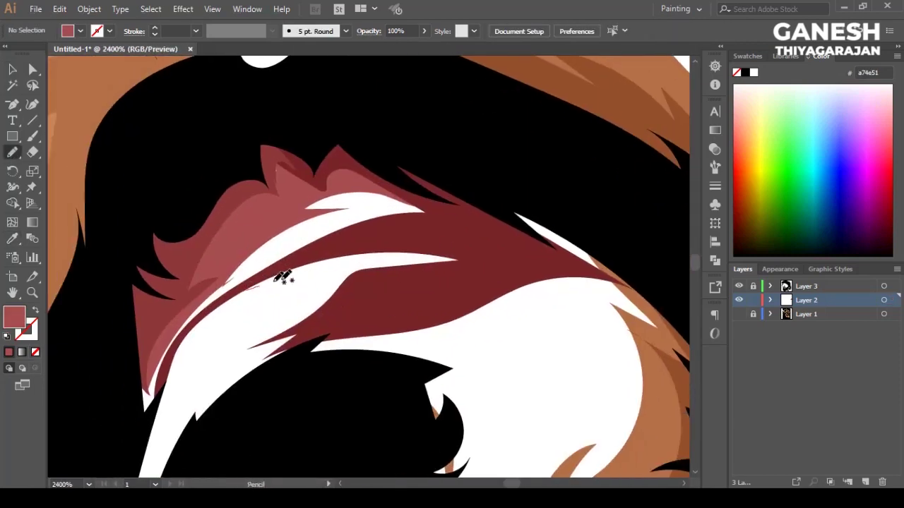
{"action": "left_click_drag", "start_coordinate": [316, 334], "coordinate": [282, 272]}
{"action": "key", "text": "i"}
{"action": "left_click", "coordinate": [367, 283]}
{"action": "key", "text": "v"}
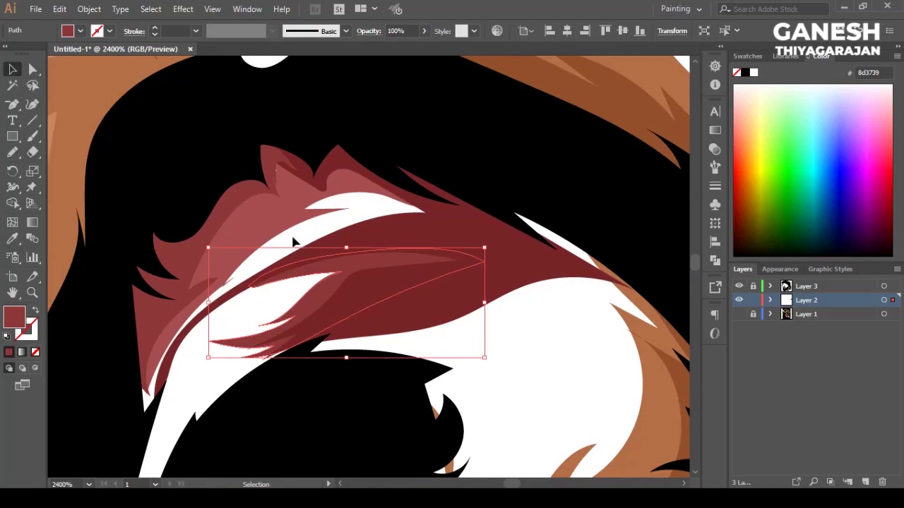
Step: Draw a thin sliver along the lip's left edge
{"action": "key", "text": "ctrl+shift+a"}
{"action": "scroll", "coordinate": [363, 309], "scroll_direction": "down", "scroll_amount": 8}
{"action": "scroll", "coordinate": [363, 309], "scroll_direction": "up", "scroll_amount": 7}
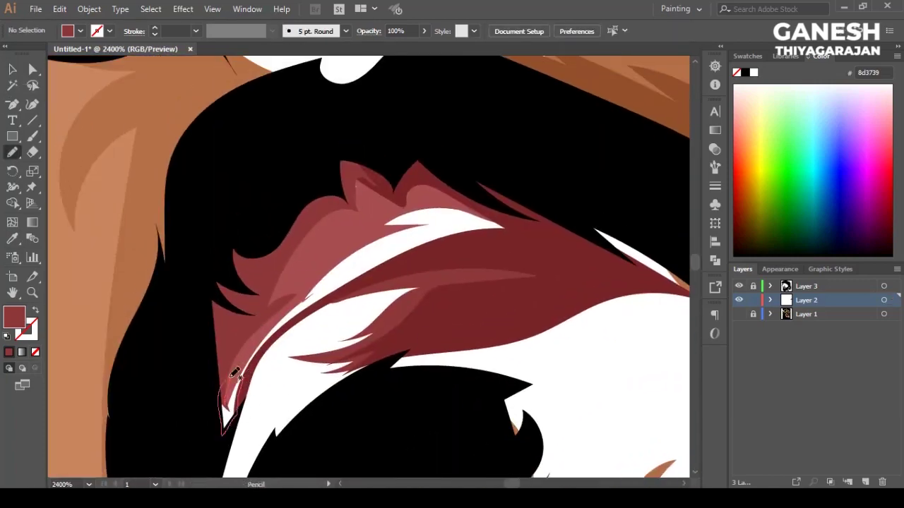
{"action": "left_click_drag", "start_coordinate": [234, 372], "coordinate": [236, 371]}
{"action": "scroll", "coordinate": [212, 363], "scroll_direction": "down", "scroll_amount": 1}
{"action": "scroll", "coordinate": [212, 363], "scroll_direction": "up", "scroll_amount": 3}
{"action": "scroll", "coordinate": [327, 356], "scroll_direction": "up", "scroll_amount": 2}
Step: Fill the left-edge sliver with the lighter red using the Eyedropper
{"action": "key", "text": "i"}
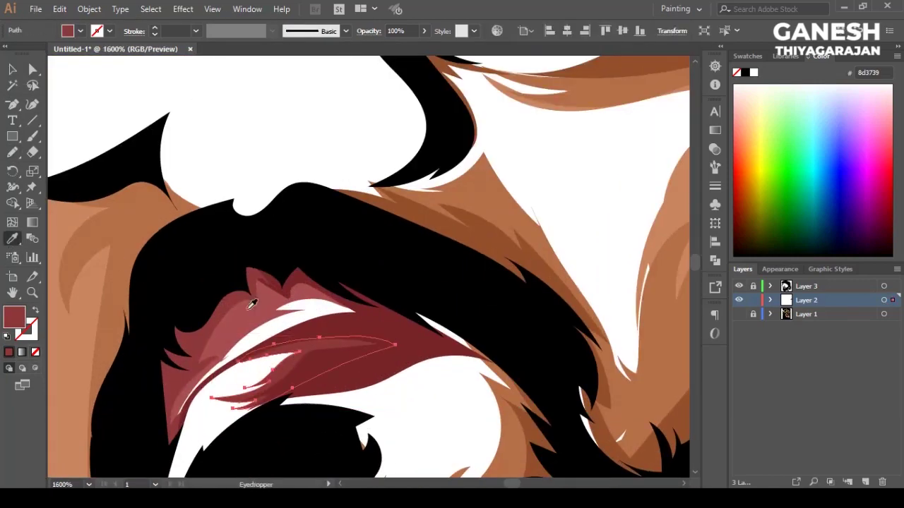
{"action": "left_click", "coordinate": [251, 304]}
{"action": "key", "text": "v"}
{"action": "key", "text": "ctrl+shift+a"}
{"action": "scroll", "coordinate": [417, 409], "scroll_direction": "down", "scroll_amount": 3}
{"action": "scroll", "coordinate": [377, 389], "scroll_direction": "down", "scroll_amount": 2}
{"action": "scroll", "coordinate": [367, 355], "scroll_direction": "up", "scroll_amount": 5}
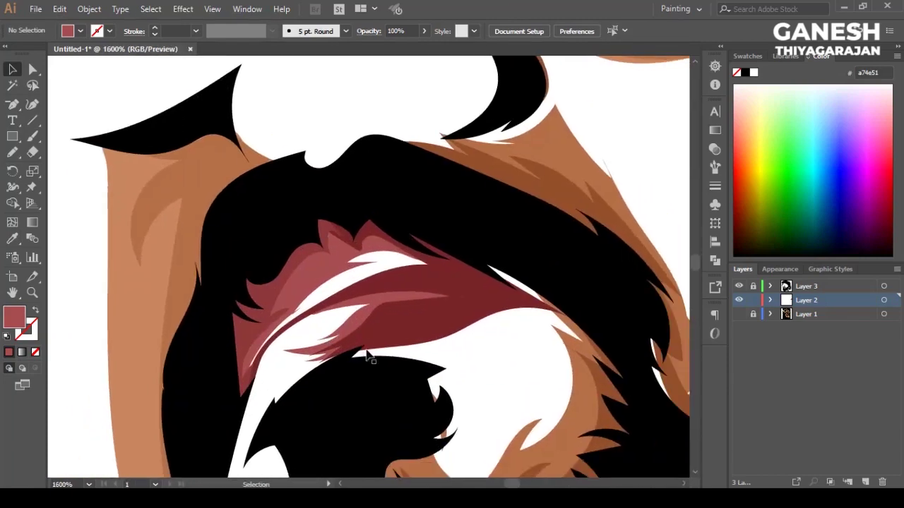
Step: Draw a highlight shape inside the lip filled with the lighter red
{"action": "key", "text": "n"}
{"action": "scroll", "coordinate": [339, 332], "scroll_direction": "down", "scroll_amount": 1}
{"action": "left_click_drag", "start_coordinate": [304, 283], "coordinate": [390, 262]}
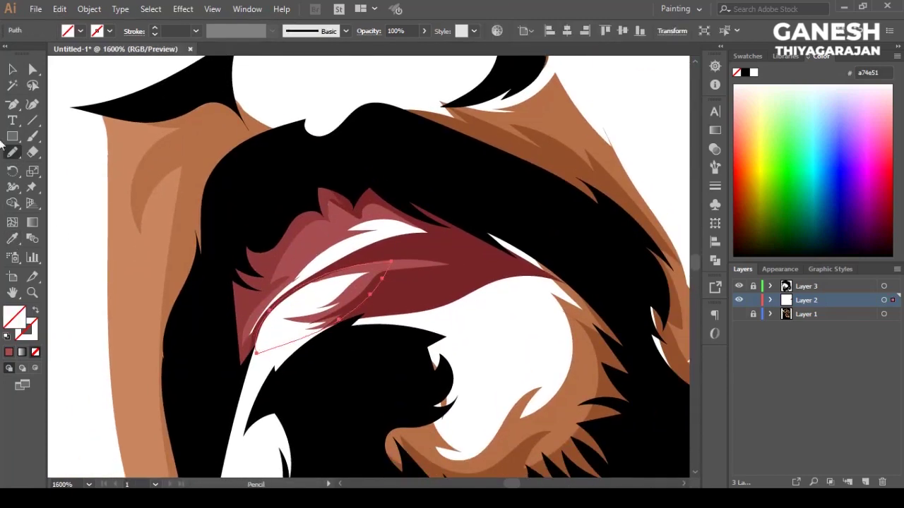
{"action": "left_click", "coordinate": [11, 70]}
{"action": "key", "text": "comma"}
{"action": "left_click", "coordinate": [347, 346]}
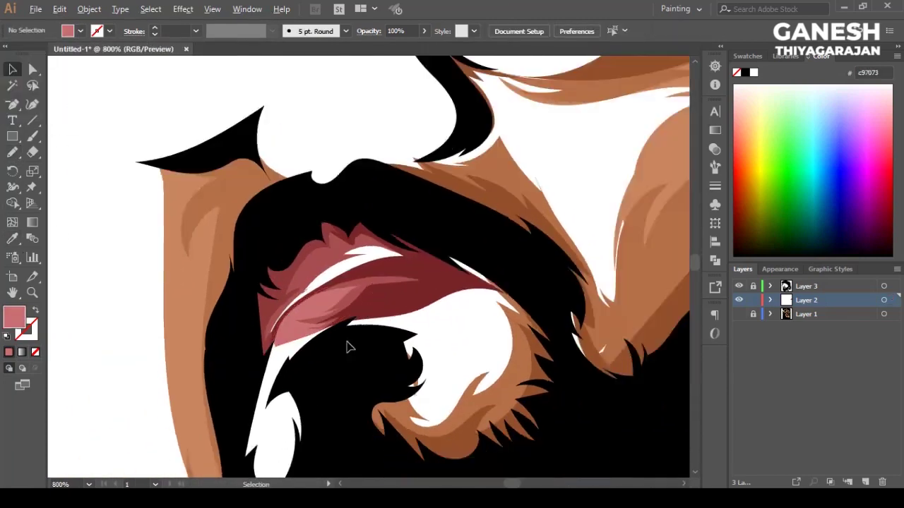
Step: Fill the new lip shape pink and send it backward behind the others
{"action": "scroll", "coordinate": [161, 274], "scroll_direction": "up", "scroll_amount": 2}
{"action": "left_click", "coordinate": [11, 69]}
{"action": "key", "text": "comma"}
{"action": "key", "text": "ctrl+bracketleft"}
{"action": "key", "text": "ctrl+shift+a"}
{"action": "scroll", "coordinate": [188, 261], "scroll_direction": "down", "scroll_amount": 3}
{"action": "scroll", "coordinate": [336, 314], "scroll_direction": "up", "scroll_amount": 3}
{"action": "scroll", "coordinate": [335, 314], "scroll_direction": "up", "scroll_amount": 1}
Step: Trace the gap beneath the lip and fill it with the beard's black
{"action": "key", "text": "n"}
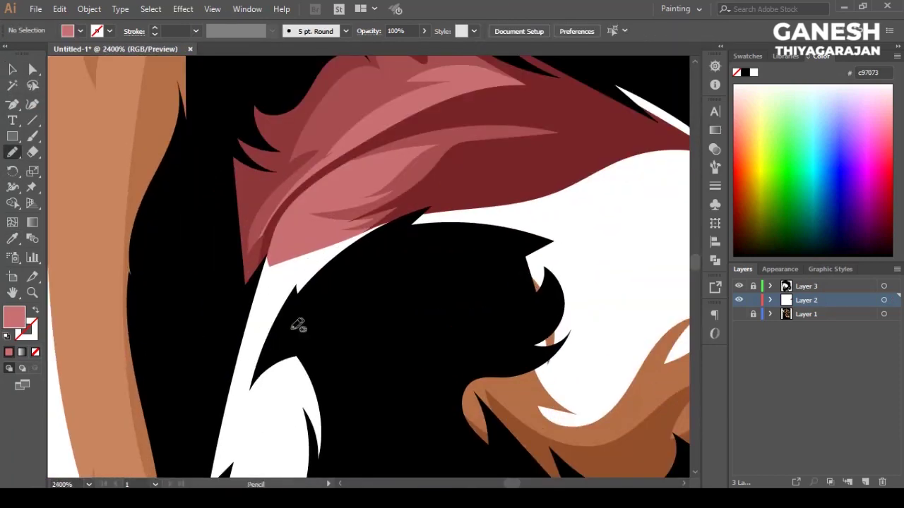
{"action": "left_click_drag", "start_coordinate": [282, 339], "coordinate": [268, 346]}
{"action": "key", "text": "ctrl+shift+a"}
{"action": "left_click_drag", "start_coordinate": [271, 337], "coordinate": [271, 337]}
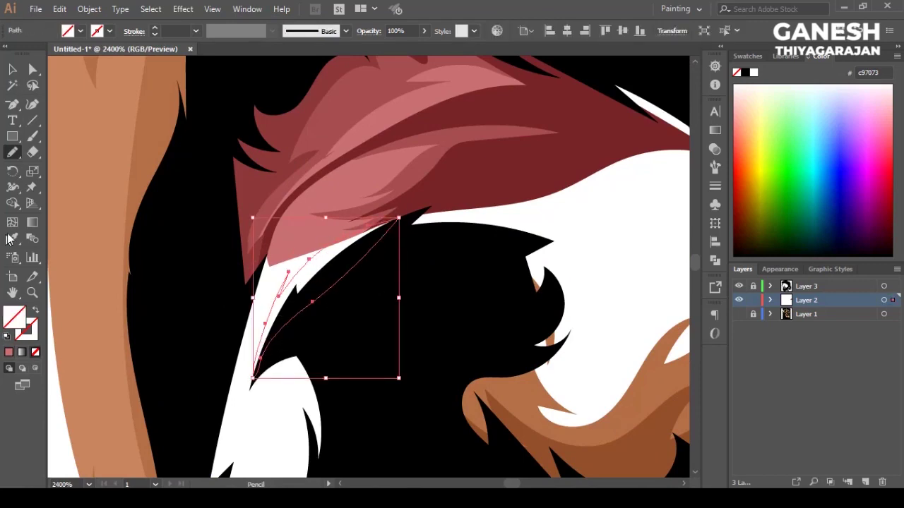
{"action": "key", "text": "i"}
{"action": "left_click", "coordinate": [155, 234]}
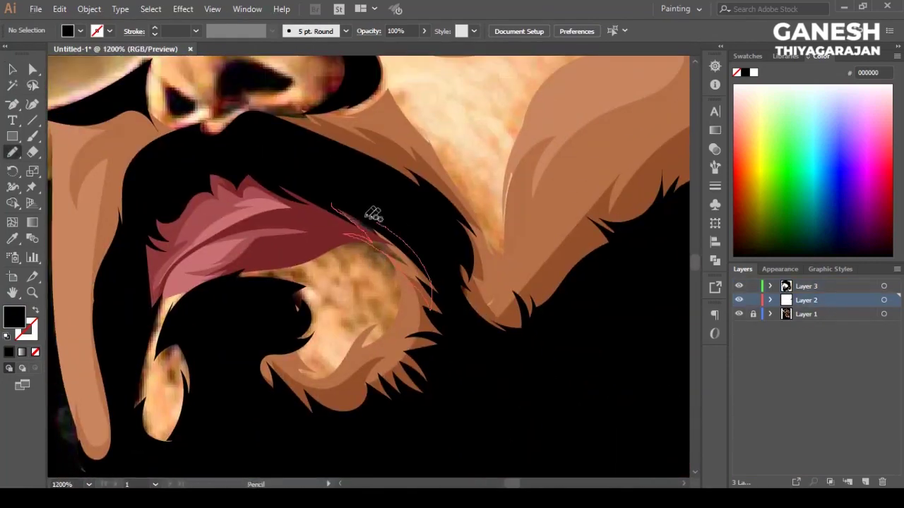
Step: Trace brown beard tufts arcing down beside and under the lip
{"action": "left_click_drag", "start_coordinate": [365, 219], "coordinate": [347, 210]}
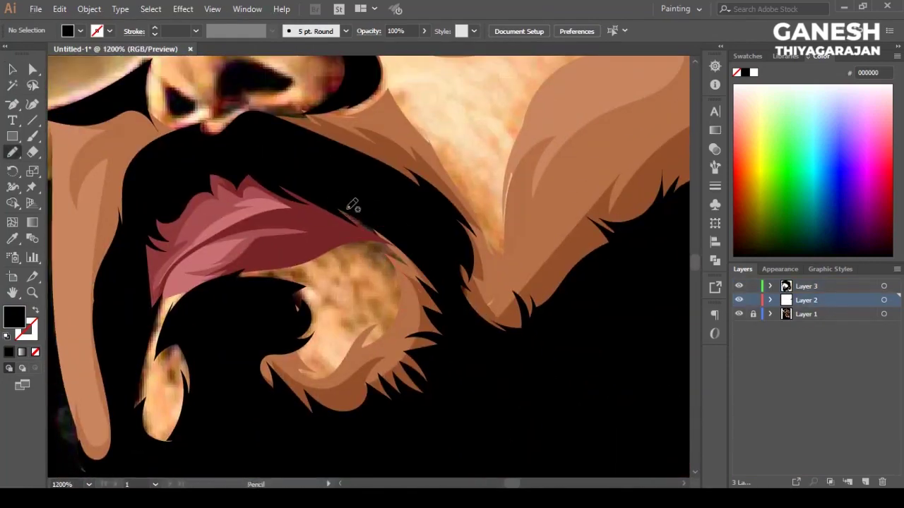
{"action": "left_click_drag", "start_coordinate": [381, 248], "coordinate": [432, 311]}
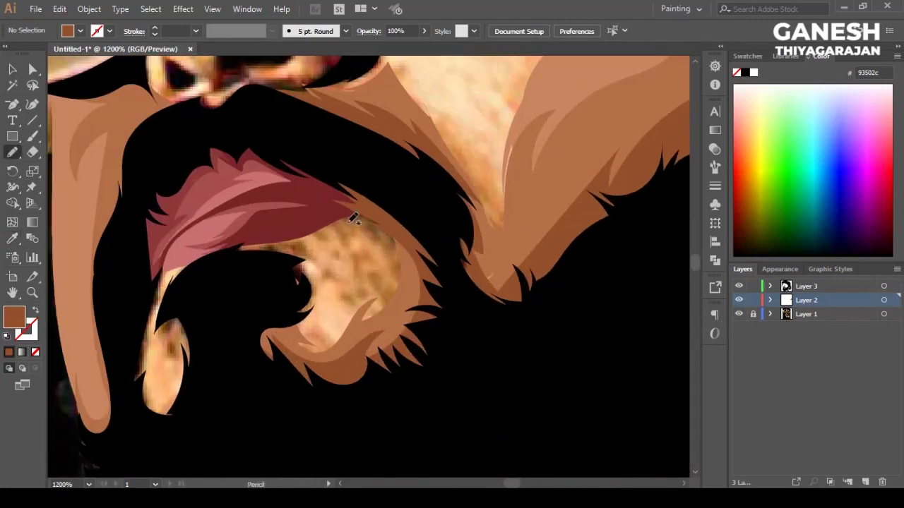
{"action": "left_click_drag", "start_coordinate": [321, 322], "coordinate": [327, 250]}
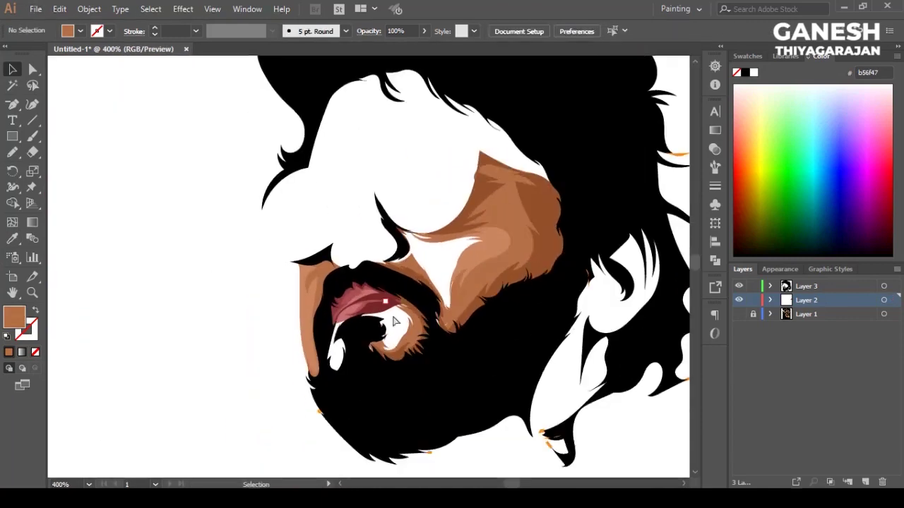
Step: Cover the white patch left of the chin with a brown shape
{"action": "scroll", "coordinate": [242, 357], "scroll_direction": "down", "scroll_amount": 1}
{"action": "key", "text": "n"}
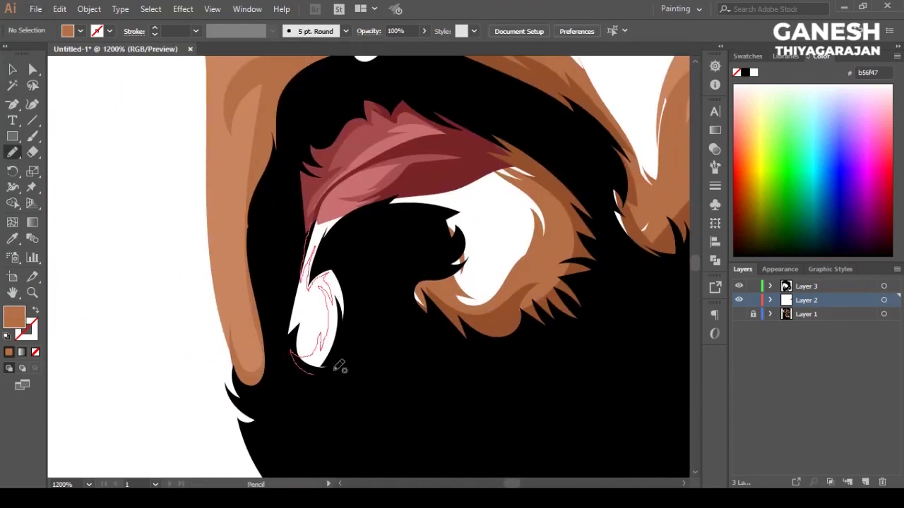
{"action": "left_click_drag", "start_coordinate": [308, 231], "coordinate": [311, 229]}
{"action": "key", "text": "v"}
{"action": "key", "text": "ctrl+shift+a"}
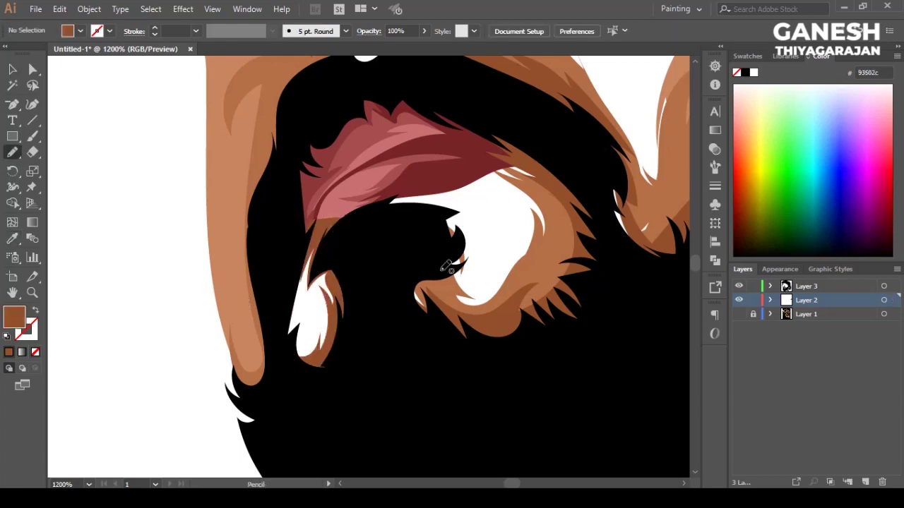
Step: Add a dark-brown tuft in the beard curl and a light-brown tuft on the left patch
{"action": "left_click_drag", "start_coordinate": [313, 243], "coordinate": [312, 242]}
{"action": "left_click", "coordinate": [12, 69]}
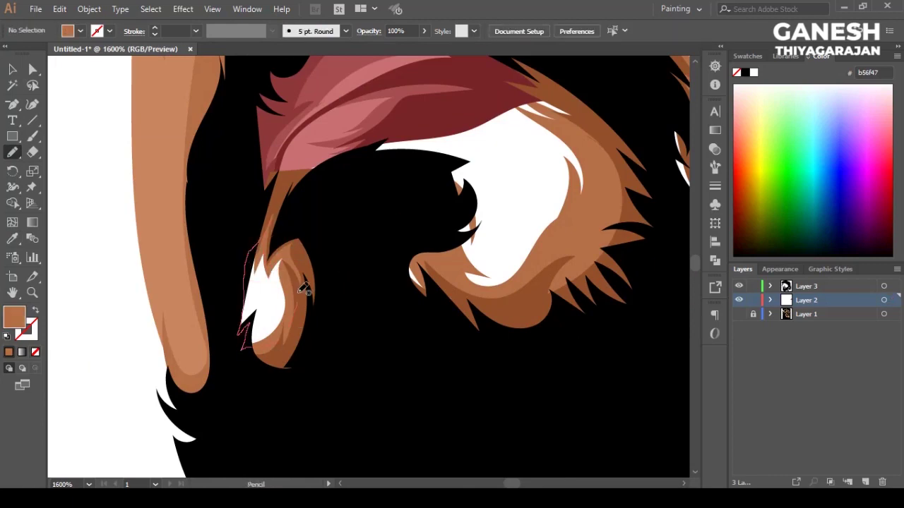
{"action": "left_click_drag", "start_coordinate": [296, 319], "coordinate": [292, 322]}
{"action": "key", "text": "ctrl+minus"}
{"action": "key", "text": "ctrl+minus"}
{"action": "key", "text": "ctrl+minus"}
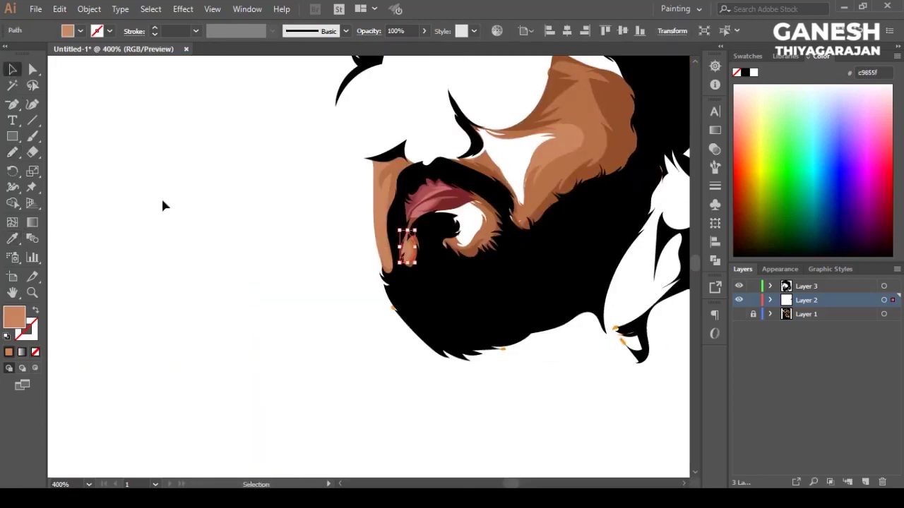
{"action": "left_click", "coordinate": [210, 282]}
{"action": "key", "text": "ctrl+plus"}
{"action": "key", "text": "ctrl+plus"}
{"action": "key", "text": "ctrl+plus"}
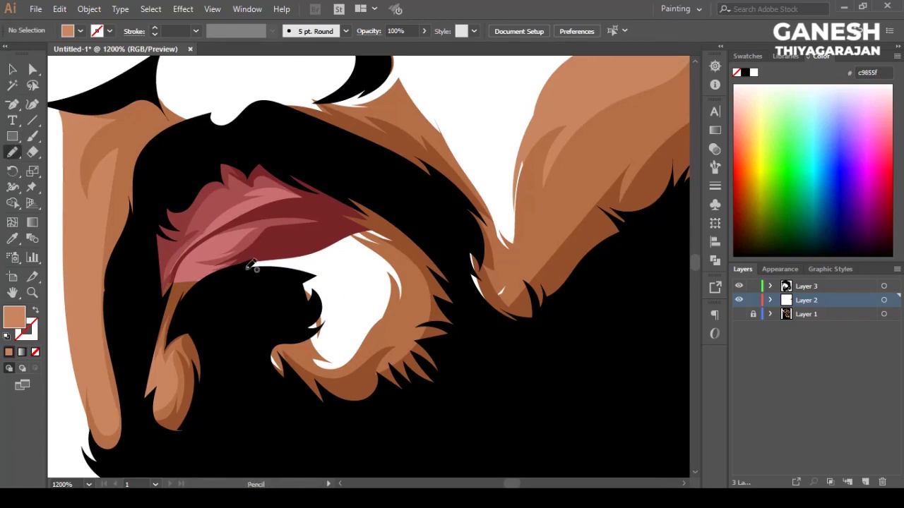
Step: Fill the gap under the lip with black
{"action": "left_click_drag", "start_coordinate": [247, 270], "coordinate": [248, 271]}
{"action": "key", "text": "v"}
{"action": "key", "text": "ctrl+shift+a"}
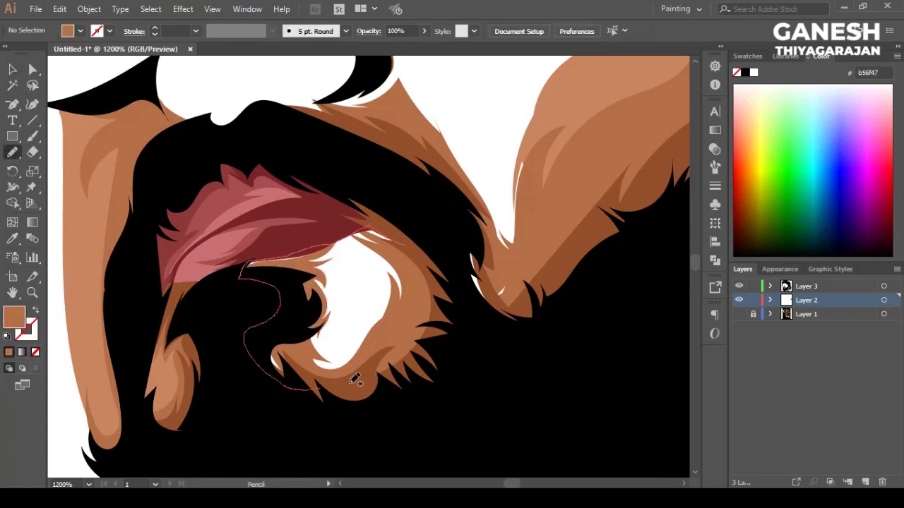
Step: Outline the beard area beneath the lip and fill it light brown with the Eyedropper
{"action": "left_click_drag", "start_coordinate": [294, 385], "coordinate": [367, 227]}
{"action": "key", "text": "i"}
{"action": "left_click", "coordinate": [416, 258]}
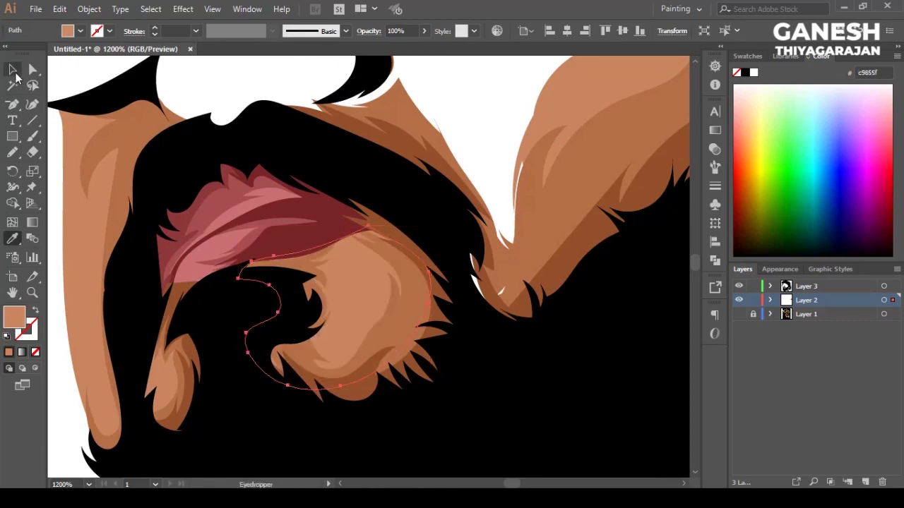
{"action": "left_click", "coordinate": [12, 69]}
{"action": "key", "text": "ctrl+0"}
{"action": "scroll", "coordinate": [313, 287], "scroll_direction": "up", "scroll_amount": 5}
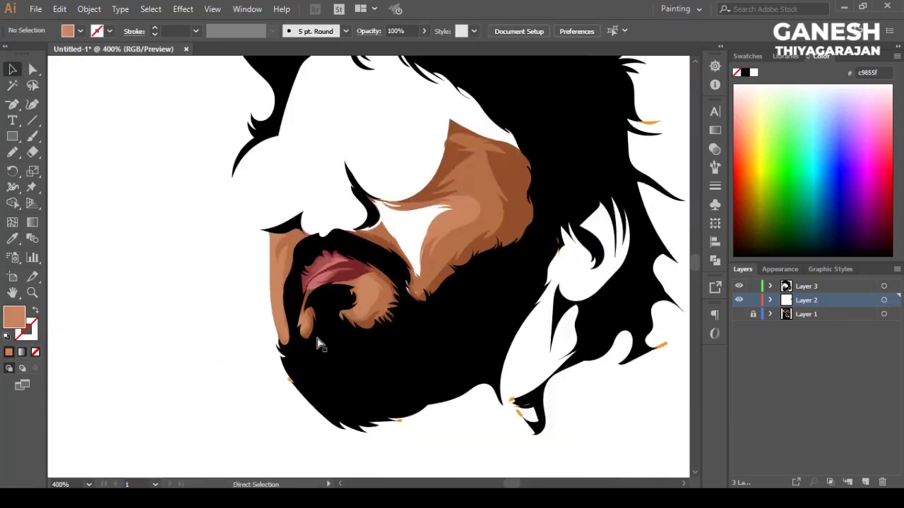
Step: Trace the shadow along the nose's edge and fill it dark brown
{"action": "key", "text": "ctrl+shift+a"}
{"action": "key", "text": "ctrl+0"}
{"action": "scroll", "coordinate": [326, 266], "scroll_direction": "up", "scroll_amount": 3}
{"action": "left_click", "coordinate": [739, 314]}
{"action": "scroll", "coordinate": [273, 280], "scroll_direction": "up", "scroll_amount": 3}
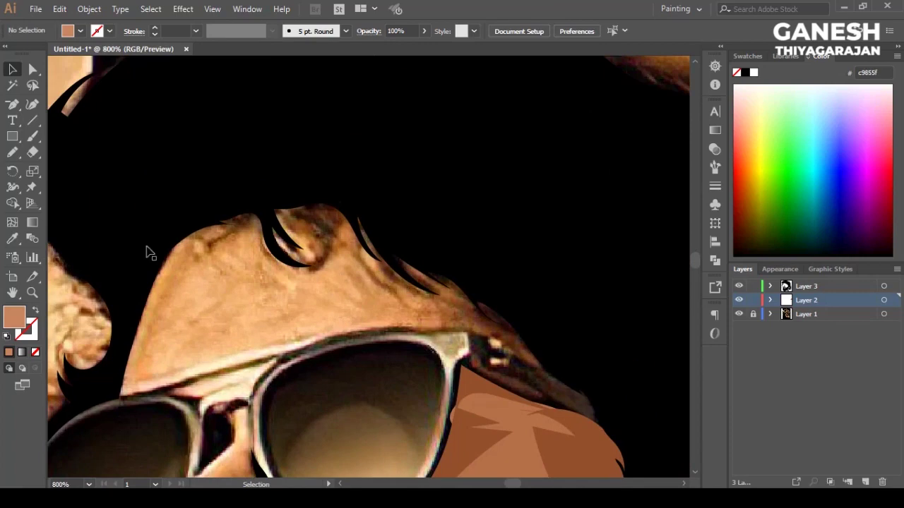
{"action": "left_click_drag", "start_coordinate": [374, 241], "coordinate": [373, 241]}
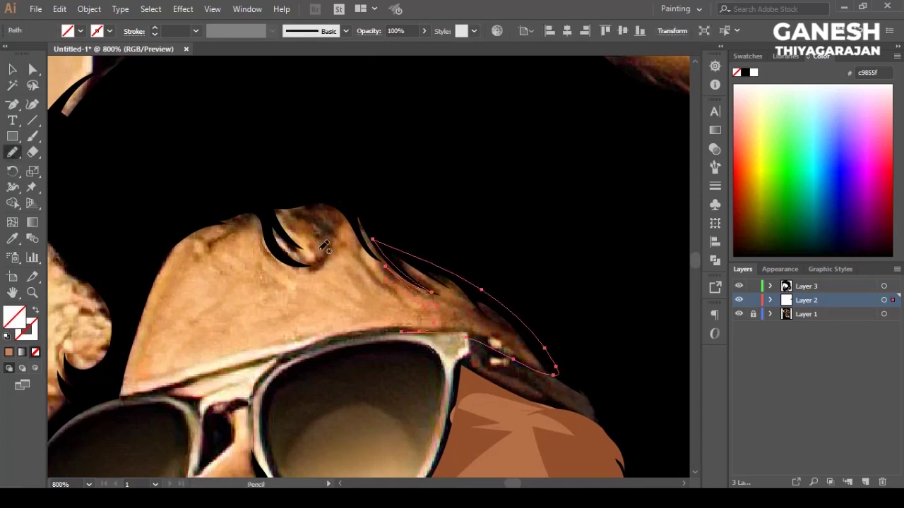
{"action": "key", "text": "v"}
{"action": "key", "text": "i"}
{"action": "left_click", "coordinate": [508, 424]}
{"action": "key", "text": "ctrl+shift+a"}
Step: Trace the dark nostril area, fill it black, and hide the reference photo
{"action": "key", "text": "v"}
{"action": "scroll", "coordinate": [424, 179], "scroll_direction": "down", "scroll_amount": 1}
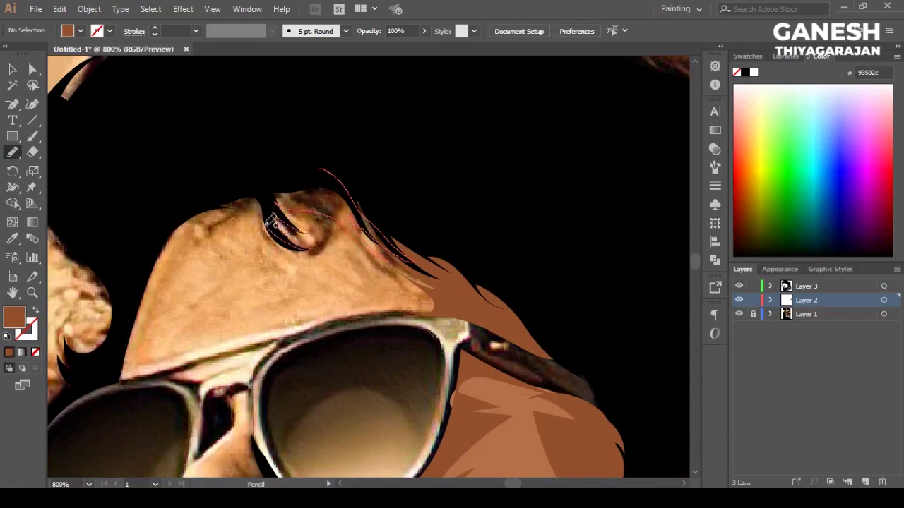
{"action": "left_click_drag", "start_coordinate": [272, 225], "coordinate": [272, 225]}
{"action": "key", "text": "i"}
{"action": "left_click", "coordinate": [177, 142]}
{"action": "key", "text": "ctrl+shift+a"}
{"action": "left_click", "coordinate": [739, 314]}
{"action": "key", "text": "ctrl+0"}
{"action": "scroll", "coordinate": [353, 232], "scroll_direction": "up", "scroll_amount": 5}
{"action": "scroll", "coordinate": [395, 207], "scroll_direction": "up", "scroll_amount": 3}
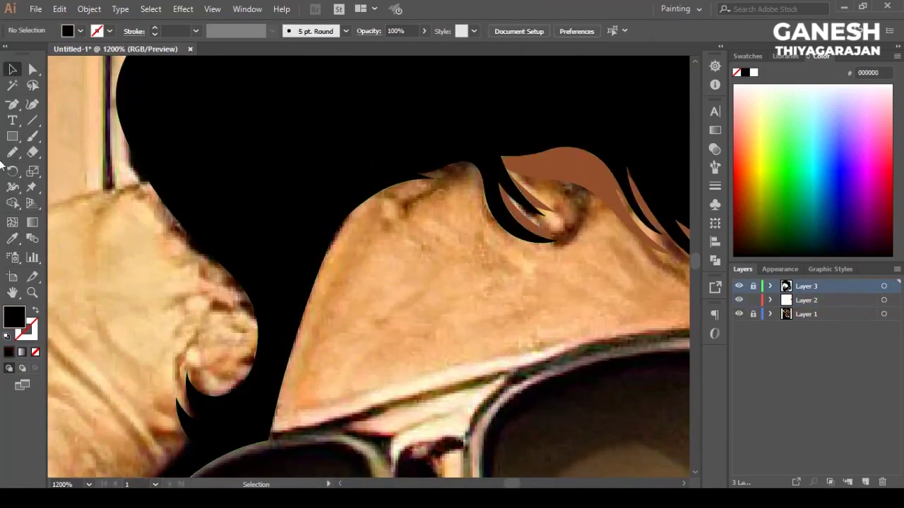
Step: On Layer 2, trace a forehead shape over the photo with the Pencil
{"action": "left_click", "coordinate": [12, 151]}
{"action": "left_click", "coordinate": [806, 300]}
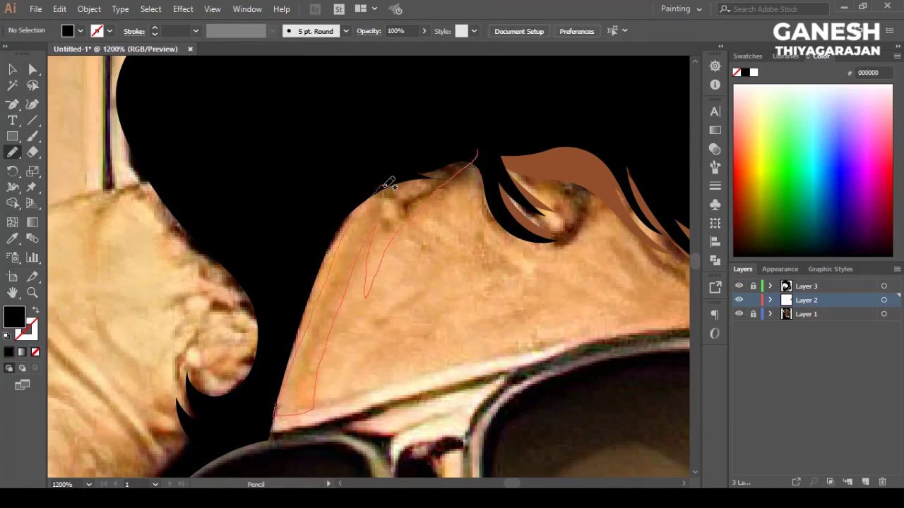
{"action": "left_click_drag", "start_coordinate": [385, 240], "coordinate": [275, 411]}
{"action": "key", "text": "i"}
{"action": "left_click", "coordinate": [565, 170]}
{"action": "scroll", "coordinate": [367, 268], "scroll_direction": "down", "scroll_amount": 5}
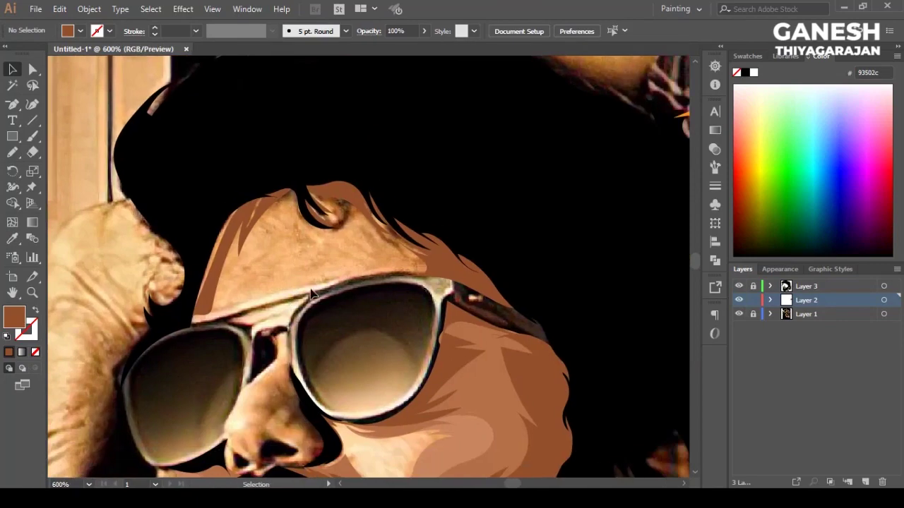
{"action": "left_click", "coordinate": [739, 314]}
{"action": "key", "text": "v"}
{"action": "scroll", "coordinate": [316, 271], "scroll_direction": "up", "scroll_amount": 5}
Step: Trace a shape along the forehead hairline and fill it light brown
{"action": "key", "text": "i"}
{"action": "left_click", "coordinate": [327, 347]}
{"action": "scroll", "coordinate": [401, 375], "scroll_direction": "down", "scroll_amount": 5}
{"action": "scroll", "coordinate": [402, 375], "scroll_direction": "down", "scroll_amount": 3}
{"action": "scroll", "coordinate": [381, 262], "scroll_direction": "up", "scroll_amount": 3}
{"action": "scroll", "coordinate": [385, 247], "scroll_direction": "up", "scroll_amount": 5}
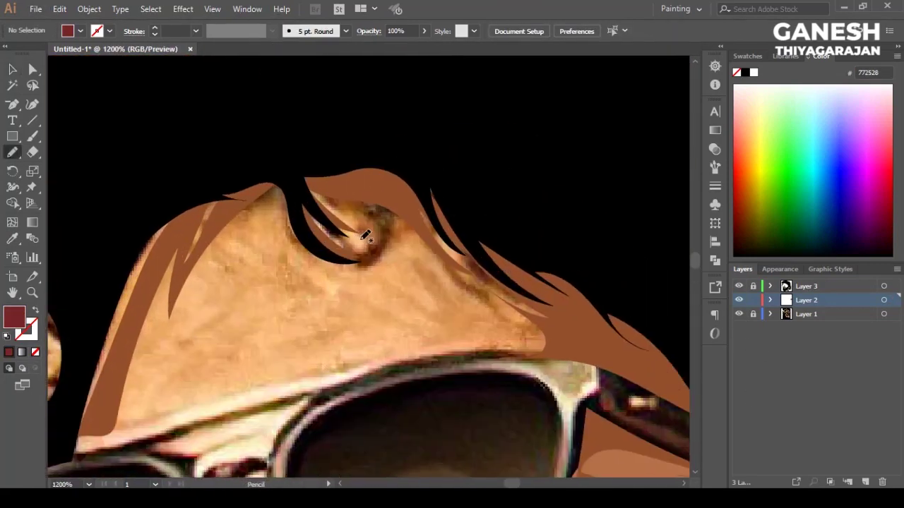
{"action": "left_click_drag", "start_coordinate": [560, 302], "coordinate": [291, 189]}
{"action": "scroll", "coordinate": [317, 208], "scroll_direction": "down", "scroll_amount": 5}
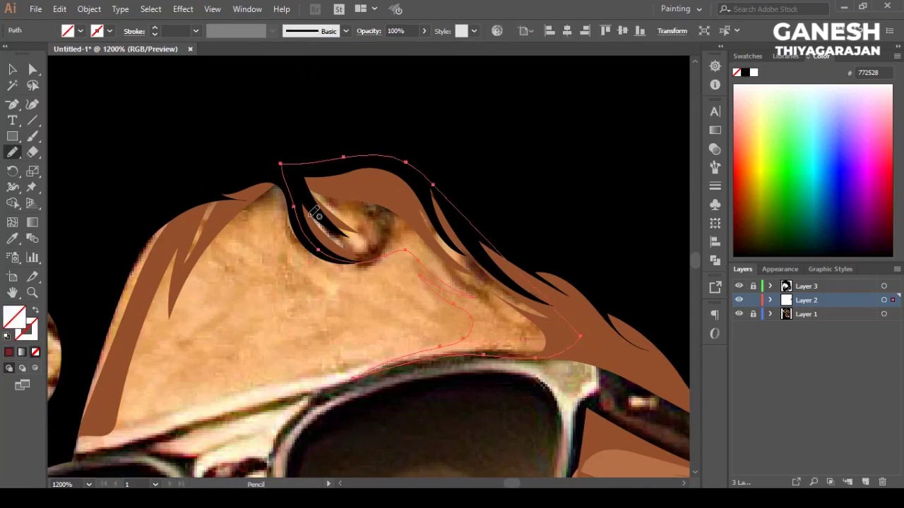
{"action": "key", "text": "i"}
{"action": "left_click", "coordinate": [537, 233]}
{"action": "left_click", "coordinate": [12, 68]}
{"action": "left_click", "coordinate": [286, 261]}
Step: Draw a narrow highlight loop on the left forehead and fill it light brown
{"action": "scroll", "coordinate": [286, 261], "scroll_direction": "down", "scroll_amount": 5}
{"action": "scroll", "coordinate": [359, 253], "scroll_direction": "up", "scroll_amount": 2}
{"action": "scroll", "coordinate": [197, 219], "scroll_direction": "up", "scroll_amount": 5}
{"action": "scroll", "coordinate": [197, 219], "scroll_direction": "up", "scroll_amount": 2}
{"action": "mouse_move", "coordinate": [274, 314]}
{"action": "left_mouse_down"}
{"action": "mouse_move", "coordinate": [297, 298]}
{"action": "mouse_move", "coordinate": [272, 307]}
{"action": "left_mouse_up"}
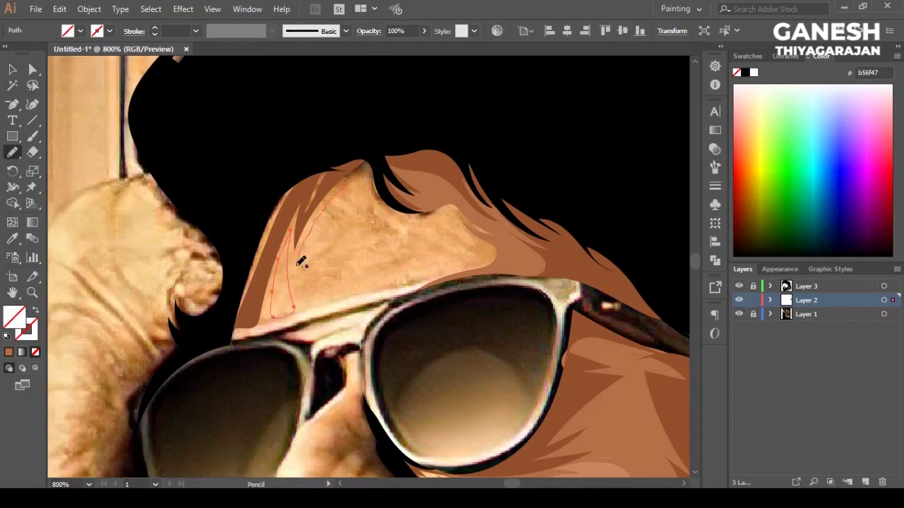
{"action": "left_click_drag", "start_coordinate": [418, 182], "coordinate": [299, 171]}
{"action": "key", "text": "i"}
{"action": "left_click", "coordinate": [298, 171]}
{"action": "left_click", "coordinate": [12, 68]}
{"action": "left_click", "coordinate": [271, 302]}
Step: Give the forehead highlight a gradient fill with both stops set to brown
{"action": "left_click", "coordinate": [81, 30]}
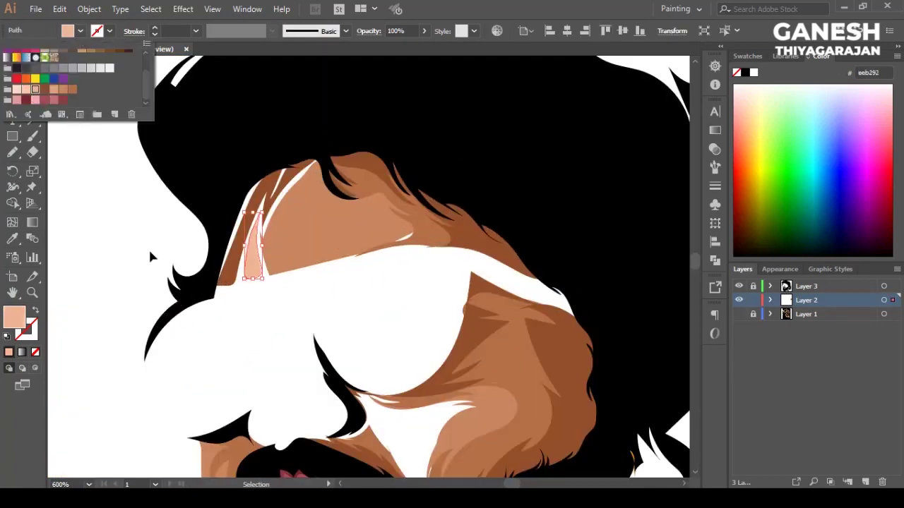
{"action": "left_click", "coordinate": [714, 130]}
{"action": "double_click", "coordinate": [676, 205]}
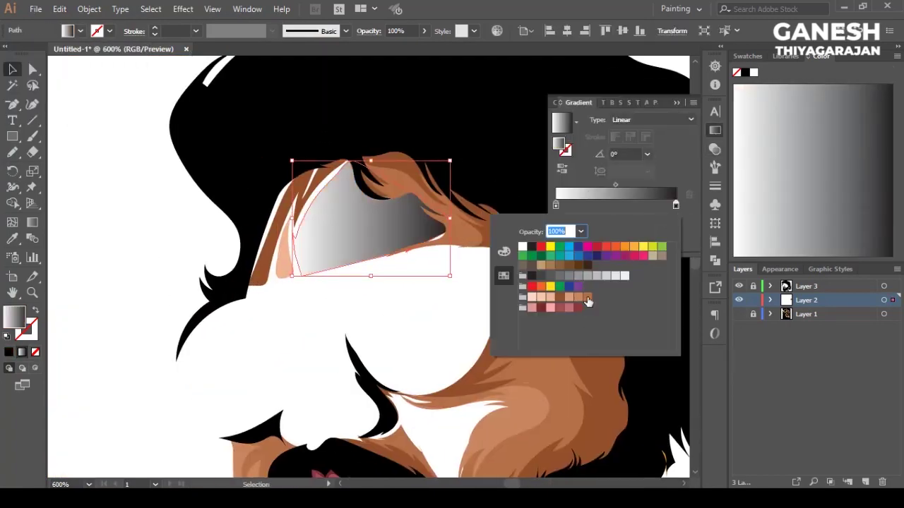
{"action": "left_click", "coordinate": [584, 302]}
{"action": "double_click", "coordinate": [556, 205]}
{"action": "left_click", "coordinate": [583, 302]}
{"action": "left_click", "coordinate": [714, 130]}
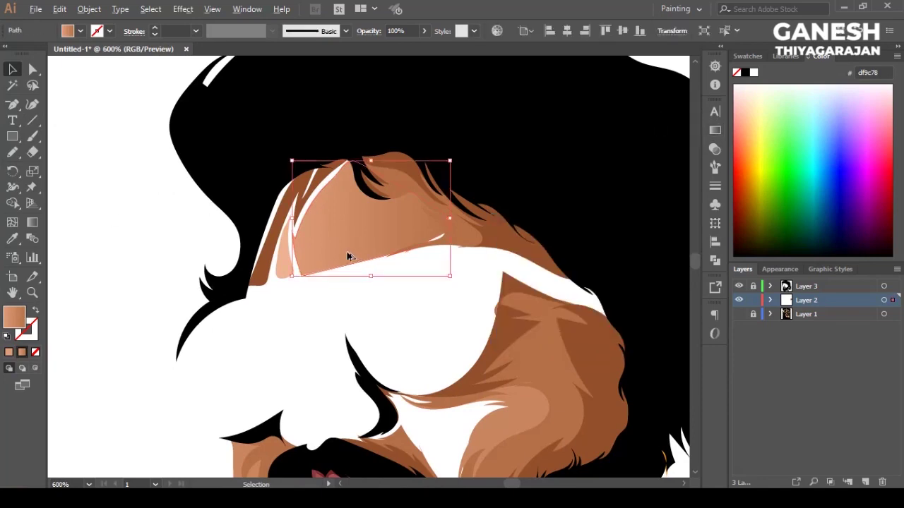
{"action": "scroll", "coordinate": [348, 262], "scroll_direction": "up", "scroll_amount": 2}
Step: Drag a corner anchor of the forehead shape down-left to widen it
{"action": "double_click", "coordinate": [32, 69]}
{"action": "left_click", "coordinate": [456, 347]}
{"action": "left_click", "coordinate": [253, 302]}
{"action": "left_click_drag", "start_coordinate": [253, 302], "coordinate": [179, 320]}
{"action": "left_click", "coordinate": [215, 204]}
{"action": "key", "text": "ctrl+minus"}
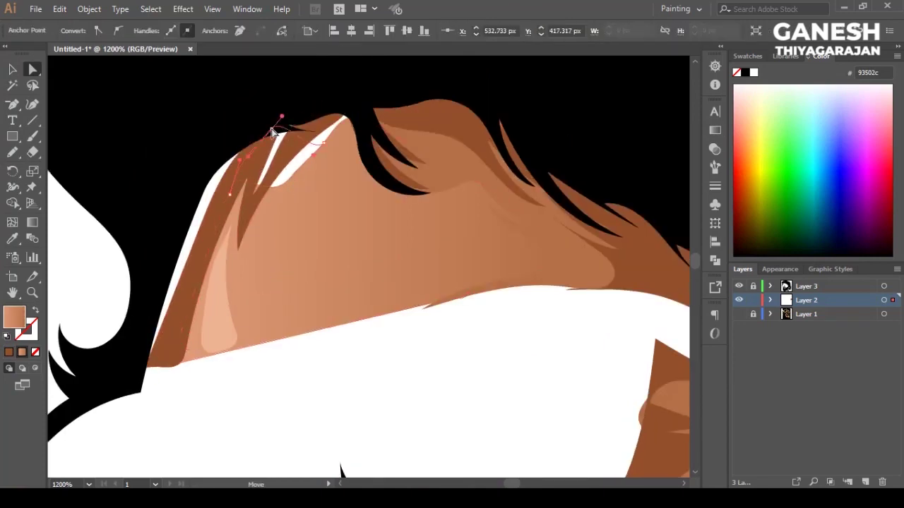
Step: Select the forehead-and-hair shape together with the left forehead shape
{"action": "key", "text": "ctrl+minus"}
{"action": "key", "text": "ctrl+minus"}
{"action": "key", "text": "ctrl+shift+a"}
{"action": "key", "text": "ctrl+plus"}
{"action": "key", "text": "v"}
{"action": "left_click", "coordinate": [462, 303]}
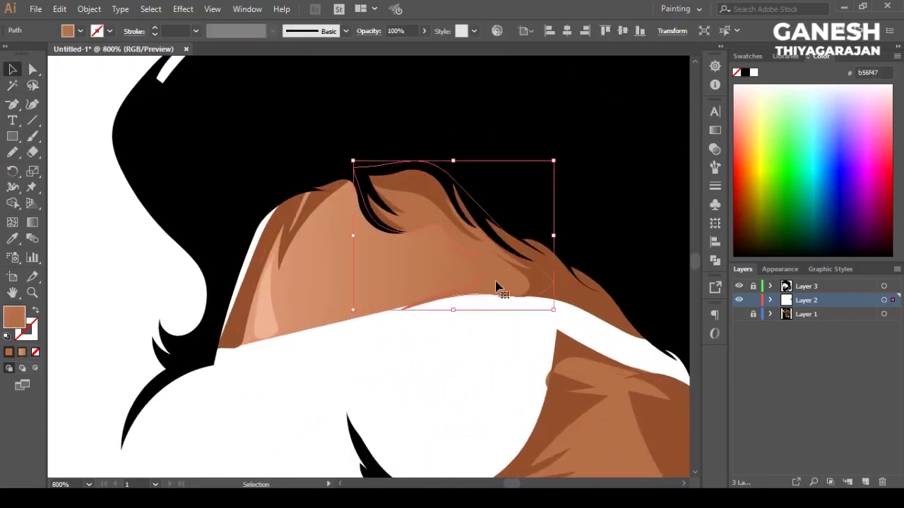
{"action": "left_click", "coordinate": [262, 259], "text": "shift"}
{"action": "key", "text": "ctrl+plus"}
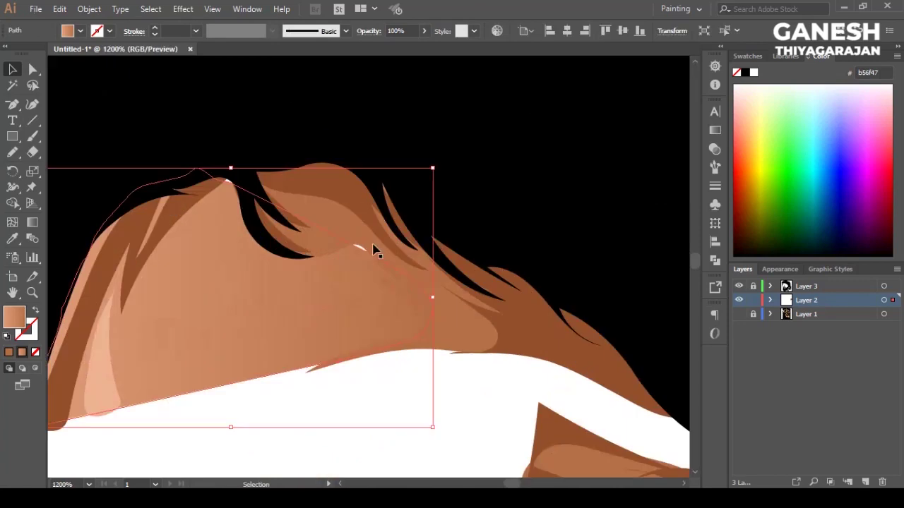
{"action": "key", "text": "n"}
{"action": "key", "text": "ctrl+plus"}
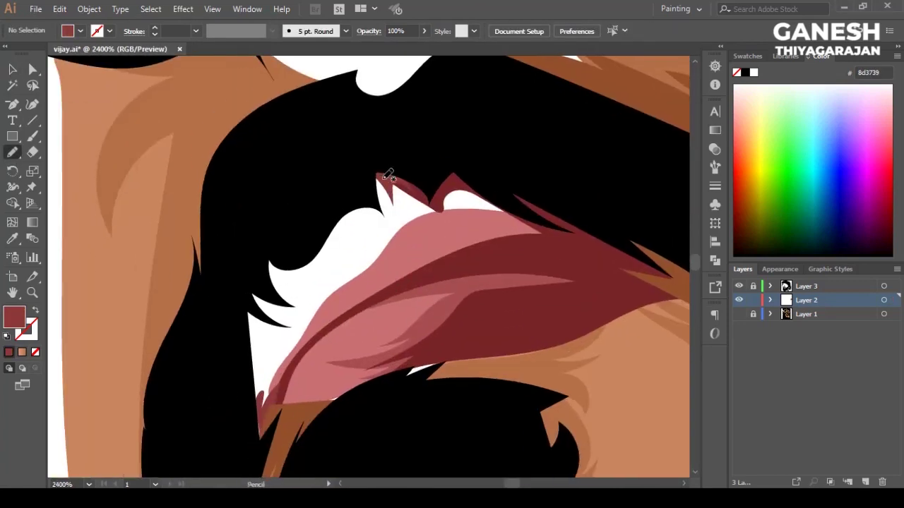
Step: Trace a shape around the teeth and the lip edge left of the teeth
{"action": "left_click_drag", "start_coordinate": [378, 165], "coordinate": [376, 168]}
{"action": "key", "text": "v"}
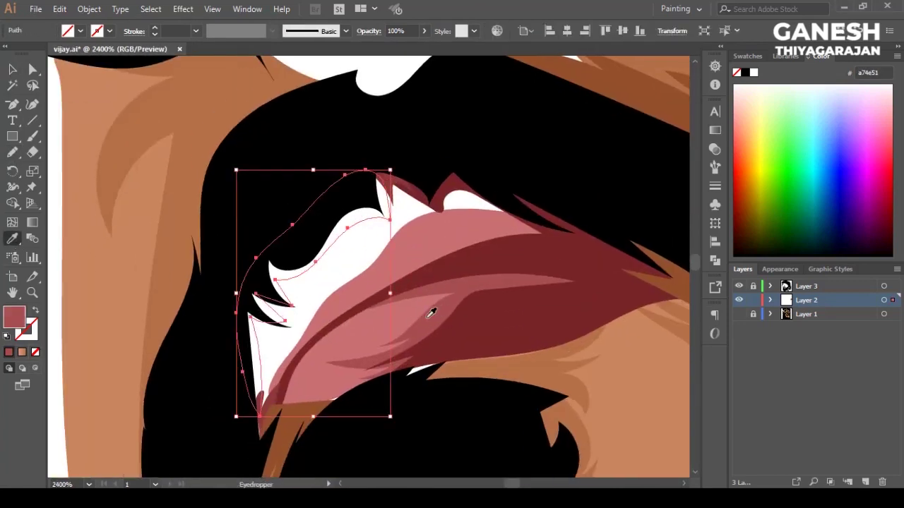
{"action": "left_click", "coordinate": [220, 346]}
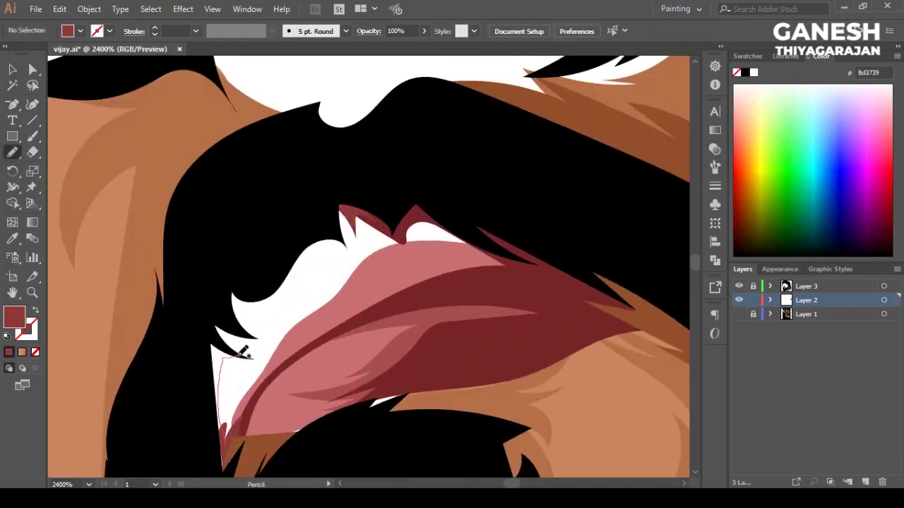
{"action": "left_click_drag", "start_coordinate": [201, 367], "coordinate": [221, 452]}
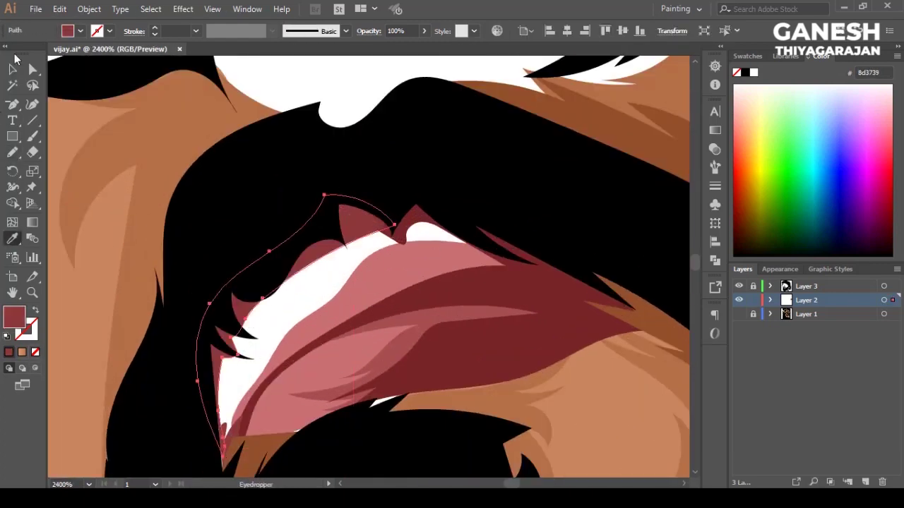
{"action": "key", "text": "v"}
{"action": "key", "text": "ctrl+minus"}
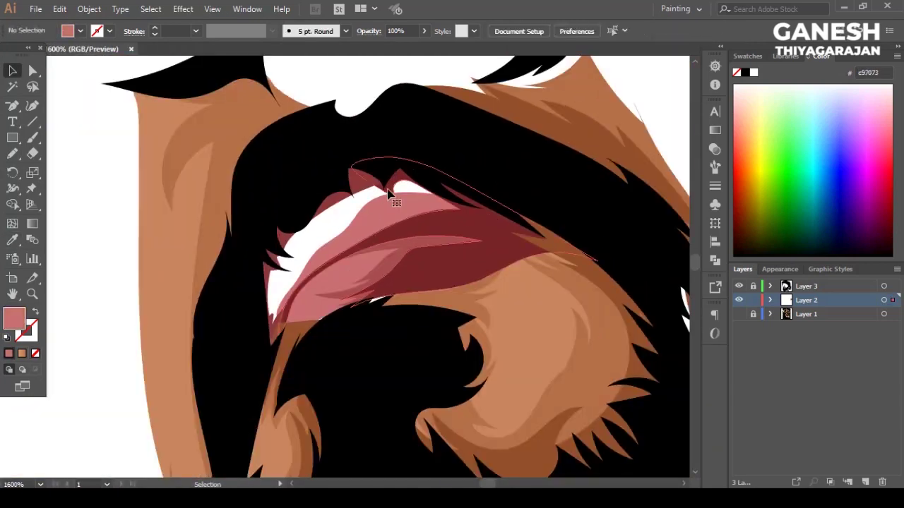
{"action": "left_click", "coordinate": [360, 191], "text": "ctrl"}
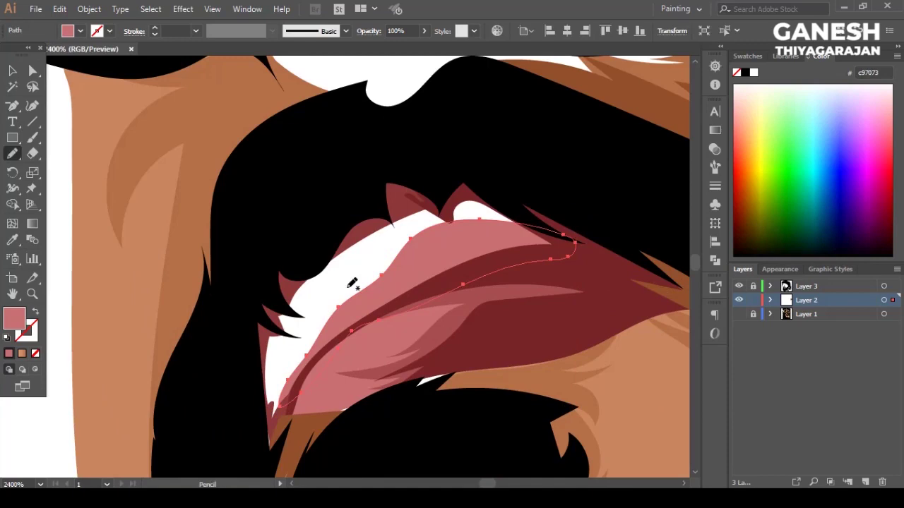
Step: Redraw the lip edge over the white area and fill it pink
{"action": "left_click_drag", "start_coordinate": [295, 266], "coordinate": [282, 275]}
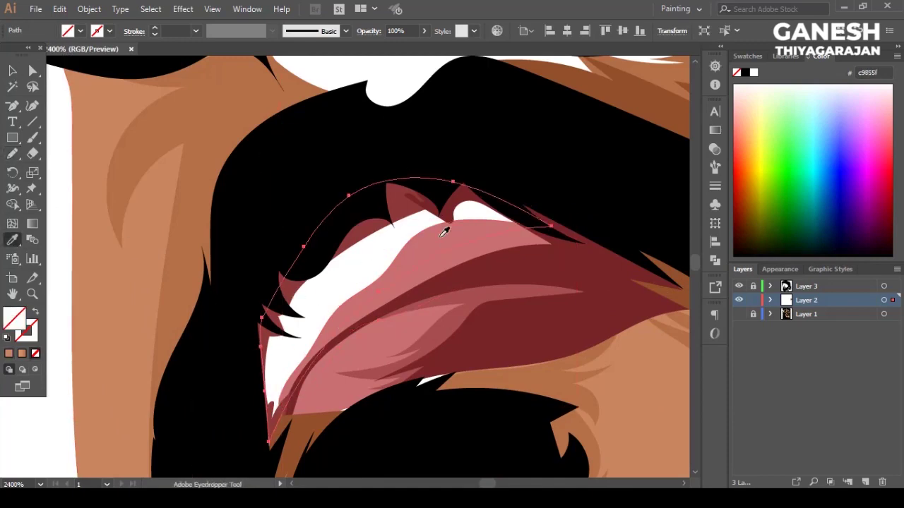
{"action": "left_click", "coordinate": [12, 70]}
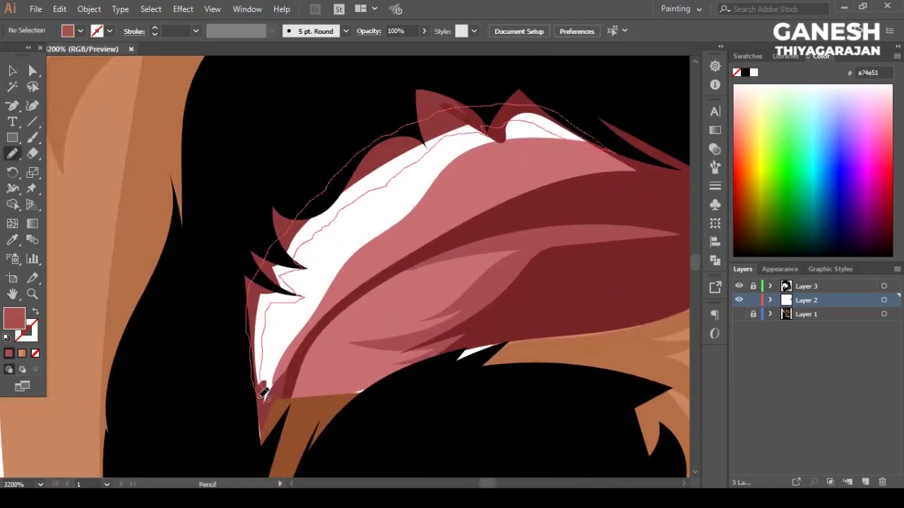
{"action": "left_click_drag", "start_coordinate": [263, 393], "coordinate": [260, 397]}
{"action": "left_click", "coordinate": [10, 71]}
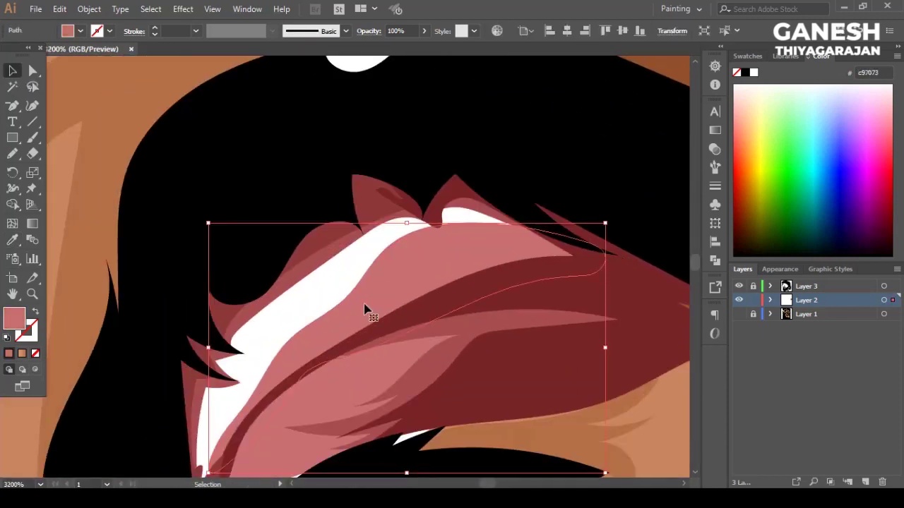
Step: Redraw the lip shape's top edge and smooth its lower tip
{"action": "key", "text": "n"}
{"action": "mouse_move", "coordinate": [560, 226]}
{"action": "left_mouse_down"}
{"action": "mouse_move", "coordinate": [306, 228]}
{"action": "mouse_move", "coordinate": [209, 472]}
{"action": "left_mouse_up"}
{"action": "left_click", "coordinate": [13, 71]}
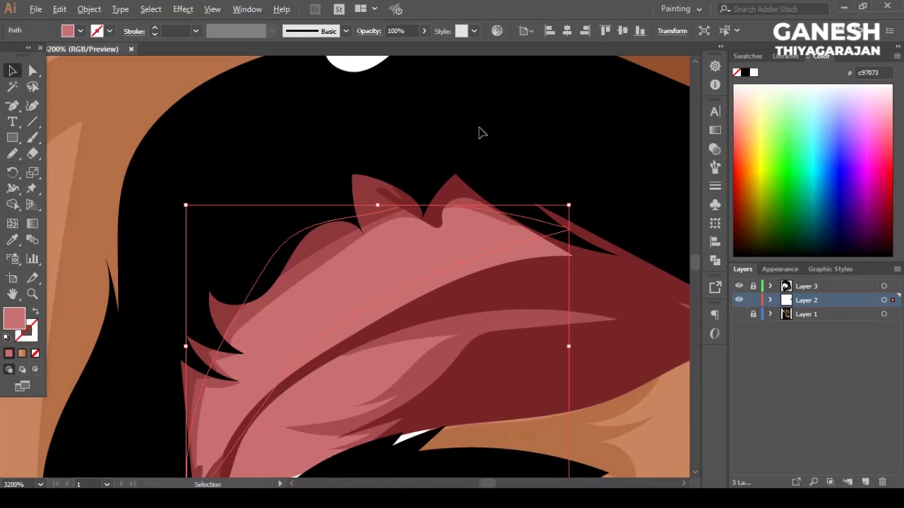
{"action": "key", "text": "n"}
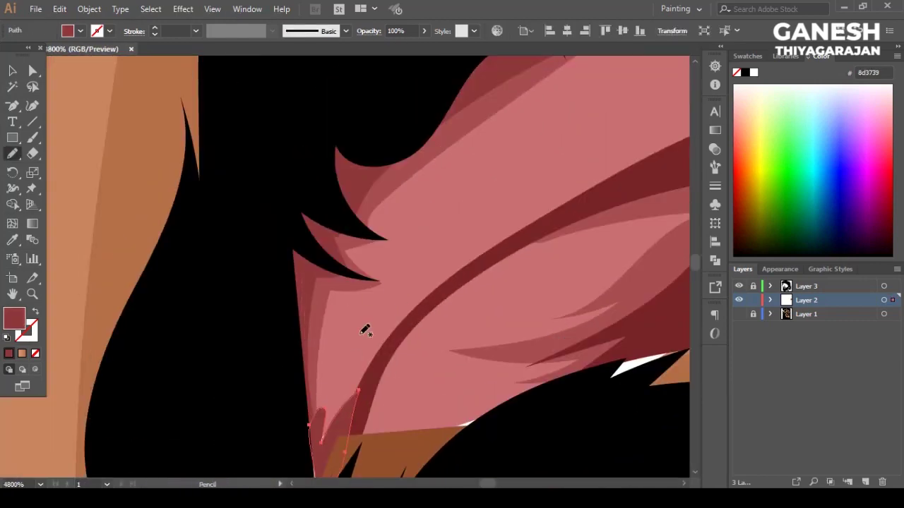
{"action": "left_click_drag", "start_coordinate": [316, 422], "coordinate": [311, 426]}
{"action": "key", "text": "v"}
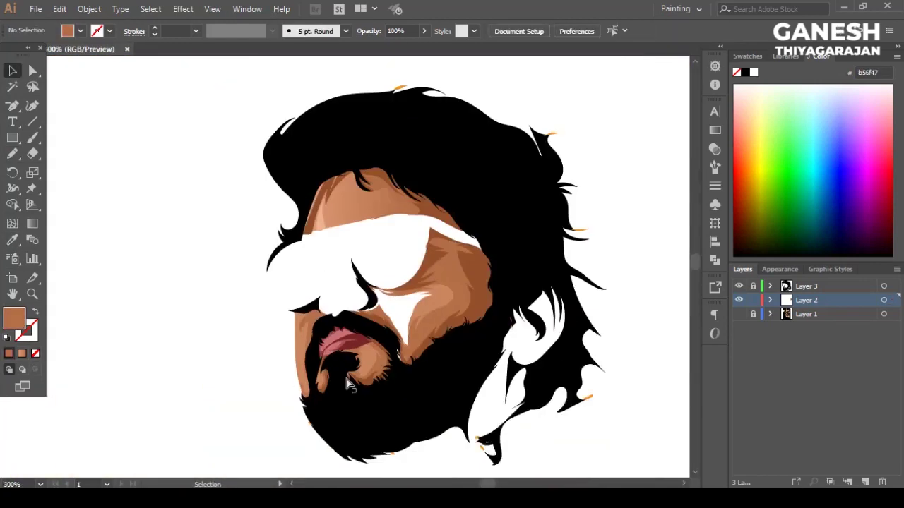
{"action": "left_click", "coordinate": [274, 336]}
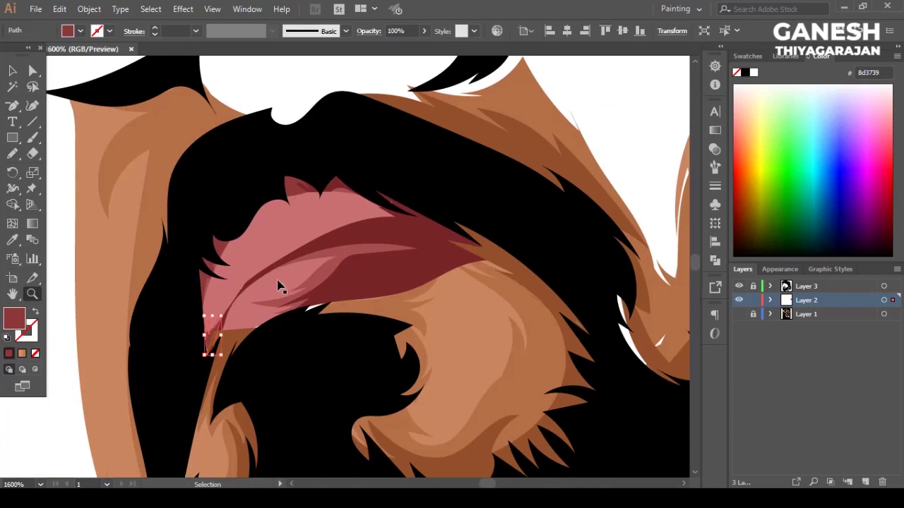
Step: Select the large tongue shape and undo twice to bring back the lip highlight
{"action": "left_click", "coordinate": [291, 303]}
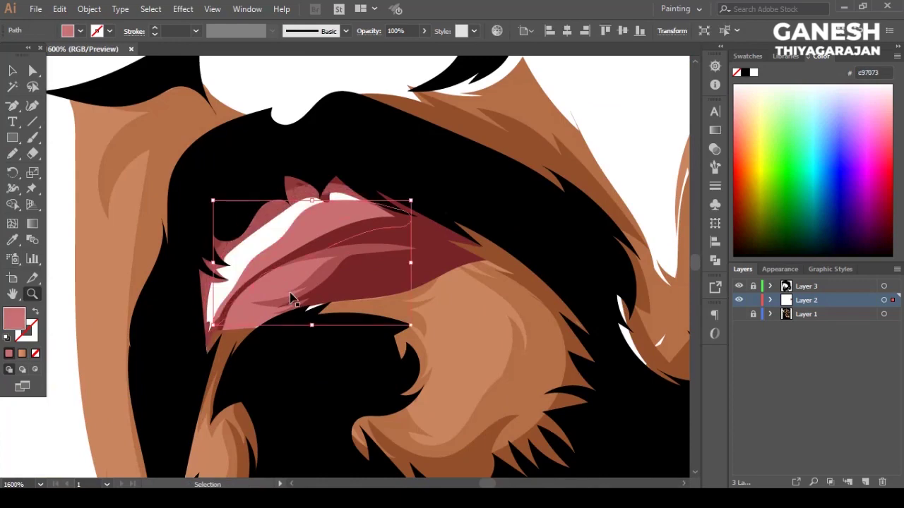
{"action": "left_click", "coordinate": [291, 296]}
{"action": "key", "text": "ctrl+z"}
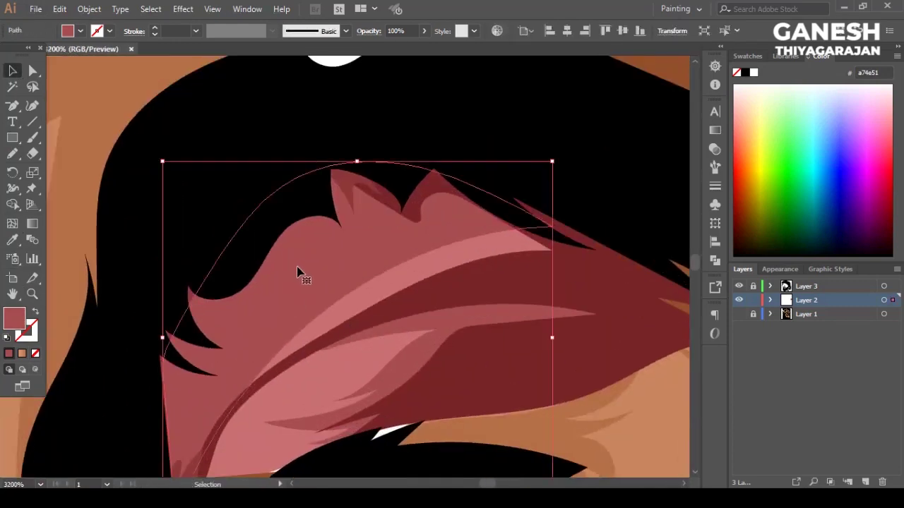
{"action": "key", "text": "ctrl+z"}
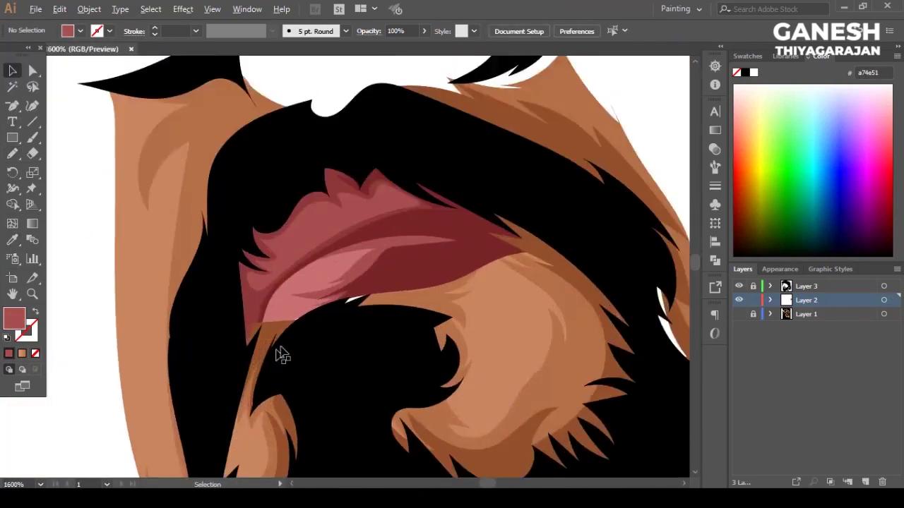
{"action": "key", "text": "n"}
{"action": "scroll", "coordinate": [360, 168], "scroll_direction": "down", "scroll_amount": 1}
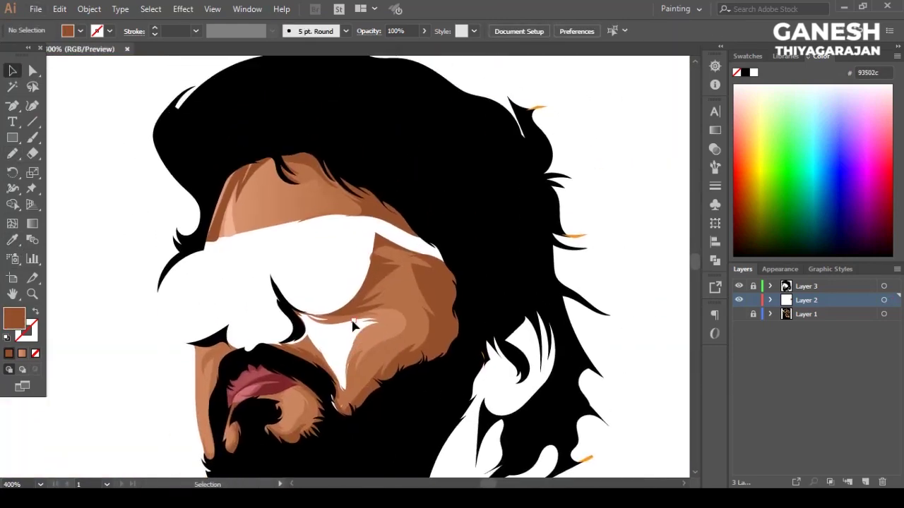
{"action": "scroll", "coordinate": [478, 325], "scroll_direction": "right", "scroll_amount": 1}
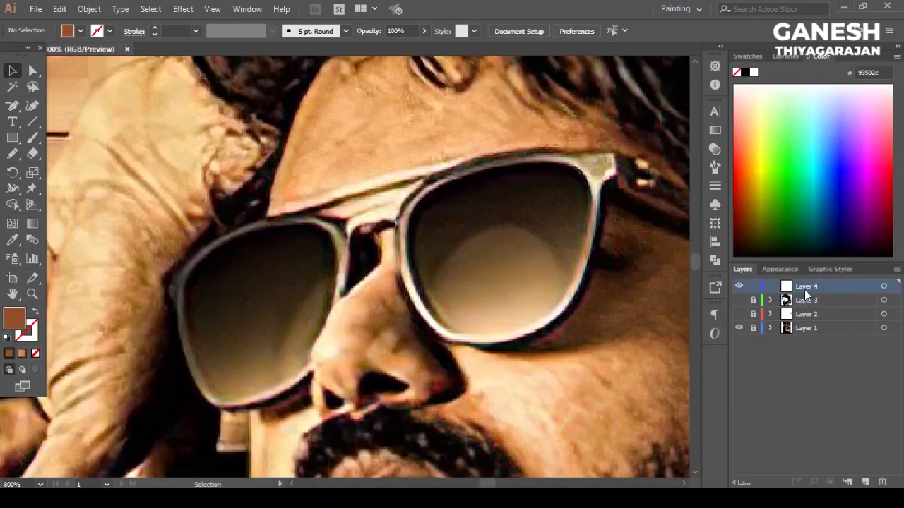
Step: Trace the outer part of a brown shape over the left sunglass lens
{"action": "left_click", "coordinate": [331, 221]}
{"action": "left_click", "coordinate": [348, 267]}
{"action": "left_click", "coordinate": [343, 297]}
{"action": "scroll", "coordinate": [326, 333], "scroll_direction": "up", "scroll_amount": 1}
{"action": "left_click", "coordinate": [293, 371]}
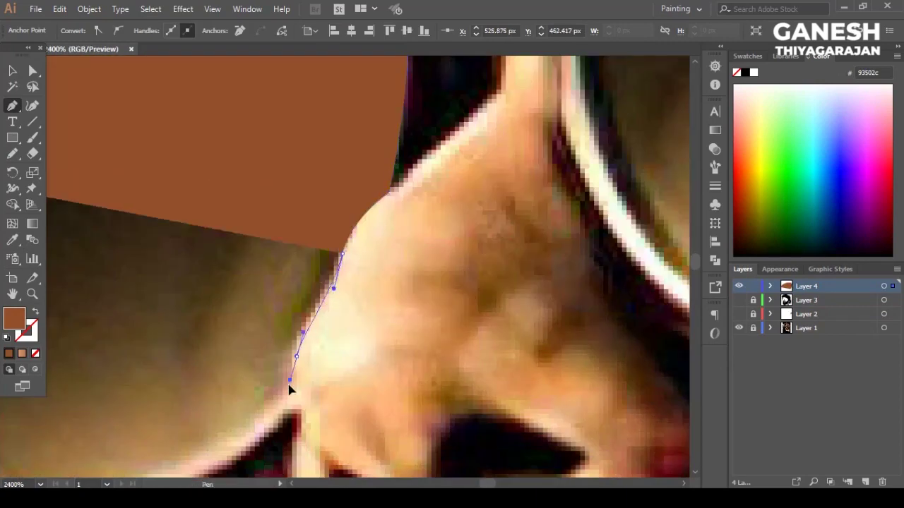
{"action": "scroll", "coordinate": [292, 373], "scroll_direction": "up", "scroll_amount": 1}
{"action": "scroll", "coordinate": [297, 342], "scroll_direction": "up", "scroll_amount": 1}
{"action": "scroll", "coordinate": [424, 323], "scroll_direction": "down", "scroll_amount": 2}
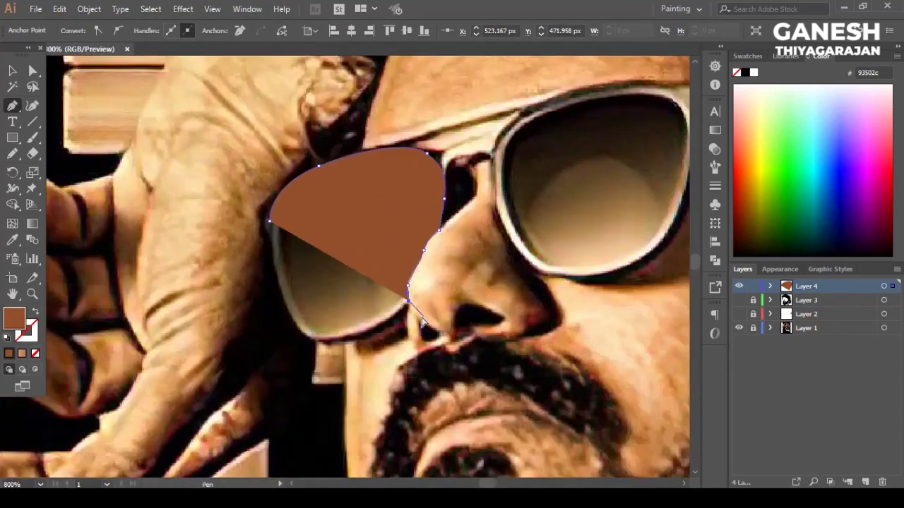
{"action": "scroll", "coordinate": [510, 228], "scroll_direction": "up", "scroll_amount": 1}
Step: Continue the left lens shape down the nose edge and close it at the bottom
{"action": "left_click", "coordinate": [456, 231]}
{"action": "left_click", "coordinate": [427, 286]}
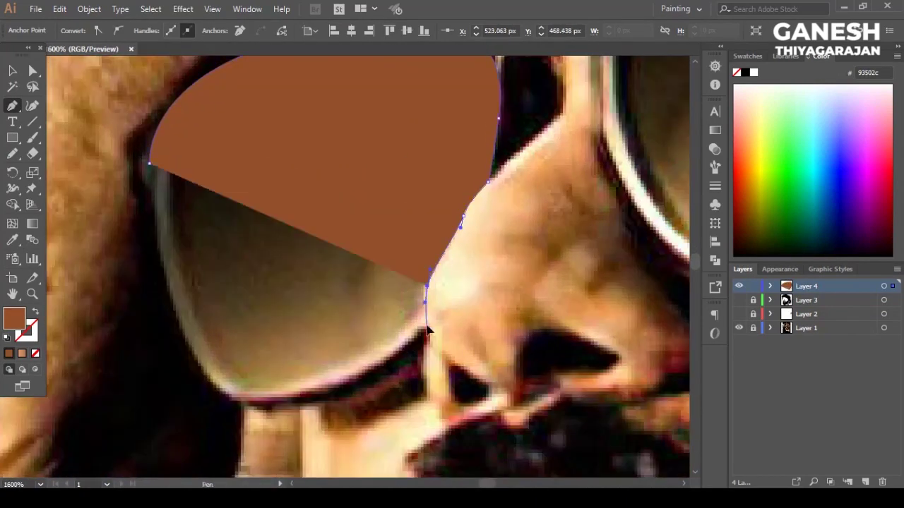
{"action": "left_click", "coordinate": [426, 326]}
{"action": "left_click", "coordinate": [235, 408]}
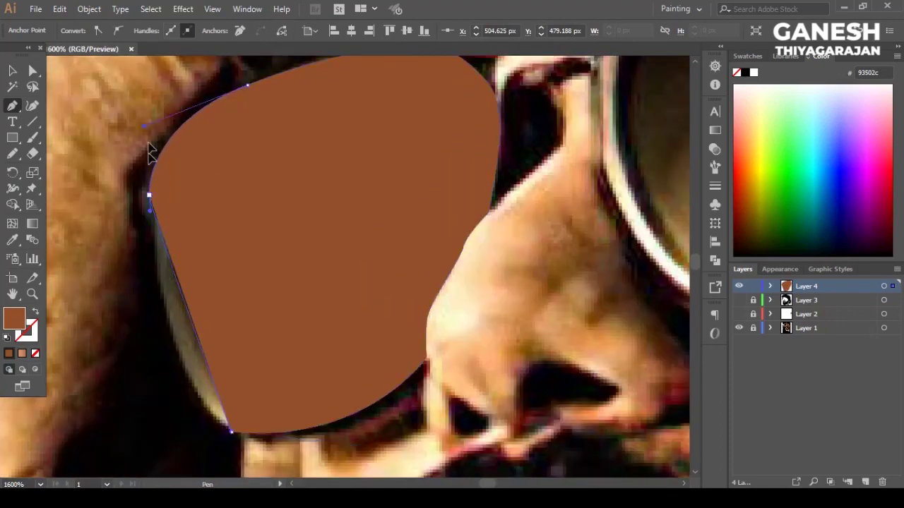
{"action": "scroll", "coordinate": [145, 195], "scroll_direction": "down", "scroll_amount": 2}
{"action": "scroll", "coordinate": [230, 312], "scroll_direction": "up", "scroll_amount": 1}
{"action": "left_click", "coordinate": [417, 255], "text": "ctrl"}
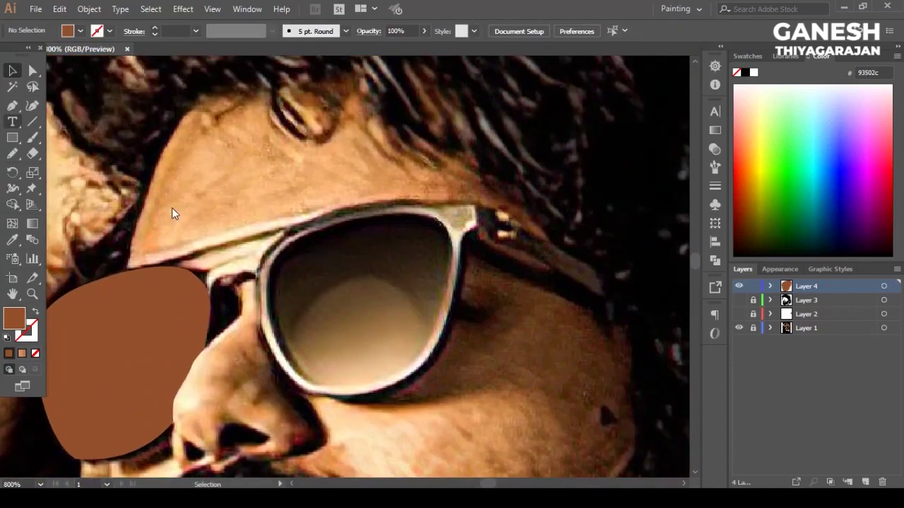
Step: Trace a closed brown shape over the right sunglass lens
{"action": "left_click_drag", "start_coordinate": [172, 207], "coordinate": [340, 279]}
{"action": "left_click", "coordinate": [323, 311]}
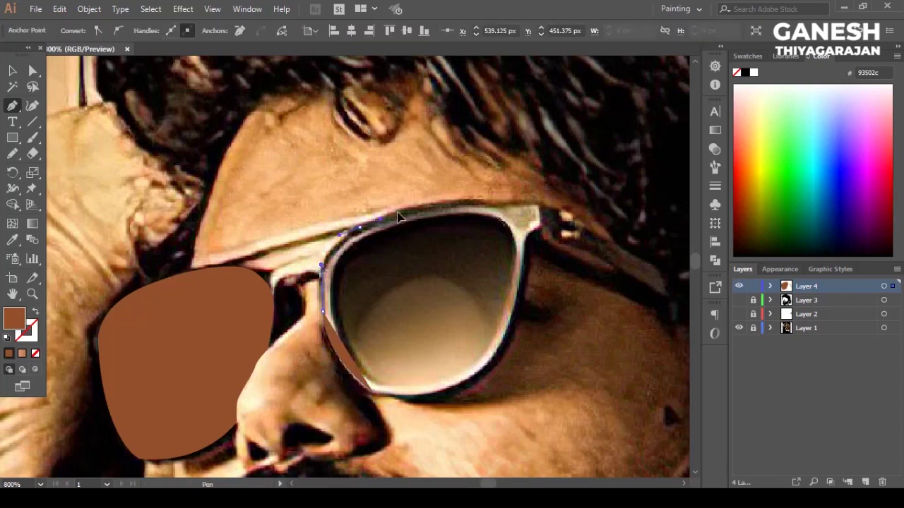
{"action": "left_click", "coordinate": [359, 227]}
{"action": "left_click", "coordinate": [502, 206]}
{"action": "left_click", "coordinate": [540, 205]}
{"action": "left_click", "coordinate": [541, 228]}
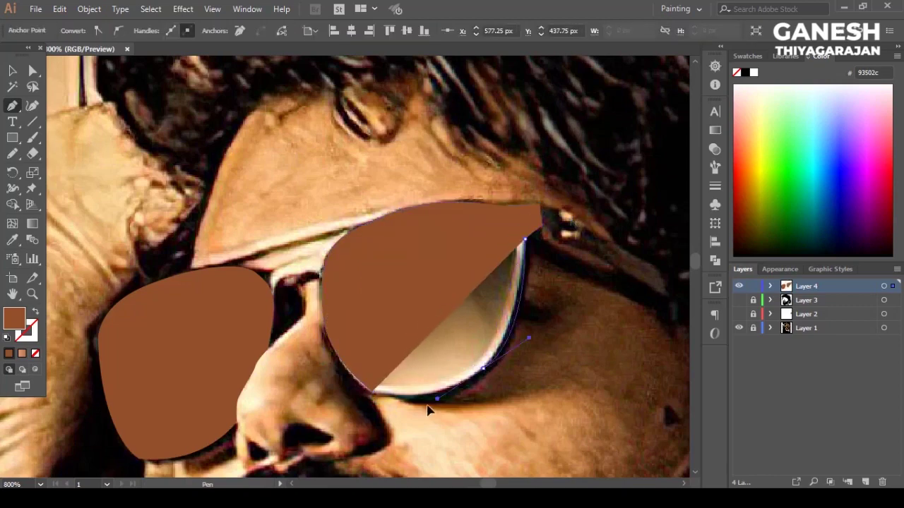
{"action": "left_click", "coordinate": [395, 399]}
{"action": "scroll", "coordinate": [339, 318], "scroll_direction": "up", "scroll_amount": 3}
Step: Draw the bridge shape over the nose, anchoring it on the right lens edge
{"action": "left_click", "coordinate": [329, 391]}
{"action": "left_click", "coordinate": [401, 312]}
{"action": "left_click", "coordinate": [495, 314]}
{"action": "left_click", "coordinate": [499, 256]}
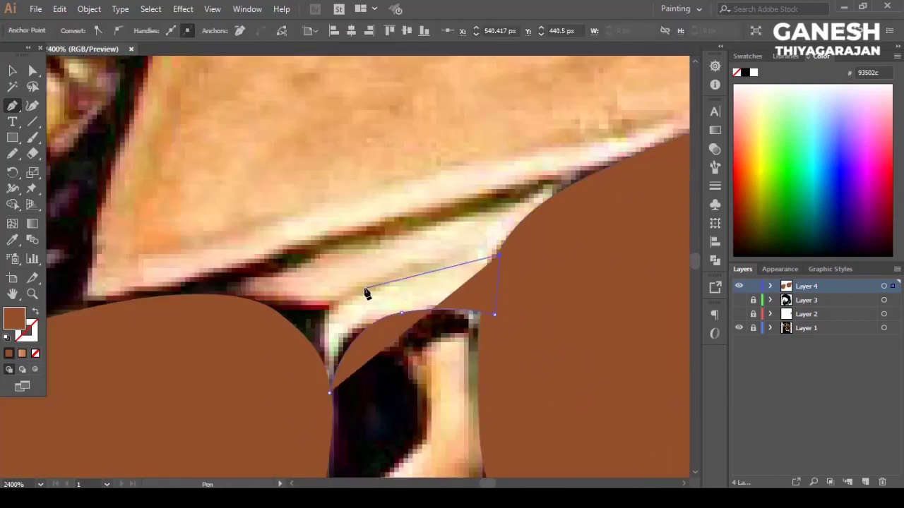
{"action": "left_click", "coordinate": [387, 294]}
{"action": "left_click", "coordinate": [299, 346]}
{"action": "scroll", "coordinate": [299, 360], "scroll_direction": "down", "scroll_amount": 2}
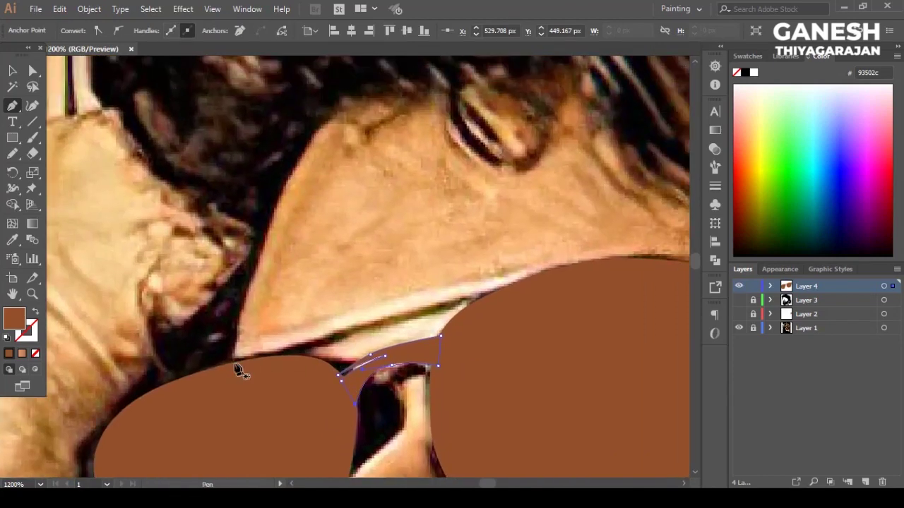
{"action": "left_click", "coordinate": [596, 263]}
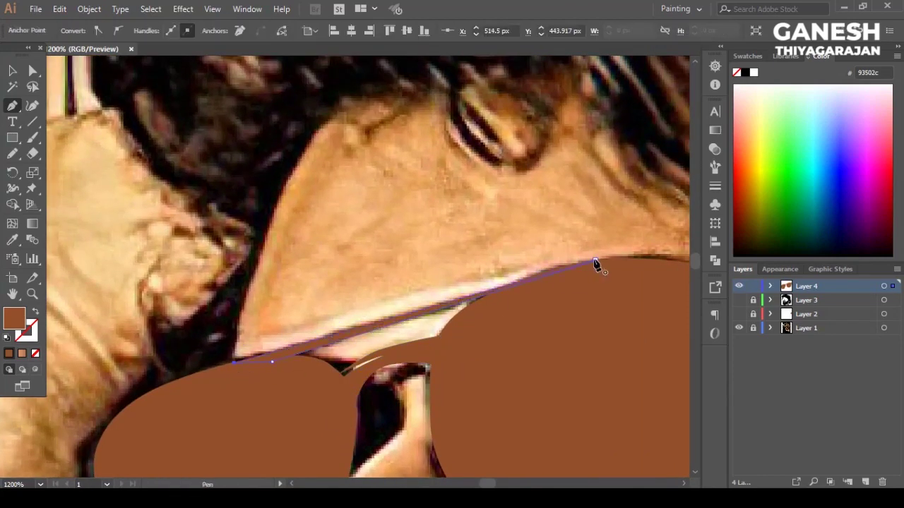
{"action": "key", "text": "ctrl+shift+a"}
{"action": "key", "text": "n"}
Step: Draw the top bar across the lenses, then select the left lens and bridge shapes
{"action": "left_click", "coordinate": [248, 361]}
{"action": "left_click", "coordinate": [279, 335]}
{"action": "left_click", "coordinate": [326, 320]}
{"action": "left_click", "coordinate": [374, 305]}
{"action": "left_click", "coordinate": [497, 291]}
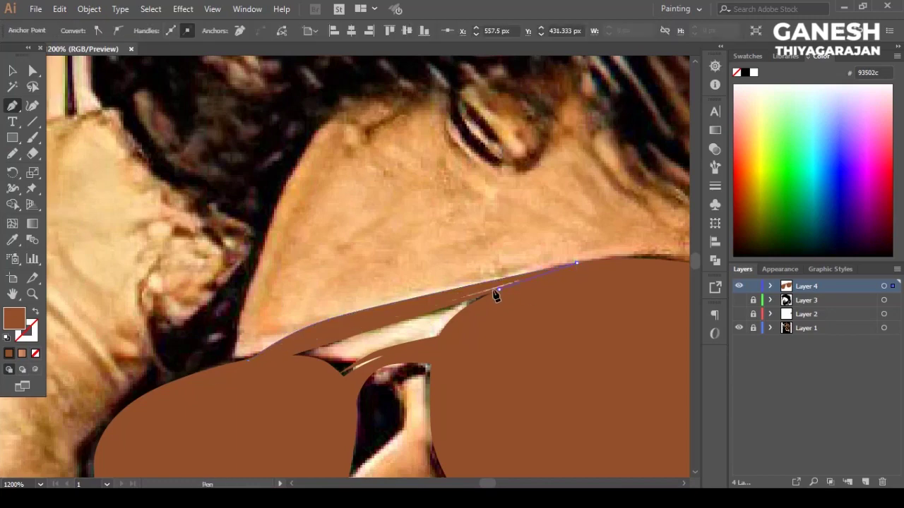
{"action": "left_click", "coordinate": [15, 72]}
{"action": "key", "text": "ctrl+minus"}
{"action": "key", "text": "ctrl+plus"}
{"action": "left_click", "coordinate": [289, 318]}
{"action": "left_click", "coordinate": [304, 237]}
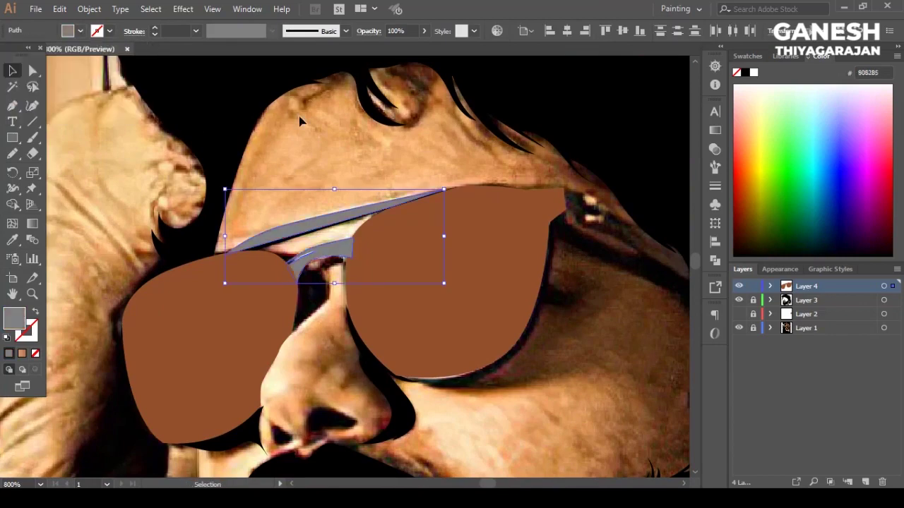
Step: Fill the bridge light grey, show the reference photo, and set the right lens fill to None
{"action": "key", "text": "ctrl+shift+a"}
{"action": "key", "text": "ctrl+minus"}
{"action": "key", "text": "ctrl+minus"}
{"action": "key", "text": "ctrl+minus"}
{"action": "key", "text": "ctrl+minus"}
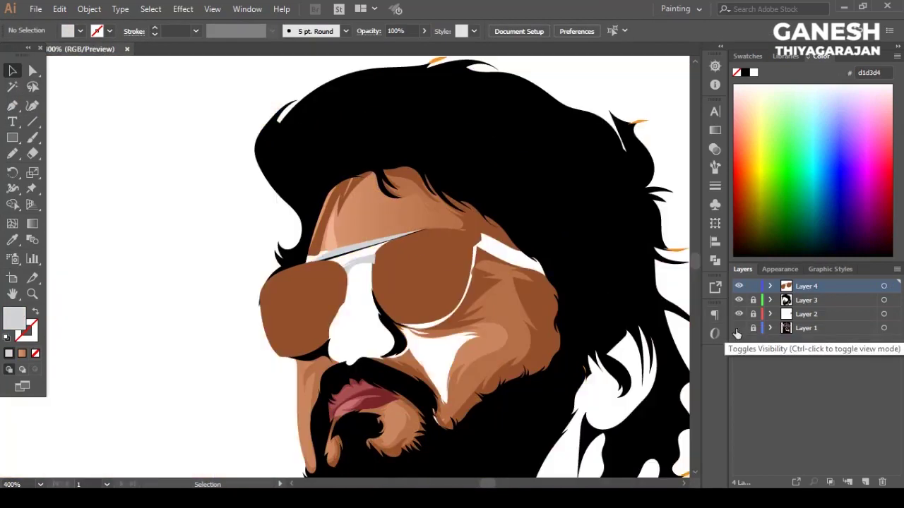
{"action": "key", "text": "ctrl+plus"}
{"action": "key", "text": "ctrl+plus"}
{"action": "key", "text": "ctrl+plus"}
{"action": "left_click", "coordinate": [739, 328]}
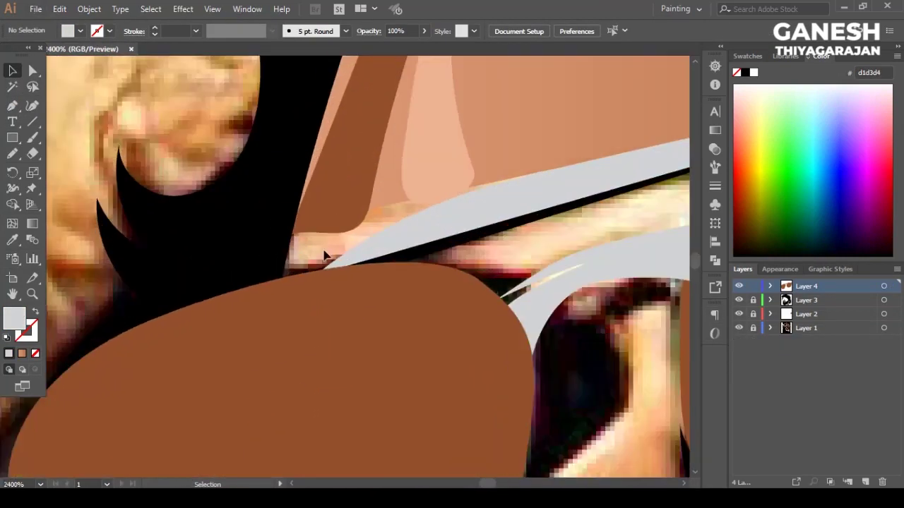
{"action": "key", "text": "ctrl+plus"}
{"action": "key", "text": "v"}
{"action": "left_click", "coordinate": [540, 317]}
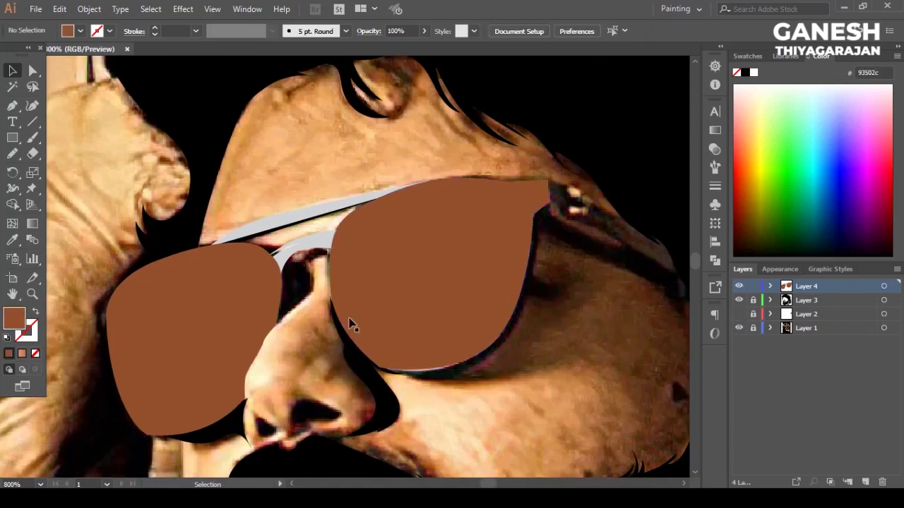
{"action": "left_click", "coordinate": [80, 31]}
{"action": "left_click", "coordinate": [8, 55]}
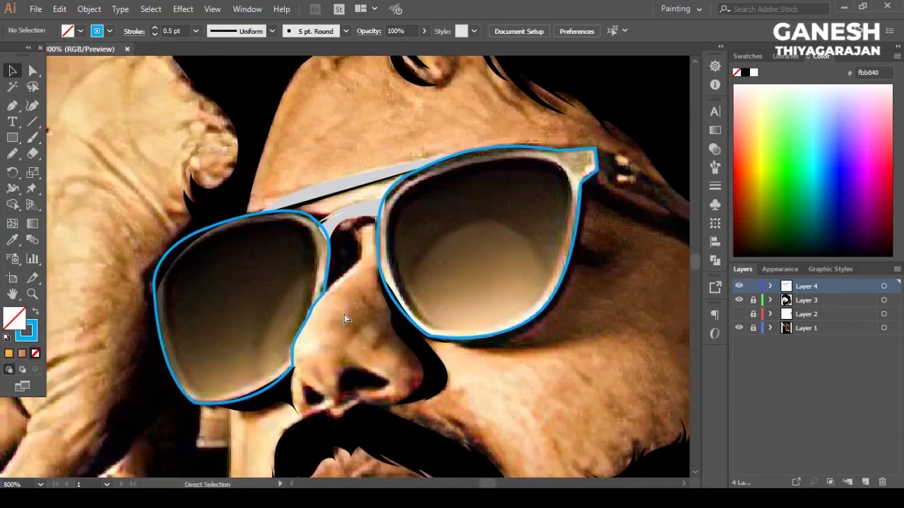
Step: Trace a closed inner rim outline around the left lens with the Pen tool
{"action": "key", "text": "ctrl+plus"}
{"action": "key", "text": "p"}
{"action": "left_click", "coordinate": [187, 351]}
{"action": "left_click", "coordinate": [220, 209]}
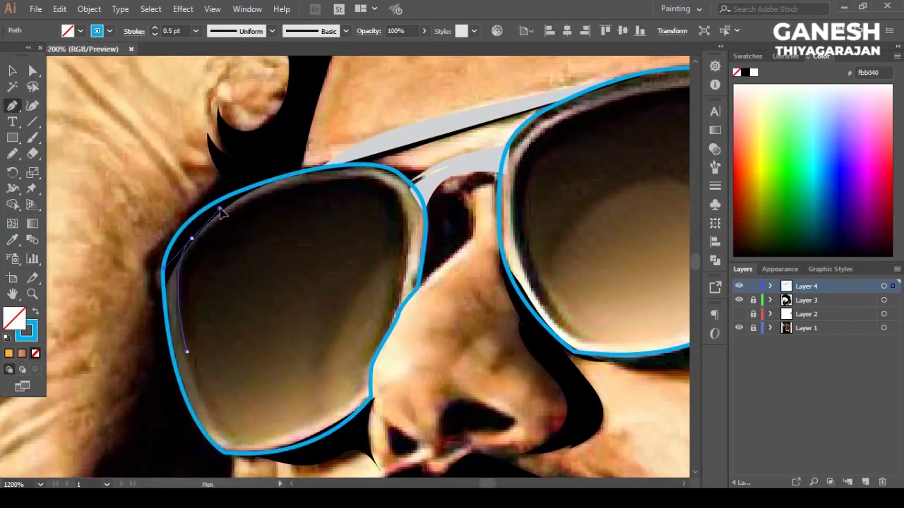
{"action": "left_click", "coordinate": [337, 179]}
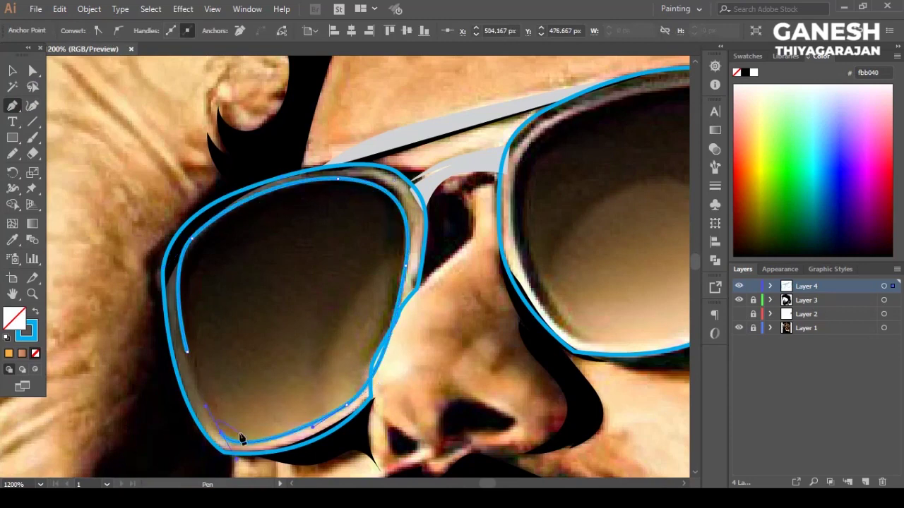
{"action": "left_click", "coordinate": [186, 351]}
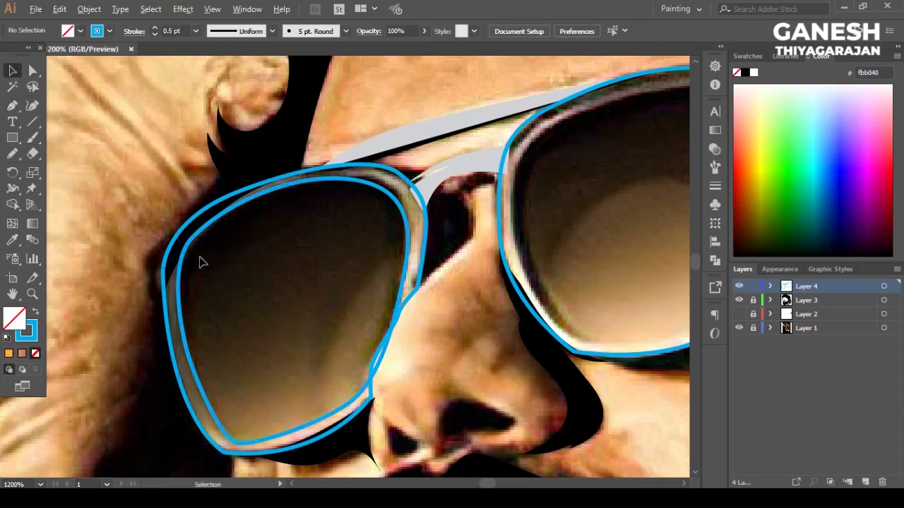
Step: Replace the right lens outline with a curved rim path traced up its left side
{"action": "scroll", "coordinate": [156, 184], "scroll_direction": "right", "scroll_amount": 5}
{"action": "left_click", "coordinate": [298, 409], "text": "ctrl"}
{"action": "key", "text": "Delete"}
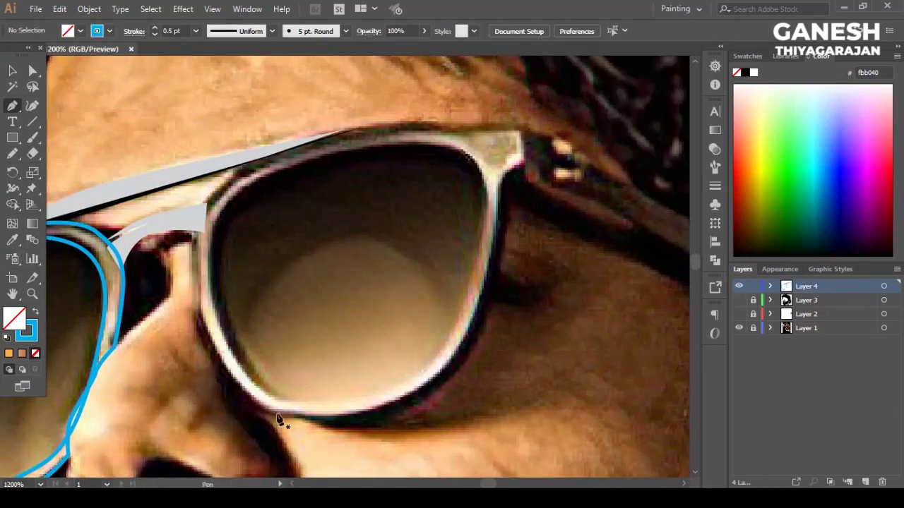
{"action": "left_click", "coordinate": [302, 411]}
{"action": "key", "text": "ctrl+z"}
{"action": "left_click", "coordinate": [274, 410]}
{"action": "left_click_drag", "start_coordinate": [202, 296], "coordinate": [201, 228]}
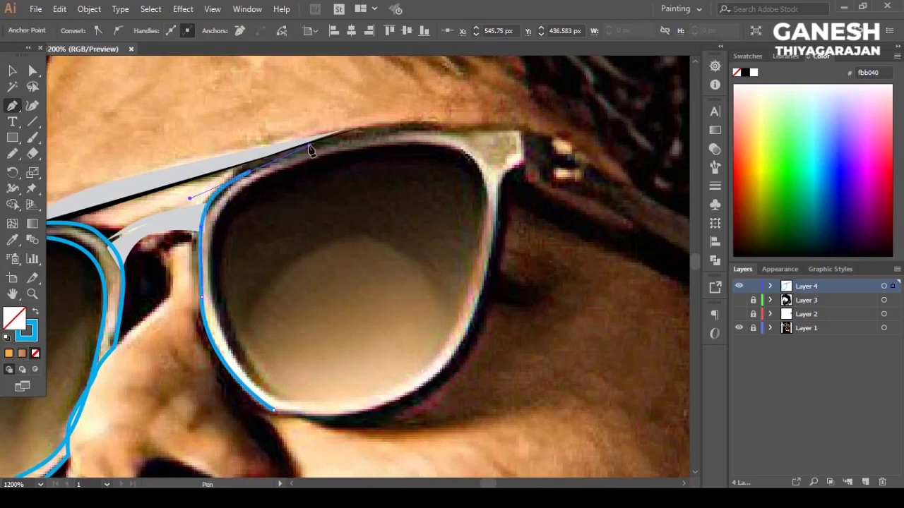
{"action": "left_click_drag", "start_coordinate": [309, 148], "coordinate": [279, 161]}
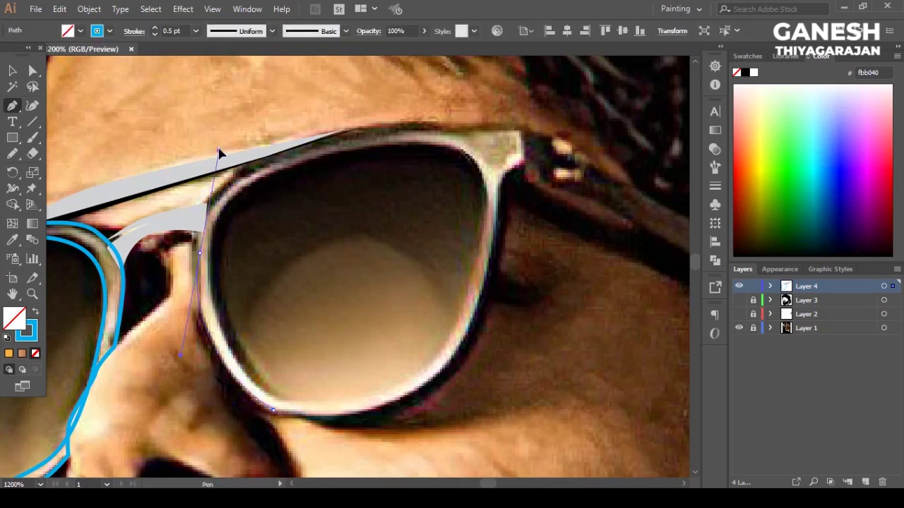
{"action": "mouse_move", "coordinate": [220, 365]}
{"action": "left_mouse_down"}
{"action": "mouse_move", "coordinate": [203, 316]}
{"action": "mouse_move", "coordinate": [229, 195]}
{"action": "left_mouse_up"}
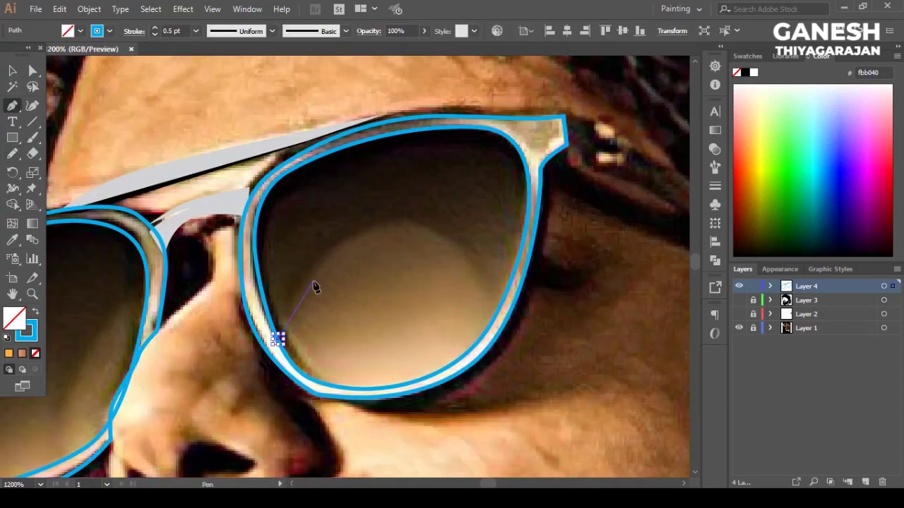
Step: Draw a curved pen reflection path inside the right lens
{"action": "left_click_drag", "start_coordinate": [315, 287], "coordinate": [268, 323]}
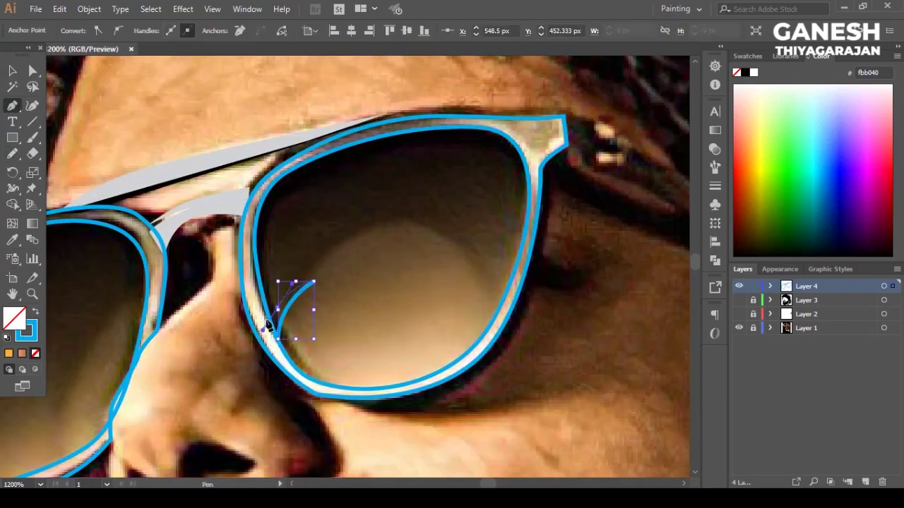
{"action": "mouse_move", "coordinate": [353, 238]}
{"action": "left_mouse_down"}
{"action": "mouse_move", "coordinate": [468, 262]}
{"action": "mouse_move", "coordinate": [387, 254]}
{"action": "left_mouse_up"}
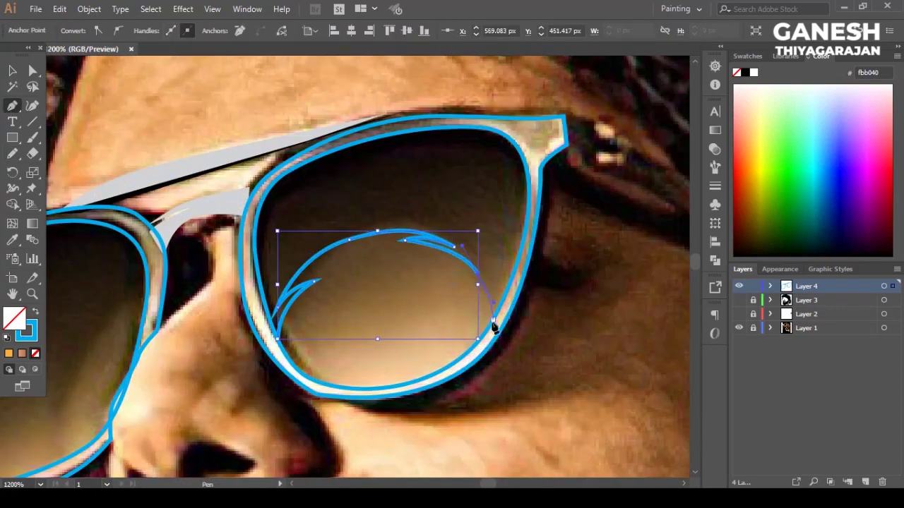
{"action": "left_click_drag", "start_coordinate": [387, 390], "coordinate": [296, 388]}
{"action": "key", "text": "v"}
{"action": "left_click", "coordinate": [628, 347]}
Step: Sketch freehand reflection strokes inside the right lens
{"action": "key", "text": "n"}
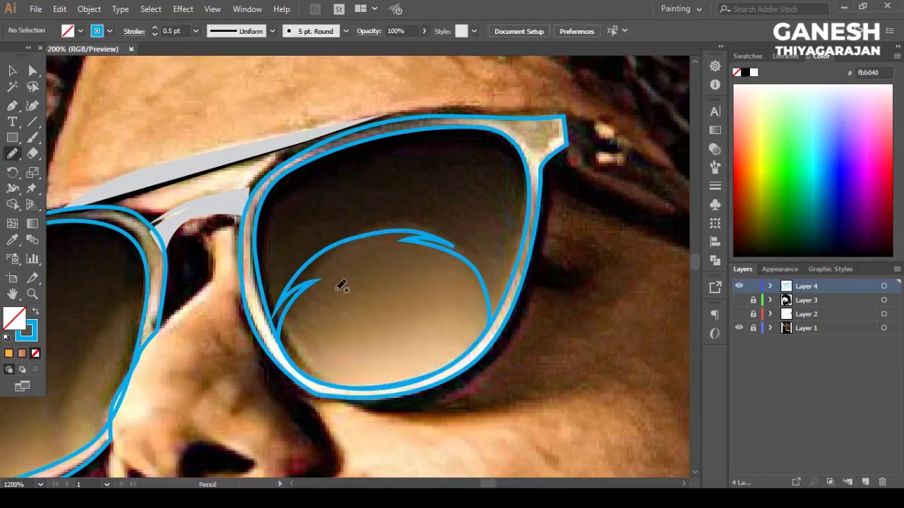
{"action": "left_click_drag", "start_coordinate": [324, 375], "coordinate": [323, 306]}
{"action": "scroll", "coordinate": [319, 200], "scroll_direction": "up", "scroll_amount": 2}
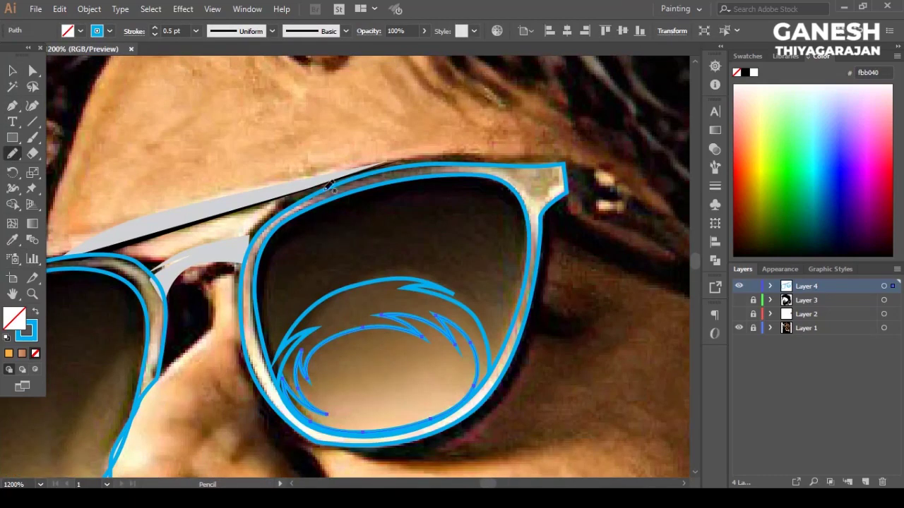
{"action": "left_click_drag", "start_coordinate": [261, 291], "coordinate": [292, 293]}
{"action": "scroll", "coordinate": [292, 292], "scroll_direction": "down", "scroll_amount": 3}
{"action": "scroll", "coordinate": [293, 293], "scroll_direction": "left", "scroll_amount": 5}
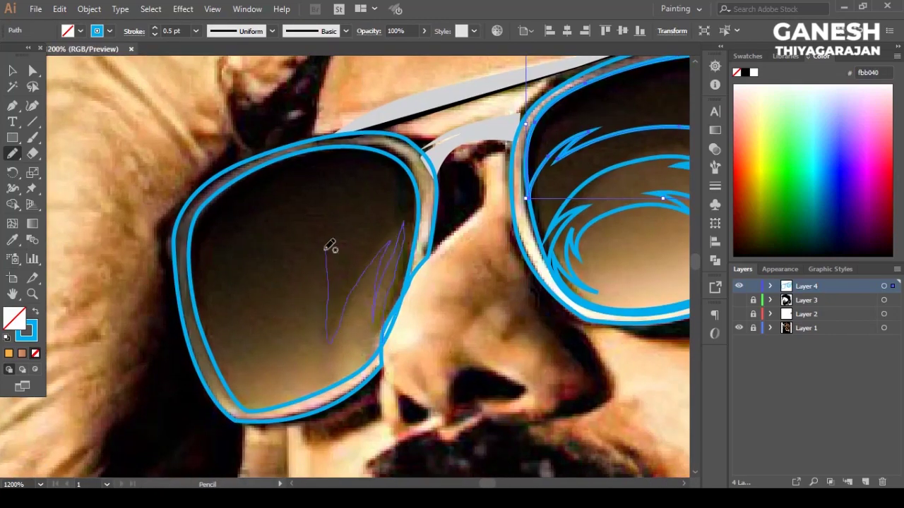
Step: Sketch spiky freehand reflection strokes inside the left lens, discarding one stray stroke
{"action": "left_click_drag", "start_coordinate": [318, 263], "coordinate": [319, 258]}
{"action": "key", "text": "ctrl+z"}
{"action": "left_click_drag", "start_coordinate": [381, 325], "coordinate": [393, 262]}
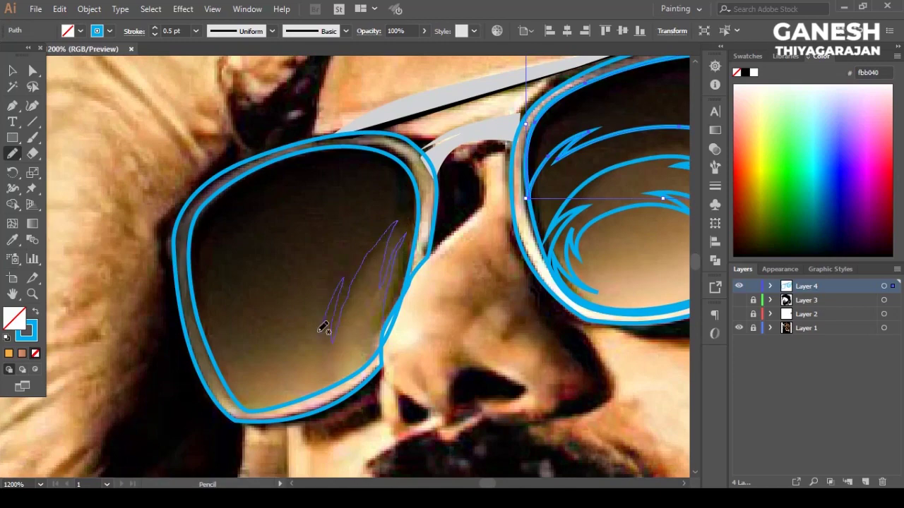
{"action": "left_click_drag", "start_coordinate": [212, 293], "coordinate": [205, 298]}
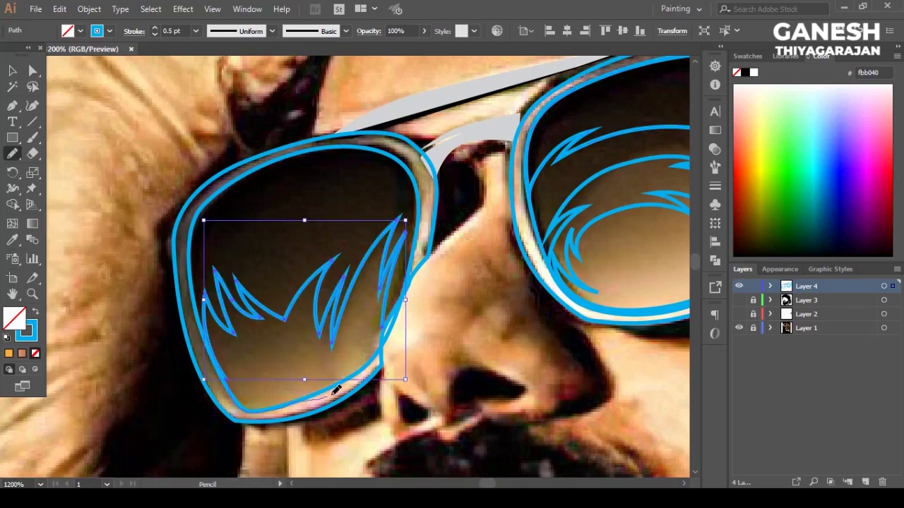
{"action": "key", "text": "v"}
{"action": "left_click", "coordinate": [212, 219]}
{"action": "scroll", "coordinate": [233, 228], "scroll_direction": "down", "scroll_amount": 2}
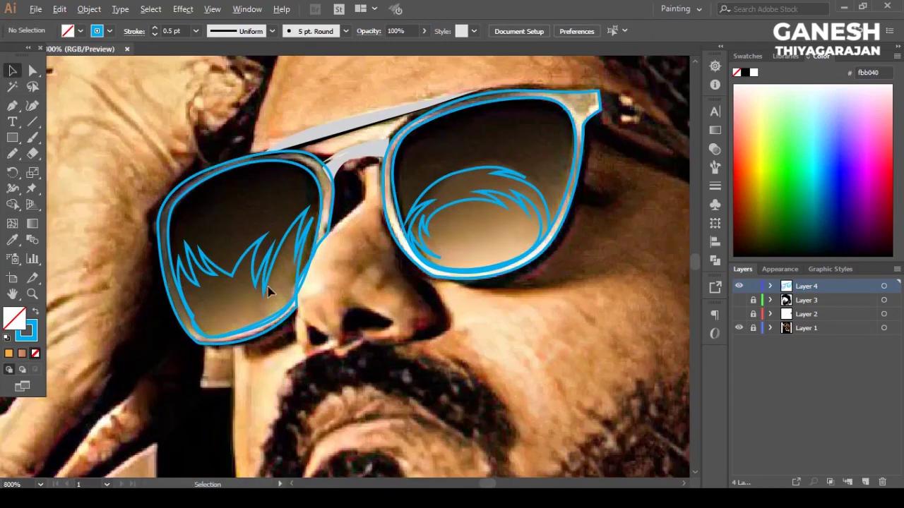
{"action": "scroll", "coordinate": [268, 291], "scroll_direction": "down", "scroll_amount": 3}
{"action": "scroll", "coordinate": [246, 299], "scroll_direction": "up", "scroll_amount": 3}
{"action": "scroll", "coordinate": [545, 357], "scroll_direction": "down", "scroll_amount": 3}
{"action": "scroll", "coordinate": [456, 273], "scroll_direction": "up", "scroll_amount": 4}
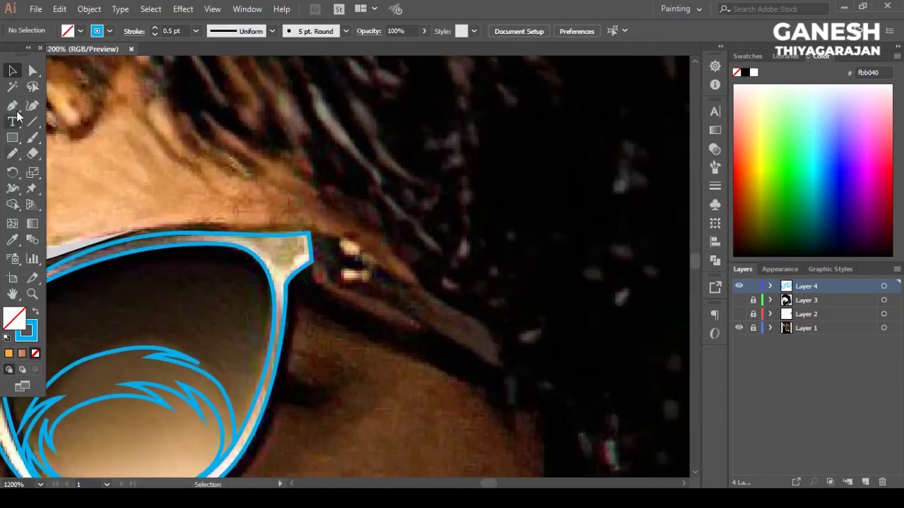
Step: Pen-trace the right temple arm from the frame corner to its tip and back, closing the path
{"action": "left_click", "coordinate": [12, 105]}
{"action": "left_click", "coordinate": [312, 231]}
{"action": "left_click", "coordinate": [344, 237]}
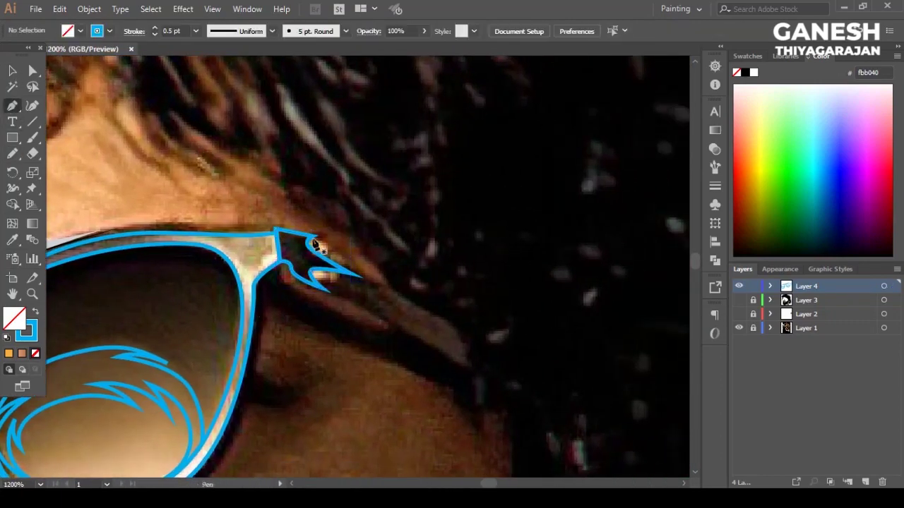
{"action": "left_click", "coordinate": [313, 240]}
{"action": "left_click_drag", "start_coordinate": [428, 313], "coordinate": [350, 285]}
{"action": "left_click", "coordinate": [322, 293]}
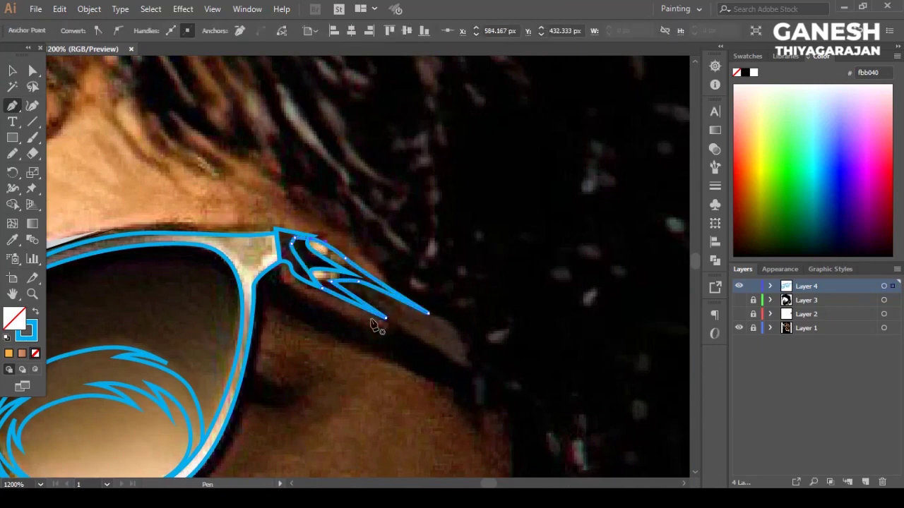
{"action": "left_click", "coordinate": [427, 313]}
{"action": "left_click", "coordinate": [494, 384]}
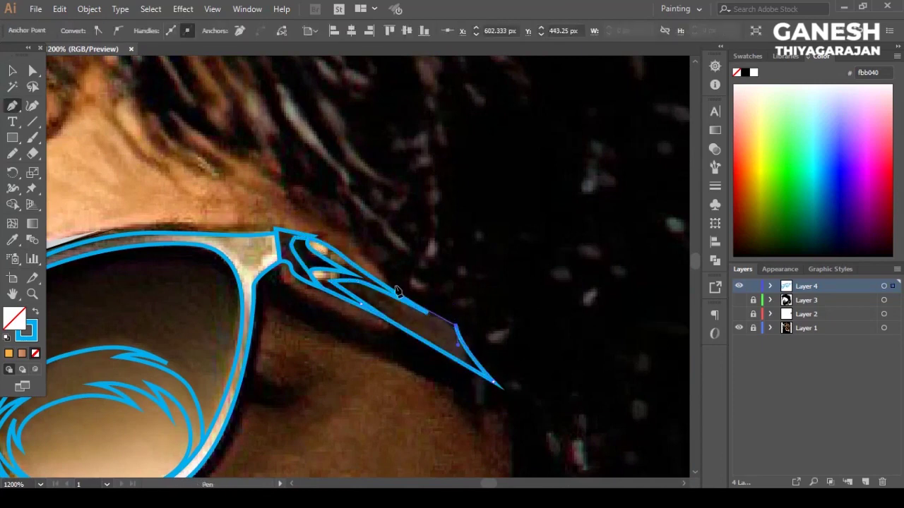
{"action": "left_click", "coordinate": [339, 300]}
{"action": "key", "text": "v"}
{"action": "scroll", "coordinate": [468, 322], "scroll_direction": "down", "scroll_amount": 3}
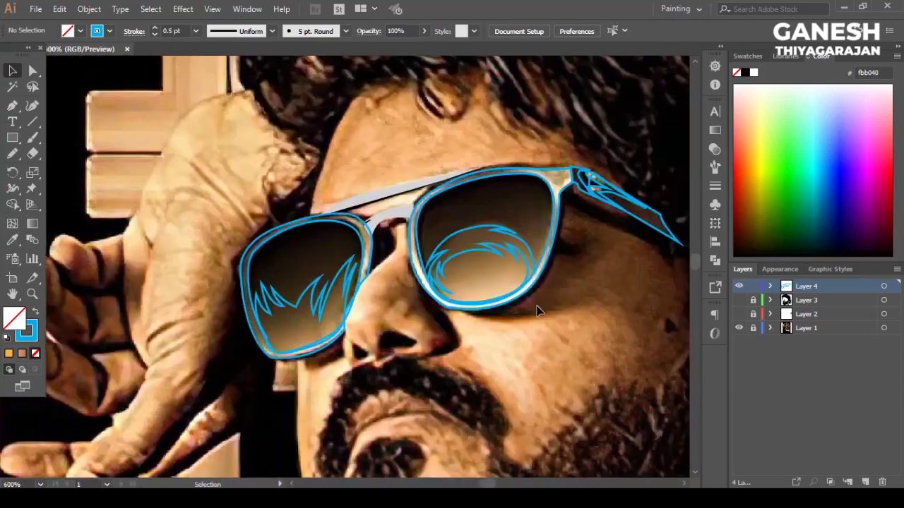
{"action": "scroll", "coordinate": [452, 293], "scroll_direction": "up", "scroll_amount": 2}
{"action": "left_click", "coordinate": [449, 291]}
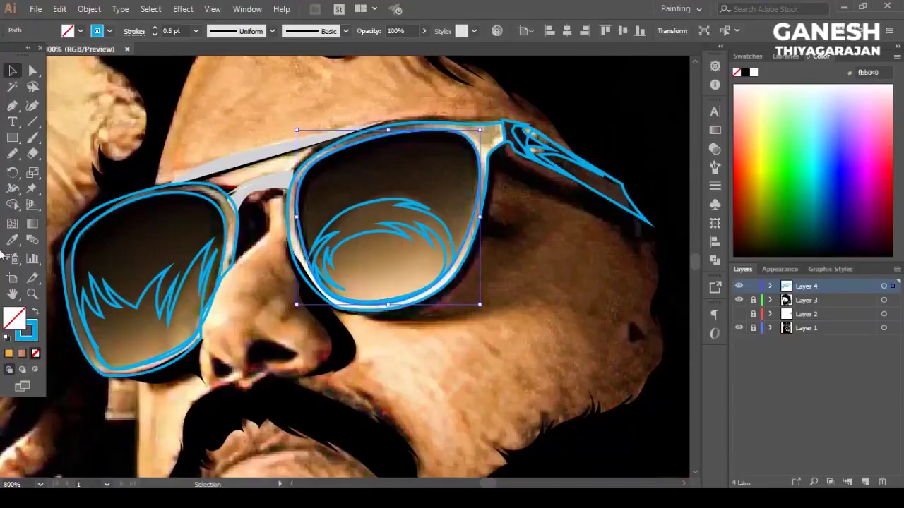
Step: Fill the right lens black and give its reflection a brown-to-light gradient
{"action": "left_click", "coordinate": [383, 252]}
{"action": "key", "text": "v"}
{"action": "left_click", "coordinate": [396, 233]}
{"action": "left_click", "coordinate": [80, 30]}
{"action": "left_click", "coordinate": [716, 130]}
{"action": "left_click", "coordinate": [562, 124]}
{"action": "double_click", "coordinate": [675, 205]}
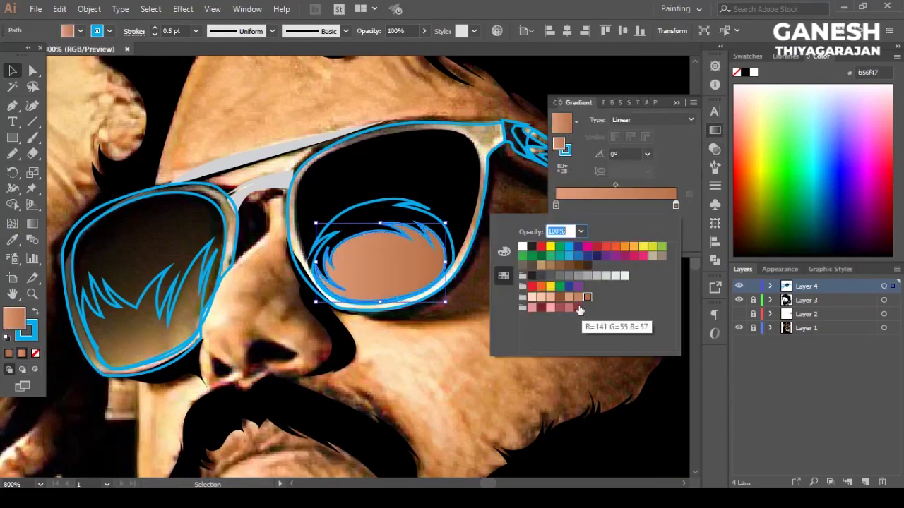
{"action": "left_click", "coordinate": [559, 296]}
{"action": "left_click", "coordinate": [541, 296]}
Step: Set the reflection gradient angle to 180° and run it vertically
{"action": "left_click", "coordinate": [622, 154]}
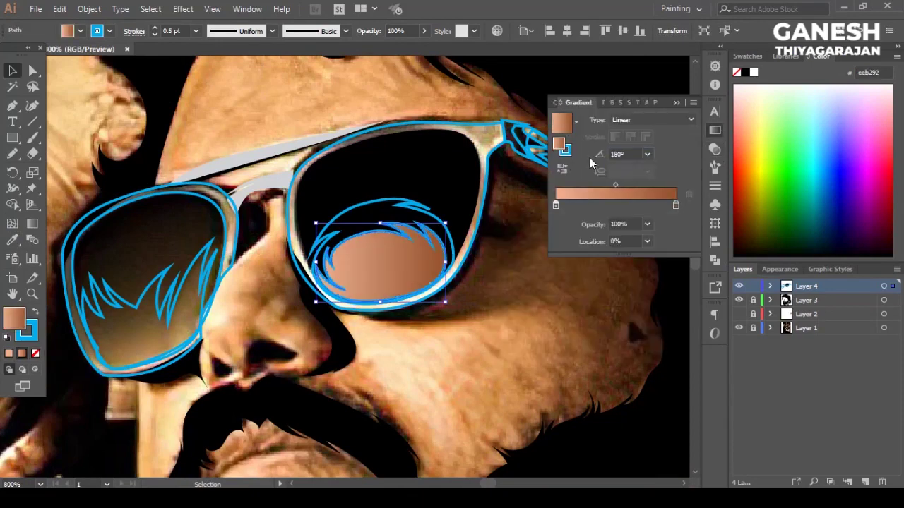
{"action": "type", "text": "180"}
{"action": "key", "text": "Return"}
{"action": "key", "text": "g"}
{"action": "left_click_drag", "start_coordinate": [383, 202], "coordinate": [384, 282]}
{"action": "key", "text": "v"}
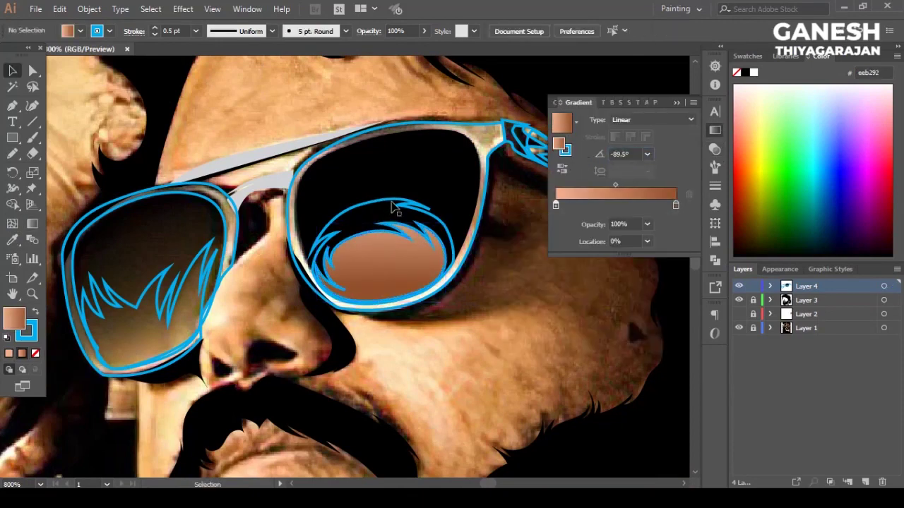
Step: Fill the outer reflection shape with salmon
{"action": "left_click", "coordinate": [393, 208]}
{"action": "left_click", "coordinate": [80, 31]}
{"action": "left_click", "coordinate": [92, 92]}
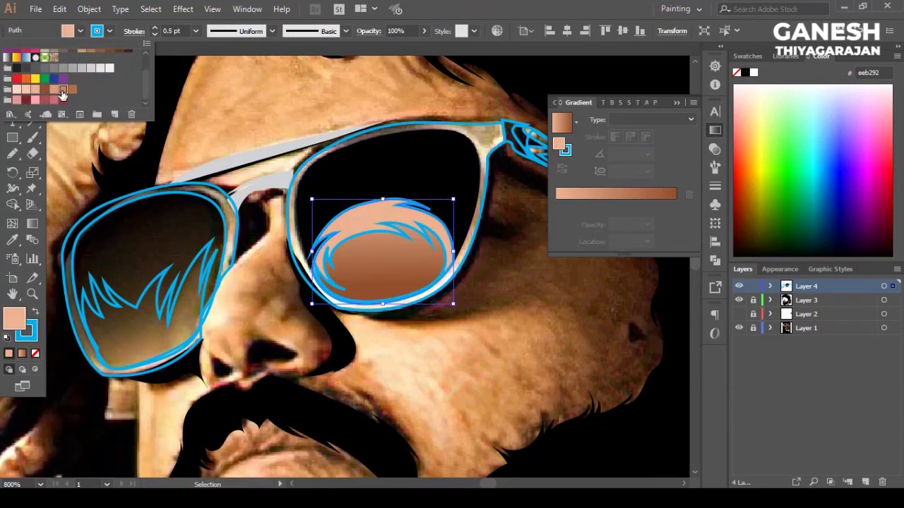
{"action": "key", "text": "ctrl+shift+a"}
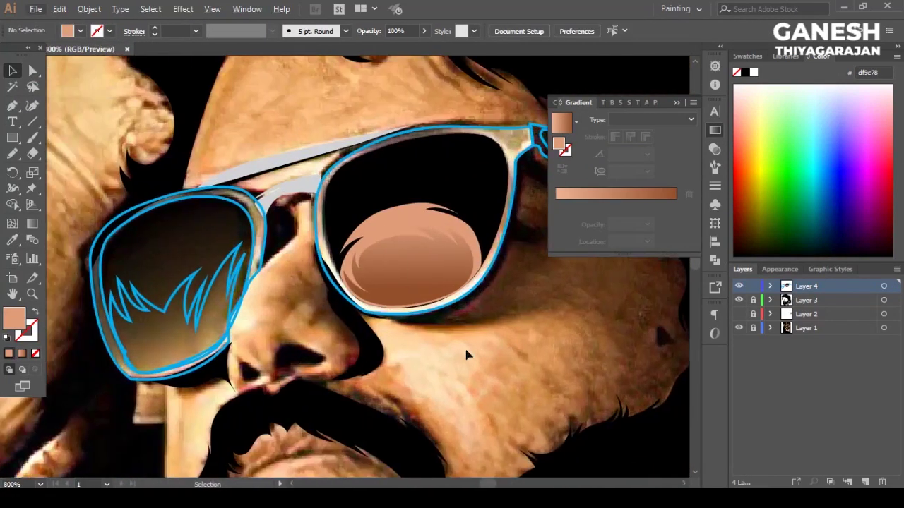
{"action": "scroll", "coordinate": [361, 339], "scroll_direction": "left", "scroll_amount": 5}
Step: Give the left lens hair reflection a top-to-bottom gradient fill
{"action": "left_click", "coordinate": [361, 339]}
{"action": "key", "text": "period"}
{"action": "key", "text": "g"}
{"action": "left_click_drag", "start_coordinate": [309, 262], "coordinate": [303, 363]}
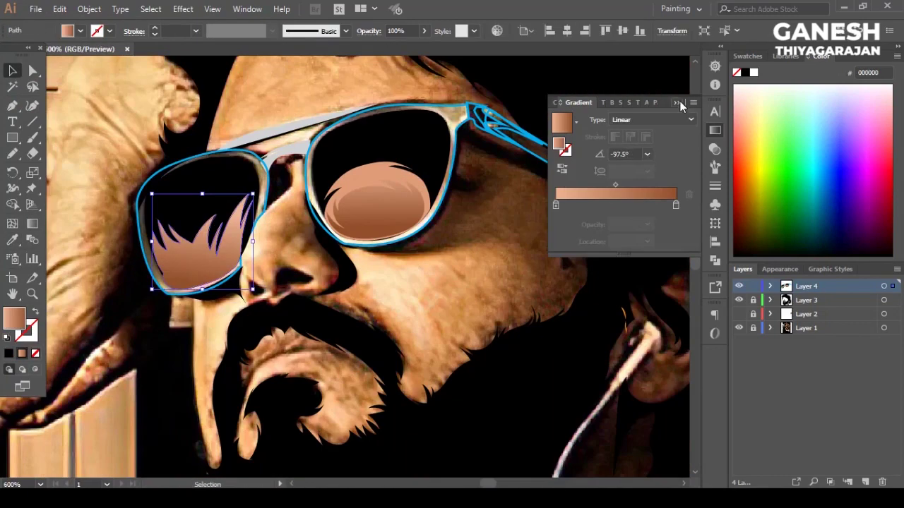
Step: Lower the hair reflection's opacity to 30%, then set it to 50%
{"action": "left_click", "coordinate": [714, 149]}
{"action": "type", "text": "30"}
{"action": "key", "text": "Return"}
{"action": "key", "text": "Return"}
{"action": "left_click", "coordinate": [378, 201]}
{"action": "type", "text": "50"}
{"action": "key", "text": "Return"}
{"action": "key", "text": "ctrl+shift+a"}
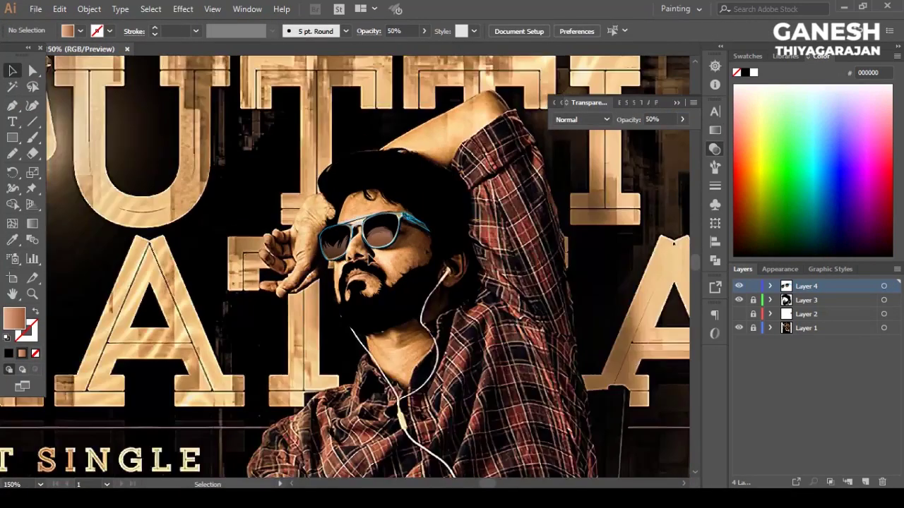
Step: Set the left-lens hair reflection to 65% opacity
{"action": "left_click", "coordinate": [282, 254]}
{"action": "left_click", "coordinate": [651, 119]}
{"action": "type", "text": "65"}
{"action": "key", "text": "Return"}
{"action": "key", "text": "ctrl+shift+a"}
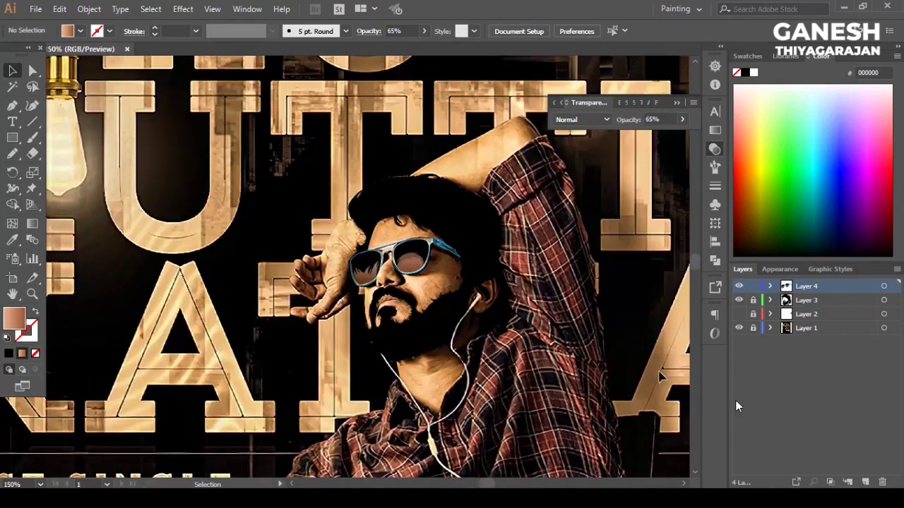
Step: Hide the reference photo Layer 1 and keep the skin colour Layer 2 visible
{"action": "left_click", "coordinate": [738, 327]}
{"action": "left_click", "coordinate": [738, 314]}
{"action": "left_click", "coordinate": [742, 328]}
{"action": "left_click_drag", "start_coordinate": [739, 328], "coordinate": [739, 314]}
{"action": "left_click", "coordinate": [739, 313]}
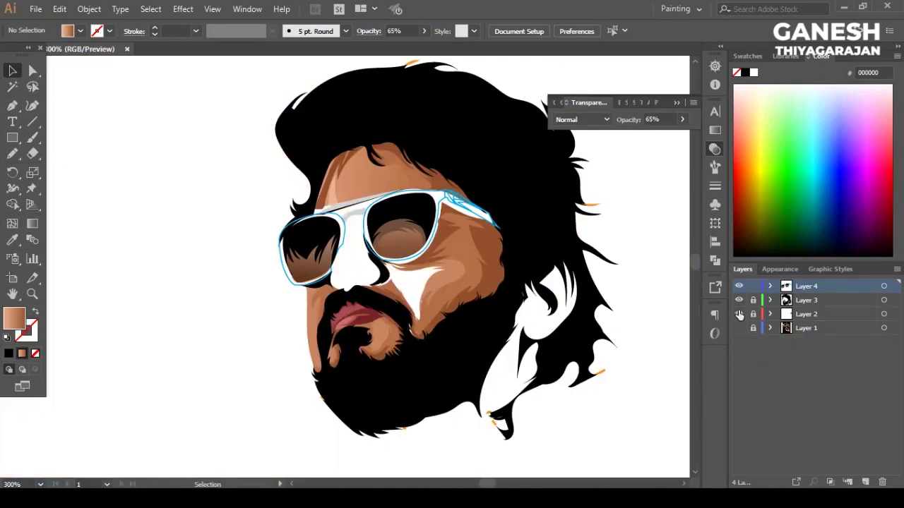
Step: Zoom in on the sunglasses and fill the frame shapes dark grey
{"action": "key", "text": "ctrl+plus"}
{"action": "key", "text": "ctrl+plus"}
{"action": "left_click", "coordinate": [353, 202]}
{"action": "left_click", "coordinate": [80, 31]}
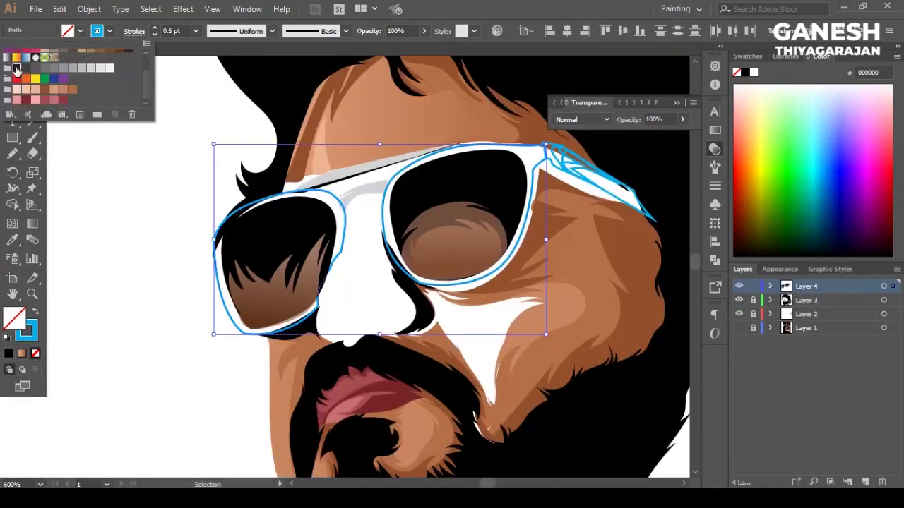
{"action": "left_click", "coordinate": [17, 69]}
Step: Eyedrop the brown skin colour onto the temple highlight shape
{"action": "scroll", "coordinate": [463, 225], "scroll_direction": "up", "scroll_amount": 3}
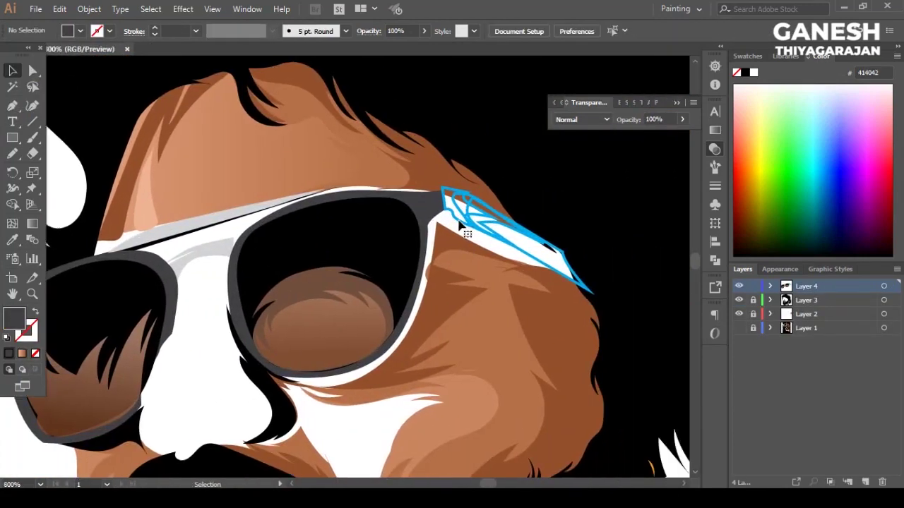
{"action": "scroll", "coordinate": [462, 225], "scroll_direction": "up", "scroll_amount": 1}
{"action": "left_click", "coordinate": [424, 207]}
{"action": "key", "text": "i"}
{"action": "left_click", "coordinate": [407, 282]}
Step: Select the temple sliver underneath and fill it with the lens black
{"action": "key", "text": "v"}
{"action": "key", "text": "ctrl+alt+bracketright"}
{"action": "left_click", "coordinate": [12, 241]}
{"action": "left_click", "coordinate": [275, 269]}
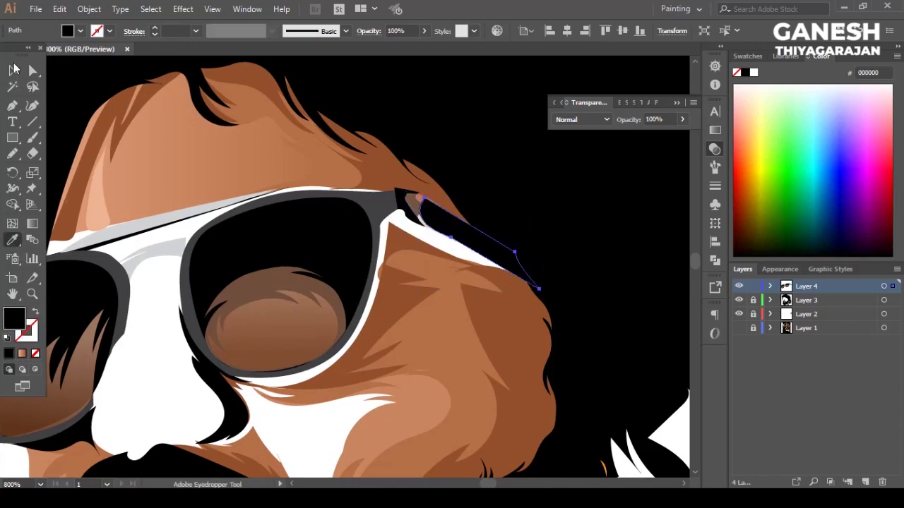
Step: Send the peach temple highlight back a level, then select the highlight near the bridge
{"action": "left_click", "coordinate": [14, 68]}
{"action": "key", "text": "ctrl+alt+bracketleft"}
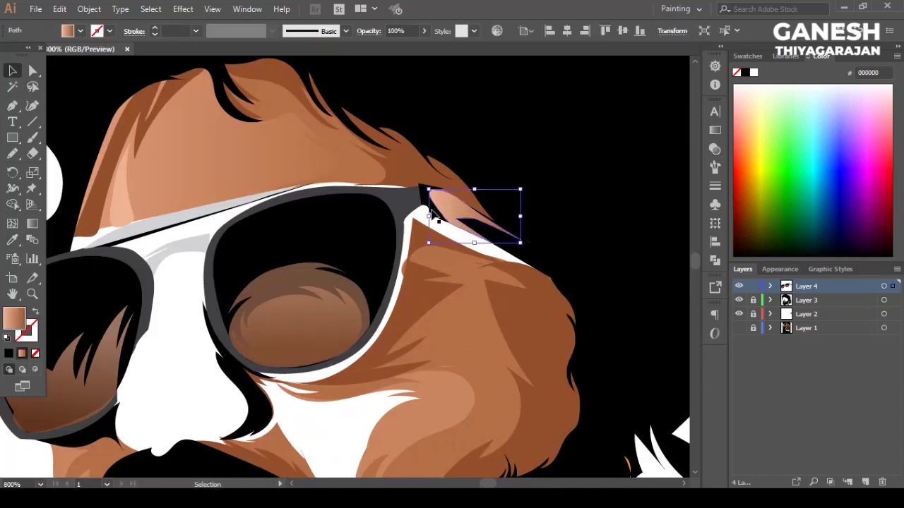
{"action": "left_click", "coordinate": [478, 286]}
{"action": "scroll", "coordinate": [333, 242], "scroll_direction": "left", "scroll_amount": 3}
{"action": "left_click", "coordinate": [333, 242]}
{"action": "scroll", "coordinate": [212, 212], "scroll_direction": "right", "scroll_amount": 1}
{"action": "left_click", "coordinate": [80, 30]}
Step: Give the bridge highlight a peach fill from the swatches
{"action": "left_click", "coordinate": [71, 90]}
{"action": "left_click", "coordinate": [272, 202]}
{"action": "scroll", "coordinate": [273, 202], "scroll_direction": "down", "scroll_amount": 2}
{"action": "key", "text": "ctrl+minus"}
Step: Fill the left-lens hair reflection white at 30% opacity
{"action": "left_click", "coordinate": [289, 339]}
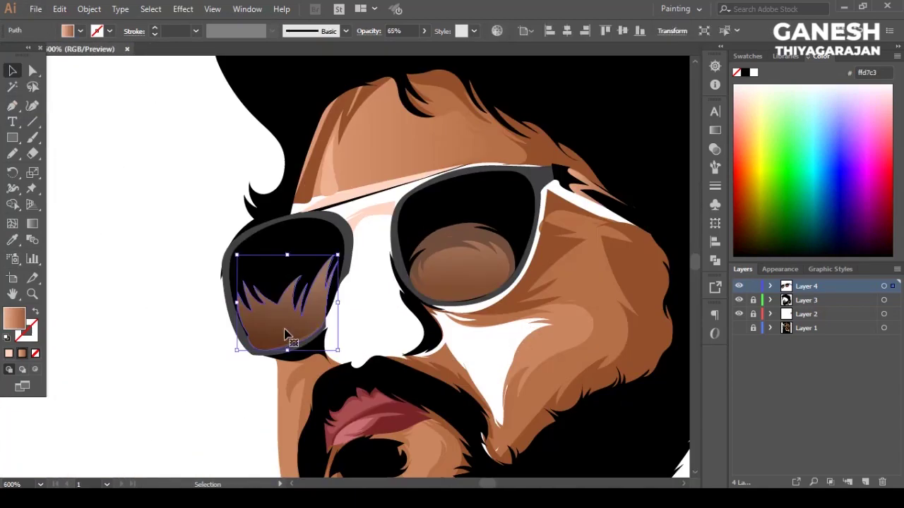
{"action": "left_click", "coordinate": [80, 30]}
{"action": "left_click", "coordinate": [37, 61]}
{"action": "left_click", "coordinate": [28, 61]}
{"action": "left_click", "coordinate": [714, 149]}
{"action": "type", "text": "30"}
{"action": "scroll", "coordinate": [136, 193], "scroll_direction": "right", "scroll_amount": 3}
Step: Fill the right-lens reflection white and set its opacity to 30%
{"action": "left_click", "coordinate": [336, 251]}
{"action": "left_click", "coordinate": [80, 31]}
{"action": "left_click", "coordinate": [28, 60]}
{"action": "left_click", "coordinate": [653, 119]}
{"action": "type", "text": "100"}
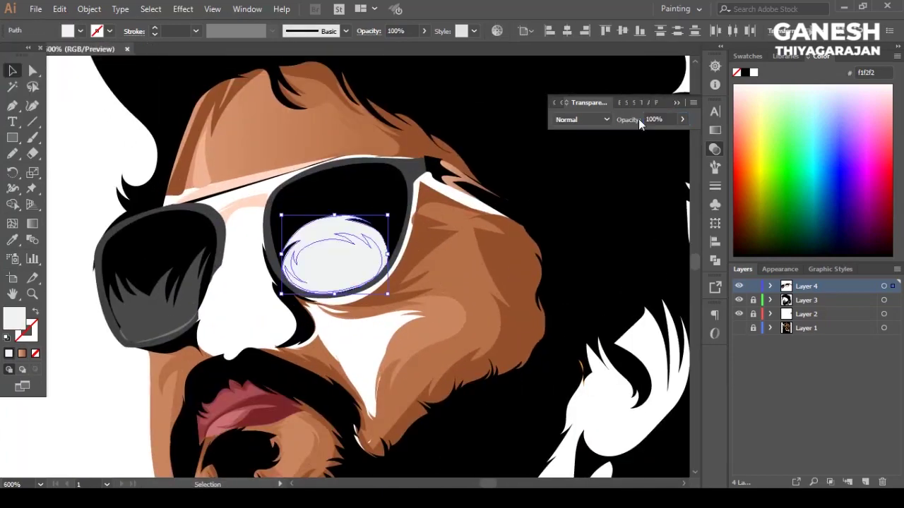
{"action": "type", "text": "30"}
{"action": "key", "text": "Return"}
{"action": "key", "text": "ctrl+shift+a"}
Step: Inspect the left lens shape, then hide Layer 2 and show the reference photo Layer 1
{"action": "scroll", "coordinate": [288, 306], "scroll_direction": "up", "scroll_amount": 1}
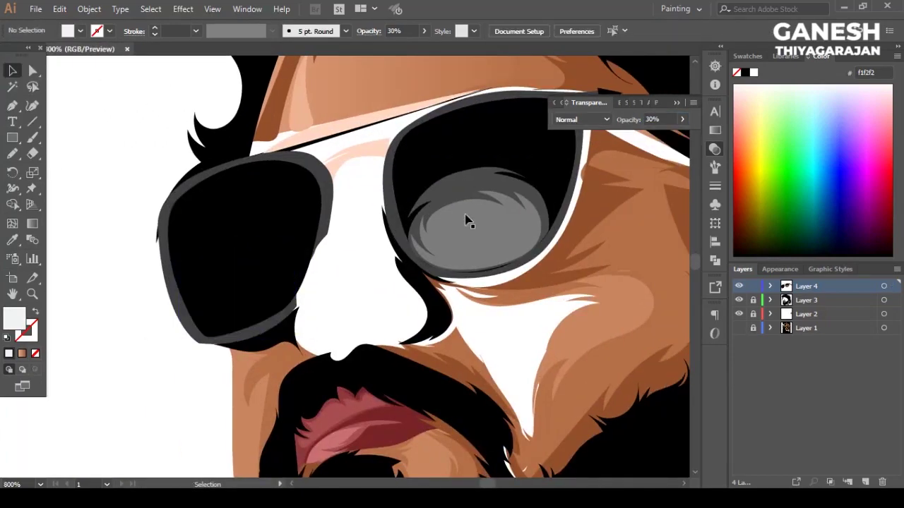
{"action": "scroll", "coordinate": [247, 350], "scroll_direction": "up", "scroll_amount": 2}
{"action": "left_click", "coordinate": [222, 265]}
{"action": "key", "text": "ctrl+shift+a"}
{"action": "scroll", "coordinate": [393, 309], "scroll_direction": "down", "scroll_amount": 2}
{"action": "scroll", "coordinate": [394, 308], "scroll_direction": "down", "scroll_amount": 1}
{"action": "scroll", "coordinate": [393, 308], "scroll_direction": "up", "scroll_amount": 2}
{"action": "left_click", "coordinate": [738, 314]}
{"action": "left_click", "coordinate": [738, 328]}
{"action": "scroll", "coordinate": [247, 339], "scroll_direction": "up", "scroll_amount": 2}
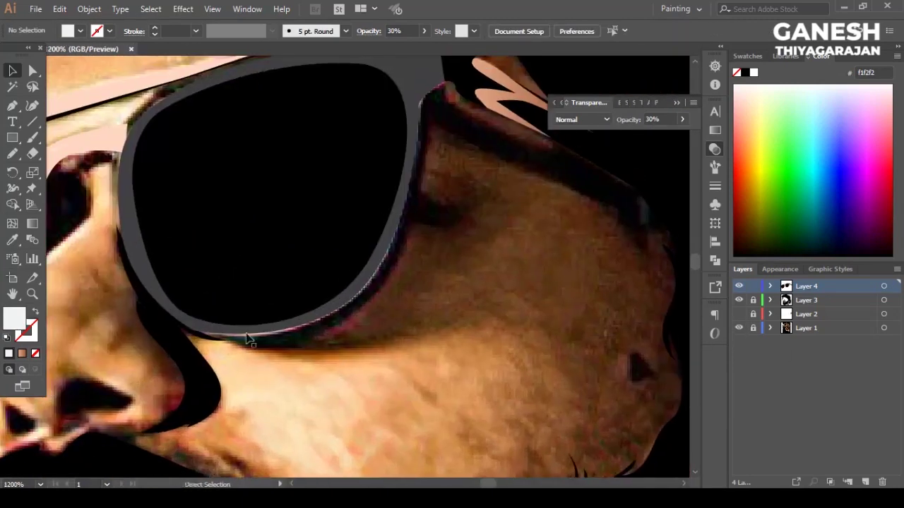
Step: Pen-draw a closed curved highlight from under the right lens along the rim to the temple corner
{"action": "left_click", "coordinate": [209, 339]}
{"action": "left_click_drag", "start_coordinate": [323, 332], "coordinate": [382, 308]}
{"action": "left_click_drag", "start_coordinate": [324, 333], "coordinate": [325, 345]}
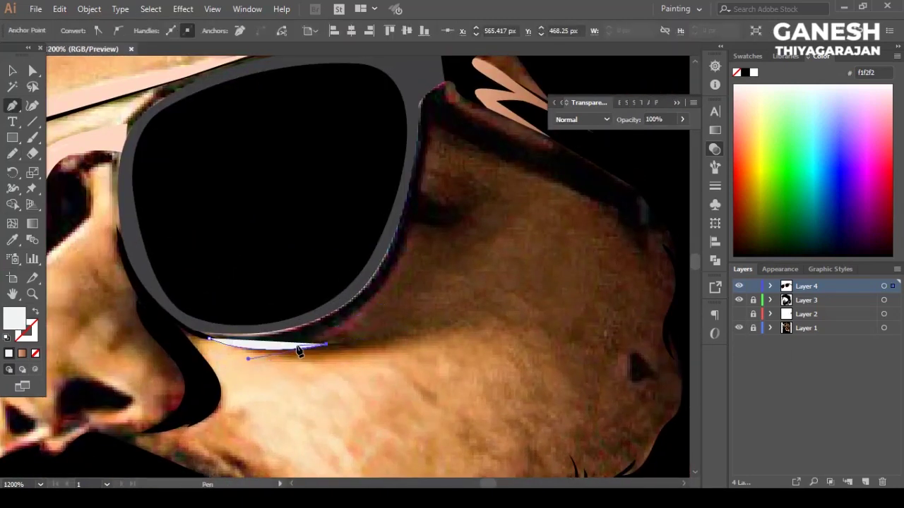
{"action": "scroll", "coordinate": [377, 289], "scroll_direction": "up", "scroll_amount": 2}
{"action": "left_click", "coordinate": [431, 165]}
{"action": "scroll", "coordinate": [343, 191], "scroll_direction": "right", "scroll_amount": 3}
{"action": "mouse_move", "coordinate": [574, 277]}
{"action": "left_mouse_down"}
{"action": "mouse_move", "coordinate": [579, 284]}
{"action": "mouse_move", "coordinate": [454, 241]}
{"action": "left_mouse_up"}
{"action": "scroll", "coordinate": [565, 283], "scroll_direction": "up", "scroll_amount": 2}
{"action": "left_click", "coordinate": [350, 200]}
{"action": "scroll", "coordinate": [238, 356], "scroll_direction": "down", "scroll_amount": 3}
{"action": "scroll", "coordinate": [239, 355], "scroll_direction": "left", "scroll_amount": 3}
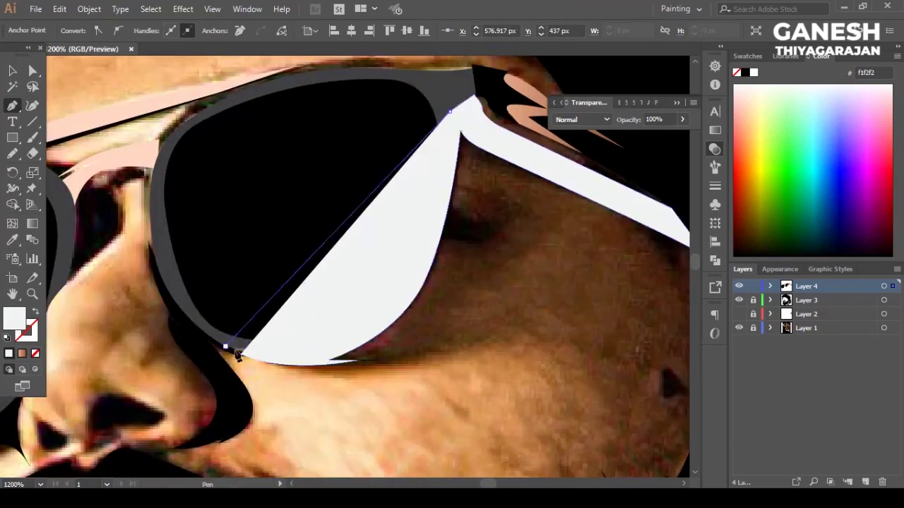
{"action": "left_click", "coordinate": [238, 355]}
{"action": "key", "text": "ctrl+minus"}
{"action": "left_click", "coordinate": [13, 71]}
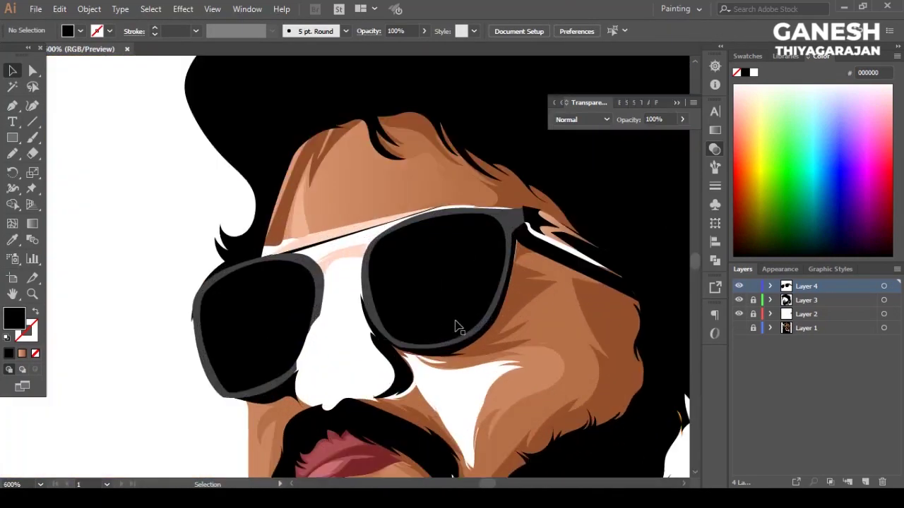
Step: Zoom out to the whole portrait and redraw the left edge of the black hair outline
{"action": "key", "text": "ctrl+minus"}
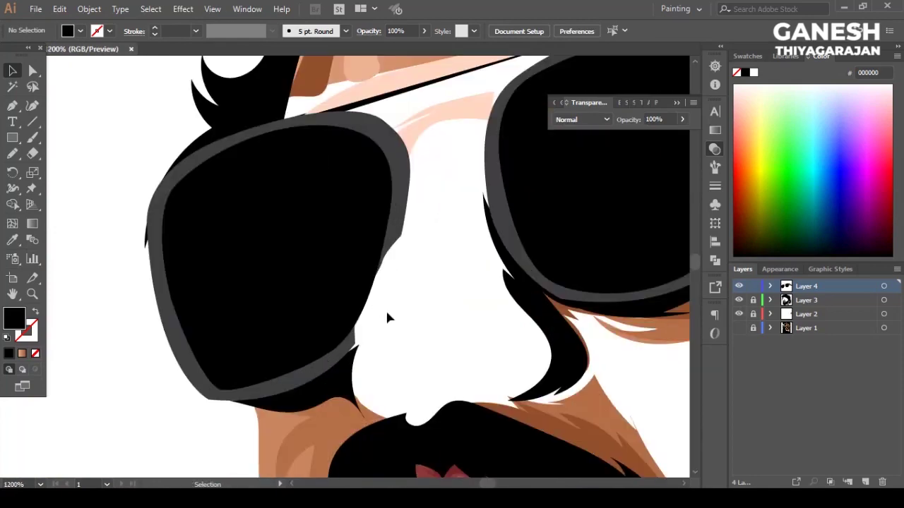
{"action": "left_click", "coordinate": [355, 303]}
{"action": "left_click", "coordinate": [142, 341]}
{"action": "key", "text": "ctrl+minus"}
{"action": "key", "text": "ctrl+minus"}
{"action": "key", "text": "ctrl+minus"}
{"action": "key", "text": "ctrl+minus"}
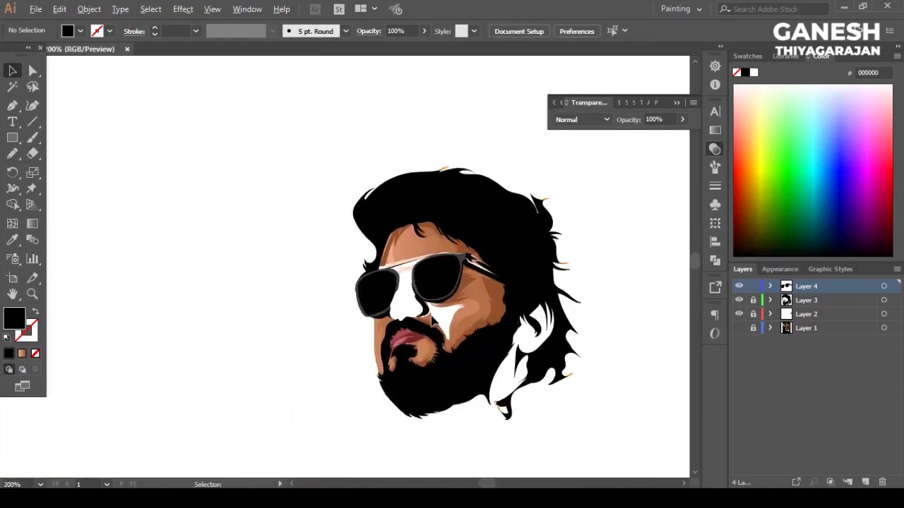
{"action": "key", "text": "ctrl+minus"}
{"action": "scroll", "coordinate": [303, 253], "scroll_direction": "up", "scroll_amount": 4}
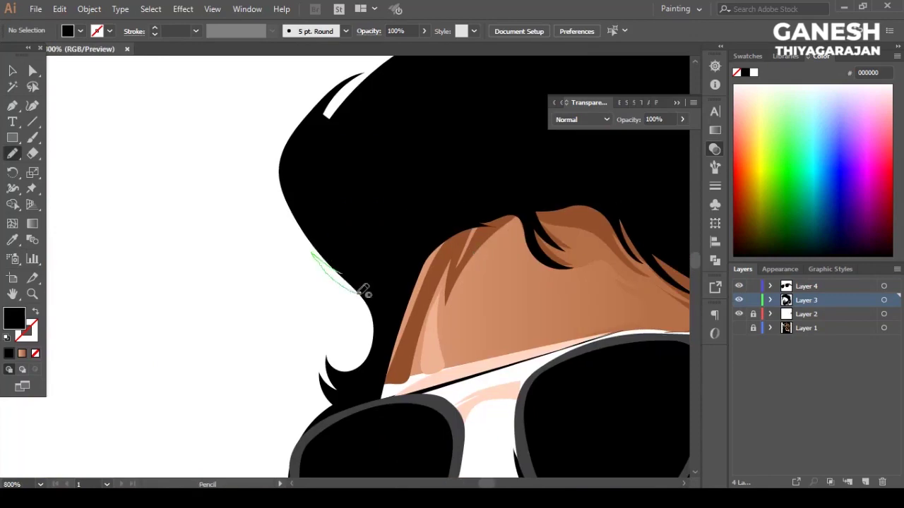
{"action": "left_click_drag", "start_coordinate": [368, 359], "coordinate": [355, 279]}
{"action": "key", "text": "v"}
{"action": "left_click", "coordinate": [202, 309]}
{"action": "key", "text": "ctrl+minus"}
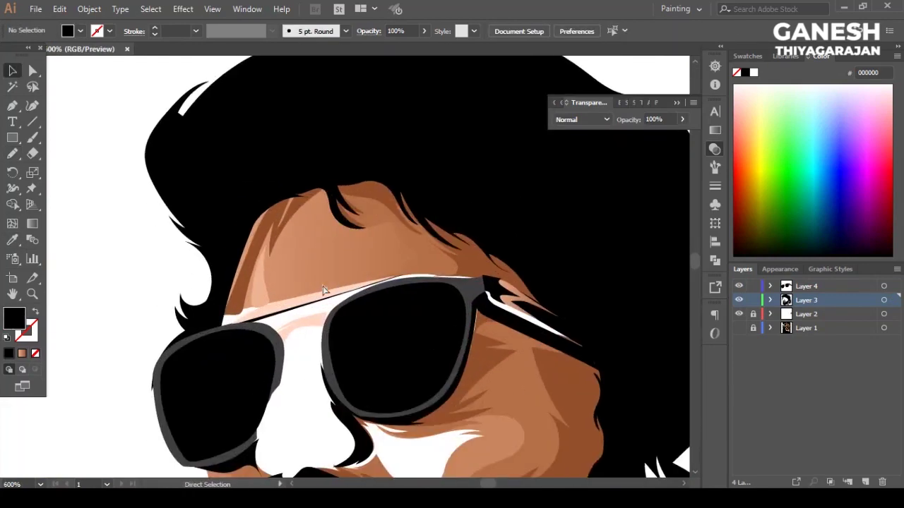
Step: Pen-draw a curved path along the upper rim of the right lens
{"action": "scroll", "coordinate": [316, 291], "scroll_direction": "down", "scroll_amount": 4}
{"action": "scroll", "coordinate": [308, 236], "scroll_direction": "up", "scroll_amount": 4}
{"action": "left_click", "coordinate": [308, 236]}
{"action": "key", "text": "ctrl+shift+a"}
{"action": "scroll", "coordinate": [293, 235], "scroll_direction": "up", "scroll_amount": 2}
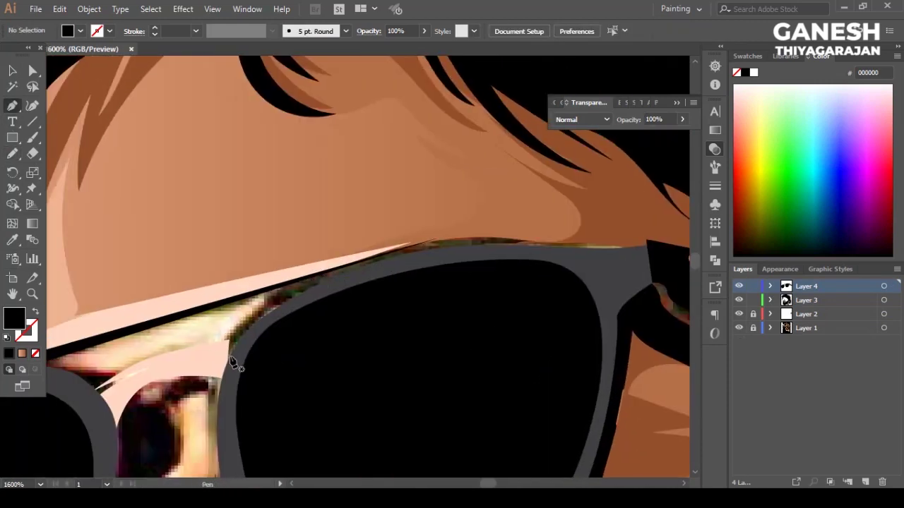
{"action": "left_click", "coordinate": [228, 361]}
{"action": "left_click", "coordinate": [263, 307]}
{"action": "left_click_drag", "start_coordinate": [392, 251], "coordinate": [507, 233]}
{"action": "left_click", "coordinate": [556, 245]}
{"action": "key", "text": "v"}
Step: Close the rim path into a shape filled black with no stroke
{"action": "left_click", "coordinate": [110, 31]}
{"action": "left_click", "coordinate": [13, 117]}
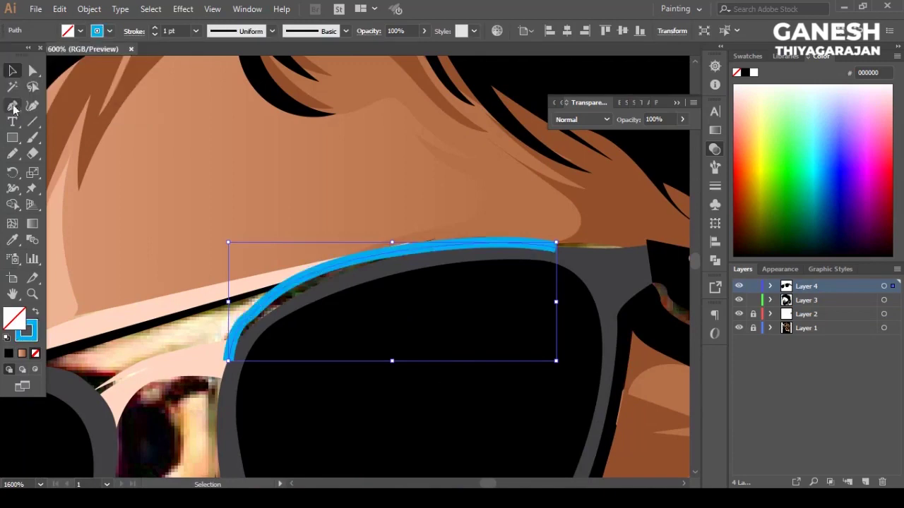
{"action": "left_click", "coordinate": [12, 105]}
{"action": "left_click", "coordinate": [556, 245]}
{"action": "left_click", "coordinate": [307, 295]}
{"action": "left_click", "coordinate": [238, 370]}
{"action": "scroll", "coordinate": [307, 296], "scroll_direction": "down", "scroll_amount": 2}
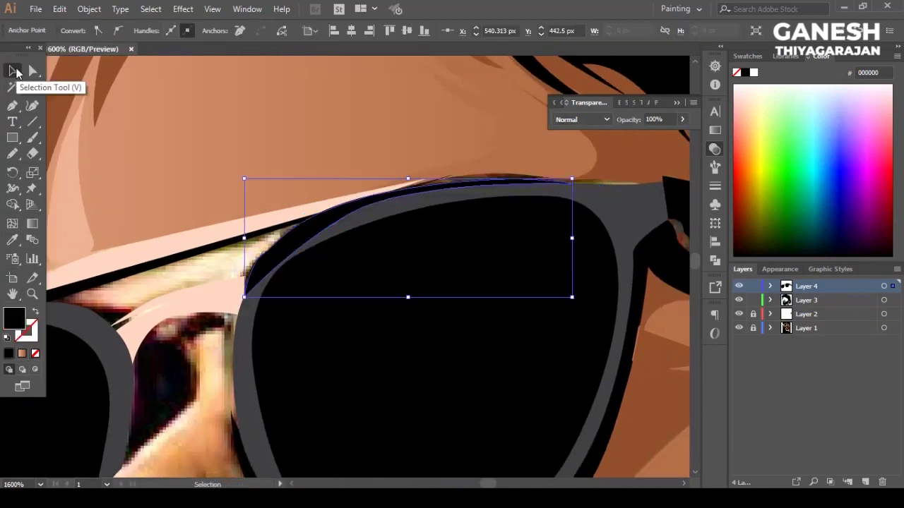
{"action": "left_click", "coordinate": [16, 71]}
{"action": "scroll", "coordinate": [323, 332], "scroll_direction": "down", "scroll_amount": 5}
{"action": "scroll", "coordinate": [322, 333], "scroll_direction": "up", "scroll_amount": 6}
Step: Check the rim shape's fit and tint the white band off-white f1f2f2
{"action": "left_click", "coordinate": [403, 411]}
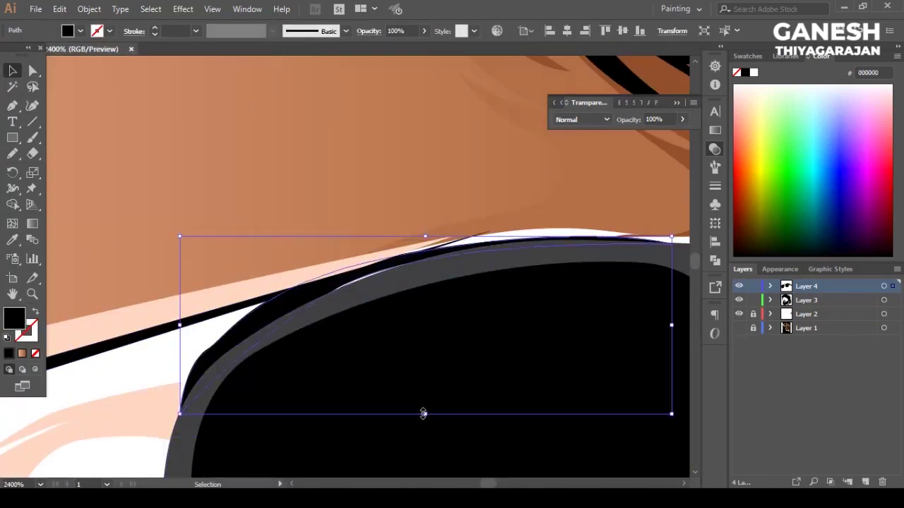
{"action": "key", "text": "ctrl+shift+a"}
{"action": "scroll", "coordinate": [329, 205], "scroll_direction": "down", "scroll_amount": 5}
{"action": "scroll", "coordinate": [434, 232], "scroll_direction": "up", "scroll_amount": 5}
{"action": "scroll", "coordinate": [340, 292], "scroll_direction": "down", "scroll_amount": 5}
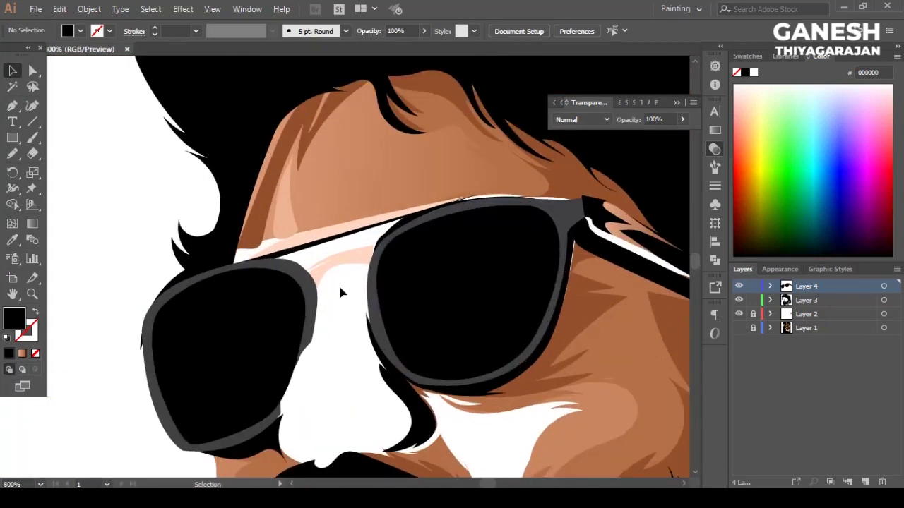
{"action": "left_click", "coordinate": [292, 244]}
{"action": "scroll", "coordinate": [282, 236], "scroll_direction": "up", "scroll_amount": 5}
{"action": "key", "text": "ctrl+shift+a"}
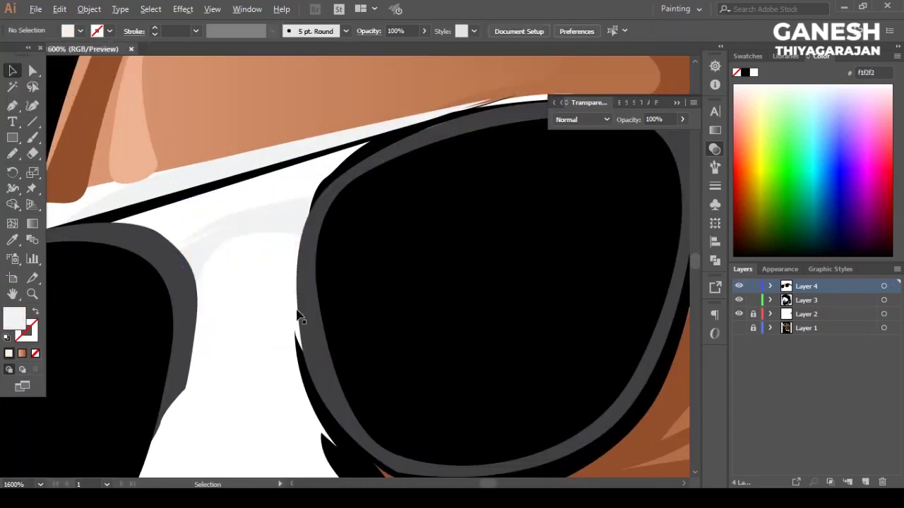
{"action": "scroll", "coordinate": [309, 302], "scroll_direction": "down", "scroll_amount": 5}
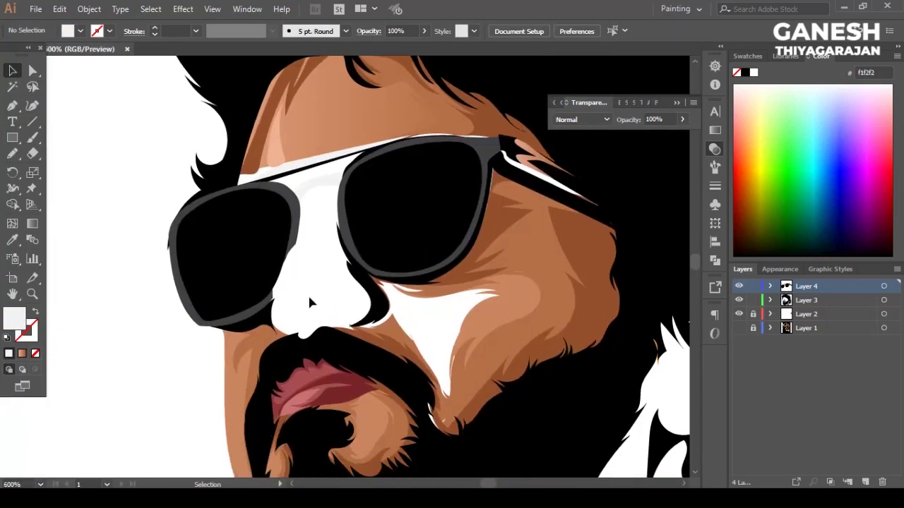
{"action": "scroll", "coordinate": [310, 302], "scroll_direction": "down", "scroll_amount": 3}
{"action": "scroll", "coordinate": [350, 308], "scroll_direction": "down", "scroll_amount": 2}
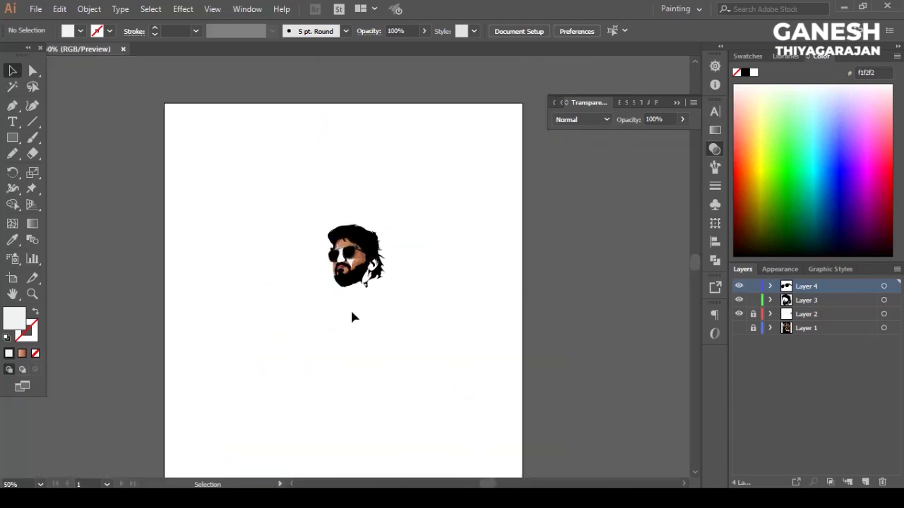
Step: Pencil-trace a closed shadow outline along the side and base of the nose
{"action": "scroll", "coordinate": [350, 308], "scroll_direction": "up", "scroll_amount": 3}
{"action": "scroll", "coordinate": [351, 216], "scroll_direction": "up", "scroll_amount": 4}
{"action": "scroll", "coordinate": [400, 293], "scroll_direction": "down", "scroll_amount": 2}
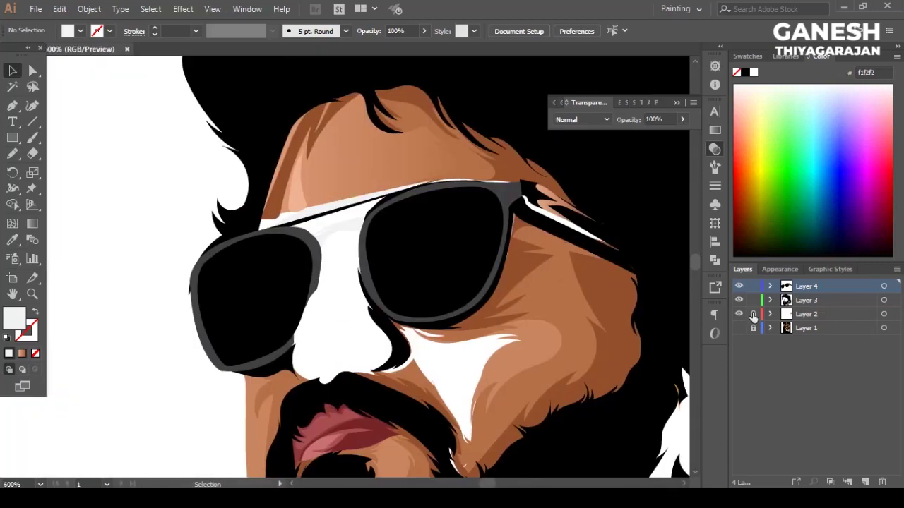
{"action": "scroll", "coordinate": [304, 312], "scroll_direction": "up", "scroll_amount": 5}
{"action": "key", "text": "n"}
{"action": "scroll", "coordinate": [339, 320], "scroll_direction": "right", "scroll_amount": 2}
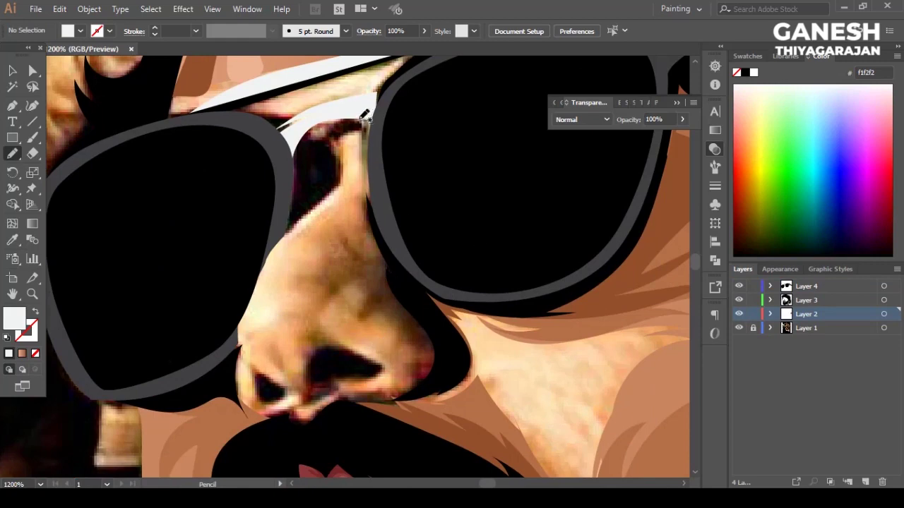
{"action": "left_click_drag", "start_coordinate": [394, 321], "coordinate": [409, 289]}
{"action": "key", "text": "ctrl+shift+a"}
{"action": "left_click_drag", "start_coordinate": [344, 243], "coordinate": [334, 291]}
{"action": "key", "text": "ctrl+shift+a"}
{"action": "left_click_drag", "start_coordinate": [414, 368], "coordinate": [416, 368]}
{"action": "key", "text": "ctrl+shift+a"}
{"action": "mouse_move", "coordinate": [318, 267]}
{"action": "left_mouse_down"}
{"action": "mouse_move", "coordinate": [304, 152]}
{"action": "mouse_move", "coordinate": [318, 299]}
{"action": "left_mouse_up"}
{"action": "key", "text": "ctrl+shift+a"}
{"action": "key", "text": "ctrl+shift+a"}
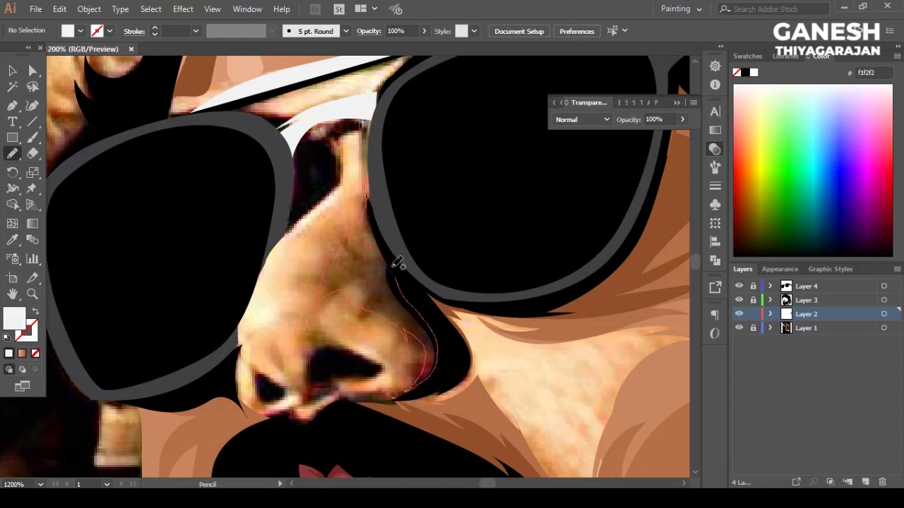
{"action": "left_click_drag", "start_coordinate": [368, 115], "coordinate": [367, 120]}
Step: Fill the nose shadow with a sampled brown and check it without the photo
{"action": "key", "text": "i"}
{"action": "left_click", "coordinate": [541, 388]}
{"action": "key", "text": "v"}
{"action": "left_click", "coordinate": [739, 328]}
{"action": "key", "text": "ctrl+shift+a"}
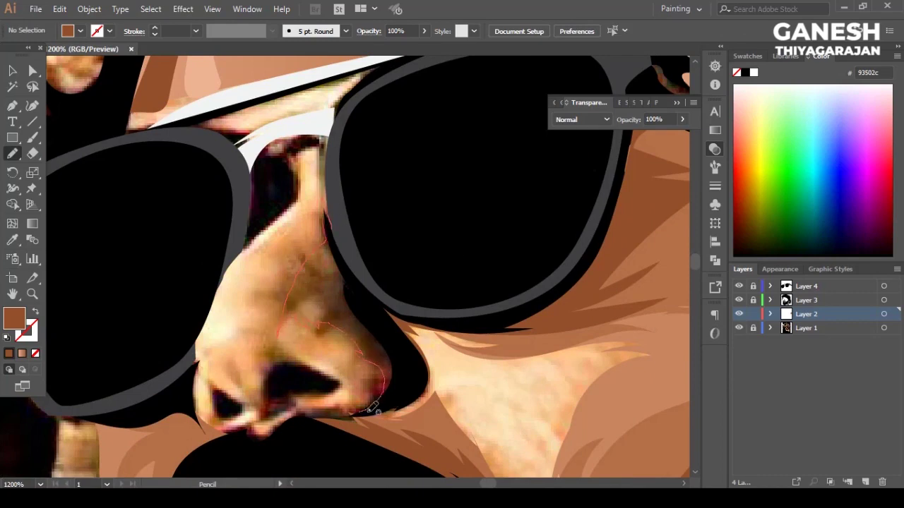
Step: Draw another nose shadow shape and fill it with sampled brown
{"action": "key", "text": "i"}
{"action": "left_click", "coordinate": [520, 399]}
{"action": "key", "text": "v"}
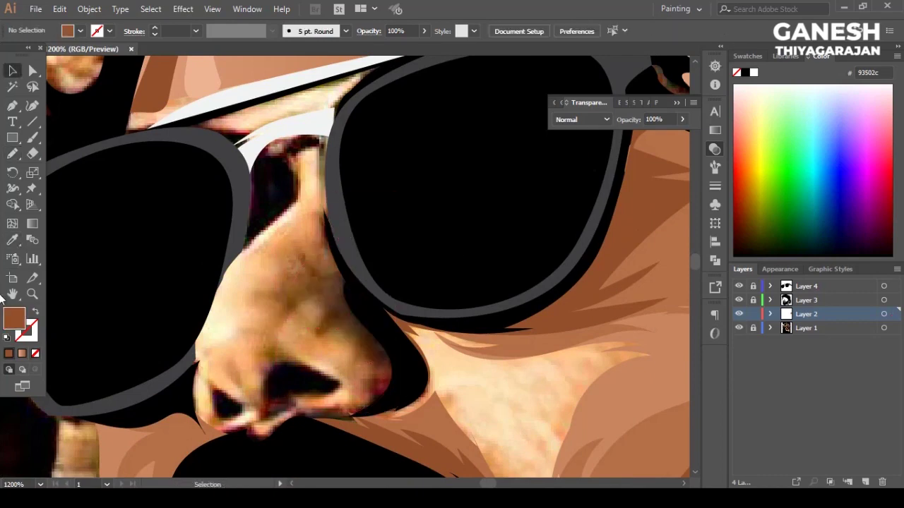
{"action": "key", "text": "n"}
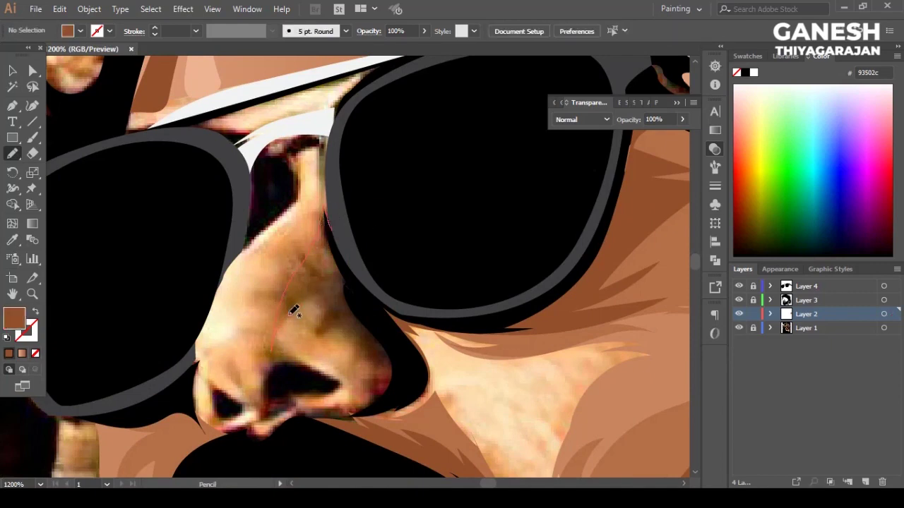
{"action": "left_click_drag", "start_coordinate": [347, 410], "coordinate": [348, 246]}
{"action": "key", "text": "v"}
{"action": "left_click", "coordinate": [521, 398]}
{"action": "scroll", "coordinate": [520, 398], "scroll_direction": "down", "scroll_amount": 1}
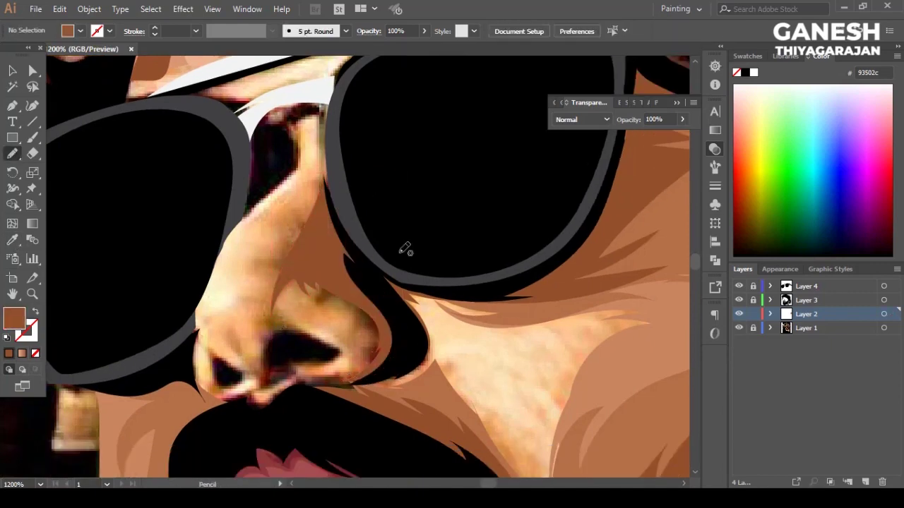
Step: Add a brown shade shape on the side of the nose
{"action": "left_click_drag", "start_coordinate": [288, 274], "coordinate": [313, 101]}
{"action": "left_click", "coordinate": [12, 70]}
{"action": "left_click", "coordinate": [505, 376]}
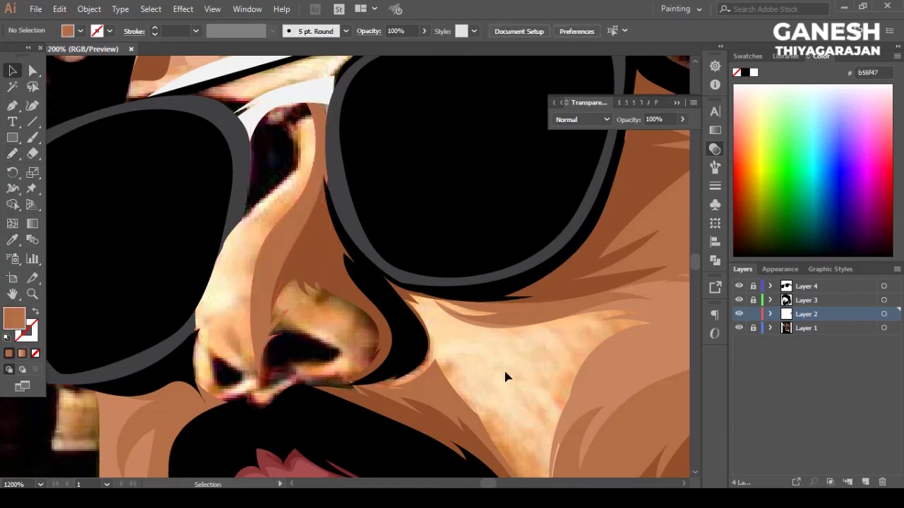
{"action": "scroll", "coordinate": [505, 376], "scroll_direction": "down", "scroll_amount": 3}
{"action": "scroll", "coordinate": [363, 298], "scroll_direction": "down", "scroll_amount": 2}
{"action": "scroll", "coordinate": [384, 323], "scroll_direction": "up", "scroll_amount": 6}
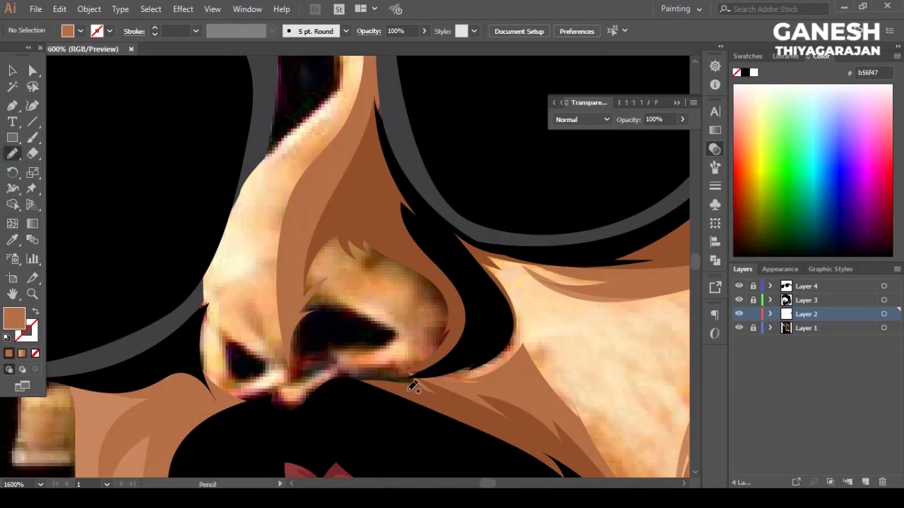
Step: Trace the dark nostril and fill it black
{"action": "left_click_drag", "start_coordinate": [296, 367], "coordinate": [367, 346]}
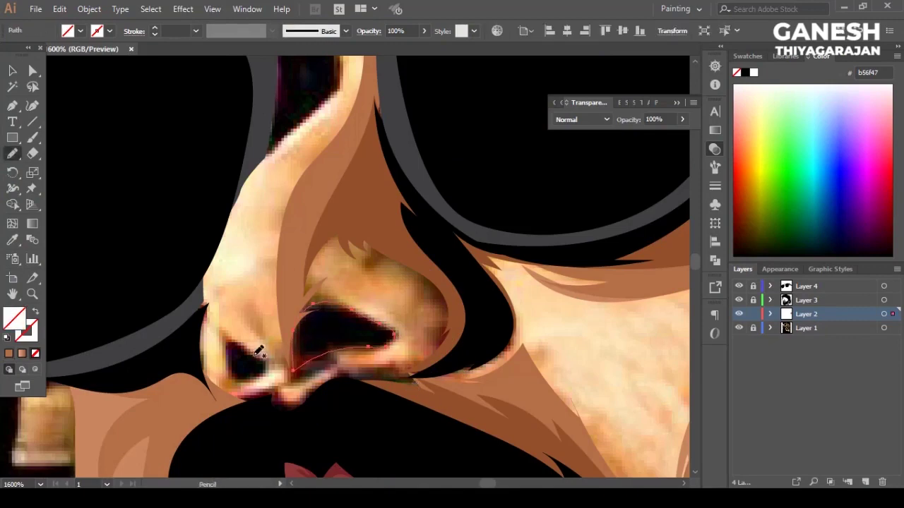
{"action": "key", "text": "i"}
{"action": "left_click", "coordinate": [338, 332]}
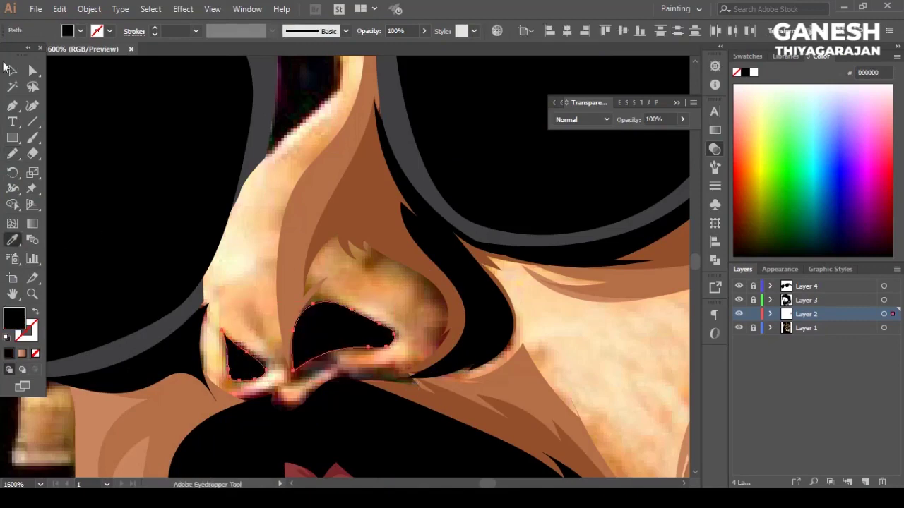
{"action": "key", "text": "v"}
{"action": "key", "text": "ctrl+shift+a"}
{"action": "scroll", "coordinate": [367, 332], "scroll_direction": "down", "scroll_amount": 6}
{"action": "scroll", "coordinate": [367, 332], "scroll_direction": "up", "scroll_amount": 5}
{"action": "scroll", "coordinate": [293, 323], "scroll_direction": "up", "scroll_amount": 4}
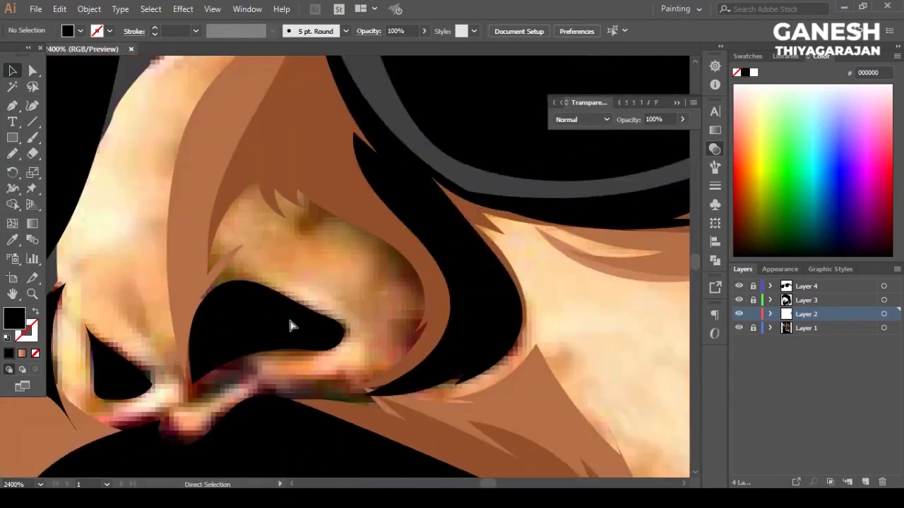
Step: Replace the misplaced brown nose shape with a redrawn one filled with sampled brown
{"action": "left_click", "coordinate": [321, 300]}
{"action": "key", "text": "Delete"}
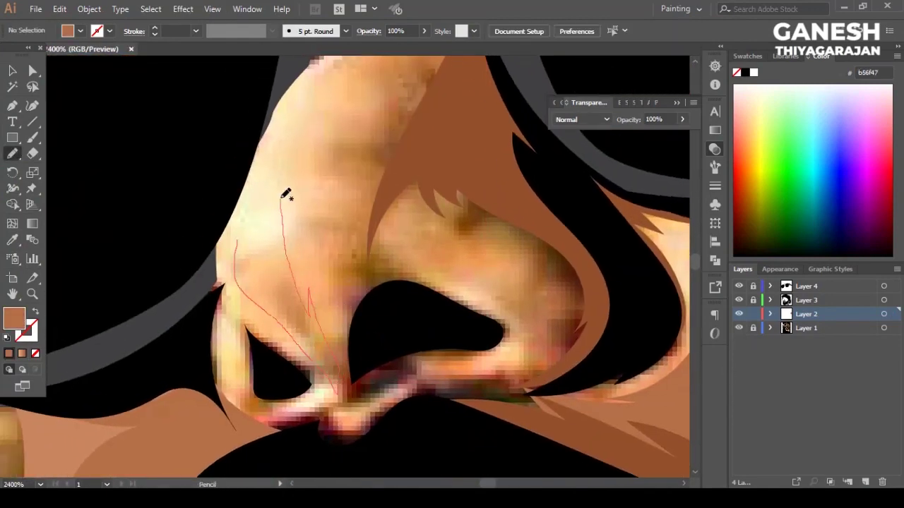
{"action": "left_click_drag", "start_coordinate": [283, 196], "coordinate": [257, 299]}
{"action": "key", "text": "i"}
{"action": "left_click", "coordinate": [650, 389]}
{"action": "key", "text": "v"}
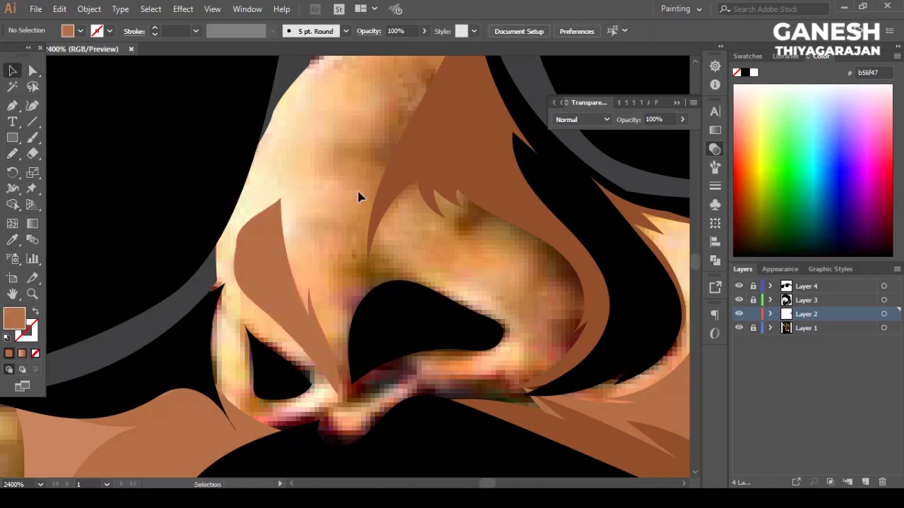
{"action": "key", "text": "ctrl+shift+a"}
{"action": "scroll", "coordinate": [358, 198], "scroll_direction": "up", "scroll_amount": 2}
{"action": "scroll", "coordinate": [358, 198], "scroll_direction": "up", "scroll_amount": 3}
Step: Draw a closed highlight shape running down the nose bridge
{"action": "key", "text": "n"}
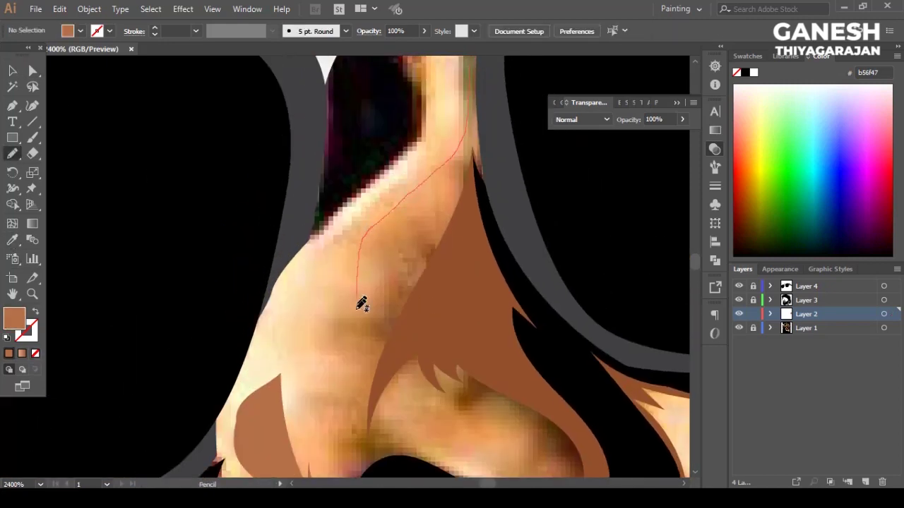
{"action": "mouse_move", "coordinate": [464, 66]}
{"action": "left_mouse_down"}
{"action": "mouse_move", "coordinate": [355, 444]}
{"action": "mouse_move", "coordinate": [337, 403]}
{"action": "left_mouse_up"}
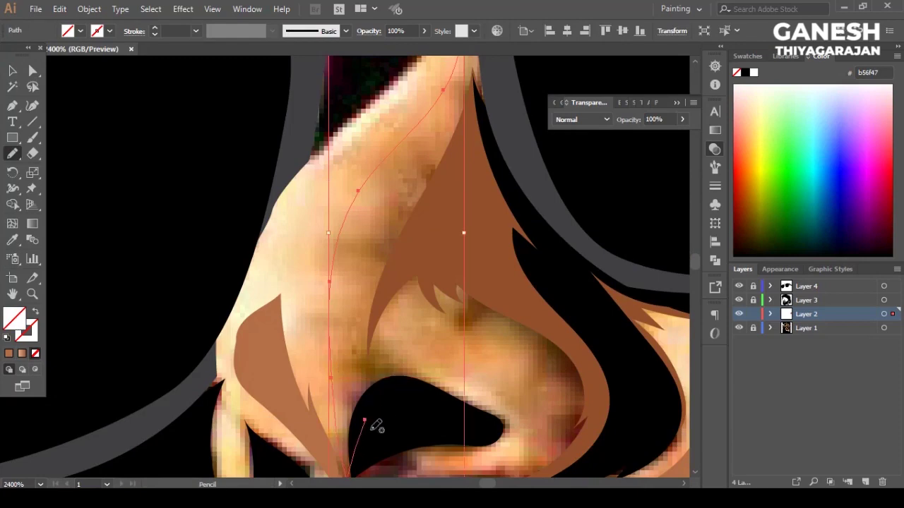
{"action": "left_click_drag", "start_coordinate": [499, 88], "coordinate": [491, 175]}
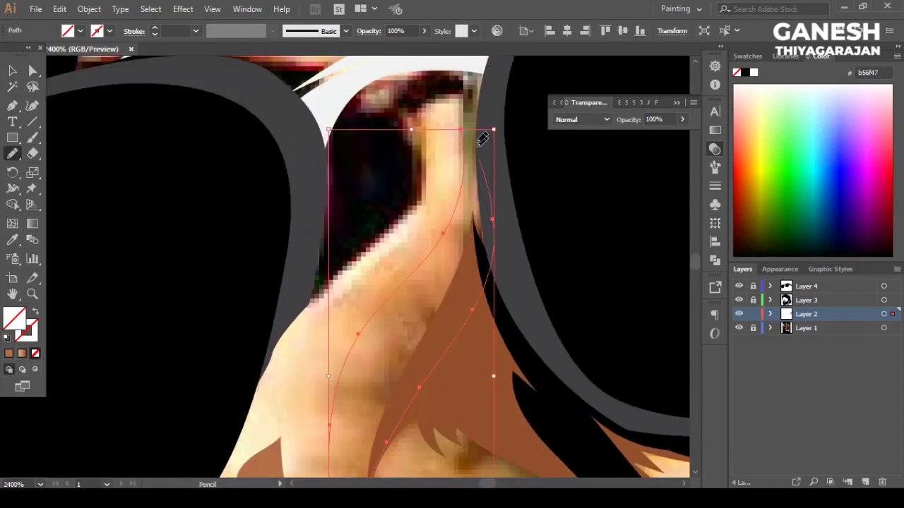
{"action": "scroll", "coordinate": [466, 212], "scroll_direction": "down", "scroll_amount": 5}
{"action": "left_click", "coordinate": [217, 263], "text": "ctrl"}
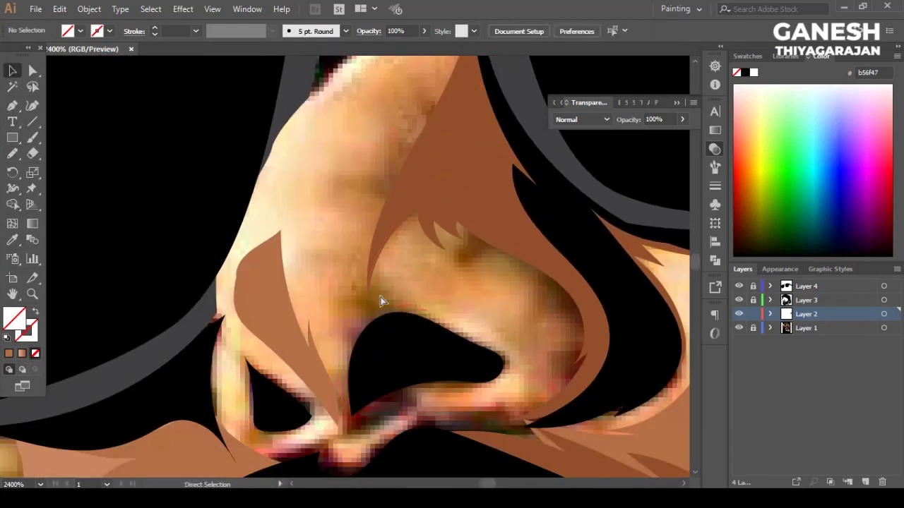
{"action": "left_click", "coordinate": [380, 302]}
Step: Give the bridge shape a linear peach gradient with df9c78 stops angled at 153.2°
{"action": "key", "text": "ctrl+minus"}
{"action": "key", "text": "ctrl+minus"}
{"action": "key", "text": "i"}
{"action": "key", "text": "v"}
{"action": "left_click", "coordinate": [676, 206]}
{"action": "double_click", "coordinate": [675, 206]}
{"action": "left_click", "coordinate": [584, 305]}
{"action": "double_click", "coordinate": [556, 205]}
{"action": "left_click", "coordinate": [573, 303]}
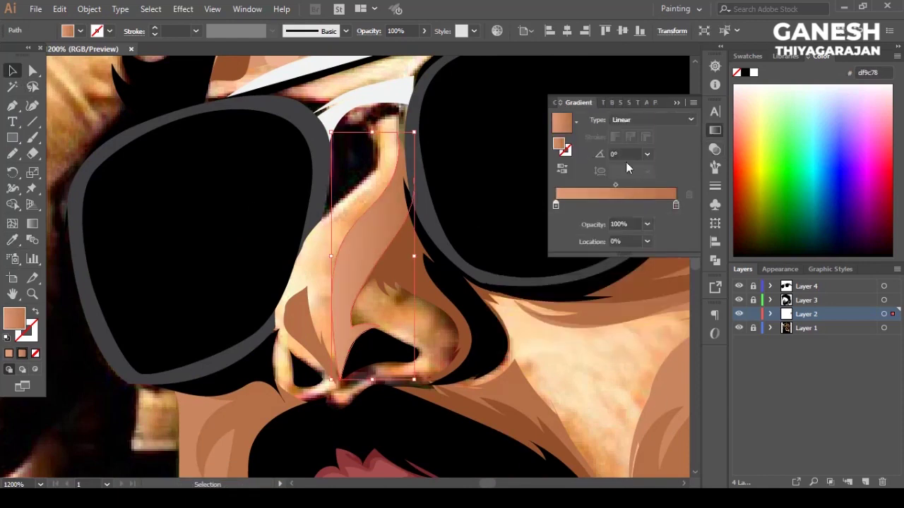
{"action": "key", "text": "g"}
{"action": "left_click_drag", "start_coordinate": [403, 273], "coordinate": [343, 238]}
{"action": "key", "text": "v"}
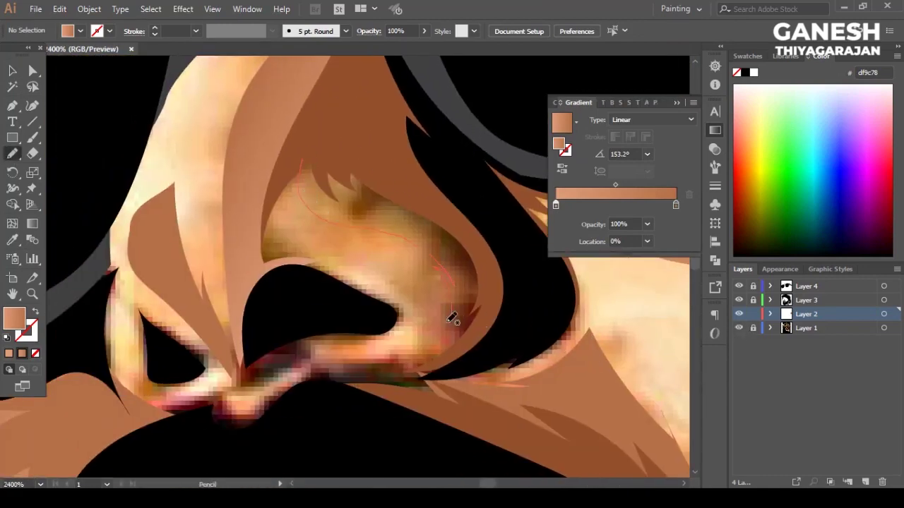
Step: Outline the right nostril wing and fill it with sampled skin brown
{"action": "left_click_drag", "start_coordinate": [360, 164], "coordinate": [317, 158]}
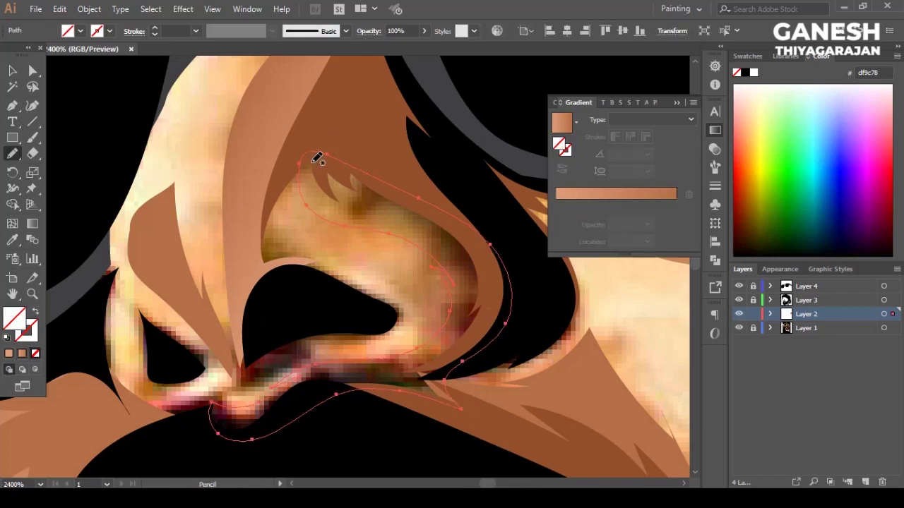
{"action": "left_click", "coordinate": [522, 401]}
{"action": "left_click", "coordinate": [12, 70]}
{"action": "left_click", "coordinate": [347, 257]}
{"action": "scroll", "coordinate": [341, 285], "scroll_direction": "down", "scroll_amount": 2}
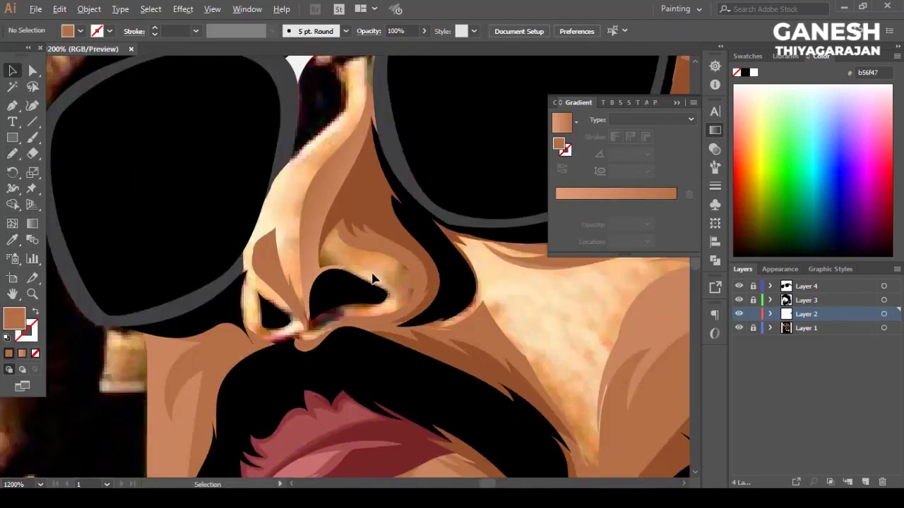
Step: Trace a new shading shape along the nostril edge and fill it with a sampled colour
{"action": "scroll", "coordinate": [341, 285], "scroll_direction": "down", "scroll_amount": 3}
{"action": "scroll", "coordinate": [341, 284], "scroll_direction": "up", "scroll_amount": 5}
{"action": "scroll", "coordinate": [341, 296], "scroll_direction": "down", "scroll_amount": 1}
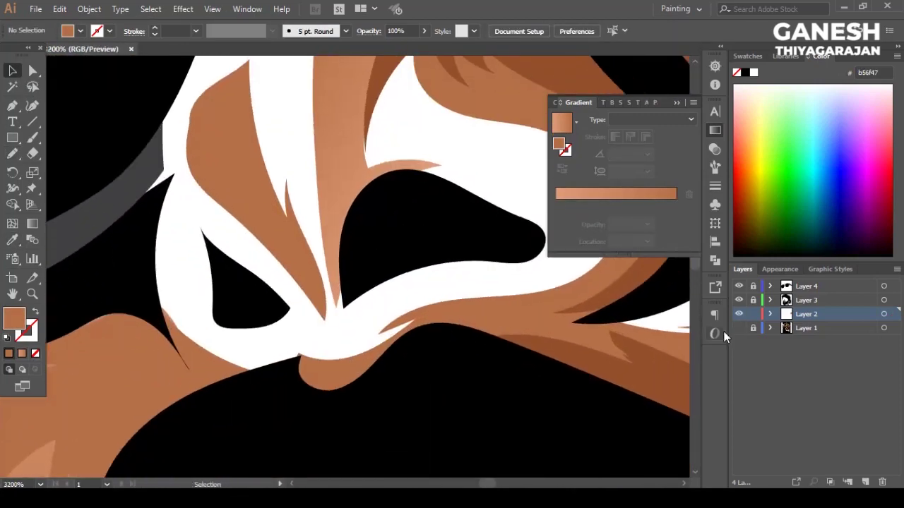
{"action": "left_click", "coordinate": [12, 157]}
{"action": "scroll", "coordinate": [291, 154], "scroll_direction": "down", "scroll_amount": 1}
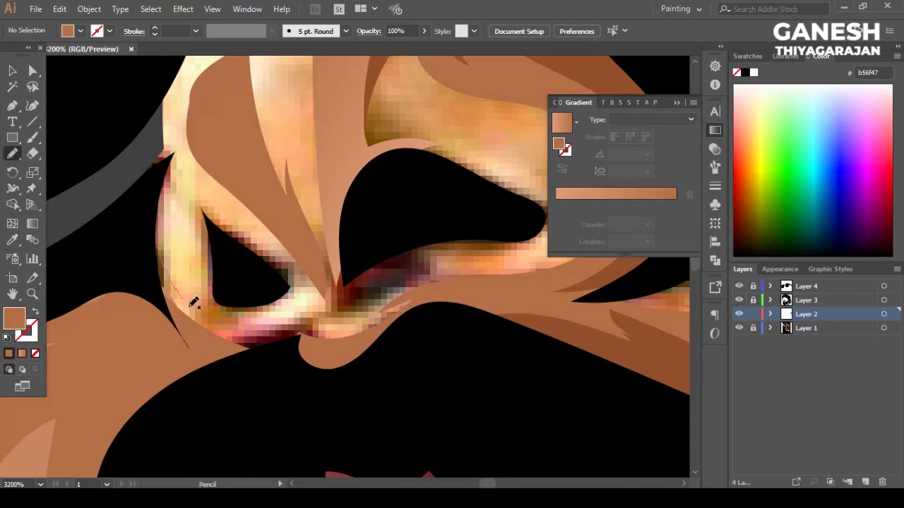
{"action": "key", "text": "v"}
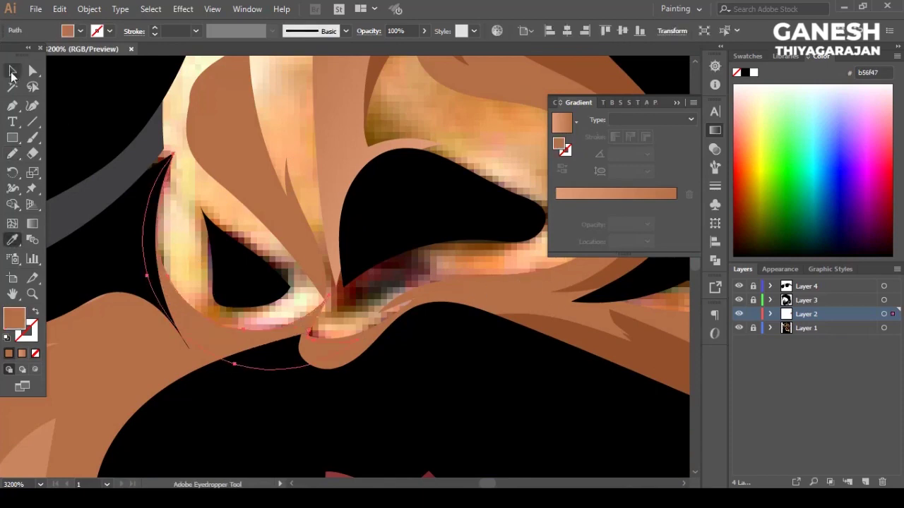
{"action": "scroll", "coordinate": [350, 264], "scroll_direction": "down", "scroll_amount": 3}
{"action": "scroll", "coordinate": [350, 264], "scroll_direction": "up", "scroll_amount": 3}
{"action": "left_click_drag", "start_coordinate": [264, 305], "coordinate": [267, 262]}
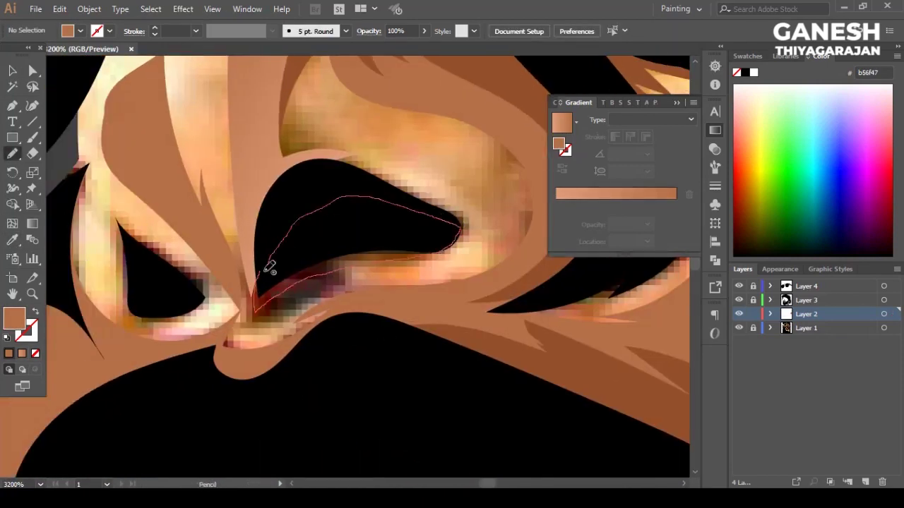
{"action": "left_click", "coordinate": [12, 69]}
{"action": "left_click", "coordinate": [454, 179]}
Step: Hide the reference photo to check the portrait and select the gradient nose shape
{"action": "scroll", "coordinate": [454, 179], "scroll_direction": "down", "scroll_amount": 3}
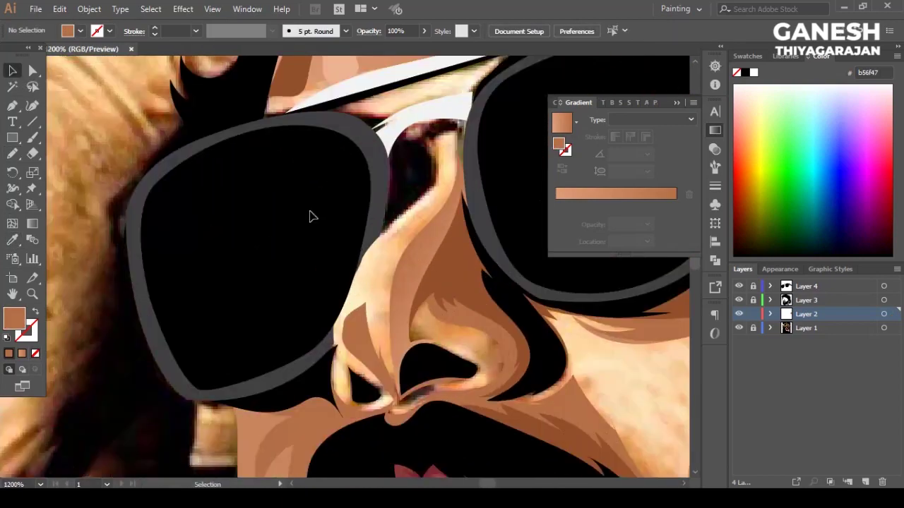
{"action": "scroll", "coordinate": [309, 217], "scroll_direction": "down", "scroll_amount": 3}
{"action": "scroll", "coordinate": [448, 262], "scroll_direction": "down", "scroll_amount": 2}
{"action": "left_click", "coordinate": [739, 328]}
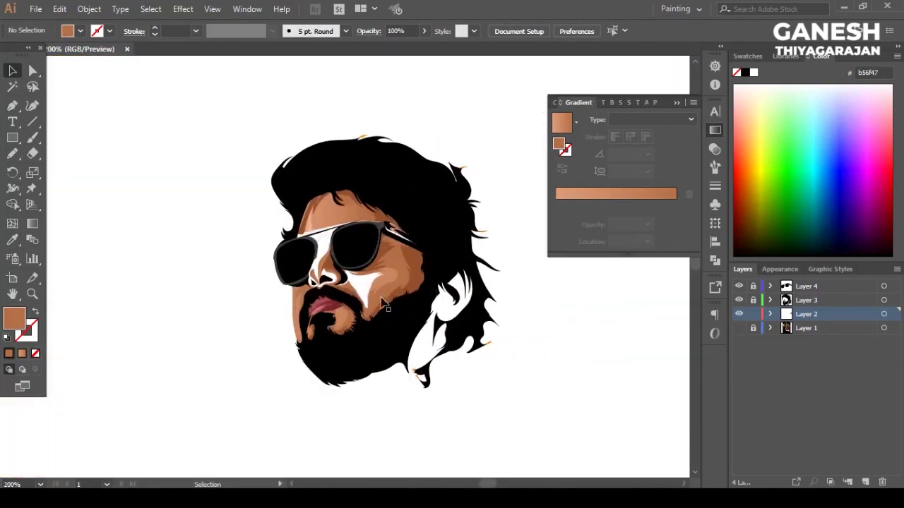
{"action": "scroll", "coordinate": [387, 316], "scroll_direction": "up", "scroll_amount": 5}
{"action": "left_click", "coordinate": [351, 255]}
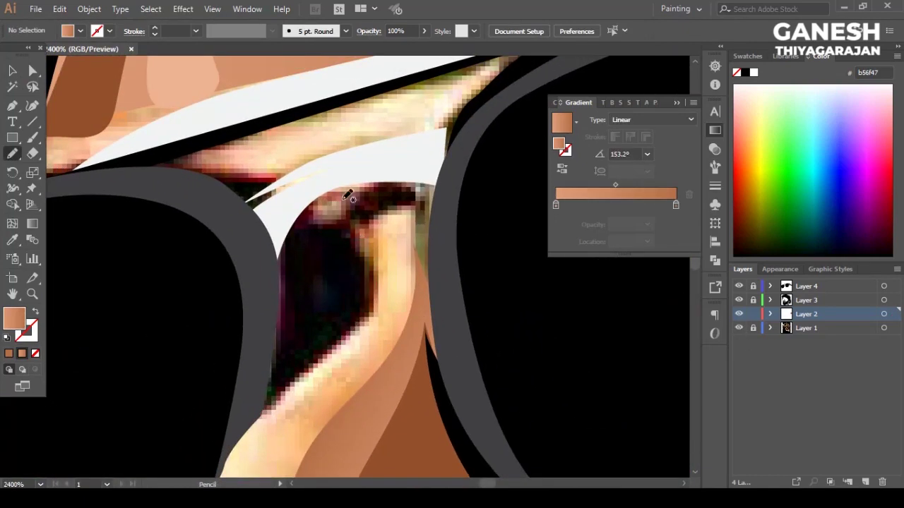
Step: Trace a black shadow beside the nose bridge between the sunglass lenses
{"action": "mouse_move", "coordinate": [342, 208]}
{"action": "left_mouse_down"}
{"action": "mouse_move", "coordinate": [440, 202]}
{"action": "mouse_move", "coordinate": [300, 223]}
{"action": "left_mouse_up"}
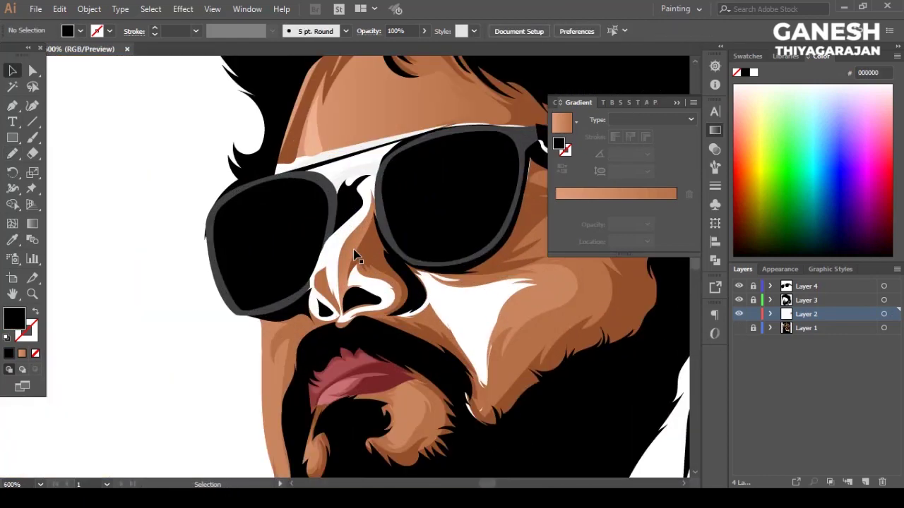
{"action": "scroll", "coordinate": [332, 290], "scroll_direction": "down", "scroll_amount": 2}
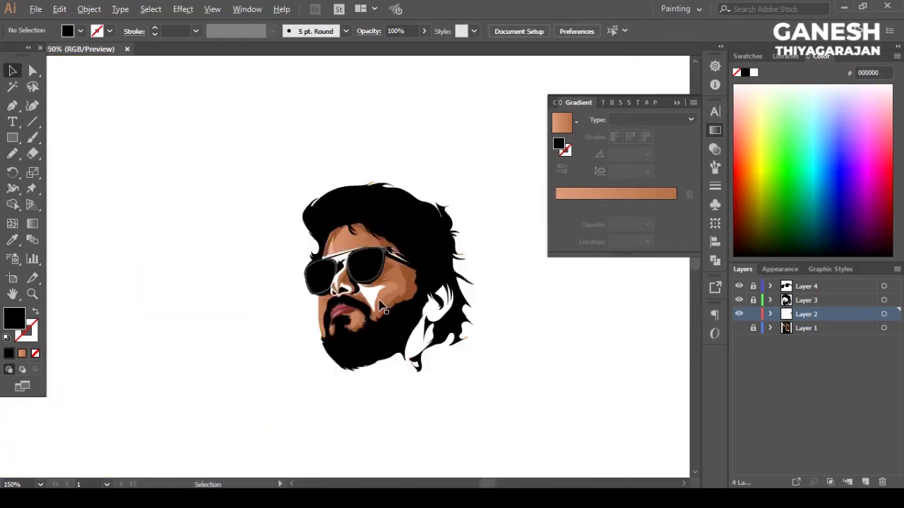
{"action": "scroll", "coordinate": [321, 318], "scroll_direction": "up", "scroll_amount": 3}
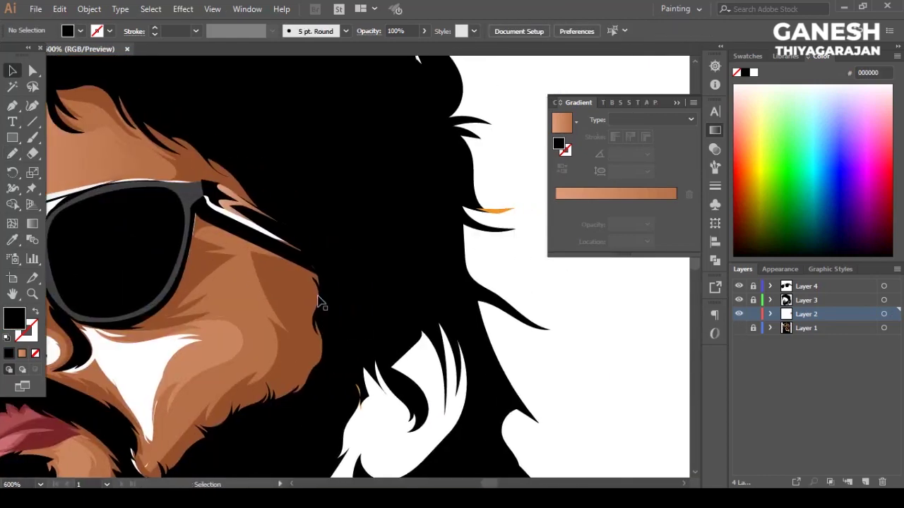
{"action": "scroll", "coordinate": [322, 313], "scroll_direction": "up", "scroll_amount": 2}
{"action": "scroll", "coordinate": [233, 250], "scroll_direction": "up", "scroll_amount": 1}
Step: Make Layer 4 the active layer and expand its contents
{"action": "key", "text": "n"}
{"action": "left_click", "coordinate": [809, 286]}
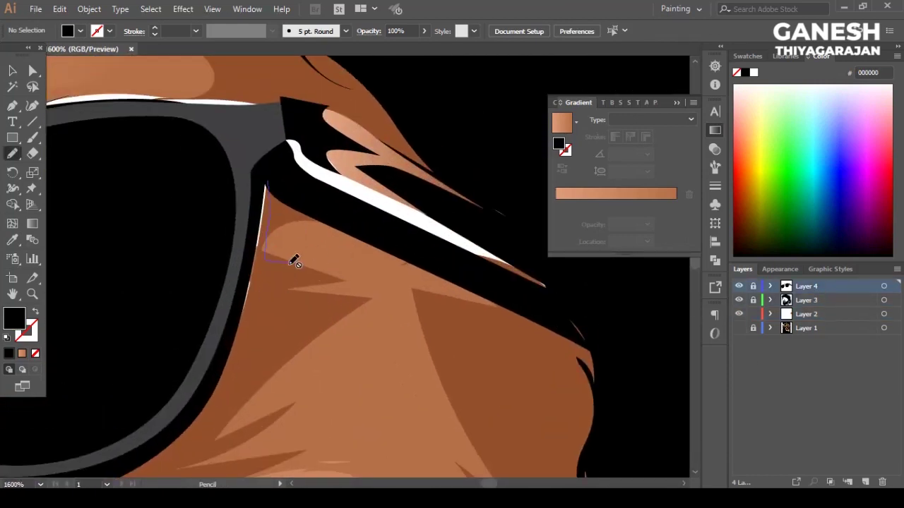
{"action": "left_click", "coordinate": [771, 286]}
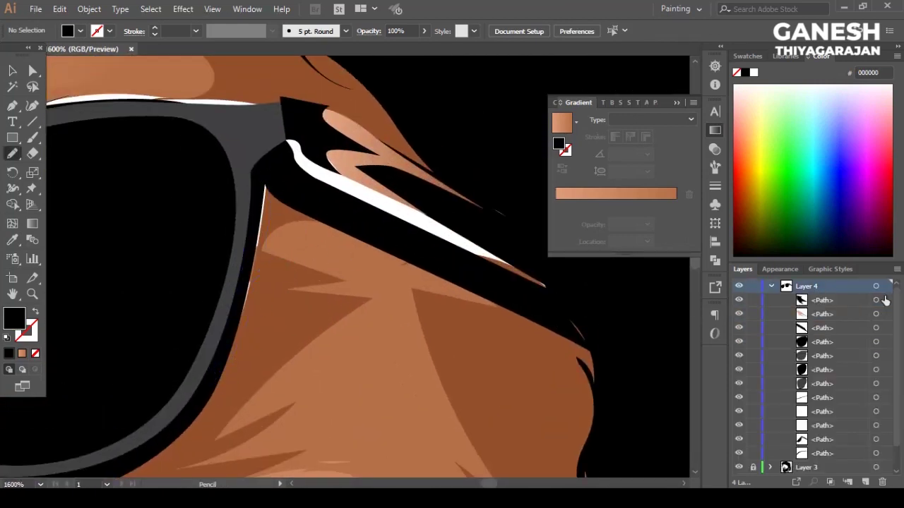
Step: Draw a thin black shadow along the lens edge
{"action": "left_click_drag", "start_coordinate": [247, 321], "coordinate": [223, 374]}
{"action": "key", "text": "v"}
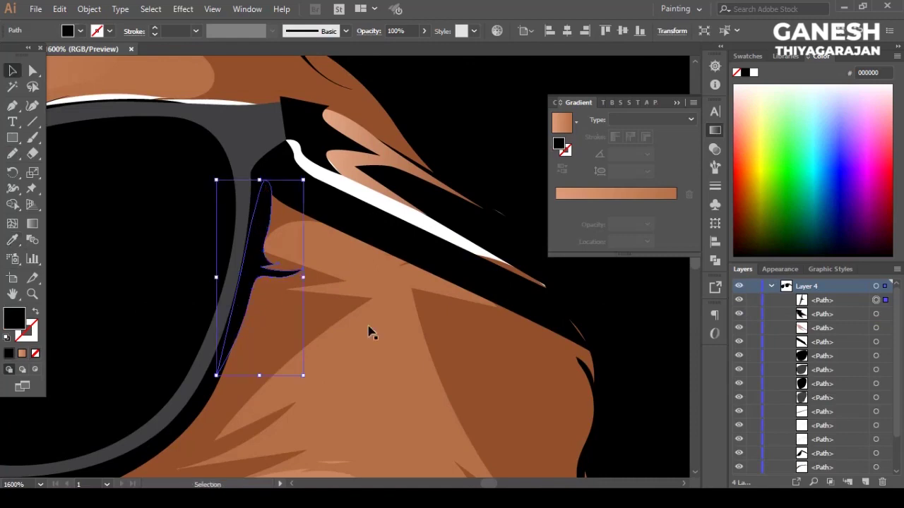
{"action": "scroll", "coordinate": [369, 328], "scroll_direction": "down", "scroll_amount": 5}
{"action": "scroll", "coordinate": [273, 278], "scroll_direction": "up", "scroll_amount": 2}
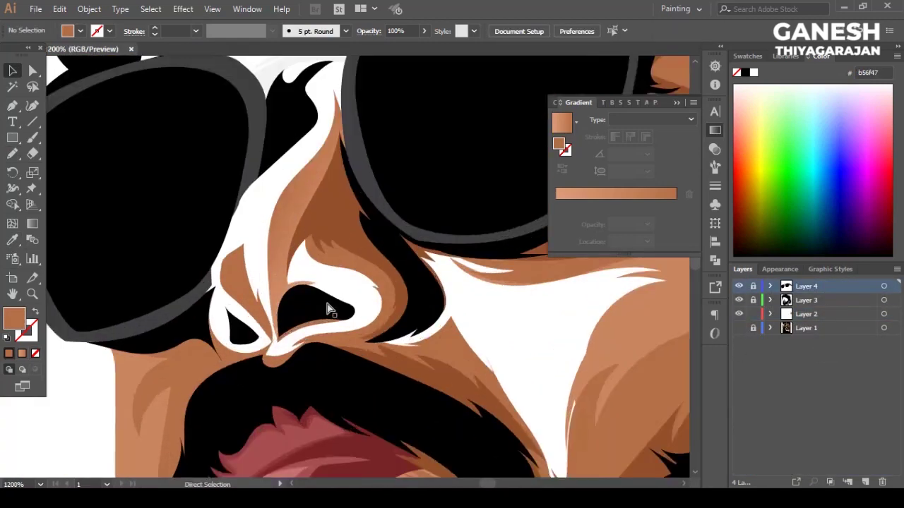
{"action": "scroll", "coordinate": [324, 304], "scroll_direction": "up", "scroll_amount": 3}
{"action": "left_click", "coordinate": [395, 303]}
{"action": "key", "text": "ctrl+shift+a"}
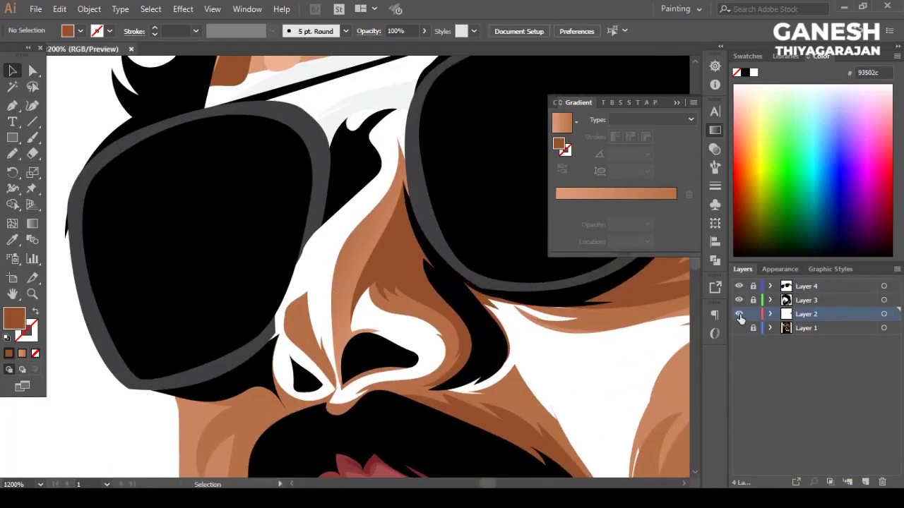
Step: Move the black nose-side shadow from Layer 3 to Layer 4
{"action": "double_click", "coordinate": [738, 301]}
{"action": "left_click", "coordinate": [486, 346]}
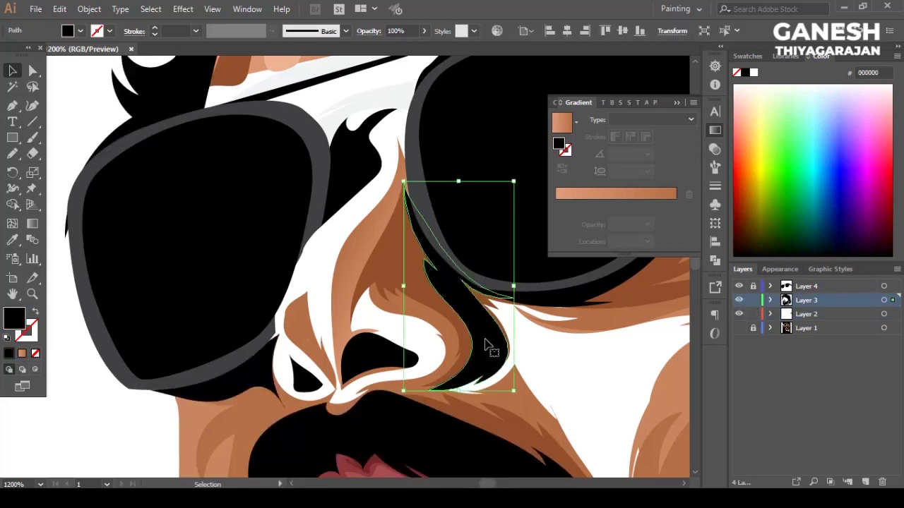
{"action": "left_click", "coordinate": [769, 300]}
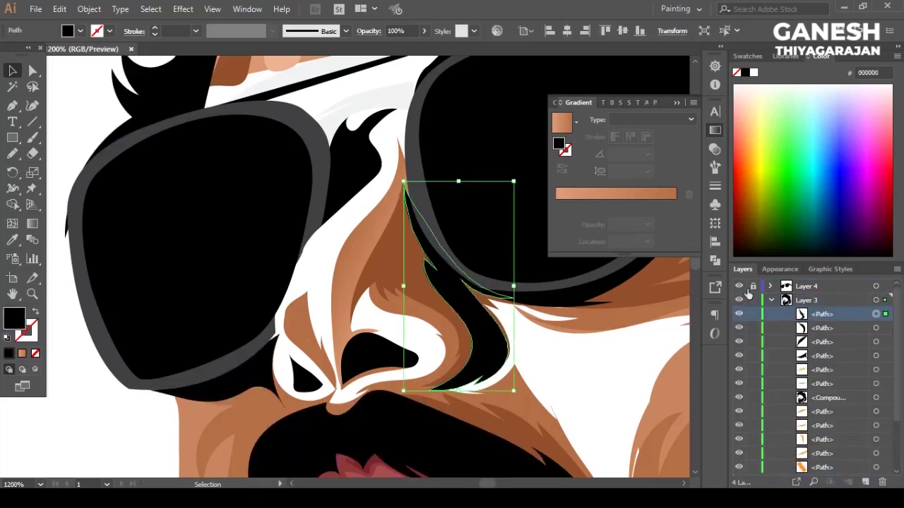
{"action": "left_click_drag", "start_coordinate": [892, 314], "coordinate": [892, 286]}
{"action": "left_click", "coordinate": [768, 302]}
Step: Select the brown nose shapes on Layer 2 and inspect their anchor points
{"action": "left_click", "coordinate": [384, 313]}
{"action": "left_click", "coordinate": [382, 368], "text": "shift"}
{"action": "left_click", "coordinate": [351, 252], "text": "shift"}
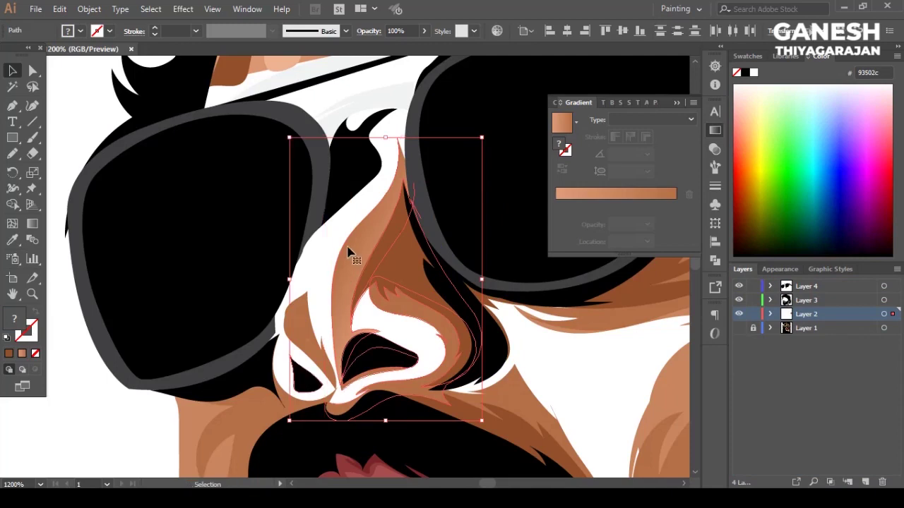
{"action": "key", "text": "a"}
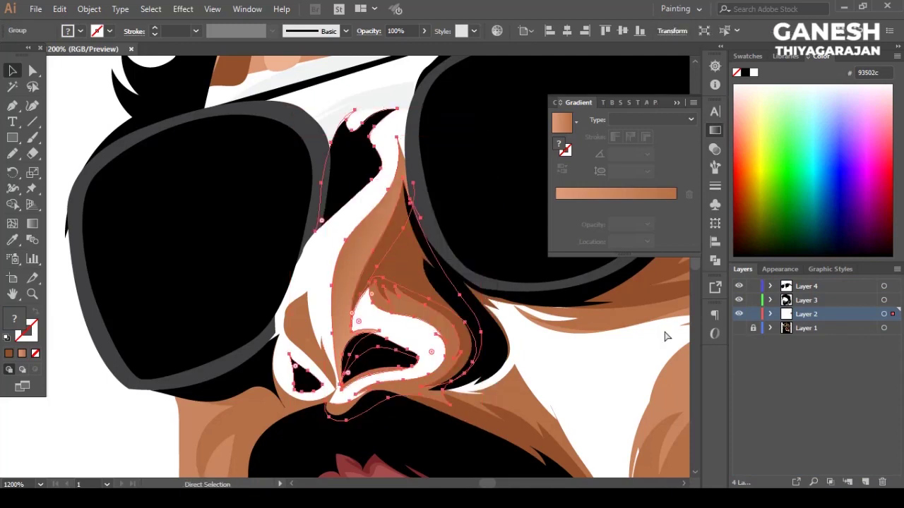
{"action": "key", "text": "v"}
Step: Make Layer 4 active and hide the left lens so the photo shows through
{"action": "left_click", "coordinate": [770, 315]}
{"action": "left_click", "coordinate": [820, 286]}
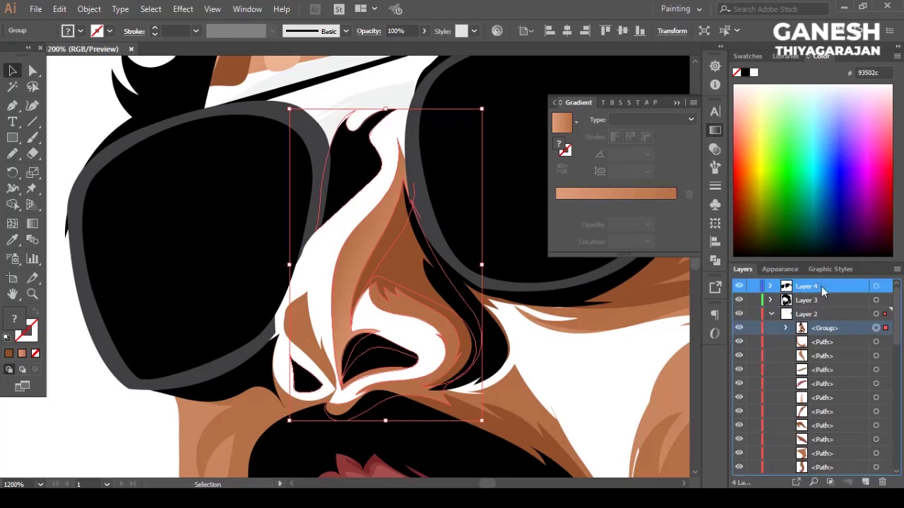
{"action": "left_click", "coordinate": [771, 314]}
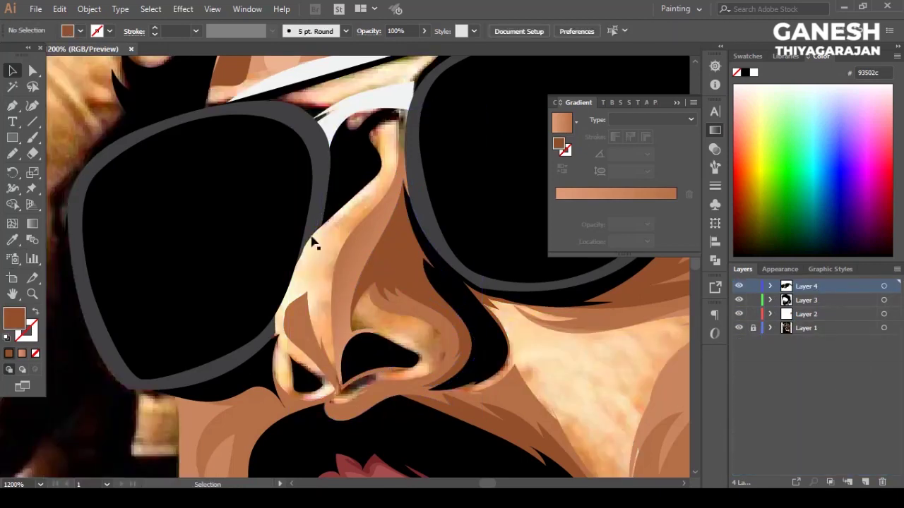
{"action": "left_click", "coordinate": [771, 286]}
{"action": "left_click", "coordinate": [739, 384]}
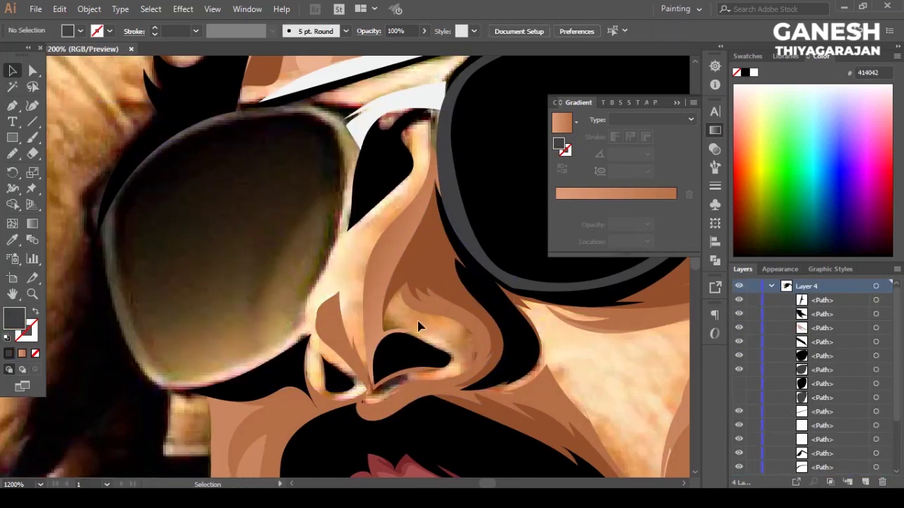
Step: Trace a closed nose shape, give it a tan gradient with a lighter stop, and send it backward
{"action": "left_click_drag", "start_coordinate": [401, 131], "coordinate": [346, 243]}
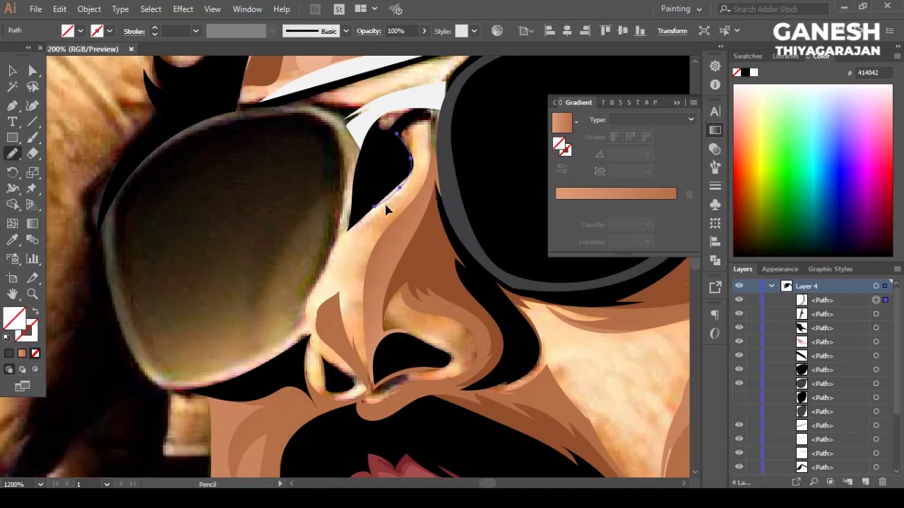
{"action": "left_click_drag", "start_coordinate": [309, 332], "coordinate": [309, 336]}
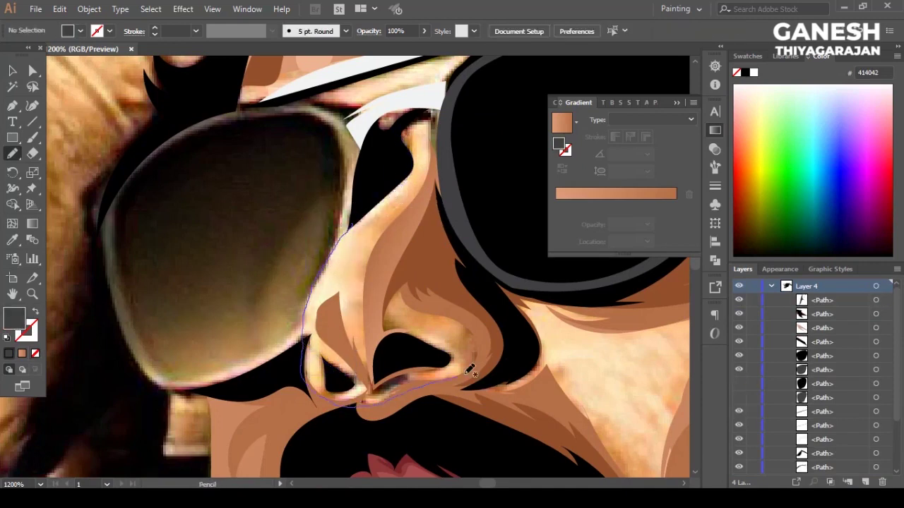
{"action": "left_click_drag", "start_coordinate": [366, 215], "coordinate": [366, 214]}
{"action": "key", "text": "v"}
{"action": "left_click", "coordinate": [561, 123]}
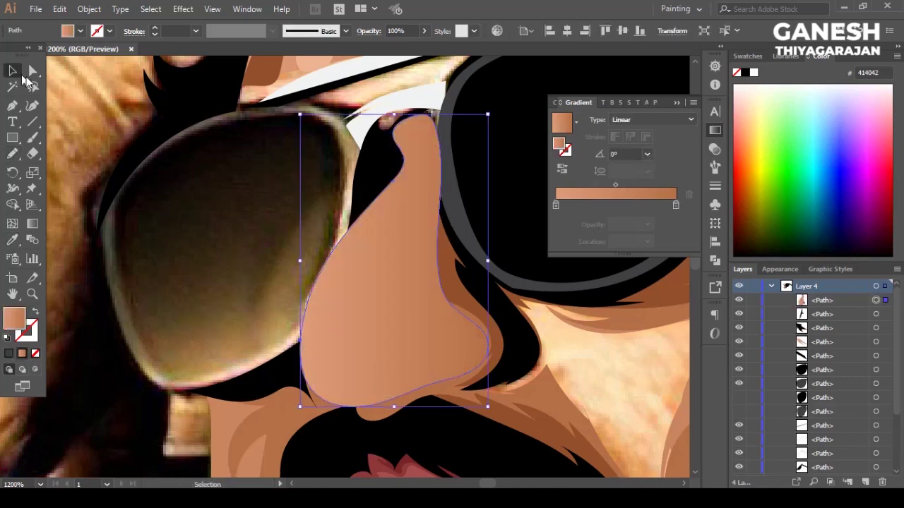
{"action": "double_click", "coordinate": [556, 205]}
{"action": "left_click", "coordinate": [550, 297]}
{"action": "key", "text": "Escape"}
{"action": "key", "text": "ctrl+bracketleft"}
{"action": "key", "text": "ctrl+bracketleft"}
{"action": "key", "text": "ctrl+bracketleft"}
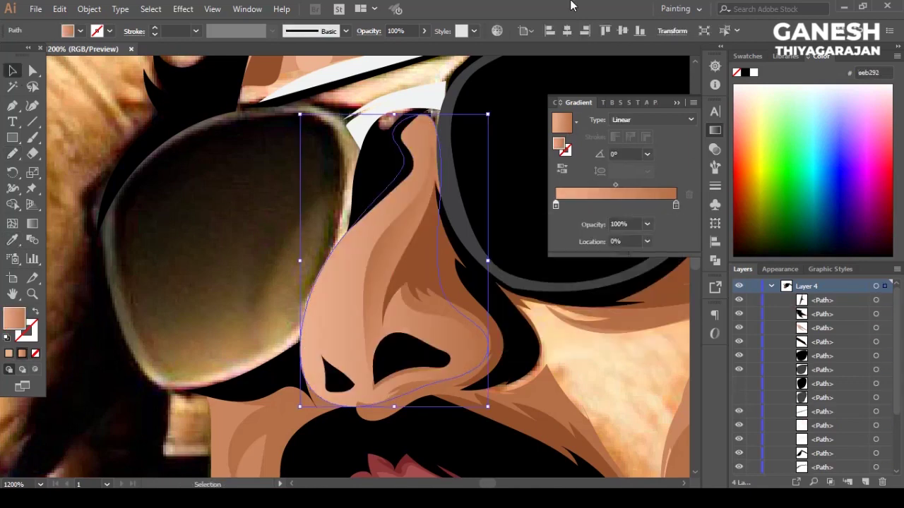
Step: Show the left lens again, darken the other nose gradient stop, and push the nose behind the nostrils
{"action": "left_click", "coordinate": [738, 397]}
{"action": "scroll", "coordinate": [774, 450], "scroll_direction": "down", "scroll_amount": 1}
{"action": "scroll", "coordinate": [476, 332], "scroll_direction": "up", "scroll_amount": 1}
{"action": "double_click", "coordinate": [556, 205]}
{"action": "left_click", "coordinate": [559, 315]}
{"action": "key", "text": "Escape"}
{"action": "scroll", "coordinate": [329, 319], "scroll_direction": "down", "scroll_amount": 3}
{"action": "left_click", "coordinate": [329, 319]}
{"action": "key", "text": "ctrl+bracketleft"}
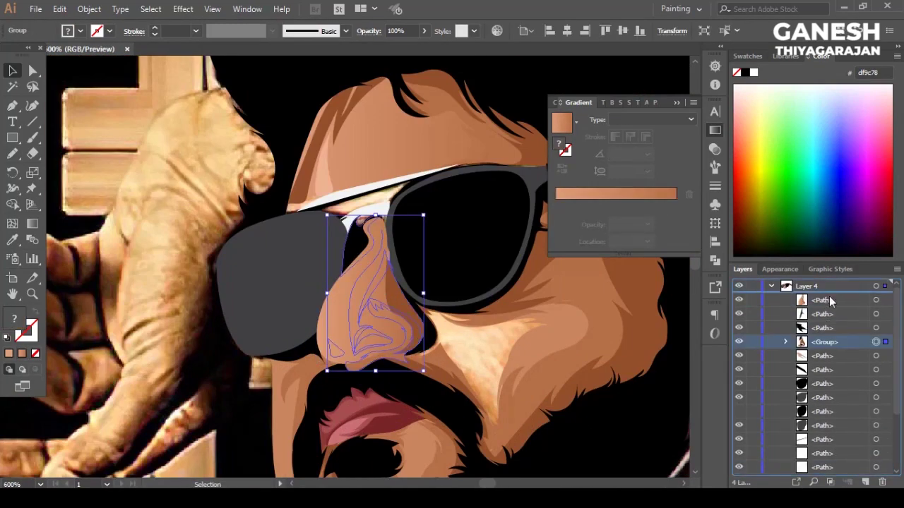
{"action": "key", "text": "ctrl+bracketleft"}
{"action": "key", "text": "ctrl+shift+a"}
Step: Select the small shadow beside the nose bridge and restore the left lens to solid black
{"action": "scroll", "coordinate": [395, 212], "scroll_direction": "up", "scroll_amount": 1}
{"action": "key", "text": "a"}
{"action": "left_click", "coordinate": [391, 222]}
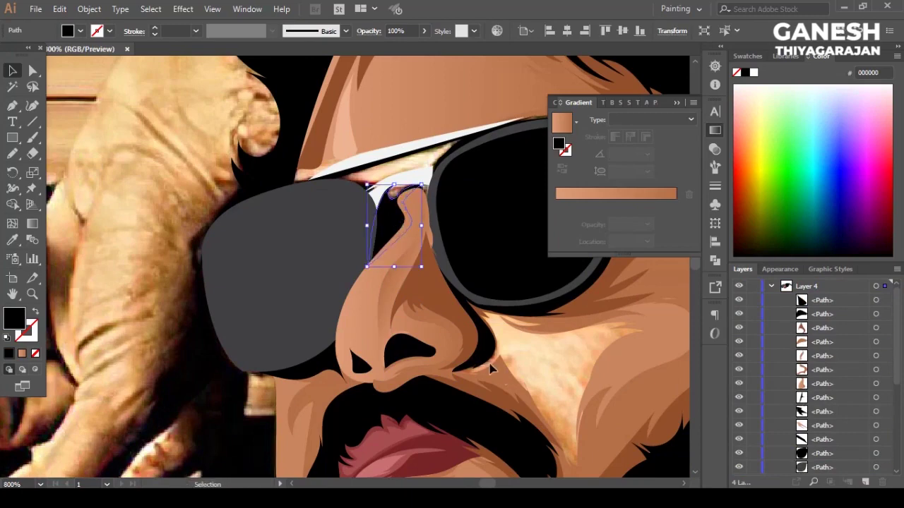
{"action": "key", "text": "ctrl+shift+a"}
{"action": "scroll", "coordinate": [381, 357], "scroll_direction": "down", "scroll_amount": 3}
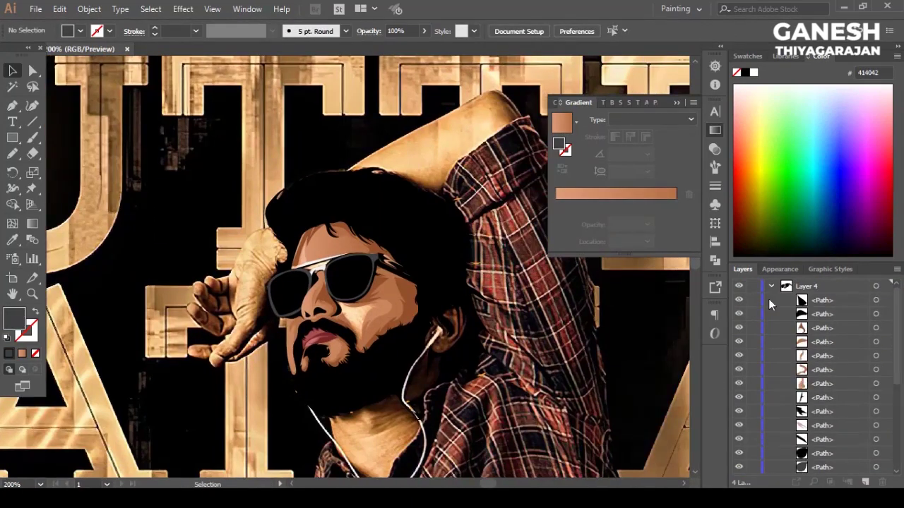
Step: Hide the background photo layer and zoom to view the whole portrait, then select the nose shape
{"action": "left_click", "coordinate": [739, 327], "text": "alt"}
{"action": "left_click", "coordinate": [739, 327], "text": "alt"}
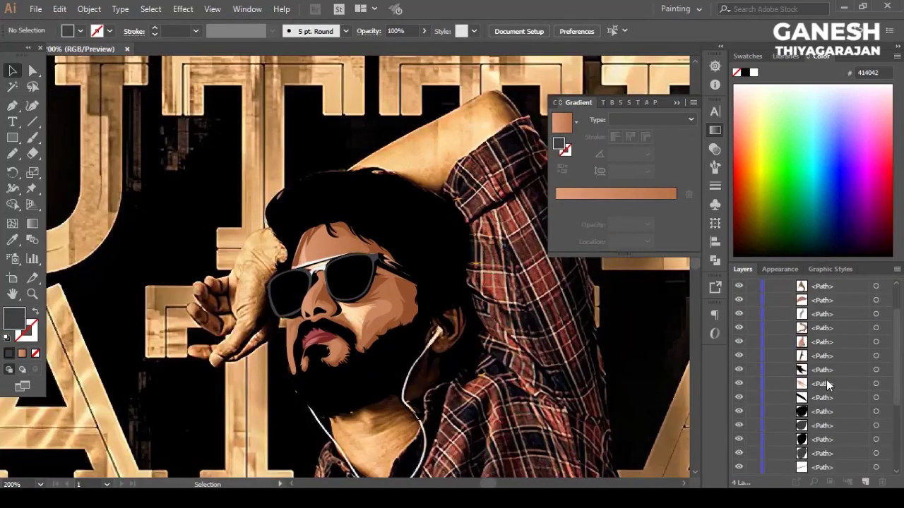
{"action": "key", "text": "ctrl+minus"}
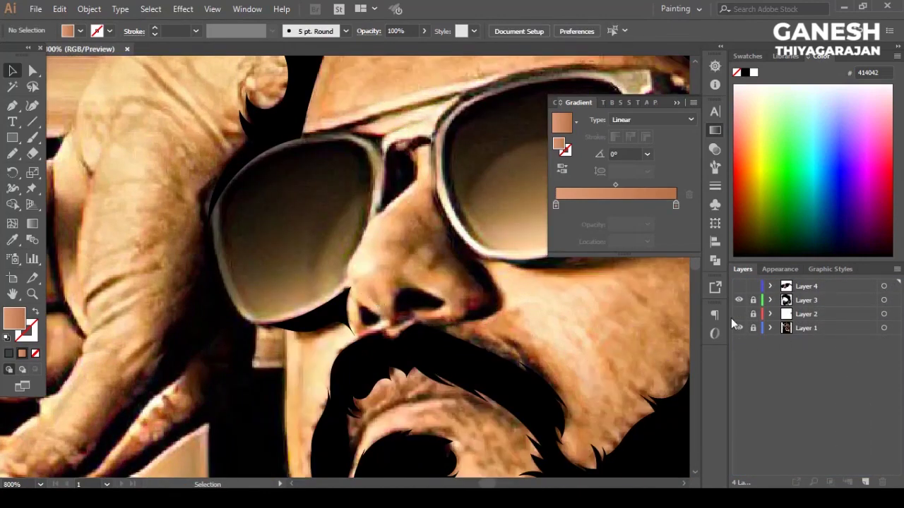
{"action": "left_click", "coordinate": [777, 314], "text": "alt"}
{"action": "key", "text": "ctrl+plus"}
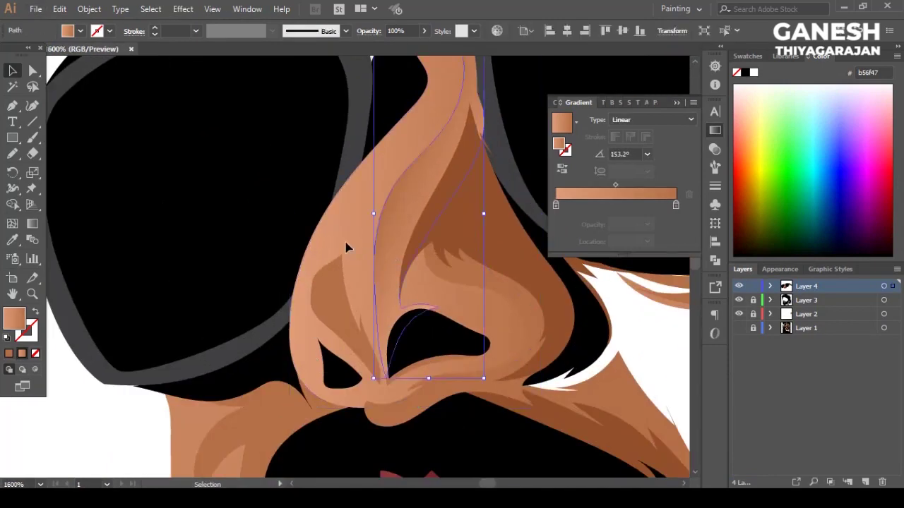
{"action": "left_click", "coordinate": [340, 326]}
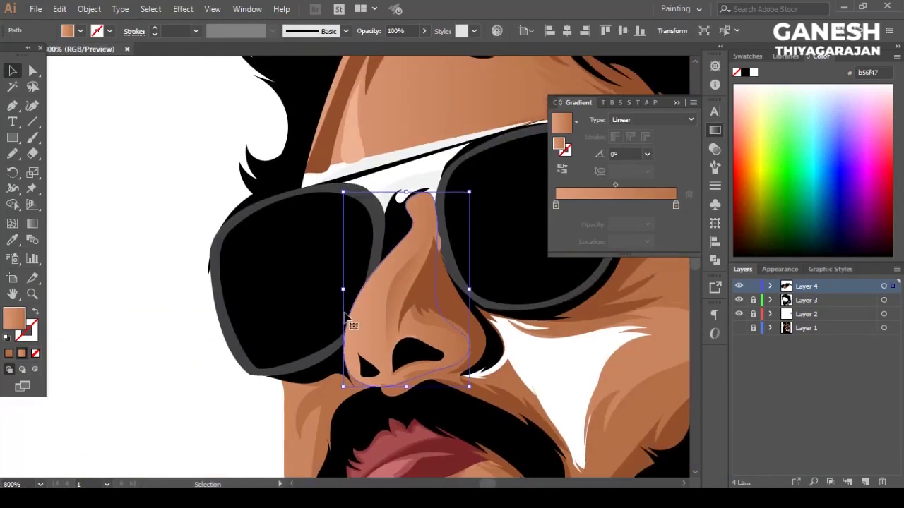
Step: Delete the old nose shape and draw a new closed outline around the nose
{"action": "key", "text": "Delete"}
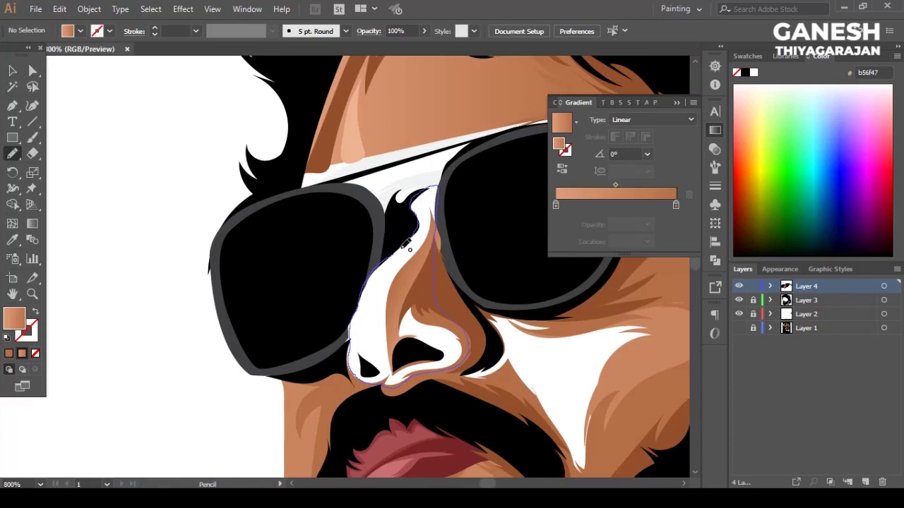
{"action": "left_click_drag", "start_coordinate": [409, 248], "coordinate": [427, 193]}
{"action": "key", "text": "v"}
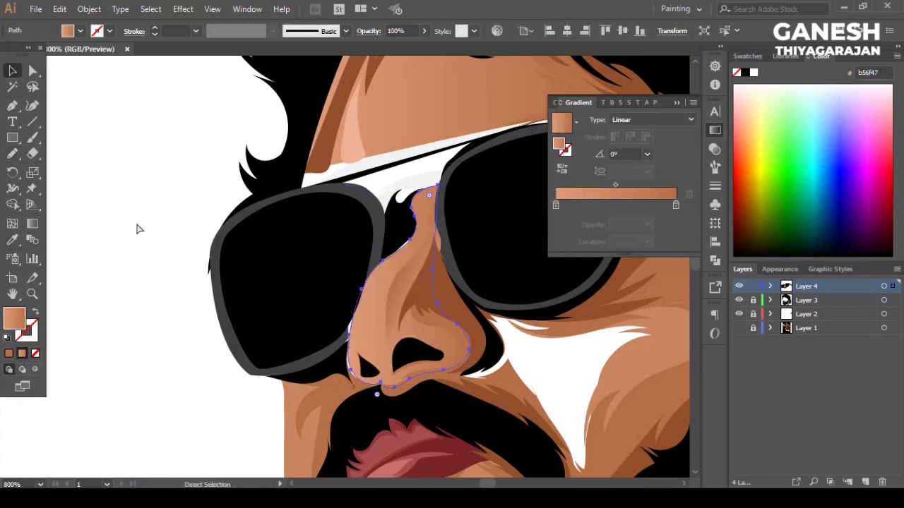
{"action": "left_click", "coordinate": [140, 228]}
{"action": "scroll", "coordinate": [339, 334], "scroll_direction": "down", "scroll_amount": 2, "text": "alt"}
{"action": "scroll", "coordinate": [282, 339], "scroll_direction": "up", "scroll_amount": 2, "text": "alt"}
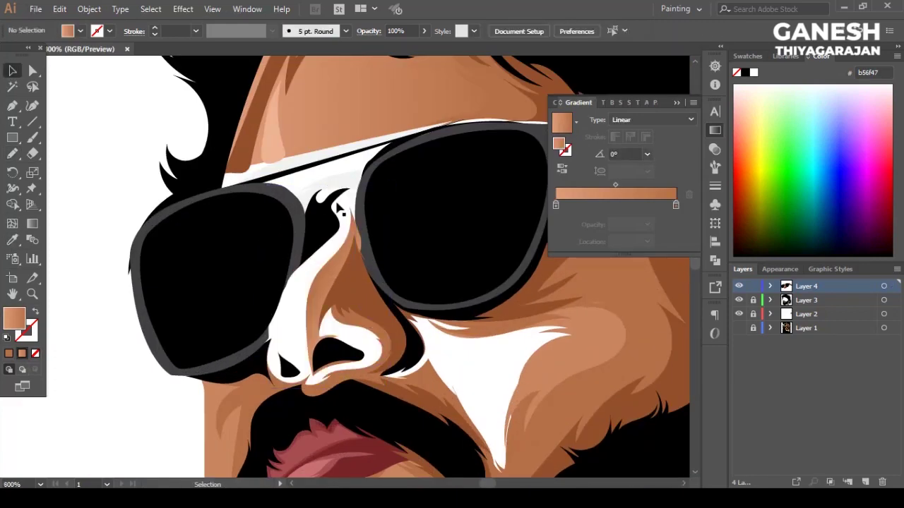
{"action": "scroll", "coordinate": [283, 358], "scroll_direction": "up", "scroll_amount": 2, "text": "alt"}
Step: Pencil a stroke along the nose's left edge and a peach shape on the nose side, checking against the photo
{"action": "key", "text": "n"}
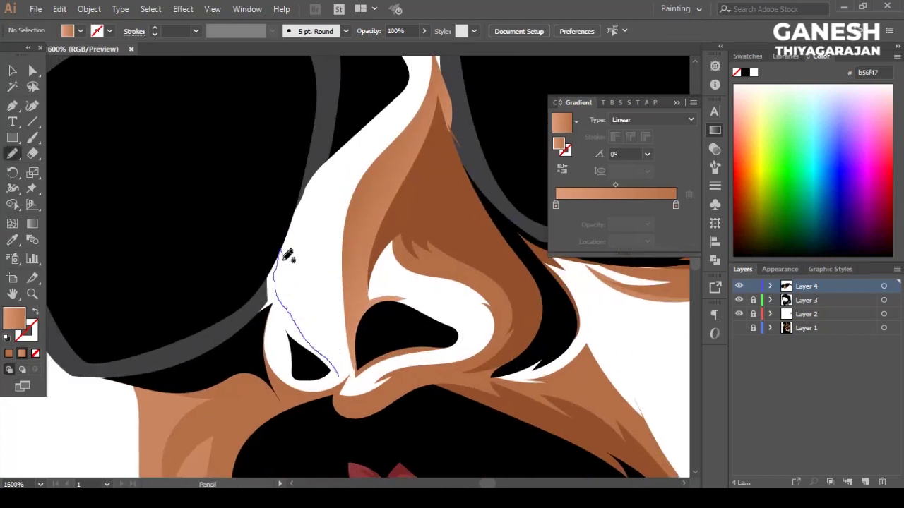
{"action": "left_click_drag", "start_coordinate": [331, 292], "coordinate": [345, 375]}
{"action": "left_click", "coordinate": [738, 286]}
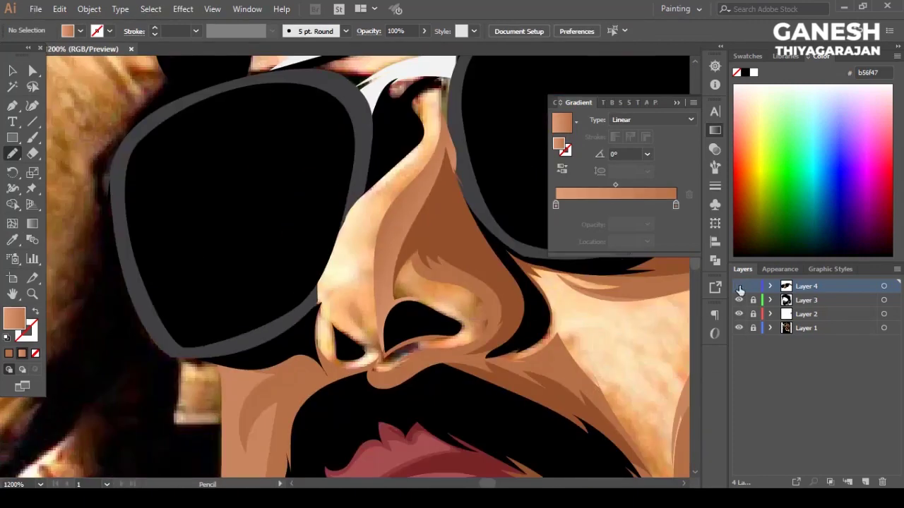
{"action": "left_click", "coordinate": [738, 286]}
{"action": "left_click", "coordinate": [770, 286]}
{"action": "left_click_drag", "start_coordinate": [739, 440], "coordinate": [739, 466]}
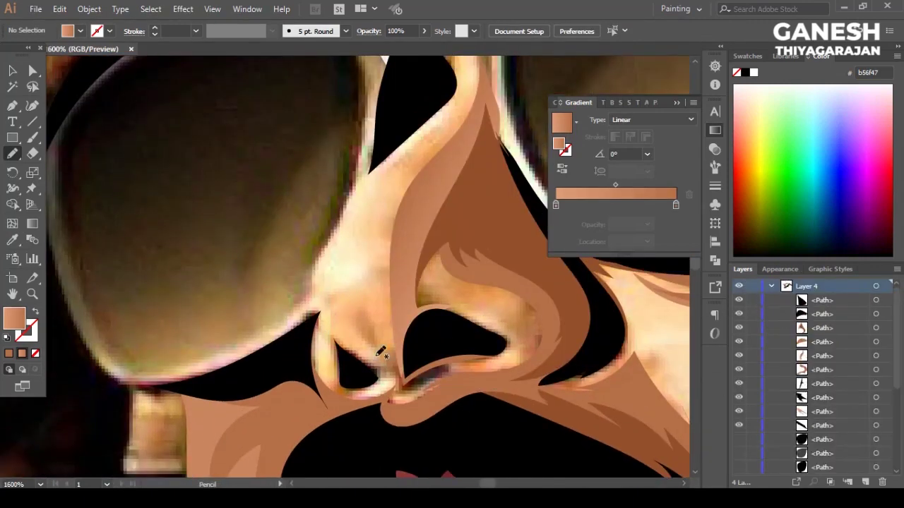
{"action": "left_click_drag", "start_coordinate": [387, 350], "coordinate": [384, 356]}
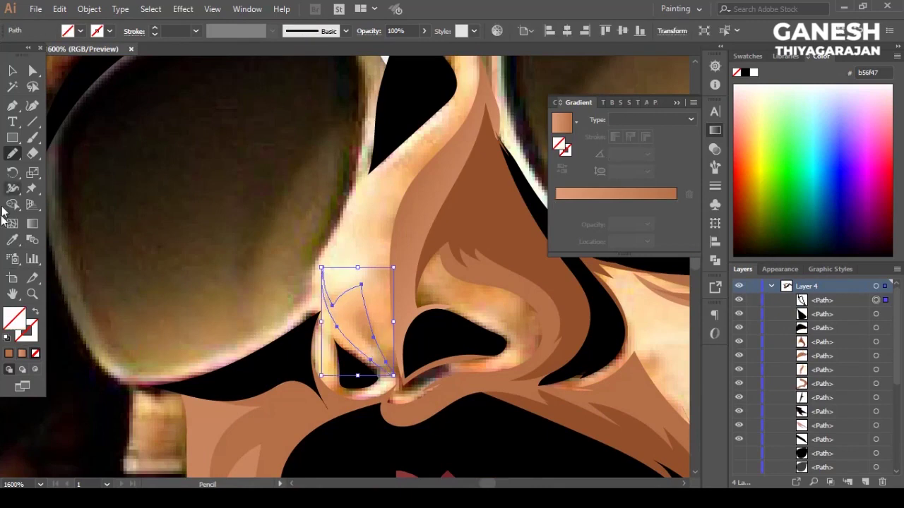
{"action": "key", "text": "v"}
{"action": "key", "text": "ctrl+shift+a"}
{"action": "left_click_drag", "start_coordinate": [331, 384], "coordinate": [348, 384]}
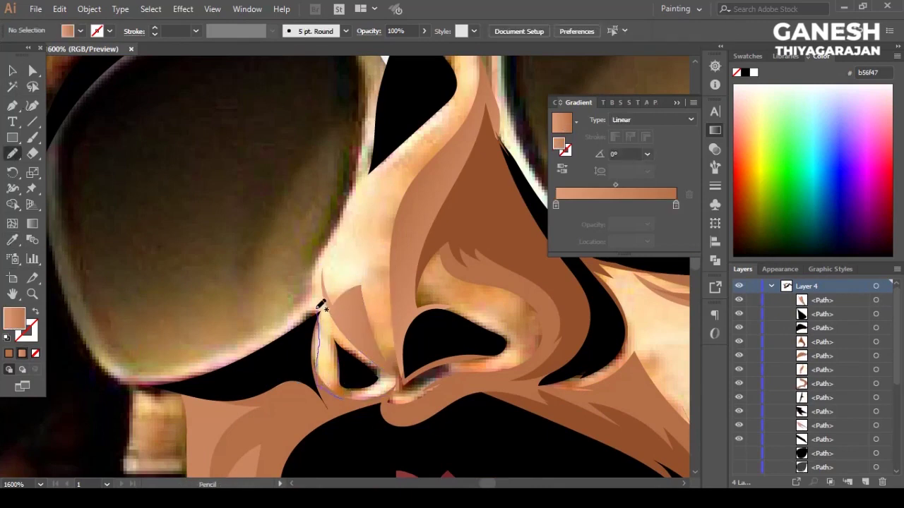
Step: Trace the full nose outline, fill it with the peach gradient, and send it behind the nose details
{"action": "left_click_drag", "start_coordinate": [380, 166], "coordinate": [455, 106]}
{"action": "scroll", "coordinate": [442, 153], "scroll_direction": "up", "scroll_amount": 2}
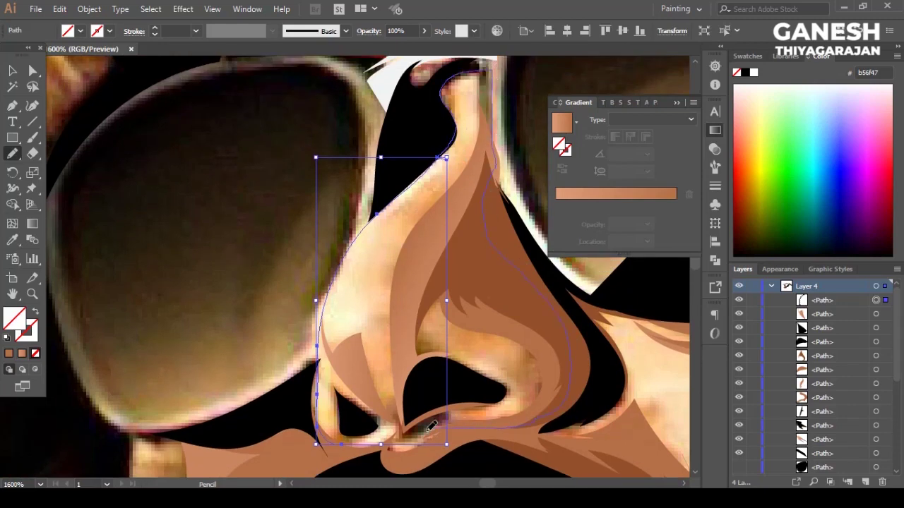
{"action": "key", "text": "v"}
{"action": "key", "text": "period"}
{"action": "key", "text": "ctrl+shift+bracketleft"}
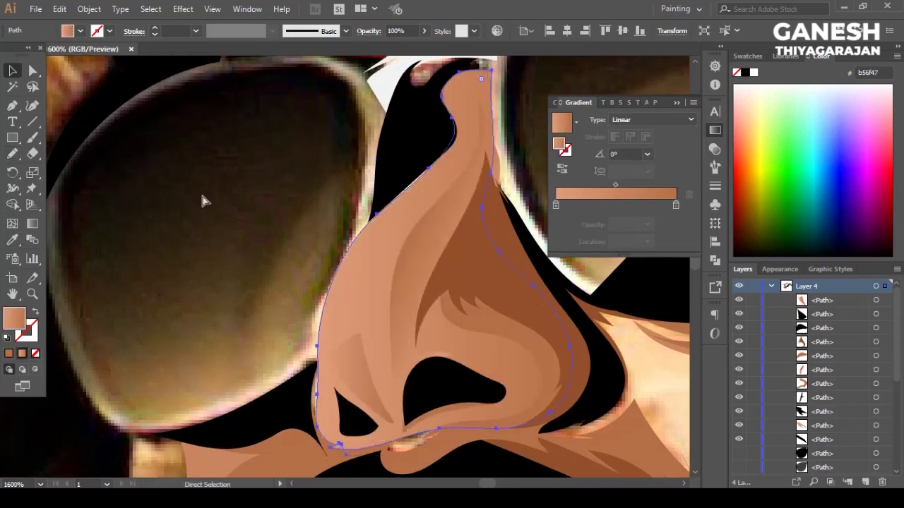
Step: Inspect the nostril area up close, then fit the face in view and hide the background photo
{"action": "key", "text": "ctrl+minus"}
{"action": "key", "text": "ctrl+minus"}
{"action": "key", "text": "ctrl+minus"}
{"action": "key", "text": "ctrl+shift+a"}
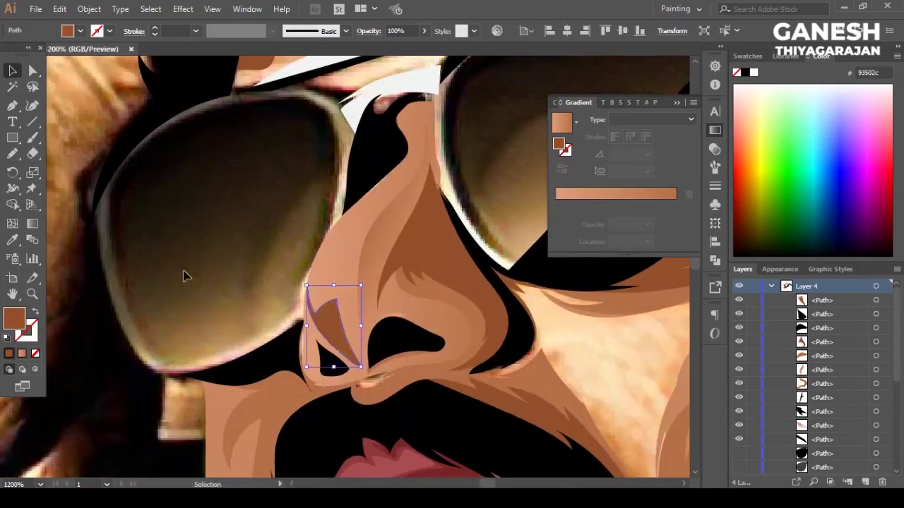
{"action": "left_click_drag", "start_coordinate": [304, 284], "coordinate": [363, 332]}
{"action": "key", "text": "ctrl+minus"}
{"action": "key", "text": "ctrl+0"}
{"action": "scroll", "coordinate": [812, 381], "scroll_direction": "down", "scroll_amount": 5}
{"action": "left_click", "coordinate": [739, 469]}
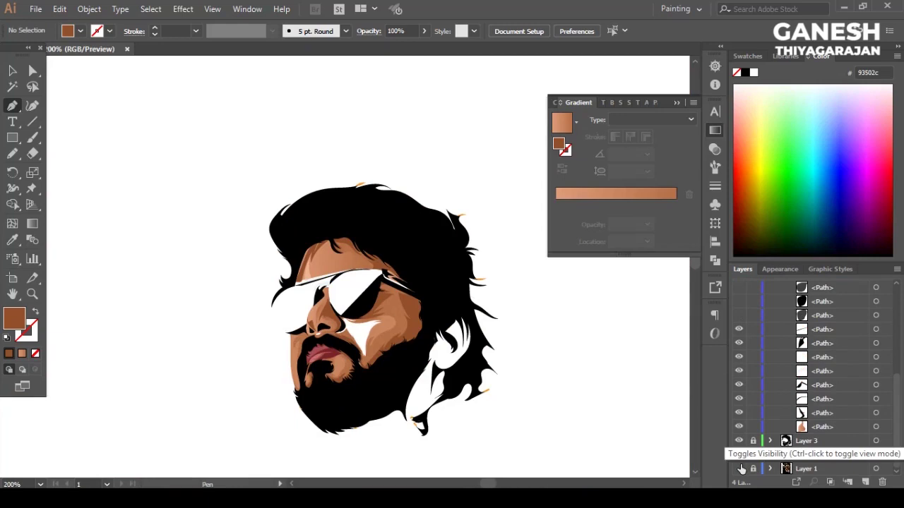
Step: Sample the nostril shading shape and change its gradient stop to a darker brown
{"action": "left_click", "coordinate": [741, 469]}
{"action": "key", "text": "i"}
{"action": "left_click", "coordinate": [363, 303]}
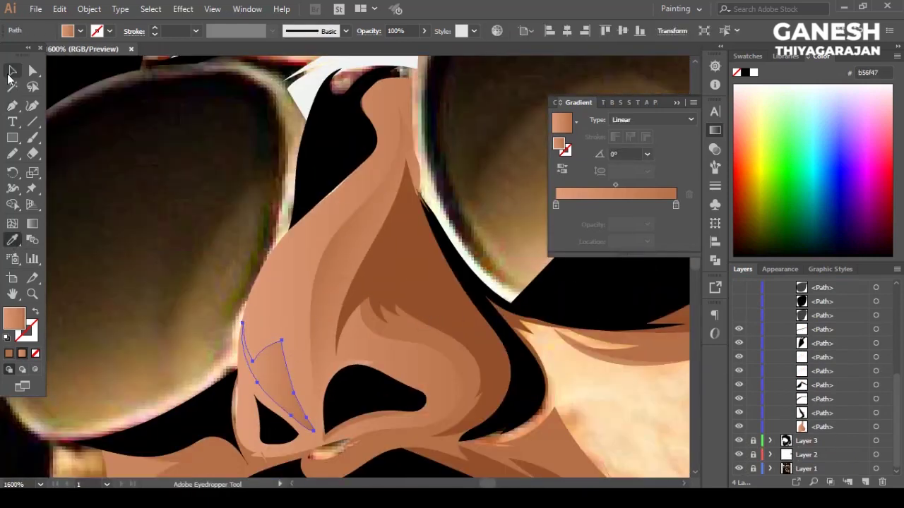
{"action": "left_click", "coordinate": [12, 70]}
{"action": "double_click", "coordinate": [676, 205]}
{"action": "left_click", "coordinate": [626, 335]}
{"action": "key", "text": "Escape"}
Step: Set the nostril shading shape's opacity to 75% in Transparency
{"action": "key", "text": "v"}
{"action": "scroll", "coordinate": [440, 337], "scroll_direction": "down", "scroll_amount": 2}
{"action": "left_click", "coordinate": [303, 346]}
{"action": "key", "text": "ctrl+shift+F10"}
{"action": "type", "text": "75"}
{"action": "key", "text": "Return"}
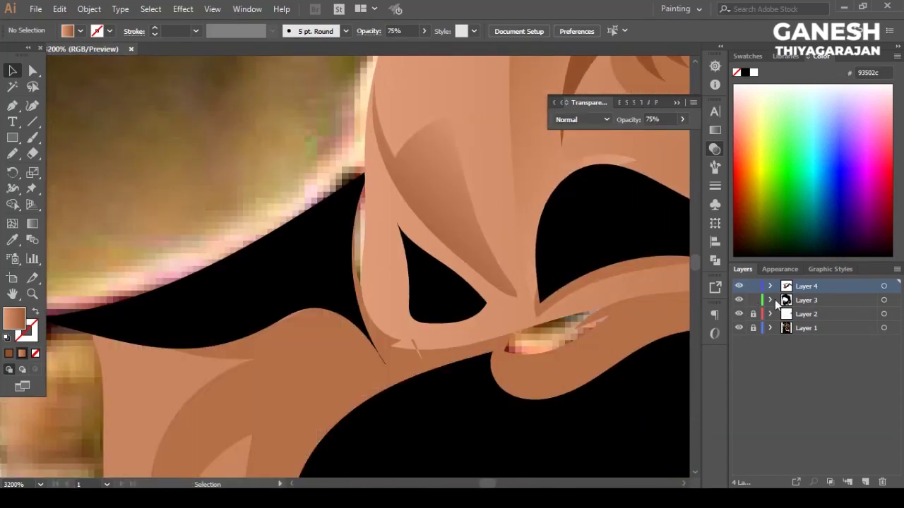
Step: On Layer 3, pencil a black shape beneath the nose tip to close the gap into the moustache
{"action": "left_click", "coordinate": [776, 301]}
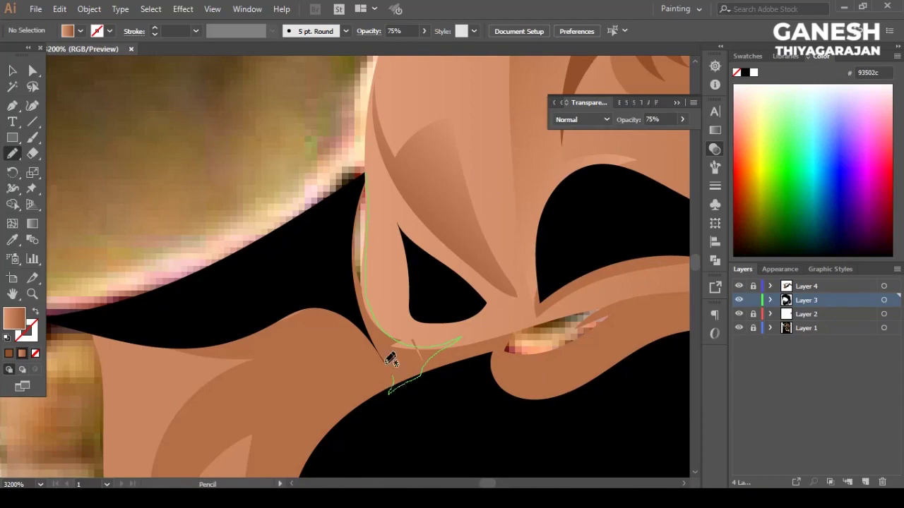
{"action": "left_click_drag", "start_coordinate": [387, 186], "coordinate": [364, 174]}
{"action": "key", "text": "v"}
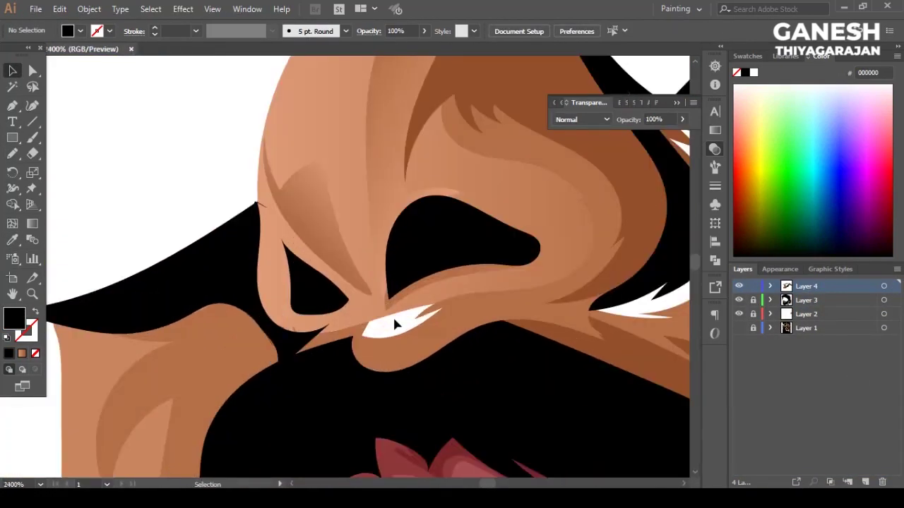
{"action": "scroll", "coordinate": [399, 319], "scroll_direction": "down", "scroll_amount": 1}
{"action": "scroll", "coordinate": [399, 279], "scroll_direction": "down", "scroll_amount": 1}
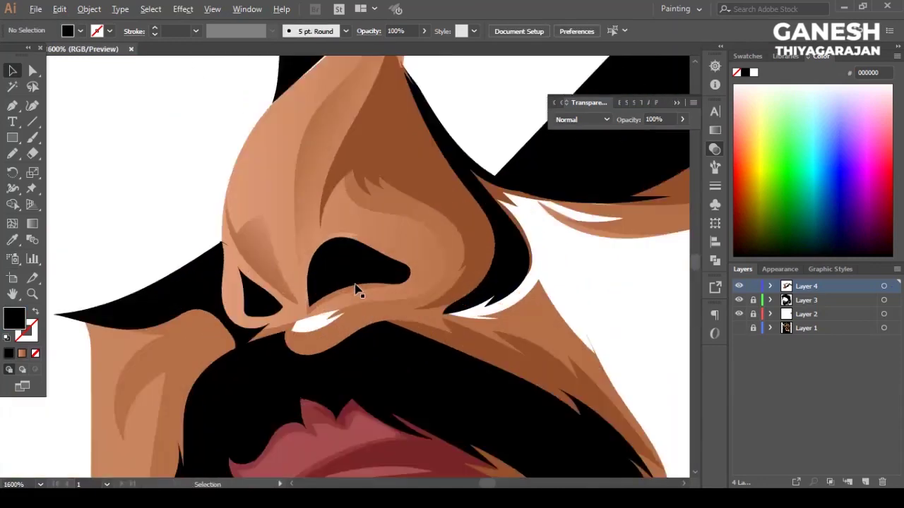
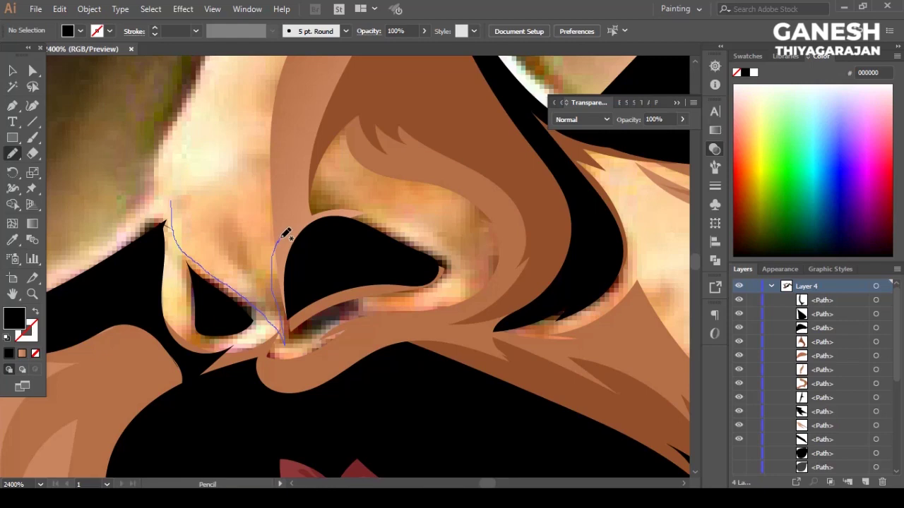
Step: Trace a brown shading shape beside the nostril
{"action": "left_click_drag", "start_coordinate": [176, 203], "coordinate": [173, 206]}
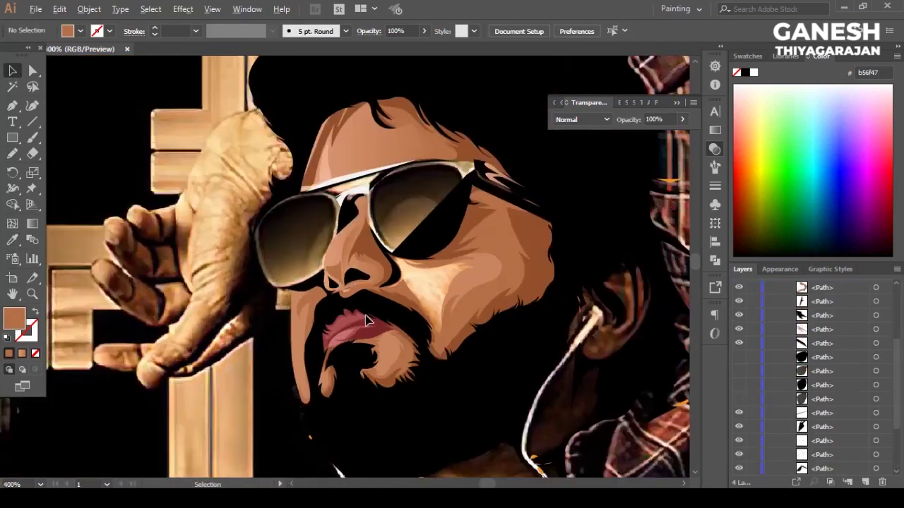
{"action": "scroll", "coordinate": [366, 320], "scroll_direction": "up", "scroll_amount": 3}
{"action": "left_click", "coordinate": [312, 263]}
{"action": "scroll", "coordinate": [309, 275], "scroll_direction": "up", "scroll_amount": 1}
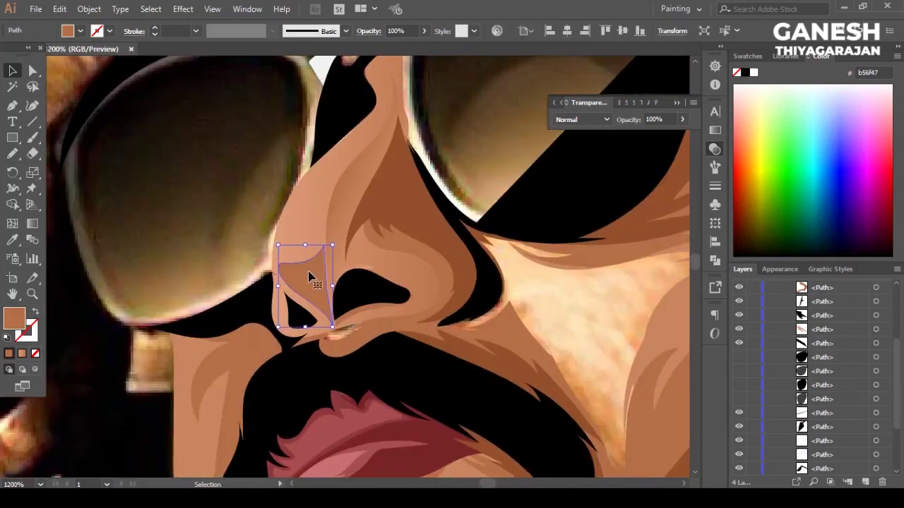
{"action": "key", "text": "ctrl+shift+a"}
{"action": "scroll", "coordinate": [247, 233], "scroll_direction": "up", "scroll_amount": 1}
Step: Draw closed brown shapes along the nose and over the white under-nose highlight
{"action": "left_click_drag", "start_coordinate": [347, 331], "coordinate": [283, 283]}
{"action": "key", "text": "v"}
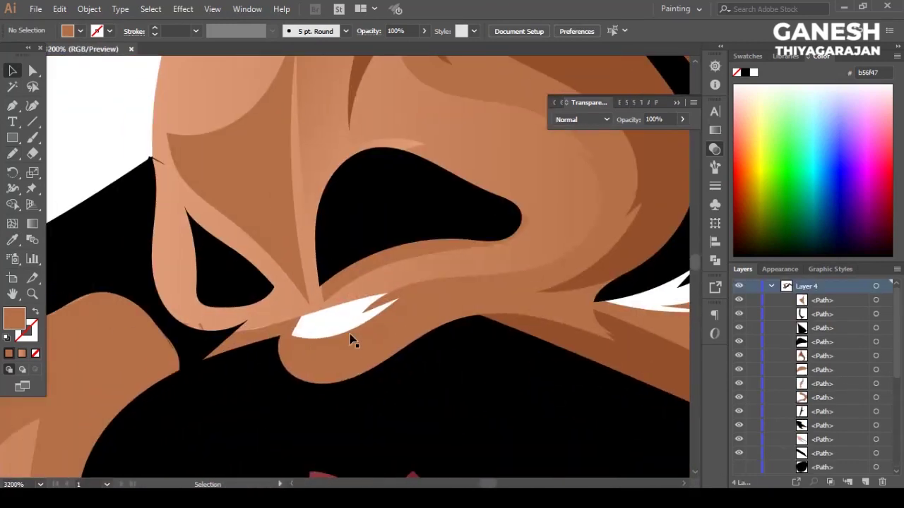
{"action": "left_click_drag", "start_coordinate": [308, 315], "coordinate": [305, 315]}
{"action": "key", "text": "v"}
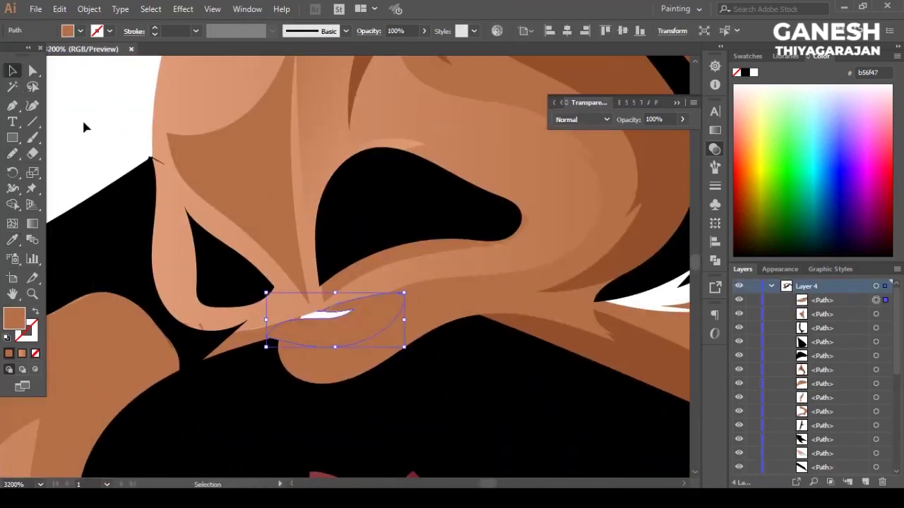
{"action": "key", "text": "ctrl+shift+a"}
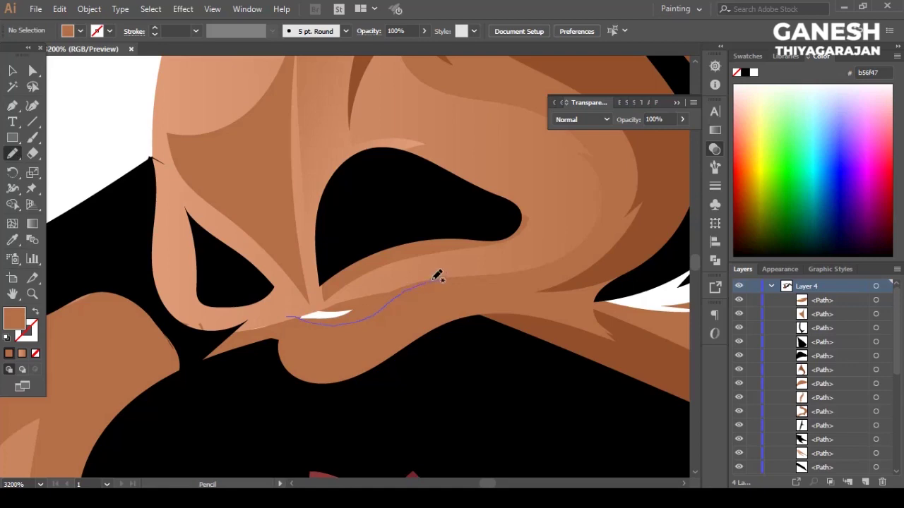
Step: Add another brown shading shape along the nostril edge
{"action": "left_click_drag", "start_coordinate": [437, 275], "coordinate": [242, 295]}
{"action": "key", "text": "v"}
{"action": "left_click", "coordinate": [332, 309]}
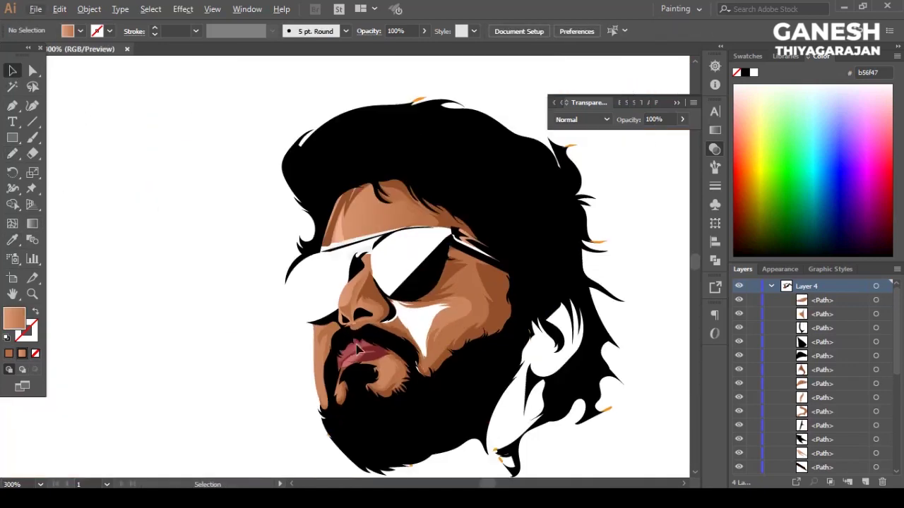
Step: Inspect the black shape beside the nose, then zoom out to view the whole face
{"action": "scroll", "coordinate": [353, 341], "scroll_direction": "up", "scroll_amount": 1}
{"action": "scroll", "coordinate": [332, 303], "scroll_direction": "up", "scroll_amount": 1}
{"action": "scroll", "coordinate": [339, 296], "scroll_direction": "up", "scroll_amount": 1}
{"action": "scroll", "coordinate": [370, 297], "scroll_direction": "up", "scroll_amount": 1}
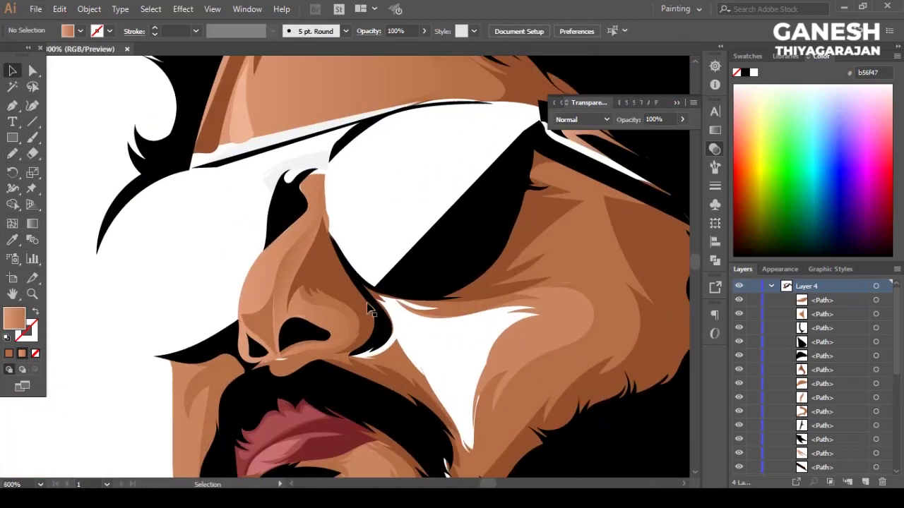
{"action": "left_click", "coordinate": [370, 296]}
{"action": "scroll", "coordinate": [381, 303], "scroll_direction": "up", "scroll_amount": 2}
{"action": "scroll", "coordinate": [396, 318], "scroll_direction": "up", "scroll_amount": 2}
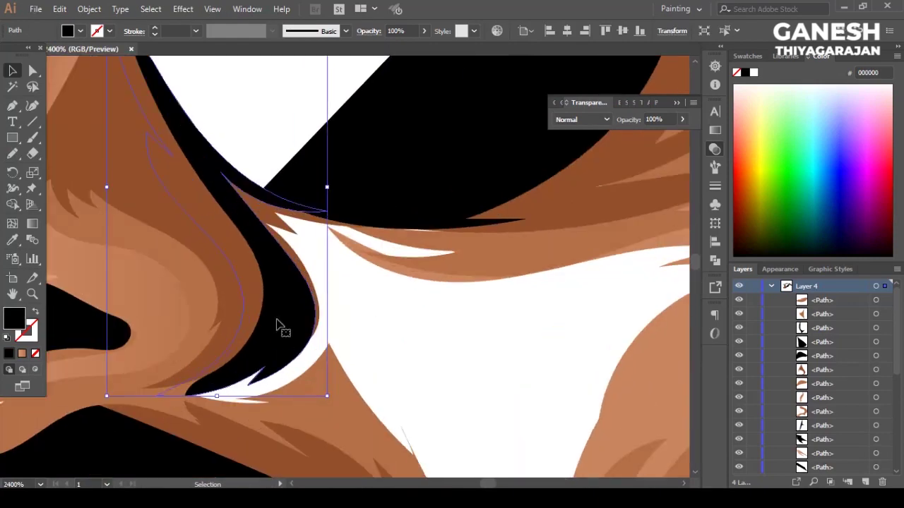
{"action": "scroll", "coordinate": [278, 326], "scroll_direction": "down", "scroll_amount": 3}
{"action": "scroll", "coordinate": [834, 353], "scroll_direction": "down", "scroll_amount": 5}
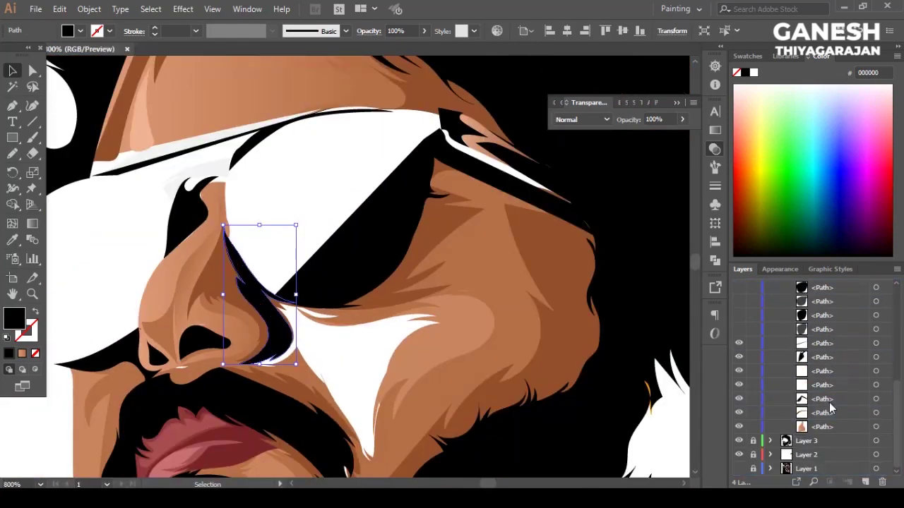
{"action": "key", "text": "ctrl+shift+a"}
{"action": "key", "text": "ctrl+0"}
Step: Use Direct Selection (A) to pick an anchor on the left sunglasses lens outline
{"action": "scroll", "coordinate": [480, 309], "scroll_direction": "up", "scroll_amount": 1}
{"action": "scroll", "coordinate": [480, 309], "scroll_direction": "up", "scroll_amount": 2}
{"action": "scroll", "coordinate": [481, 308], "scroll_direction": "down", "scroll_amount": 2}
{"action": "scroll", "coordinate": [480, 309], "scroll_direction": "up", "scroll_amount": 2}
{"action": "scroll", "coordinate": [403, 299], "scroll_direction": "down", "scroll_amount": 3}
{"action": "scroll", "coordinate": [407, 270], "scroll_direction": "up", "scroll_amount": 5}
{"action": "scroll", "coordinate": [407, 271], "scroll_direction": "up", "scroll_amount": 1}
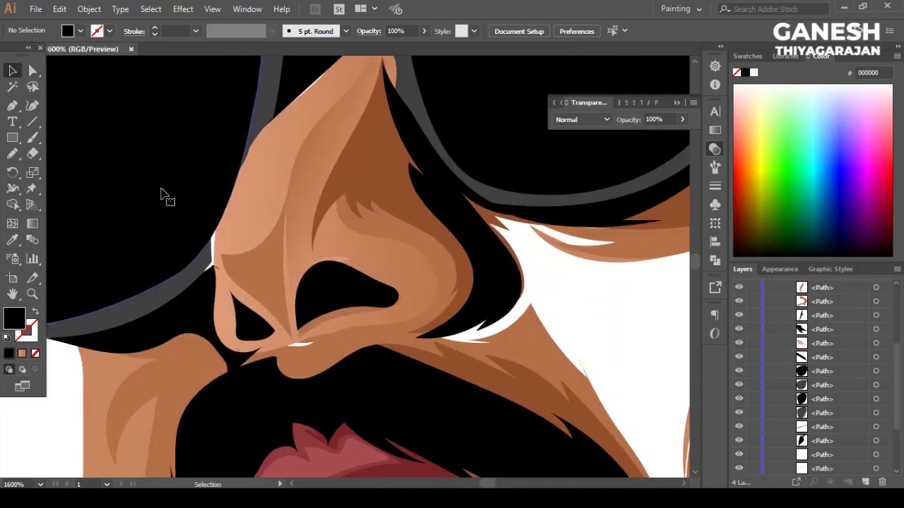
{"action": "scroll", "coordinate": [243, 299], "scroll_direction": "up", "scroll_amount": 1}
{"action": "scroll", "coordinate": [242, 299], "scroll_direction": "left", "scroll_amount": 3}
{"action": "left_click", "coordinate": [299, 368]}
{"action": "key", "text": "a"}
{"action": "left_click", "coordinate": [372, 295]}
{"action": "key", "text": "ctrl+shift+a"}
{"action": "key", "text": "ctrl+0"}
{"action": "scroll", "coordinate": [357, 327], "scroll_direction": "up", "scroll_amount": 6}
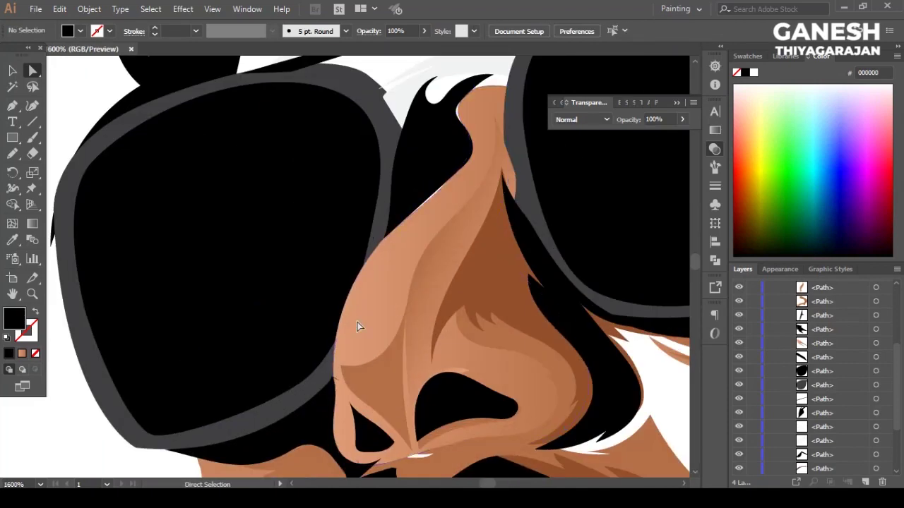
Step: Select the nose shape's outline and one of its anchor points
{"action": "left_click", "coordinate": [357, 326]}
{"action": "left_click", "coordinate": [336, 318]}
{"action": "key", "text": "ctrl+0"}
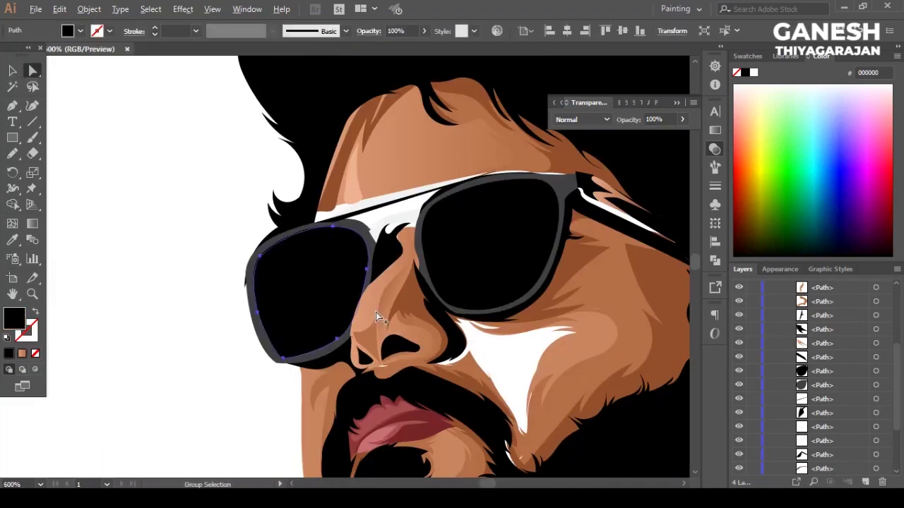
{"action": "scroll", "coordinate": [364, 319], "scroll_direction": "up", "scroll_amount": 6}
{"action": "key", "text": "ctrl+shift+a"}
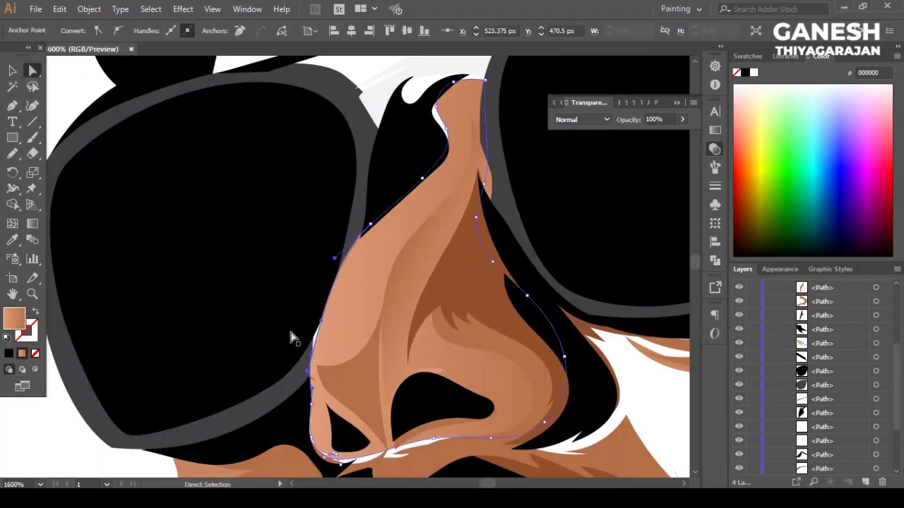
{"action": "key", "text": "ctrl+0"}
{"action": "scroll", "coordinate": [256, 384], "scroll_direction": "up", "scroll_amount": 8}
Step: Adjust the anchor on the nose's left edge to refine its outline
{"action": "left_click", "coordinate": [442, 164]}
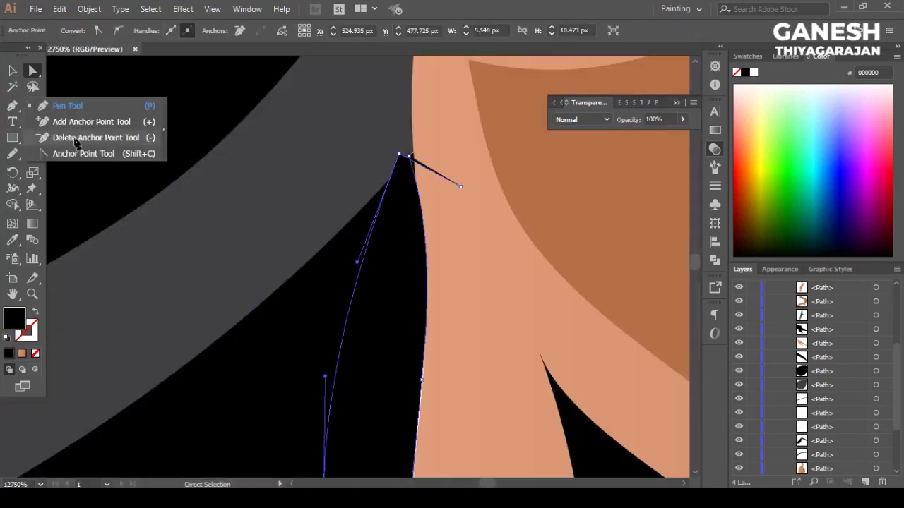
{"action": "left_click", "coordinate": [10, 75]}
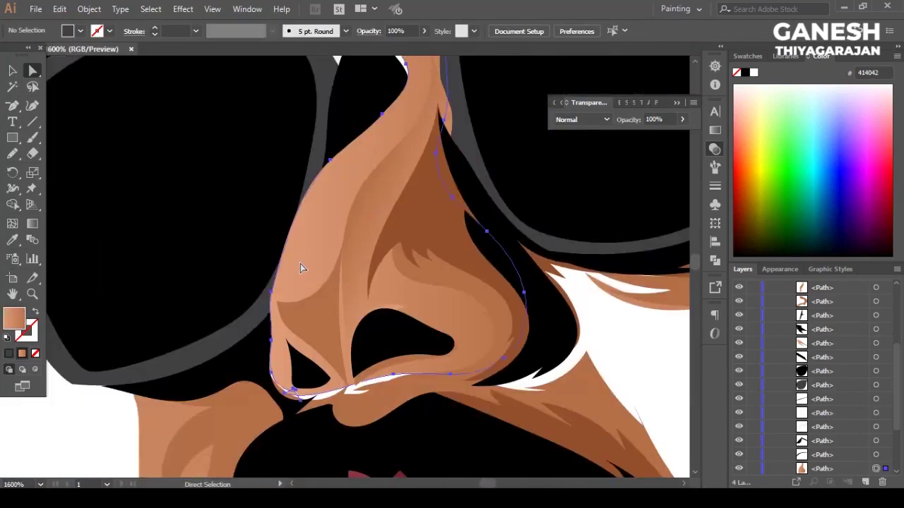
{"action": "left_click", "coordinate": [306, 295]}
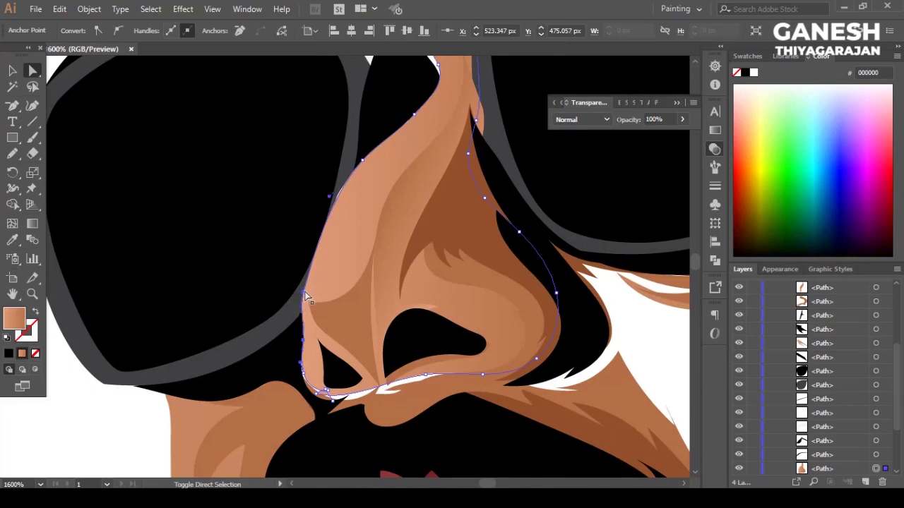
{"action": "scroll", "coordinate": [267, 272], "scroll_direction": "up", "scroll_amount": 3}
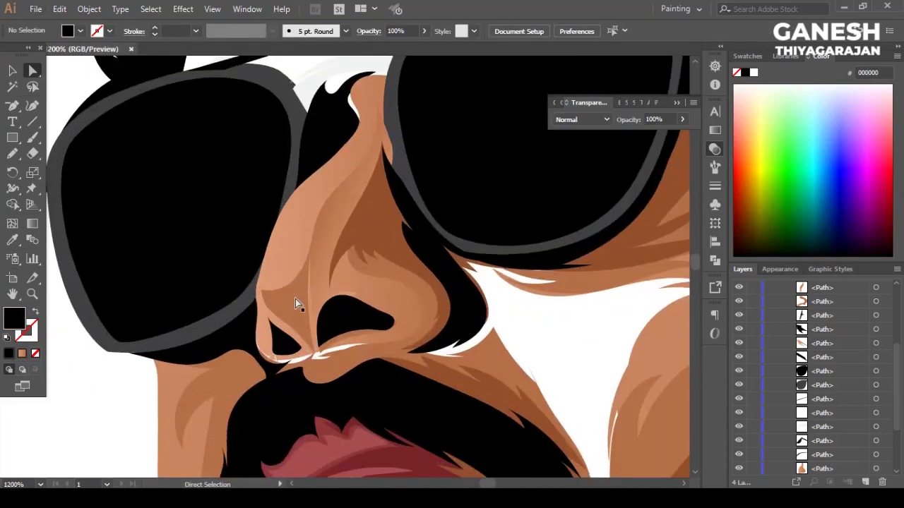
{"action": "left_click", "coordinate": [294, 321]}
{"action": "scroll", "coordinate": [265, 186], "scroll_direction": "up", "scroll_amount": 1}
{"action": "key", "text": "ctrl+shift+a"}
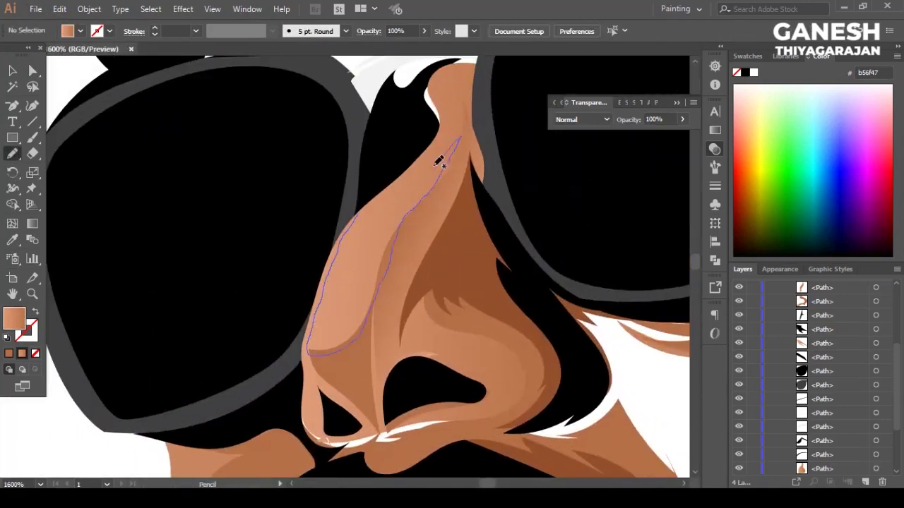
Step: Draw a gradient nose-bridge highlight at 75% opacity and move it up one layer
{"action": "mouse_move", "coordinate": [438, 161]}
{"action": "left_mouse_down"}
{"action": "mouse_move", "coordinate": [459, 138]}
{"action": "mouse_move", "coordinate": [346, 294]}
{"action": "left_mouse_up"}
{"action": "key", "text": "g"}
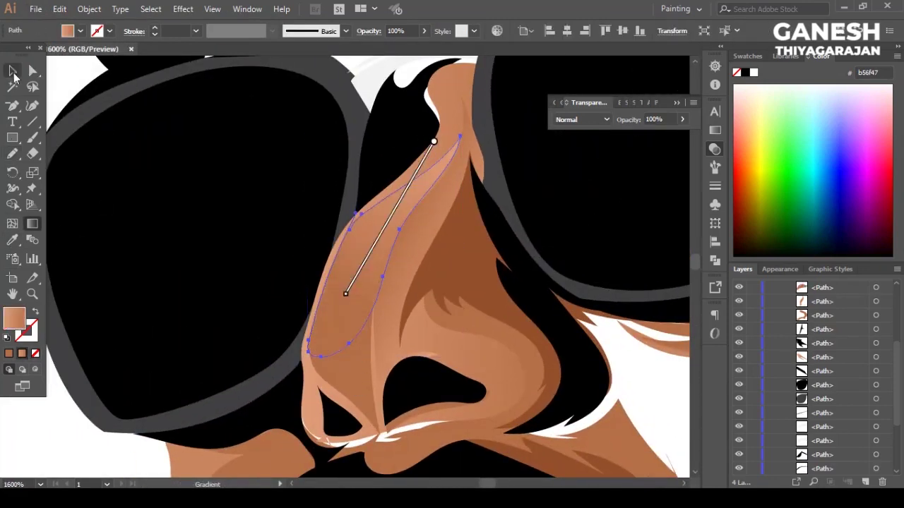
{"action": "left_click", "coordinate": [14, 70]}
{"action": "key", "text": "Return"}
{"action": "key", "text": "ctrl+minus"}
{"action": "key", "text": "ctrl+minus"}
{"action": "key", "text": "ctrl+minus"}
{"action": "scroll", "coordinate": [834, 376], "scroll_direction": "down", "scroll_amount": 3}
{"action": "left_click_drag", "start_coordinate": [831, 374], "coordinate": [831, 369]}
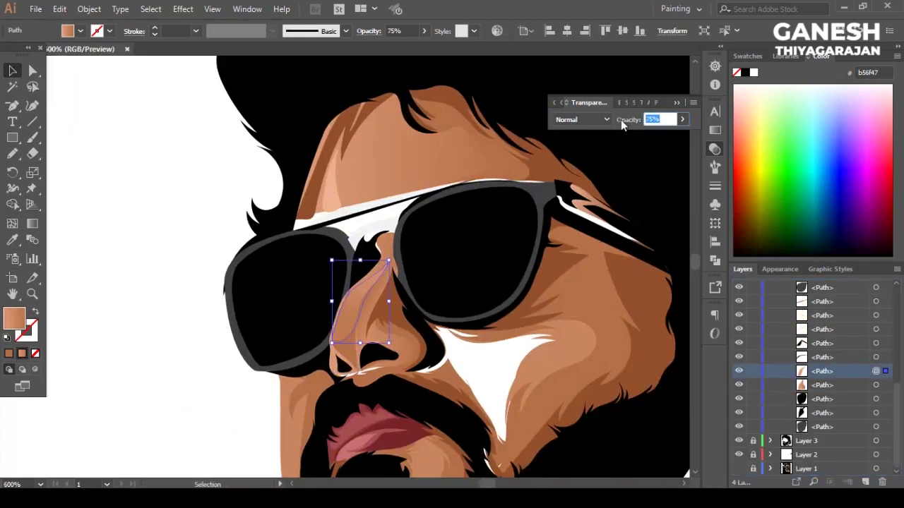
{"action": "key", "text": "n"}
Step: Pencil a highlight along the nose tip filled light peach eeb292
{"action": "key", "text": "ctrl+shift+a"}
{"action": "key", "text": "ctrl+plus"}
{"action": "key", "text": "ctrl+plus"}
{"action": "key", "text": "ctrl+plus"}
{"action": "key", "text": "ctrl+plus"}
{"action": "key", "text": "ctrl+plus"}
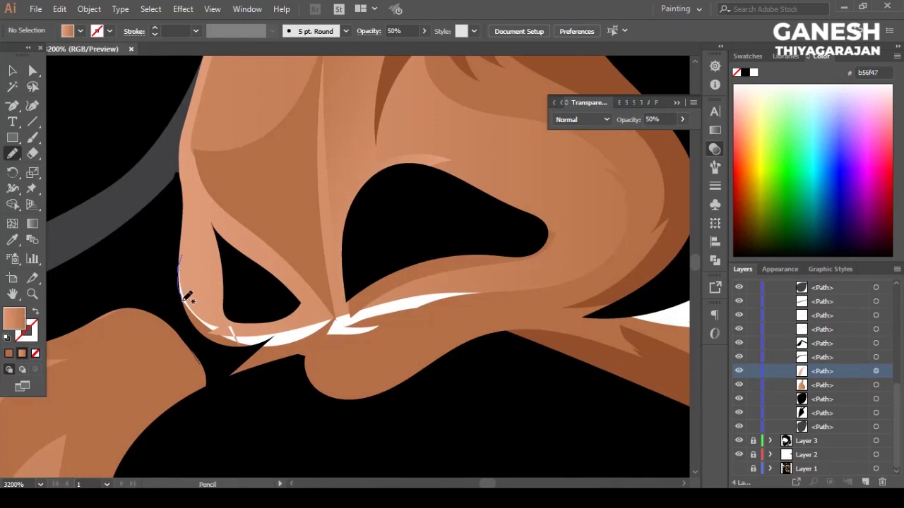
{"action": "left_click_drag", "start_coordinate": [362, 309], "coordinate": [183, 261]}
{"action": "left_click", "coordinate": [81, 31]}
{"action": "left_click", "coordinate": [63, 89]}
{"action": "key", "text": "ctrl+shift+a"}
{"action": "key", "text": "v"}
{"action": "key", "text": "ctrl+minus"}
{"action": "key", "text": "ctrl+minus"}
{"action": "key", "text": "ctrl+0"}
{"action": "key", "text": "ctrl+plus"}
{"action": "key", "text": "ctrl+plus"}
{"action": "key", "text": "ctrl+minus"}
{"action": "key", "text": "ctrl+plus"}
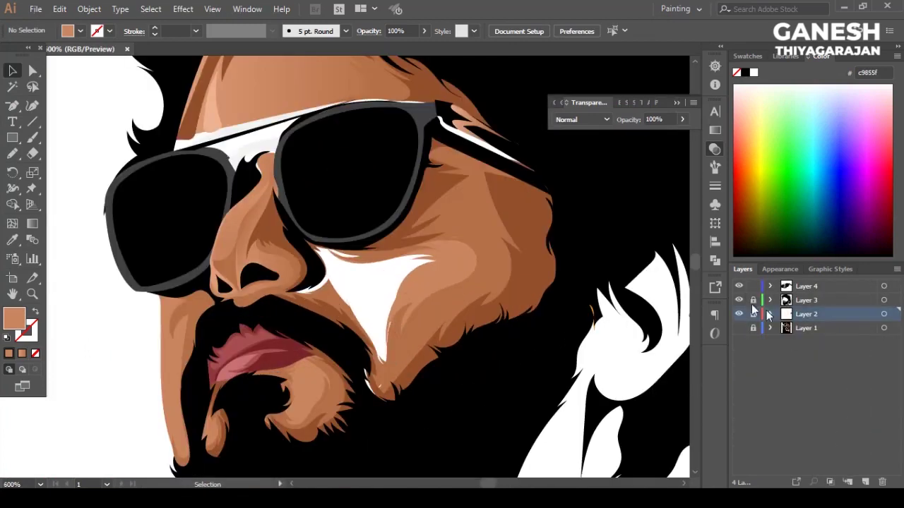
Step: Pencil a shading shape up toward the nose, filled with sampled skin colour
{"action": "key", "text": "n"}
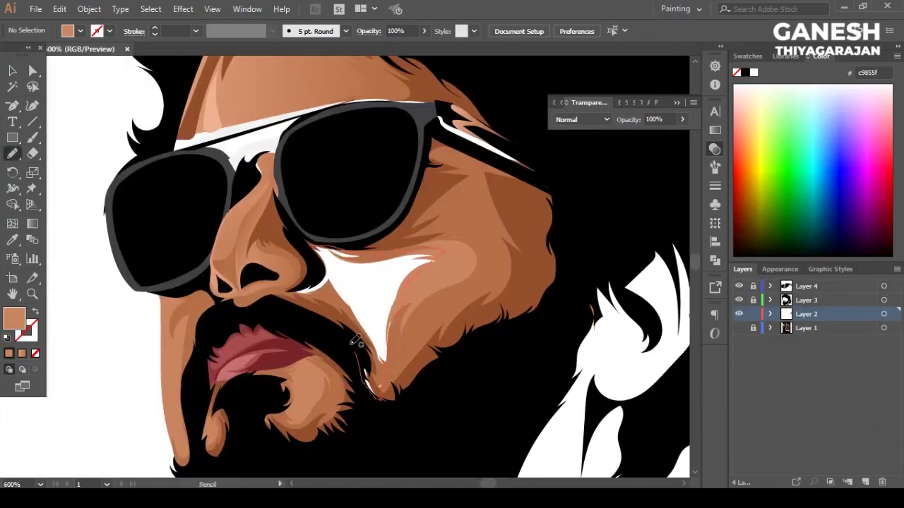
{"action": "left_click_drag", "start_coordinate": [357, 342], "coordinate": [301, 265]}
{"action": "left_click", "coordinate": [204, 275]}
{"action": "key", "text": "v"}
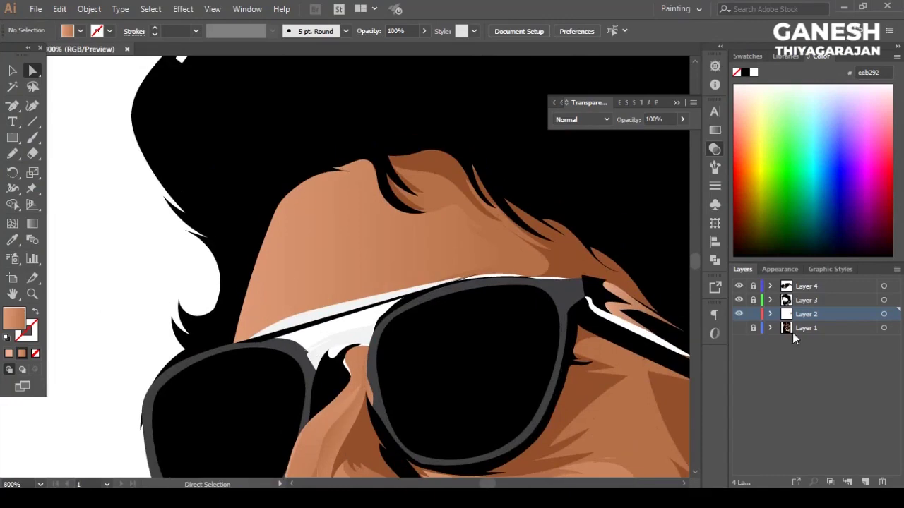
Step: Trace a forehead shading shape and fill it with lighter brown c9855f
{"action": "left_click_drag", "start_coordinate": [258, 286], "coordinate": [287, 206]}
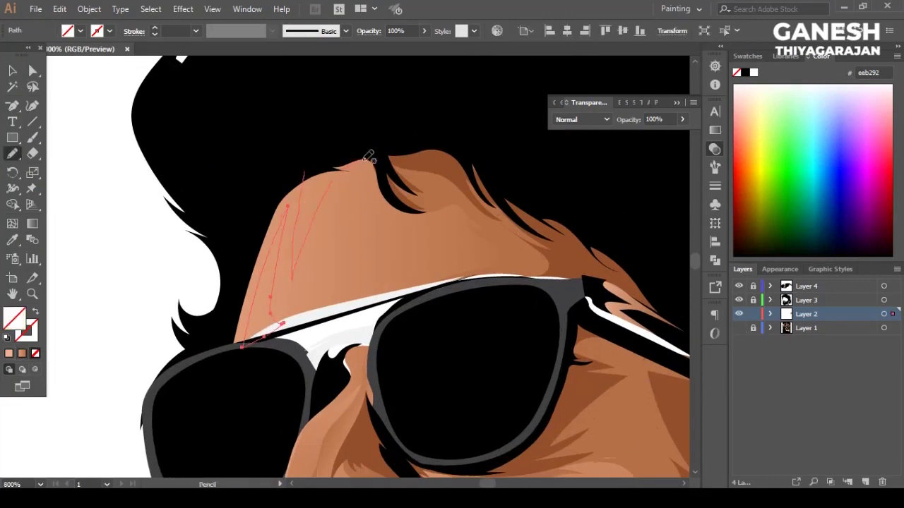
{"action": "left_click", "coordinate": [81, 31]}
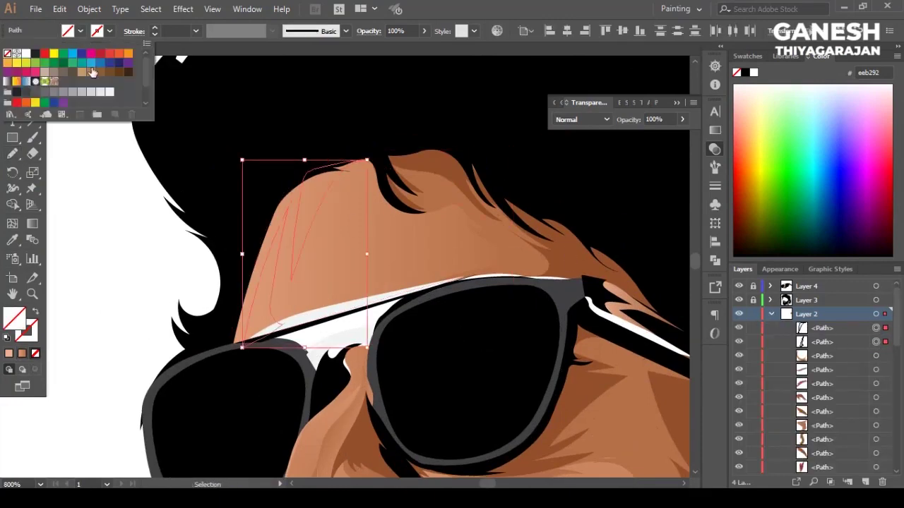
{"action": "left_click", "coordinate": [71, 71]}
{"action": "left_click", "coordinate": [110, 219]}
{"action": "scroll", "coordinate": [268, 233], "scroll_direction": "up", "scroll_amount": 3}
{"action": "scroll", "coordinate": [373, 236], "scroll_direction": "down", "scroll_amount": 5}
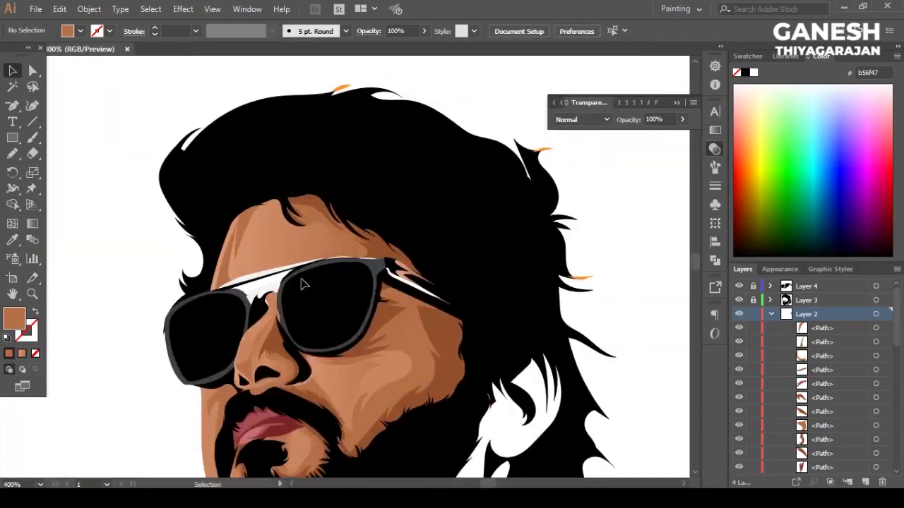
{"action": "left_click", "coordinate": [248, 151]}
{"action": "scroll", "coordinate": [349, 262], "scroll_direction": "down", "scroll_amount": 3}
{"action": "scroll", "coordinate": [372, 301], "scroll_direction": "up", "scroll_amount": 4}
{"action": "scroll", "coordinate": [372, 301], "scroll_direction": "up", "scroll_amount": 2}
Step: Pencil a skin shape along the glasses beside the nose bridge
{"action": "left_click", "coordinate": [12, 151]}
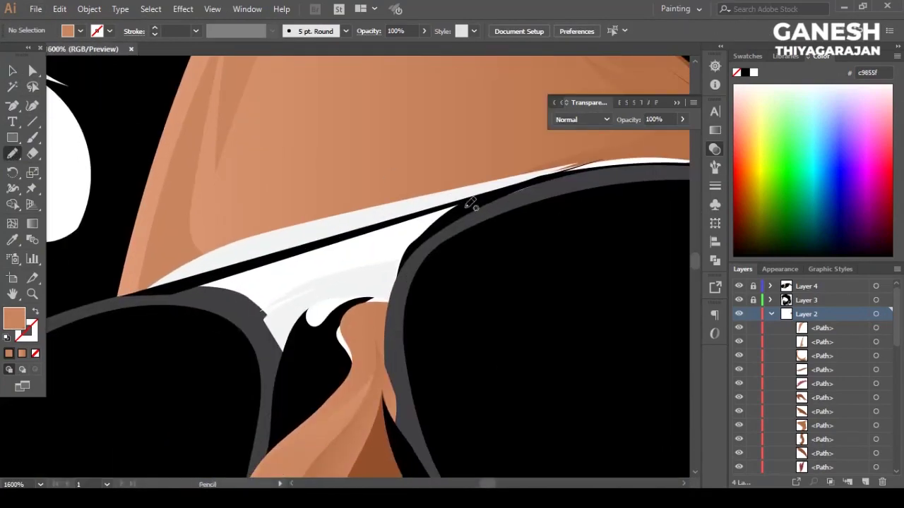
{"action": "left_click_drag", "start_coordinate": [286, 337], "coordinate": [470, 207]}
{"action": "key", "text": "v"}
{"action": "key", "text": "ctrl+shift+a"}
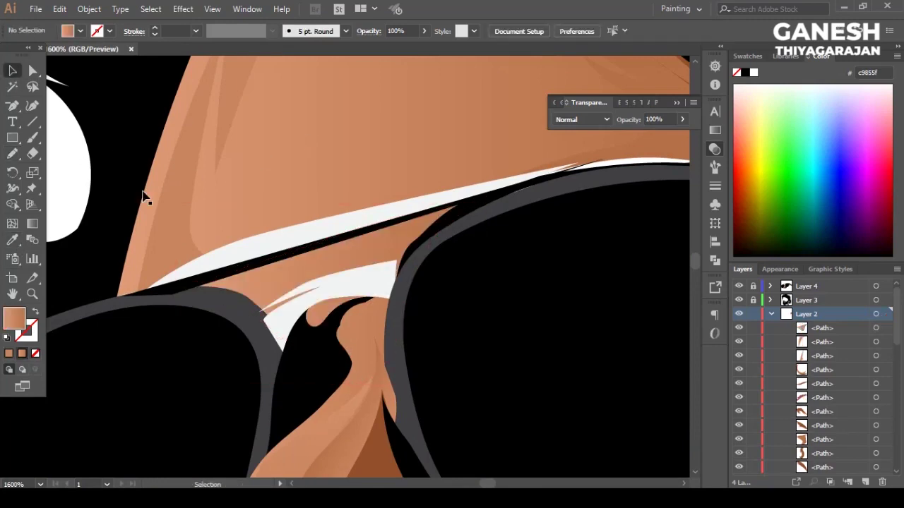
{"action": "scroll", "coordinate": [145, 198], "scroll_direction": "down", "scroll_amount": 5}
{"action": "scroll", "coordinate": [353, 233], "scroll_direction": "up", "scroll_amount": 4}
{"action": "left_click", "coordinate": [354, 235]}
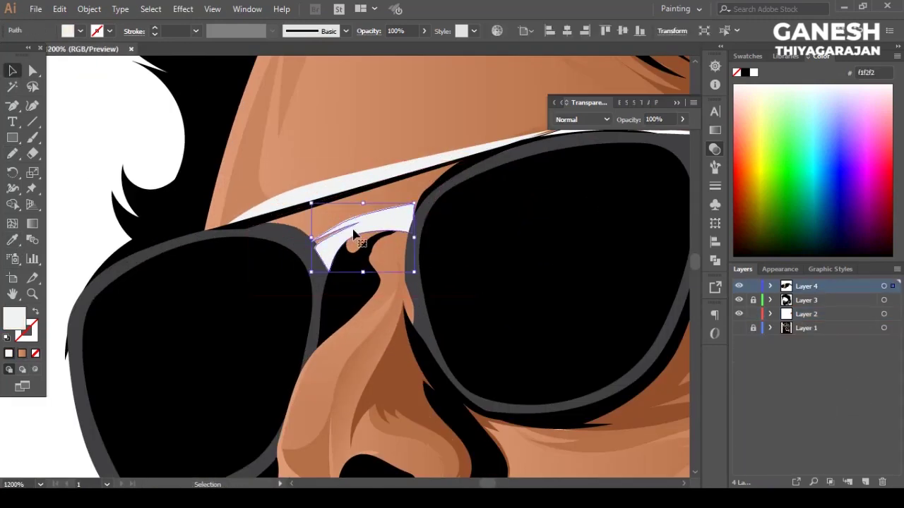
Step: Draw a closed black shape filling the gap under the white strip
{"action": "key", "text": "ctrl+shift+a"}
{"action": "scroll", "coordinate": [343, 288], "scroll_direction": "down", "scroll_amount": 4}
{"action": "scroll", "coordinate": [299, 259], "scroll_direction": "up", "scroll_amount": 4}
{"action": "left_click", "coordinate": [343, 308]}
{"action": "key", "text": "ctrl+shift+a"}
{"action": "scroll", "coordinate": [156, 210], "scroll_direction": "down", "scroll_amount": 4}
{"action": "scroll", "coordinate": [367, 290], "scroll_direction": "up", "scroll_amount": 4}
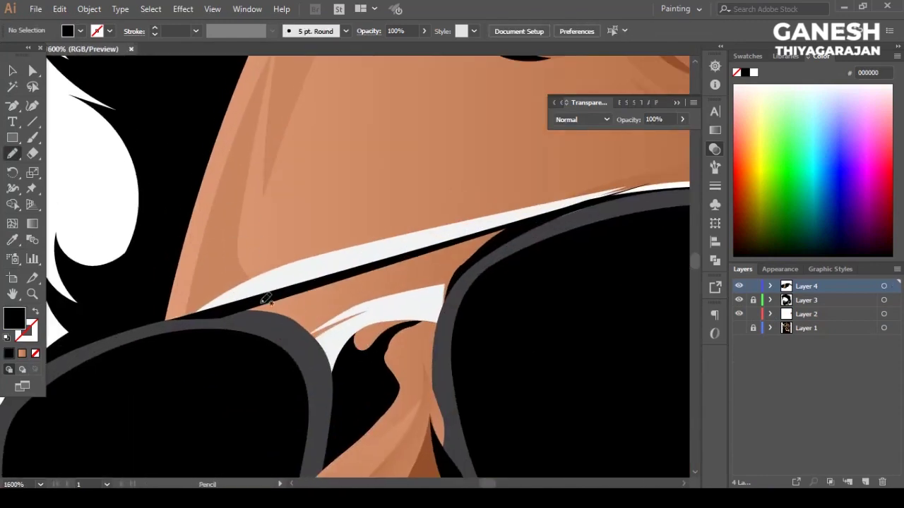
{"action": "left_click_drag", "start_coordinate": [321, 345], "coordinate": [243, 321]}
{"action": "key", "text": "v"}
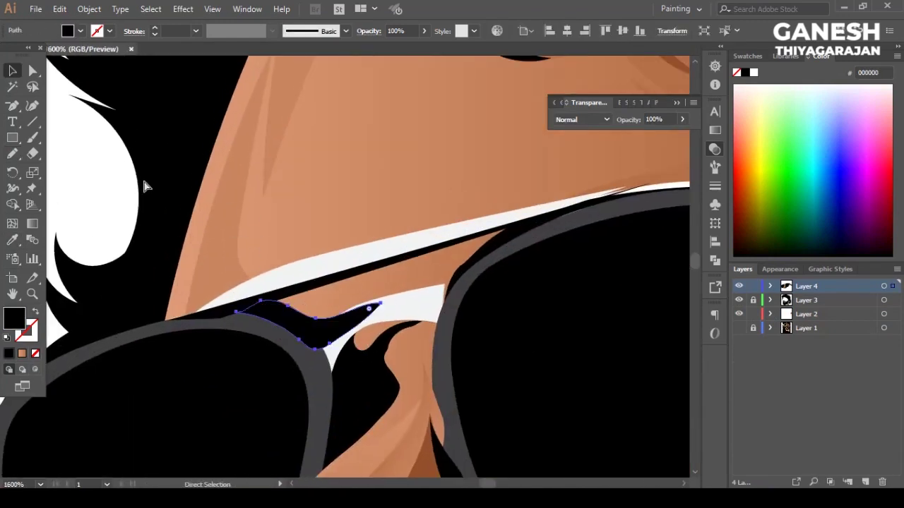
{"action": "key", "text": "ctrl+shift+a"}
Step: Check the orange hair-edge shape, then lock Layer 2
{"action": "scroll", "coordinate": [145, 186], "scroll_direction": "down", "scroll_amount": 4}
{"action": "scroll", "coordinate": [359, 194], "scroll_direction": "up", "scroll_amount": 2}
{"action": "scroll", "coordinate": [358, 194], "scroll_direction": "up", "scroll_amount": 2}
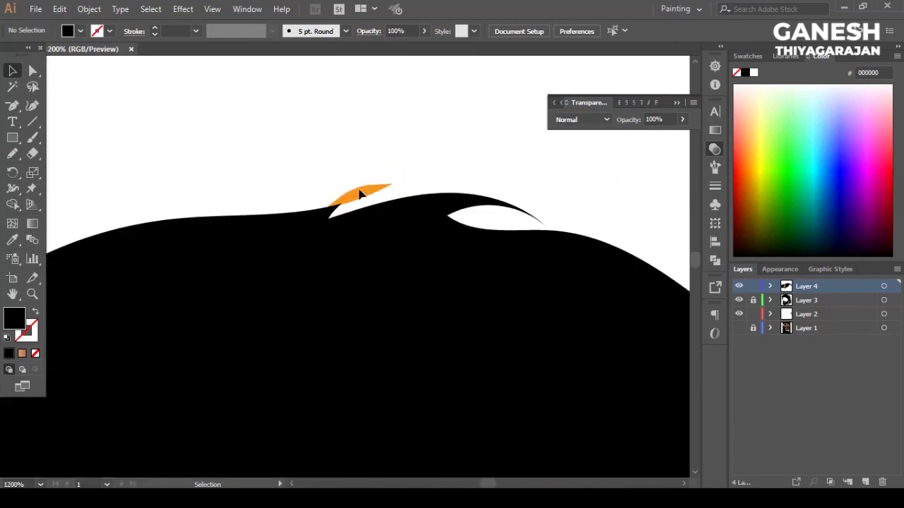
{"action": "left_click", "coordinate": [359, 194]}
{"action": "key", "text": "ctrl+shift+a"}
{"action": "scroll", "coordinate": [479, 232], "scroll_direction": "down", "scroll_amount": 1}
{"action": "scroll", "coordinate": [549, 442], "scroll_direction": "down", "scroll_amount": 3}
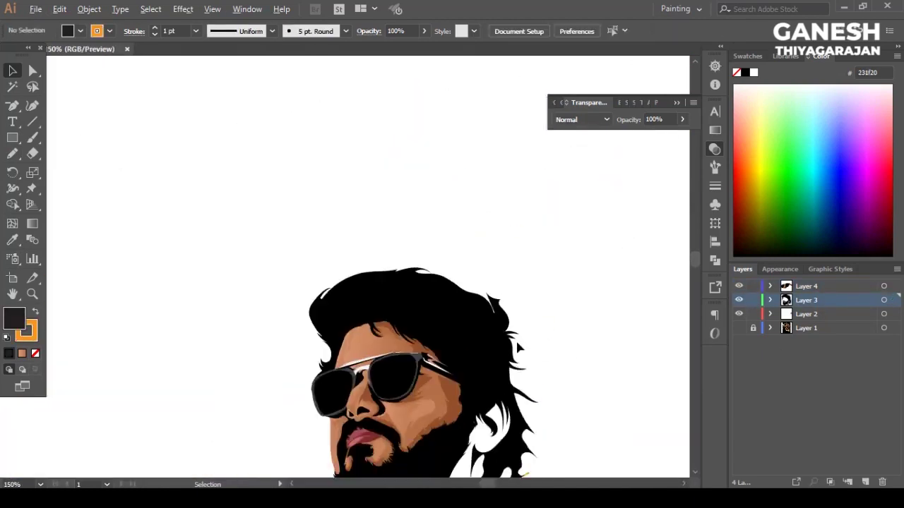
{"action": "scroll", "coordinate": [429, 151], "scroll_direction": "up", "scroll_amount": 1}
{"action": "scroll", "coordinate": [430, 152], "scroll_direction": "up", "scroll_amount": 2}
{"action": "left_click", "coordinate": [753, 315]}
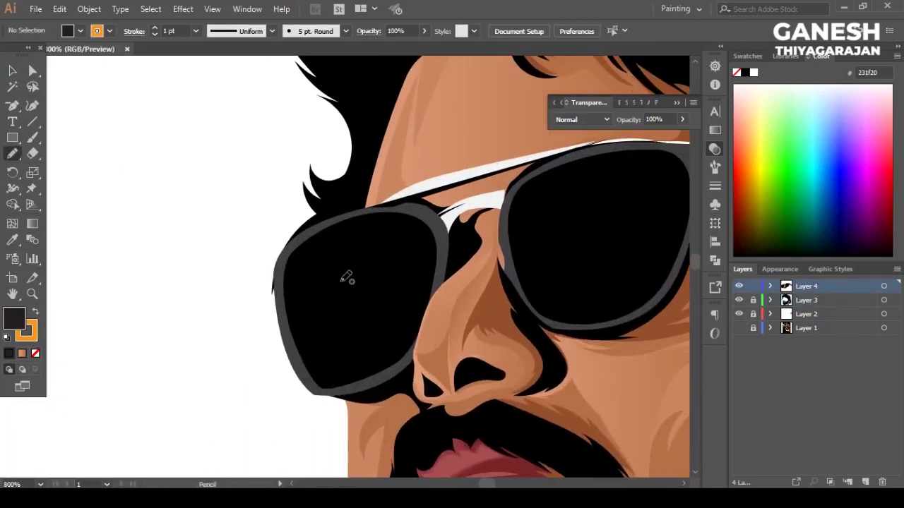
Step: Reshape the left lens's lower-left edge and draw a curved inner rim shape along its bottom
{"action": "left_click_drag", "start_coordinate": [360, 389], "coordinate": [282, 256]}
{"action": "left_click_drag", "start_coordinate": [295, 353], "coordinate": [302, 268]}
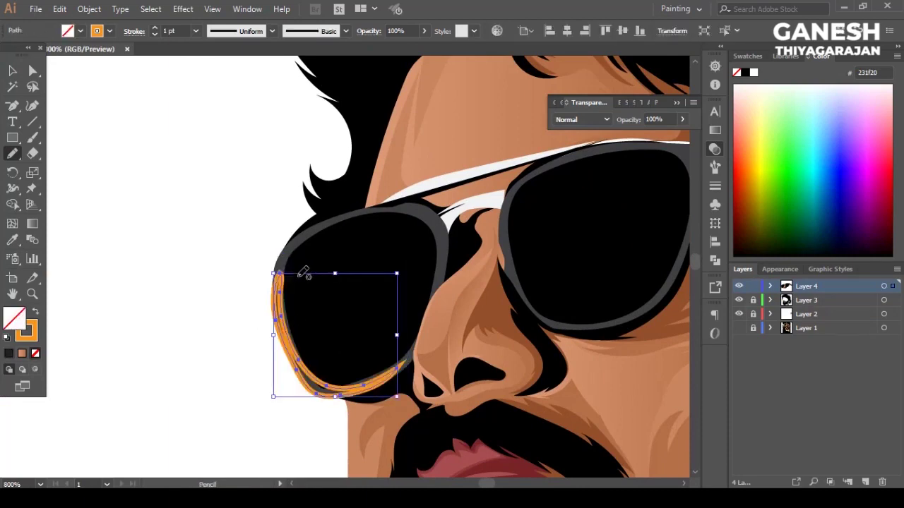
{"action": "key", "text": "ctrl+equal"}
{"action": "key", "text": "p"}
{"action": "left_click", "coordinate": [211, 173]}
{"action": "left_click_drag", "start_coordinate": [264, 359], "coordinate": [329, 404]}
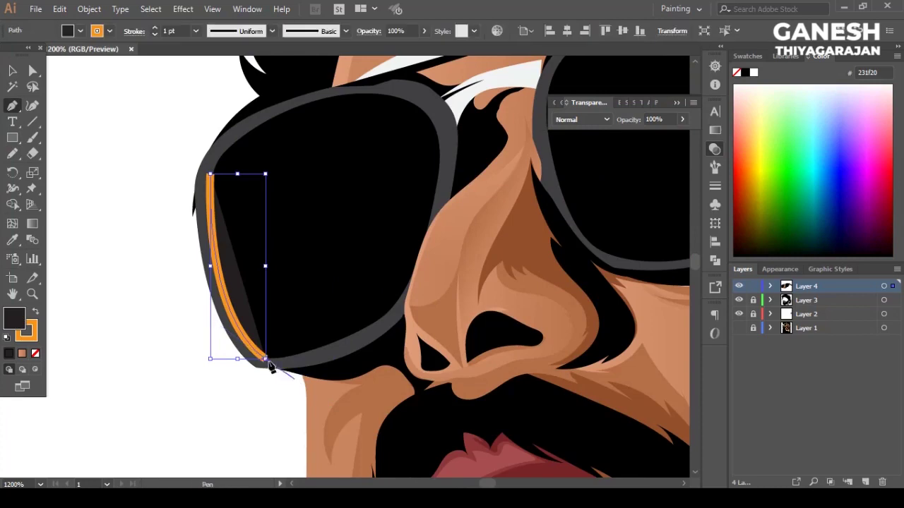
{"action": "left_click_drag", "start_coordinate": [384, 318], "coordinate": [431, 275]}
{"action": "left_click_drag", "start_coordinate": [152, 366], "coordinate": [151, 365]}
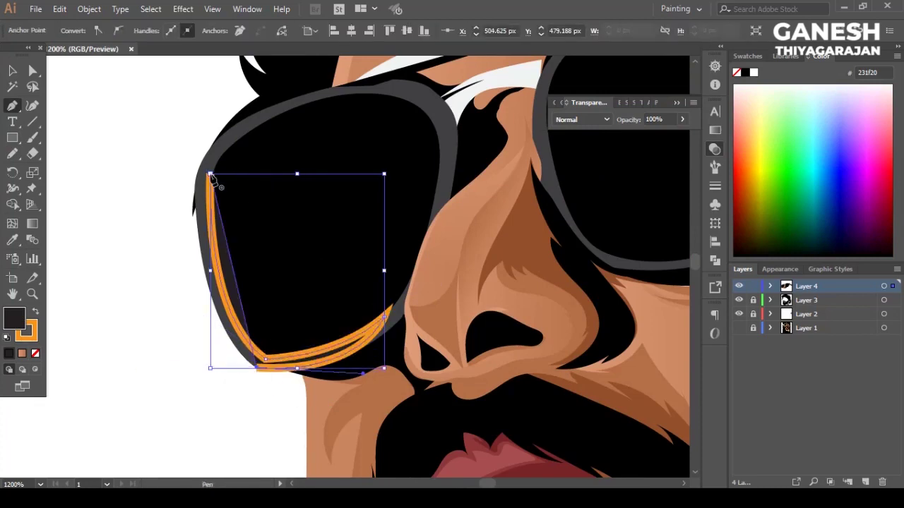
{"action": "scroll", "coordinate": [238, 198], "scroll_direction": "up", "scroll_amount": 5}
Step: Give the rim shape a 70% grey fill with no orange outline
{"action": "key", "text": "ctrl+minus"}
{"action": "key", "text": "v"}
{"action": "left_click", "coordinate": [109, 31]}
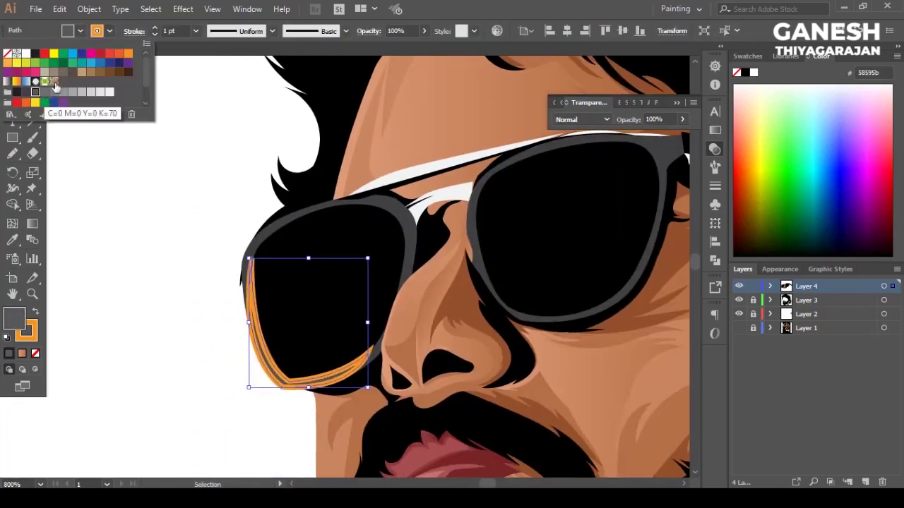
{"action": "left_click", "coordinate": [44, 104]}
{"action": "scroll", "coordinate": [201, 295], "scroll_direction": "right", "scroll_amount": 1}
{"action": "left_click", "coordinate": [79, 30]}
{"action": "left_click", "coordinate": [63, 99]}
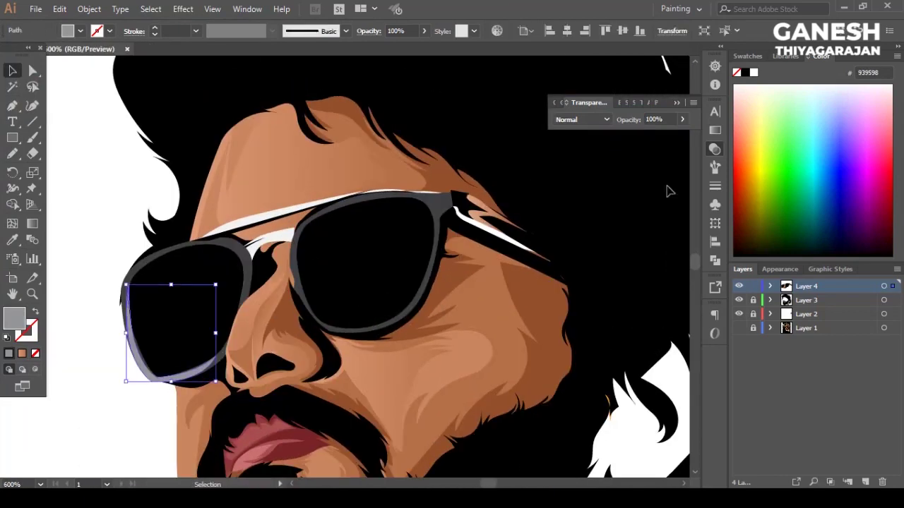
Step: Fill the rim with a grey-to-black 30° linear gradient, adding stops at 32.7% and 80.81%
{"action": "left_click", "coordinate": [715, 130]}
{"action": "left_click", "coordinate": [562, 123]}
{"action": "double_click", "coordinate": [676, 205]}
{"action": "left_click", "coordinate": [532, 247]}
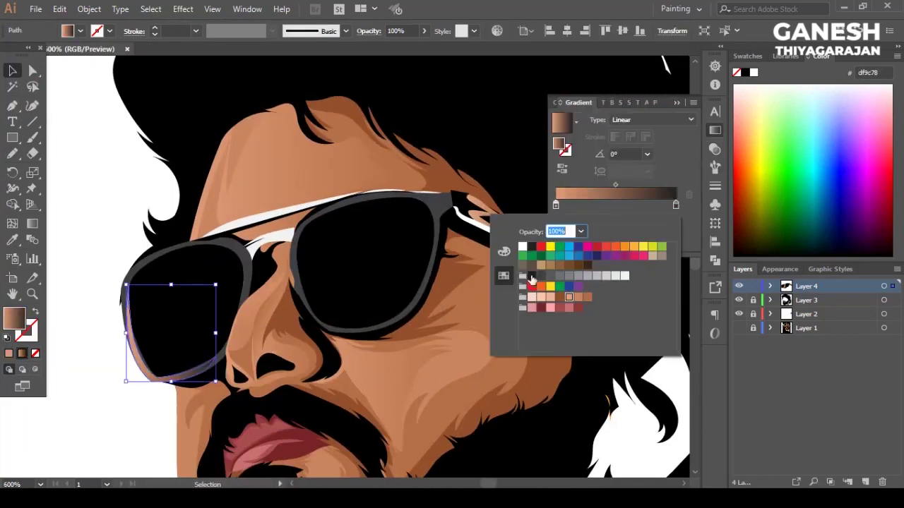
{"action": "left_click", "coordinate": [618, 205]}
{"action": "double_click", "coordinate": [618, 205]}
{"action": "left_click", "coordinate": [578, 275]}
{"action": "scroll", "coordinate": [120, 402], "scroll_direction": "down", "scroll_amount": 2}
{"action": "left_click", "coordinate": [595, 205]}
{"action": "left_click_drag", "start_coordinate": [645, 211], "coordinate": [654, 210]}
Step: Select the left and right lens frame paths of the sunglasses
{"action": "key", "text": "ctrl+shift+a"}
{"action": "scroll", "coordinate": [314, 353], "scroll_direction": "up", "scroll_amount": 2}
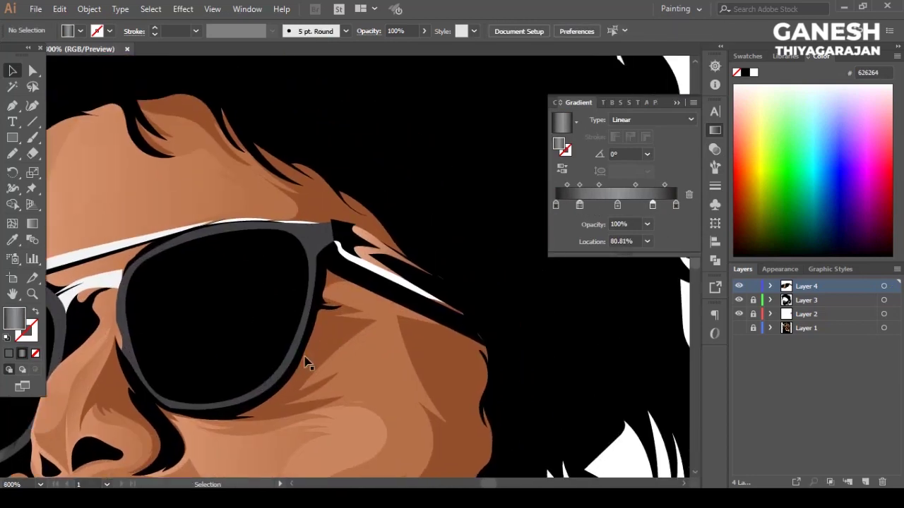
{"action": "scroll", "coordinate": [296, 212], "scroll_direction": "down", "scroll_amount": 3}
{"action": "scroll", "coordinate": [296, 212], "scroll_direction": "up", "scroll_amount": 3}
{"action": "left_click", "coordinate": [301, 214]}
{"action": "key", "text": "ctrl+shift+a"}
{"action": "scroll", "coordinate": [148, 396], "scroll_direction": "down", "scroll_amount": 3}
{"action": "scroll", "coordinate": [374, 337], "scroll_direction": "up", "scroll_amount": 2}
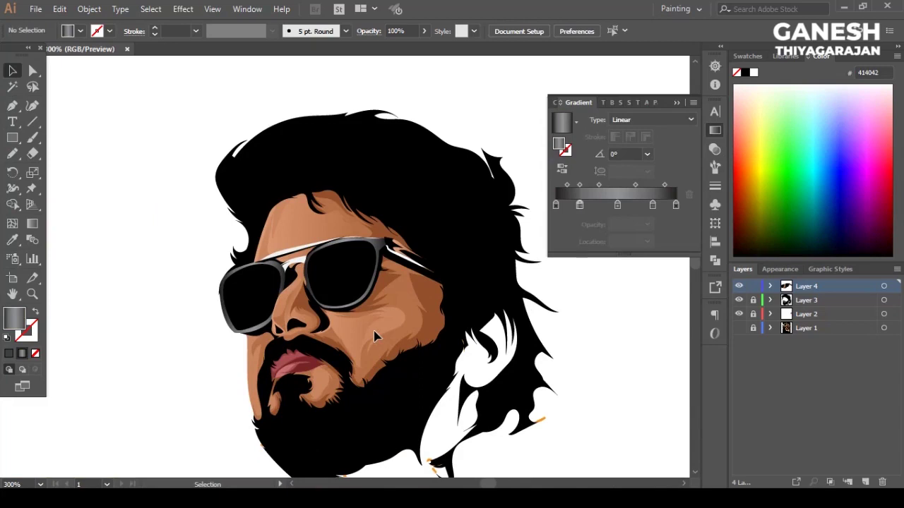
{"action": "left_click", "coordinate": [400, 257]}
{"action": "scroll", "coordinate": [262, 302], "scroll_direction": "up", "scroll_amount": 3}
{"action": "scroll", "coordinate": [262, 302], "scroll_direction": "down", "scroll_amount": 1}
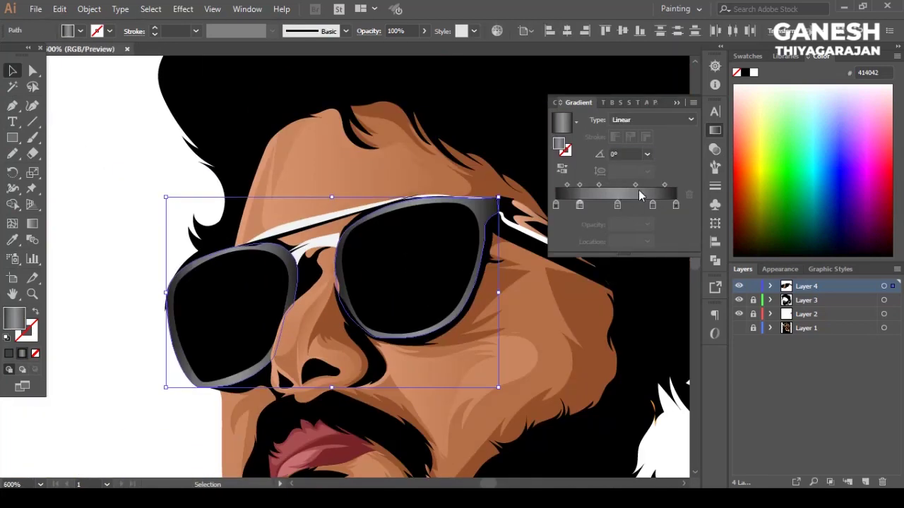
{"action": "scroll", "coordinate": [436, 365], "scroll_direction": "down", "scroll_amount": 2}
{"action": "scroll", "coordinate": [435, 365], "scroll_direction": "up", "scroll_amount": 2}
{"action": "scroll", "coordinate": [347, 299], "scroll_direction": "up", "scroll_amount": 2}
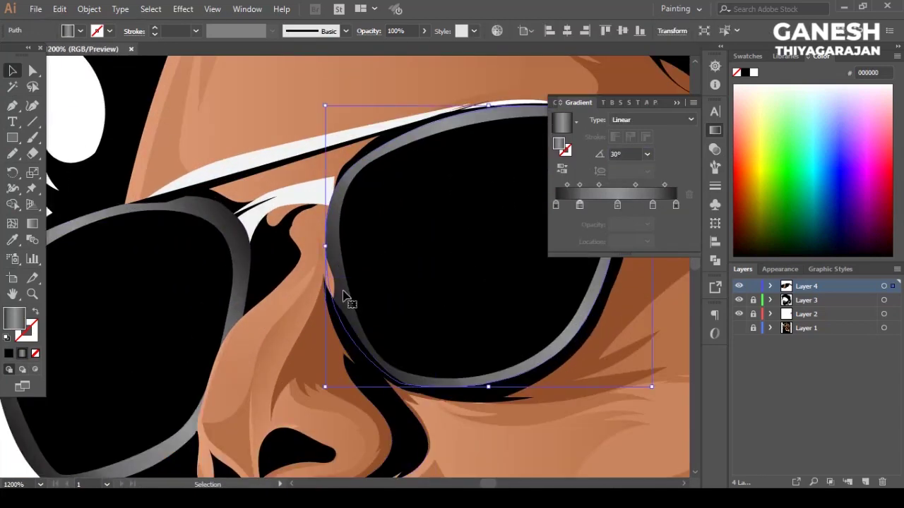
{"action": "left_click", "coordinate": [333, 289]}
{"action": "left_click", "coordinate": [333, 209]}
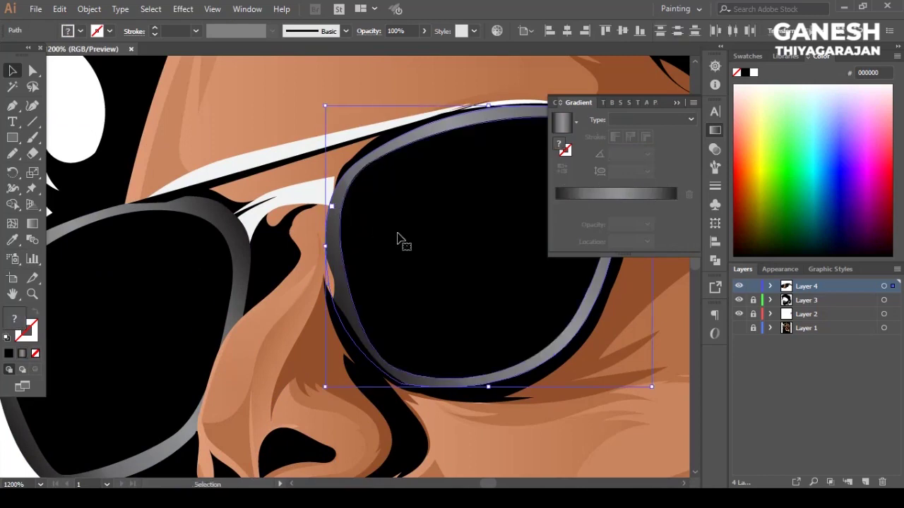
{"action": "scroll", "coordinate": [76, 255], "scroll_direction": "down", "scroll_amount": 3}
Step: Drag the left lens frame's lower corner near the nose with Direct Selection, then review the whole portrait
{"action": "left_click", "coordinate": [75, 255]}
{"action": "scroll", "coordinate": [75, 255], "scroll_direction": "up", "scroll_amount": 4}
{"action": "scroll", "coordinate": [208, 382], "scroll_direction": "down", "scroll_amount": 2}
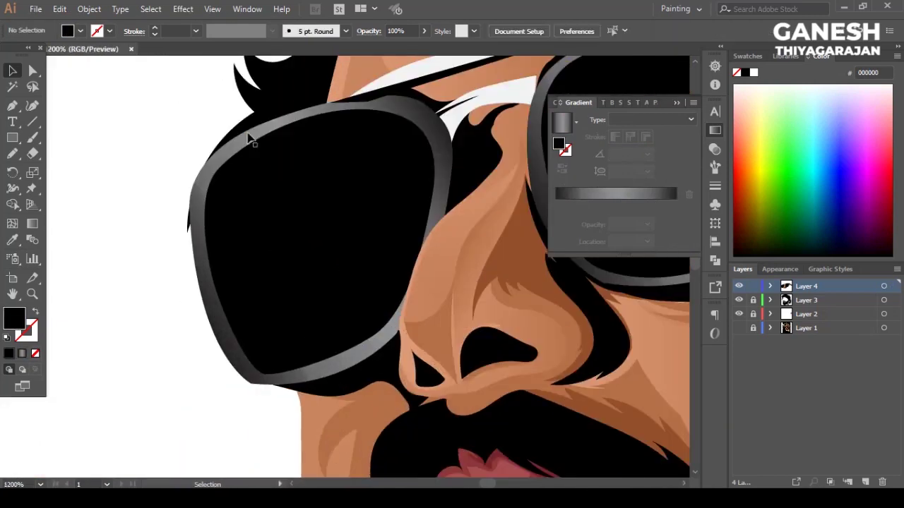
{"action": "left_click", "coordinate": [208, 357]}
{"action": "scroll", "coordinate": [208, 381], "scroll_direction": "up", "scroll_amount": 2}
{"action": "key", "text": "a"}
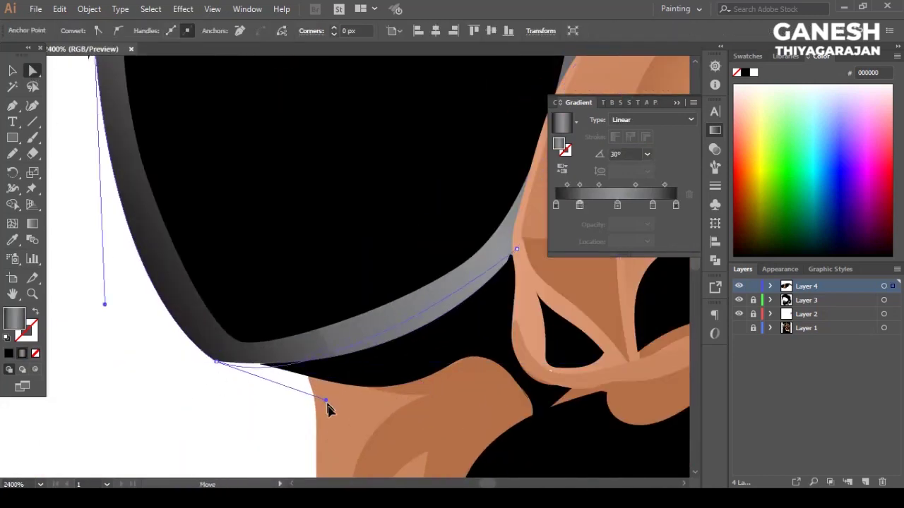
{"action": "left_click_drag", "start_coordinate": [326, 401], "coordinate": [373, 412]}
{"action": "key", "text": "ctrl+shift+a"}
{"action": "key", "text": "ctrl+0"}
{"action": "scroll", "coordinate": [221, 223], "scroll_direction": "up", "scroll_amount": 5}
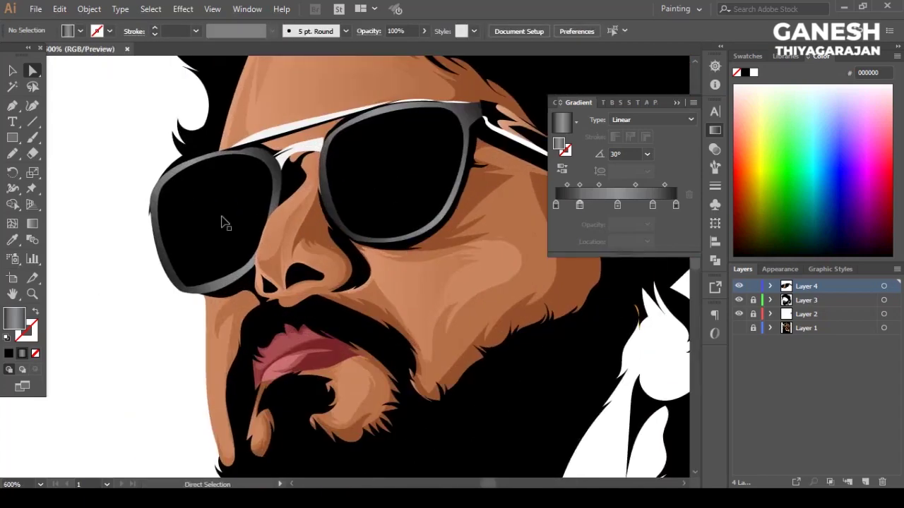
{"action": "scroll", "coordinate": [272, 363], "scroll_direction": "up", "scroll_amount": 2}
{"action": "left_click", "coordinate": [273, 363]}
{"action": "scroll", "coordinate": [243, 383], "scroll_direction": "up", "scroll_amount": 2}
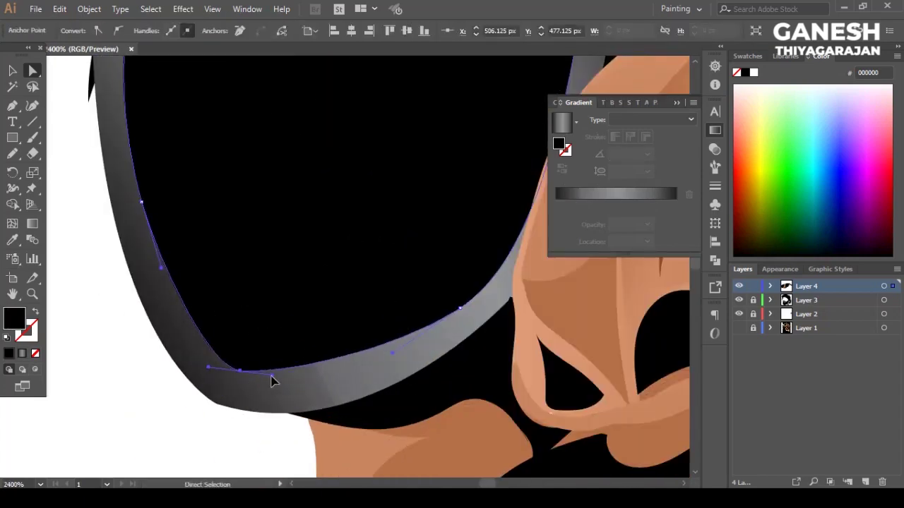
{"action": "left_click", "coordinate": [152, 425]}
{"action": "scroll", "coordinate": [152, 425], "scroll_direction": "down", "scroll_amount": 2}
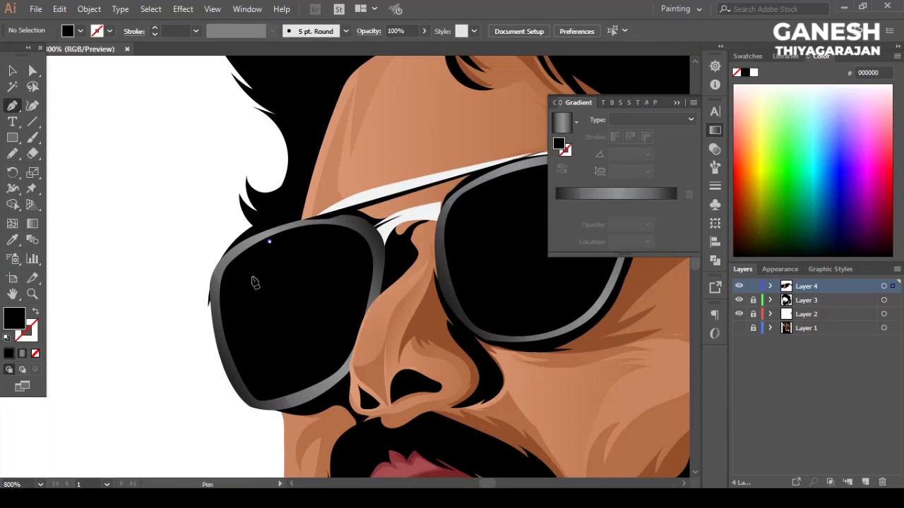
Step: Draw a curved reflection shape inside the left lens
{"action": "left_click", "coordinate": [267, 331]}
{"action": "left_click_drag", "start_coordinate": [277, 271], "coordinate": [286, 257]}
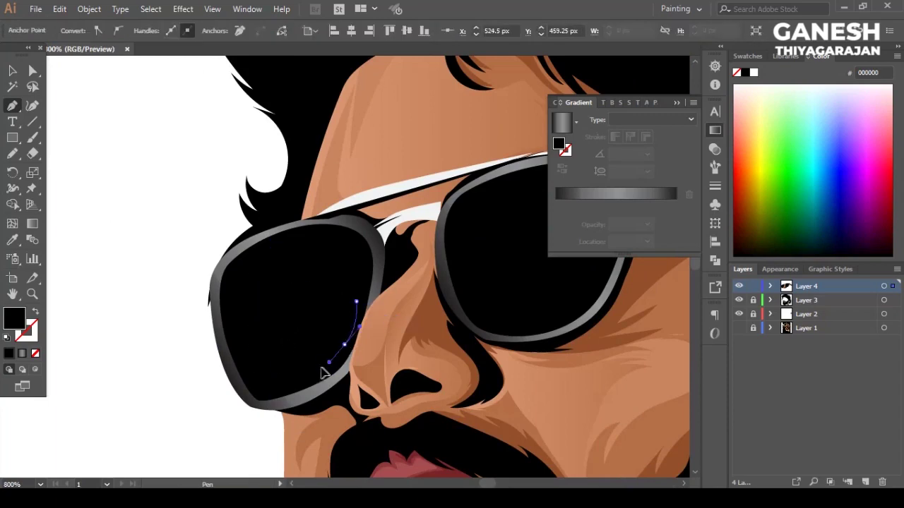
{"action": "left_click_drag", "start_coordinate": [221, 309], "coordinate": [214, 236]}
{"action": "left_click", "coordinate": [269, 243]}
{"action": "scroll", "coordinate": [269, 243], "scroll_direction": "down", "scroll_amount": 1}
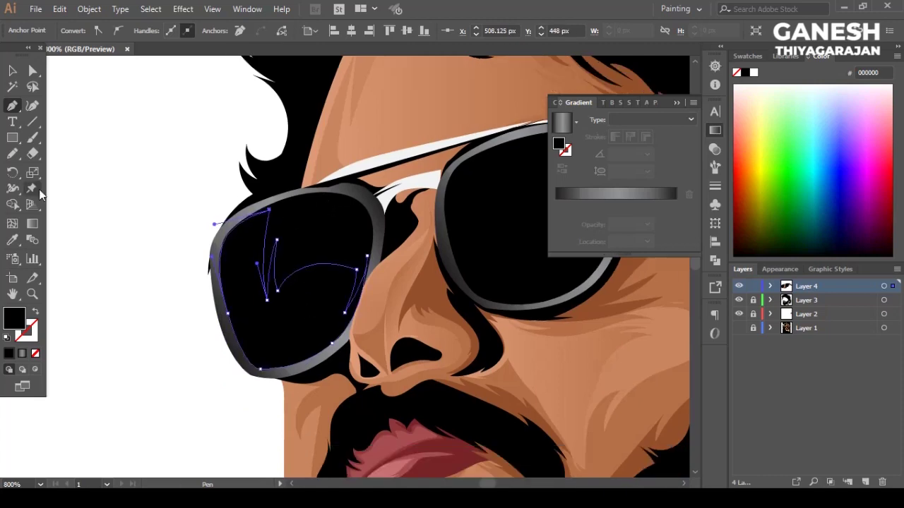
{"action": "key", "text": "v"}
Step: Fill the left lens reflection with near-white f1f2f2 at 10% opacity
{"action": "left_click", "coordinate": [67, 31]}
{"action": "left_click", "coordinate": [75, 94]}
{"action": "left_click", "coordinate": [715, 149]}
{"action": "left_click", "coordinate": [652, 120]}
{"action": "type", "text": "30"}
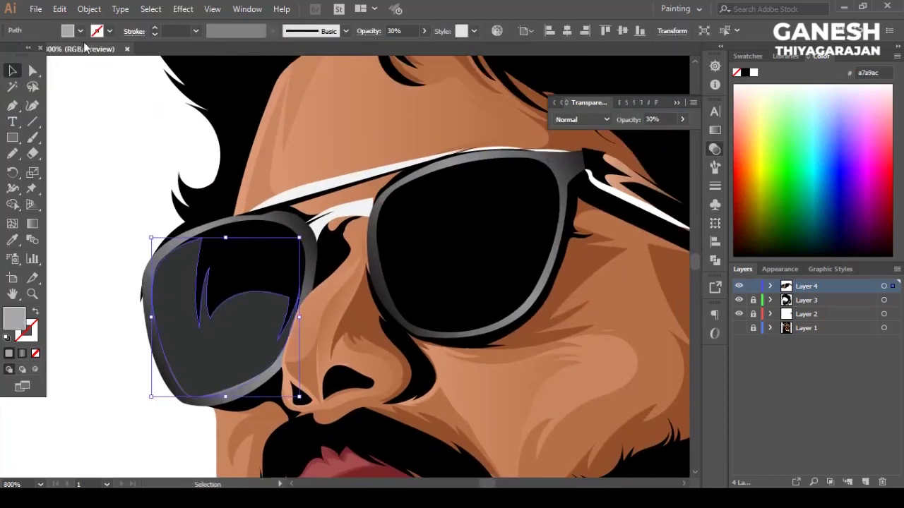
{"action": "left_click", "coordinate": [67, 30]}
{"action": "left_click", "coordinate": [25, 54]}
{"action": "type", "text": "10"}
{"action": "key", "text": "Return"}
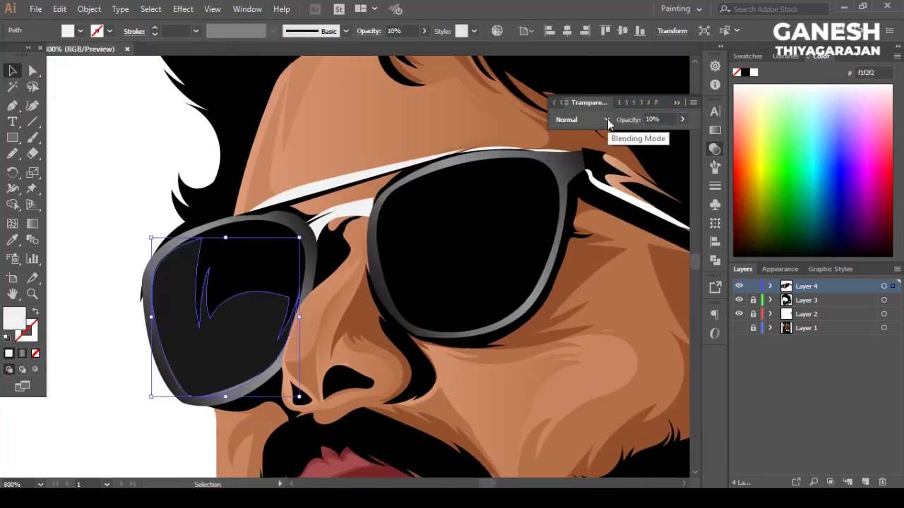
{"action": "key", "text": "ctrl+shift+a"}
{"action": "scroll", "coordinate": [346, 295], "scroll_direction": "down", "scroll_amount": 3}
{"action": "scroll", "coordinate": [332, 305], "scroll_direction": "up", "scroll_amount": 2}
Step: Outline a closed highlight shape inside the right lens
{"action": "left_click", "coordinate": [12, 105]}
{"action": "left_click", "coordinate": [315, 225]}
{"action": "left_click", "coordinate": [315, 245]}
{"action": "left_click", "coordinate": [304, 287]}
{"action": "left_click", "coordinate": [324, 308]}
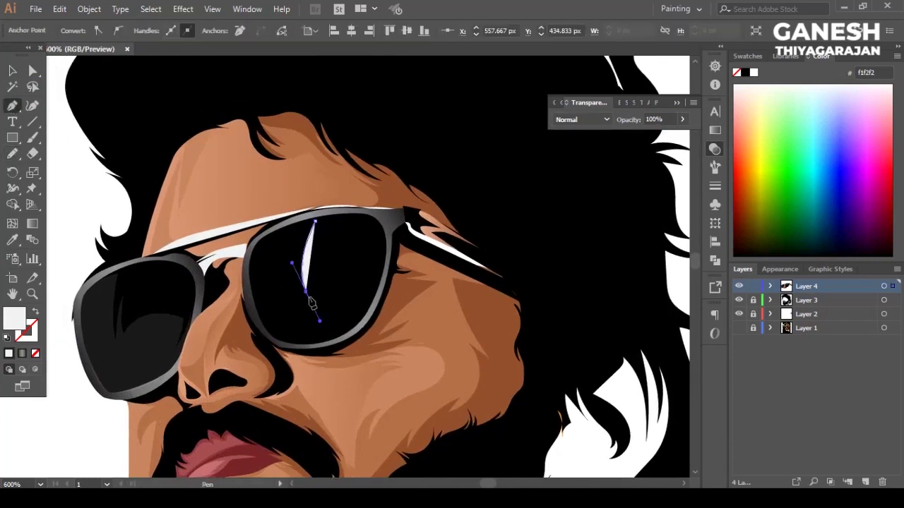
{"action": "left_click", "coordinate": [380, 291]}
{"action": "left_click", "coordinate": [336, 341]}
{"action": "left_click", "coordinate": [265, 328]}
{"action": "left_click", "coordinate": [254, 308]}
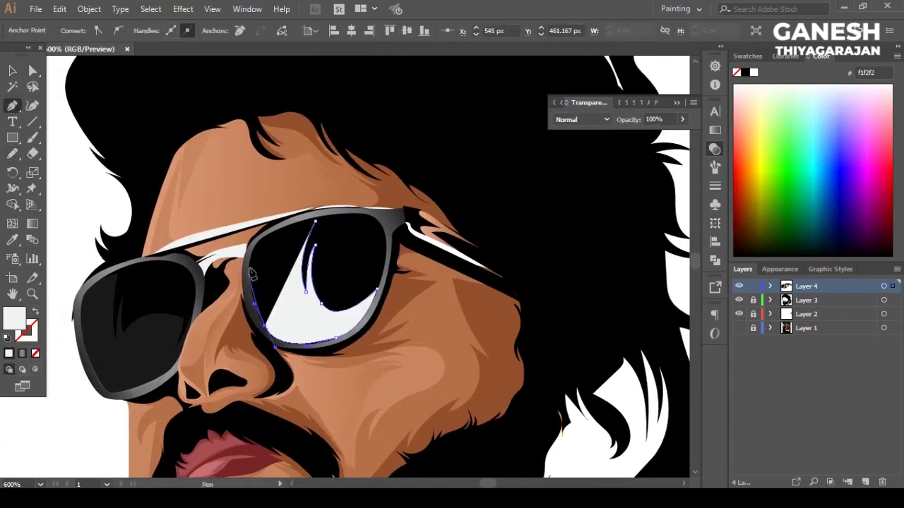
{"action": "left_click", "coordinate": [255, 254]}
{"action": "scroll", "coordinate": [281, 234], "scroll_direction": "up", "scroll_amount": 2}
{"action": "left_click", "coordinate": [331, 238]}
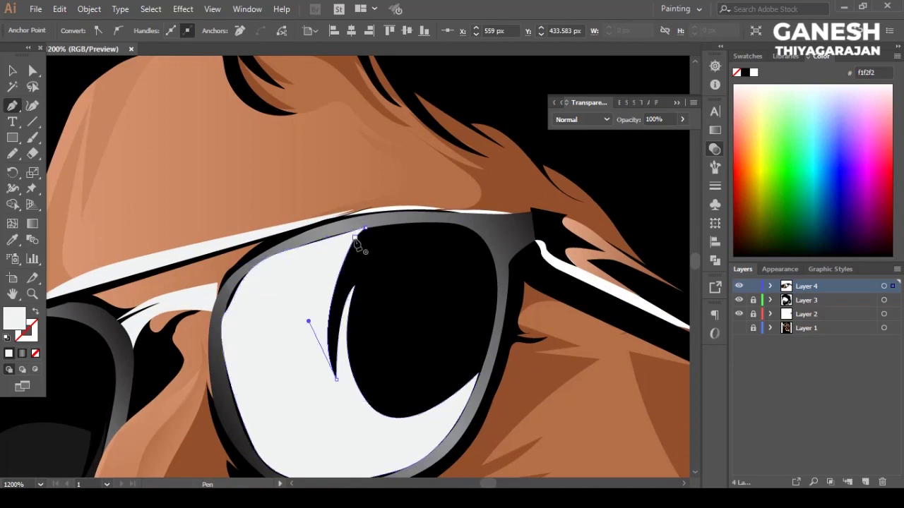
{"action": "scroll", "coordinate": [332, 240], "scroll_direction": "down", "scroll_amount": 5}
{"action": "key", "text": "ctrl+shift+a"}
{"action": "scroll", "coordinate": [413, 254], "scroll_direction": "down", "scroll_amount": 2}
{"action": "scroll", "coordinate": [413, 255], "scroll_direction": "up", "scroll_amount": 1}
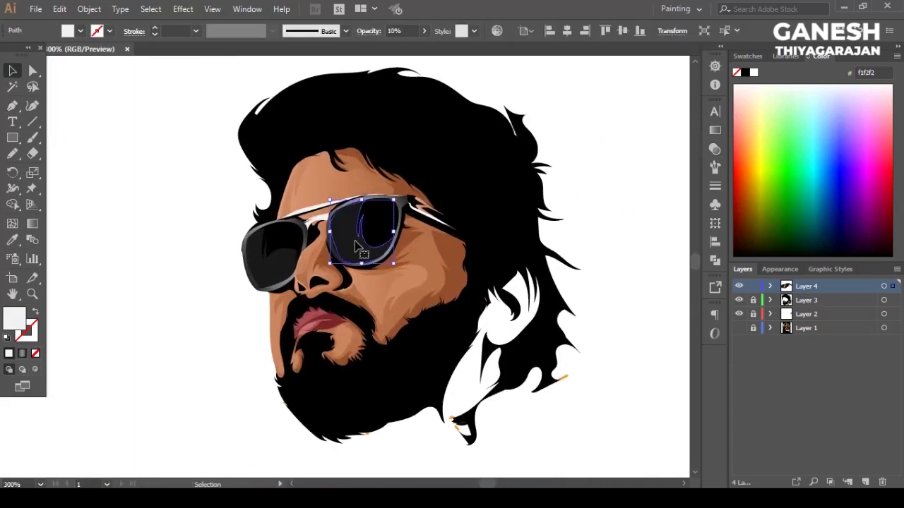
{"action": "scroll", "coordinate": [413, 255], "scroll_direction": "up", "scroll_amount": 1}
{"action": "scroll", "coordinate": [413, 254], "scroll_direction": "up", "scroll_amount": 1}
Step: Draw a second reflection shape along the right lens edge toward the bridge
{"action": "left_click", "coordinate": [12, 105]}
{"action": "left_click", "coordinate": [327, 221]}
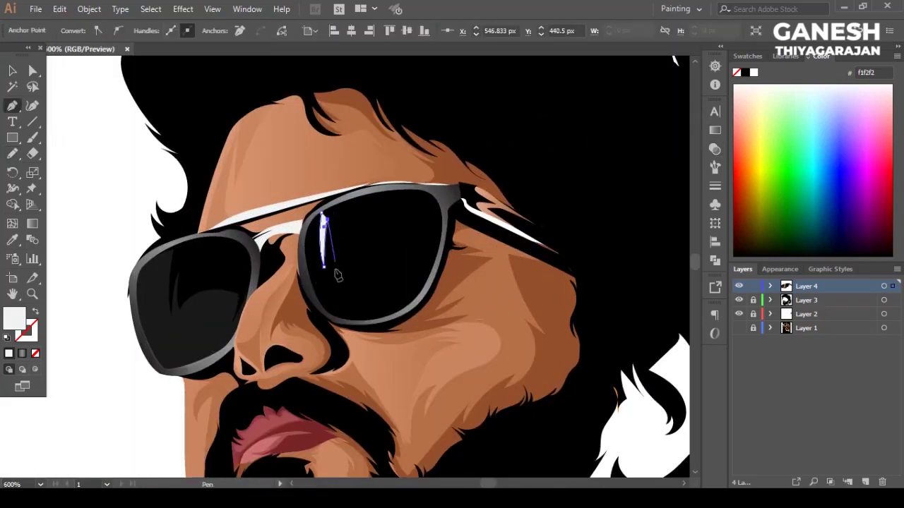
{"action": "left_click", "coordinate": [438, 247]}
{"action": "left_click", "coordinate": [415, 306]}
{"action": "left_click", "coordinate": [385, 316]}
{"action": "left_click", "coordinate": [349, 330]}
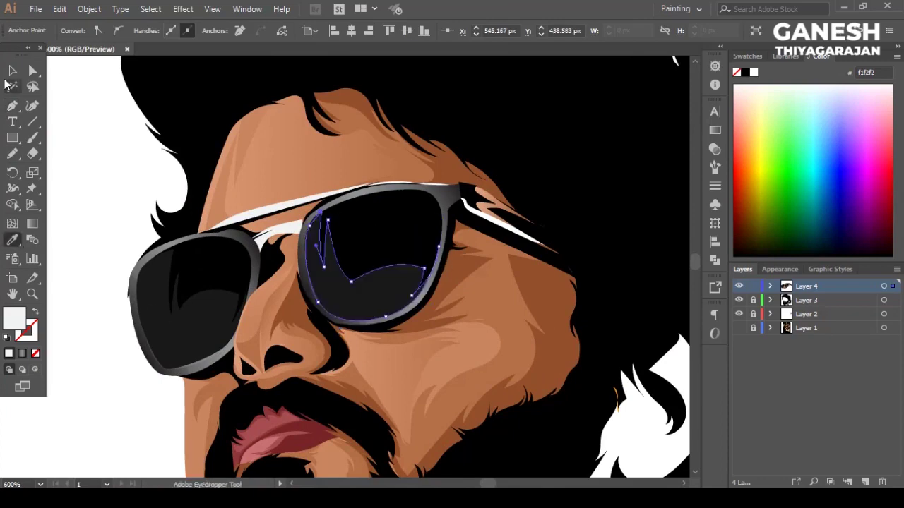
{"action": "key", "text": "v"}
{"action": "key", "text": "ctrl+shift+a"}
{"action": "scroll", "coordinate": [417, 333], "scroll_direction": "down", "scroll_amount": 4}
{"action": "scroll", "coordinate": [415, 331], "scroll_direction": "up", "scroll_amount": 3}
{"action": "scroll", "coordinate": [416, 331], "scroll_direction": "up", "scroll_amount": 3}
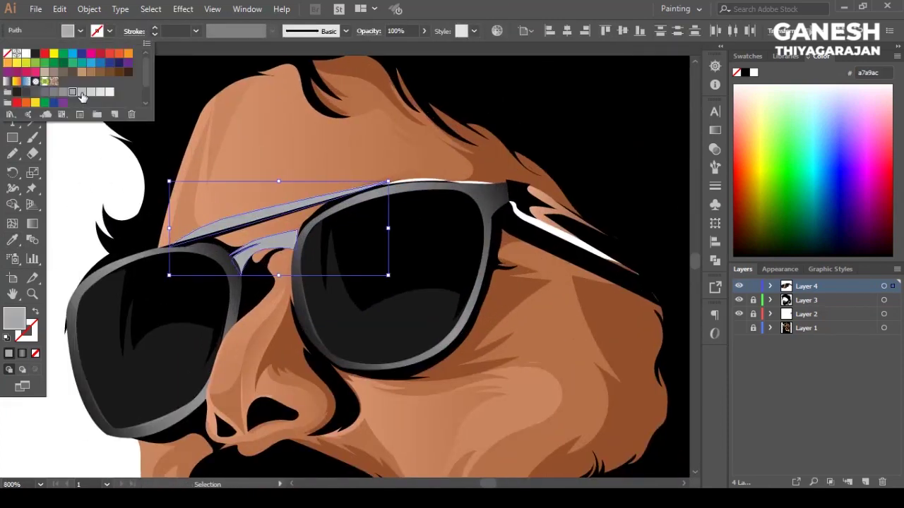
Step: Fill the cheek shading path with lighter df9c78 skin tone, then toggle the reference photo's visibility
{"action": "left_click", "coordinate": [562, 244]}
{"action": "key", "text": "ctrl+shift+a"}
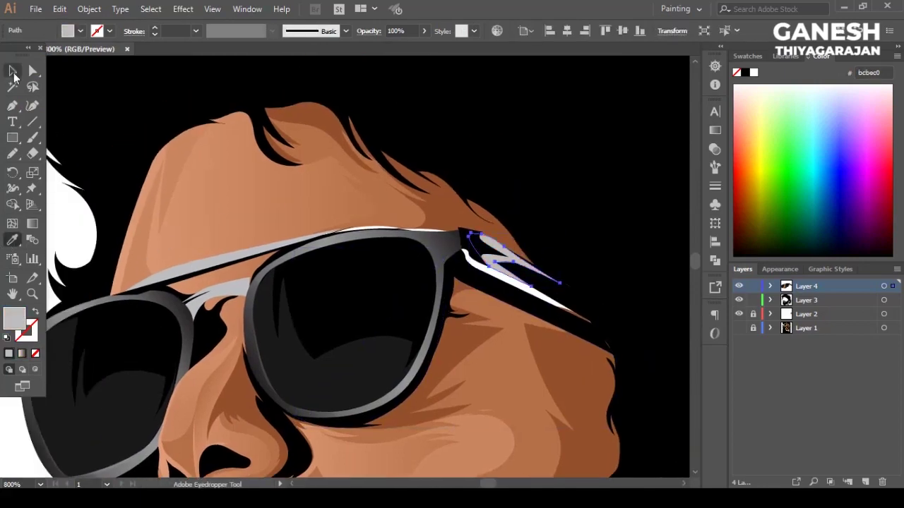
{"action": "scroll", "coordinate": [545, 331], "scroll_direction": "up", "scroll_amount": 2}
{"action": "left_click", "coordinate": [357, 238]}
{"action": "left_click", "coordinate": [440, 313]}
{"action": "key", "text": "a"}
{"action": "left_click", "coordinate": [390, 237]}
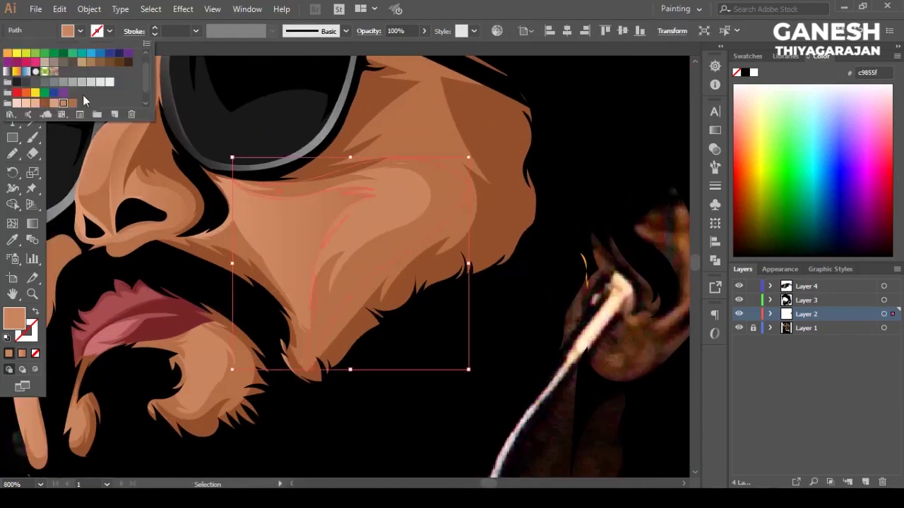
{"action": "left_click", "coordinate": [53, 103]}
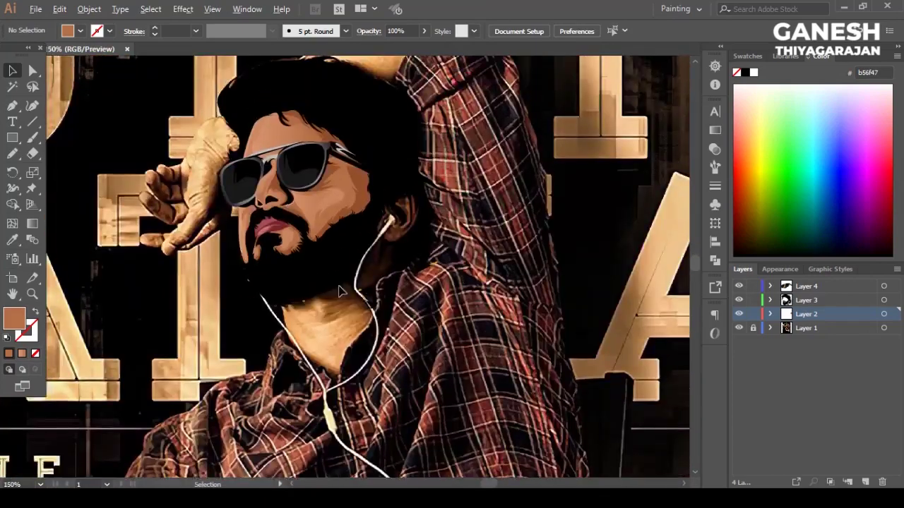
{"action": "left_click", "coordinate": [739, 328]}
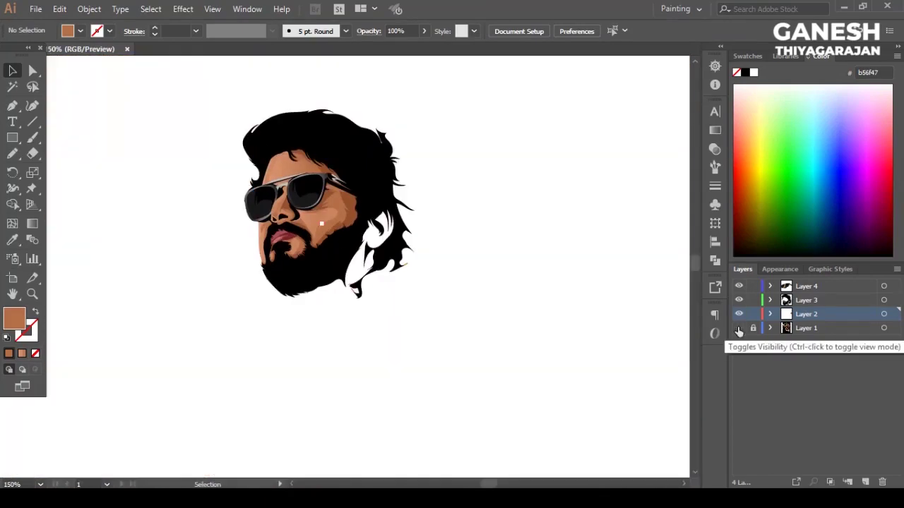
{"action": "left_click", "coordinate": [739, 329]}
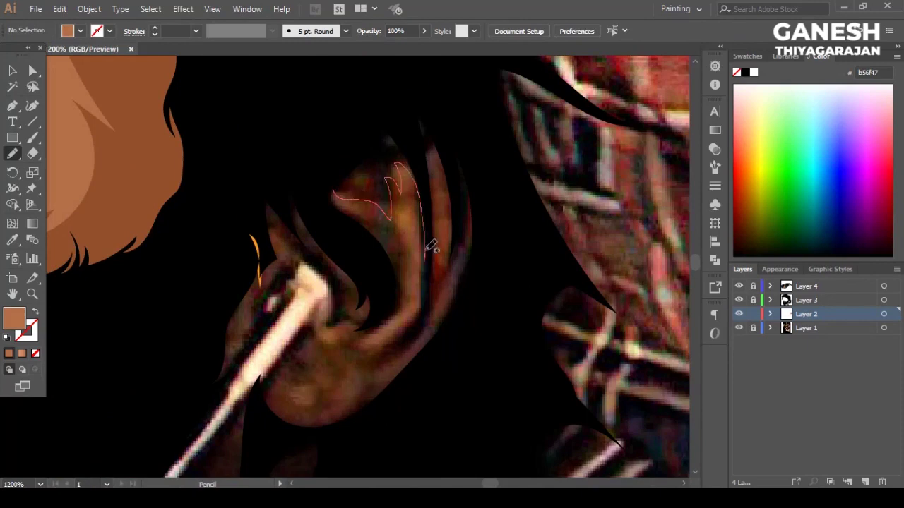
Step: Make first attempts at tracing ear shading outlines, deleting and undoing the unwanted strokes
{"action": "left_click_drag", "start_coordinate": [427, 355], "coordinate": [325, 189]}
{"action": "key", "text": "v"}
{"action": "key", "text": "Delete"}
{"action": "key", "text": "n"}
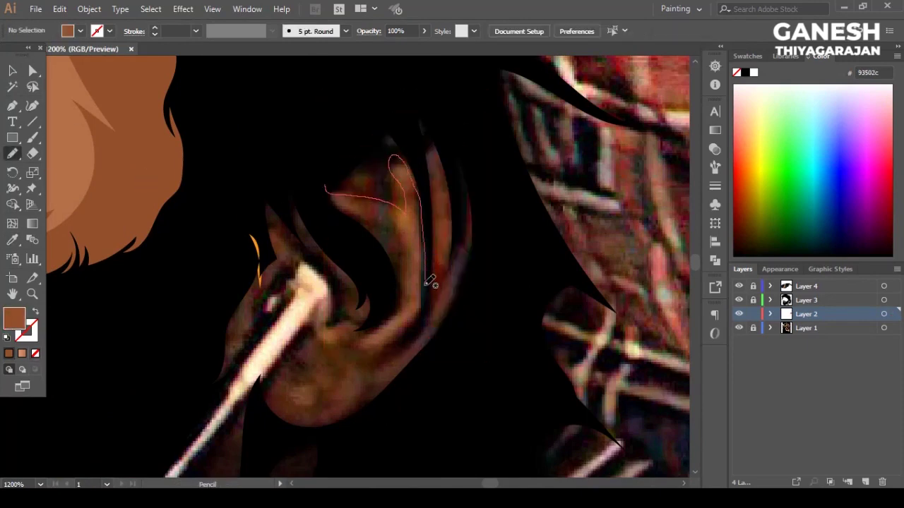
{"action": "left_click_drag", "start_coordinate": [424, 309], "coordinate": [332, 188]}
{"action": "key", "text": "ctrl+z"}
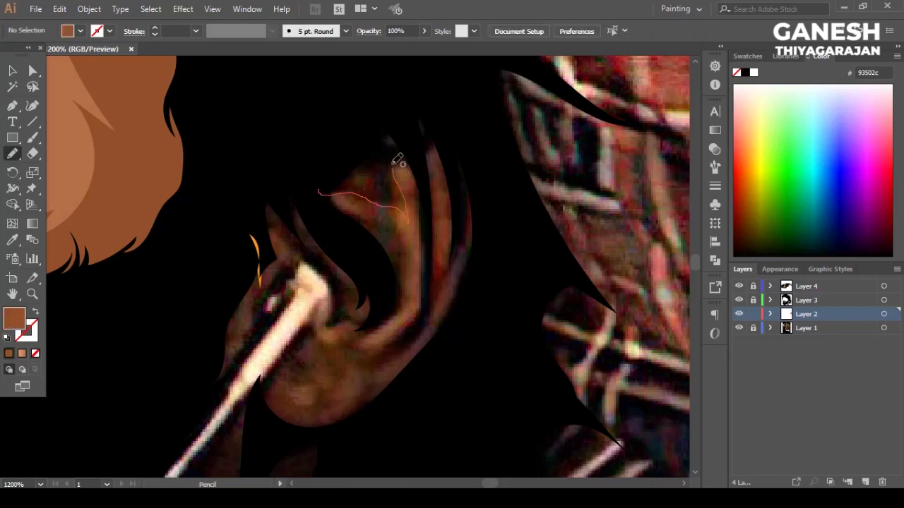
{"action": "left_click_drag", "start_coordinate": [380, 351], "coordinate": [381, 367]}
{"action": "key", "text": "ctrl+z"}
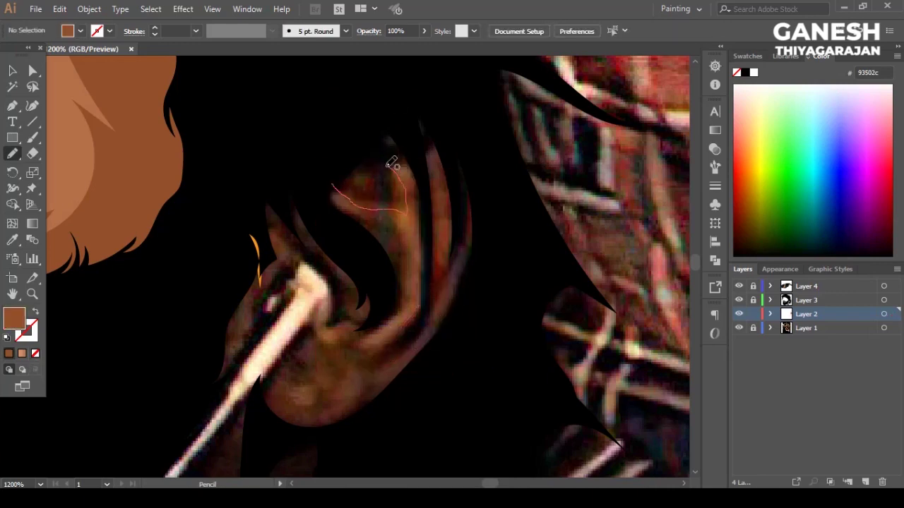
Step: Trace the inner ear shading and brown shapes around the earphone tip with the Pencil
{"action": "left_click_drag", "start_coordinate": [390, 165], "coordinate": [431, 268]}
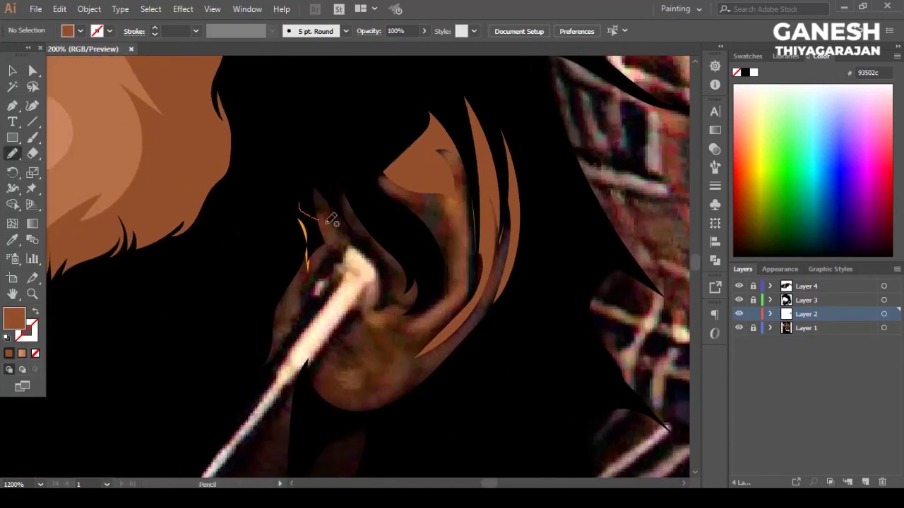
{"action": "left_click_drag", "start_coordinate": [300, 195], "coordinate": [315, 205]}
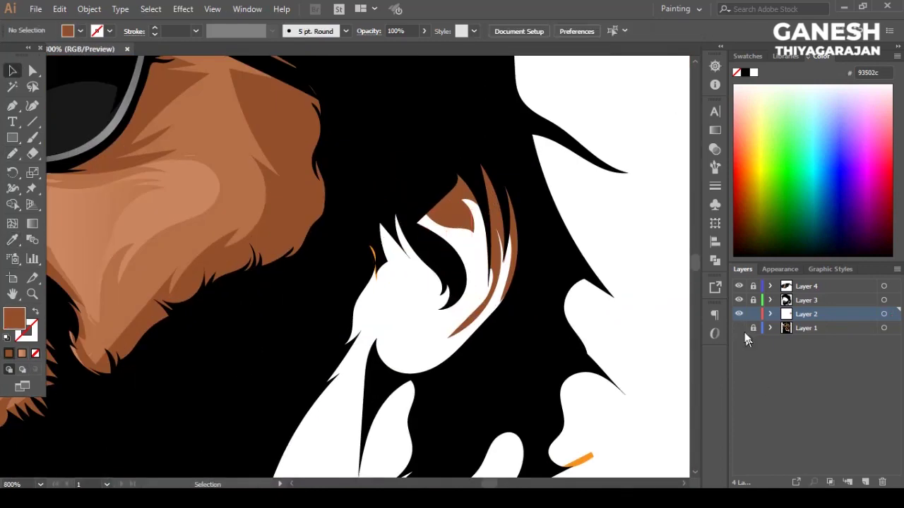
{"action": "left_click", "coordinate": [738, 328]}
{"action": "key", "text": "n"}
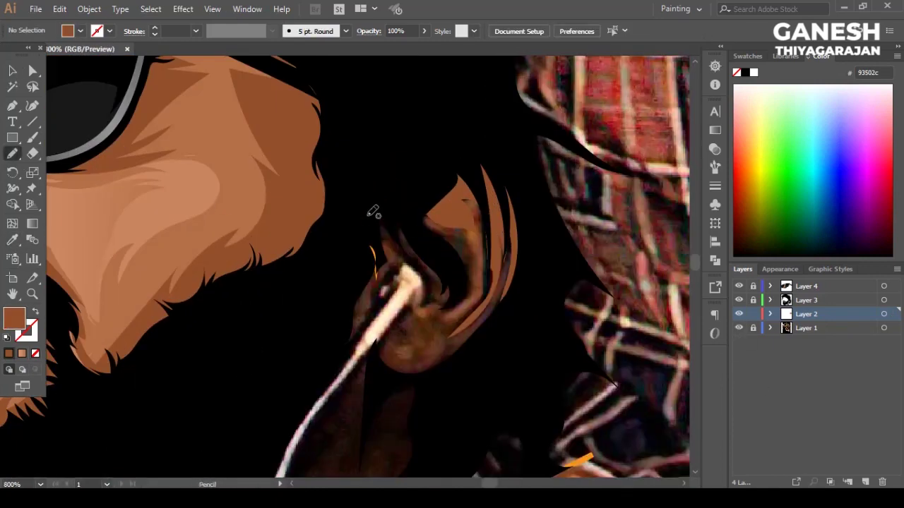
{"action": "left_click_drag", "start_coordinate": [390, 221], "coordinate": [369, 218]}
{"action": "key", "text": "v"}
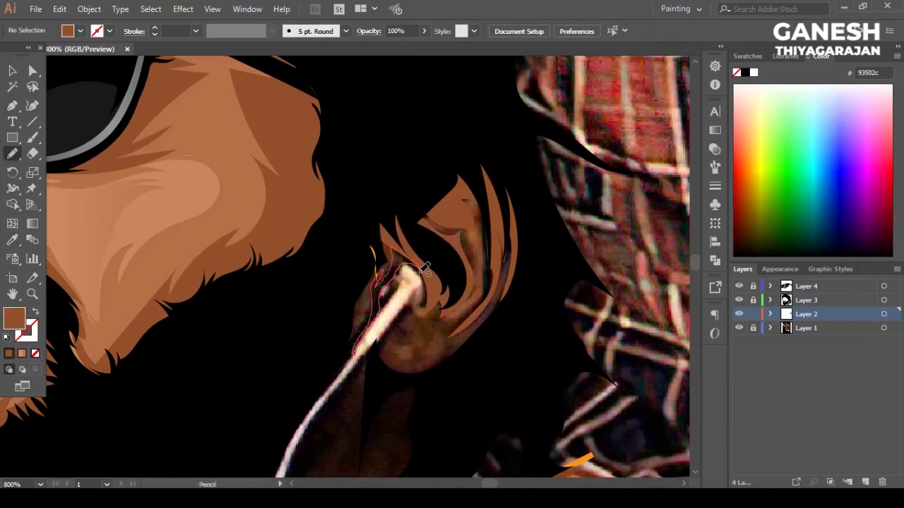
{"action": "left_click_drag", "start_coordinate": [424, 265], "coordinate": [413, 271]}
{"action": "key", "text": "v"}
{"action": "key", "text": "ctrl+shift+a"}
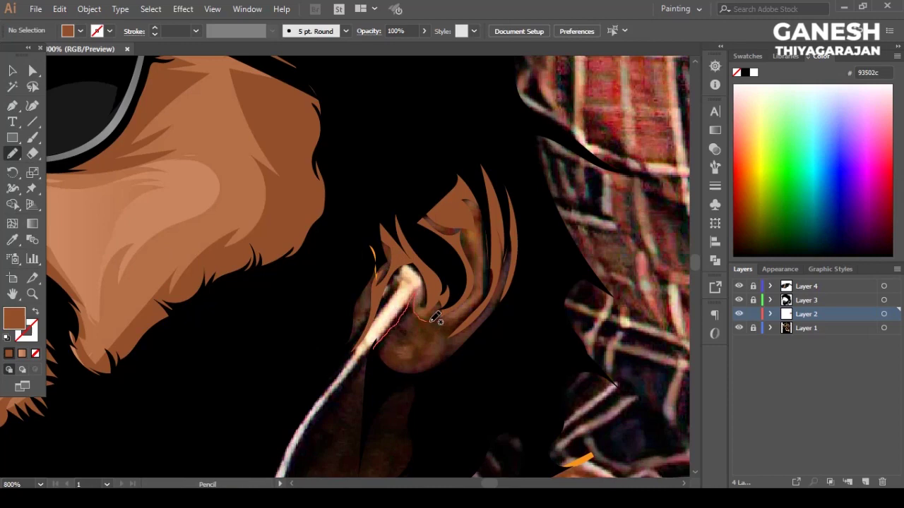
Step: Add a dark shading shape inside the ear and one along its upper rim, checking against the photo
{"action": "left_click_drag", "start_coordinate": [446, 359], "coordinate": [388, 362]}
{"action": "key", "text": "v"}
{"action": "key", "text": "ctrl+shift+a"}
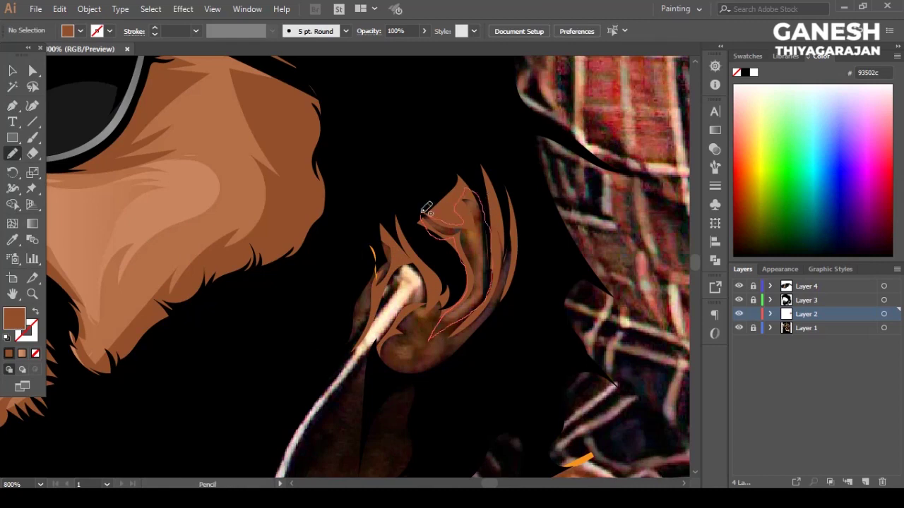
{"action": "left_click_drag", "start_coordinate": [429, 209], "coordinate": [426, 215]}
{"action": "key", "text": "v"}
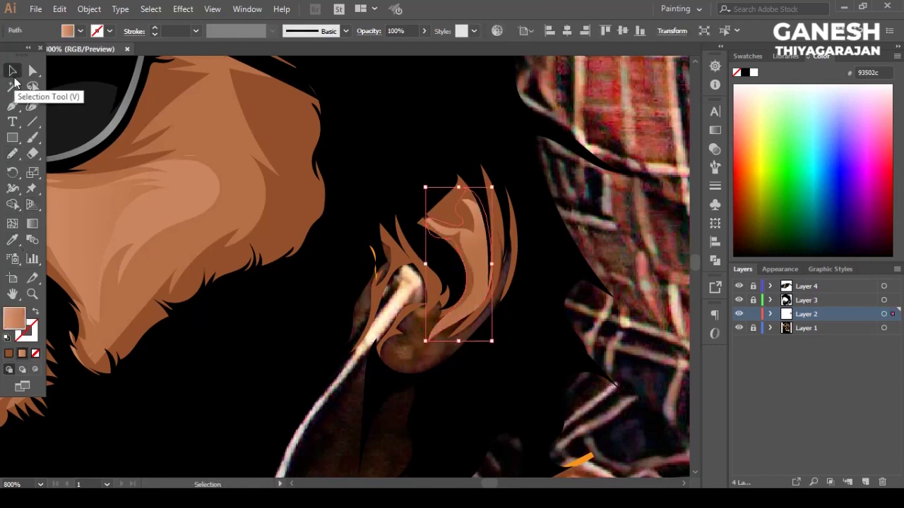
{"action": "key", "text": "ctrl+F9"}
{"action": "key", "text": "ctrl+shift+a"}
{"action": "key", "text": "ctrl+minus"}
{"action": "key", "text": "ctrl+minus"}
{"action": "key", "text": "ctrl+minus"}
{"action": "left_click", "coordinate": [738, 328]}
{"action": "left_click", "coordinate": [739, 328]}
{"action": "key", "text": "ctrl+plus"}
{"action": "key", "text": "ctrl+plus"}
{"action": "key", "text": "ctrl+plus"}
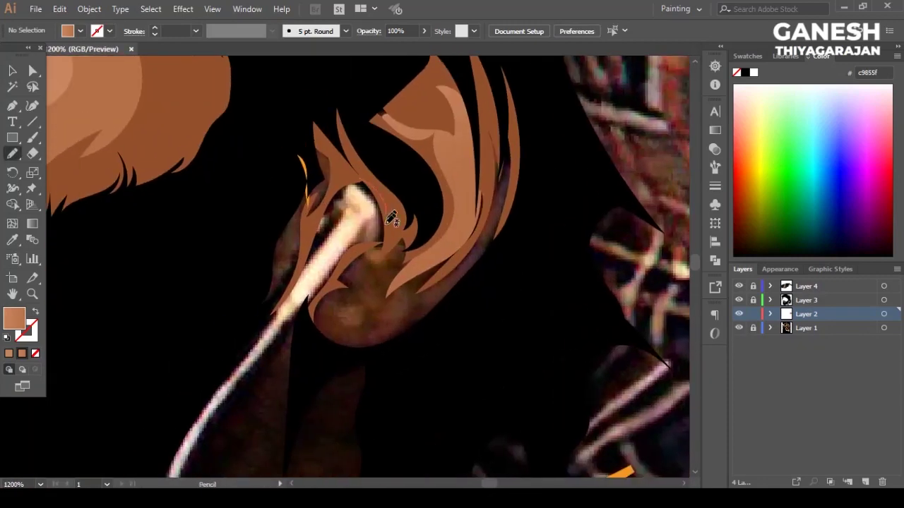
Step: Trace a large shading shape around the ear and fill it with brown
{"action": "left_click_drag", "start_coordinate": [518, 233], "coordinate": [529, 99]}
{"action": "scroll", "coordinate": [533, 215], "scroll_direction": "up", "scroll_amount": 3}
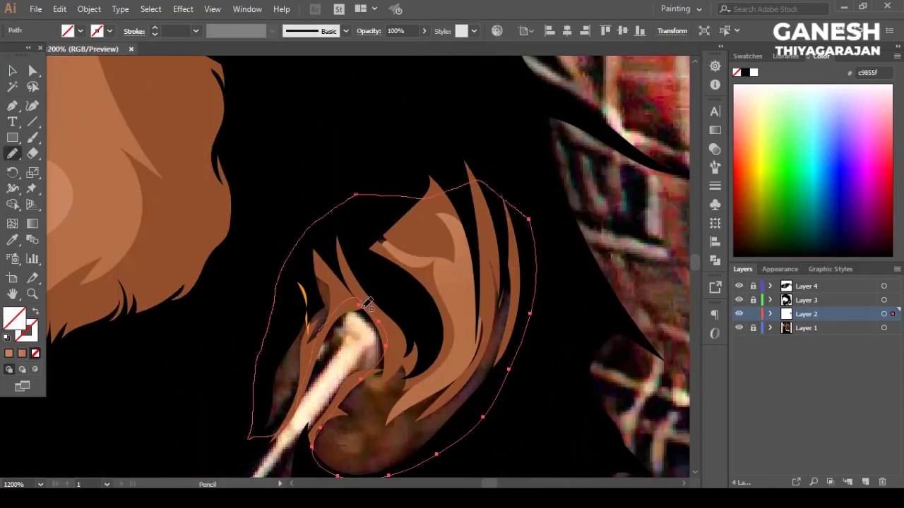
{"action": "key", "text": "ctrl+minus"}
{"action": "key", "text": "i"}
{"action": "left_click", "coordinate": [106, 122]}
{"action": "key", "text": "v"}
{"action": "key", "text": "ctrl+shift+a"}
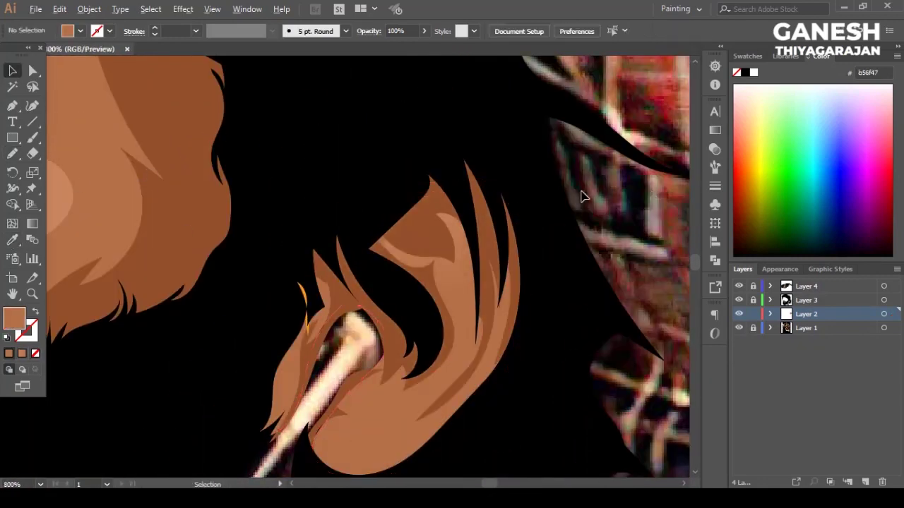
Step: Zoom out to the whole portrait with the Pencil ready, then hide the reference photo to check
{"action": "scroll", "coordinate": [583, 197], "scroll_direction": "down", "scroll_amount": 5}
{"action": "scroll", "coordinate": [445, 276], "scroll_direction": "up", "scroll_amount": 3}
{"action": "scroll", "coordinate": [445, 275], "scroll_direction": "down", "scroll_amount": 3}
{"action": "scroll", "coordinate": [445, 267], "scroll_direction": "up", "scroll_amount": 5}
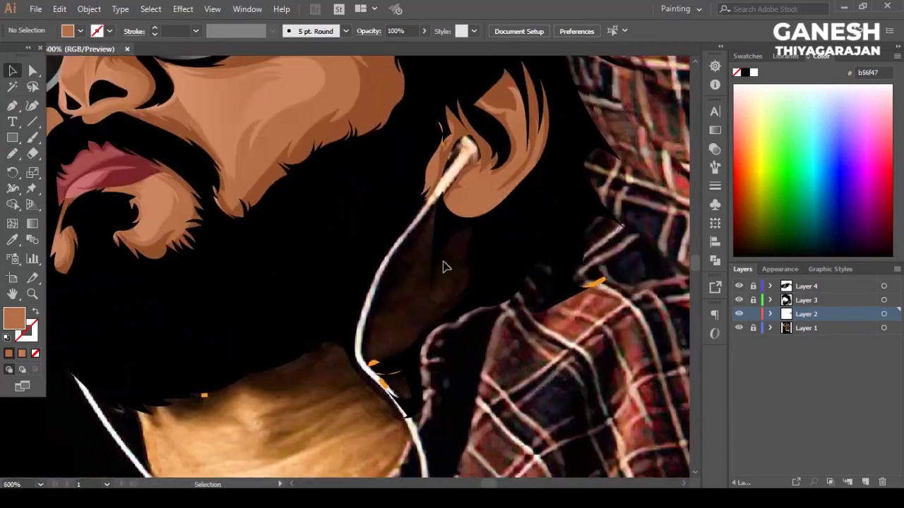
{"action": "scroll", "coordinate": [445, 267], "scroll_direction": "down", "scroll_amount": 3}
{"action": "key", "text": "ctrl+0"}
{"action": "key", "text": "n"}
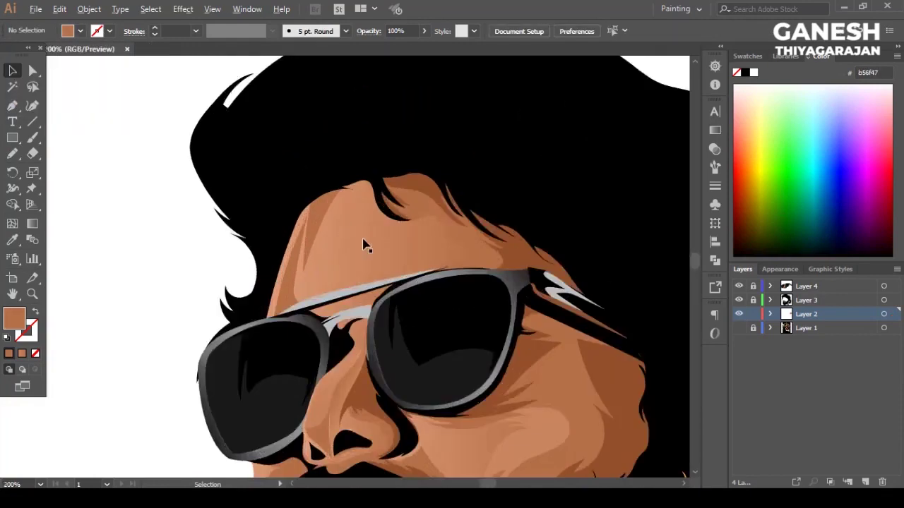
{"action": "key", "text": "ctrl+minus"}
{"action": "key", "text": "ctrl+minus"}
{"action": "key", "text": "ctrl+minus"}
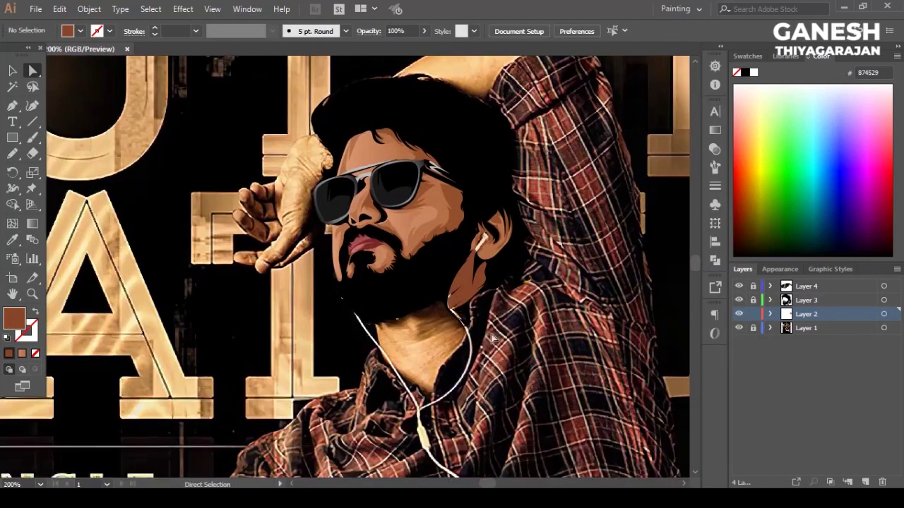
{"action": "left_click", "coordinate": [739, 328]}
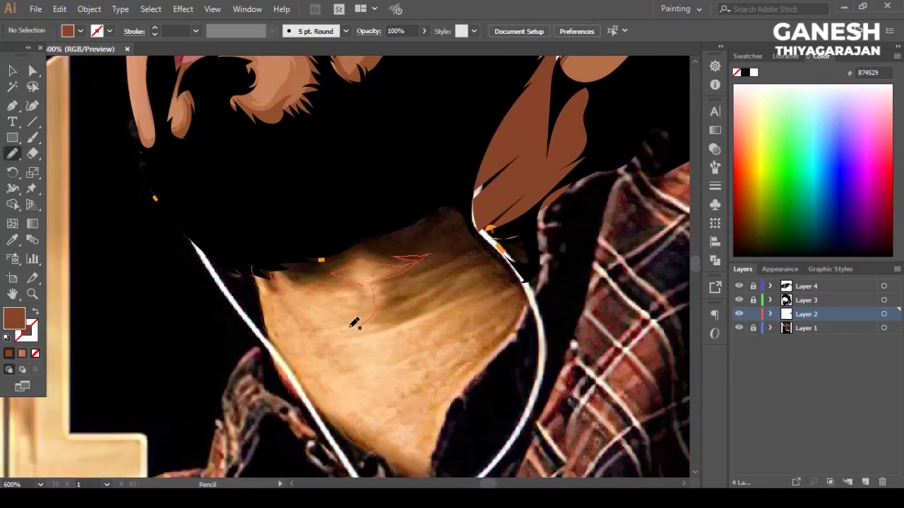
Step: Trace and close a brown shading shape on the neck, then bring the reference photo back
{"action": "left_click_drag", "start_coordinate": [449, 382], "coordinate": [445, 388]}
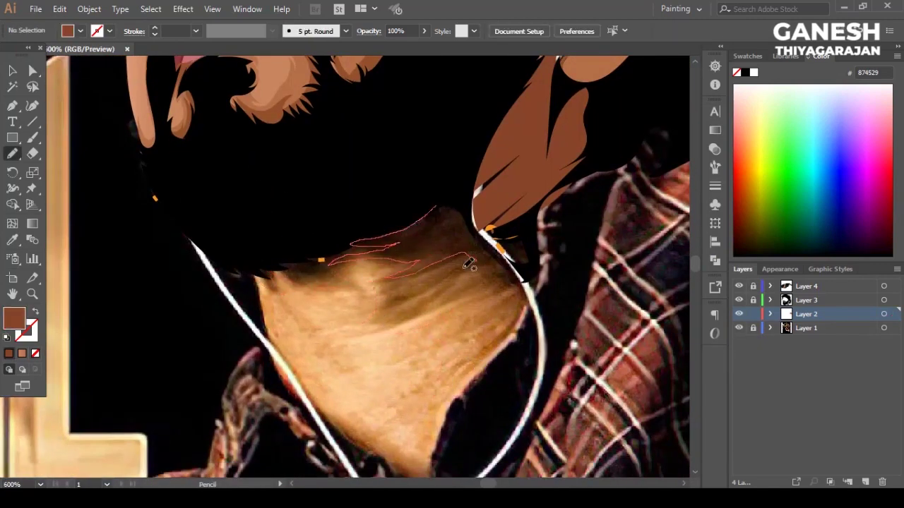
{"action": "left_click_drag", "start_coordinate": [529, 285], "coordinate": [526, 289]}
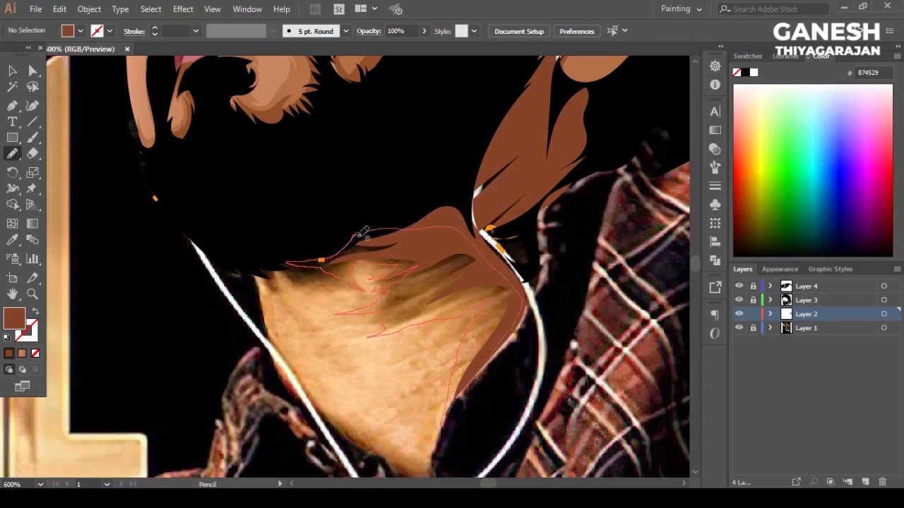
{"action": "left_click_drag", "start_coordinate": [358, 235], "coordinate": [362, 236]}
{"action": "key", "text": "v"}
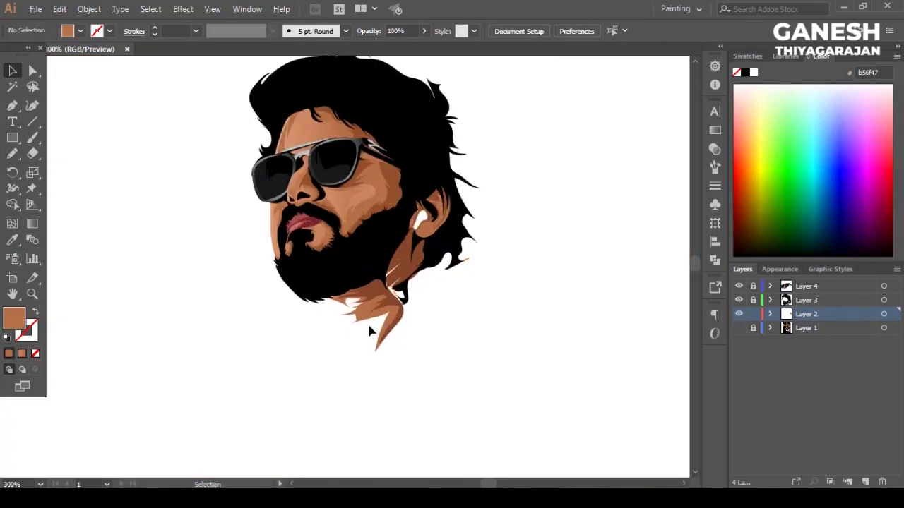
{"action": "scroll", "coordinate": [368, 332], "scroll_direction": "up", "scroll_amount": 4}
{"action": "scroll", "coordinate": [369, 332], "scroll_direction": "down", "scroll_amount": 3}
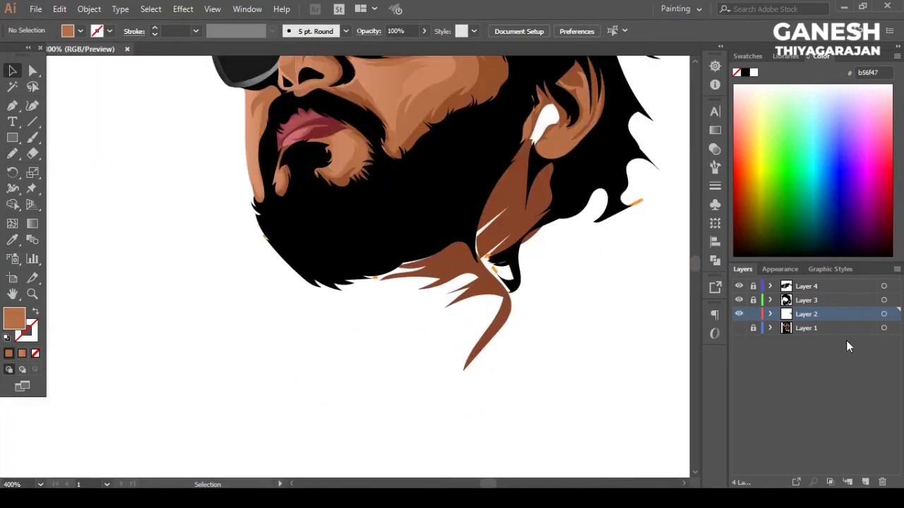
{"action": "left_click", "coordinate": [739, 327]}
{"action": "scroll", "coordinate": [396, 335], "scroll_direction": "up", "scroll_amount": 2}
{"action": "key", "text": "n"}
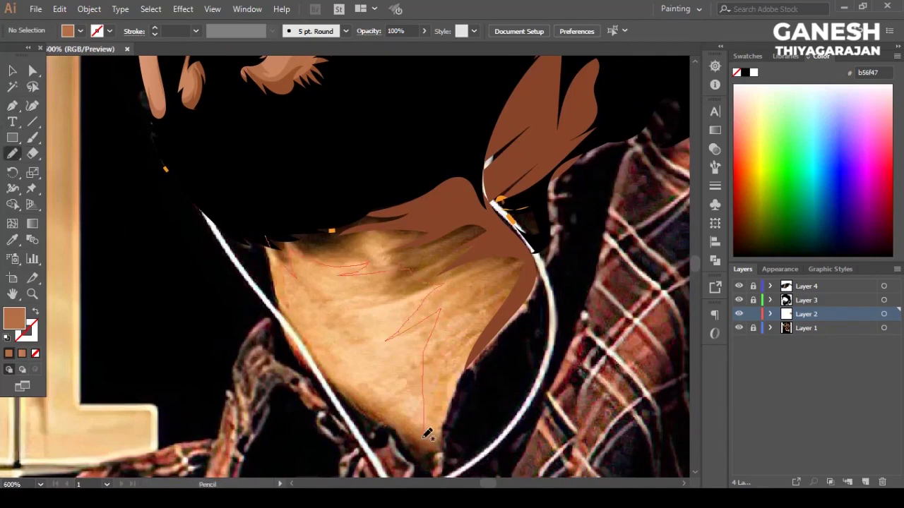
Step: Trace another brown shape over the neck and deselect it
{"action": "left_click_drag", "start_coordinate": [362, 209], "coordinate": [359, 211]}
{"action": "key", "text": "v"}
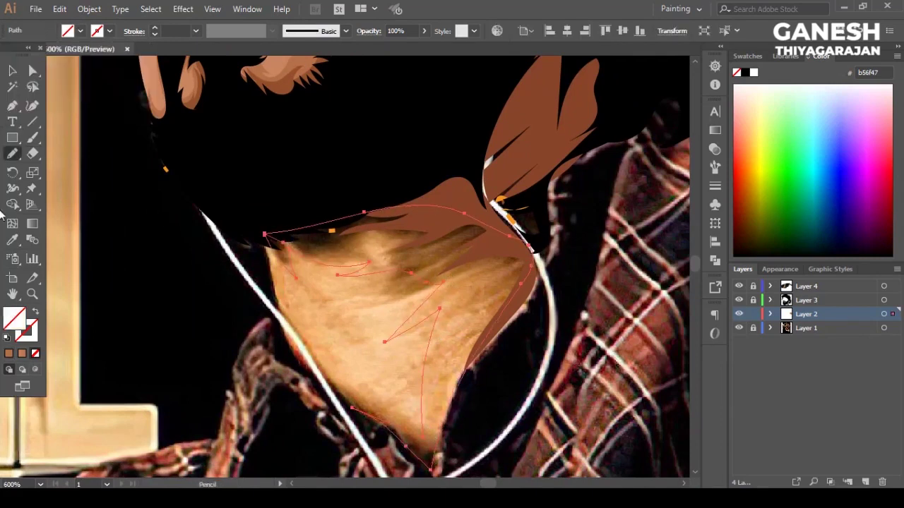
{"action": "scroll", "coordinate": [169, 262], "scroll_direction": "up", "scroll_amount": 3}
{"action": "scroll", "coordinate": [170, 262], "scroll_direction": "down", "scroll_amount": 1}
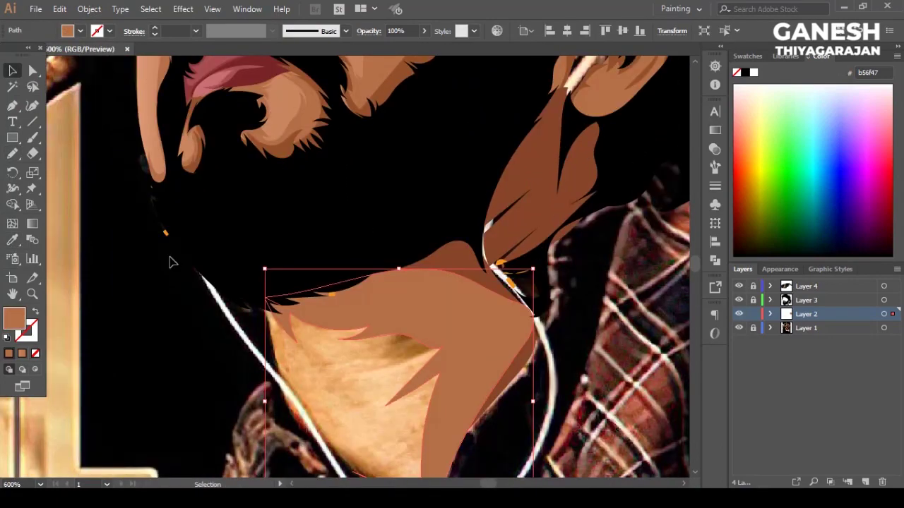
{"action": "key", "text": "ctrl+shift+a"}
{"action": "key", "text": "n"}
{"action": "scroll", "coordinate": [276, 291], "scroll_direction": "down", "scroll_amount": 1}
{"action": "scroll", "coordinate": [275, 291], "scroll_direction": "right", "scroll_amount": 1}
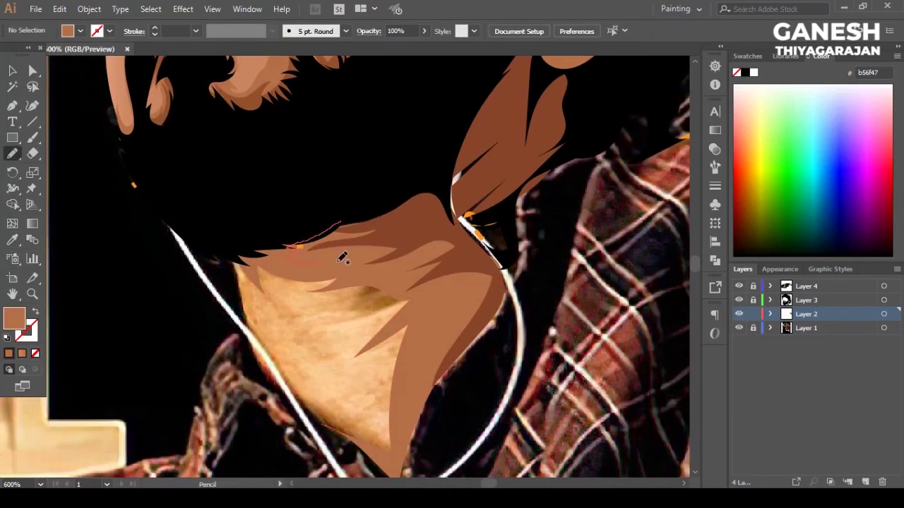
Step: Draw a darker shadow shape on the neck, filled with a sampled darker brown
{"action": "left_click_drag", "start_coordinate": [492, 286], "coordinate": [492, 286]}
{"action": "key", "text": "i"}
{"action": "left_click", "coordinate": [431, 215]}
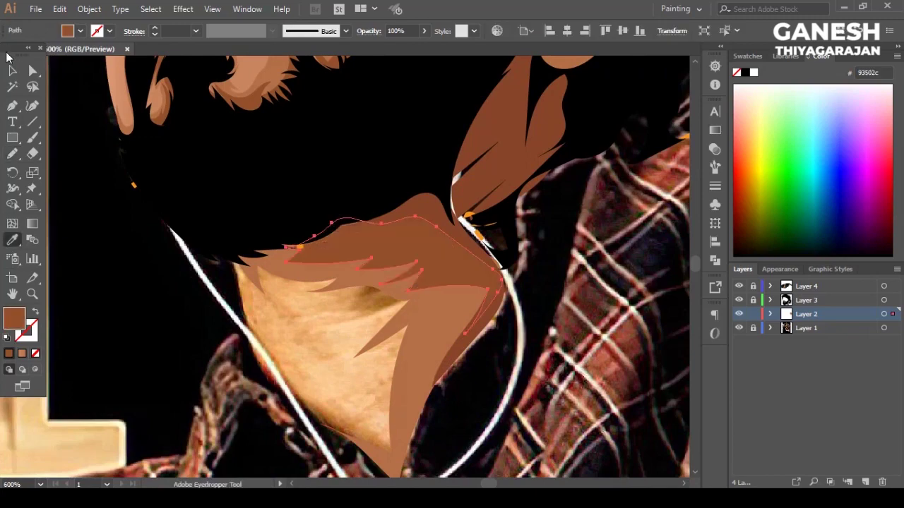
{"action": "left_click", "coordinate": [13, 71]}
{"action": "key", "text": "ctrl+shift+a"}
{"action": "key", "text": "ctrl+minus"}
{"action": "key", "text": "ctrl+minus"}
{"action": "key", "text": "ctrl+minus"}
{"action": "scroll", "coordinate": [427, 313], "scroll_direction": "up", "scroll_amount": 4}
{"action": "scroll", "coordinate": [389, 283], "scroll_direction": "down", "scroll_amount": 1}
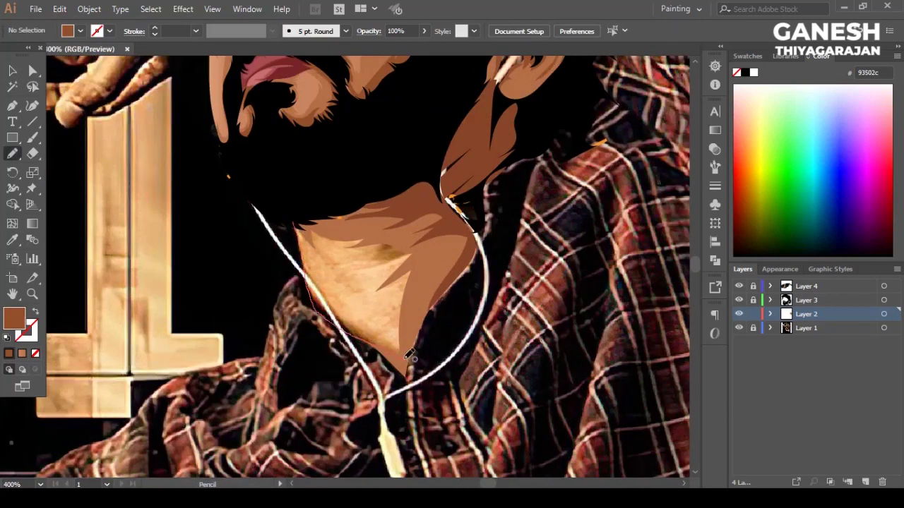
Step: Draw the neck highlight shape and fill it with light tan using the Eyedropper
{"action": "left_click_drag", "start_coordinate": [340, 207], "coordinate": [340, 207]}
{"action": "scroll", "coordinate": [340, 207], "scroll_direction": "up", "scroll_amount": 2}
{"action": "key", "text": "i"}
{"action": "left_click", "coordinate": [90, 235]}
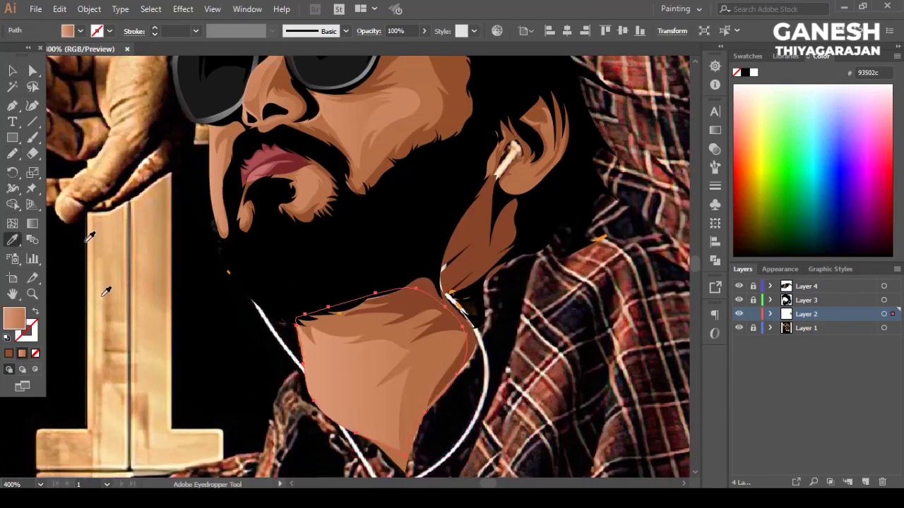
{"action": "left_click", "coordinate": [13, 71]}
{"action": "key", "text": "ctrl+shift+a"}
{"action": "scroll", "coordinate": [212, 212], "scroll_direction": "down", "scroll_amount": 3}
{"action": "scroll", "coordinate": [353, 318], "scroll_direction": "up", "scroll_amount": 3}
Step: Hide the background photo to inspect the neck shapes, then show it again
{"action": "left_click", "coordinate": [738, 328]}
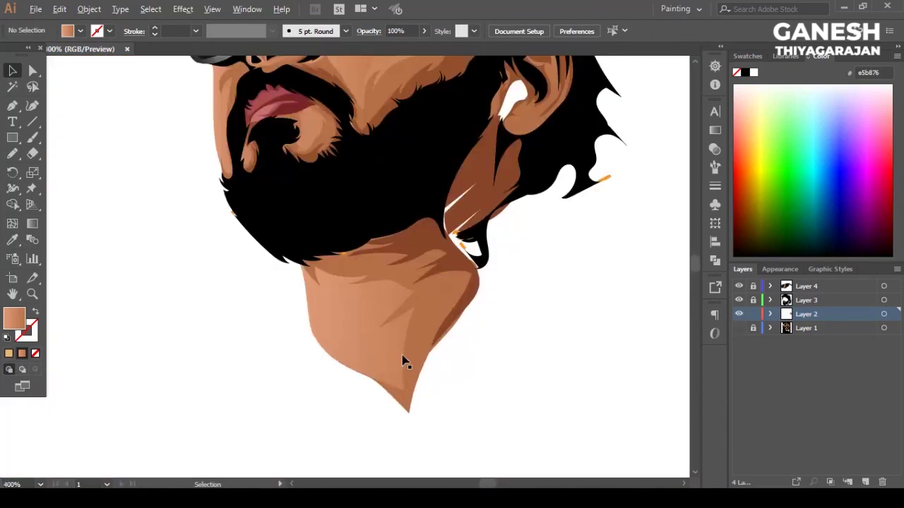
{"action": "scroll", "coordinate": [403, 358], "scroll_direction": "up", "scroll_amount": 1}
{"action": "left_click", "coordinate": [424, 343]}
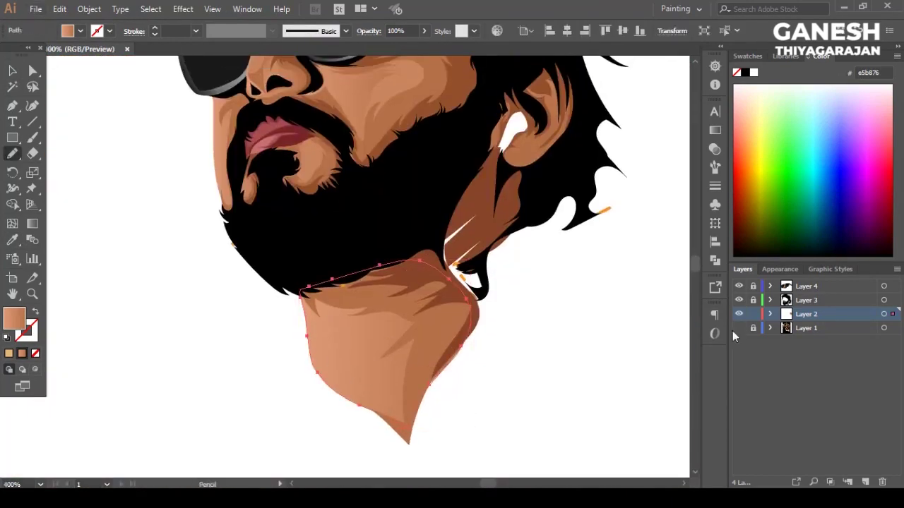
{"action": "left_click", "coordinate": [739, 328]}
{"action": "scroll", "coordinate": [317, 238], "scroll_direction": "up", "scroll_amount": 3}
{"action": "scroll", "coordinate": [317, 238], "scroll_direction": "up", "scroll_amount": 1}
Step: Draw a shading shape where the jaw meets the neck, filled light tan via Eyedropper
{"action": "key", "text": "n"}
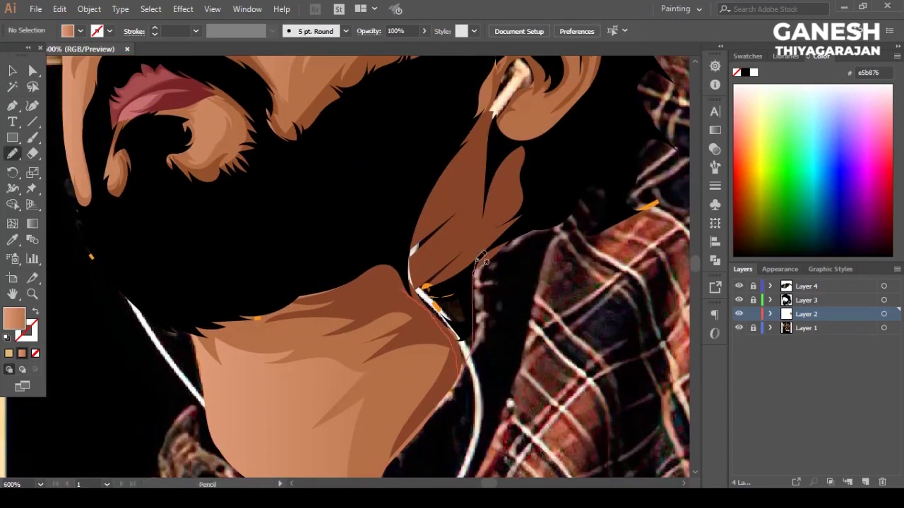
{"action": "left_click_drag", "start_coordinate": [483, 259], "coordinate": [417, 286]}
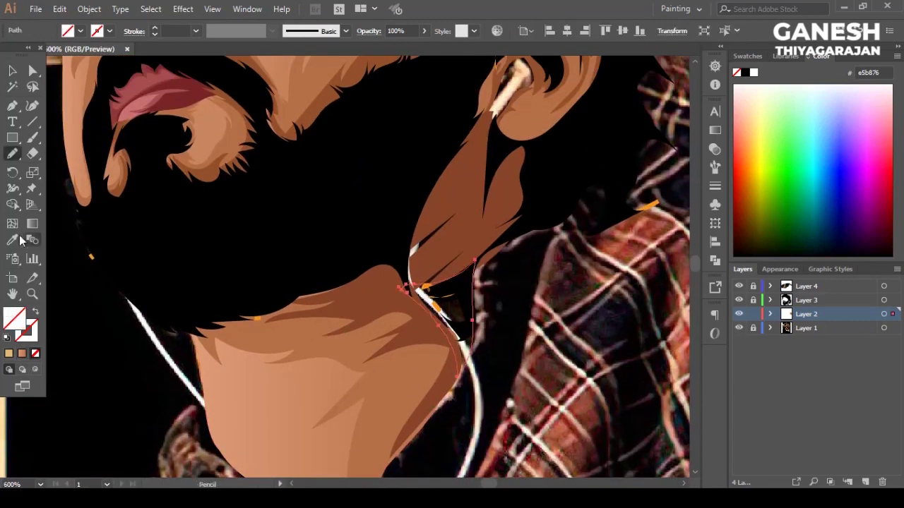
{"action": "key", "text": "i"}
{"action": "left_click", "coordinate": [330, 379]}
{"action": "key", "text": "v"}
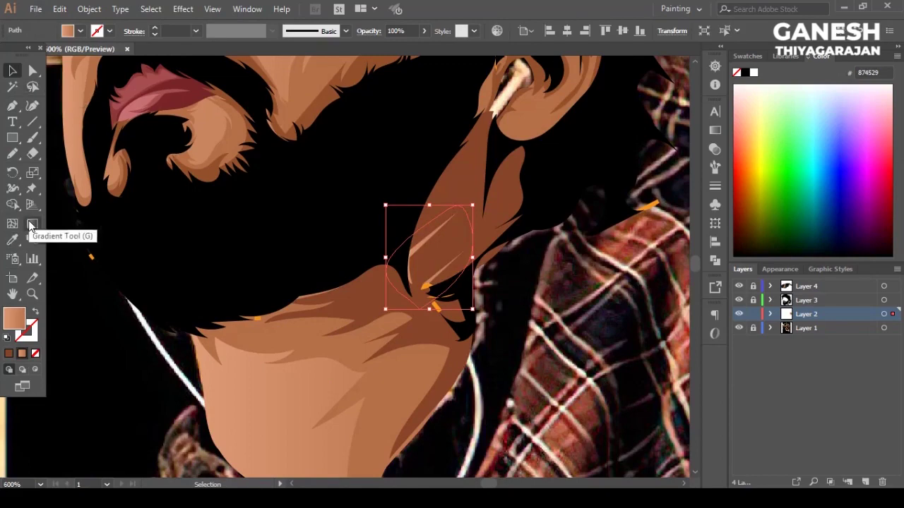
Step: Delete the two stray orange shapes and adjust layer locks, making the hair layer active
{"action": "left_click", "coordinate": [31, 226]}
{"action": "left_click_drag", "start_coordinate": [359, 299], "coordinate": [484, 233]}
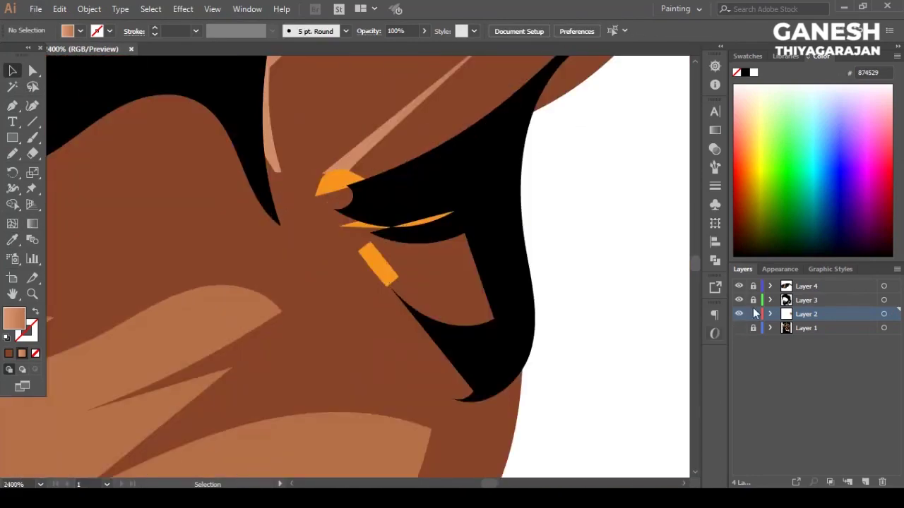
{"action": "left_click", "coordinate": [378, 265]}
{"action": "key", "text": "Delete"}
{"action": "left_click", "coordinate": [332, 185]}
{"action": "key", "text": "Delete"}
{"action": "left_click", "coordinate": [753, 315]}
{"action": "left_click", "coordinate": [752, 300]}
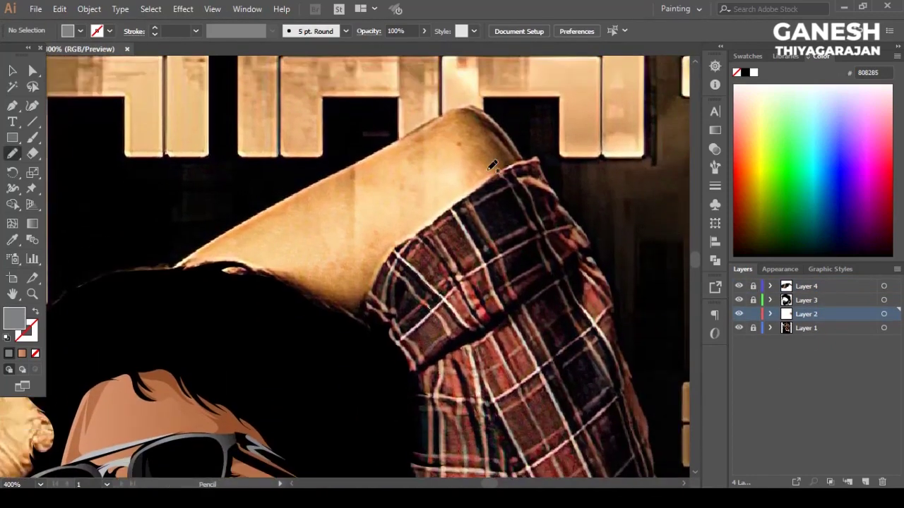
Step: Trace the raised forearm outline and give it no fill with a yellow stroke
{"action": "left_click_drag", "start_coordinate": [346, 168], "coordinate": [161, 277]}
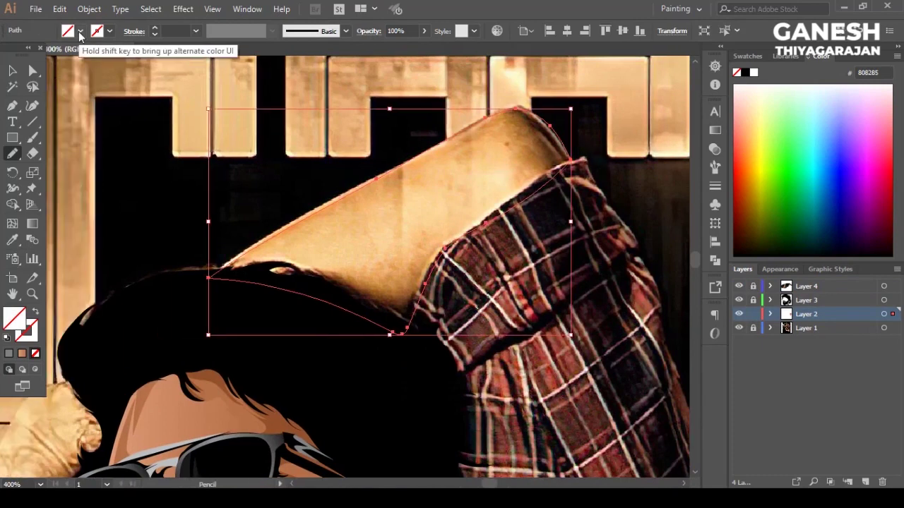
{"action": "key", "text": "i"}
{"action": "key", "text": "v"}
{"action": "left_click", "coordinate": [771, 315]}
{"action": "left_click_drag", "start_coordinate": [378, 124], "coordinate": [298, 156]}
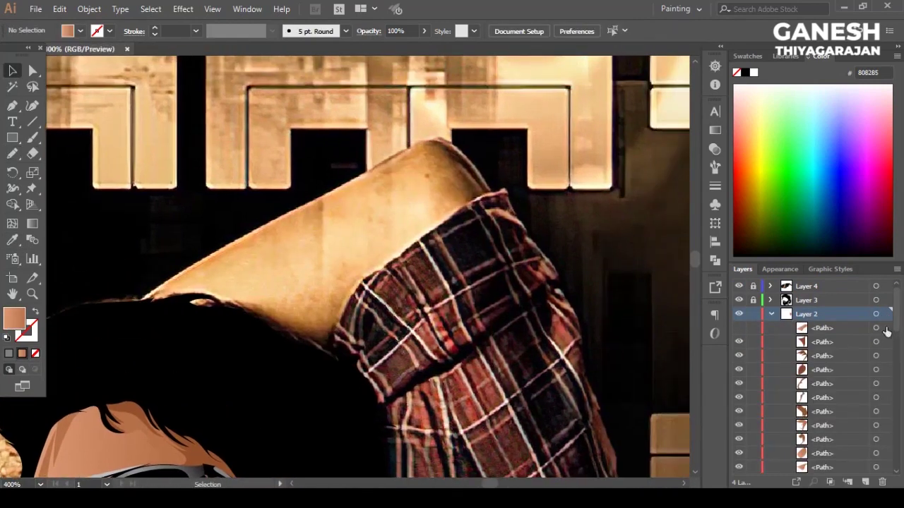
{"action": "left_click", "coordinate": [876, 327]}
{"action": "left_click", "coordinate": [80, 30]}
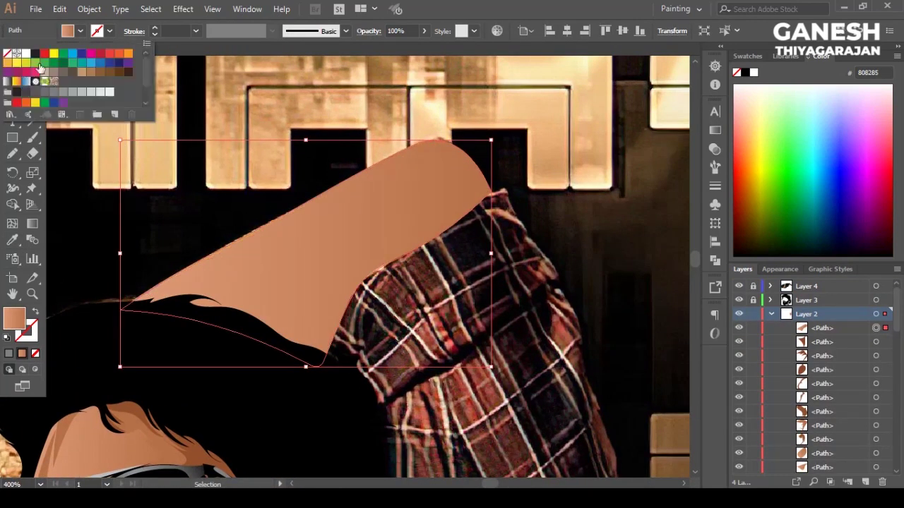
{"action": "left_click", "coordinate": [7, 53]}
{"action": "left_click", "coordinate": [54, 56]}
{"action": "key", "text": "ctrl+shift+a"}
Step: Draw a brown shading shape along the arm's underside, undoing stray squiggles
{"action": "key", "text": "n"}
{"action": "scroll", "coordinate": [208, 245], "scroll_direction": "down", "scroll_amount": 1}
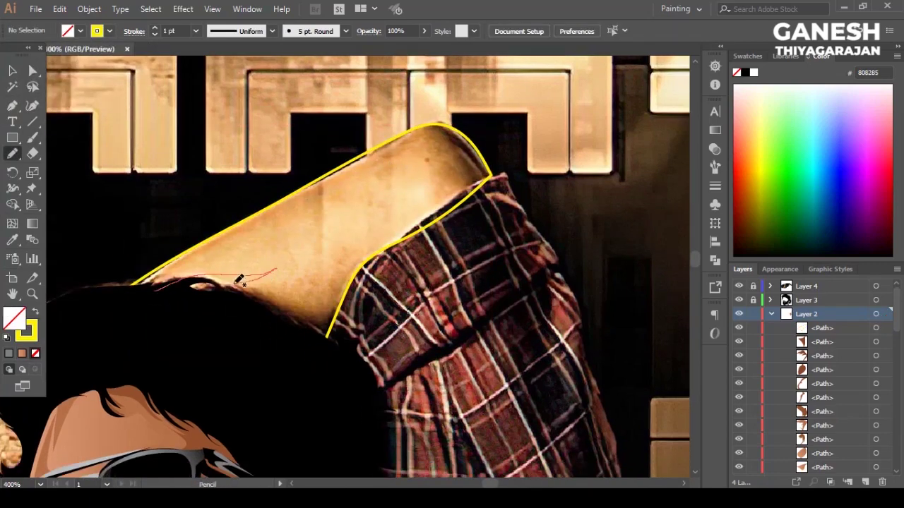
{"action": "left_click_drag", "start_coordinate": [336, 272], "coordinate": [181, 293]}
{"action": "key", "text": "ctrl+z"}
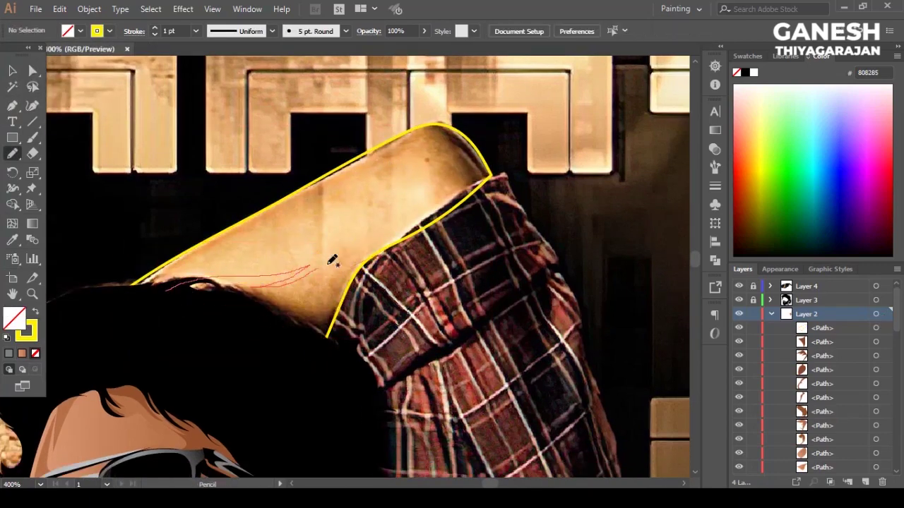
{"action": "left_click_drag", "start_coordinate": [361, 269], "coordinate": [356, 272]}
{"action": "scroll", "coordinate": [282, 269], "scroll_direction": "down", "scroll_amount": 3}
{"action": "scroll", "coordinate": [283, 268], "scroll_direction": "up", "scroll_amount": 3}
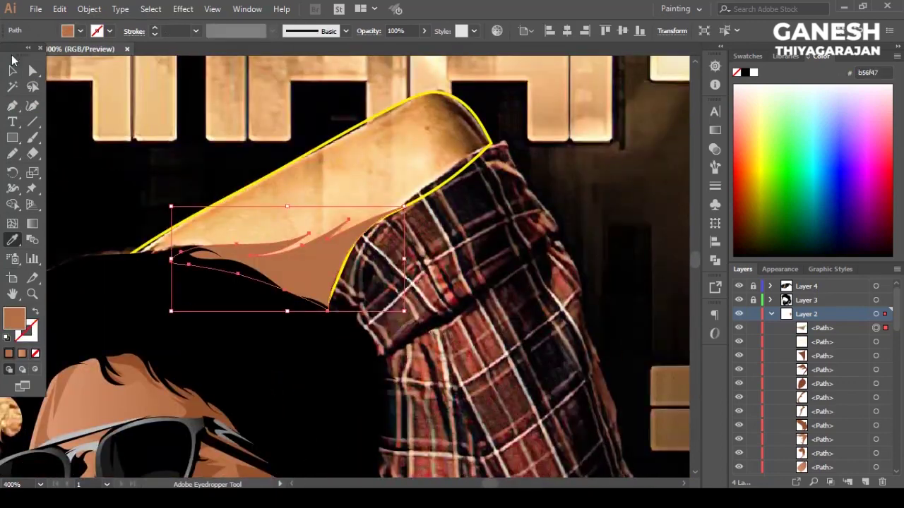
{"action": "key", "text": "ctrl+shift+a"}
{"action": "key", "text": "v"}
Step: Sample a darker brown and draw shading along the forearm's top edge
{"action": "key", "text": "n"}
{"action": "scroll", "coordinate": [205, 241], "scroll_direction": "down", "scroll_amount": 4}
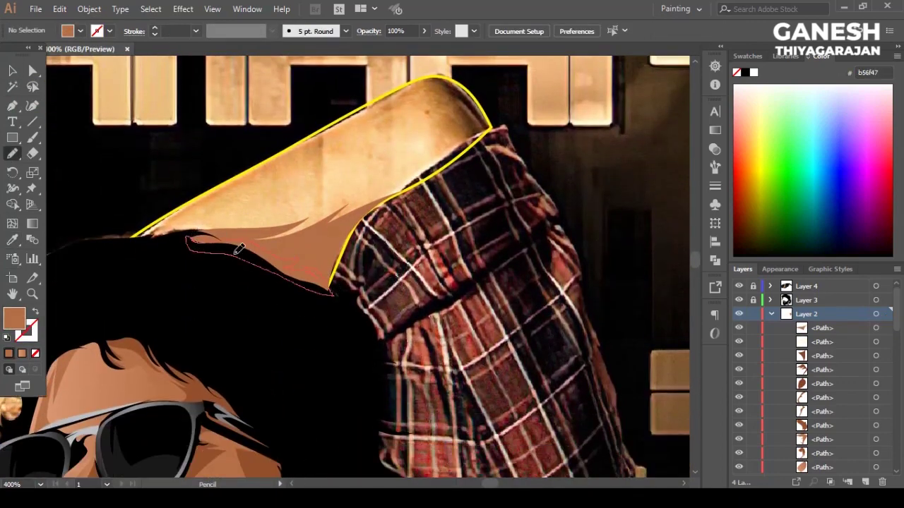
{"action": "key", "text": "i"}
{"action": "left_click", "coordinate": [305, 269]}
{"action": "scroll", "coordinate": [390, 224], "scroll_direction": "up", "scroll_amount": 4}
{"action": "key", "text": "n"}
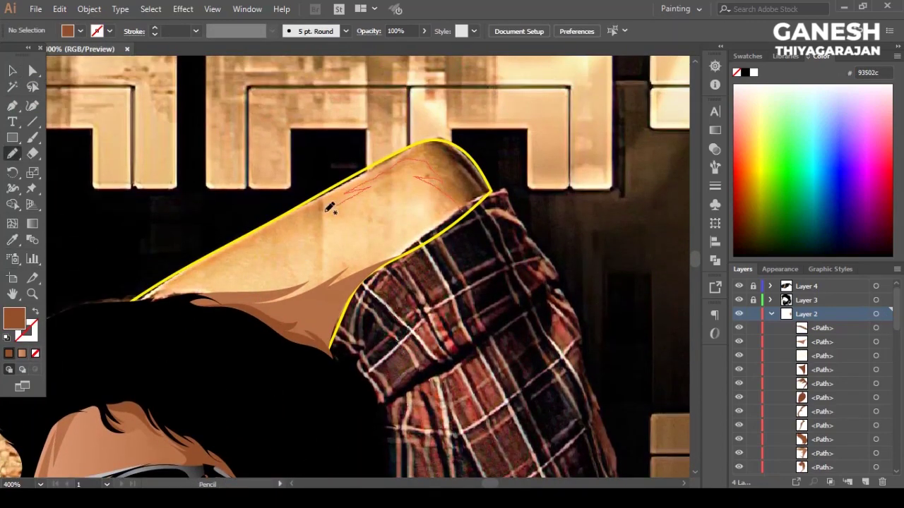
{"action": "left_click_drag", "start_coordinate": [167, 297], "coordinate": [127, 305]}
{"action": "scroll", "coordinate": [190, 224], "scroll_direction": "down", "scroll_amount": 2}
{"action": "left_click_drag", "start_coordinate": [398, 125], "coordinate": [442, 97]}
Step: Divide the arm outline and shading shapes with Pathfinder, then ungroup the resulting pieces
{"action": "key", "text": "v"}
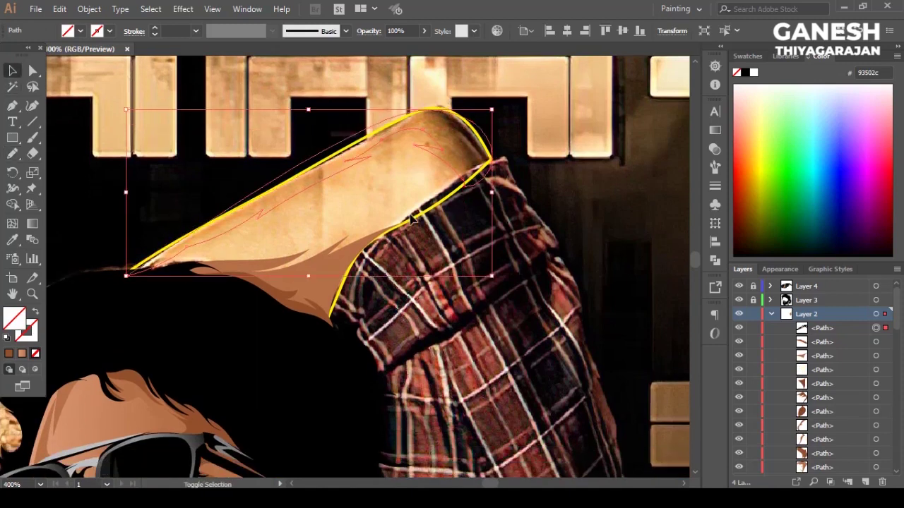
{"action": "left_click", "coordinate": [282, 310], "text": "shift"}
{"action": "key", "text": "ctrl+shift+F9"}
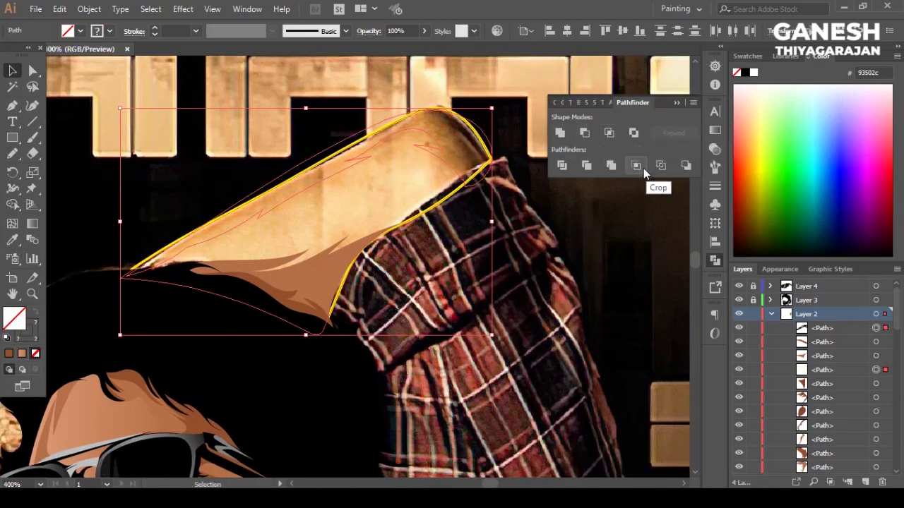
{"action": "left_click", "coordinate": [659, 168]}
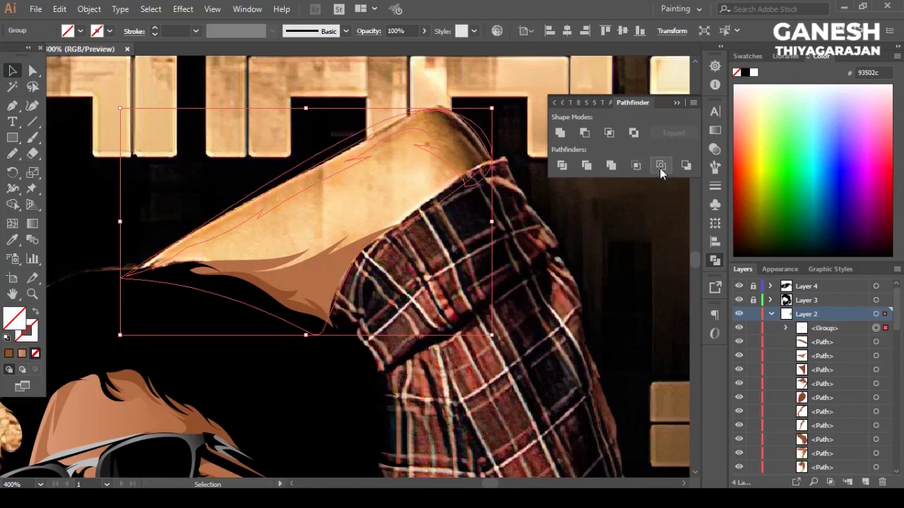
{"action": "left_click", "coordinate": [265, 124]}
{"action": "left_click", "coordinate": [285, 183]}
{"action": "right_click", "coordinate": [294, 174]}
{"action": "left_click", "coordinate": [318, 269]}
Step: Fill an arm piece with skin brown sampled by the Eyedropper
{"action": "right_click", "coordinate": [345, 164]}
{"action": "left_click", "coordinate": [444, 172]}
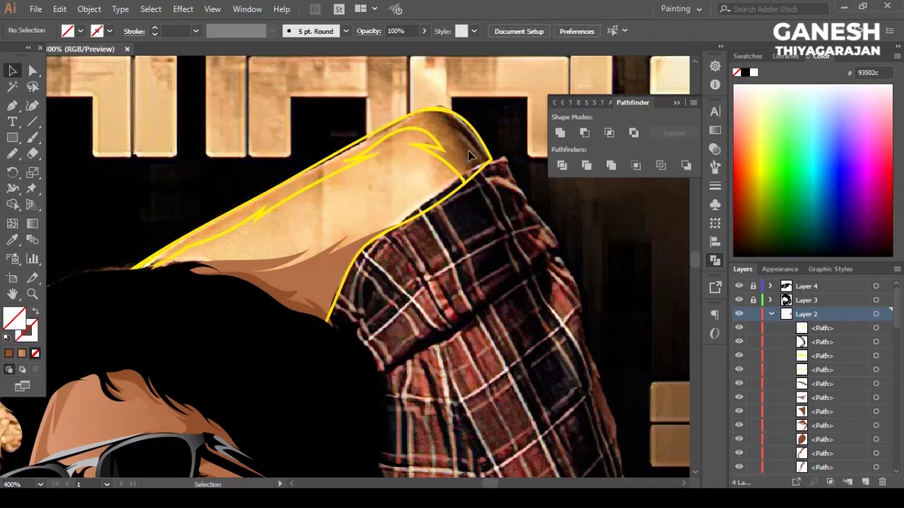
{"action": "left_click", "coordinate": [103, 30]}
{"action": "scroll", "coordinate": [283, 211], "scroll_direction": "down", "scroll_amount": 5}
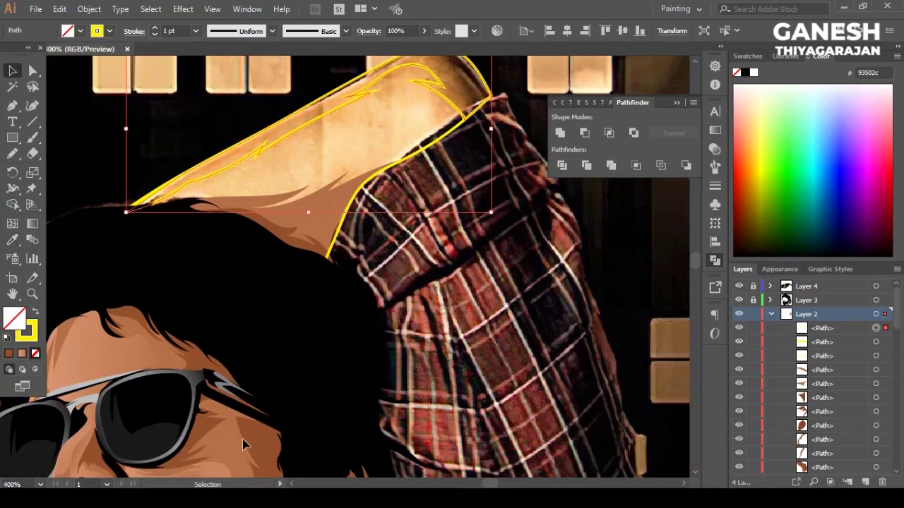
{"action": "key", "text": "i"}
{"action": "left_click", "coordinate": [256, 426]}
{"action": "scroll", "coordinate": [183, 373], "scroll_direction": "down", "scroll_amount": 3}
{"action": "scroll", "coordinate": [183, 282], "scroll_direction": "up", "scroll_amount": 5}
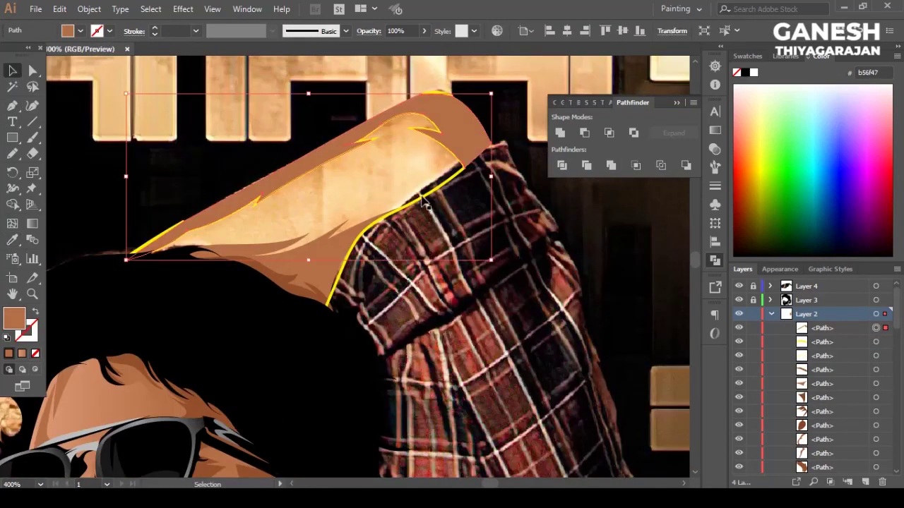
{"action": "scroll", "coordinate": [161, 141], "scroll_direction": "up", "scroll_amount": 2}
{"action": "scroll", "coordinate": [161, 100], "scroll_direction": "down", "scroll_amount": 1}
Step: Hide the background photo to check the shaded arm
{"action": "key", "text": "a"}
{"action": "scroll", "coordinate": [161, 100], "scroll_direction": "up", "scroll_amount": 5}
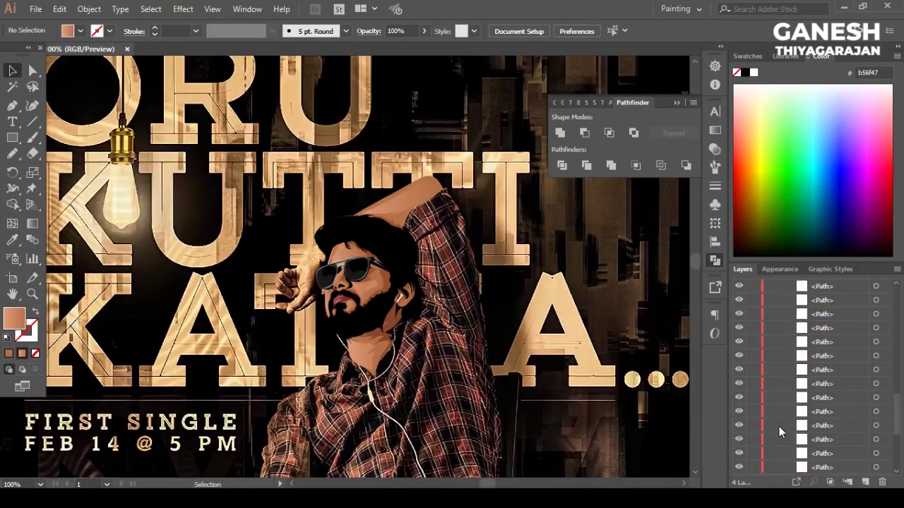
{"action": "left_click", "coordinate": [739, 468]}
{"action": "scroll", "coordinate": [415, 204], "scroll_direction": "down", "scroll_amount": 2}
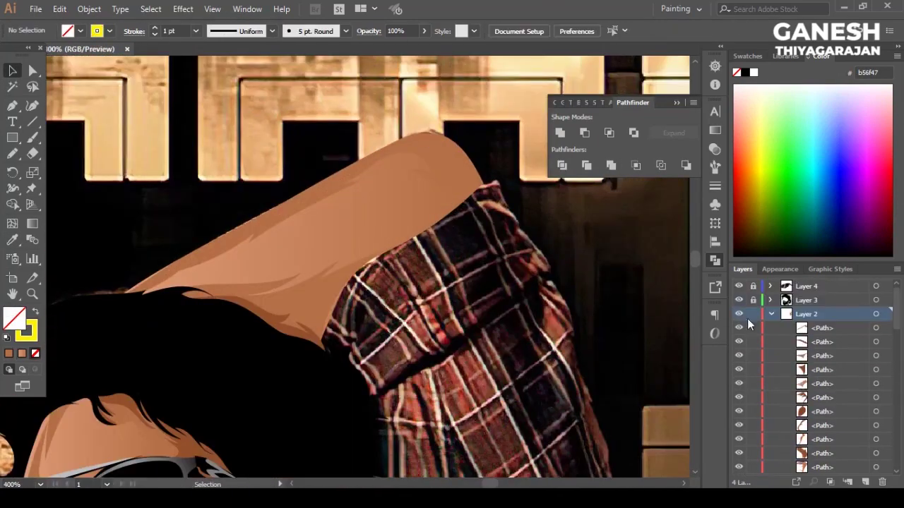
Step: Pencil a black, strokeless cuff shadow at the arm's end with the arm paths hidden
{"action": "left_click_drag", "start_coordinate": [739, 328], "coordinate": [738, 383]}
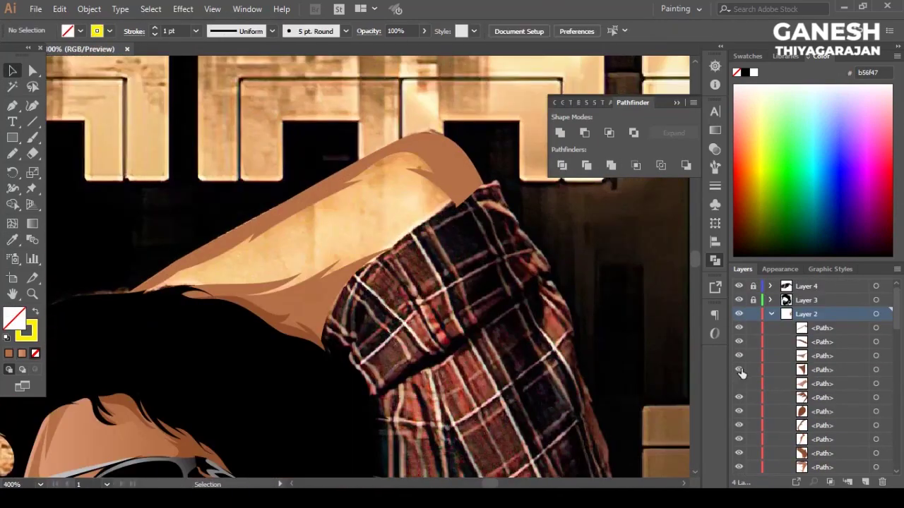
{"action": "key", "text": "n"}
{"action": "left_click_drag", "start_coordinate": [430, 129], "coordinate": [486, 204]}
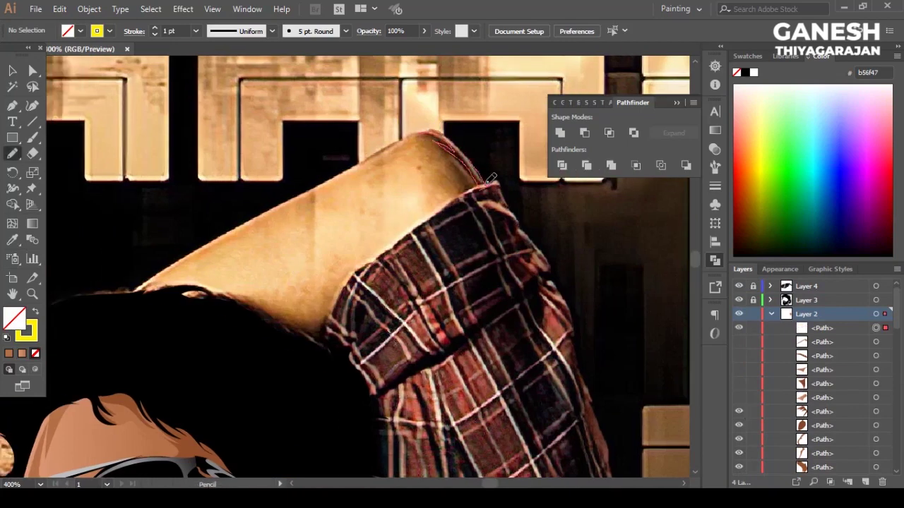
{"action": "key", "text": "shift+x"}
{"action": "left_click", "coordinate": [79, 30]}
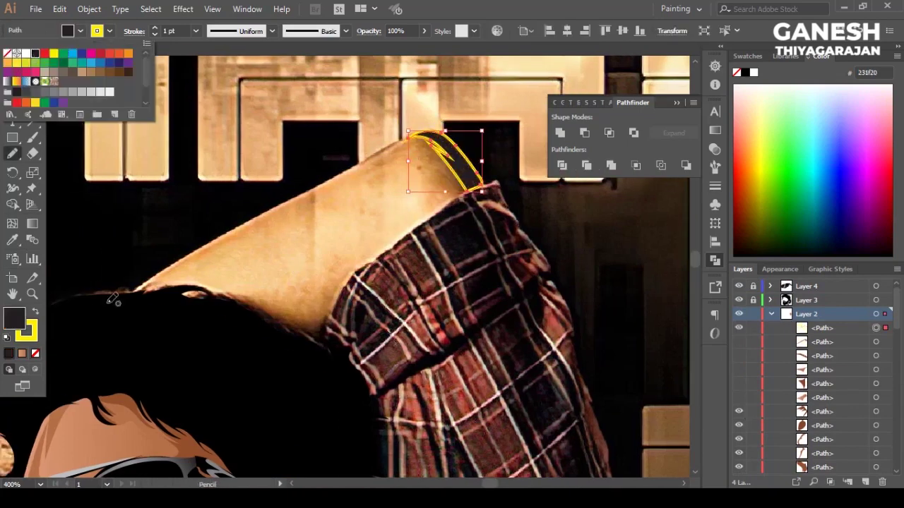
{"action": "left_click", "coordinate": [42, 44]}
{"action": "key", "text": "v"}
Step: Pencil a shadow line along the raised forearm's edge
{"action": "left_click_drag", "start_coordinate": [739, 327], "coordinate": [739, 383]}
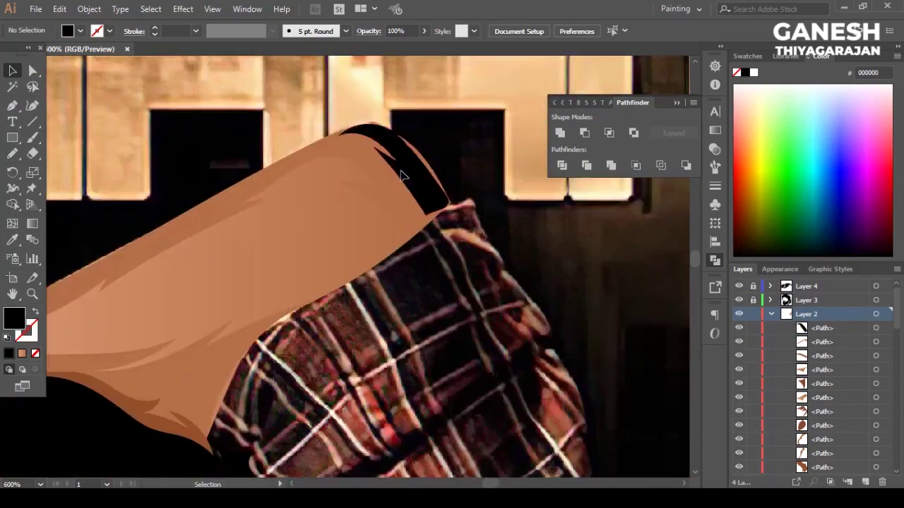
{"action": "key", "text": "ctrl+minus"}
{"action": "key", "text": "ctrl+minus"}
{"action": "key", "text": "ctrl+minus"}
{"action": "scroll", "coordinate": [829, 398], "scroll_direction": "down", "scroll_amount": 5}
{"action": "scroll", "coordinate": [423, 202], "scroll_direction": "up", "scroll_amount": 5}
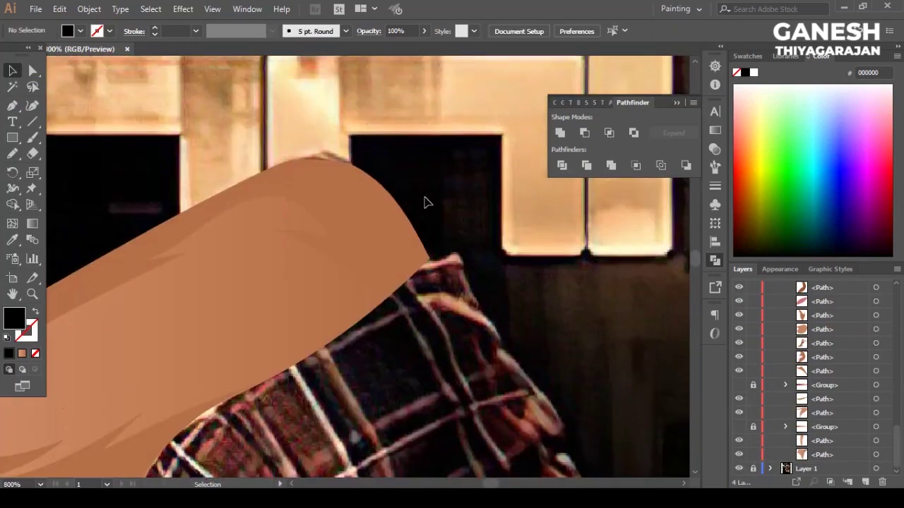
{"action": "key", "text": "n"}
{"action": "left_click_drag", "start_coordinate": [468, 215], "coordinate": [505, 259]}
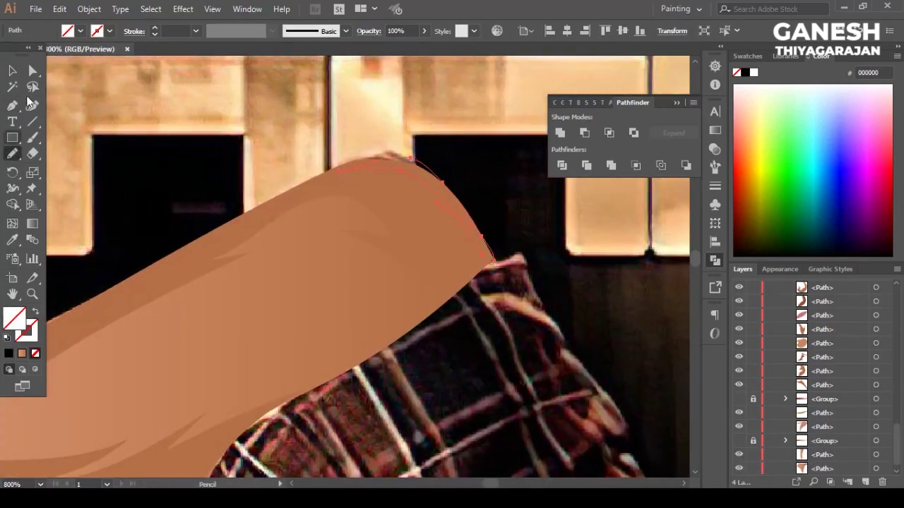
{"action": "key", "text": "ctrl+minus"}
{"action": "key", "text": "ctrl+minus"}
{"action": "key", "text": "ctrl+minus"}
{"action": "key", "text": "ctrl+minus"}
{"action": "key", "text": "v"}
Step: Fill the forearm shadow shape with the dark brown swatch 93502c
{"action": "left_click", "coordinate": [739, 469]}
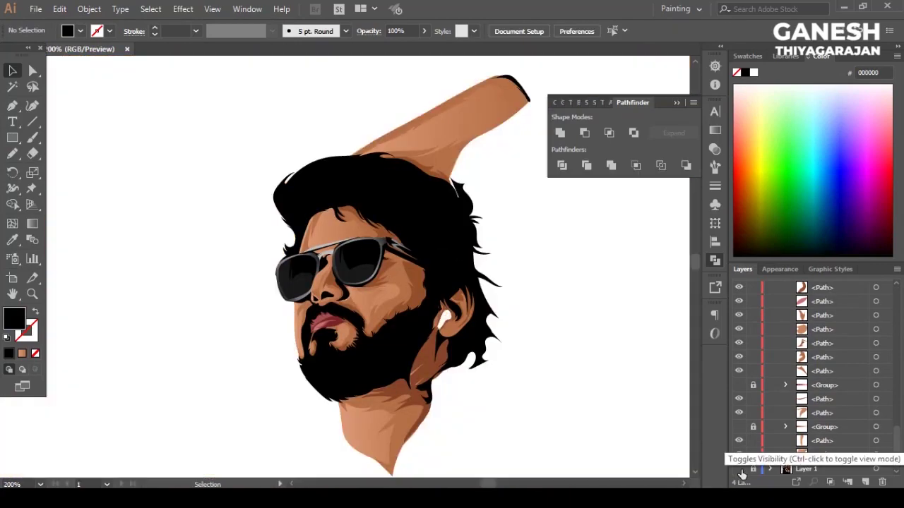
{"action": "left_click", "coordinate": [738, 469]}
{"action": "scroll", "coordinate": [353, 278], "scroll_direction": "down", "scroll_amount": 3}
{"action": "scroll", "coordinate": [353, 277], "scroll_direction": "up", "scroll_amount": 4}
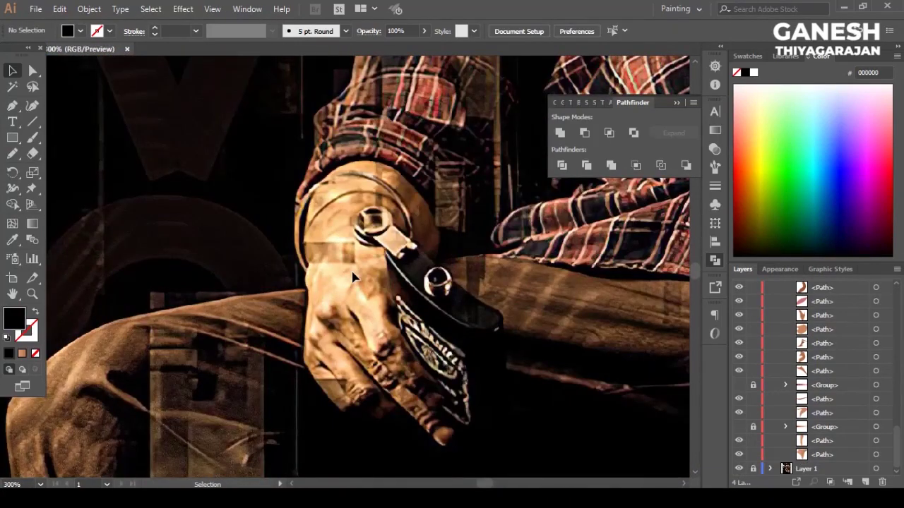
{"action": "scroll", "coordinate": [353, 277], "scroll_direction": "down", "scroll_amount": 5}
{"action": "scroll", "coordinate": [351, 254], "scroll_direction": "up", "scroll_amount": 5}
{"action": "left_click", "coordinate": [351, 255]}
{"action": "left_click", "coordinate": [80, 31]}
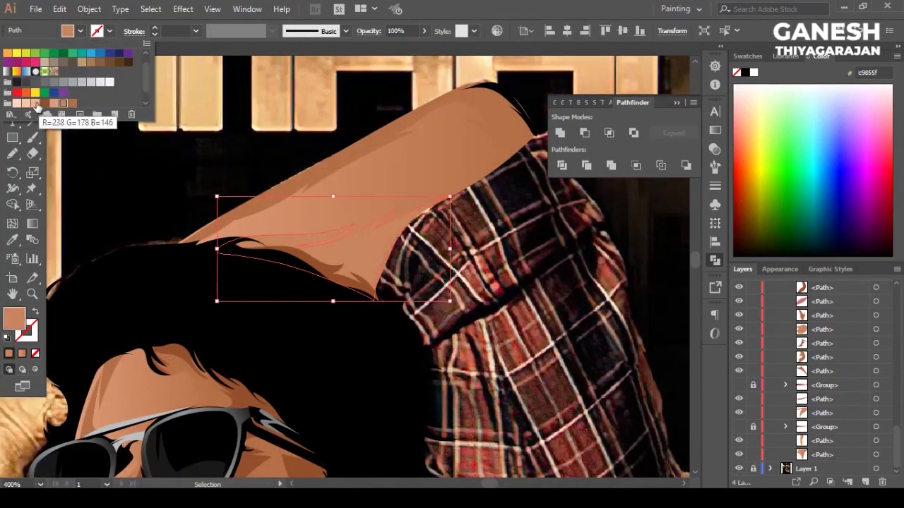
{"action": "left_click", "coordinate": [73, 103]}
{"action": "key", "text": "Escape"}
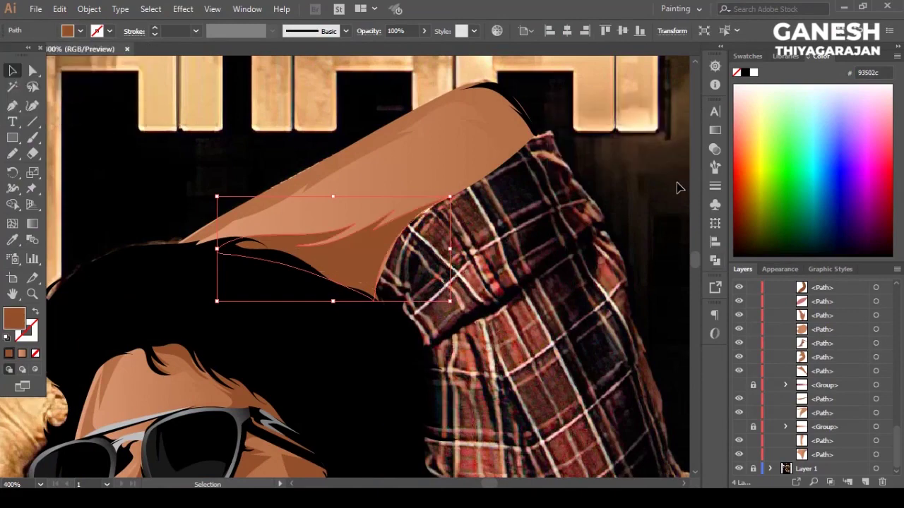
Step: Set the forearm shadow's opacity to 75%
{"action": "left_click", "coordinate": [80, 31]}
{"action": "left_click", "coordinate": [715, 252]}
{"action": "type", "text": "75"}
{"action": "key", "text": "Return"}
{"action": "key", "text": "ctrl+shift+a"}
{"action": "key", "text": "ctrl+0"}
Step: Zoom out to the whole artboard and toggle the poster photo to review the artwork
{"action": "scroll", "coordinate": [316, 255], "scroll_direction": "up", "scroll_amount": 5}
{"action": "scroll", "coordinate": [316, 256], "scroll_direction": "up", "scroll_amount": 2}
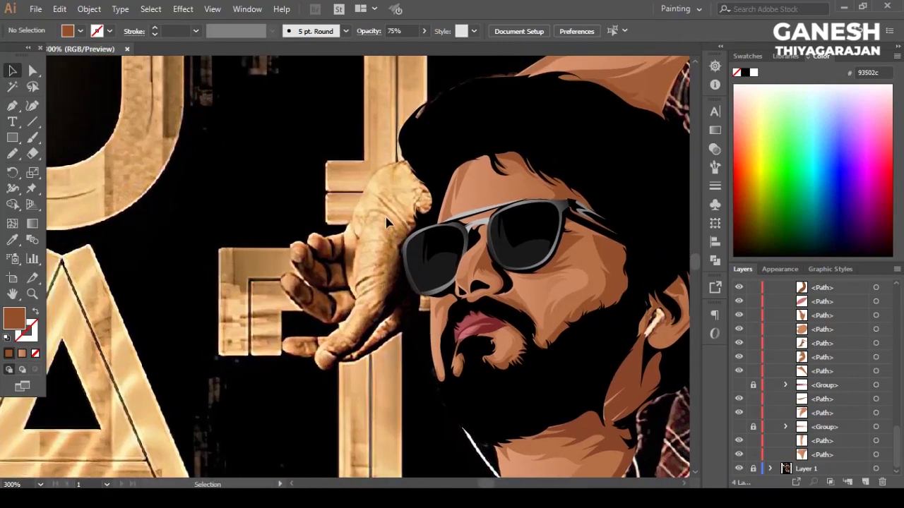
{"action": "key", "text": "ctrl+0"}
{"action": "scroll", "coordinate": [345, 361], "scroll_direction": "up", "scroll_amount": 3}
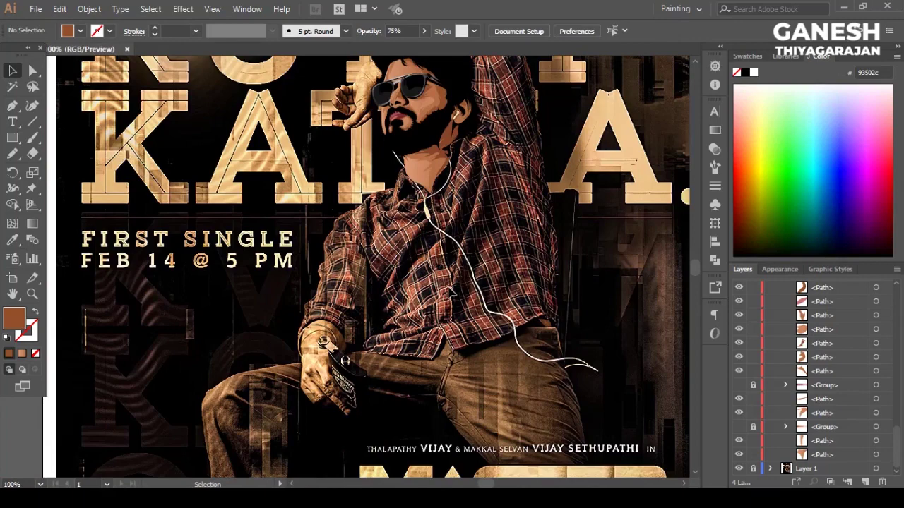
{"action": "scroll", "coordinate": [385, 134], "scroll_direction": "up", "scroll_amount": 5}
{"action": "scroll", "coordinate": [385, 134], "scroll_direction": "down", "scroll_amount": 2}
{"action": "left_click", "coordinate": [739, 469]}
{"action": "scroll", "coordinate": [424, 288], "scroll_direction": "down", "scroll_amount": 5}
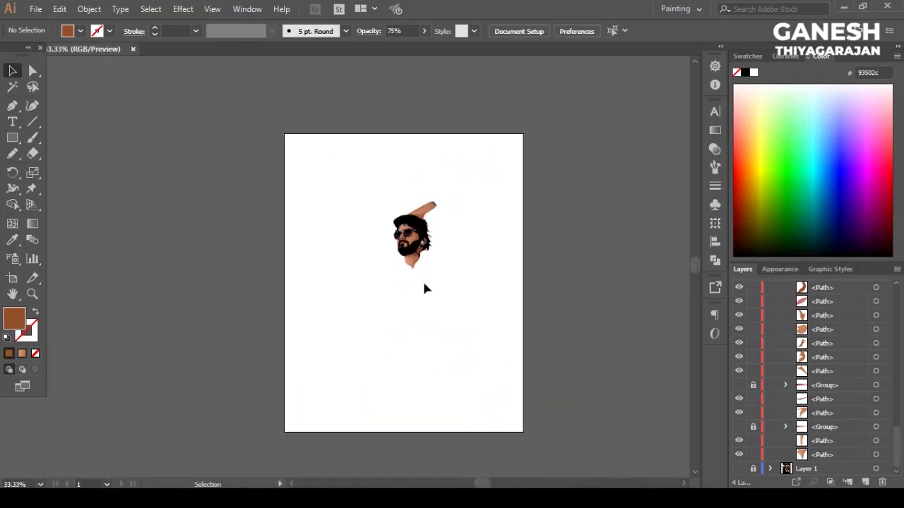
{"action": "scroll", "coordinate": [505, 254], "scroll_direction": "up", "scroll_amount": 3}
{"action": "left_click", "coordinate": [738, 468]}
{"action": "scroll", "coordinate": [435, 210], "scroll_direction": "up", "scroll_amount": 3}
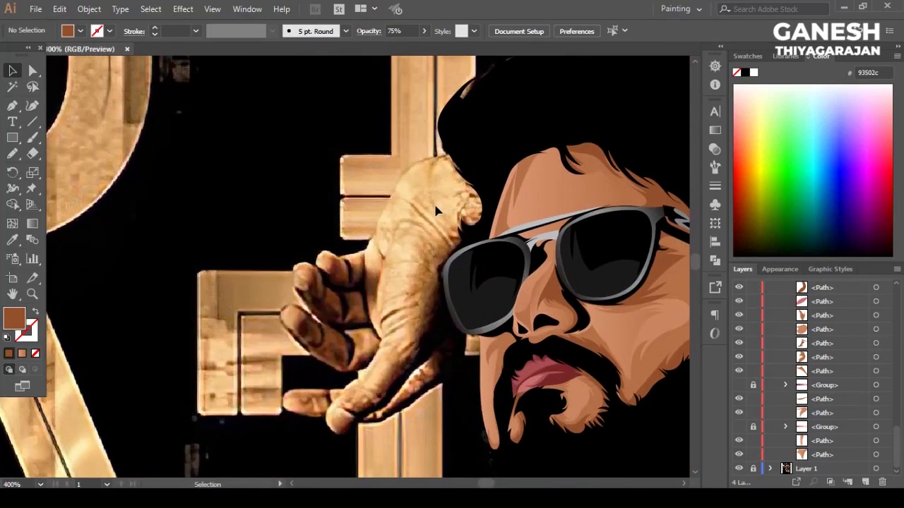
Step: Pencil a shadow shape along the hand's edge beside the sunglasses
{"action": "key", "text": "n"}
{"action": "left_click_drag", "start_coordinate": [466, 235], "coordinate": [440, 275]}
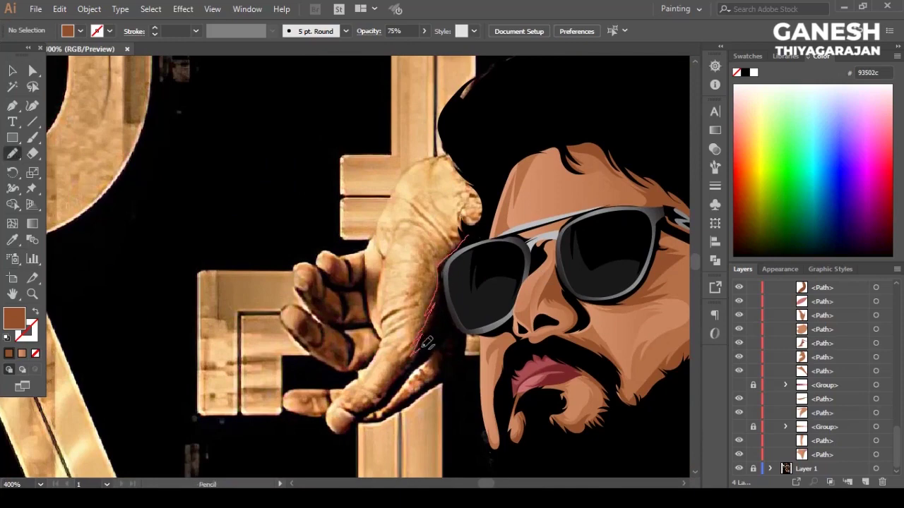
{"action": "scroll", "coordinate": [463, 249], "scroll_direction": "up", "scroll_amount": 2}
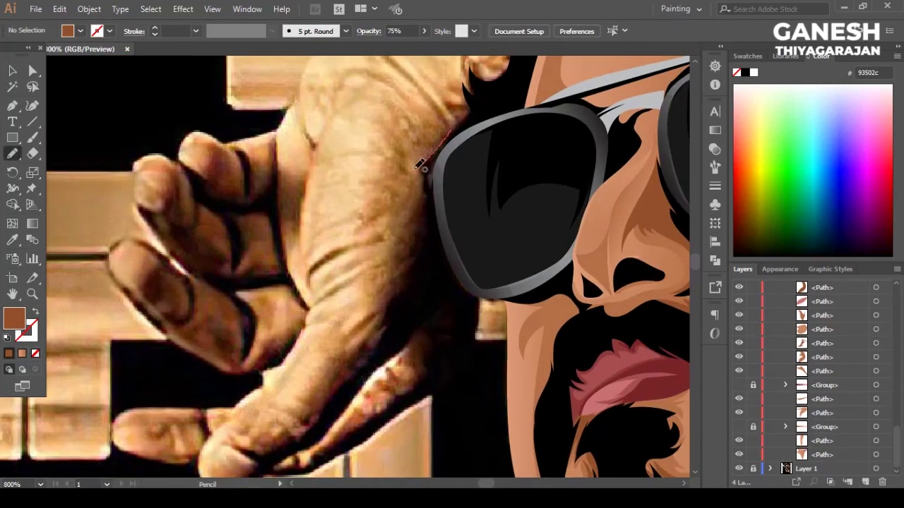
{"action": "left_click_drag", "start_coordinate": [387, 316], "coordinate": [297, 438]}
{"action": "scroll", "coordinate": [308, 325], "scroll_direction": "down", "scroll_amount": 3}
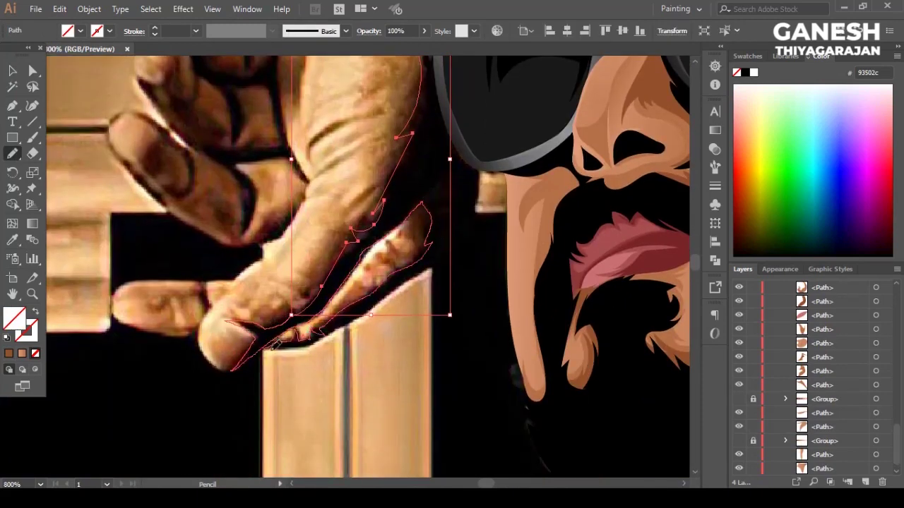
{"action": "left_click_drag", "start_coordinate": [447, 165], "coordinate": [480, 106]}
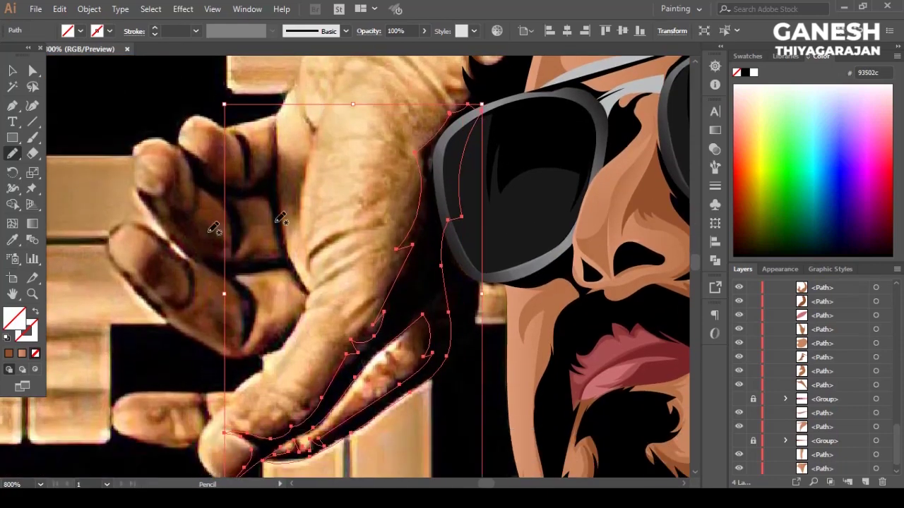
Step: Fill the hand-edge shadow black, then fill the finger shading outline with brown
{"action": "key", "text": "i"}
{"action": "key", "text": "shift+x"}
{"action": "left_click", "coordinate": [16, 73]}
{"action": "key", "text": "ctrl+shift+a"}
{"action": "key", "text": "ctrl+0"}
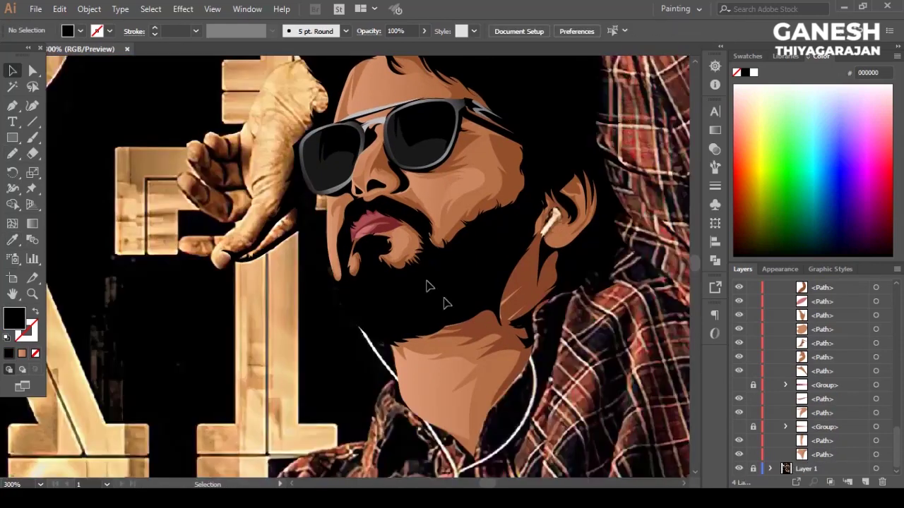
{"action": "scroll", "coordinate": [434, 282], "scroll_direction": "up", "scroll_amount": 3}
{"action": "scroll", "coordinate": [390, 219], "scroll_direction": "up", "scroll_amount": 2}
{"action": "scroll", "coordinate": [388, 229], "scroll_direction": "down", "scroll_amount": 2}
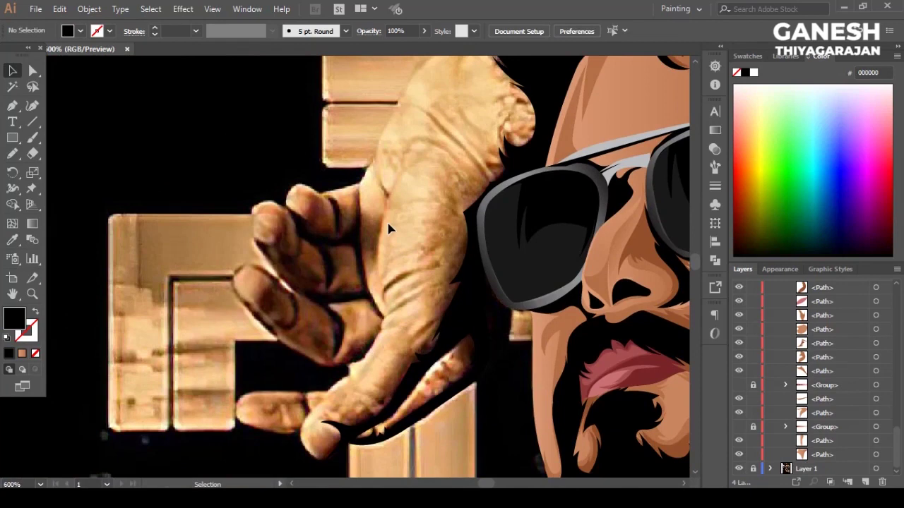
{"action": "scroll", "coordinate": [388, 229], "scroll_direction": "up", "scroll_amount": 1}
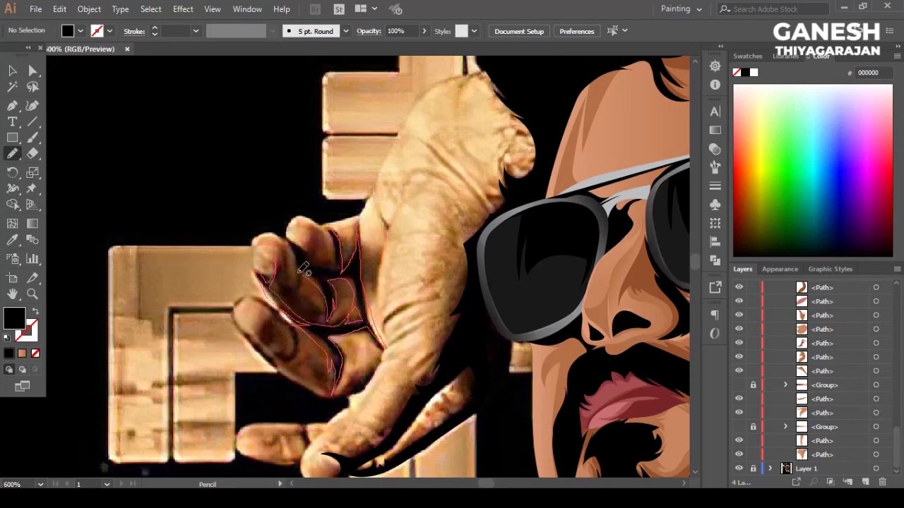
{"action": "left_click", "coordinate": [341, 245], "text": "ctrl"}
{"action": "key", "text": "i"}
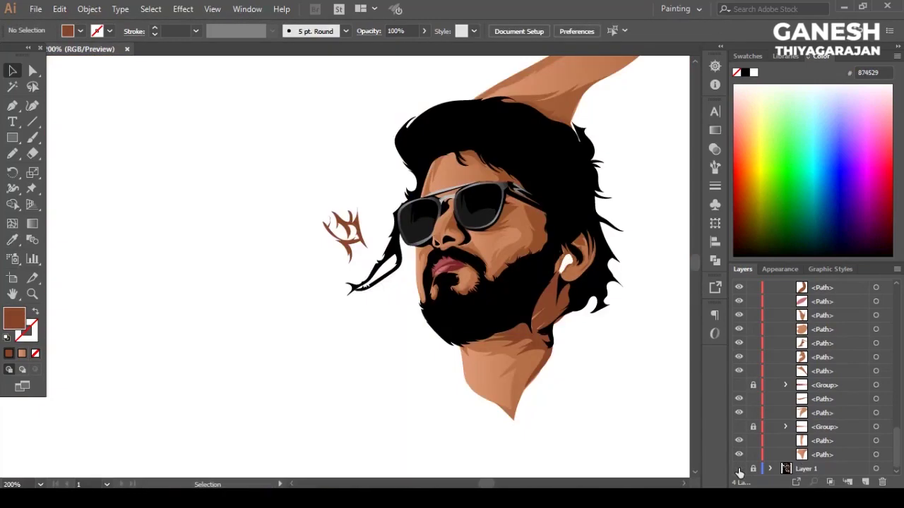
Step: Pencil a thumb shading shape and a thumbnail filled with sampled skin colour
{"action": "key", "text": "n"}
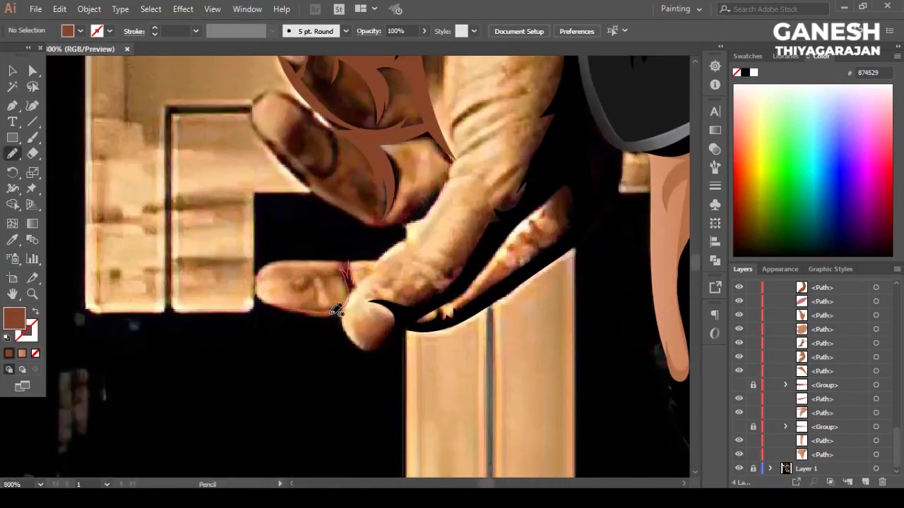
{"action": "left_click_drag", "start_coordinate": [337, 310], "coordinate": [332, 315]}
{"action": "key", "text": "v"}
{"action": "left_click", "coordinate": [11, 159]}
{"action": "left_click_drag", "start_coordinate": [346, 258], "coordinate": [347, 263]}
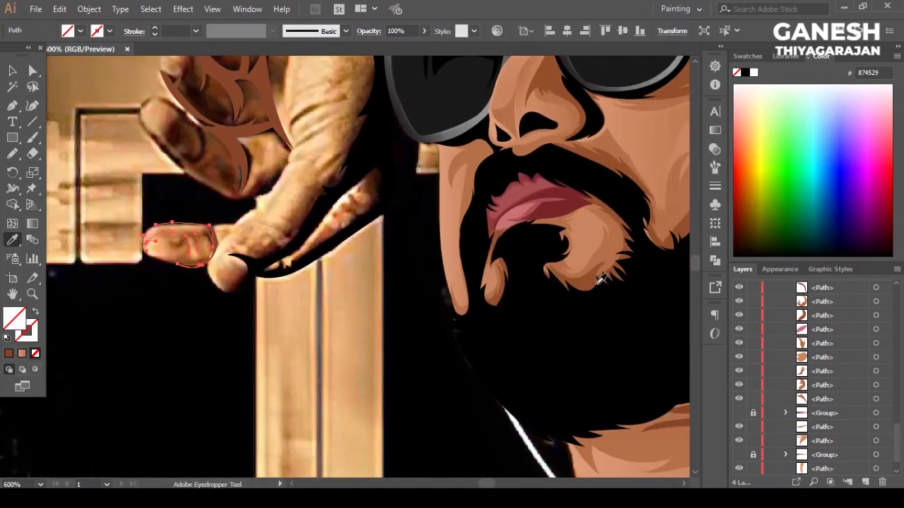
{"action": "left_click", "coordinate": [11, 69]}
{"action": "left_click", "coordinate": [147, 262]}
{"action": "scroll", "coordinate": [147, 262], "scroll_direction": "up", "scroll_amount": 1, "text": "alt"}
Step: Pencil a highlight across the thumb tip and fill it lighter brown
{"action": "key", "text": "n"}
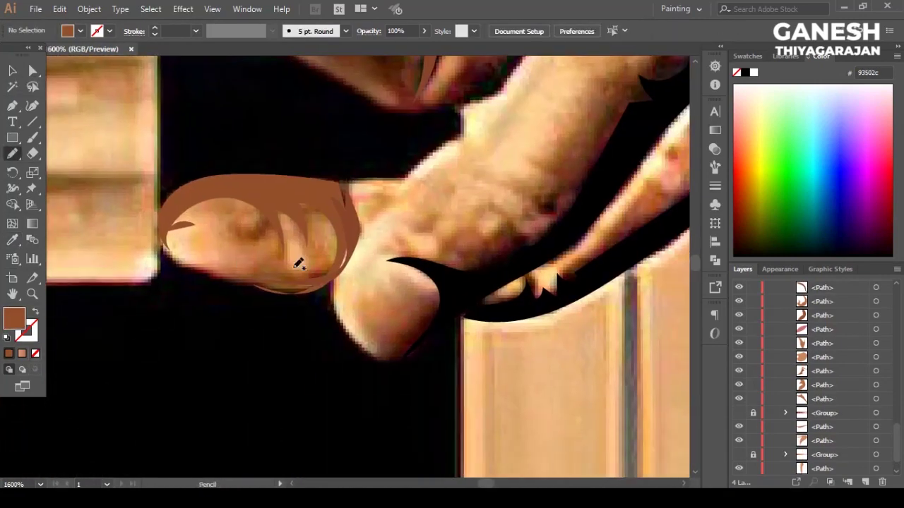
{"action": "left_click_drag", "start_coordinate": [313, 182], "coordinate": [177, 221]}
{"action": "left_click", "coordinate": [80, 31]}
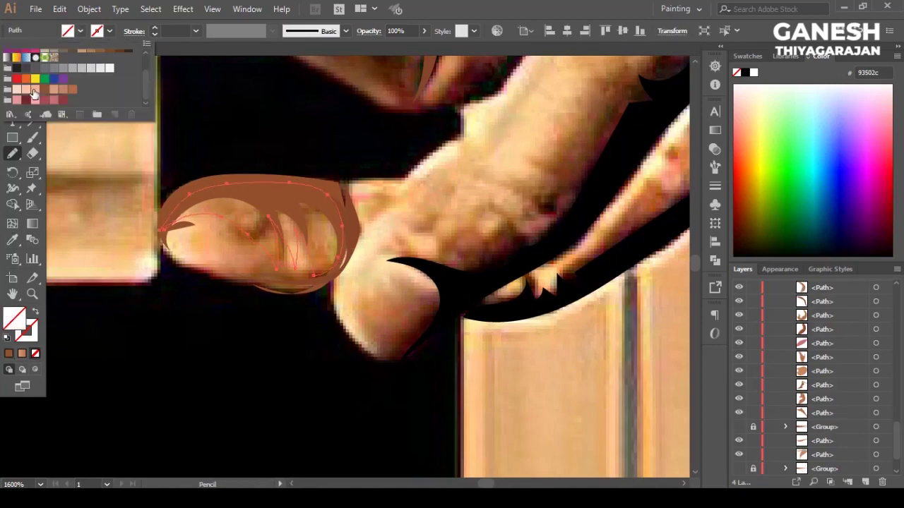
{"action": "left_click", "coordinate": [43, 78]}
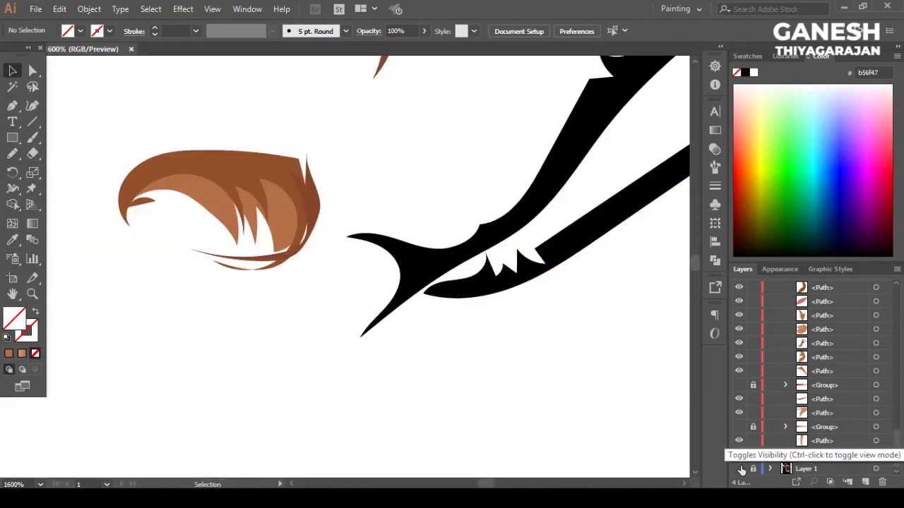
{"action": "key", "text": "v"}
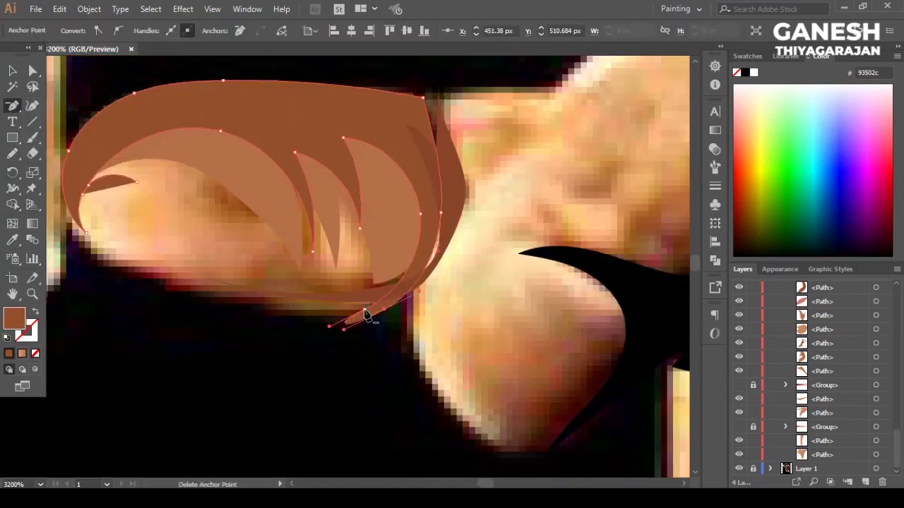
{"action": "left_click", "coordinate": [382, 321]}
{"action": "scroll", "coordinate": [381, 332], "scroll_direction": "down", "scroll_amount": 4}
{"action": "scroll", "coordinate": [363, 343], "scroll_direction": "up", "scroll_amount": 3}
Step: Select the brown thumb-tip shape and refine its anchor points with the Pen tool
{"action": "key", "text": "n"}
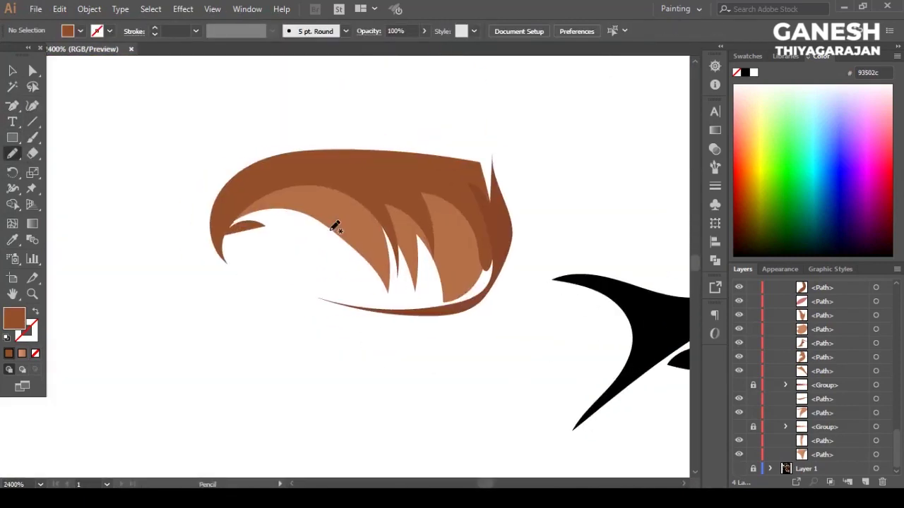
{"action": "key", "text": "a"}
{"action": "left_click", "coordinate": [485, 309]}
{"action": "key", "text": "Return"}
{"action": "key", "text": "Escape"}
{"action": "scroll", "coordinate": [293, 242], "scroll_direction": "down", "scroll_amount": 5}
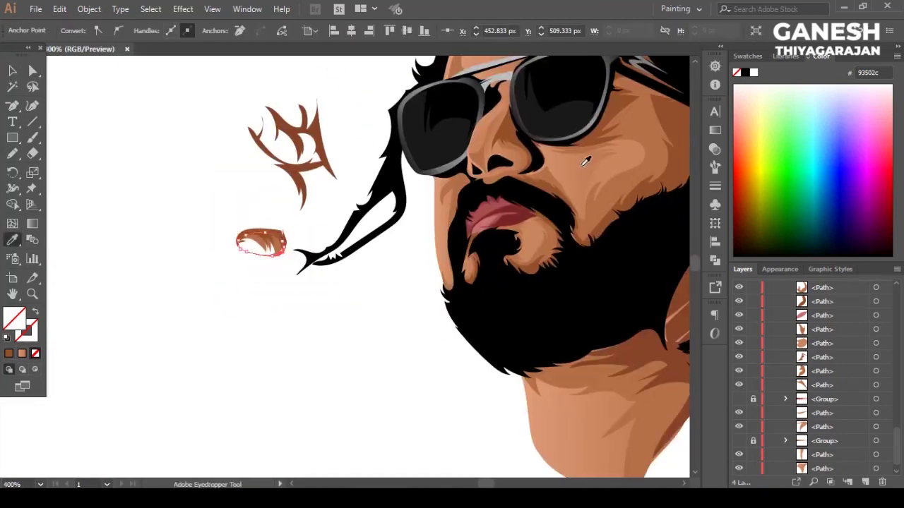
{"action": "key", "text": "i"}
{"action": "key", "text": "a"}
{"action": "scroll", "coordinate": [242, 285], "scroll_direction": "down", "scroll_amount": 3}
{"action": "scroll", "coordinate": [207, 268], "scroll_direction": "up", "scroll_amount": 5}
{"action": "left_click", "coordinate": [208, 268]}
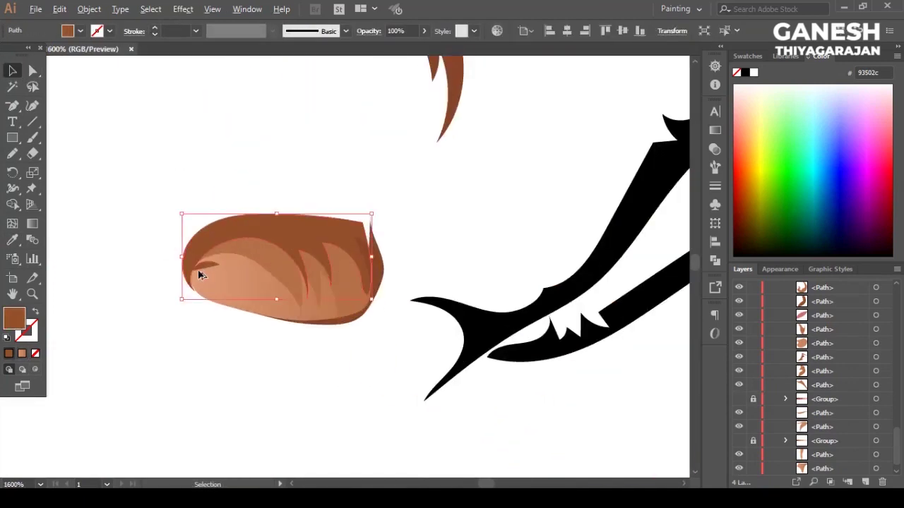
{"action": "key", "text": "p"}
{"action": "scroll", "coordinate": [207, 268], "scroll_direction": "up", "scroll_amount": 3}
{"action": "scroll", "coordinate": [65, 134], "scroll_direction": "down", "scroll_amount": 3}
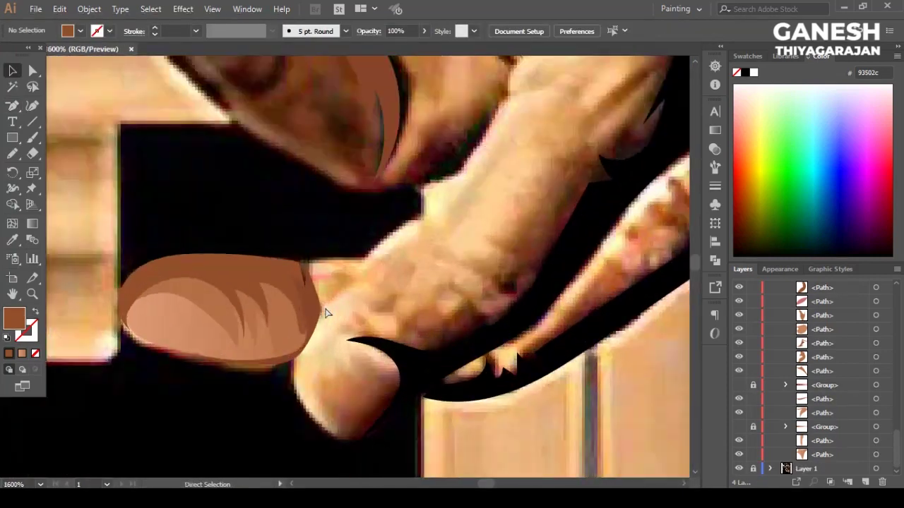
{"action": "scroll", "coordinate": [331, 283], "scroll_direction": "down", "scroll_amount": 2}
{"action": "key", "text": "n"}
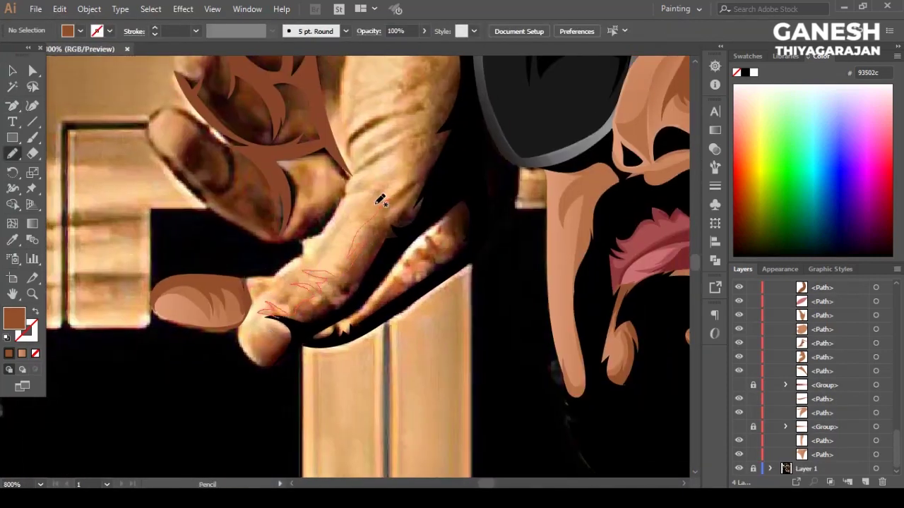
Step: Pencil shading shapes along the index finger and the lower part of the hand
{"action": "left_click_drag", "start_coordinate": [422, 128], "coordinate": [423, 130]}
{"action": "scroll", "coordinate": [443, 265], "scroll_direction": "up", "scroll_amount": 3}
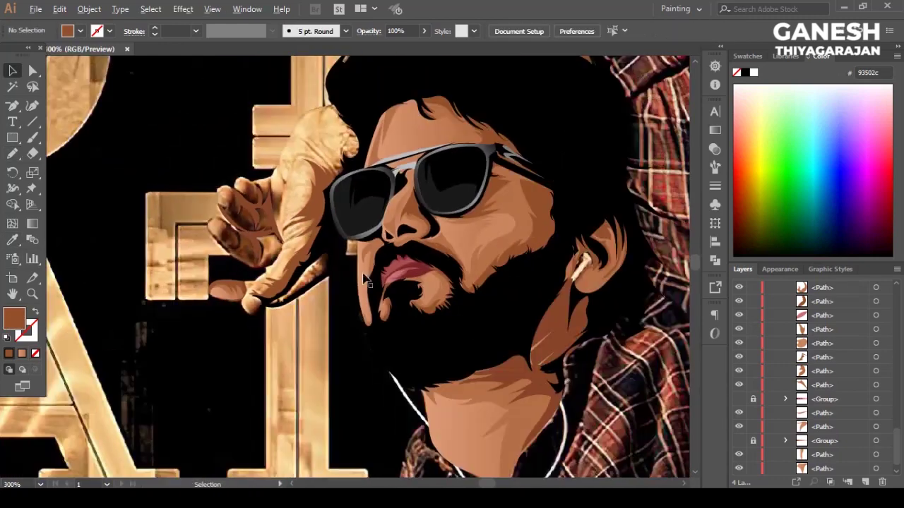
{"action": "scroll", "coordinate": [379, 264], "scroll_direction": "down", "scroll_amount": 3}
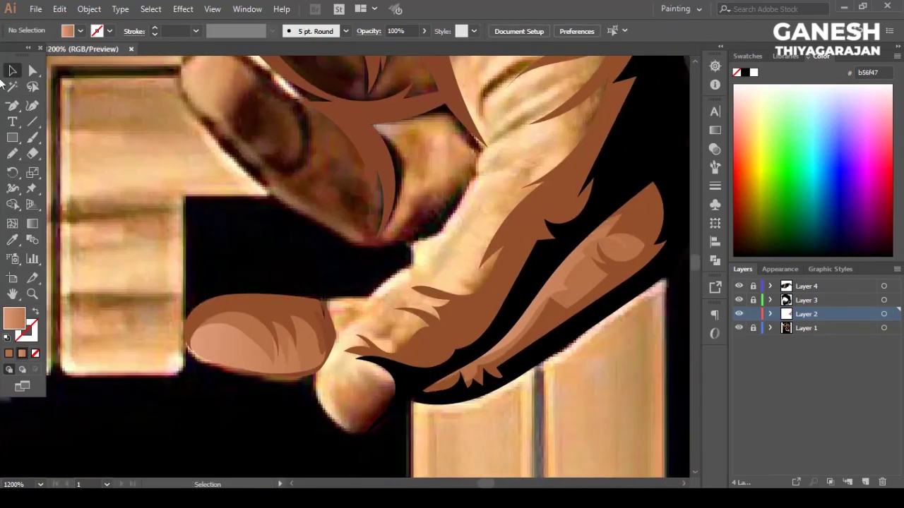
{"action": "left_click_drag", "start_coordinate": [529, 164], "coordinate": [543, 143]}
{"action": "key", "text": "n"}
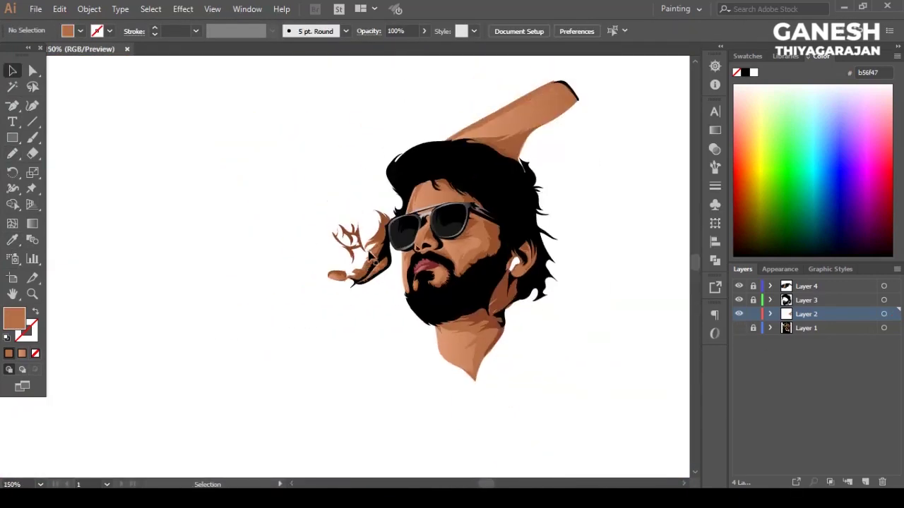
Step: Add two anchor points to the shading path and trace a closed outline around the thumb
{"action": "key", "text": "n"}
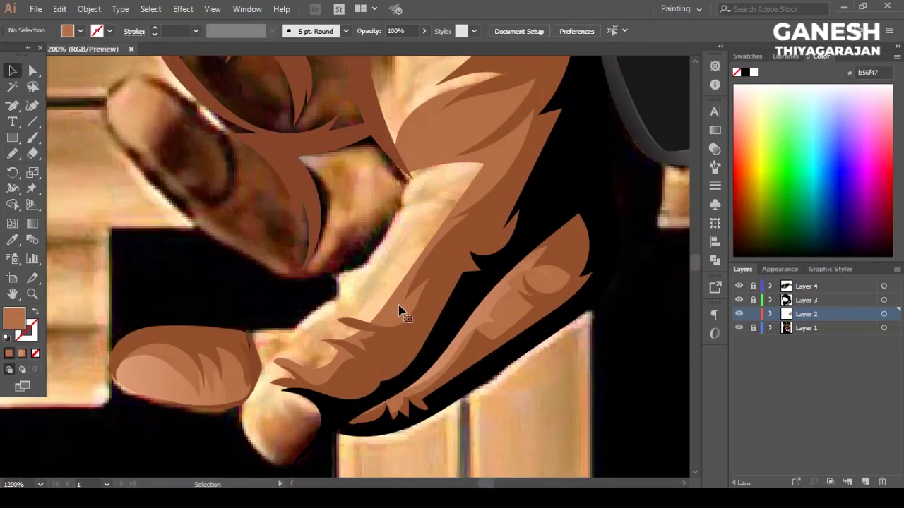
{"action": "left_click", "coordinate": [420, 258]}
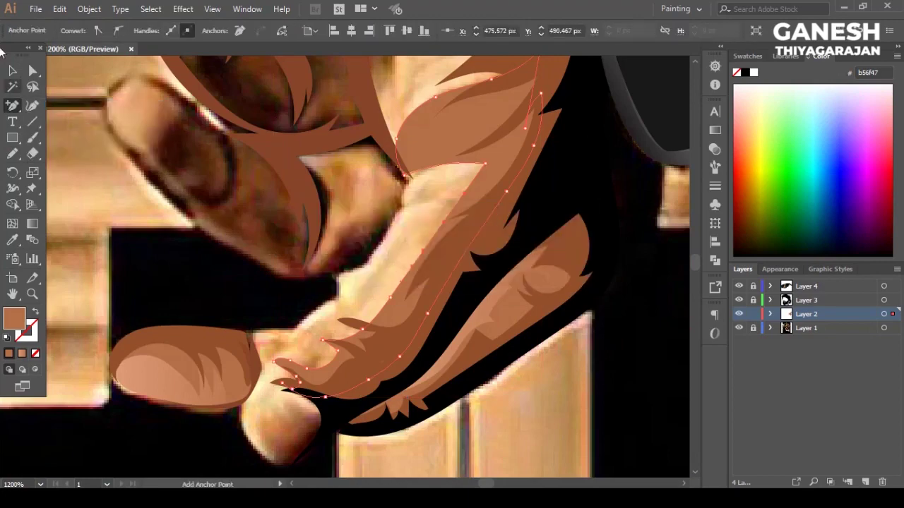
{"action": "left_click", "coordinate": [537, 267]}
{"action": "key", "text": "a"}
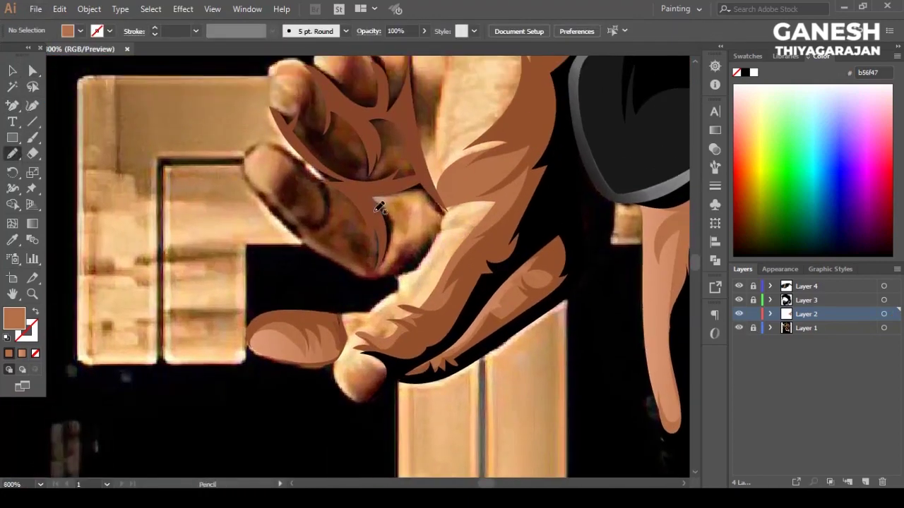
{"action": "left_click_drag", "start_coordinate": [408, 369], "coordinate": [443, 203]}
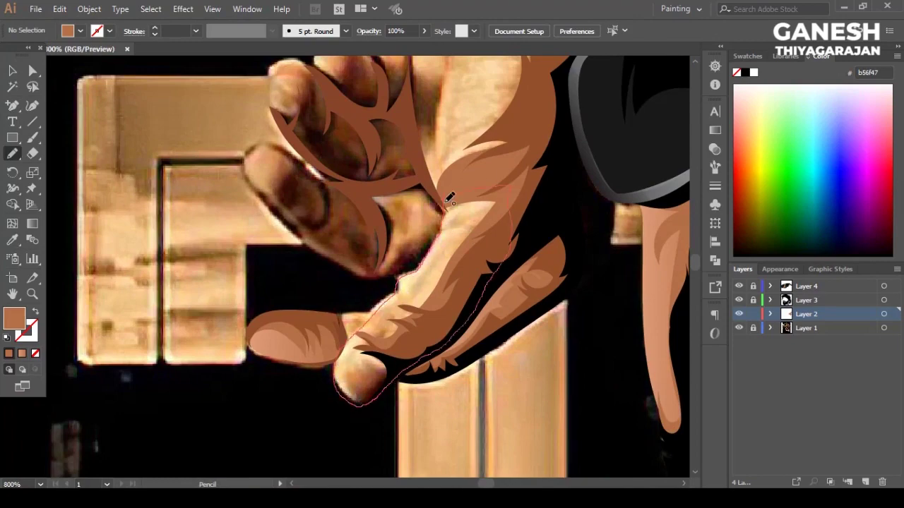
Step: Trace the thumb tip and fill it with pale peach
{"action": "key", "text": "v"}
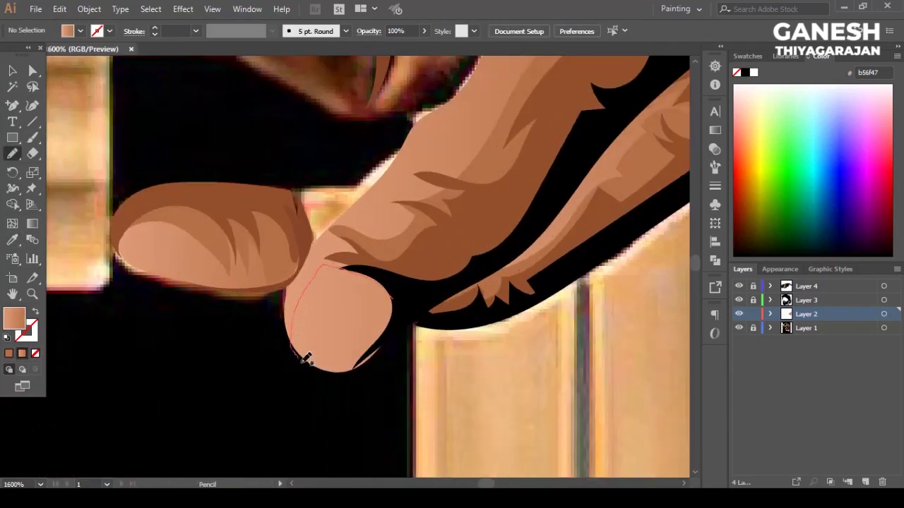
{"action": "left_click_drag", "start_coordinate": [305, 359], "coordinate": [298, 353]}
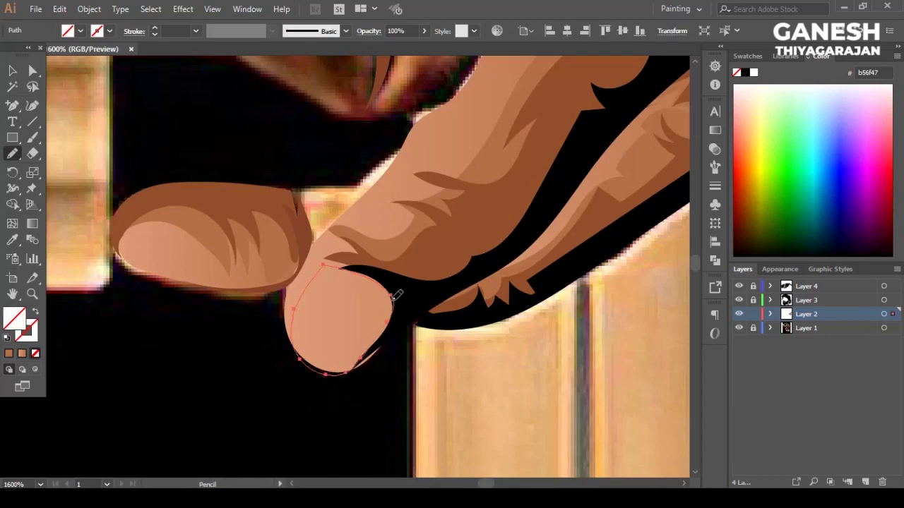
{"action": "left_click", "coordinate": [80, 31]}
{"action": "left_click", "coordinate": [17, 89]}
{"action": "left_click", "coordinate": [28, 93]}
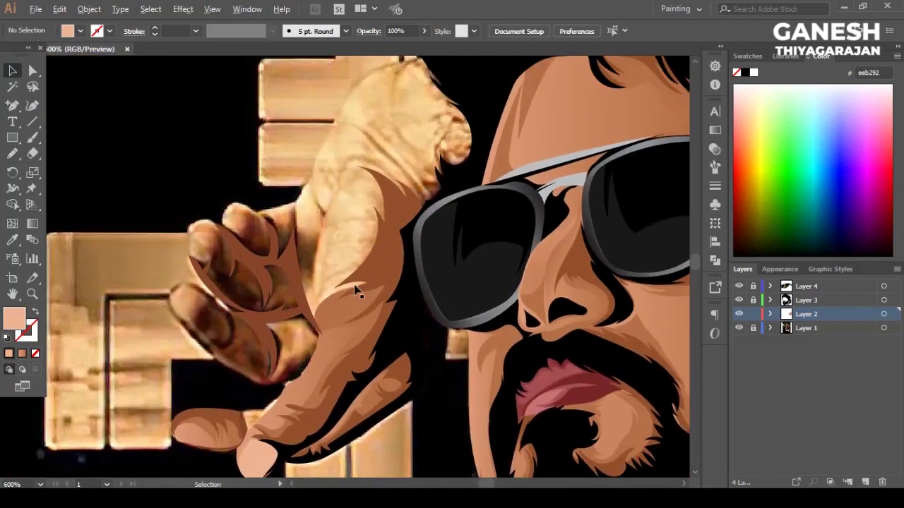
{"action": "scroll", "coordinate": [142, 258], "scroll_direction": "up", "scroll_amount": 3}
Step: Draw a freehand shading shape beside the thumb
{"action": "key", "text": "n"}
{"action": "left_click_drag", "start_coordinate": [286, 343], "coordinate": [353, 263]}
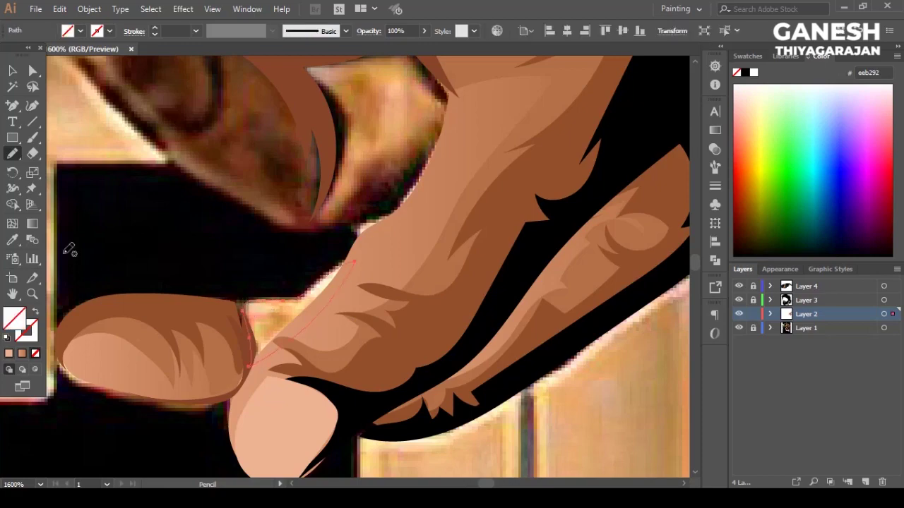
{"action": "left_click", "coordinate": [21, 73]}
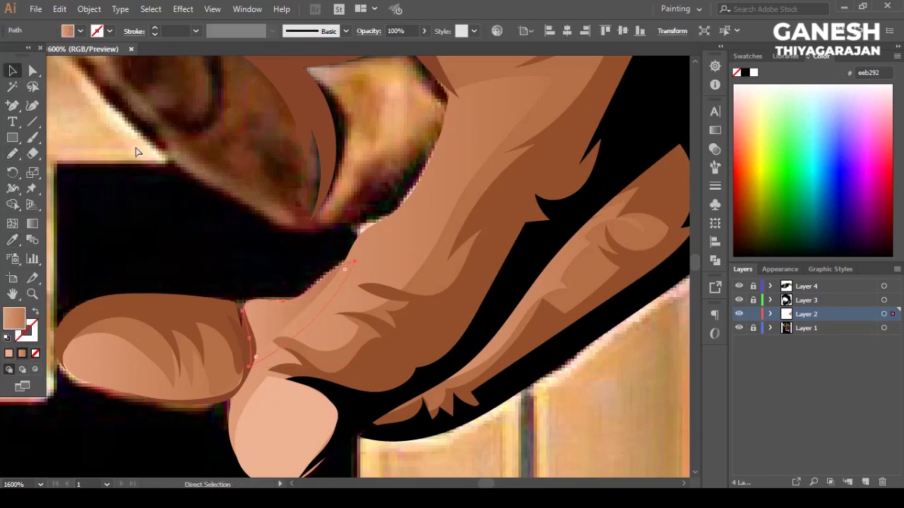
{"action": "scroll", "coordinate": [322, 211], "scroll_direction": "down", "scroll_amount": 3}
{"action": "scroll", "coordinate": [367, 286], "scroll_direction": "down", "scroll_amount": 2}
{"action": "scroll", "coordinate": [323, 259], "scroll_direction": "up", "scroll_amount": 6}
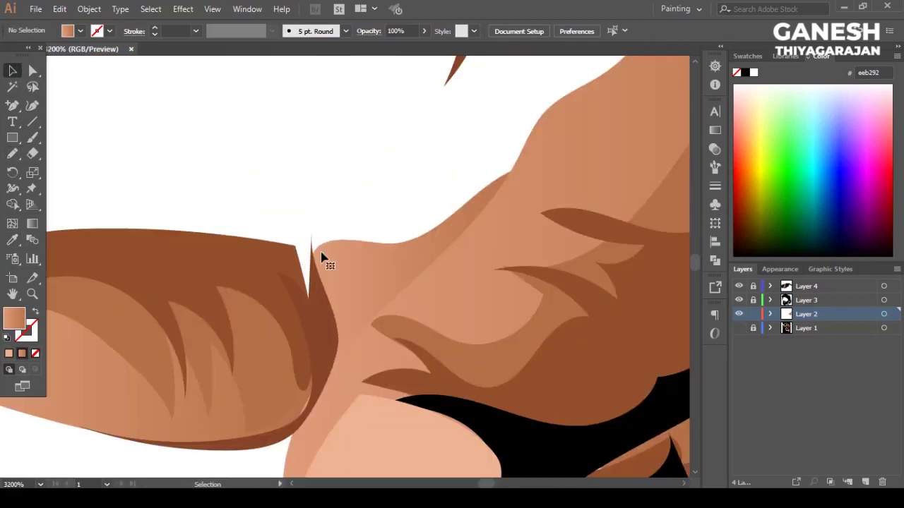
{"action": "key", "text": "a"}
{"action": "scroll", "coordinate": [308, 233], "scroll_direction": "down", "scroll_amount": 8}
{"action": "left_click", "coordinate": [383, 301]}
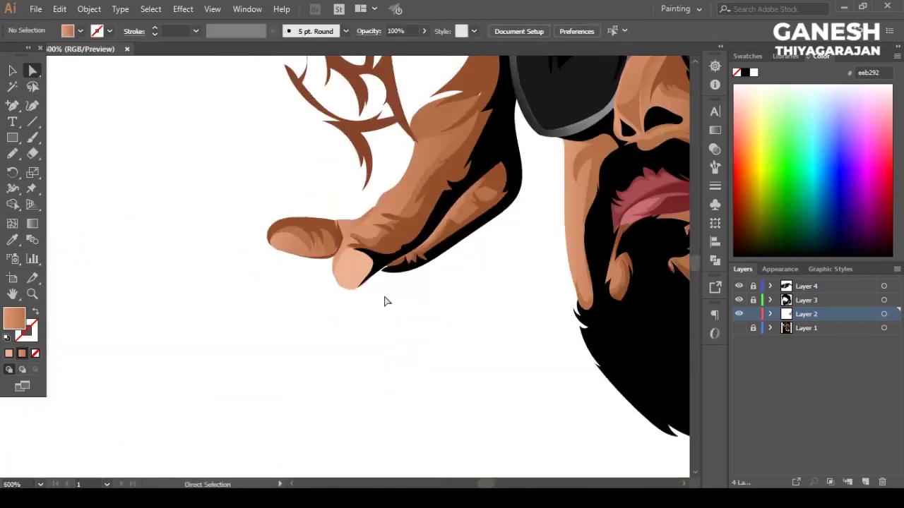
{"action": "scroll", "coordinate": [359, 350], "scroll_direction": "up", "scroll_amount": 2}
{"action": "scroll", "coordinate": [327, 297], "scroll_direction": "up", "scroll_amount": 3}
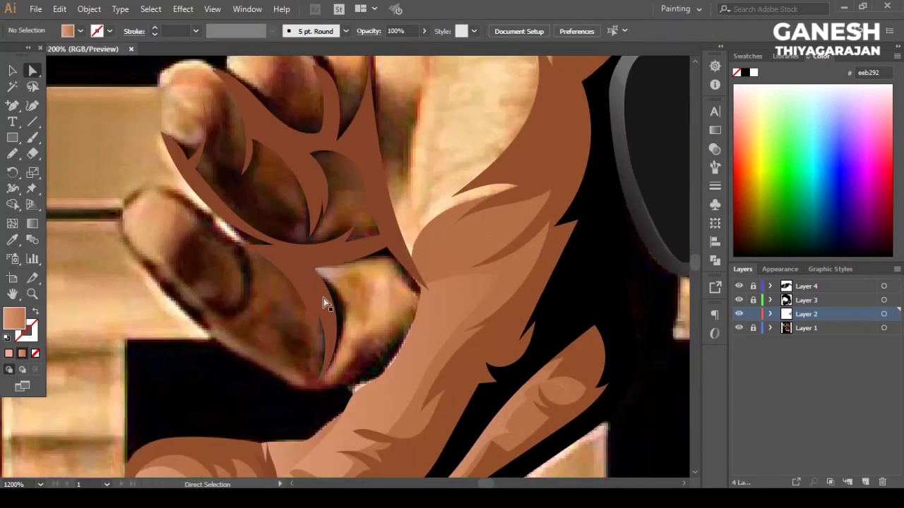
Step: Draw two shading shapes down the index finger and fill them with skin brown #b56f47
{"action": "key", "text": "n"}
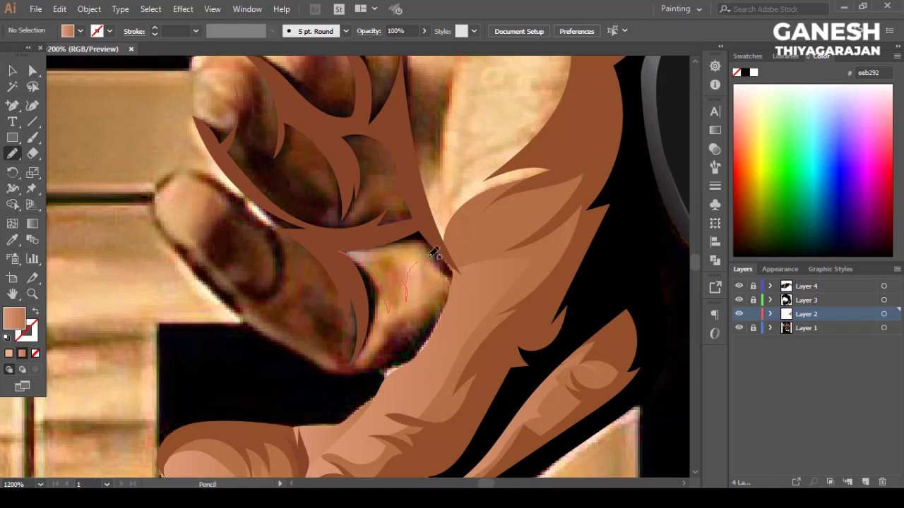
{"action": "left_click_drag", "start_coordinate": [332, 249], "coordinate": [323, 247]}
{"action": "left_click_drag", "start_coordinate": [289, 279], "coordinate": [309, 303]}
{"action": "left_click_drag", "start_coordinate": [268, 324], "coordinate": [345, 371]}
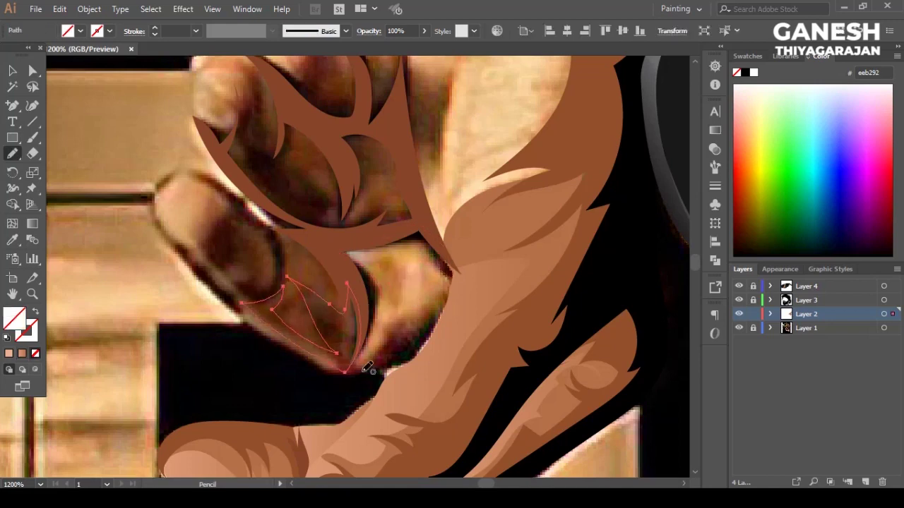
{"action": "left_click", "coordinate": [16, 71]}
{"action": "key", "text": "i"}
{"action": "left_click", "coordinate": [424, 353]}
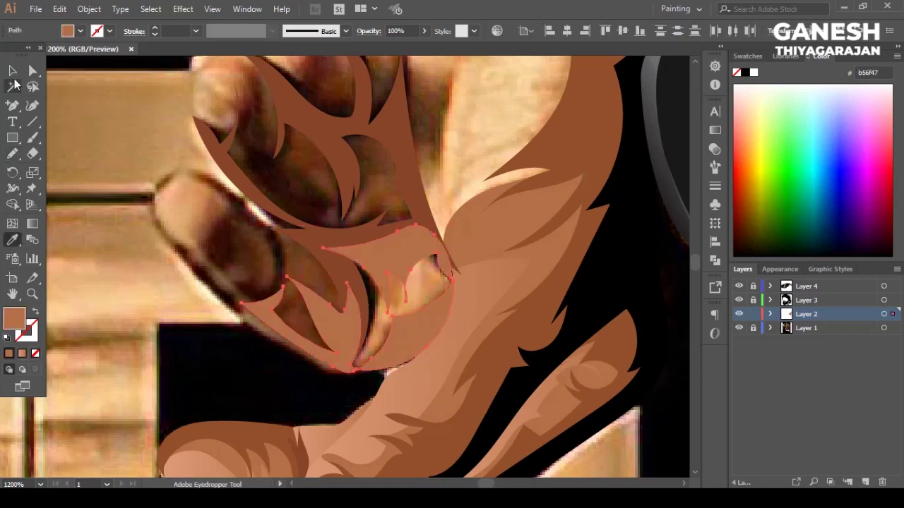
{"action": "key", "text": "a"}
{"action": "key", "text": "ctrl+shift+a"}
{"action": "scroll", "coordinate": [282, 258], "scroll_direction": "up", "scroll_amount": 2}
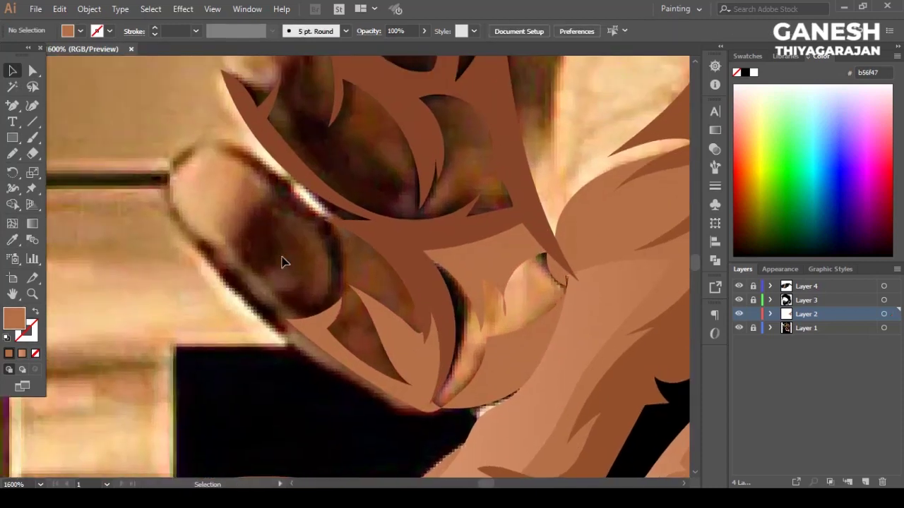
Step: Trace a shape around the finger, fill it dark brown, and sample a darker brown
{"action": "key", "text": "n"}
{"action": "left_click_drag", "start_coordinate": [211, 183], "coordinate": [283, 322]}
{"action": "key", "text": "i"}
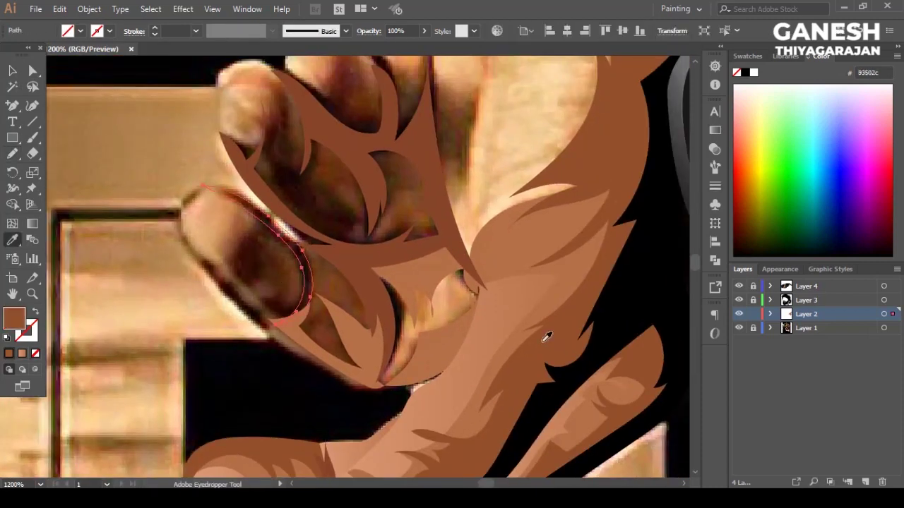
{"action": "left_click", "coordinate": [559, 343]}
{"action": "key", "text": "ctrl+shift+a"}
{"action": "left_click", "coordinate": [207, 279]}
Step: Draw two more finger shapes and fill the highlight with skin brown #b56f47
{"action": "key", "text": "n"}
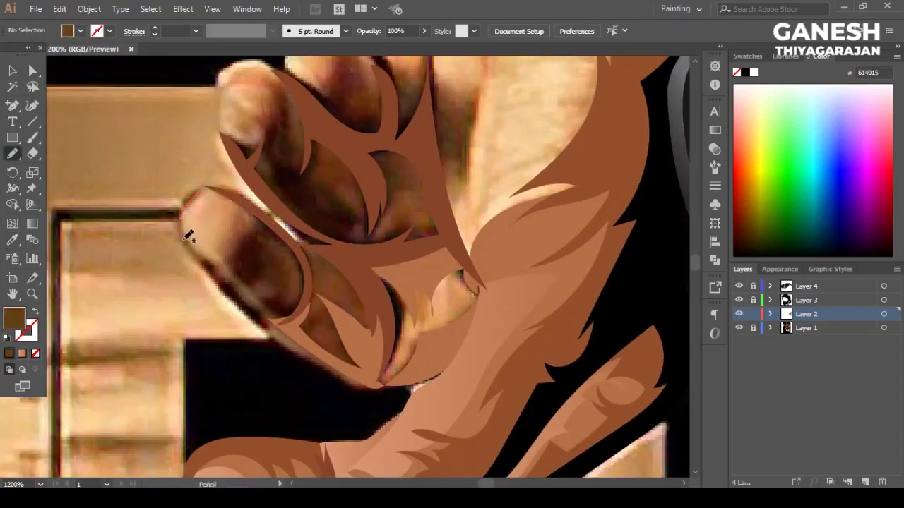
{"action": "left_click_drag", "start_coordinate": [233, 280], "coordinate": [212, 196]}
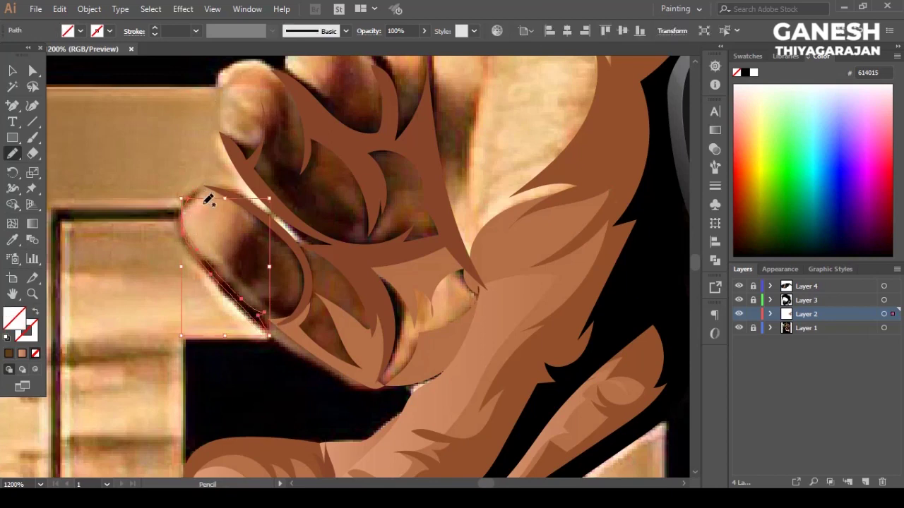
{"action": "key", "text": "v"}
{"action": "key", "text": "ctrl+shift+a"}
{"action": "scroll", "coordinate": [57, 255], "scroll_direction": "down", "scroll_amount": 1}
{"action": "scroll", "coordinate": [120, 207], "scroll_direction": "up", "scroll_amount": 1}
{"action": "key", "text": "n"}
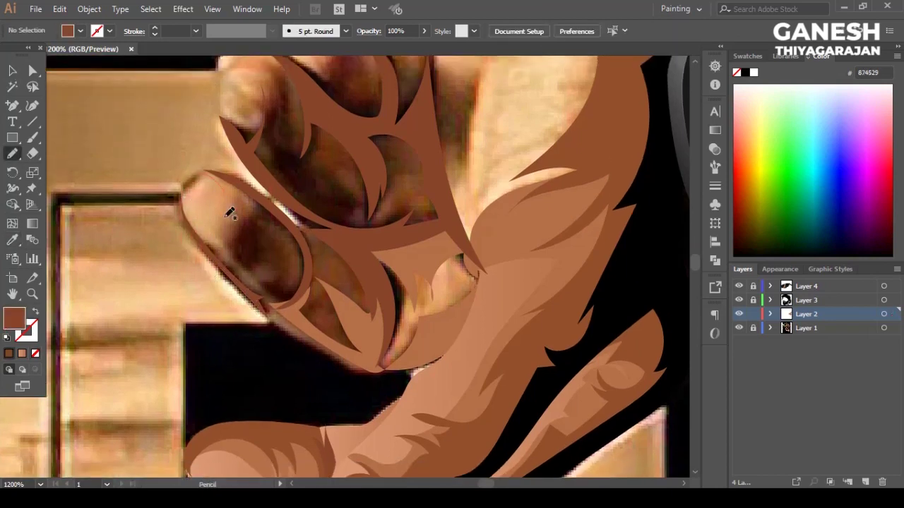
{"action": "left_click_drag", "start_coordinate": [201, 171], "coordinate": [203, 174]}
{"action": "key", "text": "i"}
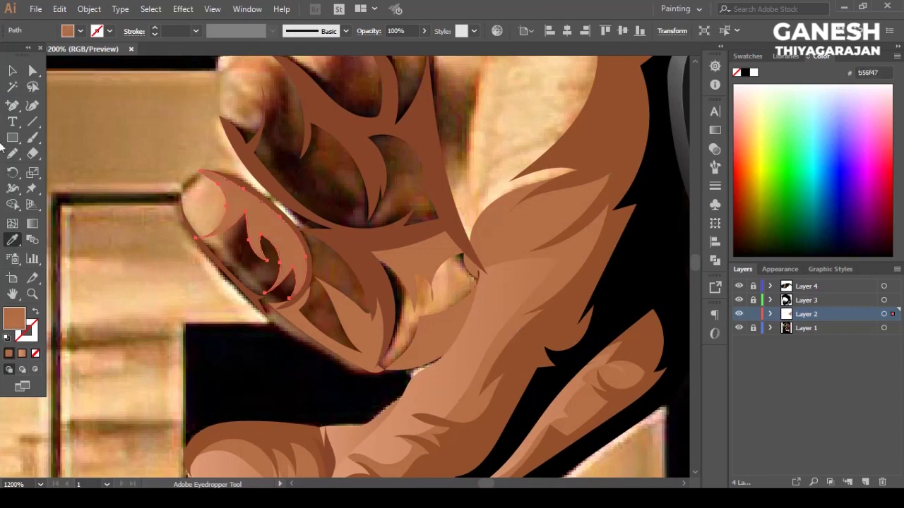
{"action": "left_click", "coordinate": [524, 286]}
{"action": "key", "text": "v"}
{"action": "key", "text": "ctrl+shift+a"}
Step: Darken the finger shadow to #93502c and add another #b56f47 shading shape
{"action": "key", "text": "i"}
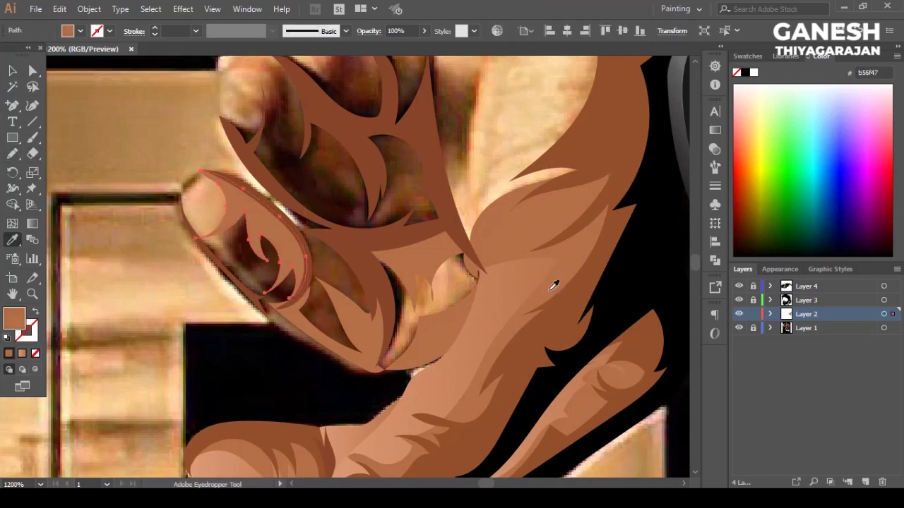
{"action": "left_click", "coordinate": [555, 283]}
{"action": "key", "text": "ctrl+shift+a"}
{"action": "key", "text": "n"}
{"action": "left_click_drag", "start_coordinate": [256, 194], "coordinate": [204, 174]}
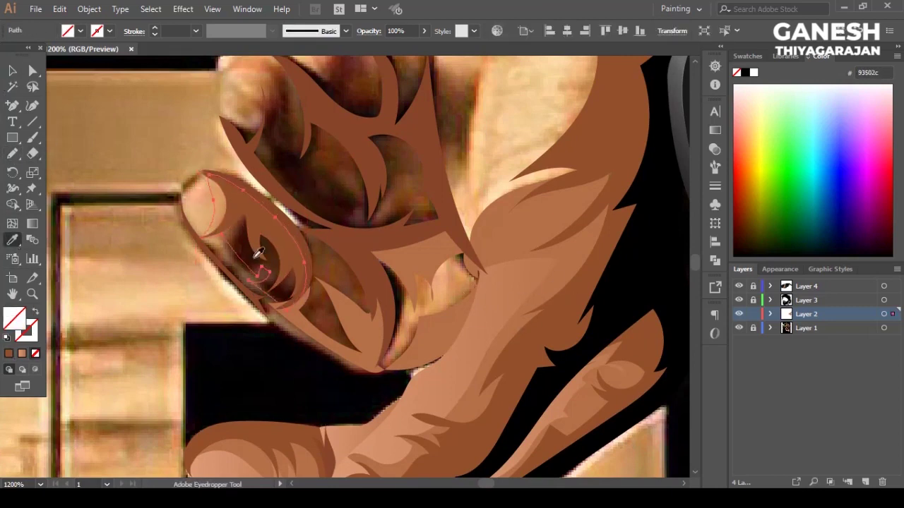
{"action": "left_click", "coordinate": [12, 71]}
{"action": "key", "text": "ctrl+shift+a"}
{"action": "scroll", "coordinate": [14, 161], "scroll_direction": "down", "scroll_amount": 1}
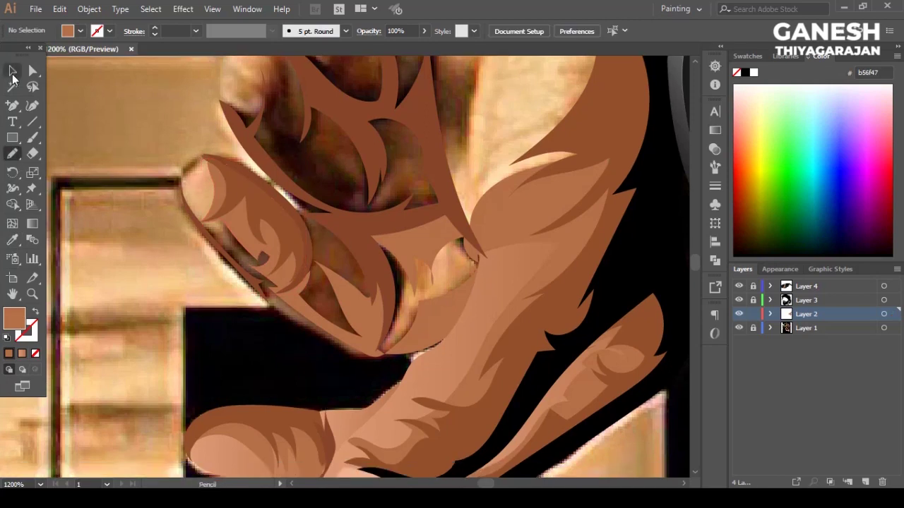
Step: Trace a shadow along the finger's edge filled with dark brown #93502c
{"action": "key", "text": "n"}
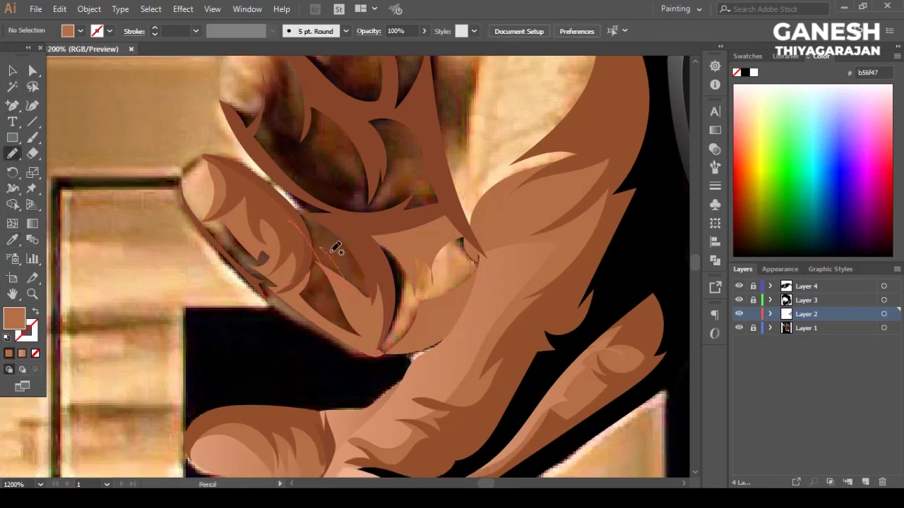
{"action": "left_click_drag", "start_coordinate": [335, 249], "coordinate": [318, 226]}
{"action": "key", "text": "i"}
{"action": "left_click", "coordinate": [228, 235]}
{"action": "left_click", "coordinate": [12, 71]}
{"action": "key", "text": "ctrl+shift+a"}
{"action": "scroll", "coordinate": [357, 284], "scroll_direction": "down", "scroll_amount": 1}
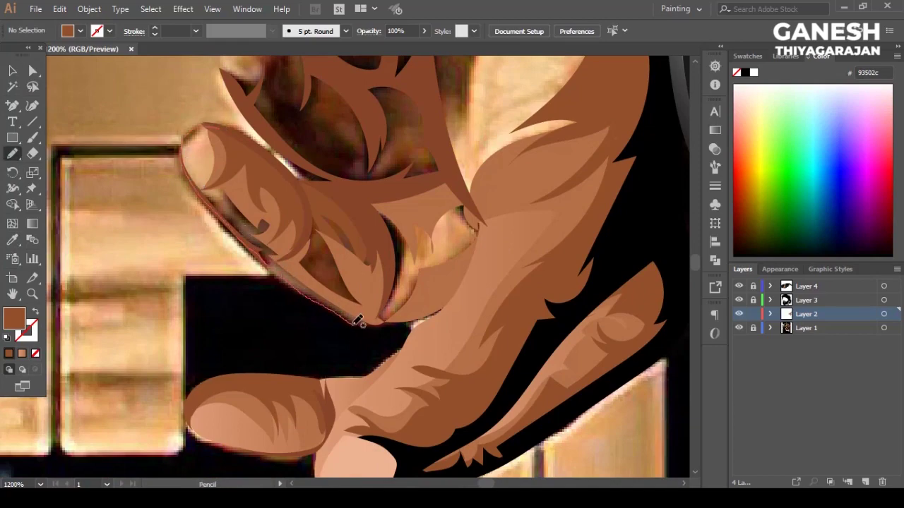
Step: Cover the upper finger with a large shape in the lighter skin tone
{"action": "left_click_drag", "start_coordinate": [440, 182], "coordinate": [205, 127]}
{"action": "key", "text": "i"}
{"action": "left_click", "coordinate": [414, 383]}
{"action": "left_click", "coordinate": [12, 70]}
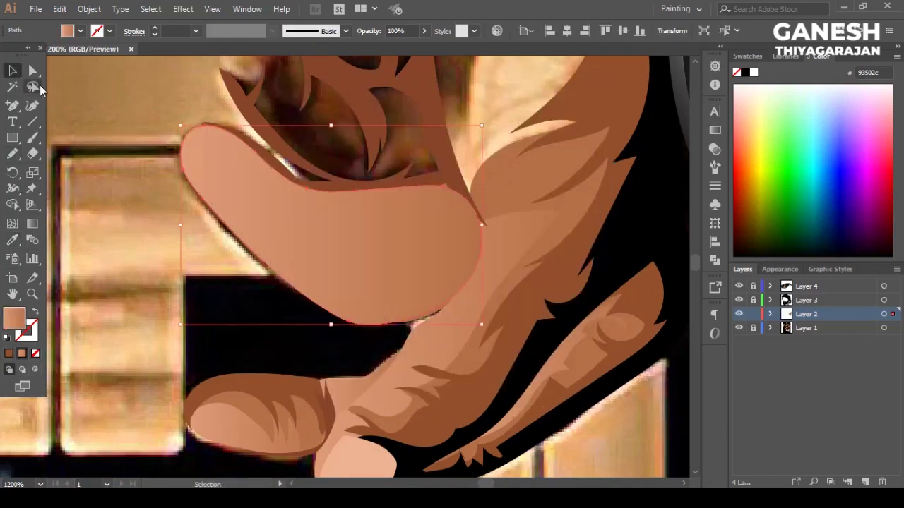
Step: Check the whole portrait zoomed out, then draw a dark shading shape from the fingertip
{"action": "key", "text": "ctrl+shift+a"}
{"action": "key", "text": "ctrl+minus"}
{"action": "key", "text": "ctrl+minus"}
{"action": "key", "text": "ctrl+minus"}
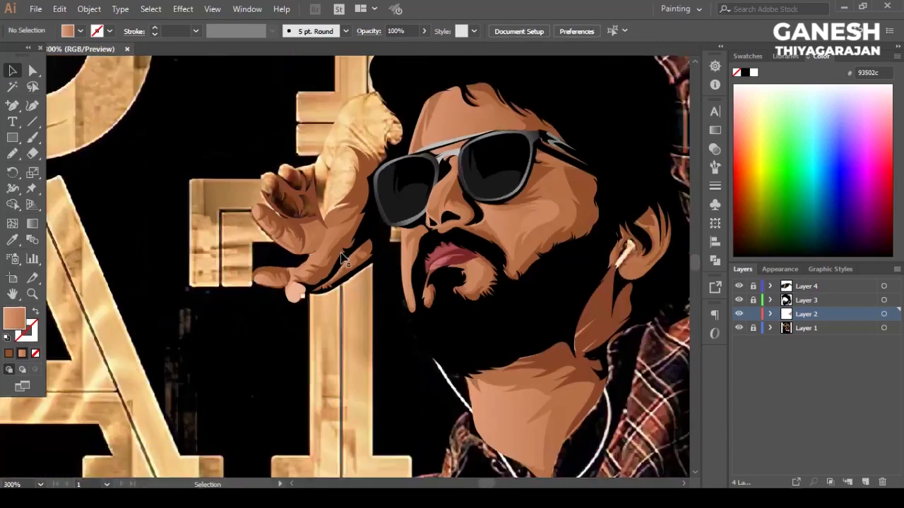
{"action": "key", "text": "ctrl+minus"}
{"action": "key", "text": "ctrl+plus"}
{"action": "key", "text": "ctrl+plus"}
{"action": "key", "text": "ctrl+plus"}
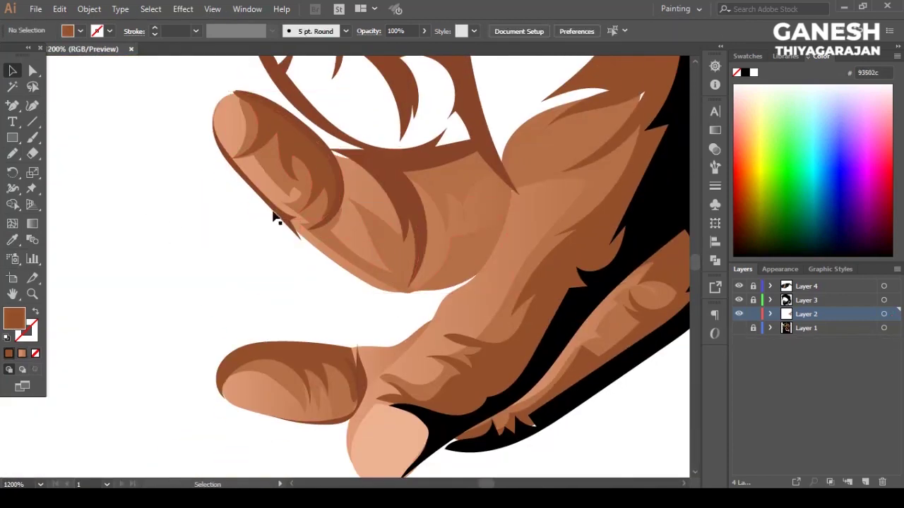
{"action": "scroll", "coordinate": [276, 214], "scroll_direction": "up", "scroll_amount": 1}
{"action": "key", "text": "n"}
{"action": "left_click_drag", "start_coordinate": [240, 145], "coordinate": [263, 175]}
{"action": "left_click_drag", "start_coordinate": [324, 245], "coordinate": [325, 248]}
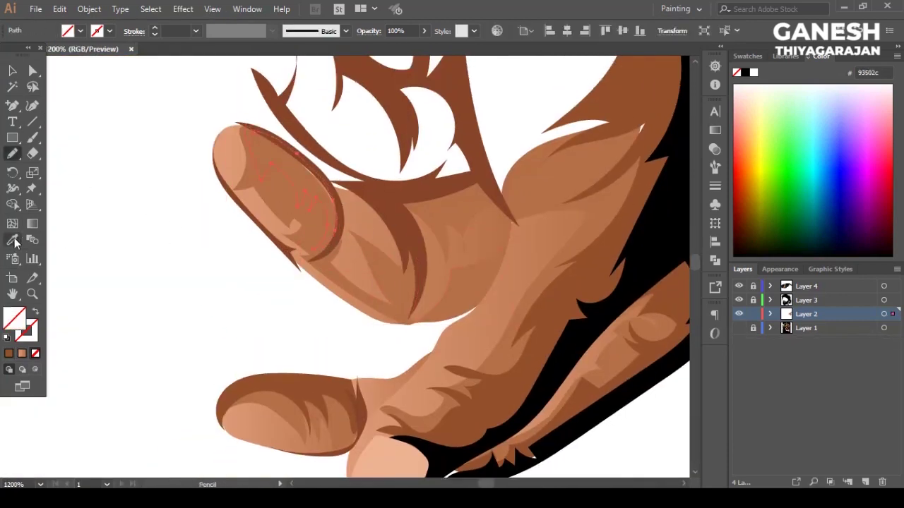
{"action": "key", "text": "v"}
{"action": "left_click", "coordinate": [75, 138]}
Step: Draw another dark shading shape on the finger and adjust an anchor point
{"action": "key", "text": "n"}
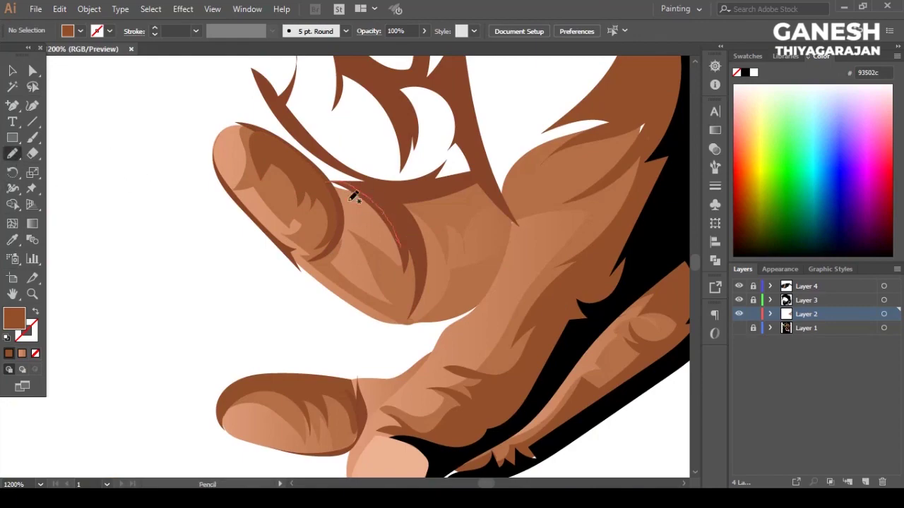
{"action": "left_click_drag", "start_coordinate": [335, 185], "coordinate": [394, 243]}
{"action": "key", "text": "v"}
{"action": "left_click", "coordinate": [405, 216]}
{"action": "scroll", "coordinate": [346, 240], "scroll_direction": "down", "scroll_amount": 3}
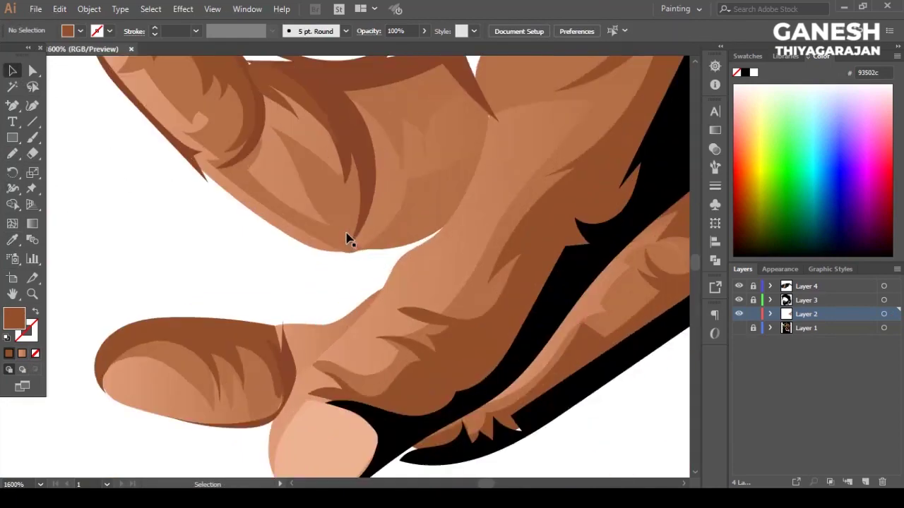
{"action": "key", "text": "a"}
{"action": "scroll", "coordinate": [219, 182], "scroll_direction": "up", "scroll_amount": 3}
{"action": "left_click", "coordinate": [204, 193]}
Step: Make the reference photo layer visible again behind the hand
{"action": "scroll", "coordinate": [256, 186], "scroll_direction": "down", "scroll_amount": 5}
{"action": "scroll", "coordinate": [256, 185], "scroll_direction": "down", "scroll_amount": 2}
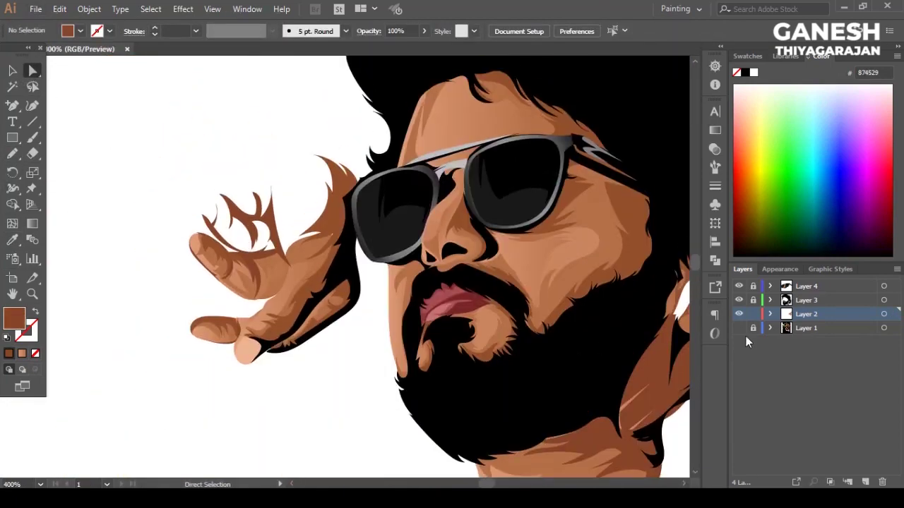
{"action": "left_click", "coordinate": [739, 327]}
{"action": "scroll", "coordinate": [647, 387], "scroll_direction": "up", "scroll_amount": 3}
{"action": "scroll", "coordinate": [647, 388], "scroll_direction": "up", "scroll_amount": 1}
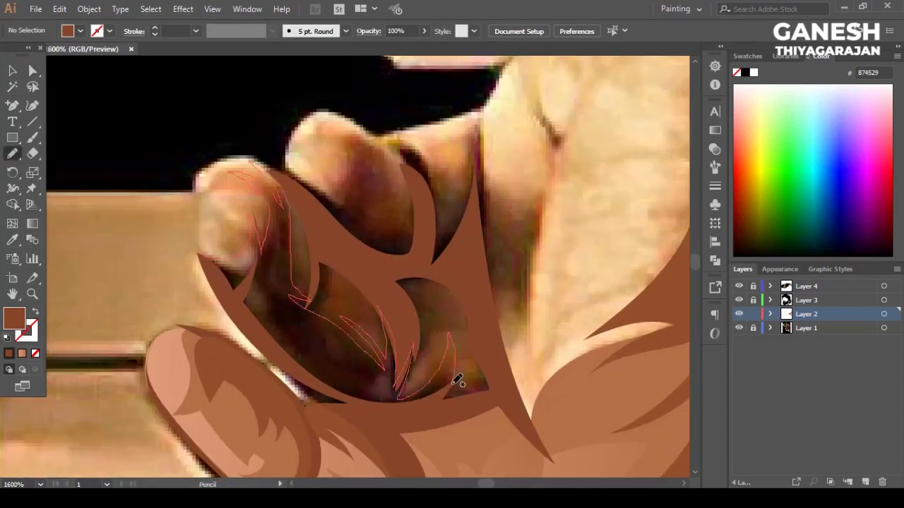
Step: Draw shading shapes on the finger and along the thumb's edge
{"action": "left_click_drag", "start_coordinate": [203, 249], "coordinate": [226, 256]}
{"action": "scroll", "coordinate": [238, 327], "scroll_direction": "down", "scroll_amount": 1}
{"action": "key", "text": "v"}
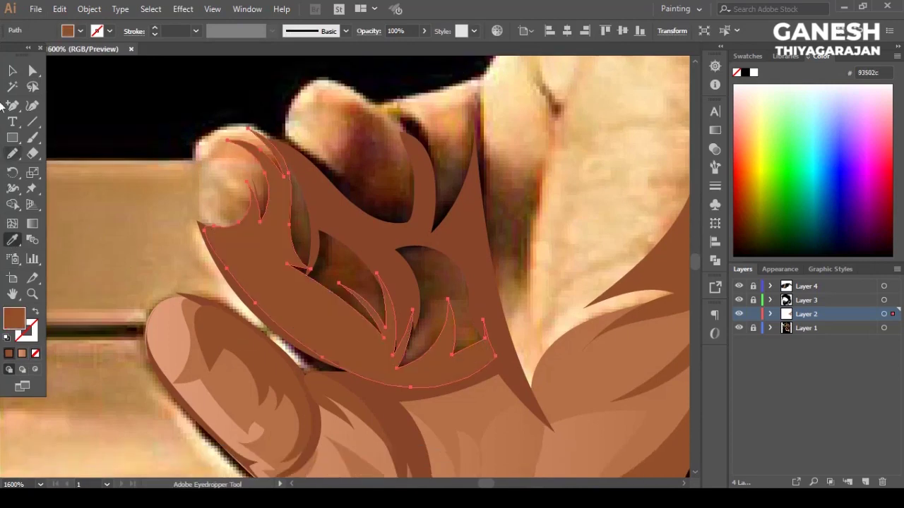
{"action": "left_click", "coordinate": [107, 209]}
{"action": "scroll", "coordinate": [123, 224], "scroll_direction": "down", "scroll_amount": 1}
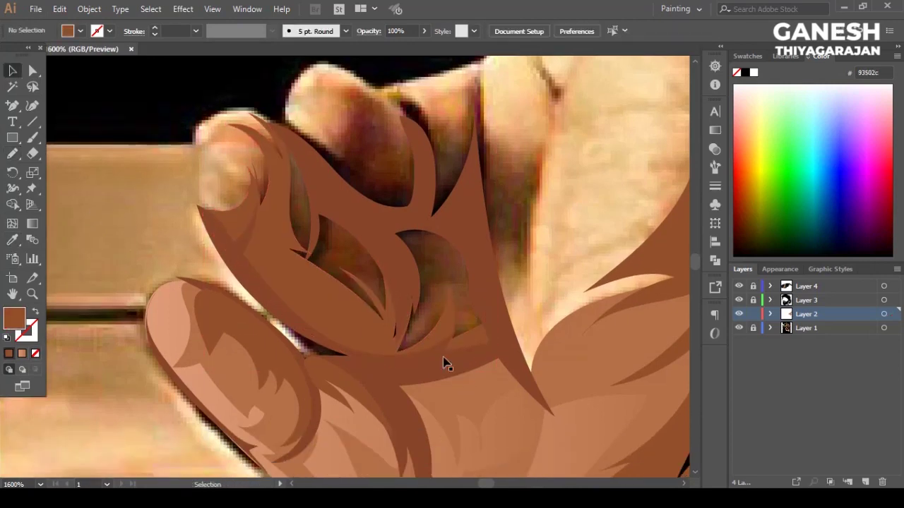
{"action": "left_click_drag", "start_coordinate": [399, 311], "coordinate": [393, 342]}
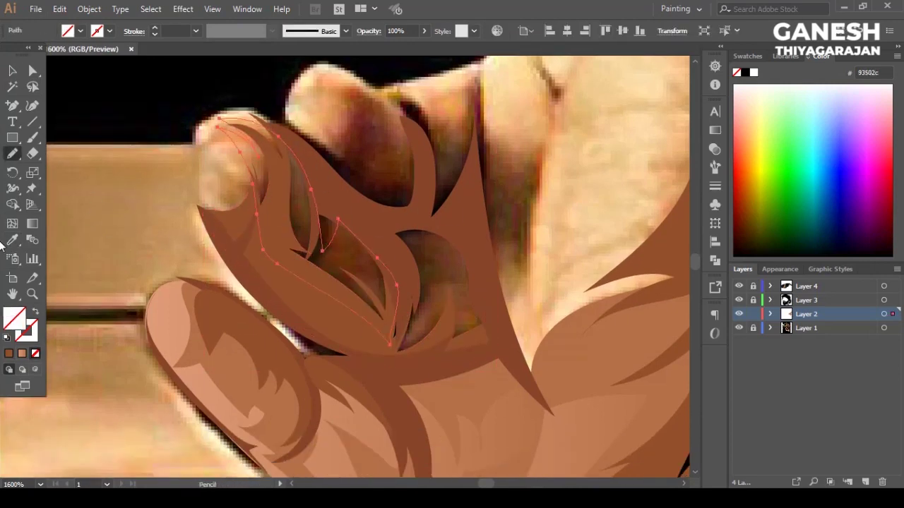
{"action": "key", "text": "v"}
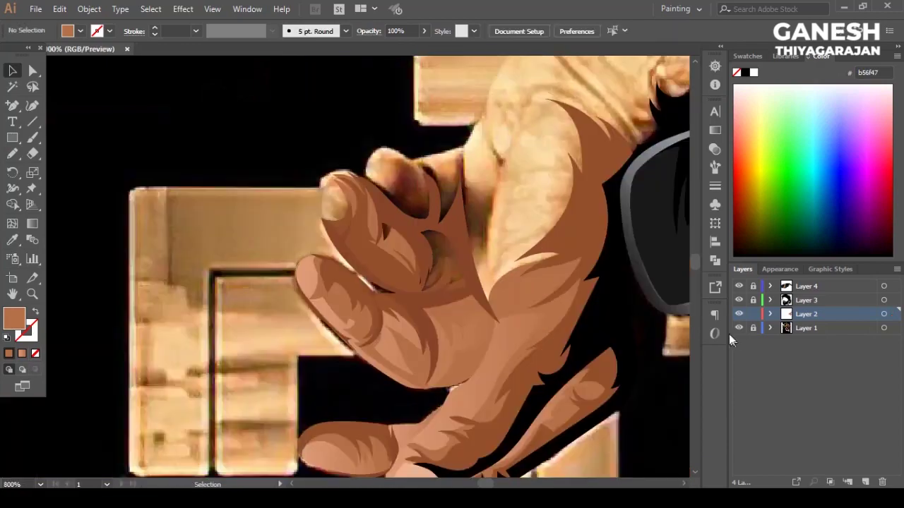
Step: Draw a dark shadow across the finger gap and adjust the shading band's anchors
{"action": "scroll", "coordinate": [378, 241], "scroll_direction": "up", "scroll_amount": 1}
{"action": "key", "text": "n"}
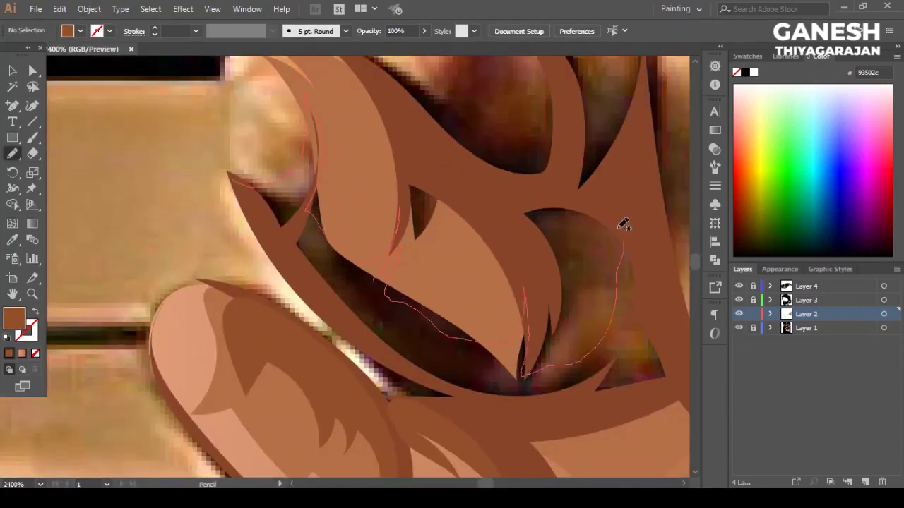
{"action": "left_click_drag", "start_coordinate": [372, 349], "coordinate": [255, 196]}
{"action": "key", "text": "v"}
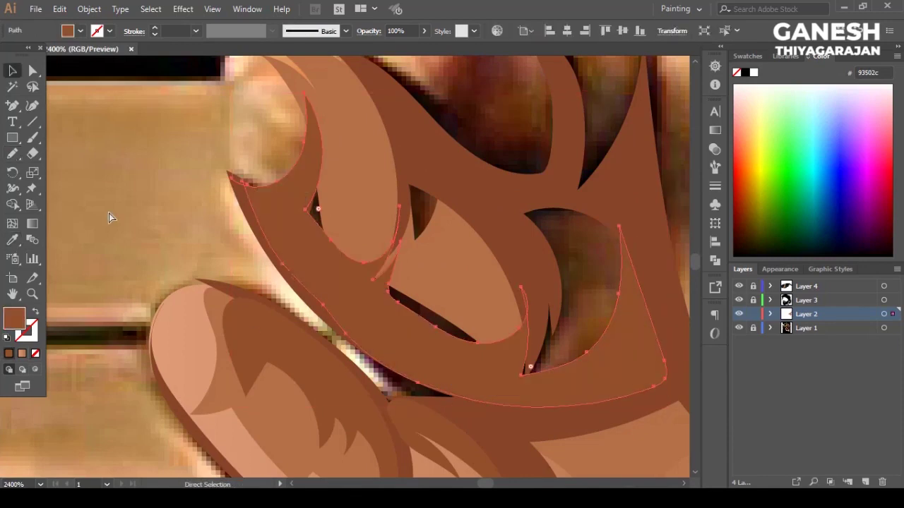
{"action": "left_click", "coordinate": [339, 276]}
{"action": "key", "text": "a"}
{"action": "left_click", "coordinate": [315, 187]}
{"action": "key", "text": "v"}
{"action": "left_click", "coordinate": [105, 202]}
{"action": "scroll", "coordinate": [367, 276], "scroll_direction": "down", "scroll_amount": 3}
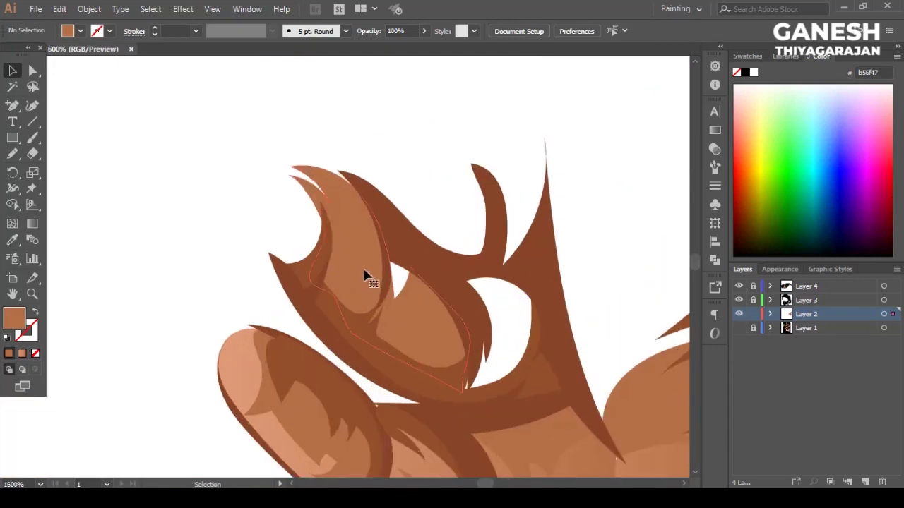
{"action": "scroll", "coordinate": [223, 319], "scroll_direction": "up", "scroll_amount": 2}
Step: Draw a light shape covering the thumb and send it behind the other shading
{"action": "key", "text": "n"}
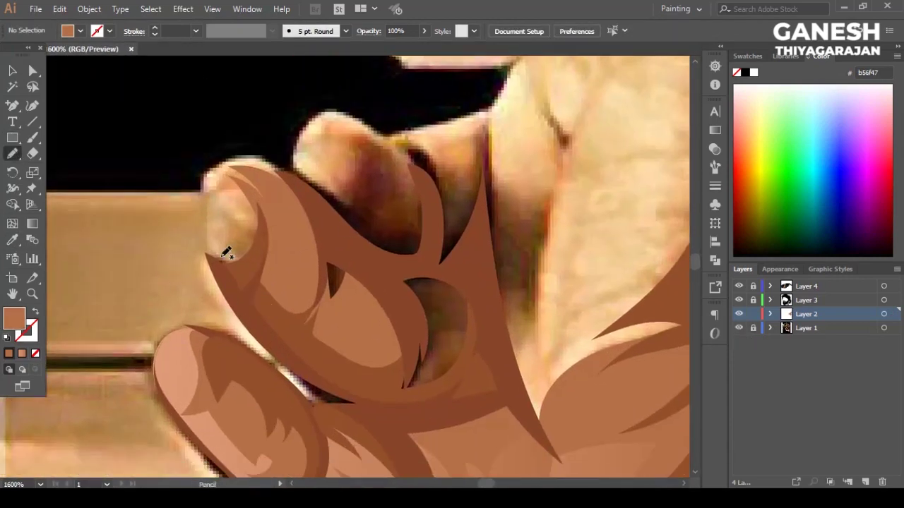
{"action": "left_click_drag", "start_coordinate": [212, 258], "coordinate": [215, 260]}
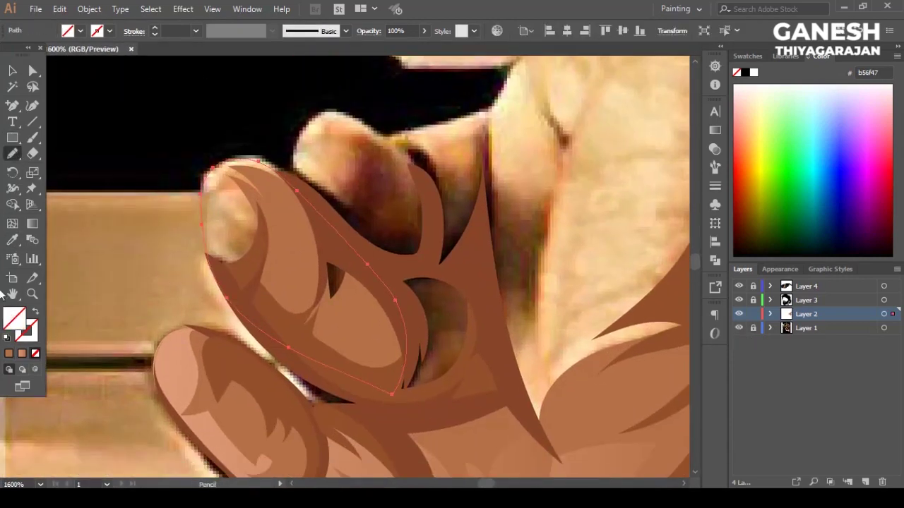
{"action": "key", "text": "v"}
{"action": "scroll", "coordinate": [563, 401], "scroll_direction": "down", "scroll_amount": 2}
{"action": "key", "text": "ctrl+shift+bracketleft"}
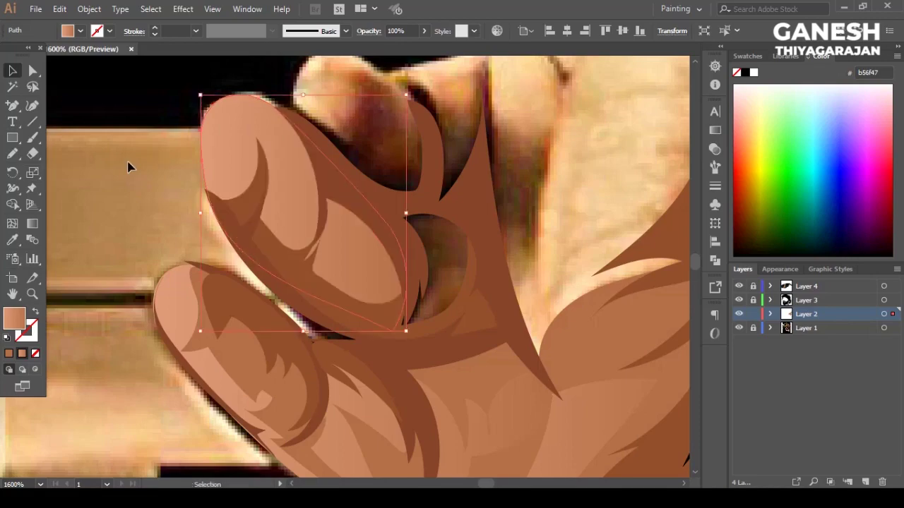
{"action": "left_click", "coordinate": [128, 167]}
{"action": "scroll", "coordinate": [329, 202], "scroll_direction": "down", "scroll_amount": 3}
{"action": "scroll", "coordinate": [357, 248], "scroll_direction": "up", "scroll_amount": 3}
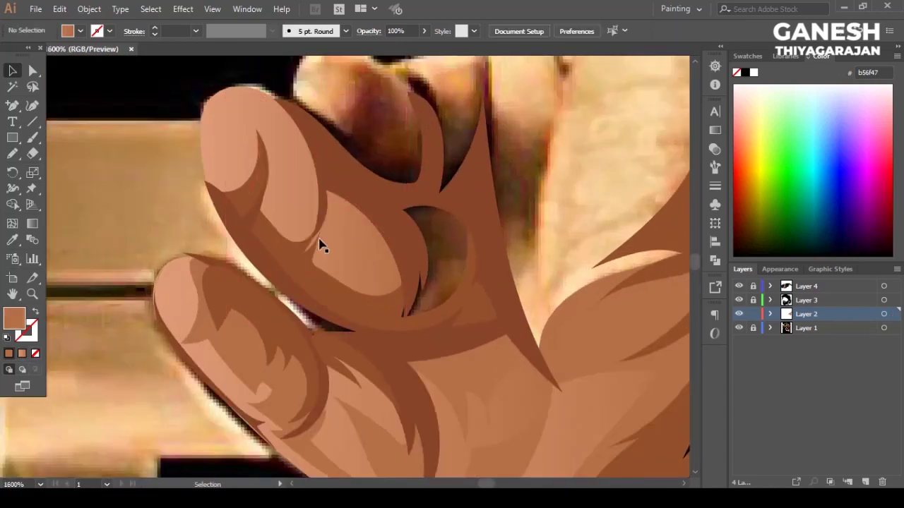
Step: Add a highlight along the thumb and briefly hide the reference photo to check it
{"action": "key", "text": "n"}
{"action": "left_click_drag", "start_coordinate": [394, 286], "coordinate": [385, 240]}
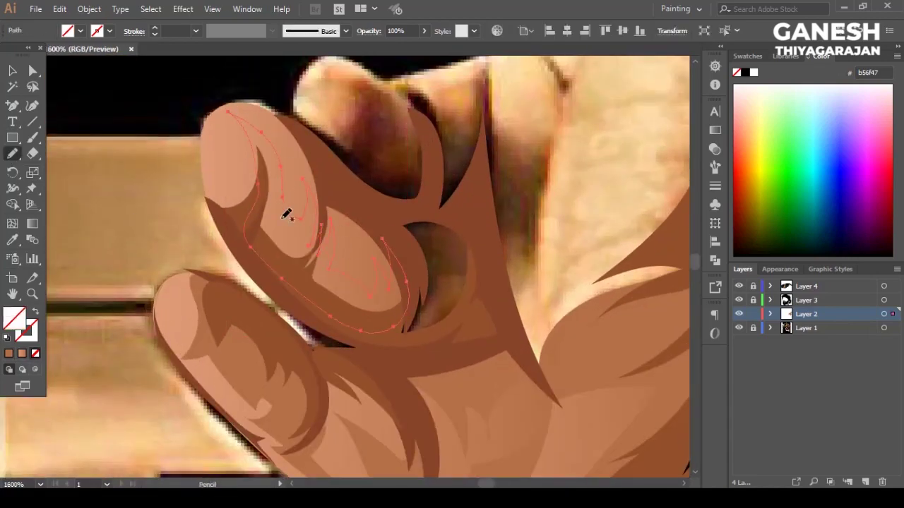
{"action": "left_click", "coordinate": [12, 72]}
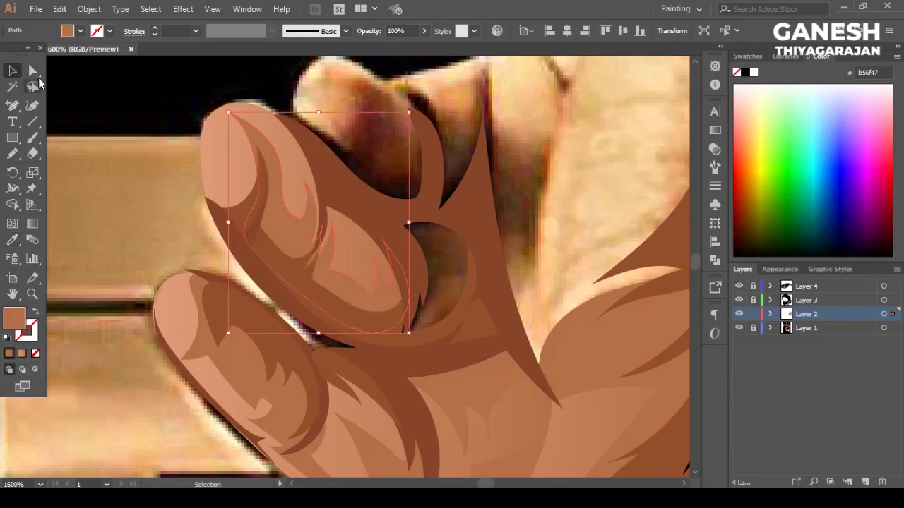
{"action": "key", "text": "ctrl+shift+a"}
{"action": "scroll", "coordinate": [413, 216], "scroll_direction": "down", "scroll_amount": 2}
{"action": "left_click", "coordinate": [739, 328]}
{"action": "left_click", "coordinate": [739, 328]}
Step: Draw another shading shape on the fingers filled with a sampled brown, then sample a darker brown
{"action": "key", "text": "ctrl+equal"}
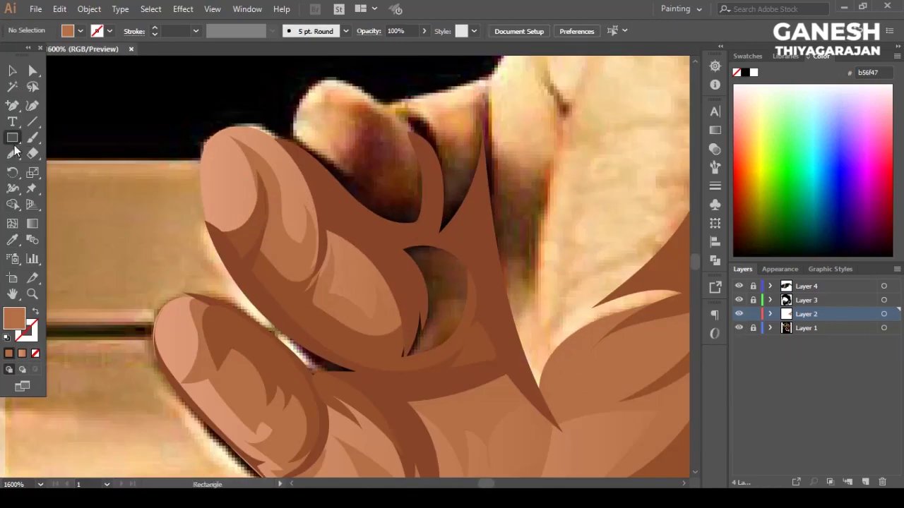
{"action": "left_click_drag", "start_coordinate": [320, 224], "coordinate": [262, 162]}
{"action": "key", "text": "i"}
{"action": "left_click", "coordinate": [292, 247]}
{"action": "key", "text": "ctrl+shift+a"}
{"action": "scroll", "coordinate": [444, 292], "scroll_direction": "down", "scroll_amount": 1}
{"action": "left_click", "coordinate": [433, 205]}
Step: Draw a dark crescent shadow on the finger and undo the unwanted crescent edits
{"action": "key", "text": "n"}
{"action": "left_click_drag", "start_coordinate": [479, 228], "coordinate": [399, 341]}
{"action": "key", "text": "v"}
{"action": "key", "text": "n"}
{"action": "key", "text": "v"}
{"action": "key", "text": "ctrl+z"}
{"action": "key", "text": "ctrl+z"}
{"action": "key", "text": "ctrl+z"}
{"action": "key", "text": "ctrl+shift+a"}
{"action": "key", "text": "ctrl+minus"}
{"action": "key", "text": "ctrl+minus"}
{"action": "key", "text": "ctrl+minus"}
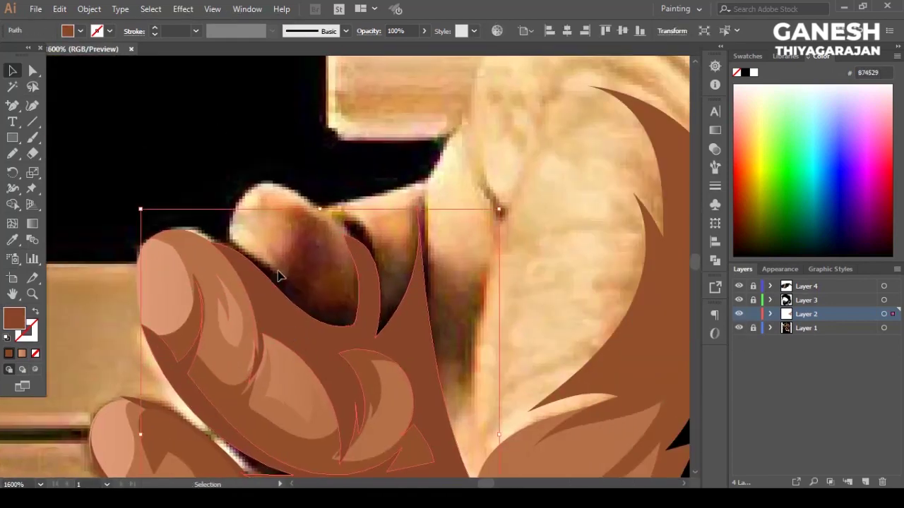
Step: Fill the new outlines with a sampled brown, then sample a lighter brown from the hand
{"action": "scroll", "coordinate": [54, 228], "scroll_direction": "right", "scroll_amount": 2}
{"action": "key", "text": "n"}
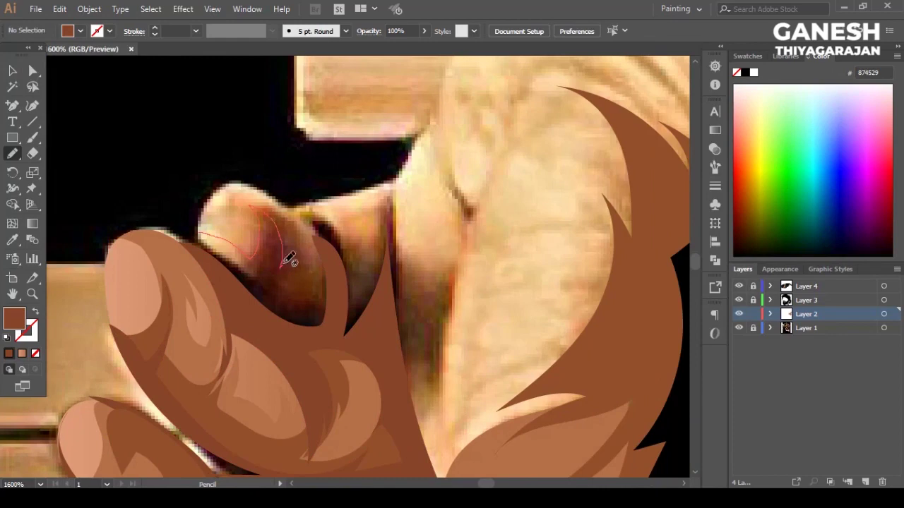
{"action": "key", "text": "i"}
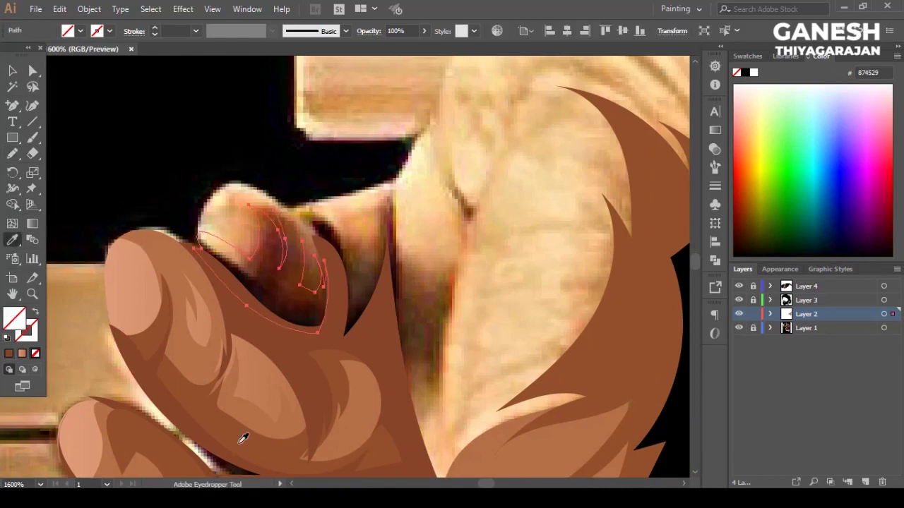
{"action": "left_click", "coordinate": [242, 434]}
{"action": "key", "text": "v"}
{"action": "left_click", "coordinate": [242, 242]}
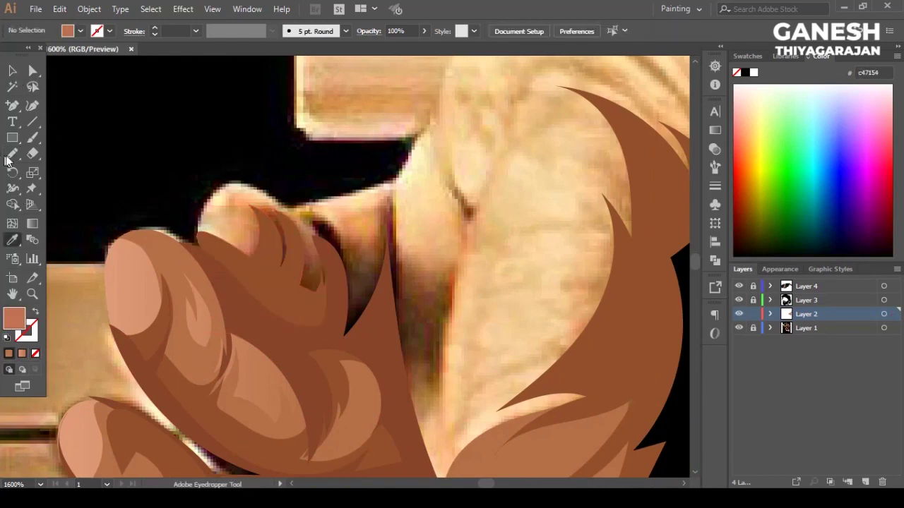
Step: Draw a light shading shape on the fingertip and hide the reference photo to check it
{"action": "key", "text": "n"}
{"action": "left_click_drag", "start_coordinate": [201, 231], "coordinate": [297, 216]}
{"action": "left_click_drag", "start_coordinate": [305, 303], "coordinate": [309, 305]}
{"action": "left_click", "coordinate": [12, 70]}
{"action": "left_click", "coordinate": [95, 147]}
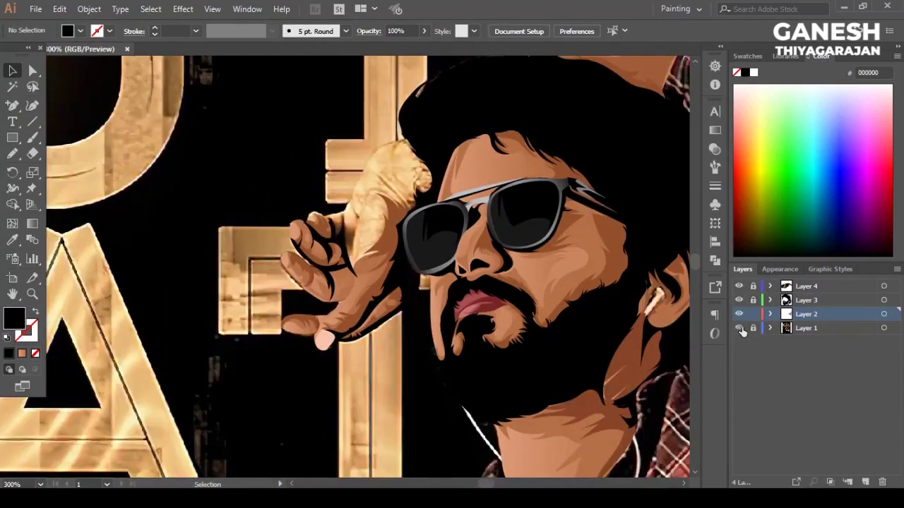
{"action": "left_click", "coordinate": [739, 328]}
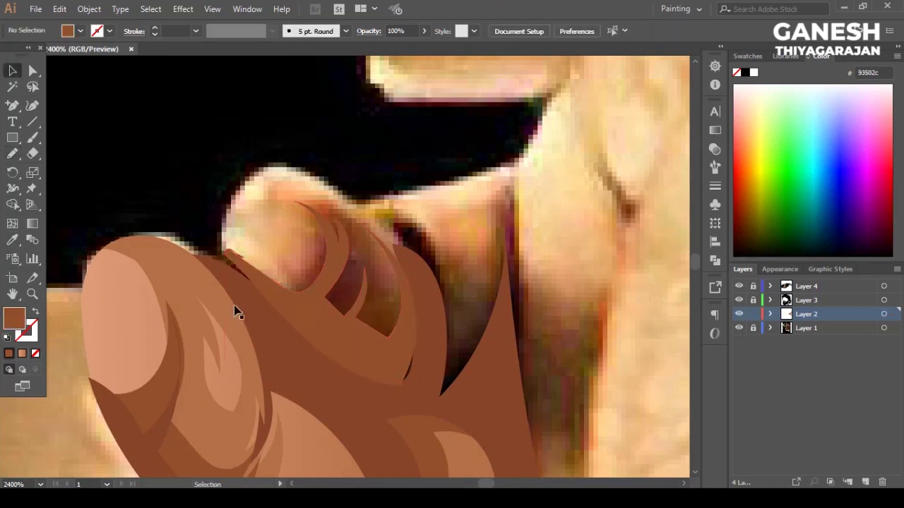
Step: Draw another light fingertip shape and select it together with the neighbouring shading paths
{"action": "left_click", "coordinate": [12, 153]}
{"action": "left_click_drag", "start_coordinate": [420, 286], "coordinate": [232, 252]}
{"action": "key", "text": "i"}
{"action": "left_click", "coordinate": [212, 414]}
{"action": "key", "text": "v"}
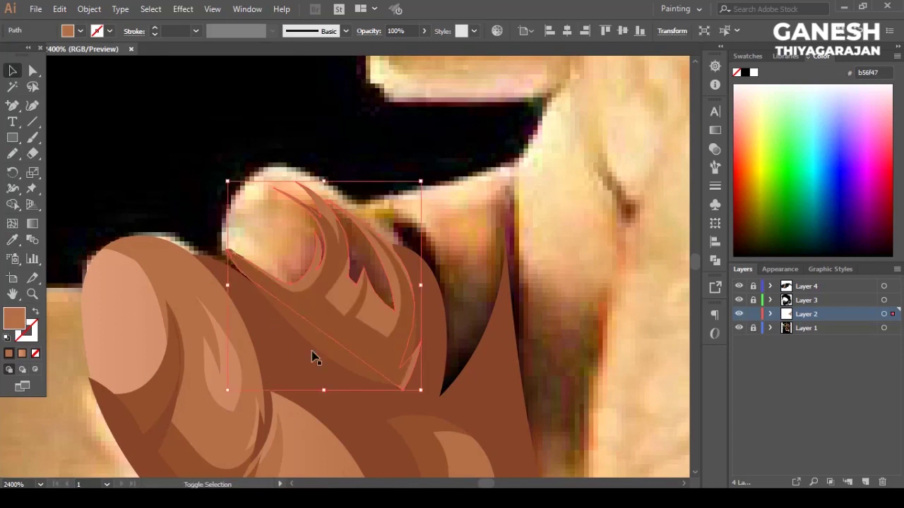
{"action": "left_click", "coordinate": [312, 351]}
{"action": "left_click", "coordinate": [348, 299], "text": "shift"}
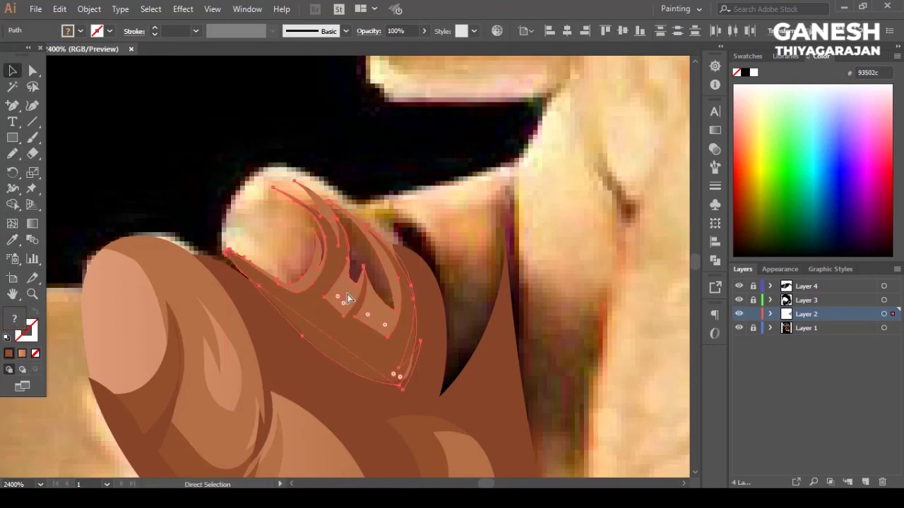
{"action": "scroll", "coordinate": [348, 299], "scroll_direction": "down", "scroll_amount": 10}
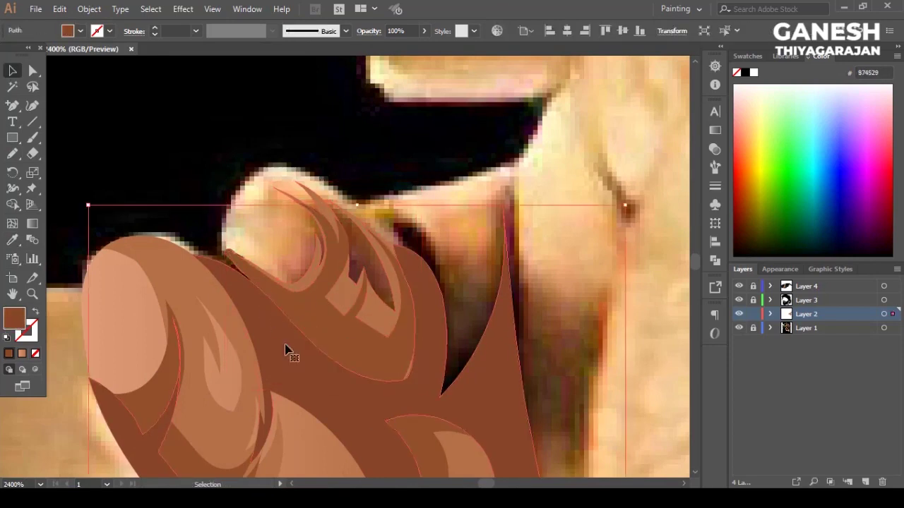
{"action": "scroll", "coordinate": [353, 297], "scroll_direction": "up", "scroll_amount": 2}
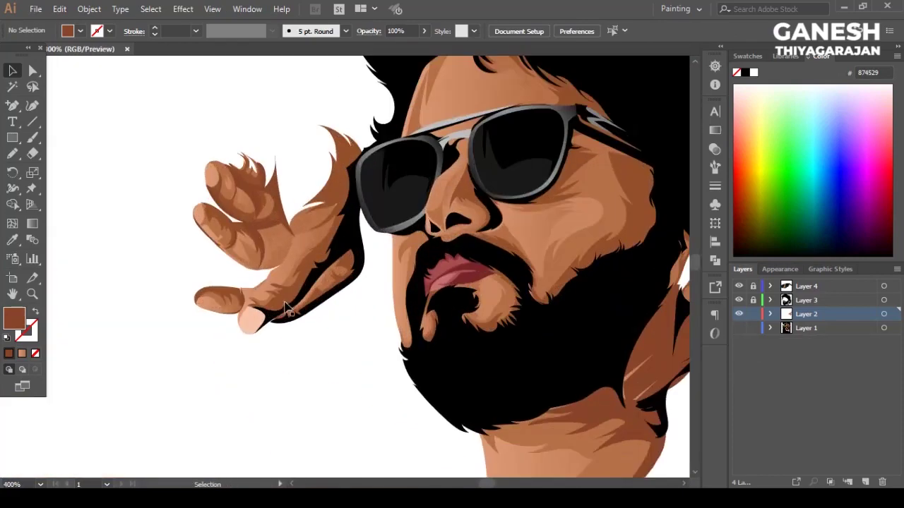
{"action": "scroll", "coordinate": [353, 297], "scroll_direction": "down", "scroll_amount": 1}
{"action": "scroll", "coordinate": [353, 296], "scroll_direction": "up", "scroll_amount": 3}
{"action": "scroll", "coordinate": [353, 296], "scroll_direction": "up", "scroll_amount": 2}
Step: Lock the reference photo, then draw a fingertip side shading shape and a thin sliver along the finger edge
{"action": "key", "text": "n"}
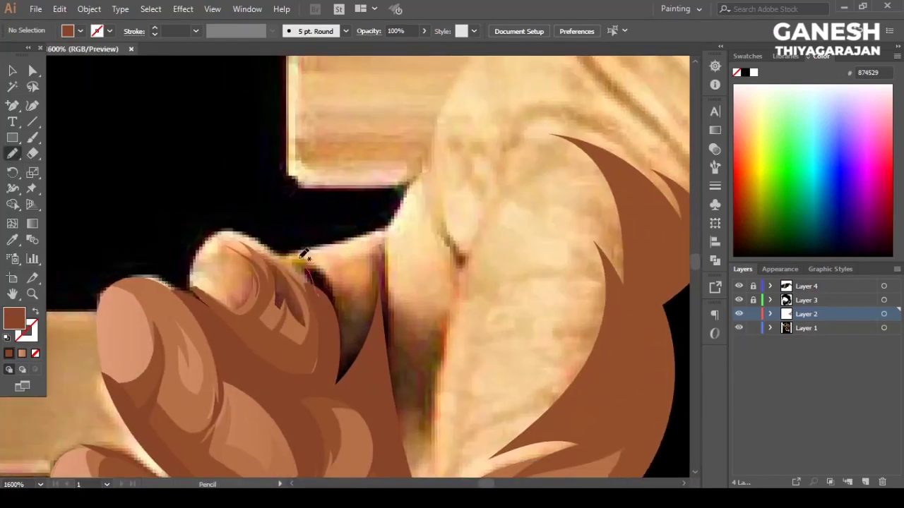
{"action": "left_click", "coordinate": [327, 248], "text": "ctrl"}
{"action": "key", "text": "ctrl+2"}
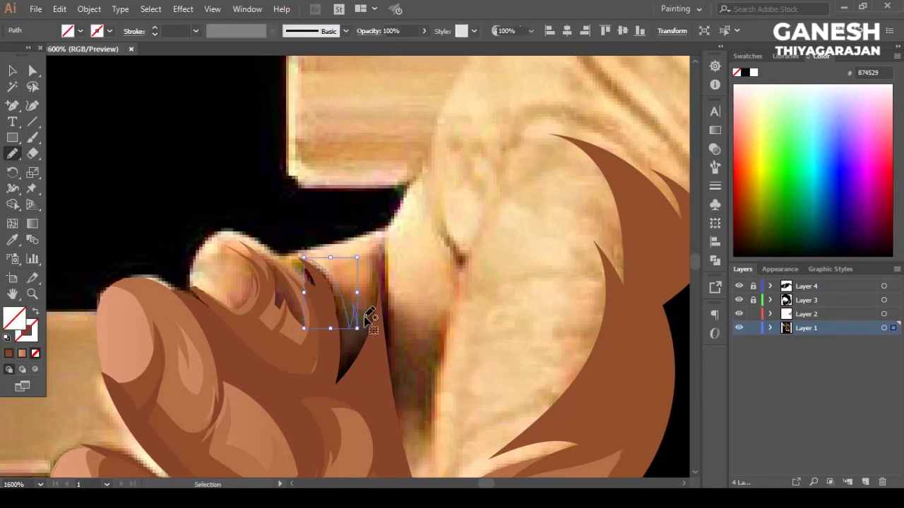
{"action": "left_click_drag", "start_coordinate": [339, 398], "coordinate": [323, 258]}
{"action": "scroll", "coordinate": [323, 258], "scroll_direction": "down", "scroll_amount": 1}
{"action": "key", "text": "v"}
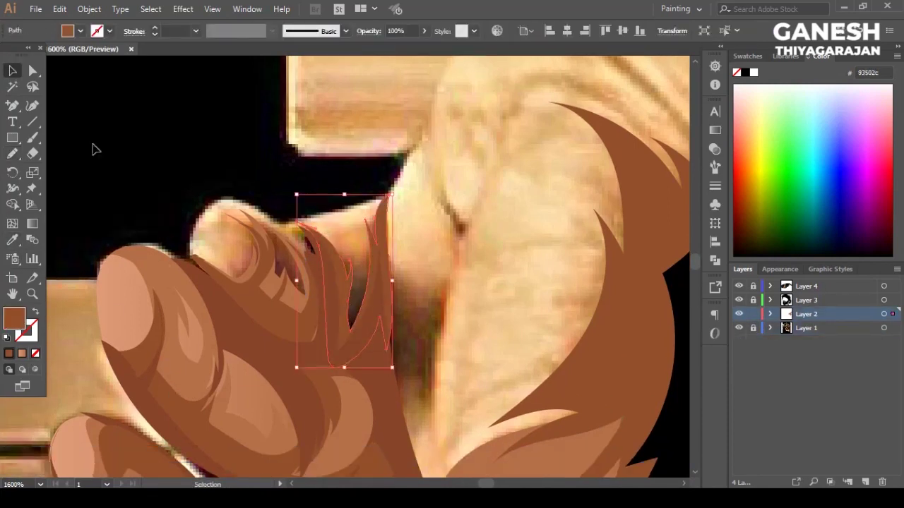
{"action": "left_click", "coordinate": [96, 149]}
{"action": "key", "text": "n"}
{"action": "scroll", "coordinate": [382, 275], "scroll_direction": "down", "scroll_amount": 1}
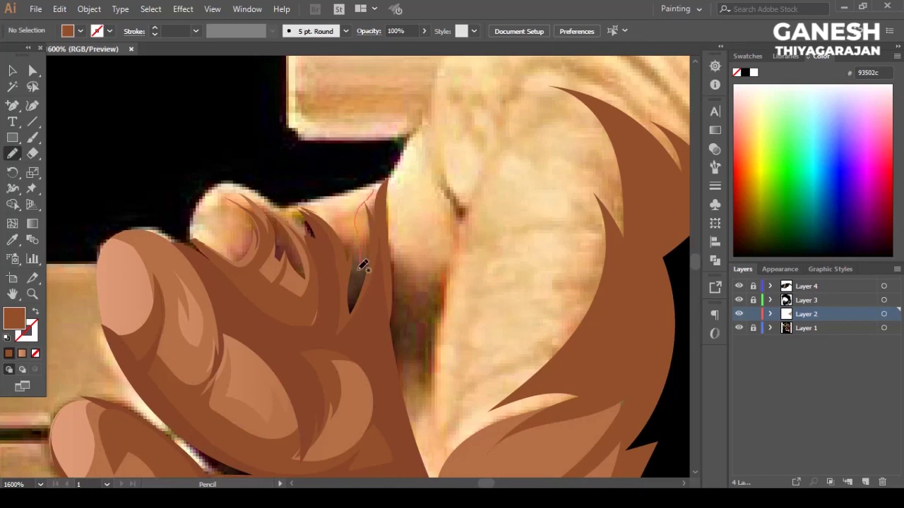
{"action": "left_click_drag", "start_coordinate": [372, 250], "coordinate": [378, 187]}
{"action": "key", "text": "v"}
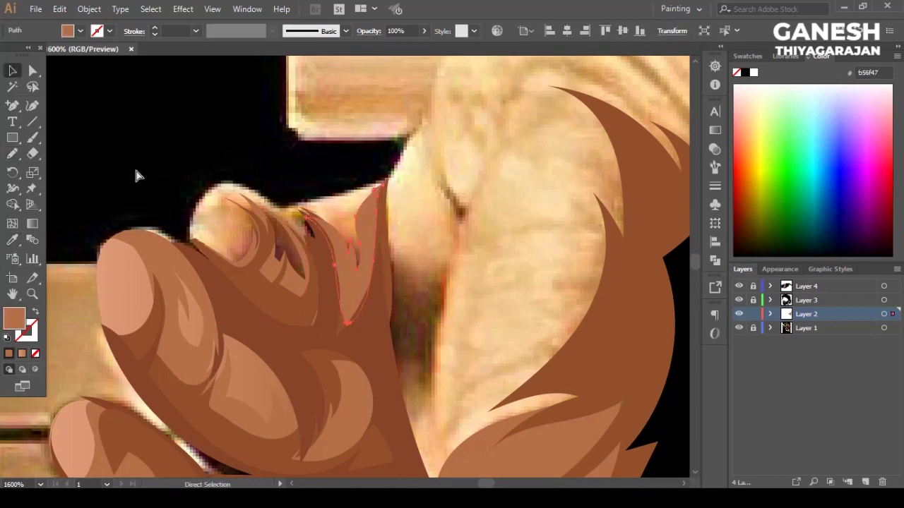
{"action": "left_click", "coordinate": [150, 168]}
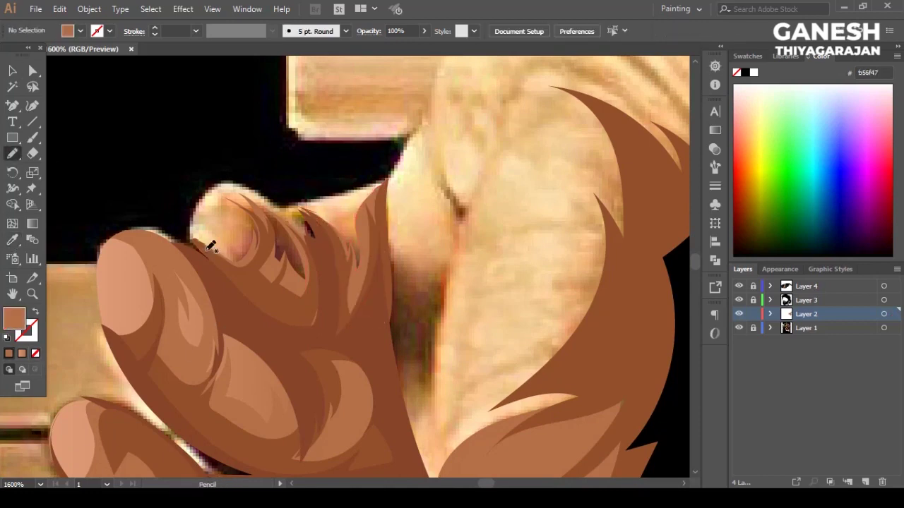
Step: Draw the thumb-tip shape and send it backward behind the thumb shading
{"action": "left_click_drag", "start_coordinate": [288, 208], "coordinate": [269, 289]}
{"action": "key", "text": "v"}
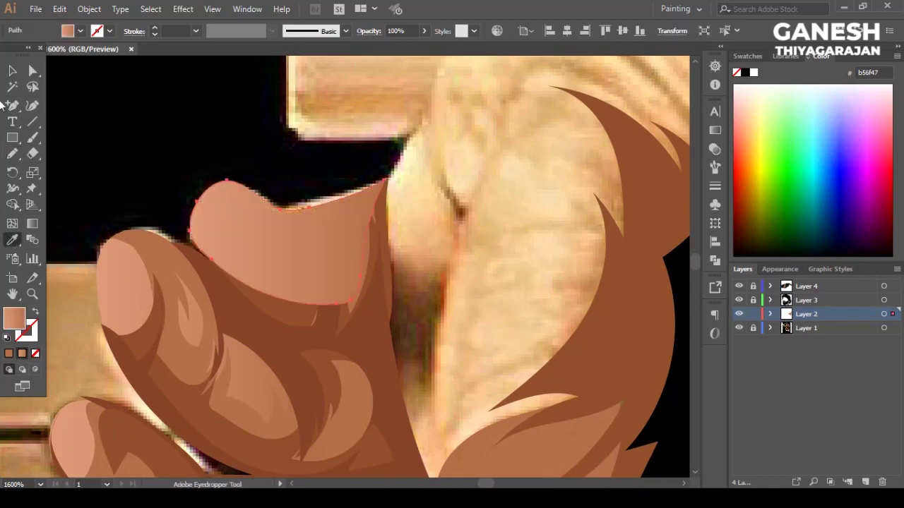
{"action": "key", "text": "ctrl+shift+bracketleft"}
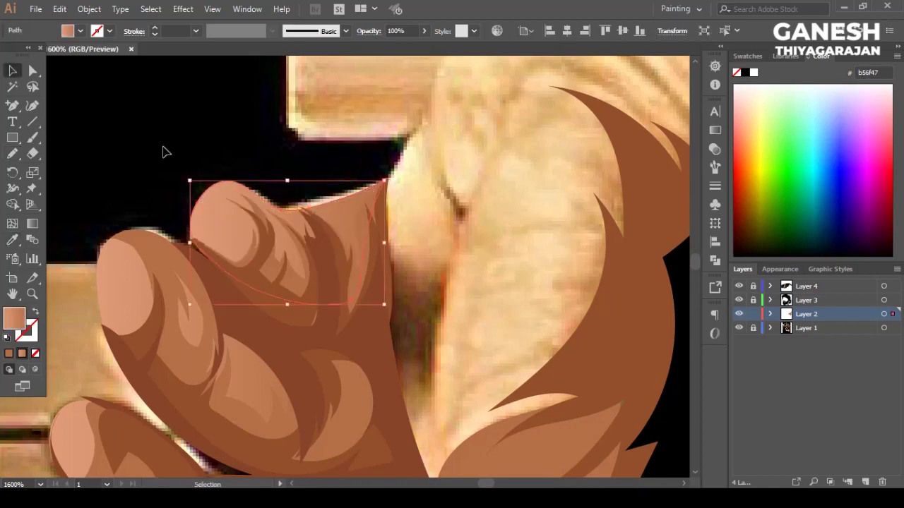
{"action": "left_click", "coordinate": [163, 152]}
{"action": "scroll", "coordinate": [283, 271], "scroll_direction": "down", "scroll_amount": 10}
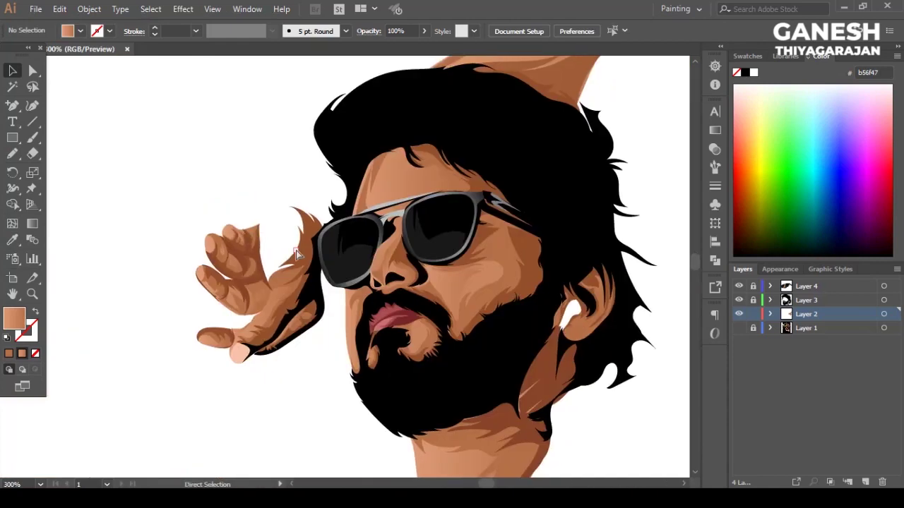
Step: Draw a shadow shape along the thumb crease filled with black
{"action": "scroll", "coordinate": [251, 238], "scroll_direction": "up", "scroll_amount": 3}
{"action": "scroll", "coordinate": [295, 238], "scroll_direction": "up", "scroll_amount": 3}
{"action": "scroll", "coordinate": [294, 238], "scroll_direction": "up", "scroll_amount": 3}
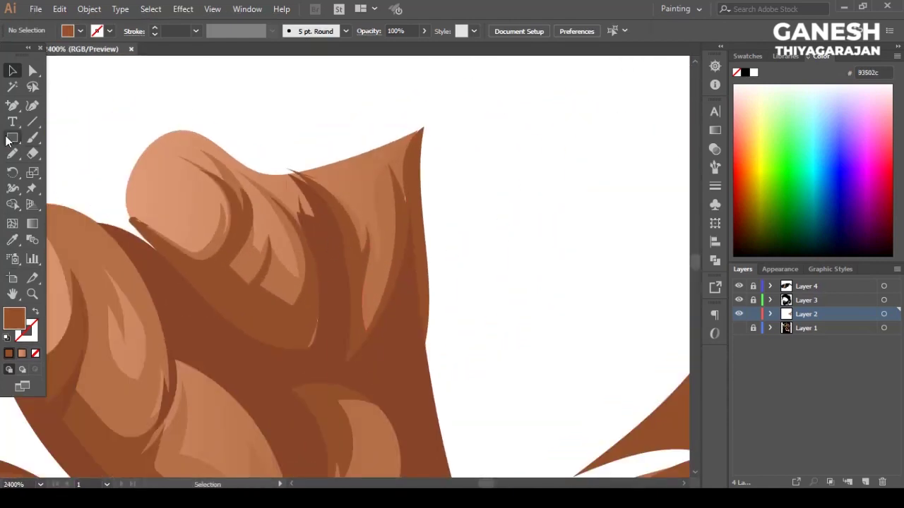
{"action": "key", "text": "n"}
{"action": "left_click_drag", "start_coordinate": [293, 176], "coordinate": [336, 352]}
{"action": "left_click", "coordinate": [80, 31]}
{"action": "left_click", "coordinate": [40, 55]}
{"action": "key", "text": "v"}
Step: Select the black shadow shapes between the fingers and eyedrop a deep brown into them
{"action": "scroll", "coordinate": [409, 185], "scroll_direction": "down", "scroll_amount": 3}
{"action": "left_click", "coordinate": [326, 262]}
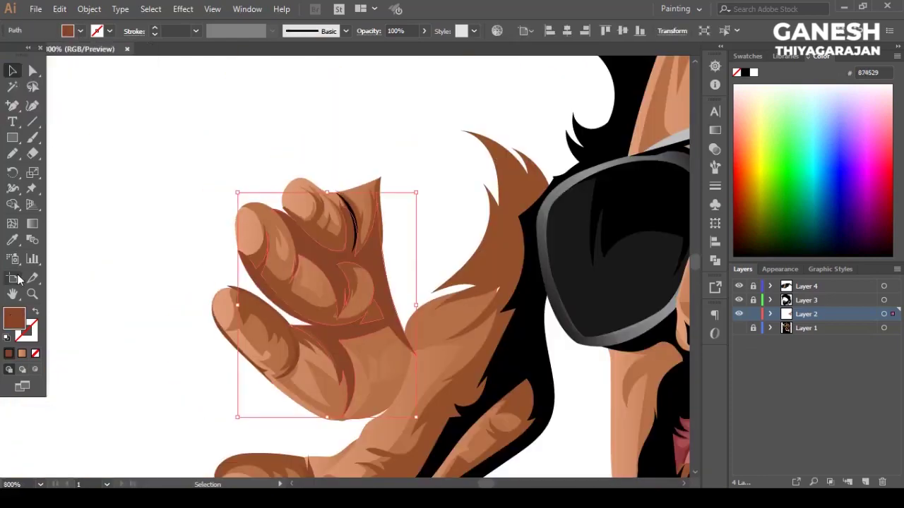
{"action": "left_click", "coordinate": [151, 243]}
{"action": "scroll", "coordinate": [282, 318], "scroll_direction": "down", "scroll_amount": 3}
{"action": "scroll", "coordinate": [289, 273], "scroll_direction": "up", "scroll_amount": 4}
{"action": "scroll", "coordinate": [297, 282], "scroll_direction": "down", "scroll_amount": 2}
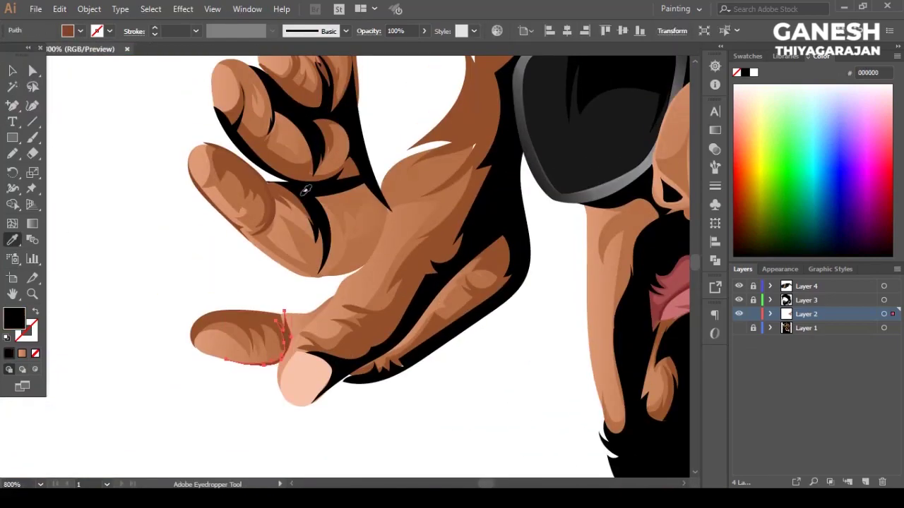
{"action": "scroll", "coordinate": [373, 285], "scroll_direction": "down", "scroll_amount": 2}
{"action": "scroll", "coordinate": [373, 285], "scroll_direction": "up", "scroll_amount": 2}
{"action": "scroll", "coordinate": [320, 258], "scroll_direction": "down", "scroll_amount": 3}
{"action": "scroll", "coordinate": [262, 273], "scroll_direction": "up", "scroll_amount": 3}
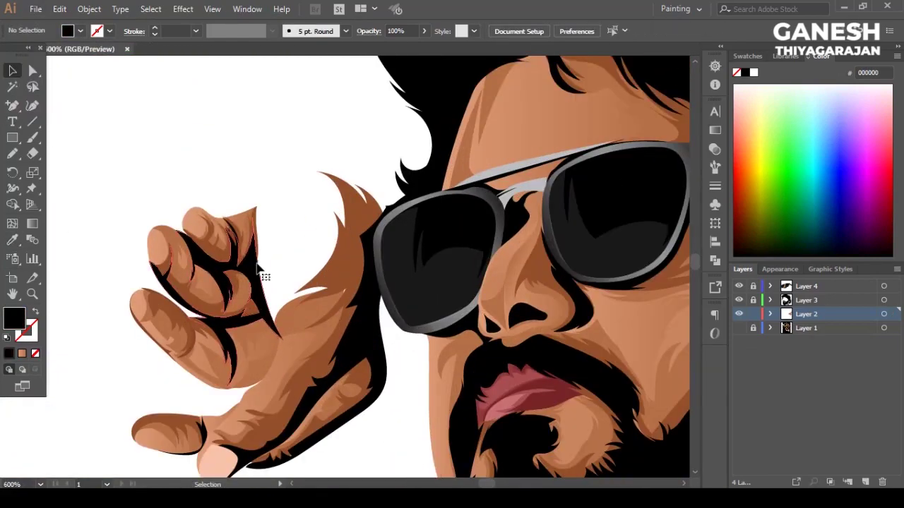
{"action": "left_click", "coordinate": [262, 272]}
{"action": "left_click", "coordinate": [714, 149]}
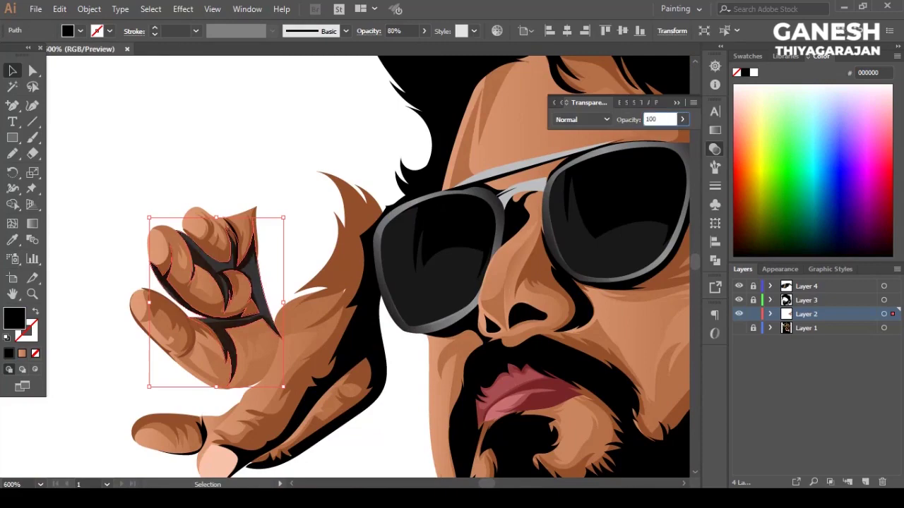
{"action": "key", "text": "i"}
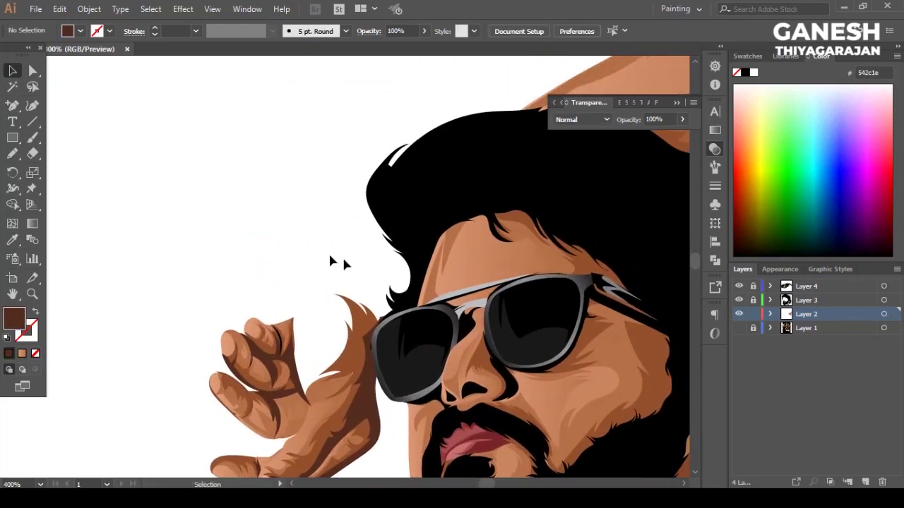
{"action": "scroll", "coordinate": [105, 193], "scroll_direction": "down", "scroll_amount": 1}
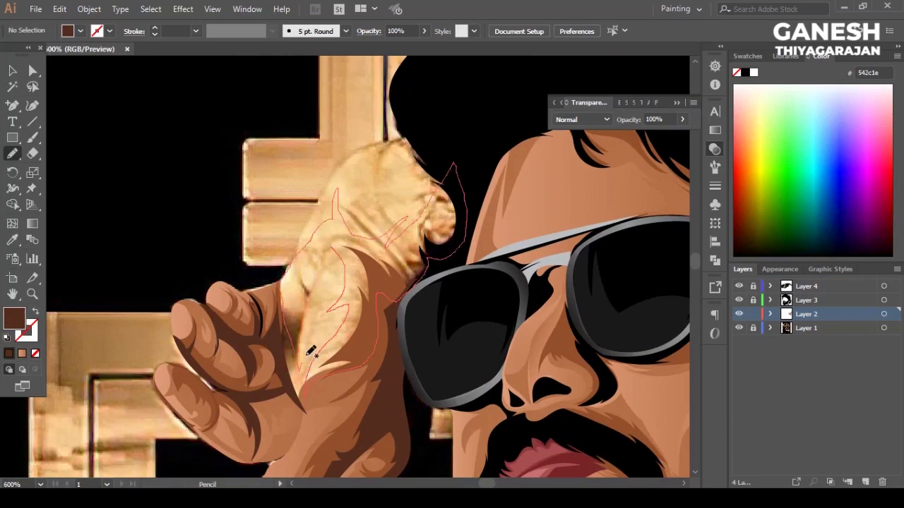
Step: Fill the new forearm shape with the sampled skin tone
{"action": "key", "text": "i"}
{"action": "left_click", "coordinate": [240, 371]}
{"action": "key", "text": "v"}
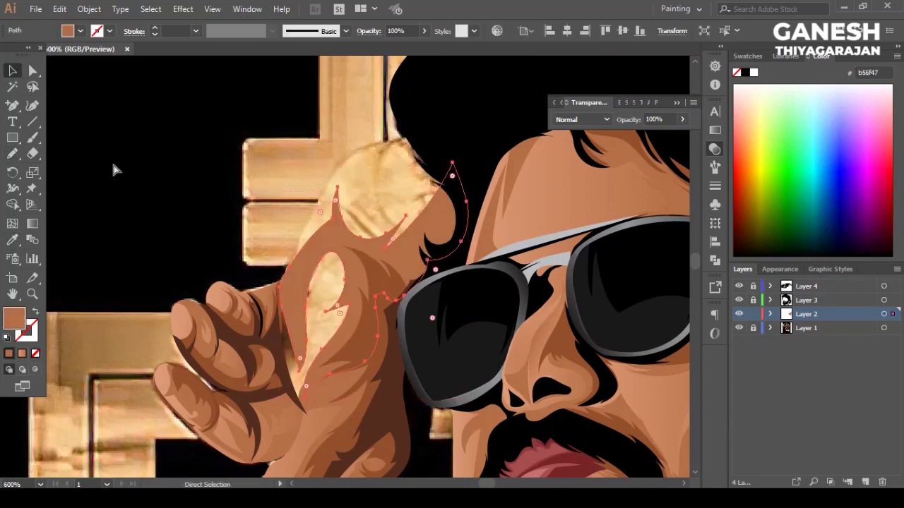
{"action": "key", "text": "ctrl+shift+a"}
Step: Draw a deep brown shadow shape on the forearm near the hair
{"action": "key", "text": "n"}
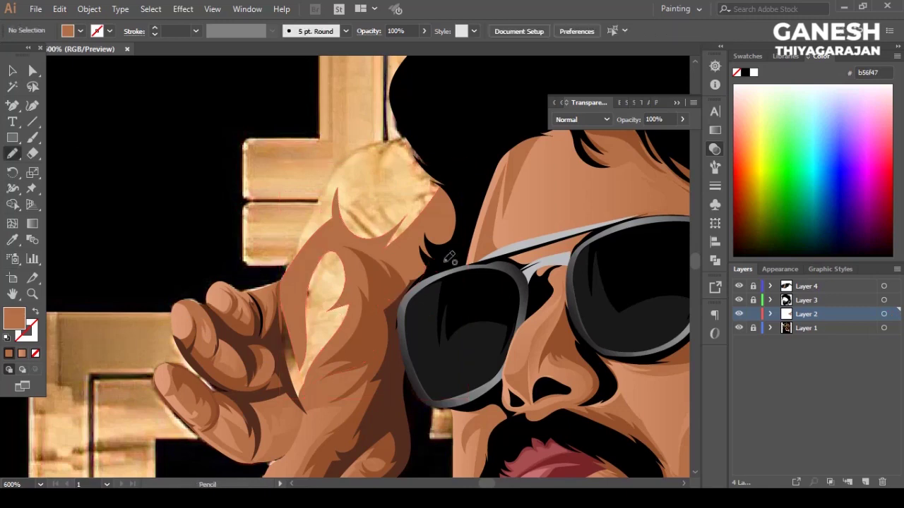
{"action": "left_click_drag", "start_coordinate": [457, 185], "coordinate": [452, 190]}
{"action": "key", "text": "i"}
{"action": "left_click", "coordinate": [366, 225]}
{"action": "key", "text": "v"}
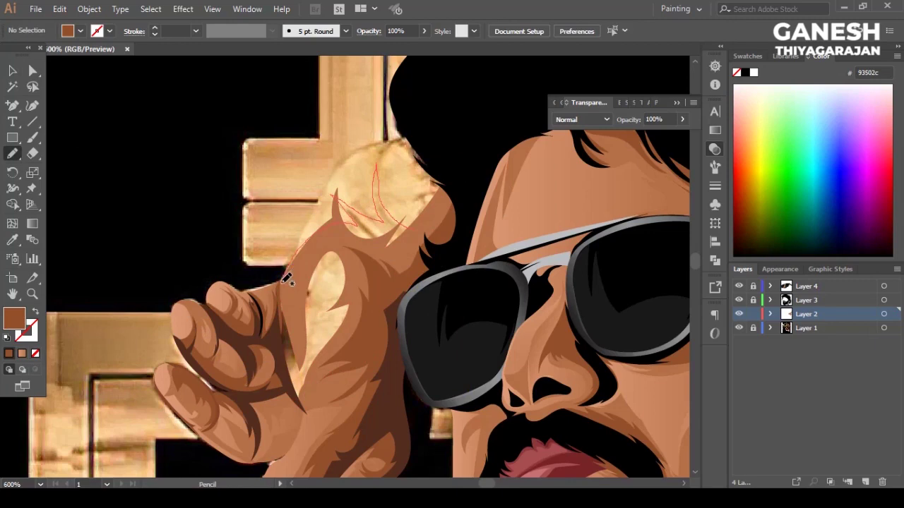
Step: Draw a highlight shape on the forearm with a lighter skin-tone fill from the swatches
{"action": "left_click_drag", "start_coordinate": [318, 334], "coordinate": [310, 370]}
{"action": "left_click", "coordinate": [80, 31]}
{"action": "left_click", "coordinate": [91, 74]}
{"action": "key", "text": "v"}
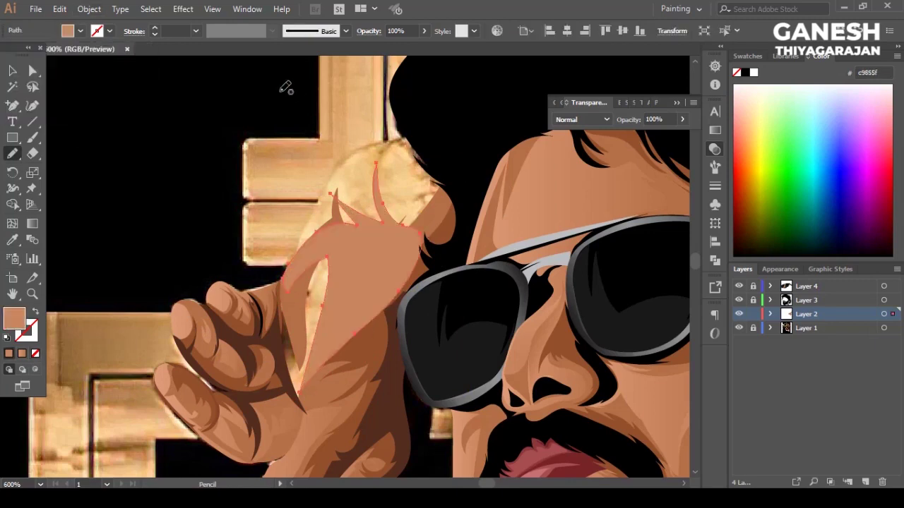
{"action": "key", "text": "ctrl+shift+a"}
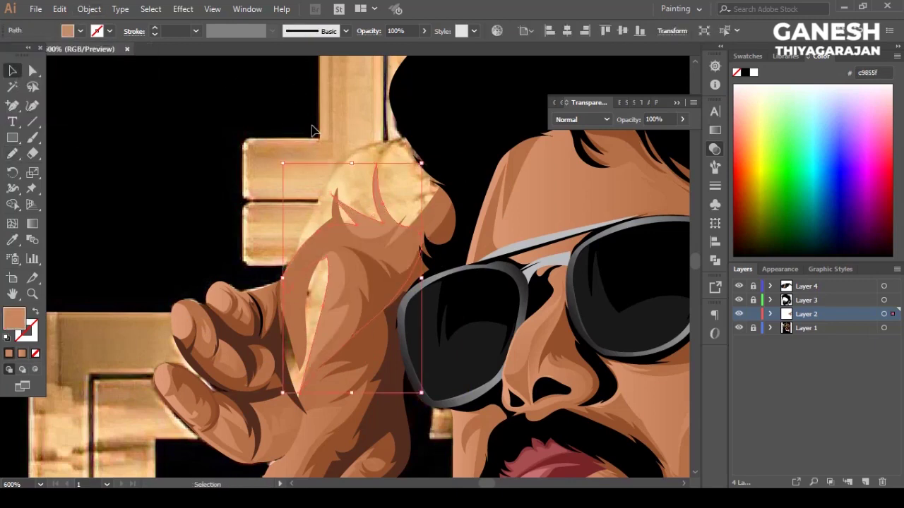
Step: Trace the whole forearm outline, send it behind the shading, and fill it with a darker sampled skin tone
{"action": "scroll", "coordinate": [314, 130], "scroll_direction": "down", "scroll_amount": 1}
{"action": "key", "text": "n"}
{"action": "left_click_drag", "start_coordinate": [381, 291], "coordinate": [418, 139]}
{"action": "left_click_drag", "start_coordinate": [285, 279], "coordinate": [418, 120]}
{"action": "scroll", "coordinate": [95, 238], "scroll_direction": "down", "scroll_amount": 1}
{"action": "key", "text": "g"}
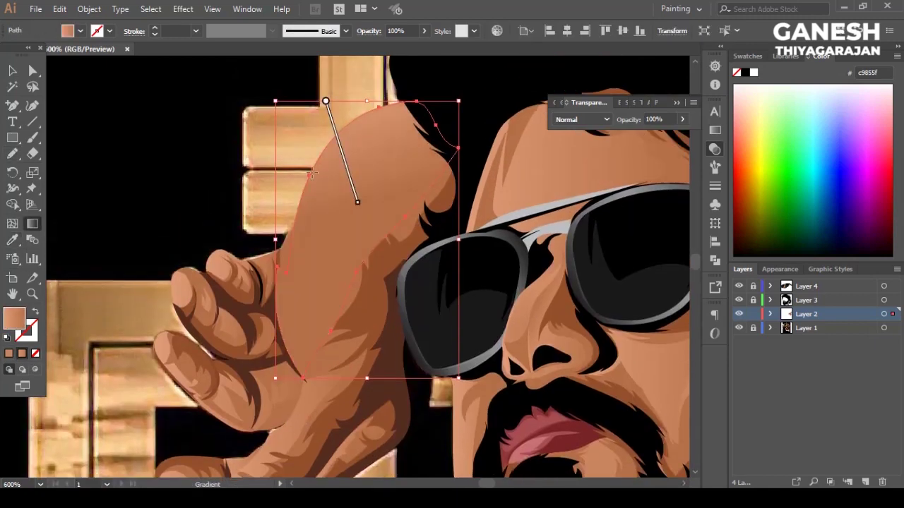
{"action": "key", "text": "a"}
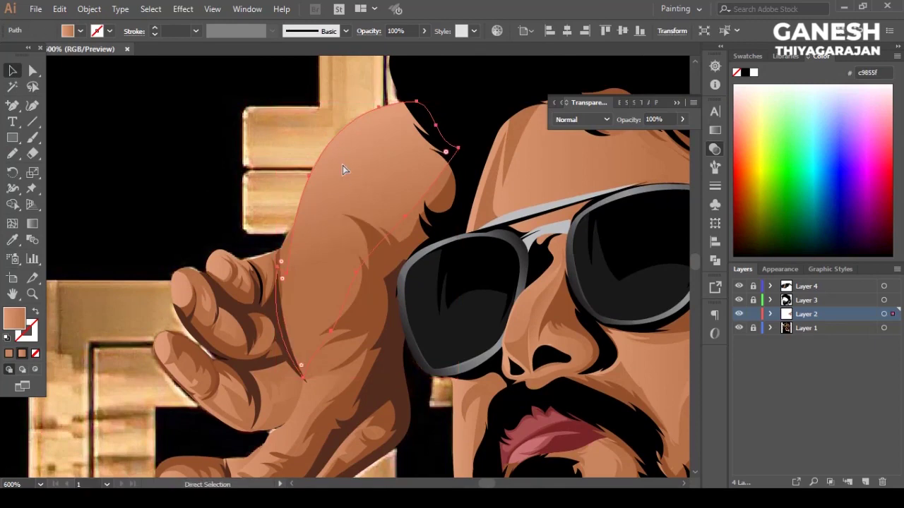
{"action": "key", "text": "ctrl+shift+bracketleft"}
{"action": "key", "text": "i"}
{"action": "left_click", "coordinate": [291, 240]}
{"action": "key", "text": "v"}
{"action": "scroll", "coordinate": [291, 240], "scroll_direction": "down", "scroll_amount": 5}
{"action": "scroll", "coordinate": [347, 267], "scroll_direction": "up", "scroll_amount": 4}
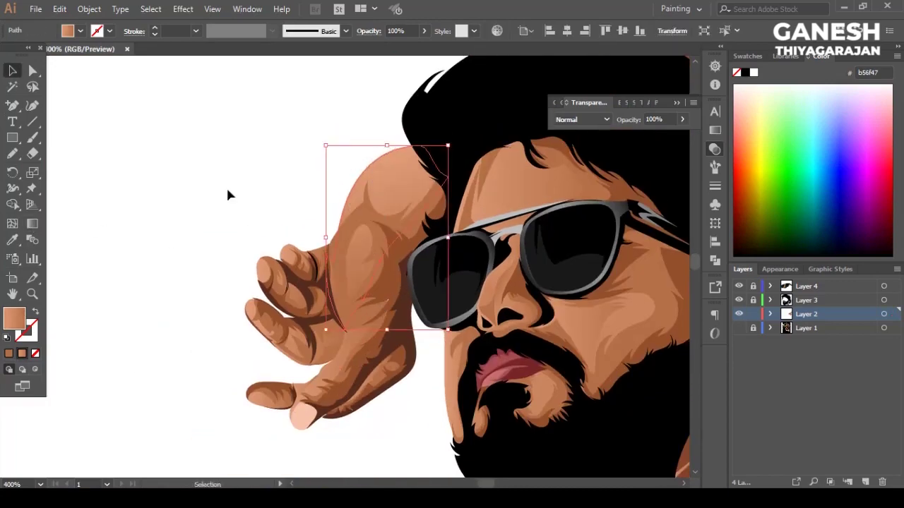
Step: Draw a highlight shape on the upper forearm and set its opacity to 50%
{"action": "left_click", "coordinate": [228, 193]}
{"action": "scroll", "coordinate": [381, 246], "scroll_direction": "up", "scroll_amount": 1}
{"action": "scroll", "coordinate": [381, 247], "scroll_direction": "down", "scroll_amount": 3}
{"action": "scroll", "coordinate": [377, 269], "scroll_direction": "up", "scroll_amount": 1}
{"action": "scroll", "coordinate": [369, 258], "scroll_direction": "down", "scroll_amount": 2}
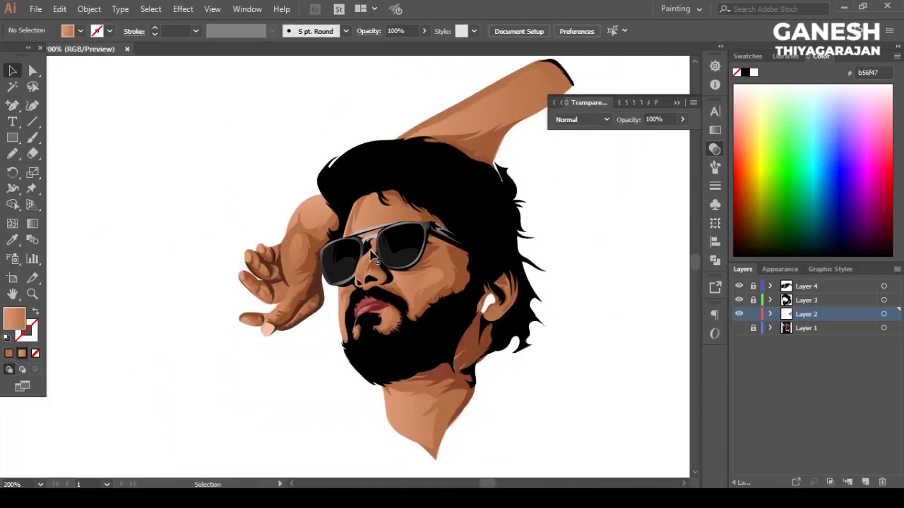
{"action": "scroll", "coordinate": [373, 256], "scroll_direction": "up", "scroll_amount": 2}
{"action": "scroll", "coordinate": [418, 228], "scroll_direction": "up", "scroll_amount": 1}
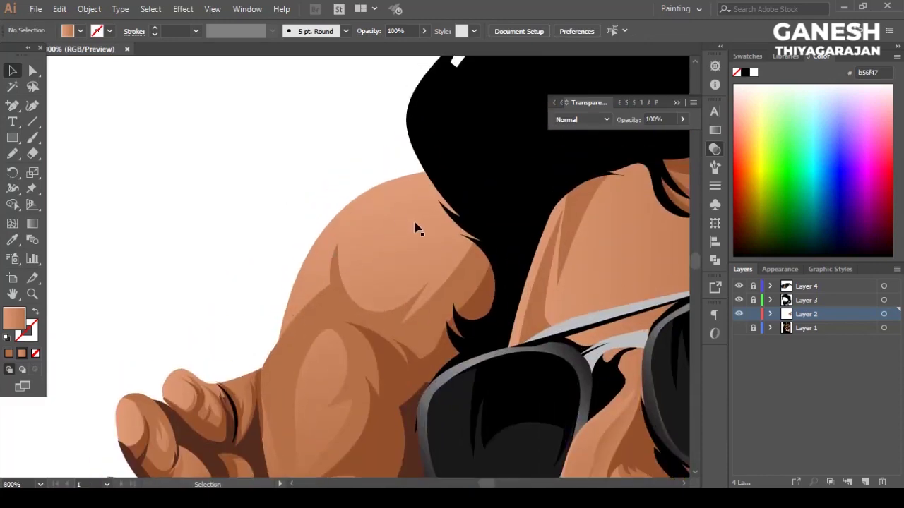
{"action": "scroll", "coordinate": [417, 229], "scroll_direction": "down", "scroll_amount": 3}
{"action": "scroll", "coordinate": [147, 213], "scroll_direction": "up", "scroll_amount": 3}
{"action": "key", "text": "n"}
{"action": "scroll", "coordinate": [146, 213], "scroll_direction": "down", "scroll_amount": 2}
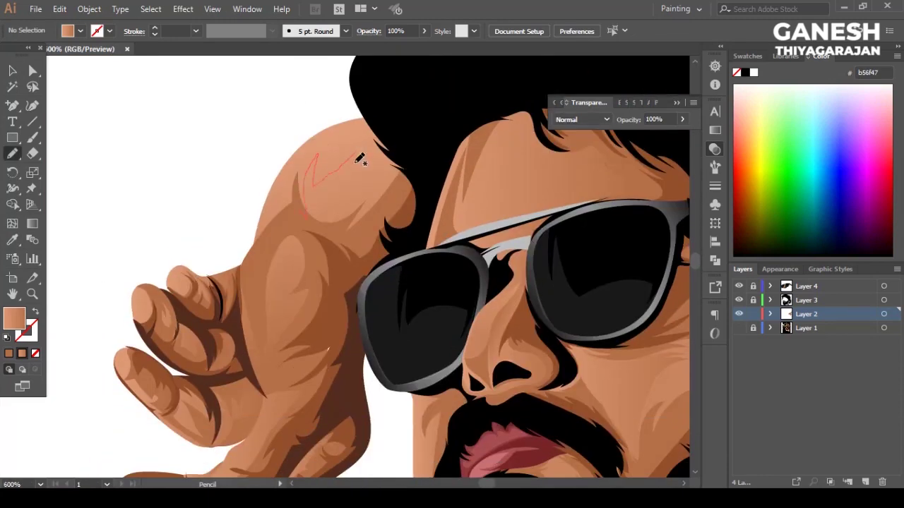
{"action": "left_click_drag", "start_coordinate": [360, 158], "coordinate": [314, 201]}
{"action": "key", "text": "v"}
{"action": "left_click", "coordinate": [635, 119]}
{"action": "type", "text": "75"}
{"action": "key", "text": "Return"}
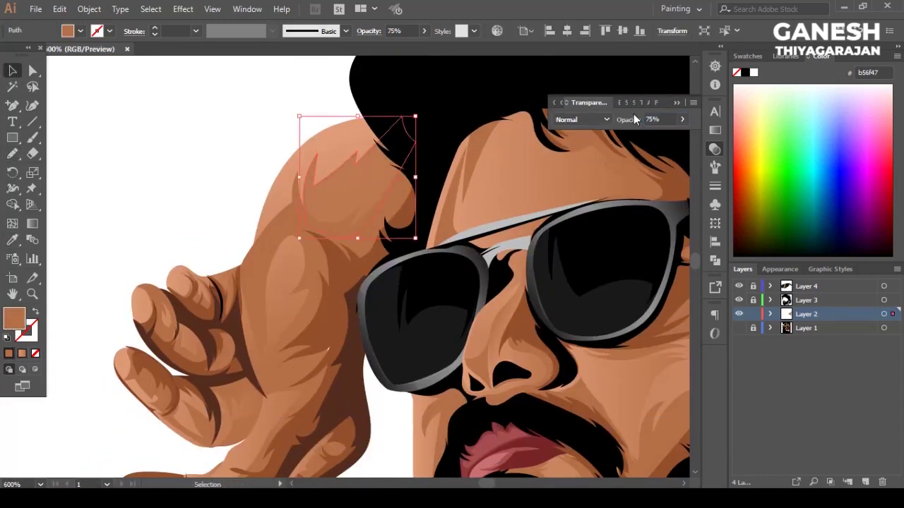
{"action": "type", "text": "50"}
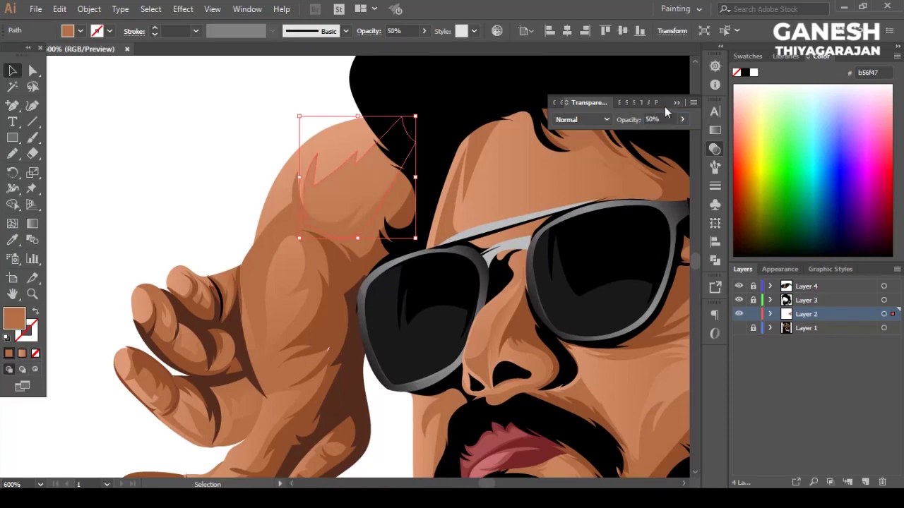
{"action": "key", "text": "Return"}
{"action": "scroll", "coordinate": [417, 253], "scroll_direction": "down", "scroll_amount": 5}
{"action": "scroll", "coordinate": [417, 253], "scroll_direction": "up", "scroll_amount": 5}
{"action": "left_click", "coordinate": [66, 196]}
Step: Draw another highlight near the hairline, also at 50% opacity
{"action": "key", "text": "n"}
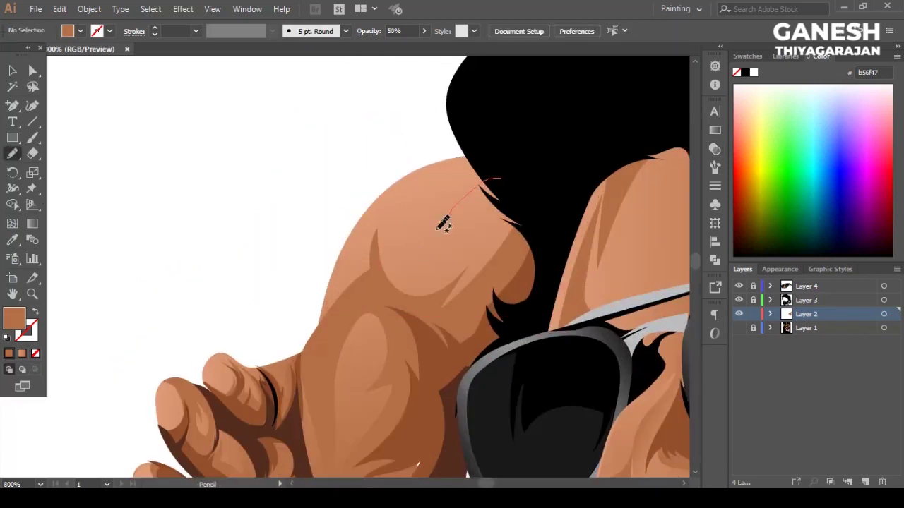
{"action": "left_click_drag", "start_coordinate": [432, 304], "coordinate": [498, 182]}
{"action": "key", "text": "v"}
{"action": "left_click", "coordinate": [714, 149]}
{"action": "type", "text": "50"}
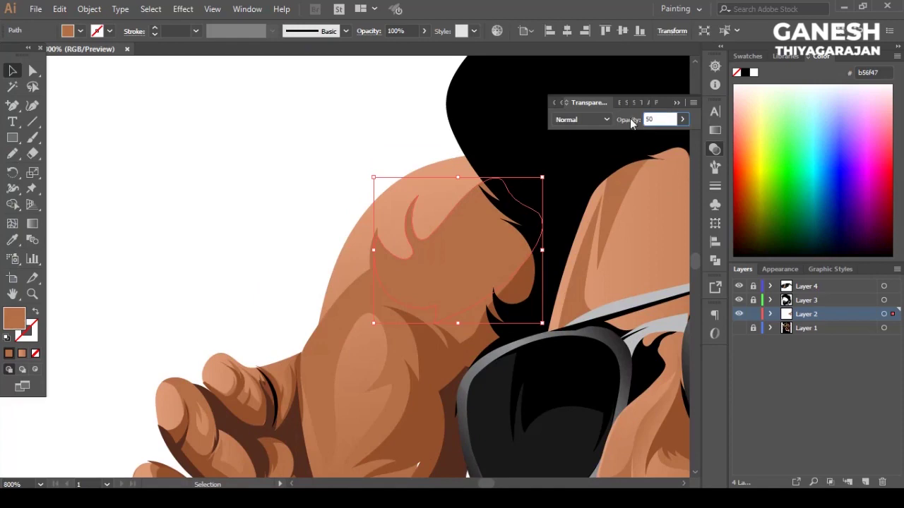
{"action": "key", "text": "Return"}
{"action": "left_click", "coordinate": [205, 139]}
{"action": "scroll", "coordinate": [262, 222], "scroll_direction": "down", "scroll_amount": 5}
{"action": "scroll", "coordinate": [264, 243], "scroll_direction": "up", "scroll_amount": 2}
{"action": "scroll", "coordinate": [282, 238], "scroll_direction": "up", "scroll_amount": 3}
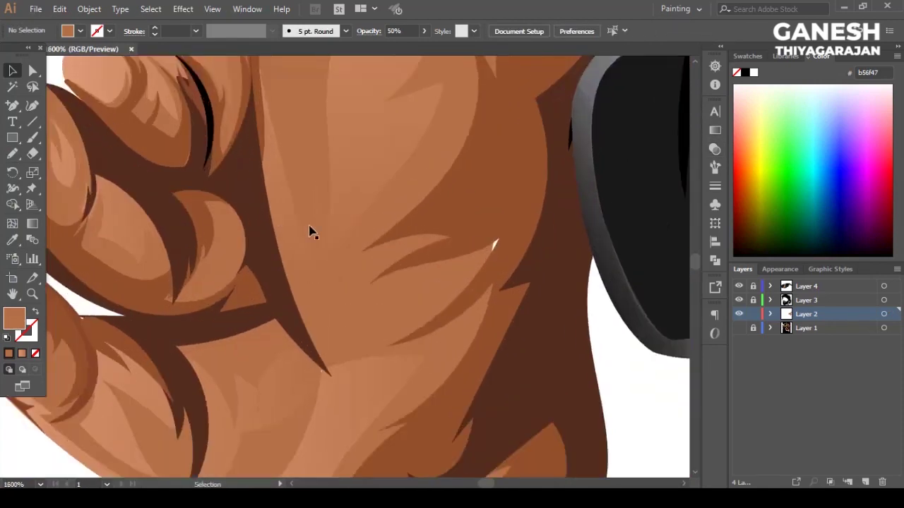
{"action": "scroll", "coordinate": [344, 263], "scroll_direction": "down", "scroll_amount": 1}
Step: Draw a muscle shape on the forearm above the hand for a lighter skin tone
{"action": "key", "text": "n"}
{"action": "left_click_drag", "start_coordinate": [375, 71], "coordinate": [395, 162]}
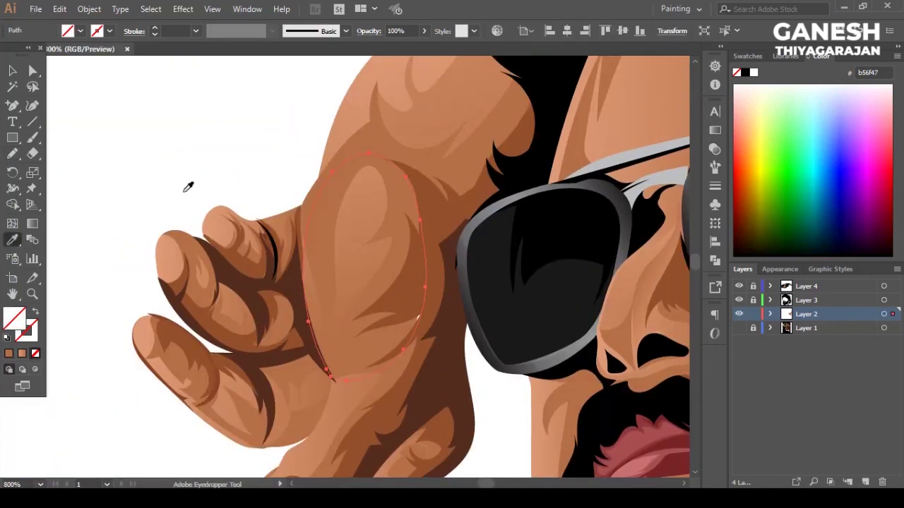
{"action": "key", "text": "v"}
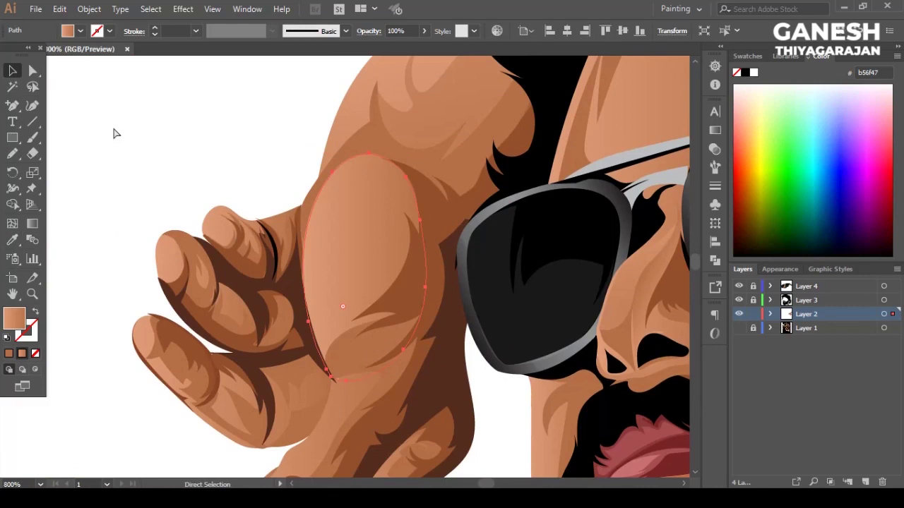
Step: Undo the last edit and move the view toward the hand holding the flask
{"action": "key", "text": "ctrl+z"}
{"action": "scroll", "coordinate": [112, 125], "scroll_direction": "down", "scroll_amount": 3}
{"action": "scroll", "coordinate": [393, 246], "scroll_direction": "up", "scroll_amount": 3}
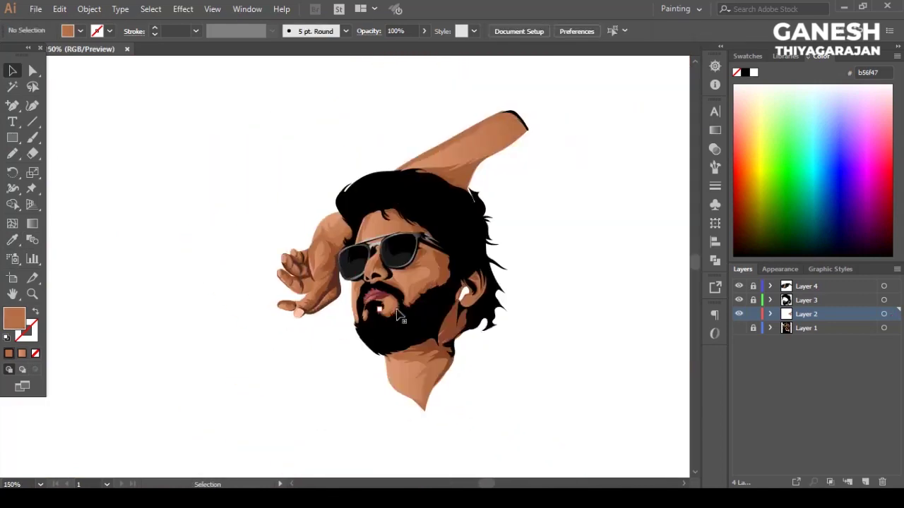
{"action": "scroll", "coordinate": [348, 464], "scroll_direction": "up", "scroll_amount": 3}
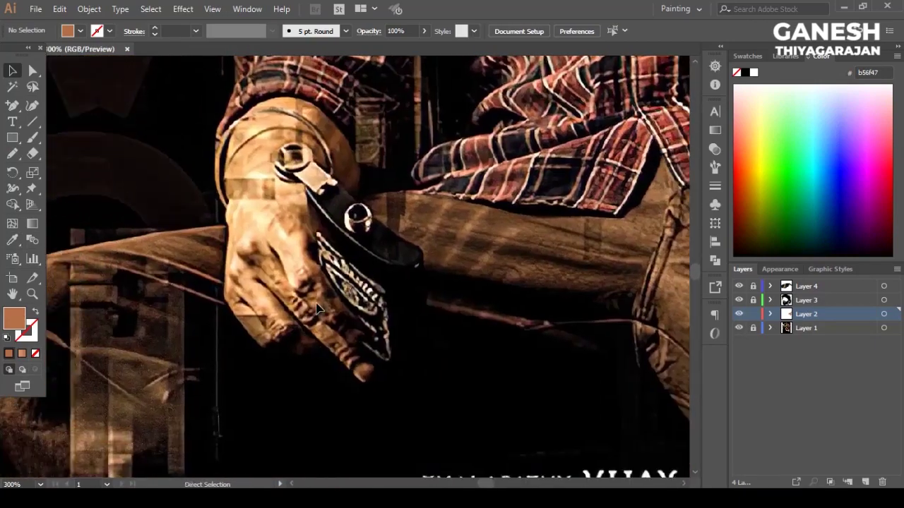
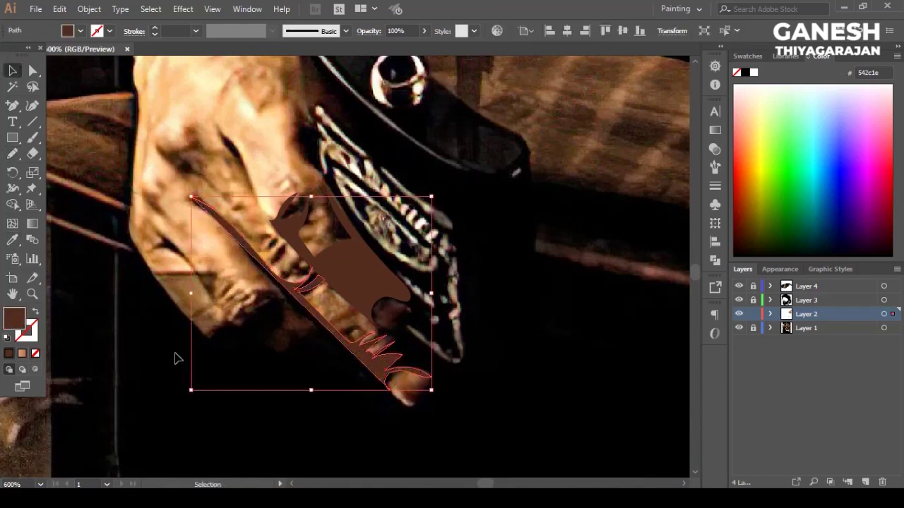
Step: Replace the stray strands with a brown-filled shadow along the lower finger
{"action": "key", "text": "ctrl+z"}
{"action": "key", "text": "n"}
{"action": "left_click_drag", "start_coordinate": [377, 302], "coordinate": [356, 292]}
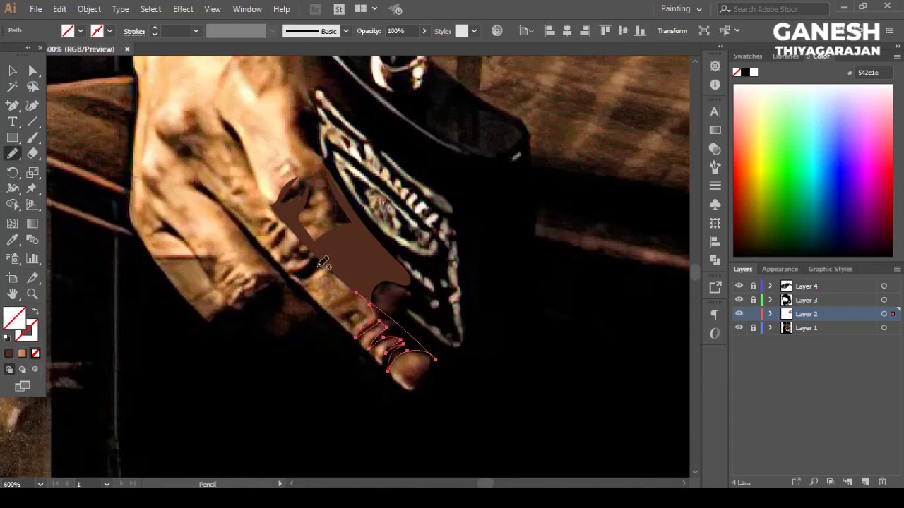
{"action": "key", "text": "i"}
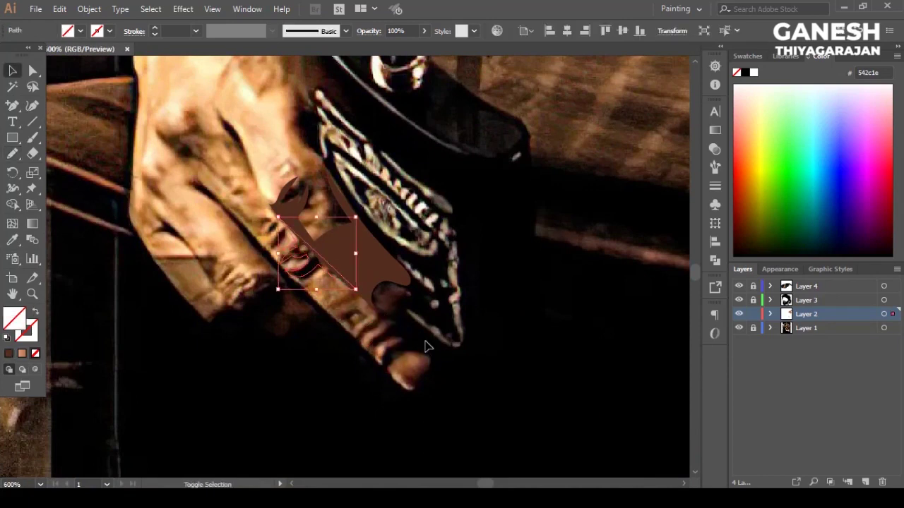
{"action": "left_click", "coordinate": [353, 247]}
{"action": "key", "text": "ctrl+shift+a"}
Step: Add a brown-filled shadow shape on the next finger
{"action": "left_click_drag", "start_coordinate": [233, 322], "coordinate": [249, 309]}
{"action": "key", "text": "n"}
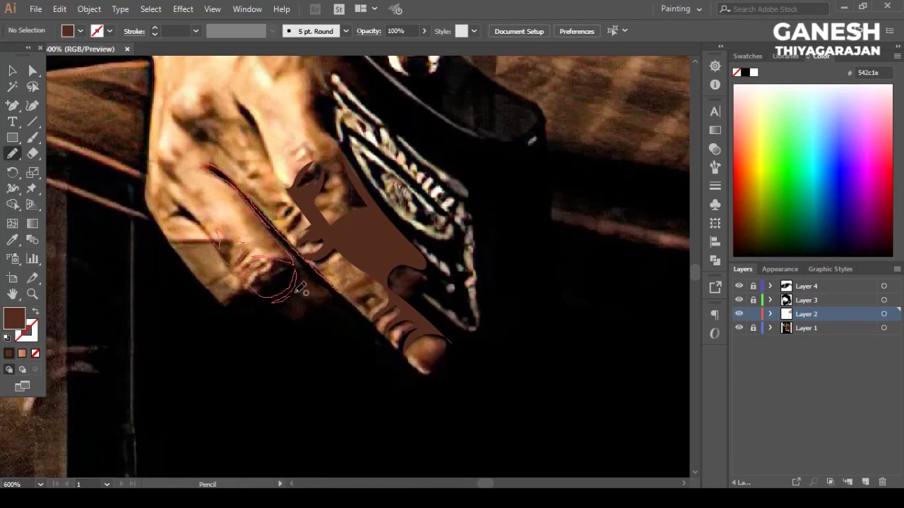
{"action": "key", "text": "i"}
{"action": "left_click", "coordinate": [367, 233]}
{"action": "key", "text": "ctrl+shift+a"}
Step: Draw a brown shadow shape between the knuckles
{"action": "mouse_move", "coordinate": [205, 212]}
{"action": "left_mouse_down"}
{"action": "mouse_move", "coordinate": [303, 212]}
{"action": "mouse_move", "coordinate": [300, 242]}
{"action": "left_mouse_up"}
{"action": "key", "text": "n"}
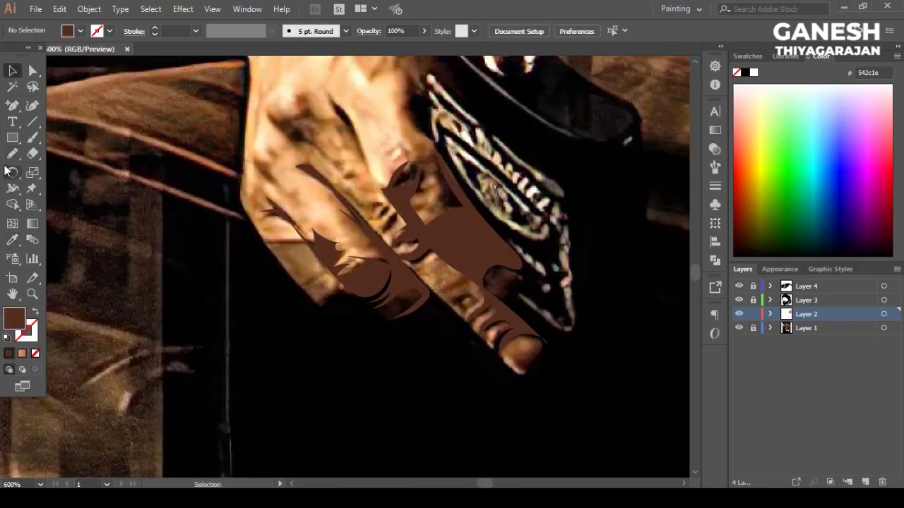
{"action": "left_click_drag", "start_coordinate": [324, 255], "coordinate": [319, 260]}
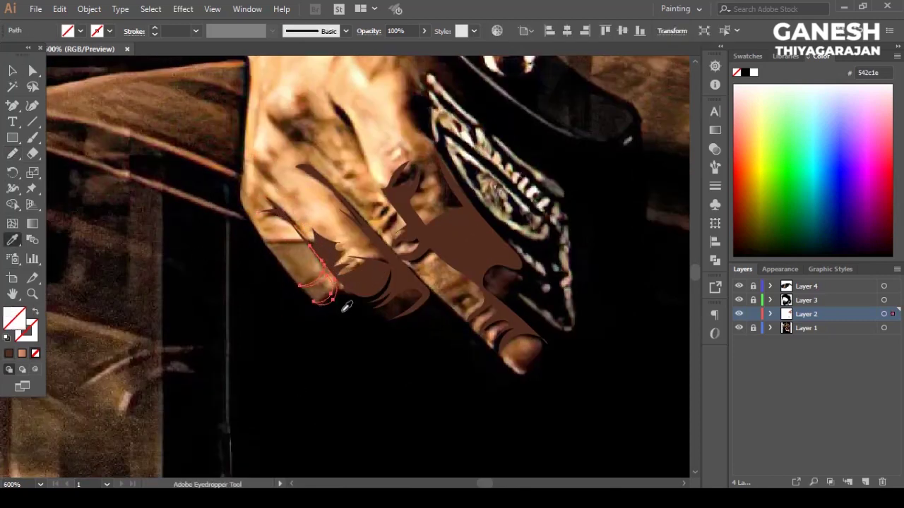
{"action": "left_click", "coordinate": [246, 264], "text": "ctrl"}
{"action": "scroll", "coordinate": [246, 264], "scroll_direction": "up", "scroll_amount": 2}
Step: Add thin brown shadows beside the knuckle and along the upper finger
{"action": "left_click_drag", "start_coordinate": [301, 194], "coordinate": [304, 199]}
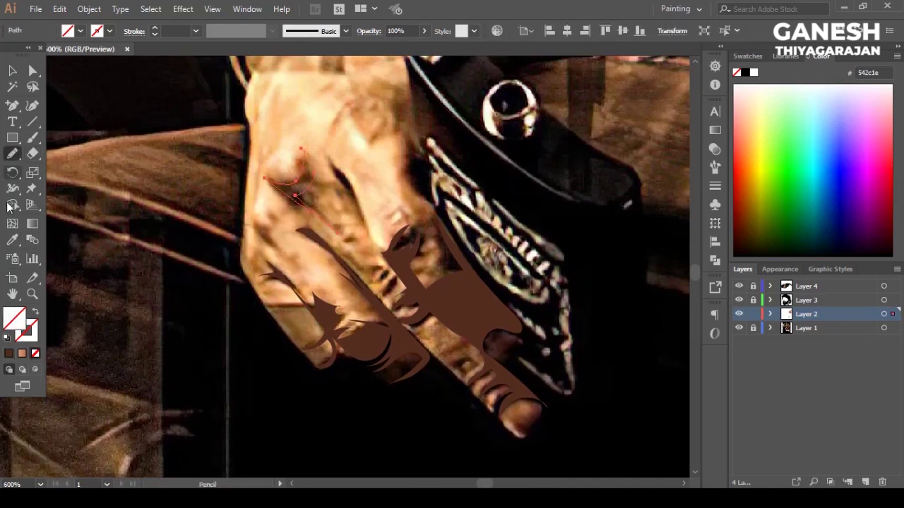
{"action": "key", "text": "ctrl+z"}
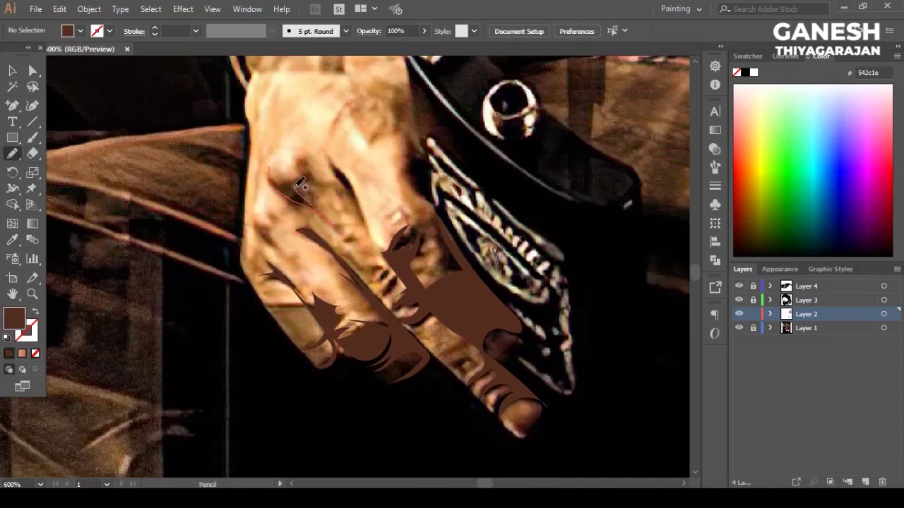
{"action": "left_click_drag", "start_coordinate": [278, 165], "coordinate": [279, 166]}
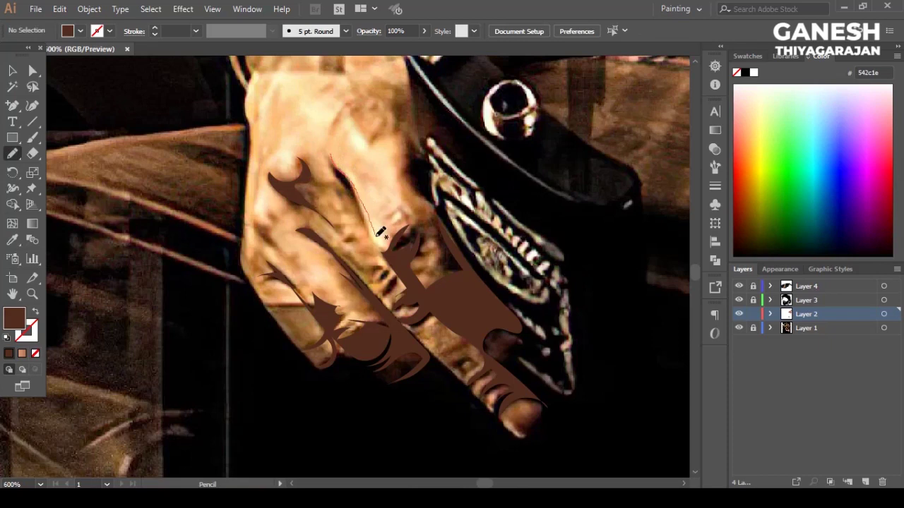
{"action": "left_click_drag", "start_coordinate": [376, 219], "coordinate": [374, 233]}
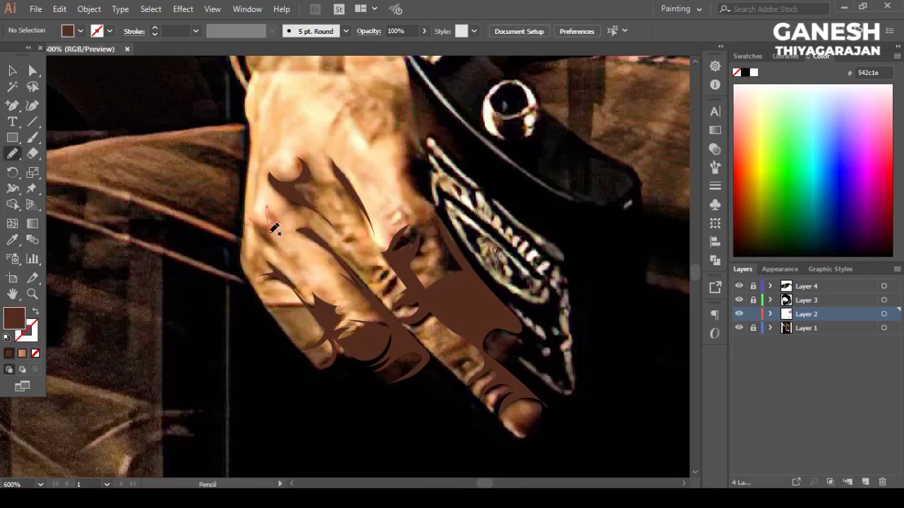
{"action": "key", "text": "v"}
Step: Sketch a near-black shadow along the curved rim, then hide the reference photo layer
{"action": "scroll", "coordinate": [321, 183], "scroll_direction": "up", "scroll_amount": 5}
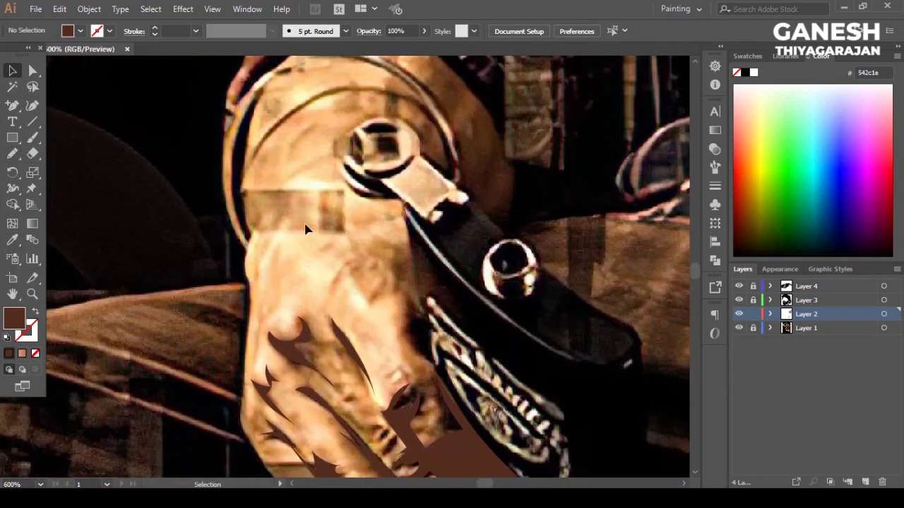
{"action": "key", "text": "i"}
{"action": "left_click", "coordinate": [413, 328]}
{"action": "key", "text": "n"}
{"action": "left_click_drag", "start_coordinate": [399, 281], "coordinate": [440, 358]}
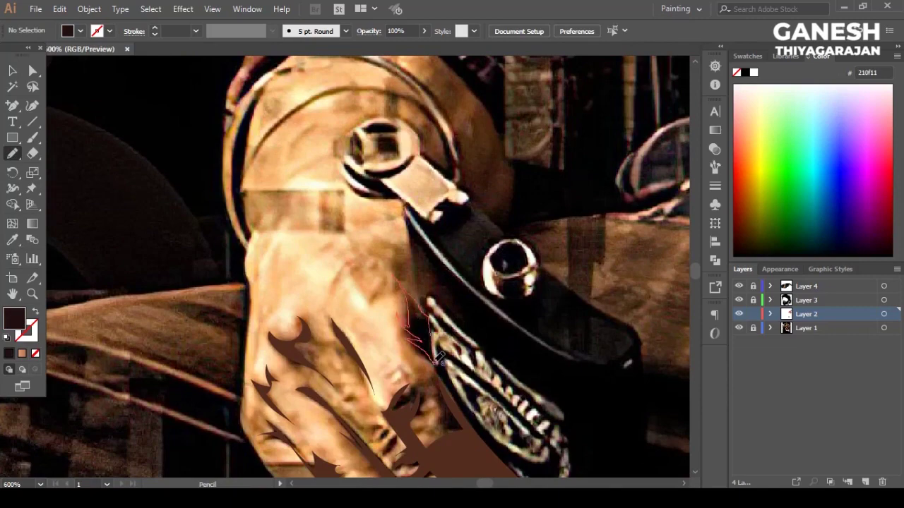
{"action": "scroll", "coordinate": [397, 310], "scroll_direction": "up", "scroll_amount": 3}
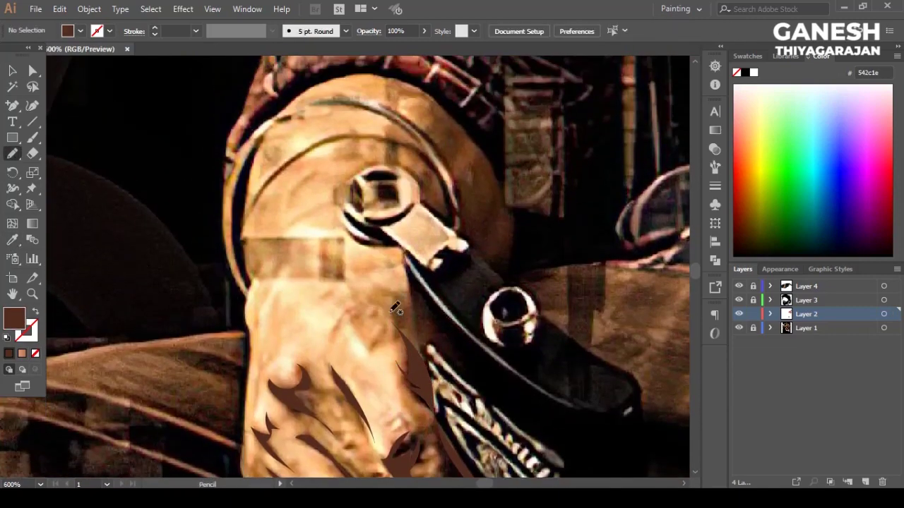
{"action": "scroll", "coordinate": [305, 305], "scroll_direction": "down", "scroll_amount": 5}
{"action": "left_click", "coordinate": [739, 328]}
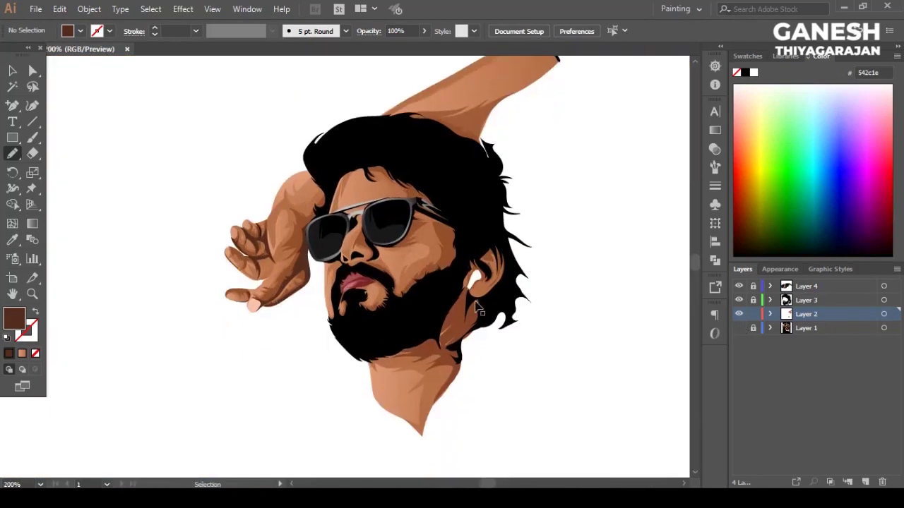
Step: Save, then draw a mid-brown (93502c) shadow shape over the back of the hand
{"action": "scroll", "coordinate": [401, 285], "scroll_direction": "up", "scroll_amount": 2}
{"action": "key", "text": "ctrl+s"}
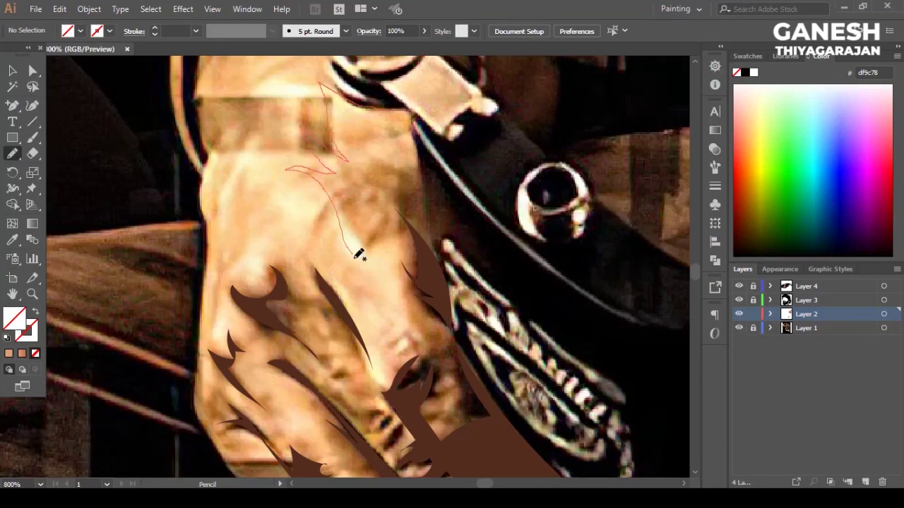
{"action": "left_click_drag", "start_coordinate": [499, 276], "coordinate": [420, 137]}
{"action": "scroll", "coordinate": [395, 269], "scroll_direction": "down", "scroll_amount": 1}
{"action": "left_click", "coordinate": [13, 73]}
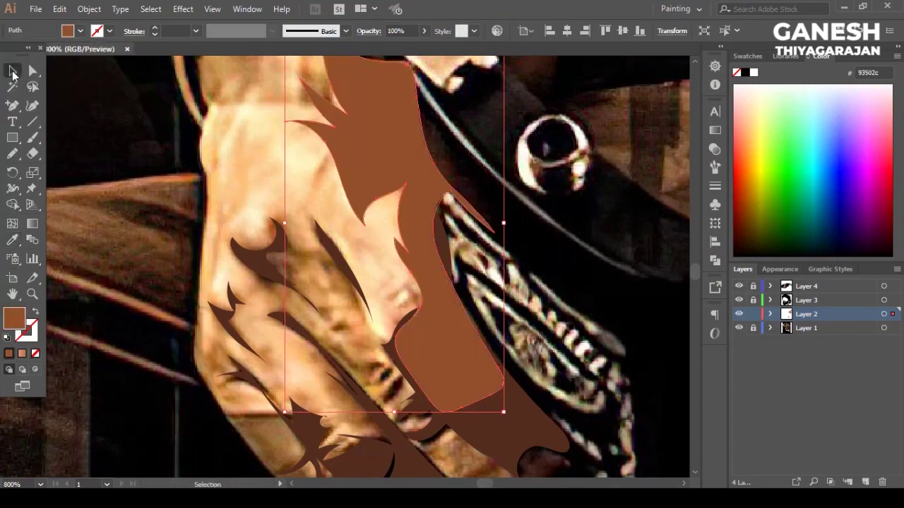
{"action": "left_click", "coordinate": [164, 199]}
{"action": "scroll", "coordinate": [210, 202], "scroll_direction": "down", "scroll_amount": 1}
{"action": "left_click", "coordinate": [449, 296]}
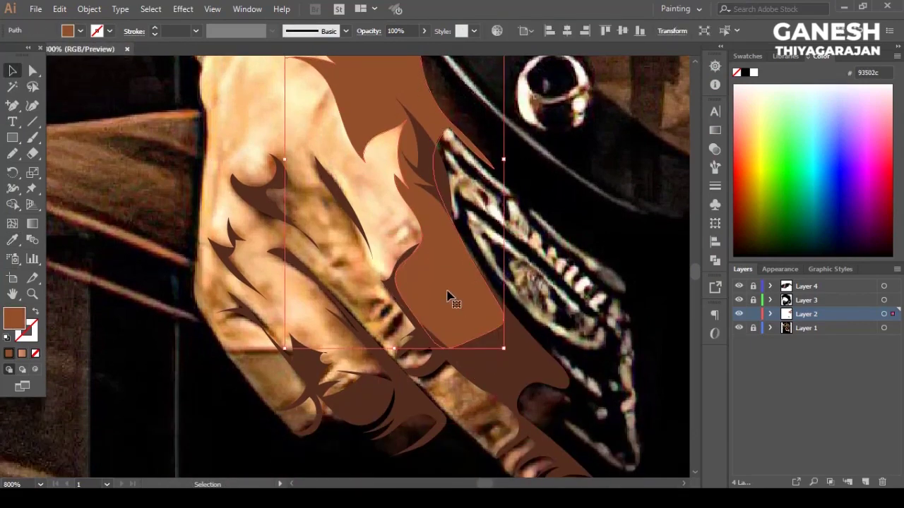
{"action": "left_click", "coordinate": [375, 216]}
{"action": "scroll", "coordinate": [375, 216], "scroll_direction": "up", "scroll_amount": 1}
Step: Draw a tan base shape over the hand and fill it with b56f47
{"action": "left_click", "coordinate": [5, 161]}
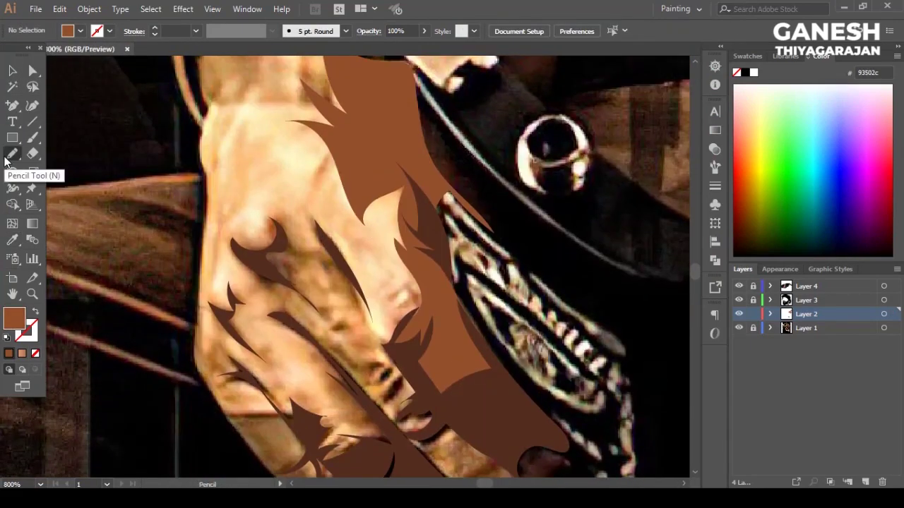
{"action": "scroll", "coordinate": [349, 241], "scroll_direction": "up", "scroll_amount": 1}
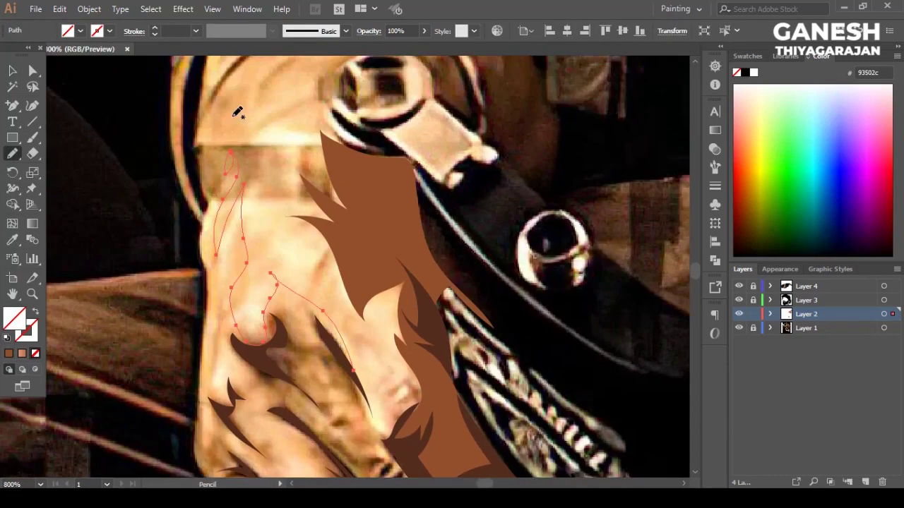
{"action": "left_click_drag", "start_coordinate": [250, 163], "coordinate": [219, 98]}
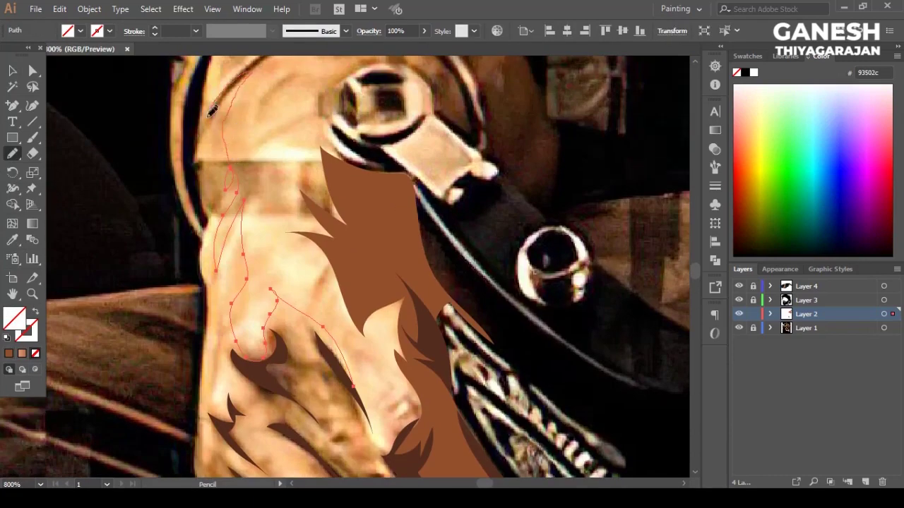
{"action": "scroll", "coordinate": [205, 271], "scroll_direction": "down", "scroll_amount": 3}
{"action": "scroll", "coordinate": [204, 298], "scroll_direction": "down", "scroll_amount": 2}
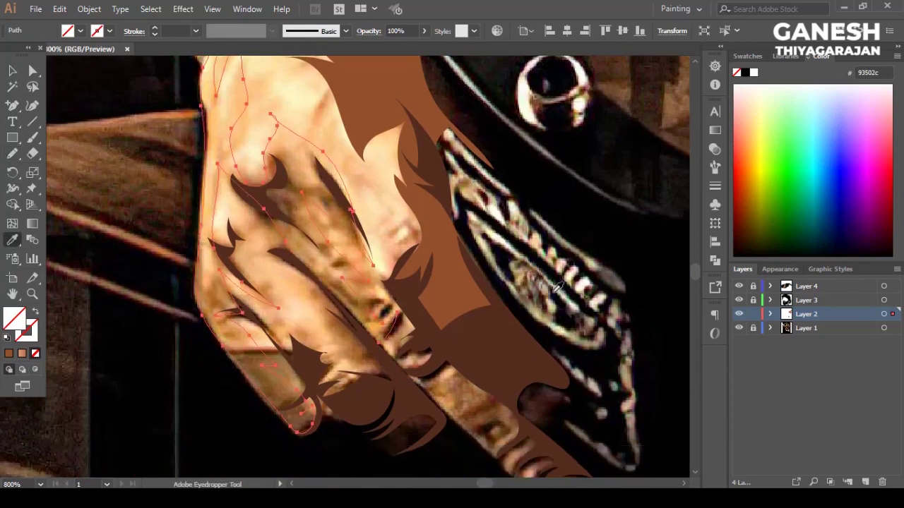
{"action": "left_click", "coordinate": [81, 30]}
{"action": "left_click", "coordinate": [42, 71]}
{"action": "key", "text": "ctrl+shift+a"}
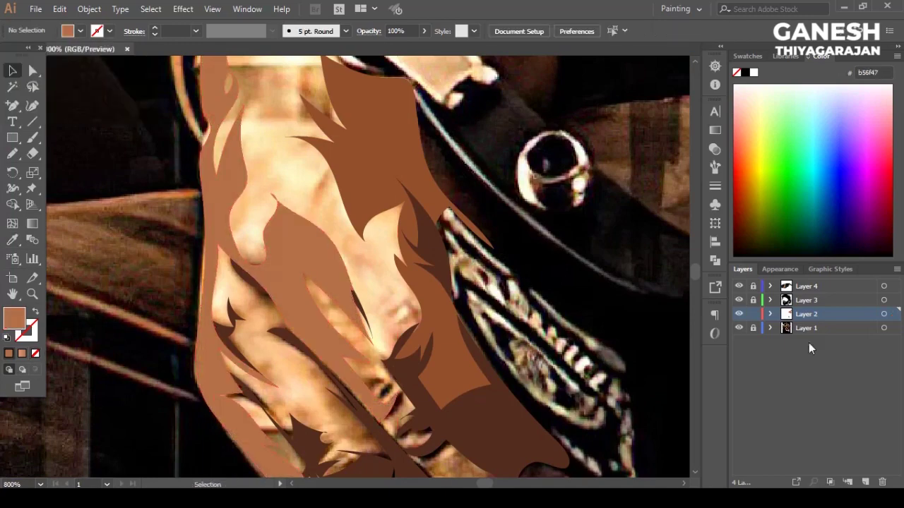
Step: Check the hand shading with the reference photo hidden and zoomed out, then restore the view
{"action": "left_click", "coordinate": [739, 327]}
{"action": "key", "text": "ctrl+minus"}
{"action": "left_click", "coordinate": [738, 328]}
{"action": "key", "text": "ctrl+plus"}
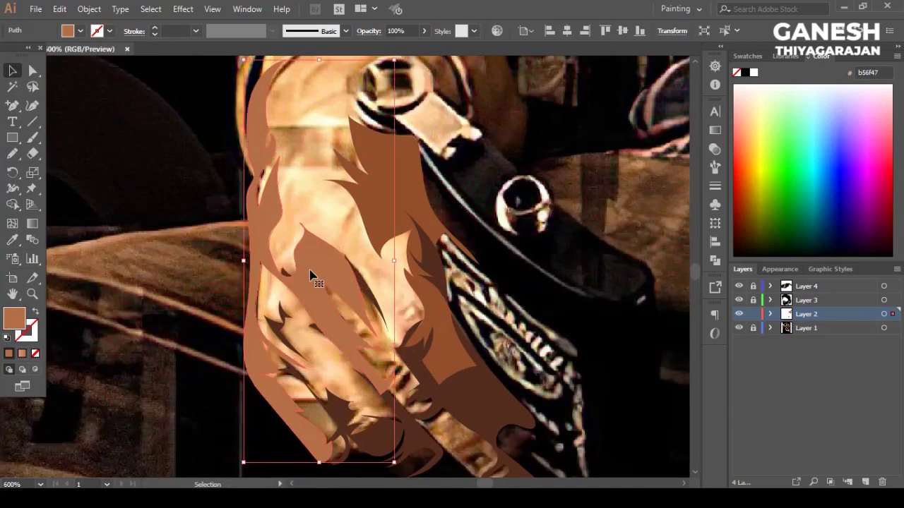
{"action": "left_click", "coordinate": [333, 295]}
{"action": "left_click", "coordinate": [167, 263]}
{"action": "scroll", "coordinate": [106, 255], "scroll_direction": "up", "scroll_amount": 1}
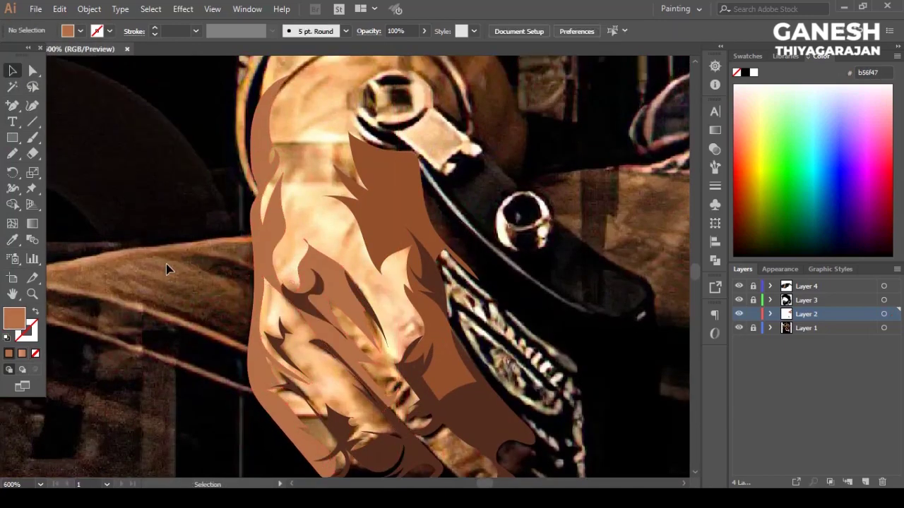
Step: Outline a shadow on the lower fingers and begin a shape over the curved rim
{"action": "key", "text": "n"}
{"action": "left_click_drag", "start_coordinate": [366, 458], "coordinate": [403, 436]}
{"action": "scroll", "coordinate": [402, 437], "scroll_direction": "down", "scroll_amount": 1}
{"action": "key", "text": "v"}
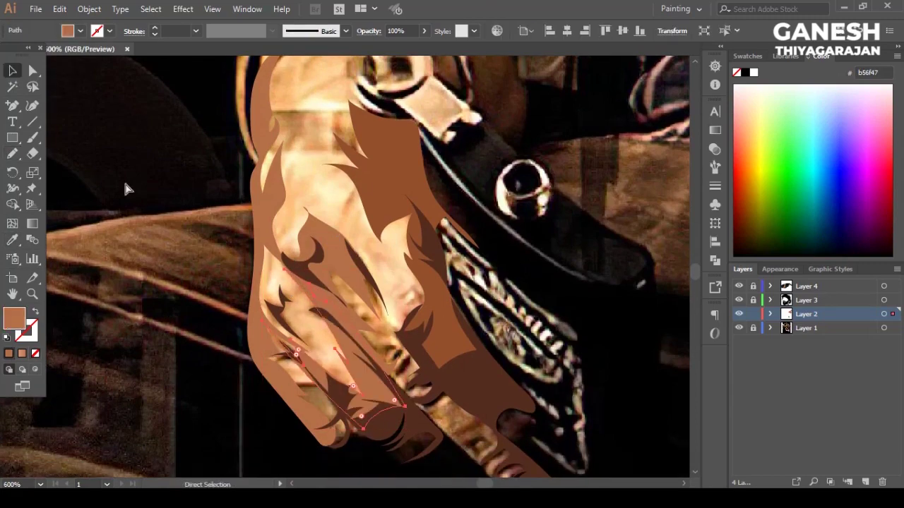
{"action": "left_click", "coordinate": [127, 188]}
{"action": "scroll", "coordinate": [291, 225], "scroll_direction": "up", "scroll_amount": 6}
{"action": "key", "text": "n"}
{"action": "left_click_drag", "start_coordinate": [261, 268], "coordinate": [446, 234]}
Step: Close the curved-rim shape and fill it with the light brown
{"action": "left_click_drag", "start_coordinate": [536, 324], "coordinate": [523, 357]}
{"action": "scroll", "coordinate": [522, 356], "scroll_direction": "down", "scroll_amount": 1}
{"action": "key", "text": "i"}
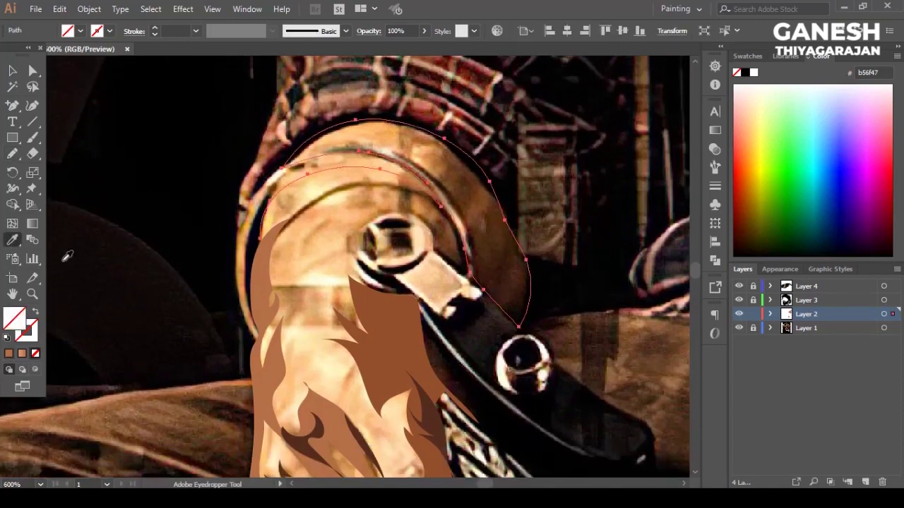
{"action": "scroll", "coordinate": [305, 234], "scroll_direction": "down", "scroll_amount": 5}
{"action": "left_click", "coordinate": [327, 238]}
{"action": "key", "text": "n"}
Step: Add three brown shading shapes along the curved rim and its top edge
{"action": "scroll", "coordinate": [350, 167], "scroll_direction": "up", "scroll_amount": 3}
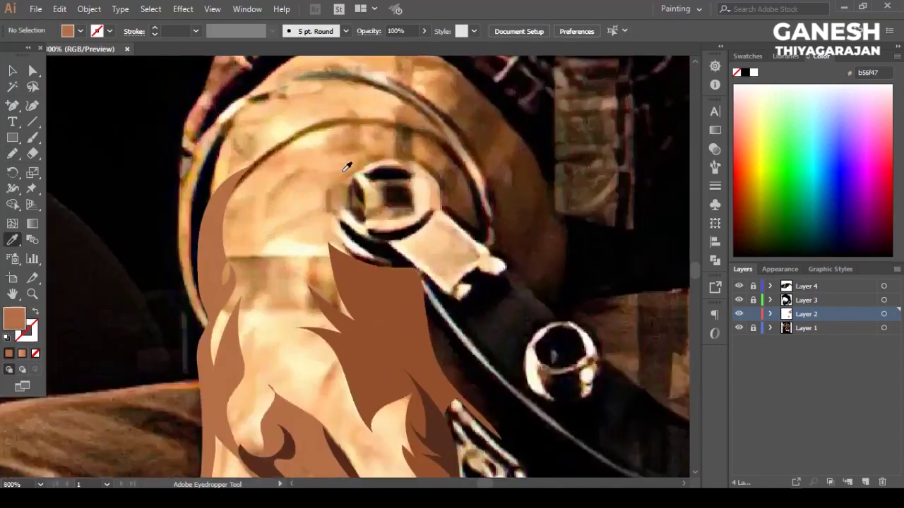
{"action": "scroll", "coordinate": [345, 183], "scroll_direction": "up", "scroll_amount": 2}
{"action": "scroll", "coordinate": [461, 154], "scroll_direction": "up", "scroll_amount": 1}
{"action": "left_click_drag", "start_coordinate": [484, 362], "coordinate": [423, 206]}
{"action": "scroll", "coordinate": [410, 197], "scroll_direction": "down", "scroll_amount": 1}
{"action": "key", "text": "ctrl+shift+a"}
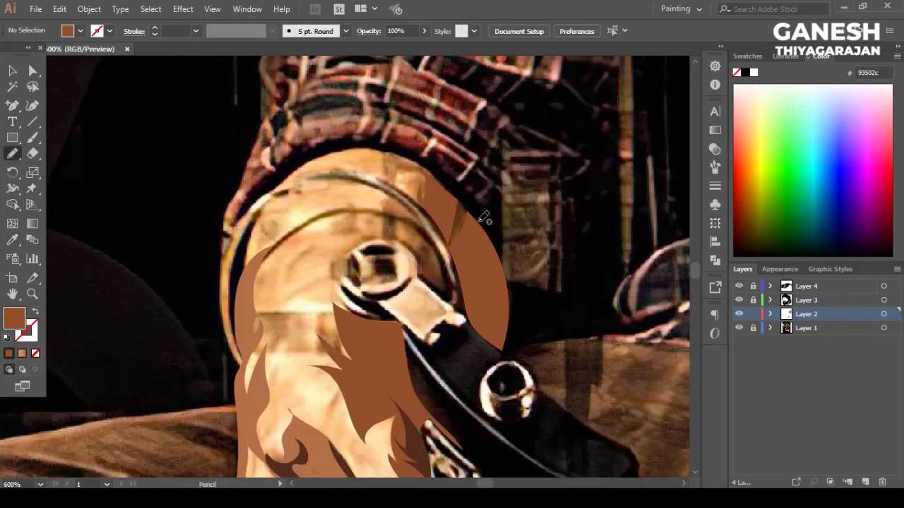
{"action": "left_click_drag", "start_coordinate": [428, 178], "coordinate": [470, 228]}
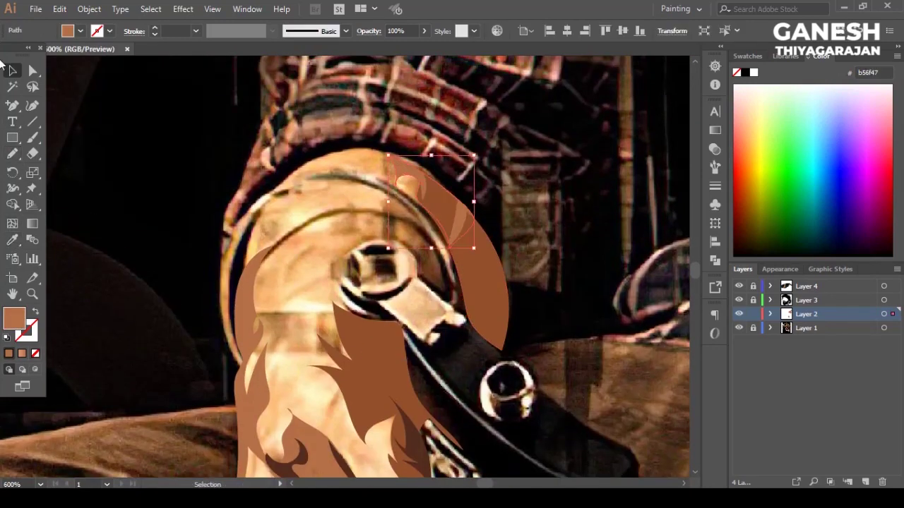
{"action": "key", "text": "ctrl+shift+a"}
{"action": "left_click_drag", "start_coordinate": [318, 166], "coordinate": [289, 177]}
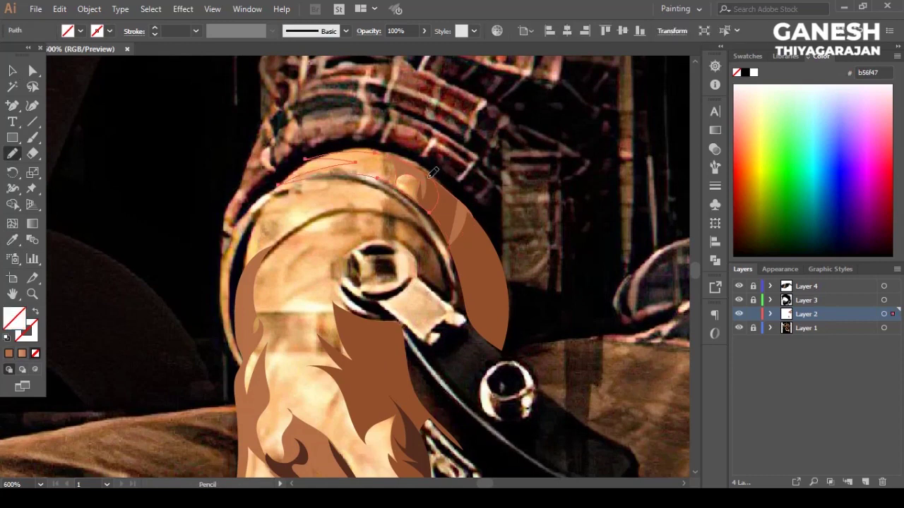
{"action": "scroll", "coordinate": [318, 212], "scroll_direction": "down", "scroll_amount": 1}
{"action": "key", "text": "v"}
{"action": "key", "text": "ctrl+shift+a"}
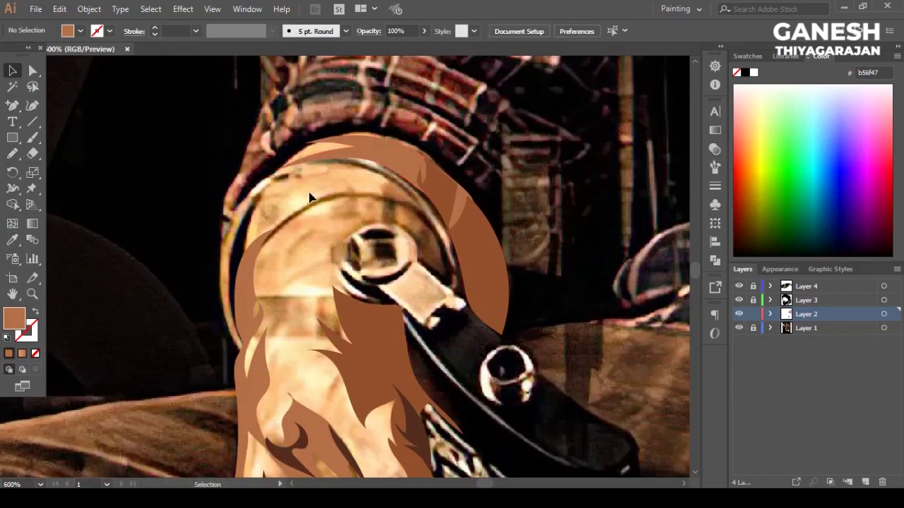
Step: Draw another shading shape near the ring and fill it with dark brown 93502c
{"action": "key", "text": "i"}
{"action": "left_click", "coordinate": [455, 282]}
{"action": "key", "text": "n"}
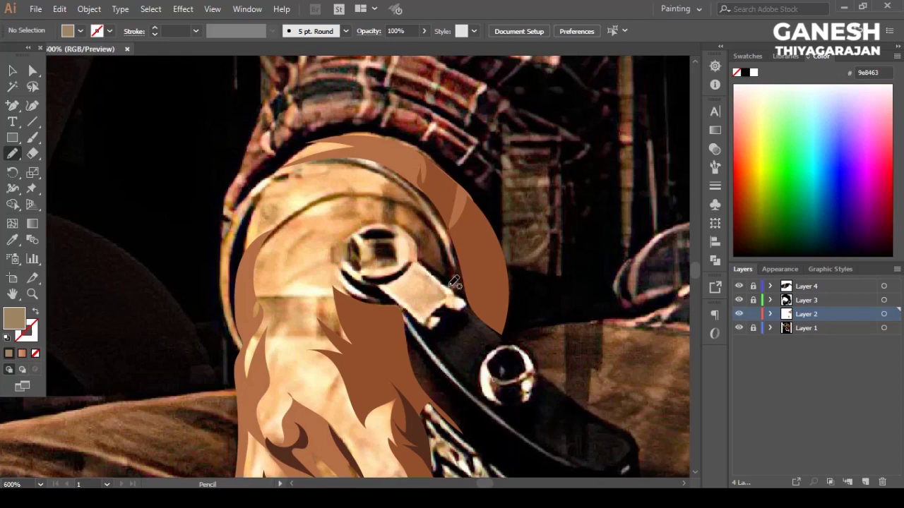
{"action": "key", "text": "i"}
{"action": "left_click", "coordinate": [480, 255]}
{"action": "scroll", "coordinate": [423, 141], "scroll_direction": "down", "scroll_amount": 2}
{"action": "key", "text": "n"}
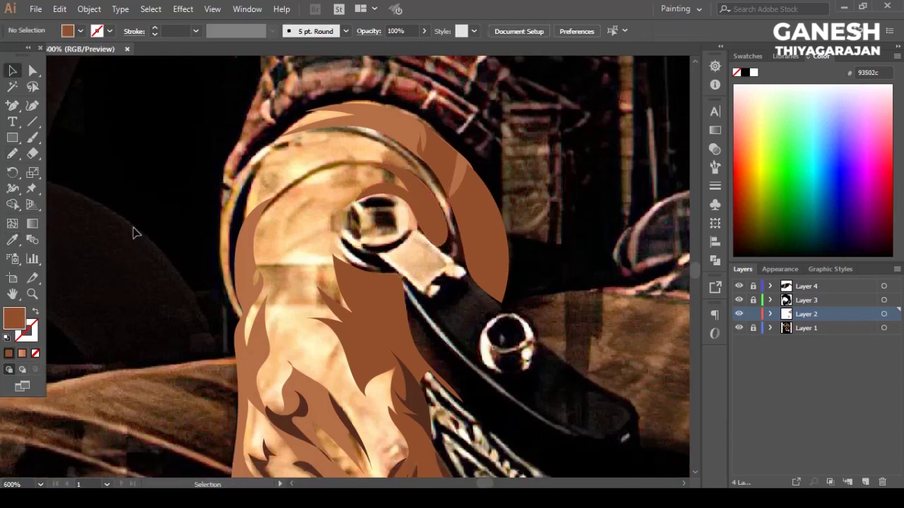
{"action": "left_click_drag", "start_coordinate": [393, 164], "coordinate": [390, 167]}
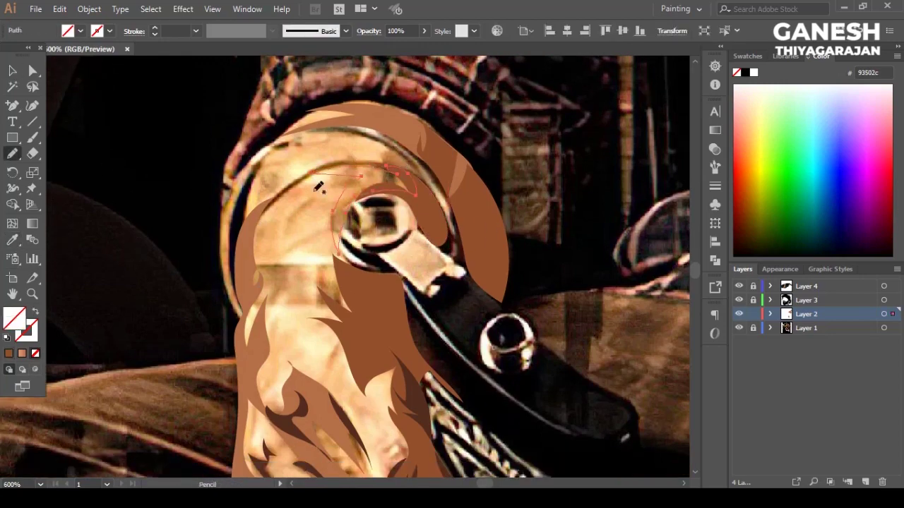
{"action": "key", "text": "i"}
{"action": "left_click", "coordinate": [480, 226]}
{"action": "key", "text": "v"}
{"action": "key", "text": "ctrl+shift+a"}
{"action": "scroll", "coordinate": [97, 156], "scroll_direction": "down", "scroll_amount": 10}
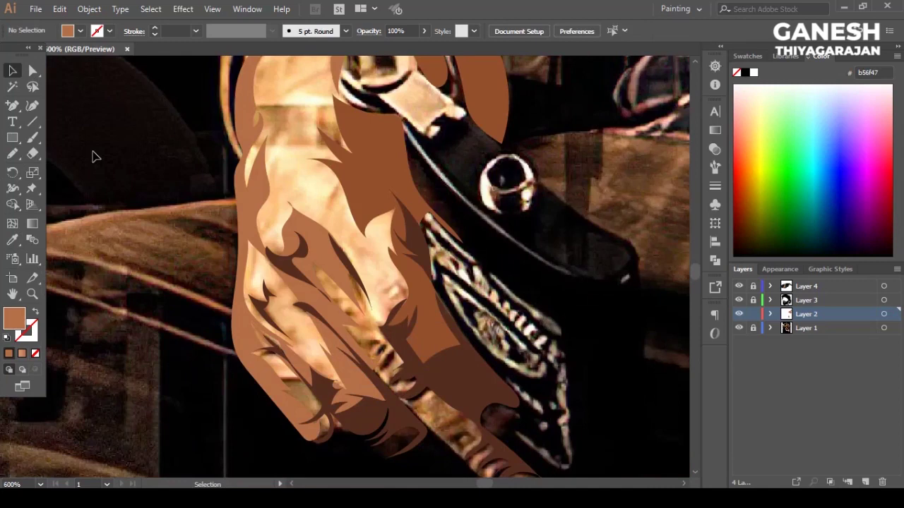
Step: Add a dark brown shadow along the index finger
{"action": "scroll", "coordinate": [97, 157], "scroll_direction": "down", "scroll_amount": 8}
{"action": "key", "text": "n"}
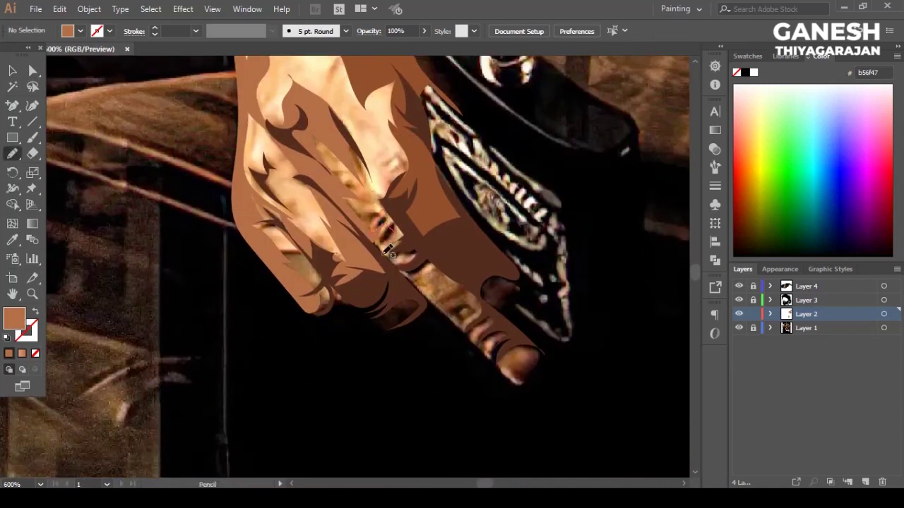
{"action": "left_click_drag", "start_coordinate": [458, 275], "coordinate": [399, 263]}
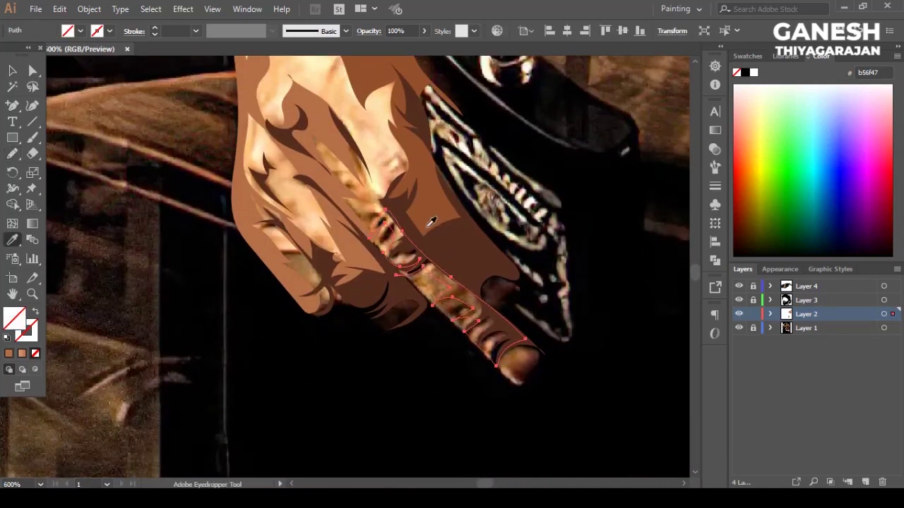
{"action": "key", "text": "i"}
{"action": "left_click", "coordinate": [438, 226]}
{"action": "key", "text": "v"}
{"action": "key", "text": "ctrl+shift+a"}
Step: Add a lighter brown strip along the finger
{"action": "scroll", "coordinate": [515, 422], "scroll_direction": "down", "scroll_amount": 2}
{"action": "key", "text": "n"}
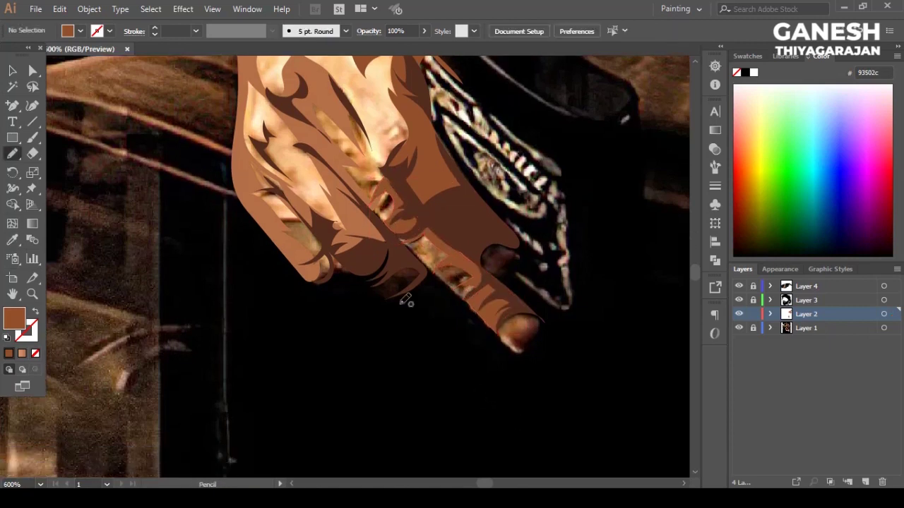
{"action": "left_click_drag", "start_coordinate": [396, 157], "coordinate": [394, 160]}
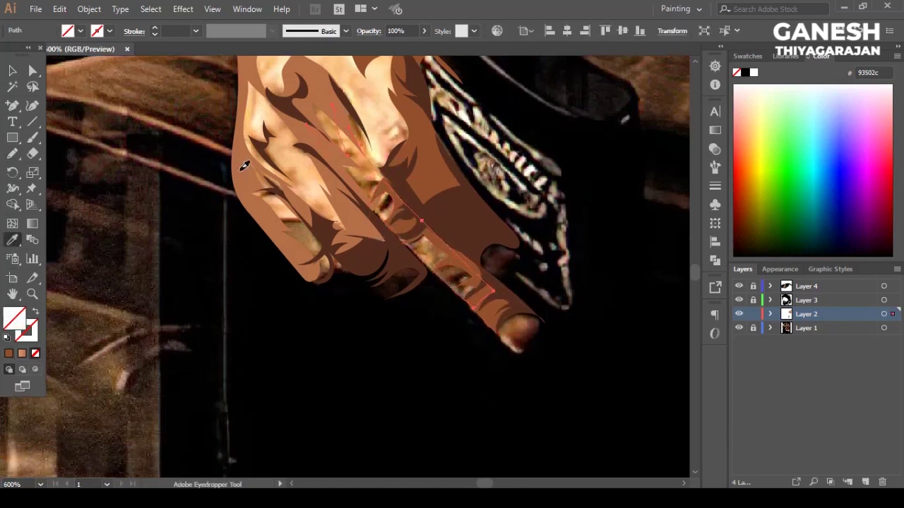
{"action": "key", "text": "i"}
{"action": "left_click", "coordinate": [244, 158]}
{"action": "key", "text": "a"}
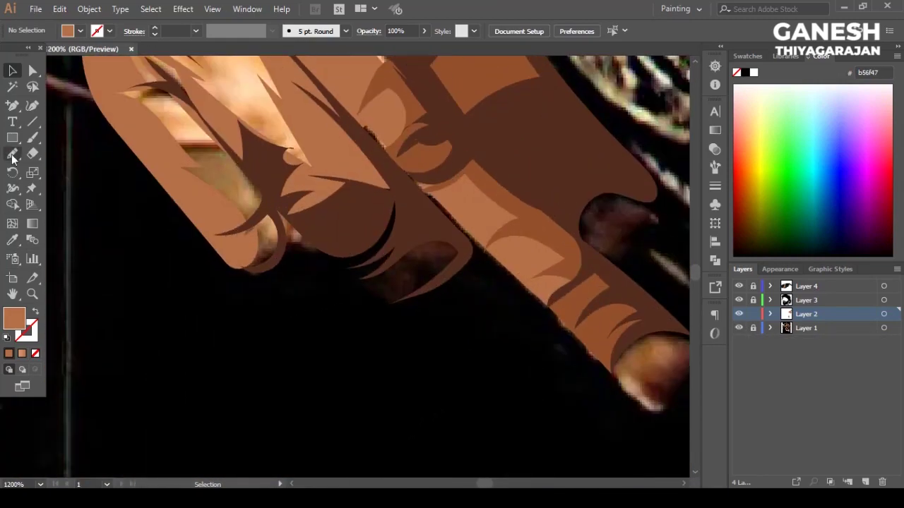
Step: Draw a dark brown shadow over the finger joint
{"action": "left_click", "coordinate": [12, 157]}
{"action": "mouse_move", "coordinate": [325, 237]}
{"action": "left_mouse_down"}
{"action": "mouse_move", "coordinate": [420, 292]}
{"action": "mouse_move", "coordinate": [325, 236]}
{"action": "left_mouse_up"}
{"action": "key", "text": "a"}
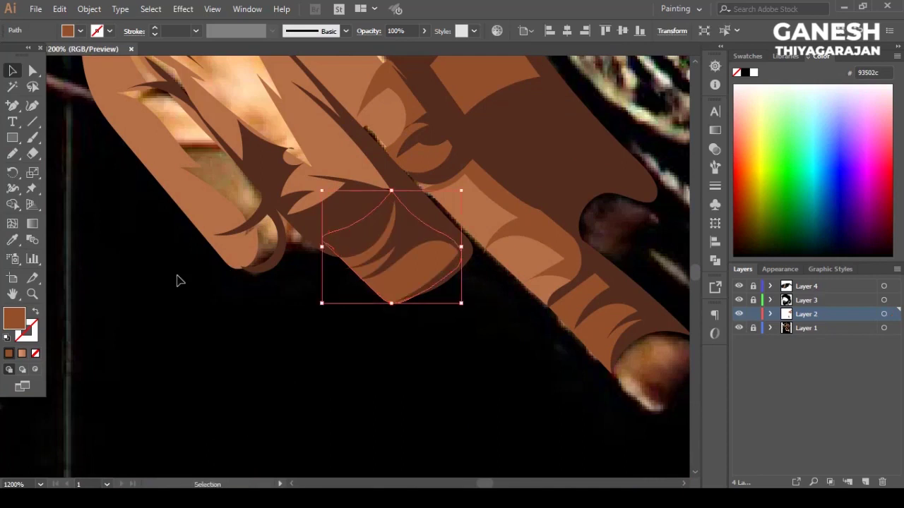
{"action": "left_click_drag", "start_coordinate": [113, 85], "coordinate": [115, 90]}
{"action": "key", "text": "a"}
{"action": "key", "text": "v"}
Step: Zoom out and toggle the reference photo to check the hand, then zoom back in
{"action": "key", "text": "ctrl+minus"}
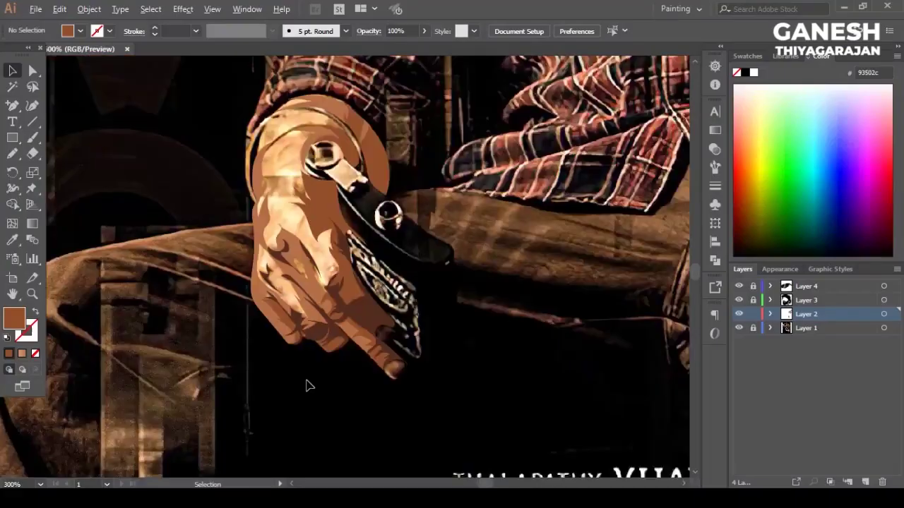
{"action": "left_click", "coordinate": [738, 328]}
{"action": "left_click", "coordinate": [739, 328]}
{"action": "key", "text": "ctrl+plus"}
{"action": "key", "text": "ctrl+plus"}
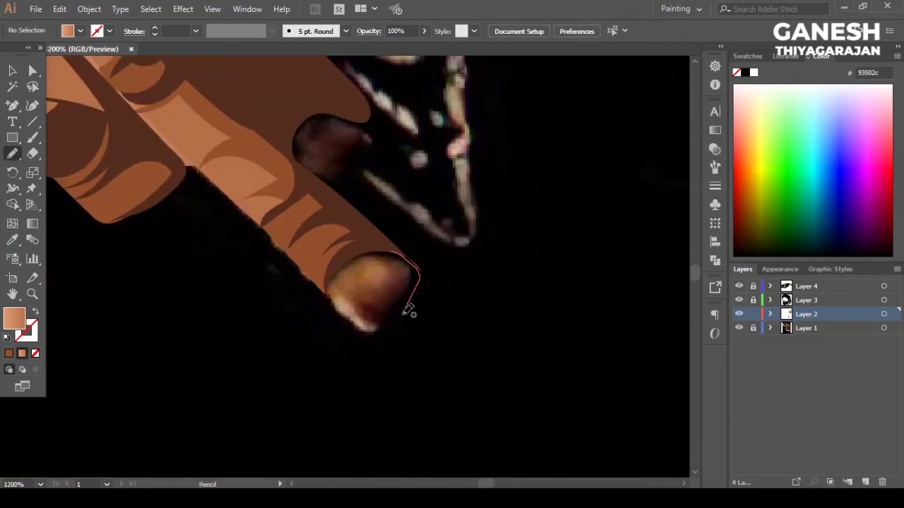
Step: Draw two fingernail shapes at the fingertips and fill them peach c9855f
{"action": "left_click_drag", "start_coordinate": [408, 311], "coordinate": [413, 256]}
{"action": "left_click", "coordinate": [67, 30]}
{"action": "left_click", "coordinate": [52, 88]}
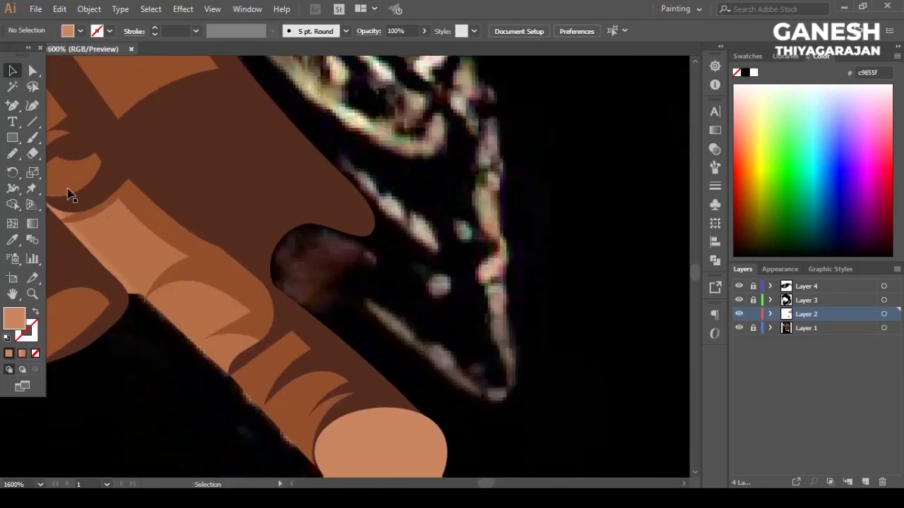
{"action": "mouse_move", "coordinate": [377, 226]}
{"action": "left_mouse_down"}
{"action": "mouse_move", "coordinate": [287, 221]}
{"action": "mouse_move", "coordinate": [268, 233]}
{"action": "left_mouse_up"}
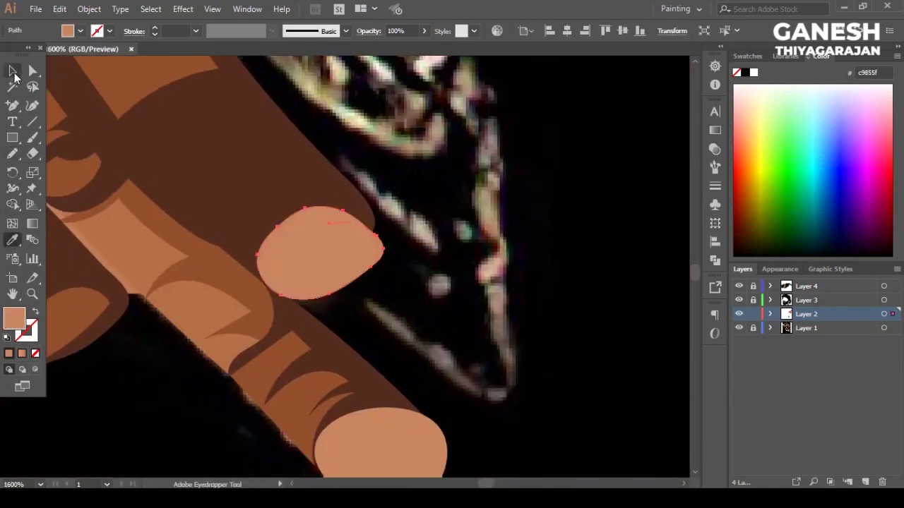
{"action": "key", "text": "ctrl+0"}
{"action": "left_click", "coordinate": [13, 154]}
{"action": "left_click_drag", "start_coordinate": [281, 283], "coordinate": [234, 259]}
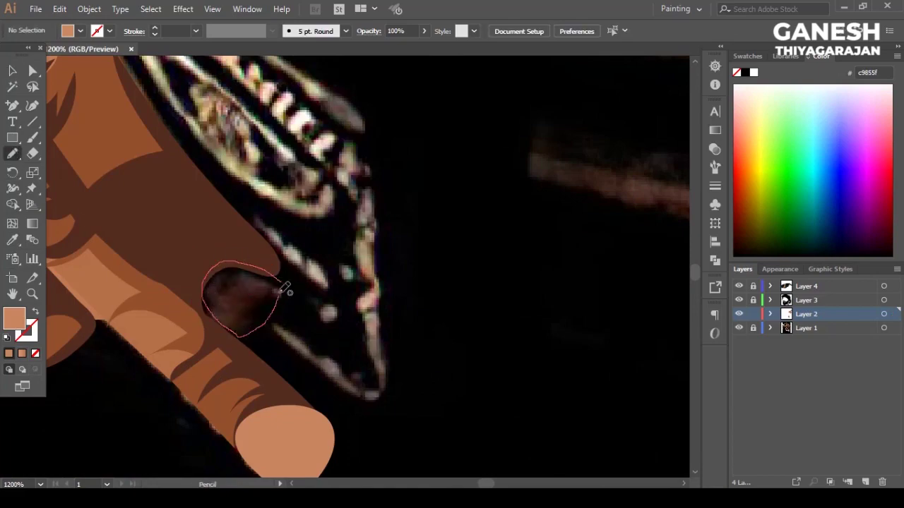
{"action": "left_click_drag", "start_coordinate": [284, 290], "coordinate": [280, 277]}
{"action": "key", "text": "v"}
{"action": "left_click", "coordinate": [374, 229]}
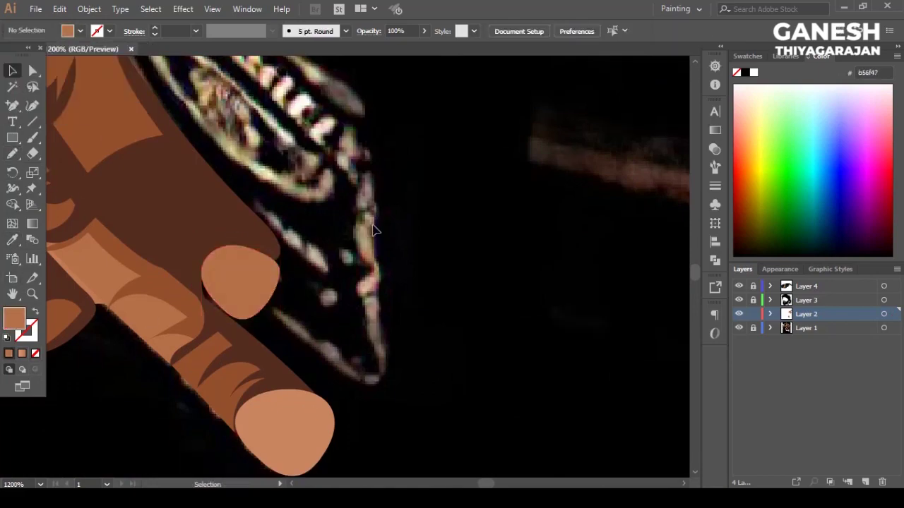
Step: Outline the nail on the index fingertip
{"action": "scroll", "coordinate": [293, 218], "scroll_direction": "down", "scroll_amount": 5}
{"action": "key", "text": "n"}
{"action": "left_click_drag", "start_coordinate": [261, 223], "coordinate": [337, 178]}
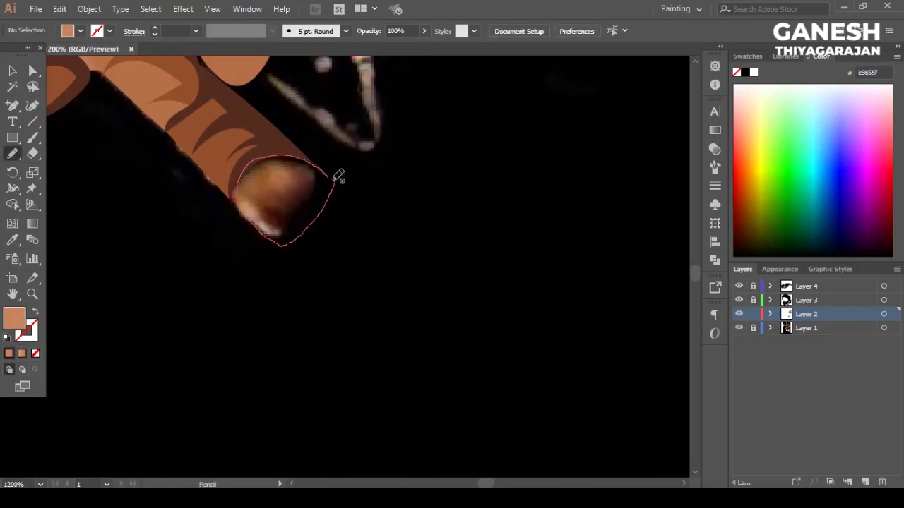
{"action": "key", "text": "v"}
{"action": "scroll", "coordinate": [202, 142], "scroll_direction": "up", "scroll_amount": 2}
Step: Change the fingertip nail's gradient to a solid peach fill
{"action": "key", "text": "ctrl+minus"}
{"action": "key", "text": "ctrl+minus"}
{"action": "key", "text": "ctrl+minus"}
{"action": "key", "text": "ctrl+minus"}
{"action": "left_click", "coordinate": [356, 337]}
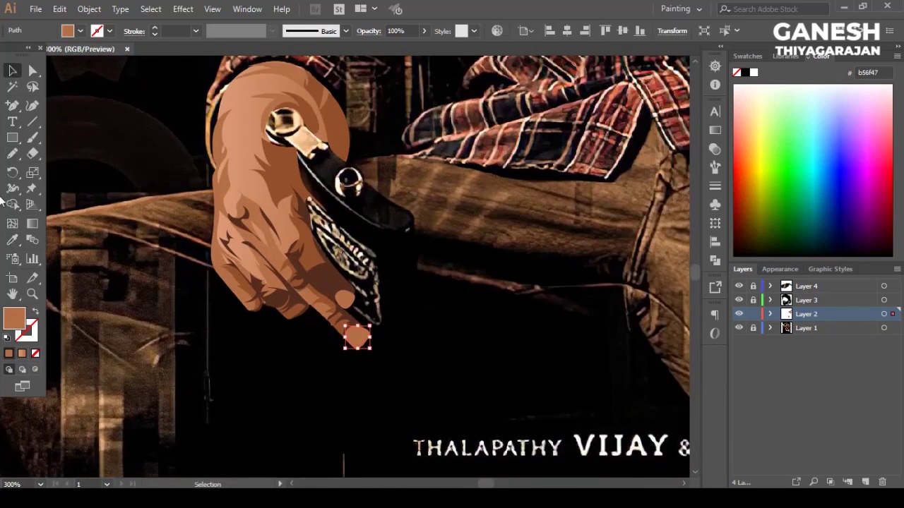
{"action": "left_click", "coordinate": [715, 130]}
{"action": "double_click", "coordinate": [556, 205]}
{"action": "left_click", "coordinate": [587, 296]}
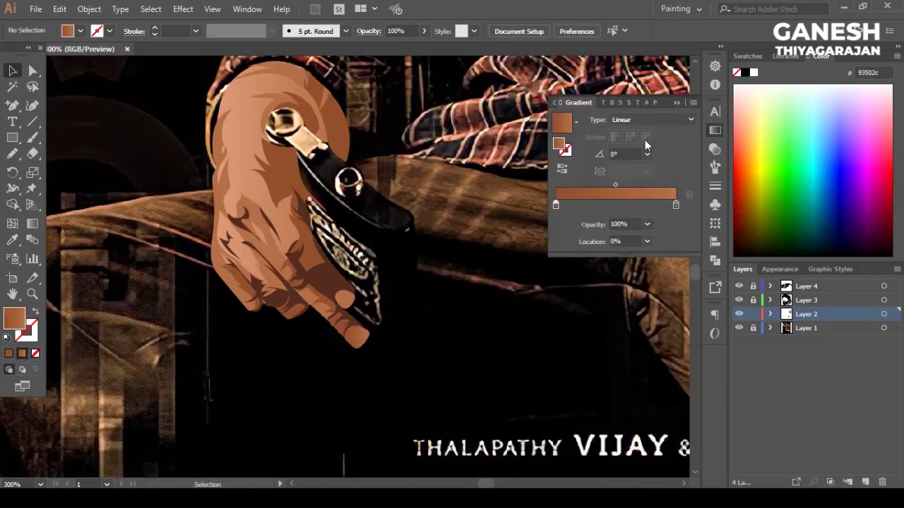
{"action": "left_click", "coordinate": [577, 302]}
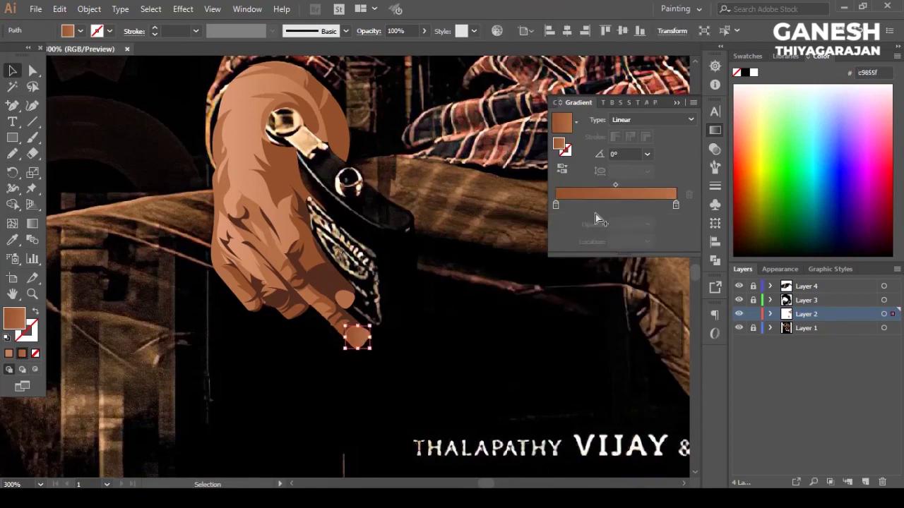
{"action": "left_click", "coordinate": [444, 315]}
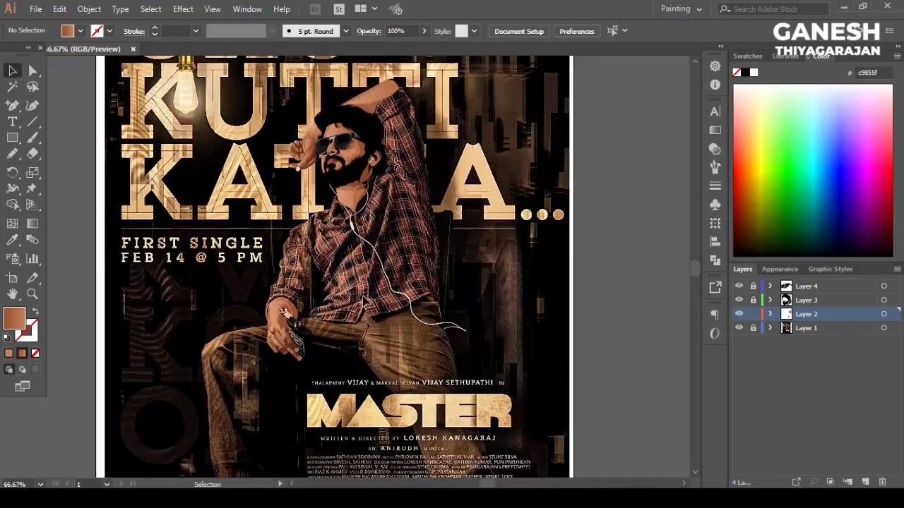
Step: Pencil-draw a highlight running from the thumb down to the knuckles
{"action": "key", "text": "n"}
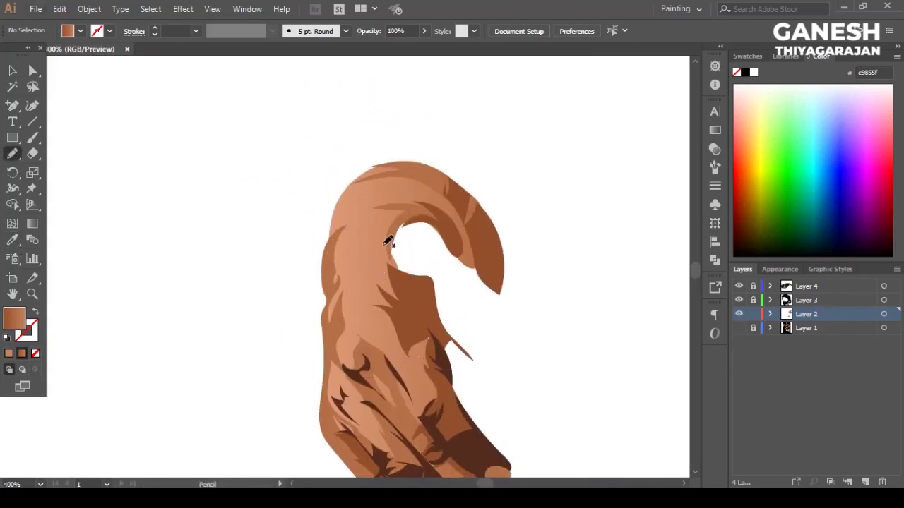
{"action": "scroll", "coordinate": [428, 302], "scroll_direction": "down", "scroll_amount": 3}
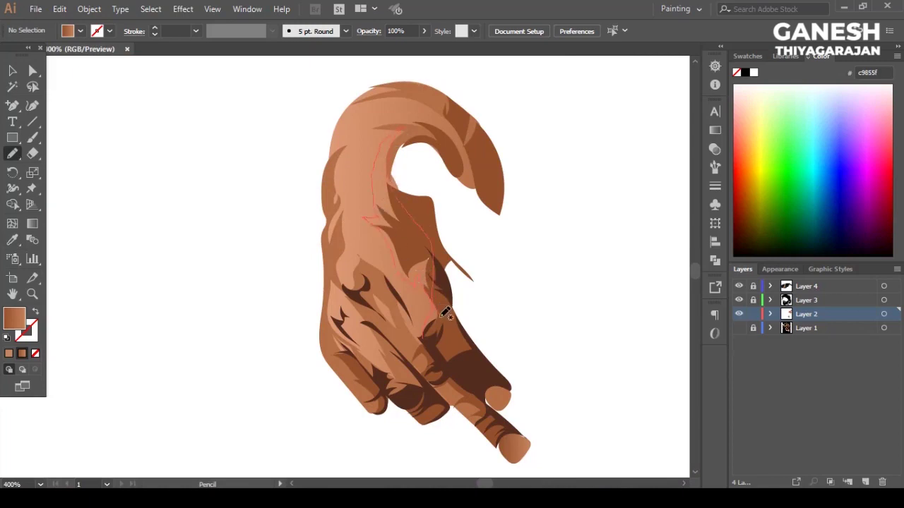
{"action": "left_click_drag", "start_coordinate": [442, 309], "coordinate": [428, 338]}
{"action": "key", "text": "v"}
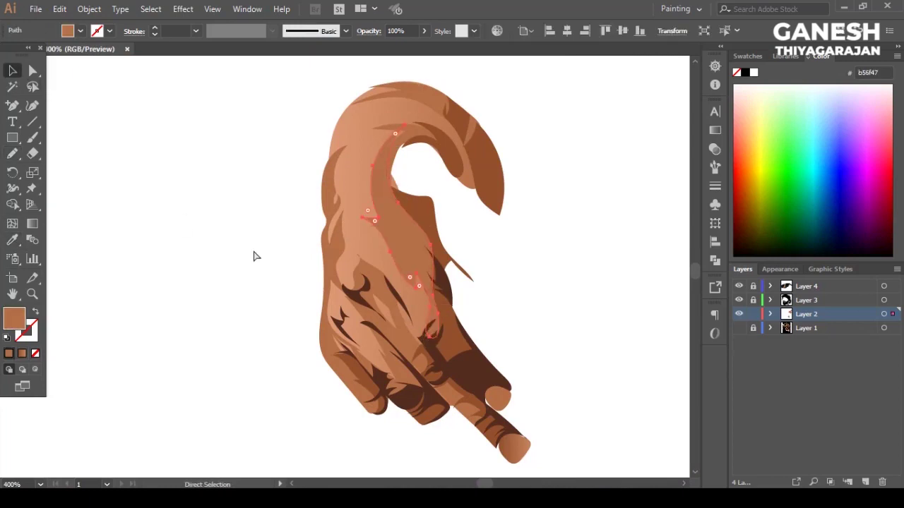
{"action": "left_click", "coordinate": [263, 256]}
Step: Draw a dark shadow shape between the knuckles
{"action": "scroll", "coordinate": [412, 309], "scroll_direction": "up", "scroll_amount": 1}
{"action": "scroll", "coordinate": [412, 309], "scroll_direction": "up", "scroll_amount": 1}
{"action": "key", "text": "n"}
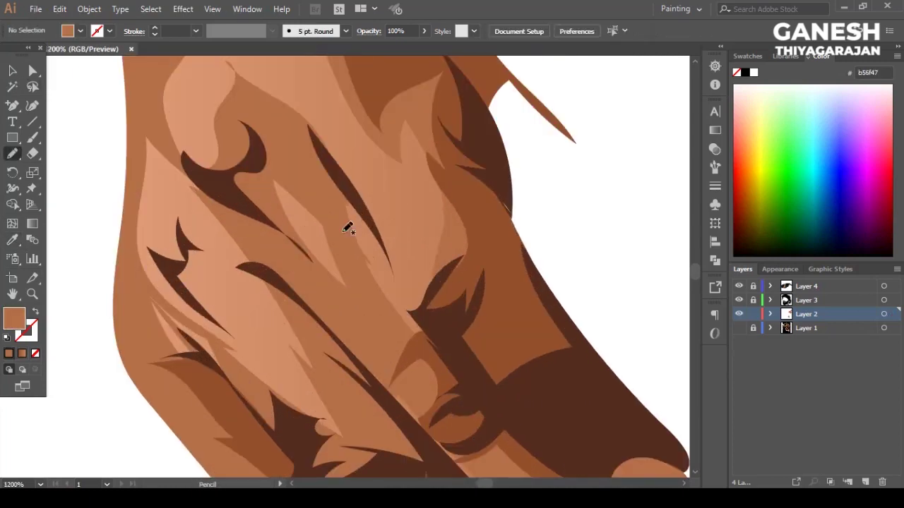
{"action": "left_click_drag", "start_coordinate": [404, 269], "coordinate": [341, 201]}
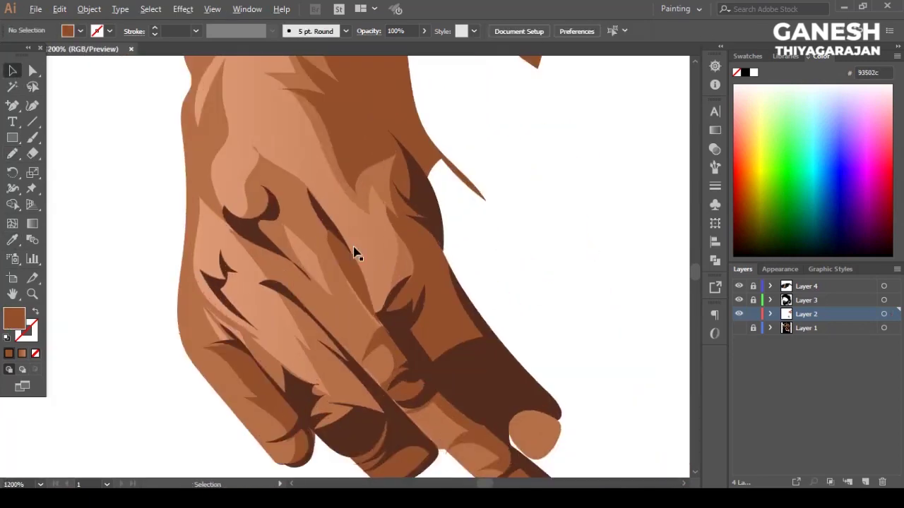
{"action": "key", "text": "ctrl+shift+a"}
{"action": "scroll", "coordinate": [319, 256], "scroll_direction": "down", "scroll_amount": 3}
{"action": "scroll", "coordinate": [365, 276], "scroll_direction": "up", "scroll_amount": 1}
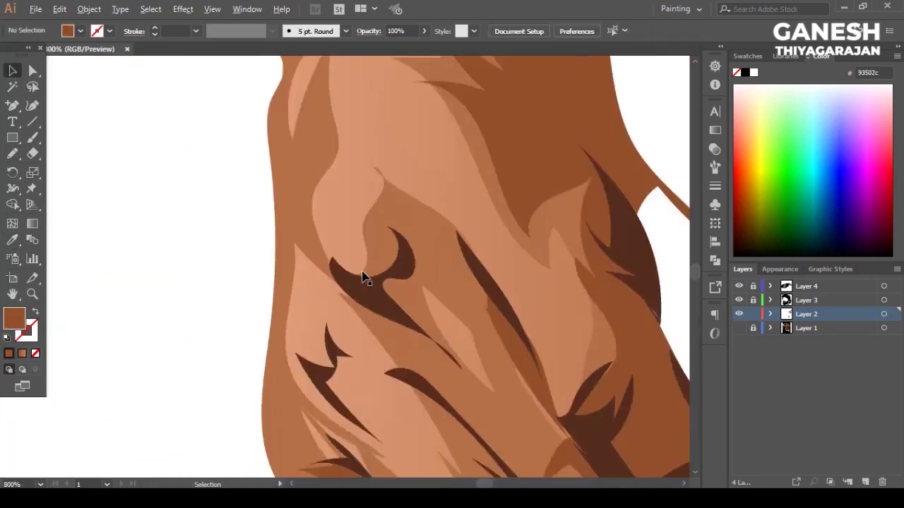
Step: Add another freehand shading stroke across the knuckles
{"action": "key", "text": "n"}
{"action": "scroll", "coordinate": [211, 314], "scroll_direction": "down", "scroll_amount": 2}
{"action": "left_click_drag", "start_coordinate": [399, 227], "coordinate": [352, 226]}
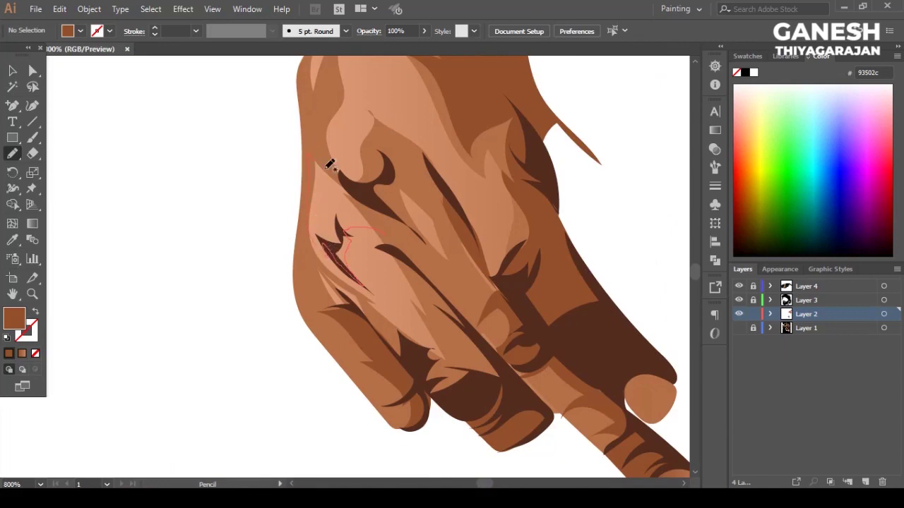
{"action": "scroll", "coordinate": [329, 164], "scroll_direction": "down", "scroll_amount": 2}
{"action": "key", "text": "v"}
{"action": "scroll", "coordinate": [381, 188], "scroll_direction": "up", "scroll_amount": 1}
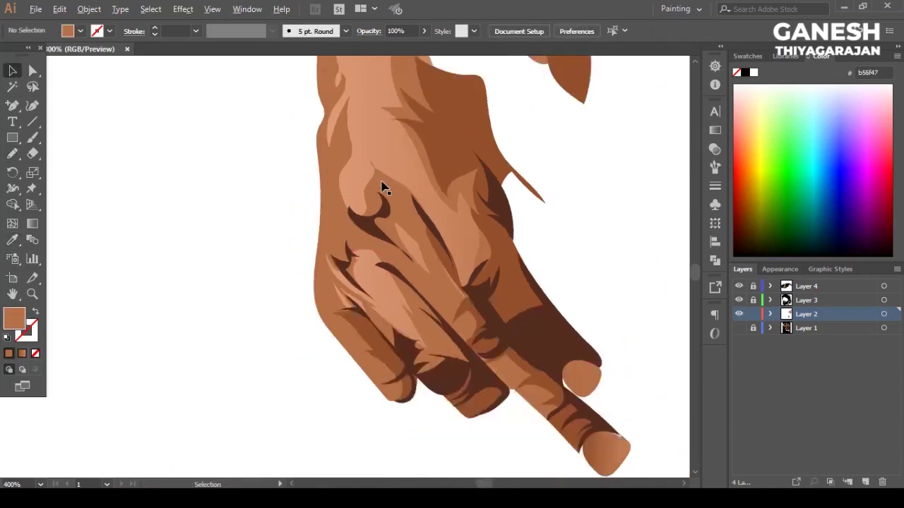
{"action": "scroll", "coordinate": [317, 308], "scroll_direction": "up", "scroll_amount": 5}
{"action": "scroll", "coordinate": [236, 235], "scroll_direction": "down", "scroll_amount": 1}
Step: Draw the long highlight along the hand's top edge and set its opacity to 50%
{"action": "key", "text": "n"}
{"action": "scroll", "coordinate": [304, 176], "scroll_direction": "right", "scroll_amount": 1}
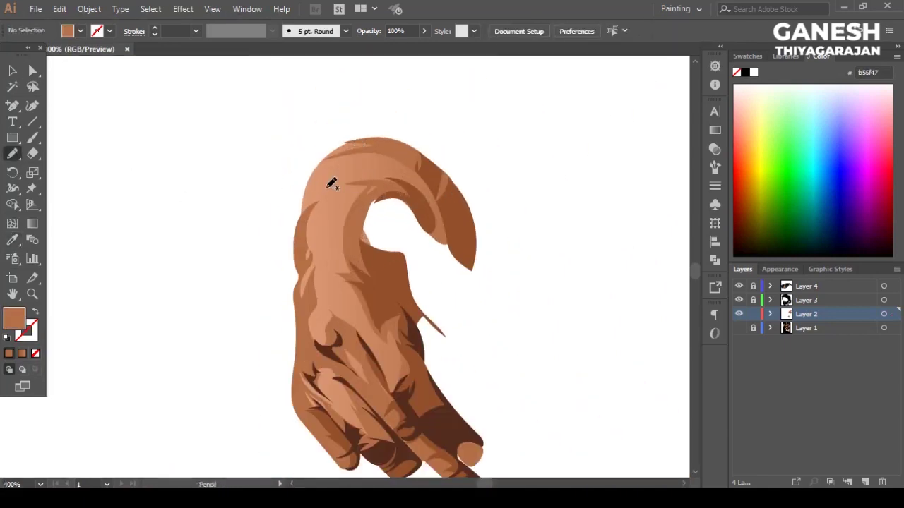
{"action": "scroll", "coordinate": [332, 184], "scroll_direction": "down", "scroll_amount": 2}
{"action": "scroll", "coordinate": [326, 296], "scroll_direction": "up", "scroll_amount": 1}
{"action": "mouse_move", "coordinate": [325, 322]}
{"action": "left_mouse_down"}
{"action": "mouse_move", "coordinate": [324, 260]}
{"action": "mouse_move", "coordinate": [305, 257]}
{"action": "left_mouse_up"}
{"action": "key", "text": "v"}
{"action": "left_click", "coordinate": [714, 149]}
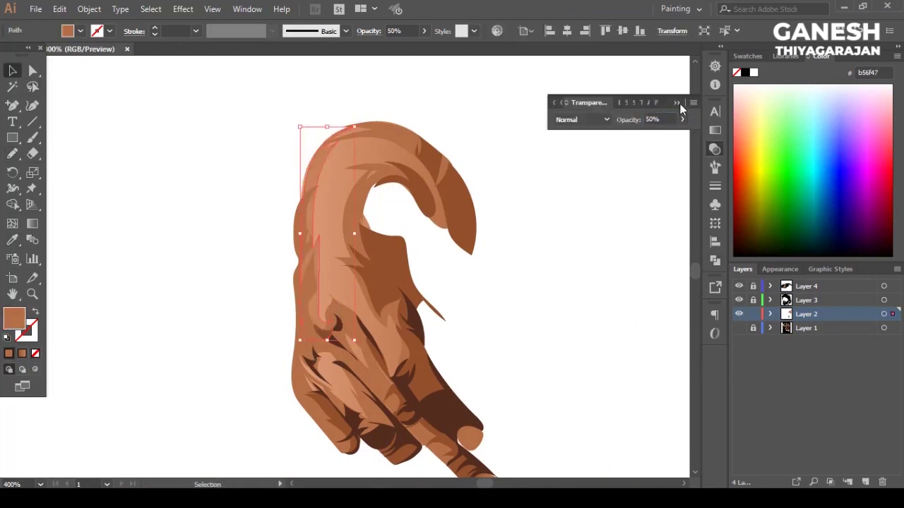
{"action": "left_click", "coordinate": [546, 231]}
Step: Show the reference photo layer, hide the vector arm layer and make Layer 3 editable
{"action": "left_click", "coordinate": [739, 328]}
{"action": "key", "text": "ctrl+plus"}
{"action": "left_click", "coordinate": [739, 314]}
{"action": "left_click", "coordinate": [753, 300]}
{"action": "left_click", "coordinate": [805, 300]}
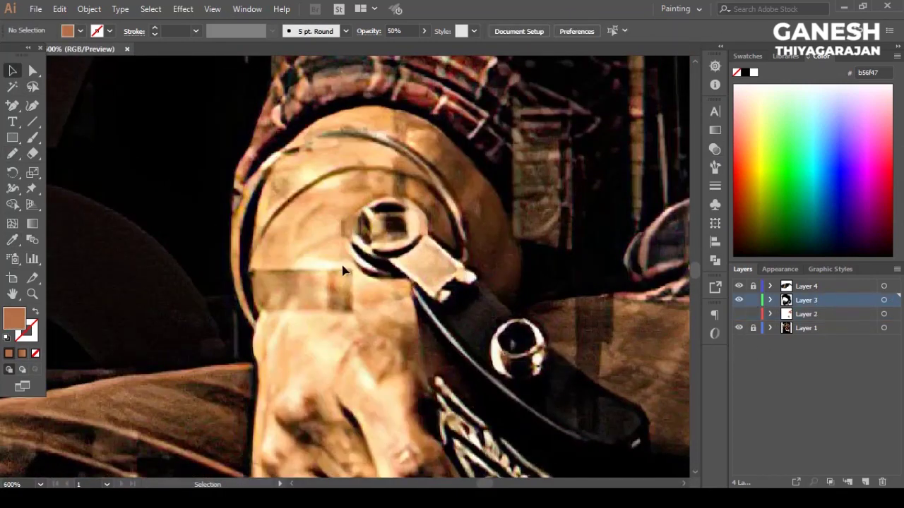
Step: Create a new layer and Pencil-trace the first arc of the wrist ring
{"action": "key", "text": "ctrl+plus"}
{"action": "key", "text": "ctrl+l"}
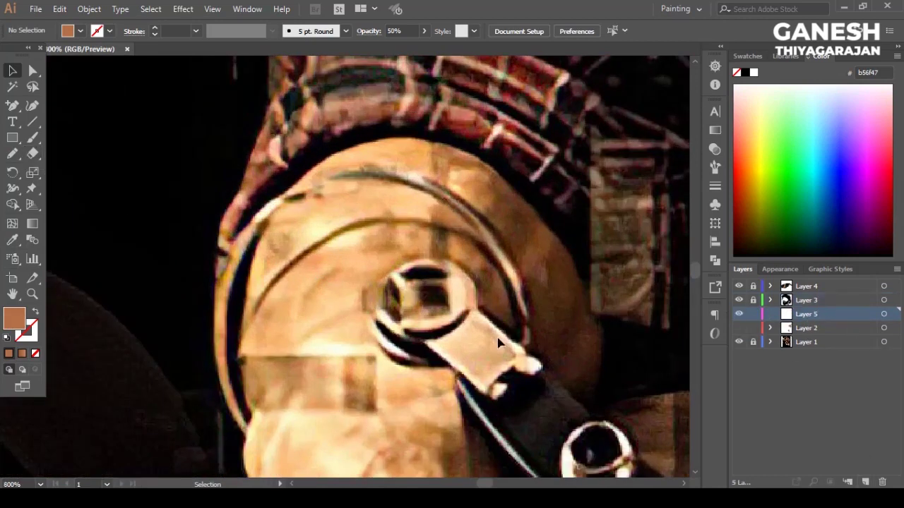
{"action": "left_click", "coordinate": [14, 157]}
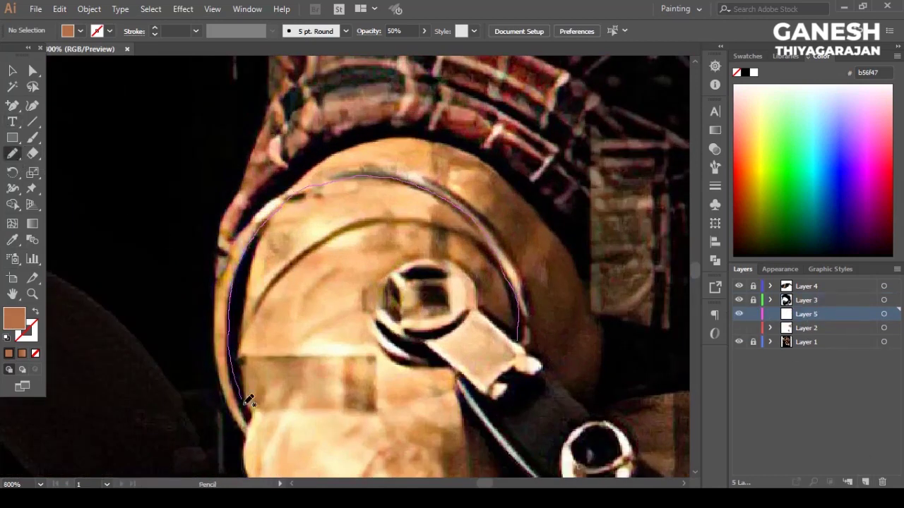
{"action": "left_click_drag", "start_coordinate": [242, 387], "coordinate": [258, 398]}
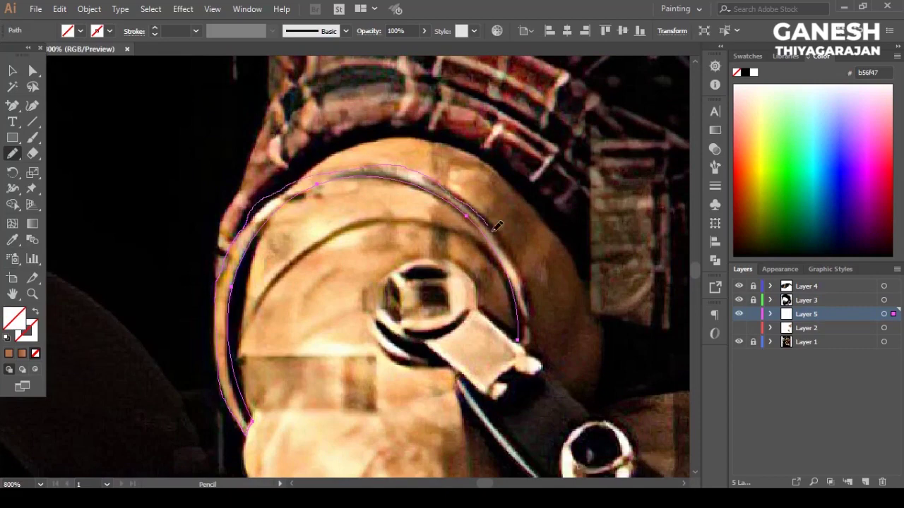
Step: Give the arc a grey round stroke, then trace a crescent section of the ring
{"action": "key", "text": "ctrl+plus"}
{"action": "left_click", "coordinate": [33, 70]}
{"action": "left_click", "coordinate": [434, 187]}
{"action": "key", "text": "ctrl+minus"}
{"action": "key", "text": "ctrl+minus"}
{"action": "key", "text": "ctrl+minus"}
{"action": "left_click", "coordinate": [109, 31]}
{"action": "left_click", "coordinate": [43, 85]}
{"action": "key", "text": "ctrl+shift+a"}
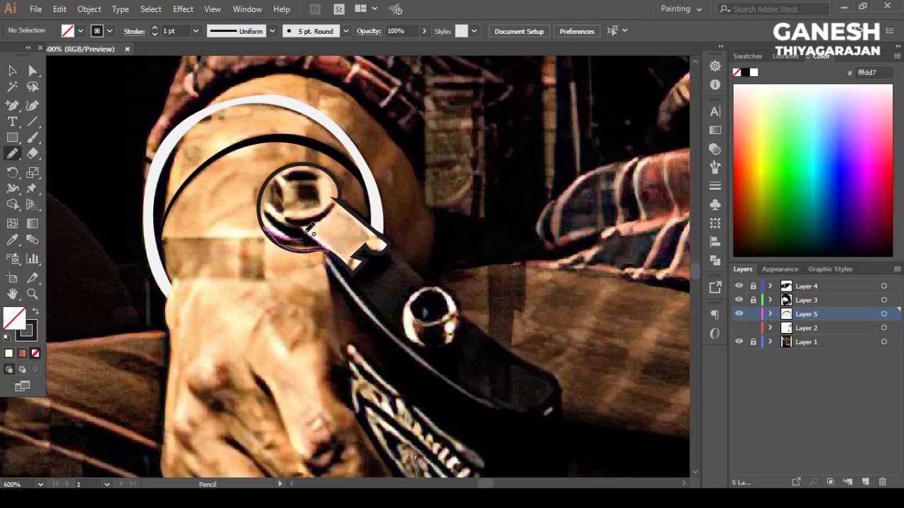
{"action": "mouse_move", "coordinate": [319, 237]}
{"action": "left_mouse_down"}
{"action": "mouse_move", "coordinate": [262, 207]}
{"action": "mouse_move", "coordinate": [321, 201]}
{"action": "left_mouse_up"}
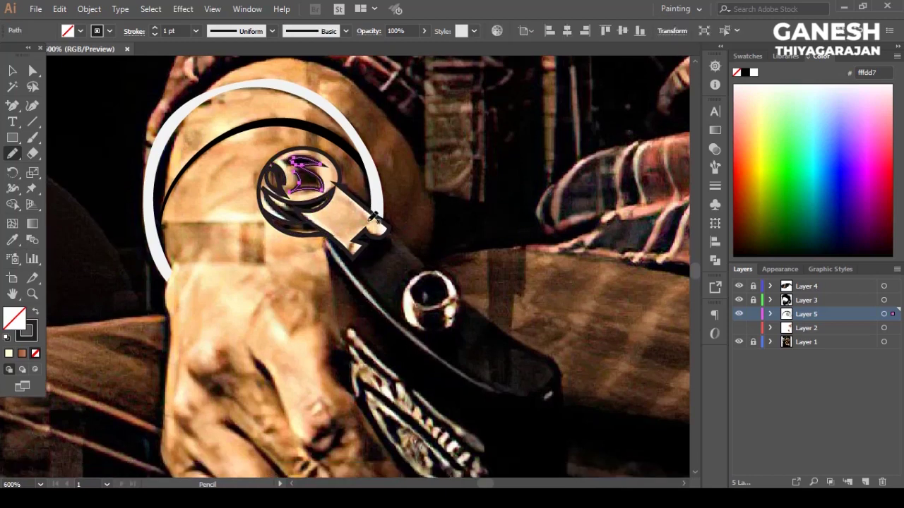
Step: Trace the wrench handle edge, the round ball and the strap patch outline
{"action": "left_click_drag", "start_coordinate": [375, 215], "coordinate": [382, 182]}
{"action": "left_click_drag", "start_coordinate": [422, 227], "coordinate": [408, 240]}
{"action": "scroll", "coordinate": [429, 217], "scroll_direction": "down", "scroll_amount": 2}
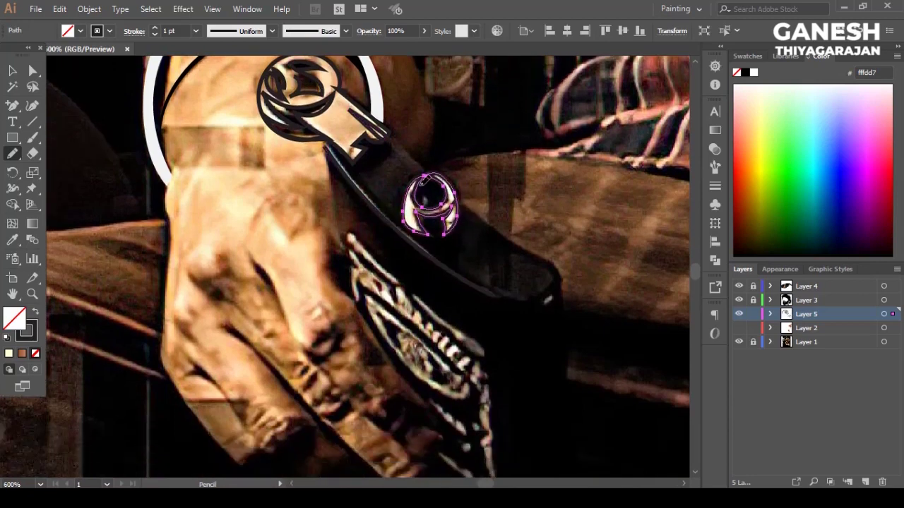
{"action": "scroll", "coordinate": [332, 136], "scroll_direction": "down", "scroll_amount": 1}
{"action": "left_click_drag", "start_coordinate": [406, 263], "coordinate": [436, 239]}
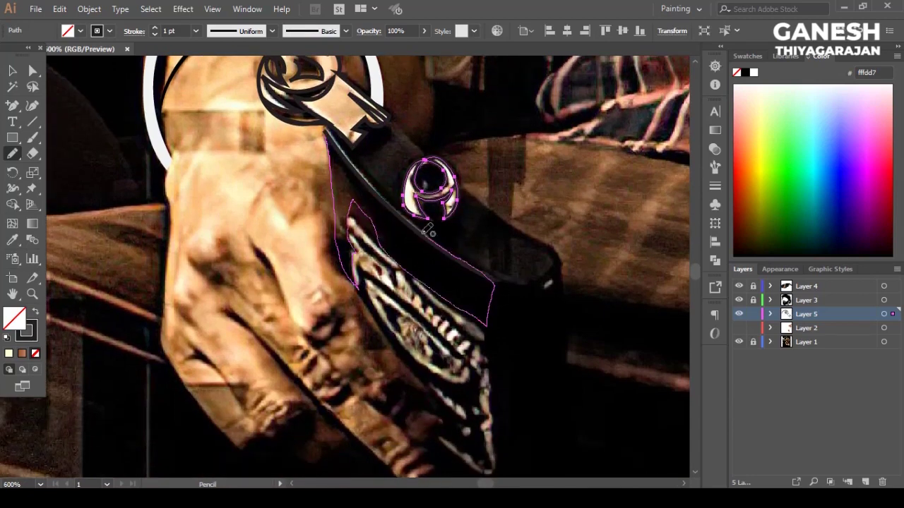
{"action": "scroll", "coordinate": [356, 175], "scroll_direction": "down", "scroll_amount": 4}
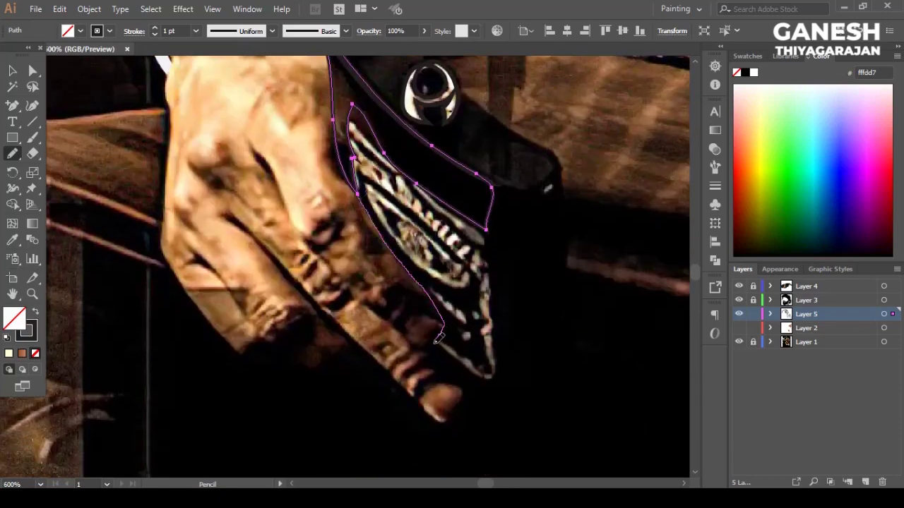
{"action": "scroll", "coordinate": [467, 207], "scroll_direction": "up", "scroll_amount": 4}
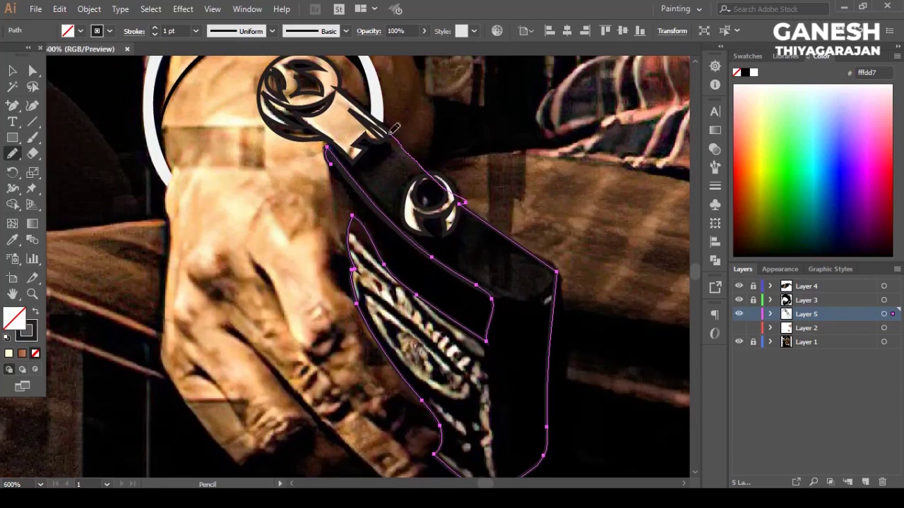
{"action": "scroll", "coordinate": [353, 189], "scroll_direction": "down", "scroll_amount": 1}
Step: Fill the traced shape with a colour sampled by the Eyedropper
{"action": "key", "text": "ctrl"}
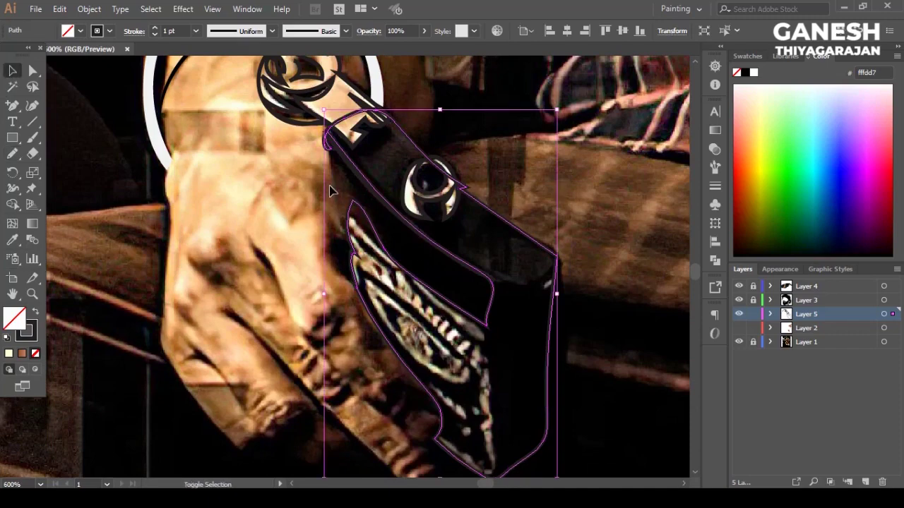
{"action": "scroll", "coordinate": [488, 242], "scroll_direction": "up", "scroll_amount": 3}
{"action": "scroll", "coordinate": [311, 282], "scroll_direction": "up", "scroll_amount": 1}
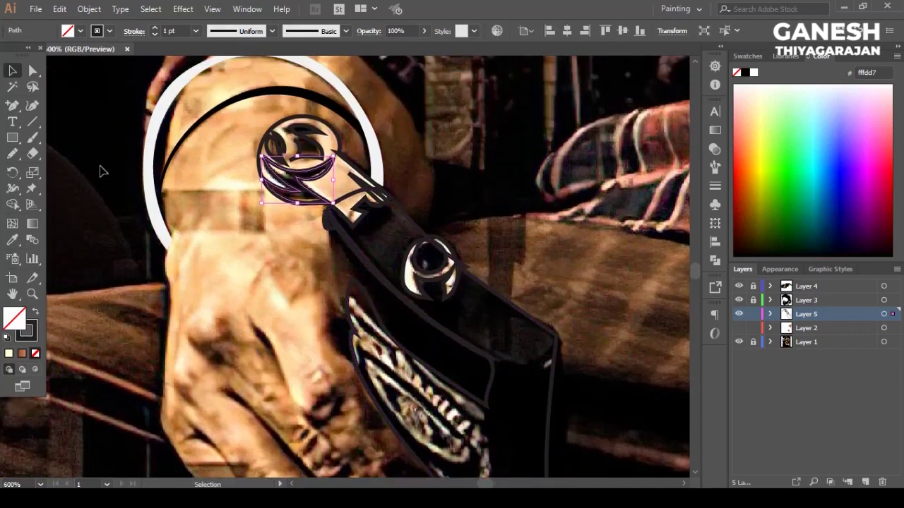
{"action": "key", "text": "ctrl+minus"}
{"action": "key", "text": "i"}
{"action": "scroll", "coordinate": [309, 324], "scroll_direction": "up", "scroll_amount": 3}
{"action": "scroll", "coordinate": [232, 433], "scroll_direction": "up", "scroll_amount": 3}
{"action": "key", "text": "ctrl+shift+a"}
{"action": "key", "text": "v"}
{"action": "key", "text": "shift+x"}
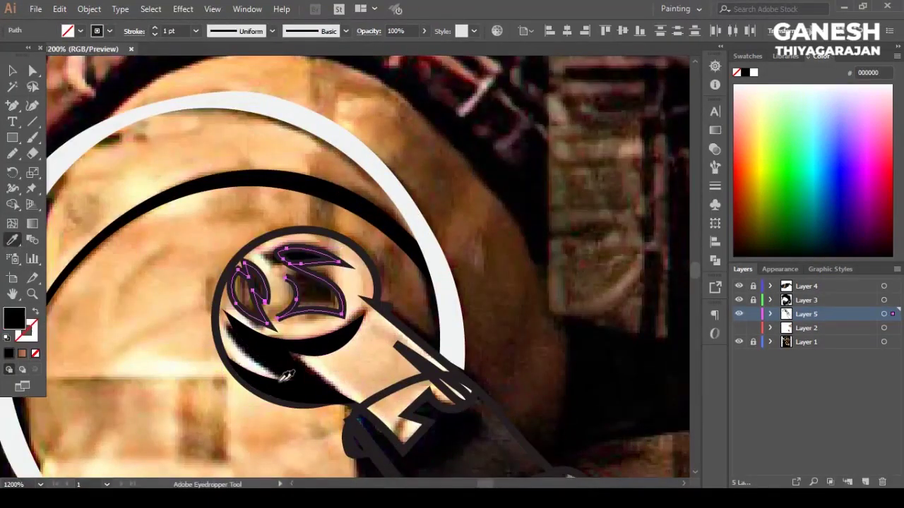
{"action": "scroll", "coordinate": [453, 322], "scroll_direction": "down", "scroll_amount": 2}
{"action": "left_click", "coordinate": [445, 295]}
Step: Turn the charm shape cream, fill the strap black and the ring cream
{"action": "key", "text": "shift+x"}
{"action": "key", "text": "i"}
{"action": "left_click", "coordinate": [338, 300]}
{"action": "left_click", "coordinate": [445, 233]}
{"action": "scroll", "coordinate": [228, 288], "scroll_direction": "down", "scroll_amount": 2}
{"action": "left_click", "coordinate": [353, 331], "text": "ctrl"}
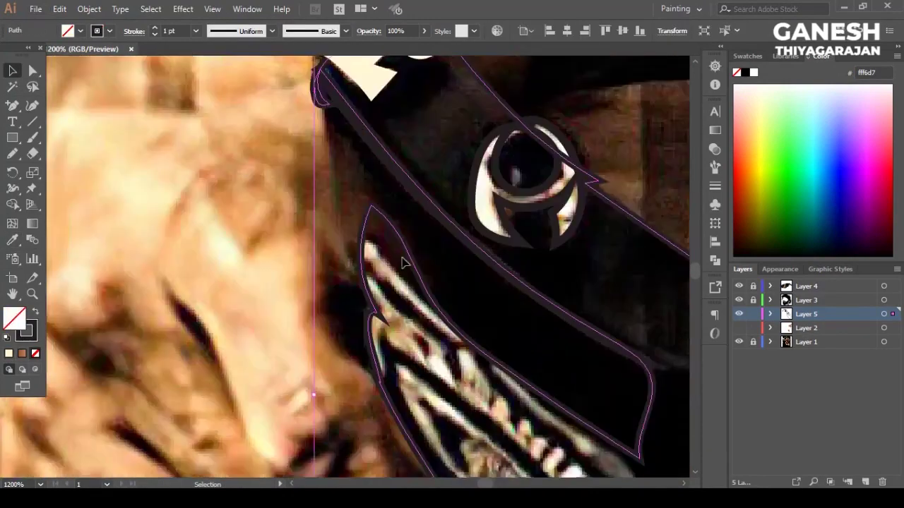
{"action": "scroll", "coordinate": [159, 183], "scroll_direction": "up", "scroll_amount": 3}
{"action": "key", "text": "shift+x"}
{"action": "scroll", "coordinate": [460, 347], "scroll_direction": "down", "scroll_amount": 3}
{"action": "left_click", "coordinate": [403, 292], "text": "ctrl"}
Step: Combine the ring shapes into one and ungroup the ring
{"action": "key", "text": "v"}
{"action": "left_click", "coordinate": [429, 276]}
{"action": "key", "text": "ctrl+shift+F9"}
{"action": "right_click", "coordinate": [405, 264]}
{"action": "left_click", "coordinate": [432, 377]}
{"action": "scroll", "coordinate": [504, 247], "scroll_direction": "down", "scroll_amount": 3}
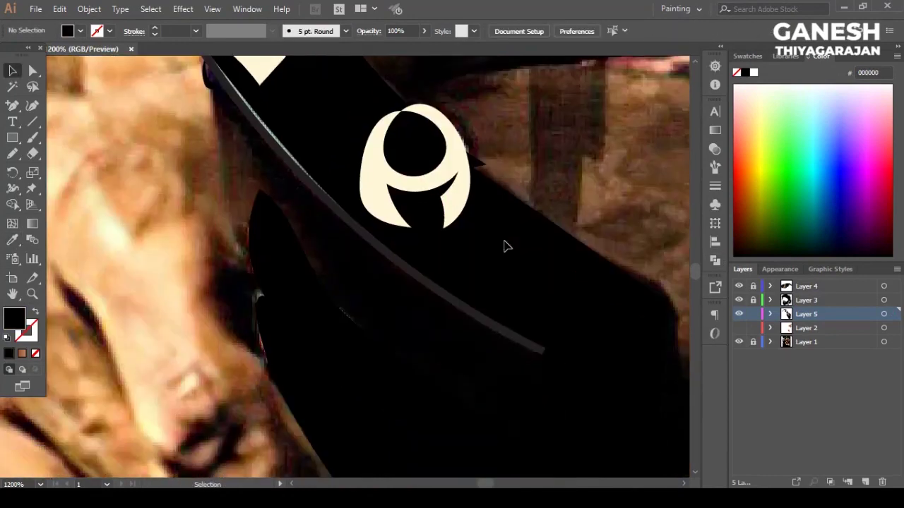
Step: Give the highlight line along the strap a cream colour from the Color Picker
{"action": "left_click", "coordinate": [466, 293]}
{"action": "scroll", "coordinate": [466, 293], "scroll_direction": "up", "scroll_amount": 3}
{"action": "key", "text": "i"}
{"action": "double_click", "coordinate": [15, 318]}
{"action": "left_click", "coordinate": [720, 145]}
{"action": "left_click", "coordinate": [12, 71]}
{"action": "scroll", "coordinate": [109, 238], "scroll_direction": "down", "scroll_amount": 3}
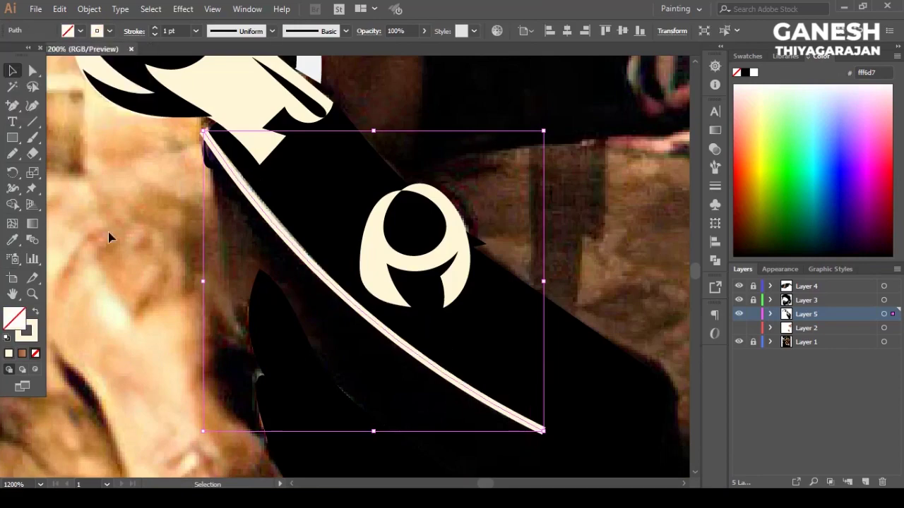
{"action": "left_click", "coordinate": [512, 217]}
{"action": "scroll", "coordinate": [428, 216], "scroll_direction": "down", "scroll_amount": 3}
{"action": "scroll", "coordinate": [364, 229], "scroll_direction": "down", "scroll_amount": 3}
{"action": "scroll", "coordinate": [364, 230], "scroll_direction": "up", "scroll_amount": 3}
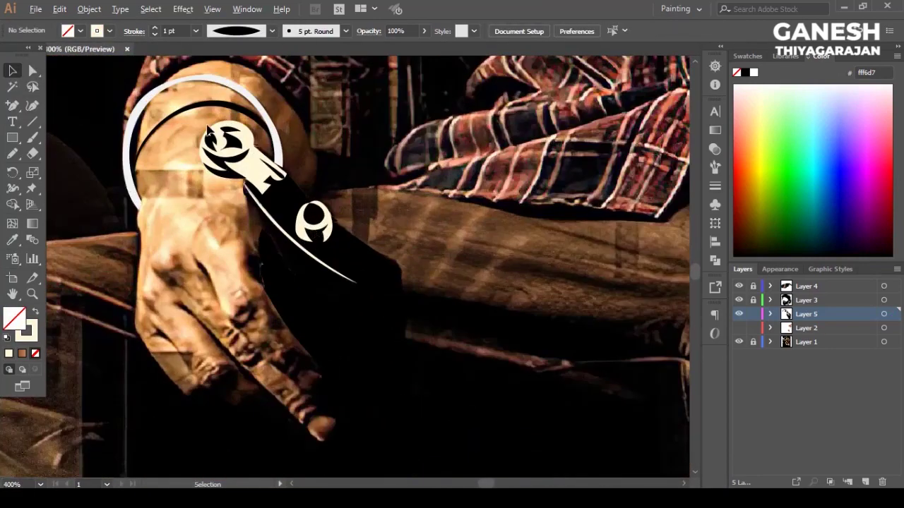
Step: Pencil-draw a black detail shape inside the cream wrench head
{"action": "scroll", "coordinate": [364, 229], "scroll_direction": "up", "scroll_amount": 3}
{"action": "key", "text": "n"}
{"action": "left_click_drag", "start_coordinate": [311, 191], "coordinate": [343, 258]}
{"action": "key", "text": "ctrl+z"}
{"action": "left_click_drag", "start_coordinate": [288, 199], "coordinate": [350, 274]}
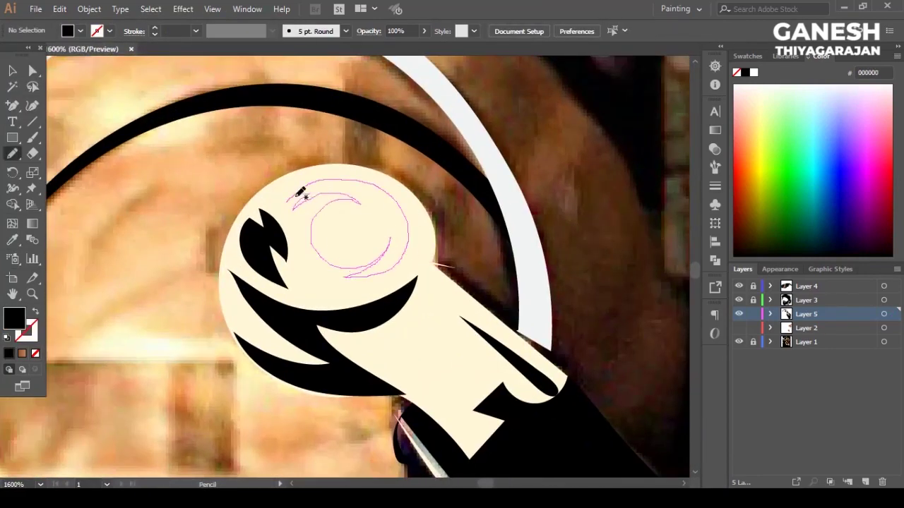
{"action": "left_click_drag", "start_coordinate": [314, 189], "coordinate": [312, 192]}
{"action": "scroll", "coordinate": [420, 196], "scroll_direction": "down", "scroll_amount": 5}
{"action": "key", "text": "v"}
{"action": "left_click", "coordinate": [414, 252]}
{"action": "scroll", "coordinate": [413, 252], "scroll_direction": "up", "scroll_amount": 3}
Step: Trace a shape over the lower strap and fill it black
{"action": "key", "text": "n"}
{"action": "key", "text": "ctrl+shift+a"}
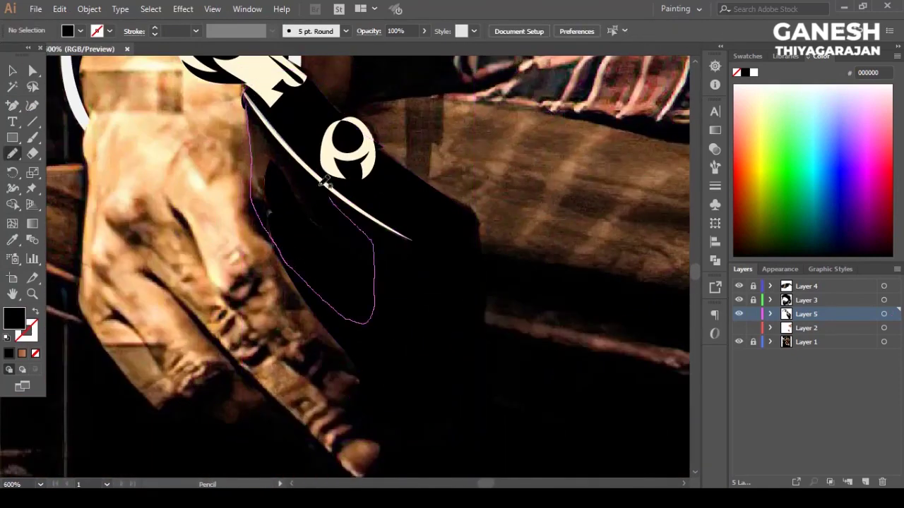
{"action": "left_click_drag", "start_coordinate": [255, 181], "coordinate": [249, 104]}
{"action": "key", "text": "i"}
{"action": "left_click", "coordinate": [423, 353]}
{"action": "key", "text": "v"}
{"action": "key", "text": "ctrl+shift+a"}
{"action": "scroll", "coordinate": [535, 236], "scroll_direction": "down", "scroll_amount": 1}
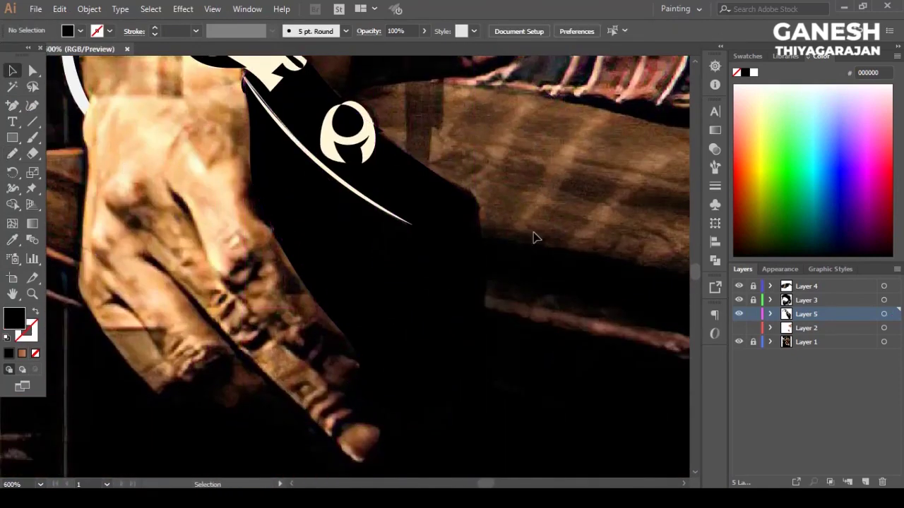
Step: Hide the black strap path in Layer 5 to reveal the lettering
{"action": "left_click", "coordinate": [770, 314]}
{"action": "left_click", "coordinate": [738, 440]}
{"action": "scroll", "coordinate": [424, 283], "scroll_direction": "down", "scroll_amount": 3}
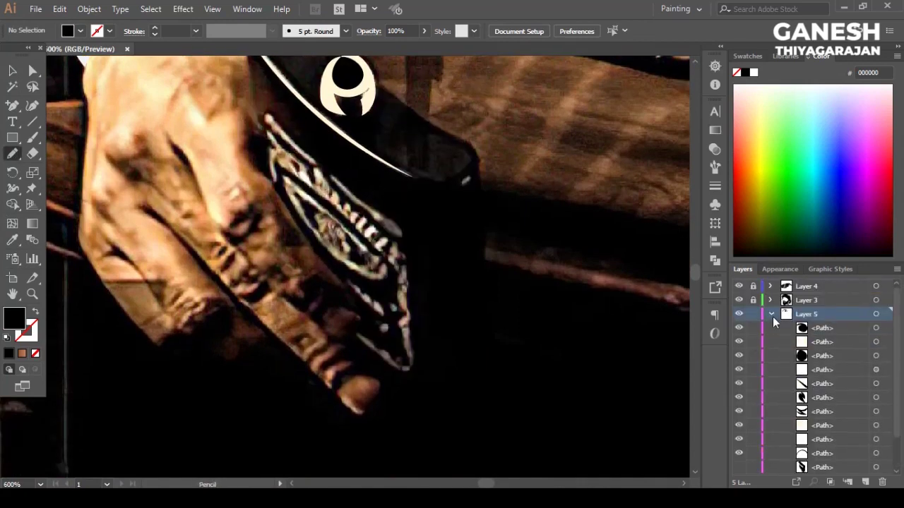
{"action": "left_click", "coordinate": [770, 314]}
Step: Trace the lettering strokes along the strap and pouch edge
{"action": "key", "text": "n"}
{"action": "mouse_move", "coordinate": [281, 130]}
{"action": "left_mouse_down"}
{"action": "mouse_move", "coordinate": [269, 141]}
{"action": "mouse_move", "coordinate": [339, 211]}
{"action": "mouse_move", "coordinate": [408, 259]}
{"action": "left_mouse_up"}
{"action": "left_click_drag", "start_coordinate": [414, 325], "coordinate": [413, 327]}
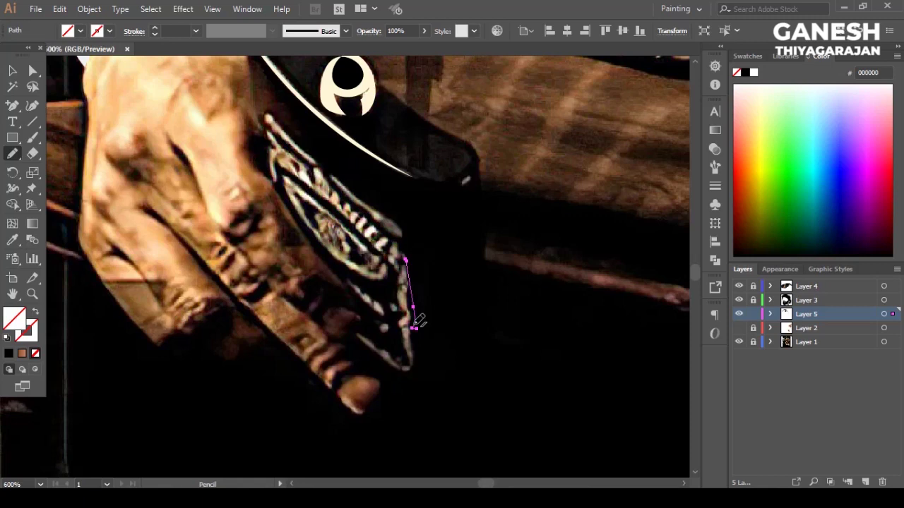
{"action": "scroll", "coordinate": [500, 289], "scroll_direction": "down", "scroll_amount": 1}
{"action": "left_click", "coordinate": [412, 205], "text": "ctrl"}
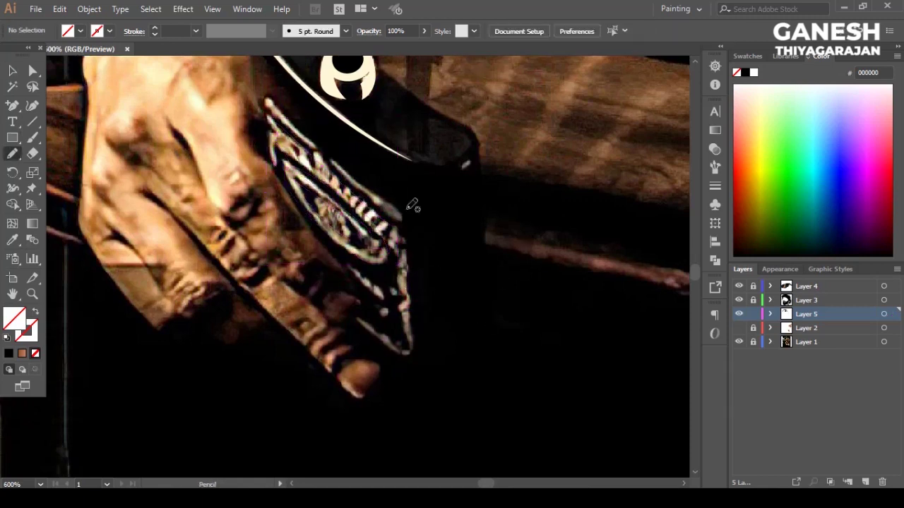
{"action": "left_click_drag", "start_coordinate": [424, 346], "coordinate": [418, 349]}
{"action": "scroll", "coordinate": [365, 360], "scroll_direction": "down", "scroll_amount": 2}
{"action": "left_click_drag", "start_coordinate": [390, 306], "coordinate": [385, 311]}
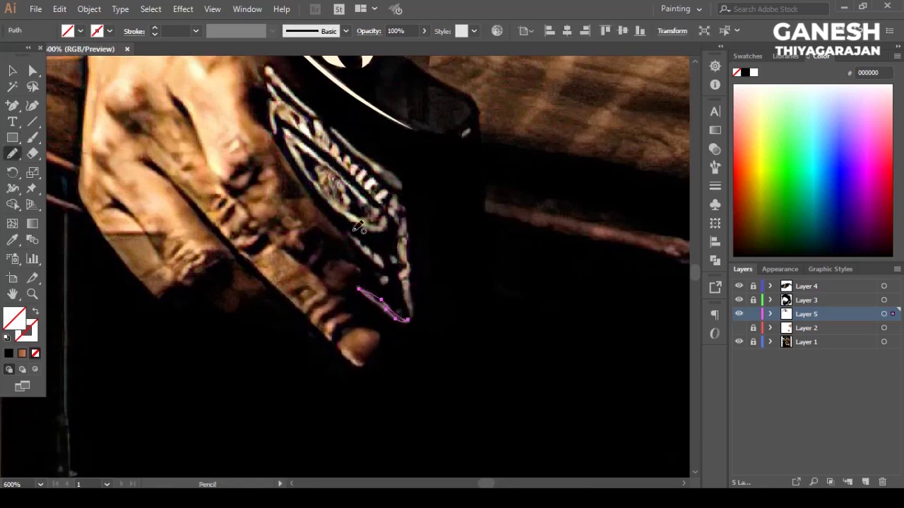
{"action": "scroll", "coordinate": [537, 332], "scroll_direction": "up", "scroll_amount": 1}
Step: Select all the traced lettering paths from Layer 5's path list
{"action": "left_click", "coordinate": [770, 314]}
{"action": "left_click", "coordinate": [884, 315]}
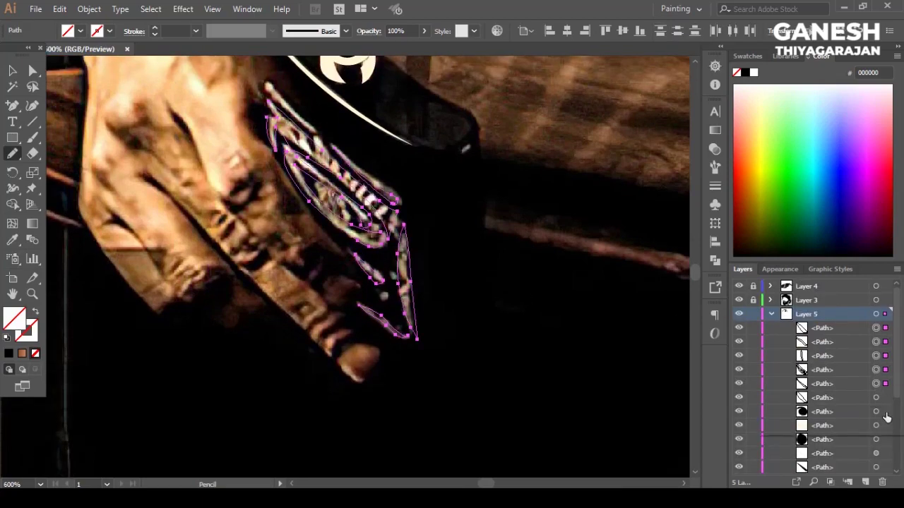
{"action": "scroll", "coordinate": [589, 295], "scroll_direction": "up", "scroll_amount": 2}
{"action": "scroll", "coordinate": [458, 262], "scroll_direction": "up", "scroll_amount": 1}
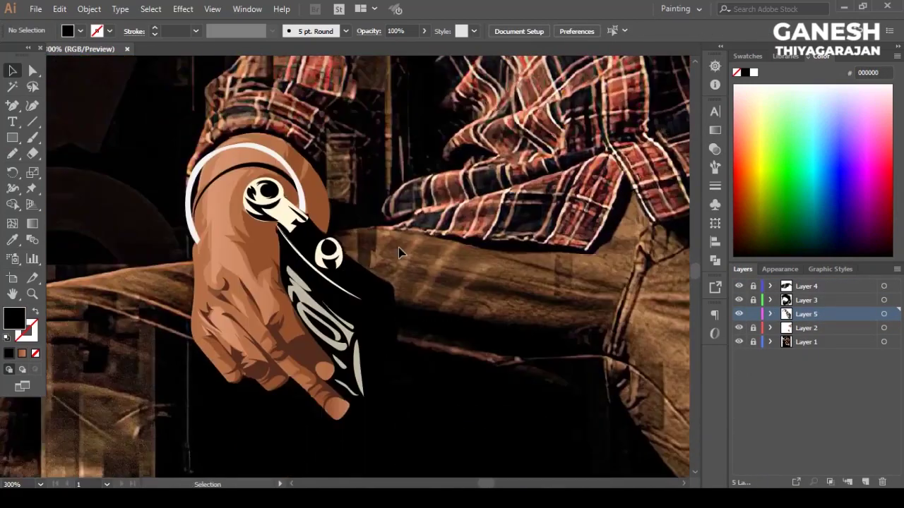
{"action": "scroll", "coordinate": [513, 259], "scroll_direction": "down", "scroll_amount": 4}
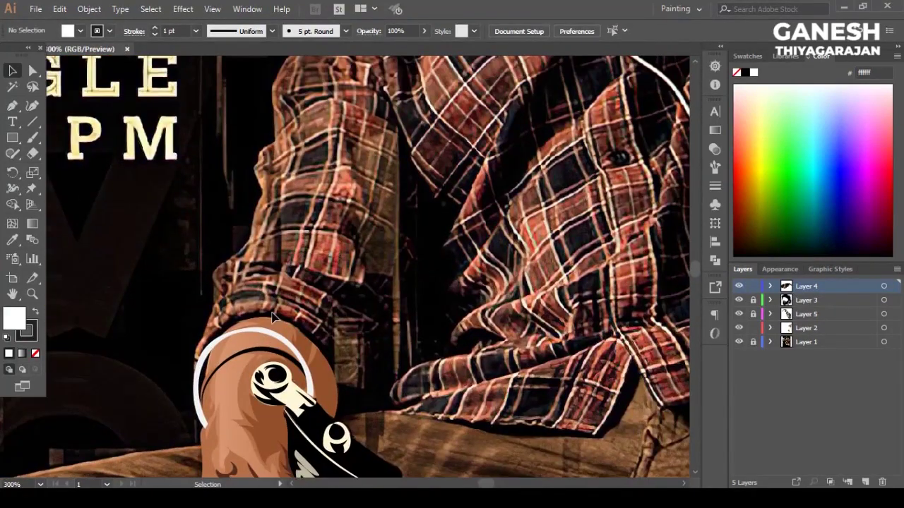
Step: Hide the arm and wristband layers and fill the collar shape dark red
{"action": "left_click", "coordinate": [866, 483]}
{"action": "left_click_drag", "start_coordinate": [12, 154], "coordinate": [44, 169]}
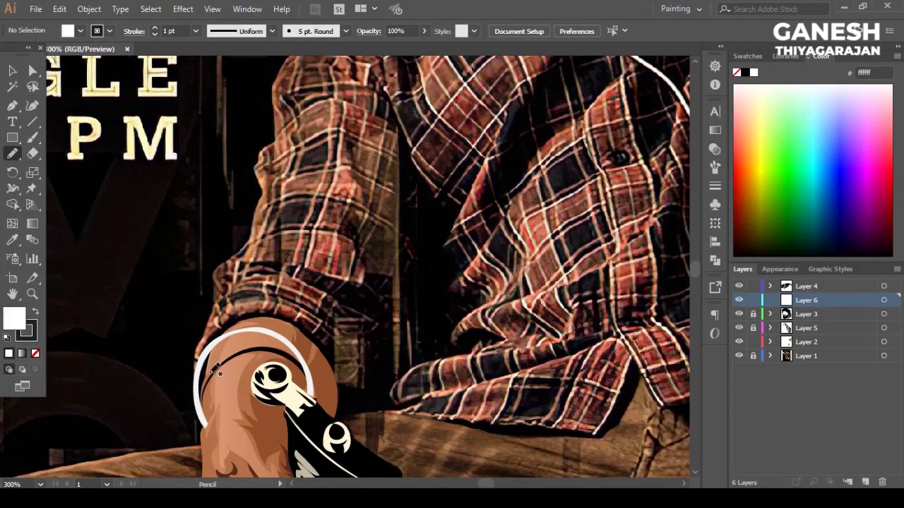
{"action": "left_click", "coordinate": [739, 342]}
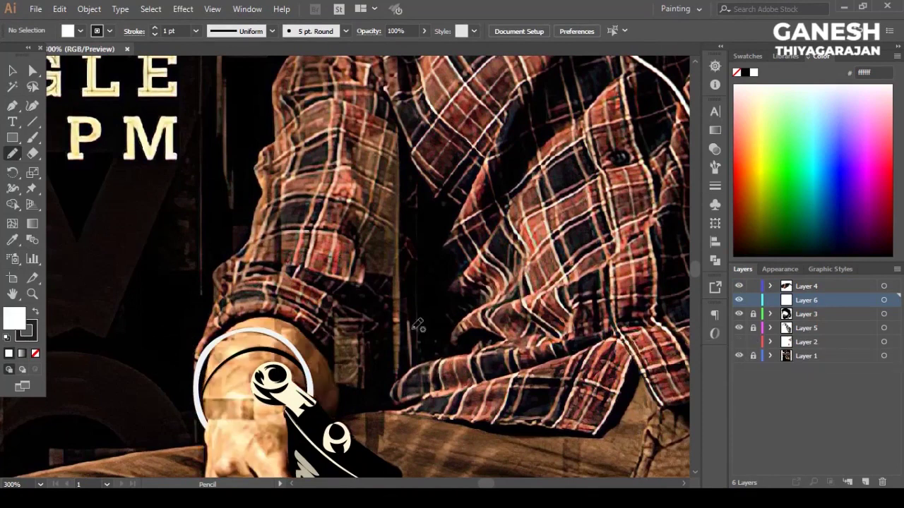
{"action": "left_click", "coordinate": [738, 328]}
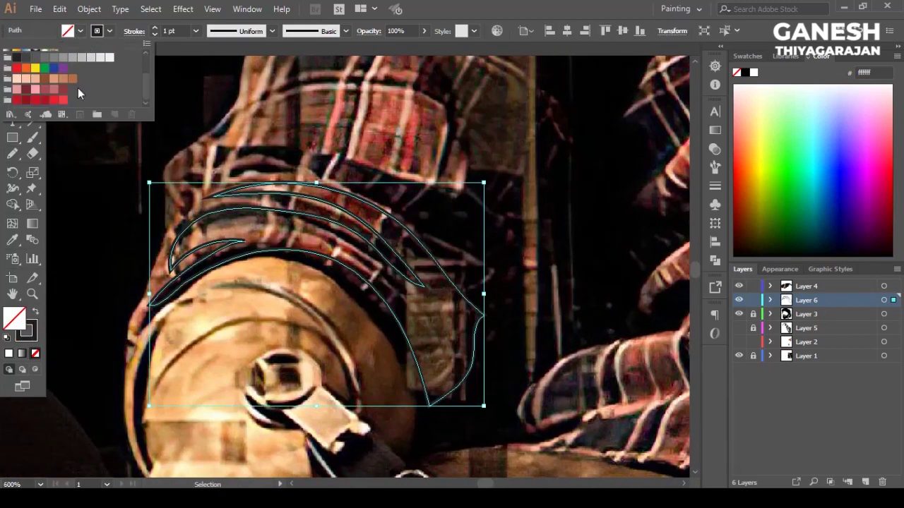
{"action": "left_click", "coordinate": [63, 99]}
{"action": "key", "text": "ctrl+shift+a"}
{"action": "key", "text": "n"}
Step: Trace another collar fold beside the red shape and fill it red
{"action": "scroll", "coordinate": [406, 269], "scroll_direction": "up", "scroll_amount": 2}
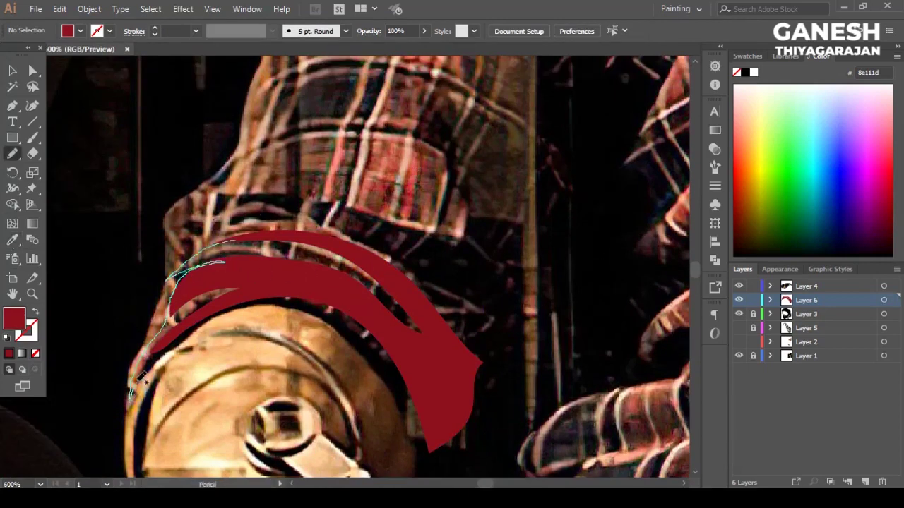
{"action": "left_click_drag", "start_coordinate": [141, 380], "coordinate": [295, 297]}
{"action": "left_click_drag", "start_coordinate": [417, 396], "coordinate": [166, 281]}
{"action": "left_click", "coordinate": [81, 31]}
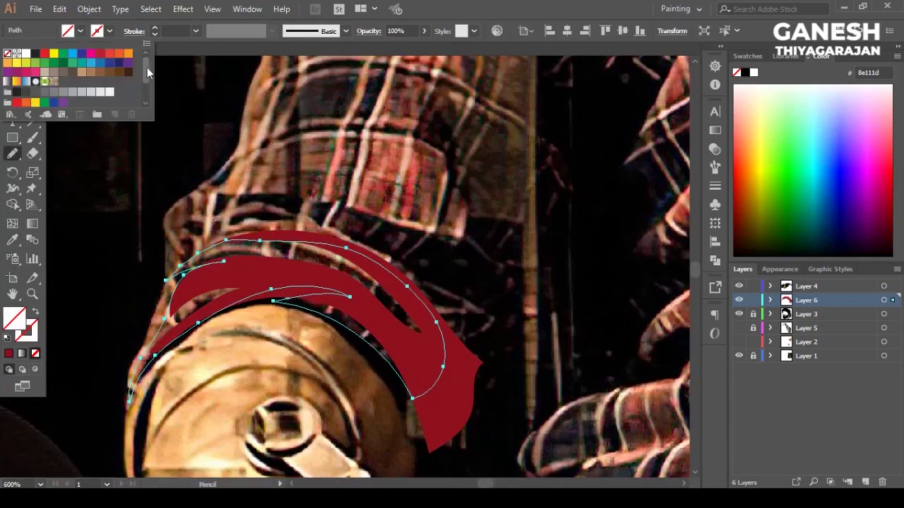
{"action": "left_click", "coordinate": [62, 100]}
{"action": "key", "text": "Escape"}
{"action": "key", "text": "ctrl+shift+a"}
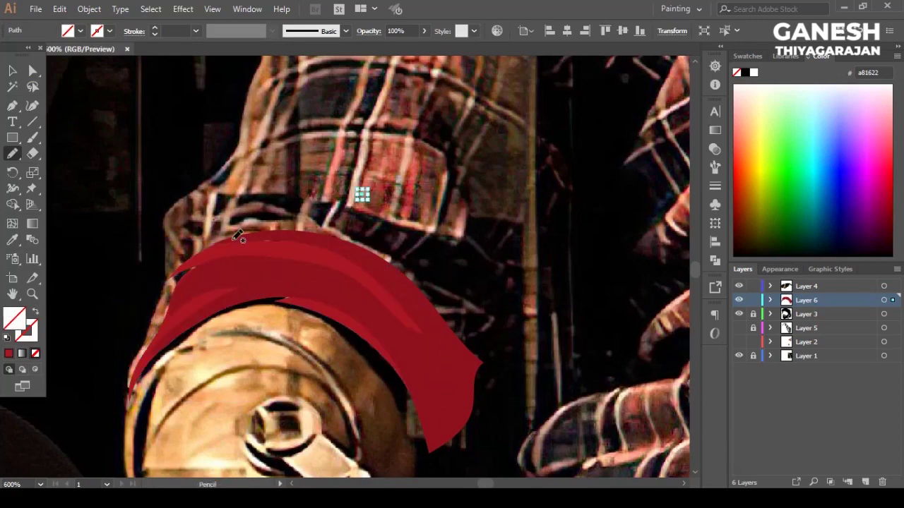
Step: Draw a lighter red highlight shape along the collar fold
{"action": "left_click_drag", "start_coordinate": [182, 300], "coordinate": [300, 239]}
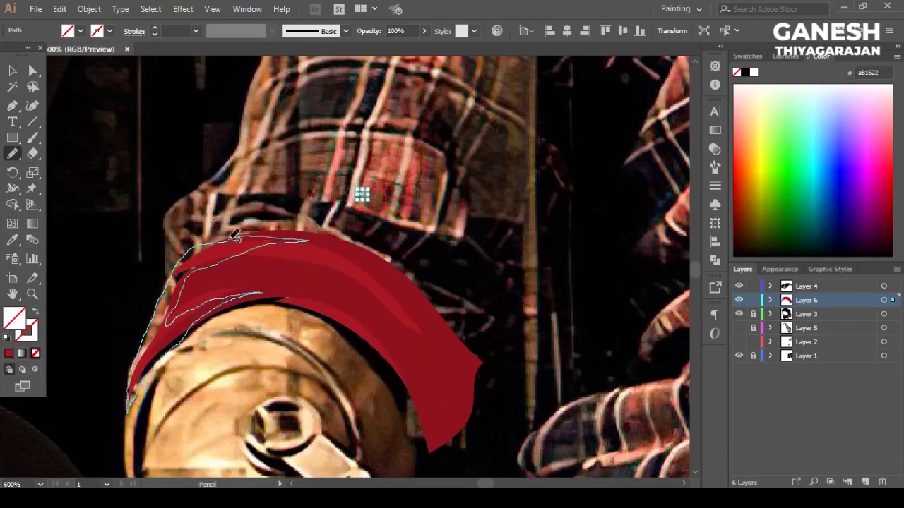
{"action": "left_click", "coordinate": [81, 32]}
{"action": "left_click", "coordinate": [19, 97]}
{"action": "key", "text": "Escape"}
{"action": "key", "text": "ctrl+shift+a"}
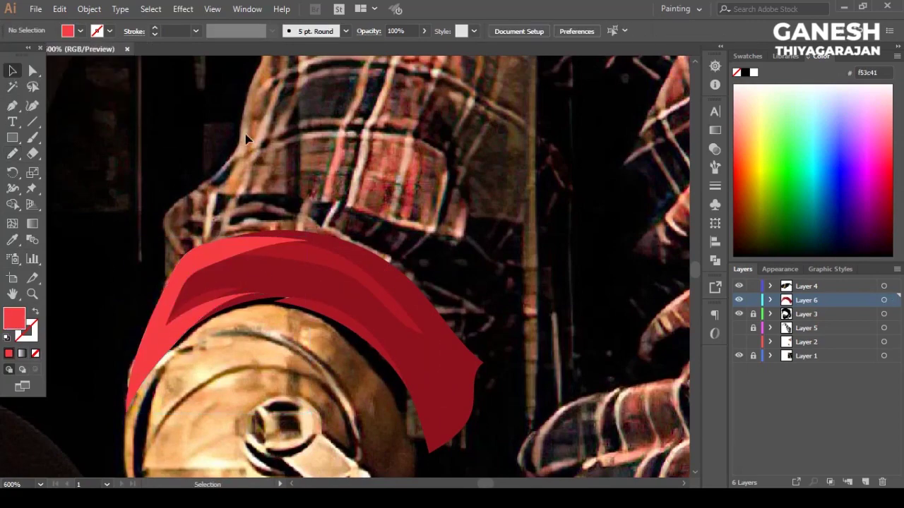
Step: Trace the outer sleeve edge upward and fill it red
{"action": "scroll", "coordinate": [166, 151], "scroll_direction": "down", "scroll_amount": 3}
{"action": "scroll", "coordinate": [205, 392], "scroll_direction": "up", "scroll_amount": 2}
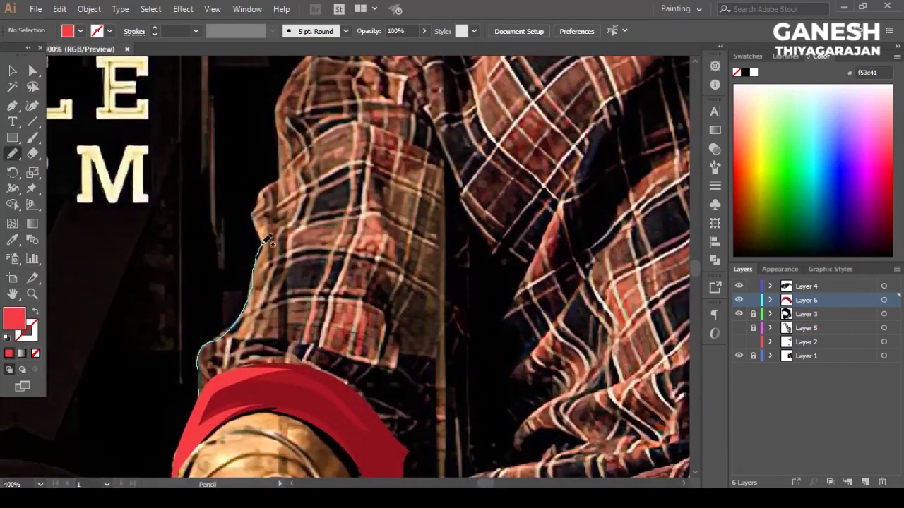
{"action": "left_click_drag", "start_coordinate": [260, 247], "coordinate": [305, 180]}
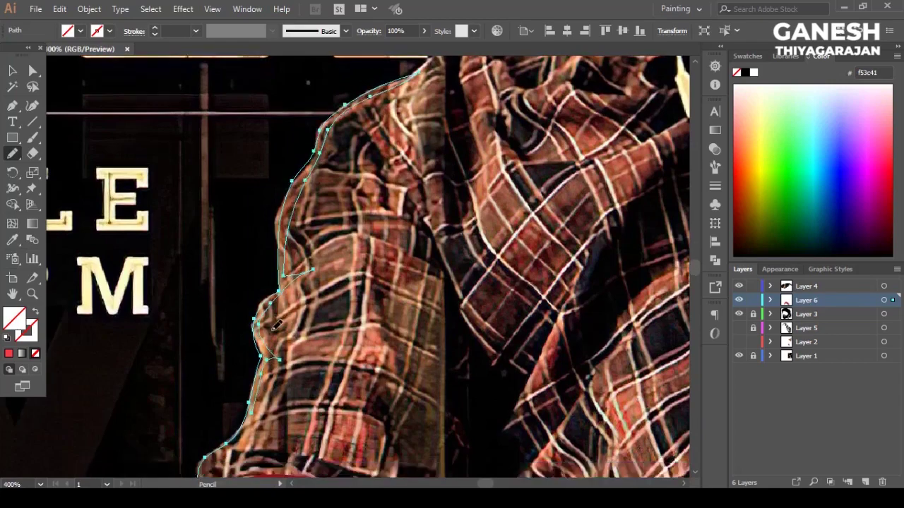
{"action": "scroll", "coordinate": [283, 371], "scroll_direction": "down", "scroll_amount": 4}
{"action": "left_click", "coordinate": [81, 31]}
{"action": "left_click", "coordinate": [64, 105]}
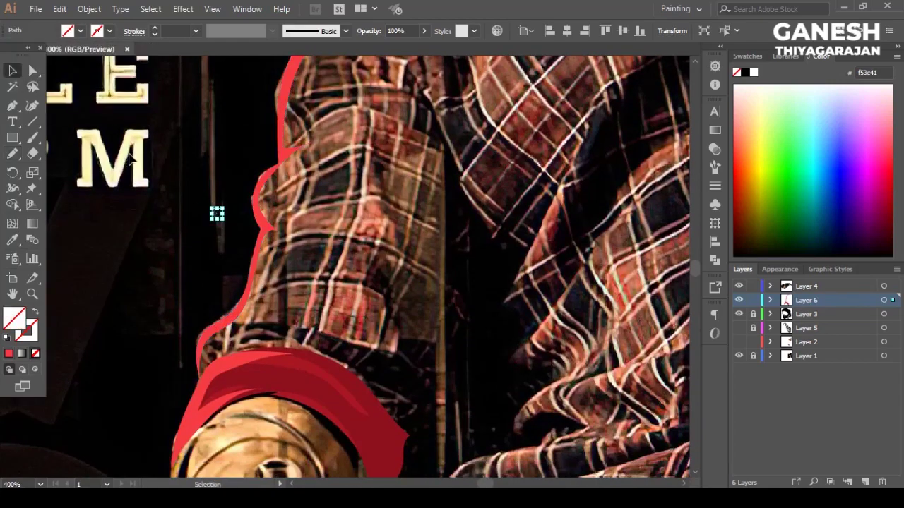
{"action": "key", "text": "ctrl+0"}
Step: Hide the reference photo layer and show Layer 5 and Layer 2 again
{"action": "scroll", "coordinate": [353, 282], "scroll_direction": "up", "scroll_amount": 3, "text": "alt"}
{"action": "left_click", "coordinate": [739, 356]}
{"action": "key", "text": "ctrl+0"}
{"action": "left_click", "coordinate": [739, 327]}
{"action": "left_click", "coordinate": [739, 342]}
{"action": "left_click_drag", "start_coordinate": [752, 286], "coordinate": [753, 300]}
{"action": "scroll", "coordinate": [309, 280], "scroll_direction": "up", "scroll_amount": 3, "text": "alt"}
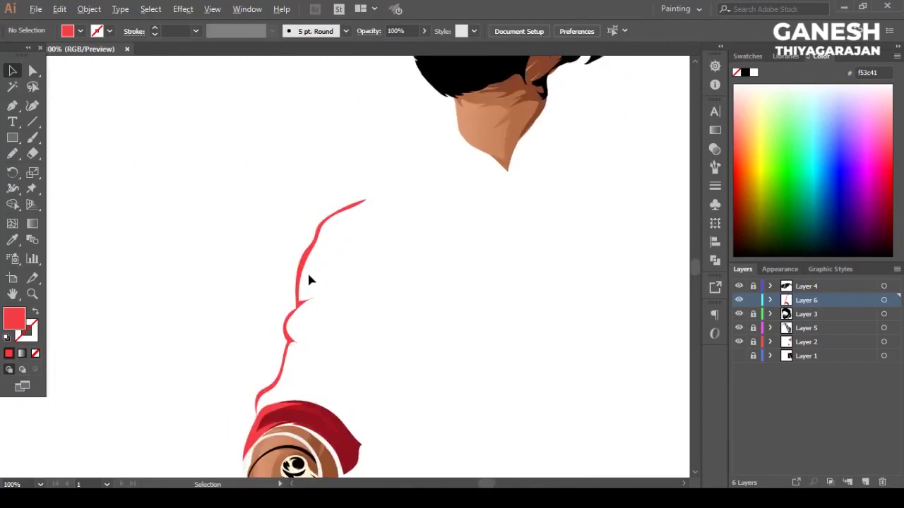
Step: Show the reference photo and trace two sleeve fold shapes filled dark red
{"action": "left_click", "coordinate": [738, 356]}
{"action": "scroll", "coordinate": [311, 247], "scroll_direction": "up", "scroll_amount": 3, "text": "alt"}
{"action": "scroll", "coordinate": [459, 212], "scroll_direction": "down", "scroll_amount": 5}
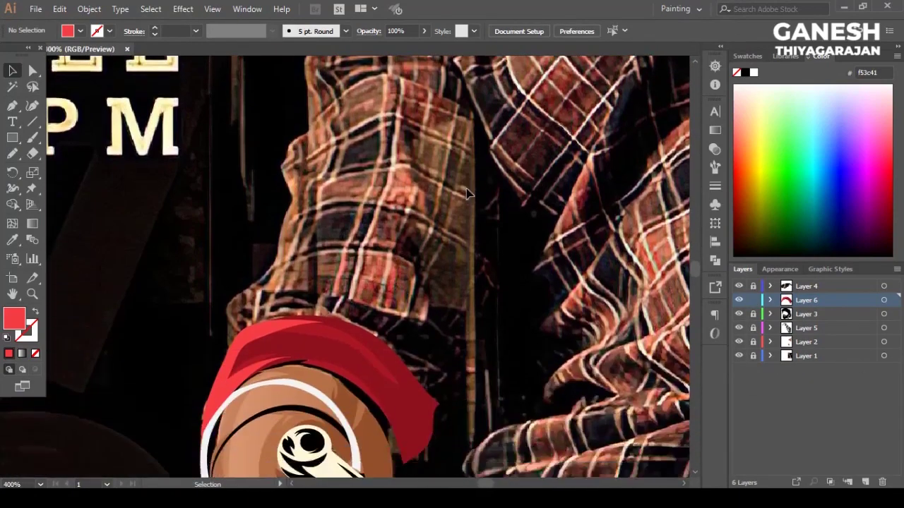
{"action": "scroll", "coordinate": [459, 135], "scroll_direction": "up", "scroll_amount": 3}
{"action": "key", "text": "n"}
{"action": "mouse_move", "coordinate": [460, 204]}
{"action": "left_mouse_down"}
{"action": "mouse_move", "coordinate": [433, 310]}
{"action": "mouse_move", "coordinate": [437, 336]}
{"action": "left_mouse_up"}
{"action": "left_click_drag", "start_coordinate": [427, 399], "coordinate": [429, 473]}
{"action": "scroll", "coordinate": [429, 424], "scroll_direction": "down", "scroll_amount": 3}
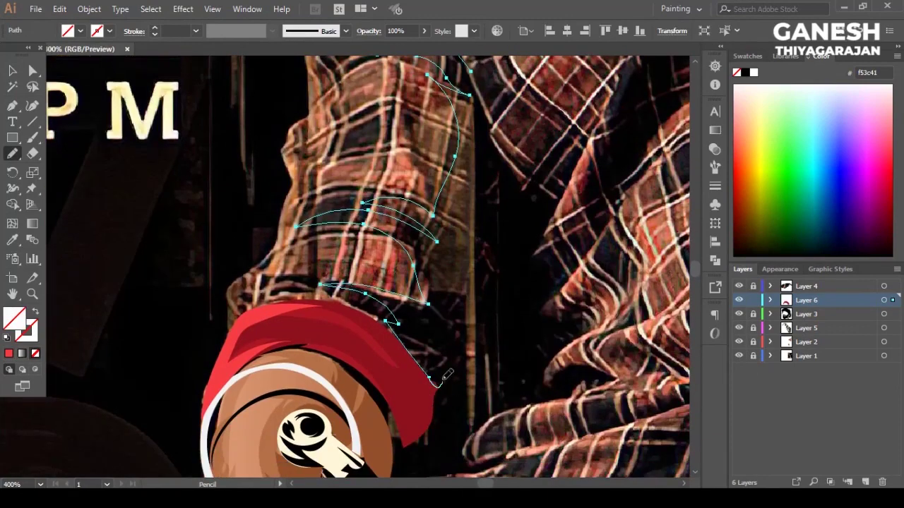
{"action": "scroll", "coordinate": [494, 144], "scroll_direction": "up", "scroll_amount": 2}
{"action": "key", "text": "shift+x"}
{"action": "key", "text": "ctrl+shift+a"}
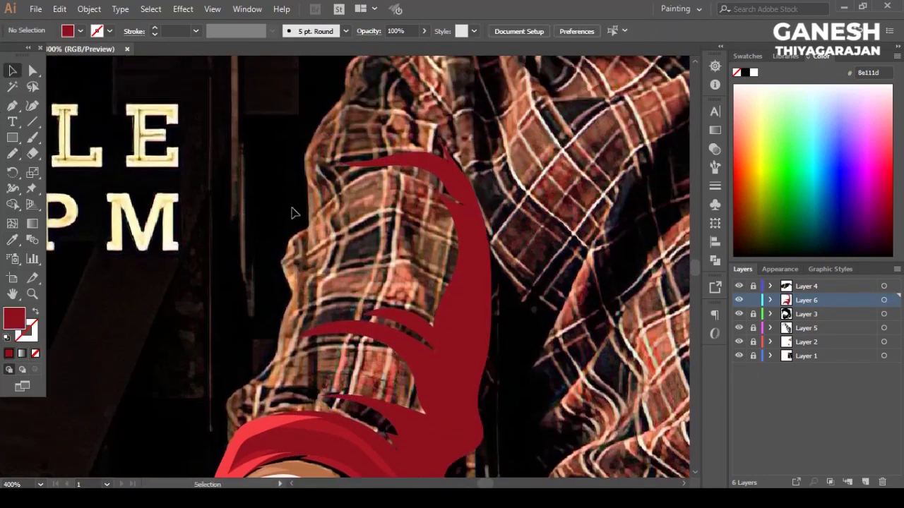
Step: Trace an upper fold along the shirt edge and fill it with sampled red
{"action": "scroll", "coordinate": [458, 192], "scroll_direction": "up", "scroll_amount": 2}
{"action": "left_click_drag", "start_coordinate": [457, 192], "coordinate": [370, 104]}
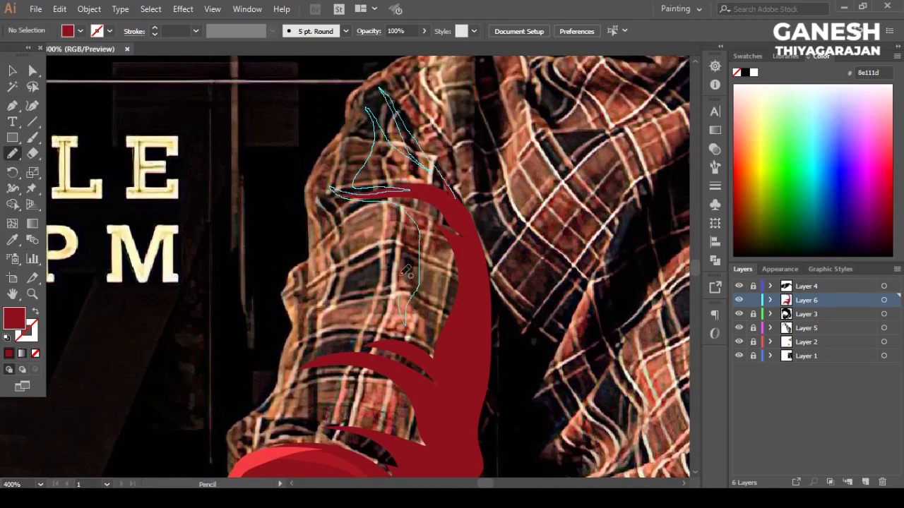
{"action": "left_click_drag", "start_coordinate": [376, 346], "coordinate": [373, 348]}
{"action": "scroll", "coordinate": [302, 280], "scroll_direction": "down", "scroll_amount": 3}
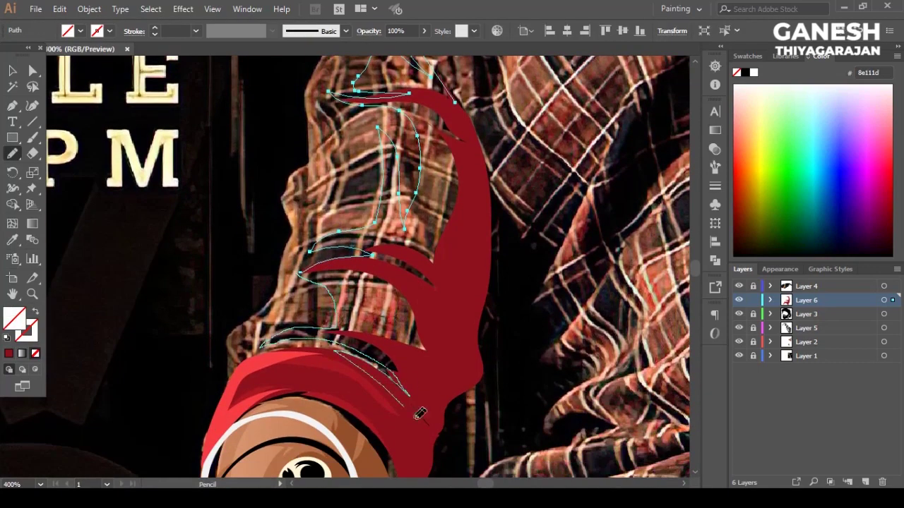
{"action": "left_click_drag", "start_coordinate": [420, 413], "coordinate": [428, 433]}
{"action": "scroll", "coordinate": [353, 283], "scroll_direction": "up", "scroll_amount": 1}
{"action": "key", "text": "i"}
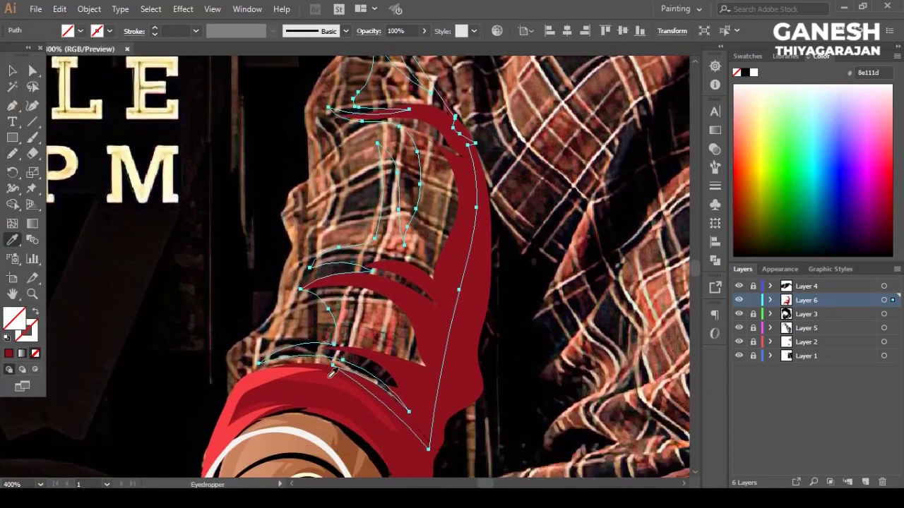
{"action": "left_click", "coordinate": [293, 347]}
{"action": "key", "text": "ctrl+shift+a"}
Step: Trace a pointed fold and a larger shape over the sleeve folds, filled red
{"action": "scroll", "coordinate": [268, 234], "scroll_direction": "up", "scroll_amount": 3}
{"action": "key", "text": "n"}
{"action": "left_click_drag", "start_coordinate": [392, 138], "coordinate": [340, 187]}
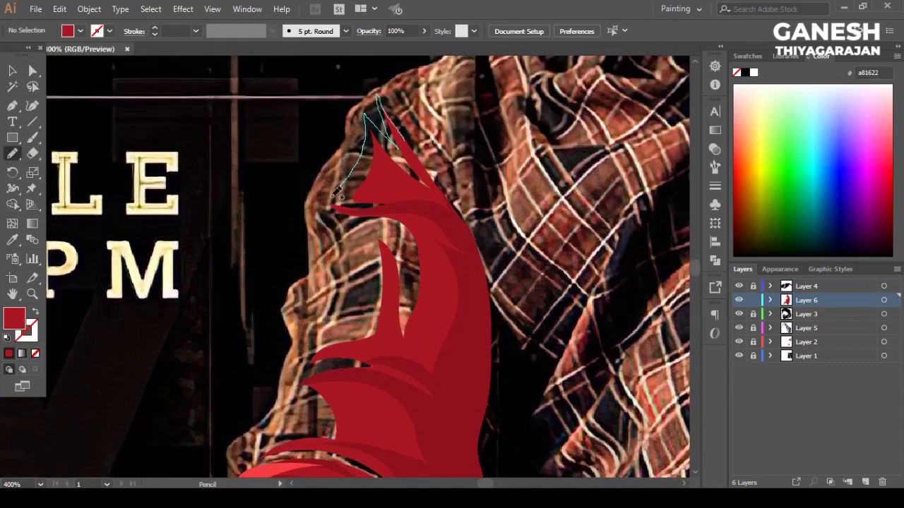
{"action": "left_click_drag", "start_coordinate": [322, 293], "coordinate": [298, 392]}
{"action": "scroll", "coordinate": [308, 296], "scroll_direction": "down", "scroll_amount": 3}
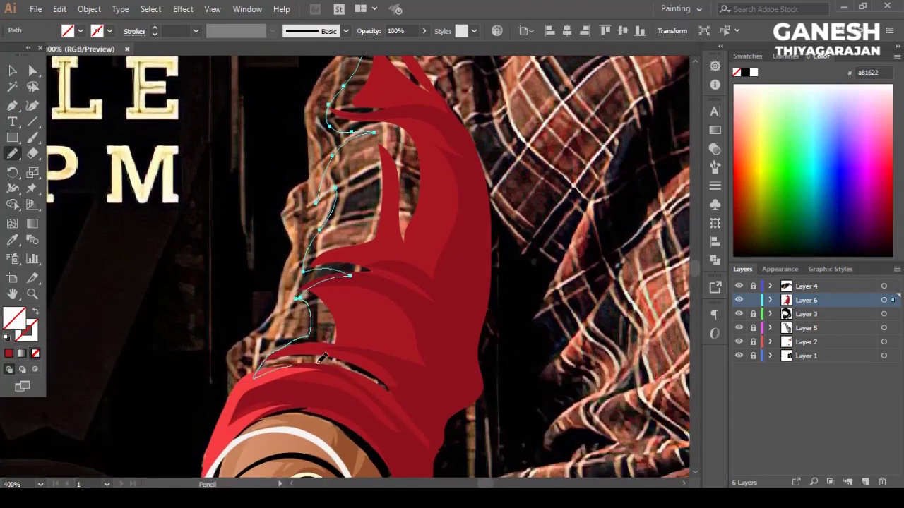
{"action": "left_click_drag", "start_coordinate": [282, 362], "coordinate": [367, 60]}
{"action": "scroll", "coordinate": [353, 268], "scroll_direction": "down", "scroll_amount": 2}
{"action": "left_click", "coordinate": [80, 31]}
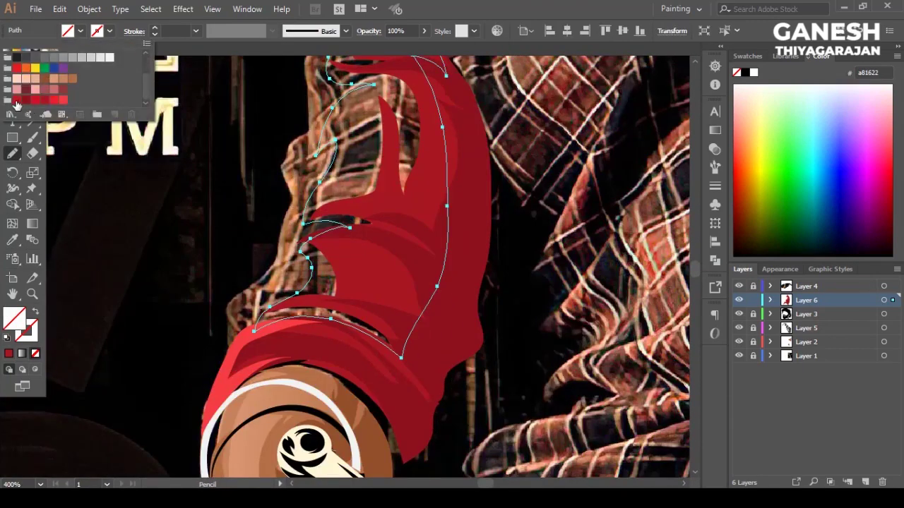
{"action": "left_click", "coordinate": [19, 102]}
{"action": "key", "text": "ctrl+shift+a"}
Step: Compare the drawing against the photo and delete the misplaced red shape
{"action": "scroll", "coordinate": [233, 211], "scroll_direction": "up", "scroll_amount": 3}
{"action": "left_click", "coordinate": [738, 300]}
{"action": "left_click", "coordinate": [739, 300]}
{"action": "key", "text": "v"}
{"action": "left_click", "coordinate": [373, 232]}
{"action": "key", "text": "Delete"}
{"action": "key", "text": "p"}
{"action": "key", "text": "n"}
Step: Trace a fold down the sleeve's left side to the cuff and fill it red
{"action": "scroll", "coordinate": [332, 265], "scroll_direction": "down", "scroll_amount": 2}
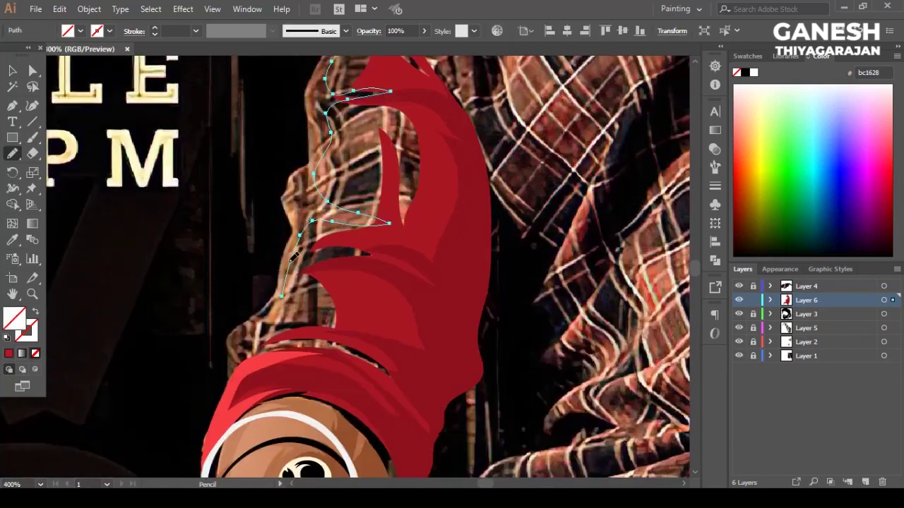
{"action": "scroll", "coordinate": [348, 189], "scroll_direction": "up", "scroll_amount": 4}
{"action": "left_click_drag", "start_coordinate": [380, 217], "coordinate": [404, 351]}
{"action": "scroll", "coordinate": [318, 283], "scroll_direction": "down", "scroll_amount": 1}
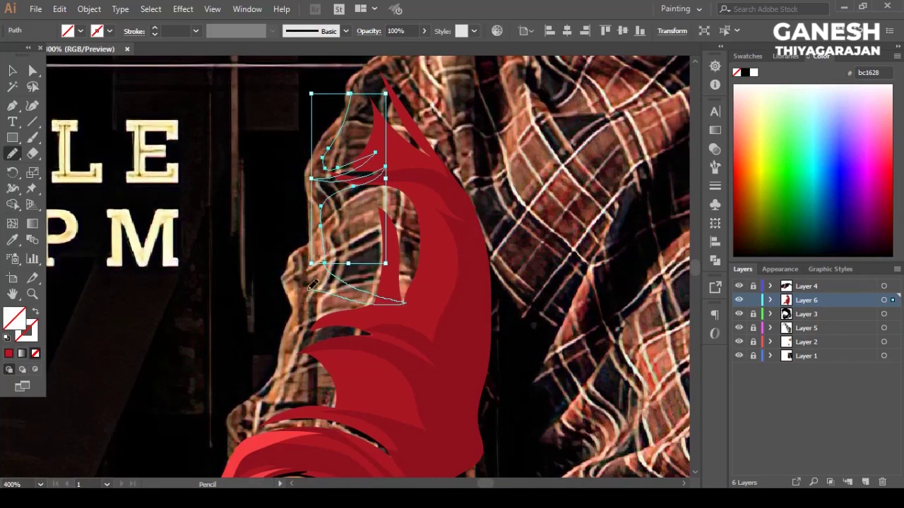
{"action": "left_click_drag", "start_coordinate": [269, 395], "coordinate": [281, 424]}
{"action": "scroll", "coordinate": [366, 228], "scroll_direction": "down", "scroll_amount": 1}
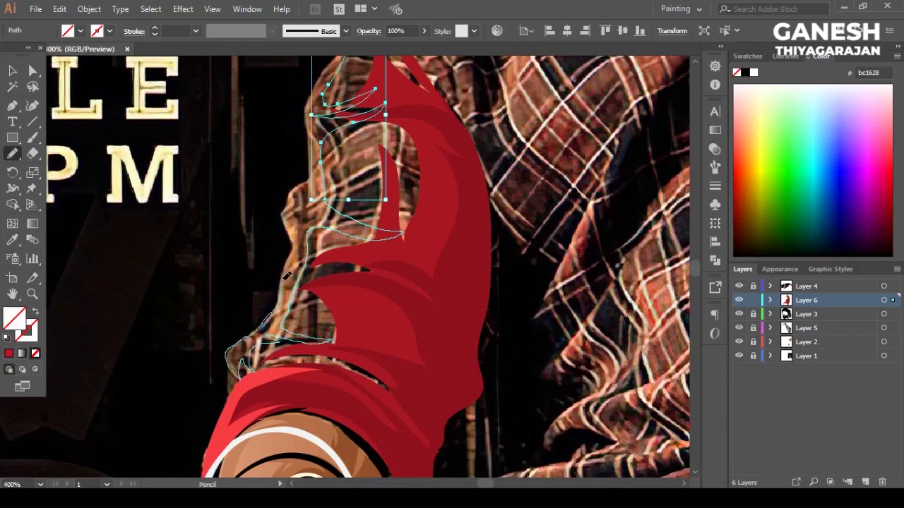
{"action": "left_click_drag", "start_coordinate": [313, 148], "coordinate": [312, 150]}
{"action": "scroll", "coordinate": [308, 207], "scroll_direction": "up", "scroll_amount": 2}
{"action": "left_click", "coordinate": [80, 31]}
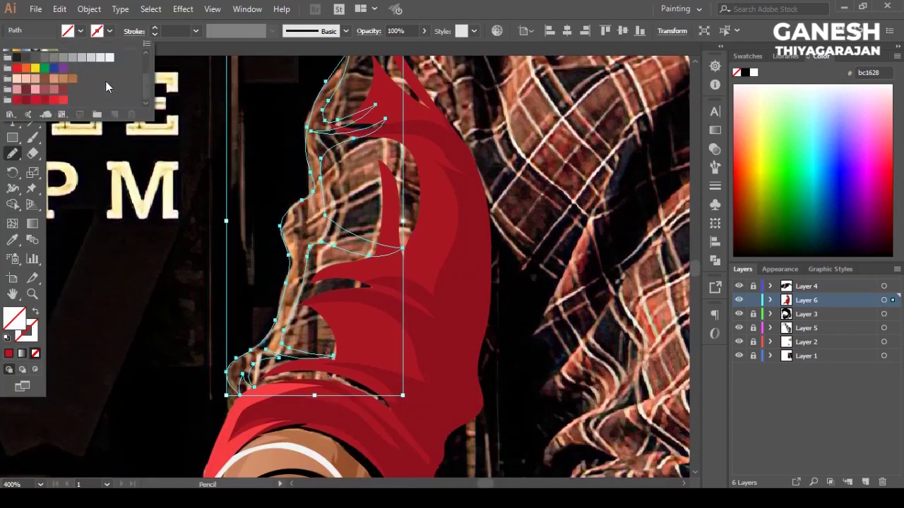
{"action": "left_click", "coordinate": [105, 84]}
{"action": "left_click", "coordinate": [151, 233], "text": "ctrl"}
{"action": "scroll", "coordinate": [151, 232], "scroll_direction": "down", "scroll_amount": 2}
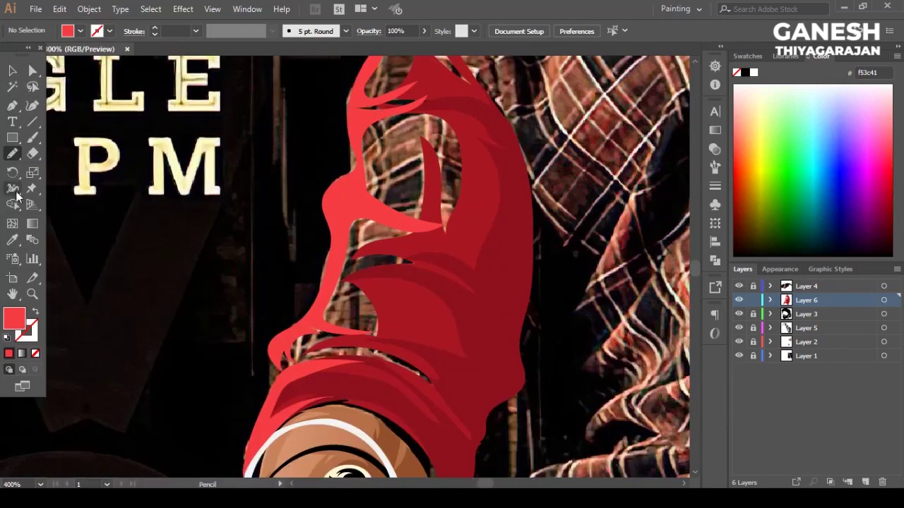
Step: Add a darker red shadow shape over the sleeve's left side
{"action": "mouse_move", "coordinate": [350, 285]}
{"action": "left_mouse_down"}
{"action": "mouse_move", "coordinate": [454, 299]}
{"action": "mouse_move", "coordinate": [402, 106]}
{"action": "left_mouse_up"}
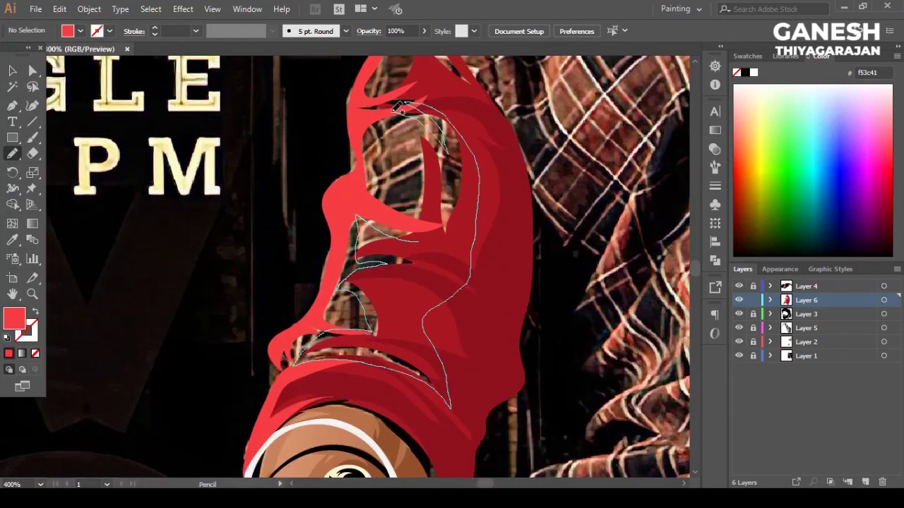
{"action": "left_click_drag", "start_coordinate": [430, 223], "coordinate": [395, 219]}
{"action": "scroll", "coordinate": [424, 226], "scroll_direction": "up", "scroll_amount": 1}
{"action": "scroll", "coordinate": [423, 226], "scroll_direction": "down", "scroll_amount": 3}
{"action": "left_click", "coordinate": [79, 31]}
{"action": "left_click", "coordinate": [40, 67]}
{"action": "key", "text": "v"}
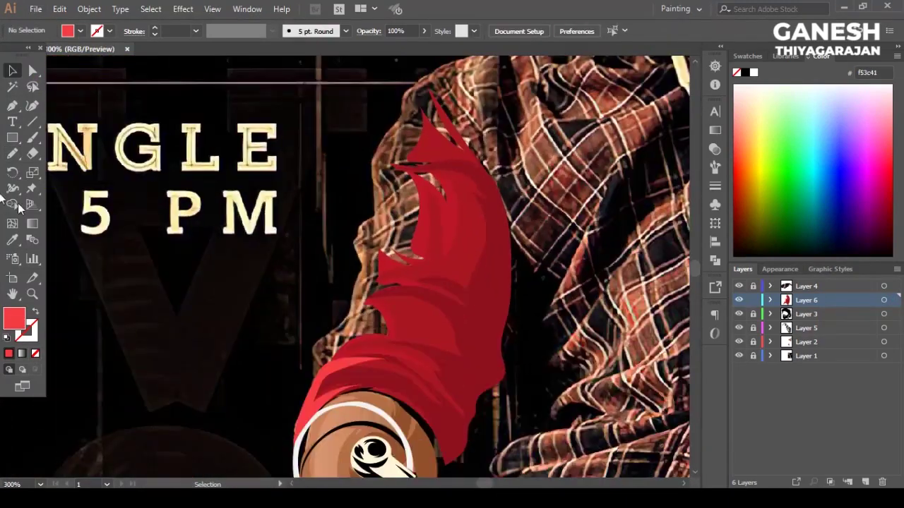
Step: Draw a new fold at the sleeve top and fill it with the darker red
{"action": "key", "text": "n"}
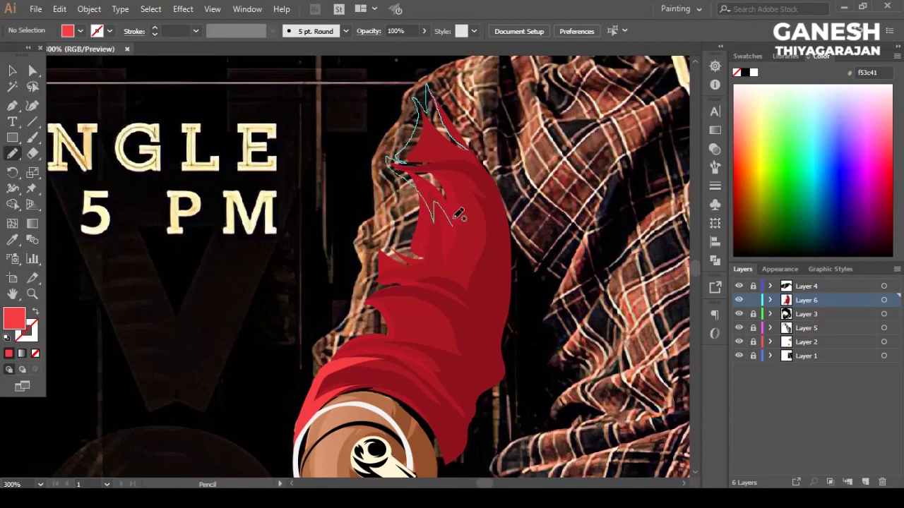
{"action": "left_click_drag", "start_coordinate": [456, 219], "coordinate": [459, 214]}
{"action": "key", "text": "i"}
{"action": "left_click", "coordinate": [425, 309]}
{"action": "key", "text": "v"}
{"action": "left_click", "coordinate": [200, 240]}
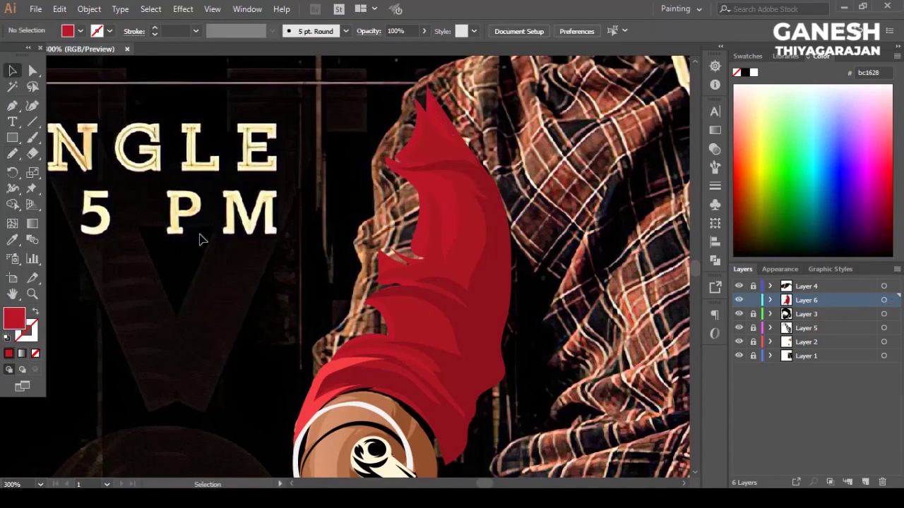
Step: Undo a stray fold, then draw a small fold on the sleeve and fill it red
{"action": "left_click_drag", "start_coordinate": [376, 214], "coordinate": [379, 212]}
{"action": "key", "text": "ctrl+z"}
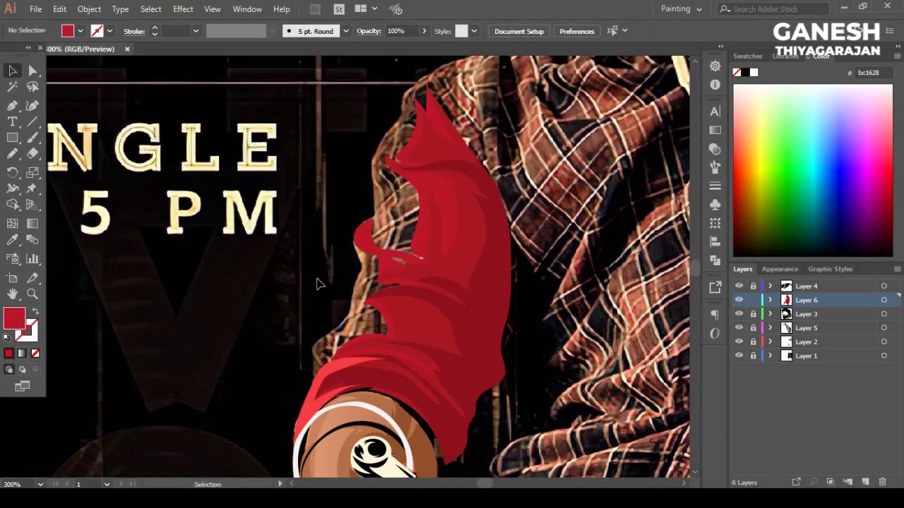
{"action": "left_click_drag", "start_coordinate": [385, 258], "coordinate": [422, 268]}
{"action": "key", "text": "i"}
{"action": "left_click", "coordinate": [438, 297]}
{"action": "key", "text": "ctrl+shift+a"}
Step: Draw a highlight shape down the sleeve's left side and fill it bright red
{"action": "key", "text": "n"}
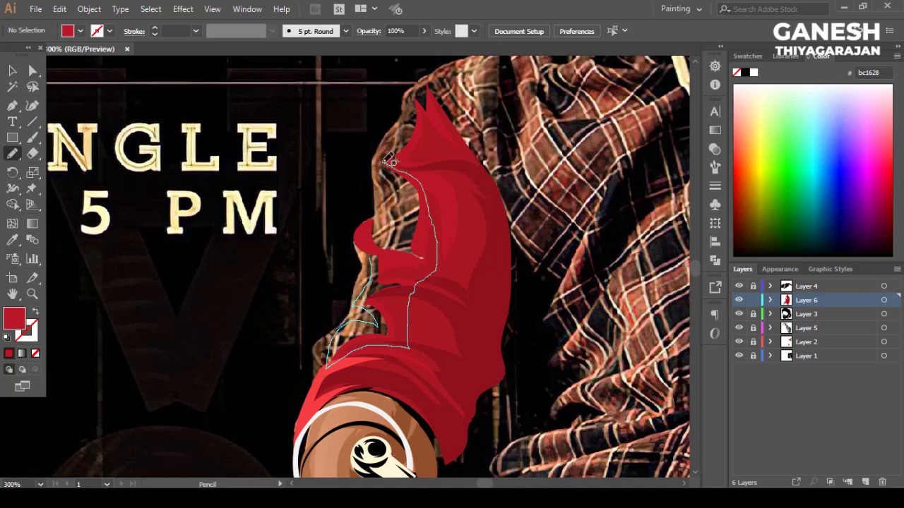
{"action": "left_click_drag", "start_coordinate": [426, 262], "coordinate": [424, 265]}
{"action": "key", "text": "v"}
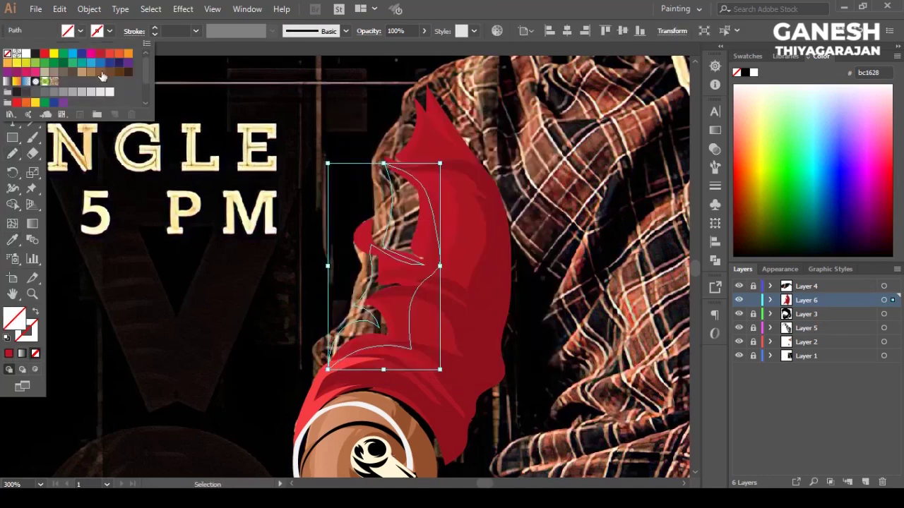
{"action": "left_click", "coordinate": [80, 31]}
{"action": "left_click", "coordinate": [35, 99]}
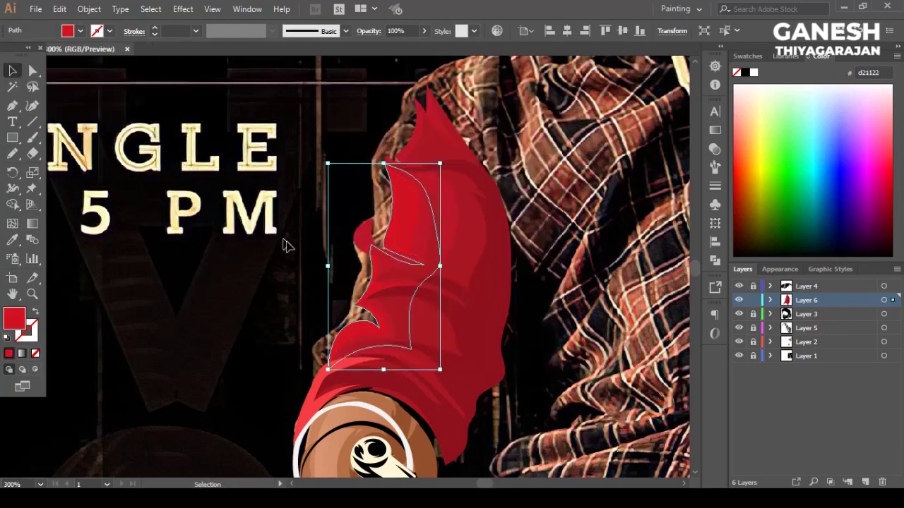
{"action": "key", "text": "ctrl+shift+a"}
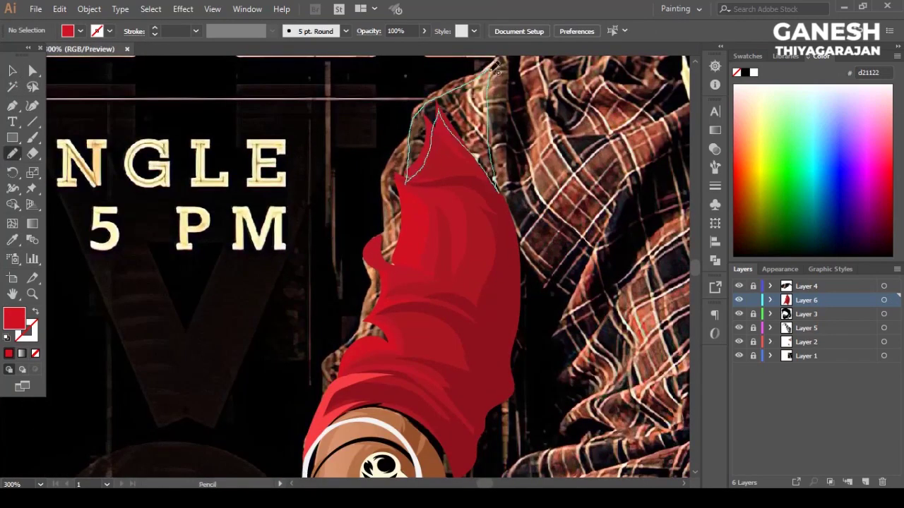
Step: Sketch another red highlight shape at the top of the sleeve with the Pencil
{"action": "left_click_drag", "start_coordinate": [497, 69], "coordinate": [496, 69]}
{"action": "key", "text": "p"}
{"action": "key", "text": "n"}
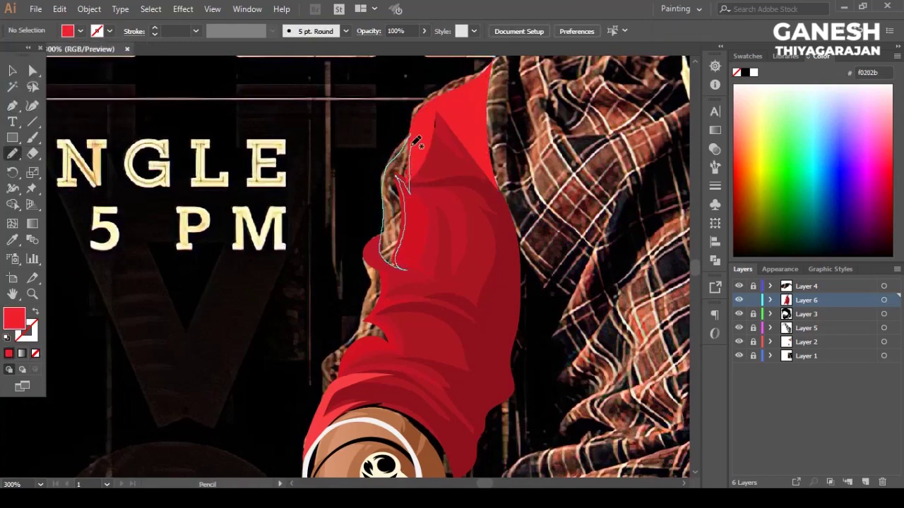
{"action": "left_click_drag", "start_coordinate": [416, 139], "coordinate": [414, 144]}
{"action": "scroll", "coordinate": [372, 195], "scroll_direction": "down", "scroll_amount": 3}
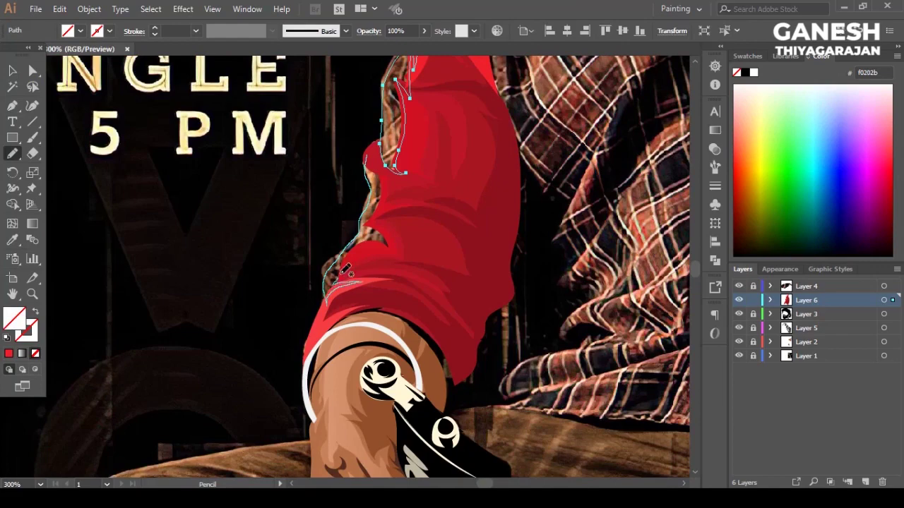
{"action": "scroll", "coordinate": [424, 184], "scroll_direction": "up", "scroll_amount": 3}
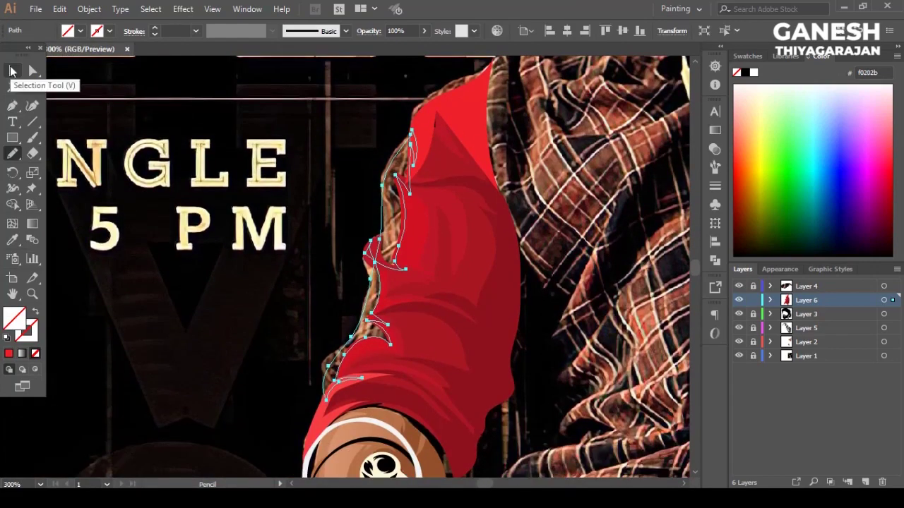
Step: Give the new sleeve highlight shape a gradient fill with a red stop
{"action": "left_click", "coordinate": [715, 130]}
{"action": "left_click", "coordinate": [563, 124]}
{"action": "double_click", "coordinate": [676, 205]}
{"action": "left_click", "coordinate": [579, 321]}
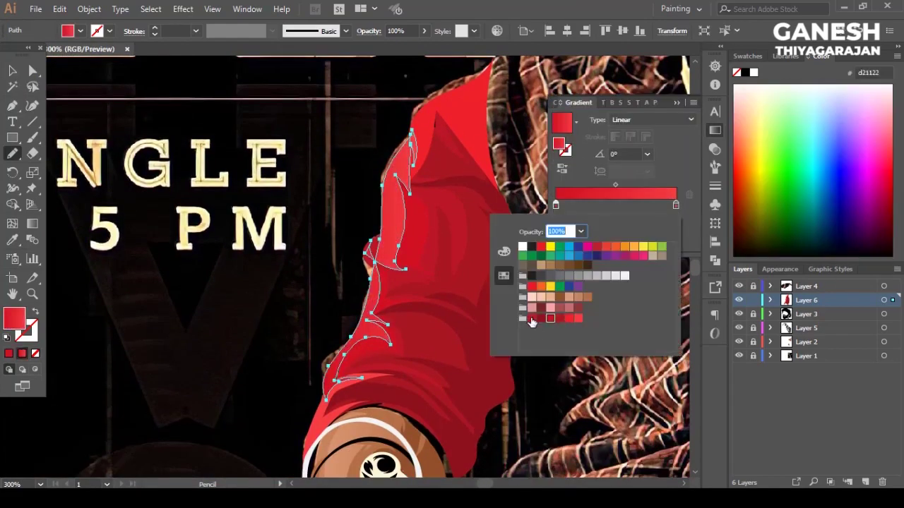
{"action": "key", "text": "Escape"}
{"action": "key", "text": "v"}
{"action": "key", "text": "ctrl+shift+a"}
Step: Lay a diagonal red gradient at 132.8° across the small fold shape at the sleeve edge
{"action": "left_click", "coordinate": [368, 334]}
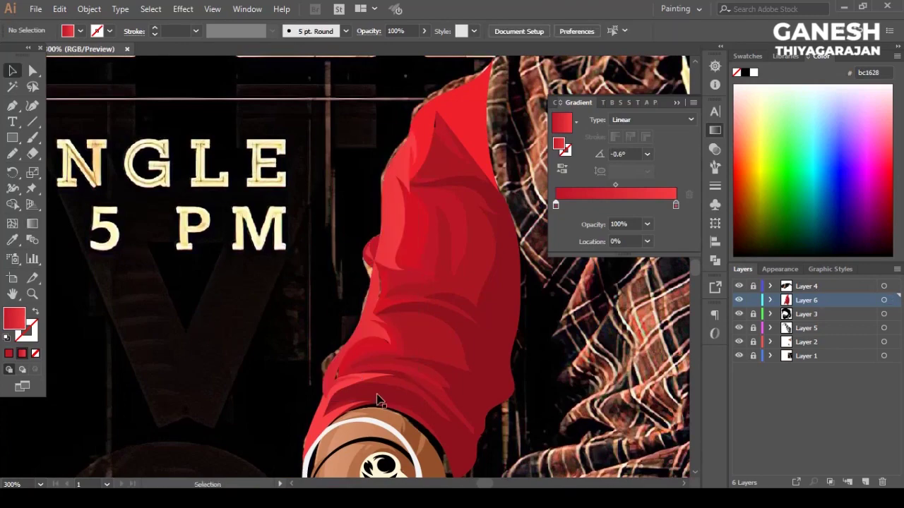
{"action": "scroll", "coordinate": [281, 274], "scroll_direction": "up", "scroll_amount": 3}
{"action": "key", "text": "a"}
{"action": "left_click", "coordinate": [390, 268]}
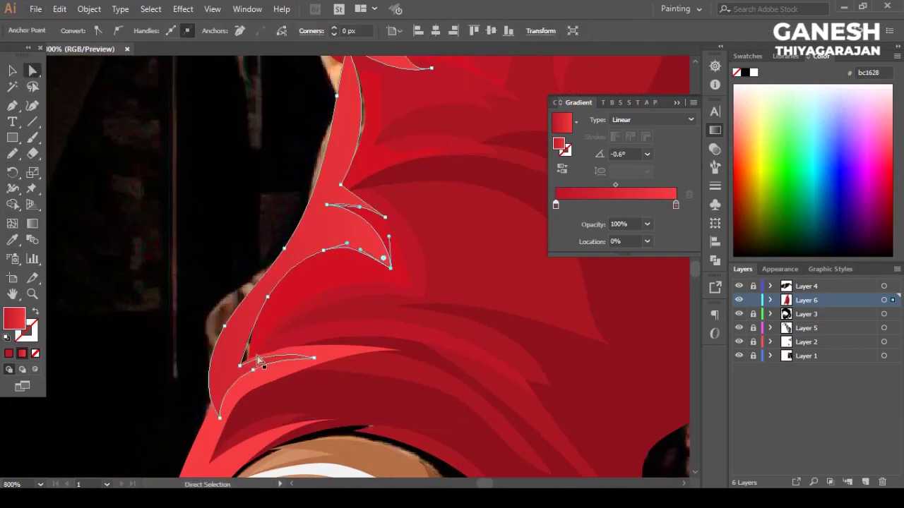
{"action": "scroll", "coordinate": [352, 211], "scroll_direction": "up", "scroll_amount": 3}
{"action": "left_click", "coordinate": [351, 191]}
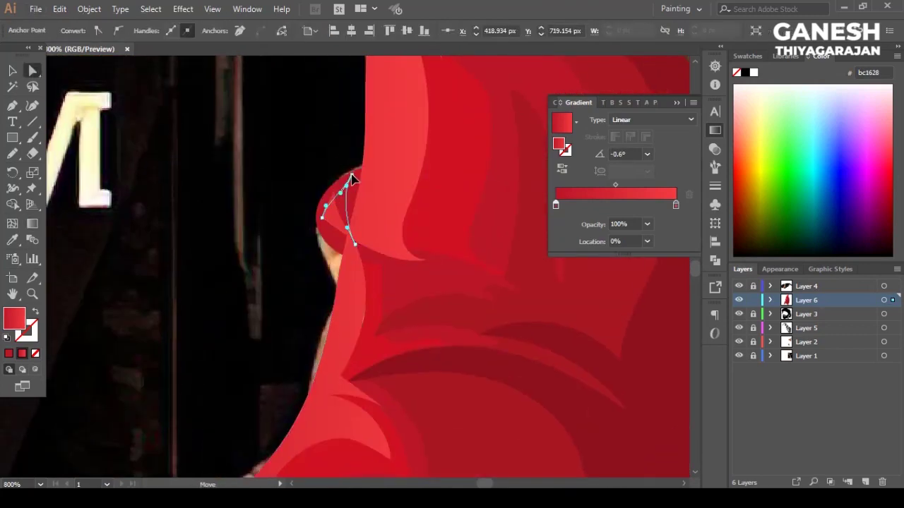
{"action": "scroll", "coordinate": [361, 274], "scroll_direction": "up", "scroll_amount": 5}
{"action": "key", "text": "g"}
{"action": "scroll", "coordinate": [360, 274], "scroll_direction": "down", "scroll_amount": 2}
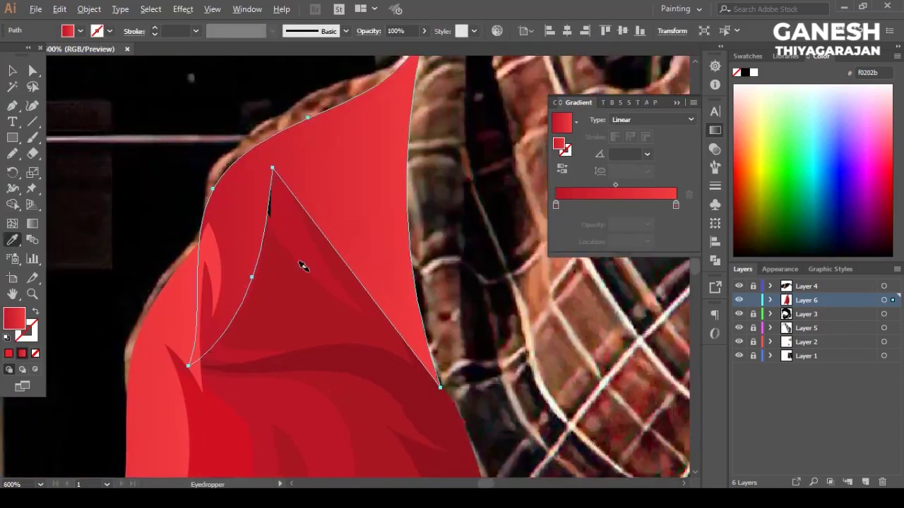
{"action": "left_click_drag", "start_coordinate": [298, 183], "coordinate": [360, 260]}
{"action": "left_click_drag", "start_coordinate": [440, 343], "coordinate": [323, 221]}
Step: Draw a curve along the sleeve's upper edge and select it with the sleeve shape
{"action": "key", "text": "v"}
{"action": "key", "text": "ctrl+shift+a"}
{"action": "scroll", "coordinate": [315, 281], "scroll_direction": "down", "scroll_amount": 4}
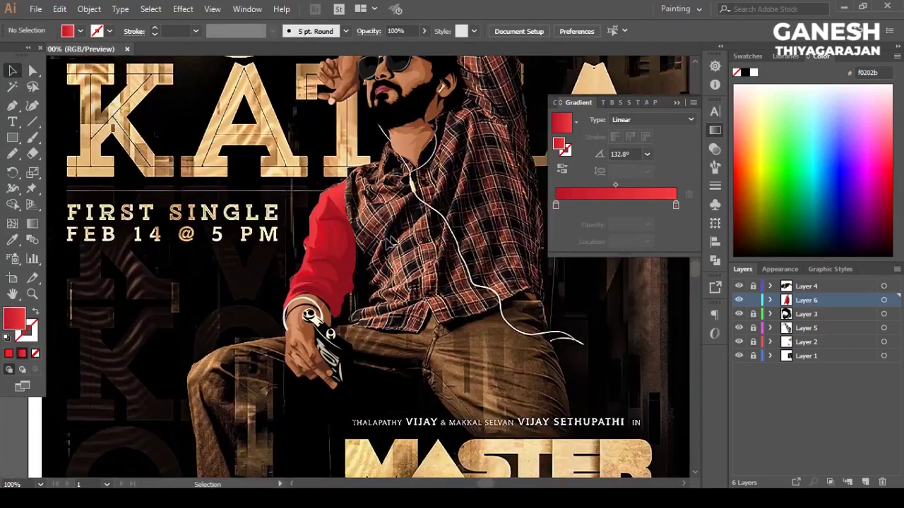
{"action": "scroll", "coordinate": [265, 270], "scroll_direction": "up", "scroll_amount": 5}
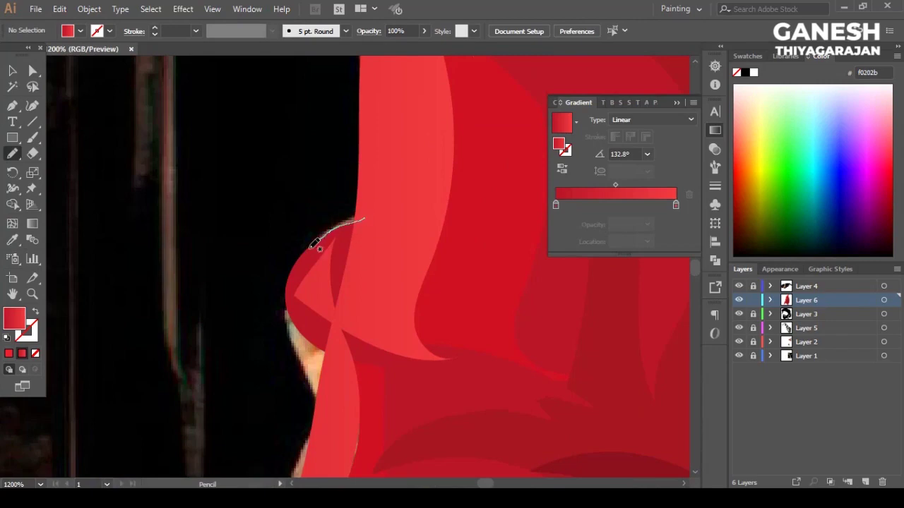
{"action": "left_click_drag", "start_coordinate": [339, 363], "coordinate": [340, 365]}
{"action": "key", "text": "v"}
{"action": "left_click", "coordinate": [382, 269], "text": "shift"}
{"action": "left_click", "coordinate": [715, 260]}
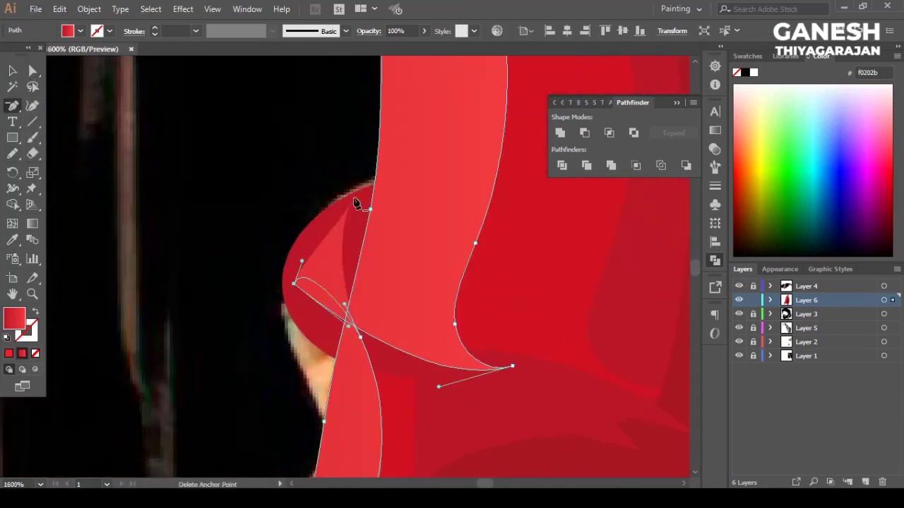
Step: Trim the shoulder fold by removing an extra anchor and deleting unwanted segments
{"action": "left_click", "coordinate": [277, 240]}
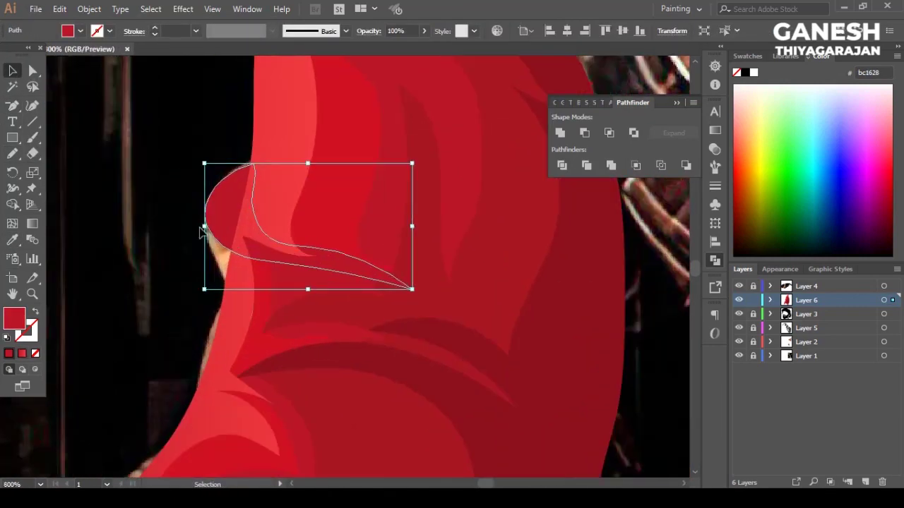
{"action": "left_click", "coordinate": [32, 70]}
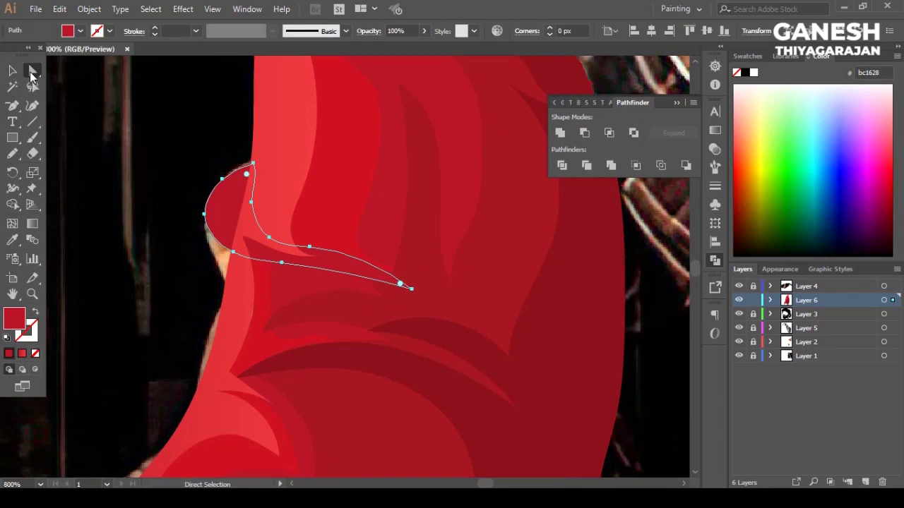
{"action": "mouse_move", "coordinate": [159, 161]}
{"action": "left_mouse_down"}
{"action": "mouse_move", "coordinate": [237, 244]}
{"action": "mouse_move", "coordinate": [406, 286]}
{"action": "mouse_move", "coordinate": [253, 173]}
{"action": "left_mouse_up"}
{"action": "key", "text": "Delete"}
{"action": "left_click", "coordinate": [159, 167]}
{"action": "key", "text": "v"}
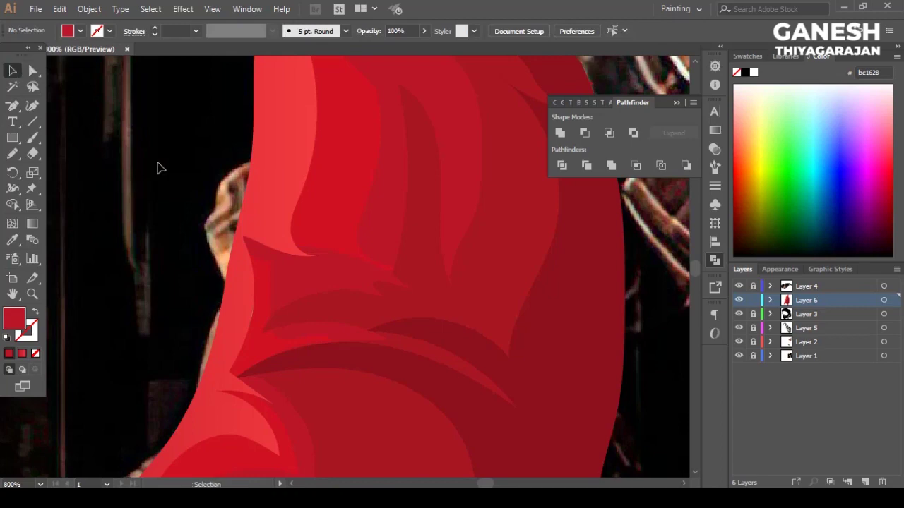
{"action": "left_click", "coordinate": [265, 259]}
{"action": "left_click", "coordinate": [120, 188]}
Step: Zoom in on the shoulder fold and undo the last change
{"action": "key", "text": "ctrl+minus"}
{"action": "key", "text": "ctrl+minus"}
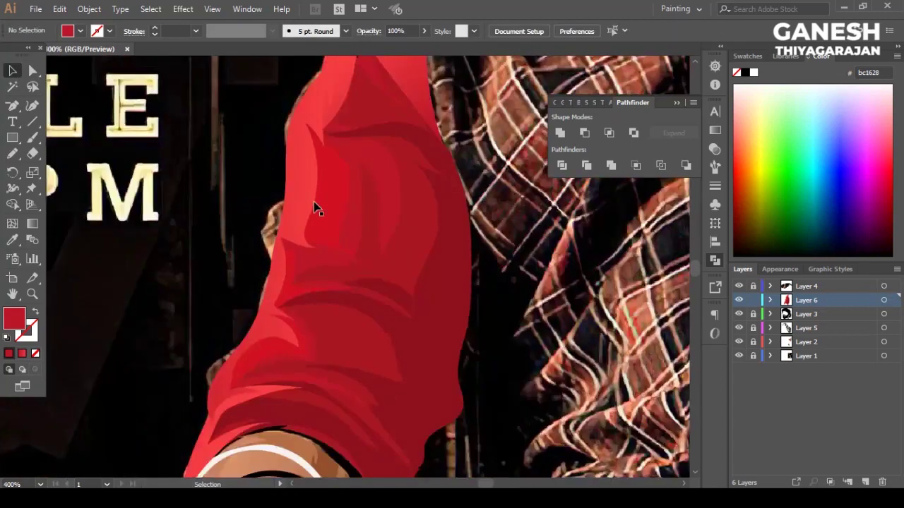
{"action": "key", "text": "ctrl+minus"}
{"action": "key", "text": "ctrl+minus"}
{"action": "key", "text": "ctrl+plus"}
{"action": "key", "text": "ctrl+plus"}
{"action": "key", "text": "ctrl+plus"}
{"action": "key", "text": "ctrl+z"}
{"action": "key", "text": "ctrl+z"}
{"action": "key", "text": "ctrl+z"}
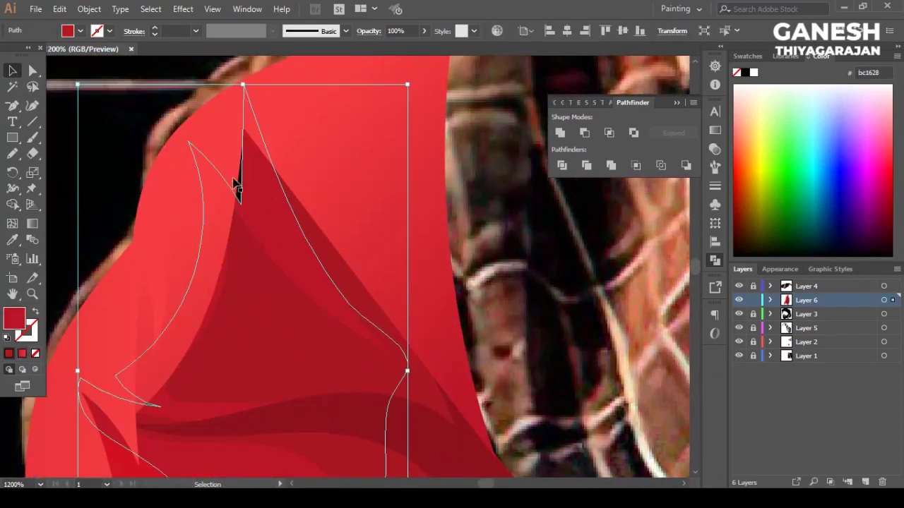
{"action": "scroll", "coordinate": [327, 325], "scroll_direction": "up", "scroll_amount": 1}
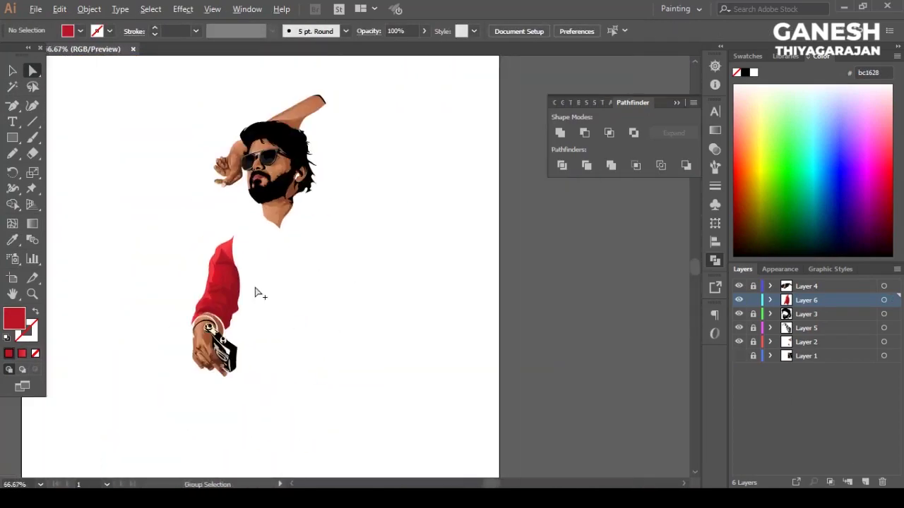
Step: Draw a fold shape along the collar at the shoulder and fill it dark red from Swatches
{"action": "key", "text": "n"}
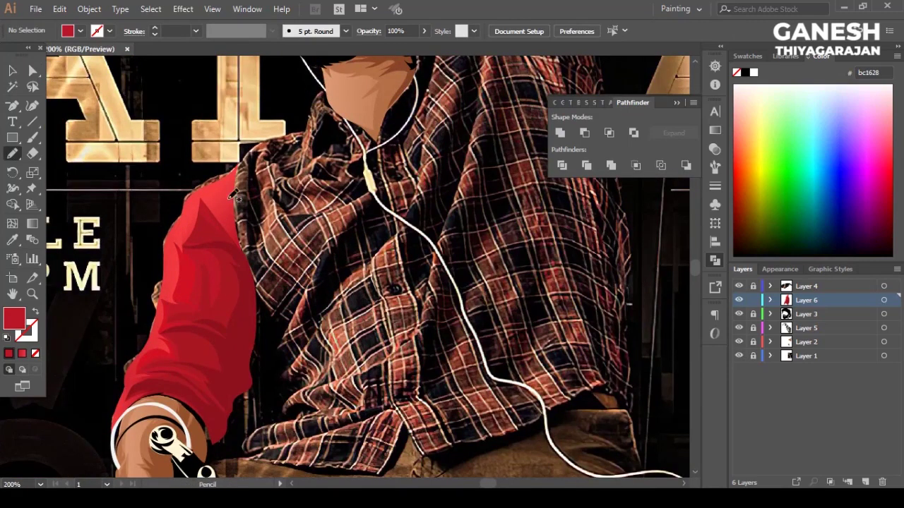
{"action": "scroll", "coordinate": [250, 148], "scroll_direction": "down", "scroll_amount": 1}
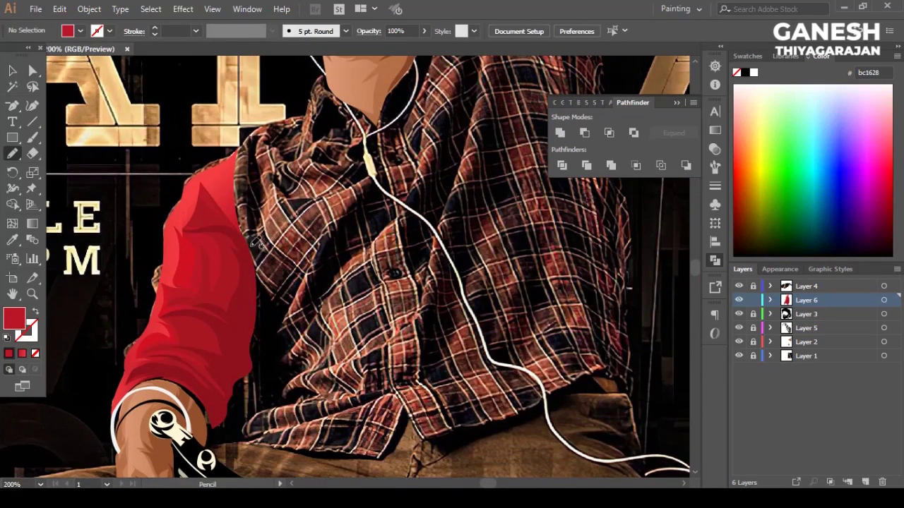
{"action": "left_click_drag", "start_coordinate": [293, 225], "coordinate": [263, 212]}
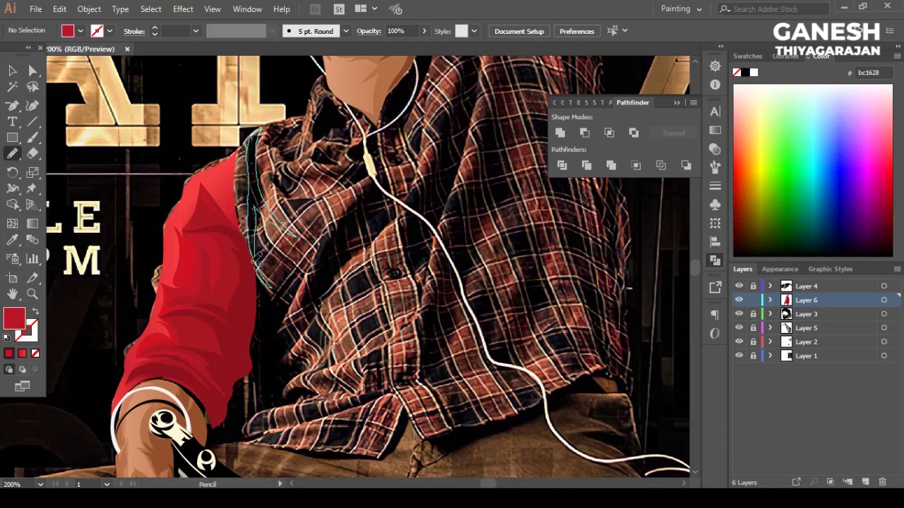
{"action": "key", "text": "i"}
{"action": "left_click", "coordinate": [240, 152]}
{"action": "key", "text": "n"}
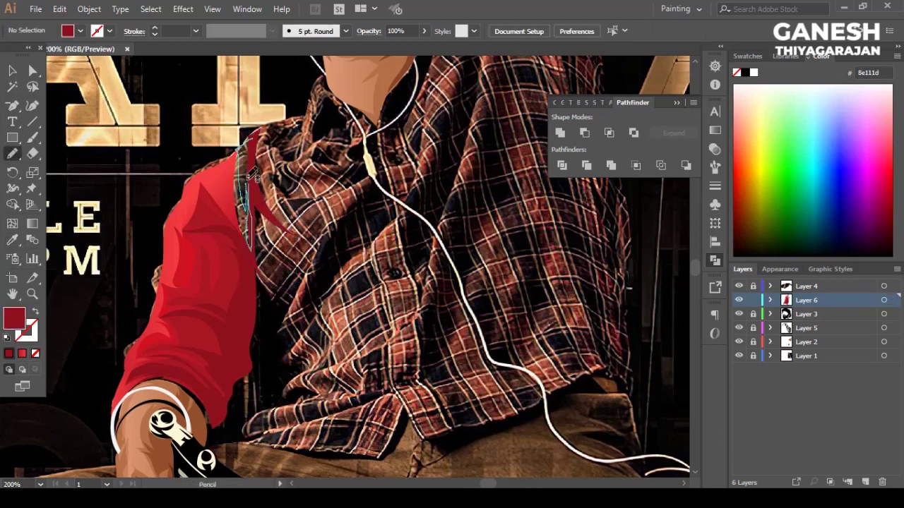
{"action": "key", "text": "i"}
{"action": "left_click", "coordinate": [212, 226]}
{"action": "left_click", "coordinate": [279, 135], "text": "ctrl"}
{"action": "key", "text": "n"}
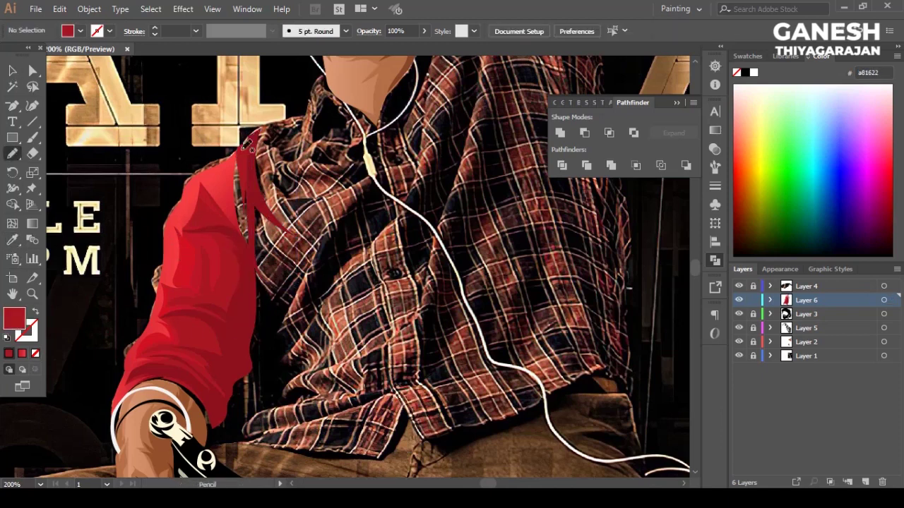
{"action": "left_click", "coordinate": [240, 184], "text": "ctrl"}
{"action": "left_click", "coordinate": [80, 31]}
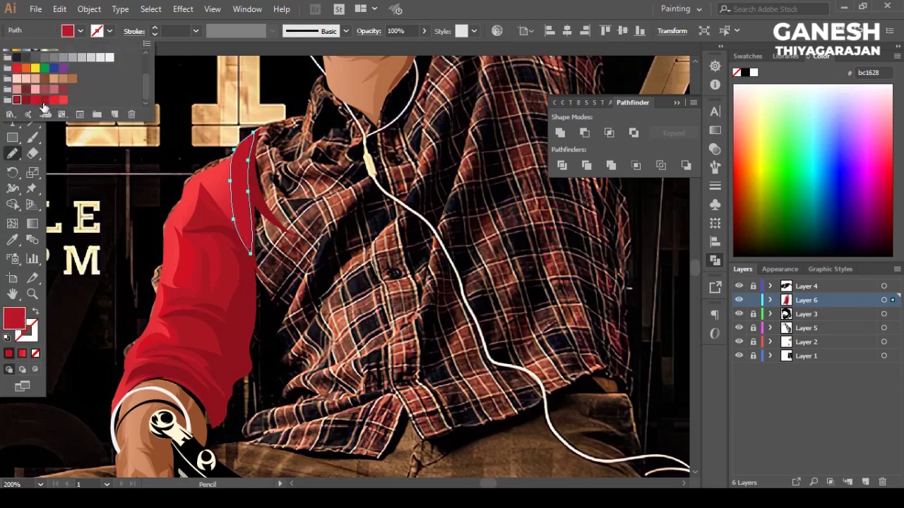
{"action": "key", "text": "Escape"}
Step: Trace the black jagged inner-collar shape along the sleeve's inner edge down to the cuff
{"action": "key", "text": "v"}
{"action": "scroll", "coordinate": [288, 287], "scroll_direction": "up", "scroll_amount": 3}
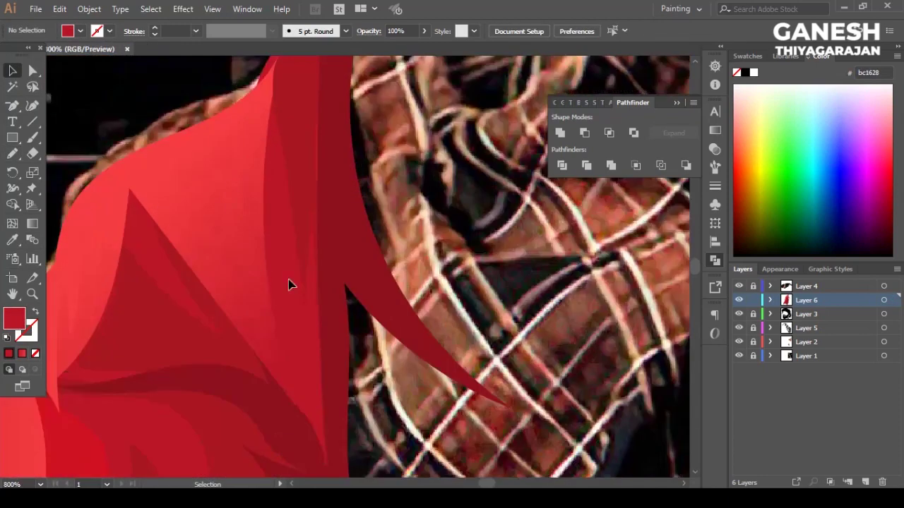
{"action": "scroll", "coordinate": [357, 240], "scroll_direction": "down", "scroll_amount": 3}
{"action": "scroll", "coordinate": [358, 240], "scroll_direction": "up", "scroll_amount": 1}
{"action": "left_click_drag", "start_coordinate": [248, 270], "coordinate": [322, 280]}
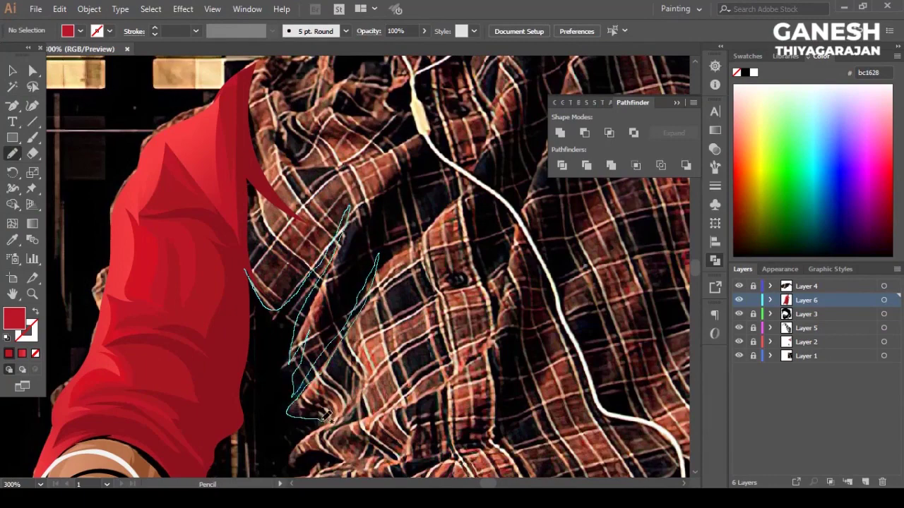
{"action": "left_click_drag", "start_coordinate": [318, 462], "coordinate": [314, 355]}
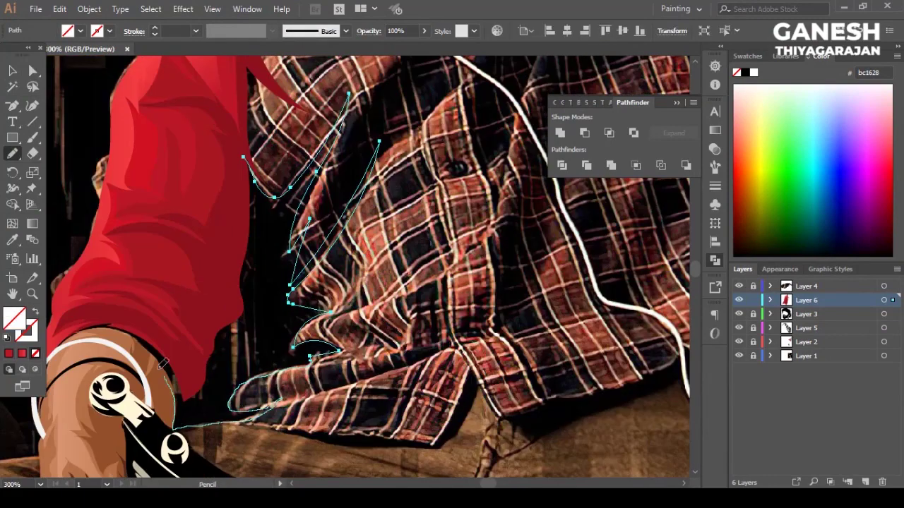
{"action": "left_click_drag", "start_coordinate": [154, 344], "coordinate": [187, 397]}
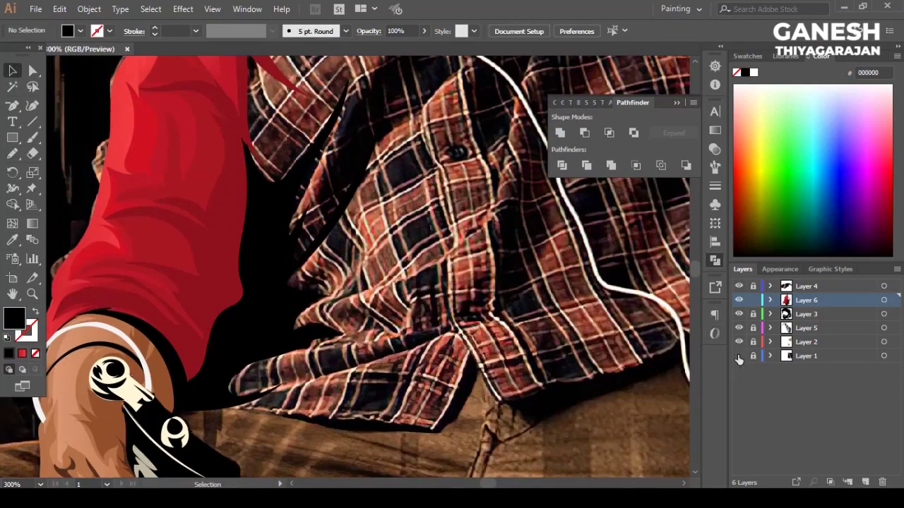
Step: Hide the reference photo to check the shapes, then show it again
{"action": "left_click", "coordinate": [739, 356]}
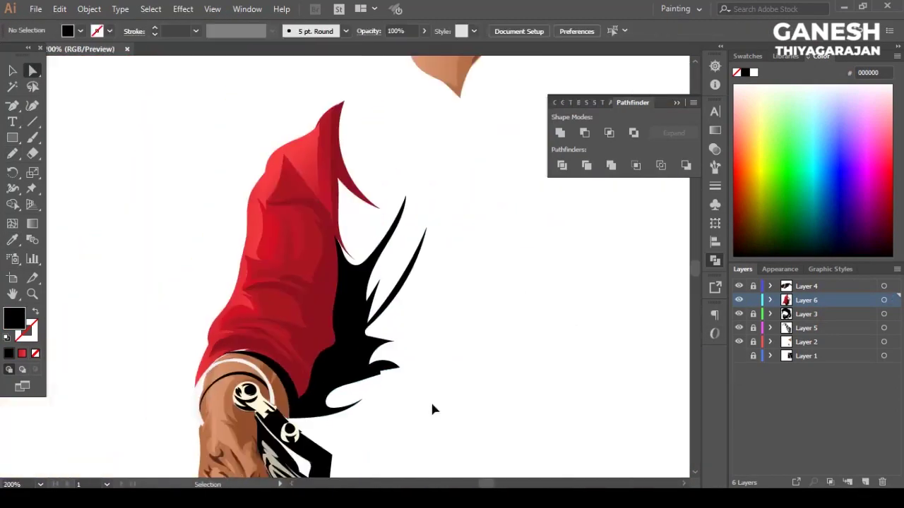
{"action": "scroll", "coordinate": [312, 262], "scroll_direction": "up", "scroll_amount": 3}
{"action": "left_click", "coordinate": [739, 356]}
{"action": "scroll", "coordinate": [307, 296], "scroll_direction": "up", "scroll_amount": 3}
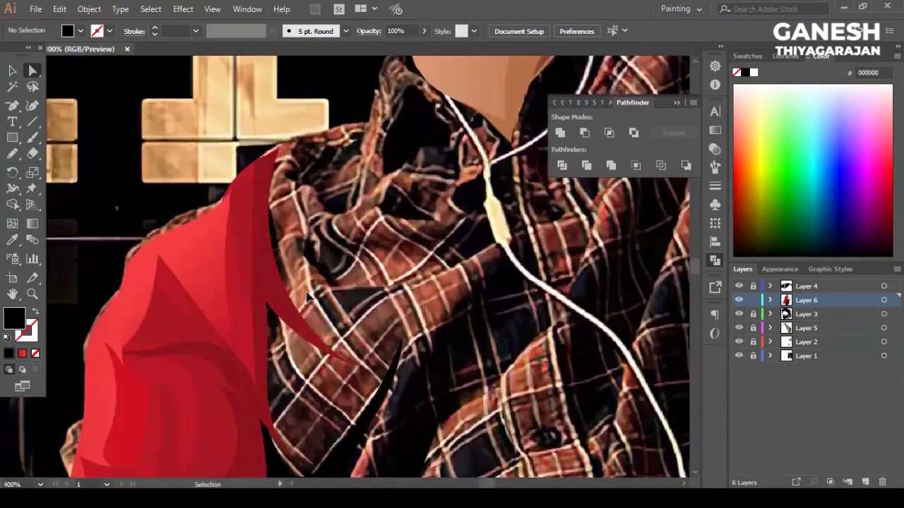
{"action": "scroll", "coordinate": [307, 297], "scroll_direction": "down", "scroll_amount": 3}
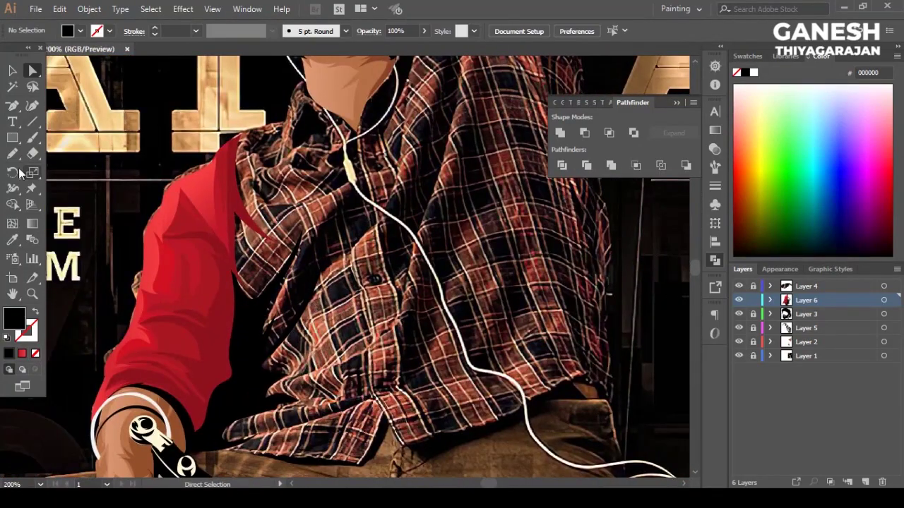
{"action": "left_click", "coordinate": [12, 153]}
{"action": "left_click_drag", "start_coordinate": [366, 193], "coordinate": [367, 190]}
{"action": "key", "text": "ctrl+z"}
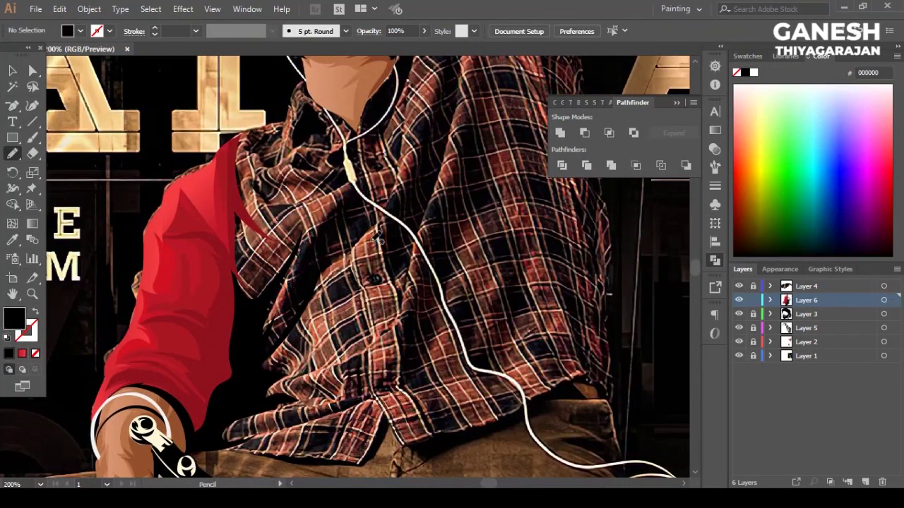
Step: Trace a collar edge beside the earphone cable and fill it dark red 72101e
{"action": "left_click_drag", "start_coordinate": [361, 253], "coordinate": [360, 191]}
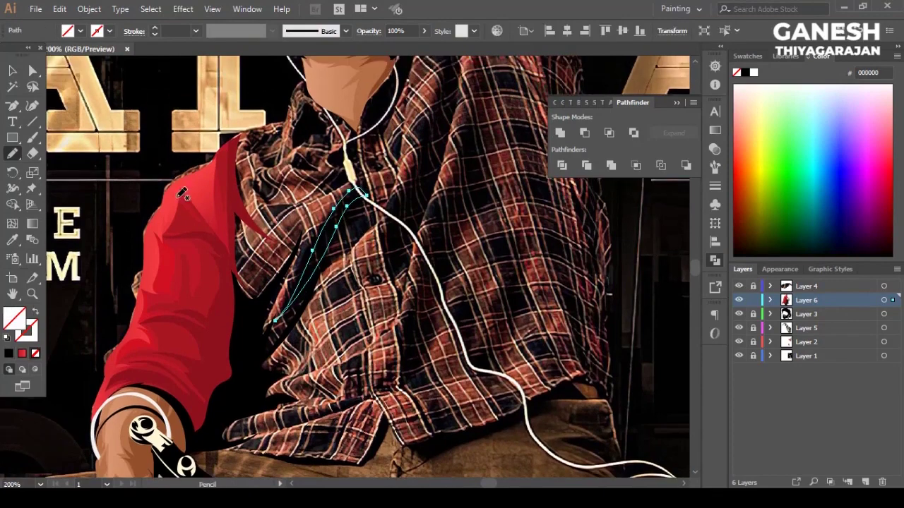
{"action": "key", "text": "i"}
{"action": "left_click", "coordinate": [157, 240]}
{"action": "key", "text": "v"}
{"action": "double_click", "coordinate": [332, 233]}
{"action": "double_click", "coordinate": [14, 318]}
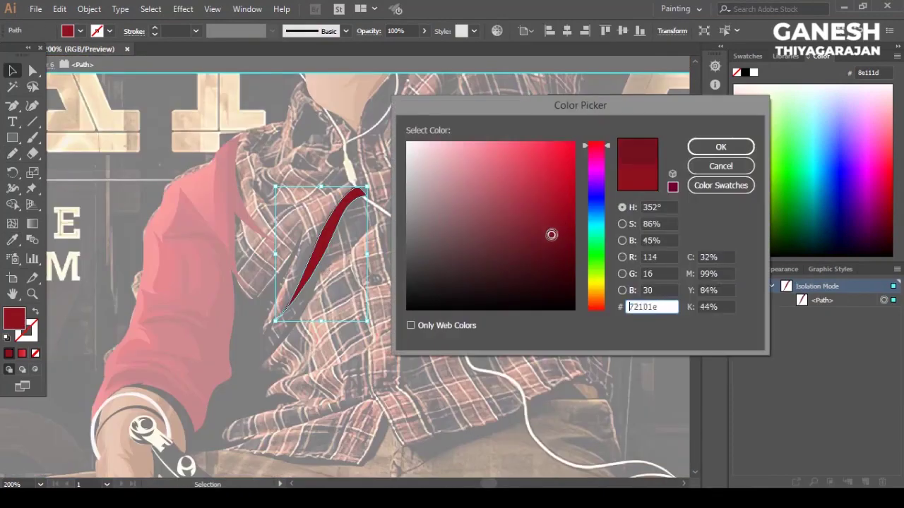
{"action": "key", "text": "Return"}
{"action": "key", "text": "Escape"}
{"action": "scroll", "coordinate": [332, 297], "scroll_direction": "up", "scroll_amount": 1}
Step: Fill another new collar stroke with dark red
{"action": "key", "text": "n"}
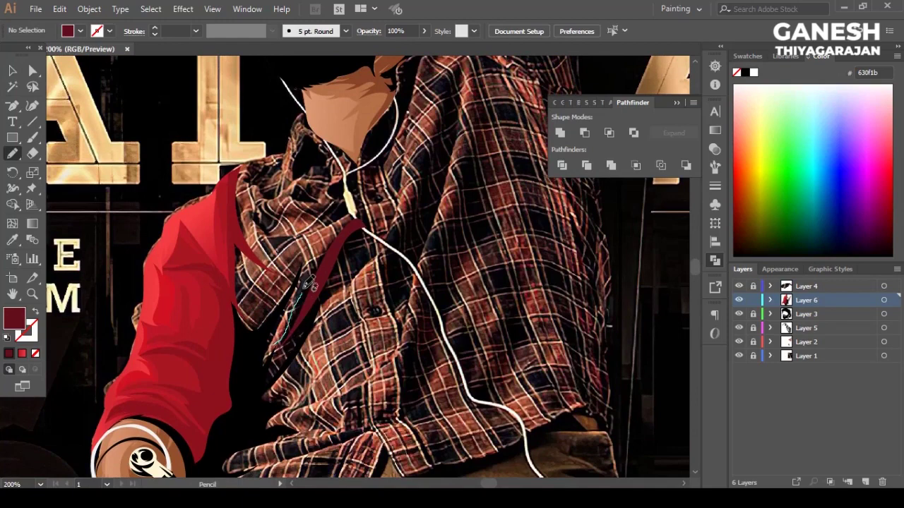
{"action": "scroll", "coordinate": [298, 334], "scroll_direction": "down", "scroll_amount": 2}
{"action": "key", "text": "i"}
{"action": "left_click", "coordinate": [151, 220]}
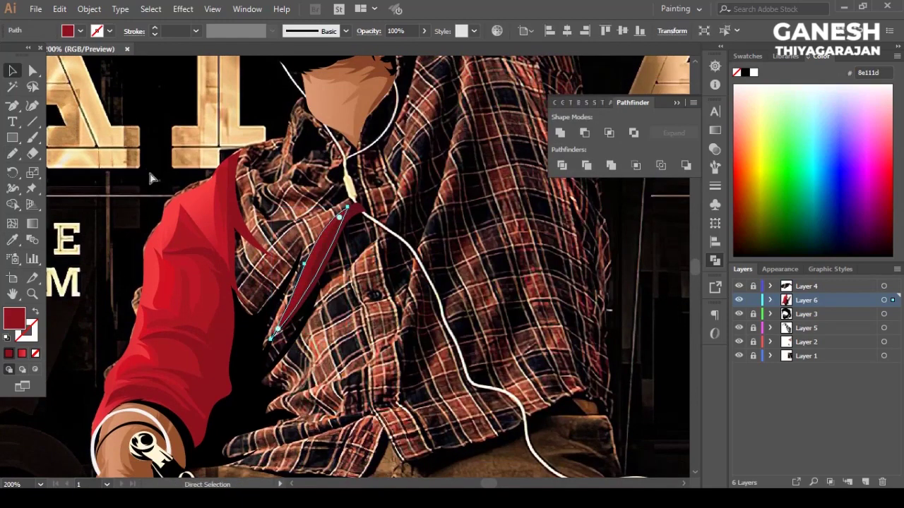
{"action": "key", "text": "v"}
Step: Draw two black inner-collar shapes along the neckline beside the neck
{"action": "key", "text": "n"}
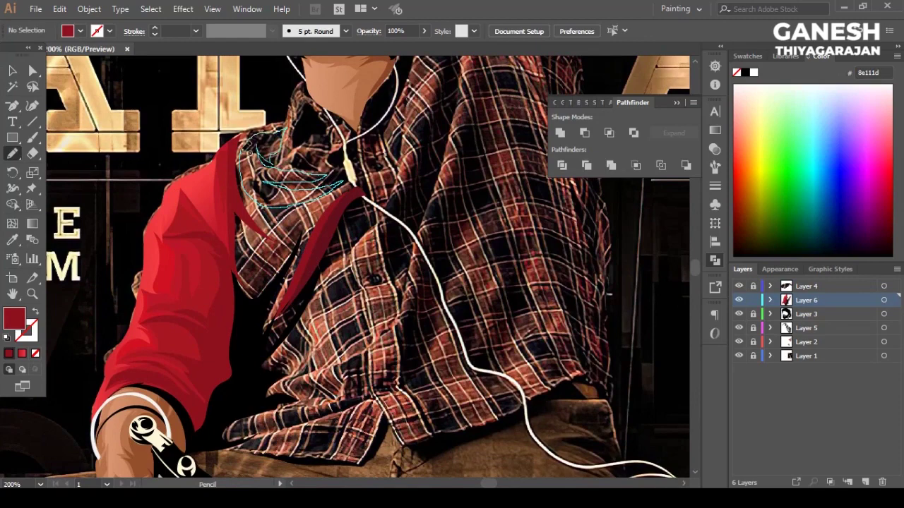
{"action": "left_click_drag", "start_coordinate": [247, 141], "coordinate": [243, 145]}
{"action": "key", "text": "ctrl+plus"}
{"action": "key", "text": "ctrl+plus"}
{"action": "mouse_move", "coordinate": [348, 153]}
{"action": "left_mouse_down"}
{"action": "mouse_move", "coordinate": [376, 165]}
{"action": "mouse_move", "coordinate": [348, 153]}
{"action": "left_mouse_up"}
{"action": "key", "text": "i"}
{"action": "left_click", "coordinate": [339, 247]}
{"action": "key", "text": "ctrl+shift+a"}
{"action": "key", "text": "n"}
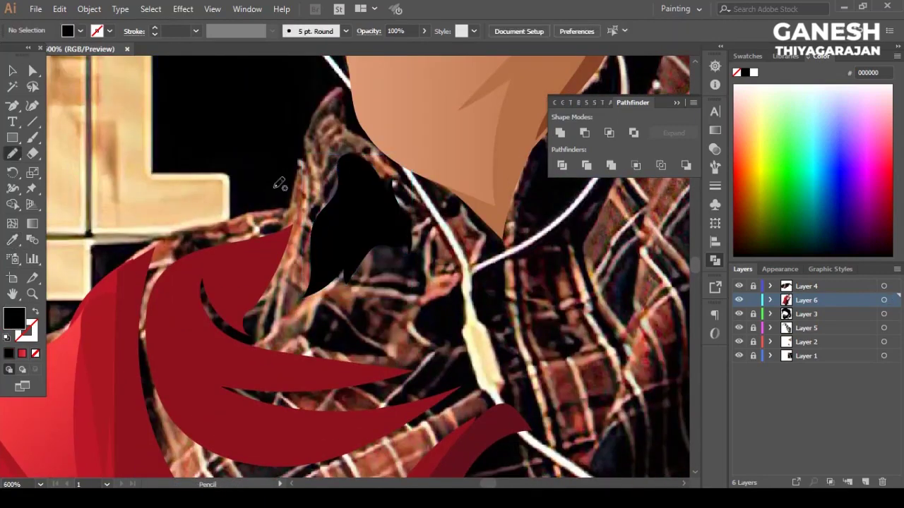
{"action": "mouse_move", "coordinate": [308, 140]}
{"action": "left_mouse_down"}
{"action": "mouse_move", "coordinate": [320, 198]}
{"action": "mouse_move", "coordinate": [307, 148]}
{"action": "left_mouse_up"}
{"action": "key", "text": "ctrl+shift+a"}
Step: Draw a bright red highlight on the collar edge and redirect its gradient across it
{"action": "left_click_drag", "start_coordinate": [309, 289], "coordinate": [303, 152]}
{"action": "scroll", "coordinate": [176, 269], "scroll_direction": "down", "scroll_amount": 1}
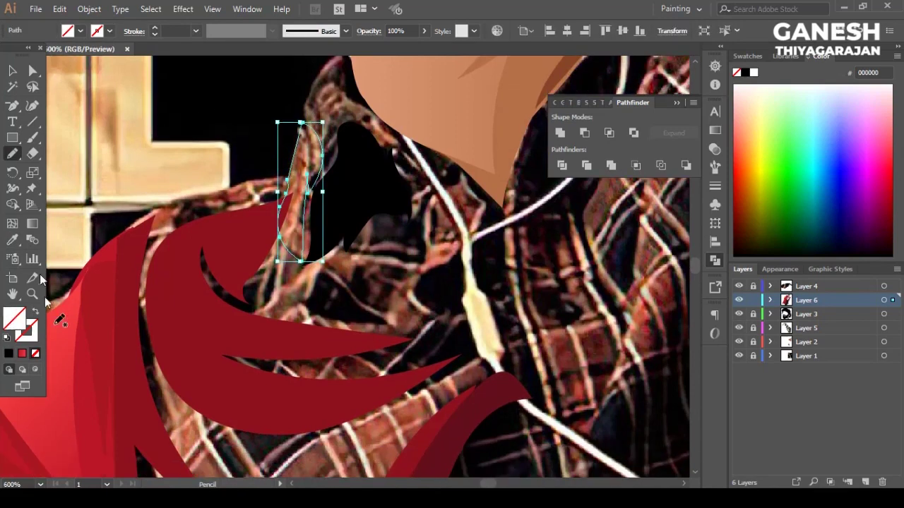
{"action": "key", "text": "v"}
{"action": "left_click", "coordinate": [32, 223]}
{"action": "left_click_drag", "start_coordinate": [297, 173], "coordinate": [323, 225]}
{"action": "key", "text": "v"}
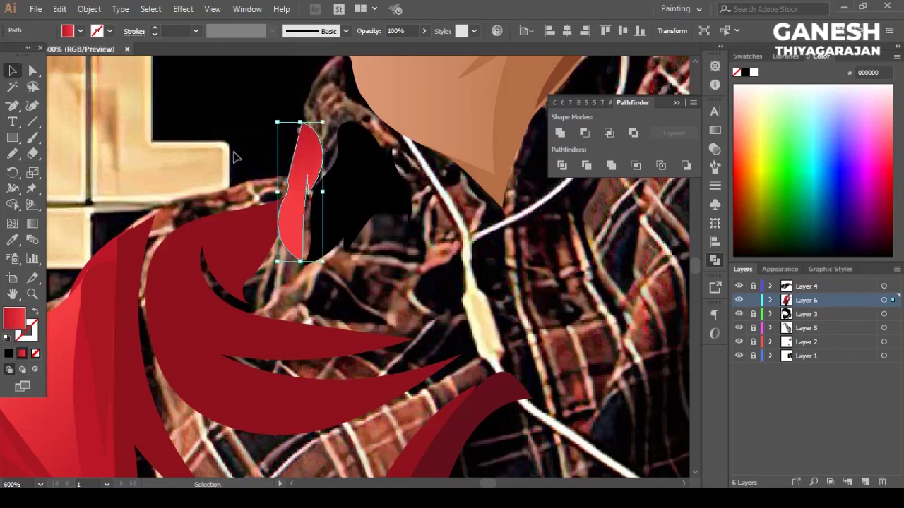
{"action": "key", "text": "ctrl+shift+a"}
Step: View the whole portrait and save the file with Ctrl+S
{"action": "scroll", "coordinate": [318, 162], "scroll_direction": "up", "scroll_amount": 1}
{"action": "key", "text": "ctrl+0"}
{"action": "key", "text": "ctrl+s"}
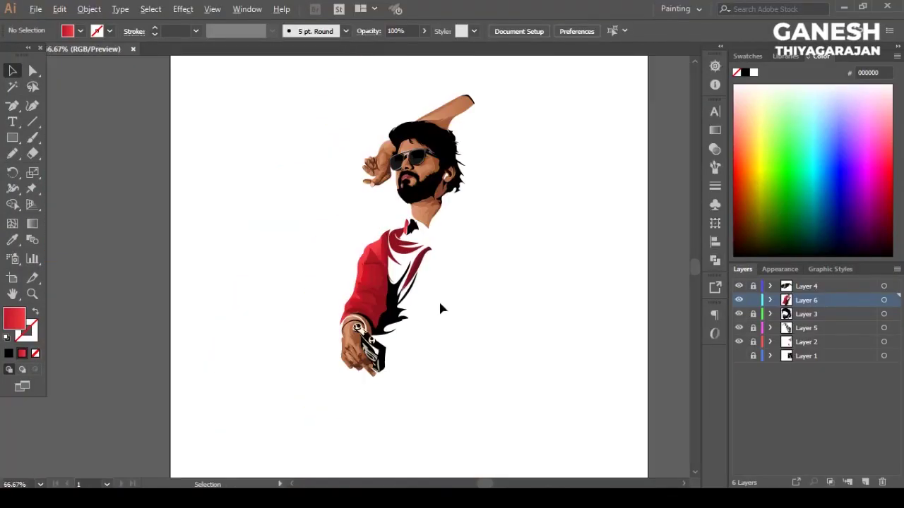
{"action": "key", "text": "ctrl+minus"}
{"action": "key", "text": "ctrl+minus"}
{"action": "key", "text": "ctrl+minus"}
{"action": "key", "text": "ctrl+minus"}
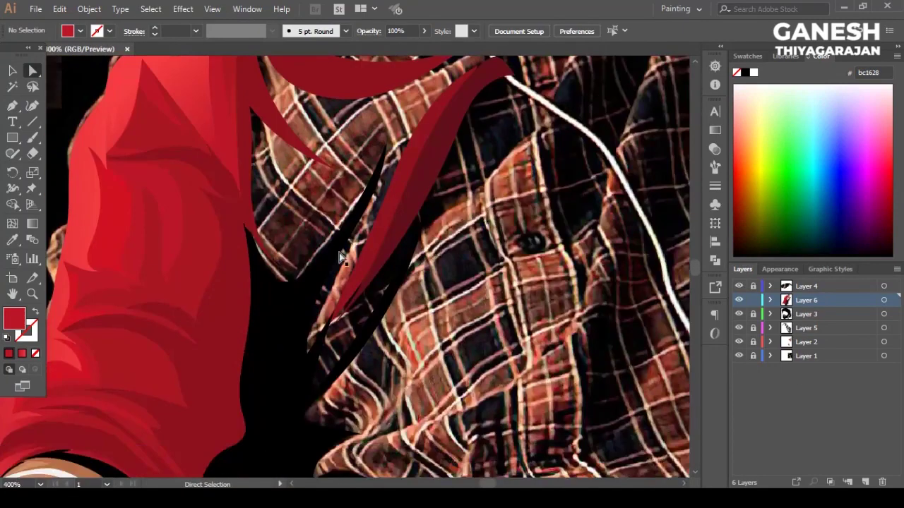
{"action": "key", "text": "ctrl+plus"}
Step: Trace another inner-collar outline between the red folds and neckline and fill it black
{"action": "key", "text": "n"}
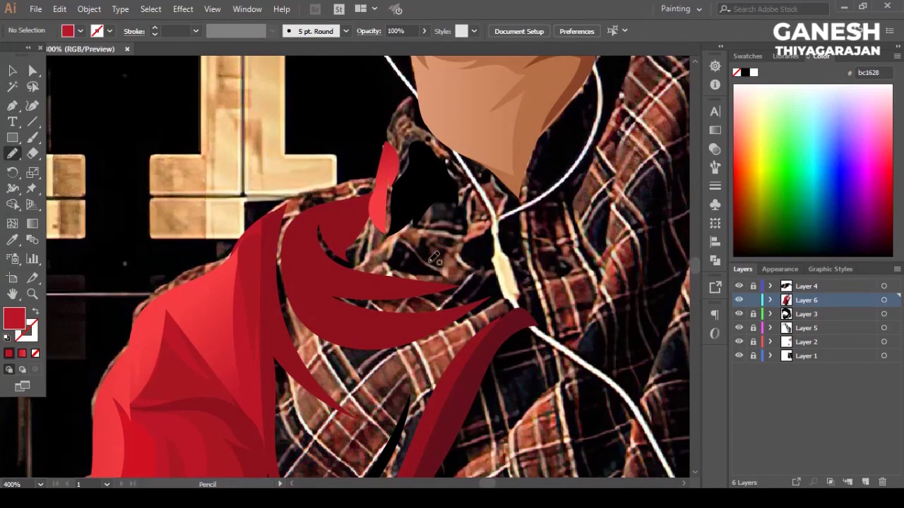
{"action": "left_click_drag", "start_coordinate": [456, 225], "coordinate": [463, 192]}
{"action": "left_click_drag", "start_coordinate": [465, 233], "coordinate": [463, 236]}
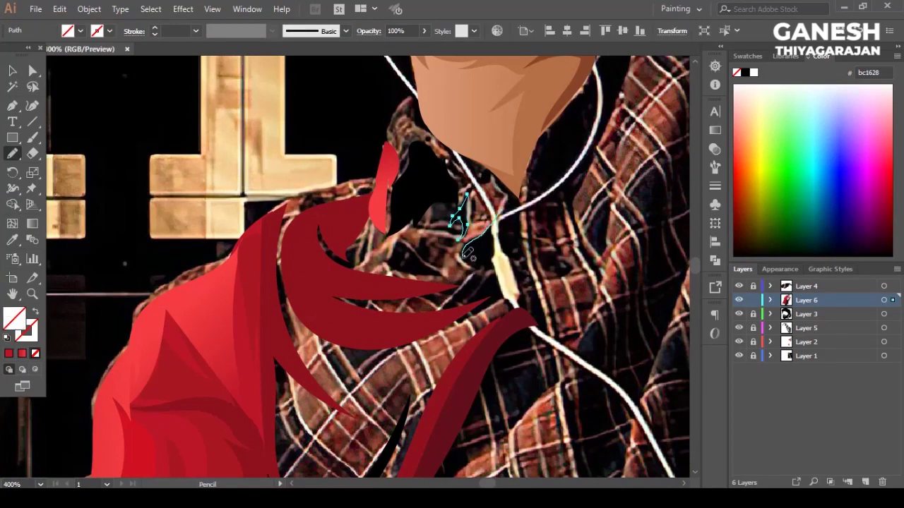
{"action": "left_click_drag", "start_coordinate": [503, 211], "coordinate": [482, 235]}
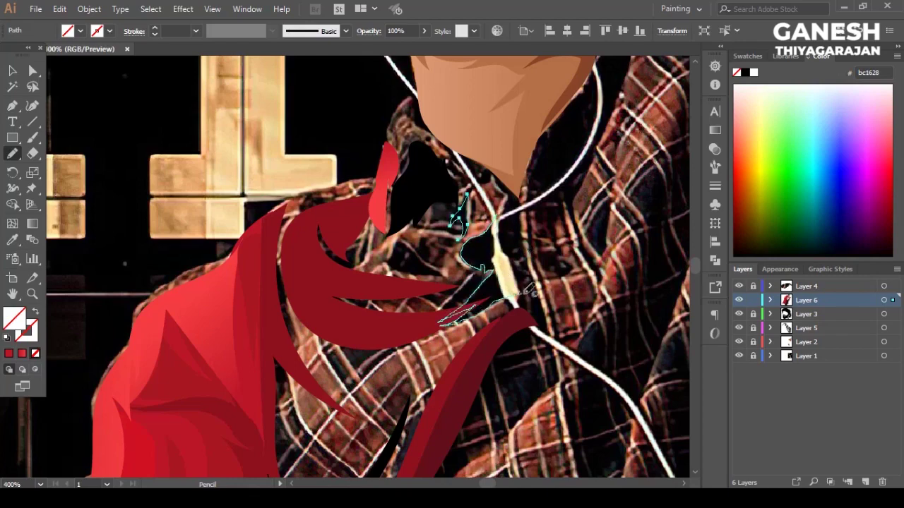
{"action": "key", "text": "ctrl+plus"}
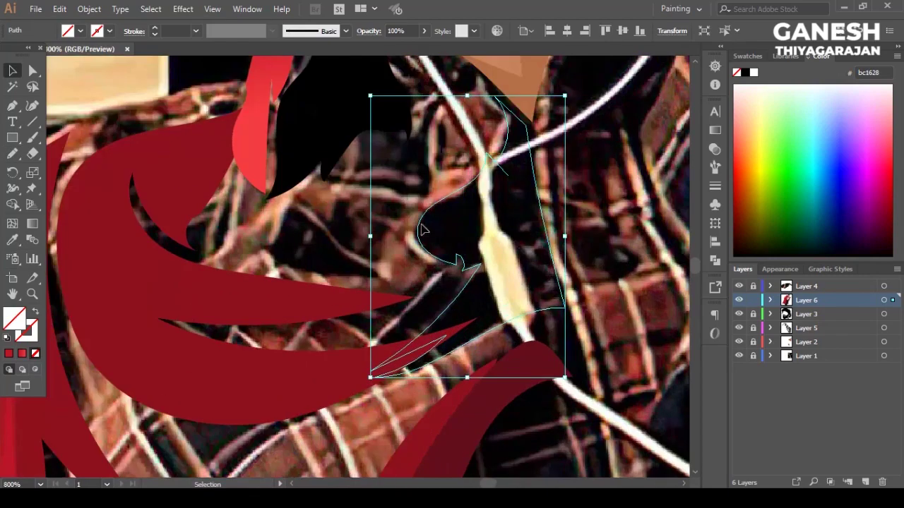
{"action": "key", "text": "i"}
{"action": "left_click", "coordinate": [456, 262]}
{"action": "key", "text": "v"}
{"action": "key", "text": "ctrl+minus"}
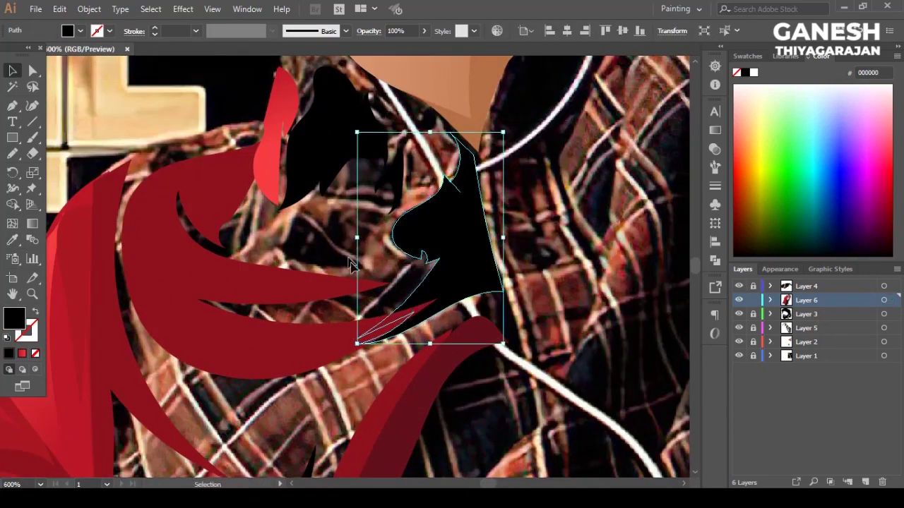
Step: Draw a fold below the collar, fill it with the collar's dark red, and adjust its anchors
{"action": "key", "text": "ctrl+shift+a"}
{"action": "key", "text": "ctrl+minus"}
{"action": "key", "text": "ctrl+minus"}
{"action": "key", "text": "n"}
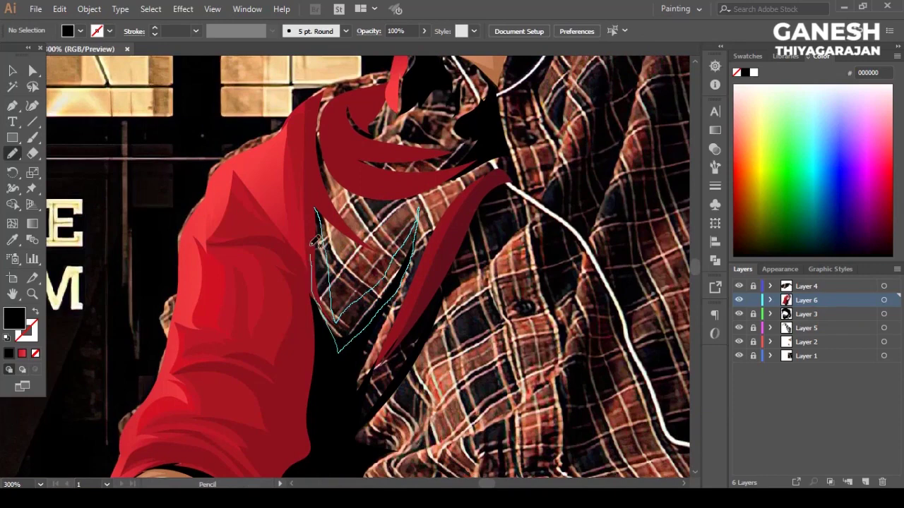
{"action": "left_click_drag", "start_coordinate": [316, 242], "coordinate": [316, 211]}
{"action": "key", "text": "i"}
{"action": "left_click", "coordinate": [238, 202]}
{"action": "key", "text": "v"}
{"action": "key", "text": "a"}
{"action": "key", "text": "ctrl+plus"}
{"action": "key", "text": "ctrl+plus"}
{"action": "key", "text": "v"}
{"action": "key", "text": "a"}
{"action": "key", "text": "ctrl+shift+a"}
Step: Draw another Pencil fold shape running across the collar
{"action": "key", "text": "n"}
{"action": "scroll", "coordinate": [327, 197], "scroll_direction": "up", "scroll_amount": 3}
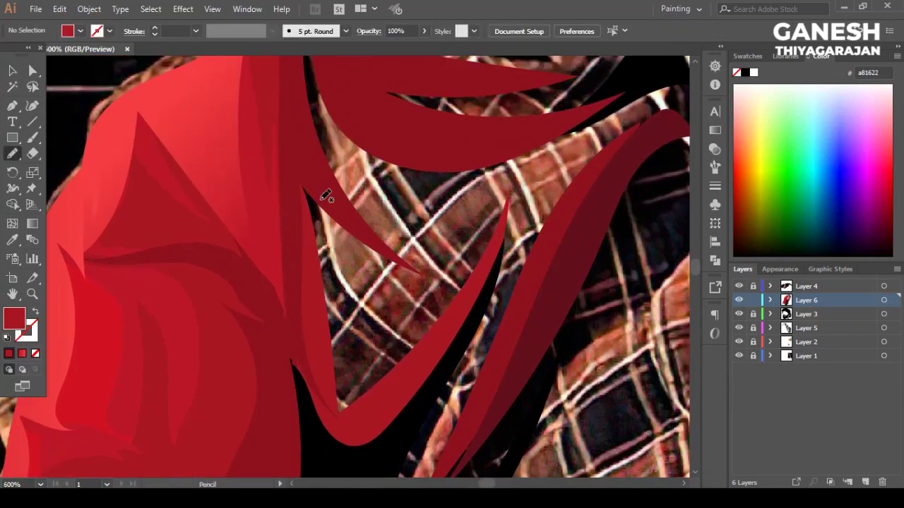
{"action": "scroll", "coordinate": [327, 198], "scroll_direction": "down", "scroll_amount": 3}
{"action": "scroll", "coordinate": [326, 176], "scroll_direction": "up", "scroll_amount": 2}
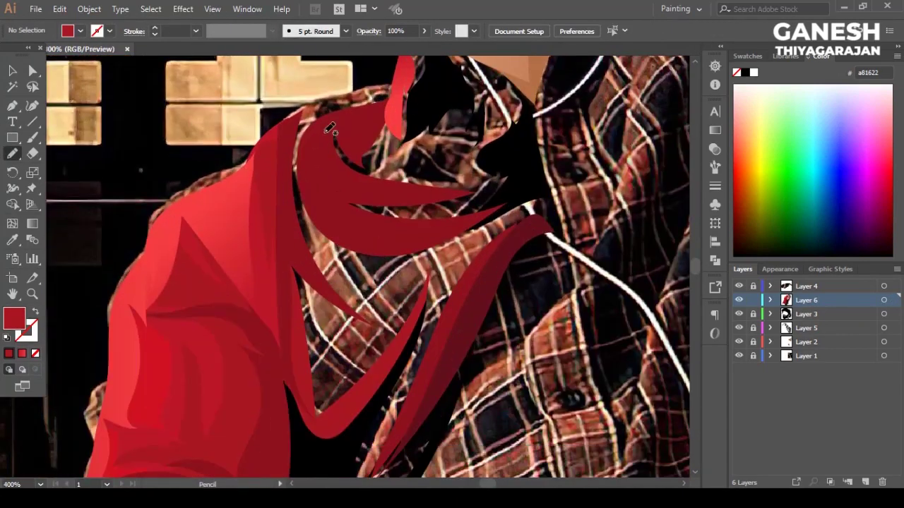
{"action": "left_click_drag", "start_coordinate": [305, 157], "coordinate": [307, 219]}
{"action": "key", "text": "g"}
{"action": "left_click", "coordinate": [13, 152]}
{"action": "key", "text": "ctrl+shift+a"}
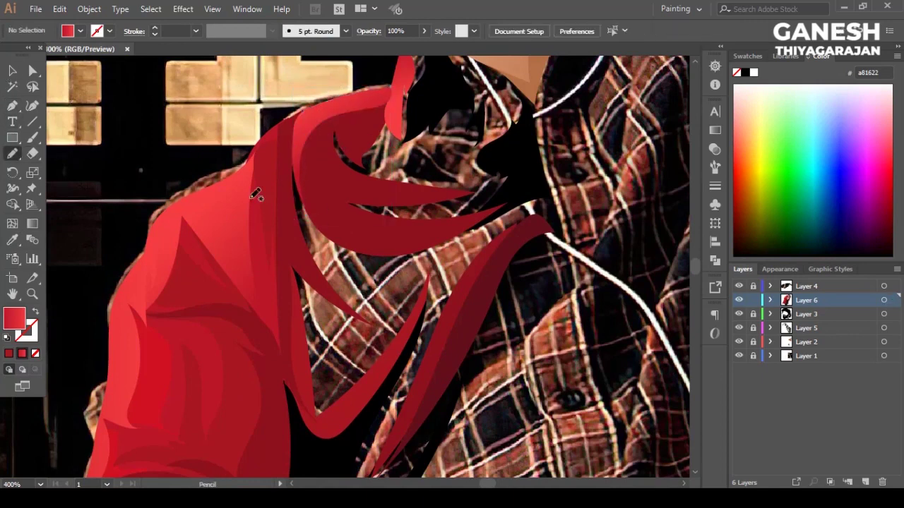
Step: Trace a long fold under the collar, extending it up to the collar's right side
{"action": "left_click_drag", "start_coordinate": [289, 165], "coordinate": [367, 289]}
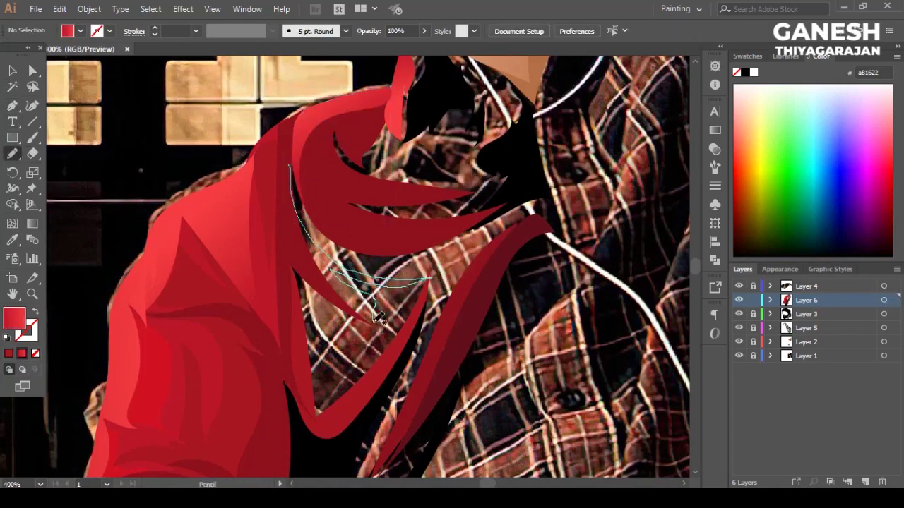
{"action": "left_click_drag", "start_coordinate": [437, 271], "coordinate": [509, 205]}
{"action": "key", "text": "v"}
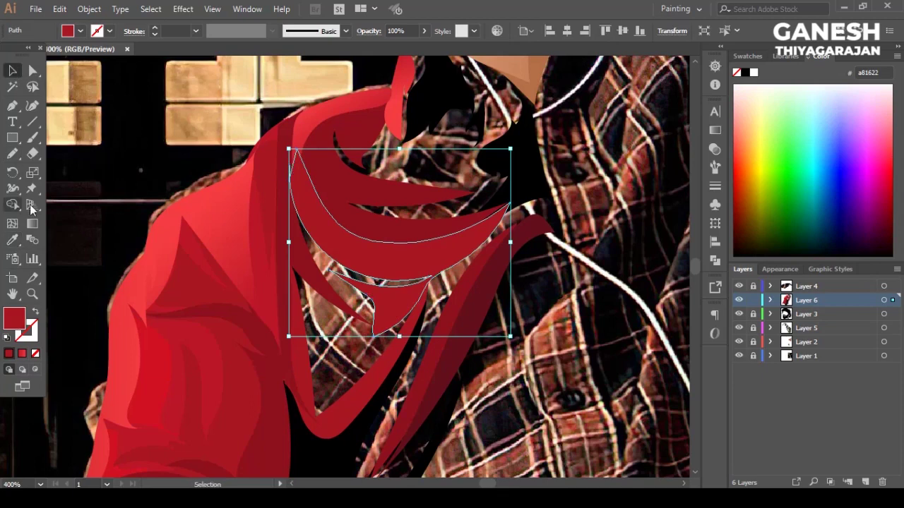
{"action": "key", "text": "ctrl+shift+a"}
{"action": "key", "text": "p"}
{"action": "key", "text": "n"}
Step: Draw a looping fold with an inner curve under the collar and give it the sampled red fill
{"action": "left_click_drag", "start_coordinate": [293, 217], "coordinate": [301, 209]}
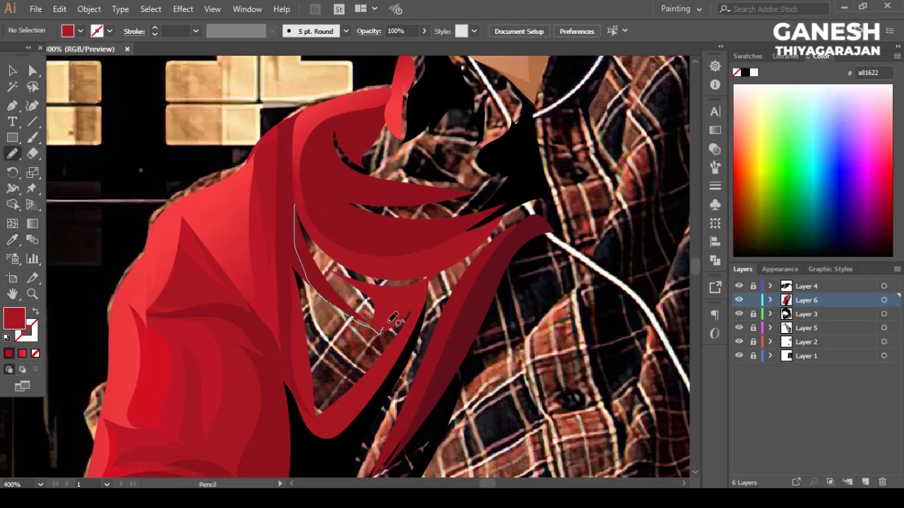
{"action": "left_click_drag", "start_coordinate": [440, 270], "coordinate": [381, 329]}
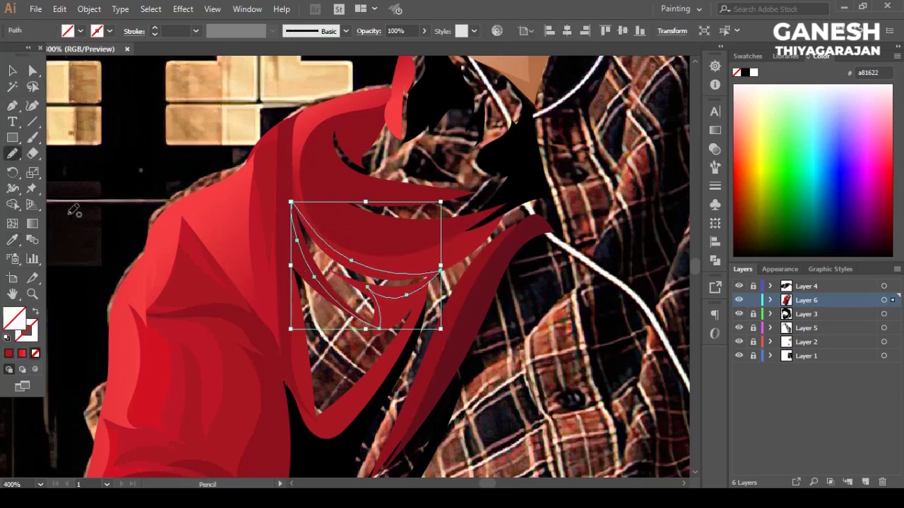
{"action": "key", "text": "i"}
{"action": "left_click", "coordinate": [278, 299]}
{"action": "key", "text": "v"}
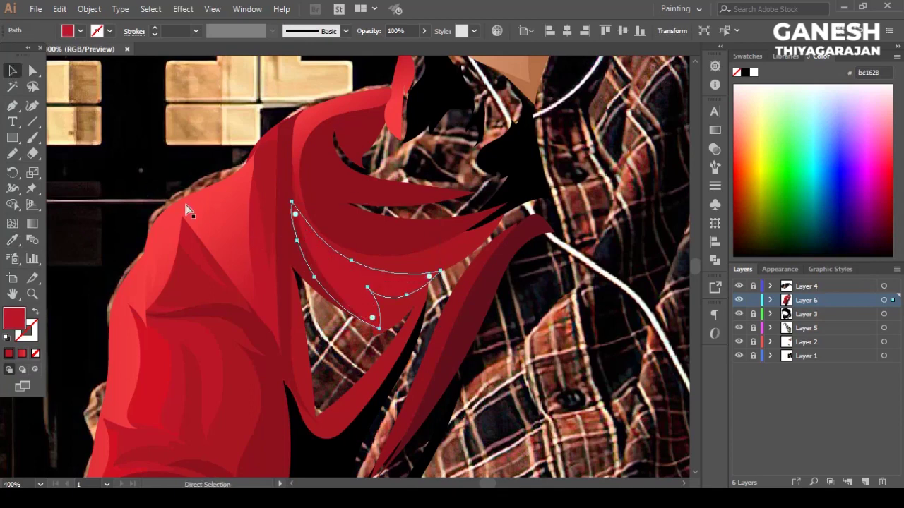
{"action": "key", "text": "ctrl+shift+a"}
{"action": "key", "text": "n"}
Step: Draw a closed fold shape across the chest
{"action": "left_click_drag", "start_coordinate": [419, 302], "coordinate": [293, 271]}
{"action": "key", "text": "v"}
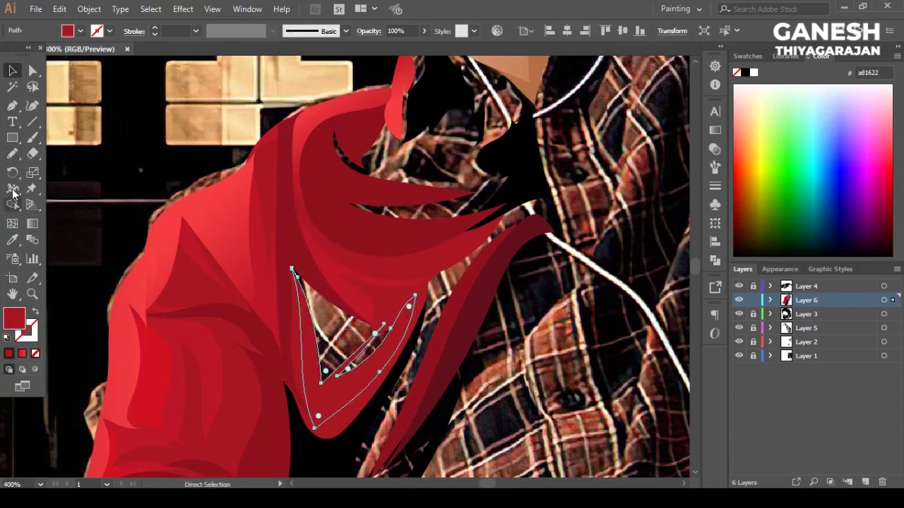
{"action": "key", "text": "i"}
{"action": "key", "text": "v"}
{"action": "left_click", "coordinate": [254, 247]}
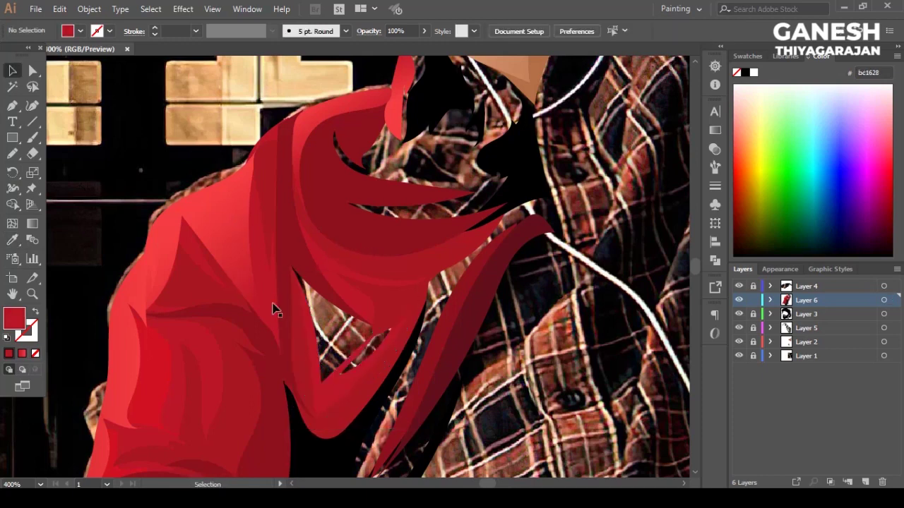
{"action": "left_click", "coordinate": [14, 153]}
Step: Draw a triangular fold under the collar, fill it bright red d21122, and adjust an inner anchor
{"action": "left_click_drag", "start_coordinate": [348, 375], "coordinate": [321, 387]}
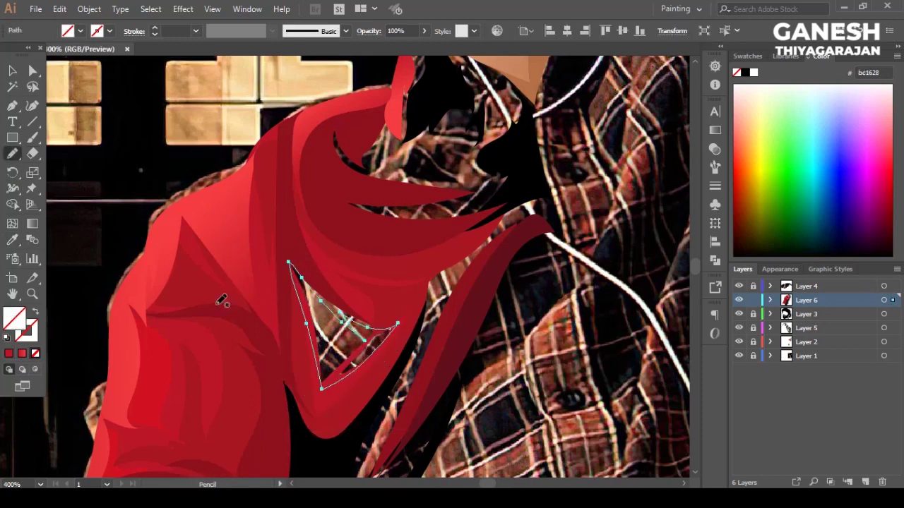
{"action": "key", "text": "i"}
{"action": "left_click", "coordinate": [219, 359]}
{"action": "left_click", "coordinate": [80, 31]}
{"action": "left_click", "coordinate": [14, 73]}
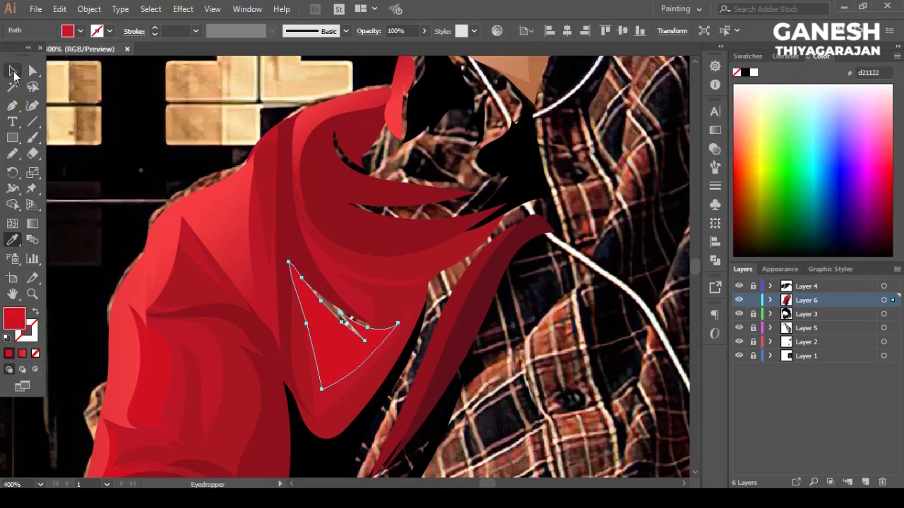
{"action": "left_click", "coordinate": [14, 73]}
{"action": "left_click", "coordinate": [342, 304]}
{"action": "key", "text": "a"}
{"action": "left_click", "coordinate": [348, 322]}
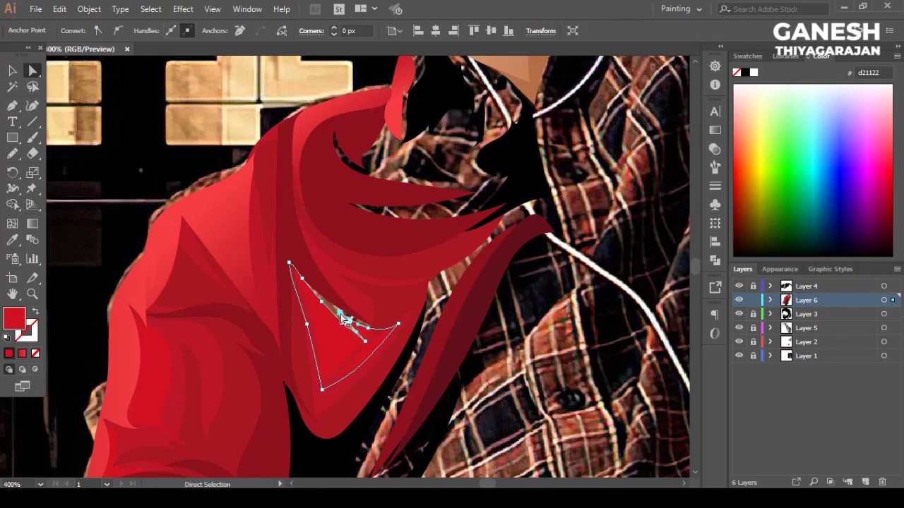
{"action": "key", "text": "ctrl+shift+a"}
Step: Add a thin dark red highlight sliver, then zoom out to review the portrait
{"action": "key", "text": "n"}
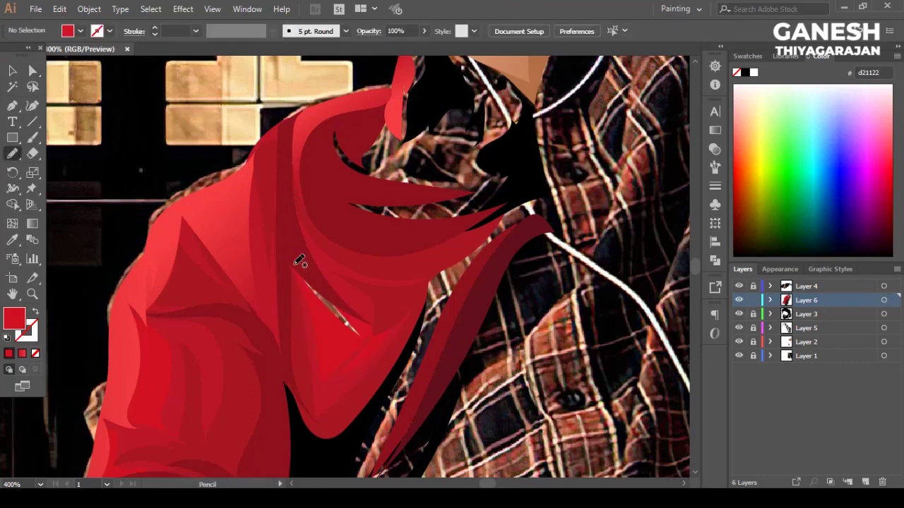
{"action": "key", "text": "a"}
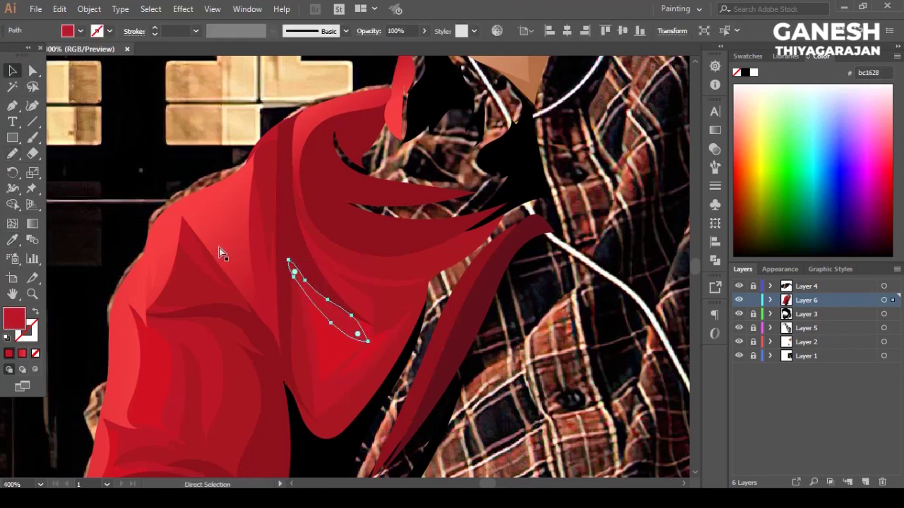
{"action": "key", "text": "ctrl+shift+a"}
{"action": "key", "text": "ctrl+minus"}
{"action": "key", "text": "ctrl+minus"}
{"action": "key", "text": "ctrl+minus"}
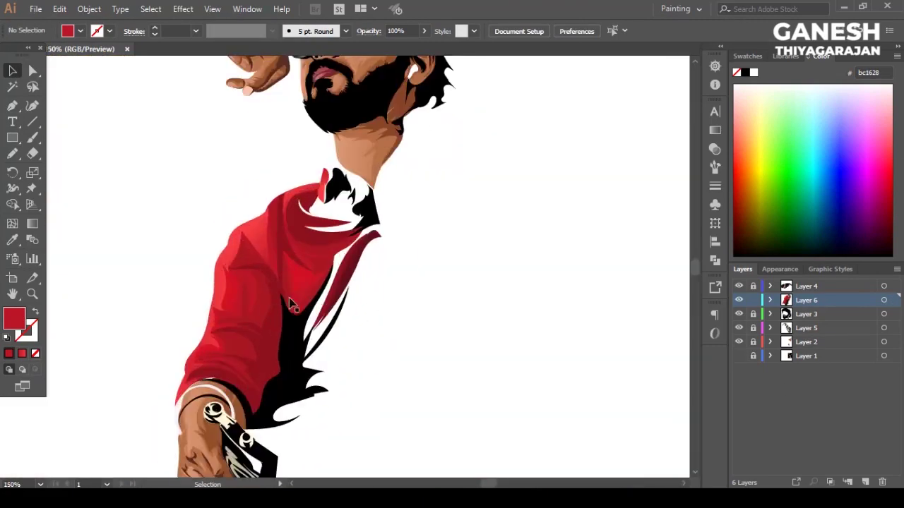
Step: With the reference photo showing, draw dark-red fold shapes inside the black inner collar
{"action": "key", "text": "ctrl+minus"}
{"action": "key", "text": "ctrl+plus"}
{"action": "key", "text": "ctrl+plus"}
{"action": "left_click", "coordinate": [739, 356]}
{"action": "key", "text": "ctrl+plus"}
{"action": "key", "text": "n"}
{"action": "left_click_drag", "start_coordinate": [369, 207], "coordinate": [351, 256]}
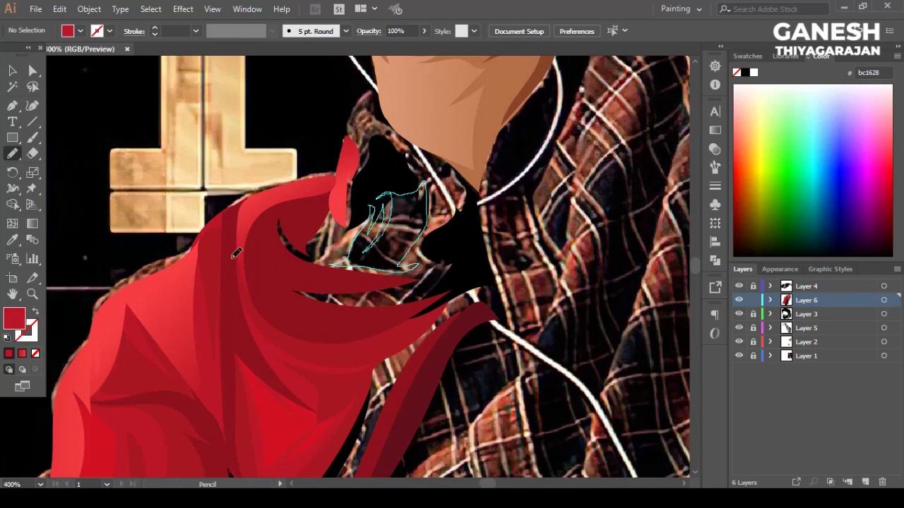
{"action": "left_click_drag", "start_coordinate": [396, 192], "coordinate": [378, 201]}
{"action": "key", "text": "v"}
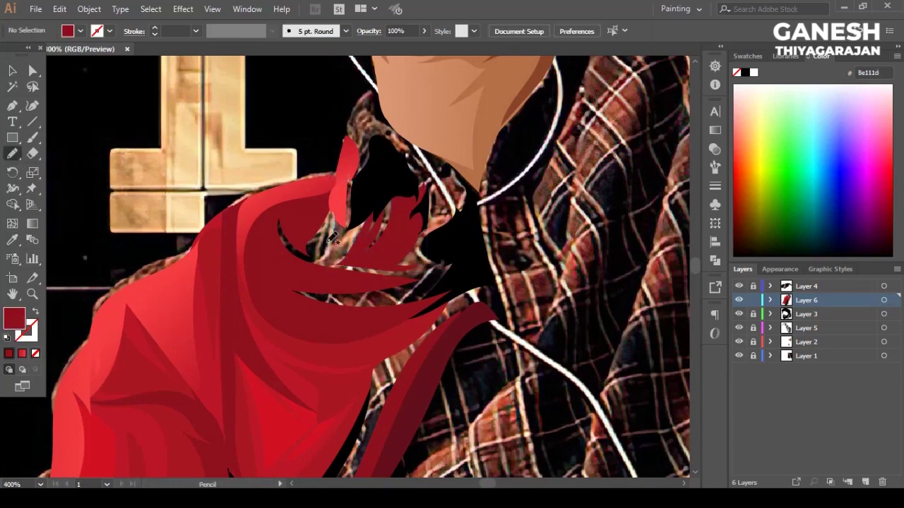
{"action": "left_click_drag", "start_coordinate": [401, 263], "coordinate": [330, 204]}
Step: Draw a red strand at the collar fold and send it behind the black shape
{"action": "double_click", "coordinate": [12, 239]}
{"action": "left_click", "coordinate": [573, 379]}
{"action": "left_click", "coordinate": [13, 72]}
{"action": "left_click", "coordinate": [428, 345]}
{"action": "left_click", "coordinate": [13, 154]}
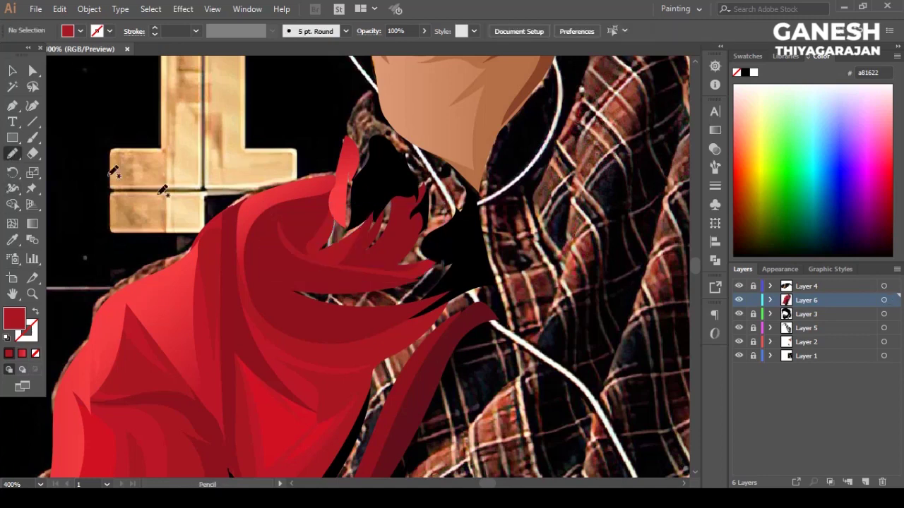
{"action": "left_click_drag", "start_coordinate": [318, 250], "coordinate": [319, 253]}
{"action": "key", "text": "v"}
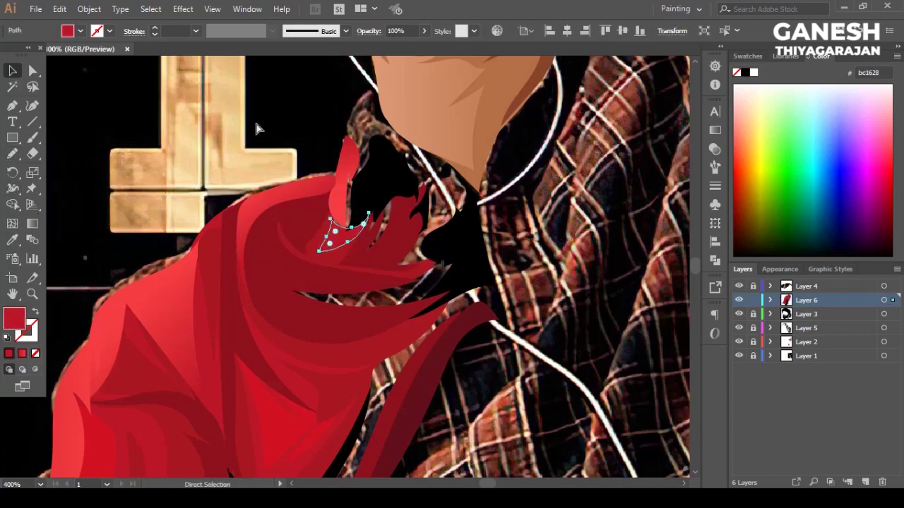
{"action": "left_click", "coordinate": [264, 124]}
{"action": "left_click", "coordinate": [348, 247]}
{"action": "key", "text": "ctrl+bracketleft"}
{"action": "key", "text": "ctrl+shift+a"}
Step: Hide the flat skin layer, trace a shape along the neck edge, and recolour it dark red
{"action": "left_click", "coordinate": [12, 154]}
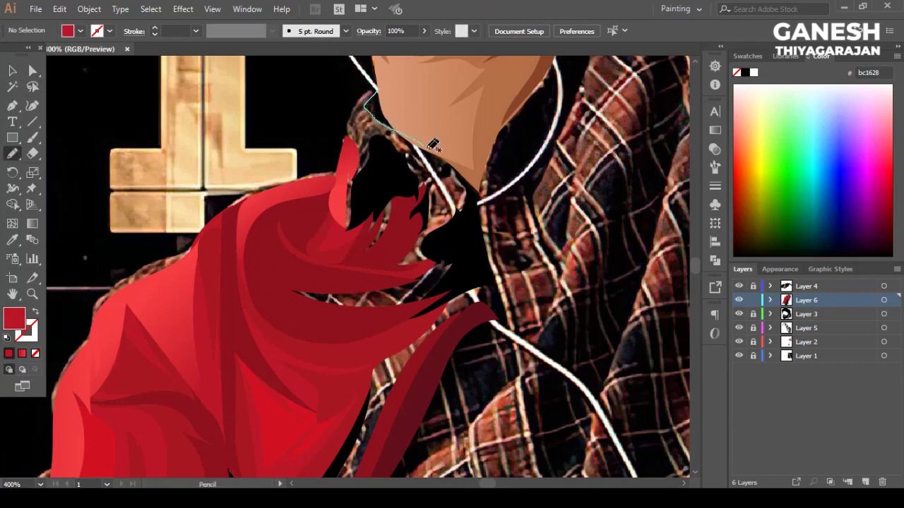
{"action": "left_click", "coordinate": [739, 341]}
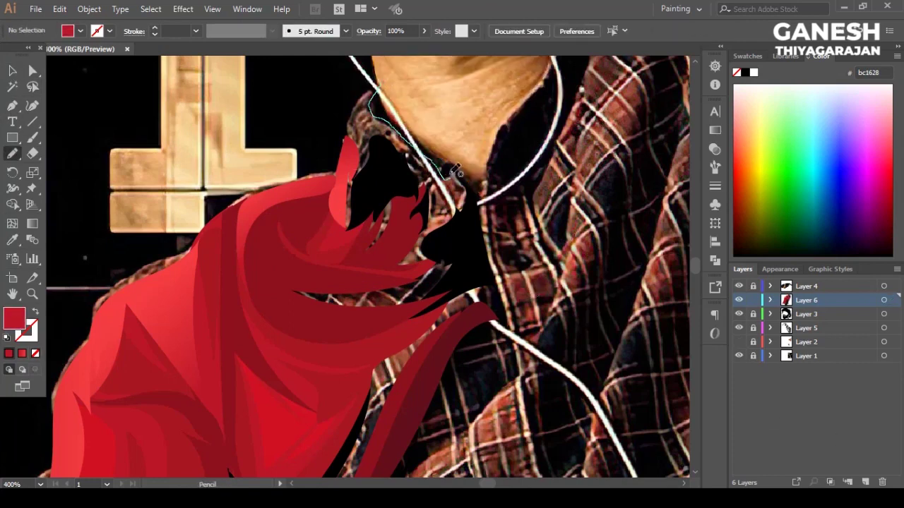
{"action": "left_click_drag", "start_coordinate": [429, 142], "coordinate": [368, 95]}
{"action": "key", "text": "i"}
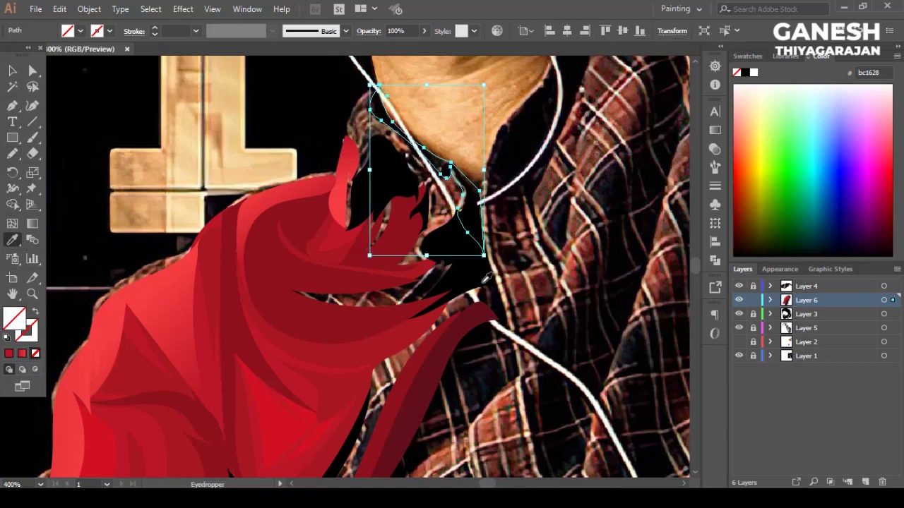
{"action": "left_click", "coordinate": [463, 205]}
{"action": "key", "text": "ctrl+shift+a"}
{"action": "key", "text": "n"}
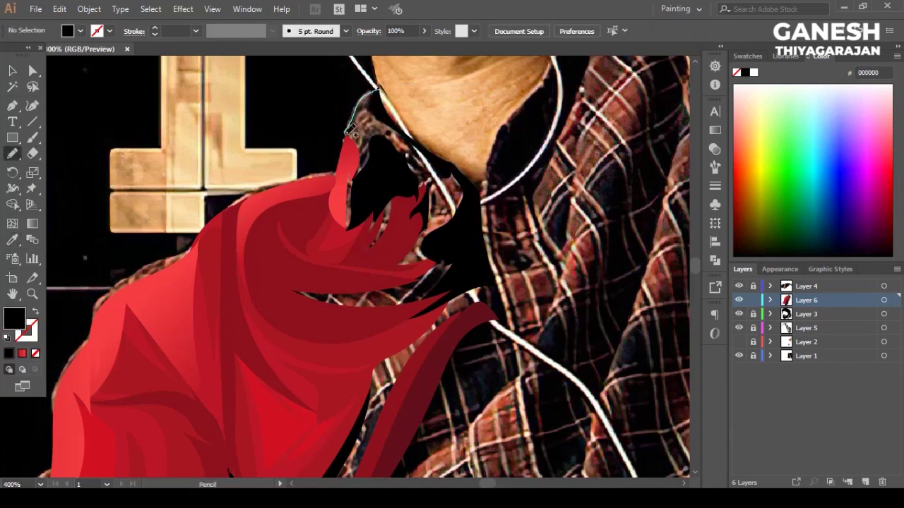
{"action": "left_click", "coordinate": [364, 127], "text": "ctrl"}
{"action": "key", "text": "i"}
{"action": "left_click", "coordinate": [275, 210]}
{"action": "key", "text": "ctrl+shift+a"}
{"action": "key", "text": "n"}
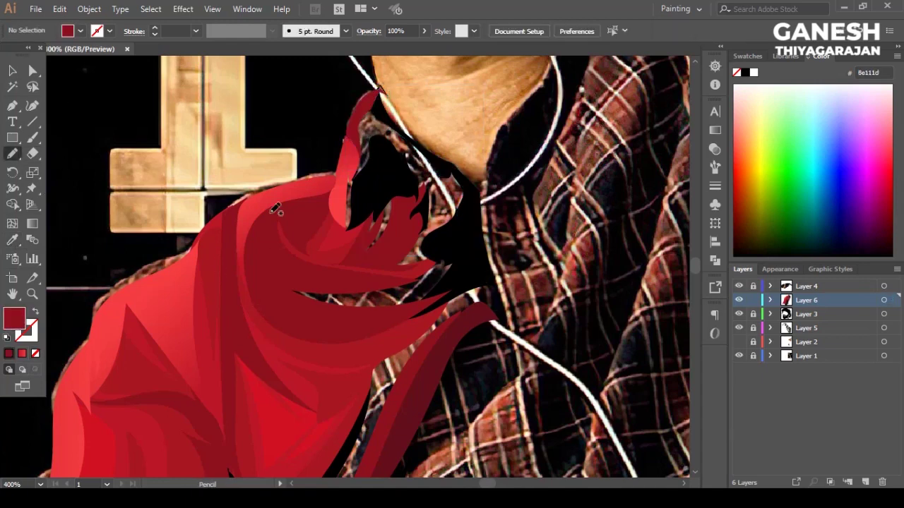
Step: Extend the collar toward the neck and add a bright red highlight strip along its edge
{"action": "left_click_drag", "start_coordinate": [340, 167], "coordinate": [342, 168]}
{"action": "key", "text": "ctrl+shift+a"}
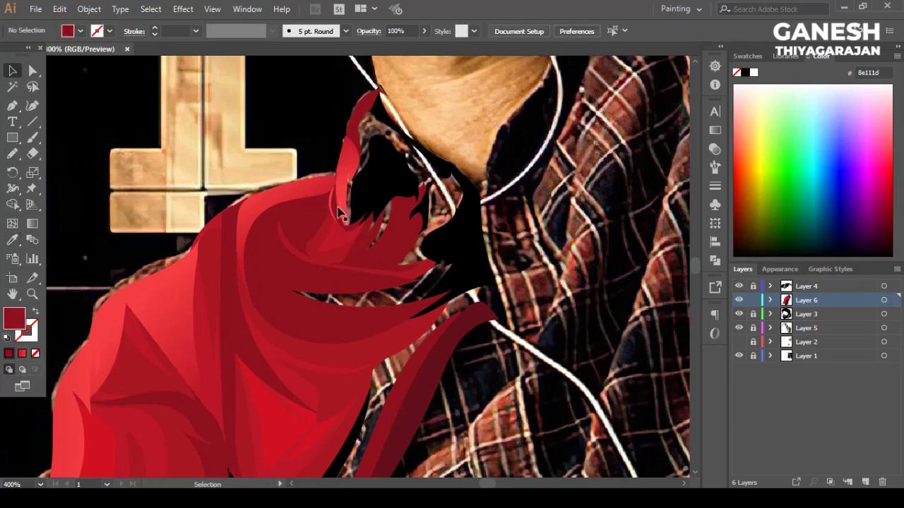
{"action": "key", "text": "n"}
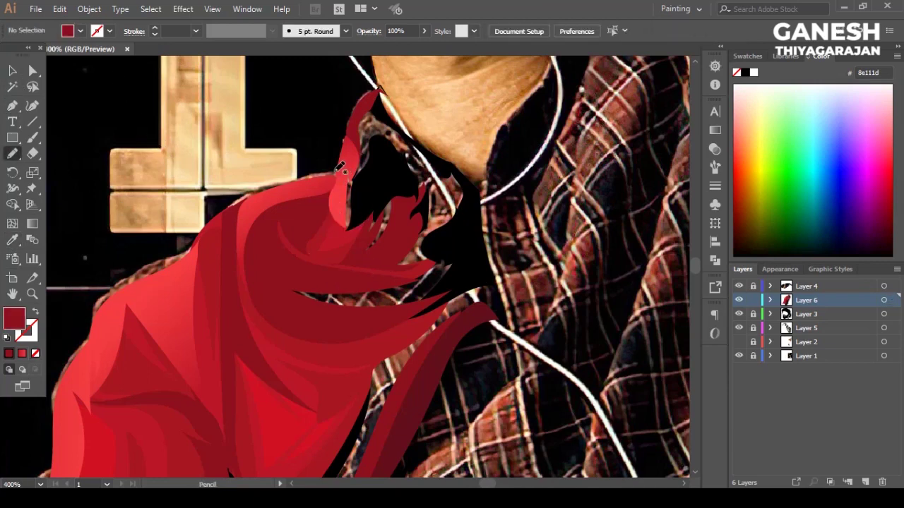
{"action": "left_click_drag", "start_coordinate": [358, 185], "coordinate": [353, 177]}
{"action": "key", "text": "ctrl+shift+a"}
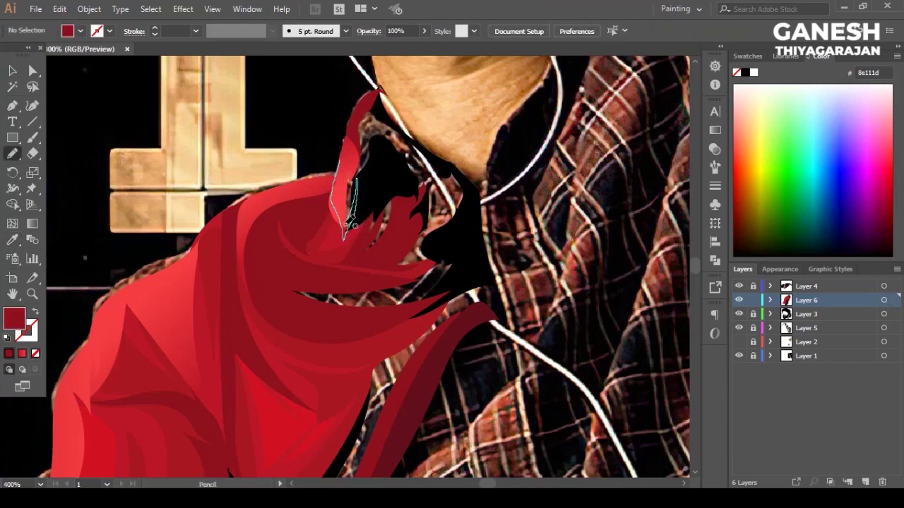
{"action": "left_click_drag", "start_coordinate": [353, 224], "coordinate": [347, 228]}
{"action": "key", "text": "i"}
{"action": "left_click", "coordinate": [364, 177]}
{"action": "left_click", "coordinate": [330, 212]}
Step: Reshape the highlight strip's lower anchors and the dark fold beneath it with Direct Selection
{"action": "key", "text": "a"}
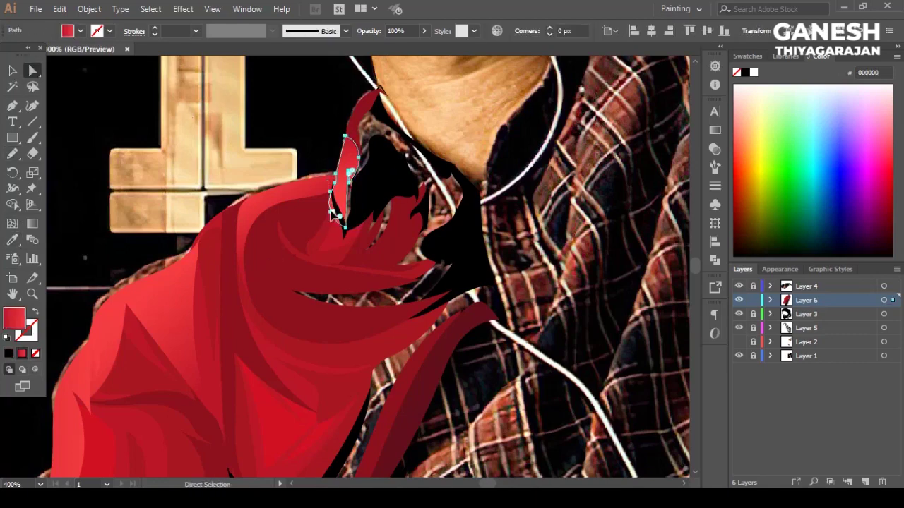
{"action": "scroll", "coordinate": [331, 212], "scroll_direction": "up", "scroll_amount": 2}
{"action": "scroll", "coordinate": [330, 212], "scroll_direction": "up", "scroll_amount": 2}
{"action": "key", "text": "n"}
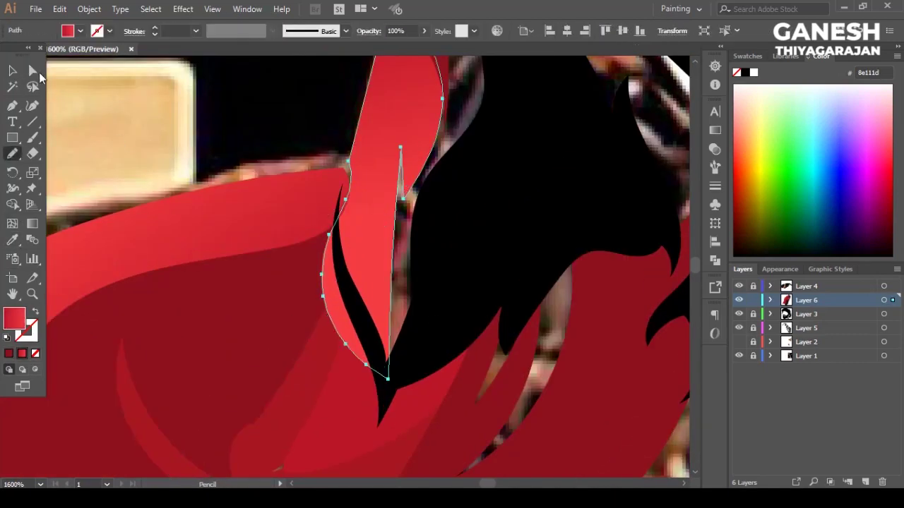
{"action": "key", "text": "a"}
{"action": "mouse_move", "coordinate": [382, 374]}
{"action": "left_mouse_down"}
{"action": "mouse_move", "coordinate": [321, 283]}
{"action": "mouse_move", "coordinate": [339, 252]}
{"action": "left_mouse_up"}
{"action": "left_click", "coordinate": [319, 347]}
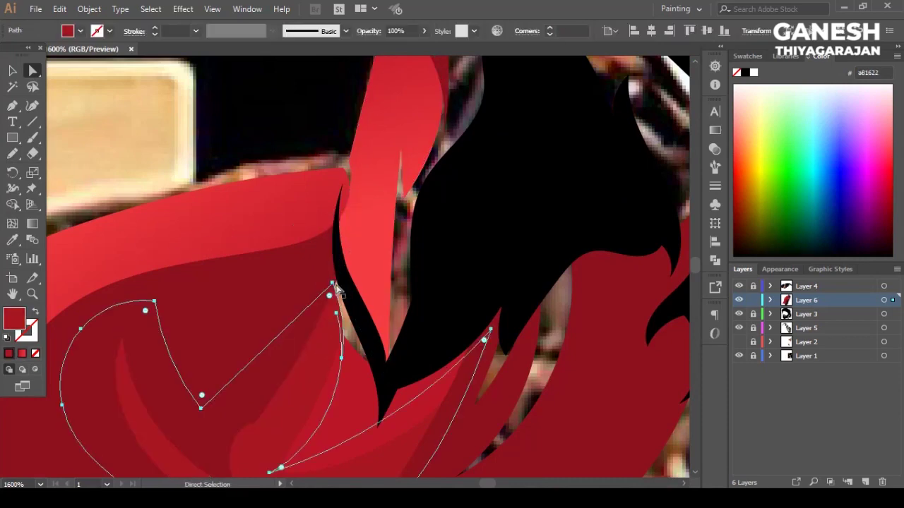
{"action": "left_click_drag", "start_coordinate": [332, 289], "coordinate": [344, 302]}
{"action": "key", "text": "ctrl+shift+a"}
{"action": "scroll", "coordinate": [383, 222], "scroll_direction": "down", "scroll_amount": 4}
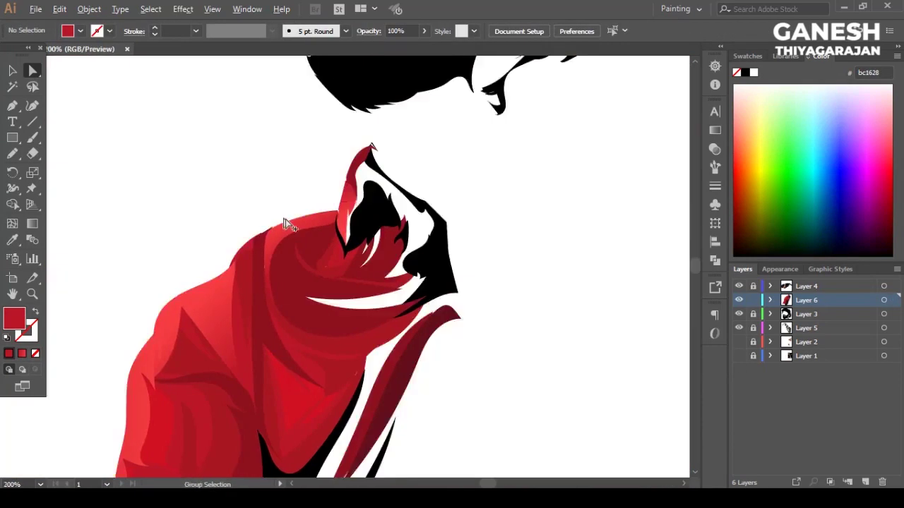
Step: Show the skin-and-hands and reference photo layers again and zoom back in on the red shirt
{"action": "scroll", "coordinate": [284, 222], "scroll_direction": "down", "scroll_amount": 3}
{"action": "scroll", "coordinate": [359, 322], "scroll_direction": "down", "scroll_amount": 2}
{"action": "left_click", "coordinate": [739, 342]}
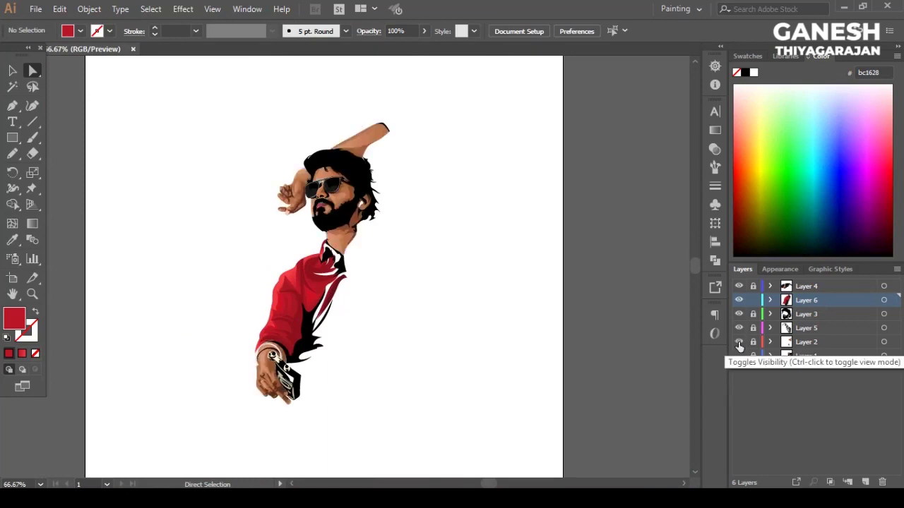
{"action": "key", "text": "ctrl+plus"}
{"action": "key", "text": "ctrl+plus"}
{"action": "key", "text": "ctrl+plus"}
{"action": "left_click", "coordinate": [739, 356]}
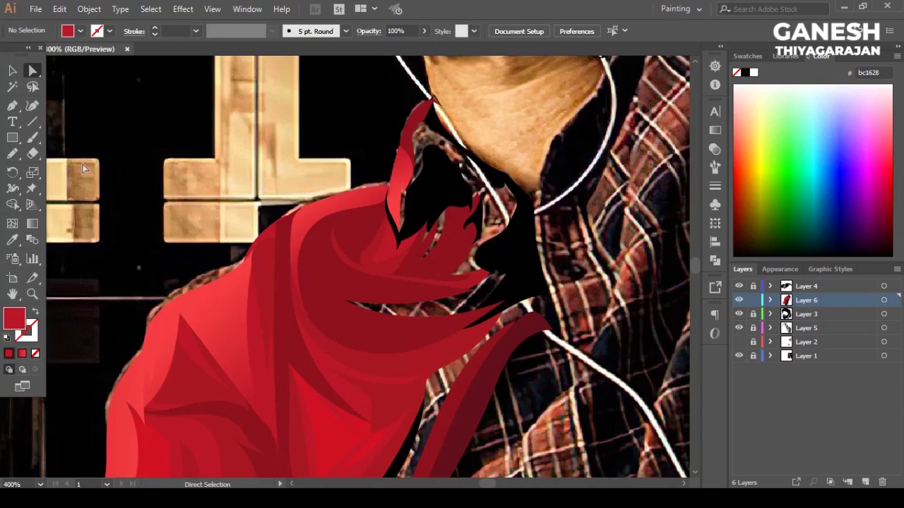
Step: Draw a new shape inside the black collar and fill it with a red swatch
{"action": "key", "text": "n"}
{"action": "left_click_drag", "start_coordinate": [427, 217], "coordinate": [455, 231]}
{"action": "key", "text": "slash"}
{"action": "key", "text": "i"}
{"action": "left_click", "coordinate": [80, 31]}
{"action": "scroll", "coordinate": [14, 91], "scroll_direction": "down", "scroll_amount": 3}
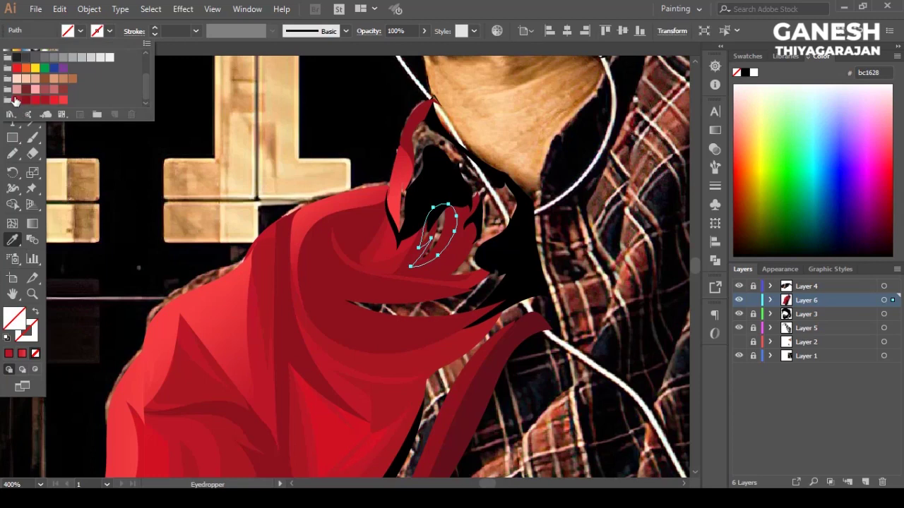
{"action": "left_click", "coordinate": [14, 101]}
{"action": "key", "text": "ctrl+shift+a"}
Step: Apply a gradient fill and duplicate the leaf shape to the left
{"action": "key", "text": "n"}
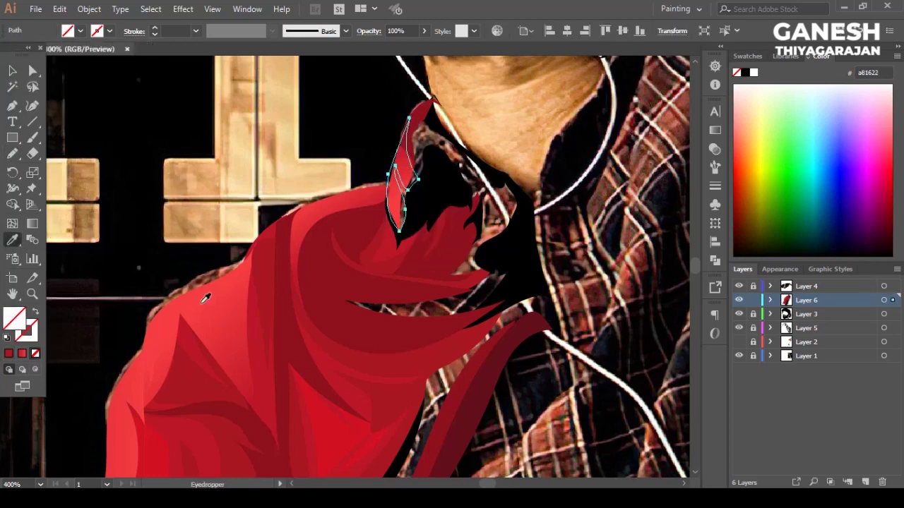
{"action": "key", "text": "period"}
{"action": "key", "text": "v"}
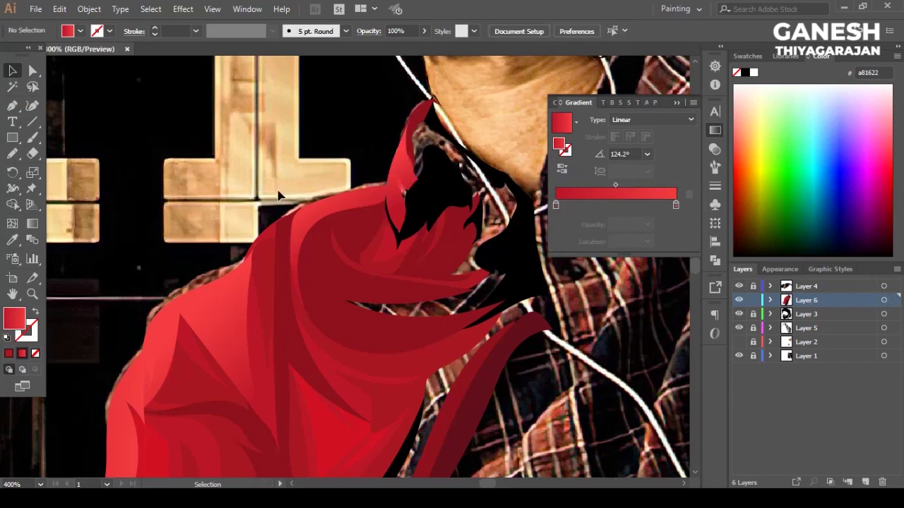
{"action": "mouse_move", "coordinate": [403, 176]}
{"action": "left_mouse_down"}
{"action": "mouse_move", "coordinate": [371, 172]}
{"action": "mouse_move", "coordinate": [413, 204]}
{"action": "mouse_move", "coordinate": [427, 177]}
{"action": "left_mouse_up"}
{"action": "key", "text": "ctrl+shift+a"}
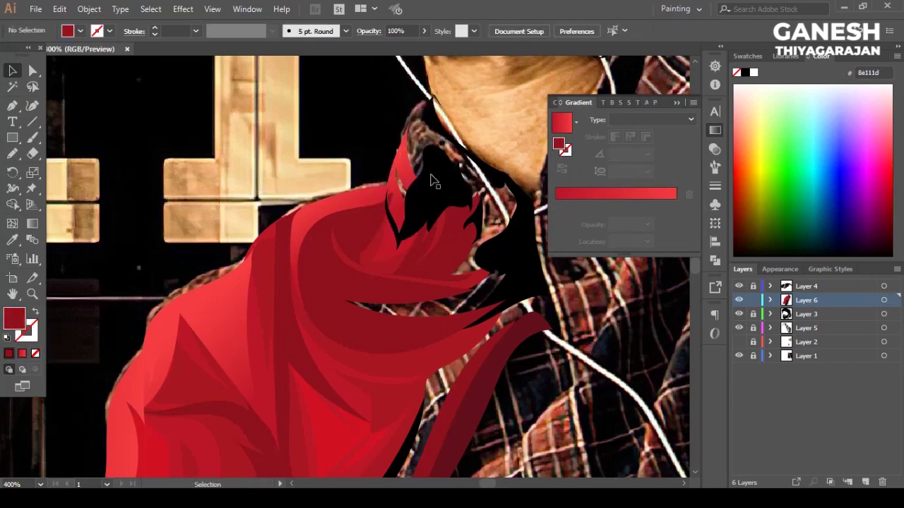
Step: Draw a dark-red fold along the neck edge and hide the reference photo to check it
{"action": "key", "text": "n"}
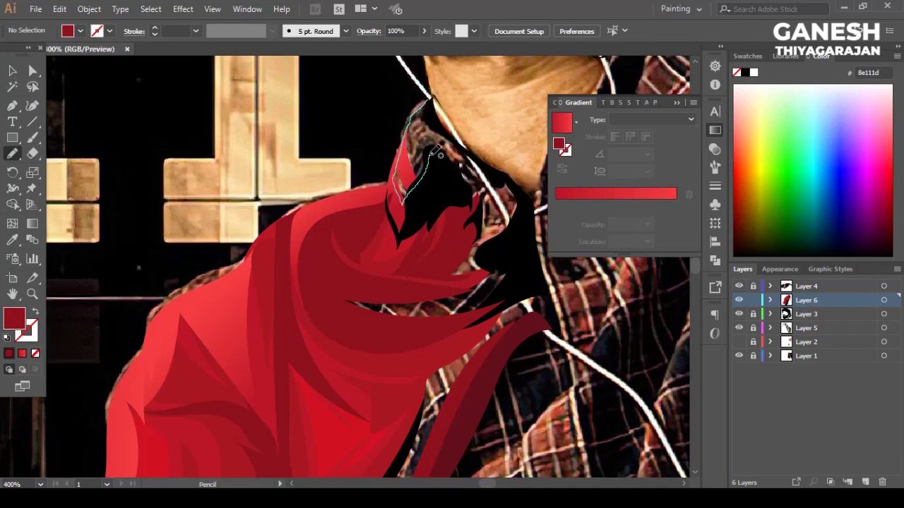
{"action": "left_click_drag", "start_coordinate": [434, 101], "coordinate": [428, 105]}
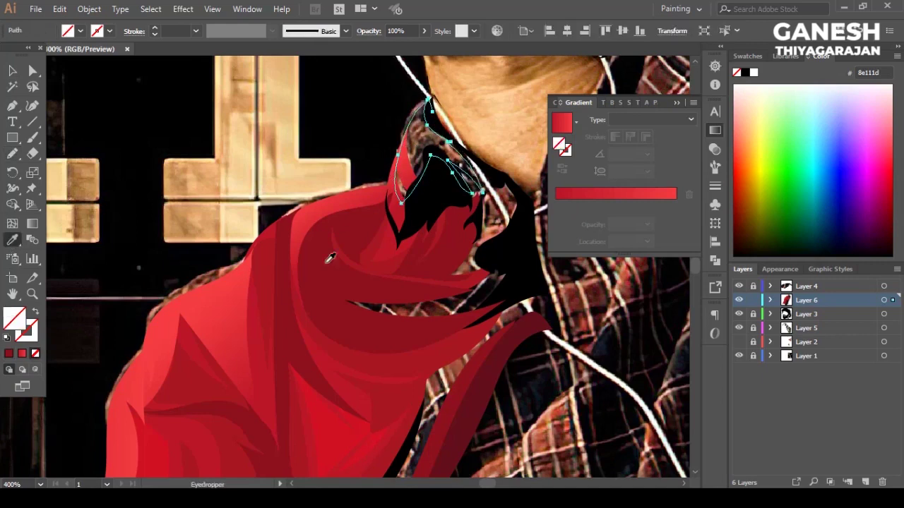
{"action": "key", "text": "v"}
{"action": "key", "text": "ctrl+shift+w"}
{"action": "key", "text": "ctrl+shift+w"}
Step: Draw a thin red sliver along the collar
{"action": "key", "text": "a"}
{"action": "scroll", "coordinate": [471, 144], "scroll_direction": "up", "scroll_amount": 2}
{"action": "scroll", "coordinate": [471, 145], "scroll_direction": "up", "scroll_amount": 1}
{"action": "left_click", "coordinate": [260, 139]}
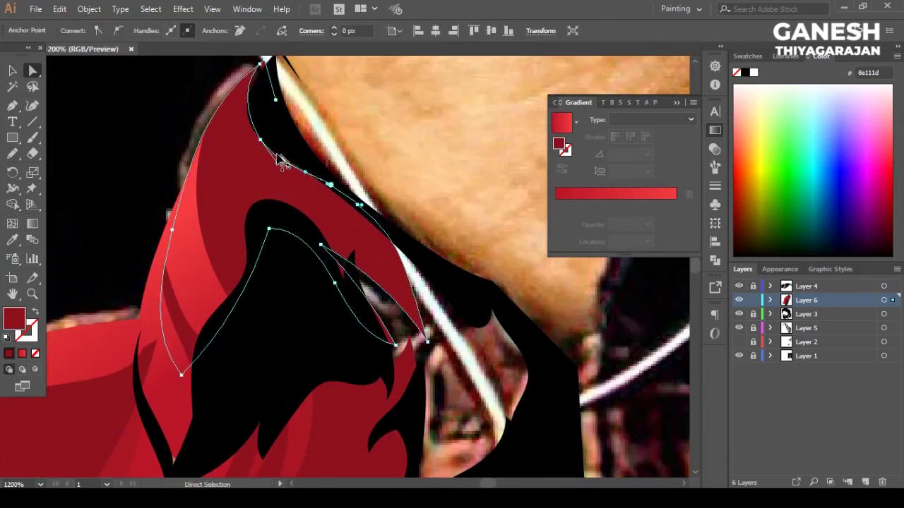
{"action": "key", "text": "v"}
{"action": "left_click", "coordinate": [95, 106]}
{"action": "scroll", "coordinate": [247, 173], "scroll_direction": "down", "scroll_amount": 2}
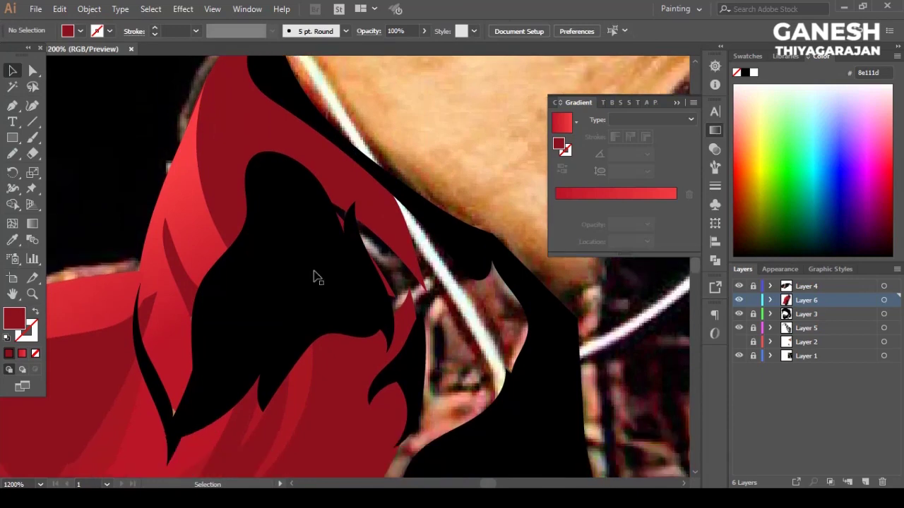
{"action": "scroll", "coordinate": [244, 184], "scroll_direction": "down", "scroll_amount": 2}
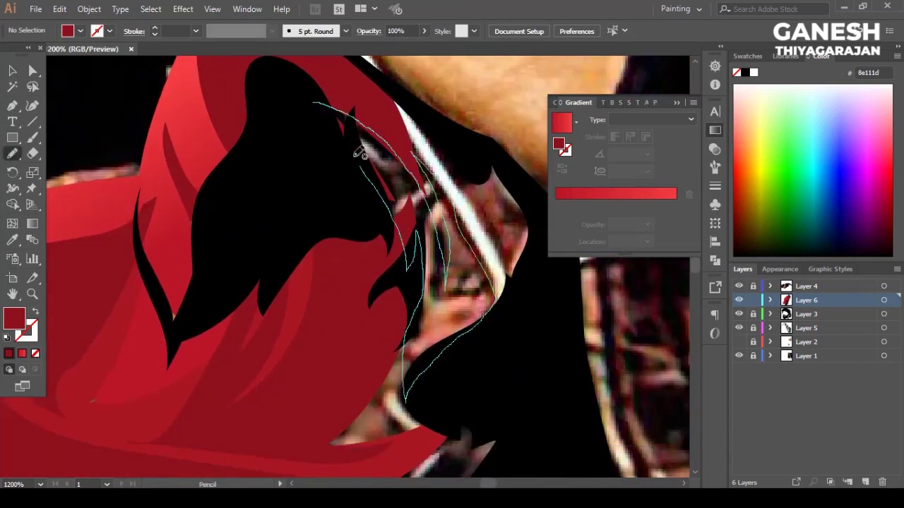
{"action": "left_click_drag", "start_coordinate": [366, 172], "coordinate": [308, 104]}
{"action": "key", "text": "v"}
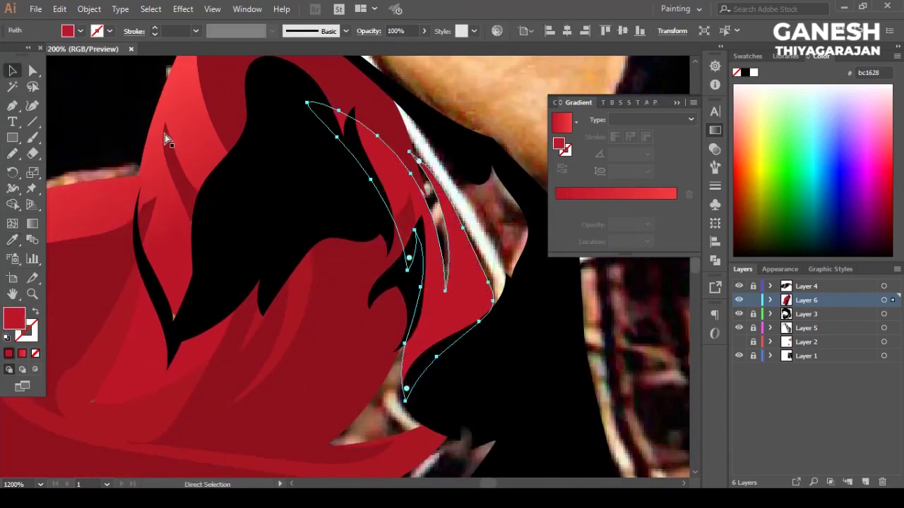
Step: Add another thin strip along the white edge and fill the new strips with sampled dark red
{"action": "key", "text": "v"}
{"action": "left_click", "coordinate": [125, 111]}
{"action": "key", "text": "n"}
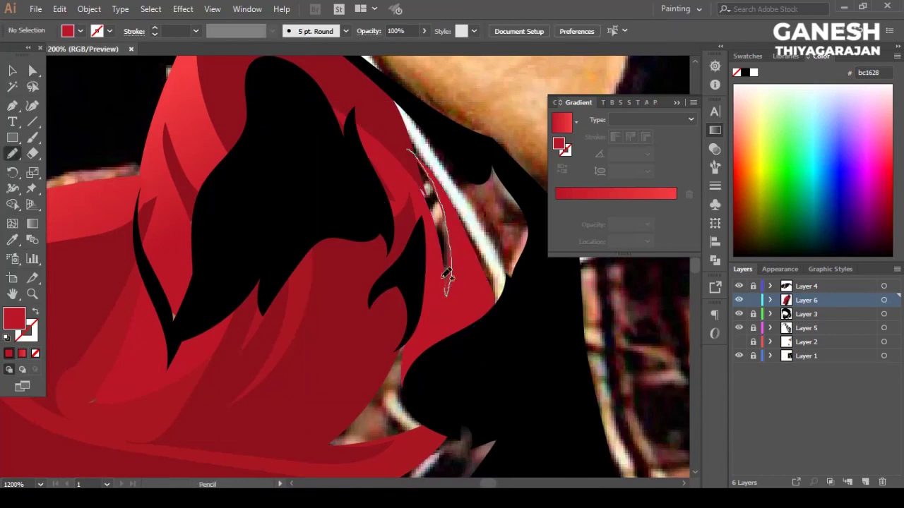
{"action": "left_click_drag", "start_coordinate": [451, 293], "coordinate": [452, 296]}
{"action": "key", "text": "v"}
{"action": "left_click", "coordinate": [112, 141]}
{"action": "left_click_drag", "start_coordinate": [467, 185], "coordinate": [461, 174]}
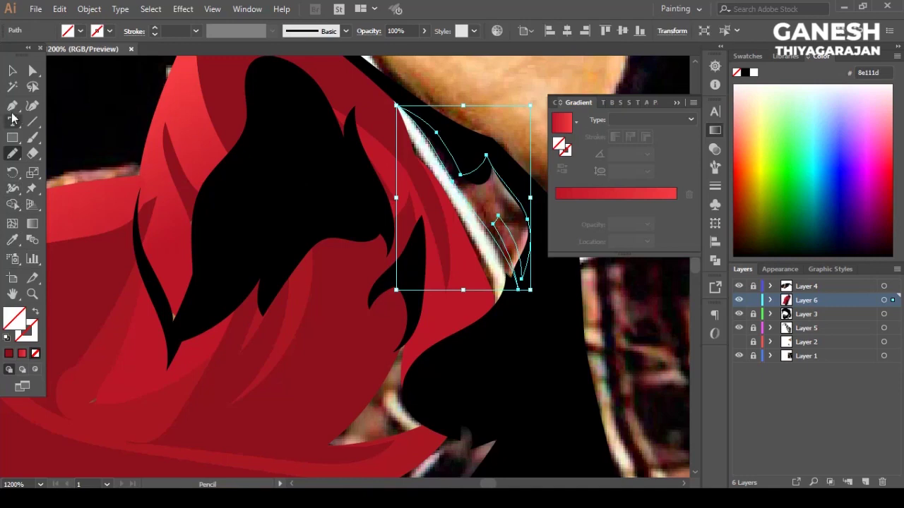
{"action": "left_click", "coordinate": [422, 165]}
{"action": "key", "text": "v"}
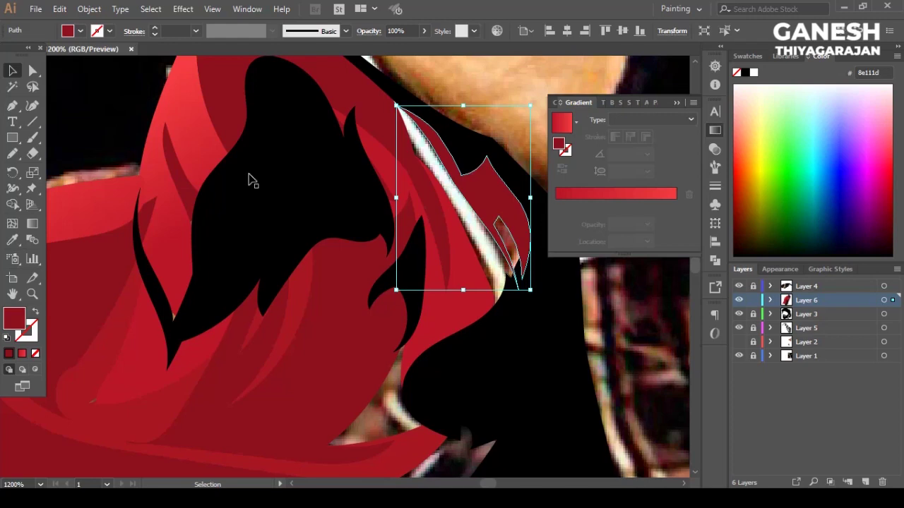
Step: Draw a fold shape along the collar edge with a dark red fill
{"action": "key", "text": "n"}
{"action": "key", "text": "ctrl+shift+a"}
{"action": "left_click_drag", "start_coordinate": [488, 203], "coordinate": [501, 306]}
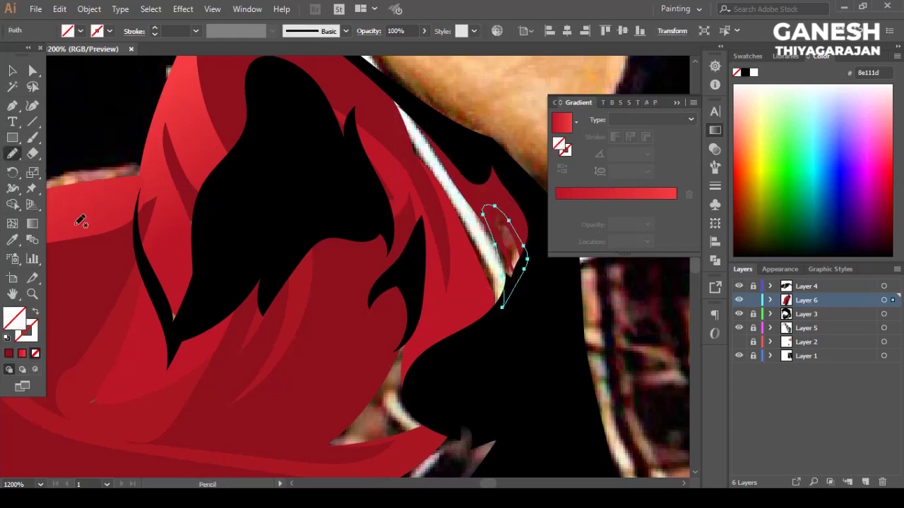
{"action": "key", "text": "i"}
{"action": "left_click", "coordinate": [177, 177]}
{"action": "key", "text": "v"}
{"action": "key", "text": "ctrl+shift+a"}
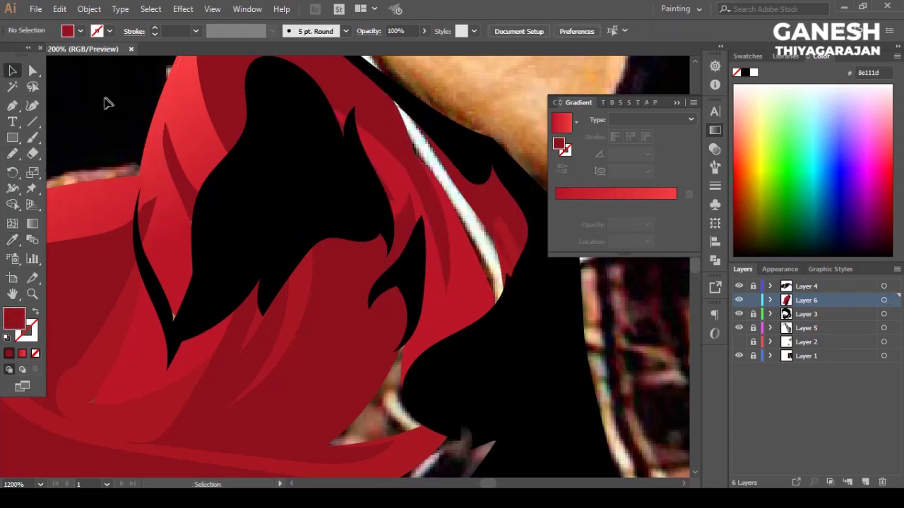
Step: Show the skin-and-hands layer, select the black neck shape's outline and zoom in on the neck
{"action": "key", "text": "ctrl+minus"}
{"action": "key", "text": "ctrl+minus"}
{"action": "key", "text": "ctrl+minus"}
{"action": "left_click", "coordinate": [738, 342]}
{"action": "key", "text": "ctrl+plus"}
{"action": "key", "text": "ctrl+plus"}
{"action": "key", "text": "ctrl+plus"}
{"action": "left_click", "coordinate": [272, 249]}
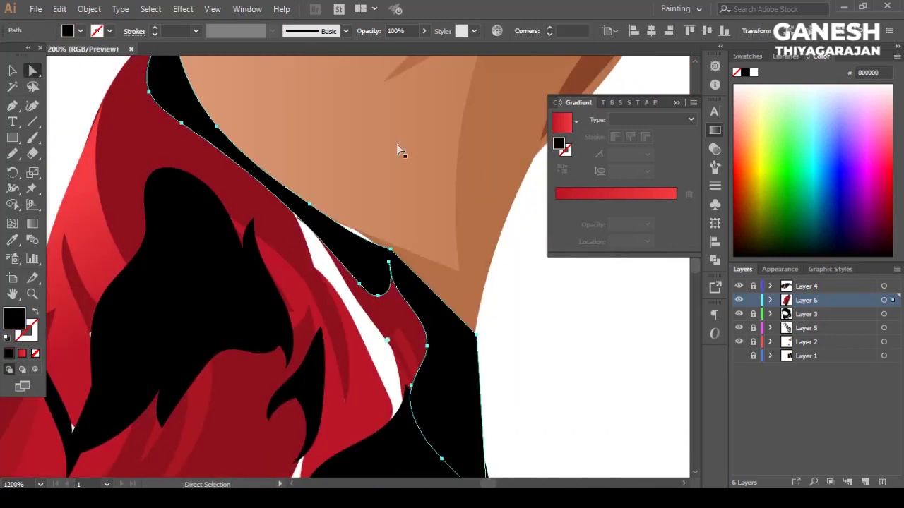
Step: Reshape the notch in the black neck shape by dragging one of its anchors
{"action": "key", "text": "a"}
{"action": "left_click", "coordinate": [358, 244]}
{"action": "left_click_drag", "start_coordinate": [363, 242], "coordinate": [347, 233]}
{"action": "key", "text": "ctrl+minus"}
{"action": "key", "text": "v"}
{"action": "key", "text": "ctrl+shift+a"}
Step: Select anchors on the red collar fold shapes for adjustment
{"action": "key", "text": "ctrl+plus"}
{"action": "key", "text": "ctrl+plus"}
{"action": "left_click", "coordinate": [299, 329]}
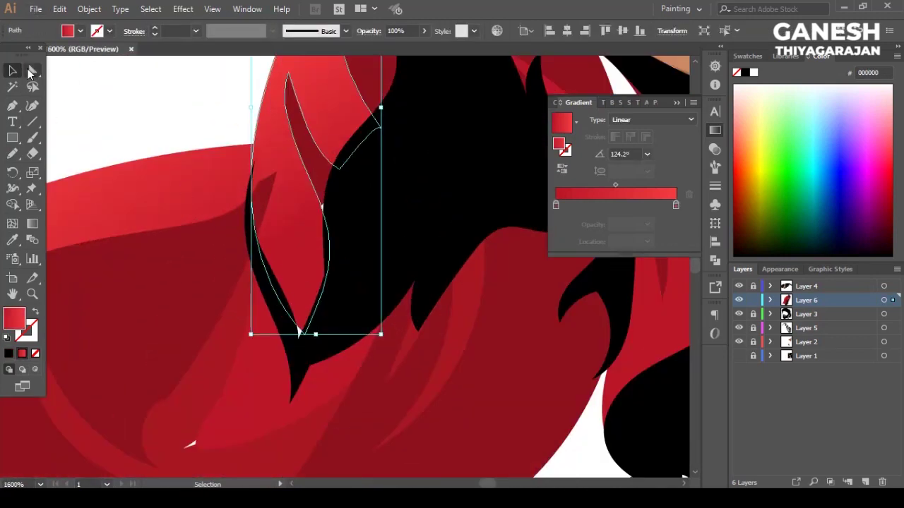
{"action": "key", "text": "a"}
{"action": "key", "text": "ctrl+minus"}
{"action": "key", "text": "ctrl+minus"}
{"action": "key", "text": "ctrl+plus"}
{"action": "key", "text": "ctrl+plus"}
{"action": "left_click", "coordinate": [331, 230]}
{"action": "left_click", "coordinate": [323, 233]}
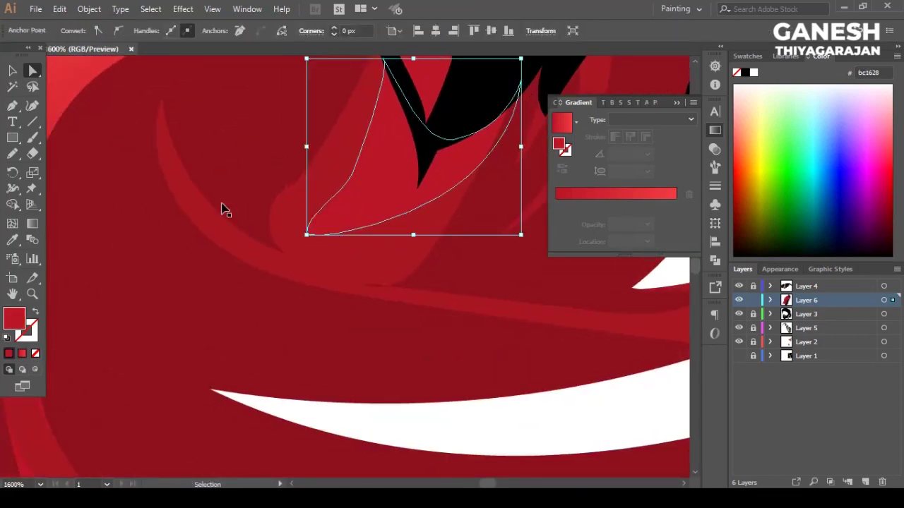
{"action": "key", "text": "ctrl+minus"}
Step: Pick further collar fold anchors and zoom out to review the whole collar
{"action": "left_click", "coordinate": [269, 275]}
{"action": "key", "text": "ctrl+shift+a"}
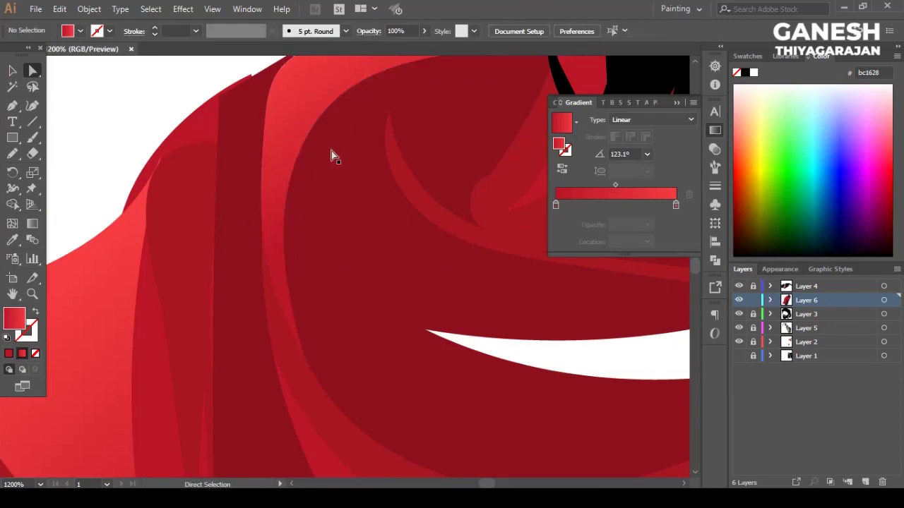
{"action": "key", "text": "ctrl+minus"}
{"action": "left_click", "coordinate": [272, 370]}
{"action": "left_click", "coordinate": [374, 202]}
{"action": "key", "text": "ctrl+minus"}
{"action": "key", "text": "ctrl+minus"}
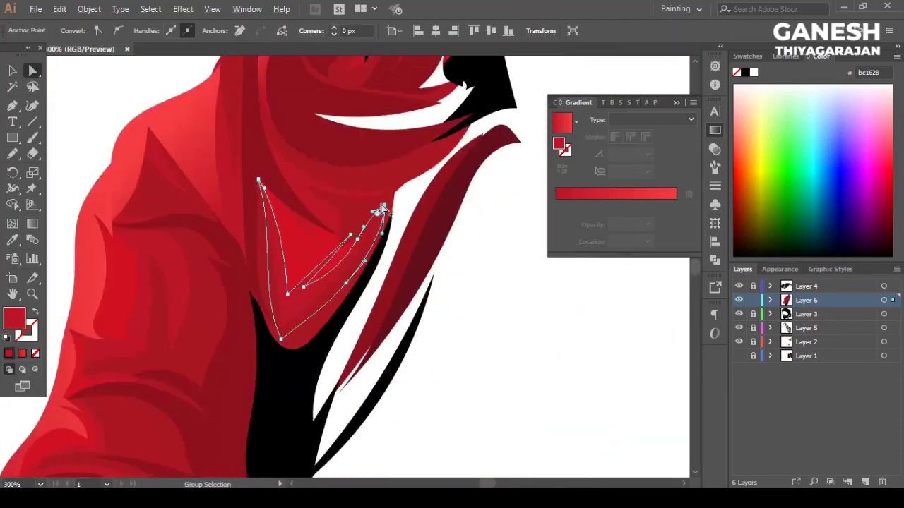
Step: Fill the small black patch atop the collar with dark red #8e111d
{"action": "left_click", "coordinate": [364, 215]}
{"action": "key", "text": "ctrl+minus"}
{"action": "key", "text": "ctrl+plus"}
{"action": "left_click", "coordinate": [67, 31]}
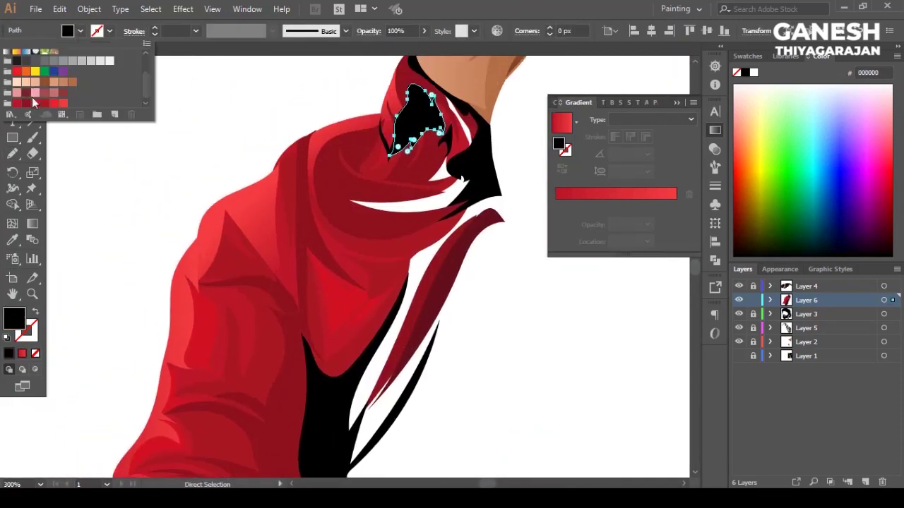
{"action": "left_click", "coordinate": [31, 96]}
{"action": "key", "text": "i"}
{"action": "double_click", "coordinate": [14, 320]}
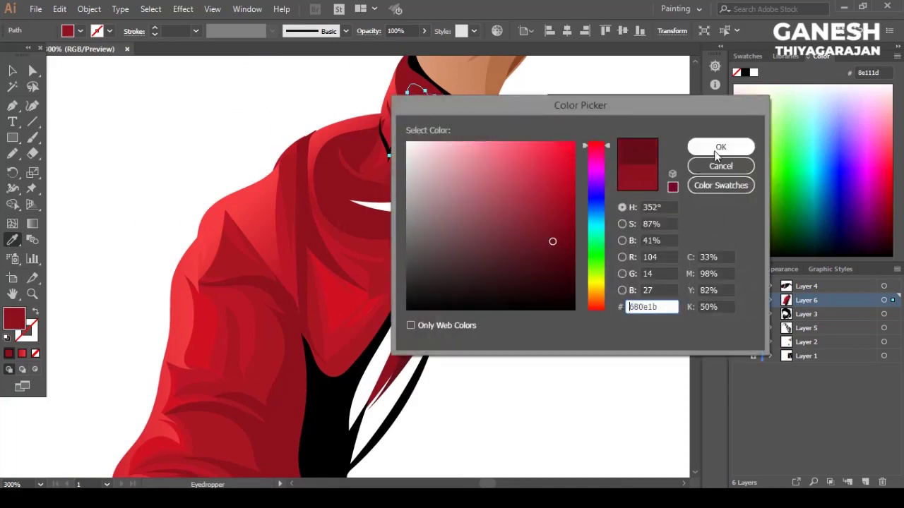
{"action": "left_click", "coordinate": [719, 148]}
{"action": "key", "text": "ctrl+minus"}
{"action": "key", "text": "ctrl+plus"}
Step: Bend the black collar curve outward by dragging an anchor near the neck
{"action": "key", "text": "ctrl+minus"}
{"action": "left_click", "coordinate": [448, 243]}
{"action": "key", "text": "ctrl+plus"}
{"action": "key", "text": "ctrl+plus"}
{"action": "key", "text": "ctrl+plus"}
{"action": "key", "text": "ctrl+plus"}
{"action": "left_click", "coordinate": [370, 236]}
{"action": "left_click", "coordinate": [299, 276]}
{"action": "left_click", "coordinate": [355, 197]}
{"action": "left_click_drag", "start_coordinate": [356, 192], "coordinate": [386, 207]}
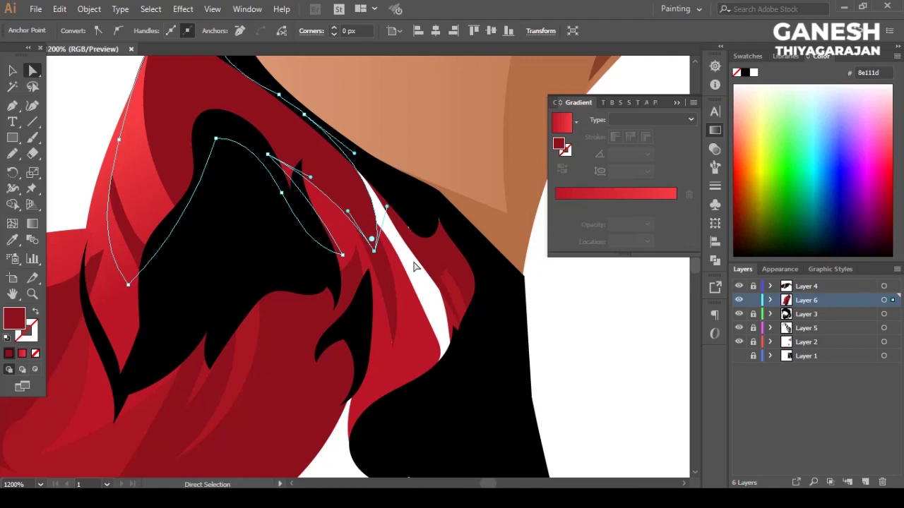
Step: Show the plaid reference photo behind the artwork
{"action": "left_click", "coordinate": [544, 289]}
{"action": "key", "text": "v"}
{"action": "scroll", "coordinate": [328, 199], "scroll_direction": "down", "scroll_amount": 3}
{"action": "scroll", "coordinate": [318, 192], "scroll_direction": "down", "scroll_amount": 3}
{"action": "scroll", "coordinate": [316, 189], "scroll_direction": "up", "scroll_amount": 3}
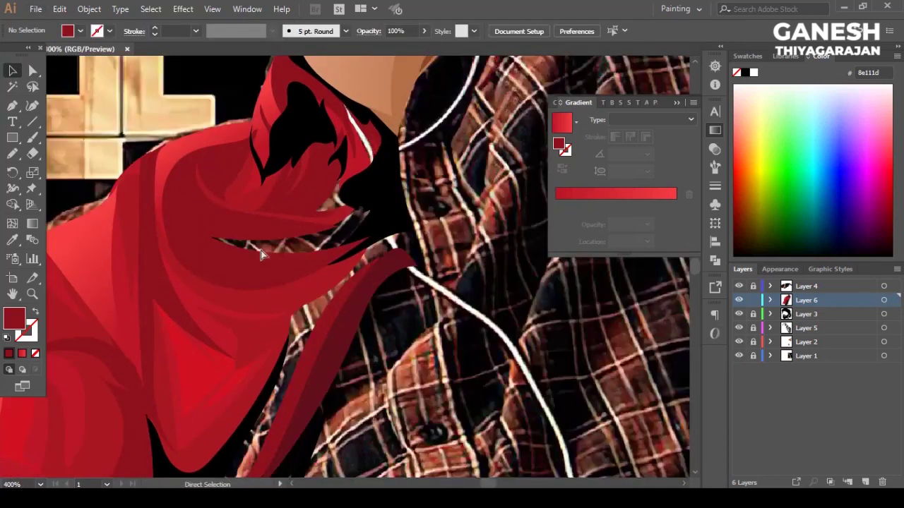
{"action": "scroll", "coordinate": [317, 212], "scroll_direction": "up", "scroll_amount": 2}
{"action": "left_click", "coordinate": [12, 153]}
Step: Draw several small fold shapes on the collar under the chin
{"action": "left_click_drag", "start_coordinate": [311, 271], "coordinate": [199, 241]}
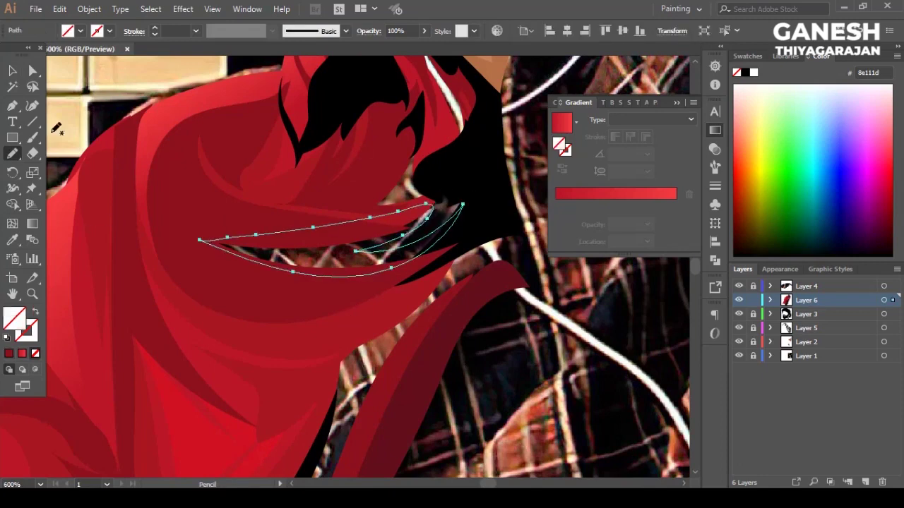
{"action": "key", "text": "v"}
{"action": "left_click", "coordinate": [68, 176]}
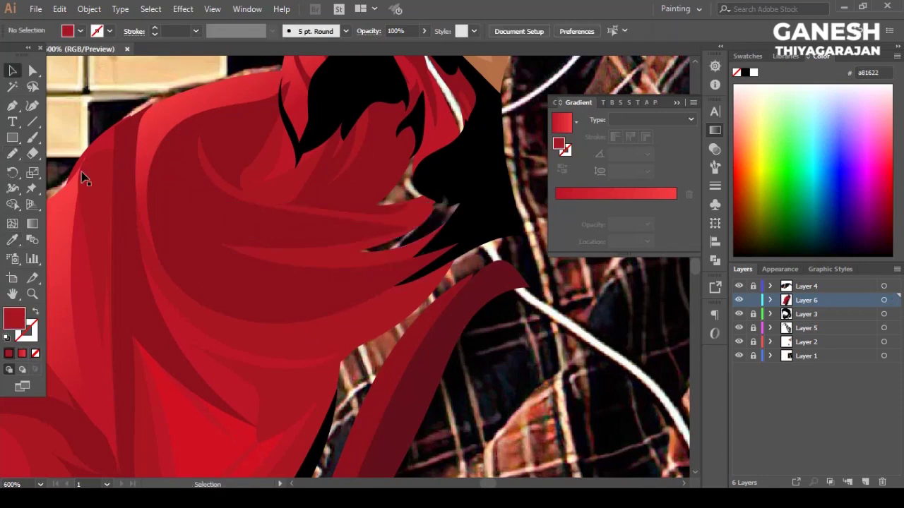
{"action": "left_click_drag", "start_coordinate": [381, 197], "coordinate": [367, 205]}
{"action": "key", "text": "i"}
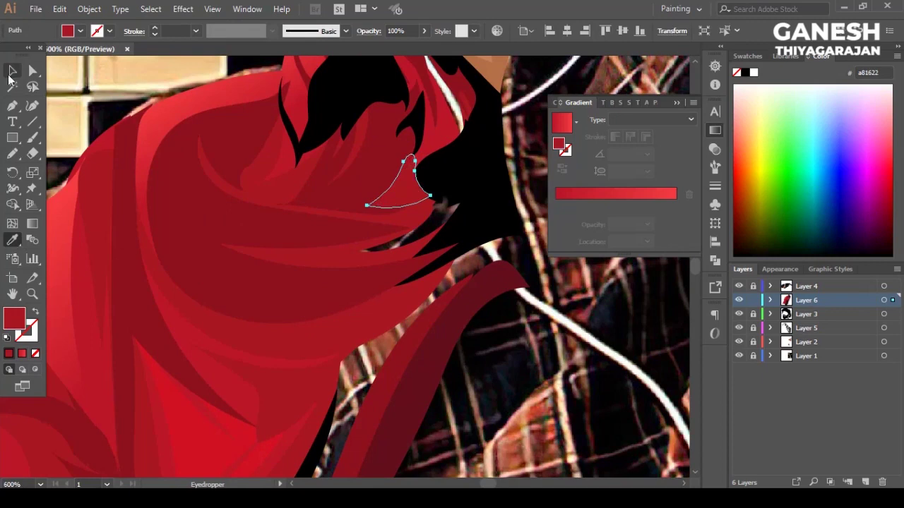
{"action": "key", "text": "v"}
{"action": "left_click", "coordinate": [238, 122]}
{"action": "left_click_drag", "start_coordinate": [382, 207], "coordinate": [376, 204]}
{"action": "key", "text": "i"}
{"action": "key", "text": "v"}
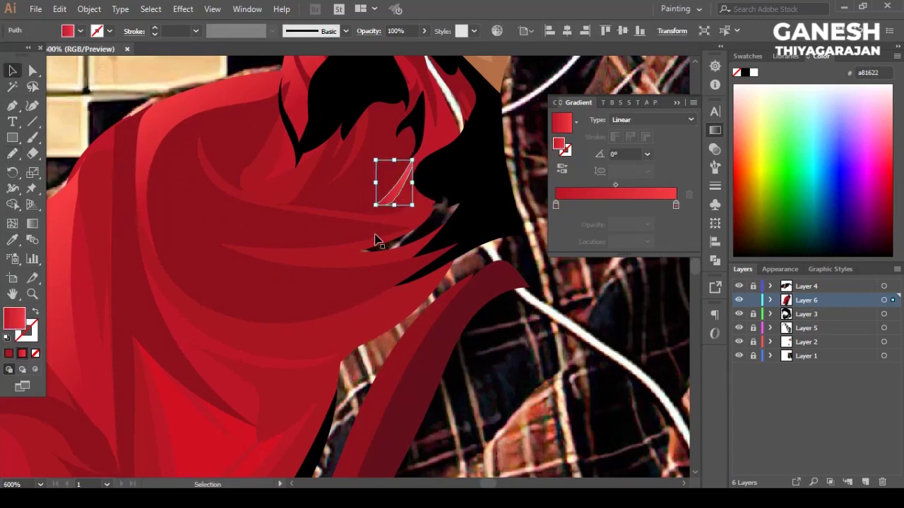
Step: Draw a closed shadow shape on the collar and recolour it darker red
{"action": "key", "text": "n"}
{"action": "left_click_drag", "start_coordinate": [393, 207], "coordinate": [392, 206]}
{"action": "scroll", "coordinate": [392, 206], "scroll_direction": "up", "scroll_amount": 1}
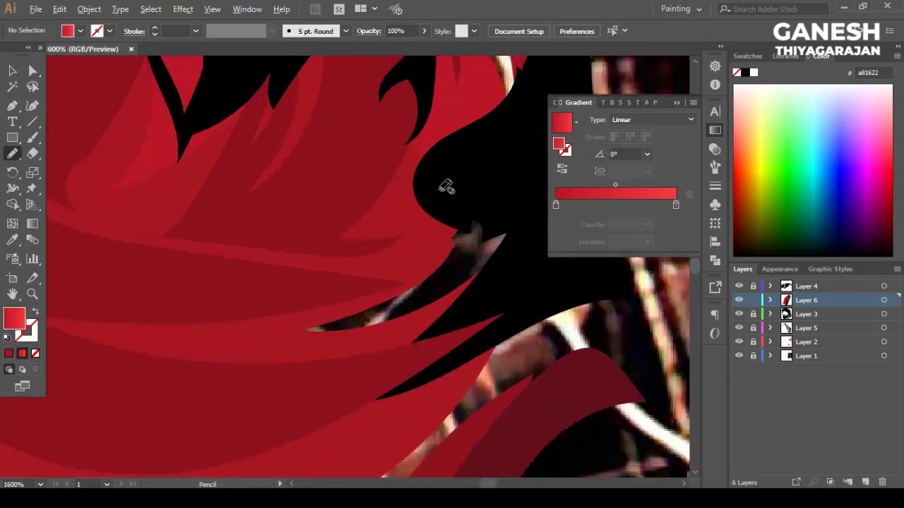
{"action": "scroll", "coordinate": [395, 210], "scroll_direction": "up", "scroll_amount": 2}
{"action": "left_click_drag", "start_coordinate": [366, 296], "coordinate": [385, 212]}
{"action": "key", "text": "i"}
{"action": "left_click", "coordinate": [389, 172]}
{"action": "key", "text": "v"}
Step: Draw a thin sliver along the collar's underside
{"action": "scroll", "coordinate": [424, 256], "scroll_direction": "down", "scroll_amount": 2}
{"action": "scroll", "coordinate": [424, 256], "scroll_direction": "up", "scroll_amount": 2}
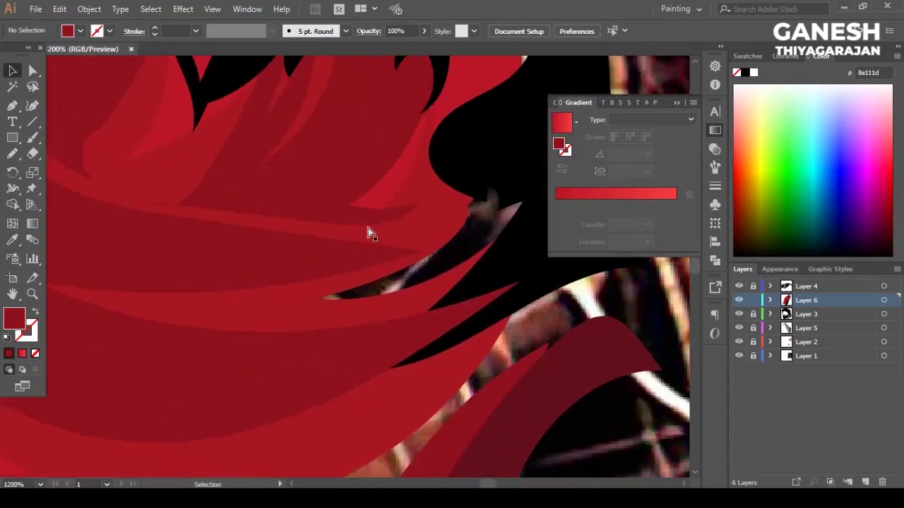
{"action": "key", "text": "n"}
{"action": "left_click_drag", "start_coordinate": [437, 195], "coordinate": [383, 260]}
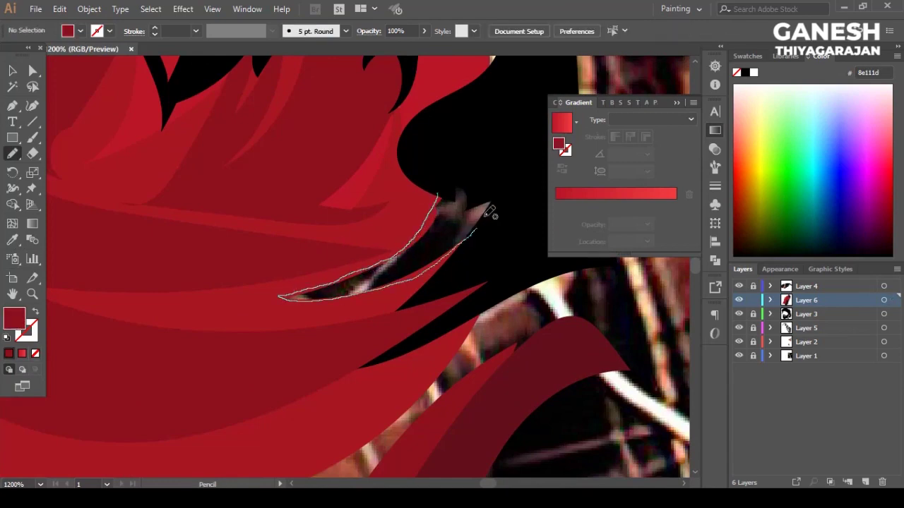
{"action": "key", "text": "v"}
{"action": "scroll", "coordinate": [368, 309], "scroll_direction": "down", "scroll_amount": 3}
{"action": "key", "text": "a"}
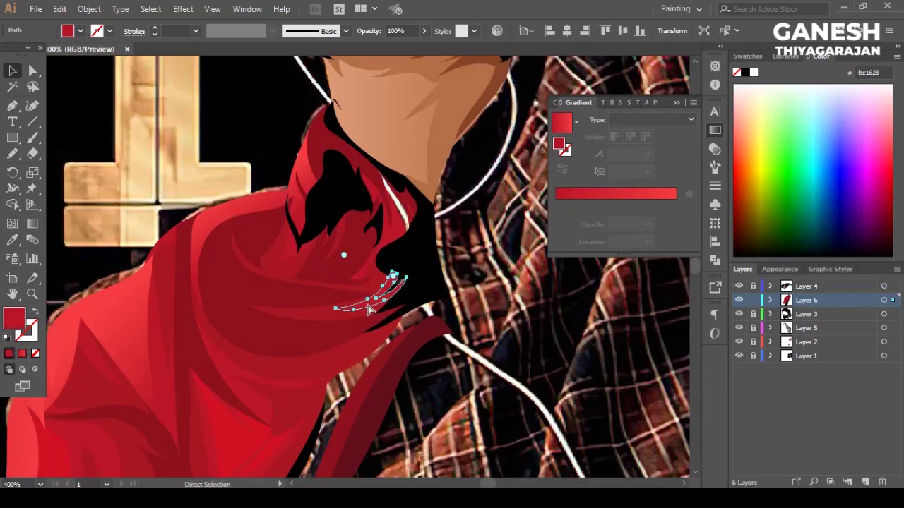
{"action": "key", "text": "v"}
{"action": "left_click", "coordinate": [446, 343]}
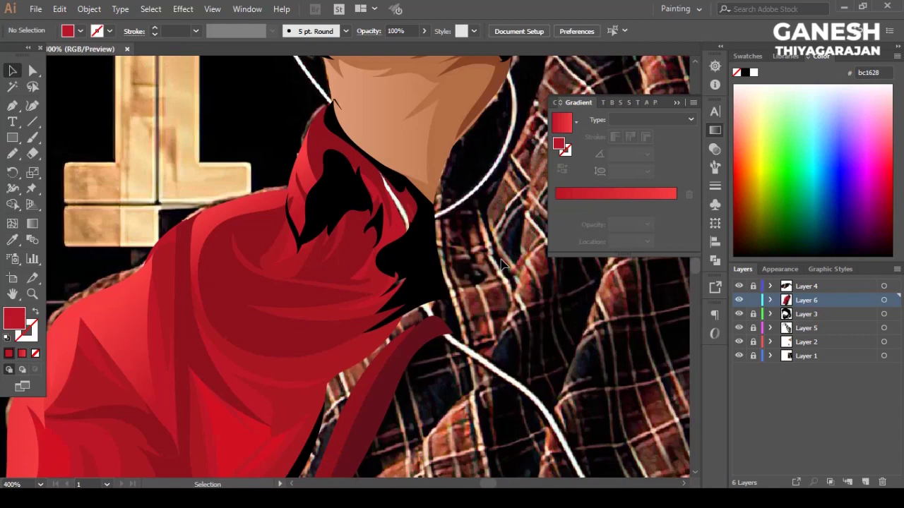
Step: Add a small fold under the chin coloured to match the nearby collar red
{"action": "left_click_drag", "start_coordinate": [396, 273], "coordinate": [409, 279]}
{"action": "key", "text": "i"}
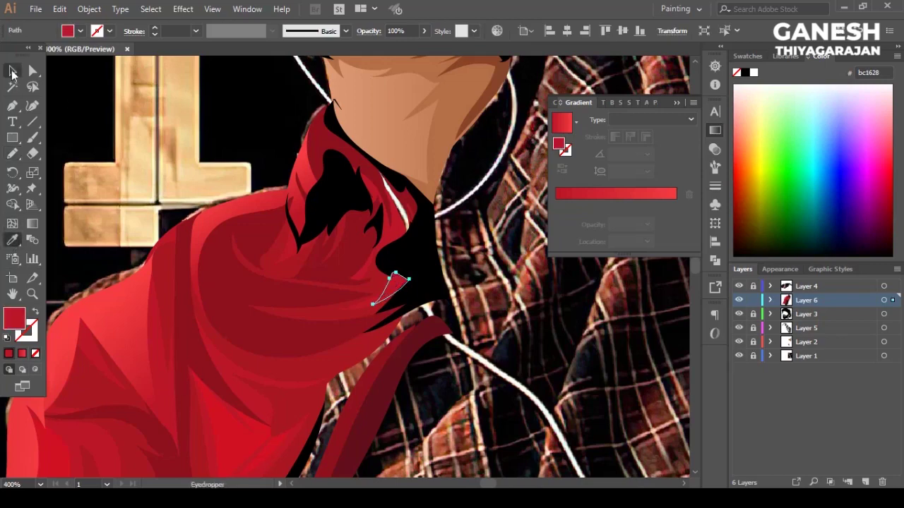
{"action": "left_click", "coordinate": [219, 157]}
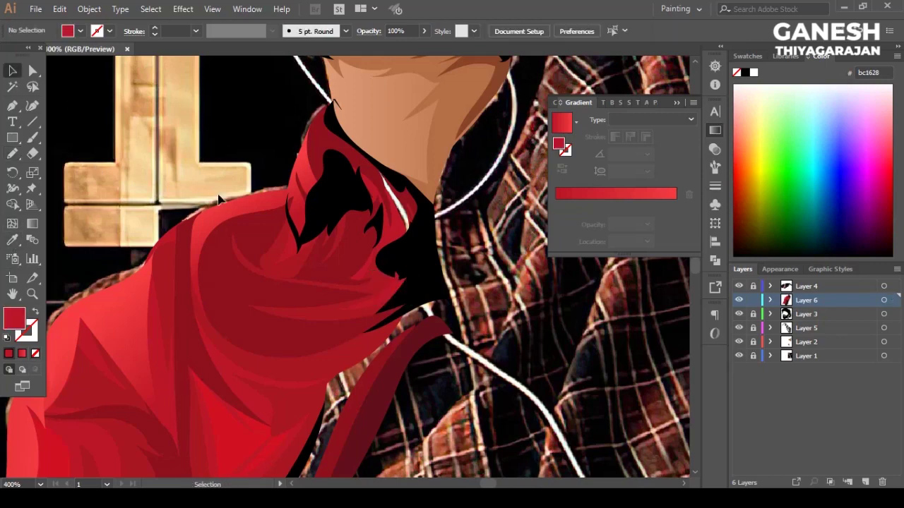
{"action": "scroll", "coordinate": [170, 437], "scroll_direction": "down", "scroll_amount": 3}
Step: Pencil over the black inner collar's left edge to merge and widen it, filled black
{"action": "scroll", "coordinate": [353, 254], "scroll_direction": "up", "scroll_amount": 3}
{"action": "scroll", "coordinate": [353, 254], "scroll_direction": "up", "scroll_amount": 2}
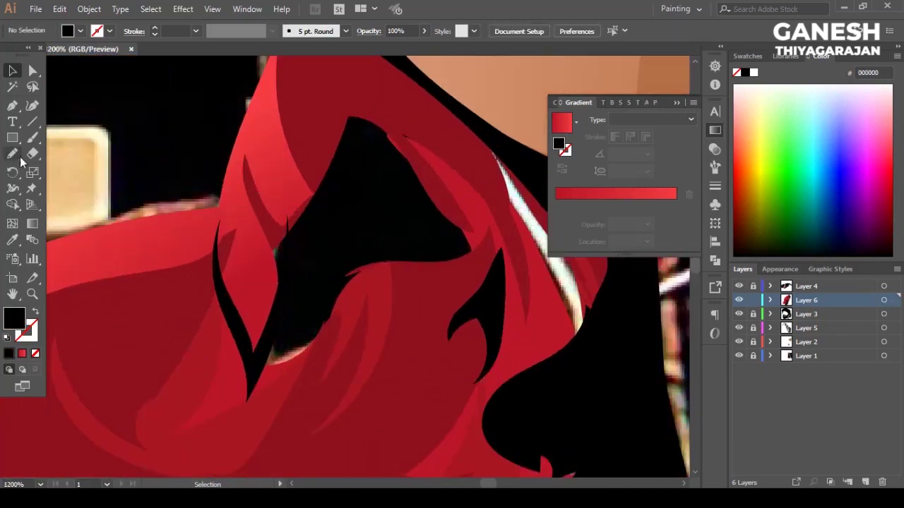
{"action": "left_click_drag", "start_coordinate": [384, 270], "coordinate": [347, 121]}
{"action": "left_click_drag", "start_coordinate": [276, 246], "coordinate": [252, 371]}
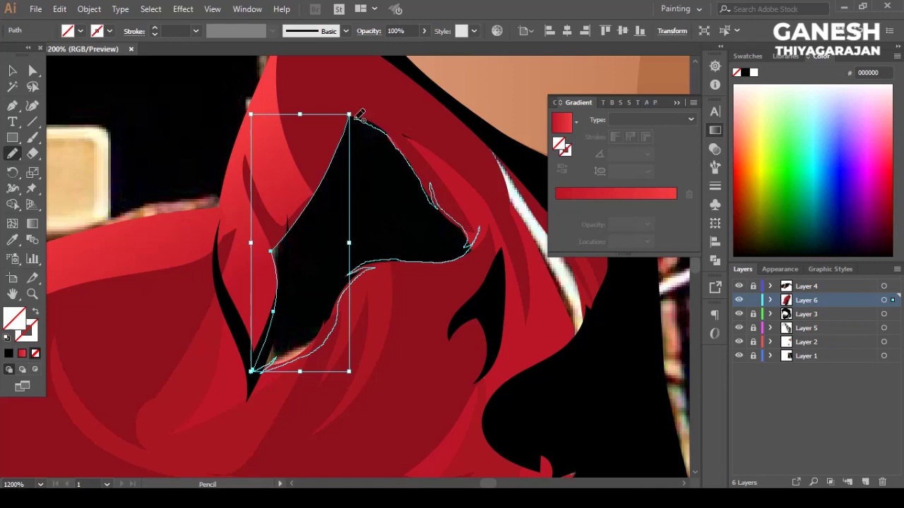
{"action": "key", "text": "i"}
{"action": "left_click", "coordinate": [96, 172]}
{"action": "key", "text": "v"}
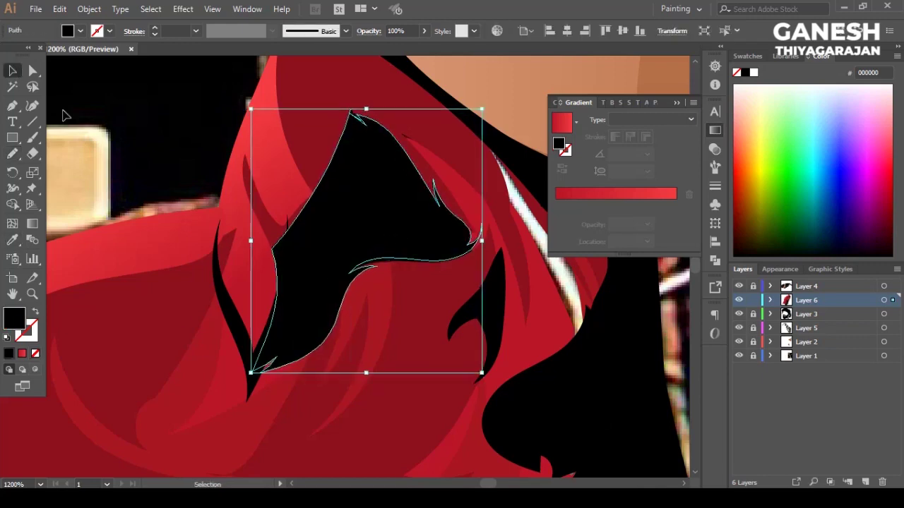
Step: Reshape the red collar edge so it extends up to meet the neck
{"action": "key", "text": "ctrl+shift+a"}
{"action": "key", "text": "ctrl+minus"}
{"action": "key", "text": "ctrl+minus"}
{"action": "key", "text": "ctrl+minus"}
{"action": "scroll", "coordinate": [269, 235], "scroll_direction": "up", "scroll_amount": 4}
{"action": "left_click_drag", "start_coordinate": [329, 192], "coordinate": [355, 137]}
{"action": "left_click_drag", "start_coordinate": [302, 247], "coordinate": [302, 249]}
{"action": "key", "text": "ctrl+shift+a"}
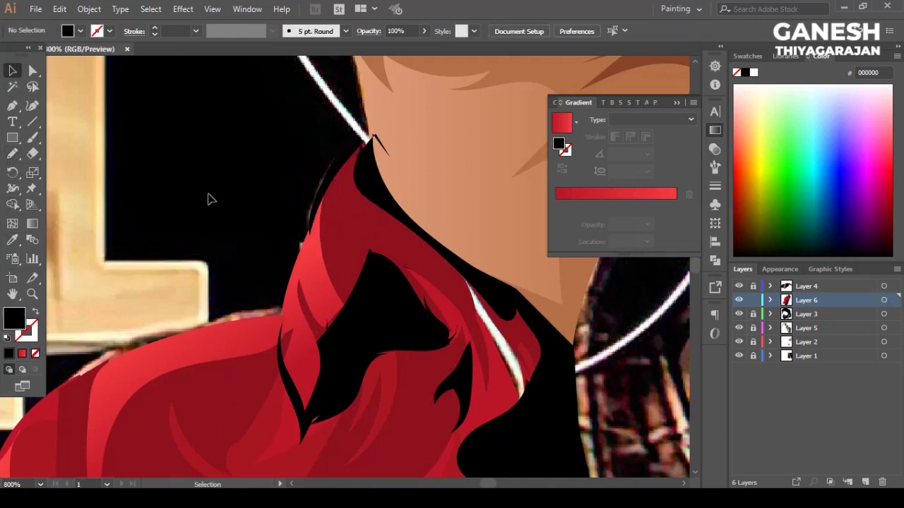
Step: Delete the anchor forming the black collar's thin spike at the neck tip
{"action": "key", "text": "v"}
{"action": "key", "text": "ctrl+plus"}
{"action": "key", "text": "ctrl+plus"}
{"action": "key", "text": "minus"}
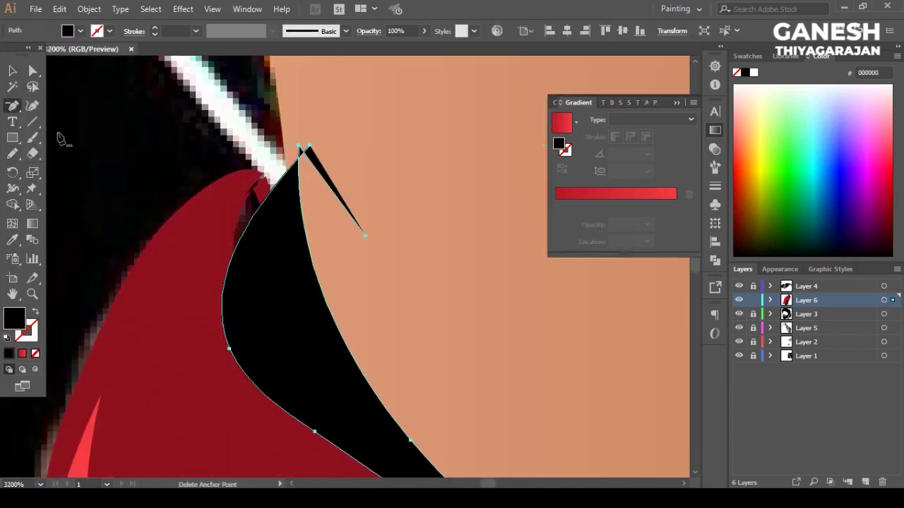
{"action": "left_click", "coordinate": [370, 243]}
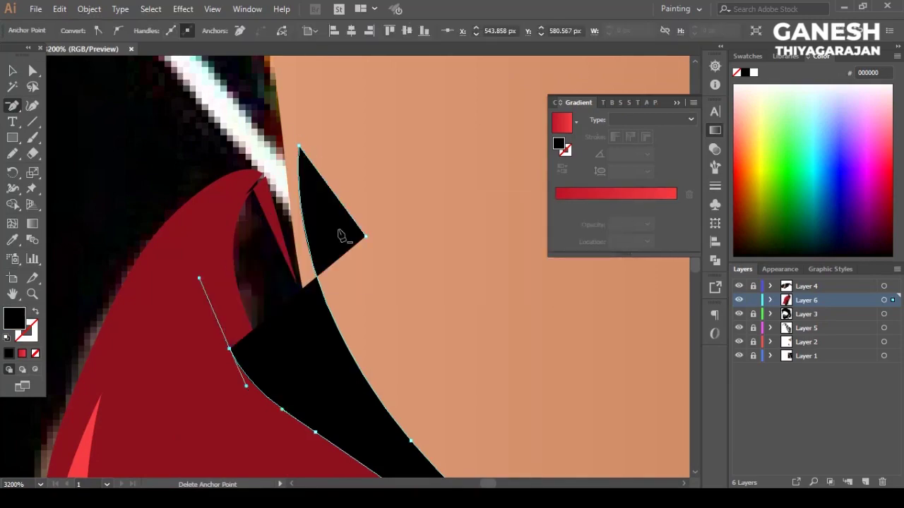
{"action": "left_click", "coordinate": [570, 268]}
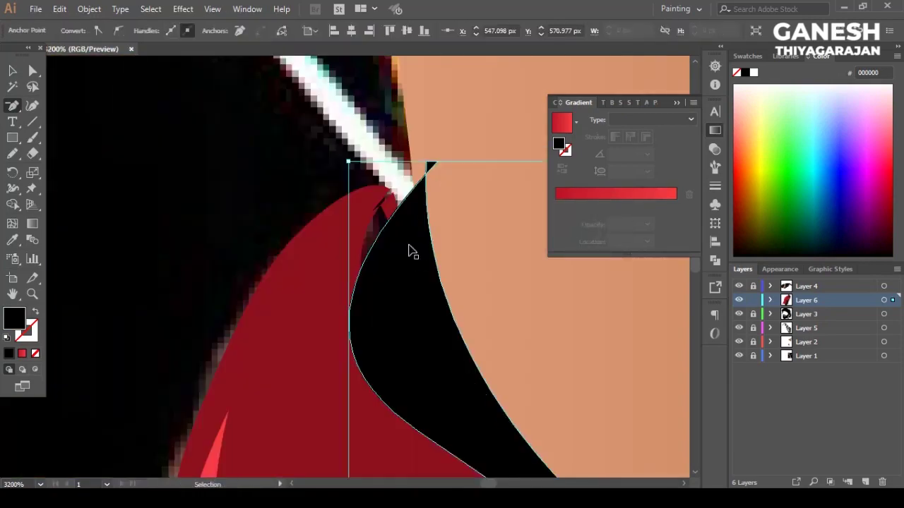
{"action": "scroll", "coordinate": [289, 218], "scroll_direction": "down", "scroll_amount": 5}
{"action": "scroll", "coordinate": [289, 218], "scroll_direction": "down", "scroll_amount": 2}
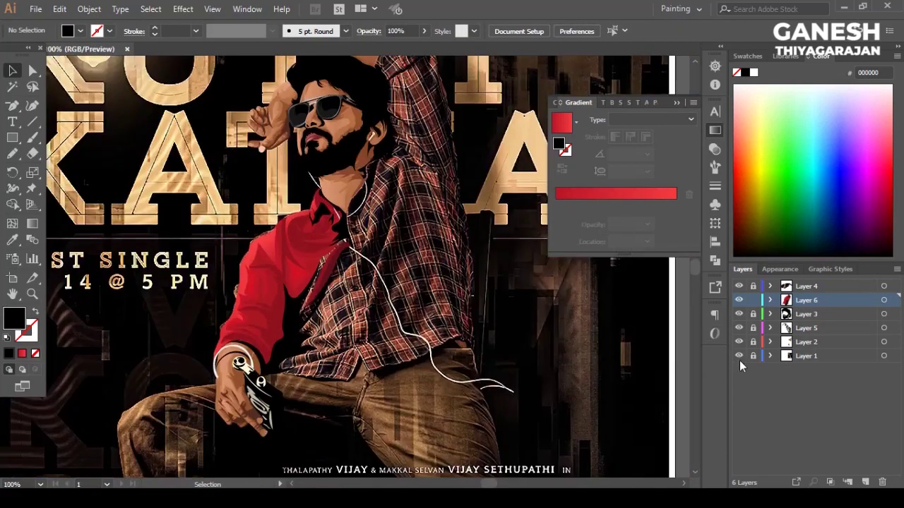
{"action": "scroll", "coordinate": [353, 238], "scroll_direction": "up", "scroll_amount": 4}
{"action": "scroll", "coordinate": [374, 223], "scroll_direction": "up", "scroll_amount": 2}
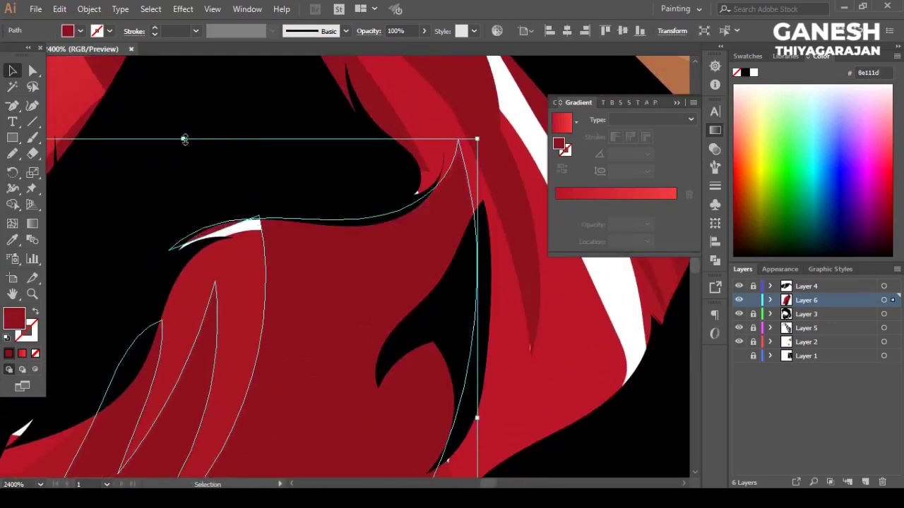
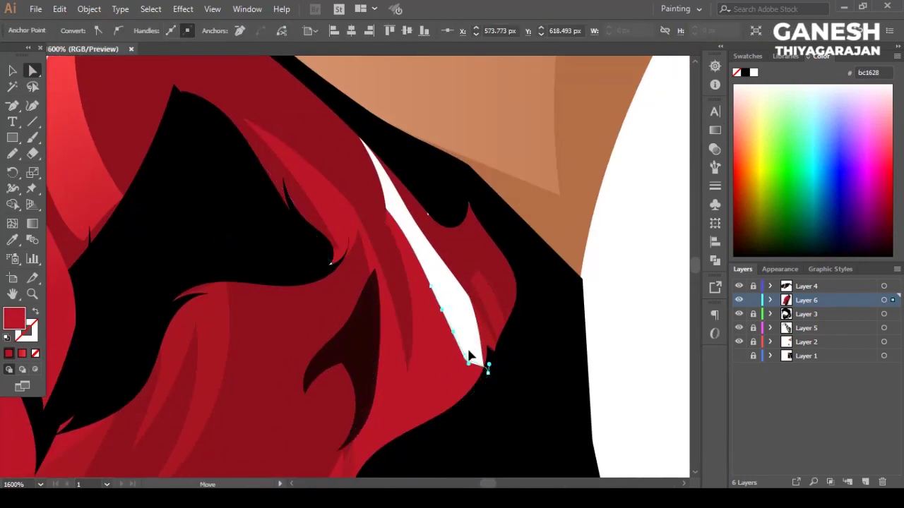
Step: Tuck the white highlight under the red collar and draw a dark-red shape along the upper sleeve edge
{"action": "left_click_drag", "start_coordinate": [434, 369], "coordinate": [455, 265]}
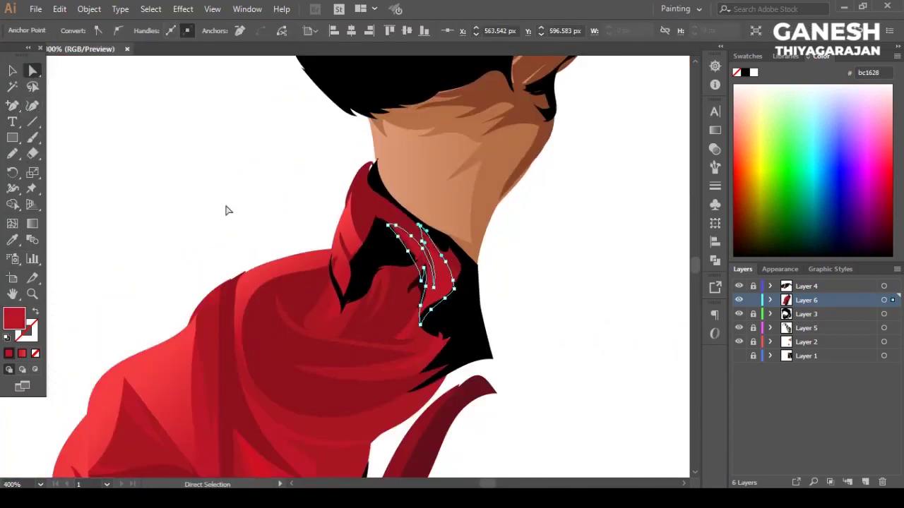
{"action": "scroll", "coordinate": [209, 320], "scroll_direction": "down", "scroll_amount": 1}
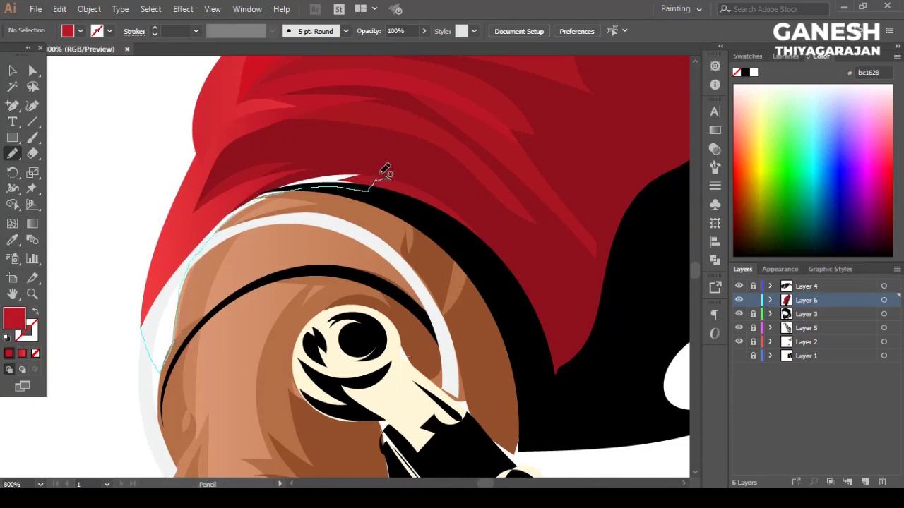
{"action": "left_click_drag", "start_coordinate": [168, 282], "coordinate": [164, 277]}
{"action": "key", "text": "v"}
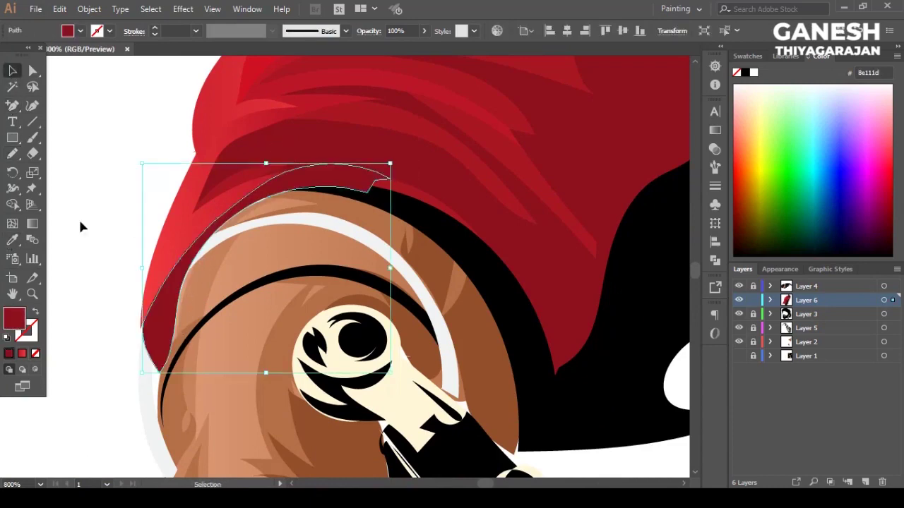
{"action": "left_click", "coordinate": [770, 300]}
{"action": "scroll", "coordinate": [840, 423], "scroll_direction": "down", "scroll_amount": 5}
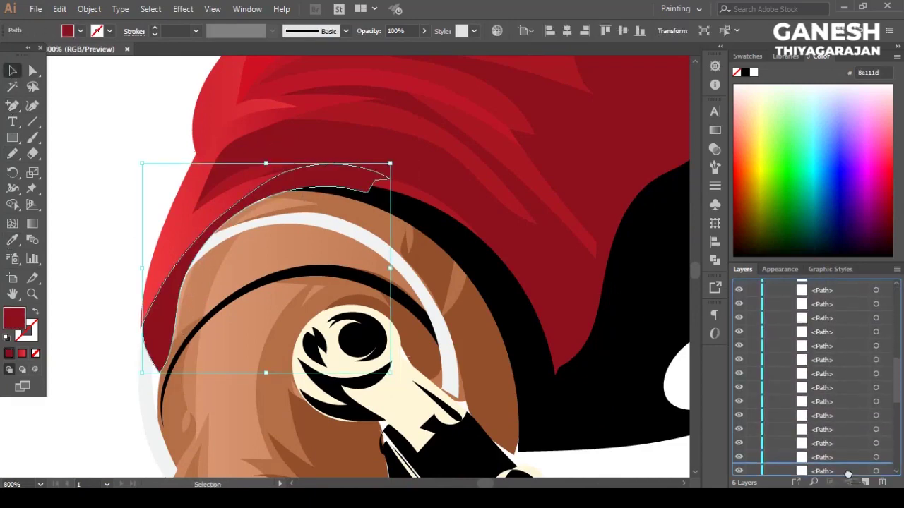
{"action": "scroll", "coordinate": [841, 438], "scroll_direction": "down", "scroll_amount": 3}
Step: Inspect the new sleeve-edge shape's path, then collapse Layer 6 in the layers list
{"action": "key", "text": "a"}
{"action": "key", "text": "ctrl+shift+a"}
{"action": "left_click", "coordinate": [271, 202]}
{"action": "key", "text": "a"}
{"action": "left_click", "coordinate": [270, 205]}
{"action": "left_click", "coordinate": [270, 202]}
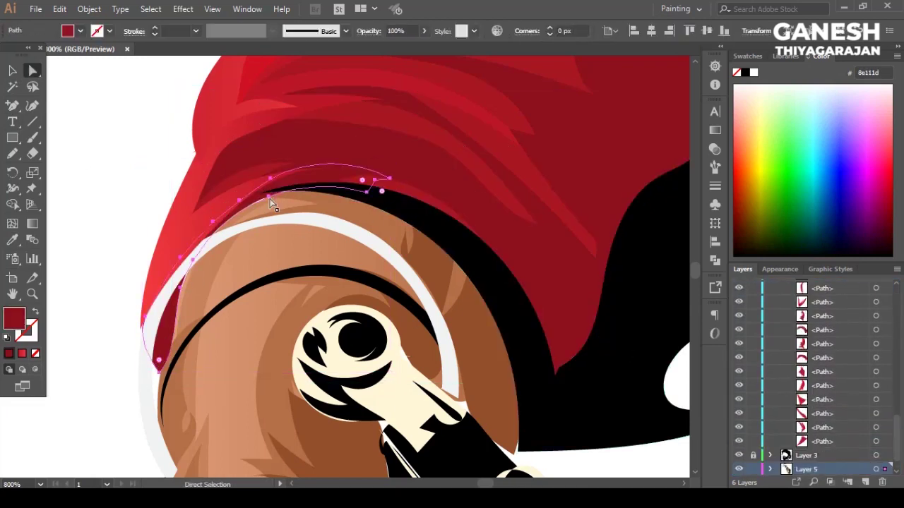
{"action": "key", "text": "ctrl+shift+a"}
{"action": "key", "text": "v"}
{"action": "left_click", "coordinate": [770, 300]}
{"action": "scroll", "coordinate": [286, 274], "scroll_direction": "down", "scroll_amount": 3}
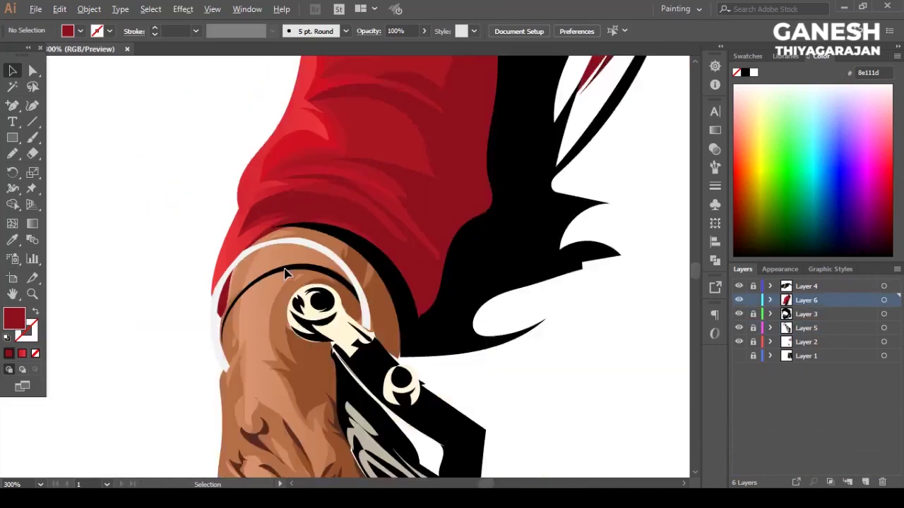
{"action": "scroll", "coordinate": [352, 270], "scroll_direction": "down", "scroll_amount": 3}
{"action": "scroll", "coordinate": [358, 289], "scroll_direction": "up", "scroll_amount": 5}
Step: Adjust the dark fold shape's bottom anchor so the fold tapers to a point
{"action": "key", "text": "a"}
{"action": "left_click", "coordinate": [357, 288]}
{"action": "scroll", "coordinate": [259, 369], "scroll_direction": "up", "scroll_amount": 3}
{"action": "scroll", "coordinate": [395, 258], "scroll_direction": "up", "scroll_amount": 3}
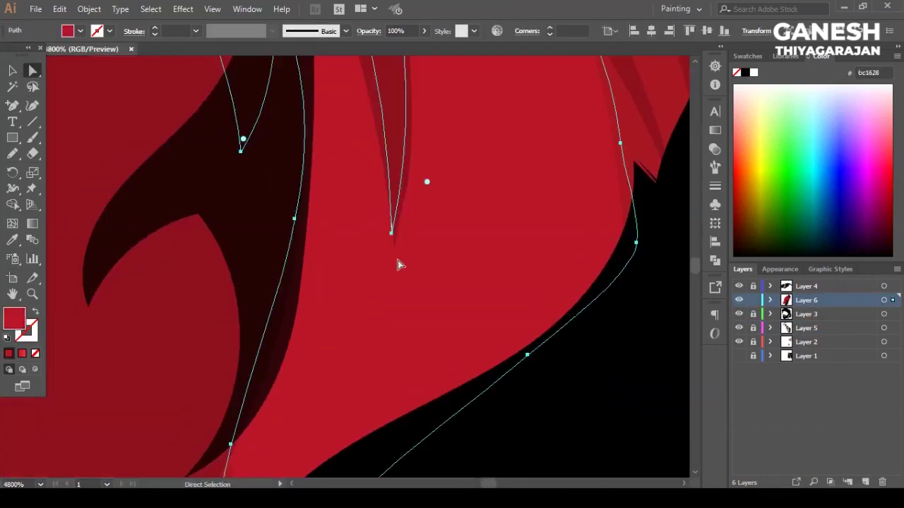
{"action": "left_click", "coordinate": [395, 257]}
{"action": "scroll", "coordinate": [396, 256], "scroll_direction": "up", "scroll_amount": 3}
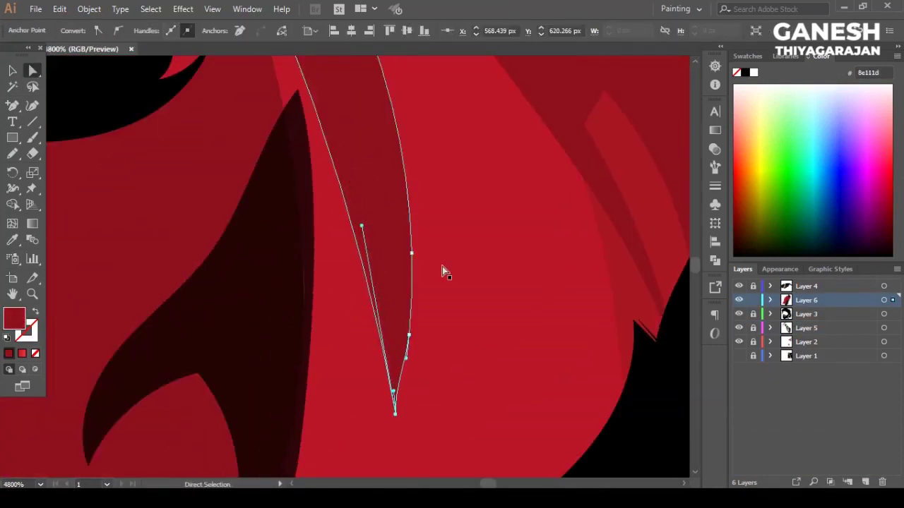
{"action": "key", "text": "ctrl+shift+a"}
{"action": "scroll", "coordinate": [239, 186], "scroll_direction": "down", "scroll_amount": 5}
{"action": "scroll", "coordinate": [481, 250], "scroll_direction": "up", "scroll_amount": 4}
{"action": "scroll", "coordinate": [313, 257], "scroll_direction": "up", "scroll_amount": 2}
{"action": "scroll", "coordinate": [451, 245], "scroll_direction": "up", "scroll_amount": 2}
Step: Reshape the red collar's upper curve and inner point to meet the black collar tip cleanly
{"action": "left_click", "coordinate": [450, 245]}
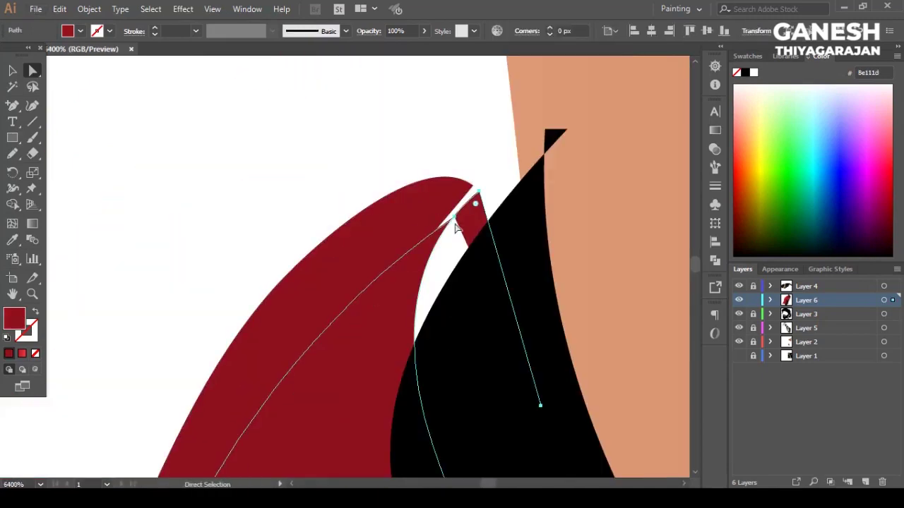
{"action": "scroll", "coordinate": [452, 247], "scroll_direction": "down", "scroll_amount": 1}
{"action": "left_click_drag", "start_coordinate": [457, 196], "coordinate": [525, 165]}
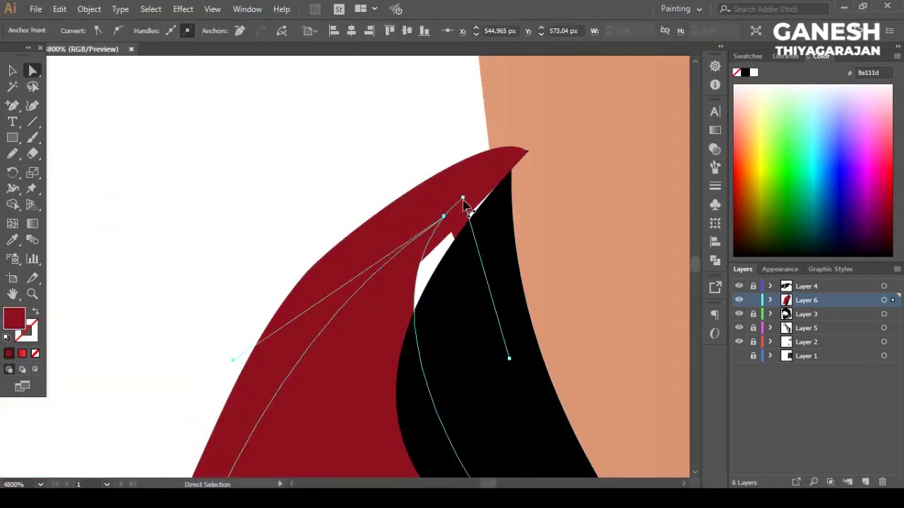
{"action": "left_click_drag", "start_coordinate": [463, 198], "coordinate": [504, 186]}
{"action": "left_click_drag", "start_coordinate": [445, 213], "coordinate": [497, 174]}
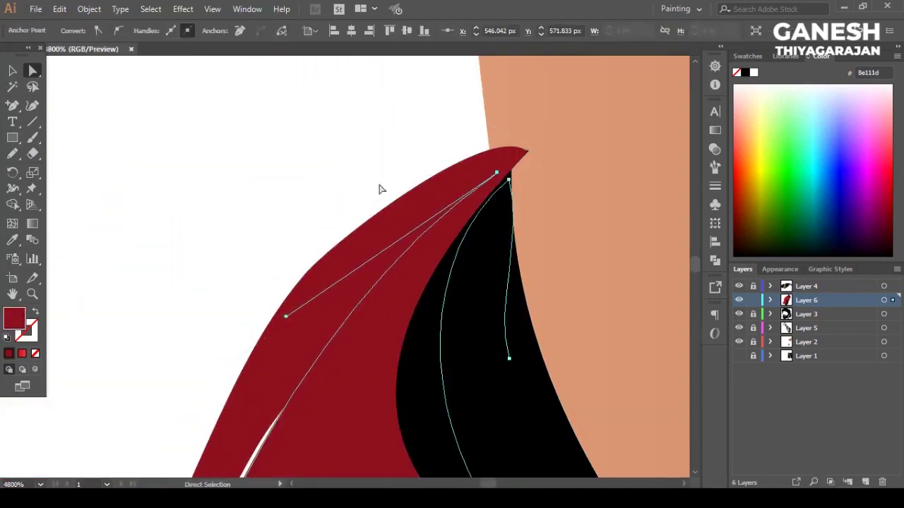
{"action": "scroll", "coordinate": [347, 308], "scroll_direction": "down", "scroll_amount": 1}
{"action": "scroll", "coordinate": [322, 202], "scroll_direction": "down", "scroll_amount": 1}
Step: Check the black collar shape and make the plaid shirt reference layer visible
{"action": "left_click", "coordinate": [339, 185]}
{"action": "key", "text": "ctrl+shift+a"}
{"action": "scroll", "coordinate": [315, 226], "scroll_direction": "down", "scroll_amount": 1}
{"action": "scroll", "coordinate": [322, 234], "scroll_direction": "down", "scroll_amount": 7}
{"action": "scroll", "coordinate": [325, 251], "scroll_direction": "down", "scroll_amount": 3}
{"action": "scroll", "coordinate": [318, 275], "scroll_direction": "down", "scroll_amount": 2}
{"action": "scroll", "coordinate": [313, 289], "scroll_direction": "up", "scroll_amount": 2}
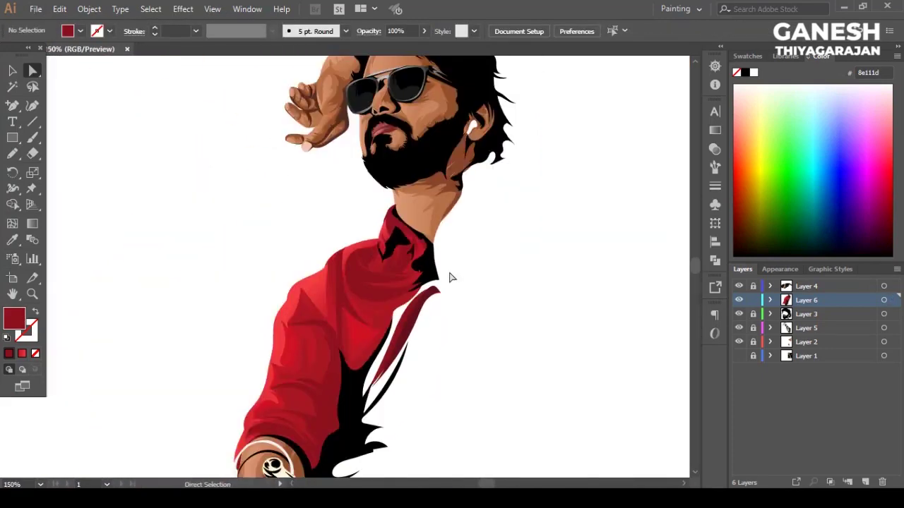
{"action": "scroll", "coordinate": [437, 277], "scroll_direction": "up", "scroll_amount": 5}
{"action": "scroll", "coordinate": [416, 278], "scroll_direction": "up", "scroll_amount": 2}
{"action": "left_click", "coordinate": [460, 332]}
{"action": "left_click", "coordinate": [587, 353]}
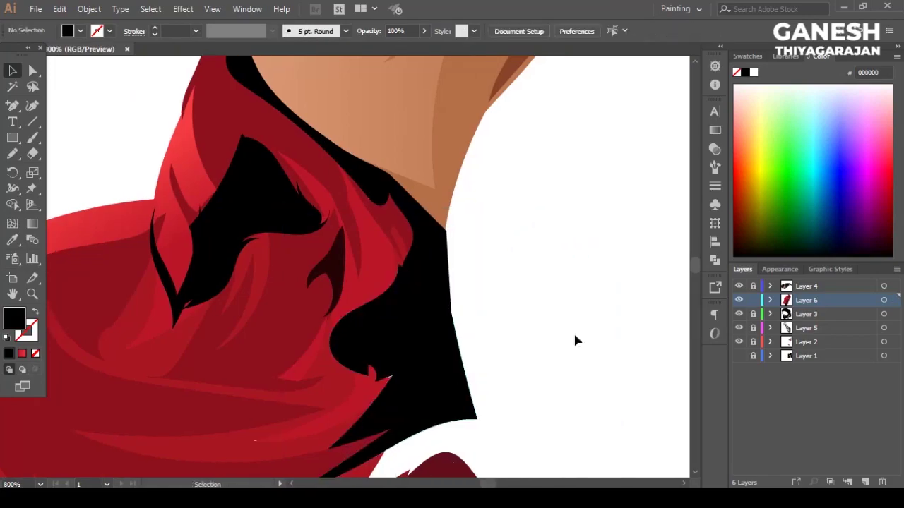
{"action": "scroll", "coordinate": [586, 353], "scroll_direction": "down", "scroll_amount": 4}
{"action": "left_click", "coordinate": [738, 356]}
{"action": "scroll", "coordinate": [404, 270], "scroll_direction": "up", "scroll_amount": 4}
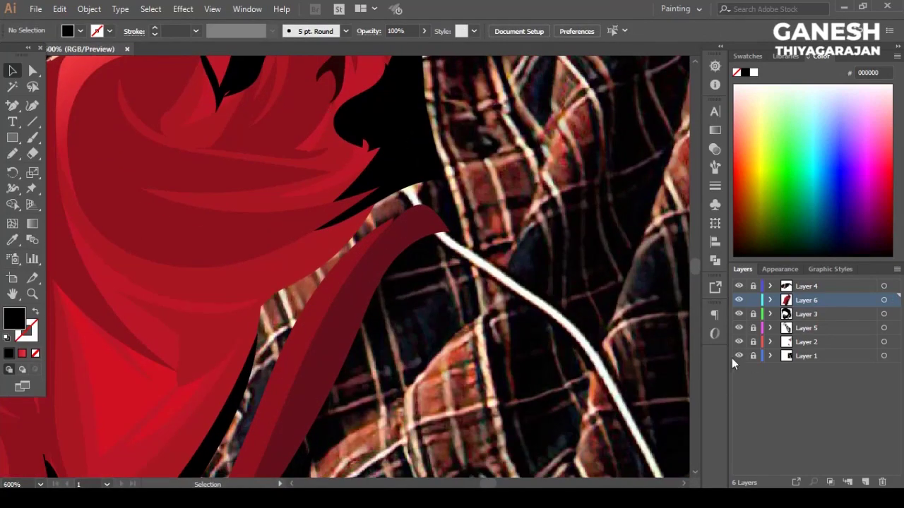
Step: Draw a red Pencil shape filling the gap beside the lapel
{"action": "scroll", "coordinate": [404, 148], "scroll_direction": "down", "scroll_amount": 3}
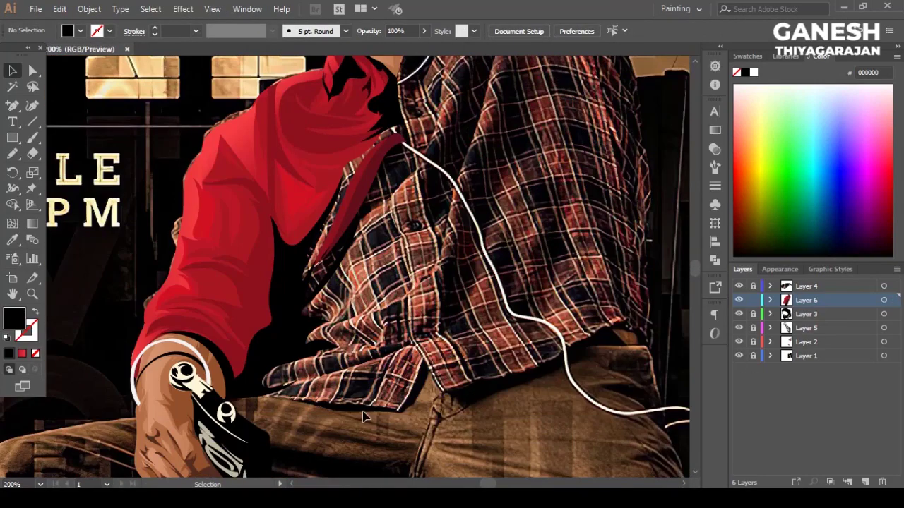
{"action": "scroll", "coordinate": [205, 308], "scroll_direction": "up", "scroll_amount": 3}
{"action": "scroll", "coordinate": [276, 272], "scroll_direction": "up", "scroll_amount": 2}
{"action": "key", "text": "n"}
{"action": "scroll", "coordinate": [275, 272], "scroll_direction": "down", "scroll_amount": 1}
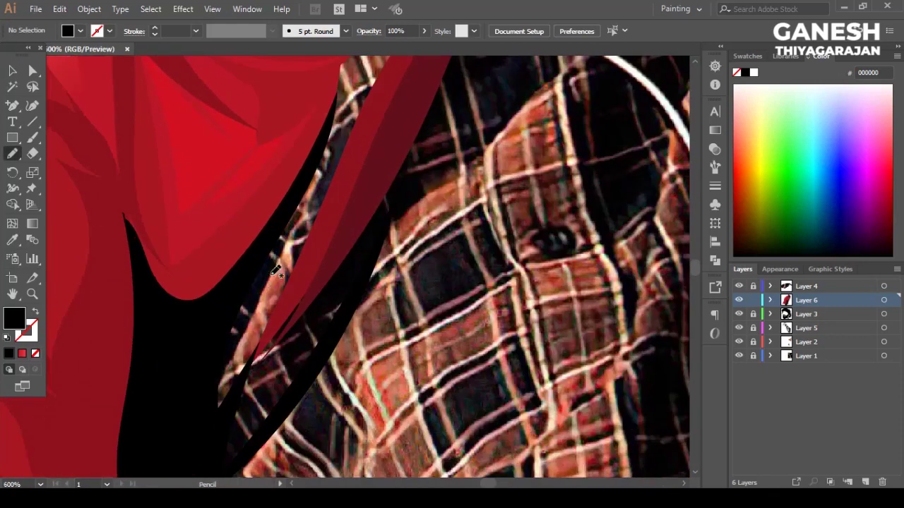
{"action": "left_click_drag", "start_coordinate": [217, 296], "coordinate": [373, 100]}
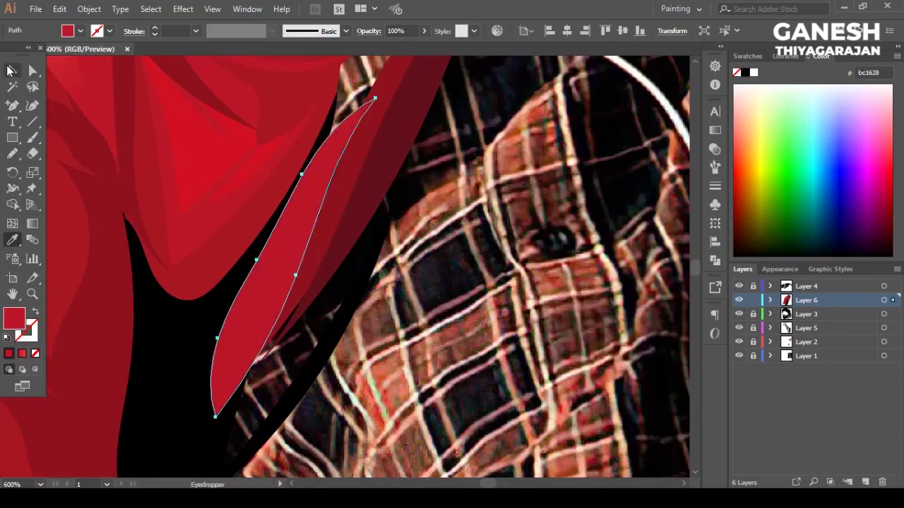
{"action": "double_click", "coordinate": [12, 153]}
{"action": "key", "text": "Escape"}
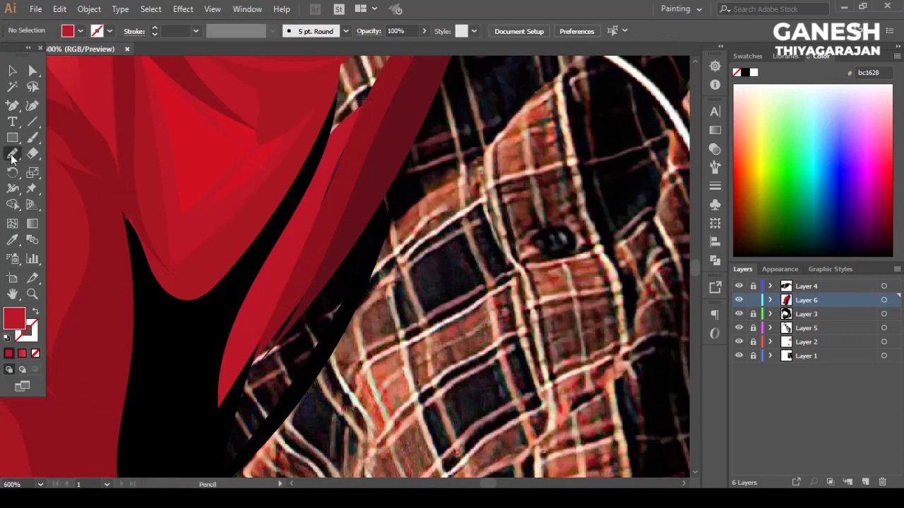
Step: Draw more red shapes along the overshirt edge and inside the lapel strip
{"action": "left_click_drag", "start_coordinate": [280, 279], "coordinate": [320, 184]}
{"action": "key", "text": "ctrl+shift+a"}
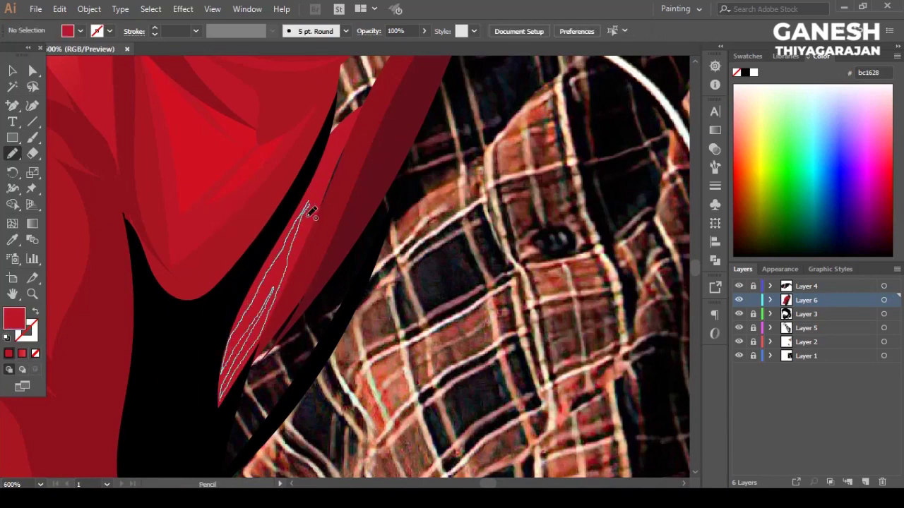
{"action": "left_click_drag", "start_coordinate": [309, 210], "coordinate": [307, 205]}
{"action": "key", "text": "i"}
{"action": "key", "text": "ctrl+minus"}
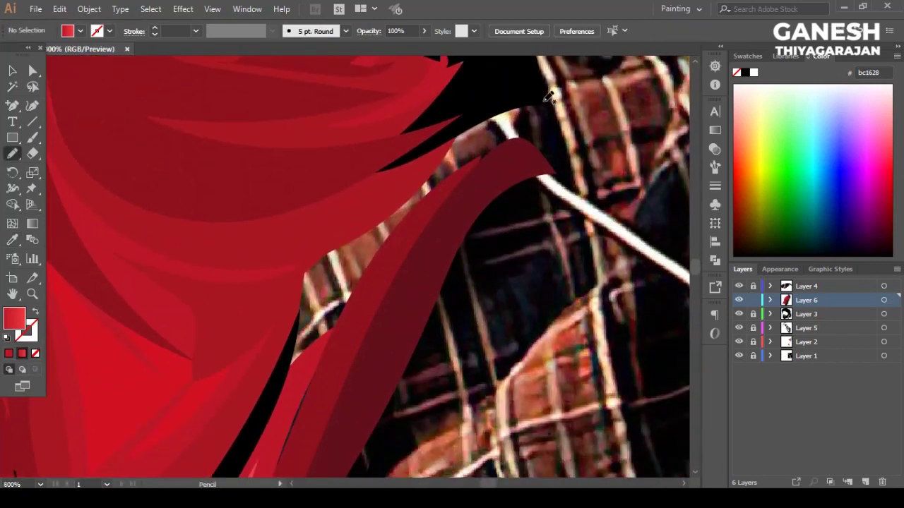
Step: Draw a small shape at the collar tip and fill it with a sampled dark red
{"action": "mouse_move", "coordinate": [548, 97]}
{"action": "left_mouse_down"}
{"action": "mouse_move", "coordinate": [513, 108]}
{"action": "mouse_move", "coordinate": [526, 112]}
{"action": "left_mouse_up"}
{"action": "key", "text": "i"}
{"action": "left_click", "coordinate": [181, 228]}
{"action": "key", "text": "n"}
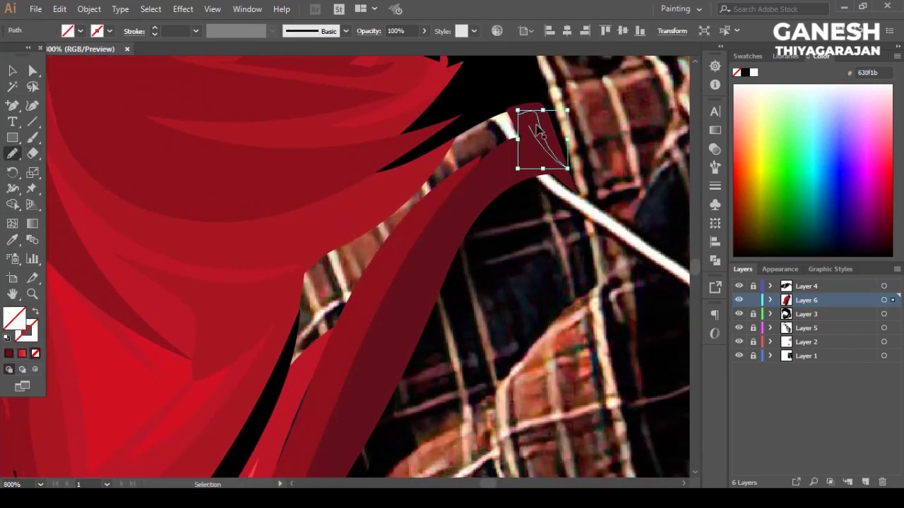
{"action": "key", "text": "i"}
{"action": "left_click", "coordinate": [204, 190]}
{"action": "key", "text": "v"}
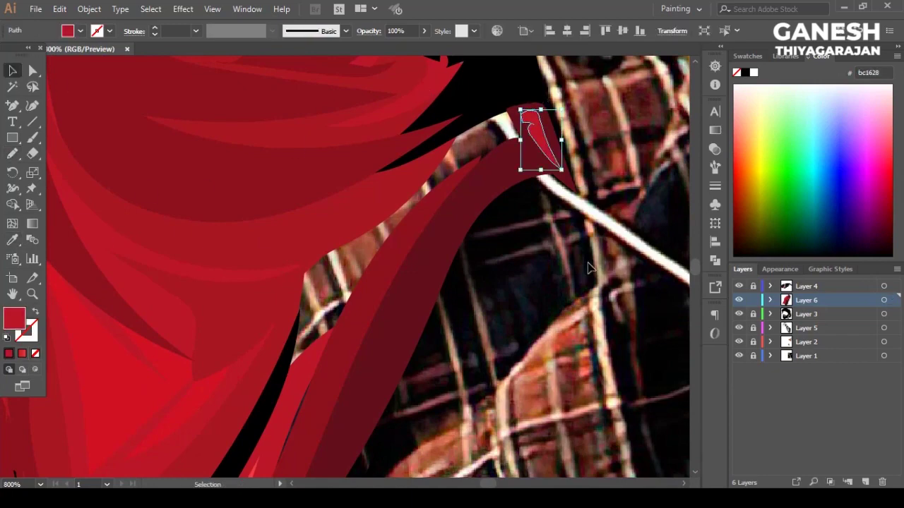
{"action": "key", "text": "ctrl+shift+a"}
{"action": "key", "text": "ctrl+minus"}
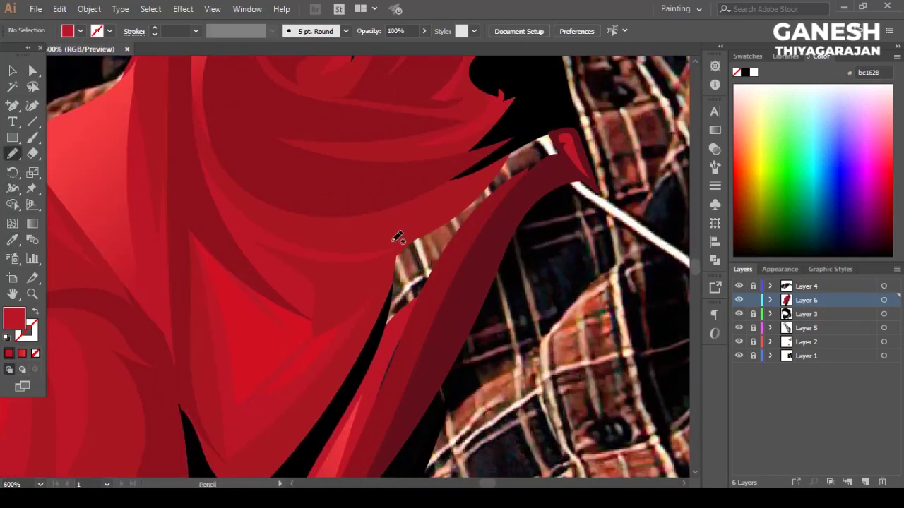
Step: Cover the plaid gap along the lapel with a shape filled red #a81622
{"action": "left_click_drag", "start_coordinate": [495, 203], "coordinate": [442, 220]}
{"action": "key", "text": "i"}
{"action": "left_click", "coordinate": [201, 223]}
{"action": "key", "text": "v"}
{"action": "key", "text": "n"}
{"action": "key", "text": "ctrl+shift+a"}
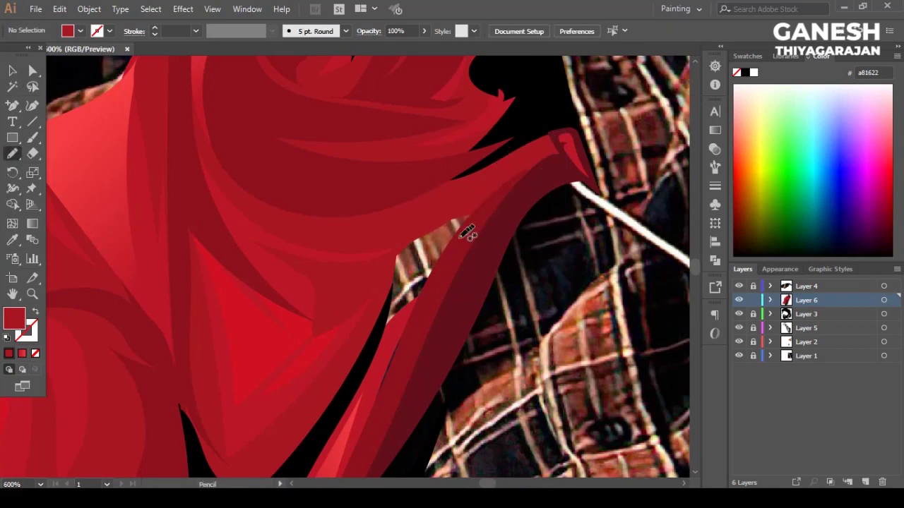
Step: Cover the remaining plaid gaps beside the lapel with shapes filled #8e111d and #bc1628
{"action": "left_click_drag", "start_coordinate": [446, 236], "coordinate": [388, 323]}
{"action": "key", "text": "i"}
{"action": "left_click", "coordinate": [246, 253]}
{"action": "key", "text": "v"}
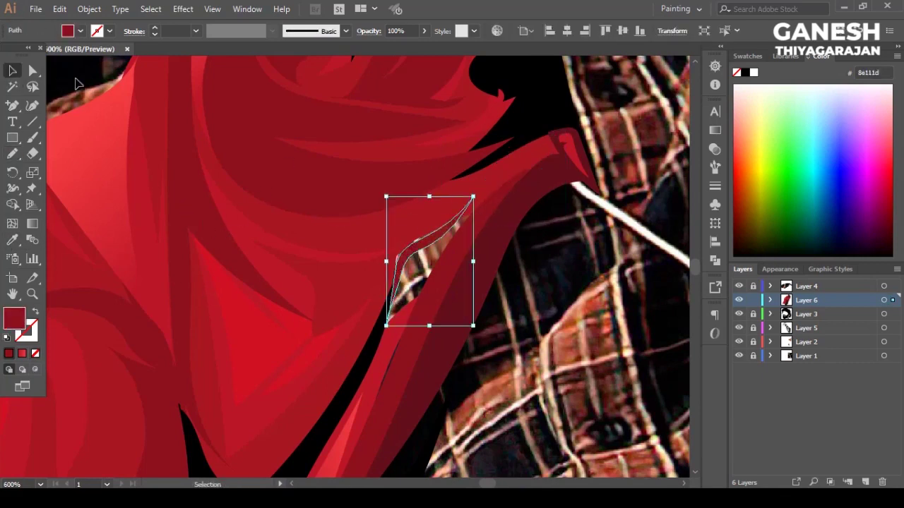
{"action": "key", "text": "ctrl+shift+a"}
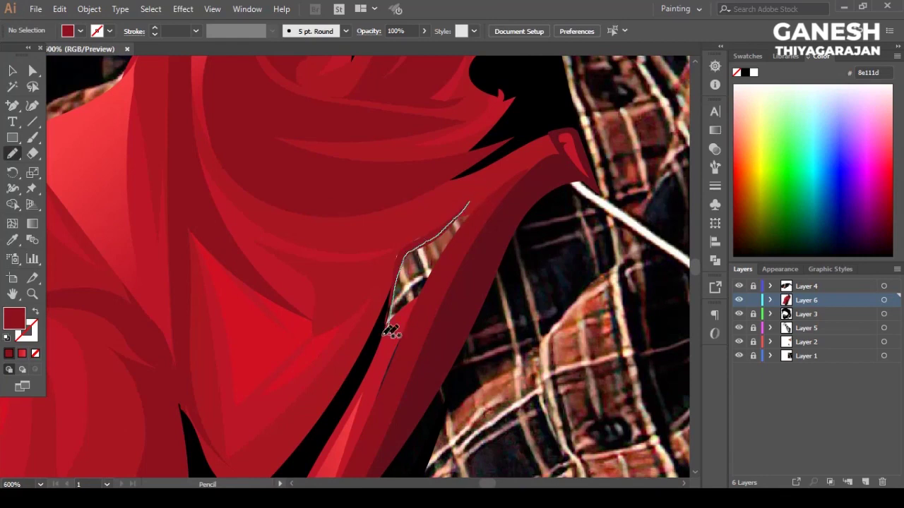
{"action": "left_click_drag", "start_coordinate": [392, 316], "coordinate": [482, 200]}
{"action": "key", "text": "i"}
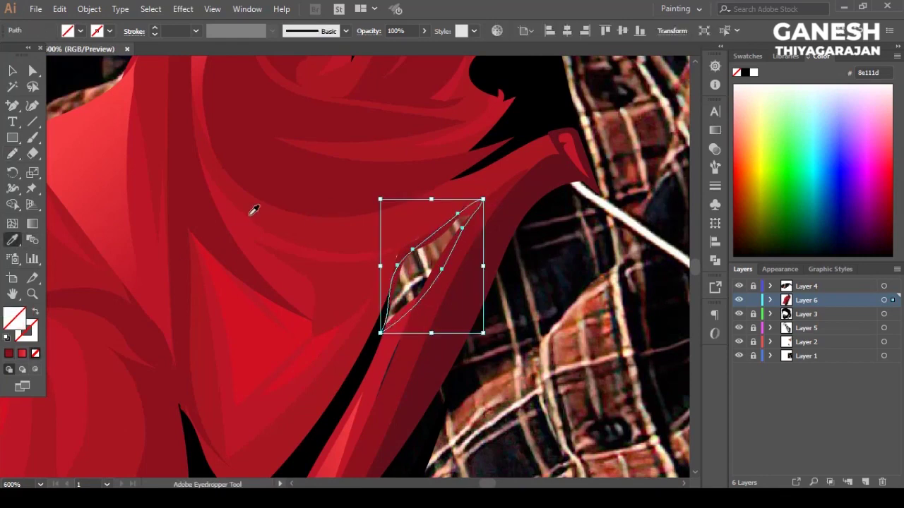
{"action": "left_click", "coordinate": [275, 222]}
{"action": "key", "text": "v"}
{"action": "key", "text": "ctrl+shift+a"}
Step: Inspect the anchor points of the dark-red shape
{"action": "left_click", "coordinate": [404, 269]}
{"action": "key", "text": "a"}
{"action": "left_click", "coordinate": [422, 240]}
{"action": "key", "text": "ctrl+shift+a"}
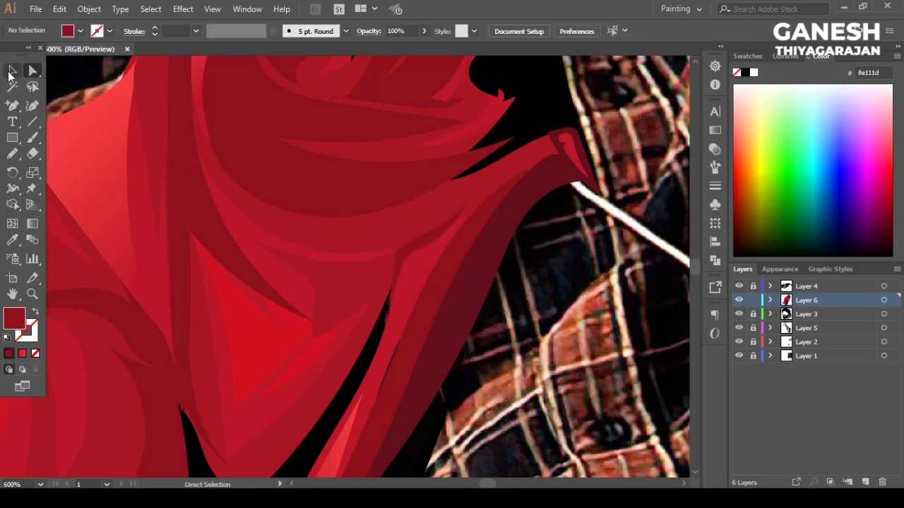
{"action": "scroll", "coordinate": [347, 269], "scroll_direction": "down", "scroll_amount": 3}
{"action": "scroll", "coordinate": [346, 268], "scroll_direction": "up", "scroll_amount": 2}
Step: Cover the plaid below the collar tip with a red shape and adjust its gradient's right colour stop
{"action": "key", "text": "n"}
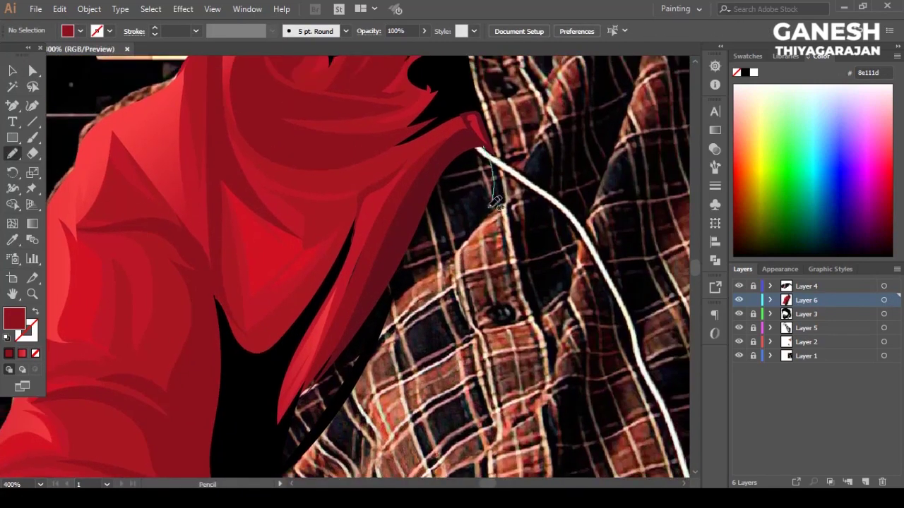
{"action": "left_click_drag", "start_coordinate": [445, 203], "coordinate": [486, 150]}
{"action": "key", "text": "i"}
{"action": "left_click", "coordinate": [309, 177]}
{"action": "key", "text": "v"}
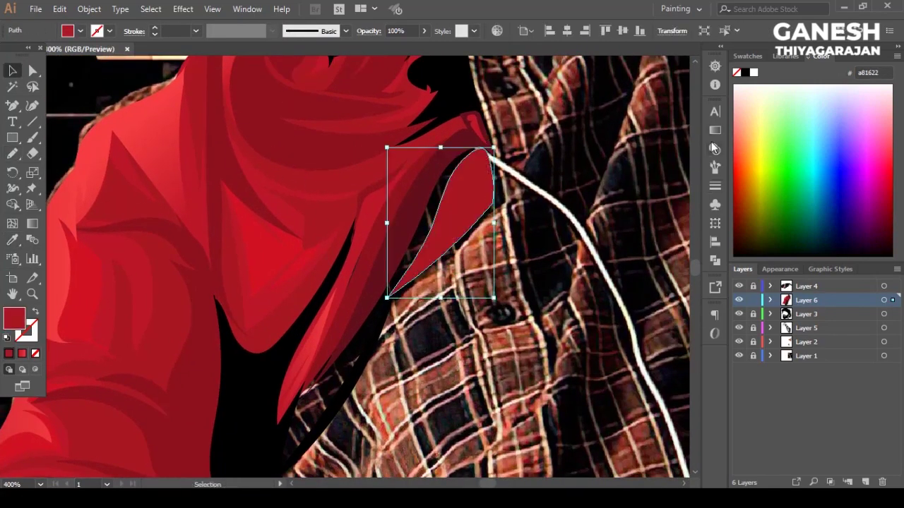
{"action": "left_click", "coordinate": [715, 129]}
{"action": "left_click", "coordinate": [676, 205]}
Step: Set both gradient stops to dark red and drag an angled gradient across the fold
{"action": "double_click", "coordinate": [675, 205]}
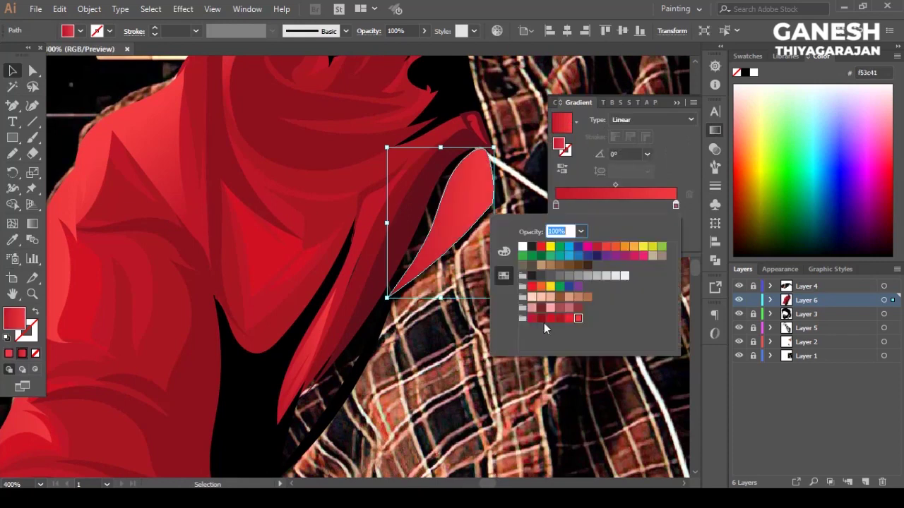
{"action": "left_click", "coordinate": [544, 323]}
{"action": "double_click", "coordinate": [555, 205]}
{"action": "left_click", "coordinate": [536, 322]}
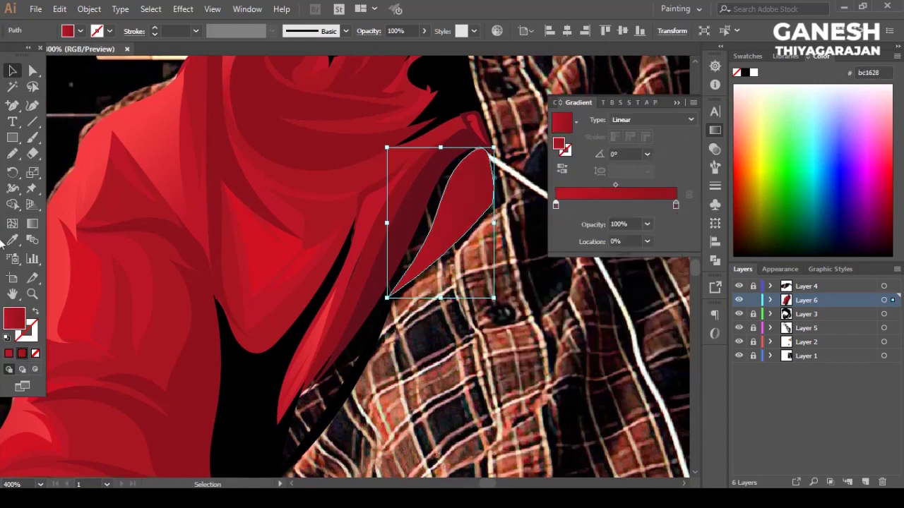
{"action": "key", "text": "g"}
{"action": "left_click_drag", "start_coordinate": [494, 177], "coordinate": [427, 272]}
{"action": "key", "text": "v"}
{"action": "left_click", "coordinate": [526, 302]}
{"action": "scroll", "coordinate": [526, 302], "scroll_direction": "up", "scroll_amount": 1}
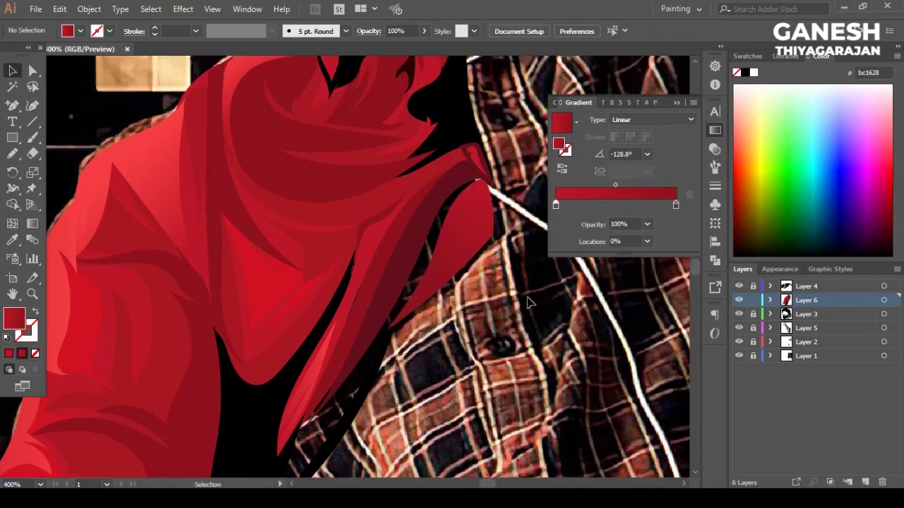
Step: Delete the old red leaf-shaped fold and sketch a replacement along the overshirt edge
{"action": "left_click", "coordinate": [466, 232]}
{"action": "key", "text": "Delete"}
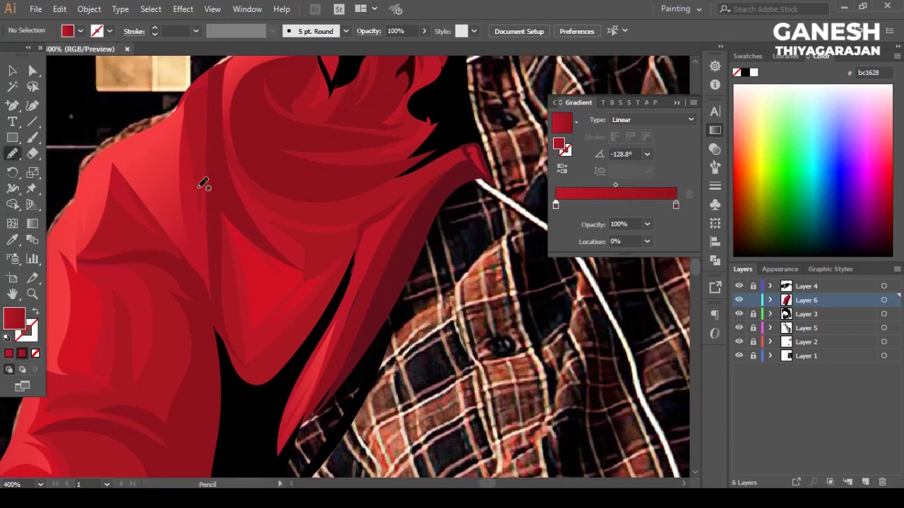
{"action": "left_click_drag", "start_coordinate": [482, 258], "coordinate": [477, 188]}
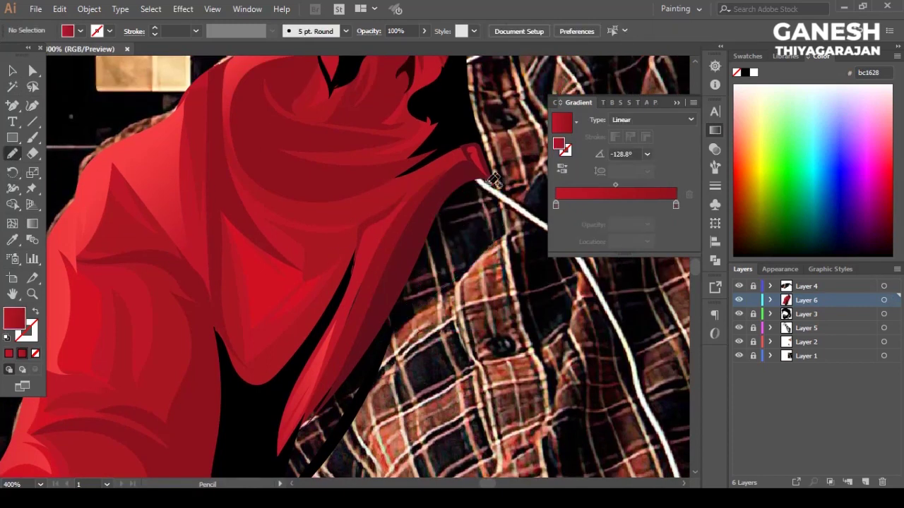
{"action": "left_click_drag", "start_coordinate": [493, 189], "coordinate": [445, 258]}
{"action": "key", "text": "g"}
{"action": "key", "text": "ctrl+z"}
{"action": "key", "text": "ctrl+z"}
{"action": "key", "text": "ctrl+shift+z"}
{"action": "key", "text": "ctrl+z"}
Step: Lower the Pencil tool's fidelity for more accurate freehand strokes
{"action": "key", "text": "n"}
{"action": "key", "text": "Return"}
{"action": "mouse_move", "coordinate": [492, 172]}
{"action": "left_mouse_down"}
{"action": "mouse_move", "coordinate": [452, 165]}
{"action": "mouse_move", "coordinate": [469, 261]}
{"action": "left_mouse_up"}
{"action": "left_click", "coordinate": [461, 346]}
Step: Redraw the leaf-shaped fold with the Pencil and shade it with an angled gradient
{"action": "left_click_drag", "start_coordinate": [438, 233], "coordinate": [503, 196]}
{"action": "key", "text": "v"}
{"action": "key", "text": "g"}
{"action": "left_click_drag", "start_coordinate": [534, 174], "coordinate": [458, 239]}
{"action": "key", "text": "v"}
{"action": "left_click", "coordinate": [91, 240]}
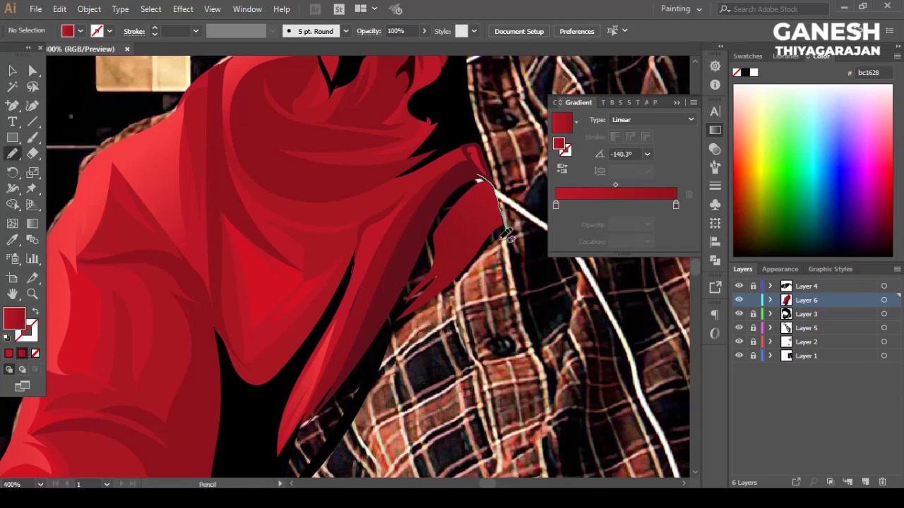
{"action": "key", "text": "ctrl+z"}
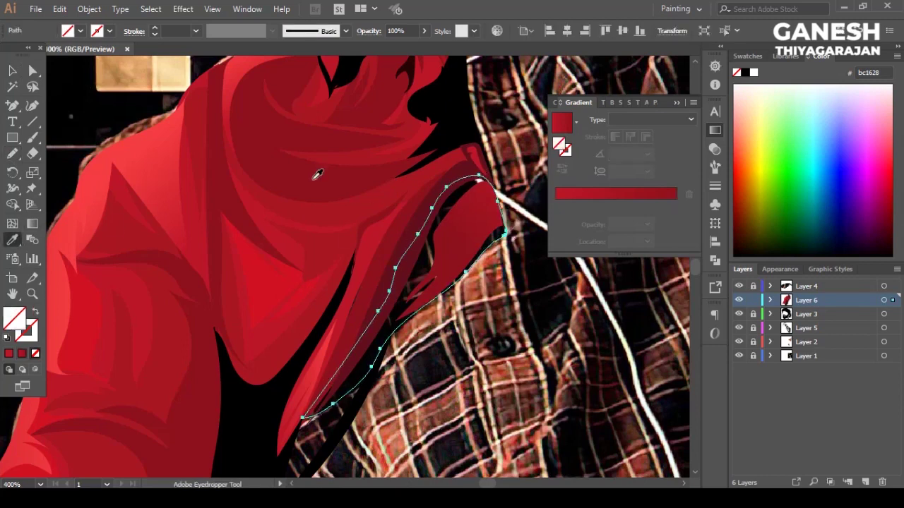
{"action": "key", "text": "v"}
{"action": "key", "text": "a"}
{"action": "key", "text": "v"}
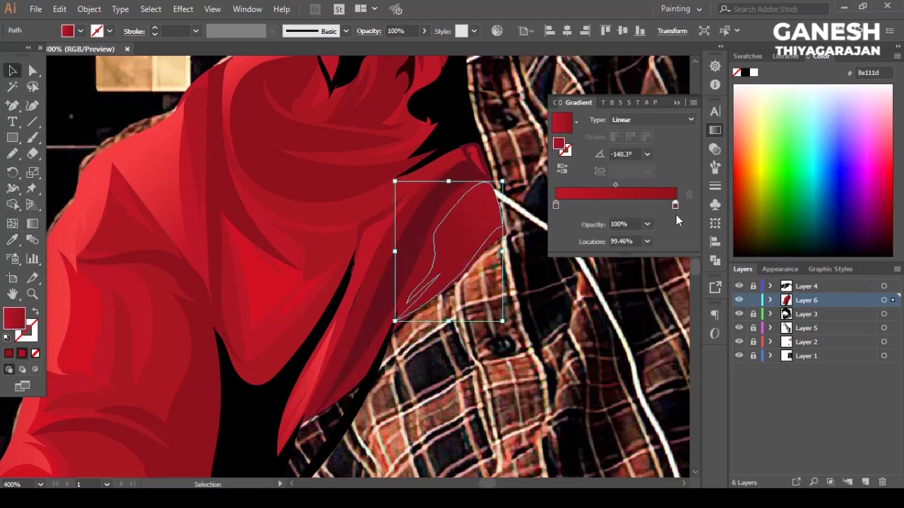
Step: Recolour the new fold's gradient stops dark red
{"action": "double_click", "coordinate": [676, 205]}
{"action": "left_click", "coordinate": [555, 233]}
{"action": "left_click", "coordinate": [556, 204]}
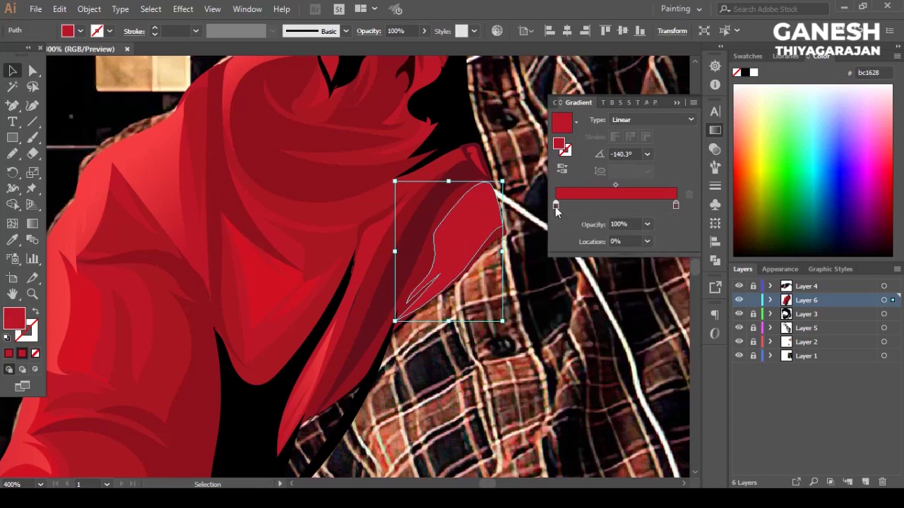
{"action": "double_click", "coordinate": [556, 205]}
{"action": "key", "text": "Escape"}
{"action": "key", "text": "ctrl+shift+a"}
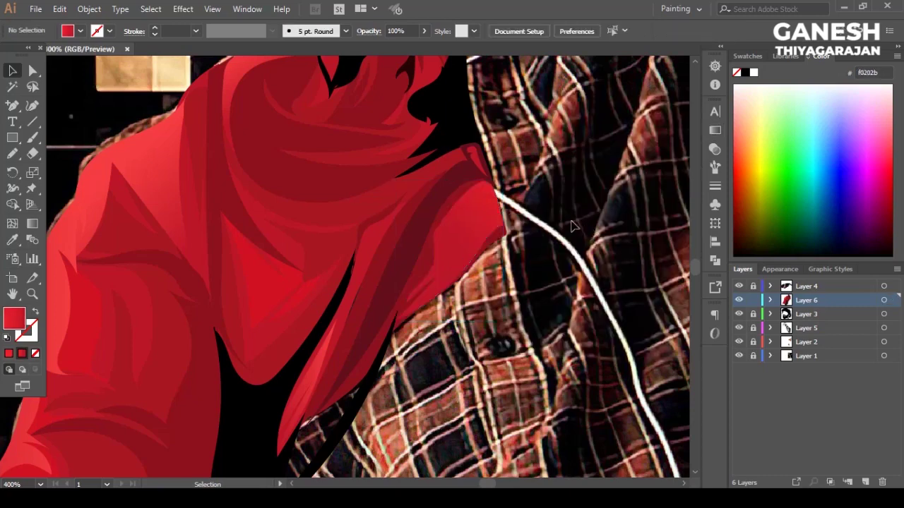
Step: Zoom in to inspect the fold's tip, the black spike beneath it and the neighbouring shirt shape
{"action": "key", "text": "ctrl+plus"}
{"action": "key", "text": "ctrl+plus"}
{"action": "key", "text": "a"}
{"action": "left_click", "coordinate": [322, 347]}
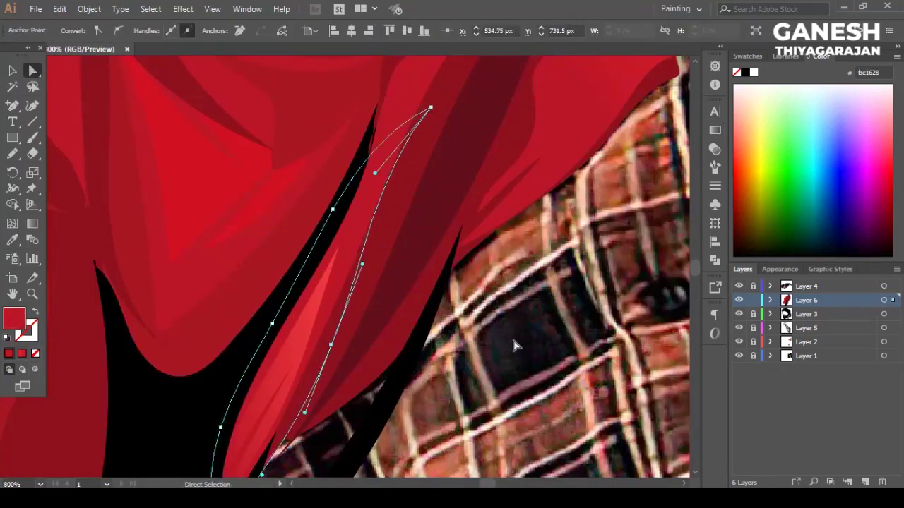
{"action": "scroll", "coordinate": [379, 178], "scroll_direction": "up", "scroll_amount": 5}
{"action": "scroll", "coordinate": [380, 178], "scroll_direction": "down", "scroll_amount": 3}
{"action": "left_click", "coordinate": [458, 303]}
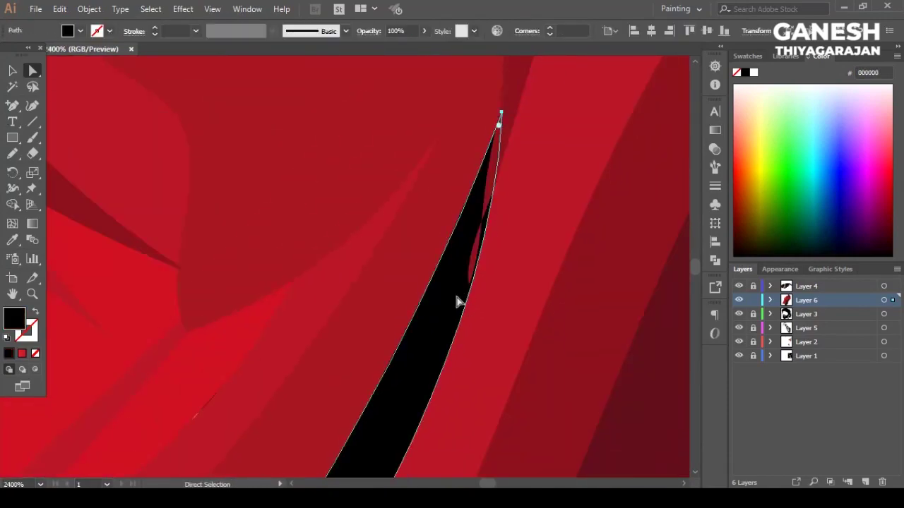
{"action": "scroll", "coordinate": [458, 302], "scroll_direction": "down", "scroll_amount": 2}
{"action": "left_click", "coordinate": [283, 226]}
{"action": "key", "text": "v"}
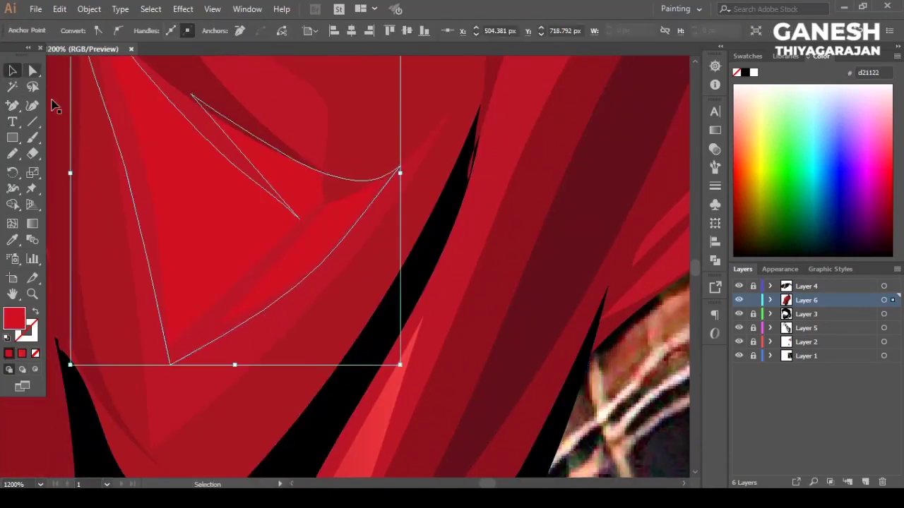
{"action": "scroll", "coordinate": [358, 316], "scroll_direction": "down", "scroll_amount": 5}
{"action": "scroll", "coordinate": [358, 316], "scroll_direction": "down", "scroll_amount": 2}
{"action": "scroll", "coordinate": [358, 316], "scroll_direction": "up", "scroll_amount": 1}
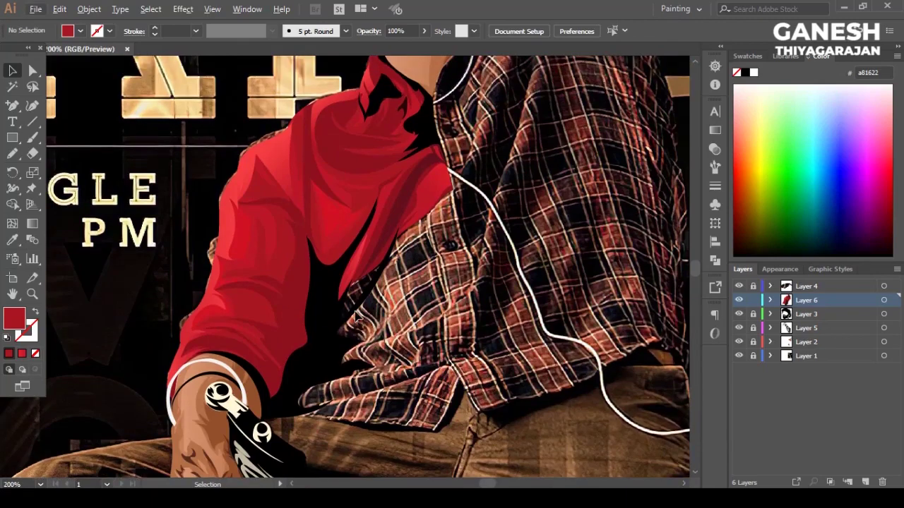
{"action": "scroll", "coordinate": [356, 316], "scroll_direction": "down", "scroll_amount": 2}
{"action": "scroll", "coordinate": [373, 214], "scroll_direction": "down", "scroll_amount": 1}
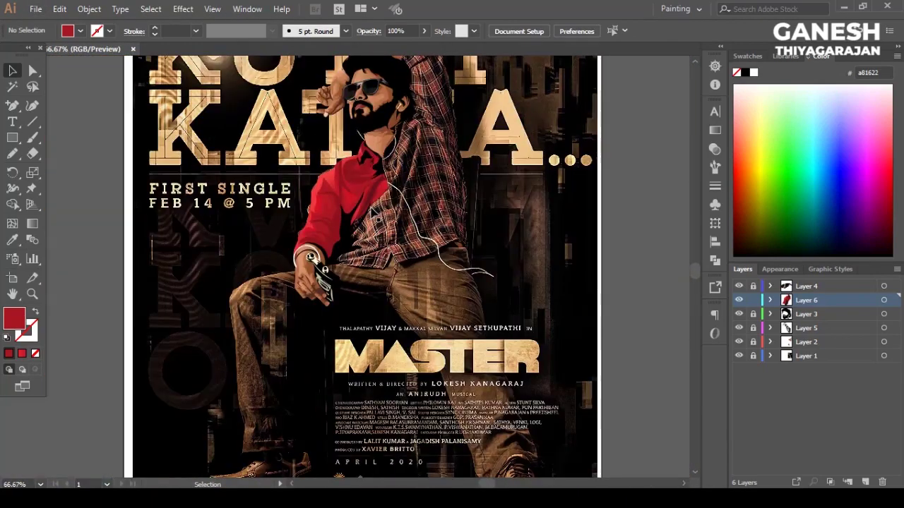
{"action": "scroll", "coordinate": [373, 214], "scroll_direction": "up", "scroll_amount": 3}
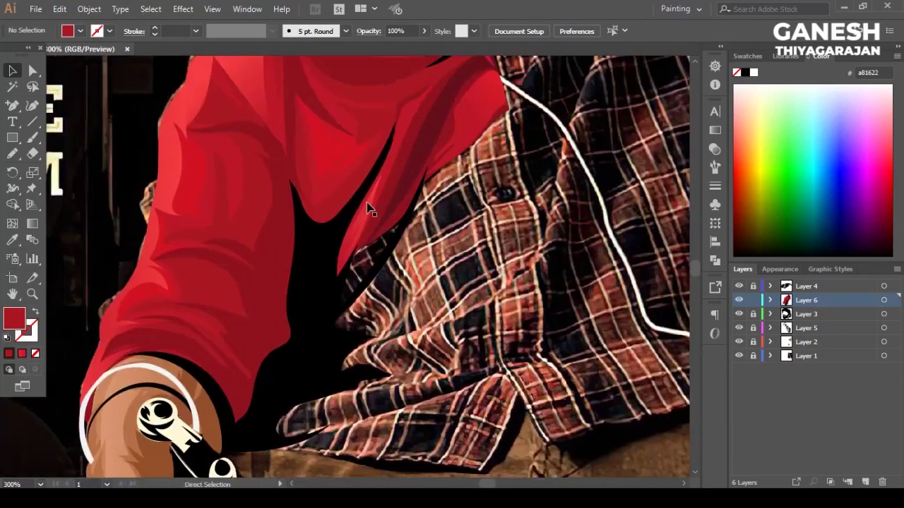
{"action": "scroll", "coordinate": [370, 204], "scroll_direction": "up", "scroll_amount": 2}
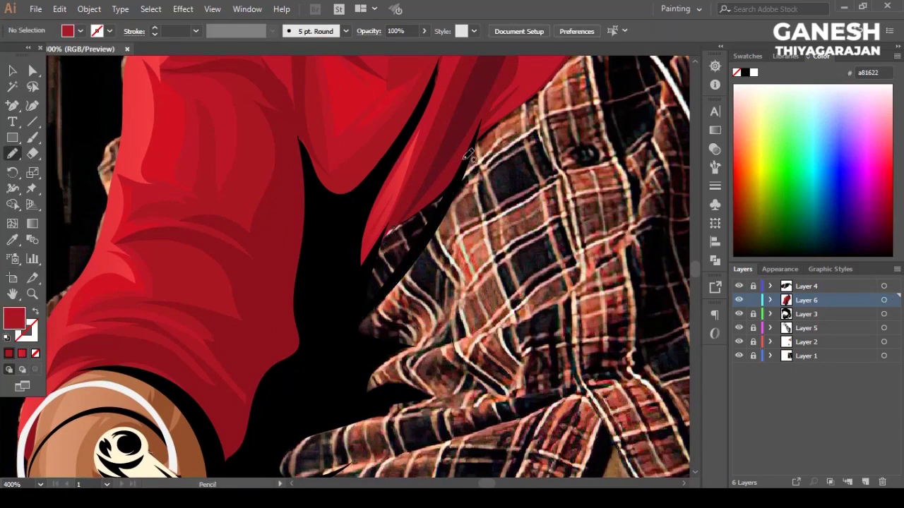
Step: Draw a thin sliver along the black gap and fill it with the darker red #8e111d
{"action": "left_click_drag", "start_coordinate": [389, 235], "coordinate": [354, 320]}
{"action": "key", "text": "i"}
{"action": "left_click", "coordinate": [279, 224]}
{"action": "key", "text": "v"}
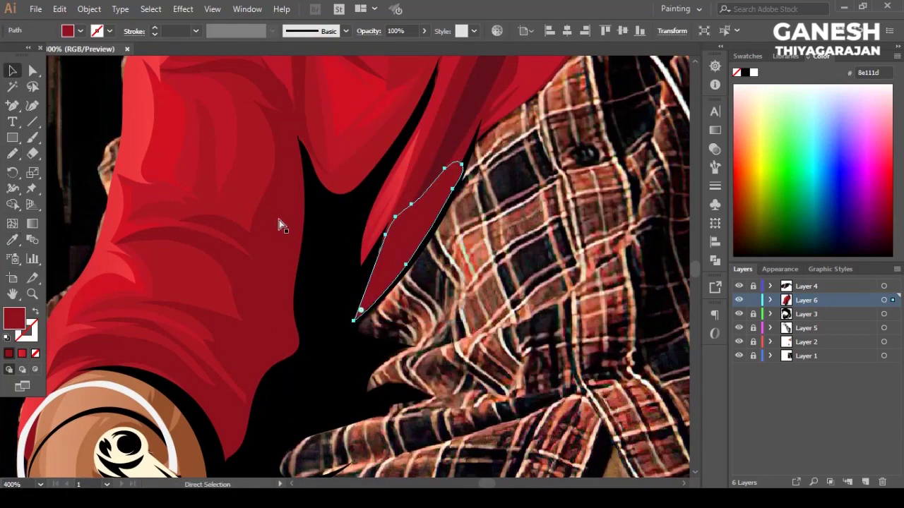
{"action": "left_click", "coordinate": [297, 313]}
{"action": "left_click", "coordinate": [375, 269]}
{"action": "left_click", "coordinate": [32, 70]}
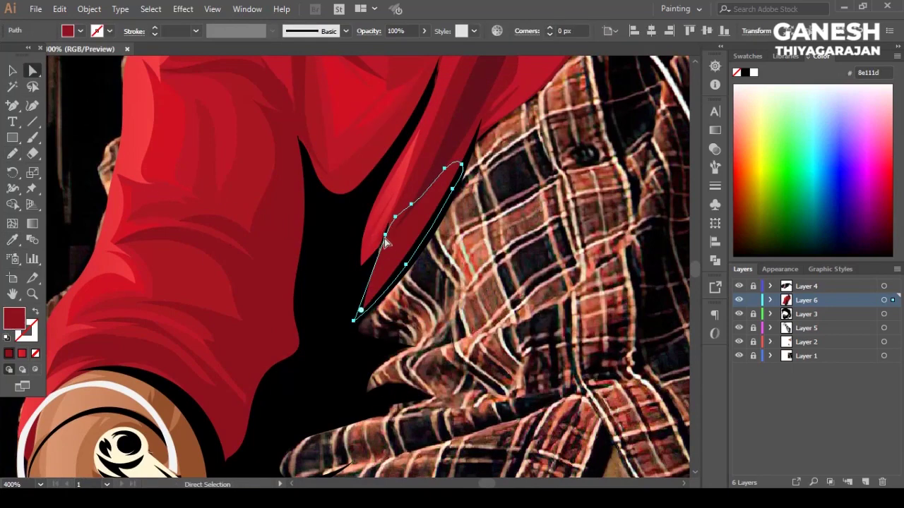
{"action": "scroll", "coordinate": [448, 279], "scroll_direction": "up", "scroll_amount": 2}
{"action": "scroll", "coordinate": [449, 279], "scroll_direction": "up", "scroll_amount": 1}
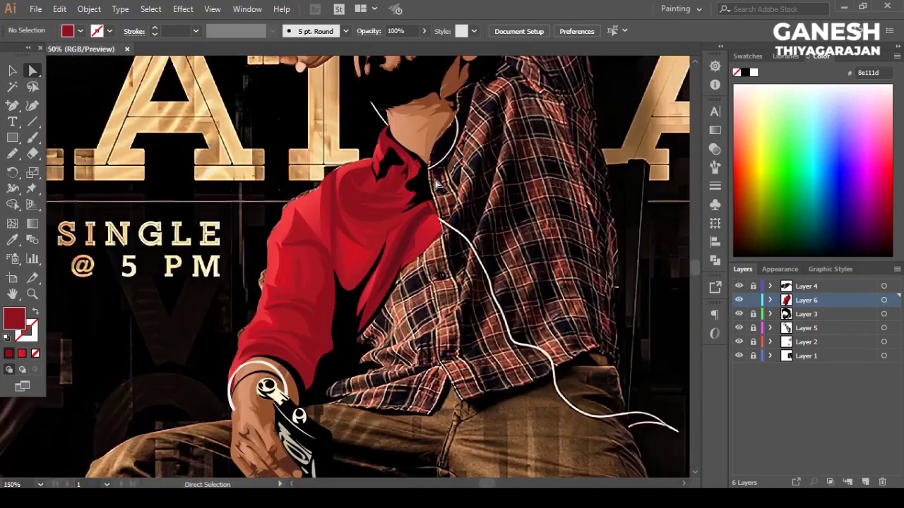
{"action": "scroll", "coordinate": [437, 209], "scroll_direction": "up", "scroll_amount": 1}
{"action": "key", "text": "n"}
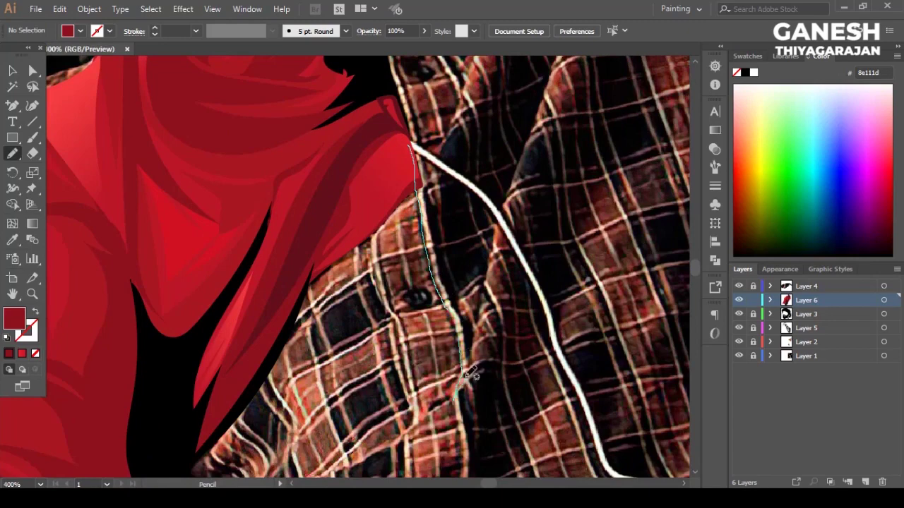
Step: Draw a strip along the plaid shirt's placket and fill it bright red
{"action": "left_click_drag", "start_coordinate": [413, 141], "coordinate": [413, 141]}
{"action": "left_click", "coordinate": [67, 31]}
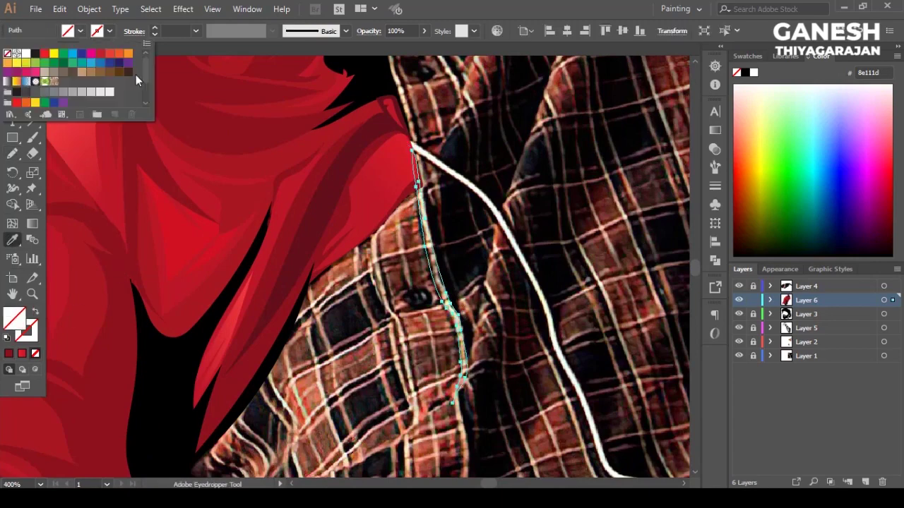
{"action": "left_click", "coordinate": [28, 57]}
{"action": "left_click", "coordinate": [12, 70]}
{"action": "left_click", "coordinate": [409, 364]}
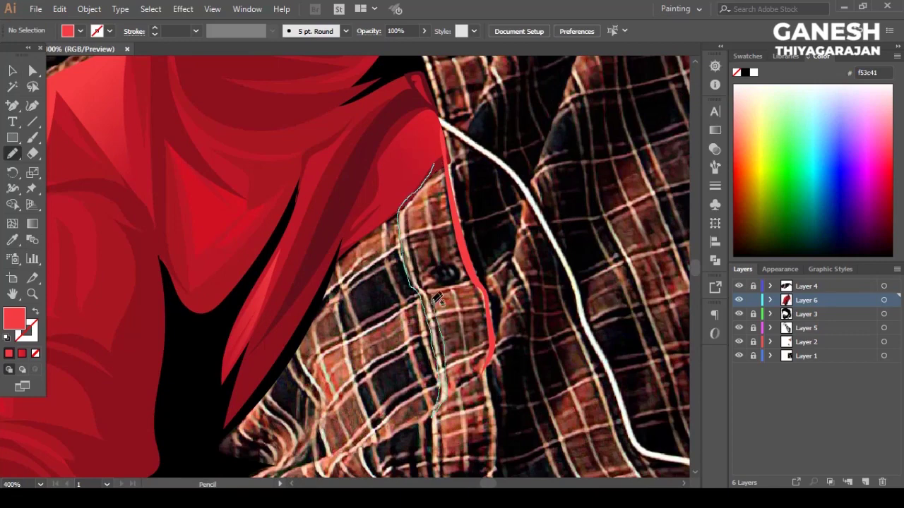
Step: Add a second bright-red strip beside the placket and check it against the reference photo
{"action": "left_click_drag", "start_coordinate": [450, 169], "coordinate": [438, 164]}
{"action": "left_click", "coordinate": [12, 240]}
{"action": "left_click", "coordinate": [466, 283]}
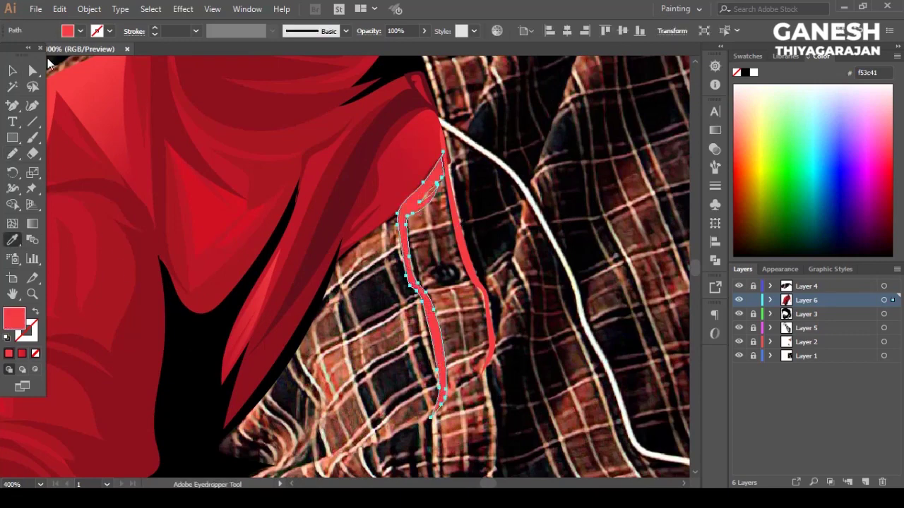
{"action": "left_click", "coordinate": [12, 70]}
{"action": "key", "text": "ctrl+minus"}
{"action": "left_click", "coordinate": [739, 356]}
{"action": "left_click", "coordinate": [739, 356]}
{"action": "key", "text": "ctrl+plus"}
{"action": "key", "text": "ctrl+plus"}
{"action": "key", "text": "ctrl+plus"}
Step: Extend the red strip toward its lower tip and review it without the reference photo
{"action": "key", "text": "n"}
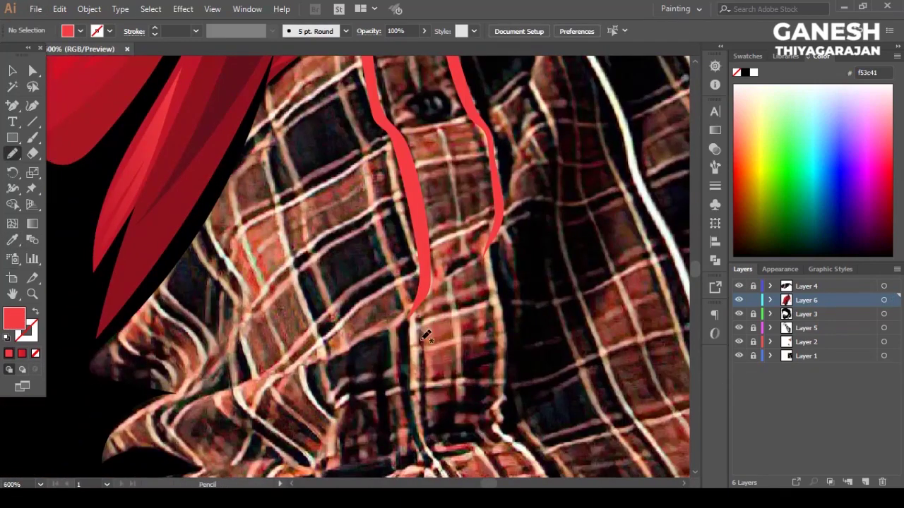
{"action": "left_click_drag", "start_coordinate": [434, 291], "coordinate": [417, 305]}
{"action": "key", "text": "v"}
{"action": "left_click", "coordinate": [554, 243]}
{"action": "left_click", "coordinate": [739, 356]}
{"action": "key", "text": "ctrl+minus"}
{"action": "key", "text": "ctrl+minus"}
{"action": "left_click", "coordinate": [739, 356]}
Step: Draw the shirt button filled black with a dark grey highlight
{"action": "key", "text": "ctrl+plus"}
{"action": "key", "text": "ctrl+plus"}
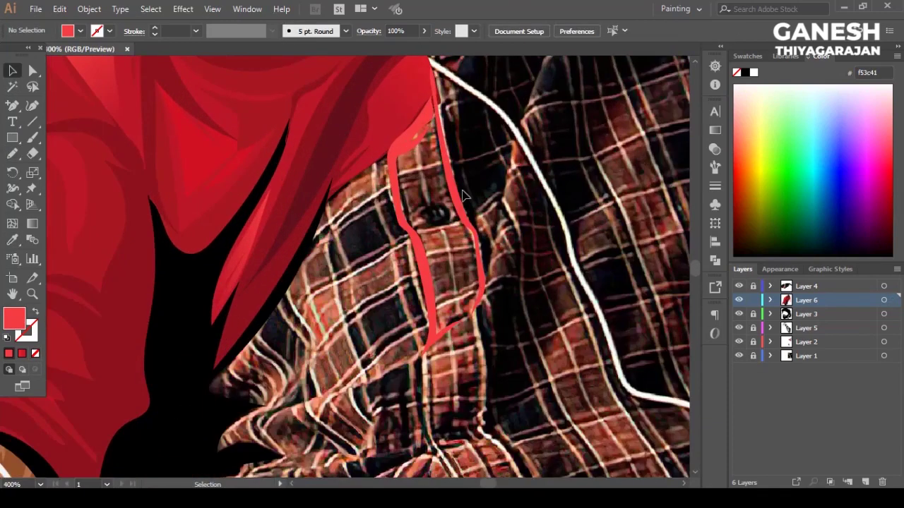
{"action": "key", "text": "ctrl+plus"}
{"action": "key", "text": "n"}
{"action": "left_click_drag", "start_coordinate": [379, 266], "coordinate": [358, 254]}
{"action": "key", "text": "i"}
{"action": "left_click", "coordinate": [396, 233]}
{"action": "key", "text": "n"}
{"action": "key", "text": "ctrl+shift+a"}
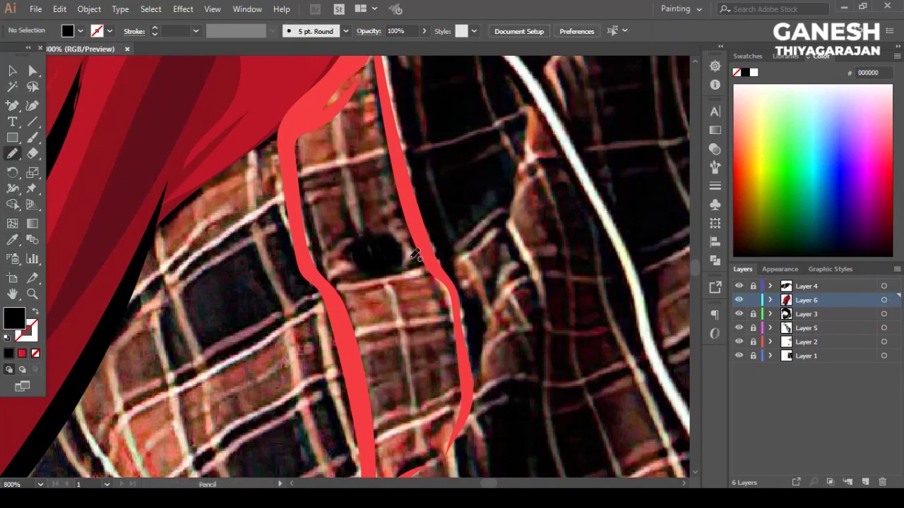
{"action": "key", "text": "v"}
{"action": "left_click", "coordinate": [80, 31]}
{"action": "left_click", "coordinate": [43, 92]}
{"action": "left_click", "coordinate": [219, 279]}
{"action": "left_click", "coordinate": [739, 356]}
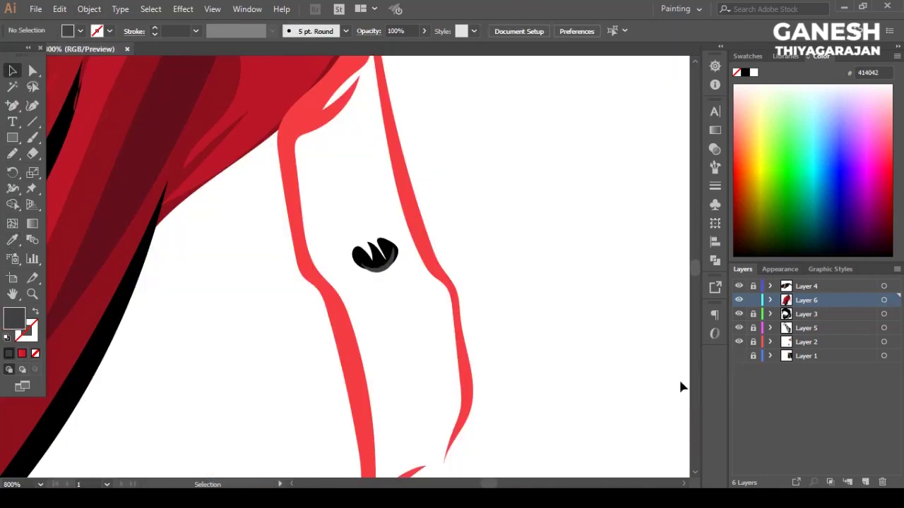
{"action": "left_click", "coordinate": [739, 356]}
Step: Draw the inner placket panel around the button and fill it with the overshirt red
{"action": "key", "text": "n"}
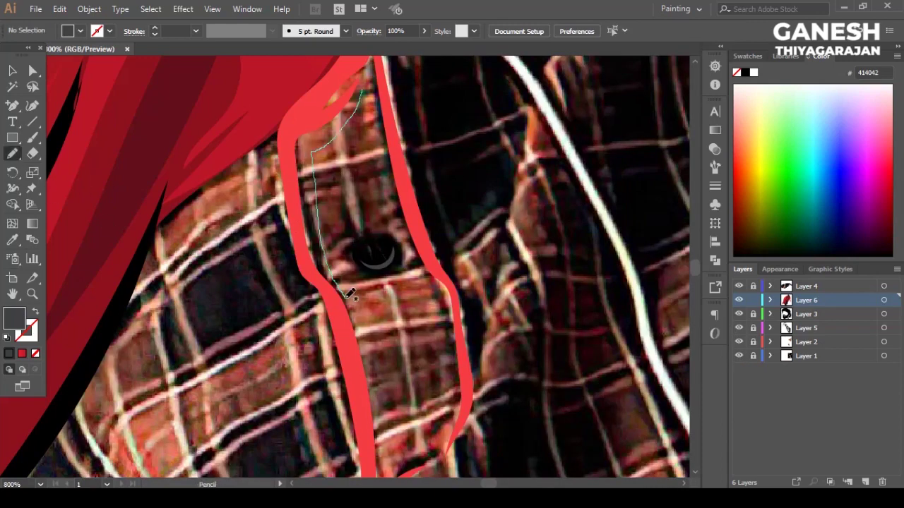
{"action": "left_click_drag", "start_coordinate": [379, 138], "coordinate": [385, 78]}
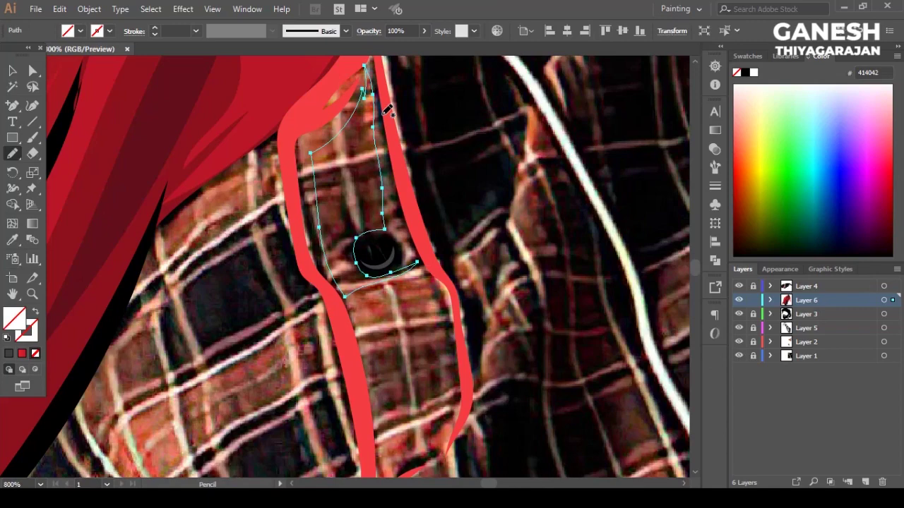
{"action": "key", "text": "i"}
{"action": "key", "text": "ctrl+minus"}
{"action": "left_click", "coordinate": [259, 278]}
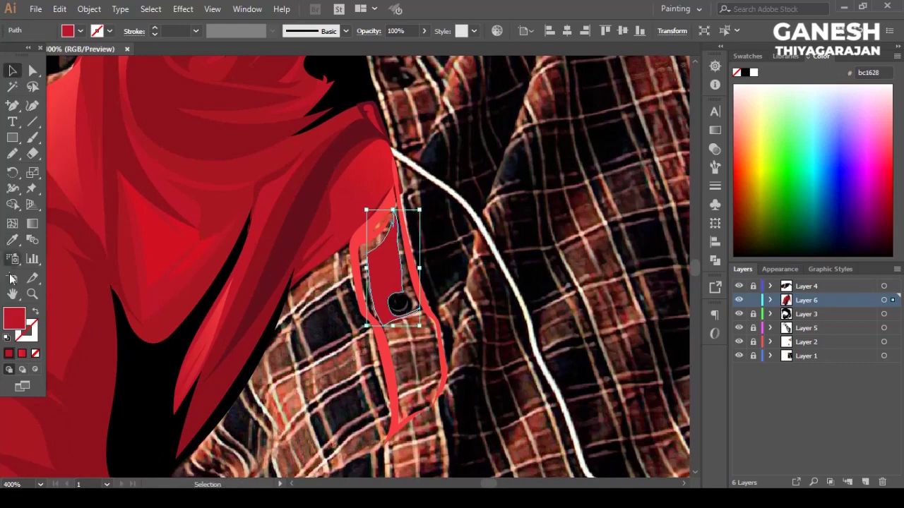
{"action": "key", "text": "ctrl+shift+a"}
Step: Draw a shadow shape along the collar edge filled with the overshirt red
{"action": "key", "text": "ctrl+equal"}
{"action": "key", "text": "n"}
{"action": "mouse_move", "coordinate": [376, 113]}
{"action": "left_mouse_down"}
{"action": "mouse_move", "coordinate": [310, 205]}
{"action": "mouse_move", "coordinate": [300, 240]}
{"action": "left_mouse_up"}
{"action": "key", "text": "ctrl+shift+a"}
{"action": "left_click_drag", "start_coordinate": [407, 205], "coordinate": [377, 106]}
{"action": "key", "text": "i"}
{"action": "left_click", "coordinate": [81, 181]}
{"action": "left_click", "coordinate": [135, 80]}
{"action": "key", "text": "ctrl+minus"}
{"action": "key", "text": "ctrl+minus"}
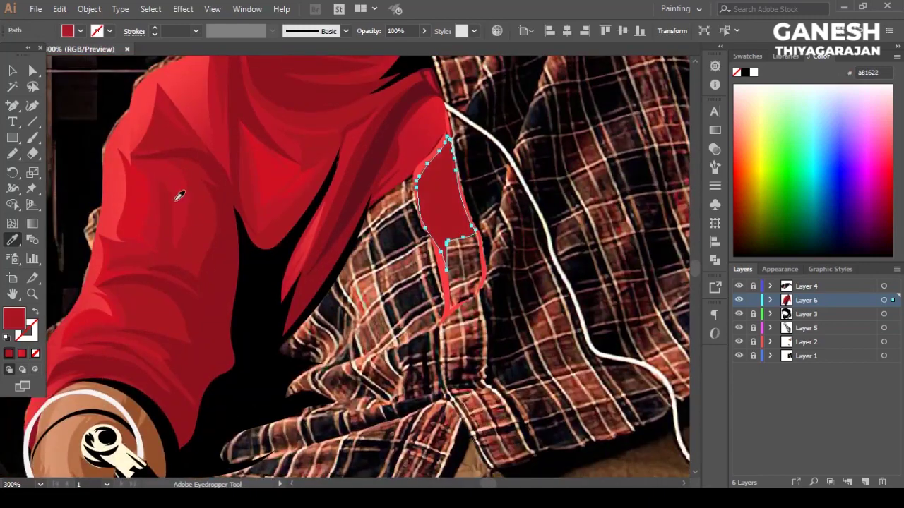
{"action": "key", "text": "shift+x"}
{"action": "key", "text": "ctrl+z"}
{"action": "key", "text": "v"}
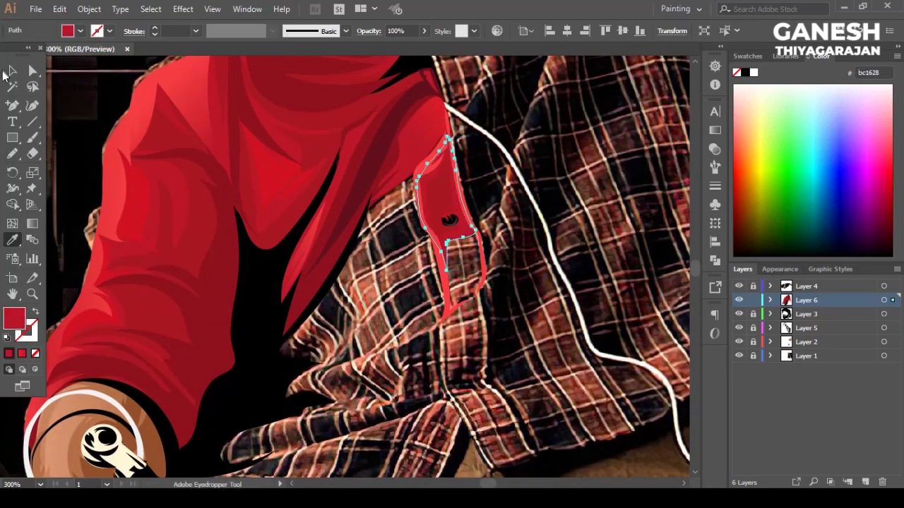
{"action": "key", "text": "ctrl+shift+a"}
{"action": "key", "text": "ctrl+equal"}
{"action": "key", "text": "ctrl+equal"}
{"action": "key", "text": "ctrl+equal"}
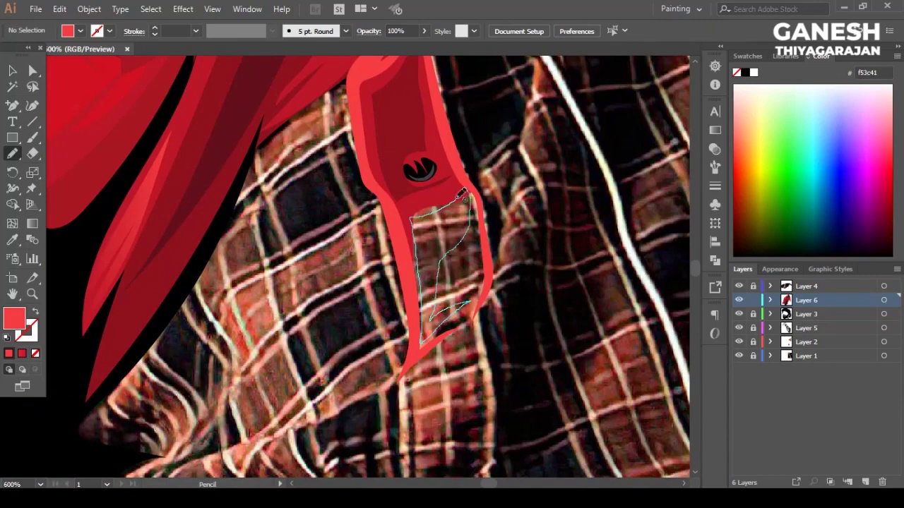
Step: Fill the new cuff shape with the sleeve's red using the Eyedropper
{"action": "key", "text": "i"}
{"action": "left_click", "coordinate": [477, 225]}
{"action": "key", "text": "v"}
{"action": "key", "text": "ctrl+shift+a"}
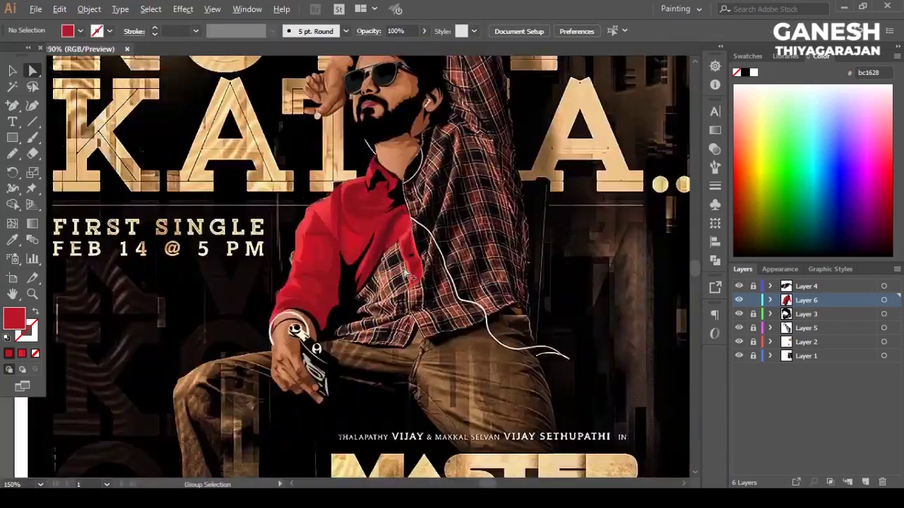
{"action": "scroll", "coordinate": [403, 273], "scroll_direction": "up", "scroll_amount": 1}
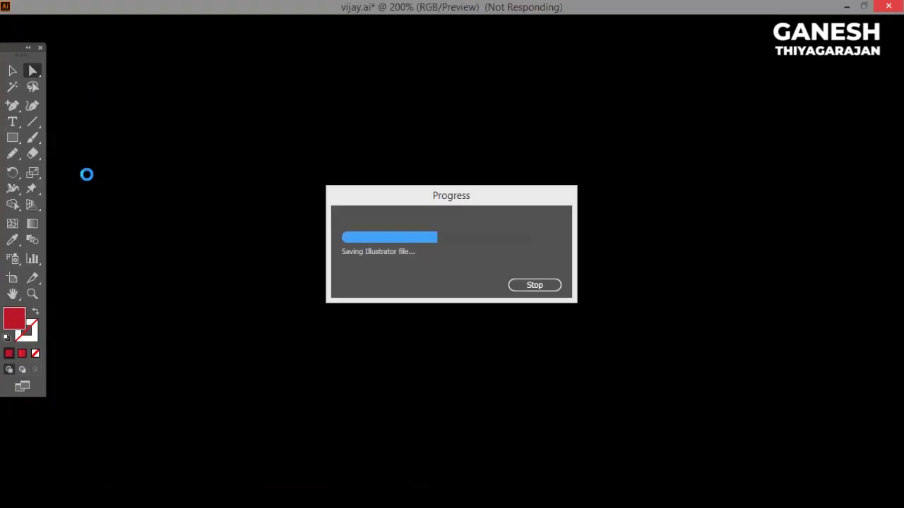
Step: Select the sleeve highlight shape and check its fill colour
{"action": "scroll", "coordinate": [169, 153], "scroll_direction": "down", "scroll_amount": 1}
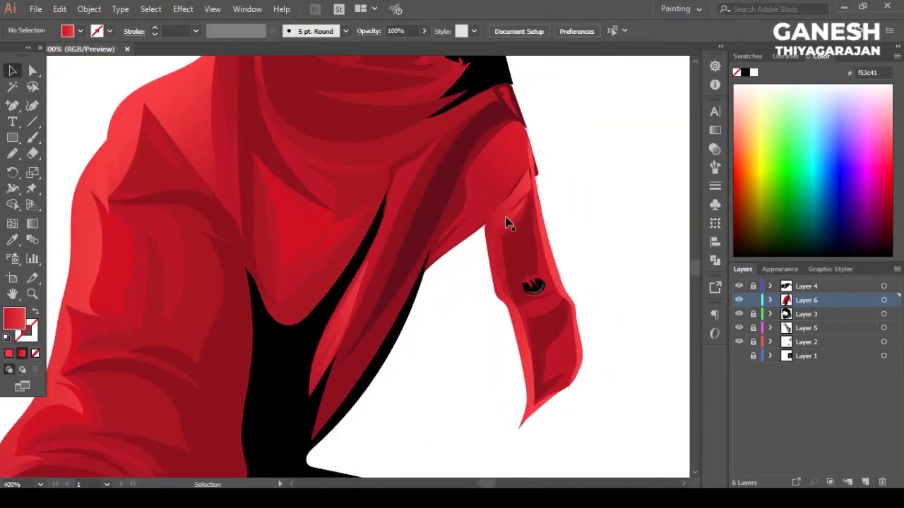
{"action": "left_click", "coordinate": [508, 224]}
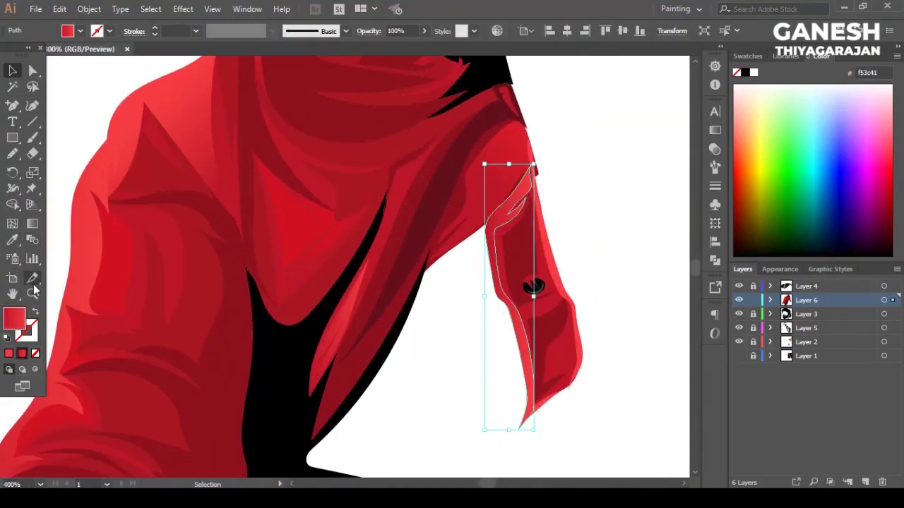
{"action": "left_click", "coordinate": [32, 223]}
{"action": "left_click", "coordinate": [81, 31]}
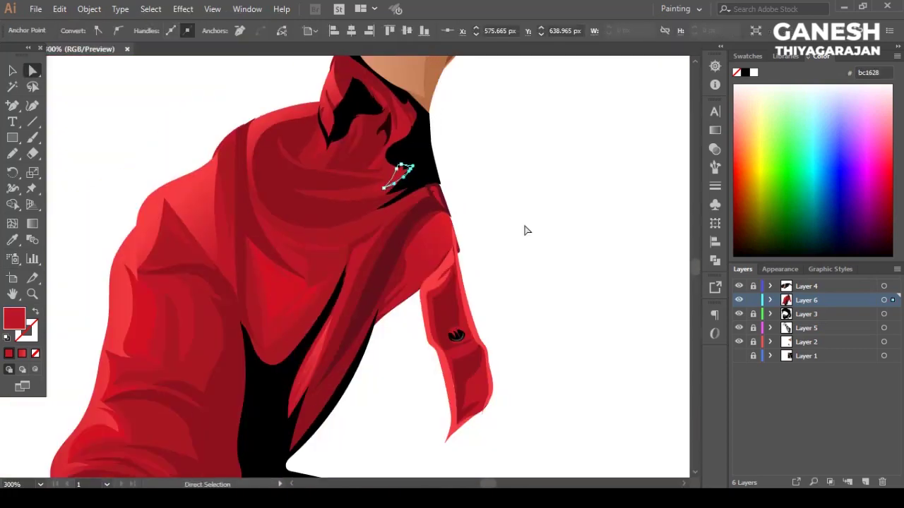
{"action": "left_click", "coordinate": [524, 230]}
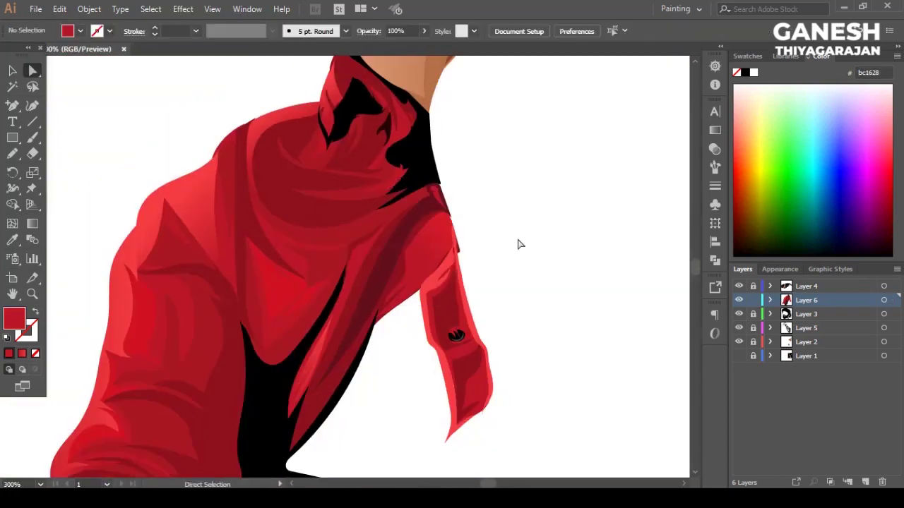
Step: Fit the whole artboard in the window to view the full figure
{"action": "key", "text": "ctrl+0"}
{"action": "scroll", "coordinate": [460, 214], "scroll_direction": "up", "scroll_amount": 2}
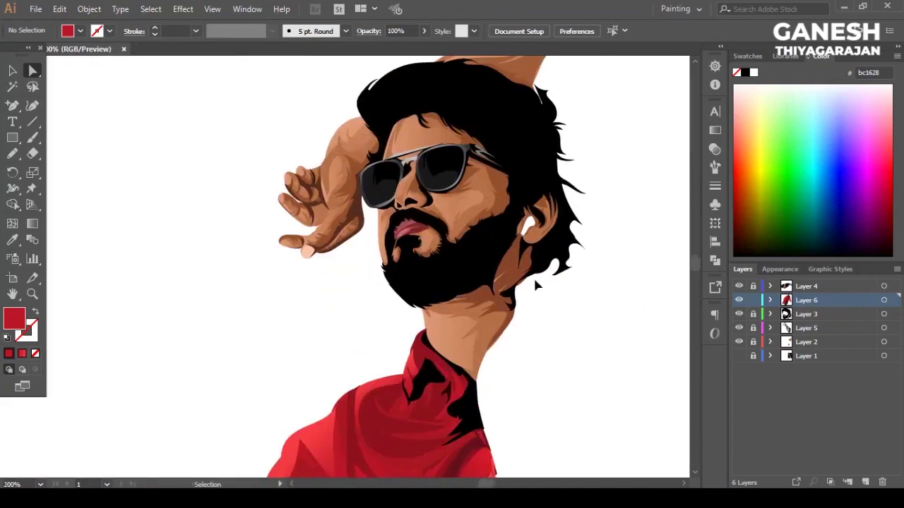
{"action": "scroll", "coordinate": [455, 219], "scroll_direction": "up", "scroll_amount": 2}
{"action": "scroll", "coordinate": [455, 219], "scroll_direction": "down", "scroll_amount": 3}
{"action": "scroll", "coordinate": [505, 247], "scroll_direction": "down", "scroll_amount": 1}
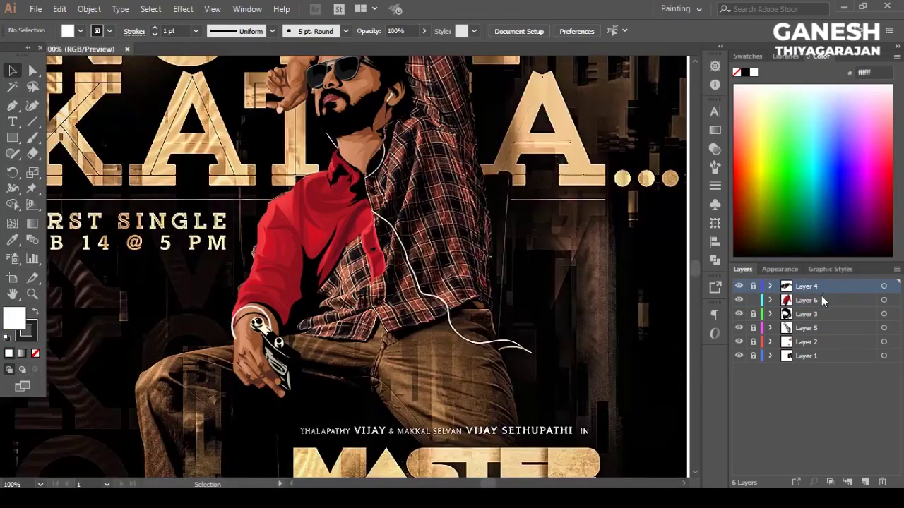
Step: Make Layer 6 active, draw a trial dark-red fold over the plaid, then delete it
{"action": "left_click", "coordinate": [806, 300]}
{"action": "scroll", "coordinate": [353, 276], "scroll_direction": "up", "scroll_amount": 4}
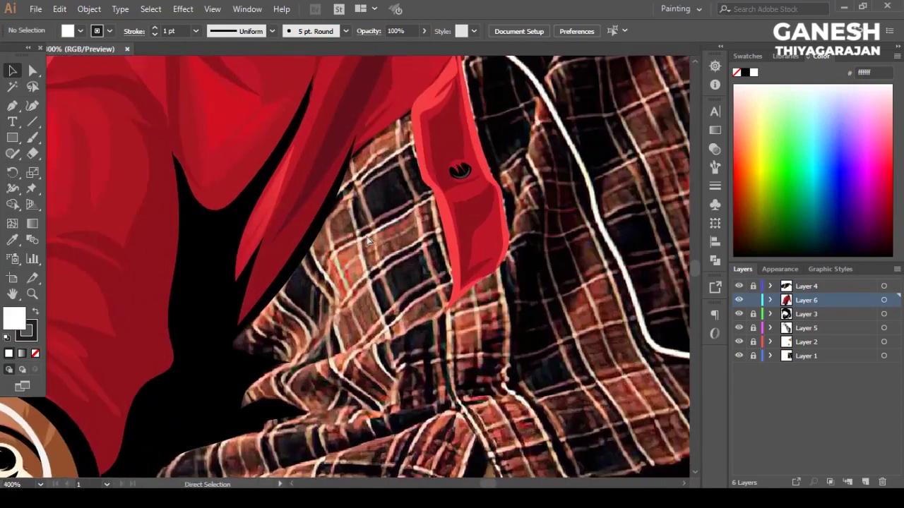
{"action": "key", "text": "n"}
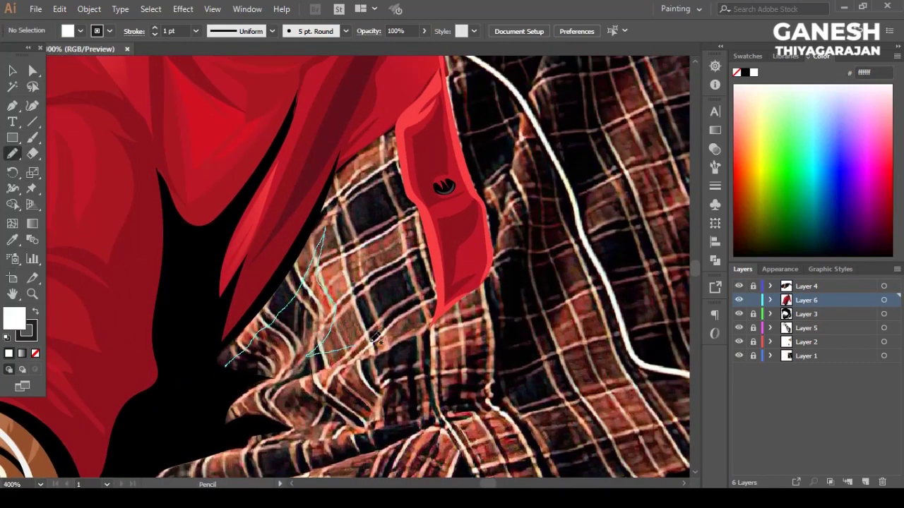
{"action": "left_click_drag", "start_coordinate": [245, 390], "coordinate": [226, 367]}
{"action": "scroll", "coordinate": [302, 226], "scroll_direction": "up", "scroll_amount": 1}
{"action": "key", "text": "i"}
{"action": "left_click", "coordinate": [154, 210]}
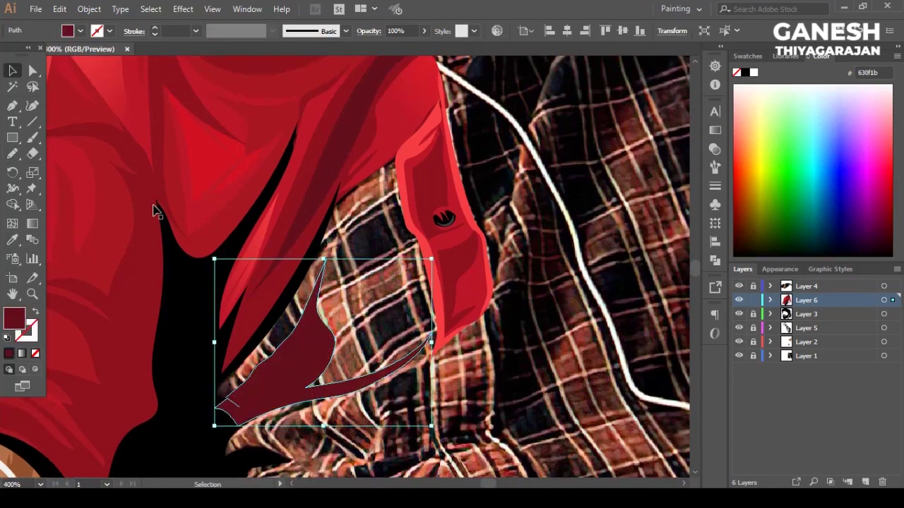
{"action": "key", "text": "Delete"}
Step: Redraw the fold shape over the plaid gap and fill it with sampled dark red
{"action": "double_click", "coordinate": [12, 153]}
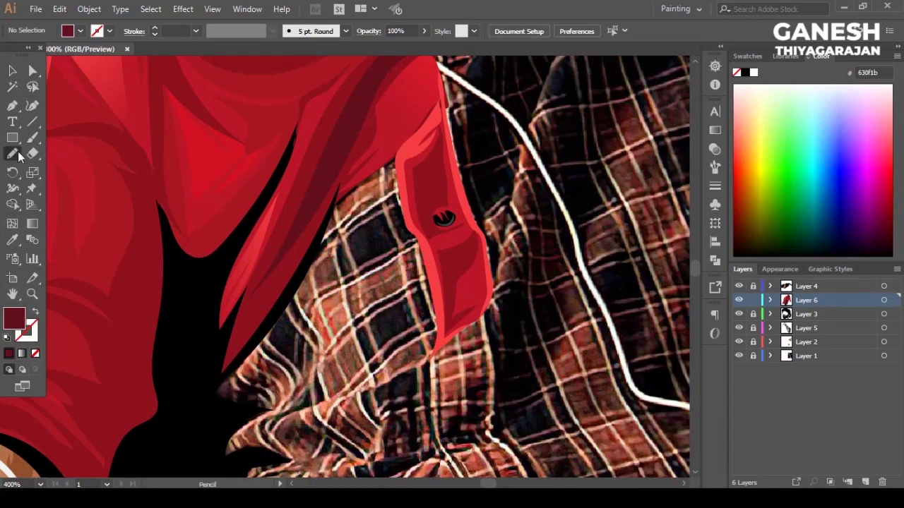
{"action": "left_click", "coordinate": [461, 347]}
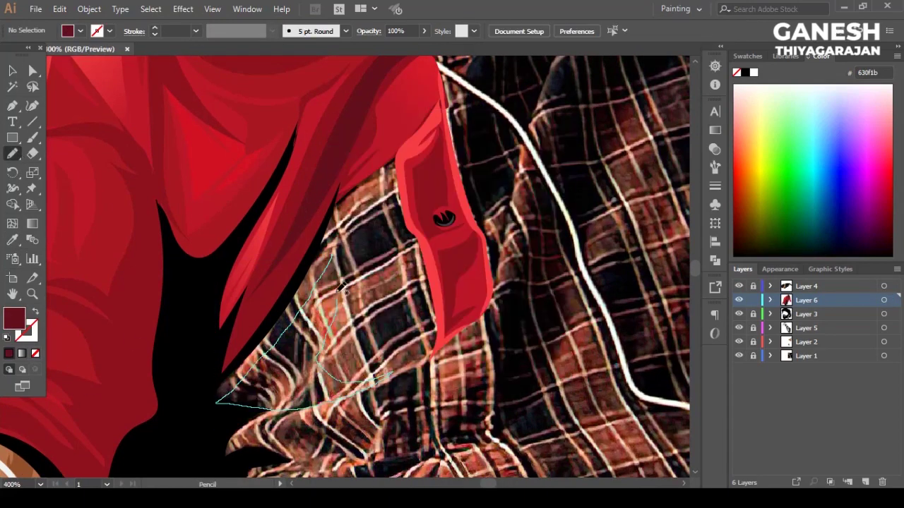
{"action": "left_click_drag", "start_coordinate": [340, 311], "coordinate": [357, 211]}
{"action": "key", "text": "i"}
{"action": "left_click", "coordinate": [153, 211]}
{"action": "key", "text": "v"}
{"action": "left_click", "coordinate": [302, 359]}
{"action": "key", "text": "v"}
{"action": "key", "text": "ctrl+shift+a"}
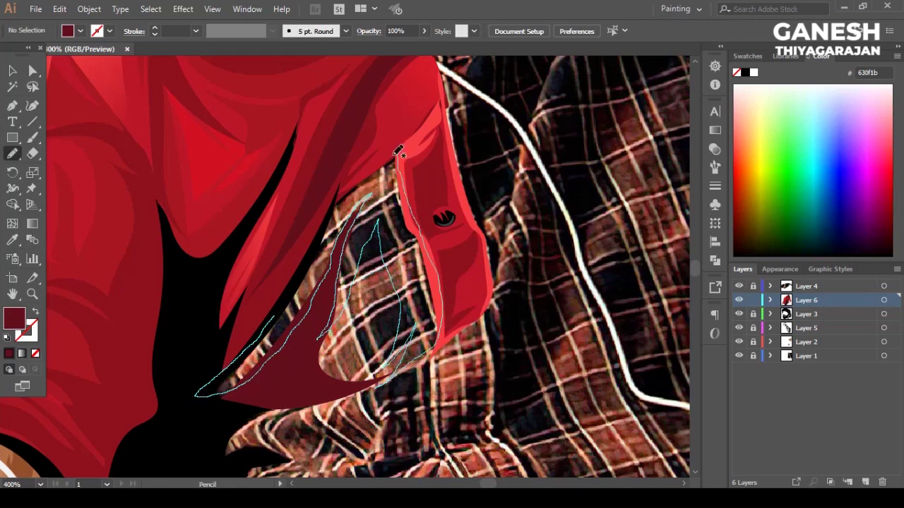
Step: Fill the newly drawn fold outline with sampled dark red
{"action": "left_click", "coordinate": [291, 300], "text": "ctrl"}
{"action": "key", "text": "i"}
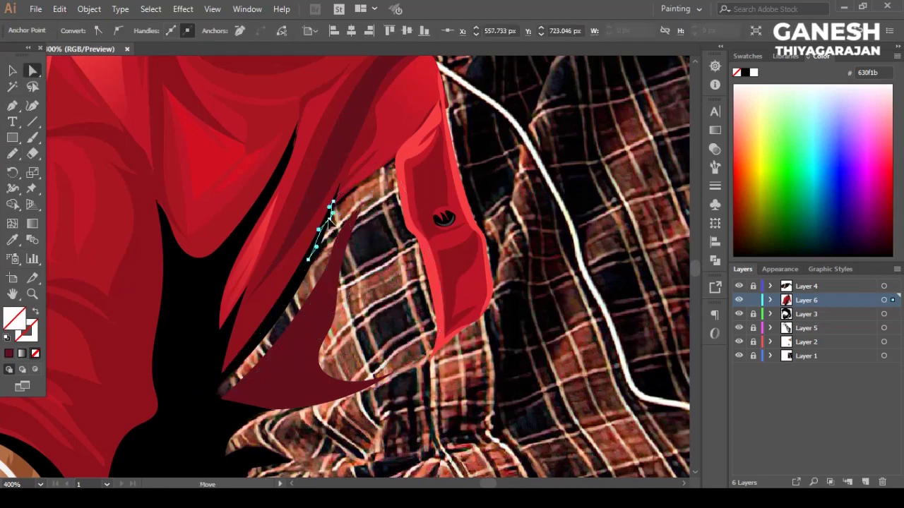
{"action": "left_click", "coordinate": [295, 249]}
{"action": "key", "text": "v"}
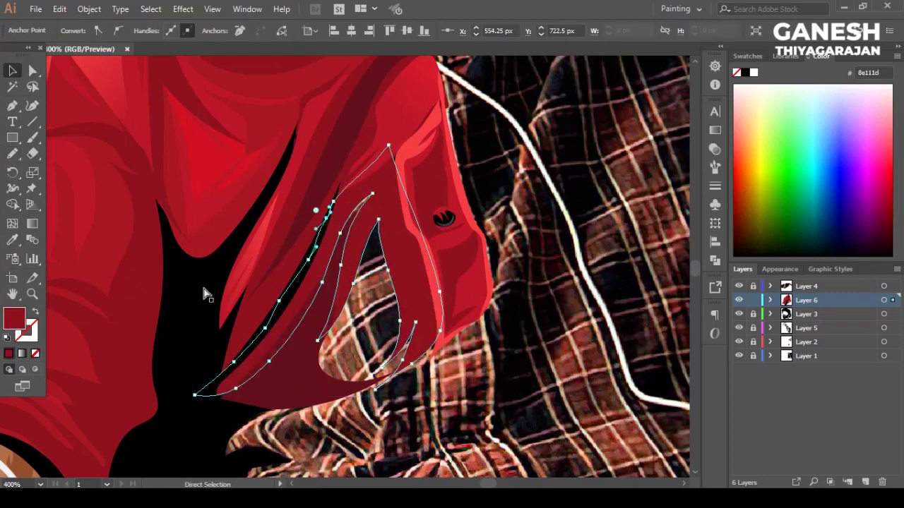
{"action": "key", "text": "ctrl+shift+a"}
Step: Adjust the small dark stroke's anchors to lengthen it along the fold
{"action": "left_click", "coordinate": [342, 399]}
{"action": "key", "text": "a"}
{"action": "left_click", "coordinate": [346, 220]}
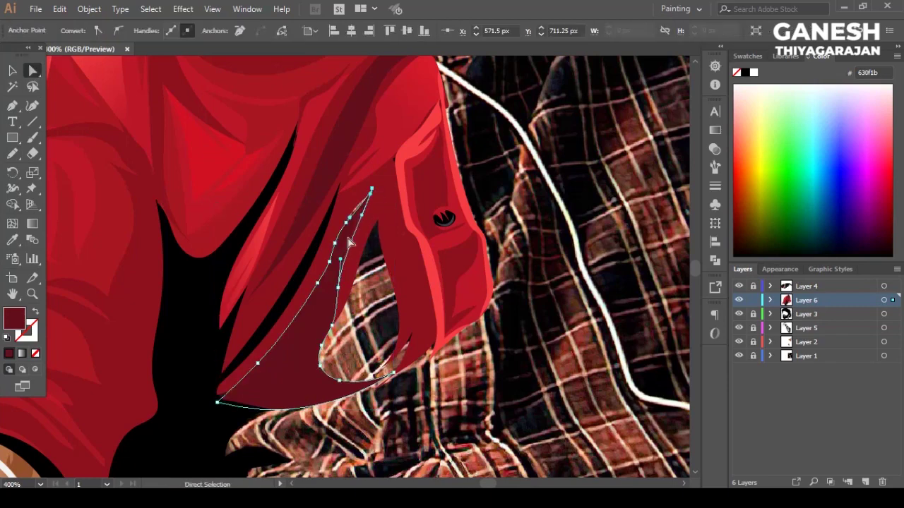
{"action": "key", "text": "ctrl+shift+a"}
{"action": "left_click", "coordinate": [226, 283]}
{"action": "left_click", "coordinate": [357, 212]}
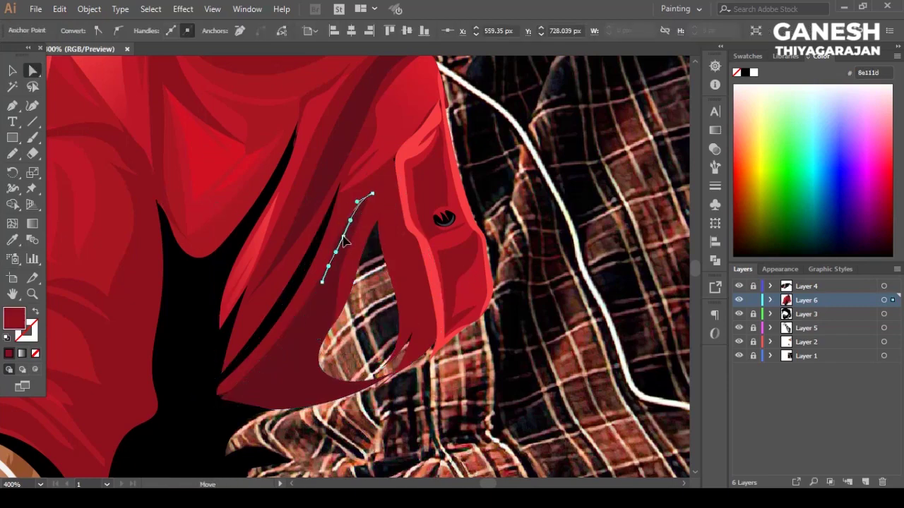
{"action": "key", "text": "ctrl+shift+a"}
Step: Hide the plaid reference layer and zoom in on the sleeve's anchors
{"action": "left_click", "coordinate": [738, 356]}
{"action": "key", "text": "ctrl+plus"}
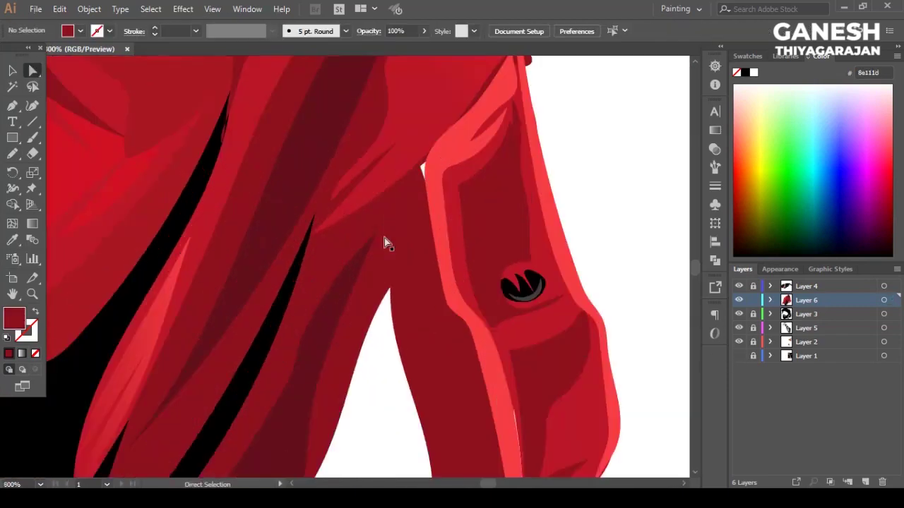
{"action": "left_click", "coordinate": [412, 173]}
{"action": "left_click", "coordinate": [321, 307]}
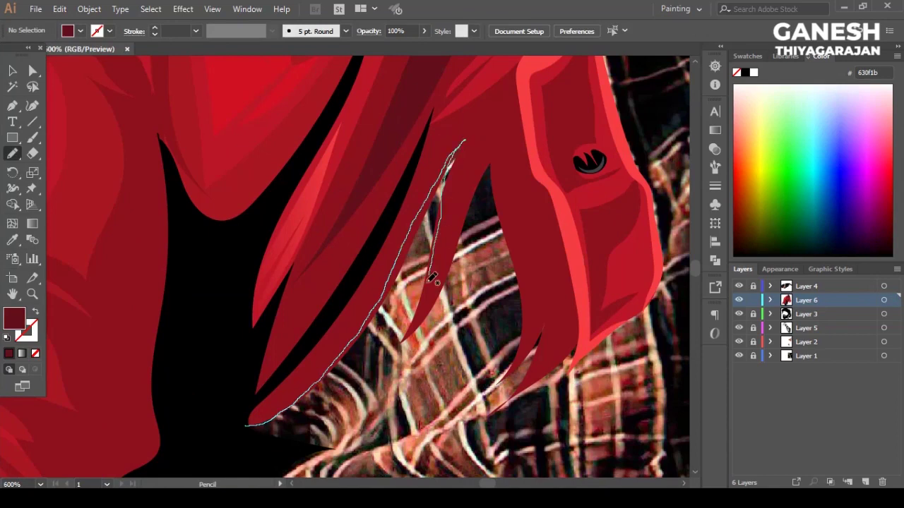
Step: Draw a dark-red fold along the sleeve's inner edge
{"action": "left_click_drag", "start_coordinate": [243, 425], "coordinate": [245, 425]}
{"action": "key", "text": "i"}
{"action": "left_click", "coordinate": [399, 306]}
{"action": "key", "text": "v"}
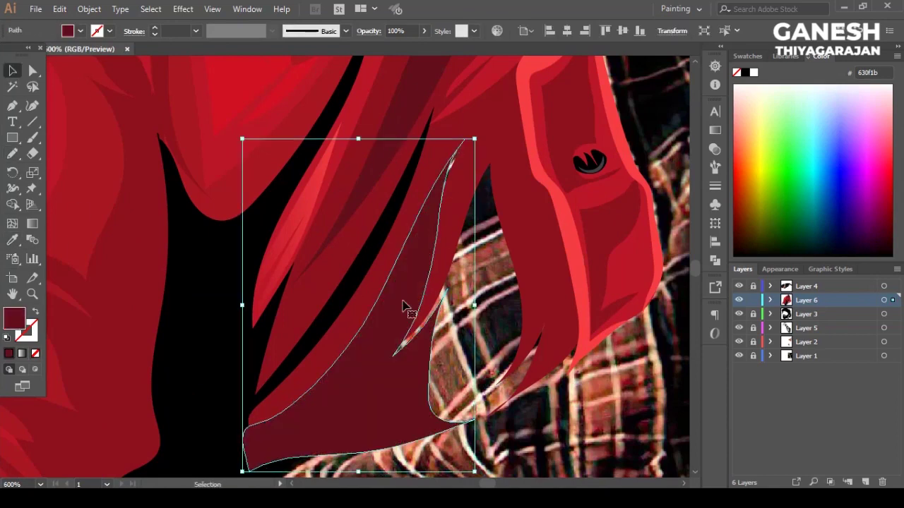
{"action": "key", "text": "a"}
{"action": "left_click", "coordinate": [442, 237]}
{"action": "left_click", "coordinate": [202, 298]}
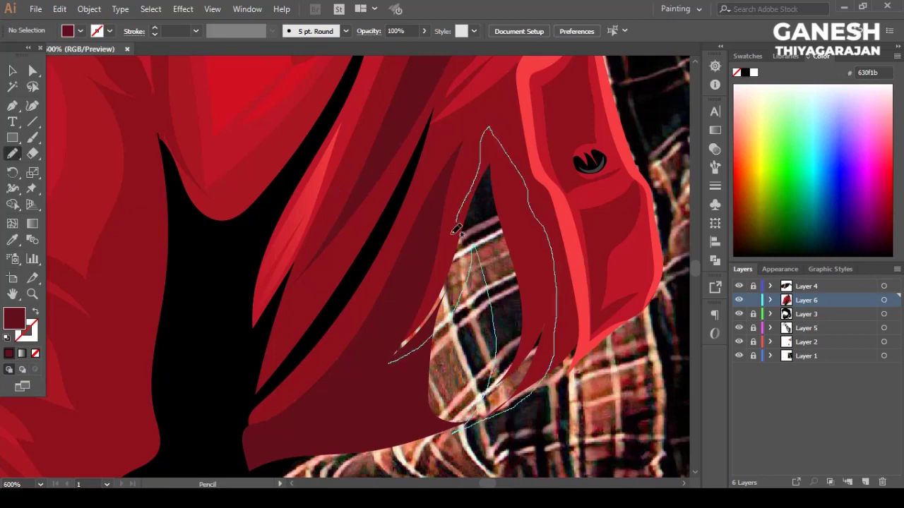
Step: Draw a fold shape covering the remaining plaid gap
{"action": "left_click_drag", "start_coordinate": [456, 230], "coordinate": [381, 362]}
{"action": "left_click", "coordinate": [81, 31]}
{"action": "key", "text": "ctrl"}
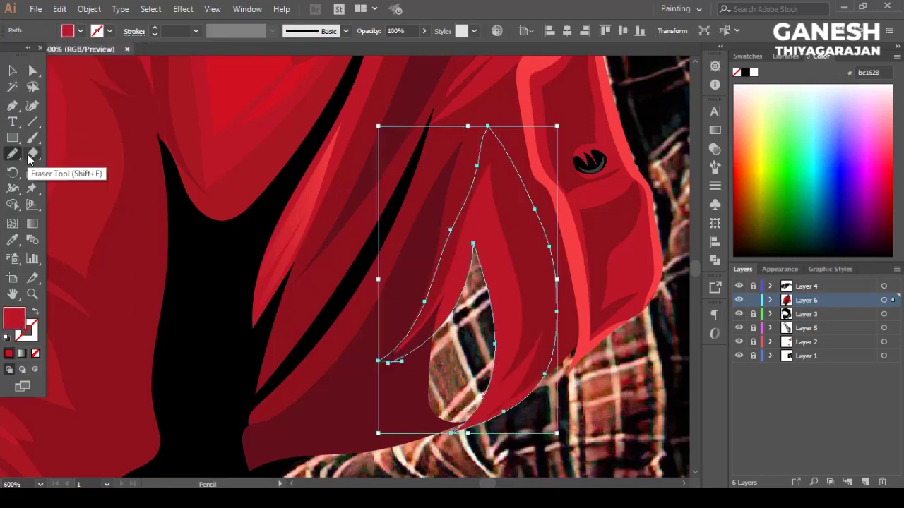
{"action": "left_click", "coordinate": [12, 70]}
{"action": "left_click", "coordinate": [317, 288]}
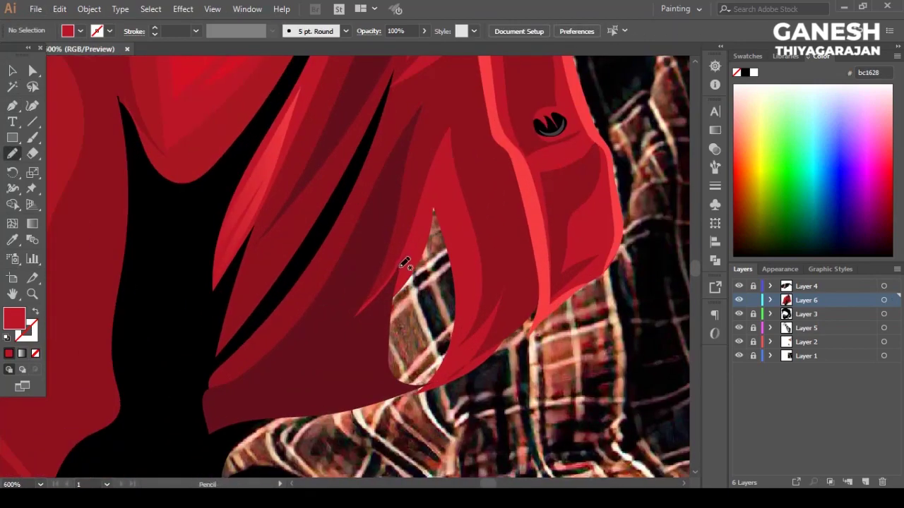
Step: Draw a shape along the red strand's left edge and fill it with sampled red
{"action": "left_click_drag", "start_coordinate": [440, 202], "coordinate": [434, 209]}
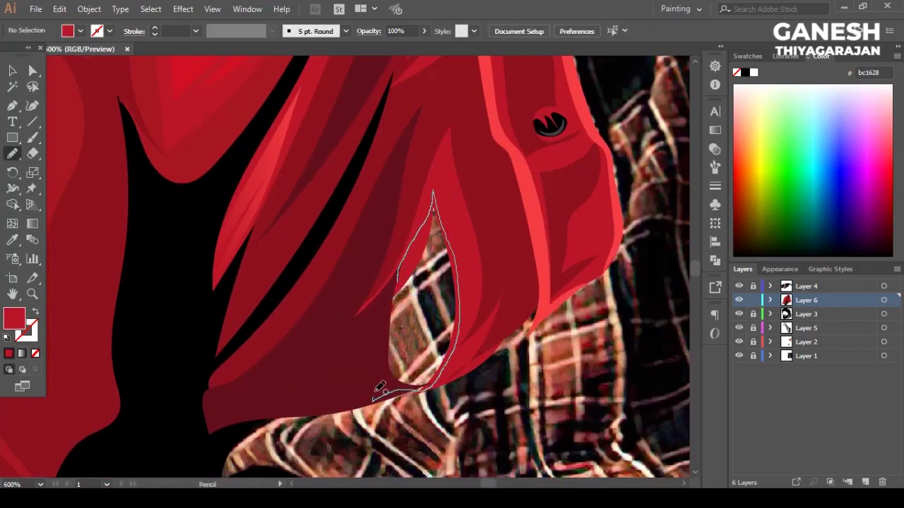
{"action": "left_click_drag", "start_coordinate": [379, 398], "coordinate": [408, 282]}
{"action": "key", "text": "i"}
{"action": "left_click", "coordinate": [331, 216]}
{"action": "scroll", "coordinate": [336, 211], "scroll_direction": "up", "scroll_amount": 3}
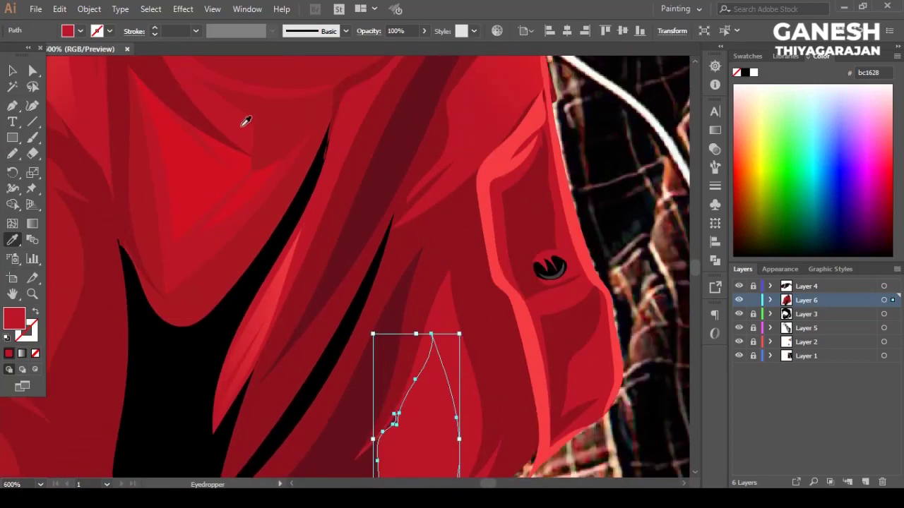
{"action": "scroll", "coordinate": [247, 133], "scroll_direction": "down", "scroll_amount": 2}
{"action": "key", "text": "v"}
{"action": "scroll", "coordinate": [600, 438], "scroll_direction": "down", "scroll_amount": 3}
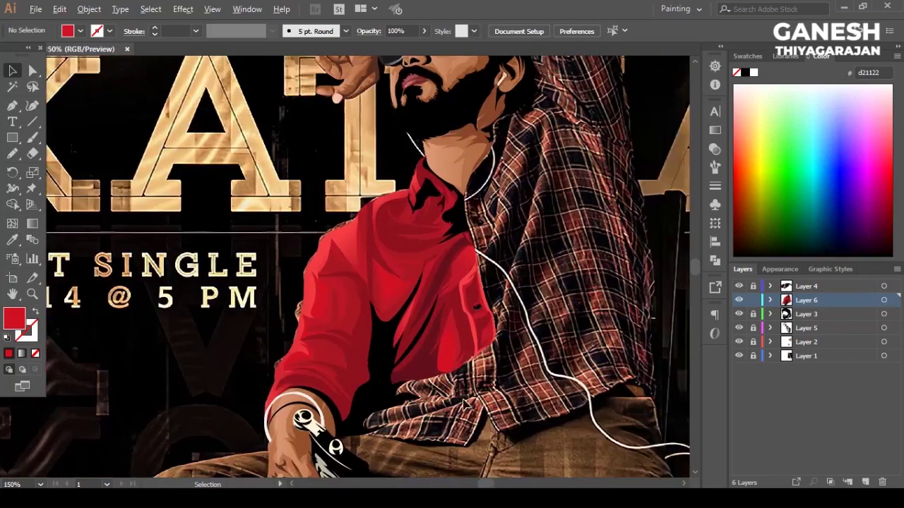
{"action": "scroll", "coordinate": [494, 396], "scroll_direction": "up", "scroll_amount": 2}
Step: Recolour that strand shape with a darker sampled red
{"action": "key", "text": "i"}
{"action": "left_click", "coordinate": [275, 292]}
{"action": "key", "text": "v"}
{"action": "key", "text": "ctrl+shift+a"}
{"action": "scroll", "coordinate": [395, 318], "scroll_direction": "down", "scroll_amount": 2}
{"action": "scroll", "coordinate": [472, 367], "scroll_direction": "up", "scroll_amount": 3}
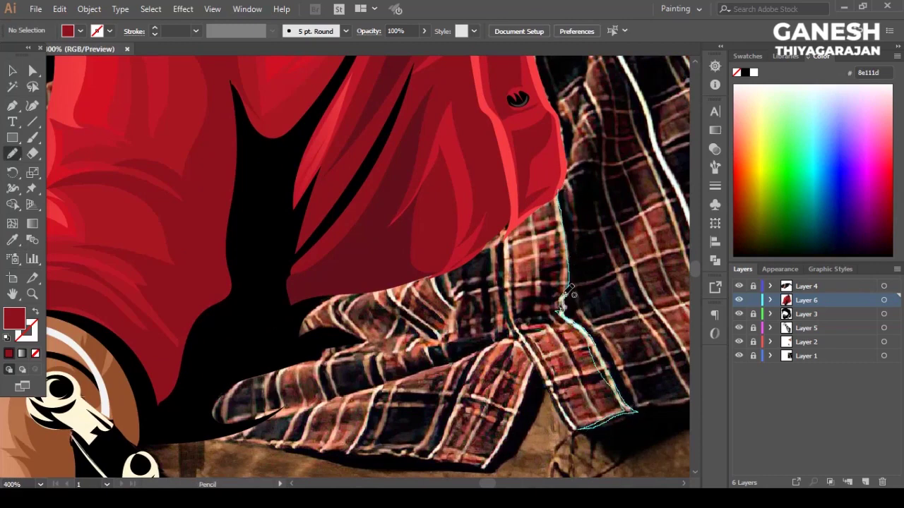
Step: Draw two bright-red strips down the shirt's edge, sampling the bright red for each
{"action": "left_click_drag", "start_coordinate": [563, 214], "coordinate": [558, 190]}
{"action": "key", "text": "i"}
{"action": "left_click", "coordinate": [101, 67]}
{"action": "key", "text": "v"}
{"action": "key", "text": "ctrl+shift+a"}
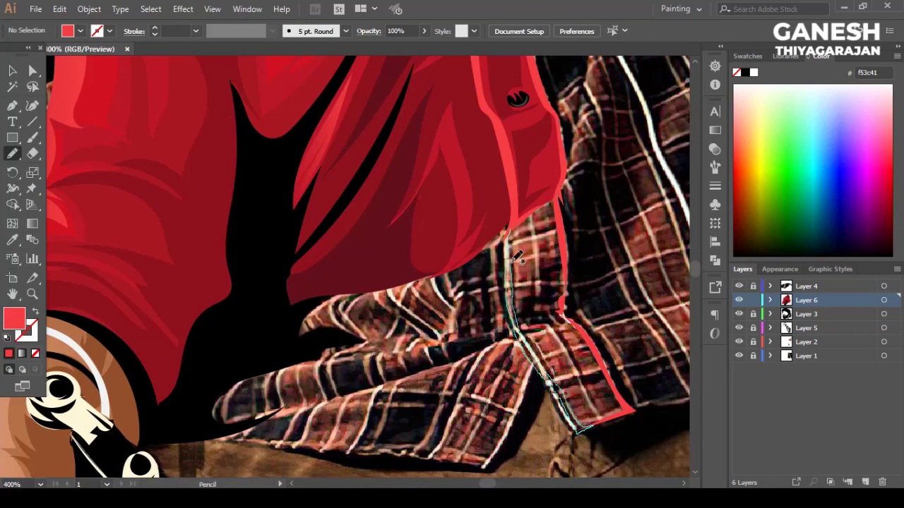
{"action": "left_click_drag", "start_coordinate": [517, 256], "coordinate": [510, 230]}
{"action": "key", "text": "i"}
{"action": "left_click", "coordinate": [575, 416]}
{"action": "key", "text": "v"}
{"action": "key", "text": "ctrl+shift+a"}
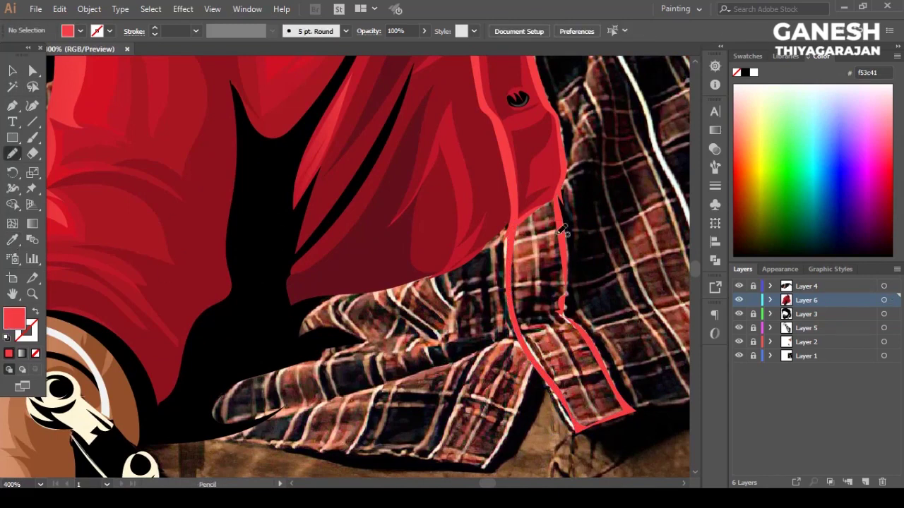
Step: Add a dark shirt-red shadow shape beside the shirt edge
{"action": "left_click_drag", "start_coordinate": [536, 291], "coordinate": [556, 395]}
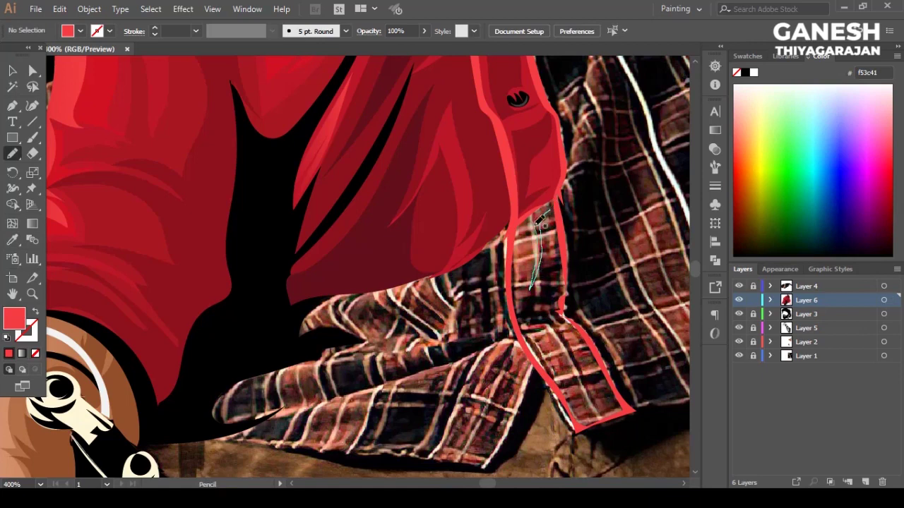
{"action": "left_click_drag", "start_coordinate": [550, 309], "coordinate": [554, 206]}
{"action": "key", "text": "i"}
{"action": "left_click", "coordinate": [183, 249]}
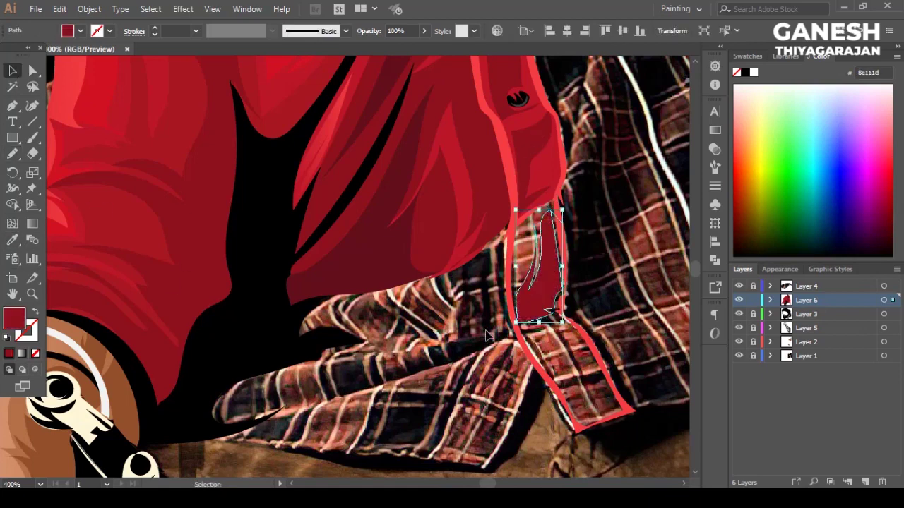
{"action": "key", "text": "v"}
{"action": "key", "text": "ctrl+shift+a"}
{"action": "key", "text": "n"}
Step: Draw a closed shape along the cuff edge filled with dark red 8e111d
{"action": "left_click_drag", "start_coordinate": [619, 412], "coordinate": [621, 410]}
{"action": "key", "text": "i"}
{"action": "left_click", "coordinate": [198, 282]}
{"action": "key", "text": "v"}
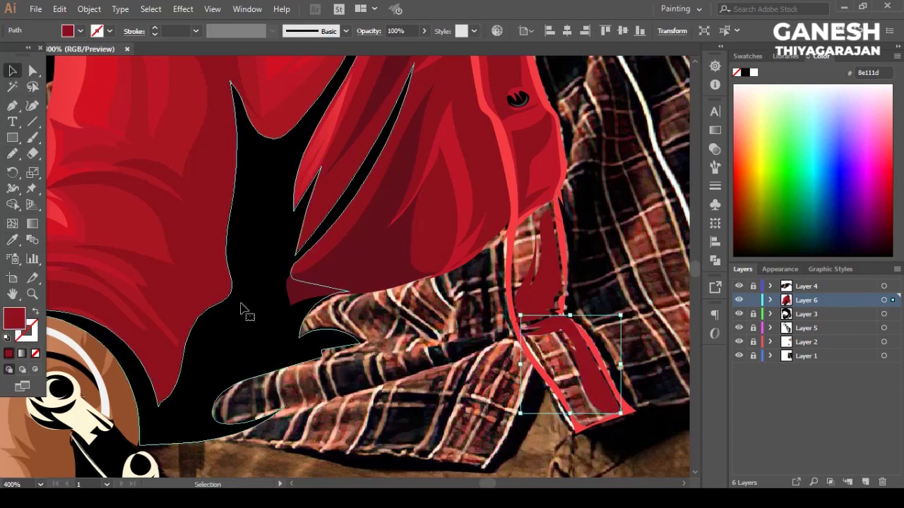
{"action": "left_click", "coordinate": [240, 309]}
{"action": "key", "text": "n"}
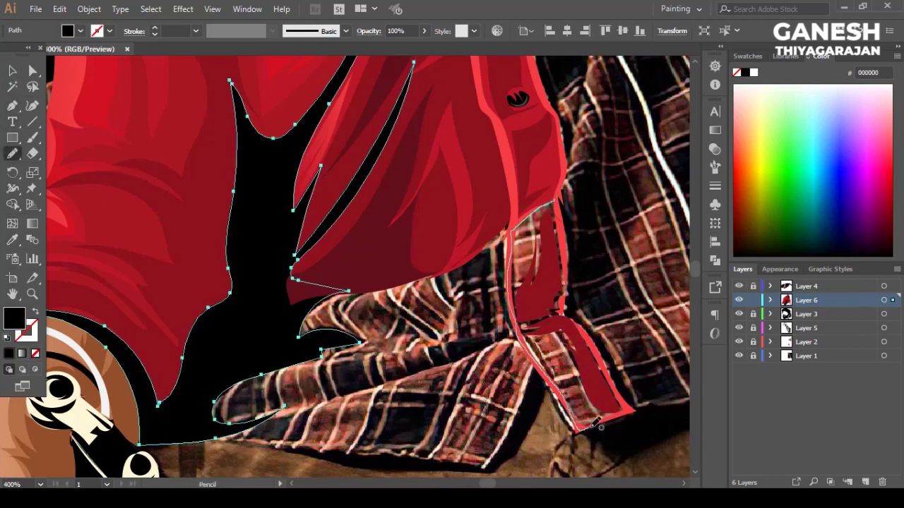
Step: Add another cuff-edge shape filled with red bc1628 and inspect its anchors
{"action": "left_click_drag", "start_coordinate": [568, 240], "coordinate": [557, 205]}
{"action": "key", "text": "i"}
{"action": "left_click", "coordinate": [191, 254]}
{"action": "key", "text": "v"}
{"action": "key", "text": "ctrl+shift+a"}
{"action": "scroll", "coordinate": [534, 228], "scroll_direction": "up", "scroll_amount": 3}
{"action": "left_click", "coordinate": [327, 309]}
{"action": "key", "text": "a"}
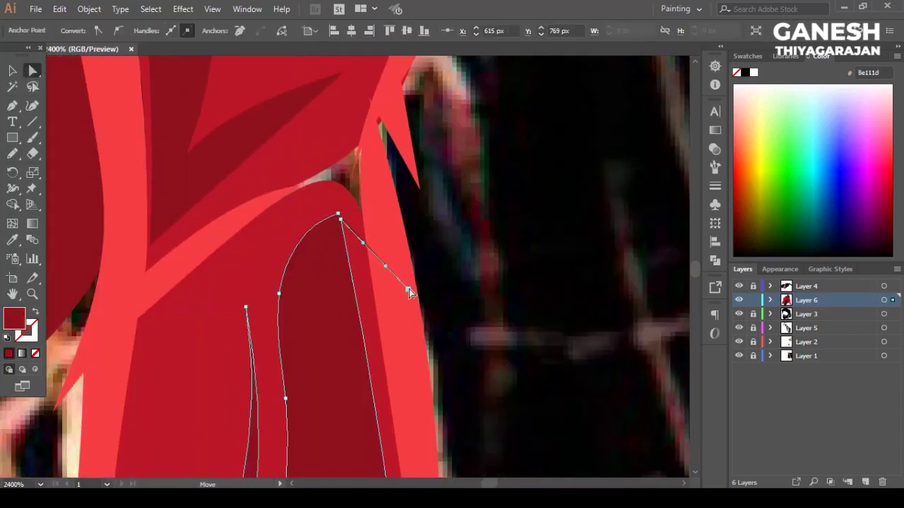
{"action": "scroll", "coordinate": [459, 297], "scroll_direction": "up", "scroll_amount": 3}
{"action": "key", "text": "ctrl+shift+a"}
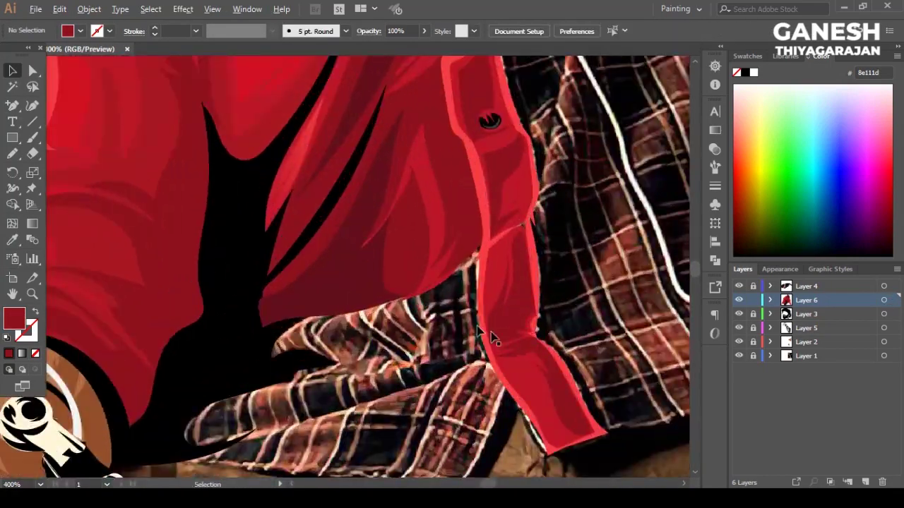
Step: Draw a shading stroke down the red sleeve
{"action": "key", "text": "n"}
{"action": "left_click_drag", "start_coordinate": [421, 260], "coordinate": [439, 272]}
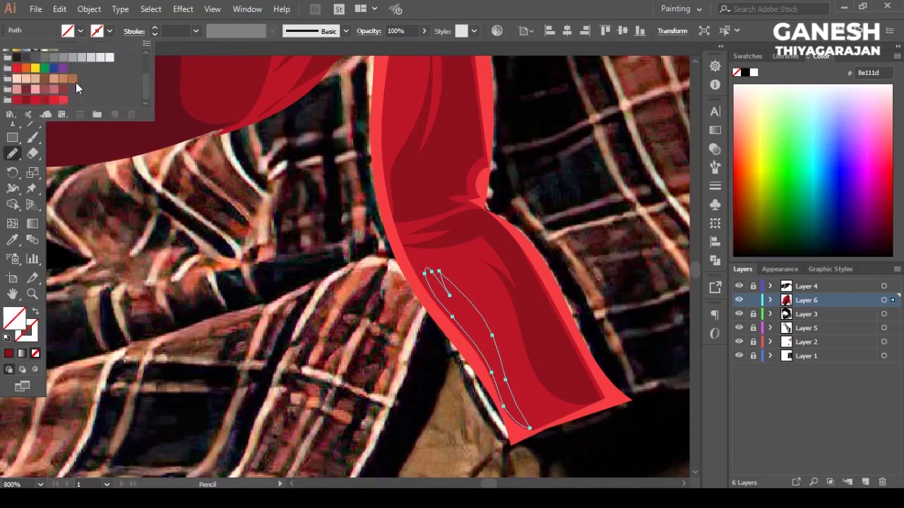
{"action": "key", "text": "n"}
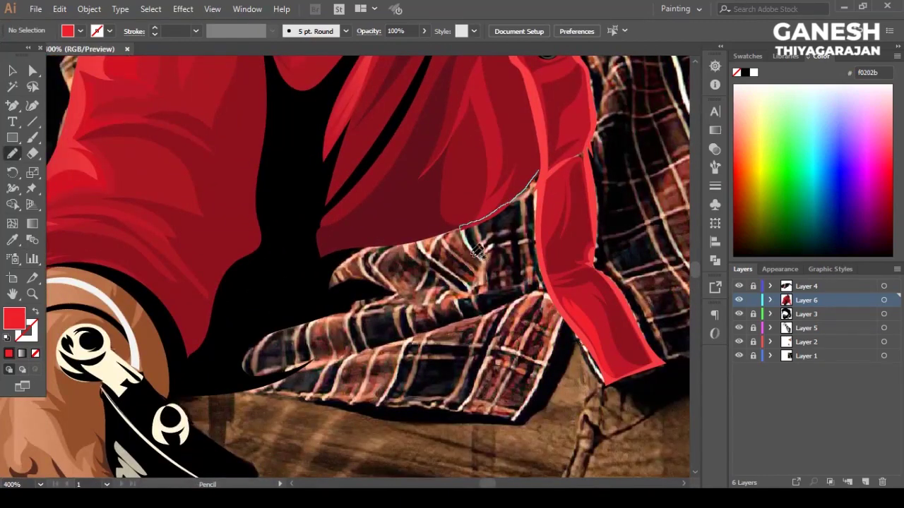
Step: Draw shading shapes along the sleeve edge and over the lower fold
{"action": "left_click_drag", "start_coordinate": [550, 278], "coordinate": [546, 289]}
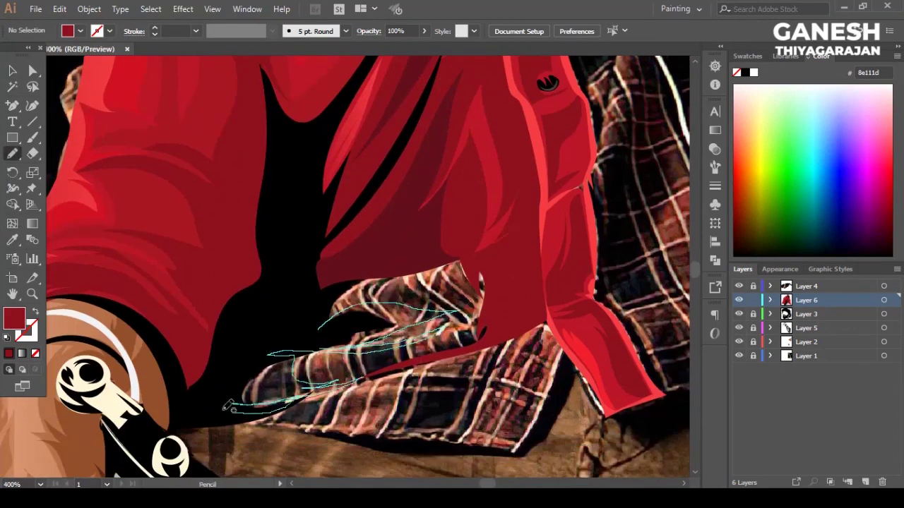
{"action": "left_click_drag", "start_coordinate": [227, 407], "coordinate": [230, 403]}
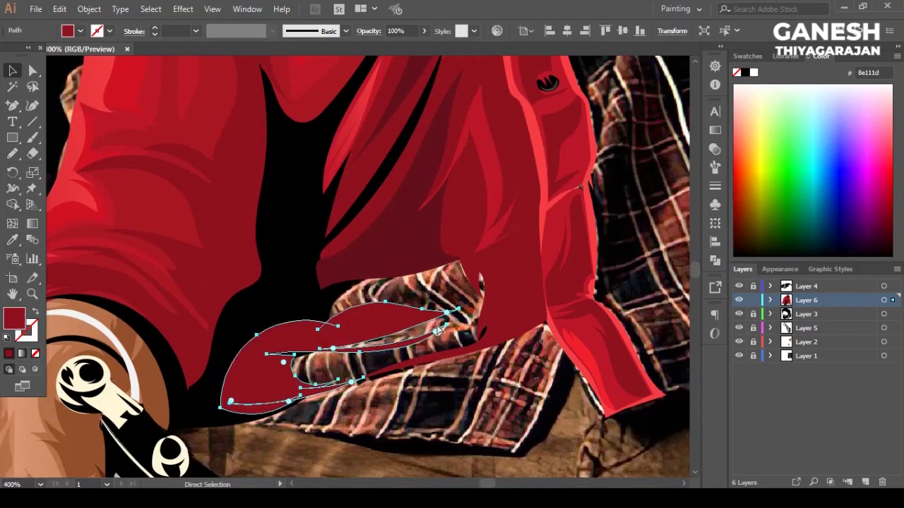
{"action": "key", "text": "v"}
{"action": "key", "text": "ctrl+shift+a"}
{"action": "key", "text": "ctrl+minus"}
{"action": "key", "text": "ctrl+minus"}
{"action": "key", "text": "ctrl+minus"}
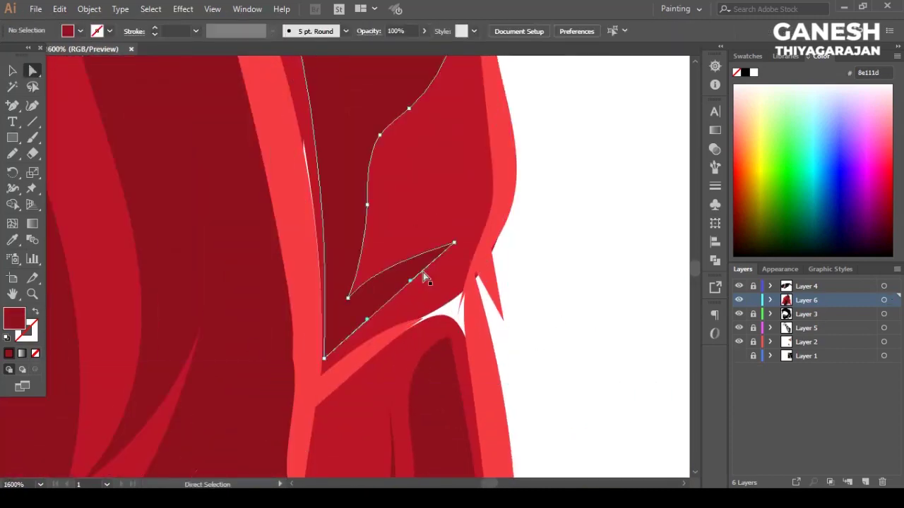
Step: Pull the fold's corner anchor into a smooth curve
{"action": "left_click_drag", "start_coordinate": [12, 104], "coordinate": [30, 103]}
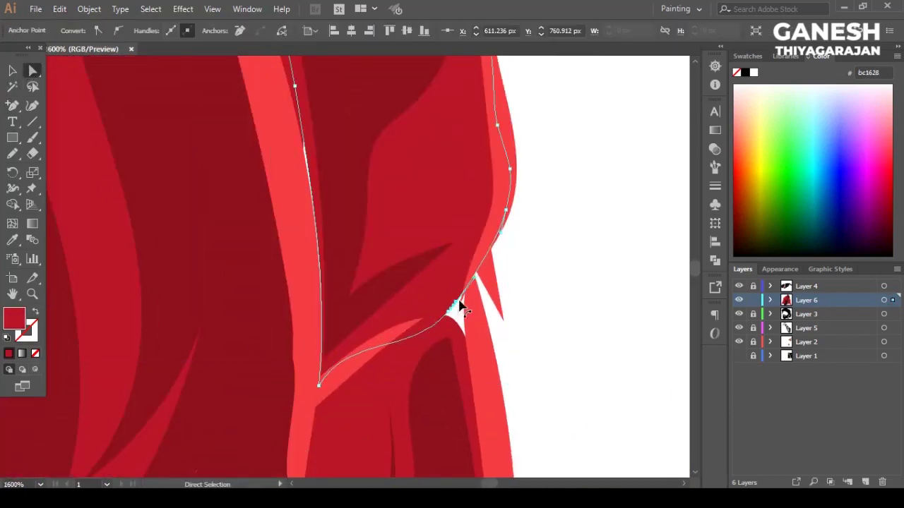
{"action": "left_click_drag", "start_coordinate": [444, 320], "coordinate": [431, 341]}
{"action": "left_click_drag", "start_coordinate": [12, 105], "coordinate": [73, 141]}
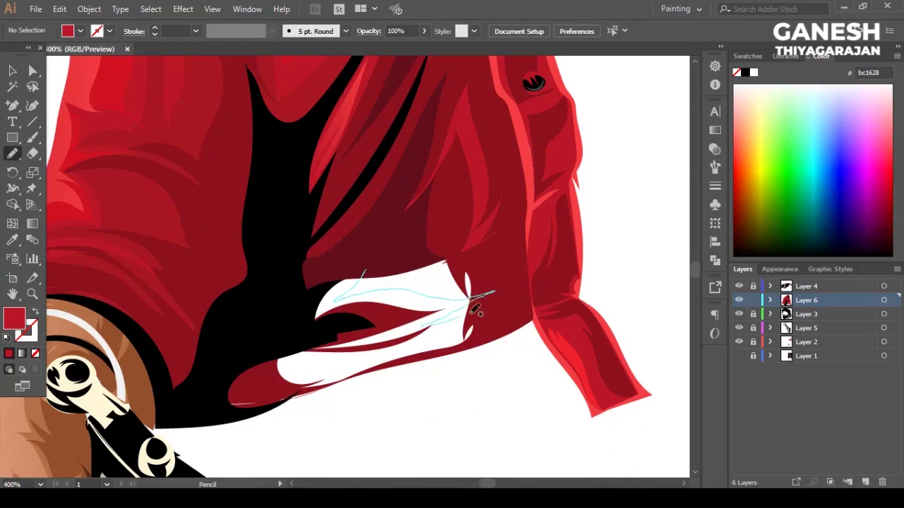
Step: Draw two red fill shapes over the white gap
{"action": "left_click_drag", "start_coordinate": [282, 365], "coordinate": [284, 365]}
{"action": "key", "text": "ctrl+shift+a"}
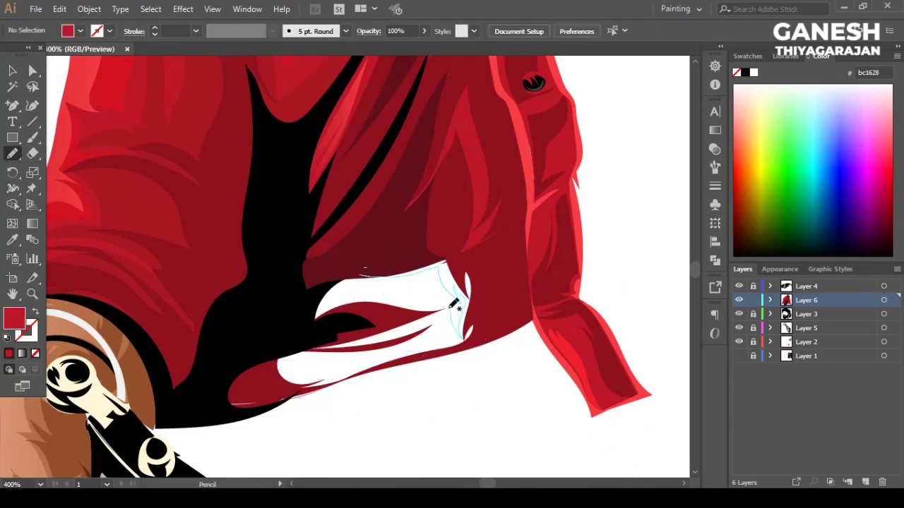
{"action": "left_click_drag", "start_coordinate": [366, 295], "coordinate": [359, 275]}
{"action": "key", "text": "ctrl+shift+a"}
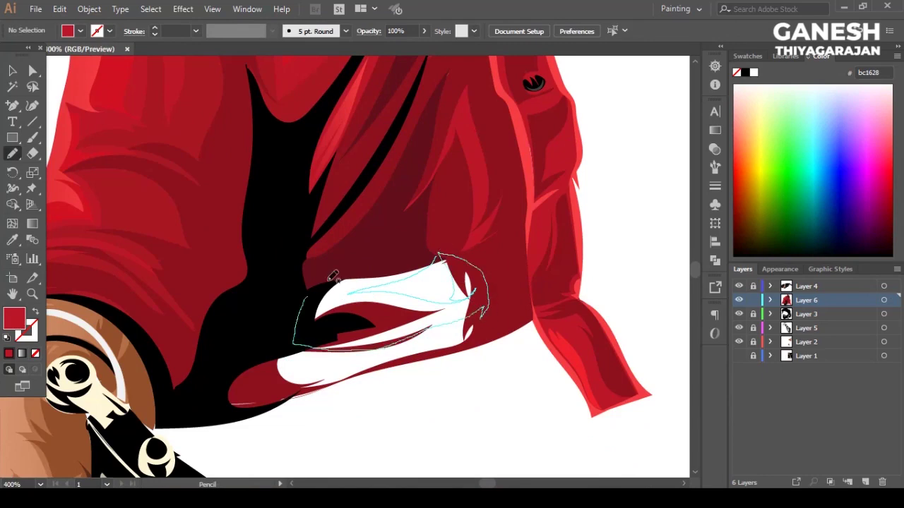
Step: Draw a closed shape across the lower fold filled with the shirt's red
{"action": "left_click_drag", "start_coordinate": [309, 300], "coordinate": [310, 297]}
{"action": "key", "text": "i"}
{"action": "left_click", "coordinate": [344, 109]}
{"action": "key", "text": "v"}
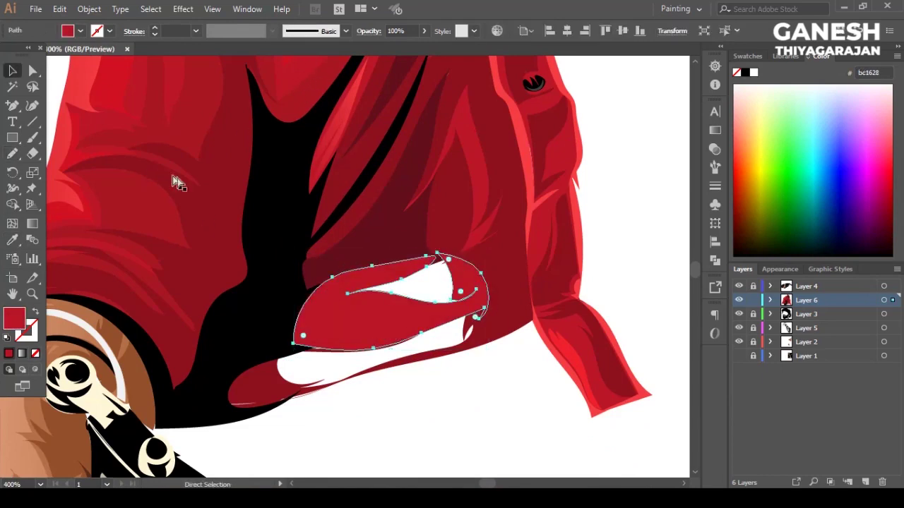
{"action": "left_click", "coordinate": [495, 373]}
{"action": "key", "text": "n"}
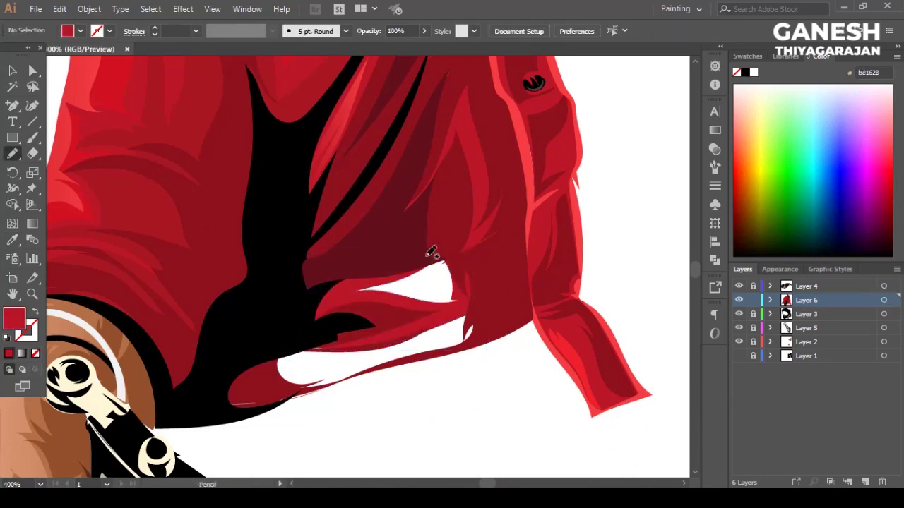
Step: Add a small shading shape on the fold
{"action": "left_click_drag", "start_coordinate": [365, 277], "coordinate": [341, 294]}
{"action": "key", "text": "v"}
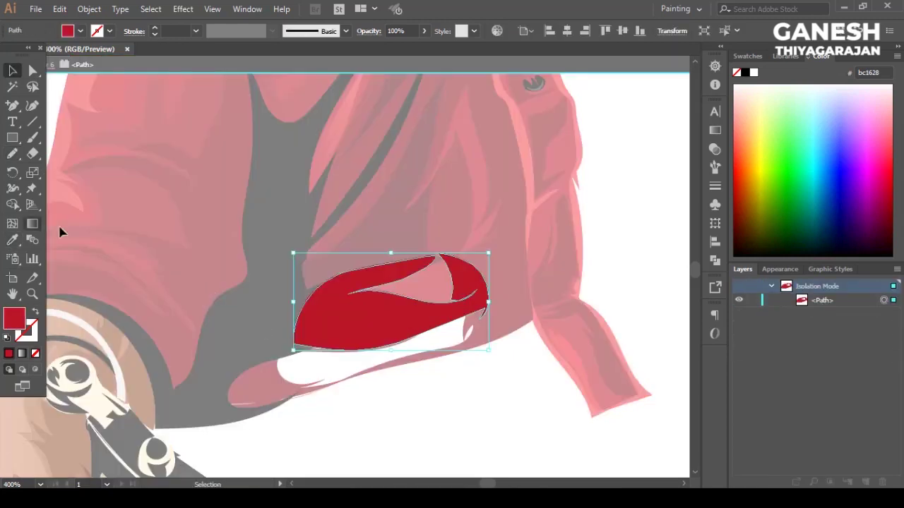
{"action": "double_click", "coordinate": [368, 380]}
{"action": "left_click", "coordinate": [377, 311]}
{"action": "left_click", "coordinate": [434, 393]}
{"action": "scroll", "coordinate": [121, 343], "scroll_direction": "down", "scroll_amount": 1}
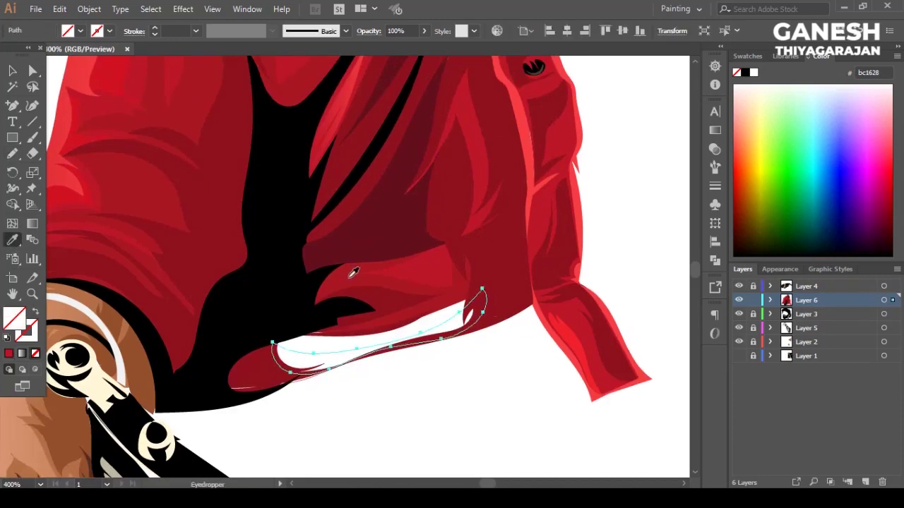
{"action": "key", "text": "v"}
{"action": "left_click", "coordinate": [406, 407]}
{"action": "key", "text": "n"}
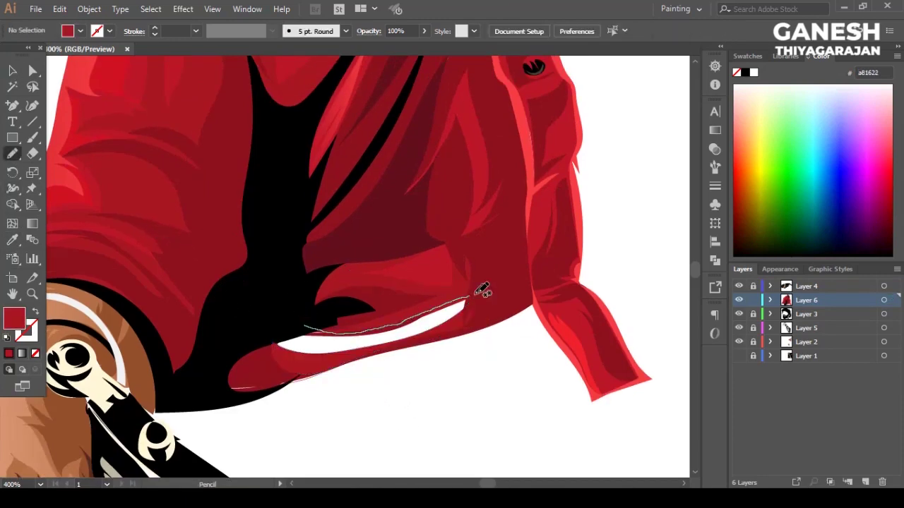
Step: Draw a thin highlight along the fold edge and curve it into a sliver
{"action": "left_click_drag", "start_coordinate": [278, 337], "coordinate": [275, 342]}
{"action": "key", "text": "v"}
{"action": "key", "text": "a"}
{"action": "left_click", "coordinate": [417, 374]}
{"action": "key", "text": "a"}
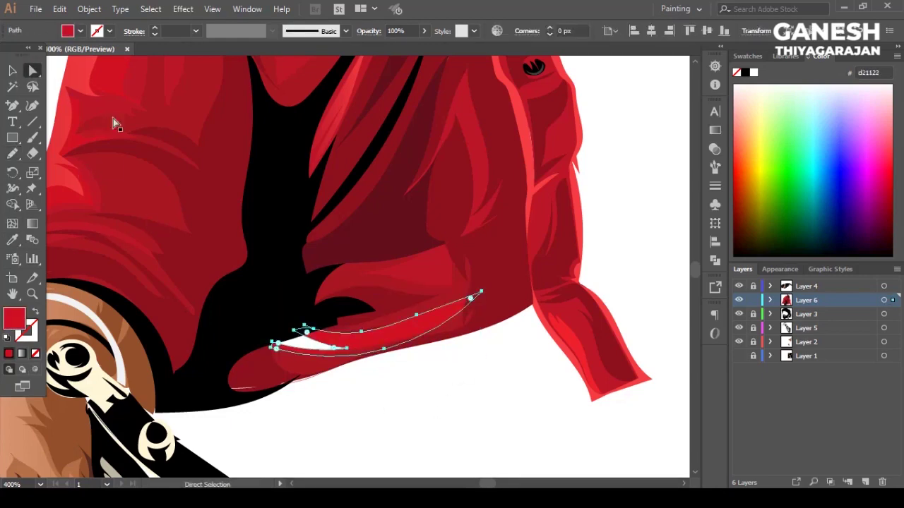
{"action": "left_click_drag", "start_coordinate": [303, 353], "coordinate": [310, 369]}
{"action": "left_click", "coordinate": [104, 221]}
{"action": "left_click", "coordinate": [369, 332]}
{"action": "left_click", "coordinate": [12, 71]}
{"action": "key", "text": "ctrl+shift+a"}
{"action": "scroll", "coordinate": [319, 367], "scroll_direction": "up", "scroll_amount": 3}
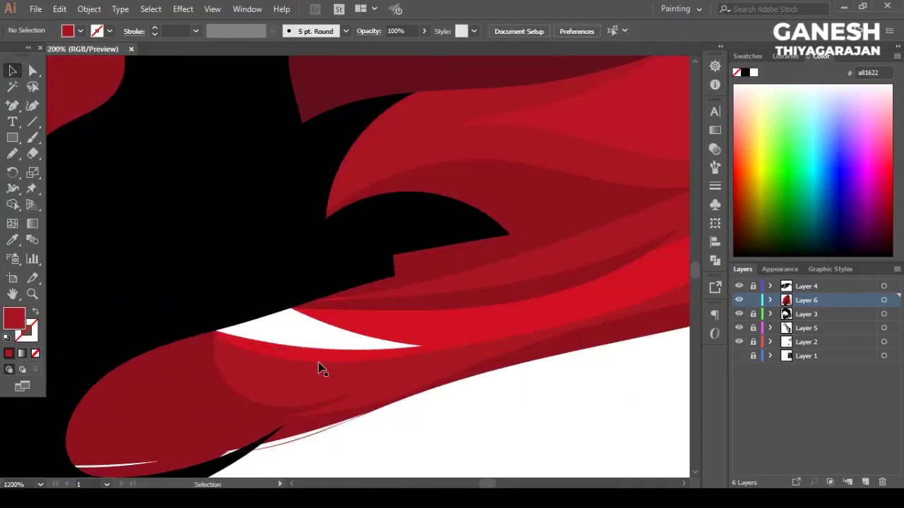
Step: Inspect the existing dark-red shape near the black shadow, then deselect it
{"action": "scroll", "coordinate": [343, 375], "scroll_direction": "down", "scroll_amount": 2}
{"action": "scroll", "coordinate": [343, 375], "scroll_direction": "down", "scroll_amount": 4}
{"action": "scroll", "coordinate": [365, 302], "scroll_direction": "up", "scroll_amount": 5}
{"action": "left_click", "coordinate": [397, 177]}
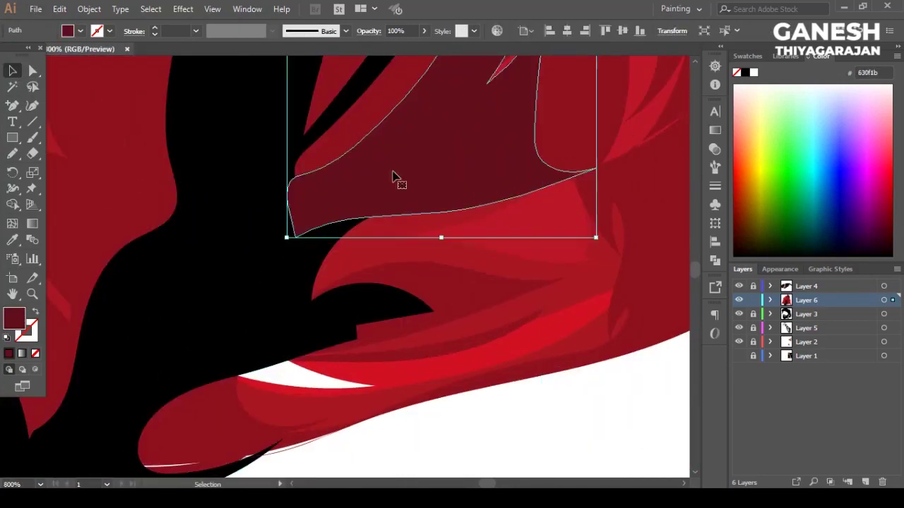
{"action": "key", "text": "a"}
{"action": "key", "text": "v"}
{"action": "key", "text": "ctrl+shift+a"}
{"action": "scroll", "coordinate": [498, 339], "scroll_direction": "down", "scroll_amount": 2}
{"action": "scroll", "coordinate": [498, 339], "scroll_direction": "up", "scroll_amount": 2}
Step: Pencil-draw a crescent beside the black shadow and fill it dark red 630f1b
{"action": "key", "text": "n"}
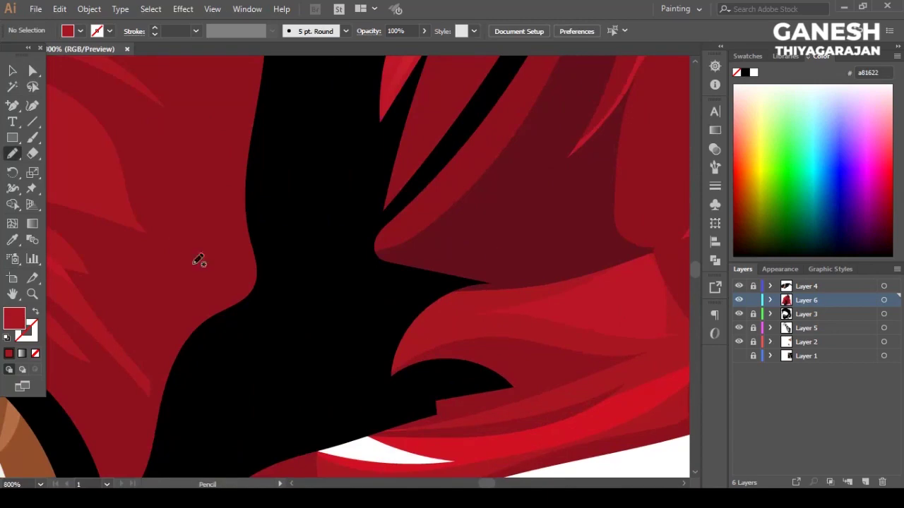
{"action": "left_click_drag", "start_coordinate": [418, 372], "coordinate": [479, 284]}
{"action": "left_click", "coordinate": [11, 70]}
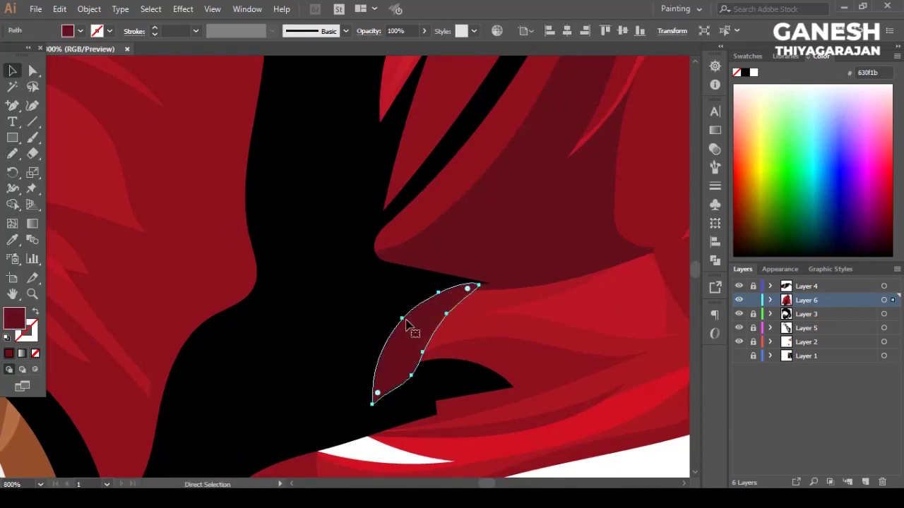
{"action": "scroll", "coordinate": [412, 325], "scroll_direction": "down", "scroll_amount": 2}
{"action": "key", "text": "ctrl+shift+a"}
{"action": "scroll", "coordinate": [457, 322], "scroll_direction": "up", "scroll_amount": 1}
{"action": "scroll", "coordinate": [461, 232], "scroll_direction": "up", "scroll_amount": 1}
Step: Draw a second crescent inside the black shadow and check the lower fold's path
{"action": "key", "text": "n"}
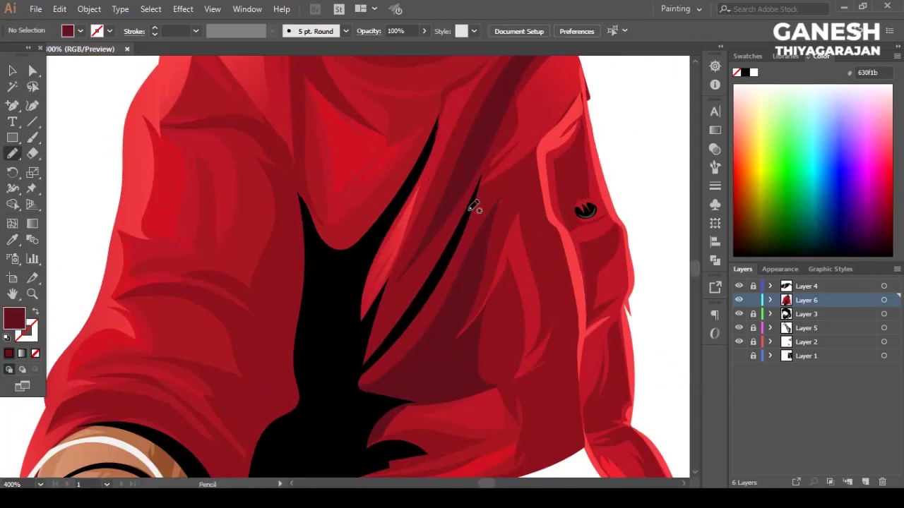
{"action": "left_click_drag", "start_coordinate": [381, 309], "coordinate": [386, 286]}
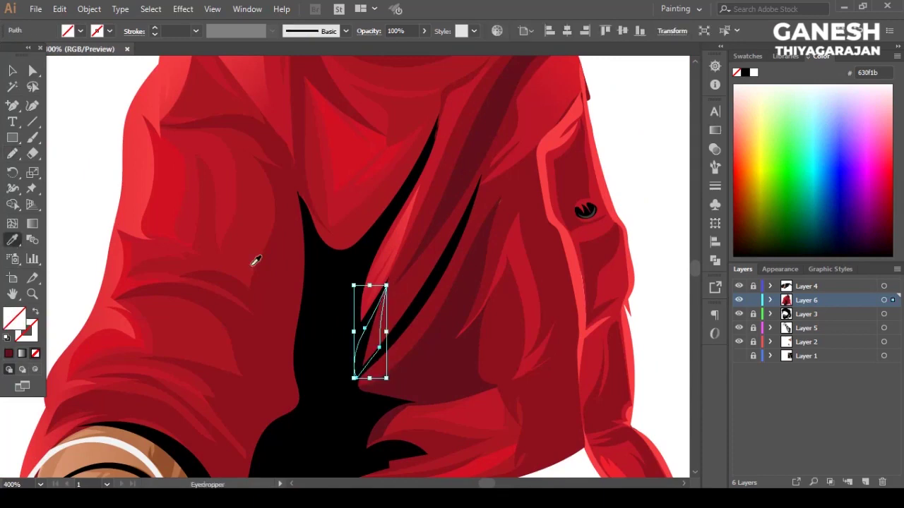
{"action": "key", "text": "v"}
{"action": "scroll", "coordinate": [400, 299], "scroll_direction": "down", "scroll_amount": 2}
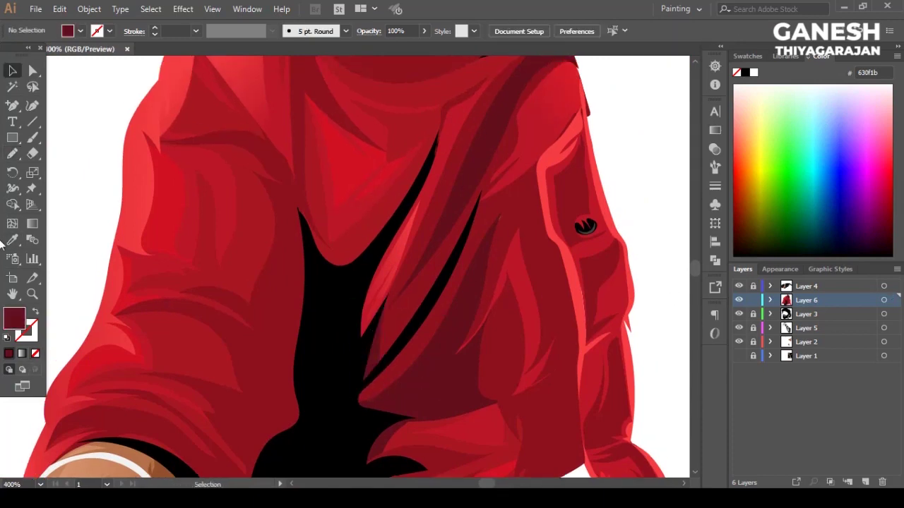
{"action": "scroll", "coordinate": [438, 327], "scroll_direction": "down", "scroll_amount": 2}
{"action": "left_click", "coordinate": [437, 327]}
{"action": "scroll", "coordinate": [438, 326], "scroll_direction": "up", "scroll_amount": 4}
{"action": "scroll", "coordinate": [342, 380], "scroll_direction": "down", "scroll_amount": 1}
{"action": "left_click", "coordinate": [342, 380]}
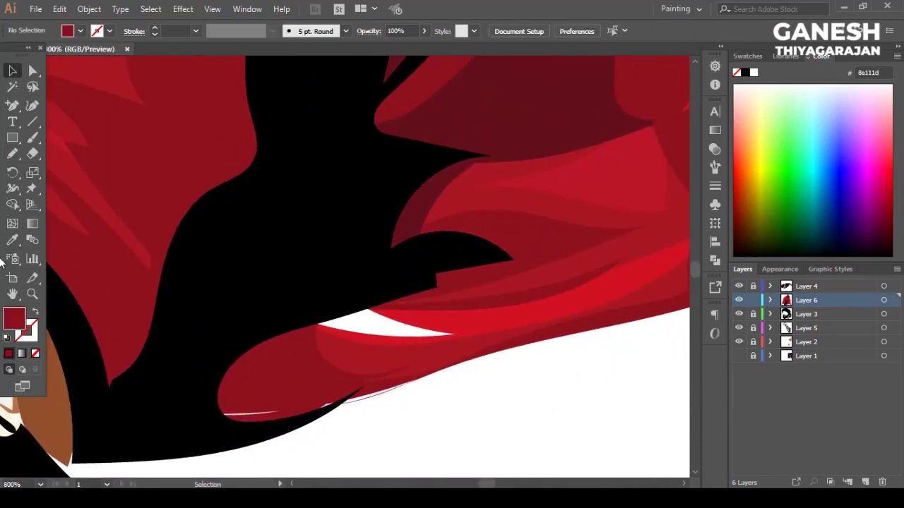
Step: Draw a red shape under the lower fold and send it backward behind the black shadow
{"action": "left_click_drag", "start_coordinate": [249, 306], "coordinate": [364, 291]}
{"action": "key", "text": "v"}
{"action": "key", "text": "a"}
{"action": "key", "text": "ctrl+shift+bracketleft"}
{"action": "key", "text": "v"}
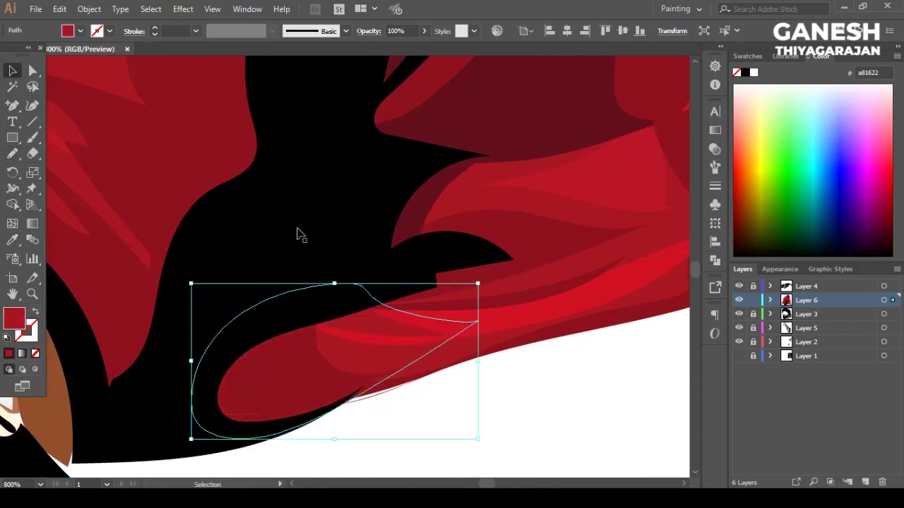
{"action": "left_click", "coordinate": [268, 216]}
{"action": "scroll", "coordinate": [509, 377], "scroll_direction": "down", "scroll_amount": 5}
{"action": "scroll", "coordinate": [444, 382], "scroll_direction": "up", "scroll_amount": 1}
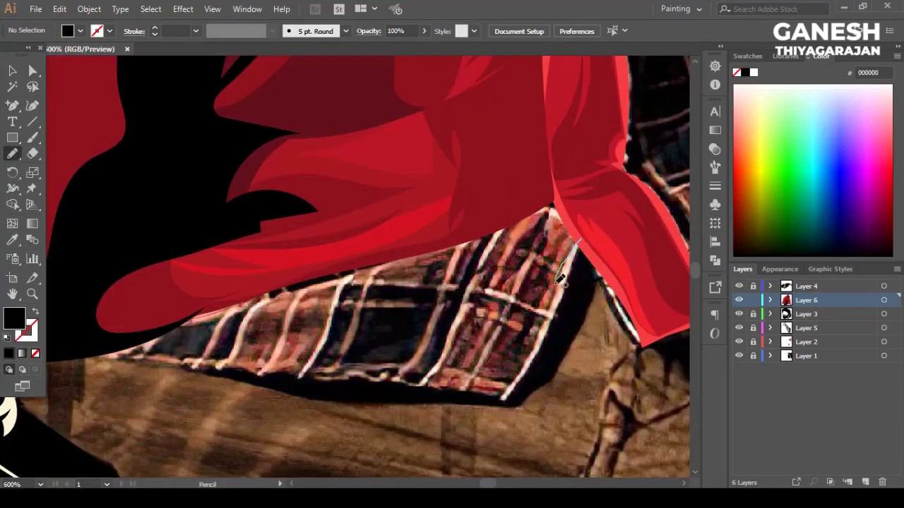
Step: Draw a shape along the overshirt edge over the plaid and fill it with the sleeve's bright red
{"action": "left_click_drag", "start_coordinate": [557, 279], "coordinate": [501, 398]}
{"action": "key", "text": "ctrl+z"}
{"action": "mouse_move", "coordinate": [574, 242]}
{"action": "left_mouse_down"}
{"action": "mouse_move", "coordinate": [501, 397]}
{"action": "mouse_move", "coordinate": [418, 386]}
{"action": "left_mouse_up"}
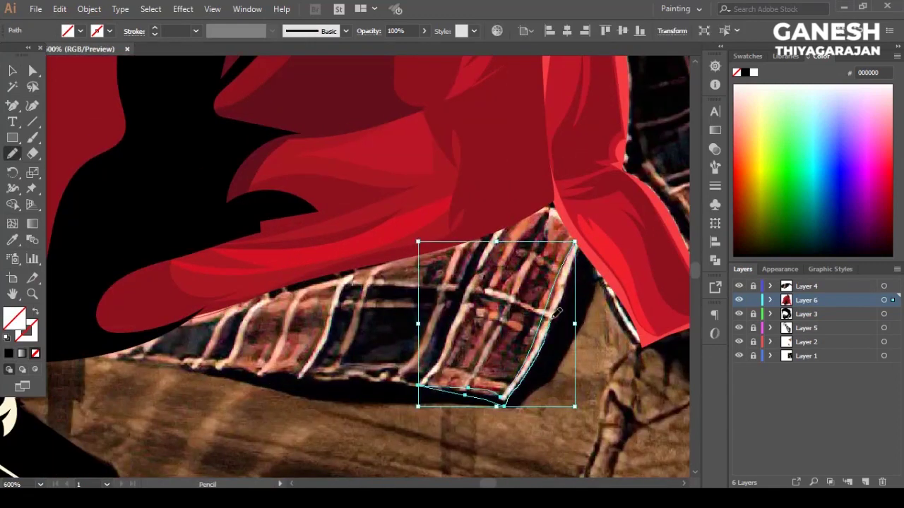
{"action": "left_click_drag", "start_coordinate": [573, 242], "coordinate": [508, 391]}
{"action": "left_click_drag", "start_coordinate": [556, 321], "coordinate": [589, 246]}
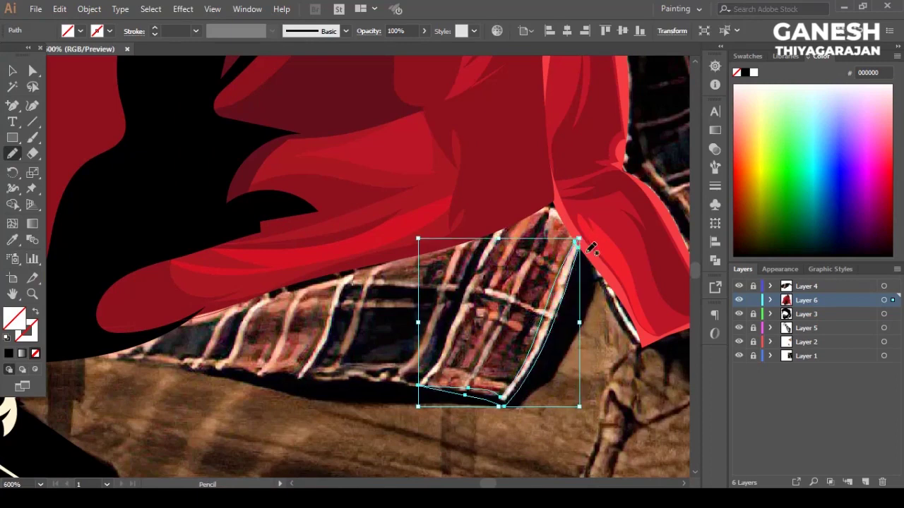
{"action": "key", "text": "i"}
{"action": "left_click", "coordinate": [591, 249]}
{"action": "key", "text": "v"}
{"action": "left_click", "coordinate": [222, 364]}
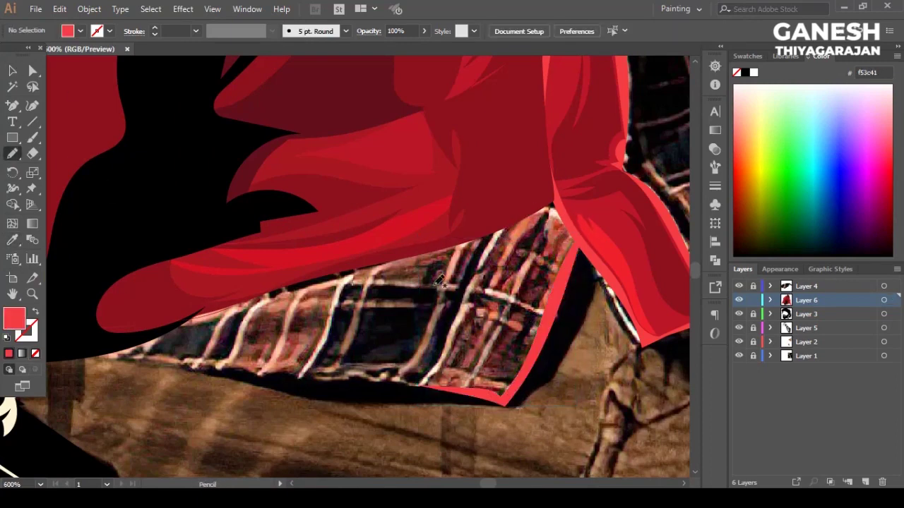
Step: Trace a shape over the plaid below the hem and fill it with sampled dark red
{"action": "left_click_drag", "start_coordinate": [474, 297], "coordinate": [495, 239]}
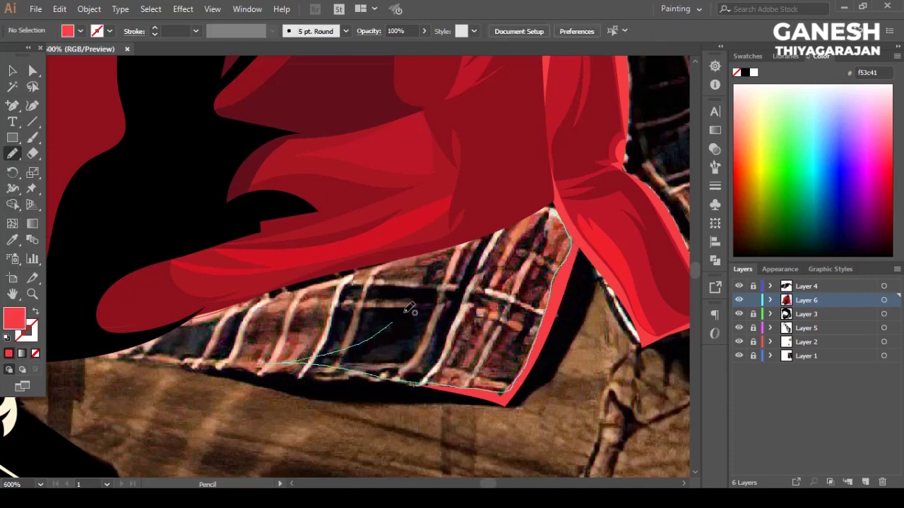
{"action": "left_click_drag", "start_coordinate": [436, 254], "coordinate": [551, 210]}
{"action": "key", "text": "i"}
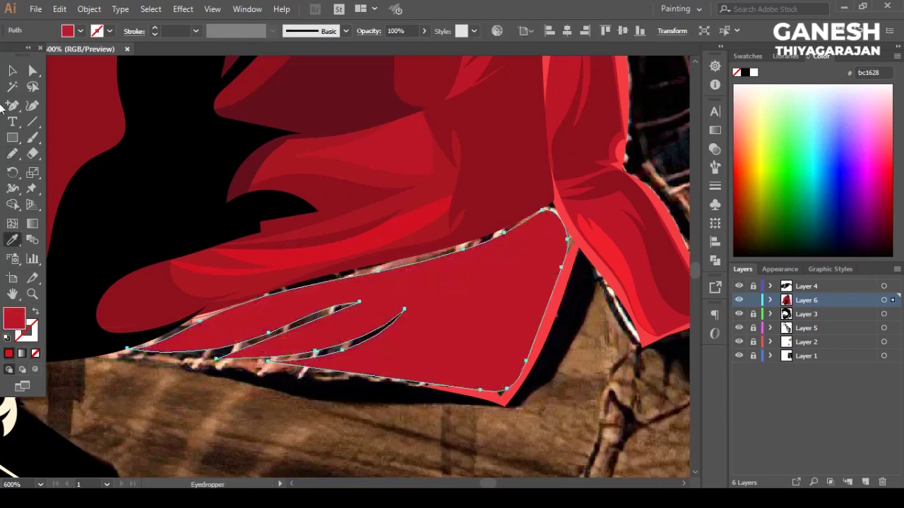
{"action": "left_click", "coordinate": [212, 304]}
{"action": "key", "text": "v"}
{"action": "left_click", "coordinate": [293, 437]}
{"action": "left_click", "coordinate": [225, 372]}
{"action": "left_click", "coordinate": [419, 417]}
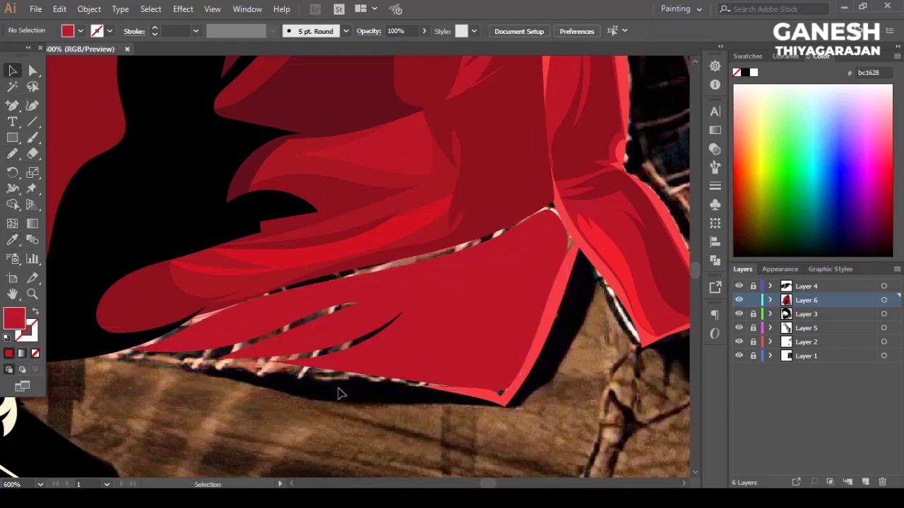
Step: Draw another shape over the plaid along the left hem, filled with a darker sampled red
{"action": "left_click", "coordinate": [12, 153]}
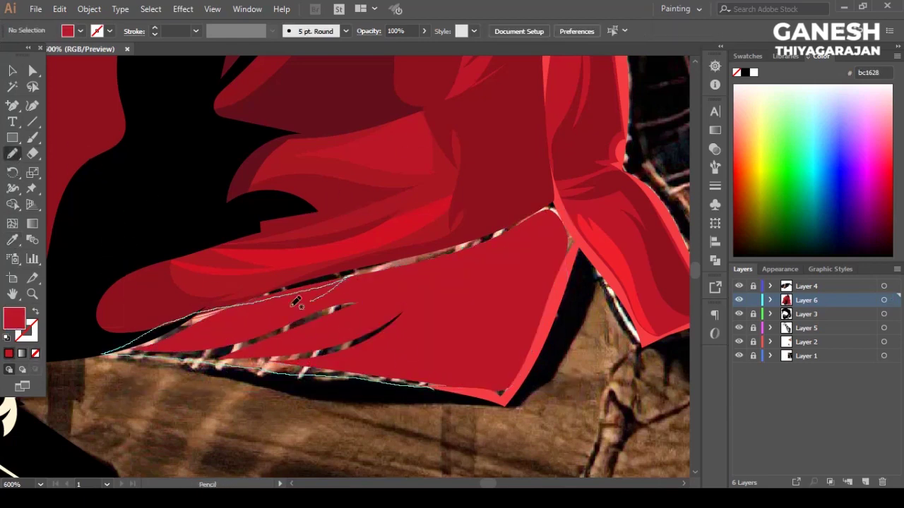
{"action": "left_click_drag", "start_coordinate": [505, 391], "coordinate": [503, 388]}
{"action": "key", "text": "i"}
{"action": "left_click", "coordinate": [278, 202]}
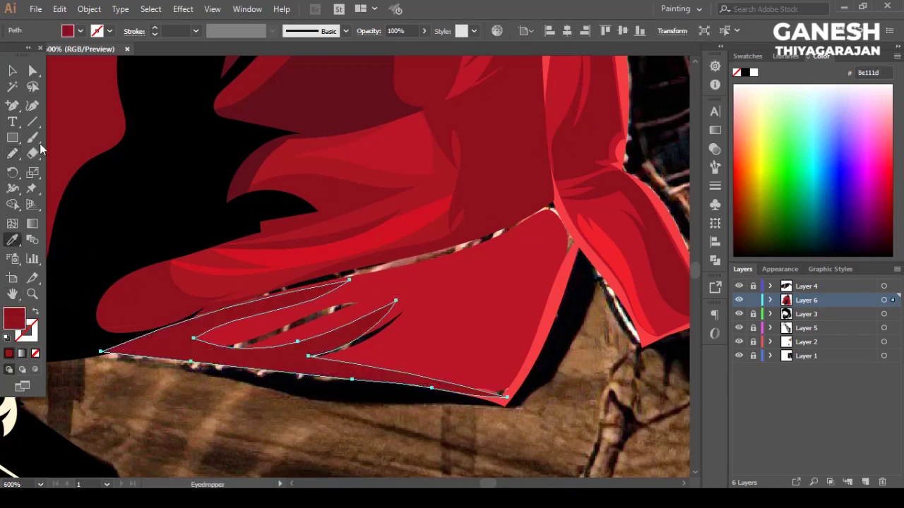
{"action": "key", "text": "v"}
{"action": "key", "text": "ctrl+shift+a"}
Step: Delete the inner-notch anchor points from the first red hem shape
{"action": "left_click", "coordinate": [242, 320]}
{"action": "left_click", "coordinate": [12, 106]}
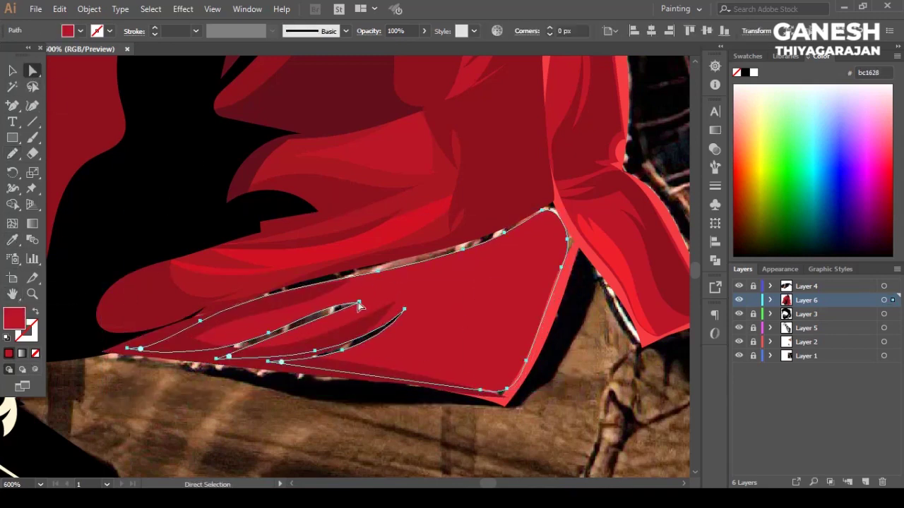
{"action": "left_click", "coordinate": [359, 302]}
{"action": "left_click", "coordinate": [268, 332]}
{"action": "left_click", "coordinate": [404, 309]}
{"action": "left_click", "coordinate": [314, 351]}
{"action": "left_click", "coordinate": [12, 71]}
{"action": "left_click", "coordinate": [194, 416]}
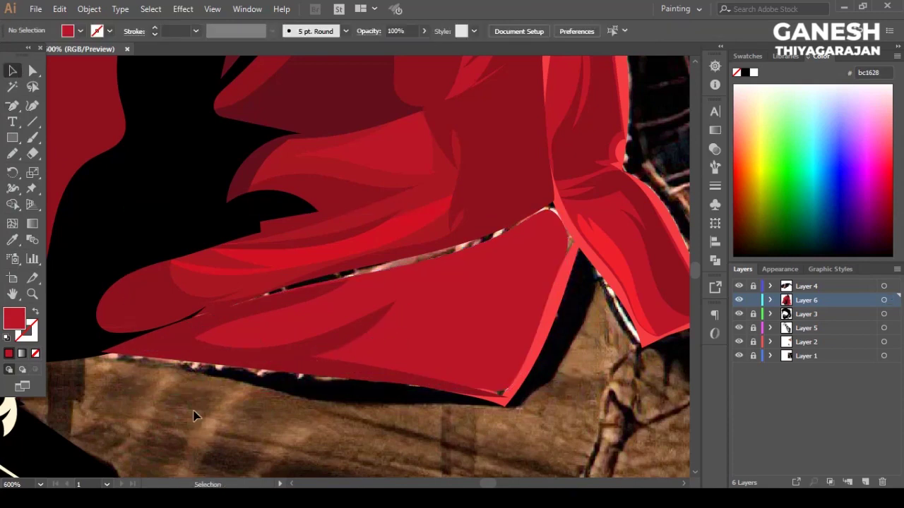
{"action": "left_click", "coordinate": [494, 382]}
{"action": "key", "text": "a"}
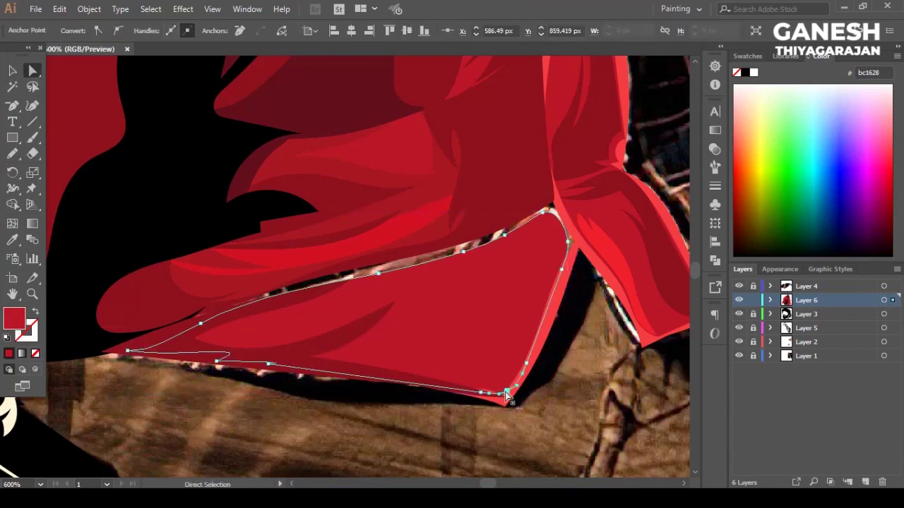
{"action": "key", "text": "n"}
{"action": "key", "text": "ctrl+shift+a"}
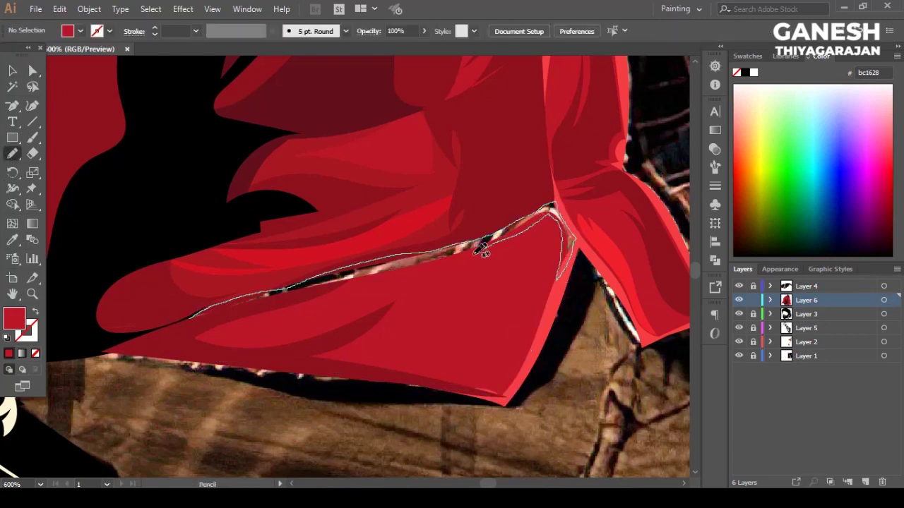
Step: Draw a shape filling the gap above the hem piece and add an anchor on its upper edge
{"action": "left_click_drag", "start_coordinate": [205, 312], "coordinate": [197, 315]}
{"action": "left_click", "coordinate": [396, 339]}
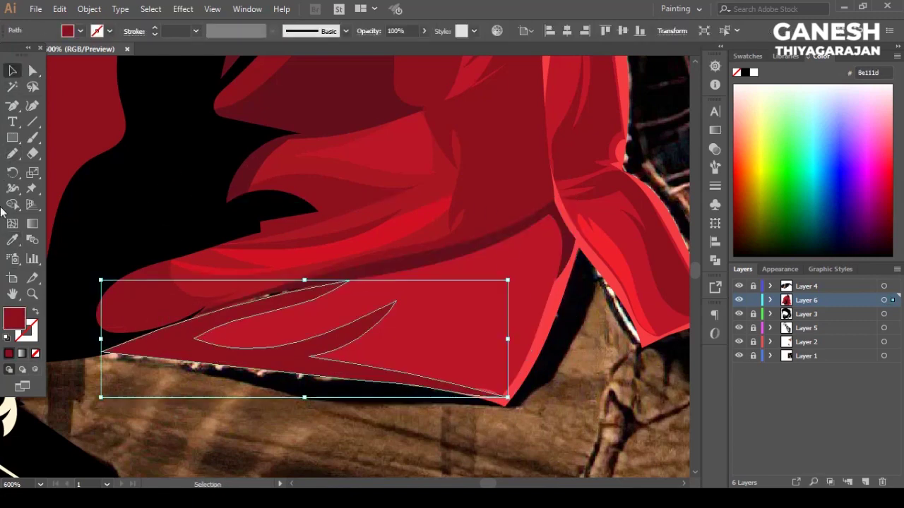
{"action": "key", "text": "a"}
{"action": "left_click", "coordinate": [351, 285], "text": "shift"}
{"action": "left_click_drag", "start_coordinate": [12, 105], "coordinate": [57, 123]}
{"action": "left_click", "coordinate": [238, 302]}
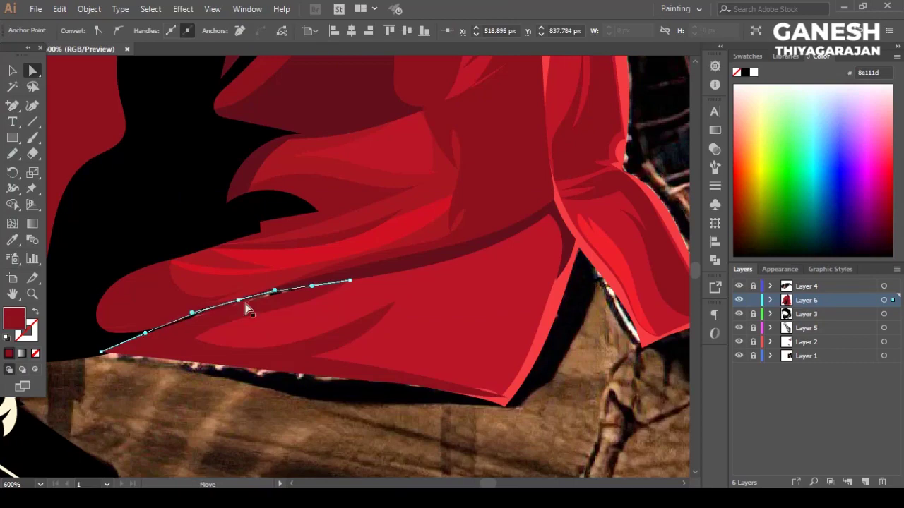
{"action": "key", "text": "a"}
{"action": "key", "text": "ctrl"}
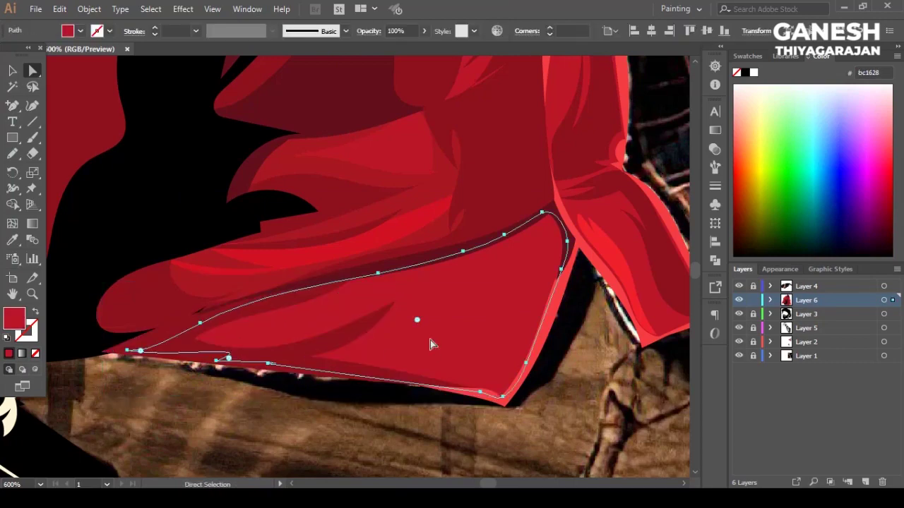
Step: Adjust the curve of the fold path's edge
{"action": "left_click", "coordinate": [141, 356]}
{"action": "scroll", "coordinate": [138, 353], "scroll_direction": "up", "scroll_amount": 3}
{"action": "scroll", "coordinate": [137, 353], "scroll_direction": "down", "scroll_amount": 3}
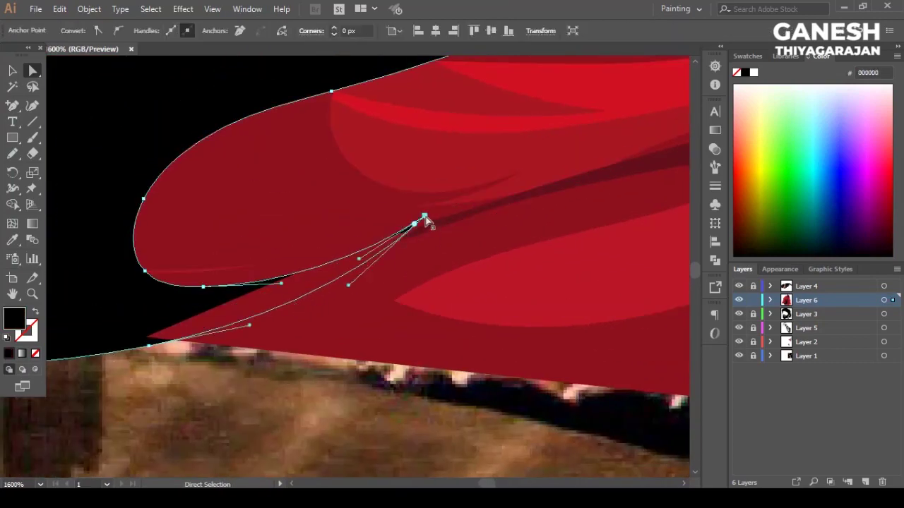
{"action": "key", "text": "ctrl+shift+a"}
{"action": "left_click_drag", "start_coordinate": [385, 292], "coordinate": [509, 299]}
Step: Draw a fold shape along the right shirt tail, fill it with sampled red, and extend it left
{"action": "key", "text": "n"}
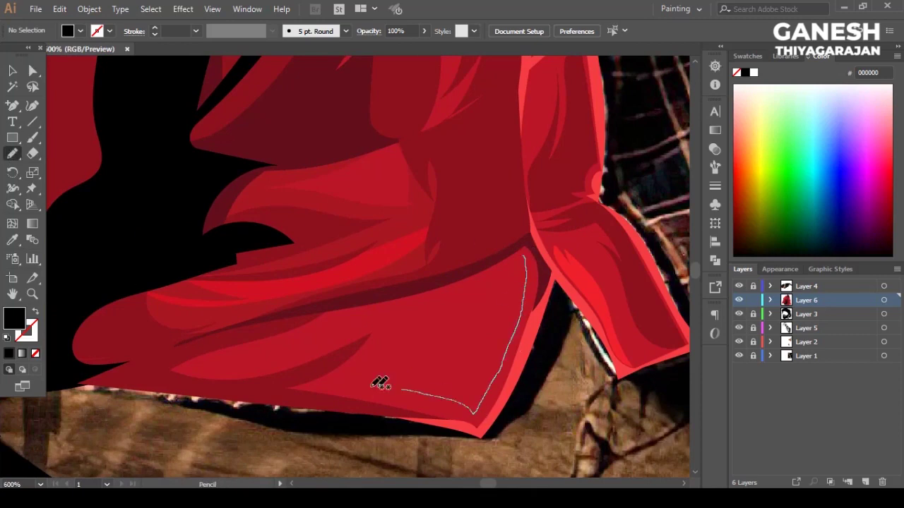
{"action": "left_click_drag", "start_coordinate": [392, 299], "coordinate": [519, 246]}
{"action": "key", "text": "i"}
{"action": "left_click", "coordinate": [379, 183]}
{"action": "left_click_drag", "start_coordinate": [229, 404], "coordinate": [103, 428]}
Step: Give the fold a gradient fill with both stops set to red, then view the whole artwork
{"action": "key", "text": "v"}
{"action": "left_click", "coordinate": [715, 130]}
{"action": "left_click", "coordinate": [562, 122]}
{"action": "double_click", "coordinate": [675, 205]}
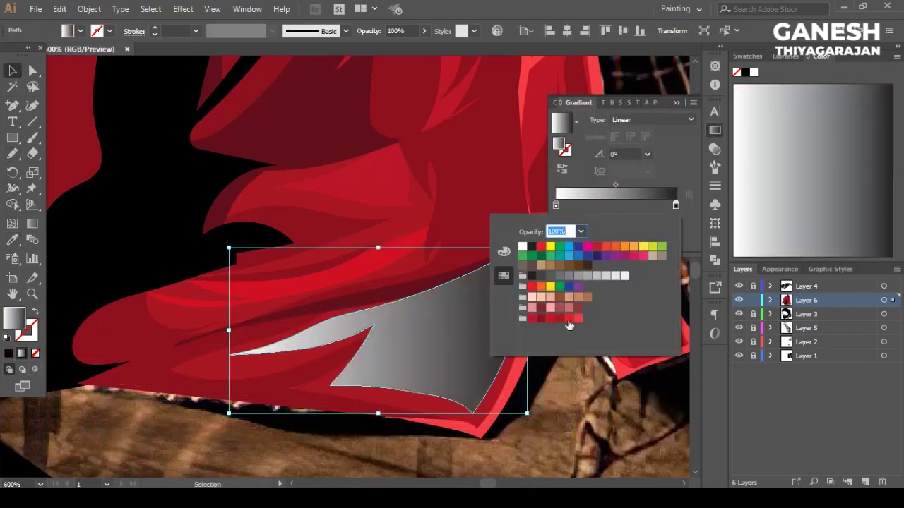
{"action": "left_click", "coordinate": [550, 319]}
{"action": "double_click", "coordinate": [556, 205]}
{"action": "left_click", "coordinate": [550, 318]}
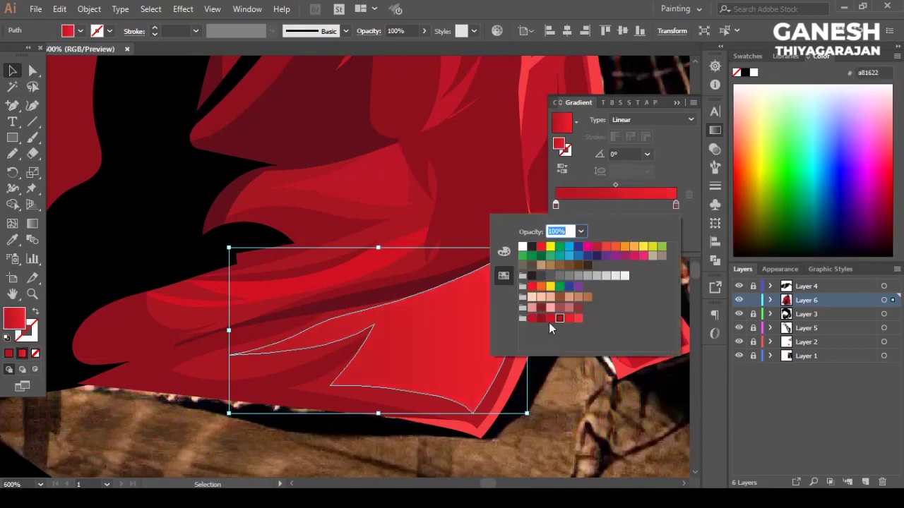
{"action": "key", "text": "Escape"}
{"action": "key", "text": "ctrl+shift+a"}
{"action": "key", "text": "ctrl+0"}
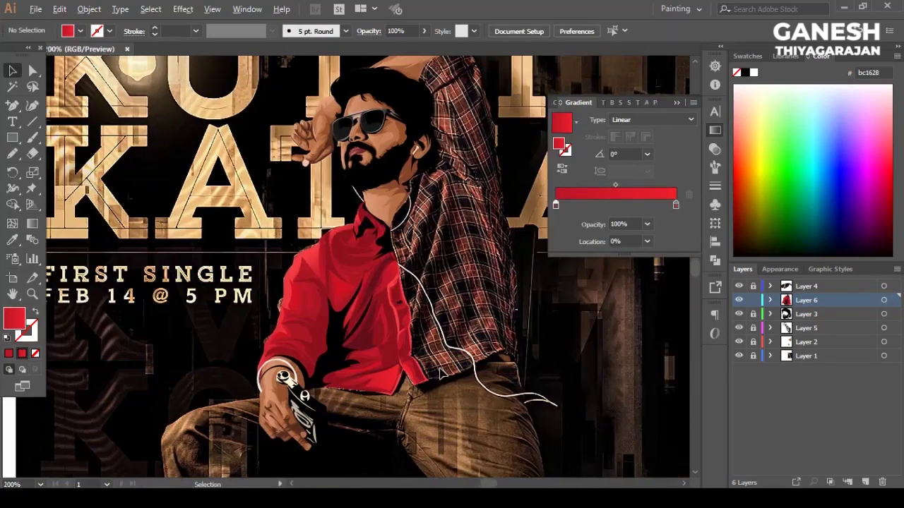
Step: Zoom to 100% and inspect the new red fold and nearby shirt shapes
{"action": "key", "text": "ctrl+1"}
{"action": "scroll", "coordinate": [262, 414], "scroll_direction": "up", "scroll_amount": 5}
{"action": "left_click", "coordinate": [363, 403]}
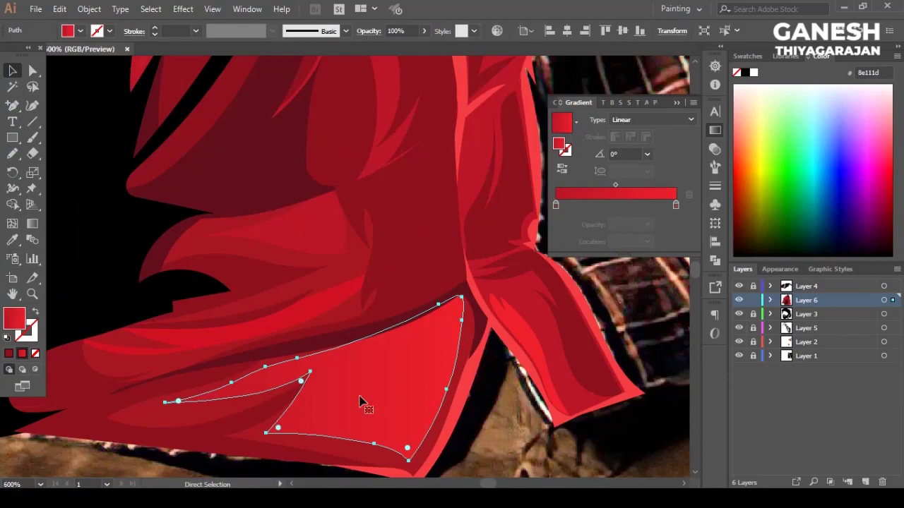
{"action": "key", "text": "ctrl+shift+a"}
{"action": "scroll", "coordinate": [507, 458], "scroll_direction": "down", "scroll_amount": 2}
{"action": "scroll", "coordinate": [507, 458], "scroll_direction": "up", "scroll_amount": 2}
{"action": "left_click", "coordinate": [391, 398]}
{"action": "key", "text": "ctrl+shift+a"}
{"action": "scroll", "coordinate": [515, 414], "scroll_direction": "down", "scroll_amount": 2}
{"action": "scroll", "coordinate": [442, 319], "scroll_direction": "down", "scroll_amount": 1}
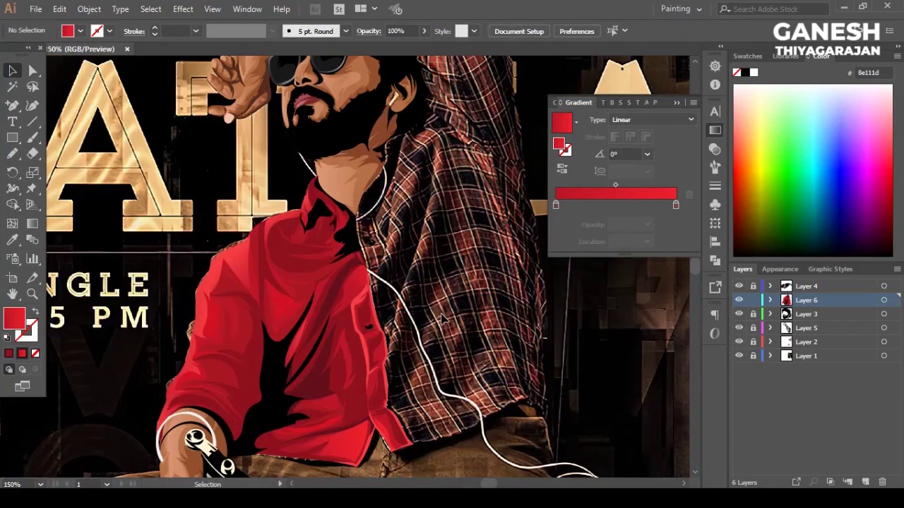
{"action": "scroll", "coordinate": [441, 319], "scroll_direction": "down", "scroll_amount": 1}
{"action": "scroll", "coordinate": [480, 276], "scroll_direction": "up", "scroll_amount": 1}
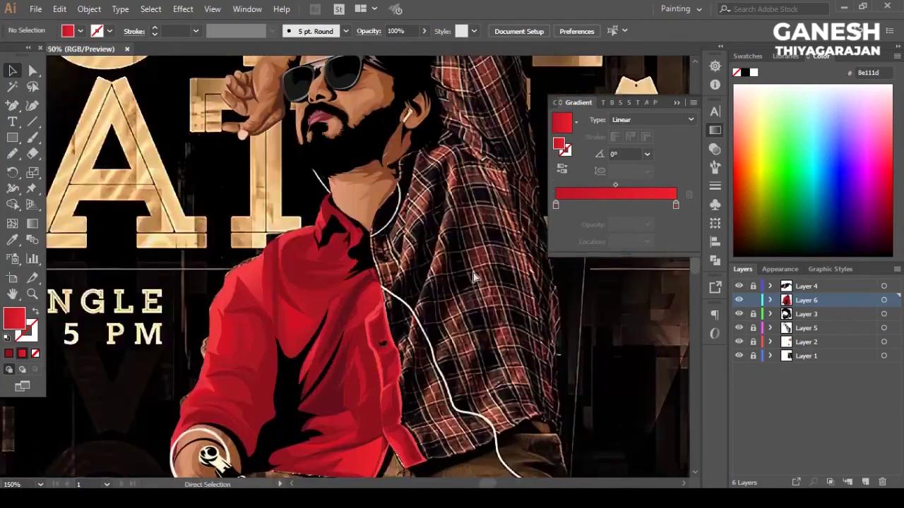
{"action": "scroll", "coordinate": [341, 284], "scroll_direction": "up", "scroll_amount": 1}
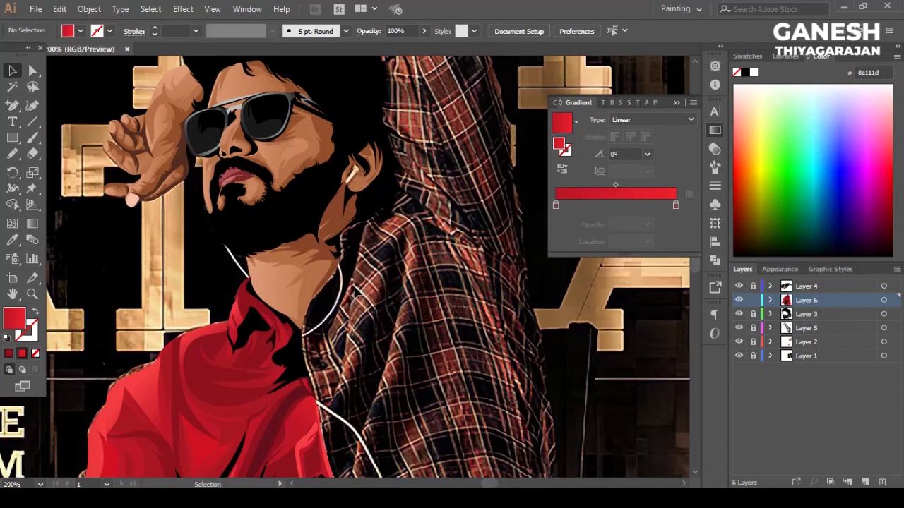
{"action": "scroll", "coordinate": [355, 291], "scroll_direction": "up", "scroll_amount": 5}
Step: Trace the collar edge beside the neck, hiding Layer 2 to see the photo
{"action": "left_click_drag", "start_coordinate": [465, 148], "coordinate": [346, 187]}
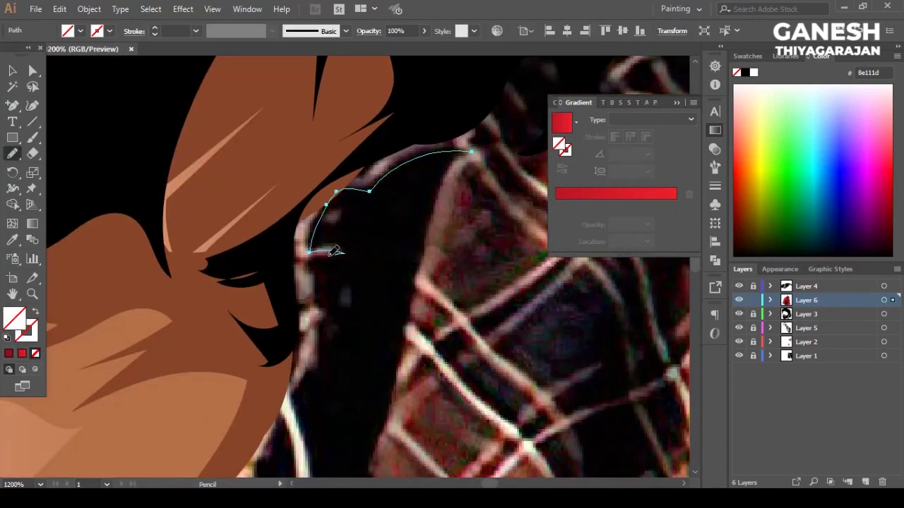
{"action": "left_click_drag", "start_coordinate": [320, 375], "coordinate": [291, 406]}
{"action": "scroll", "coordinate": [252, 373], "scroll_direction": "down", "scroll_amount": 1}
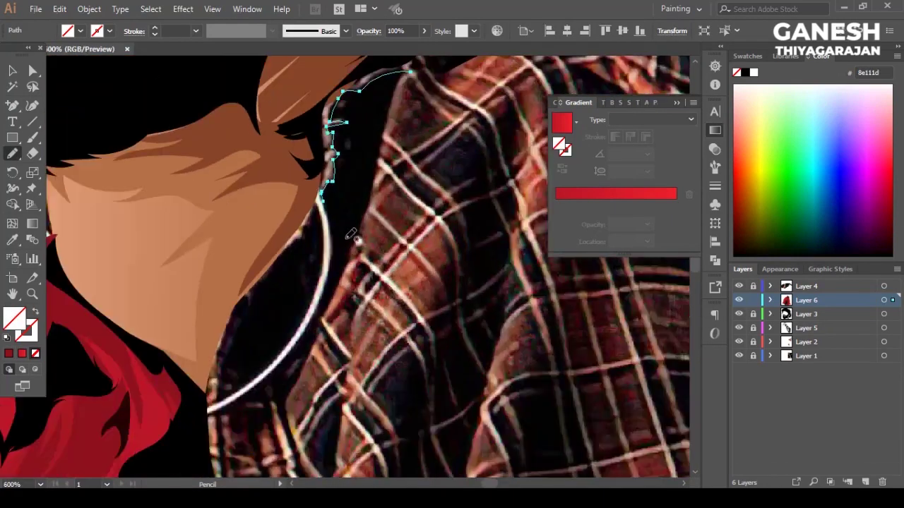
{"action": "left_click", "coordinate": [738, 341]}
{"action": "left_click_drag", "start_coordinate": [329, 185], "coordinate": [298, 241]}
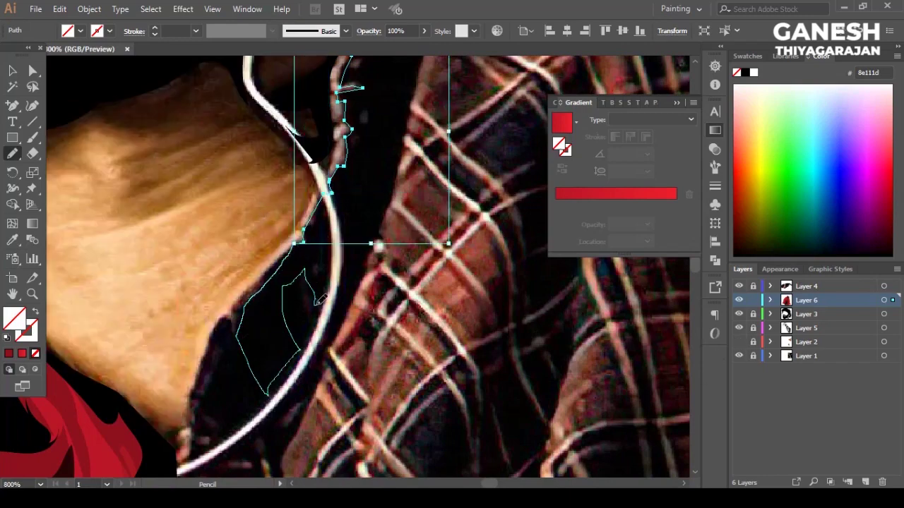
{"action": "left_click_drag", "start_coordinate": [387, 233], "coordinate": [405, 153]}
{"action": "scroll", "coordinate": [415, 200], "scroll_direction": "up", "scroll_amount": 1}
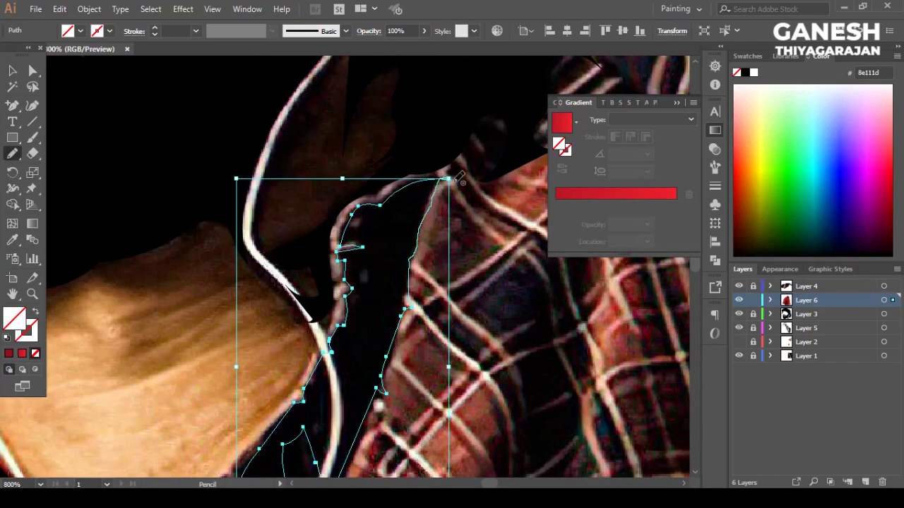
Step: Close the collar trace along the neck edge
{"action": "key", "text": "ctrl+0"}
{"action": "key", "text": "v"}
{"action": "key", "text": "ctrl+shift+a"}
{"action": "scroll", "coordinate": [494, 356], "scroll_direction": "up", "scroll_amount": 5}
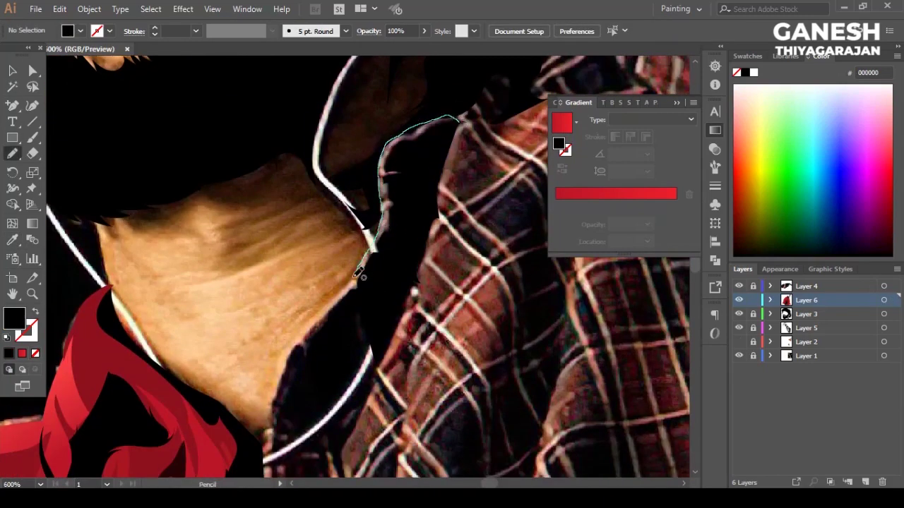
{"action": "left_click_drag", "start_coordinate": [362, 267], "coordinate": [303, 350]}
{"action": "scroll", "coordinate": [279, 234], "scroll_direction": "down", "scroll_amount": 3}
{"action": "left_click_drag", "start_coordinate": [318, 229], "coordinate": [424, 83]}
Step: Fill the collar strip with sampled red and apply a red gradient angled at 160°
{"action": "key", "text": "ctrl+minus"}
{"action": "key", "text": "i"}
{"action": "key", "text": "ctrl+1"}
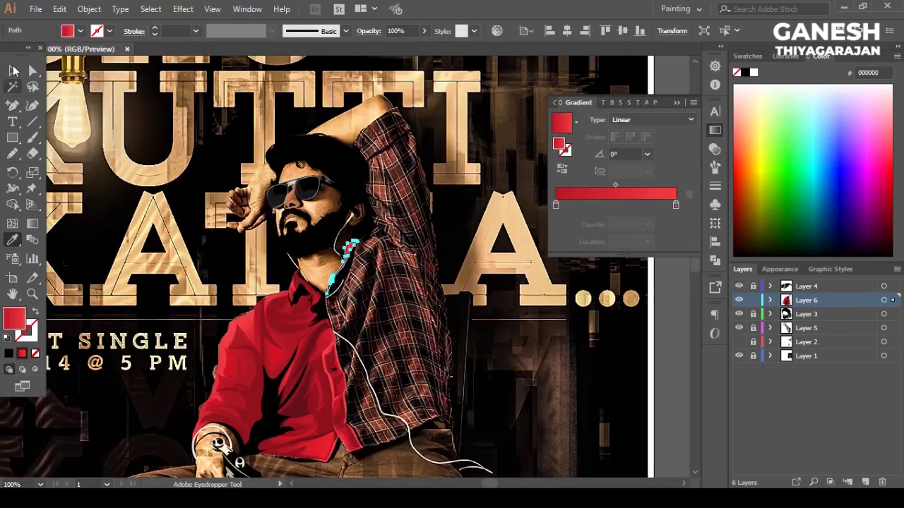
{"action": "key", "text": "ctrl+plus"}
{"action": "key", "text": "ctrl+plus"}
{"action": "key", "text": "ctrl+plus"}
{"action": "key", "text": "period"}
{"action": "key", "text": "g"}
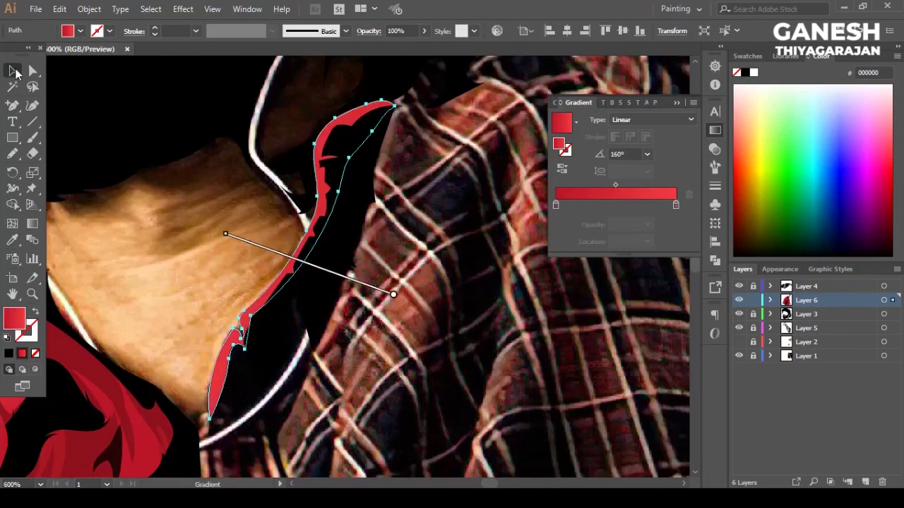
{"action": "left_click", "coordinate": [13, 70]}
{"action": "scroll", "coordinate": [326, 233], "scroll_direction": "down", "scroll_amount": 3, "text": "alt"}
{"action": "scroll", "coordinate": [327, 233], "scroll_direction": "up", "scroll_amount": 3, "text": "alt"}
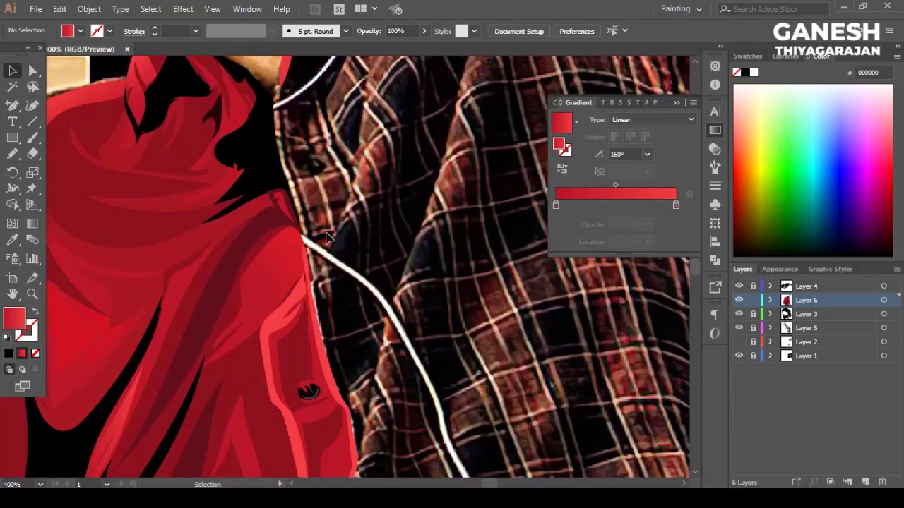
{"action": "scroll", "coordinate": [326, 236], "scroll_direction": "down", "scroll_amount": 3, "text": "alt"}
{"action": "scroll", "coordinate": [328, 212], "scroll_direction": "up", "scroll_amount": 3, "text": "alt"}
Step: Draw a fold shape along the collar edge and fill it with the sampled dark shirt red
{"action": "key", "text": "n"}
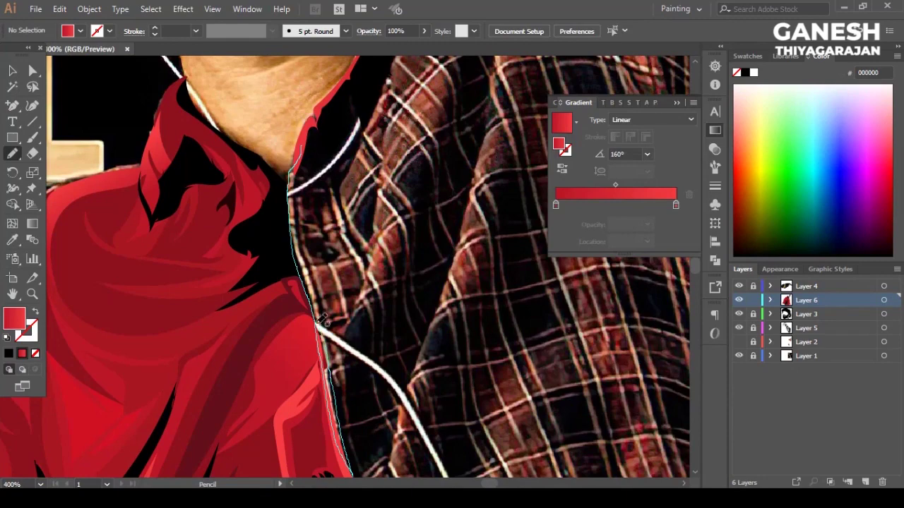
{"action": "left_click_drag", "start_coordinate": [312, 149], "coordinate": [312, 148]}
{"action": "scroll", "coordinate": [335, 165], "scroll_direction": "down", "scroll_amount": 1, "text": "alt"}
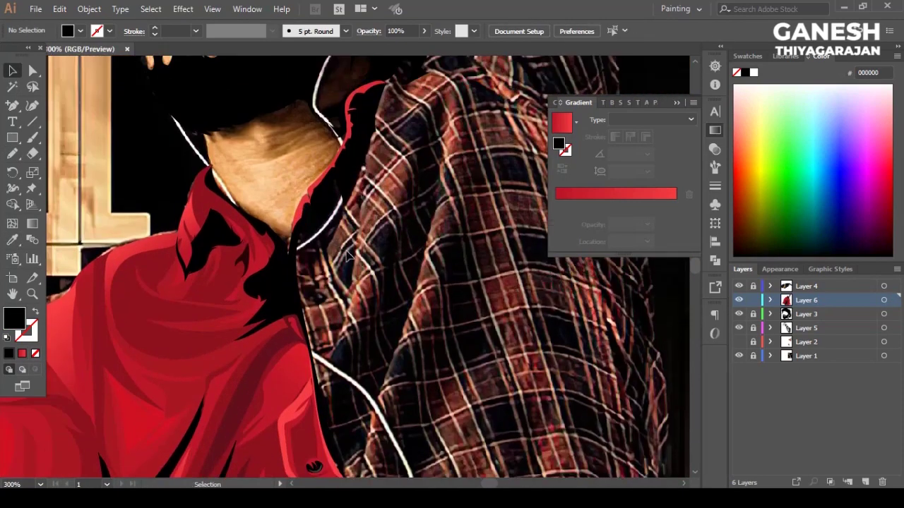
{"action": "scroll", "coordinate": [335, 164], "scroll_direction": "down", "scroll_amount": 3}
{"action": "left_click_drag", "start_coordinate": [446, 85], "coordinate": [414, 255]}
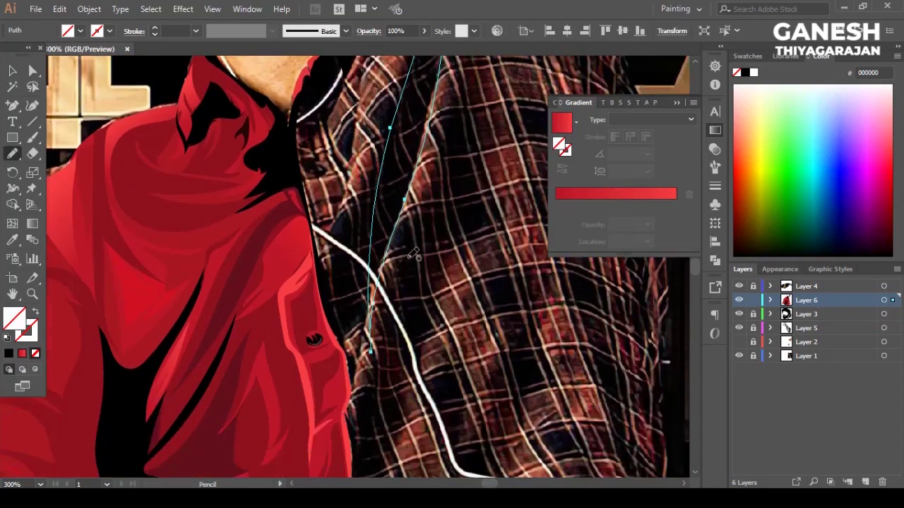
{"action": "left_click_drag", "start_coordinate": [446, 142], "coordinate": [413, 430]}
{"action": "scroll", "coordinate": [387, 203], "scroll_direction": "down", "scroll_amount": 3}
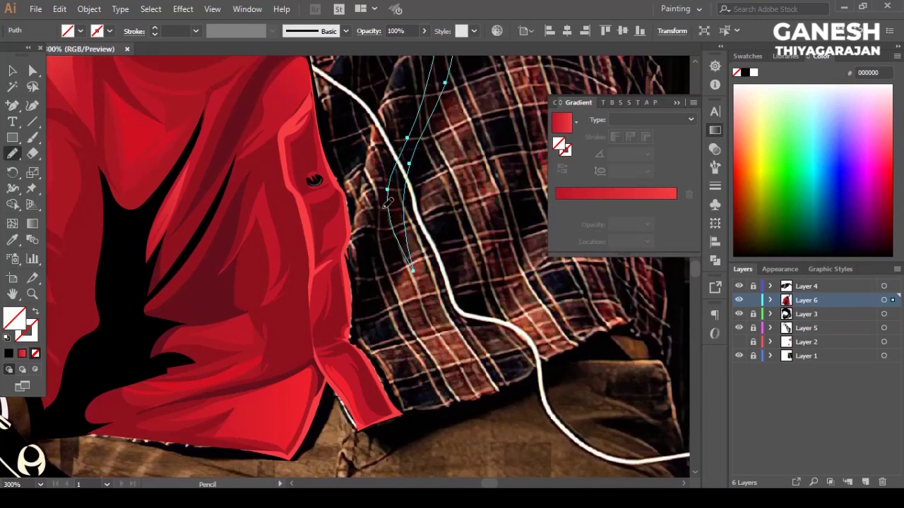
{"action": "left_click_drag", "start_coordinate": [369, 277], "coordinate": [382, 194]}
{"action": "scroll", "coordinate": [383, 195], "scroll_direction": "up", "scroll_amount": 3}
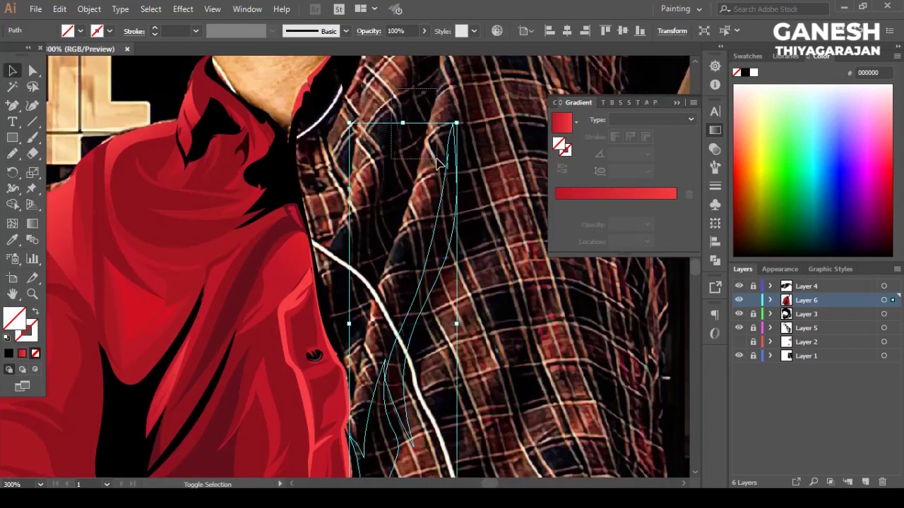
{"action": "key", "text": "ctrl+minus"}
{"action": "key", "text": "i"}
{"action": "key", "text": "ctrl+shift+a"}
Step: Draw a shadow outline along the shirt edge and fill it with solid black
{"action": "scroll", "coordinate": [374, 332], "scroll_direction": "up", "scroll_amount": 3}
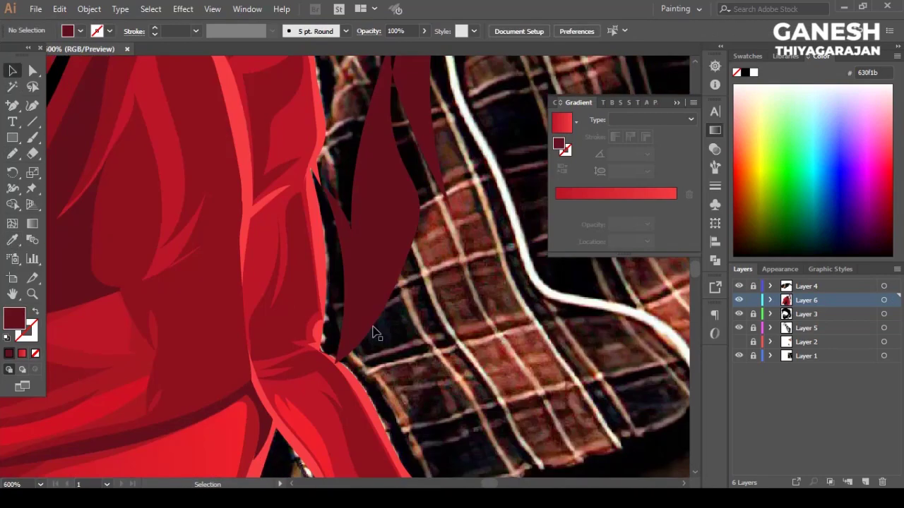
{"action": "scroll", "coordinate": [373, 332], "scroll_direction": "down", "scroll_amount": 1}
{"action": "key", "text": "n"}
{"action": "left_click_drag", "start_coordinate": [436, 451], "coordinate": [462, 464]}
{"action": "scroll", "coordinate": [417, 408], "scroll_direction": "down", "scroll_amount": 1}
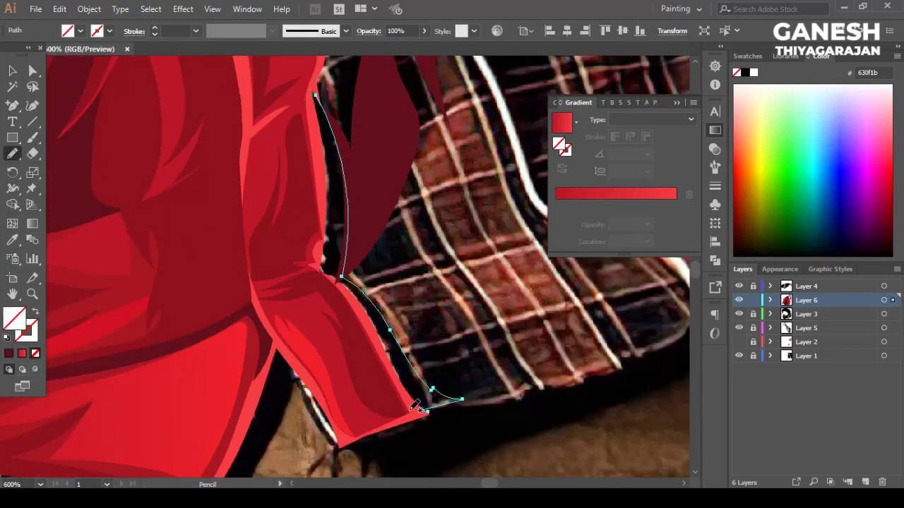
{"action": "key", "text": "i"}
{"action": "left_click", "coordinate": [372, 335]}
{"action": "key", "text": "v"}
{"action": "scroll", "coordinate": [422, 176], "scroll_direction": "up", "scroll_amount": 3}
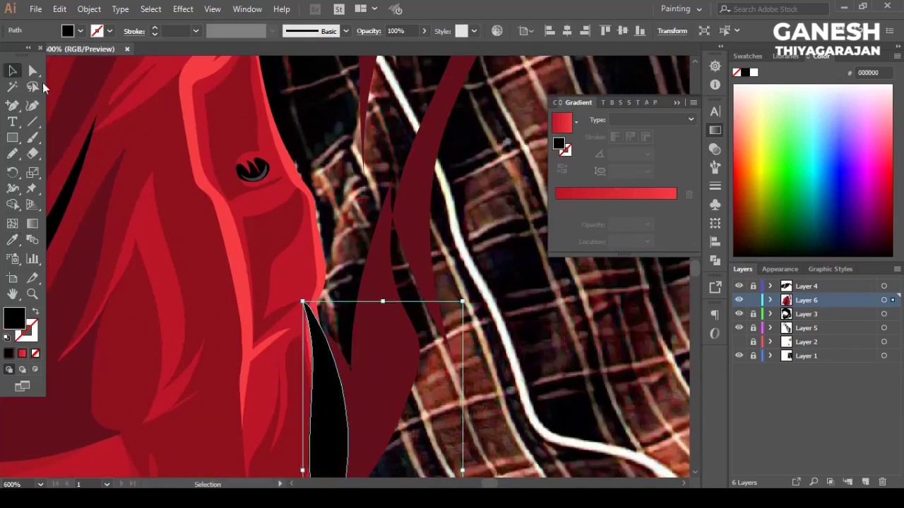
{"action": "scroll", "coordinate": [419, 176], "scroll_direction": "down", "scroll_amount": 3}
{"action": "key", "text": "ctrl+shift+a"}
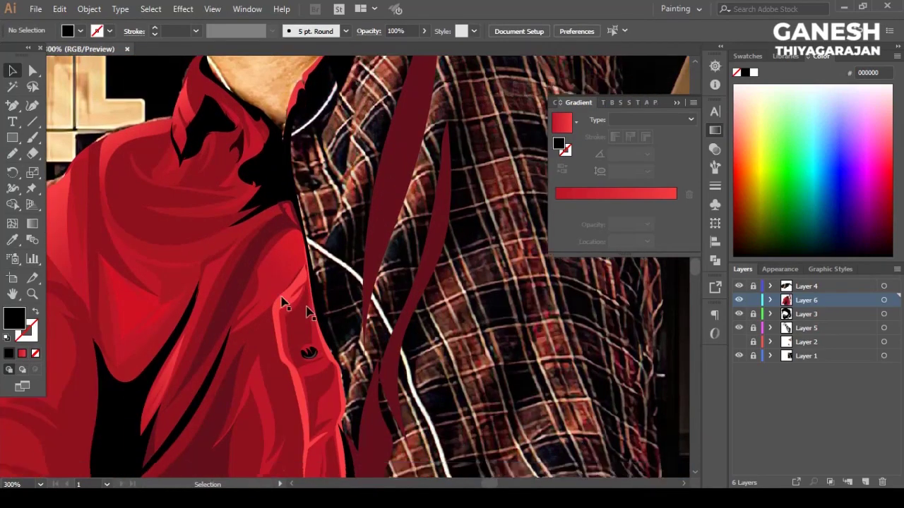
Step: Outline the lapel along the overshirt edge and fill it with sampled bright red
{"action": "scroll", "coordinate": [409, 323], "scroll_direction": "up", "scroll_amount": 2}
{"action": "left_click", "coordinate": [410, 323]}
{"action": "scroll", "coordinate": [400, 300], "scroll_direction": "down", "scroll_amount": 6}
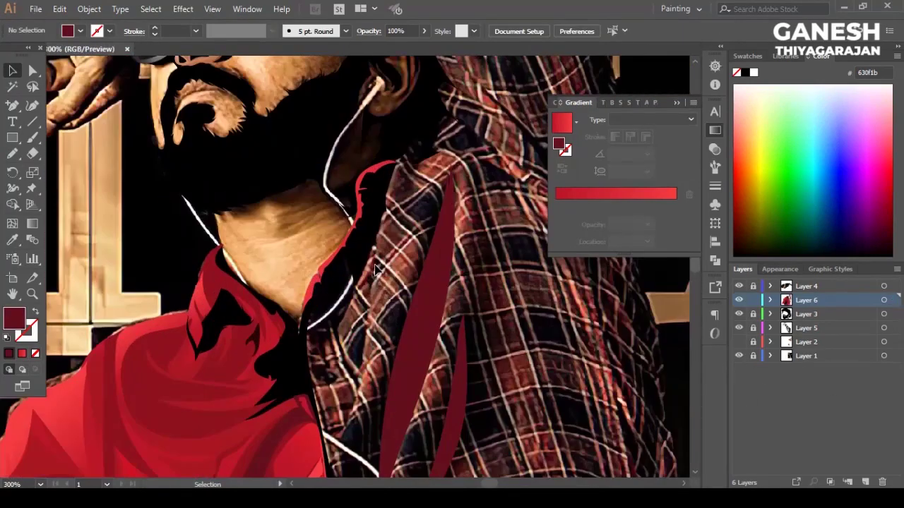
{"action": "mouse_move", "coordinate": [392, 162]}
{"action": "left_mouse_down"}
{"action": "mouse_move", "coordinate": [351, 427]}
{"action": "mouse_move", "coordinate": [427, 225]}
{"action": "left_mouse_up"}
{"action": "left_click_drag", "start_coordinate": [417, 133], "coordinate": [416, 140]}
{"action": "key", "text": "i"}
{"action": "left_click", "coordinate": [146, 274]}
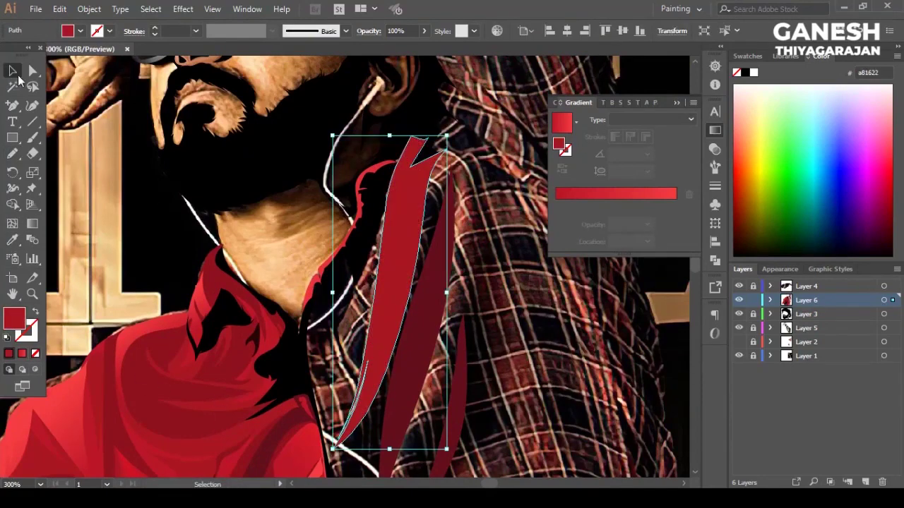
{"action": "scroll", "coordinate": [106, 392], "scroll_direction": "down", "scroll_amount": 3}
{"action": "scroll", "coordinate": [105, 391], "scroll_direction": "up", "scroll_amount": 5}
Step: Apply a red gradient running diagonally across the lapel
{"action": "key", "text": "g"}
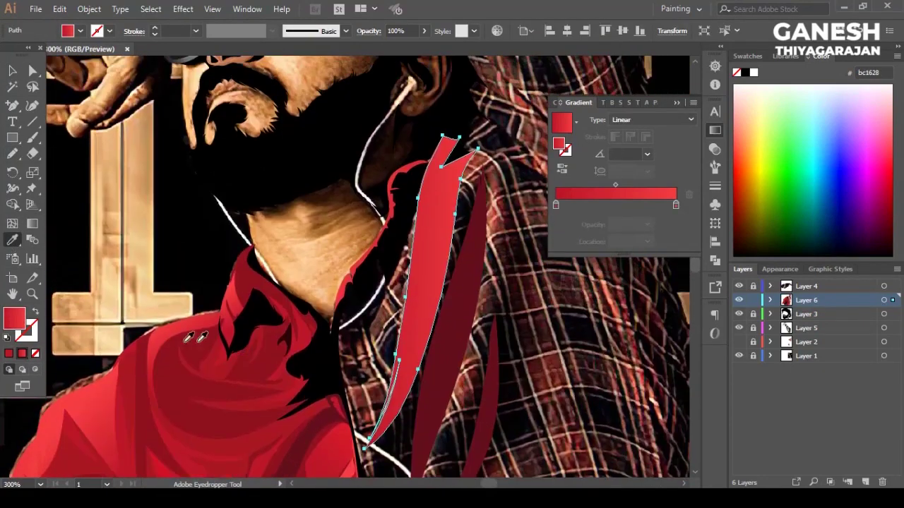
{"action": "left_click_drag", "start_coordinate": [395, 244], "coordinate": [431, 321]}
{"action": "left_click_drag", "start_coordinate": [464, 146], "coordinate": [431, 205]}
{"action": "scroll", "coordinate": [212, 363], "scroll_direction": "down", "scroll_amount": 2}
{"action": "scroll", "coordinate": [212, 363], "scroll_direction": "down", "scroll_amount": 3}
Step: Move Layer 6, holding the lapel, below Layer 3
{"action": "left_click", "coordinate": [12, 70]}
{"action": "scroll", "coordinate": [508, 318], "scroll_direction": "down", "scroll_amount": 2}
{"action": "scroll", "coordinate": [398, 283], "scroll_direction": "up", "scroll_amount": 4}
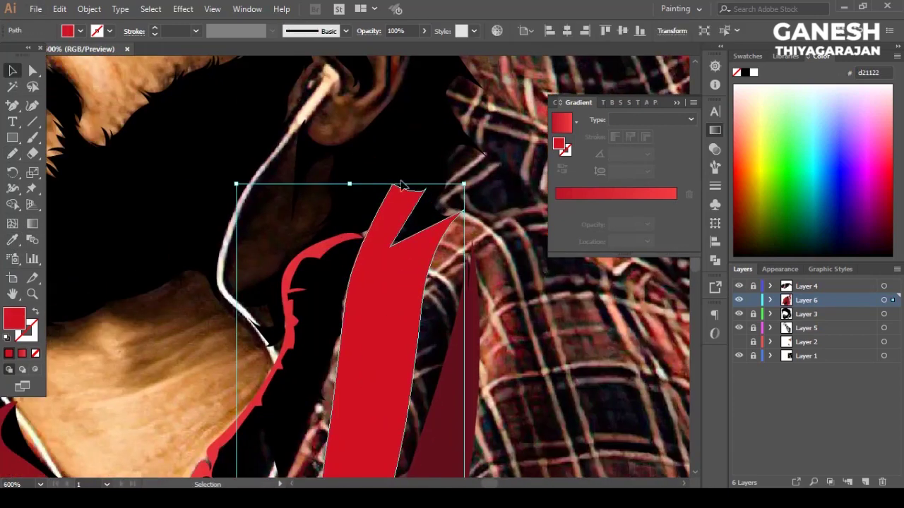
{"action": "left_click_drag", "start_coordinate": [828, 316], "coordinate": [828, 321]}
{"action": "scroll", "coordinate": [455, 240], "scroll_direction": "down", "scroll_amount": 2}
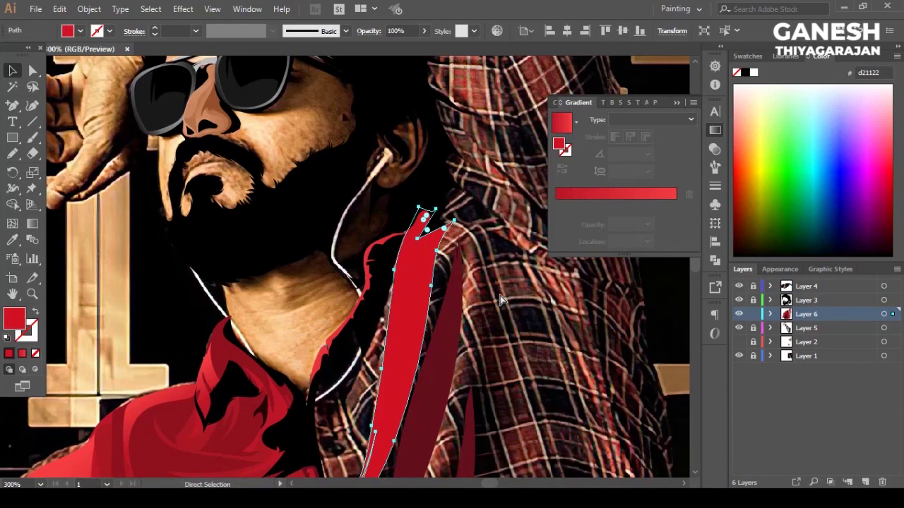
{"action": "left_click", "coordinate": [526, 304]}
{"action": "scroll", "coordinate": [526, 303], "scroll_direction": "up", "scroll_amount": 2}
Step: Draw a black shadow shape inside the collar near the neck
{"action": "left_click", "coordinate": [424, 212]}
{"action": "key", "text": "ctrl+shift+a"}
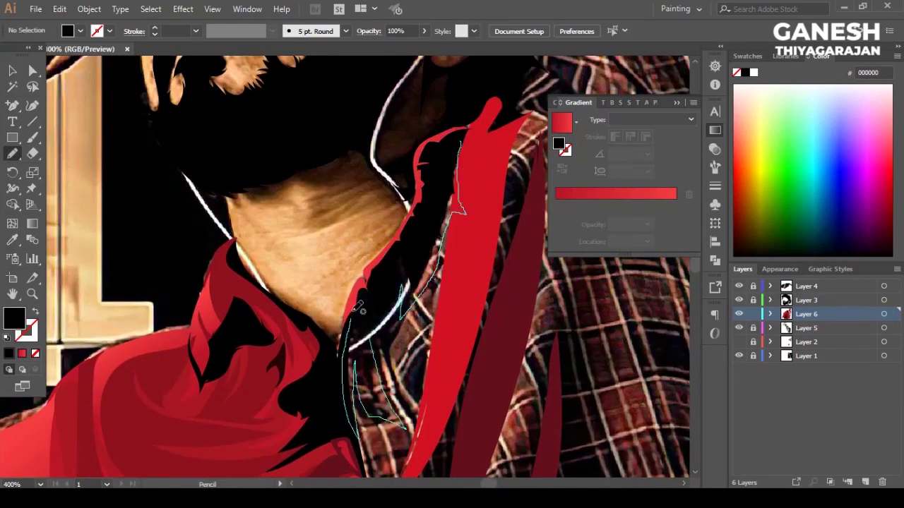
{"action": "left_click_drag", "start_coordinate": [462, 131], "coordinate": [463, 131]}
{"action": "key", "text": "v"}
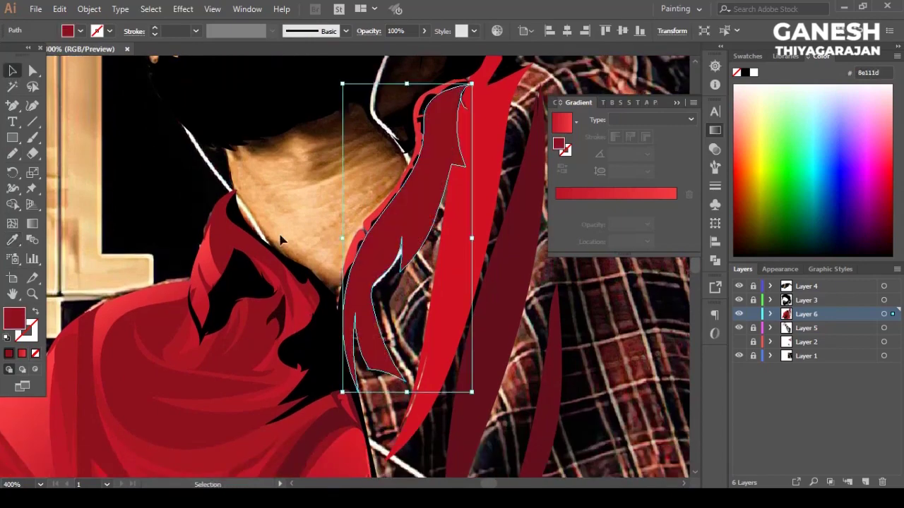
{"action": "key", "text": "ctrl+shift+a"}
{"action": "scroll", "coordinate": [343, 185], "scroll_direction": "up", "scroll_amount": 3}
Step: Reshape the collar shadow's outline by dragging one of its anchors
{"action": "key", "text": "a"}
{"action": "left_click", "coordinate": [363, 226]}
{"action": "left_click_drag", "start_coordinate": [363, 226], "coordinate": [349, 259]}
{"action": "key", "text": "ctrl+shift+a"}
{"action": "scroll", "coordinate": [363, 247], "scroll_direction": "down", "scroll_amount": 5}
{"action": "scroll", "coordinate": [397, 318], "scroll_direction": "up", "scroll_amount": 3}
{"action": "scroll", "coordinate": [397, 318], "scroll_direction": "down", "scroll_amount": 5}
{"action": "scroll", "coordinate": [460, 359], "scroll_direction": "up", "scroll_amount": 4}
Step: Hide the reference photo layer and draw a stroke around the red collar tip
{"action": "left_click", "coordinate": [460, 359]}
{"action": "key", "text": "ctrl+shift+a"}
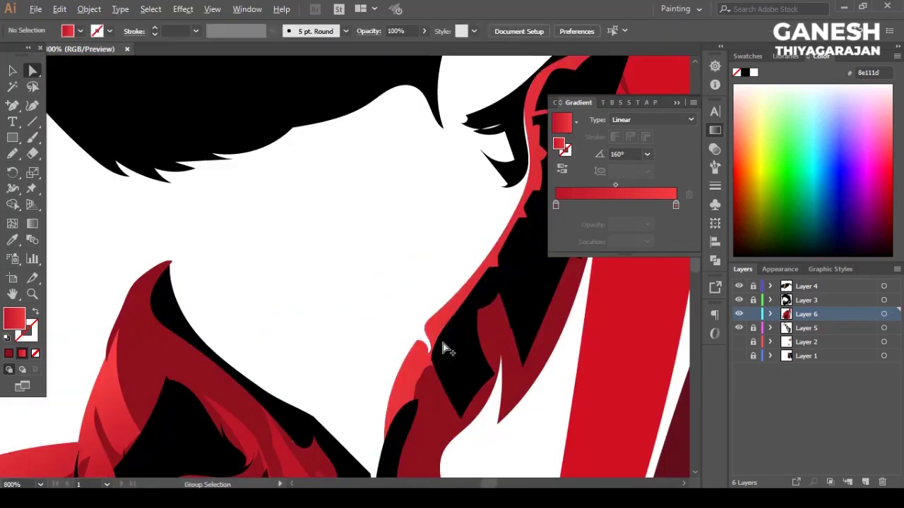
{"action": "scroll", "coordinate": [444, 347], "scroll_direction": "down", "scroll_amount": 3}
{"action": "scroll", "coordinate": [420, 318], "scroll_direction": "up", "scroll_amount": 3}
{"action": "scroll", "coordinate": [399, 297], "scroll_direction": "up", "scroll_amount": 2}
{"action": "key", "text": "n"}
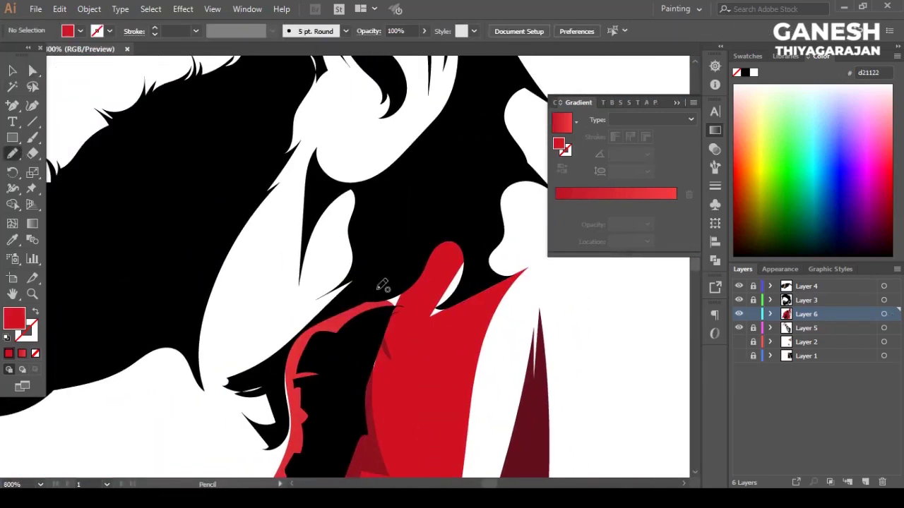
{"action": "left_click_drag", "start_coordinate": [471, 221], "coordinate": [467, 223]}
{"action": "key", "text": "ctrl+shift+a"}
{"action": "left_click", "coordinate": [438, 332], "text": "ctrl"}
{"action": "key", "text": "a"}
{"action": "key", "text": "ctrl+shift+a"}
Step: Show the reference photo again and outline a gradient-filled red collar piece beside the neck
{"action": "key", "text": "n"}
{"action": "scroll", "coordinate": [565, 303], "scroll_direction": "down", "scroll_amount": 5}
{"action": "left_click", "coordinate": [739, 356]}
{"action": "scroll", "coordinate": [419, 349], "scroll_direction": "up", "scroll_amount": 3}
{"action": "scroll", "coordinate": [426, 246], "scroll_direction": "up", "scroll_amount": 1}
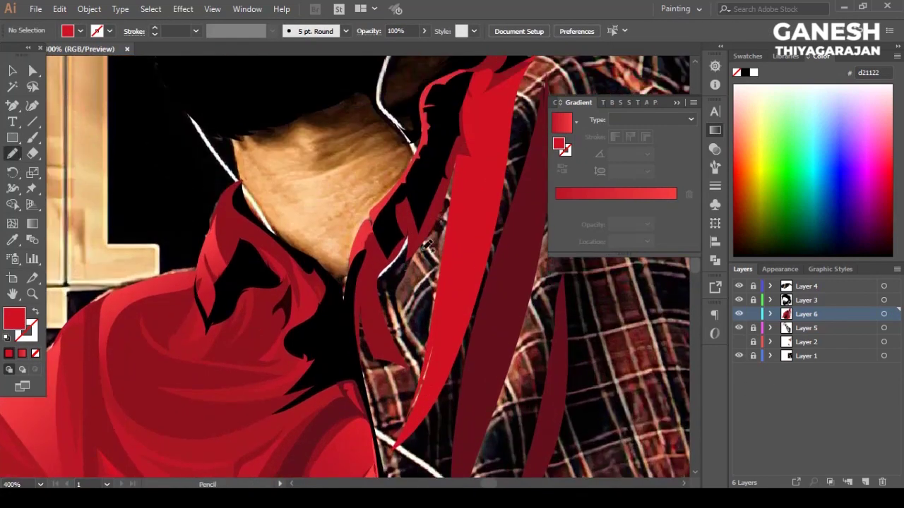
{"action": "left_click_drag", "start_coordinate": [412, 373], "coordinate": [440, 210]}
{"action": "key", "text": "."}
{"action": "key", "text": "ctrl+shift+a"}
Step: Draw a shape down the collar's right edge and fill it with sampled red
{"action": "left_click_drag", "start_coordinate": [455, 157], "coordinate": [425, 385]}
{"action": "left_click_drag", "start_coordinate": [452, 152], "coordinate": [399, 440]}
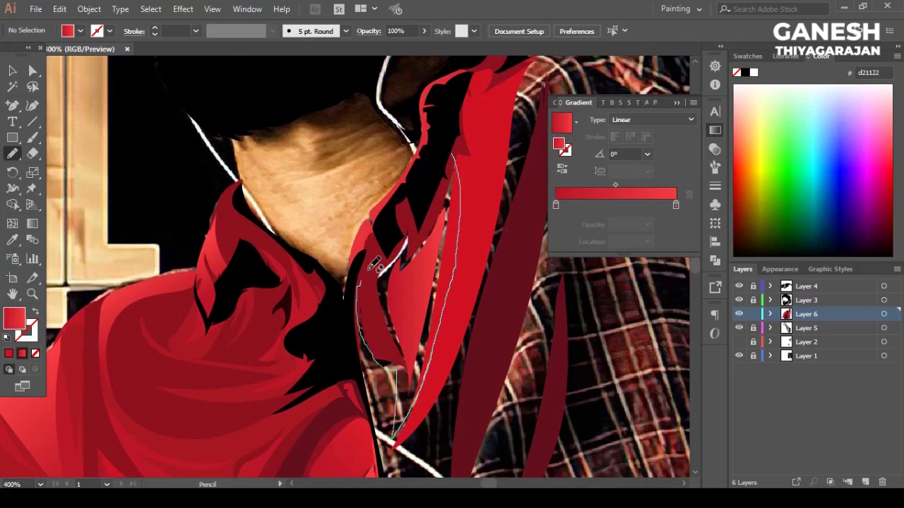
{"action": "left_click_drag", "start_coordinate": [365, 283], "coordinate": [448, 161]}
{"action": "left_click", "coordinate": [13, 240]}
{"action": "left_click", "coordinate": [170, 246]}
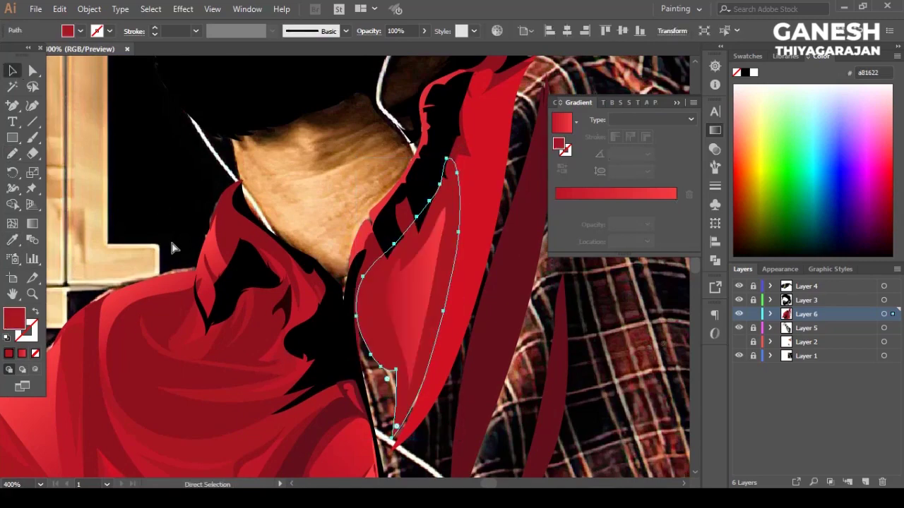
{"action": "key", "text": "ctrl+shift+a"}
{"action": "key", "text": "v"}
{"action": "scroll", "coordinate": [290, 282], "scroll_direction": "down", "scroll_amount": 3}
Step: Draw a black shadow shape under the collar point
{"action": "key", "text": "n"}
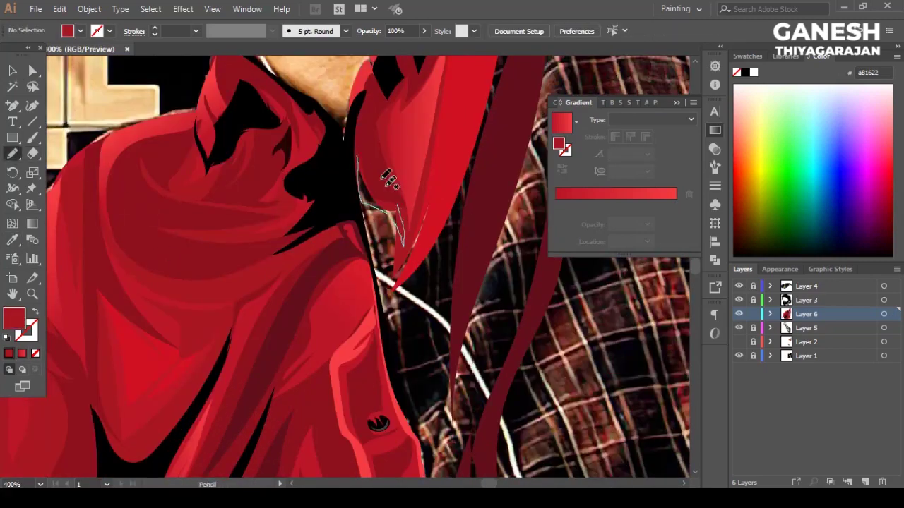
{"action": "left_click_drag", "start_coordinate": [401, 200], "coordinate": [357, 149]}
{"action": "key", "text": "v"}
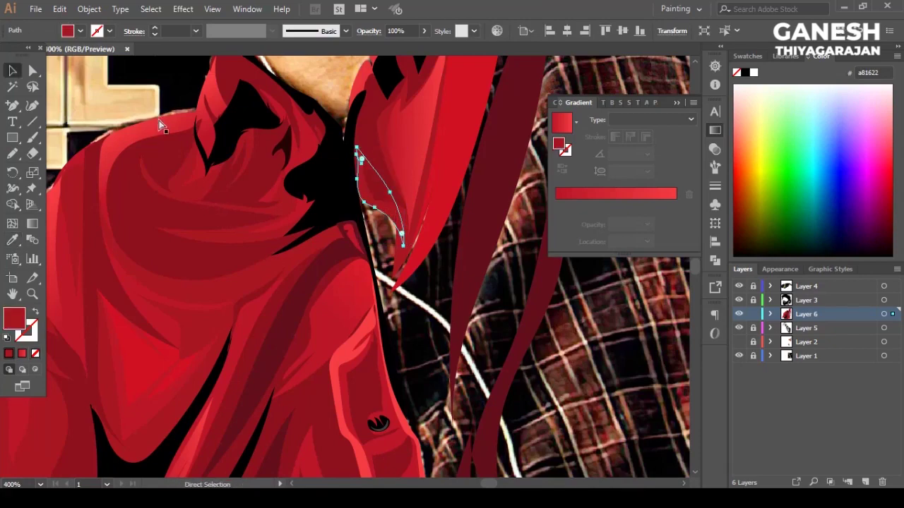
{"action": "key", "text": "ctrl+shift+a"}
{"action": "scroll", "coordinate": [353, 262], "scroll_direction": "up", "scroll_amount": 5}
{"action": "left_click", "coordinate": [367, 238]}
{"action": "left_click_drag", "start_coordinate": [12, 105], "coordinate": [85, 153]}
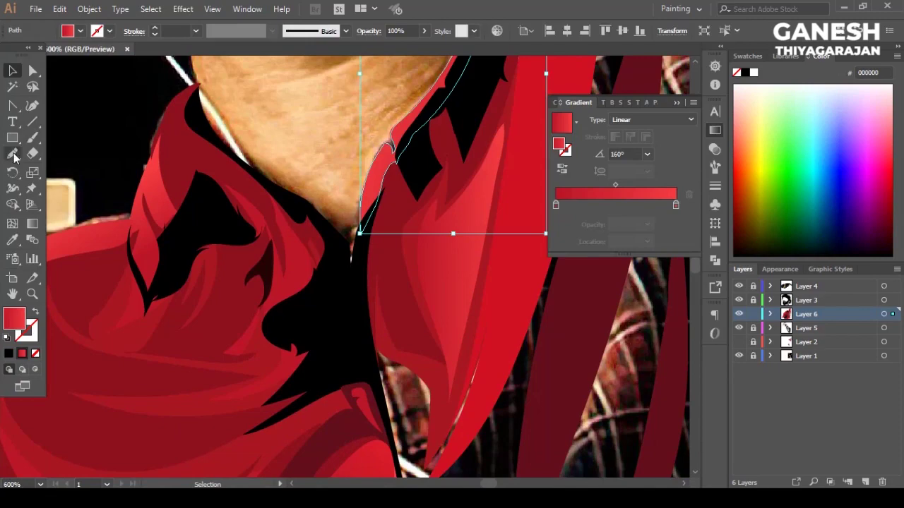
{"action": "key", "text": "ctrl+shift+a"}
{"action": "scroll", "coordinate": [429, 232], "scroll_direction": "down", "scroll_amount": 2}
{"action": "scroll", "coordinate": [435, 237], "scroll_direction": "down", "scroll_amount": 5}
{"action": "scroll", "coordinate": [444, 242], "scroll_direction": "down", "scroll_amount": 1}
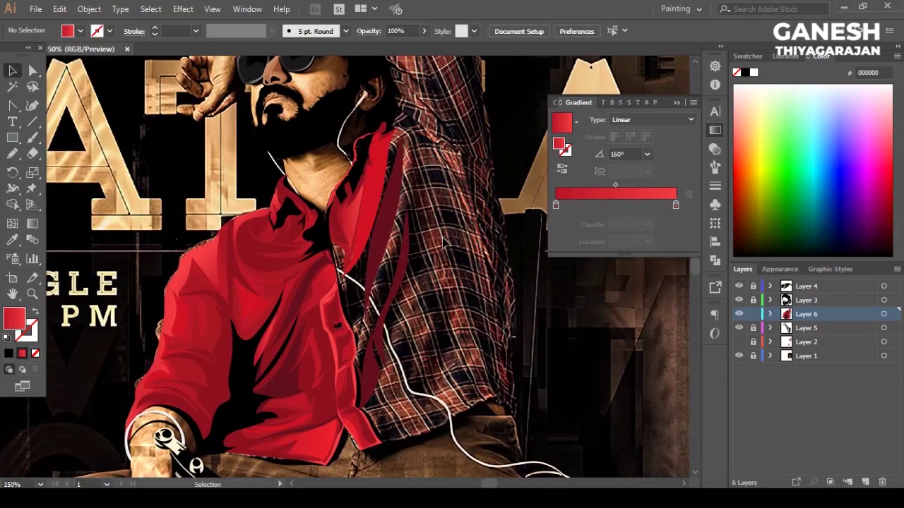
Step: Draw a dark-red fold along the overshirt edge
{"action": "key", "text": "n"}
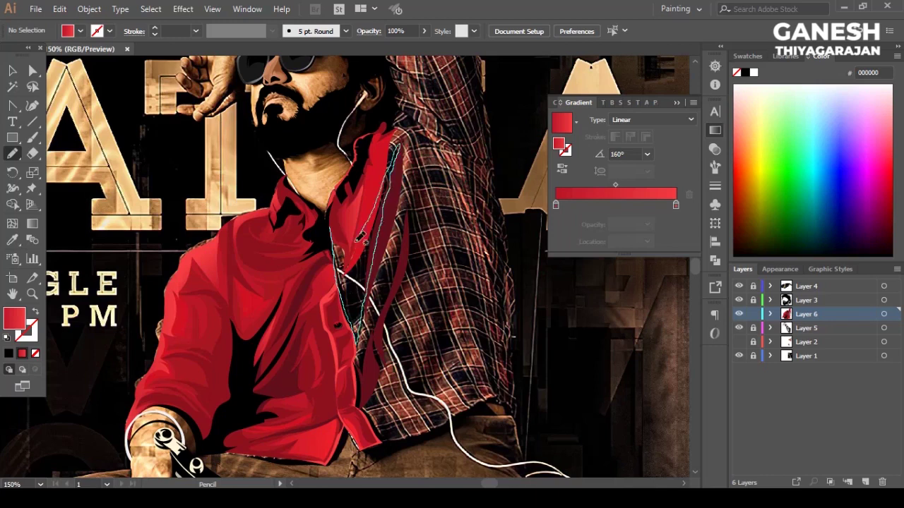
{"action": "left_click_drag", "start_coordinate": [362, 239], "coordinate": [352, 227]}
{"action": "key", "text": "v"}
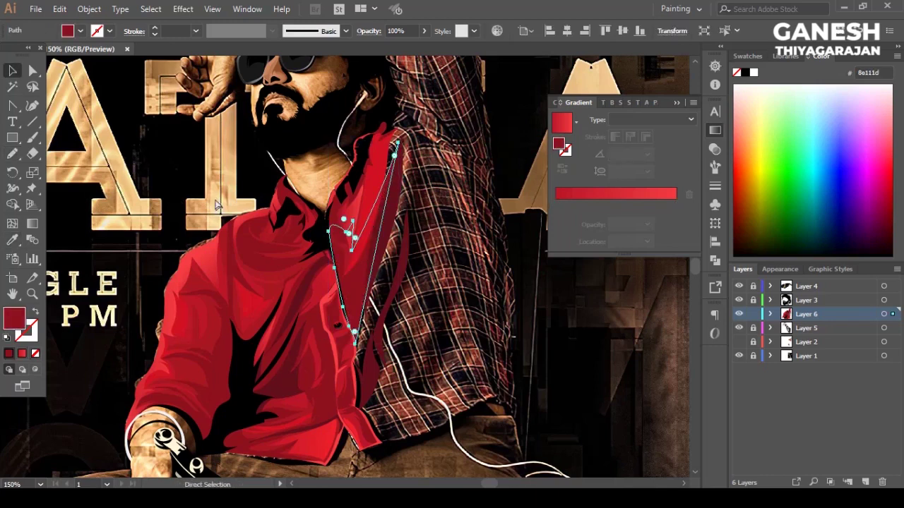
{"action": "key", "text": "ctrl+shift+a"}
Step: Draw a smoothed strip down the overshirt edge and fill it with sampled red
{"action": "key", "text": "n"}
{"action": "left_click_drag", "start_coordinate": [406, 238], "coordinate": [353, 351]}
{"action": "left_click_drag", "start_coordinate": [12, 153], "coordinate": [71, 185]}
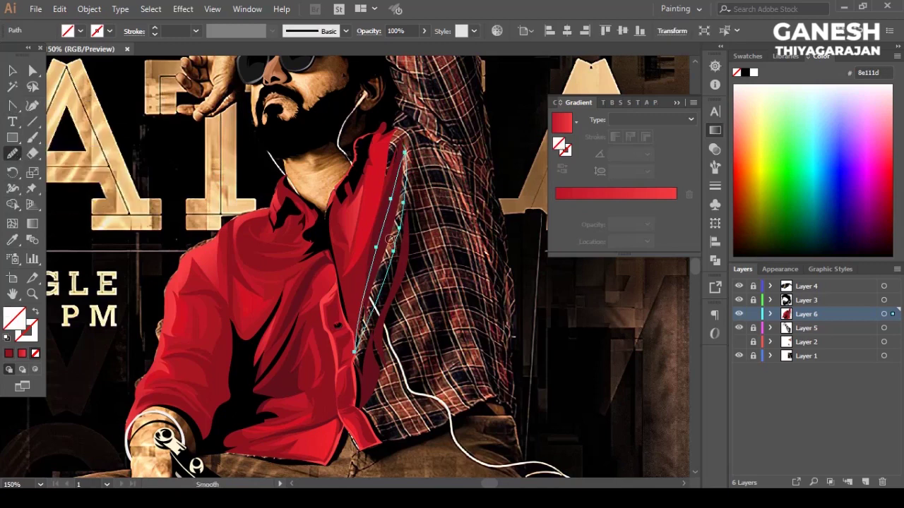
{"action": "left_click", "coordinate": [12, 240]}
{"action": "left_click", "coordinate": [258, 213]}
{"action": "key", "text": "ctrl+shift+a"}
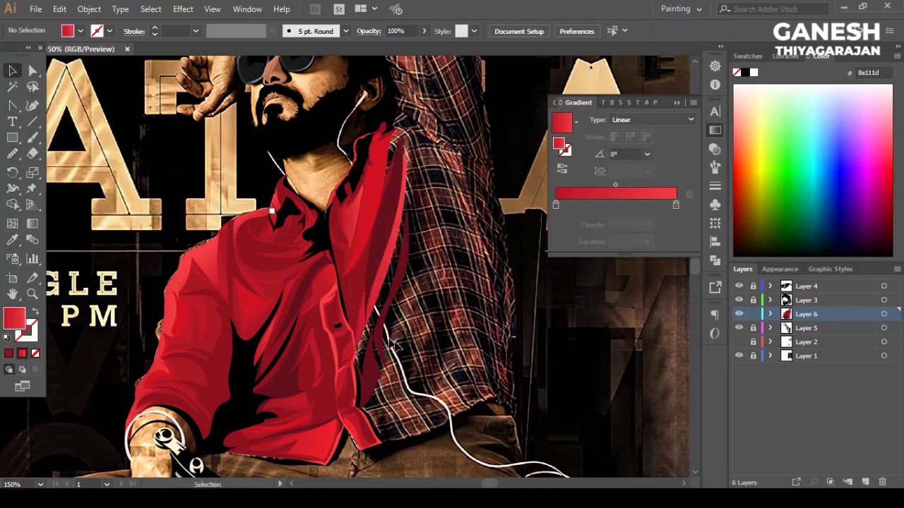
{"action": "scroll", "coordinate": [353, 268], "scroll_direction": "down", "scroll_amount": 1}
Step: Add a dark-red shadow shape along the overshirt edge
{"action": "left_click_drag", "start_coordinate": [15, 160], "coordinate": [71, 169]}
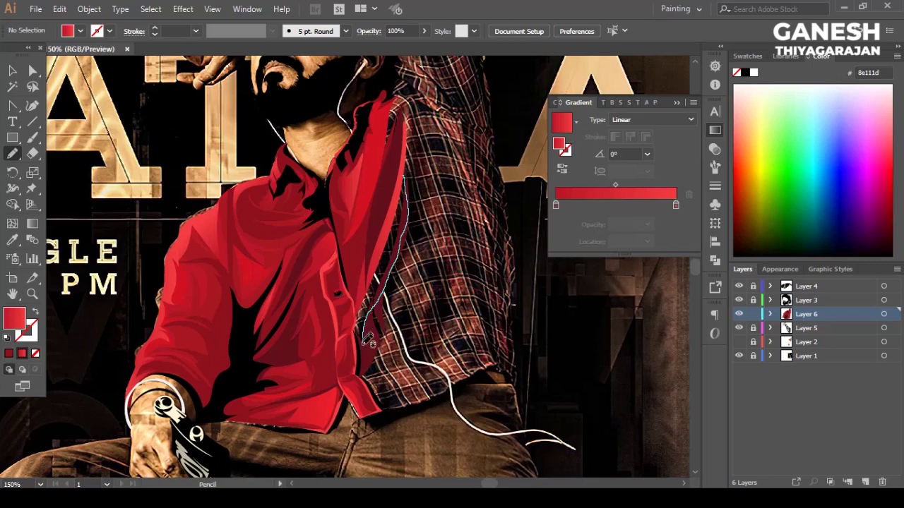
{"action": "left_click_drag", "start_coordinate": [404, 169], "coordinate": [404, 168]}
{"action": "key", "text": "i"}
{"action": "left_click", "coordinate": [321, 205]}
{"action": "key", "text": "v"}
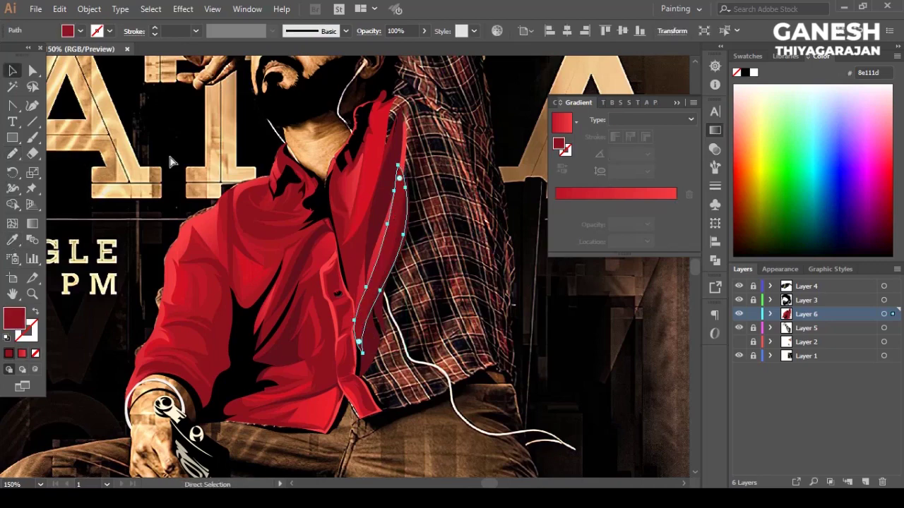
{"action": "key", "text": "ctrl+shift+a"}
{"action": "scroll", "coordinate": [478, 265], "scroll_direction": "up", "scroll_amount": 3}
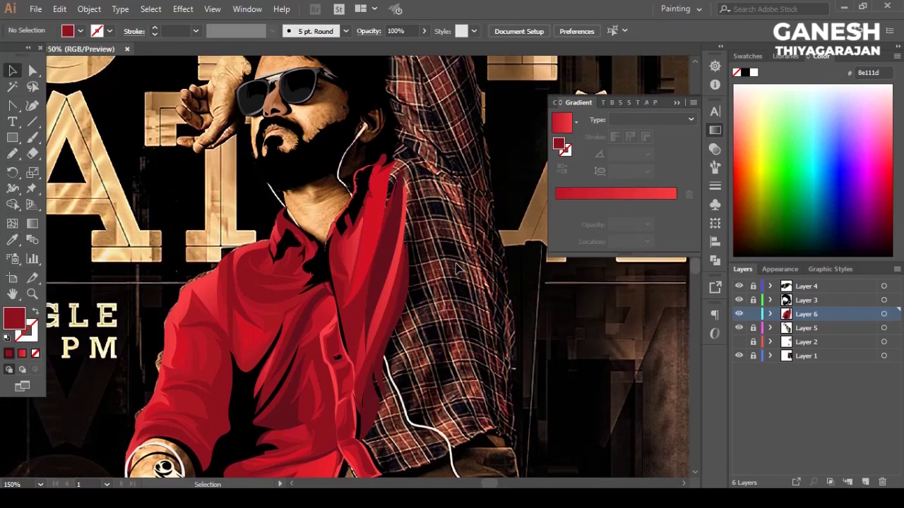
Step: Draw a red shape on the plaid, then delete it as unwanted
{"action": "key", "text": "n"}
{"action": "scroll", "coordinate": [458, 269], "scroll_direction": "down", "scroll_amount": 4}
{"action": "left_click_drag", "start_coordinate": [423, 127], "coordinate": [426, 129]}
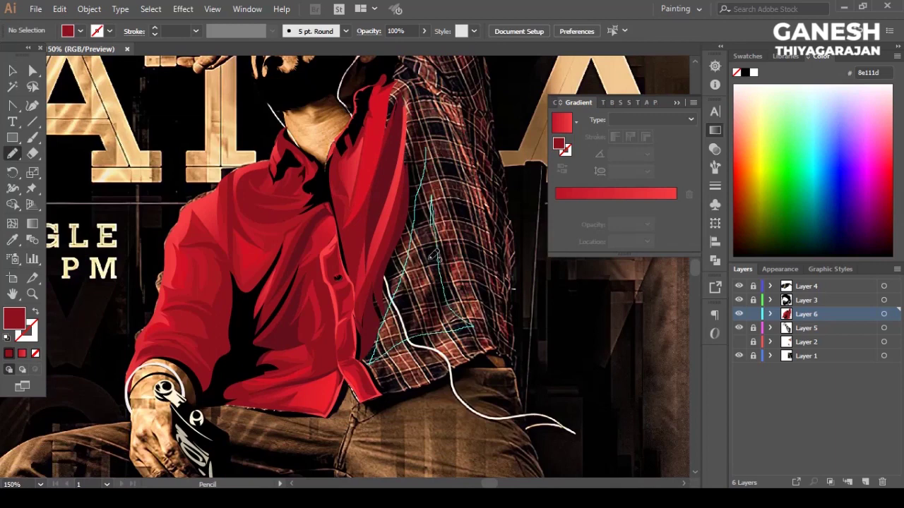
{"action": "key", "text": "shift+x"}
{"action": "key", "text": "v"}
{"action": "key", "text": "ctrl+shift+a"}
{"action": "left_click", "coordinate": [441, 186]}
{"action": "key", "text": "Delete"}
Step: Outline a shape on the plaid shoulder and fill it with the darker shirt red
{"action": "key", "text": "n"}
{"action": "left_click_drag", "start_coordinate": [411, 176], "coordinate": [424, 94]}
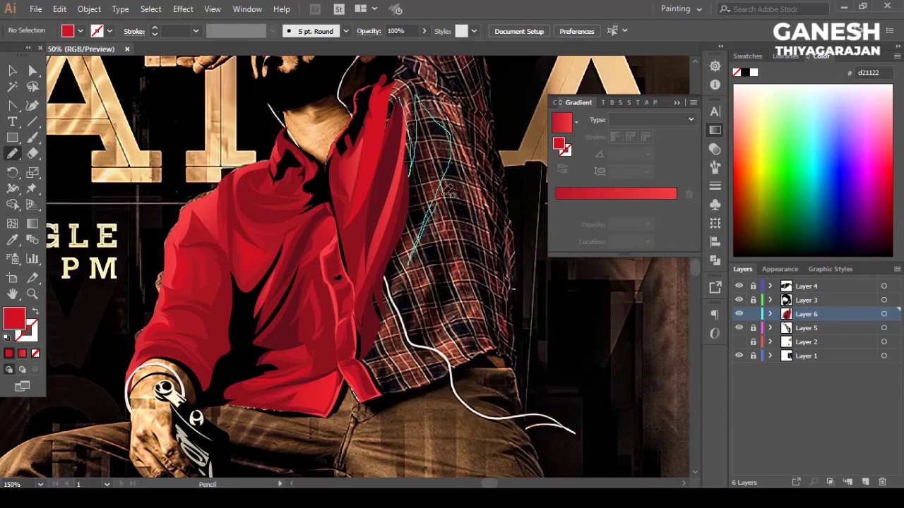
{"action": "left_click_drag", "start_coordinate": [376, 368], "coordinate": [374, 364]}
{"action": "key", "text": "i"}
{"action": "left_click", "coordinate": [247, 269]}
{"action": "key", "text": "a"}
{"action": "left_click", "coordinate": [261, 148]}
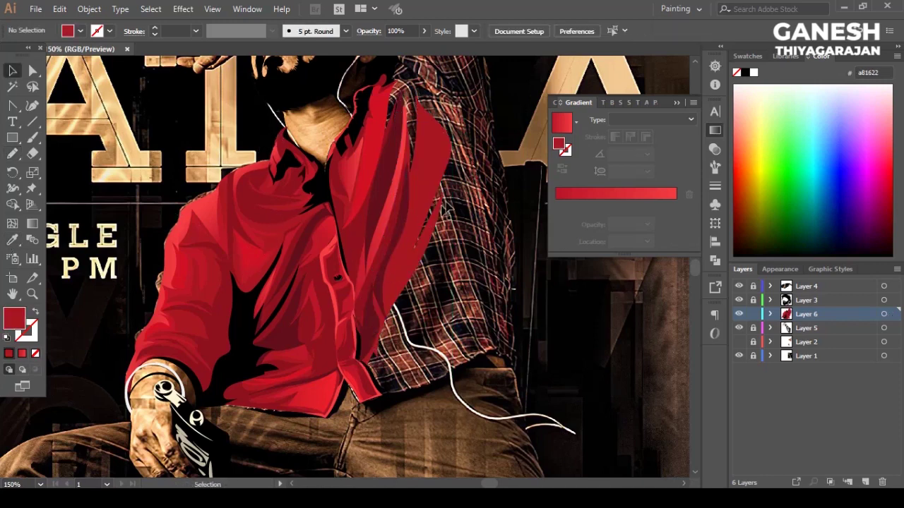
Step: Trace a large shirt-red panel over the plaid beside the shirt, then hide the photo background
{"action": "key", "text": "n"}
{"action": "left_click_drag", "start_coordinate": [446, 150], "coordinate": [443, 221]}
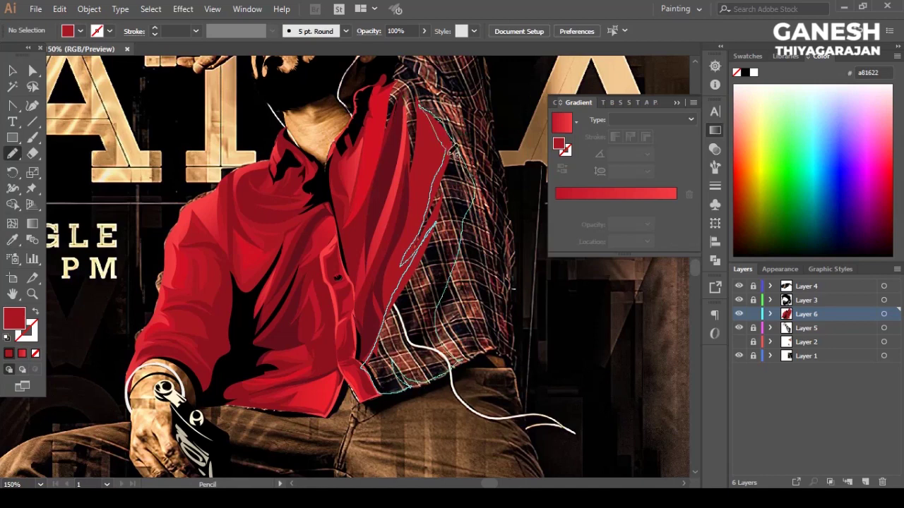
{"action": "left_click", "coordinate": [12, 240]}
{"action": "left_click", "coordinate": [320, 212]}
{"action": "key", "text": "v"}
{"action": "key", "text": "a"}
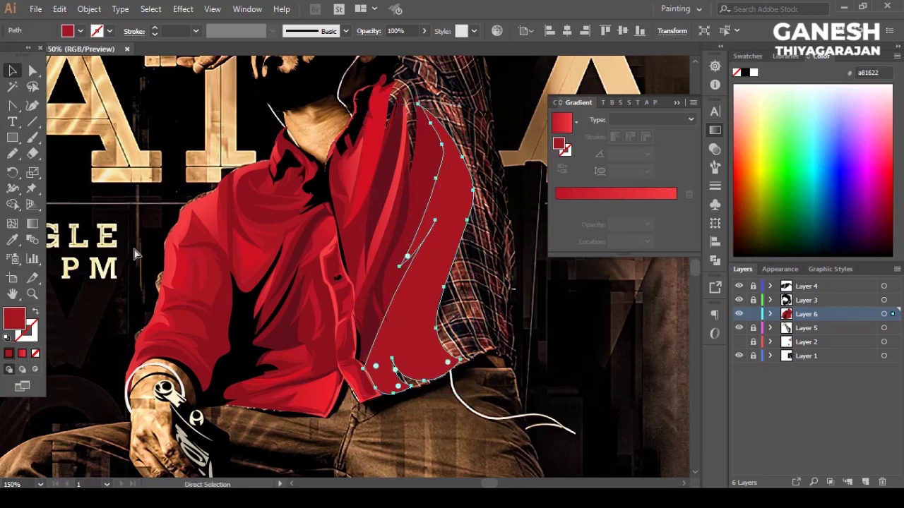
{"action": "left_click", "coordinate": [503, 318], "text": "ctrl"}
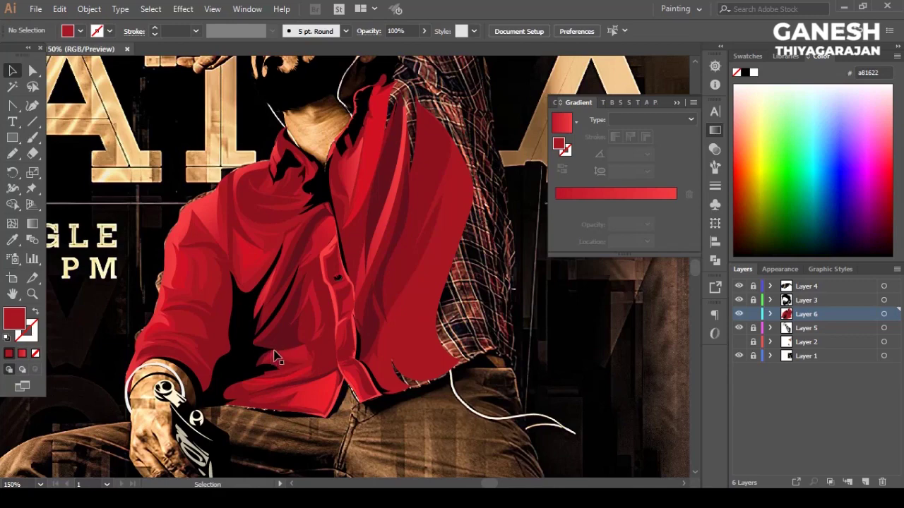
{"action": "left_click", "coordinate": [739, 356]}
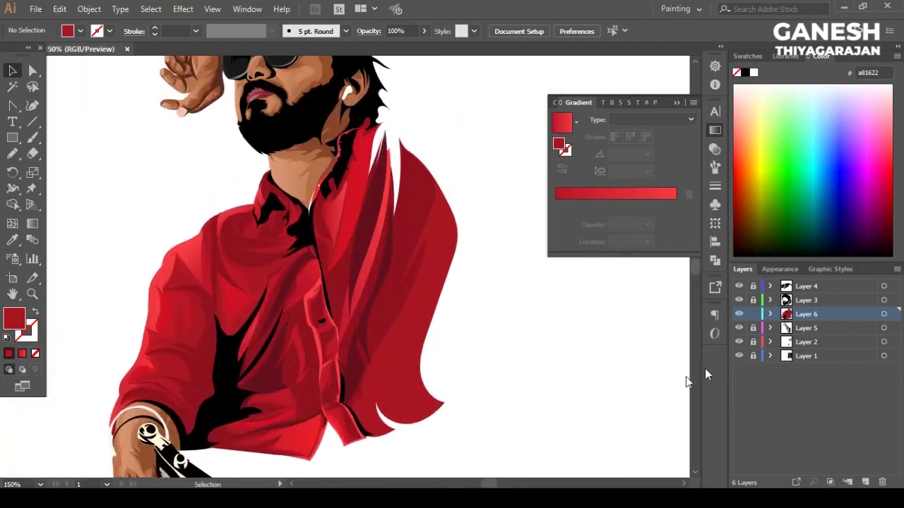
Step: Draw red extension shapes with the Pencil along the shirt's right side
{"action": "key", "text": "n"}
{"action": "left_click_drag", "start_coordinate": [318, 413], "coordinate": [426, 263]}
{"action": "left_click_drag", "start_coordinate": [443, 185], "coordinate": [352, 350]}
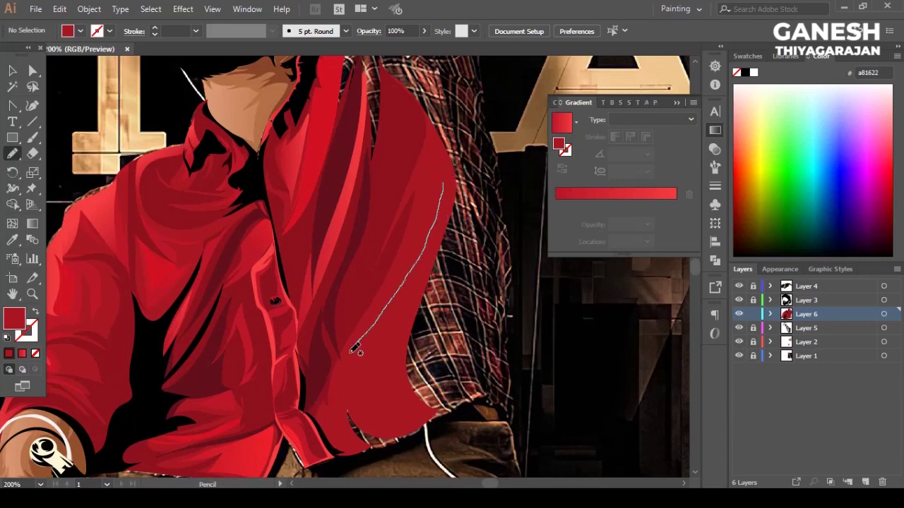
{"action": "mouse_move", "coordinate": [435, 245]}
{"action": "left_mouse_down"}
{"action": "mouse_move", "coordinate": [445, 188]}
{"action": "mouse_move", "coordinate": [487, 337]}
{"action": "left_mouse_up"}
{"action": "key", "text": "v"}
{"action": "left_click", "coordinate": [177, 384]}
Step: Outline a shape over the plaid at the shirt's edge and fill it with the sampled shirt red
{"action": "key", "text": "n"}
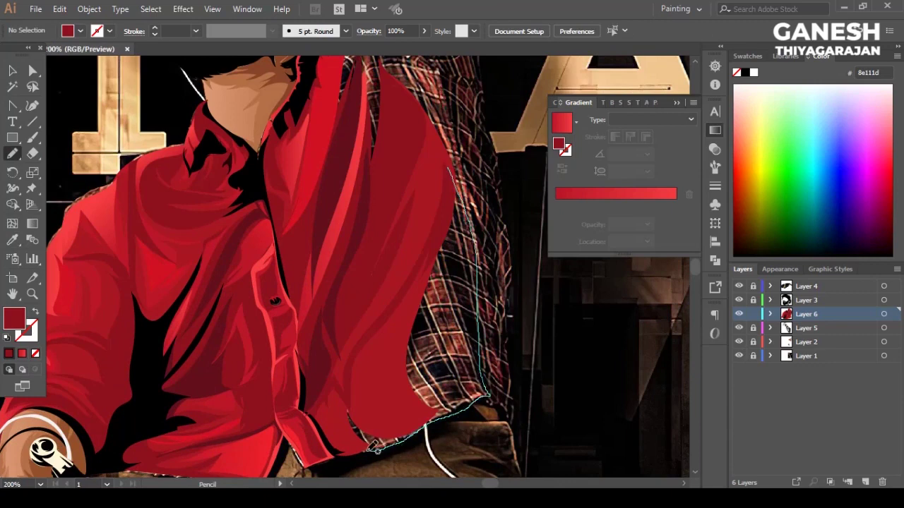
{"action": "left_click_drag", "start_coordinate": [405, 329], "coordinate": [444, 161]}
{"action": "left_click", "coordinate": [12, 241]}
{"action": "left_click", "coordinate": [180, 309]}
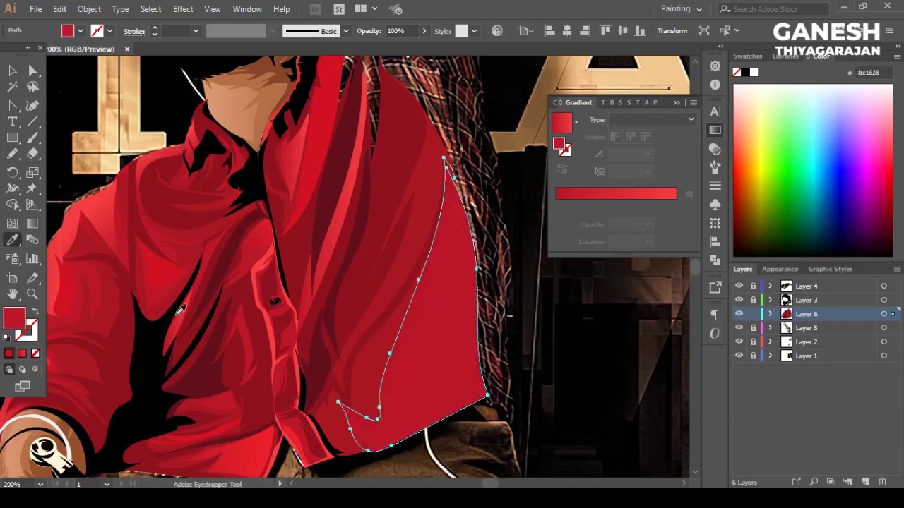
{"action": "key", "text": "n"}
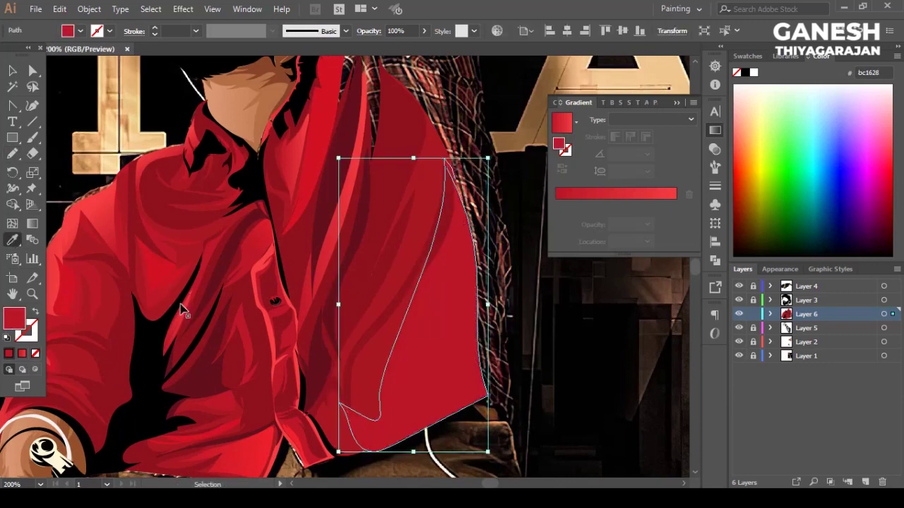
{"action": "left_click", "coordinate": [571, 315], "text": "ctrl"}
Step: Trace a red fill along the shirt's right and bottom edges, then refine its anchor points
{"action": "mouse_move", "coordinate": [468, 295]}
{"action": "left_mouse_down"}
{"action": "mouse_move", "coordinate": [437, 406]}
{"action": "mouse_move", "coordinate": [464, 229]}
{"action": "left_mouse_up"}
{"action": "key", "text": "ctrl+shift+a"}
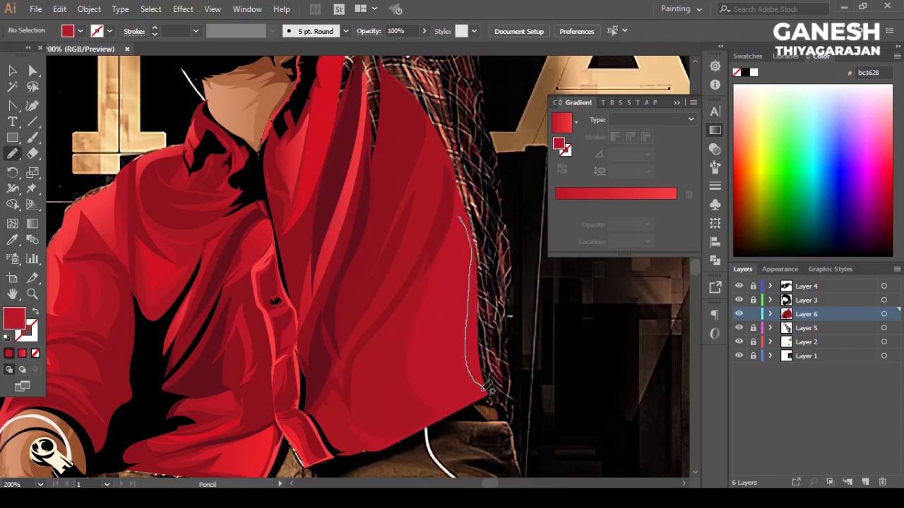
{"action": "left_click", "coordinate": [463, 223], "text": "ctrl"}
{"action": "left_click", "coordinate": [458, 226], "text": "ctrl"}
{"action": "key", "text": "shift+c"}
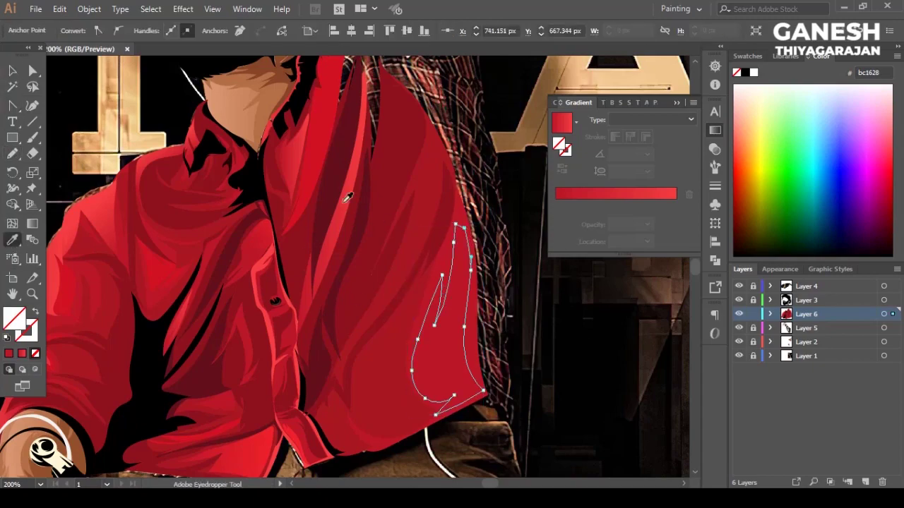
{"action": "key", "text": "v"}
{"action": "key", "text": "ctrl+shift+a"}
{"action": "key", "text": "ctrl+minus"}
{"action": "key", "text": "ctrl+minus"}
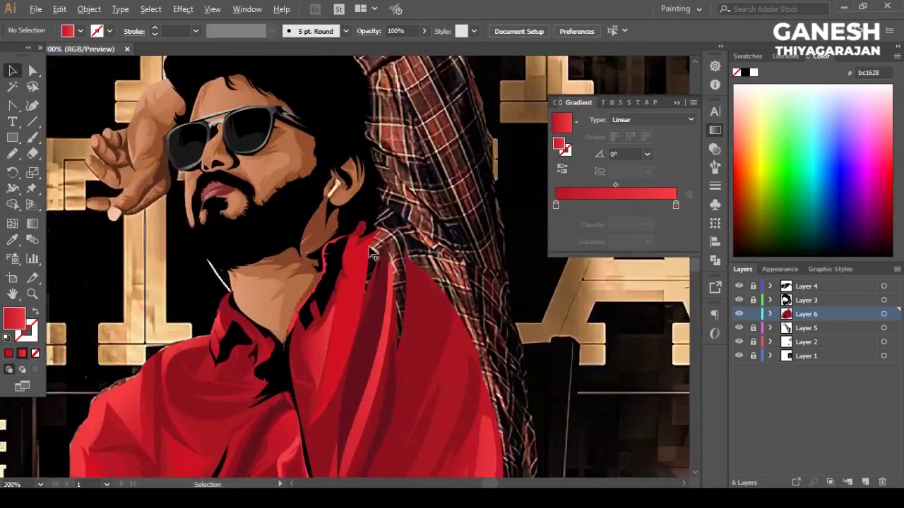
{"action": "scroll", "coordinate": [445, 282], "scroll_direction": "up", "scroll_amount": 3}
{"action": "key", "text": "ctrl+0"}
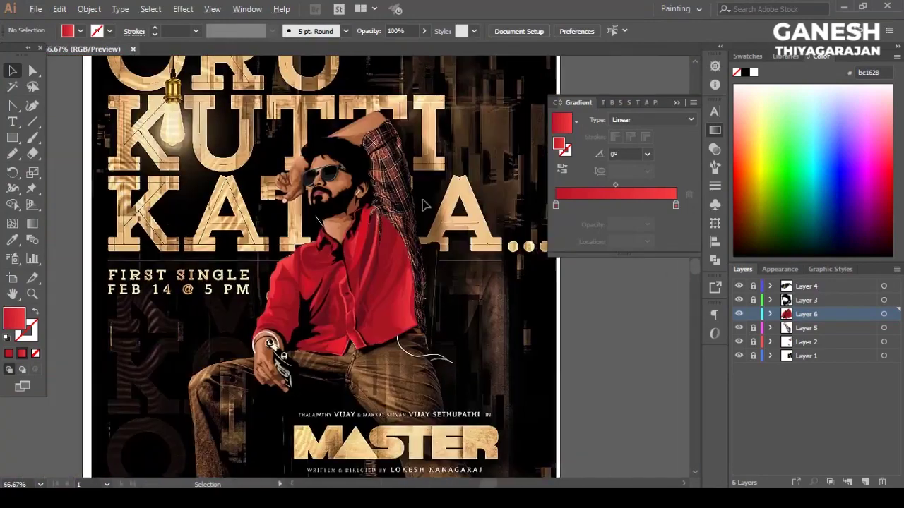
Step: Fill the new collar shape with dark red
{"action": "scroll", "coordinate": [452, 268], "scroll_direction": "up", "scroll_amount": 2}
{"action": "scroll", "coordinate": [456, 247], "scroll_direction": "up", "scroll_amount": 3}
{"action": "scroll", "coordinate": [445, 275], "scroll_direction": "down", "scroll_amount": 5}
{"action": "scroll", "coordinate": [480, 311], "scroll_direction": "up", "scroll_amount": 2}
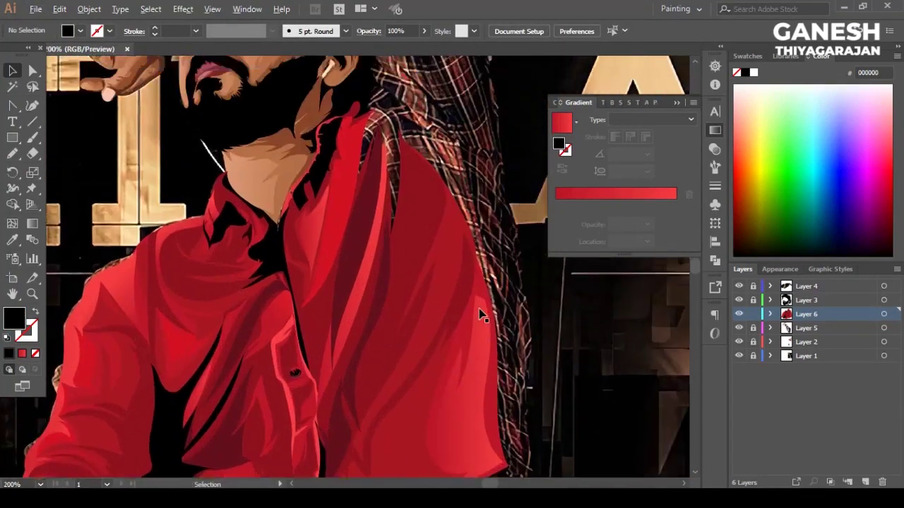
{"action": "key", "text": "n"}
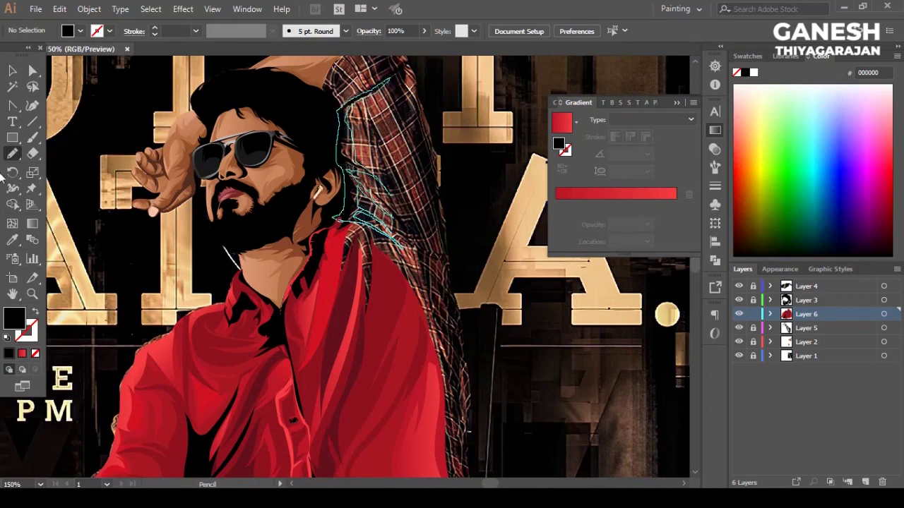
{"action": "key", "text": "i"}
{"action": "left_click", "coordinate": [346, 230]}
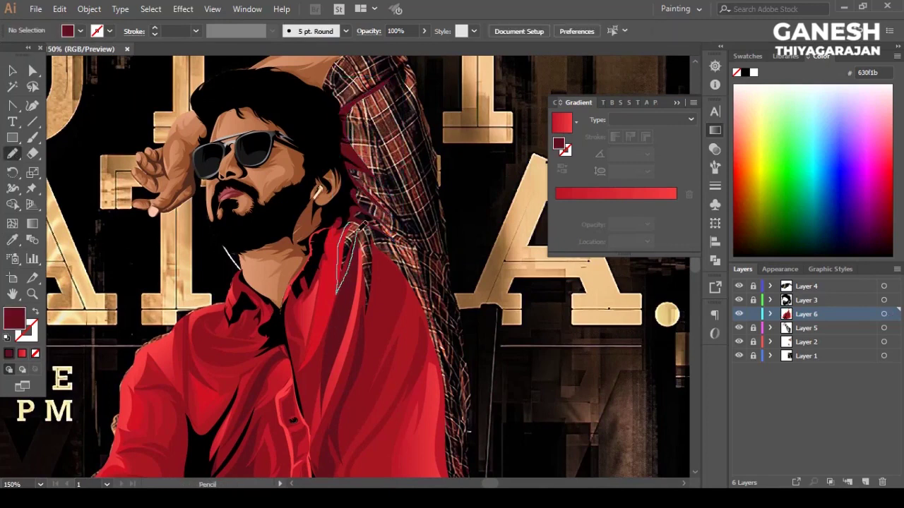
Step: Recolour the shoulder shape with the bright shirt red
{"action": "left_click", "coordinate": [374, 233], "text": "ctrl"}
{"action": "key", "text": "i"}
{"action": "left_click", "coordinate": [229, 279]}
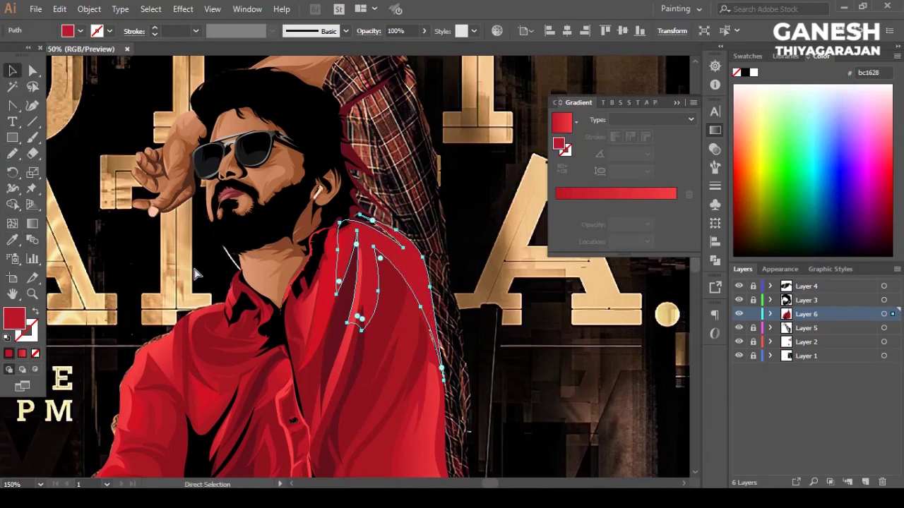
{"action": "scroll", "coordinate": [212, 317], "scroll_direction": "down", "scroll_amount": 4}
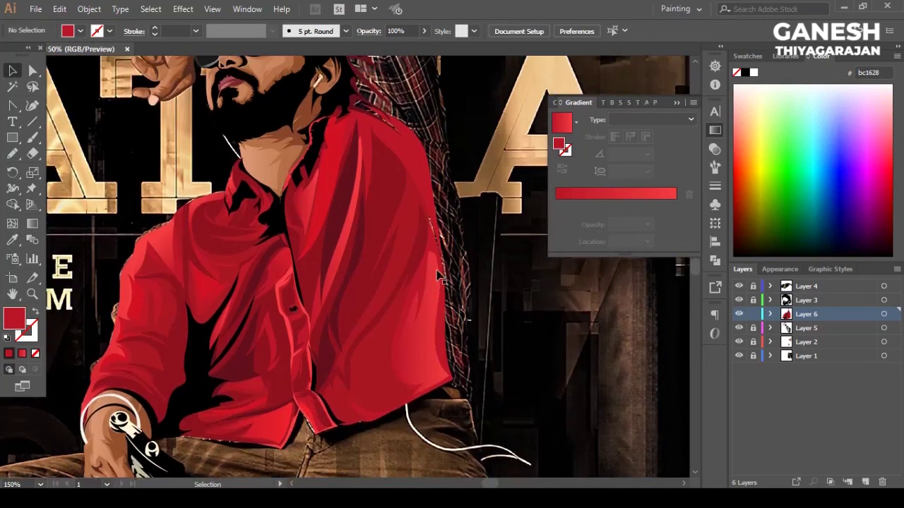
{"action": "scroll", "coordinate": [353, 318], "scroll_direction": "up", "scroll_amount": 4}
{"action": "left_click", "coordinate": [492, 319]}
Step: Draw a shape along the plaid edge and fill it with dark red
{"action": "scroll", "coordinate": [492, 320], "scroll_direction": "down", "scroll_amount": 2}
{"action": "key", "text": "n"}
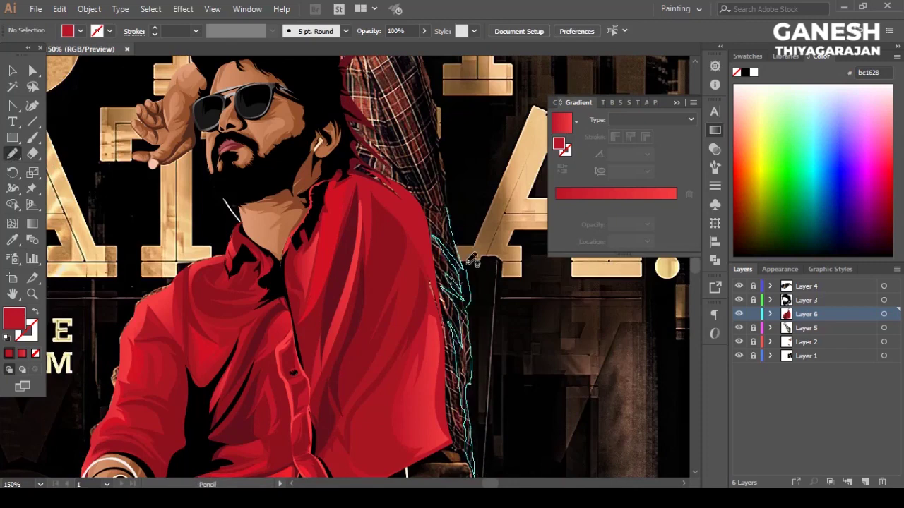
{"action": "scroll", "coordinate": [472, 364], "scroll_direction": "down", "scroll_amount": 2}
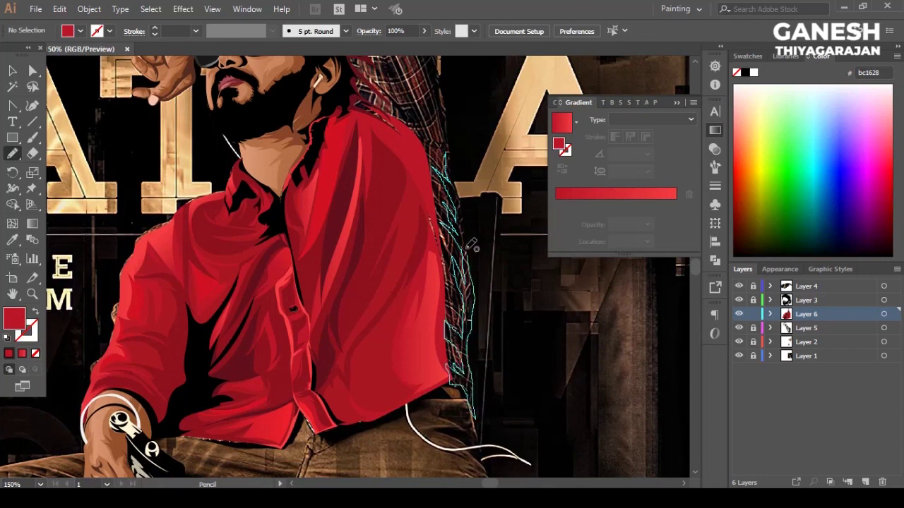
{"action": "left_click_drag", "start_coordinate": [455, 150], "coordinate": [455, 151]}
{"action": "scroll", "coordinate": [456, 177], "scroll_direction": "up", "scroll_amount": 2}
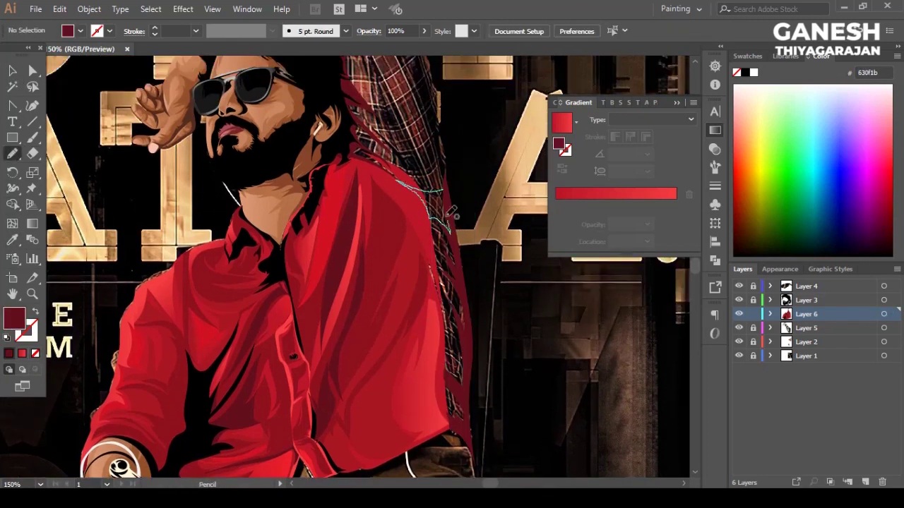
{"action": "left_click_drag", "start_coordinate": [450, 215], "coordinate": [450, 220]}
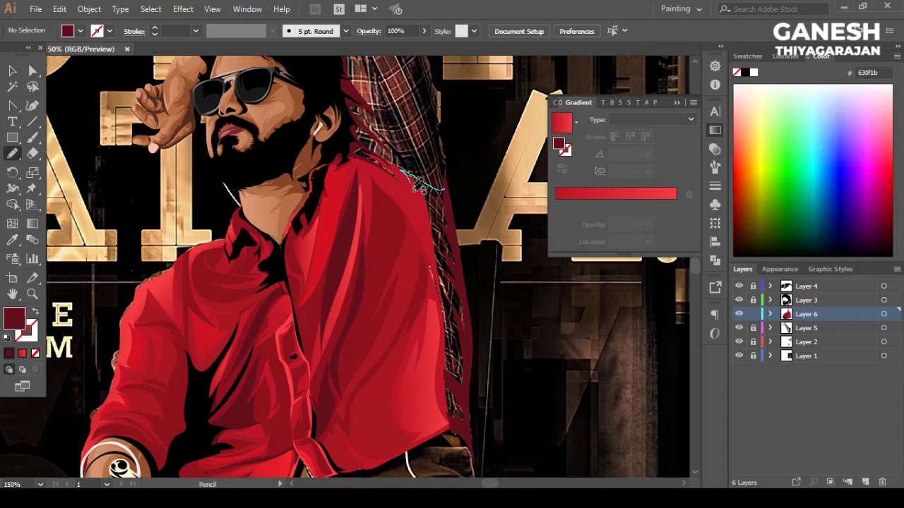
{"action": "key", "text": "i"}
{"action": "left_click", "coordinate": [375, 323]}
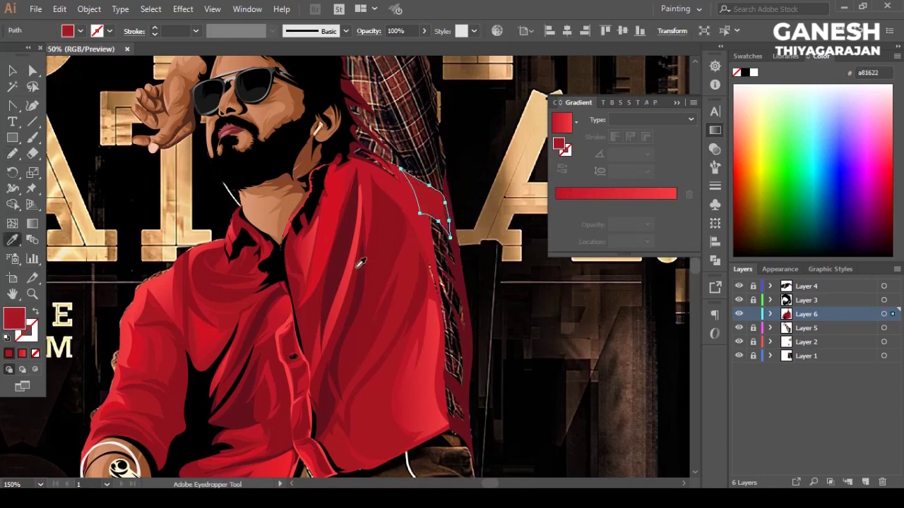
{"action": "key", "text": "v"}
{"action": "key", "text": "ctrl+shift+a"}
Step: Trace two more red shapes along the plaid edge
{"action": "key", "text": "n"}
{"action": "left_click_drag", "start_coordinate": [425, 209], "coordinate": [449, 280]}
{"action": "key", "text": "ctrl+shift+a"}
{"action": "mouse_move", "coordinate": [422, 209]}
{"action": "left_mouse_down"}
{"action": "mouse_move", "coordinate": [428, 238]}
{"action": "mouse_move", "coordinate": [423, 208]}
{"action": "left_mouse_up"}
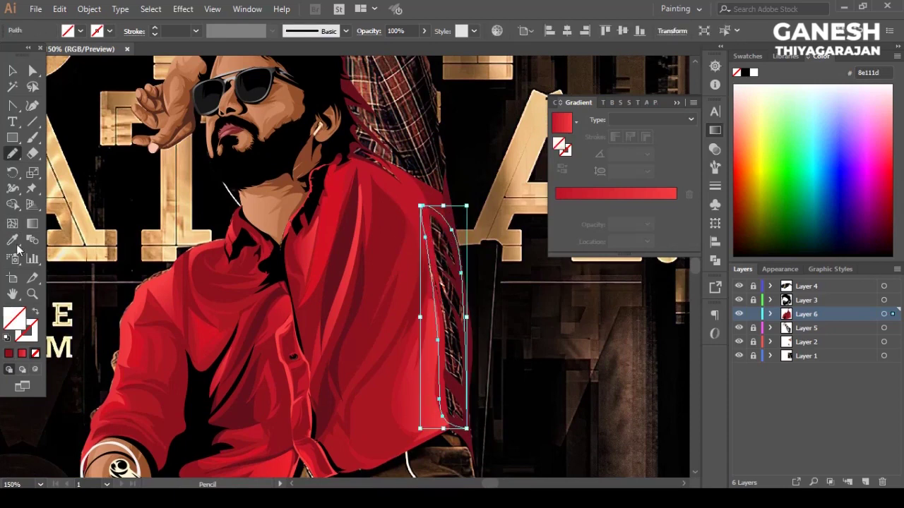
{"action": "key", "text": "v"}
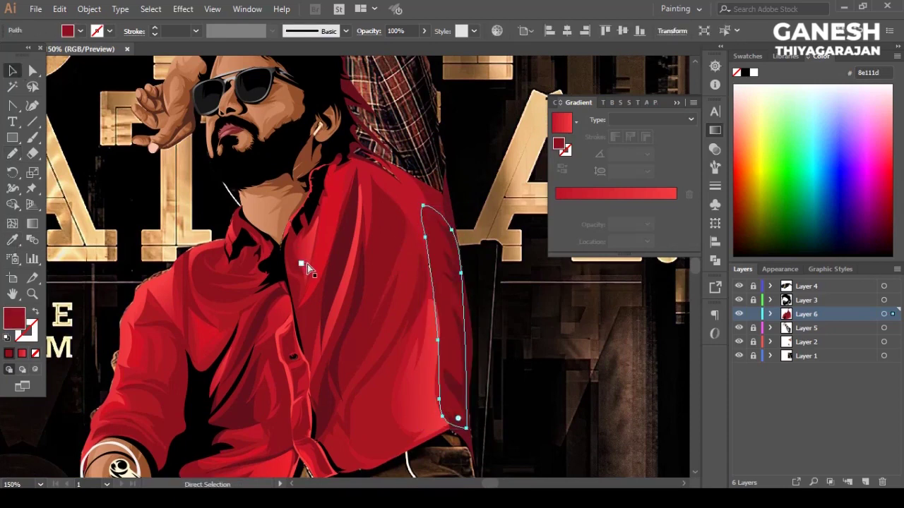
{"action": "key", "text": "ctrl+shift+a"}
Step: Draw a red patch over the plaid sleeve
{"action": "scroll", "coordinate": [428, 235], "scroll_direction": "up", "scroll_amount": 3}
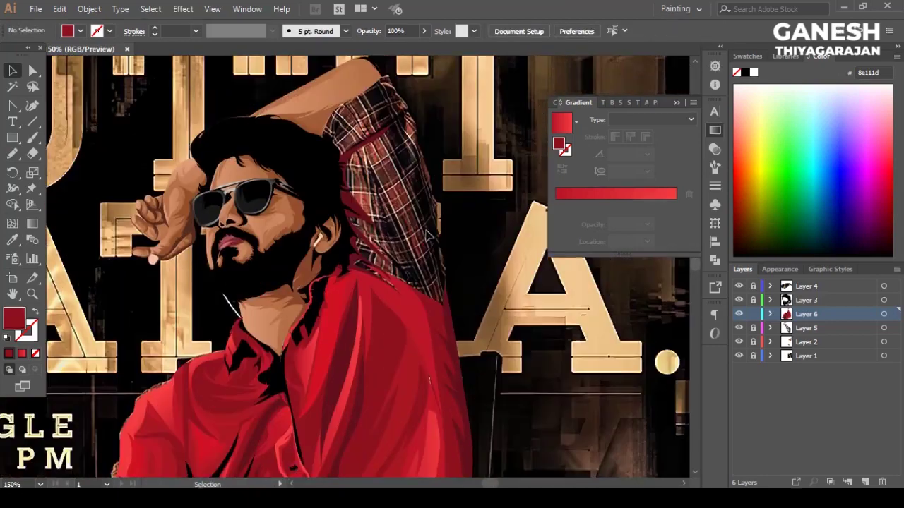
{"action": "scroll", "coordinate": [428, 236], "scroll_direction": "up", "scroll_amount": 1}
{"action": "key", "text": "n"}
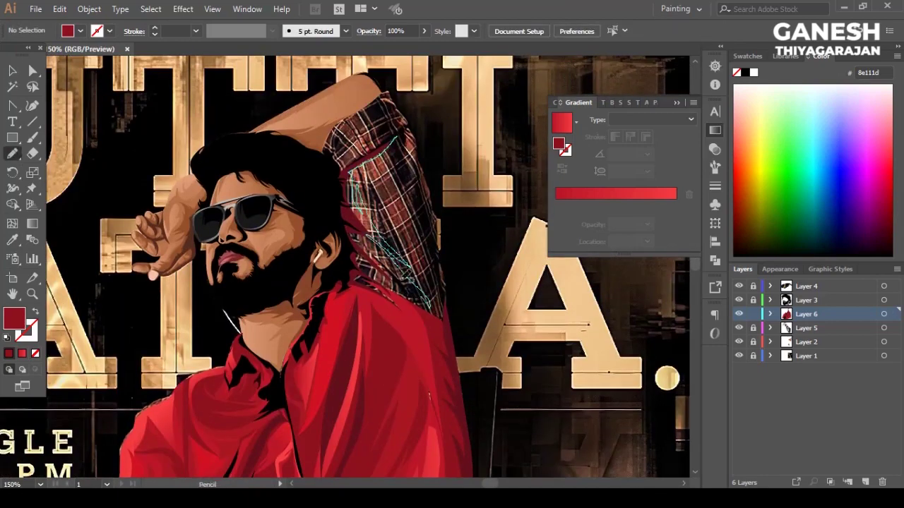
{"action": "left_click_drag", "start_coordinate": [352, 174], "coordinate": [351, 171]}
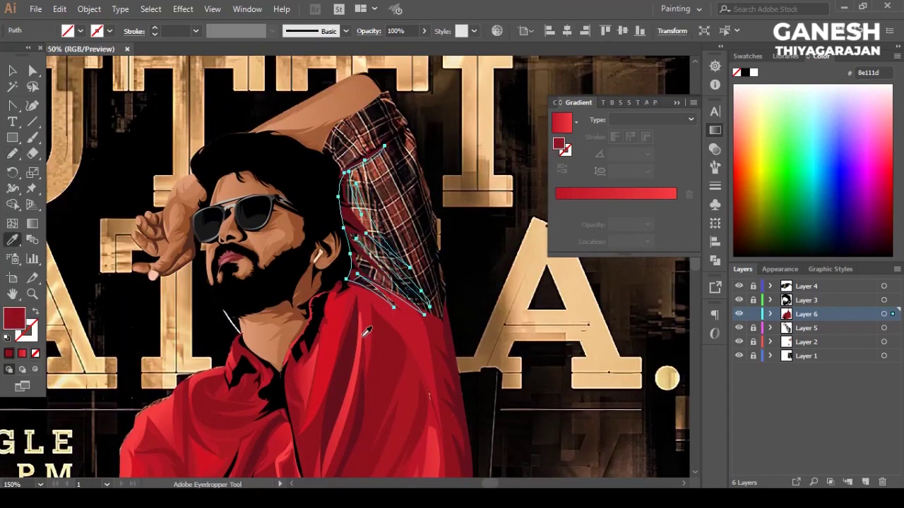
{"action": "key", "text": "v"}
{"action": "key", "text": "ctrl+shift+a"}
Step: Draw a shape down the plaid sleeve and fill it with dark red
{"action": "left_click", "coordinate": [12, 155]}
{"action": "left_click_drag", "start_coordinate": [399, 128], "coordinate": [438, 265]}
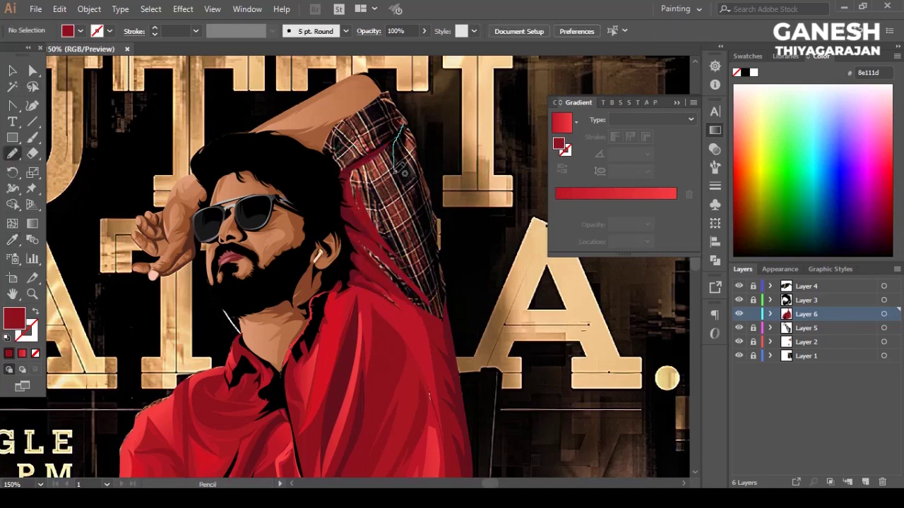
{"action": "left_click_drag", "start_coordinate": [428, 169], "coordinate": [401, 133]}
{"action": "key", "text": "i"}
{"action": "left_click", "coordinate": [365, 212]}
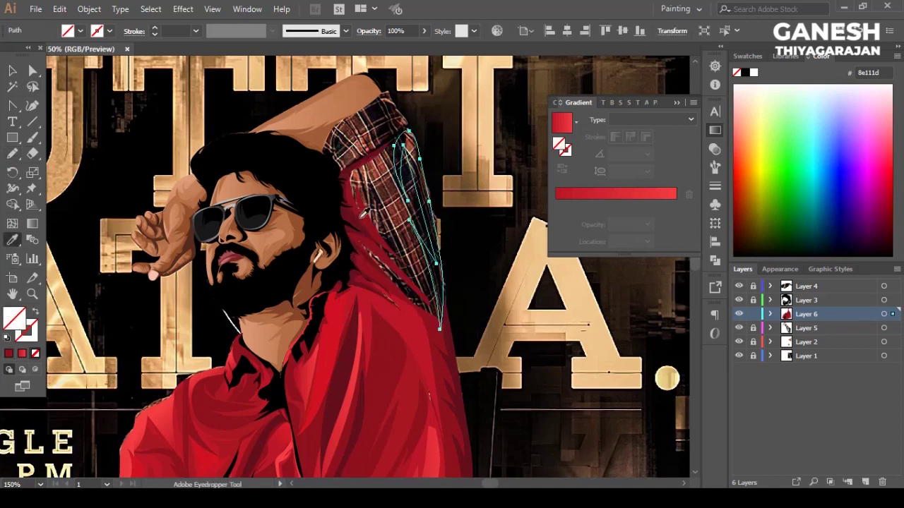
{"action": "key", "text": "v"}
{"action": "key", "text": "ctrl+shift+a"}
Step: Close another red shape down the length of the sleeve
{"action": "key", "text": "n"}
{"action": "left_click_drag", "start_coordinate": [408, 183], "coordinate": [445, 300]}
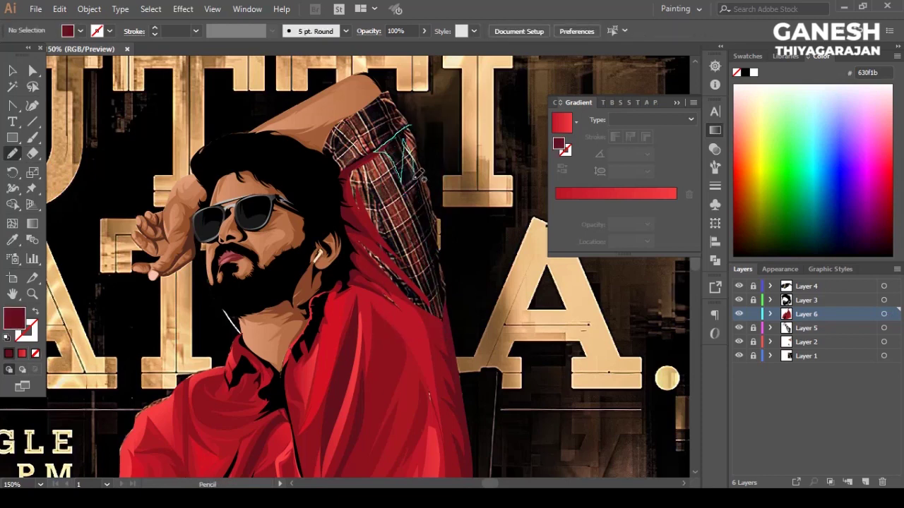
{"action": "left_click_drag", "start_coordinate": [438, 222], "coordinate": [414, 135]}
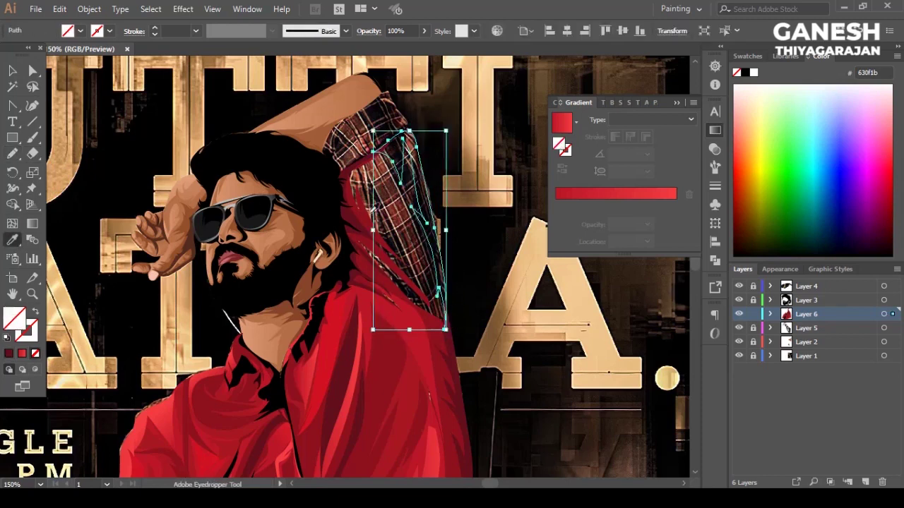
{"action": "left_click", "coordinate": [412, 314], "text": "ctrl"}
Step: Trace an additional path on the sleeve and edit its anchor points
{"action": "left_click", "coordinate": [12, 154]}
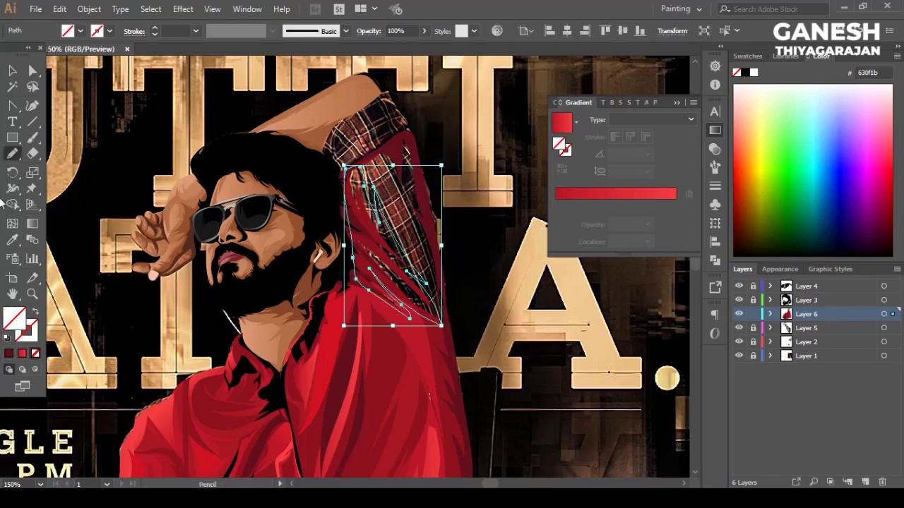
{"action": "left_click_drag", "start_coordinate": [367, 284], "coordinate": [351, 169]}
{"action": "scroll", "coordinate": [424, 282], "scroll_direction": "down", "scroll_amount": 5}
{"action": "scroll", "coordinate": [424, 283], "scroll_direction": "up", "scroll_amount": 3}
{"action": "key", "text": "a"}
{"action": "left_click", "coordinate": [501, 265]}
{"action": "scroll", "coordinate": [423, 212], "scroll_direction": "up", "scroll_amount": 3}
Step: Draw a dark red shape over the plaid sleeve
{"action": "key", "text": "n"}
{"action": "left_click_drag", "start_coordinate": [422, 149], "coordinate": [413, 138]}
{"action": "key", "text": "i"}
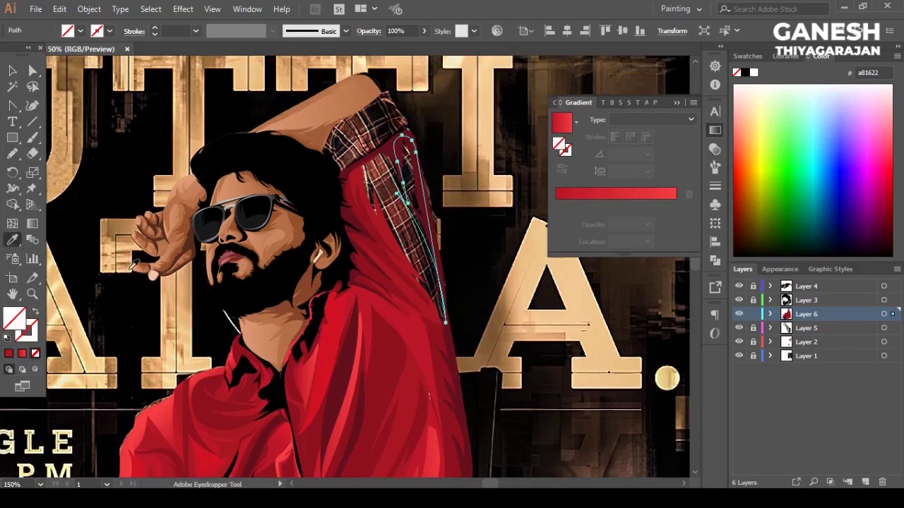
{"action": "left_click", "coordinate": [358, 220]}
{"action": "left_click", "coordinate": [470, 242], "text": "ctrl"}
Step: Add a sleeve shape filled with the bright red
{"action": "key", "text": "n"}
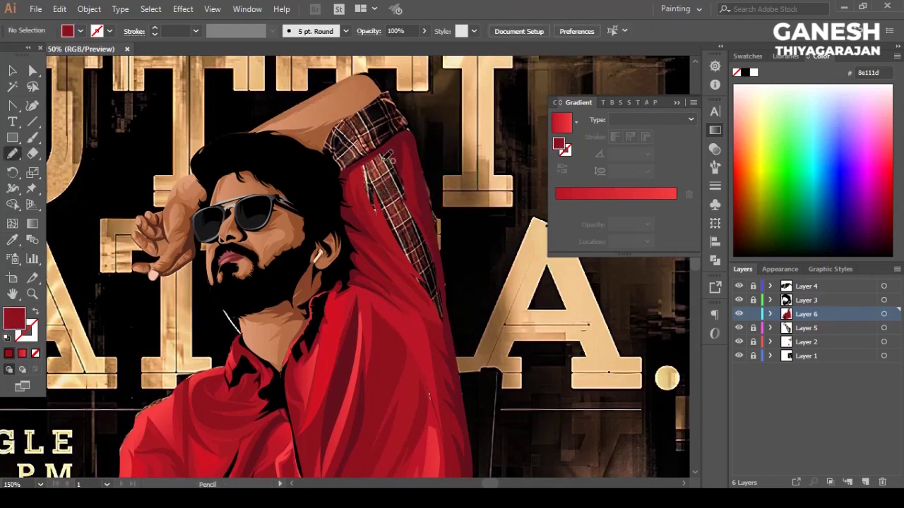
{"action": "left_click_drag", "start_coordinate": [422, 200], "coordinate": [396, 152]}
{"action": "key", "text": "i"}
{"action": "left_click", "coordinate": [396, 233]}
{"action": "scroll", "coordinate": [283, 283], "scroll_direction": "down", "scroll_amount": 3}
{"action": "scroll", "coordinate": [282, 283], "scroll_direction": "down", "scroll_amount": 2}
{"action": "scroll", "coordinate": [189, 394], "scroll_direction": "up", "scroll_amount": 2}
{"action": "scroll", "coordinate": [190, 393], "scroll_direction": "up", "scroll_amount": 3}
{"action": "key", "text": "a"}
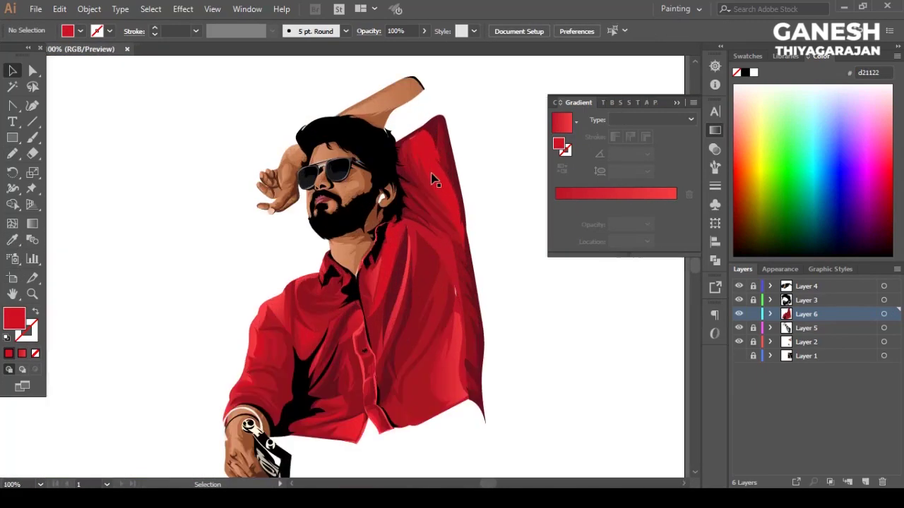
Step: Shade the sleeve with a linear gradient angled at about 116.7°
{"action": "scroll", "coordinate": [433, 178], "scroll_direction": "up", "scroll_amount": 3}
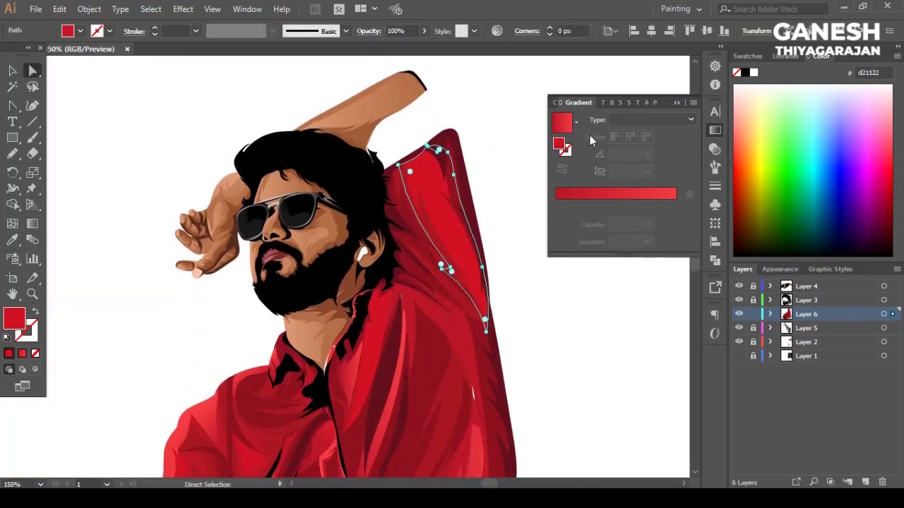
{"action": "left_click", "coordinate": [563, 122]}
{"action": "key", "text": "g"}
{"action": "left_click_drag", "start_coordinate": [404, 207], "coordinate": [437, 195]}
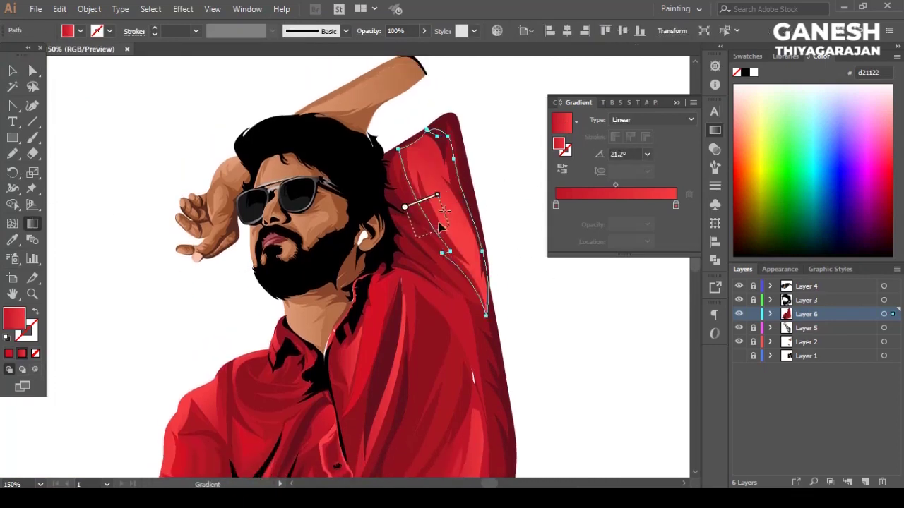
{"action": "left_click_drag", "start_coordinate": [476, 258], "coordinate": [504, 313]}
{"action": "key", "text": "v"}
{"action": "key", "text": "ctrl+shift+a"}
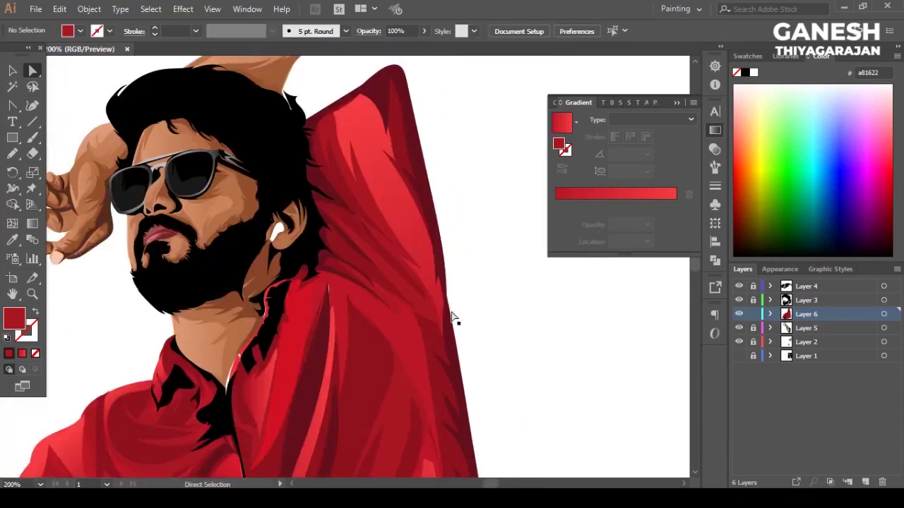
Step: Pull the face path's neck edge down over the white strip
{"action": "left_click", "coordinate": [246, 340]}
{"action": "left_click", "coordinate": [247, 425]}
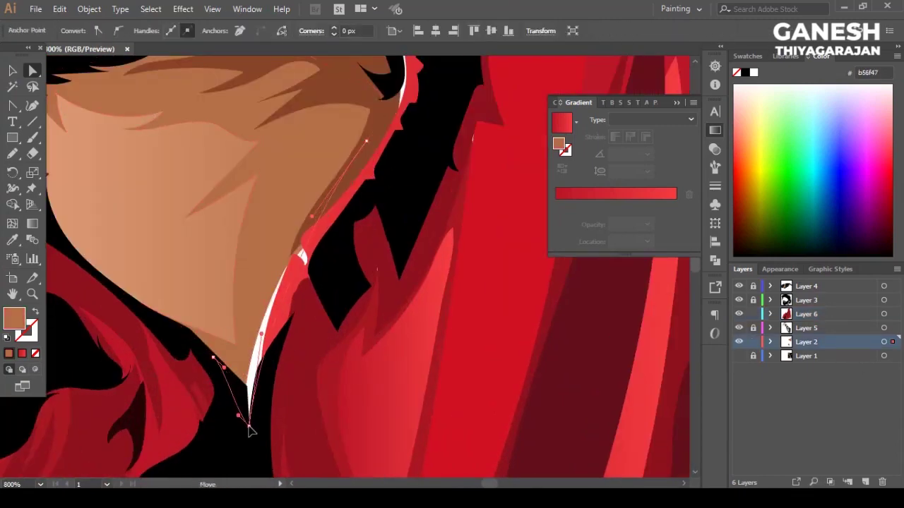
{"action": "left_click_drag", "start_coordinate": [249, 431], "coordinate": [249, 426]}
{"action": "left_click", "coordinate": [13, 105]}
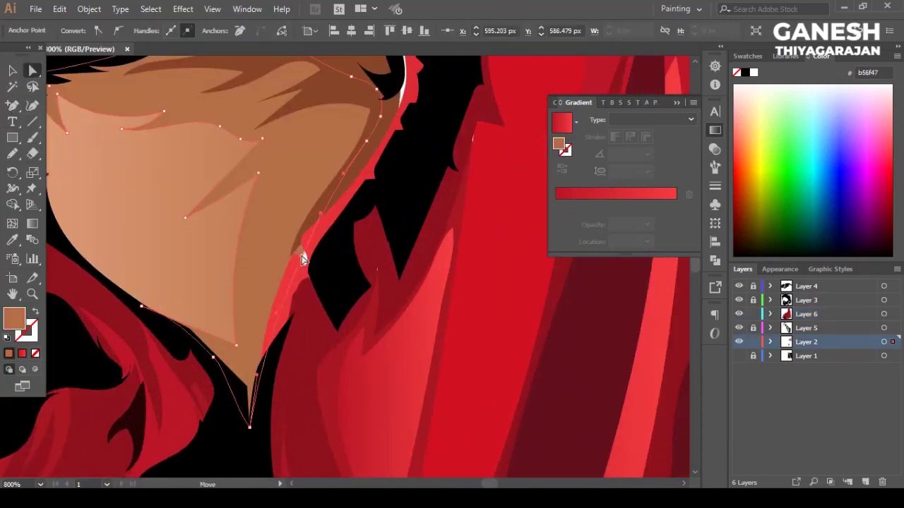
{"action": "scroll", "coordinate": [323, 239], "scroll_direction": "down", "scroll_amount": 5}
{"action": "scroll", "coordinate": [332, 236], "scroll_direction": "up", "scroll_amount": 3}
Step: Draw a fold outline down the shoulder with the Pencil
{"action": "left_click", "coordinate": [379, 264]}
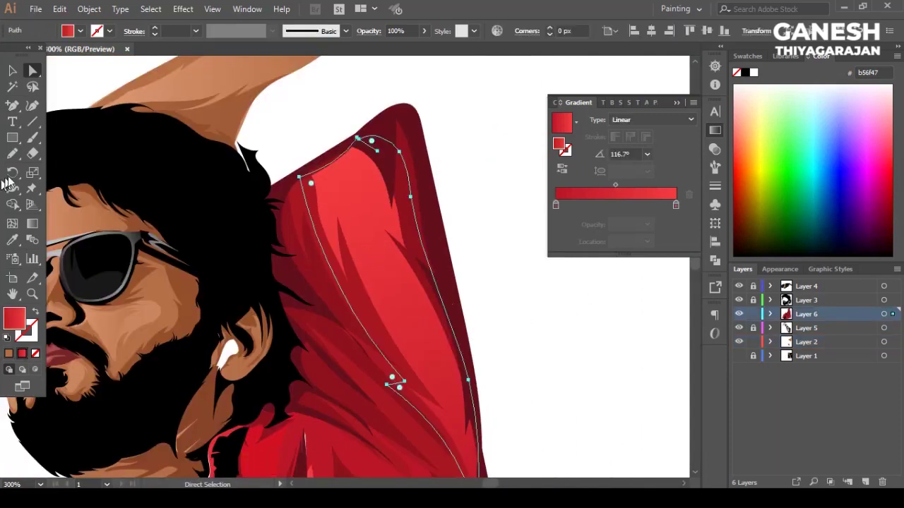
{"action": "key", "text": "ctrl+shift+a"}
{"action": "left_click", "coordinate": [12, 154]}
{"action": "mouse_move", "coordinate": [322, 164]}
{"action": "left_mouse_down"}
{"action": "mouse_move", "coordinate": [414, 335]}
{"action": "mouse_move", "coordinate": [374, 261]}
{"action": "left_mouse_up"}
{"action": "key", "text": "ctrl+z"}
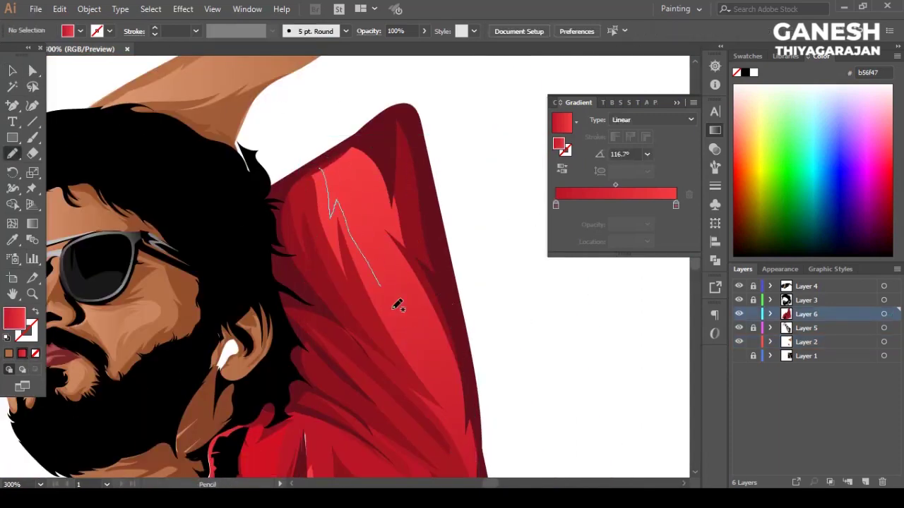
{"action": "left_click_drag", "start_coordinate": [410, 379], "coordinate": [323, 232]}
{"action": "scroll", "coordinate": [323, 233], "scroll_direction": "down", "scroll_amount": 5}
{"action": "scroll", "coordinate": [325, 212], "scroll_direction": "up", "scroll_amount": 3}
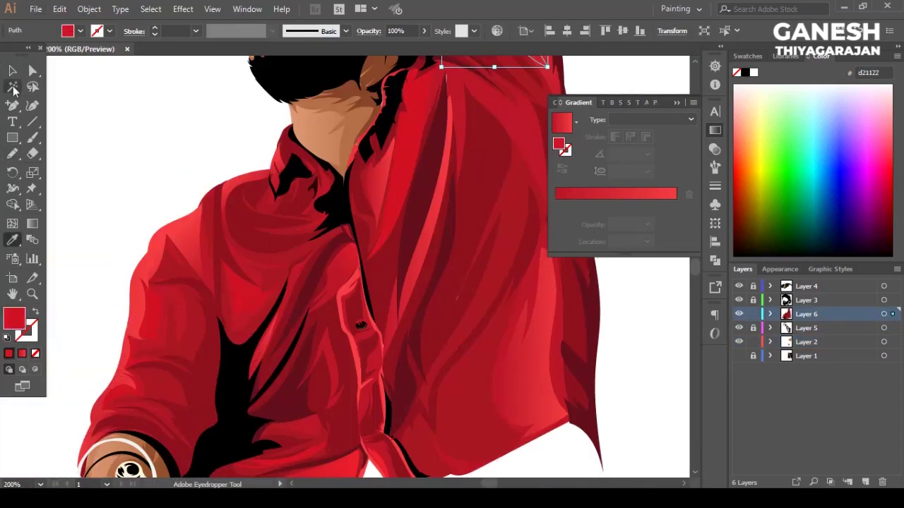
{"action": "scroll", "coordinate": [327, 125], "scroll_direction": "up", "scroll_amount": 2}
{"action": "key", "text": "v"}
Step: Deselect everything and view the whole artboard at actual size
{"action": "scroll", "coordinate": [327, 125], "scroll_direction": "down", "scroll_amount": 4}
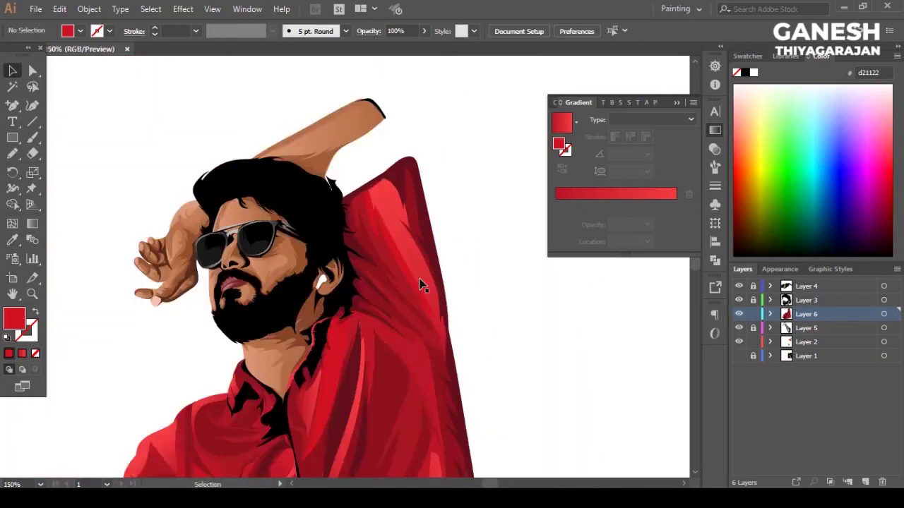
{"action": "scroll", "coordinate": [430, 343], "scroll_direction": "up", "scroll_amount": 5}
{"action": "left_click", "coordinate": [32, 70]}
{"action": "key", "text": "ctrl+shift+a"}
{"action": "key", "text": "ctrl+0"}
{"action": "key", "text": "ctrl+1"}
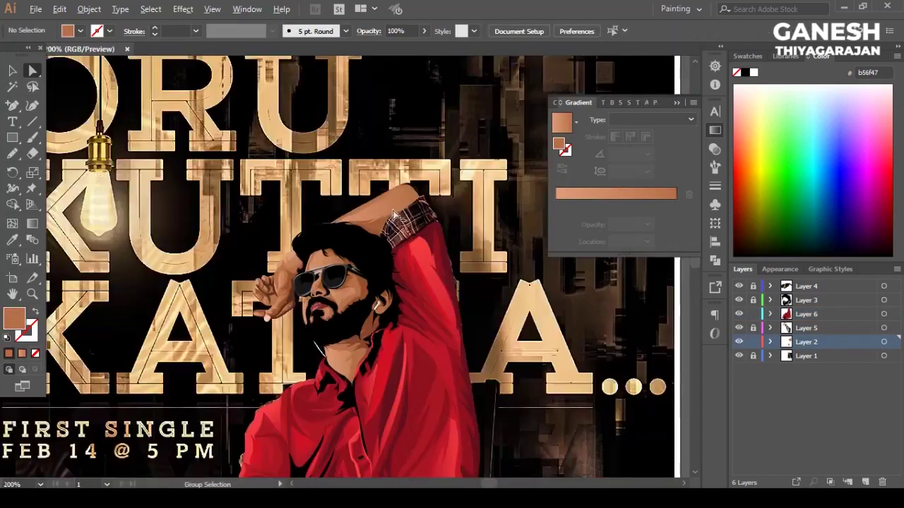
{"action": "scroll", "coordinate": [394, 214], "scroll_direction": "up", "scroll_amount": 2}
{"action": "key", "text": "n"}
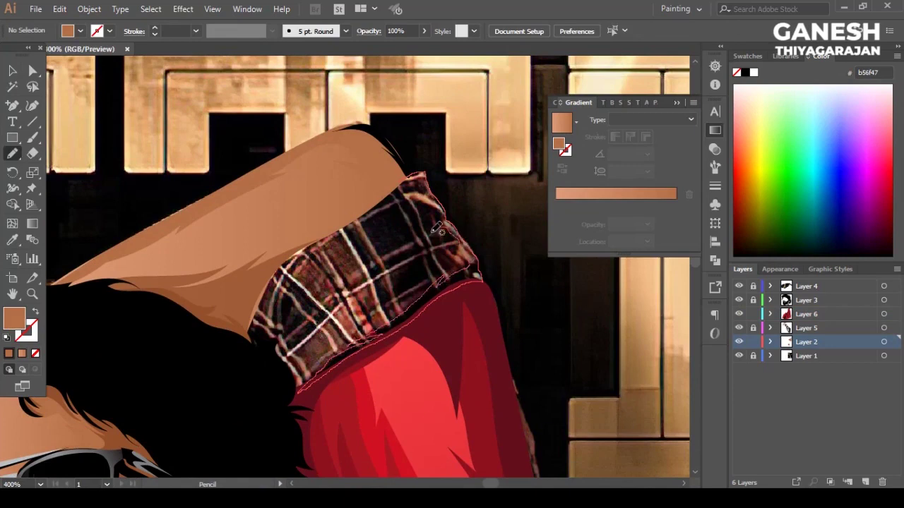
Step: Give the collar shape a dark red fill with the Eyedropper, then deselect it
{"action": "key", "text": "i"}
{"action": "left_click", "coordinate": [494, 367]}
{"action": "key", "text": "v"}
{"action": "key", "text": "ctrl+shift+a"}
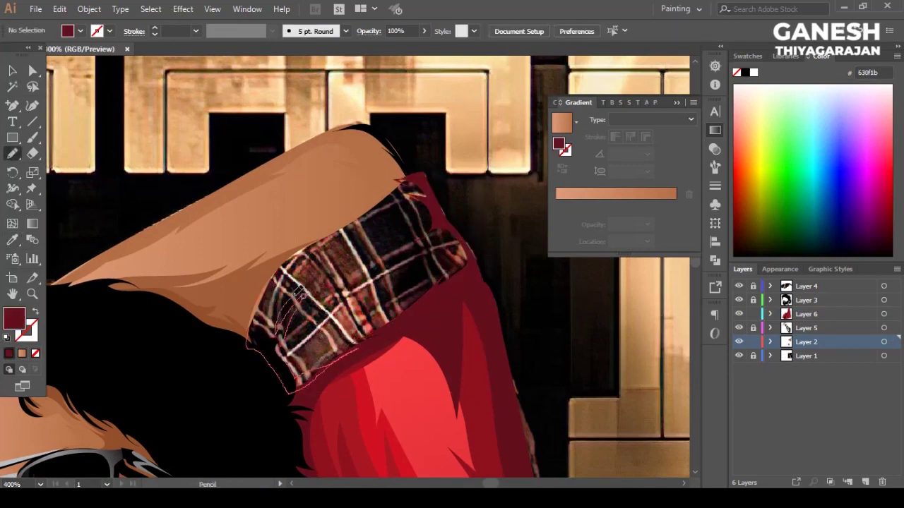
Step: Draw a dark red shape over the plaid at the cuff's lower left
{"action": "left_click_drag", "start_coordinate": [298, 364], "coordinate": [296, 265]}
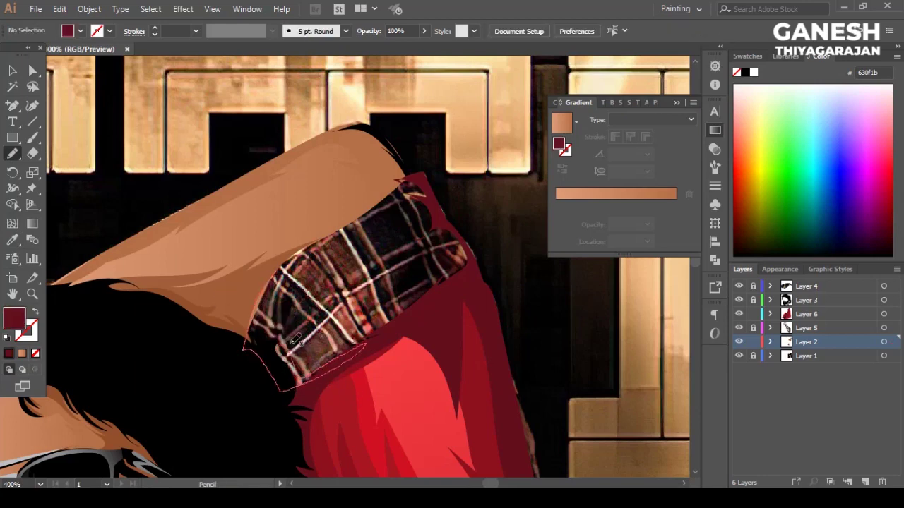
{"action": "left_click", "coordinate": [133, 146], "text": "ctrl"}
{"action": "scroll", "coordinate": [379, 198], "scroll_direction": "up", "scroll_amount": 5}
{"action": "left_click", "coordinate": [379, 197]}
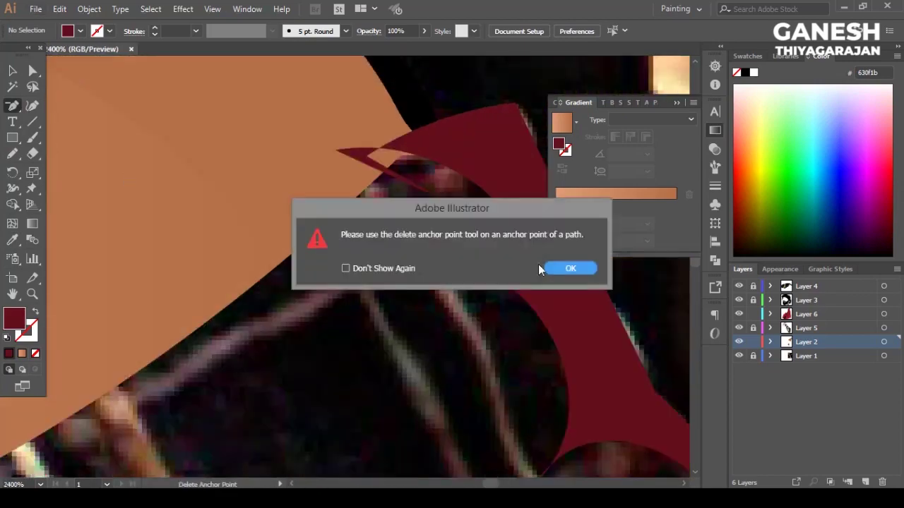
{"action": "left_click", "coordinate": [569, 267]}
Step: Reshape the tip of the dark red cuff shape by moving its anchor
{"action": "key", "text": "a"}
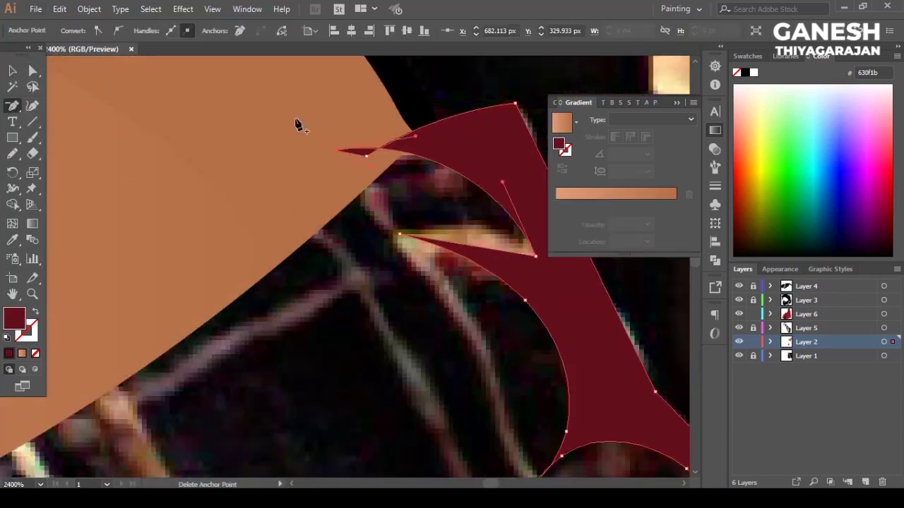
{"action": "scroll", "coordinate": [296, 125], "scroll_direction": "up", "scroll_amount": 1}
{"action": "left_click_drag", "start_coordinate": [239, 249], "coordinate": [188, 234]}
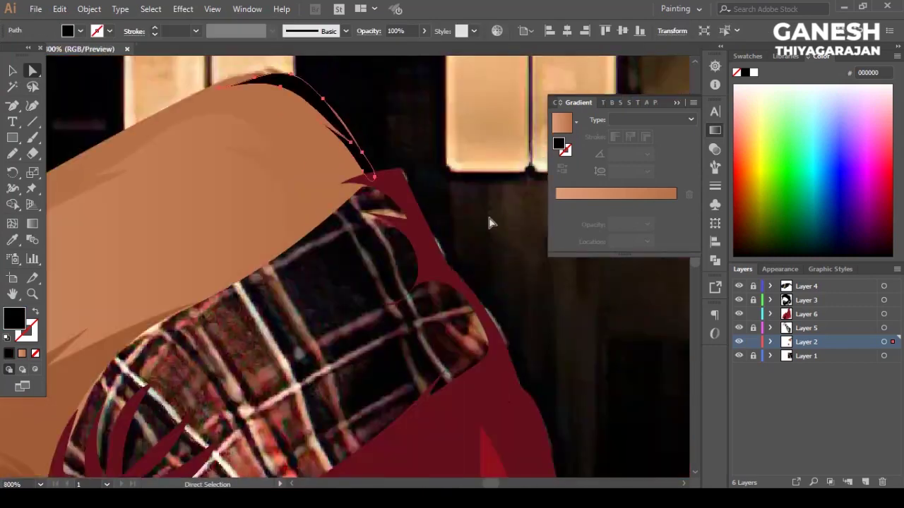
{"action": "left_click", "coordinate": [491, 223]}
{"action": "scroll", "coordinate": [452, 254], "scroll_direction": "down", "scroll_amount": 2}
{"action": "scroll", "coordinate": [401, 282], "scroll_direction": "down", "scroll_amount": 1}
Step: Cover the next plaid patch with a shape filled in the sleeve's dark red
{"action": "key", "text": "n"}
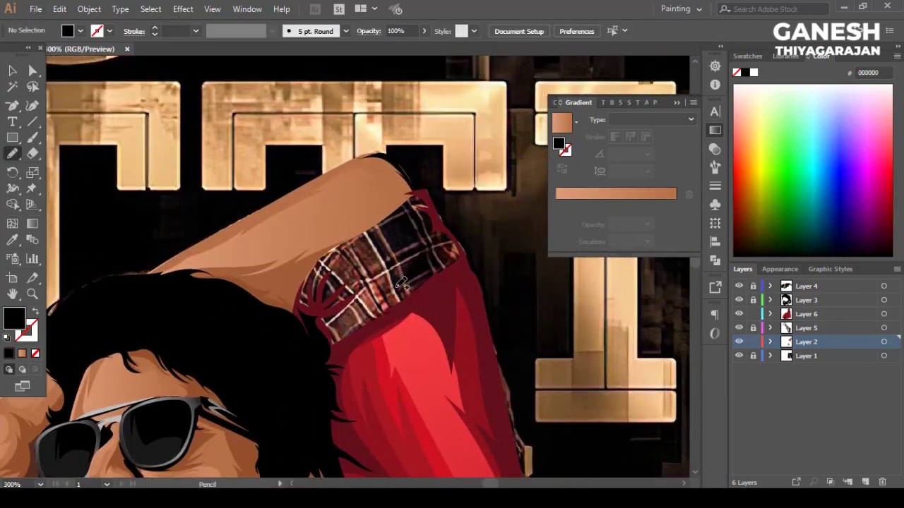
{"action": "left_click_drag", "start_coordinate": [426, 191], "coordinate": [411, 192]}
{"action": "key", "text": "i"}
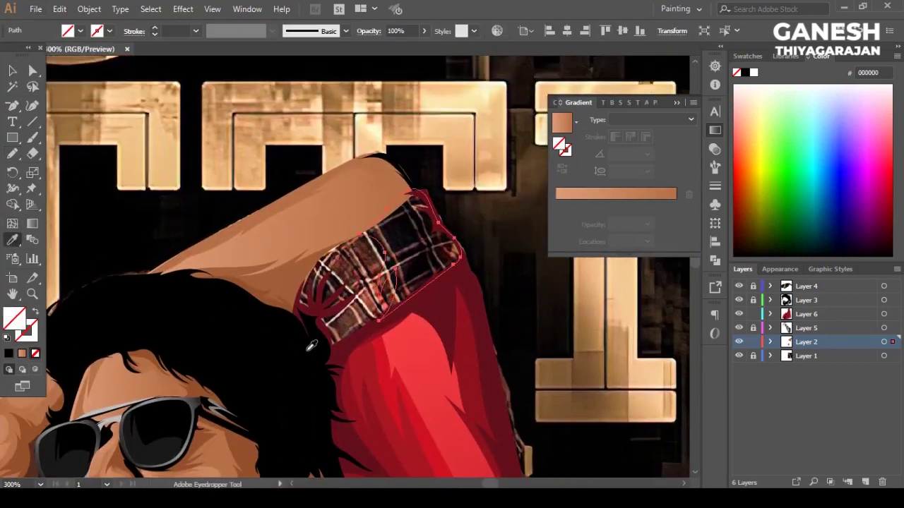
{"action": "left_click", "coordinate": [311, 310]}
{"action": "key", "text": "v"}
{"action": "left_click", "coordinate": [293, 280]}
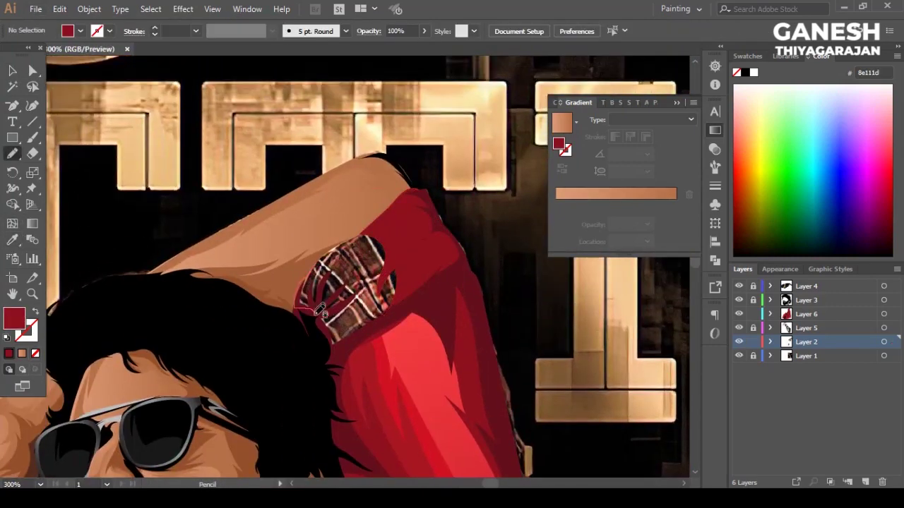
Step: Cover the remaining plaid on the cuff with another dark red shape
{"action": "left_click_drag", "start_coordinate": [376, 223], "coordinate": [374, 226]}
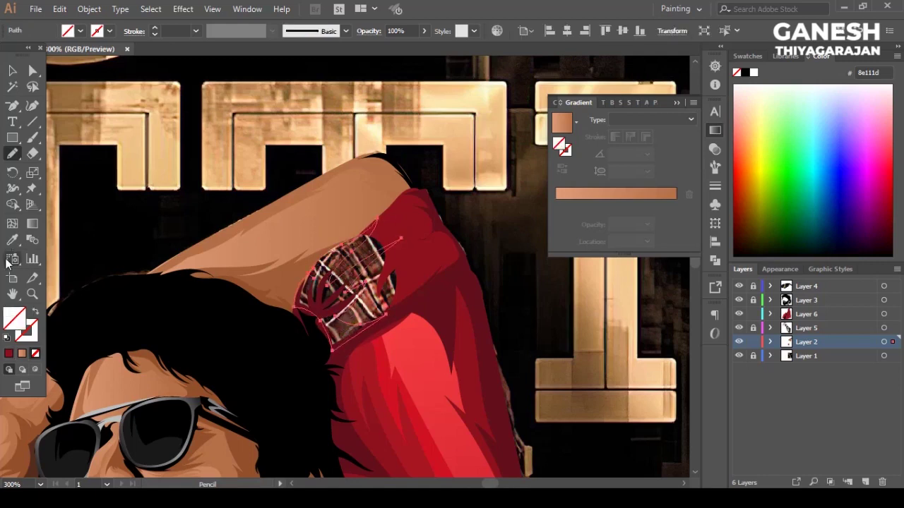
{"action": "key", "text": "i"}
{"action": "left_click", "coordinate": [417, 297]}
{"action": "key", "text": "v"}
{"action": "left_click", "coordinate": [70, 177]}
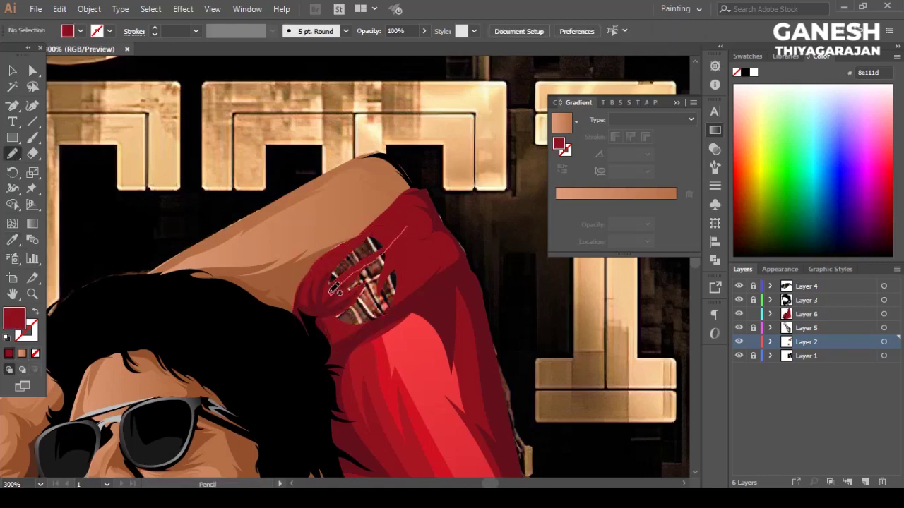
Step: Cover the upper plaid area and another plaid strip with dark red shapes
{"action": "left_click_drag", "start_coordinate": [421, 208], "coordinate": [422, 206]}
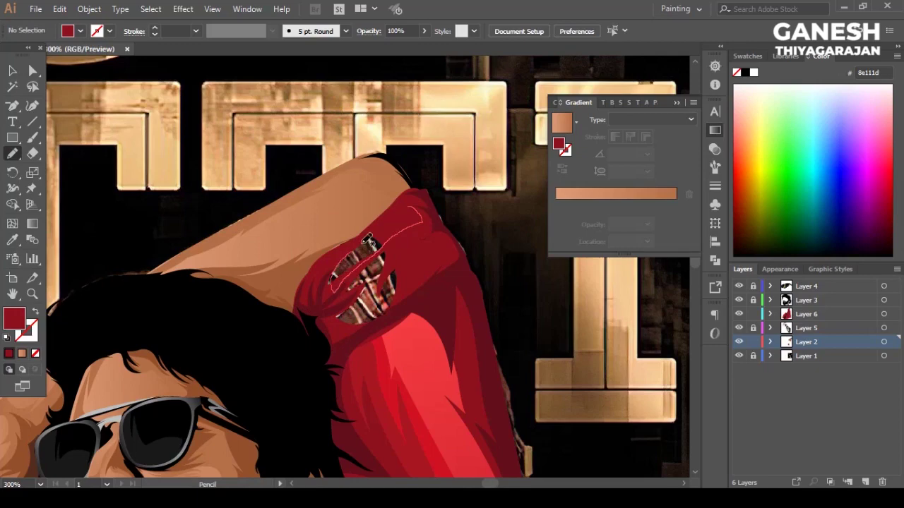
{"action": "left_click_drag", "start_coordinate": [353, 255], "coordinate": [352, 254]}
{"action": "key", "text": "i"}
{"action": "left_click", "coordinate": [351, 286]}
{"action": "key", "text": "v"}
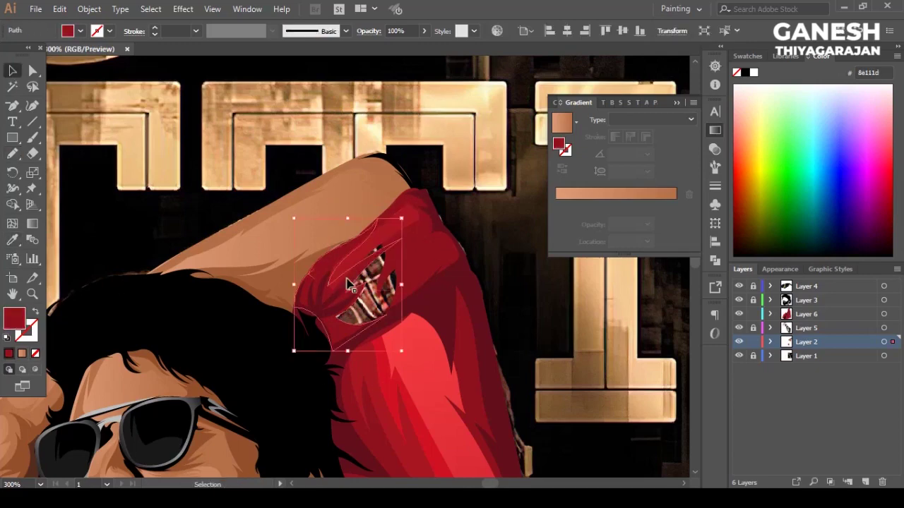
Step: Adjust the end anchor of the long red fold on the cuff
{"action": "scroll", "coordinate": [351, 286], "scroll_direction": "up", "scroll_amount": 2}
{"action": "left_click", "coordinate": [405, 252]}
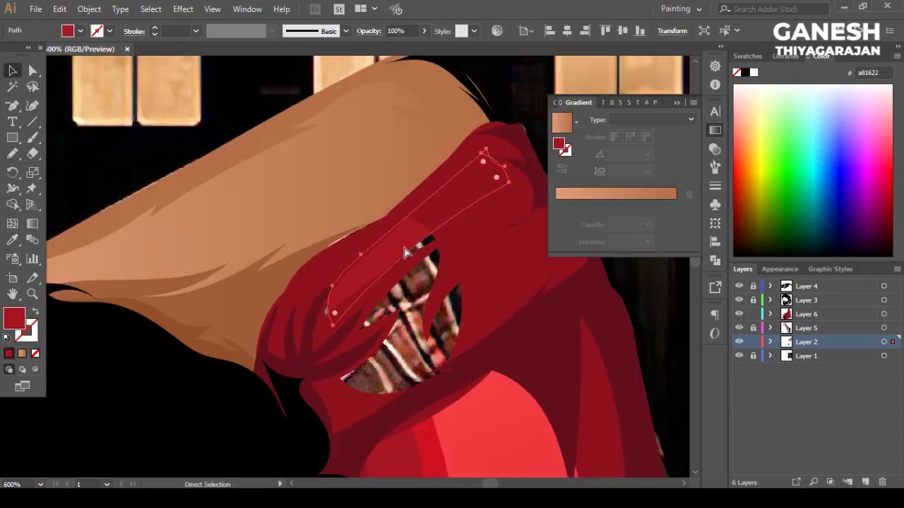
{"action": "scroll", "coordinate": [448, 208], "scroll_direction": "down", "scroll_amount": 2}
{"action": "scroll", "coordinate": [367, 283], "scroll_direction": "up", "scroll_amount": 4}
{"action": "key", "text": "a"}
{"action": "left_click", "coordinate": [306, 337]}
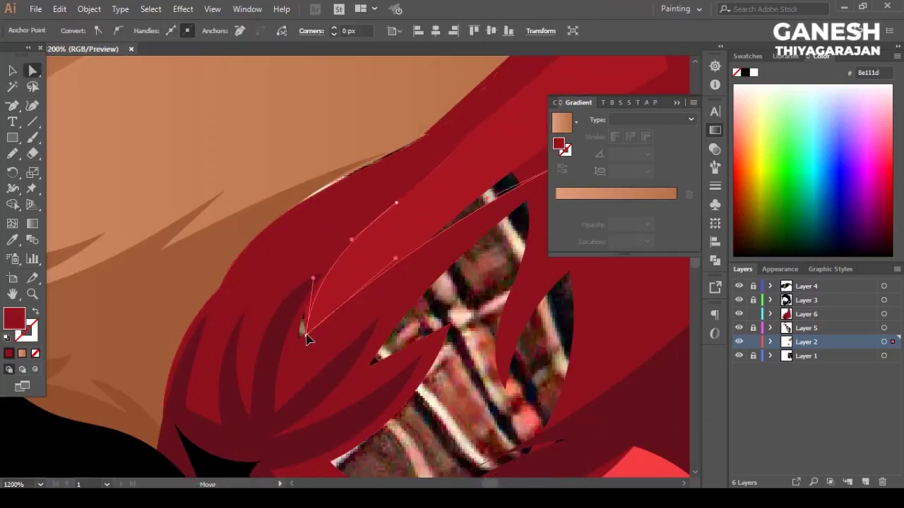
{"action": "key", "text": "ctrl+shift+a"}
{"action": "scroll", "coordinate": [306, 337], "scroll_direction": "down", "scroll_amount": 5}
{"action": "scroll", "coordinate": [316, 211], "scroll_direction": "up", "scroll_amount": 3}
Step: Draw red fold shapes over the last plaid gaps on the cuff
{"action": "key", "text": "n"}
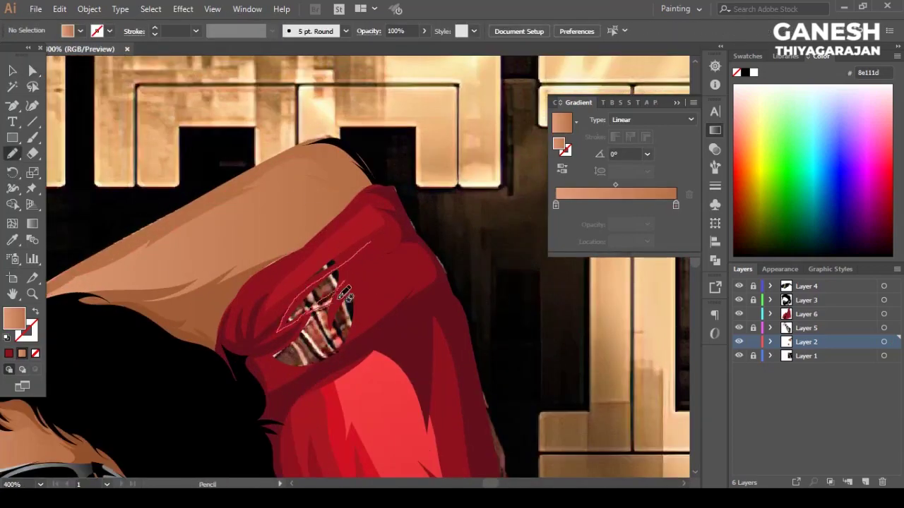
{"action": "left_click", "coordinate": [12, 71]}
{"action": "key", "text": "ctrl+shift+a"}
{"action": "left_click", "coordinate": [12, 153]}
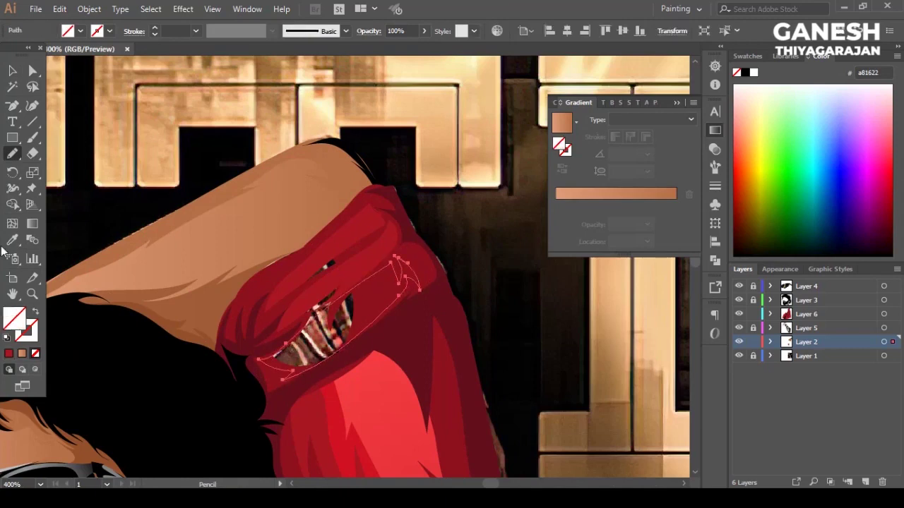
{"action": "left_click", "coordinate": [12, 71]}
{"action": "key", "text": "ctrl+shift+a"}
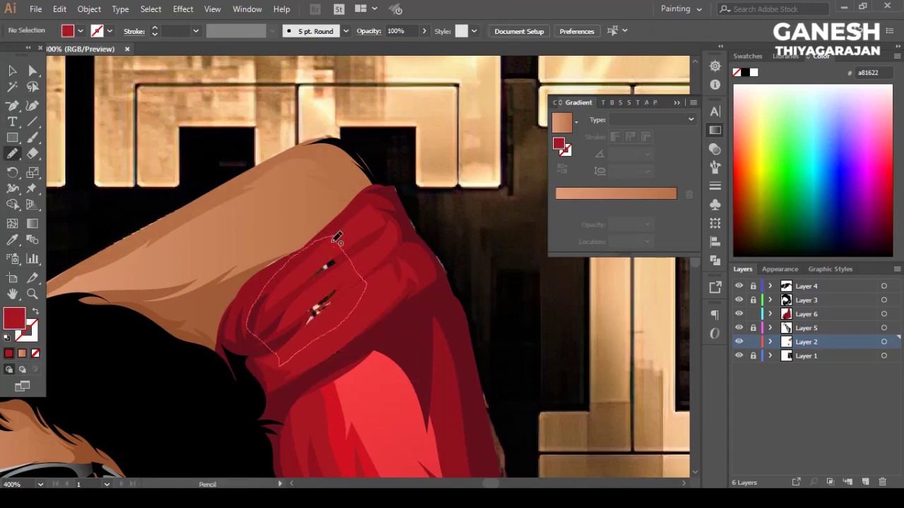
Step: Fill the last fold outline with dark red and zoom out to fit the artboard
{"action": "key", "text": "i"}
{"action": "left_click", "coordinate": [331, 296]}
{"action": "key", "text": "ctrl+shift+a"}
{"action": "key", "text": "v"}
{"action": "scroll", "coordinate": [381, 207], "scroll_direction": "down", "scroll_amount": 1}
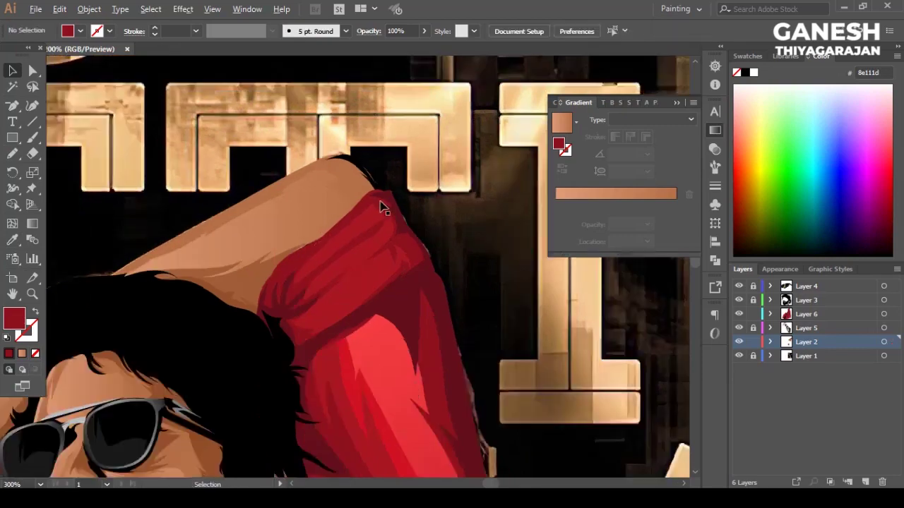
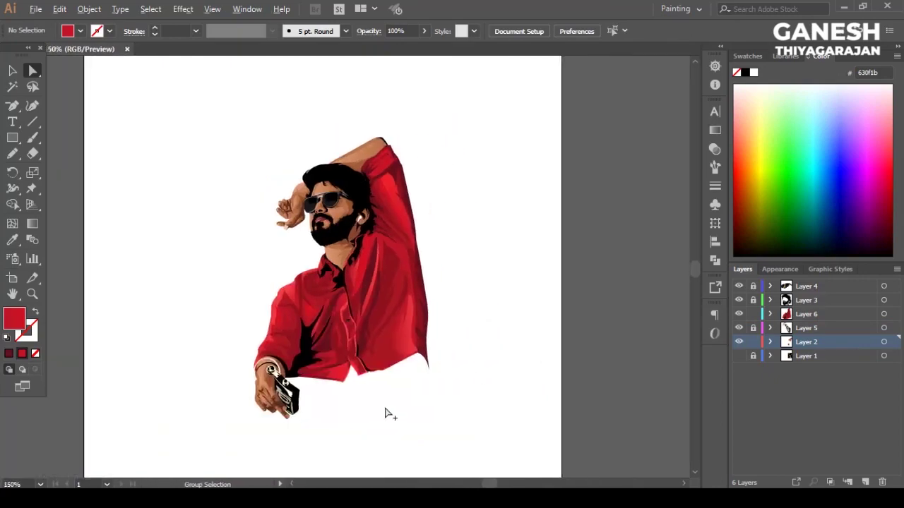
Step: Trace a shadow shape along the hair's edge on the shirt and fill it with the shirt's dark red
{"action": "scroll", "coordinate": [423, 302], "scroll_direction": "up", "scroll_amount": 5}
{"action": "left_click", "coordinate": [424, 303]}
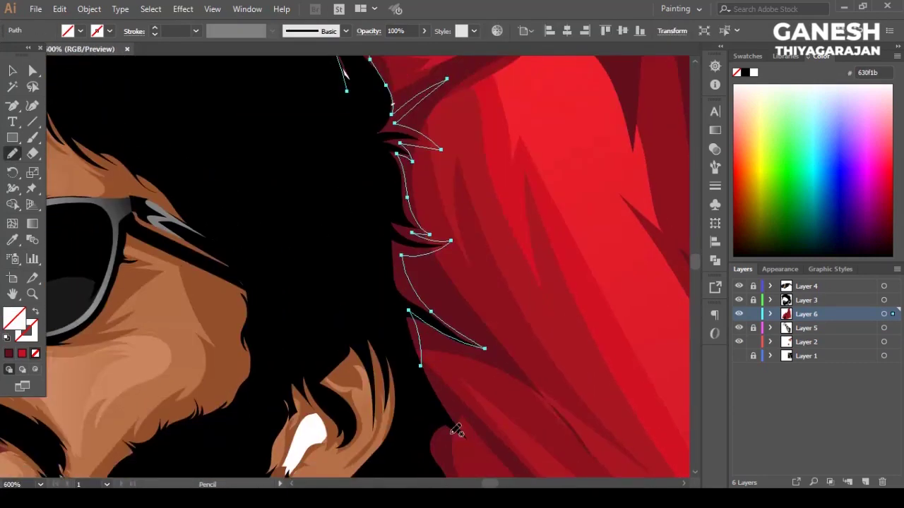
{"action": "left_click_drag", "start_coordinate": [455, 445], "coordinate": [447, 344]}
{"action": "left_click_drag", "start_coordinate": [445, 394], "coordinate": [458, 332]}
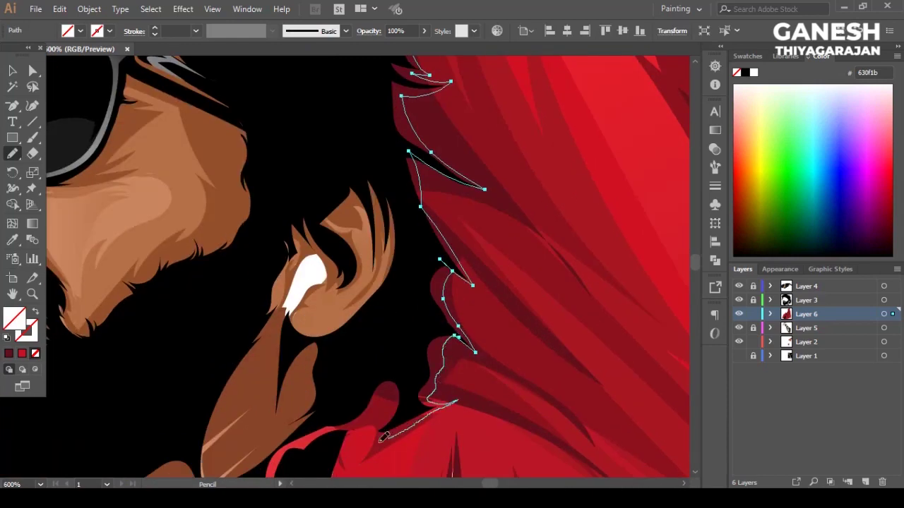
{"action": "scroll", "coordinate": [351, 175], "scroll_direction": "up", "scroll_amount": 5}
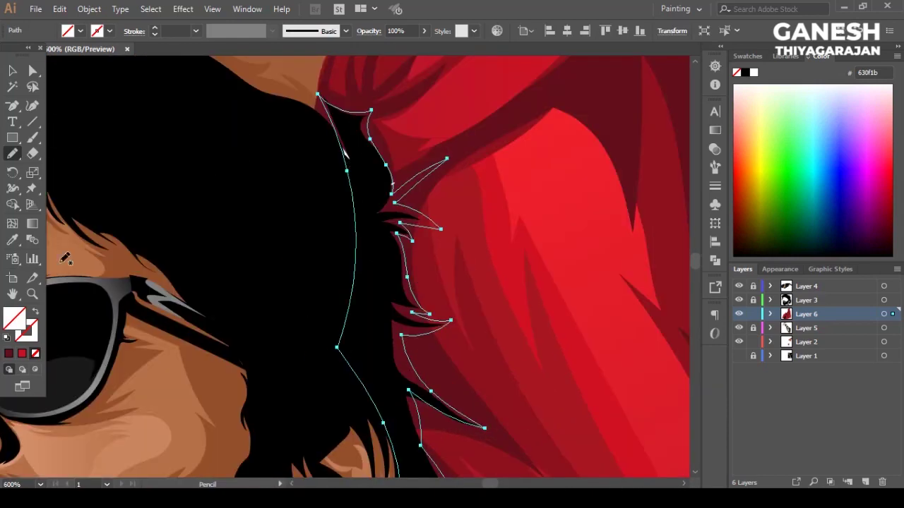
{"action": "key", "text": "i"}
{"action": "left_click", "coordinate": [452, 128]}
{"action": "key", "text": "v"}
{"action": "double_click", "coordinate": [15, 318]}
{"action": "left_click", "coordinate": [721, 145]}
Step: Draw a dark shadow shape behind the neck on the shirt
{"action": "left_click", "coordinate": [533, 351]}
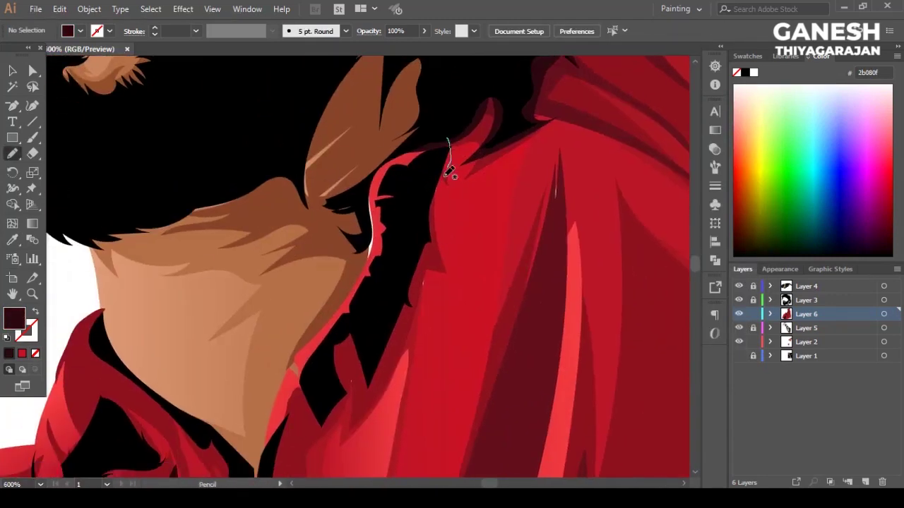
{"action": "left_click_drag", "start_coordinate": [367, 300], "coordinate": [449, 141]}
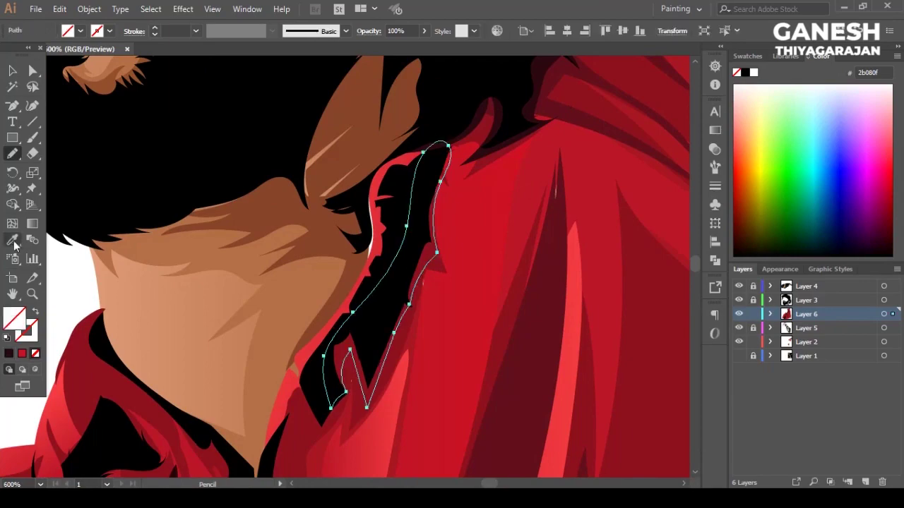
{"action": "key", "text": "v"}
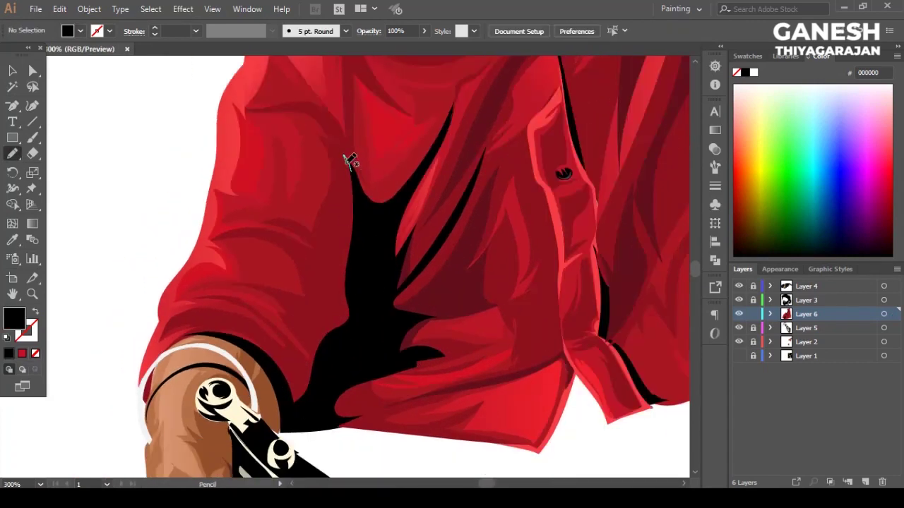
Step: Draw a fold shadow on the shirt front and fill it with sampled dark red
{"action": "left_click_drag", "start_coordinate": [368, 309], "coordinate": [346, 157]}
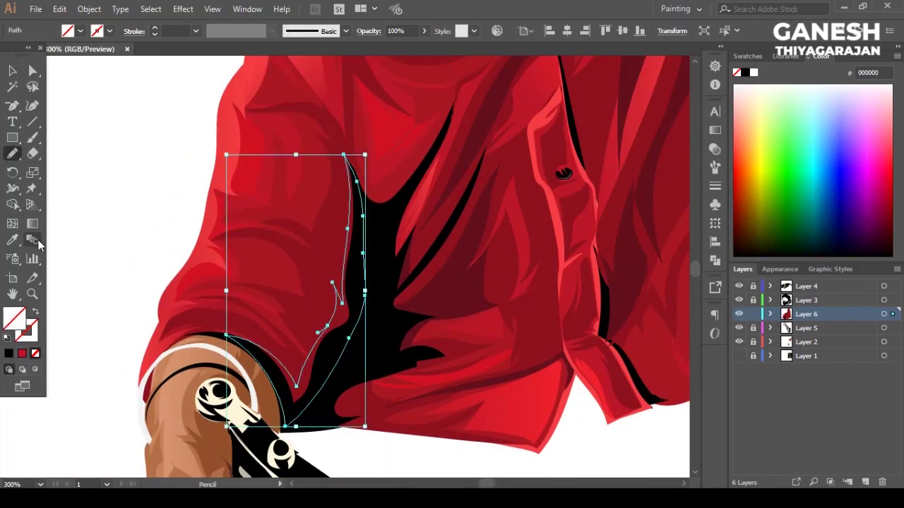
{"action": "key", "text": "i"}
{"action": "left_click", "coordinate": [232, 233]}
{"action": "key", "text": "v"}
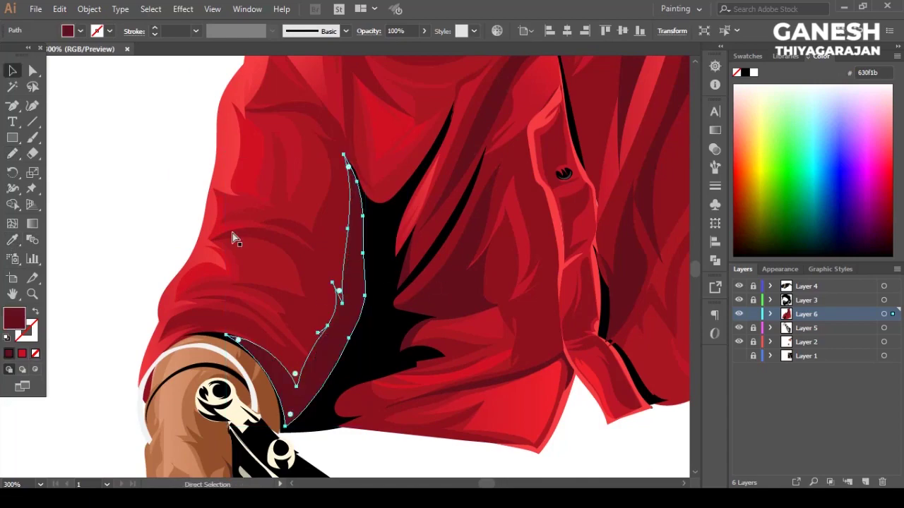
{"action": "key", "text": "v"}
{"action": "left_click", "coordinate": [161, 198]}
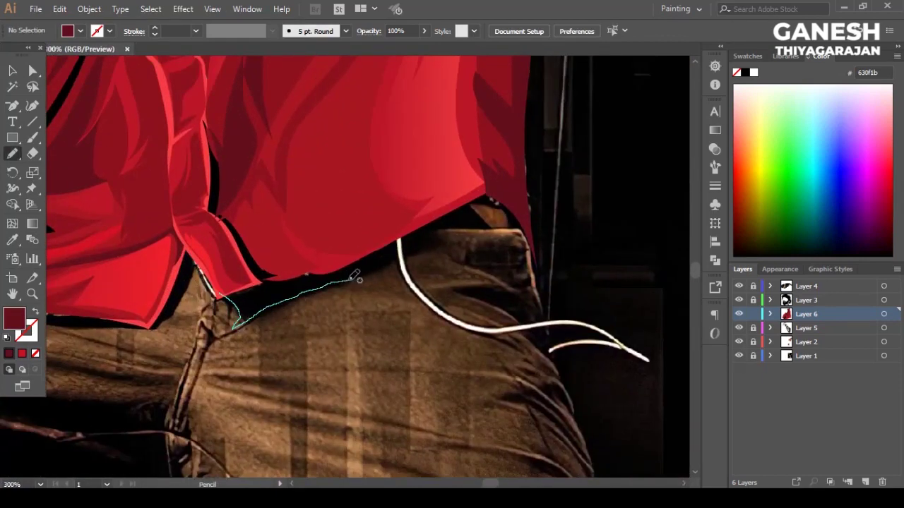
Step: Trace a shadow under the shirt hem and fill it with black
{"action": "left_click_drag", "start_coordinate": [277, 272], "coordinate": [224, 289]}
{"action": "key", "text": "i"}
{"action": "left_click", "coordinate": [204, 214]}
{"action": "key", "text": "v"}
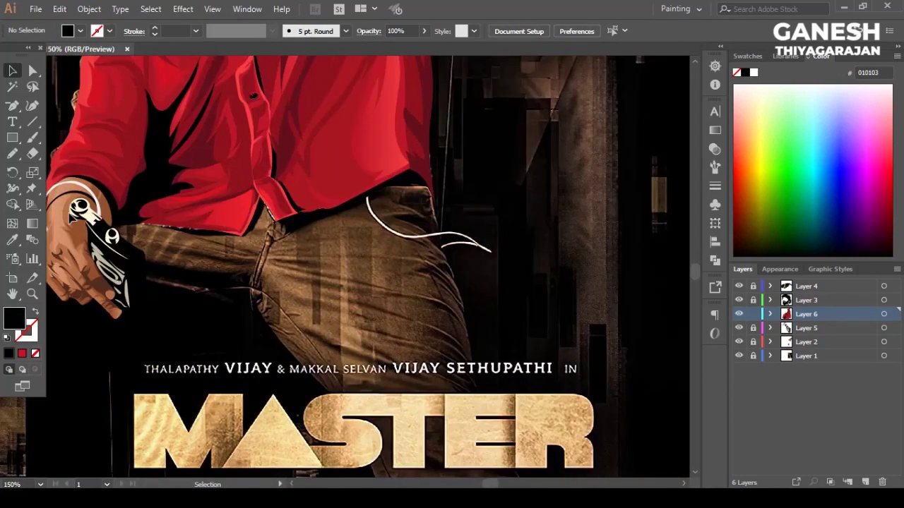
Step: Sketch a small pencil shape beside the trouser pocket
{"action": "left_click", "coordinate": [12, 153]}
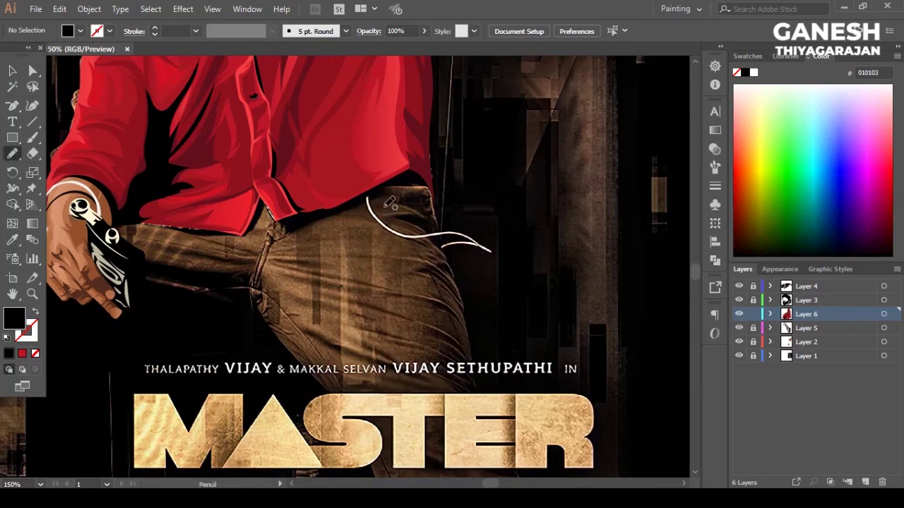
{"action": "left_click_drag", "start_coordinate": [439, 231], "coordinate": [438, 234]}
{"action": "key", "text": "v"}
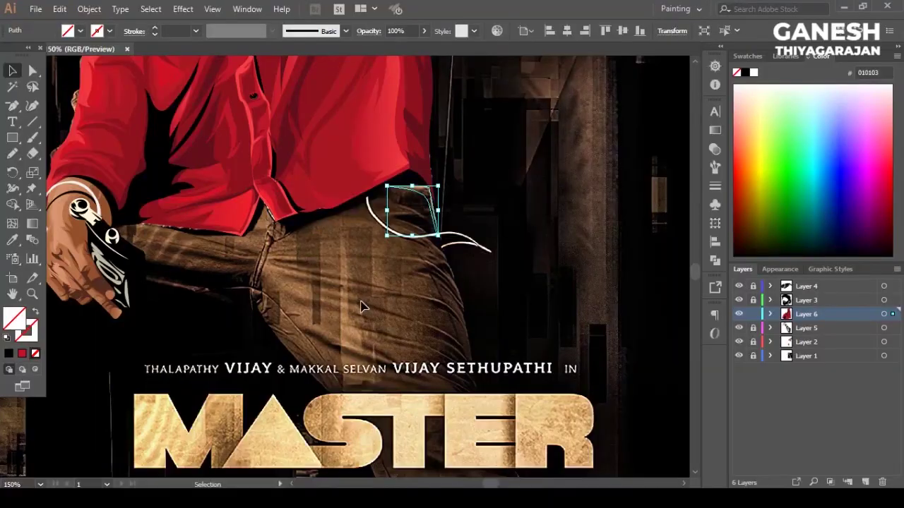
Step: Collapse Layer 6 in the Layers panel and create the new Layer 7
{"action": "left_click", "coordinate": [771, 313]}
{"action": "scroll", "coordinate": [828, 332], "scroll_direction": "down", "scroll_amount": 2}
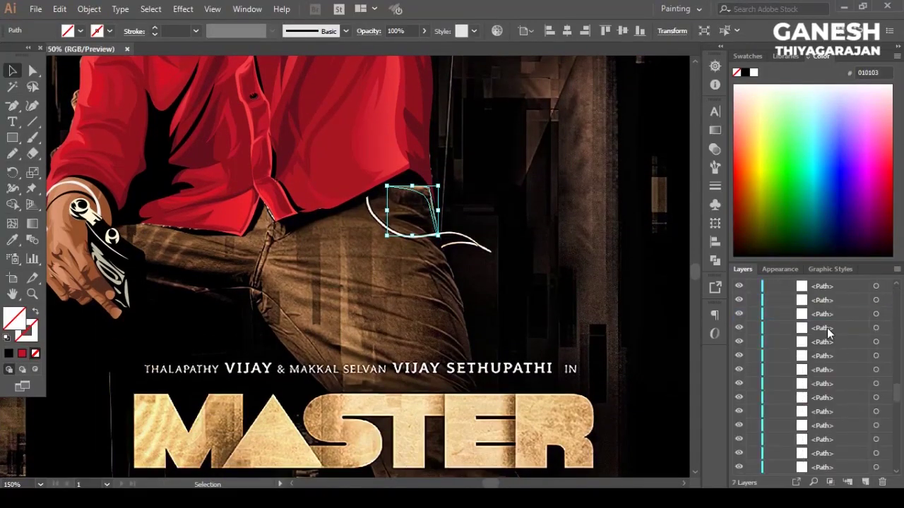
{"action": "scroll", "coordinate": [828, 332], "scroll_direction": "up", "scroll_amount": 3}
{"action": "left_click", "coordinate": [770, 313]}
{"action": "left_click", "coordinate": [806, 328]}
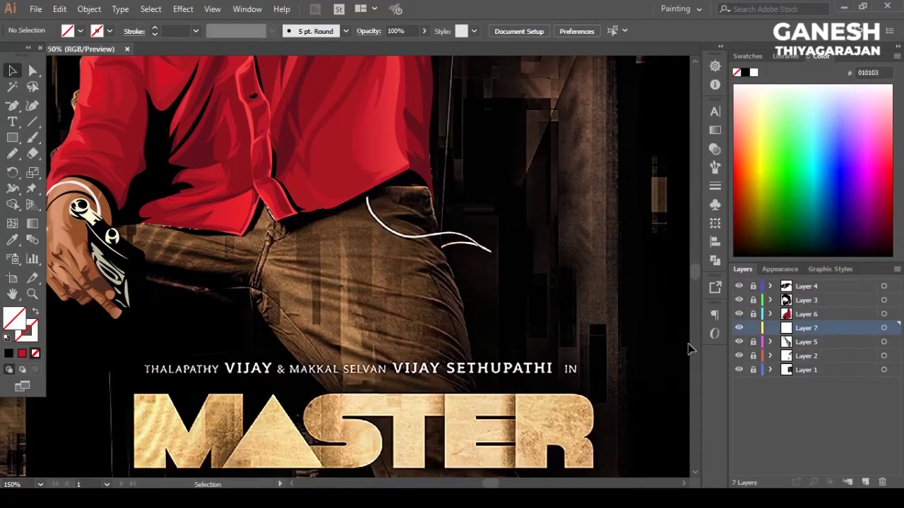
{"action": "scroll", "coordinate": [487, 327], "scroll_direction": "down", "scroll_amount": 10}
{"action": "scroll", "coordinate": [487, 327], "scroll_direction": "up", "scroll_amount": 3}
{"action": "scroll", "coordinate": [487, 327], "scroll_direction": "up", "scroll_amount": 8}
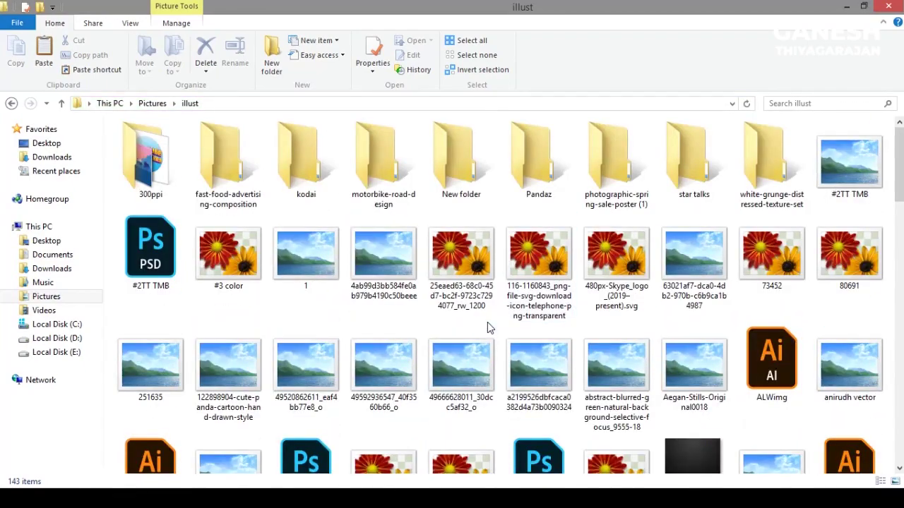
{"action": "scroll", "coordinate": [492, 322], "scroll_direction": "down", "scroll_amount": 10}
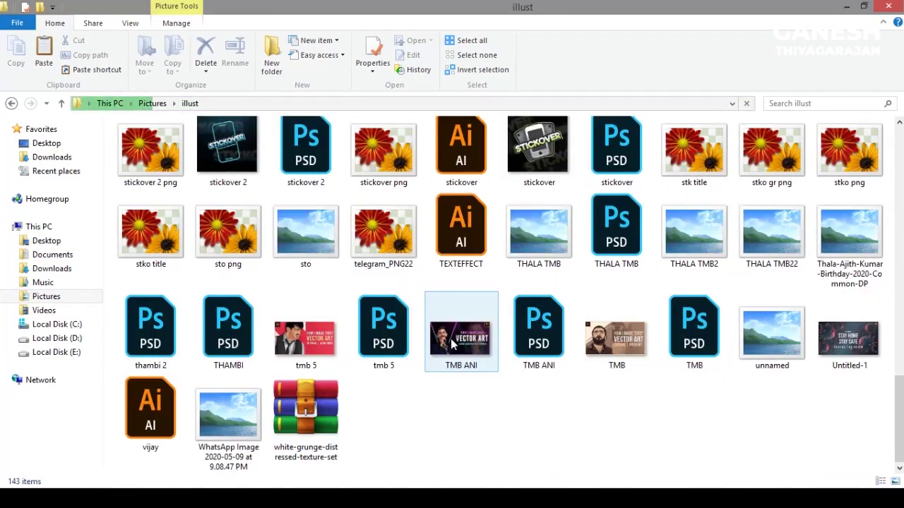
{"action": "scroll", "coordinate": [488, 313], "scroll_direction": "up", "scroll_amount": 8}
{"action": "scroll", "coordinate": [488, 313], "scroll_direction": "down", "scroll_amount": 8}
{"action": "key", "text": "alt+Tab"}
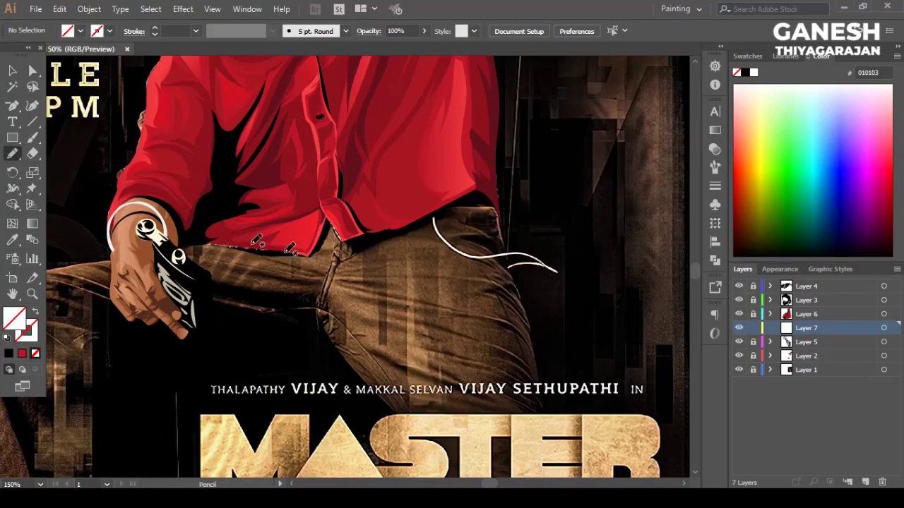
Step: Trace a jagged dark brown shadow from the trouser pocket down the leg past the title
{"action": "left_click_drag", "start_coordinate": [504, 215], "coordinate": [502, 249]}
{"action": "left_click", "coordinate": [80, 31]}
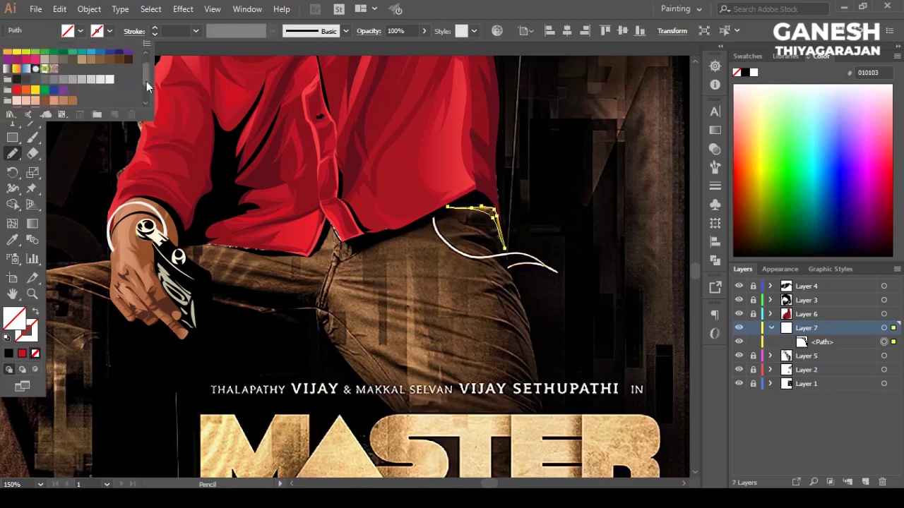
{"action": "left_click", "coordinate": [144, 67]}
{"action": "key", "text": "minus"}
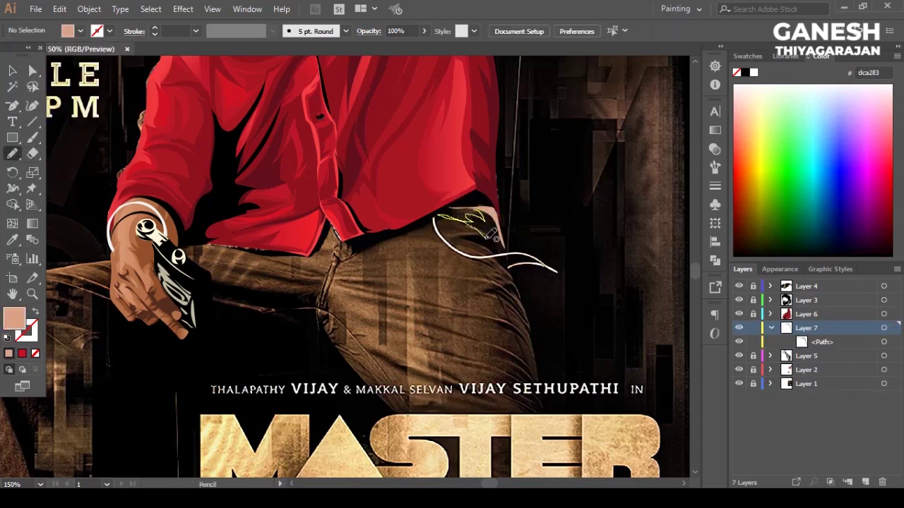
{"action": "left_click_drag", "start_coordinate": [498, 346], "coordinate": [524, 366]}
{"action": "scroll", "coordinate": [526, 225], "scroll_direction": "down", "scroll_amount": 3}
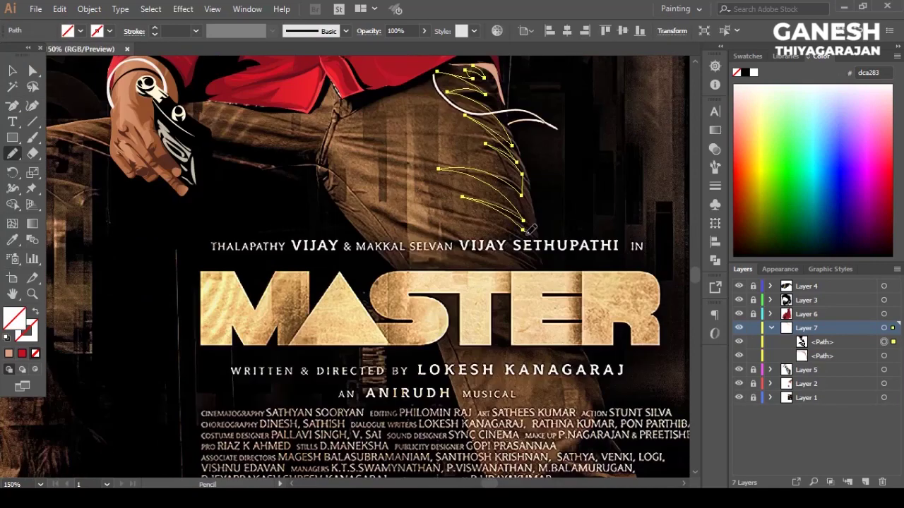
{"action": "left_click_drag", "start_coordinate": [566, 327], "coordinate": [590, 456]}
{"action": "scroll", "coordinate": [579, 424], "scroll_direction": "down", "scroll_amount": 2}
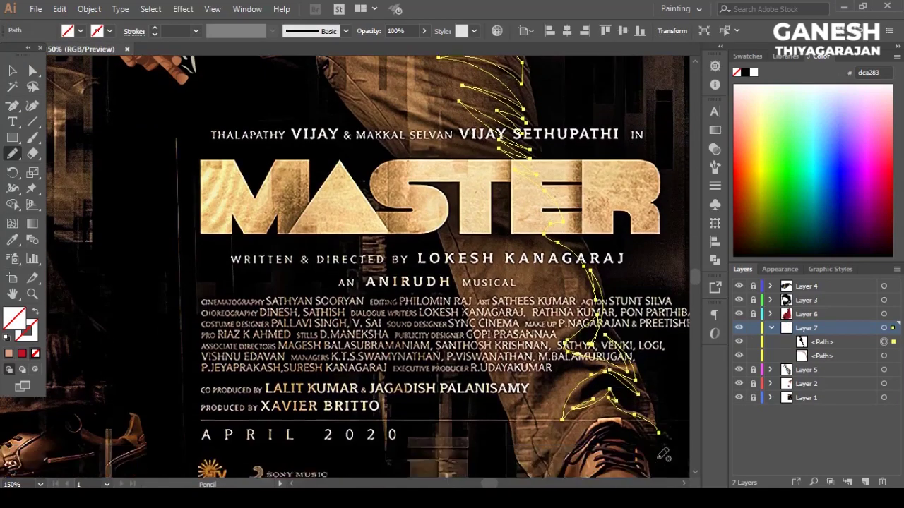
{"action": "left_click_drag", "start_coordinate": [618, 424], "coordinate": [658, 465]}
{"action": "scroll", "coordinate": [549, 211], "scroll_direction": "up", "scroll_amount": 1}
{"action": "scroll", "coordinate": [558, 261], "scroll_direction": "up", "scroll_amount": 1}
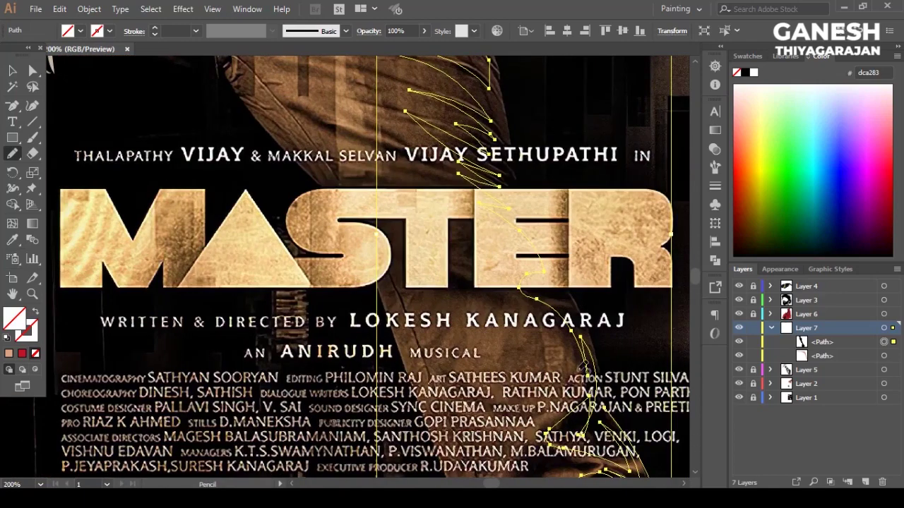
{"action": "scroll", "coordinate": [525, 182], "scroll_direction": "up", "scroll_amount": 3}
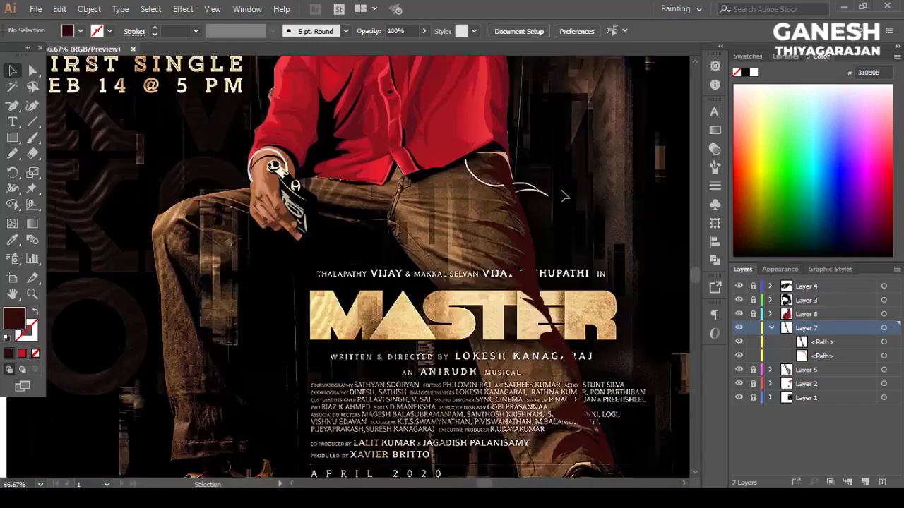
Step: Hide the poster layer, add another dark brown spike to the shadow, then show the poster again
{"action": "left_click", "coordinate": [739, 398]}
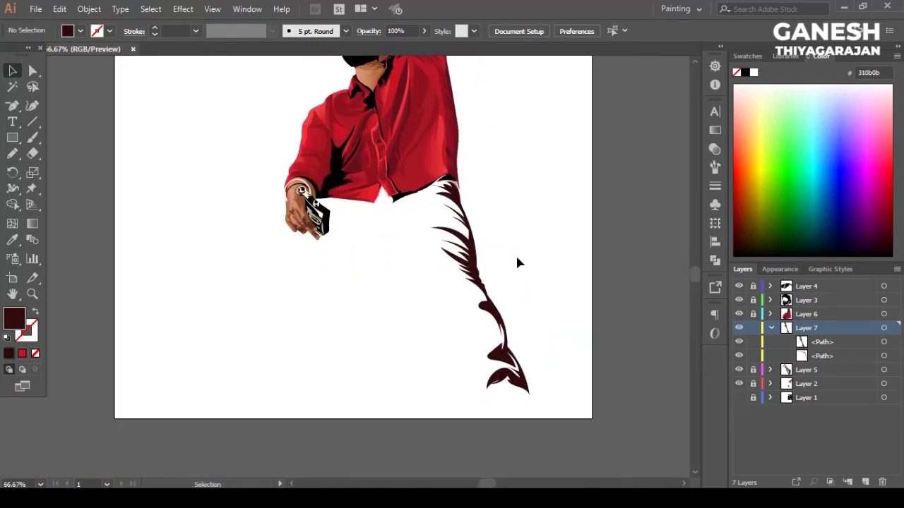
{"action": "scroll", "coordinate": [487, 277], "scroll_direction": "up", "scroll_amount": 3}
{"action": "left_click_drag", "start_coordinate": [435, 235], "coordinate": [429, 233]}
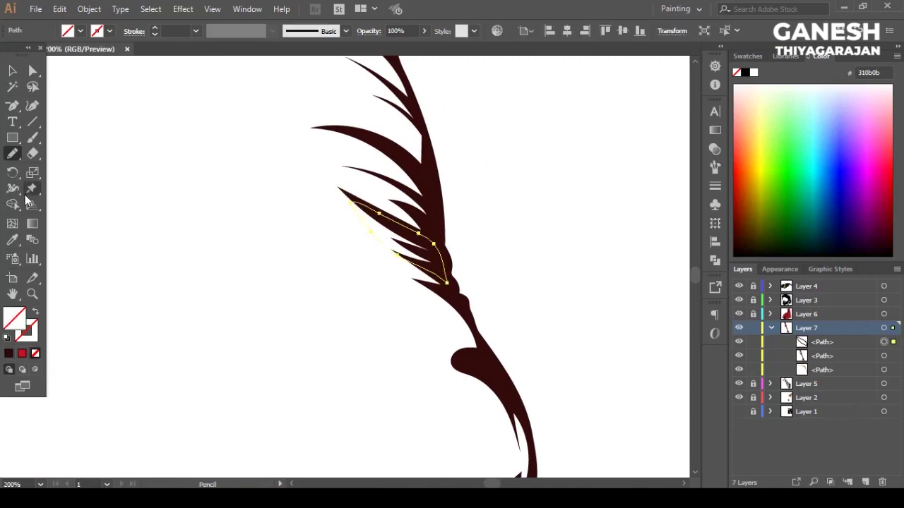
{"action": "left_click", "coordinate": [13, 240]}
{"action": "left_click", "coordinate": [396, 177]}
{"action": "scroll", "coordinate": [422, 271], "scroll_direction": "down", "scroll_amount": 3}
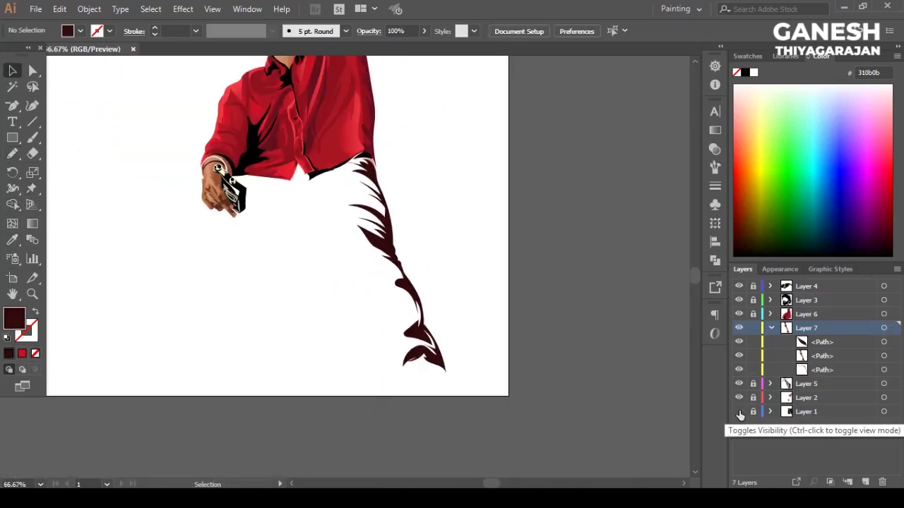
{"action": "left_click", "coordinate": [739, 412]}
{"action": "scroll", "coordinate": [305, 228], "scroll_direction": "up", "scroll_amount": 1}
{"action": "key", "text": "n"}
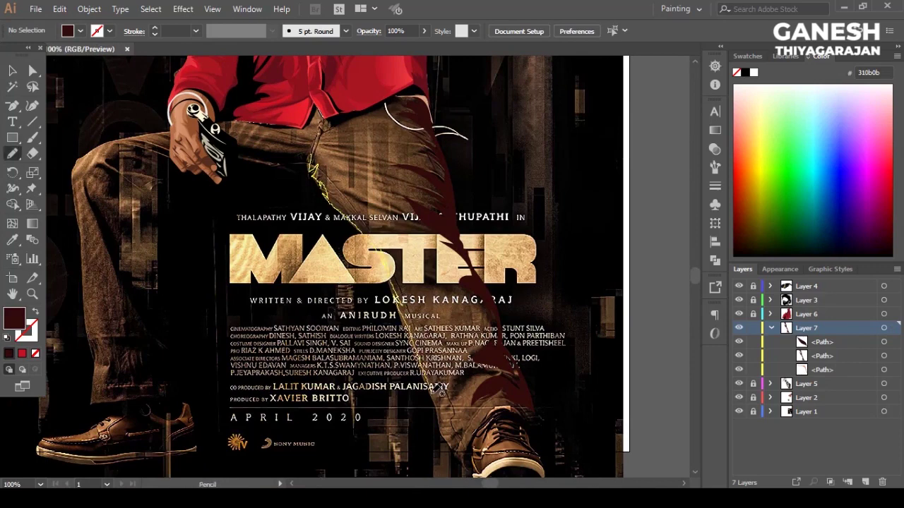
Step: Trace a black shadow along the outline of the left trouser leg
{"action": "left_click_drag", "start_coordinate": [309, 169], "coordinate": [311, 168]}
{"action": "key", "text": "ctrl+z"}
{"action": "key", "text": "ctrl+equal"}
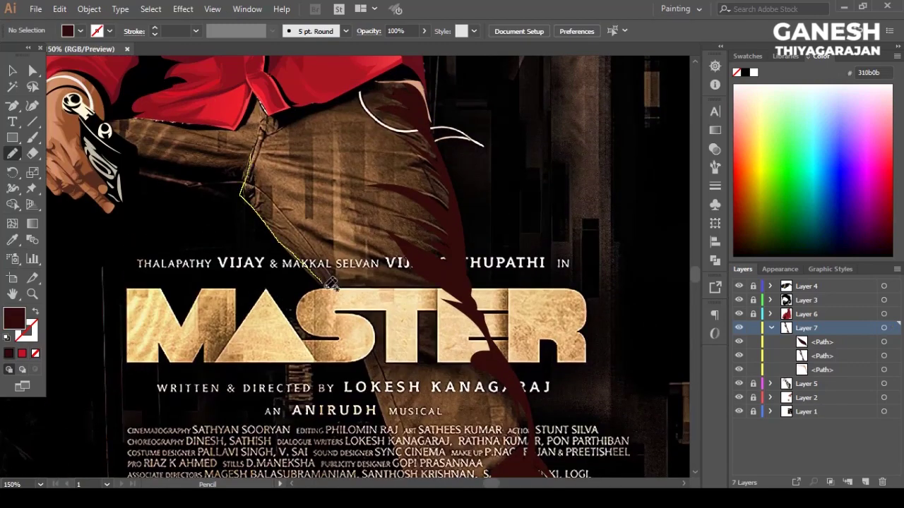
{"action": "left_click_drag", "start_coordinate": [330, 283], "coordinate": [263, 200]}
{"action": "scroll", "coordinate": [350, 174], "scroll_direction": "down", "scroll_amount": 5}
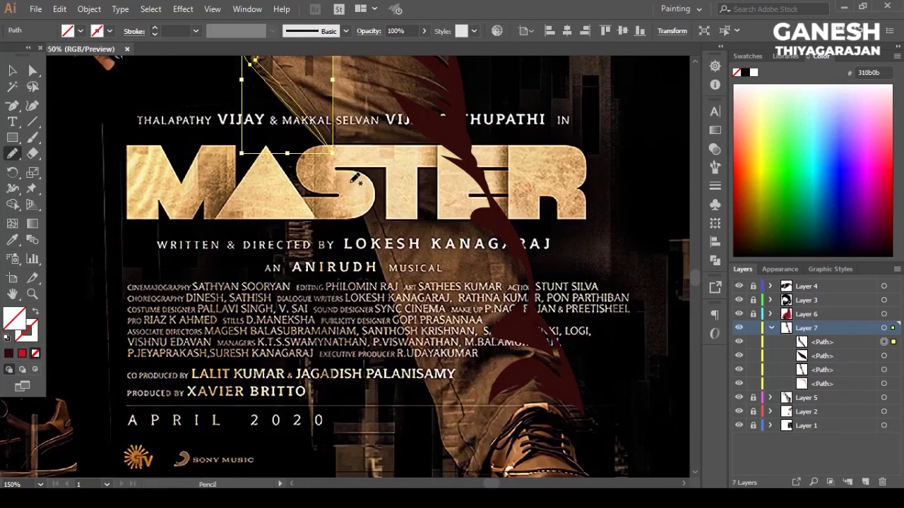
{"action": "key", "text": "ctrl+shift+a"}
{"action": "scroll", "coordinate": [334, 153], "scroll_direction": "up", "scroll_amount": 3}
{"action": "key", "text": "v"}
{"action": "scroll", "coordinate": [212, 212], "scroll_direction": "up", "scroll_amount": 2}
{"action": "scroll", "coordinate": [212, 212], "scroll_direction": "left", "scroll_amount": 2}
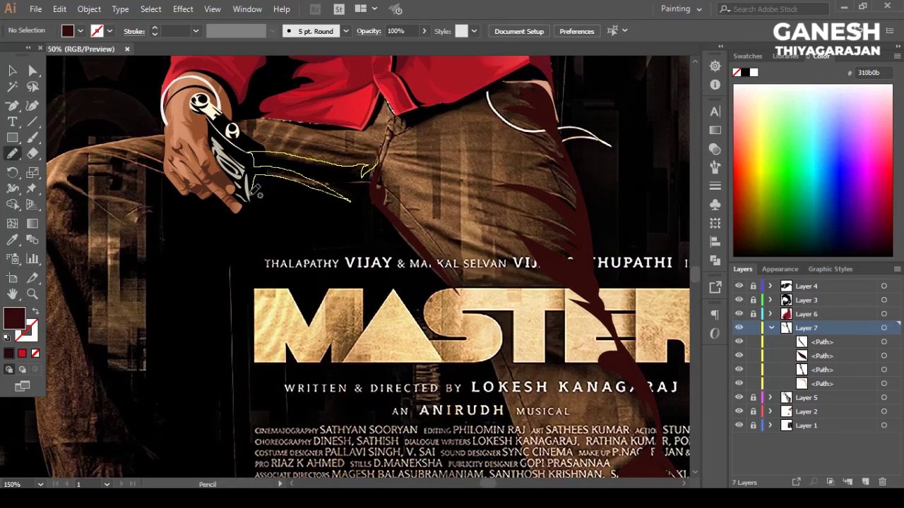
Step: Add black shadow strokes across the thigh under the hand and down the leg's outer edge
{"action": "left_click_drag", "start_coordinate": [259, 193], "coordinate": [173, 165]}
{"action": "scroll", "coordinate": [242, 173], "scroll_direction": "left", "scroll_amount": 3}
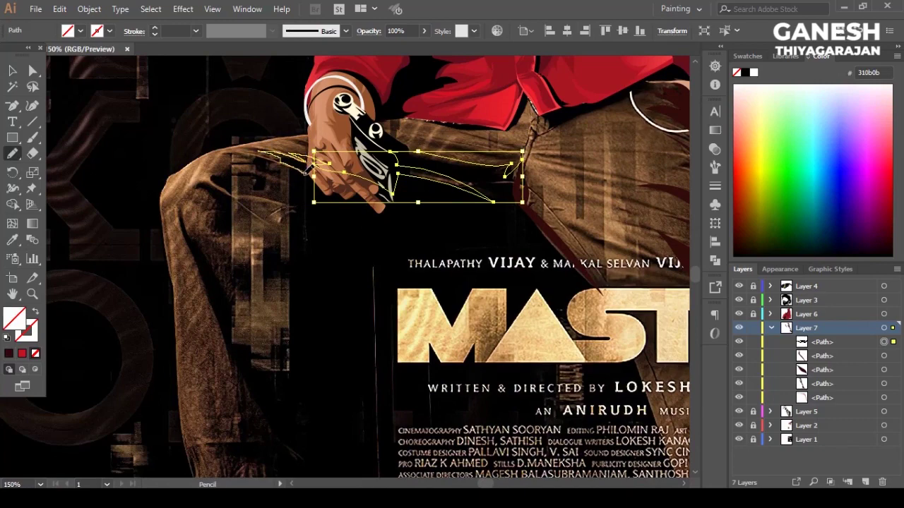
{"action": "left_click_drag", "start_coordinate": [254, 190], "coordinate": [289, 204]}
{"action": "scroll", "coordinate": [294, 160], "scroll_direction": "down", "scroll_amount": 2}
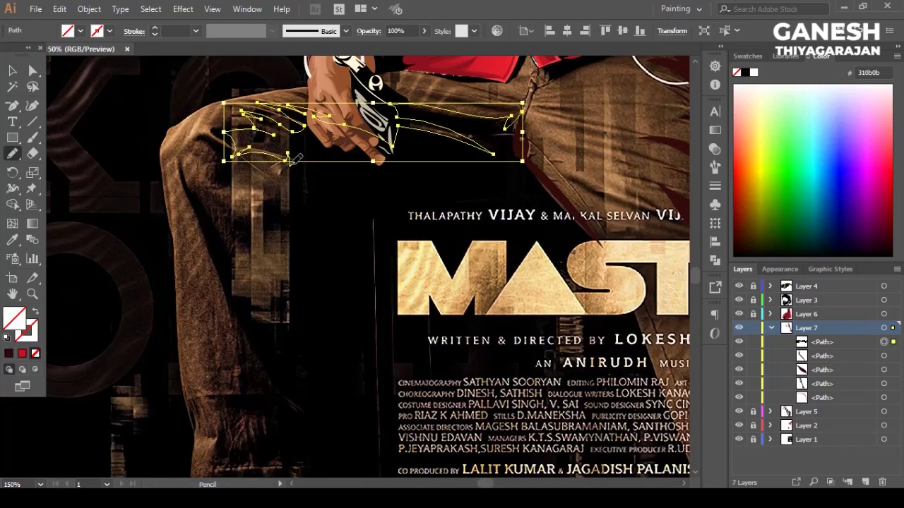
{"action": "left_click_drag", "start_coordinate": [279, 304], "coordinate": [279, 357]}
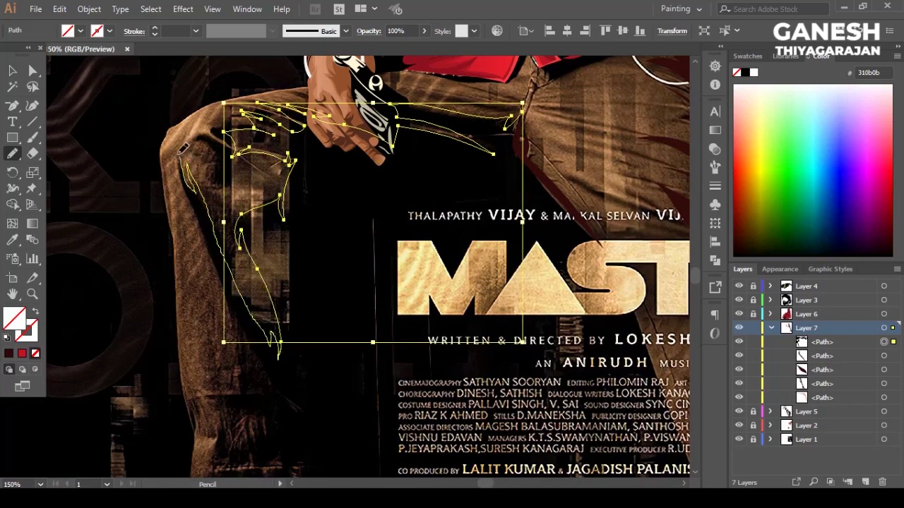
{"action": "left_click_drag", "start_coordinate": [185, 157], "coordinate": [186, 160]}
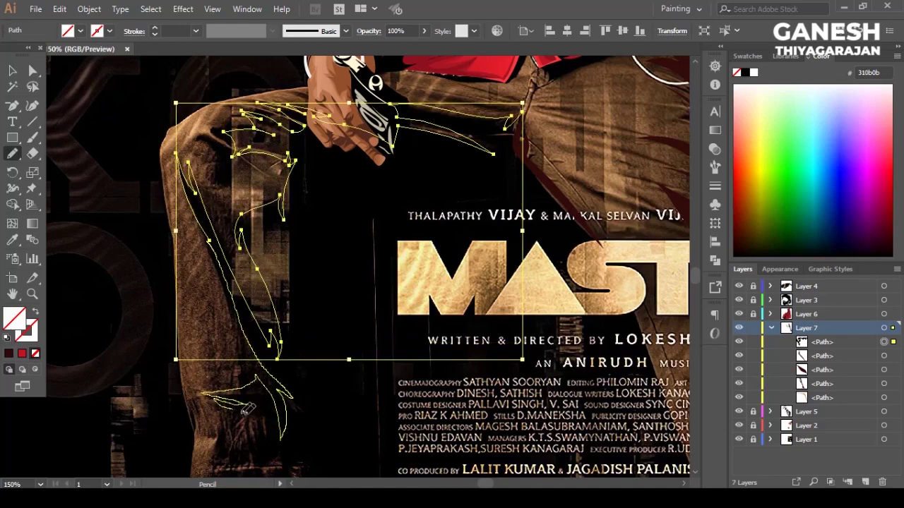
{"action": "scroll", "coordinate": [258, 424], "scroll_direction": "down", "scroll_amount": 4}
{"action": "left_click_drag", "start_coordinate": [300, 363], "coordinate": [311, 261]}
{"action": "scroll", "coordinate": [307, 116], "scroll_direction": "up", "scroll_amount": 5}
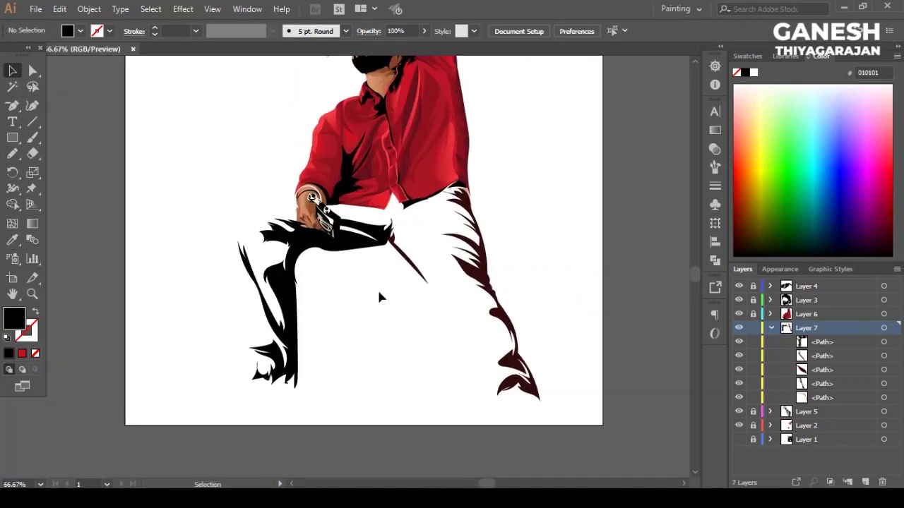
{"action": "scroll", "coordinate": [392, 299], "scroll_direction": "up", "scroll_amount": 2}
{"action": "scroll", "coordinate": [481, 335], "scroll_direction": "down", "scroll_amount": 3}
{"action": "scroll", "coordinate": [622, 416], "scroll_direction": "down", "scroll_amount": 2}
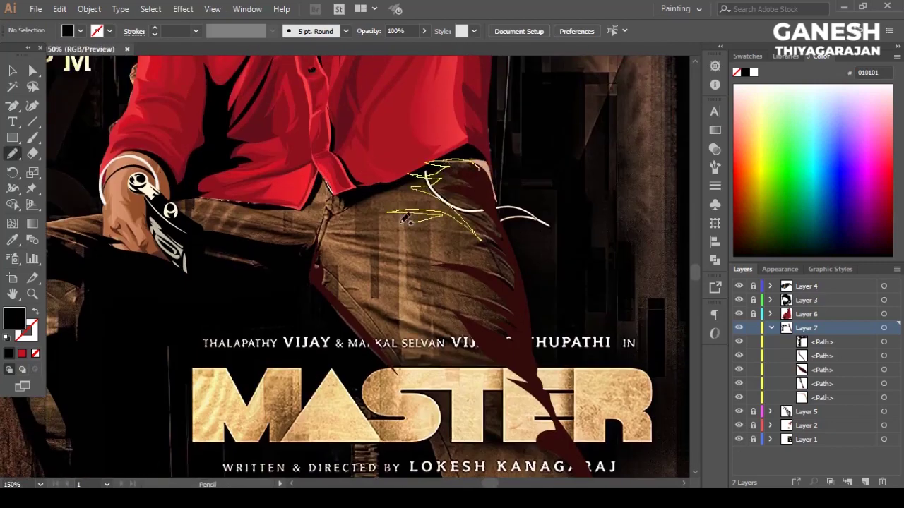
Step: Draw fold hatching down the right trouser leg and fill it with dark red 471c1c
{"action": "left_click_drag", "start_coordinate": [468, 355], "coordinate": [499, 368]}
{"action": "scroll", "coordinate": [499, 241], "scroll_direction": "down", "scroll_amount": 3}
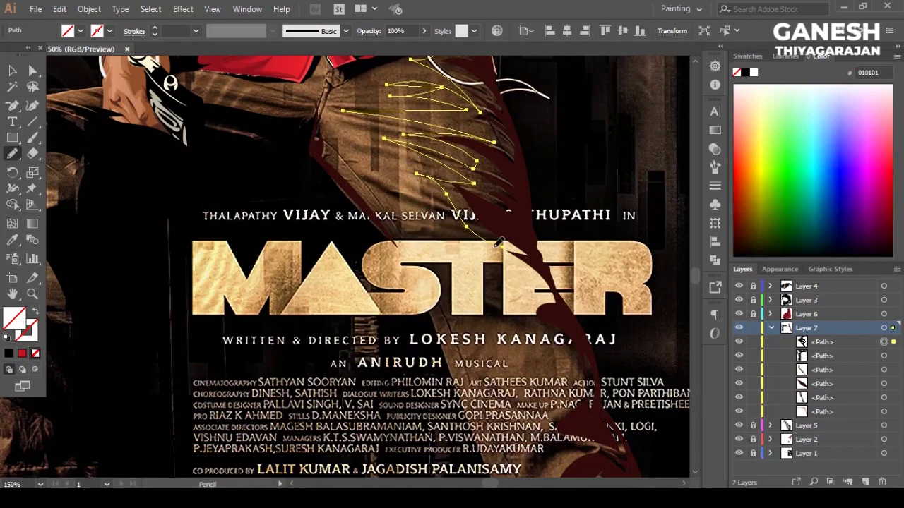
{"action": "scroll", "coordinate": [576, 447], "scroll_direction": "down", "scroll_amount": 3}
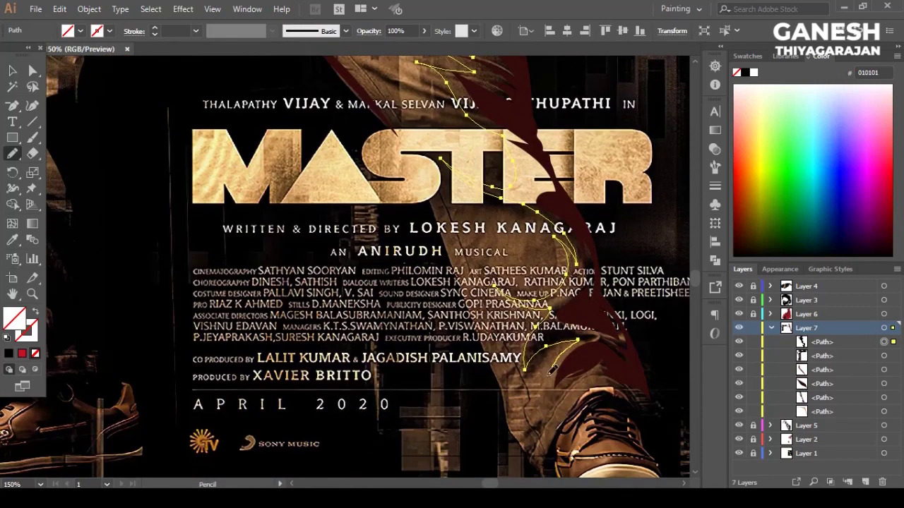
{"action": "scroll", "coordinate": [620, 344], "scroll_direction": "up", "scroll_amount": 2}
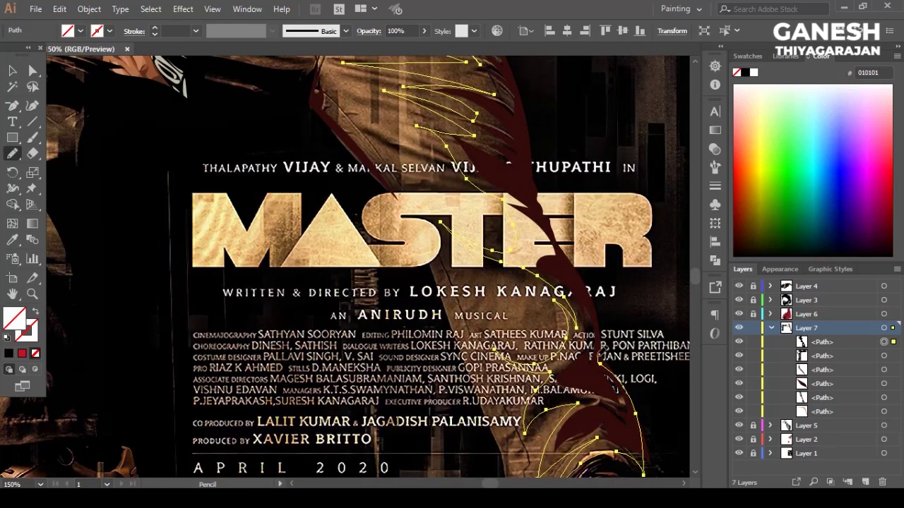
{"action": "scroll", "coordinate": [557, 223], "scroll_direction": "up", "scroll_amount": 2}
{"action": "scroll", "coordinate": [525, 156], "scroll_direction": "up", "scroll_amount": 3}
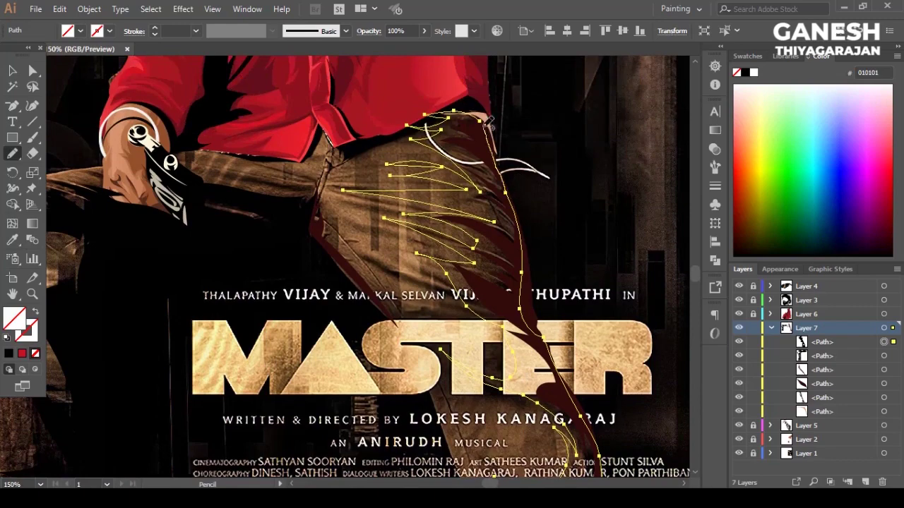
{"action": "left_click", "coordinate": [80, 31]}
{"action": "left_click", "coordinate": [42, 77]}
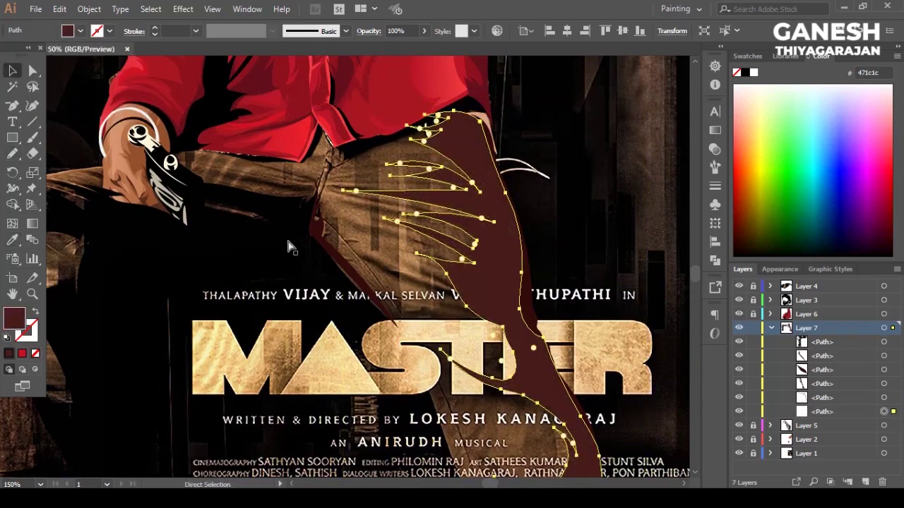
{"action": "key", "text": "v"}
{"action": "key", "text": "ctrl+shift+a"}
{"action": "scroll", "coordinate": [256, 208], "scroll_direction": "down", "scroll_amount": 2}
{"action": "scroll", "coordinate": [437, 143], "scroll_direction": "up", "scroll_amount": 2}
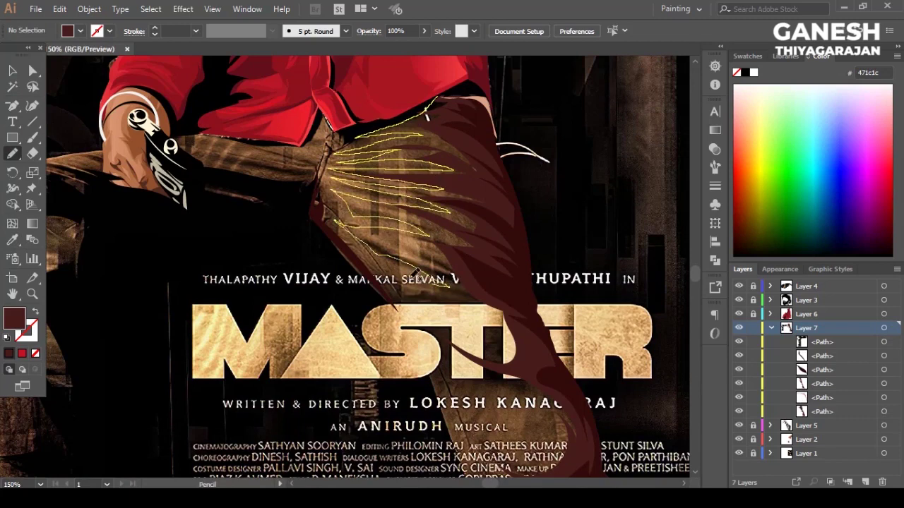
Step: Add another set of fold strokes on the thigh and fill them with brown 743a34
{"action": "left_click_drag", "start_coordinate": [516, 325], "coordinate": [517, 325]}
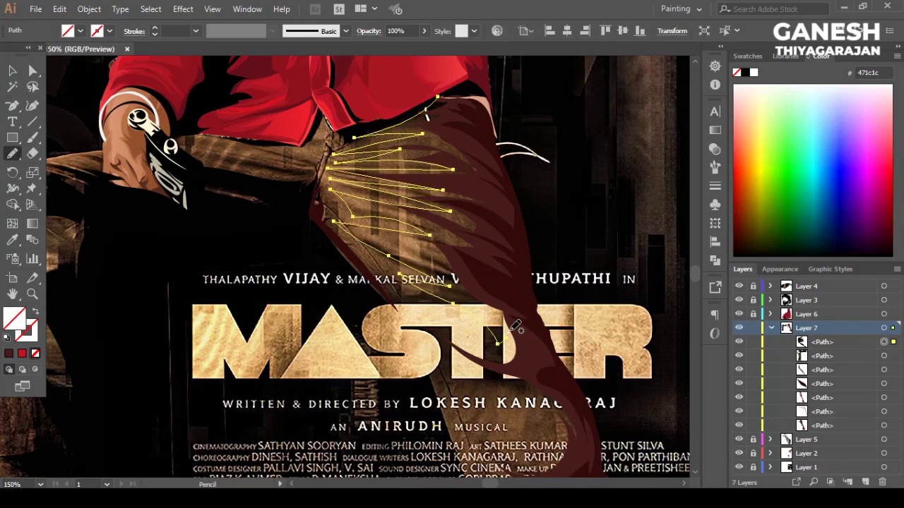
{"action": "scroll", "coordinate": [280, 190], "scroll_direction": "down", "scroll_amount": 2}
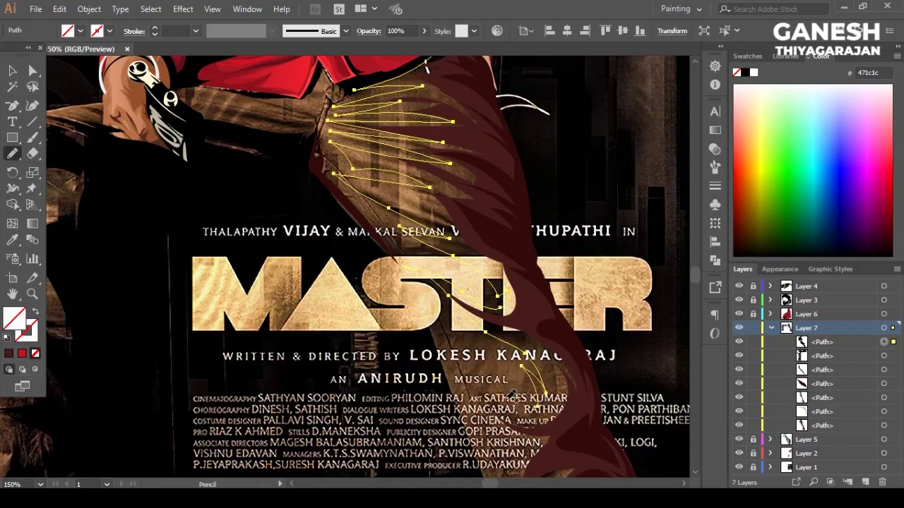
{"action": "scroll", "coordinate": [512, 391], "scroll_direction": "down", "scroll_amount": 3}
{"action": "scroll", "coordinate": [547, 422], "scroll_direction": "down", "scroll_amount": 3}
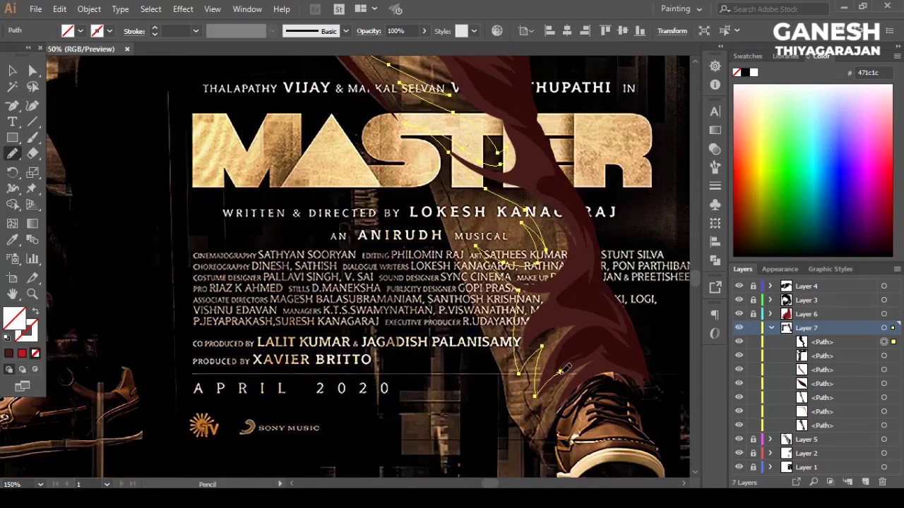
{"action": "left_click_drag", "start_coordinate": [588, 374], "coordinate": [498, 163]}
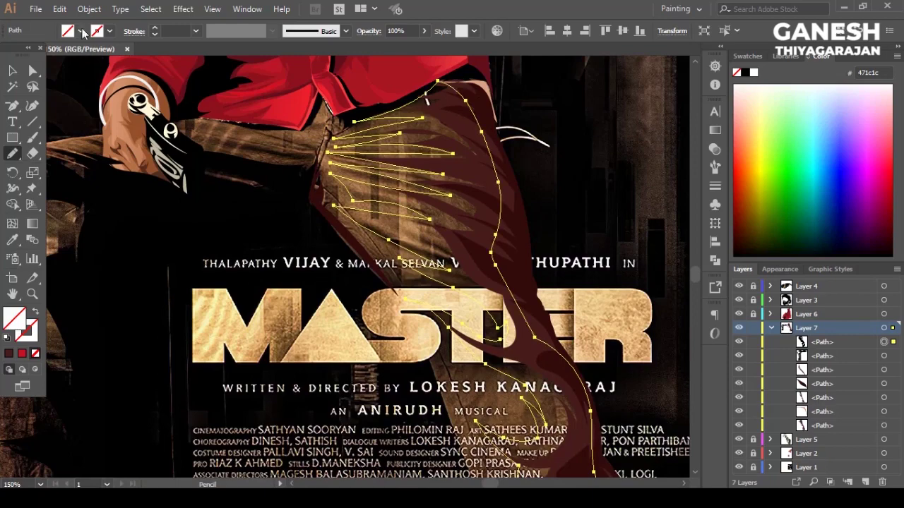
{"action": "left_click", "coordinate": [81, 31]}
{"action": "left_click", "coordinate": [43, 78]}
{"action": "key", "text": "v"}
{"action": "key", "text": "ctrl+shift+a"}
{"action": "key", "text": "ctrl+minus"}
{"action": "key", "text": "ctrl+minus"}
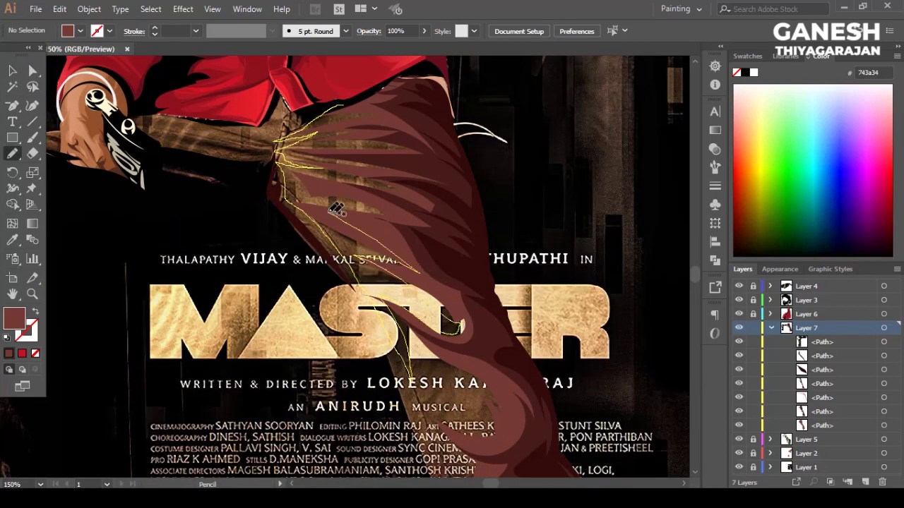
Step: Draw a highlight shape on the right thigh, fill it with tan b96b57, and send it to back
{"action": "left_click_drag", "start_coordinate": [420, 185], "coordinate": [332, 110]}
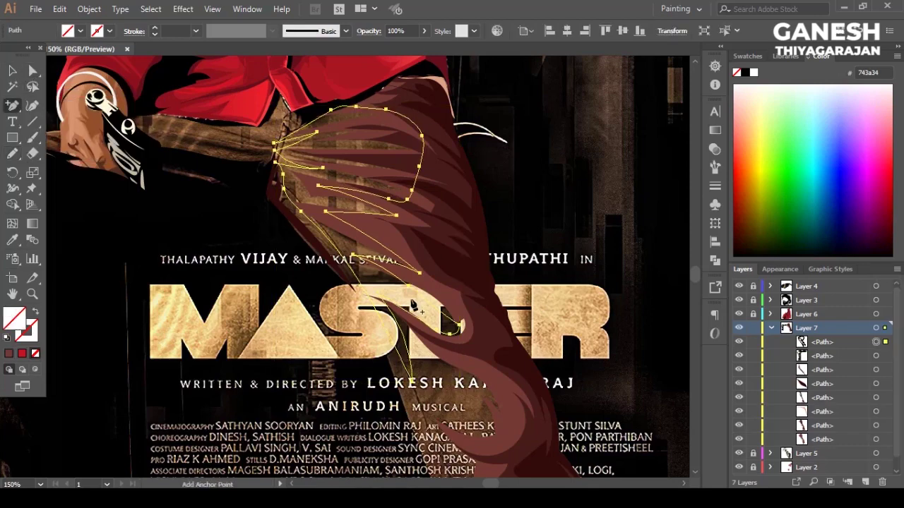
{"action": "left_click", "coordinate": [32, 70]}
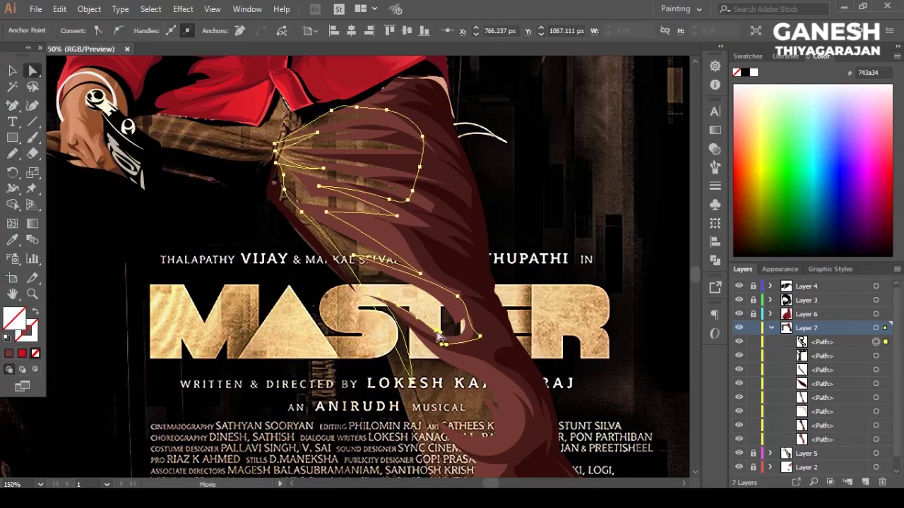
{"action": "left_click", "coordinate": [359, 281]}
{"action": "left_click", "coordinate": [358, 281]}
{"action": "left_click", "coordinate": [361, 290]}
{"action": "key", "text": "v"}
{"action": "left_click", "coordinate": [349, 270]}
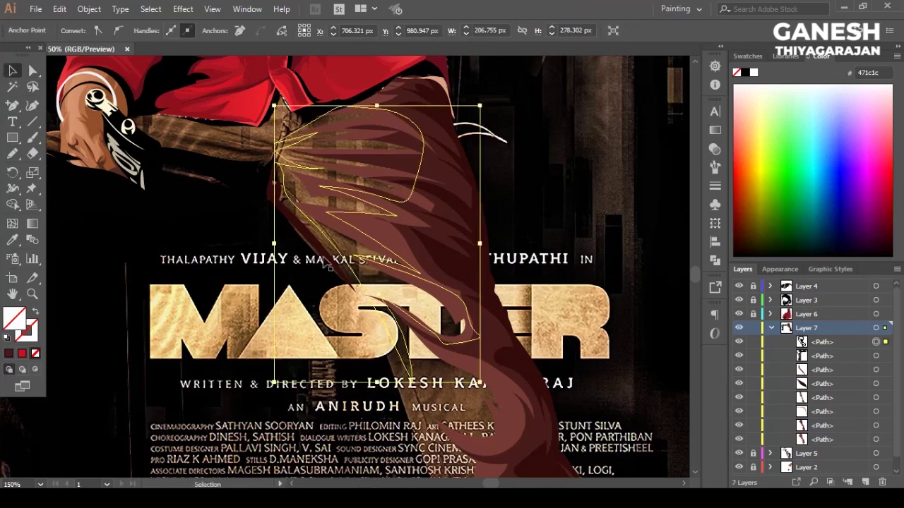
{"action": "left_click", "coordinate": [80, 31]}
{"action": "left_click", "coordinate": [41, 110]}
{"action": "key", "text": "ctrl+shift+bracketleft"}
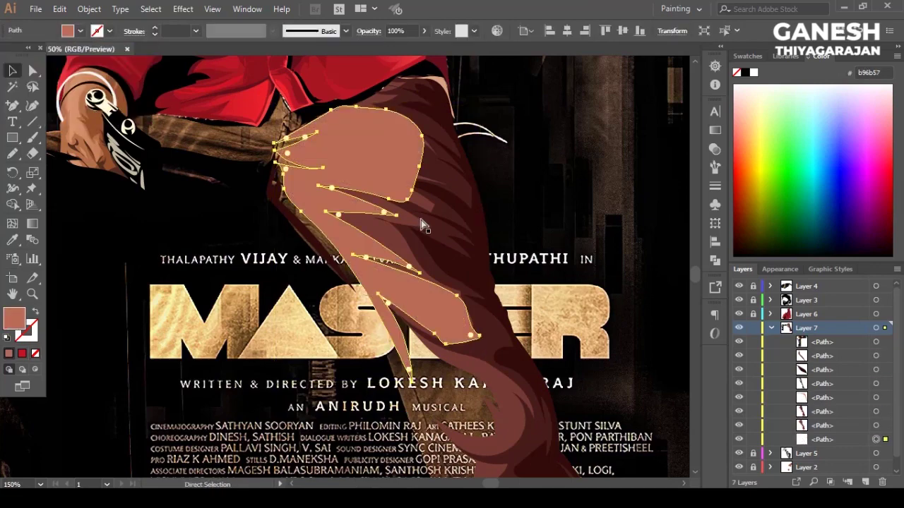
Step: Adjust the highlight shape's anchor points with the Direct Selection tool
{"action": "scroll", "coordinate": [692, 334], "scroll_direction": "down", "scroll_amount": 5}
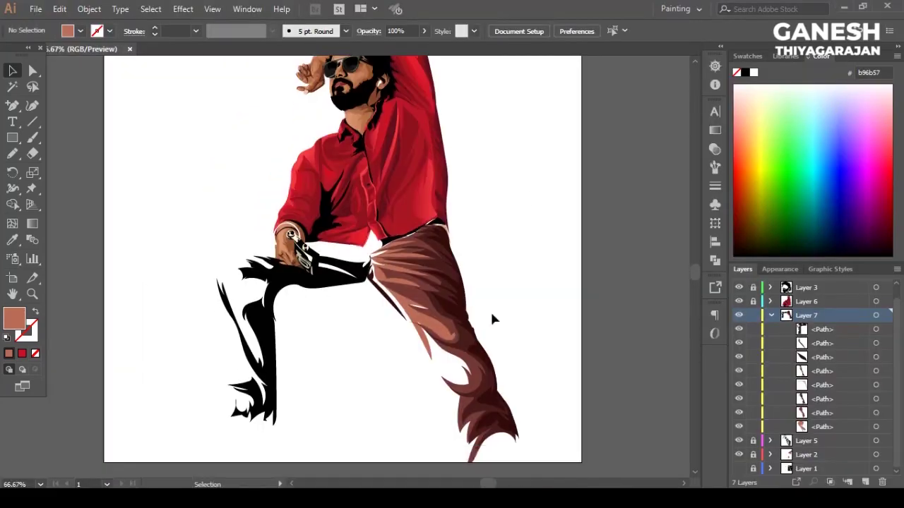
{"action": "key", "text": "a"}
{"action": "left_click", "coordinate": [346, 237]}
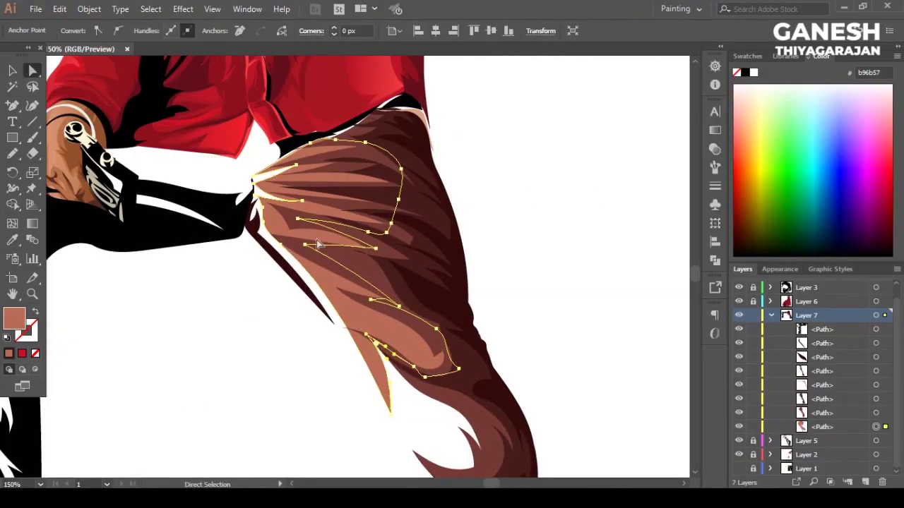
{"action": "left_click", "coordinate": [502, 238]}
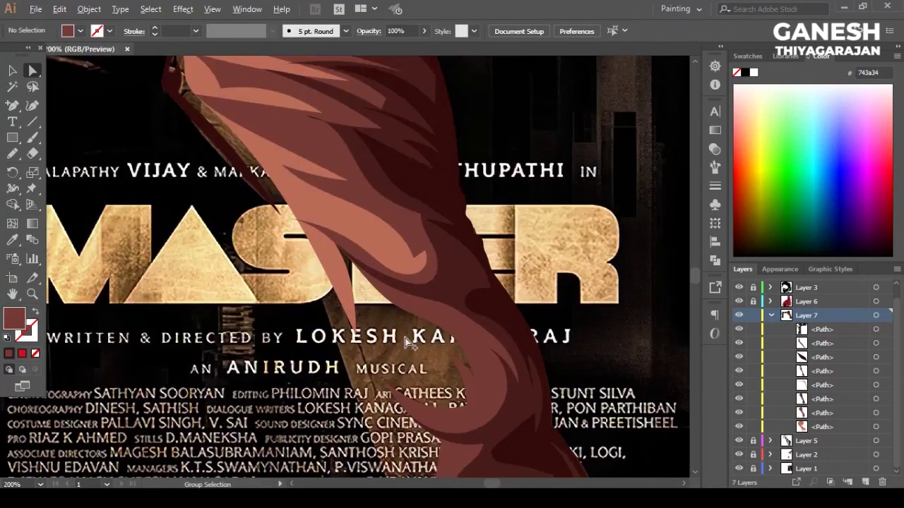
{"action": "scroll", "coordinate": [408, 342], "scroll_direction": "up", "scroll_amount": 2}
Step: Trace Pencil shading shapes over the lower right trouser leg
{"action": "key", "text": "n"}
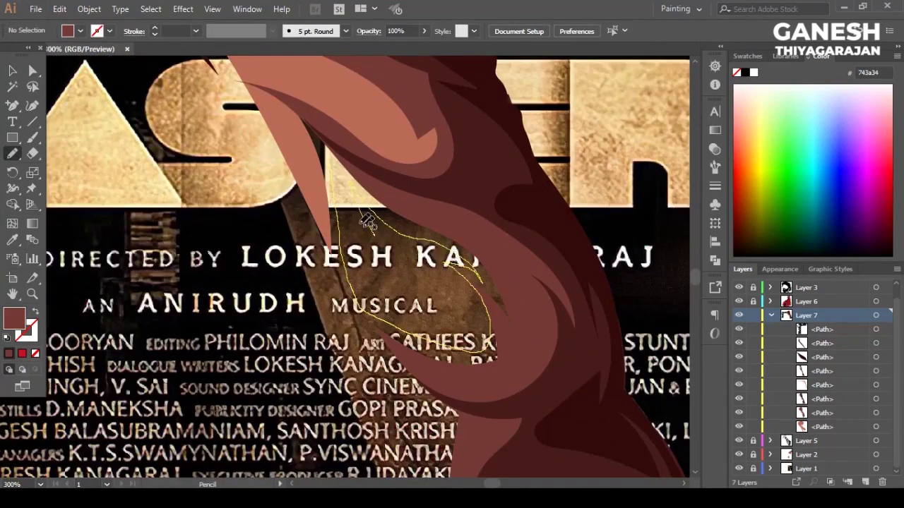
{"action": "left_click_drag", "start_coordinate": [378, 232], "coordinate": [378, 232]}
{"action": "key", "text": "v"}
{"action": "scroll", "coordinate": [227, 250], "scroll_direction": "down", "scroll_amount": 2}
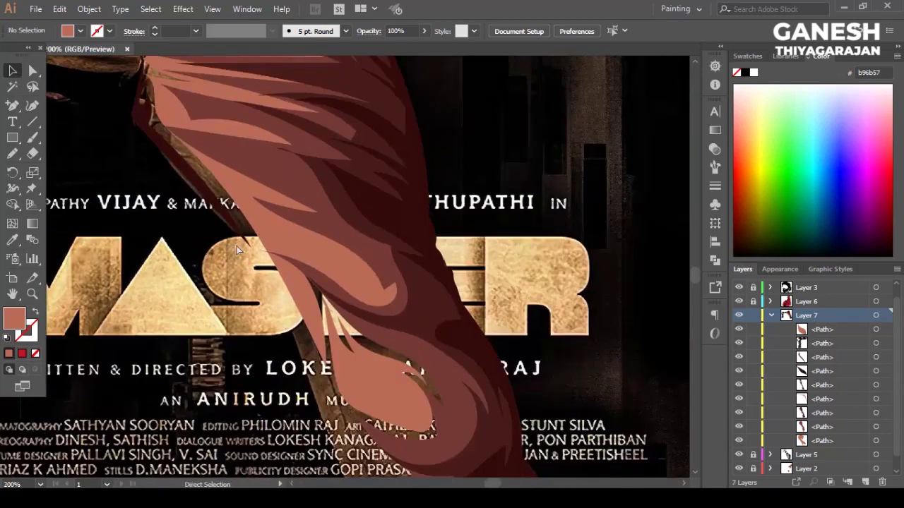
{"action": "left_click_drag", "start_coordinate": [228, 251], "coordinate": [275, 315]}
{"action": "key", "text": "n"}
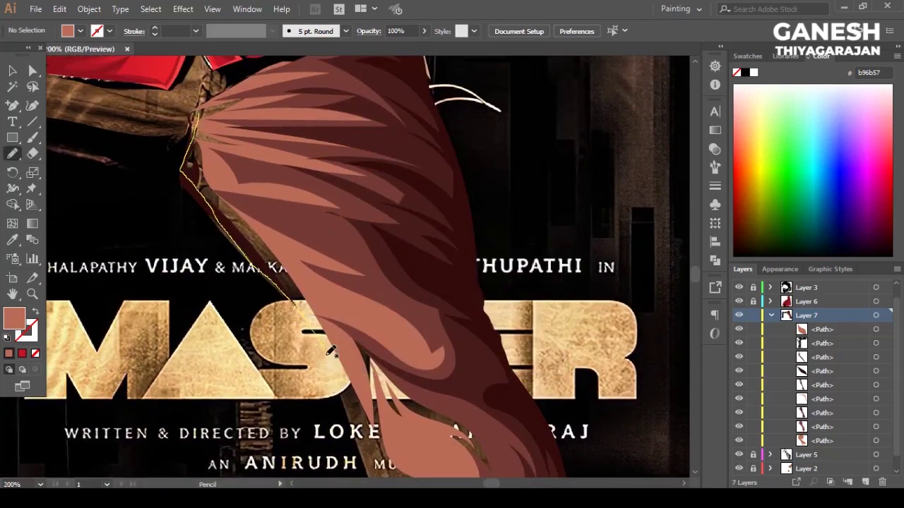
{"action": "left_click_drag", "start_coordinate": [330, 351], "coordinate": [354, 416]}
{"action": "scroll", "coordinate": [360, 274], "scroll_direction": "down", "scroll_amount": 3}
{"action": "scroll", "coordinate": [379, 312], "scroll_direction": "down", "scroll_amount": 2}
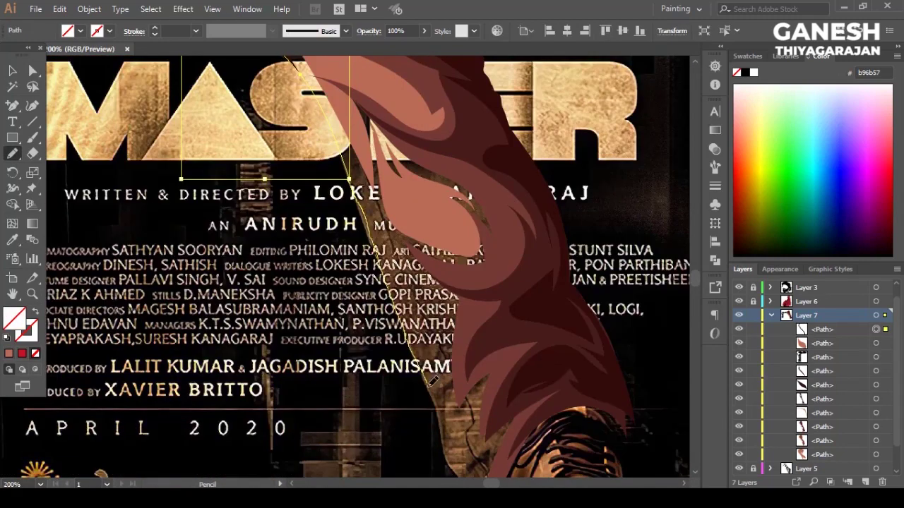
{"action": "scroll", "coordinate": [432, 381], "scroll_direction": "down", "scroll_amount": 2}
{"action": "scroll", "coordinate": [367, 161], "scroll_direction": "up", "scroll_amount": 1}
Step: Trace more shadow outlines along the right leg's edge down toward the shoe
{"action": "left_click_drag", "start_coordinate": [378, 216], "coordinate": [441, 385]}
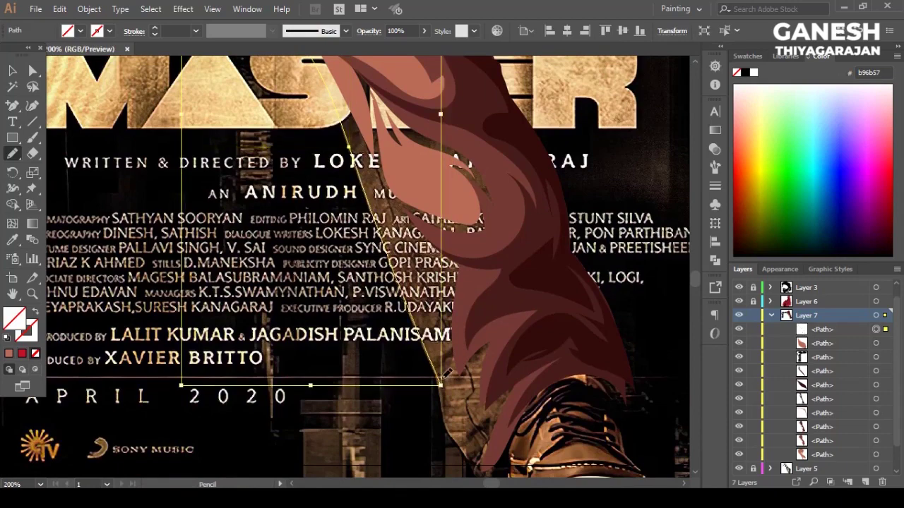
{"action": "scroll", "coordinate": [445, 353], "scroll_direction": "down", "scroll_amount": 2}
{"action": "left_click_drag", "start_coordinate": [441, 322], "coordinate": [455, 372]}
{"action": "scroll", "coordinate": [510, 176], "scroll_direction": "up", "scroll_amount": 5}
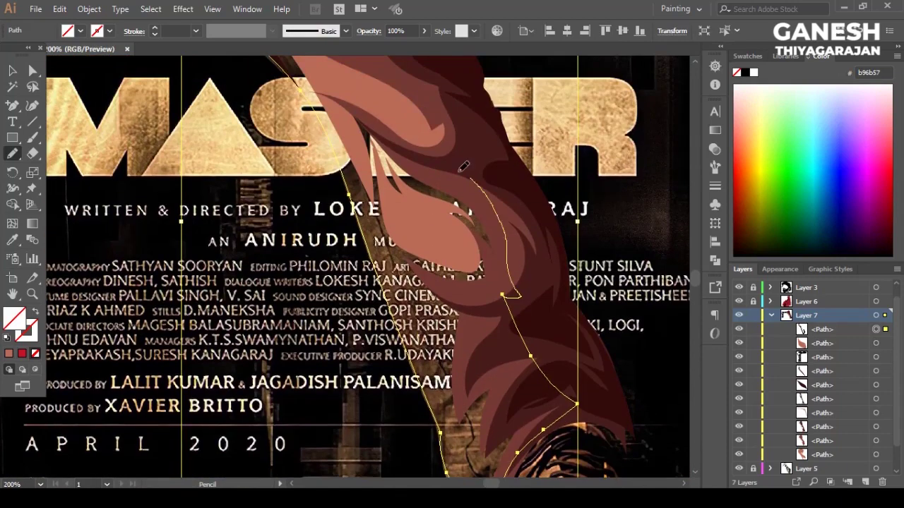
{"action": "scroll", "coordinate": [273, 141], "scroll_direction": "up", "scroll_amount": 4}
{"action": "scroll", "coordinate": [272, 141], "scroll_direction": "up", "scroll_amount": 2}
{"action": "mouse_move", "coordinate": [233, 251]}
{"action": "left_mouse_down"}
{"action": "mouse_move", "coordinate": [220, 176]}
{"action": "mouse_move", "coordinate": [197, 192]}
{"action": "left_mouse_up"}
{"action": "scroll", "coordinate": [198, 192], "scroll_direction": "down", "scroll_amount": 1}
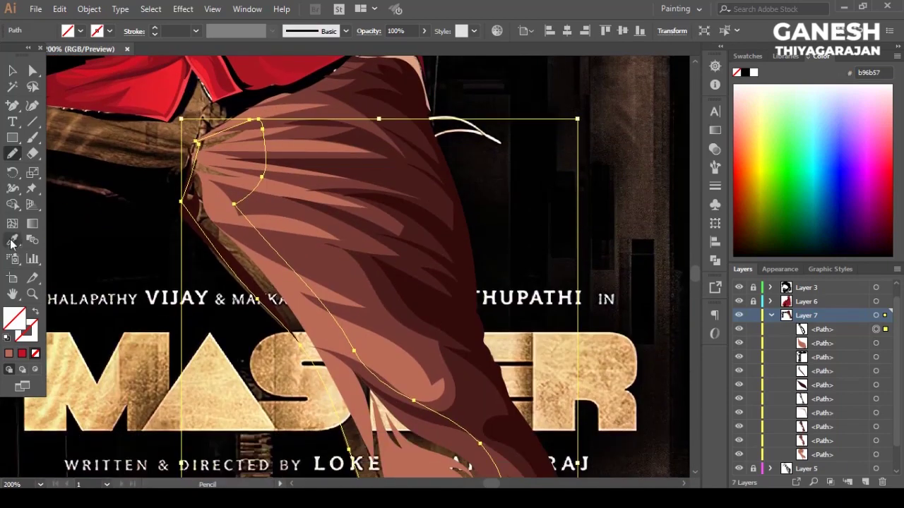
Step: Fill the new shadow shape dark brown and send it behind the folds
{"action": "key", "text": "i"}
{"action": "left_click", "coordinate": [424, 183]}
{"action": "key", "text": "a"}
{"action": "key", "text": "ctrl+shift+bracketleft"}
{"action": "key", "text": "v"}
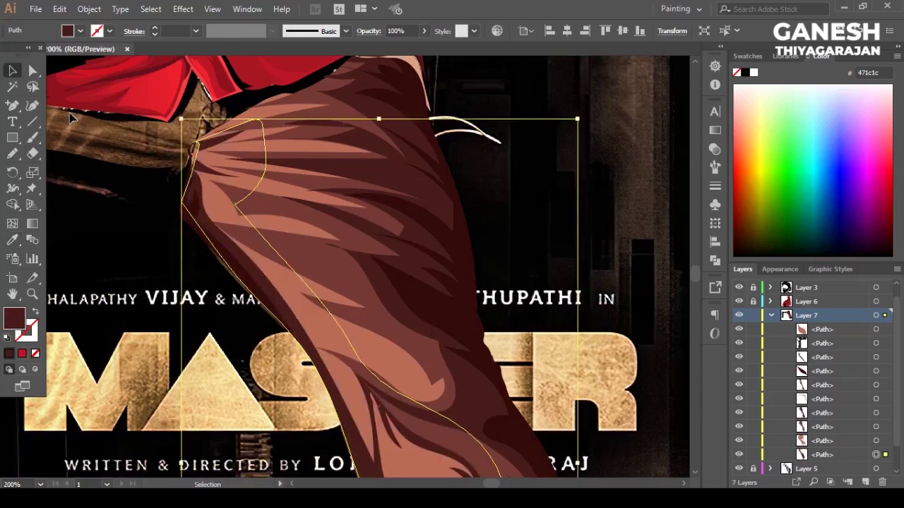
Step: Remove a stray anchor point from the lighter-brown fold shape
{"action": "scroll", "coordinate": [73, 240], "scroll_direction": "down", "scroll_amount": 4}
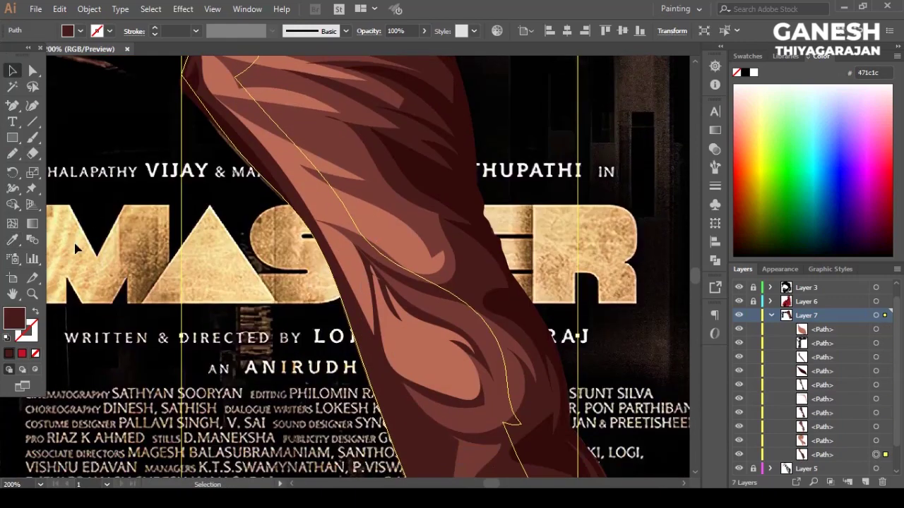
{"action": "left_click", "coordinate": [423, 311]}
{"action": "scroll", "coordinate": [424, 311], "scroll_direction": "up", "scroll_amount": 5}
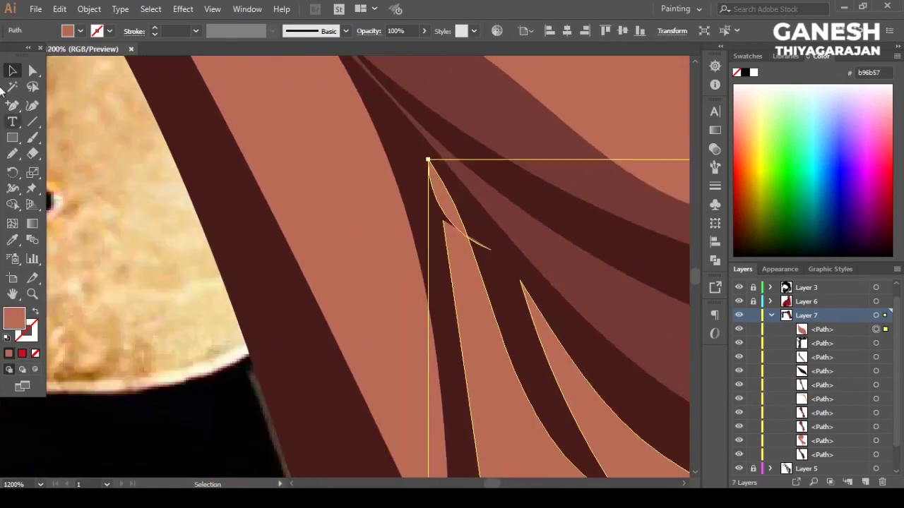
{"action": "key", "text": "a"}
{"action": "scroll", "coordinate": [384, 297], "scroll_direction": "up", "scroll_amount": 2}
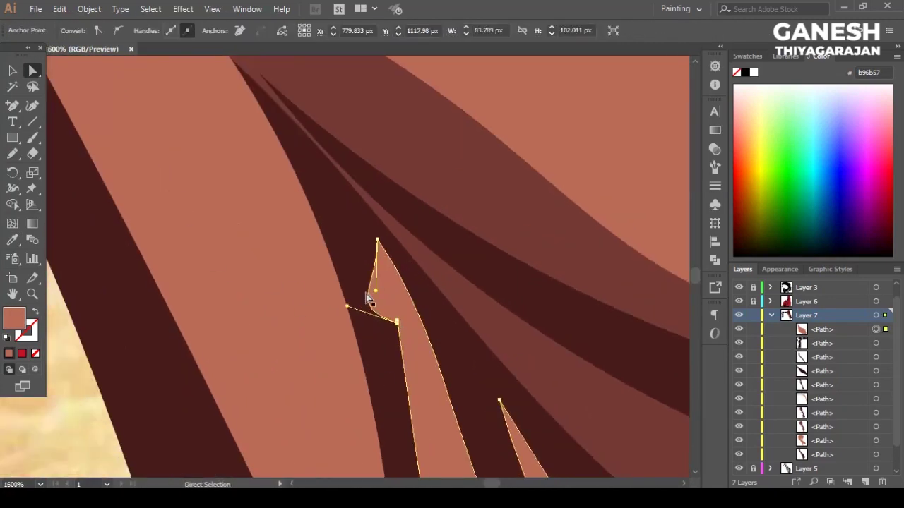
{"action": "scroll", "coordinate": [387, 238], "scroll_direction": "up", "scroll_amount": 2}
{"action": "scroll", "coordinate": [436, 366], "scroll_direction": "up", "scroll_amount": 3}
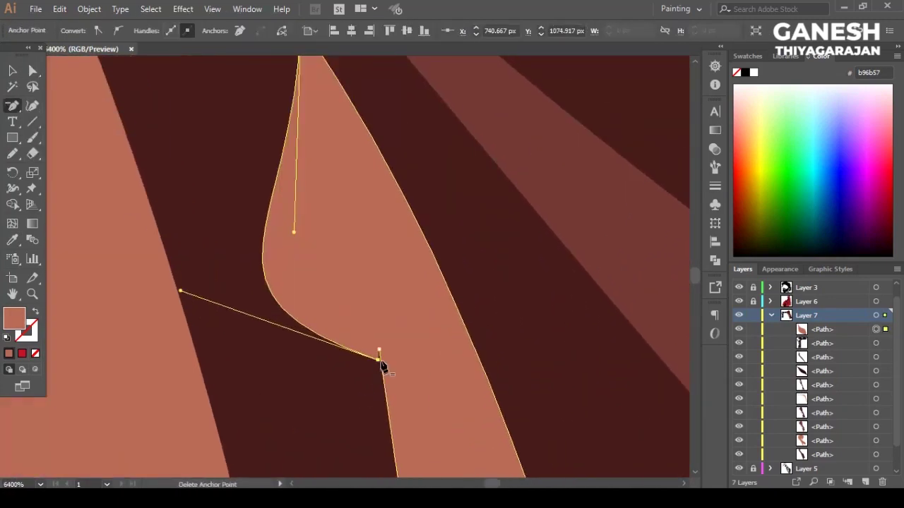
{"action": "scroll", "coordinate": [377, 363], "scroll_direction": "up", "scroll_amount": 3}
{"action": "left_click", "coordinate": [12, 74]}
{"action": "key", "text": "ctrl+shift+a"}
{"action": "scroll", "coordinate": [332, 332], "scroll_direction": "down", "scroll_amount": 10}
{"action": "scroll", "coordinate": [389, 367], "scroll_direction": "up", "scroll_amount": 2}
Step: Draw another fold shape and fill it with a darker sampled shadow colour
{"action": "key", "text": "n"}
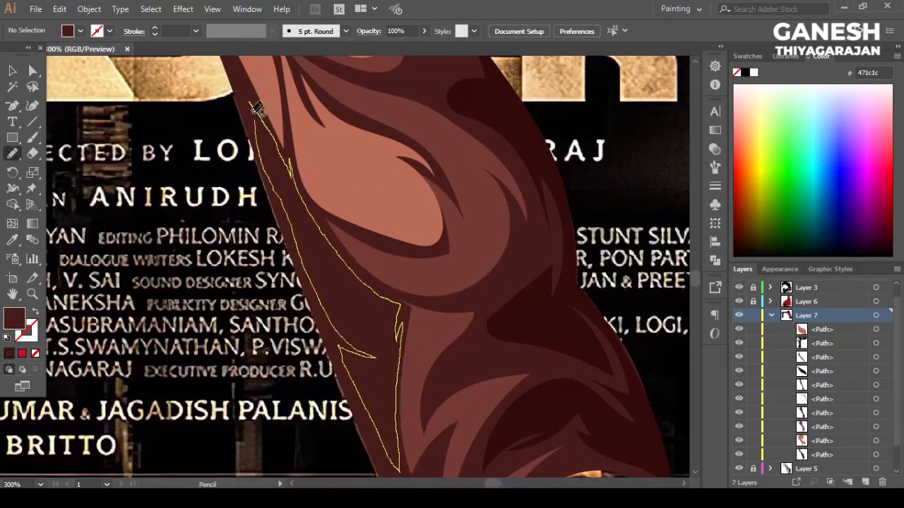
{"action": "left_click_drag", "start_coordinate": [259, 120], "coordinate": [254, 113]}
{"action": "key", "text": "i"}
{"action": "scroll", "coordinate": [346, 267], "scroll_direction": "down", "scroll_amount": 1}
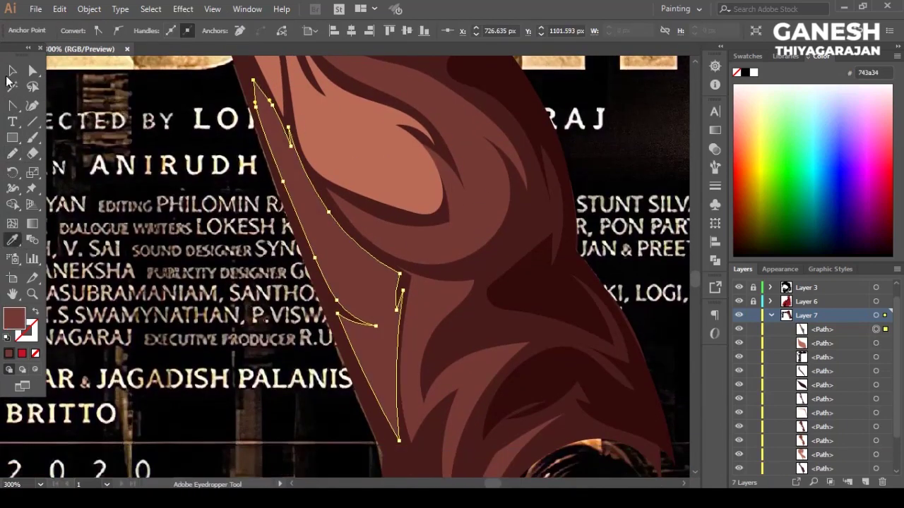
{"action": "left_click", "coordinate": [434, 278]}
{"action": "scroll", "coordinate": [434, 278], "scroll_direction": "down", "scroll_amount": 3}
{"action": "scroll", "coordinate": [396, 282], "scroll_direction": "up", "scroll_amount": 2}
{"action": "key", "text": "v"}
{"action": "scroll", "coordinate": [177, 248], "scroll_direction": "up", "scroll_amount": 1}
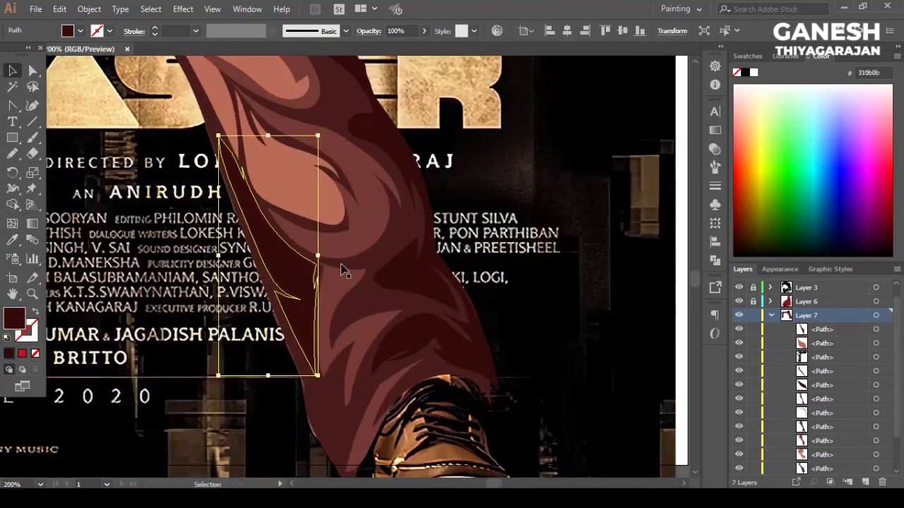
{"action": "key", "text": "ctrl+shift+a"}
{"action": "scroll", "coordinate": [345, 268], "scroll_direction": "up", "scroll_amount": 2}
{"action": "scroll", "coordinate": [327, 194], "scroll_direction": "down", "scroll_amount": 1}
Step: Draw a shadow shape along the leg and give it a reddish-brown swatch fill
{"action": "key", "text": "n"}
{"action": "left_click_drag", "start_coordinate": [346, 239], "coordinate": [321, 185]}
{"action": "key", "text": "i"}
{"action": "left_click", "coordinate": [339, 212]}
{"action": "scroll", "coordinate": [346, 240], "scroll_direction": "down", "scroll_amount": 3}
{"action": "key", "text": "v"}
{"action": "scroll", "coordinate": [346, 240], "scroll_direction": "down", "scroll_amount": 2}
{"action": "scroll", "coordinate": [347, 196], "scroll_direction": "up", "scroll_amount": 3}
{"action": "scroll", "coordinate": [440, 384], "scroll_direction": "up", "scroll_amount": 2}
{"action": "scroll", "coordinate": [440, 384], "scroll_direction": "down", "scroll_amount": 1}
{"action": "left_click", "coordinate": [396, 297]}
{"action": "left_click", "coordinate": [80, 31]}
{"action": "left_click", "coordinate": [137, 246]}
{"action": "left_click", "coordinate": [427, 321]}
{"action": "left_click", "coordinate": [146, 250]}
Step: Show Layer 1 so the full poster appears behind the figure
{"action": "scroll", "coordinate": [495, 317], "scroll_direction": "down", "scroll_amount": 2}
{"action": "scroll", "coordinate": [467, 325], "scroll_direction": "down", "scroll_amount": 1}
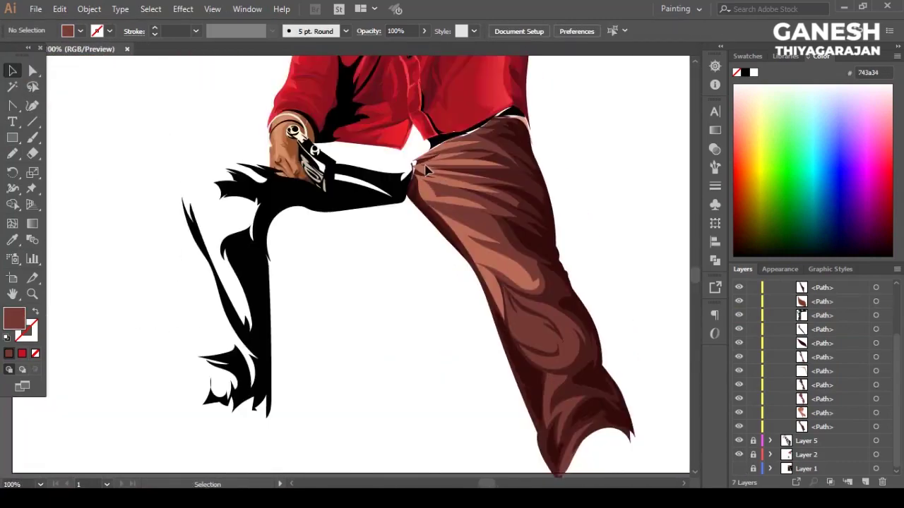
{"action": "scroll", "coordinate": [423, 172], "scroll_direction": "up", "scroll_amount": 5}
{"action": "scroll", "coordinate": [431, 212], "scroll_direction": "down", "scroll_amount": 6}
{"action": "scroll", "coordinate": [442, 315], "scroll_direction": "up", "scroll_amount": 1}
{"action": "left_click", "coordinate": [738, 469]}
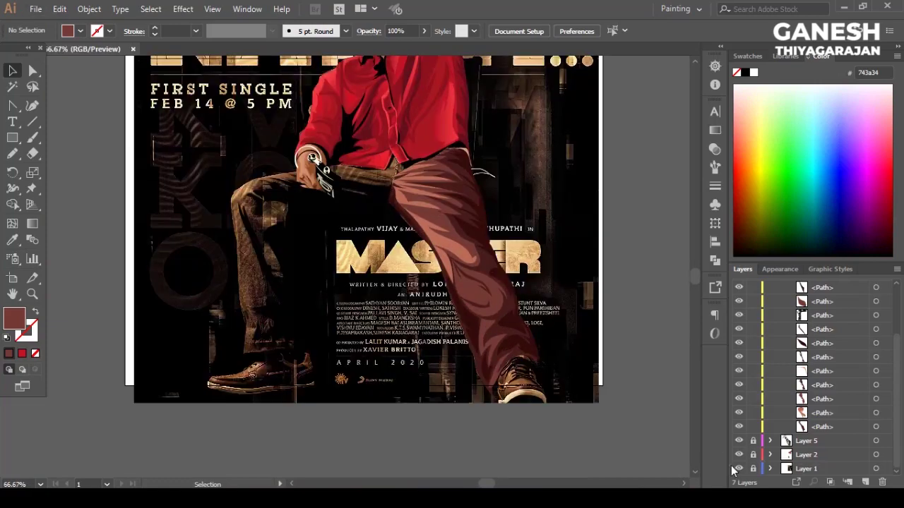
Step: Darken the trouser shadow shape's swatch fill and recolour a small fold dark brown
{"action": "scroll", "coordinate": [492, 308], "scroll_direction": "up", "scroll_amount": 4}
{"action": "left_click", "coordinate": [492, 309]}
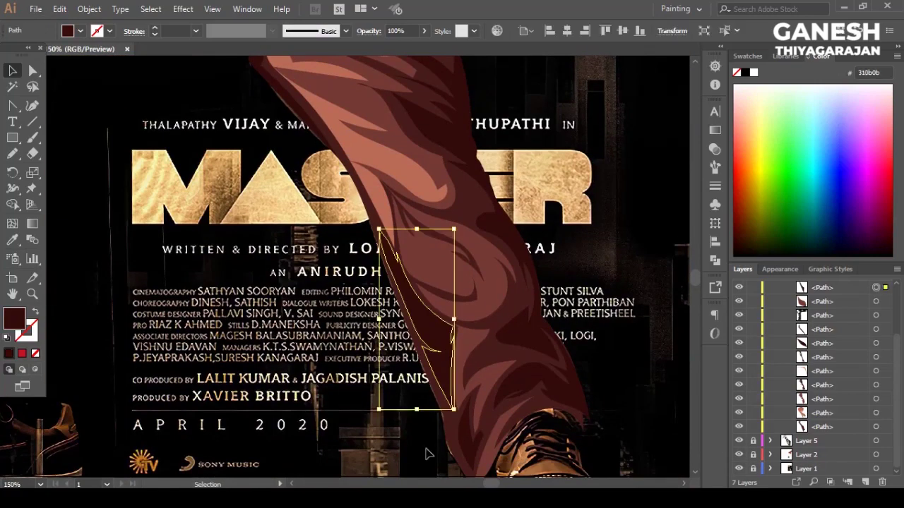
{"action": "left_click", "coordinate": [494, 310]}
{"action": "left_click", "coordinate": [80, 31]}
{"action": "left_click", "coordinate": [21, 103]}
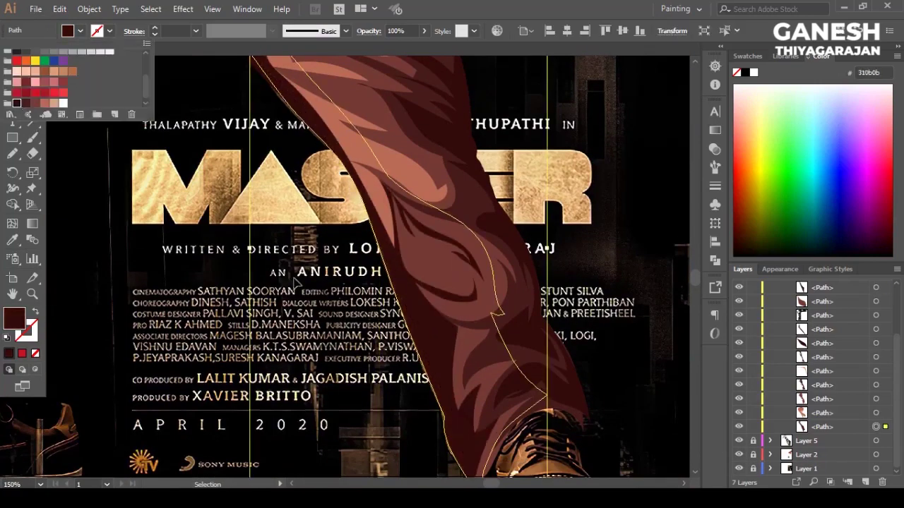
{"action": "scroll", "coordinate": [295, 325], "scroll_direction": "down", "scroll_amount": 1}
{"action": "left_click", "coordinate": [374, 339]}
{"action": "left_click", "coordinate": [433, 232]}
Step: Select the narrow fold inside the right leg and sample a lighter brown fill
{"action": "scroll", "coordinate": [307, 373], "scroll_direction": "up", "scroll_amount": 2}
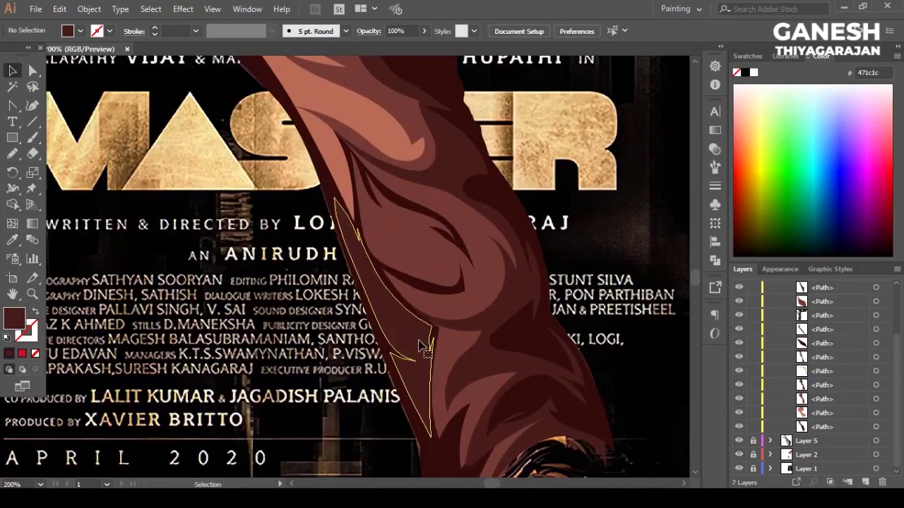
{"action": "scroll", "coordinate": [308, 372], "scroll_direction": "down", "scroll_amount": 2}
{"action": "scroll", "coordinate": [307, 372], "scroll_direction": "down", "scroll_amount": 2}
{"action": "left_click", "coordinate": [506, 343]}
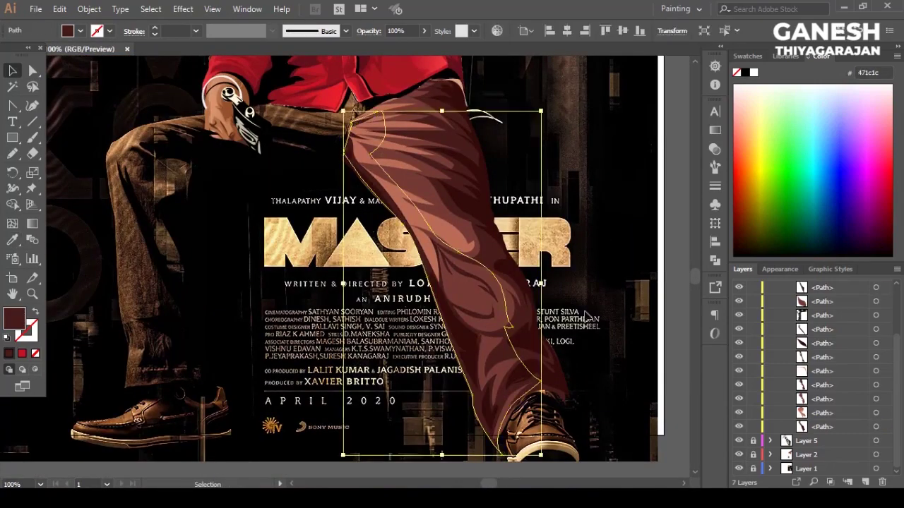
{"action": "scroll", "coordinate": [523, 332], "scroll_direction": "up", "scroll_amount": 1}
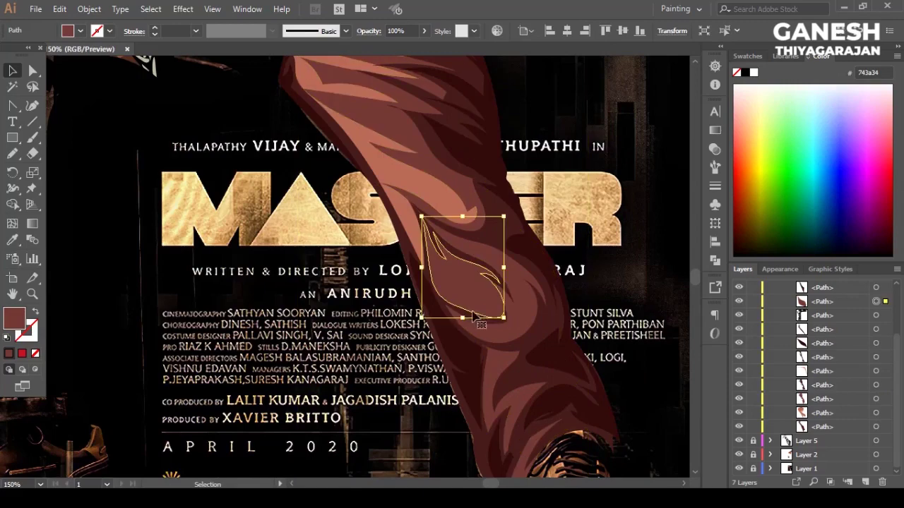
{"action": "left_click", "coordinate": [452, 332]}
{"action": "key", "text": "i"}
{"action": "left_click", "coordinate": [339, 106]}
Step: Apply a linear gradient to the fold with two brown colour stops
{"action": "left_click", "coordinate": [12, 69]}
{"action": "left_click", "coordinate": [714, 130]}
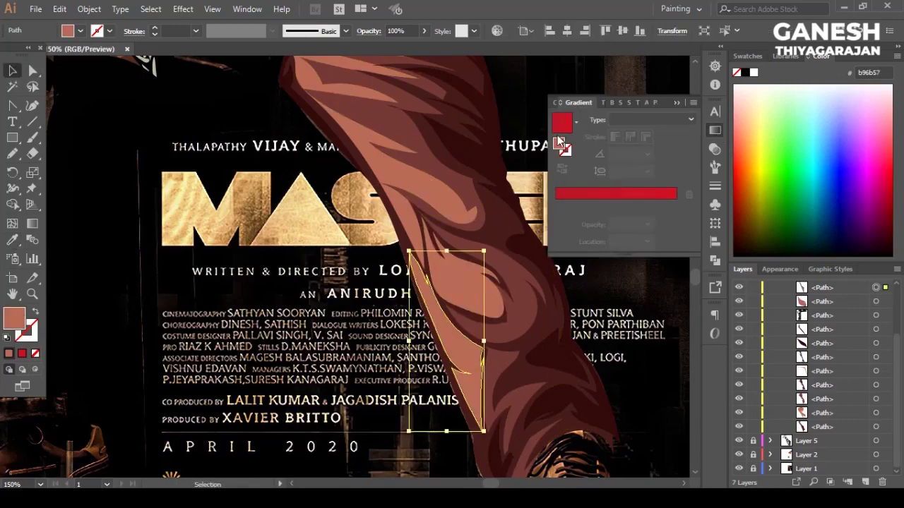
{"action": "left_click", "coordinate": [562, 122]}
{"action": "double_click", "coordinate": [676, 205]}
{"action": "left_click", "coordinate": [541, 328]}
{"action": "left_click", "coordinate": [560, 329]}
{"action": "key", "text": "Escape"}
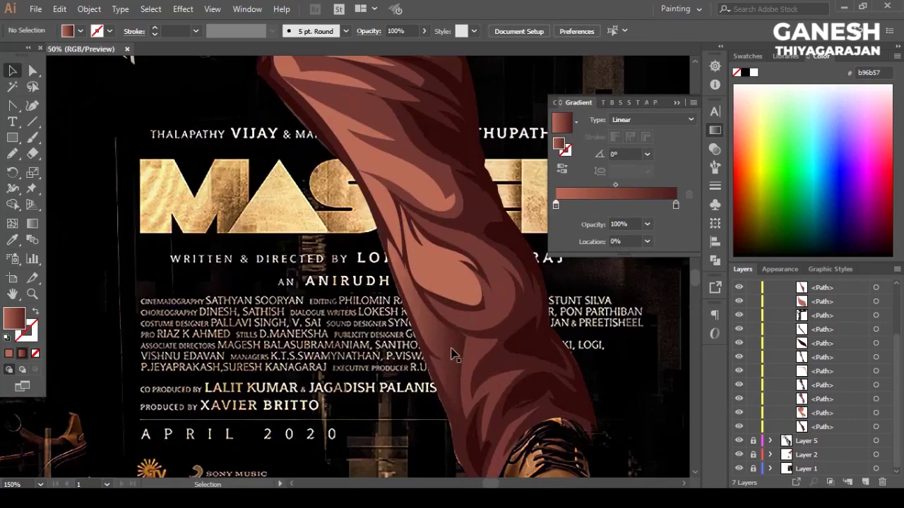
Step: Angle the gradient diagonally across the fold with the Gradient tool
{"action": "key", "text": "g"}
{"action": "left_click_drag", "start_coordinate": [399, 320], "coordinate": [471, 316]}
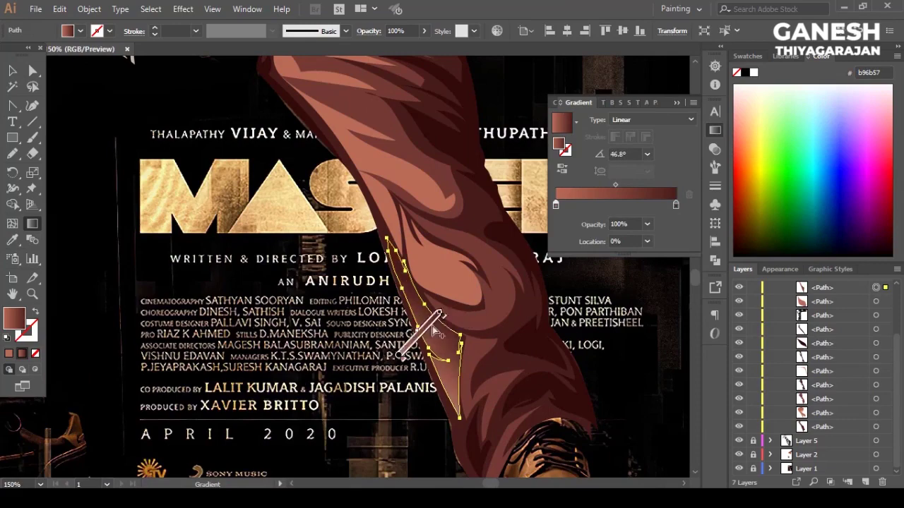
{"action": "left_click_drag", "start_coordinate": [406, 339], "coordinate": [463, 315]}
{"action": "key", "text": "v"}
{"action": "left_click", "coordinate": [593, 355]}
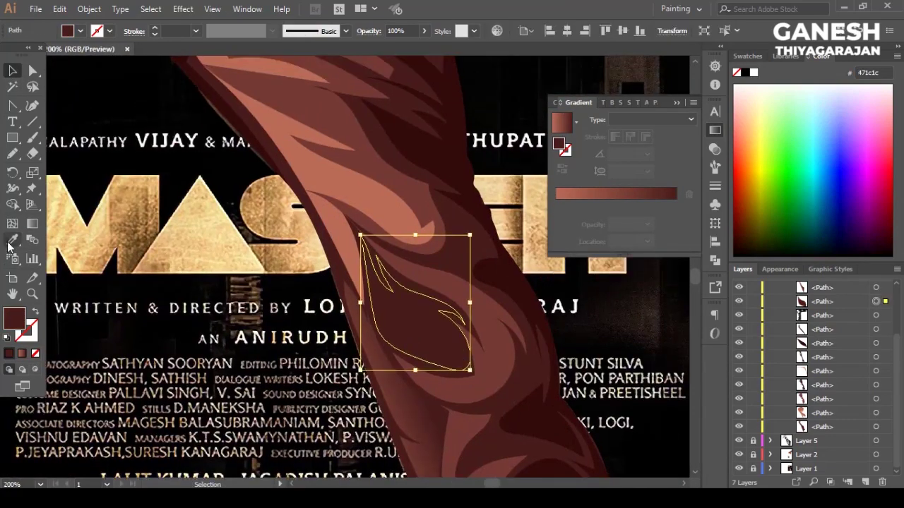
{"action": "scroll", "coordinate": [370, 336], "scroll_direction": "up", "scroll_amount": 4}
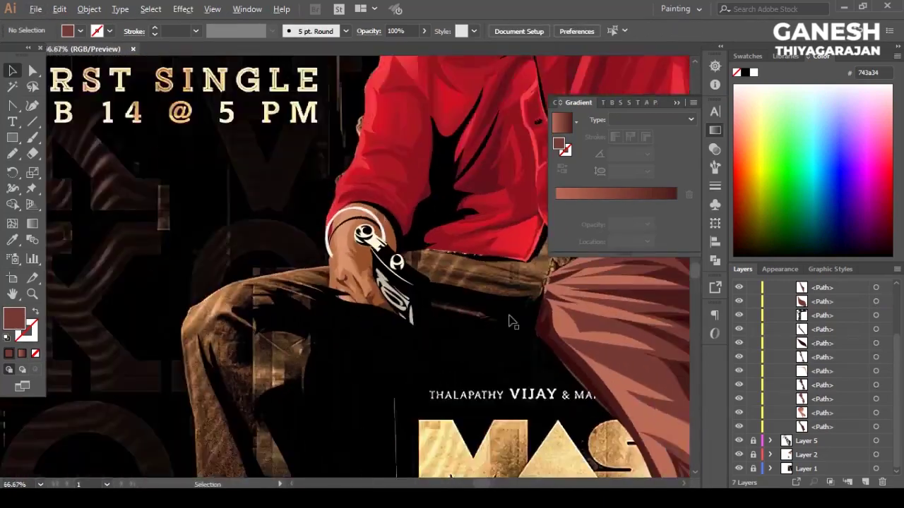
Step: On the trouser layer, draw shapes by the belt and fill the curve dark reddish-brown
{"action": "key", "text": "n"}
{"action": "left_click", "coordinate": [769, 329]}
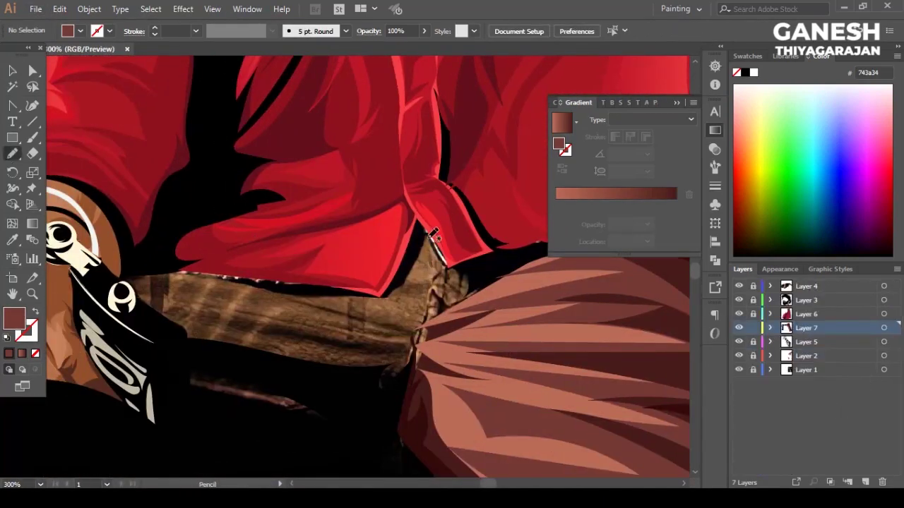
{"action": "left_click_drag", "start_coordinate": [457, 327], "coordinate": [429, 234]}
{"action": "key", "text": "ctrl+shift+a"}
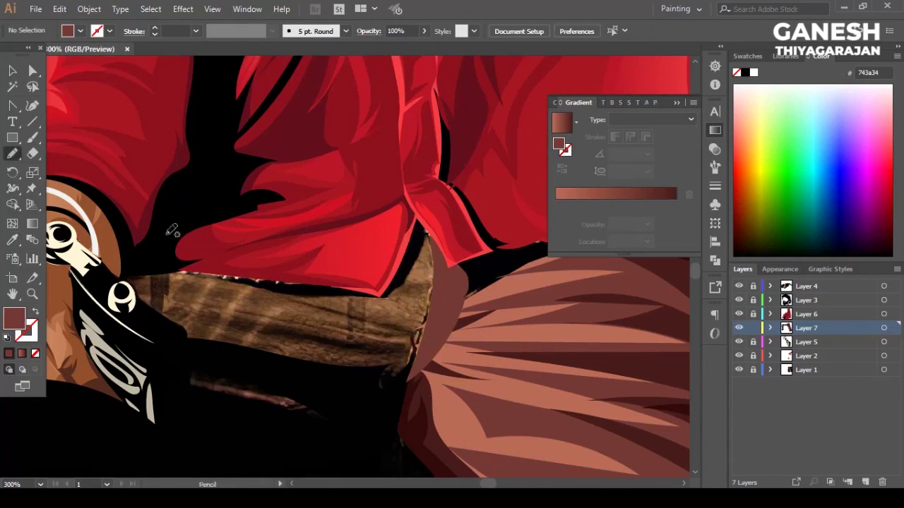
{"action": "left_click_drag", "start_coordinate": [433, 348], "coordinate": [422, 365]}
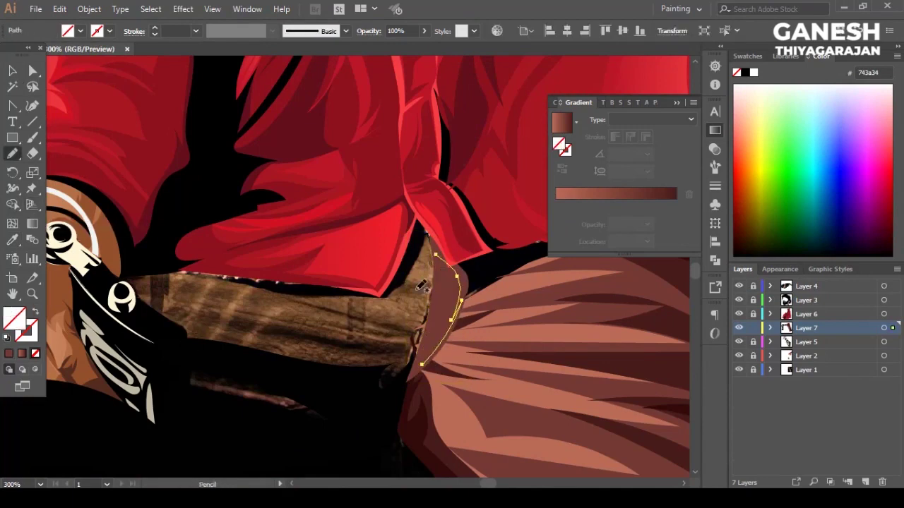
{"action": "left_click", "coordinate": [13, 240]}
{"action": "left_click", "coordinate": [467, 385]}
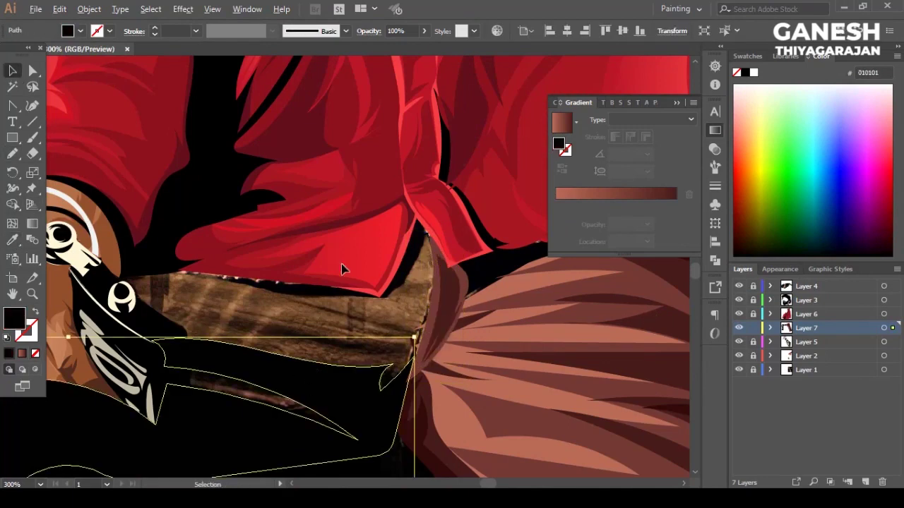
Step: Zoom in on the belt and draw shadow streaks across it
{"action": "scroll", "coordinate": [344, 269], "scroll_direction": "down", "scroll_amount": 3}
{"action": "scroll", "coordinate": [372, 391], "scroll_direction": "right", "scroll_amount": 3}
{"action": "key", "text": "ctrl+minus"}
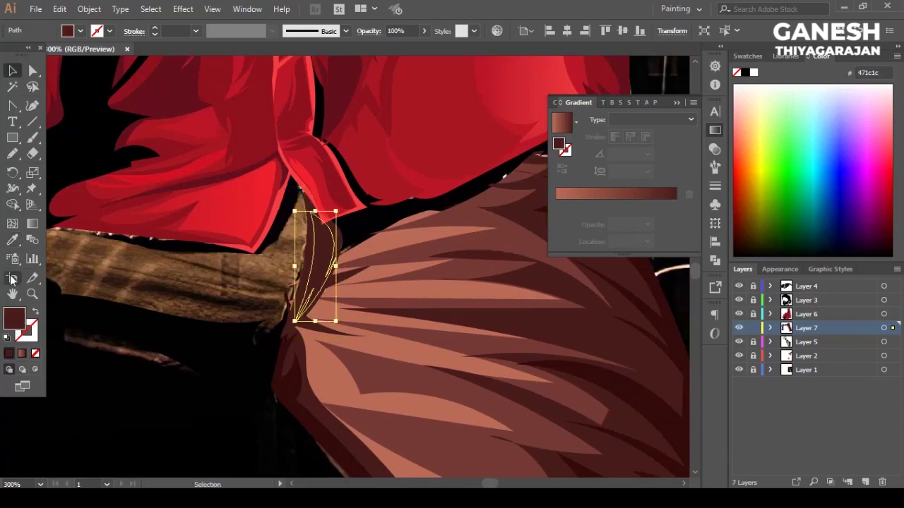
{"action": "key", "text": "v"}
{"action": "key", "text": "ctrl+shift+a"}
{"action": "key", "text": "ctrl+1"}
{"action": "key", "text": "ctrl+plus"}
{"action": "scroll", "coordinate": [424, 318], "scroll_direction": "down", "scroll_amount": 4}
{"action": "key", "text": "ctrl+plus"}
{"action": "key", "text": "n"}
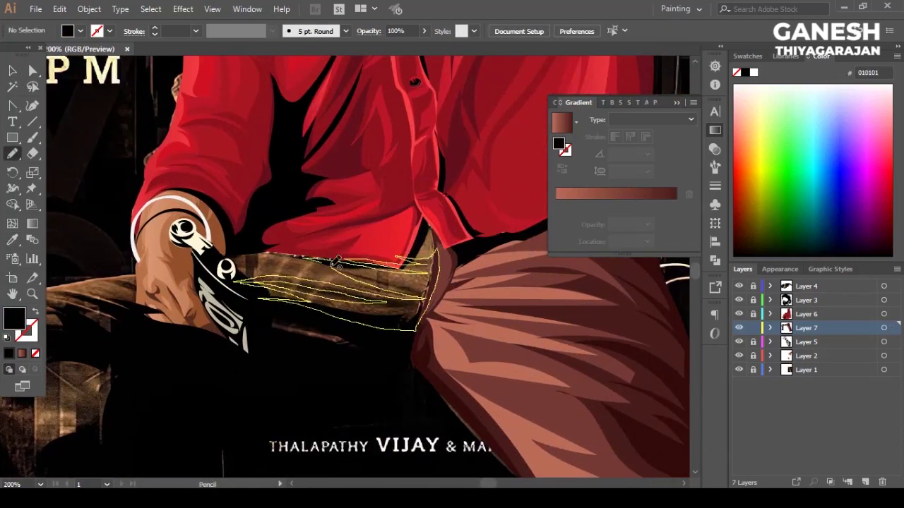
{"action": "left_click_drag", "start_coordinate": [337, 263], "coordinate": [339, 263]}
{"action": "key", "text": "v"}
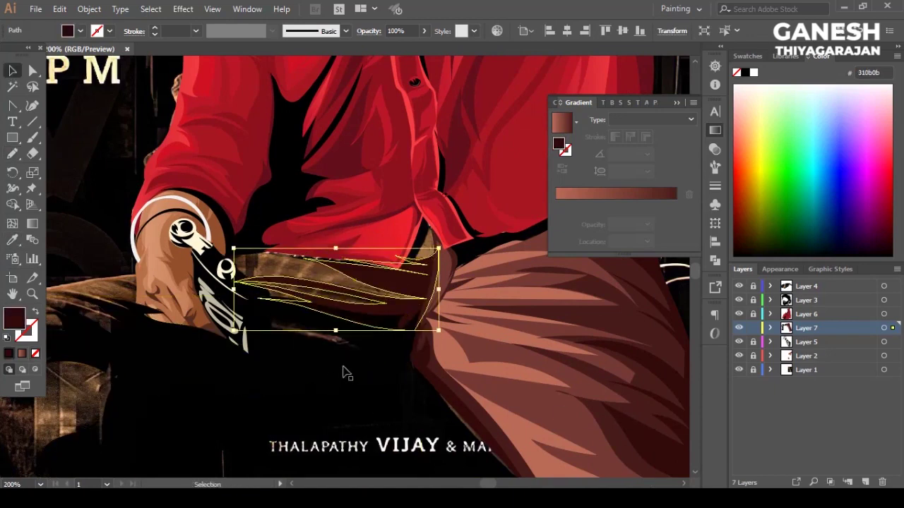
{"action": "left_click", "coordinate": [346, 373]}
Step: Sample the shirt's red and draw a red shading shape along the shirt hem
{"action": "left_click", "coordinate": [432, 221]}
{"action": "key", "text": "n"}
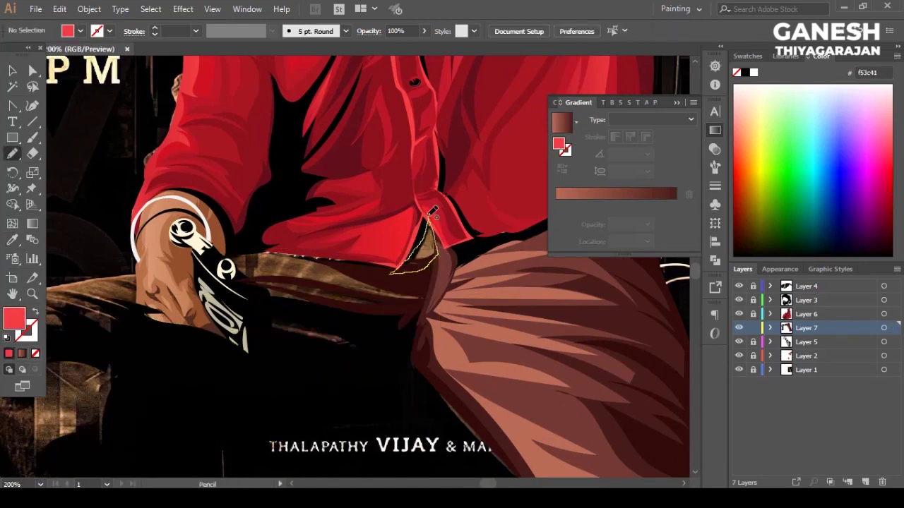
{"action": "left_click_drag", "start_coordinate": [433, 210], "coordinate": [433, 213]}
{"action": "key", "text": "v"}
{"action": "left_click", "coordinate": [171, 367]}
{"action": "key", "text": "ctrl+shift+a"}
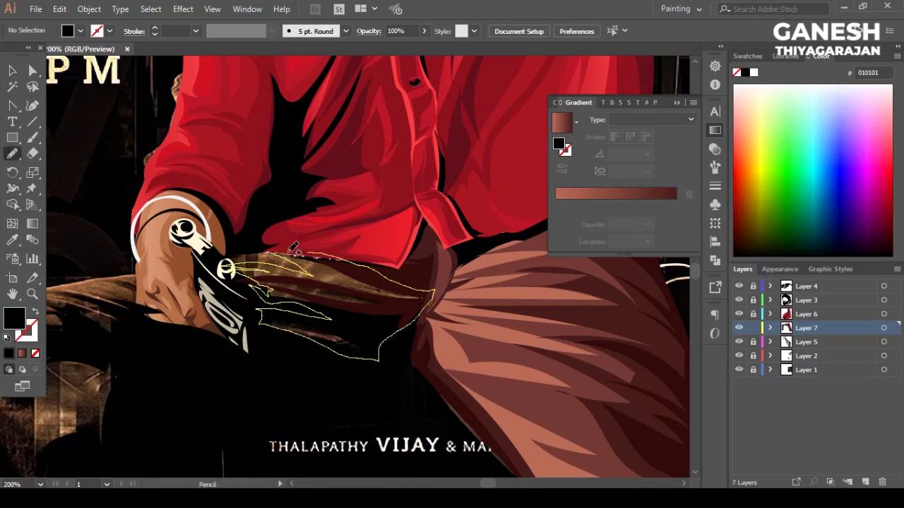
Step: Draw two dark brown shading shapes across the thigh under the hand
{"action": "left_click_drag", "start_coordinate": [293, 247], "coordinate": [295, 249]}
{"action": "key", "text": "i"}
{"action": "left_click", "coordinate": [432, 240]}
{"action": "key", "text": "v"}
{"action": "key", "text": "ctrl+shift+a"}
{"action": "key", "text": "n"}
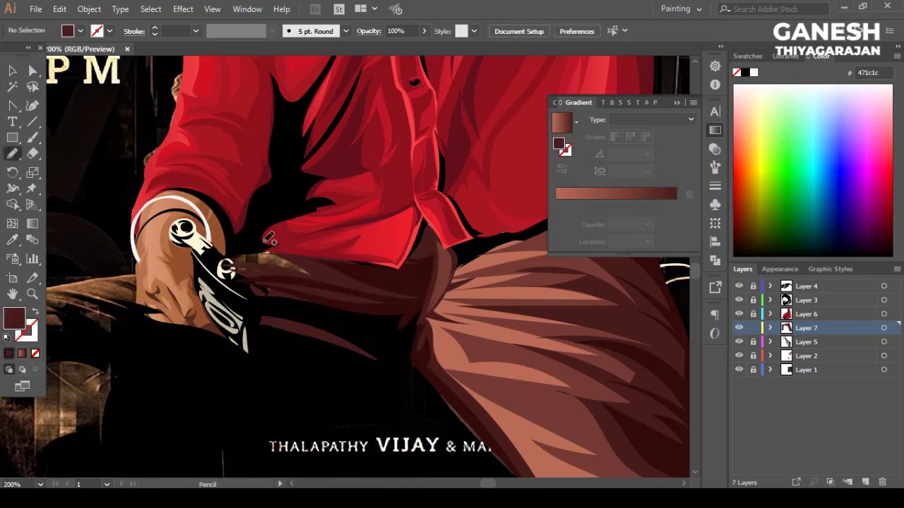
{"action": "left_click_drag", "start_coordinate": [319, 289], "coordinate": [210, 256]}
{"action": "key", "text": "v"}
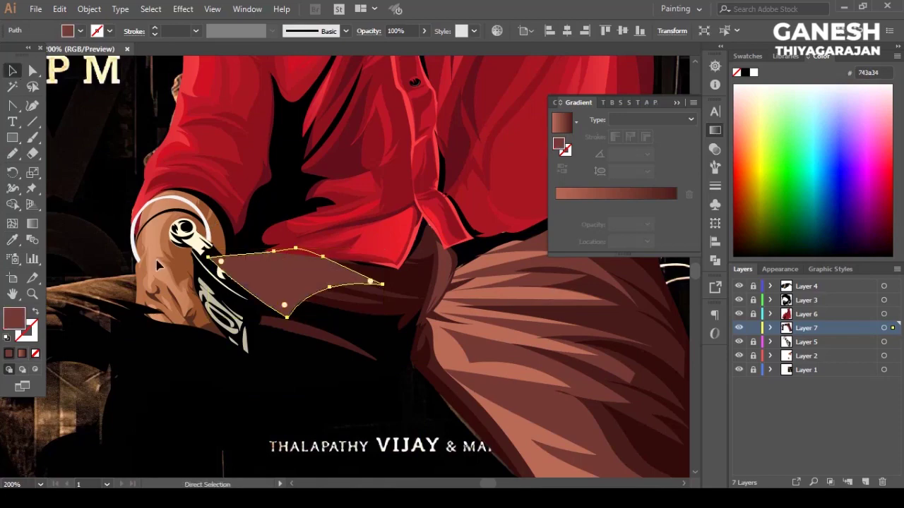
Step: Zoom out to the whole figure and inspect a brown shading path's anchors
{"action": "key", "text": "ctrl+0"}
{"action": "scroll", "coordinate": [518, 447], "scroll_direction": "up", "scroll_amount": 5}
{"action": "key", "text": "a"}
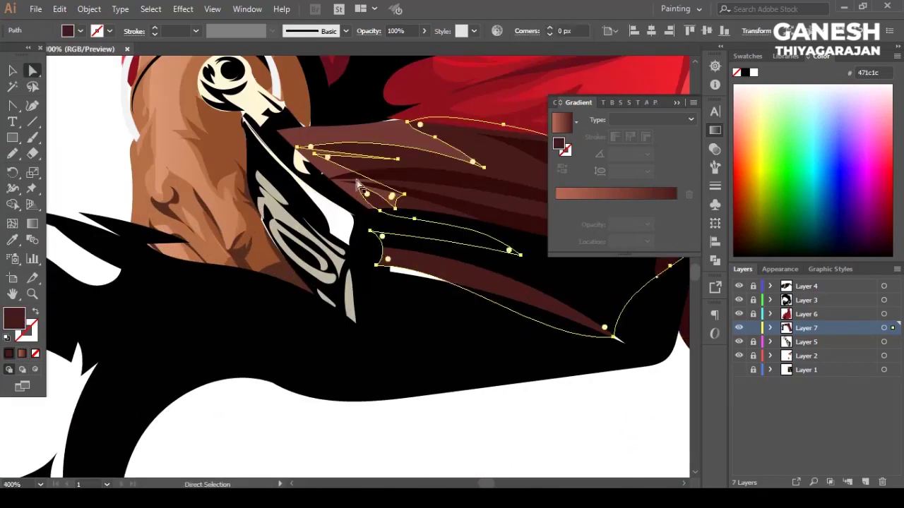
{"action": "scroll", "coordinate": [646, 410], "scroll_direction": "right", "scroll_amount": 5}
{"action": "left_click", "coordinate": [476, 226]}
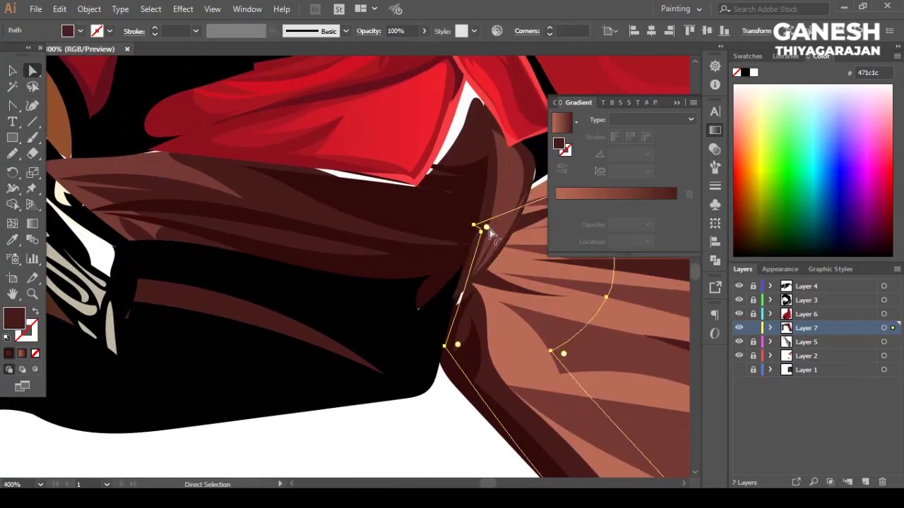
{"action": "left_click", "coordinate": [444, 202]}
{"action": "scroll", "coordinate": [582, 426], "scroll_direction": "down", "scroll_amount": 5}
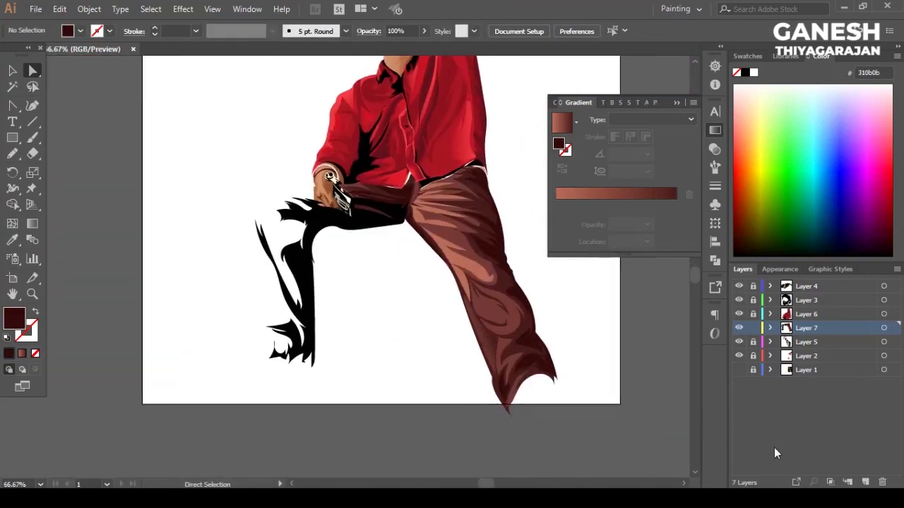
Step: Recolour the trouser shading paths, giving them medium brown and a leg path the dark maroon fill
{"action": "scroll", "coordinate": [420, 325], "scroll_direction": "up", "scroll_amount": 4}
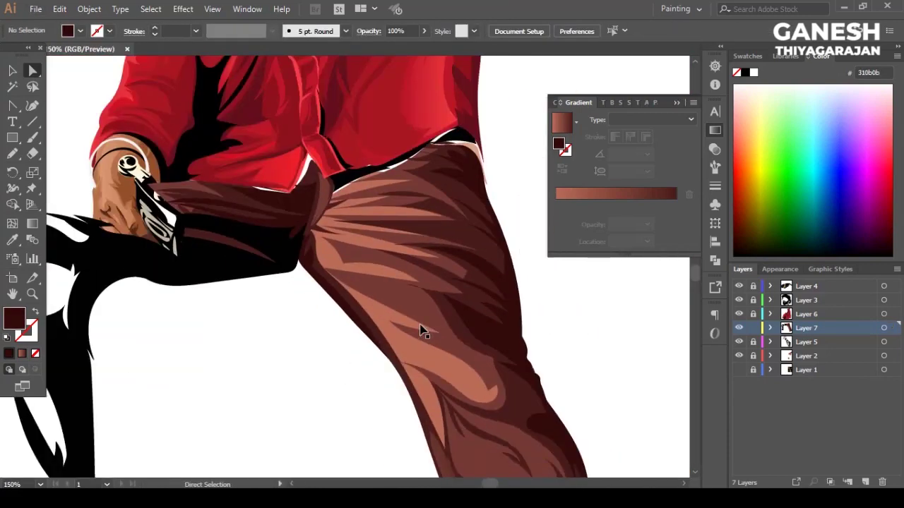
{"action": "key", "text": "v"}
{"action": "left_click", "coordinate": [420, 325]}
{"action": "double_click", "coordinate": [556, 206]}
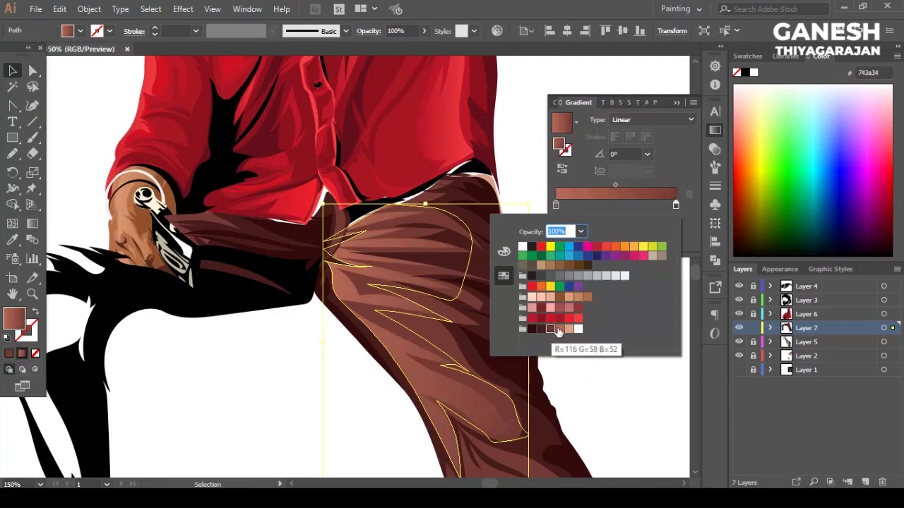
{"action": "left_click", "coordinate": [573, 204]}
{"action": "scroll", "coordinate": [406, 206], "scroll_direction": "down", "scroll_amount": 4}
{"action": "left_click", "coordinate": [466, 296]}
{"action": "left_click", "coordinate": [438, 296]}
{"action": "scroll", "coordinate": [599, 252], "scroll_direction": "down", "scroll_amount": 4}
{"action": "scroll", "coordinate": [452, 283], "scroll_direction": "up", "scroll_amount": 4}
{"action": "key", "text": "i"}
{"action": "left_click", "coordinate": [537, 304]}
{"action": "scroll", "coordinate": [549, 294], "scroll_direction": "down", "scroll_amount": 4}
{"action": "scroll", "coordinate": [387, 381], "scroll_direction": "up", "scroll_amount": 4}
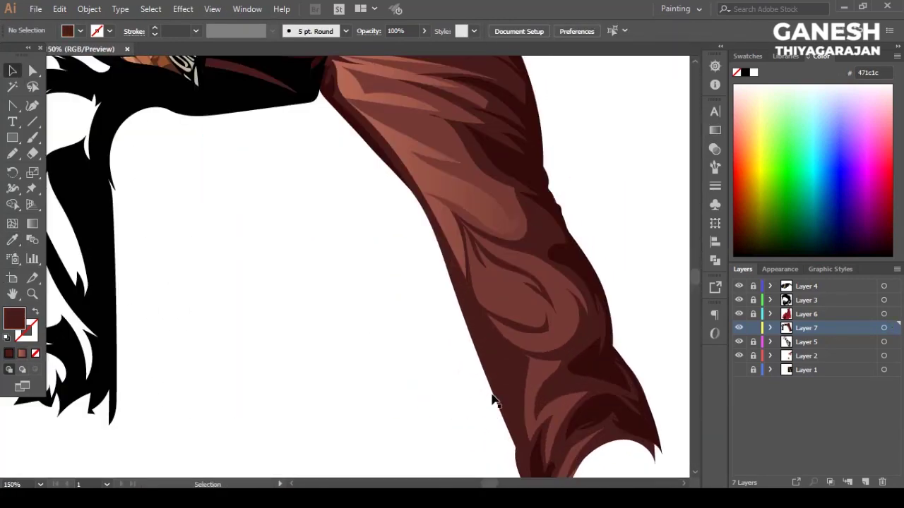
Step: Zoom in and inspect the leg highlight and shading paths and their anchor points
{"action": "key", "text": "v"}
{"action": "scroll", "coordinate": [389, 387], "scroll_direction": "up", "scroll_amount": 5}
{"action": "key", "text": "a"}
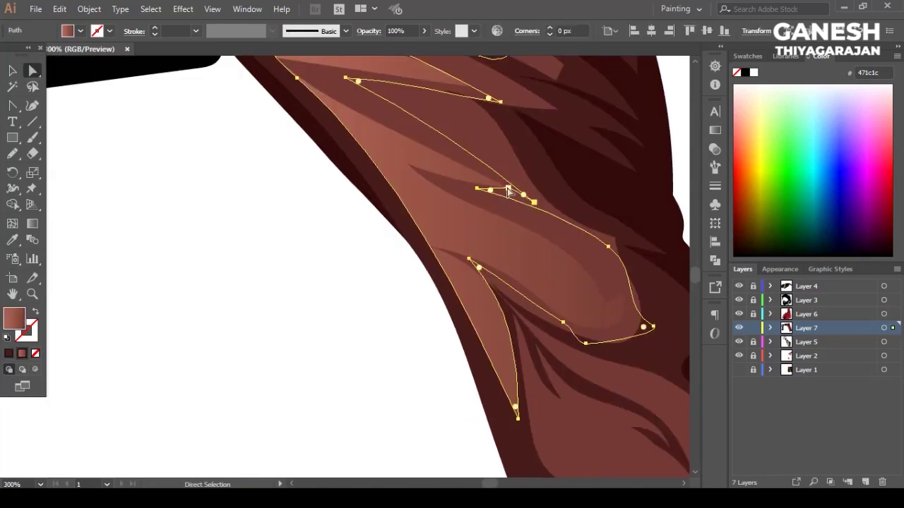
{"action": "left_click", "coordinate": [510, 201]}
{"action": "scroll", "coordinate": [510, 201], "scroll_direction": "up", "scroll_amount": 1}
{"action": "left_click", "coordinate": [551, 208]}
{"action": "left_click", "coordinate": [353, 303]}
{"action": "key", "text": "ctrl+1"}
{"action": "scroll", "coordinate": [529, 310], "scroll_direction": "up", "scroll_amount": 3}
{"action": "scroll", "coordinate": [527, 407], "scroll_direction": "down", "scroll_amount": 2}
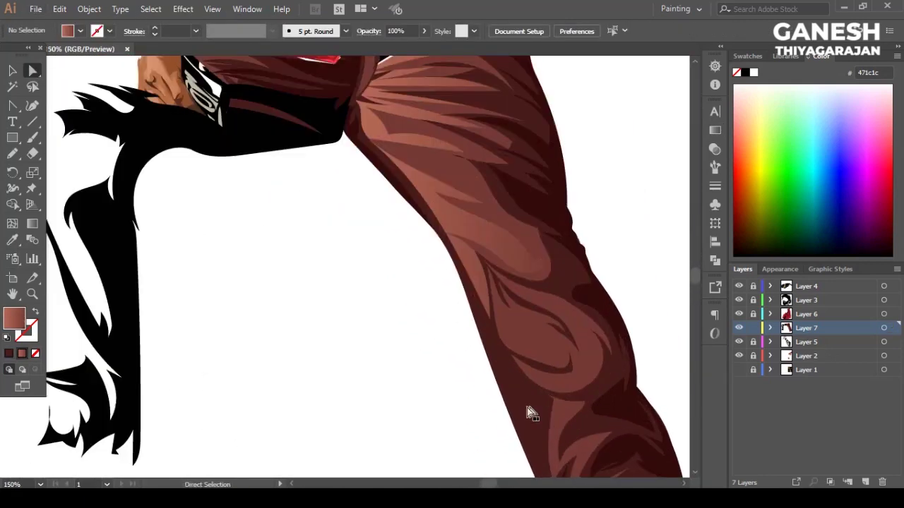
{"action": "left_click", "coordinate": [527, 407]}
{"action": "key", "text": "v"}
{"action": "scroll", "coordinate": [504, 379], "scroll_direction": "down", "scroll_amount": 1}
{"action": "left_click", "coordinate": [503, 380]}
{"action": "scroll", "coordinate": [504, 379], "scroll_direction": "up", "scroll_amount": 2}
{"action": "key", "text": "g"}
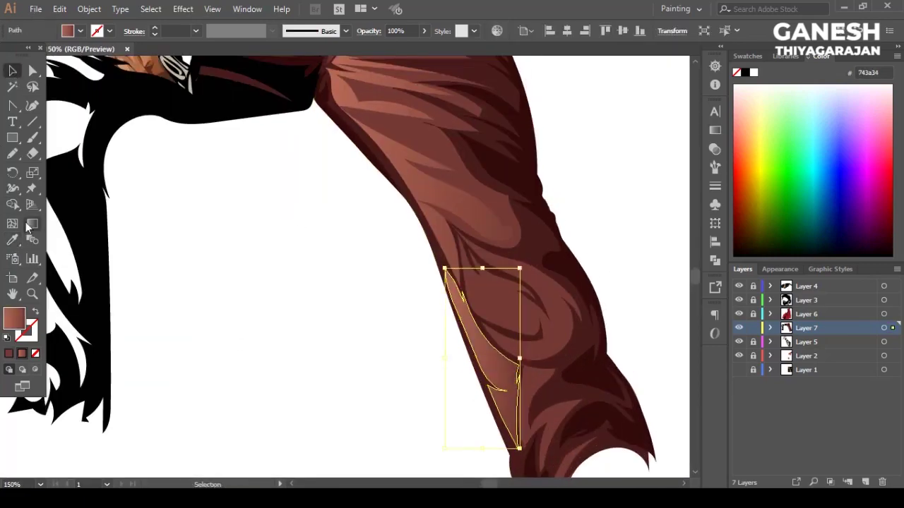
{"action": "scroll", "coordinate": [502, 363], "scroll_direction": "down", "scroll_amount": 1}
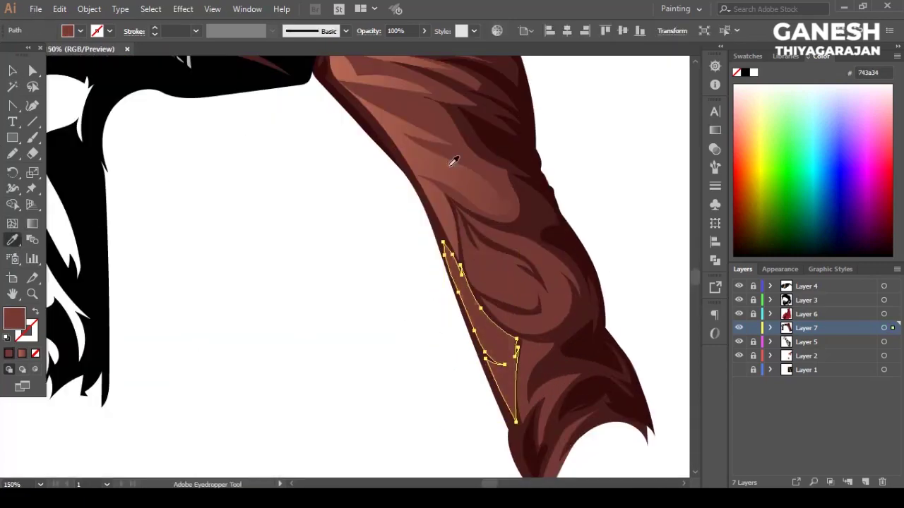
Step: Show the poster reference layer and move Layer 7 below Layer 2 so the hand overlaps
{"action": "key", "text": "ctrl+0"}
{"action": "key", "text": "ctrl+1"}
{"action": "left_click", "coordinate": [739, 370]}
{"action": "scroll", "coordinate": [402, 314], "scroll_direction": "up", "scroll_amount": 2}
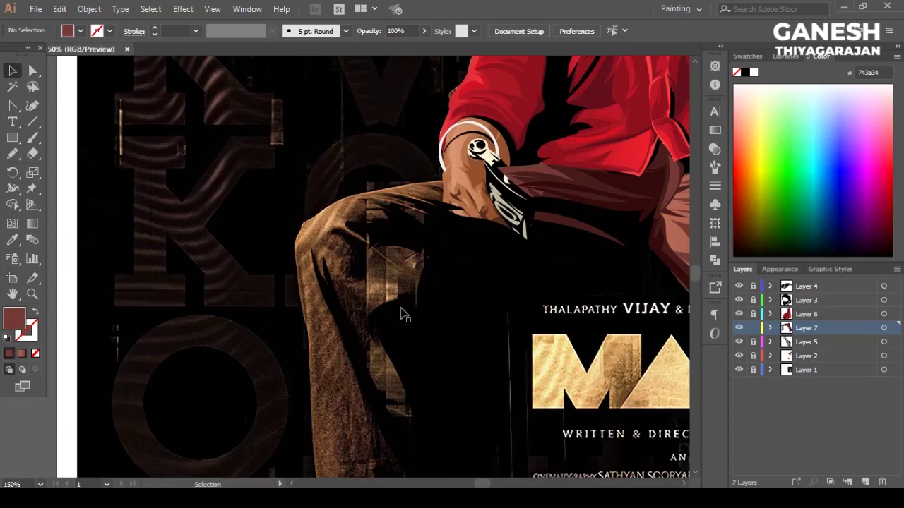
{"action": "left_click_drag", "start_coordinate": [821, 362], "coordinate": [821, 363]}
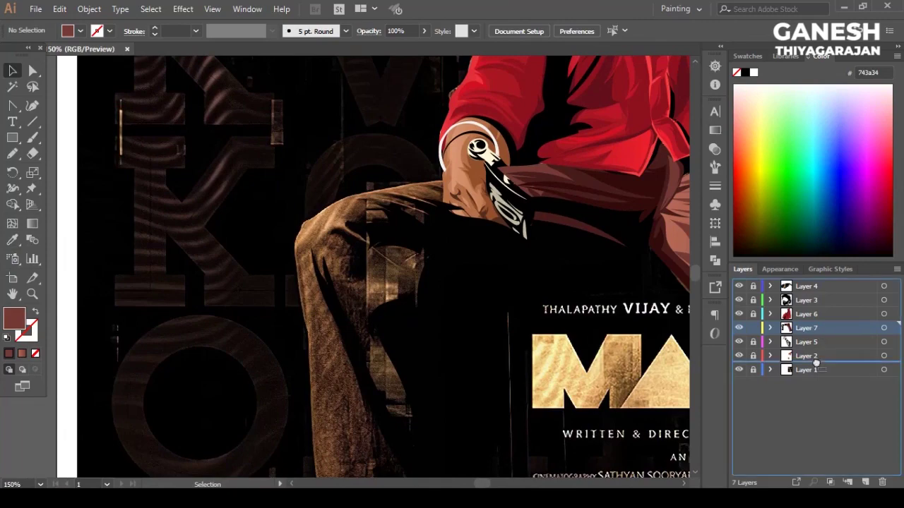
{"action": "key", "text": "ctrl+0"}
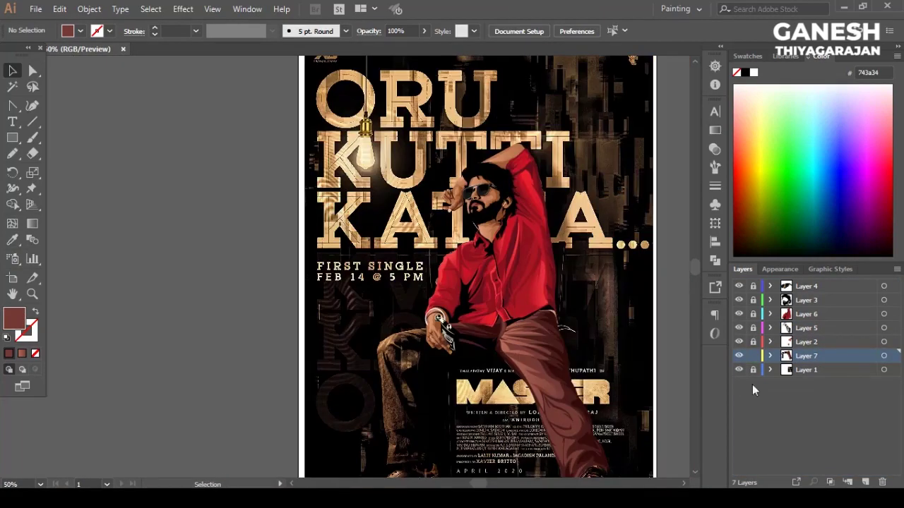
Step: Hide the poster layer and fill a trouser leg shading path with dark maroon
{"action": "left_click", "coordinate": [739, 369]}
{"action": "key", "text": "ctrl+plus"}
{"action": "key", "text": "ctrl+plus"}
{"action": "left_click", "coordinate": [546, 345]}
{"action": "left_click", "coordinate": [12, 240]}
{"action": "left_click", "coordinate": [417, 240]}
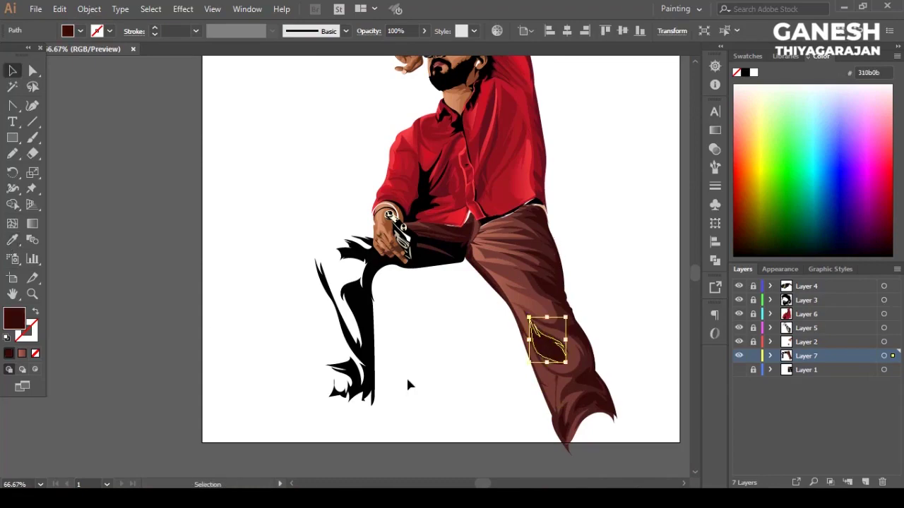
{"action": "key", "text": "ctrl+1"}
{"action": "key", "text": "ctrl+shift+a"}
{"action": "key", "text": "v"}
{"action": "key", "text": "ctrl+0"}
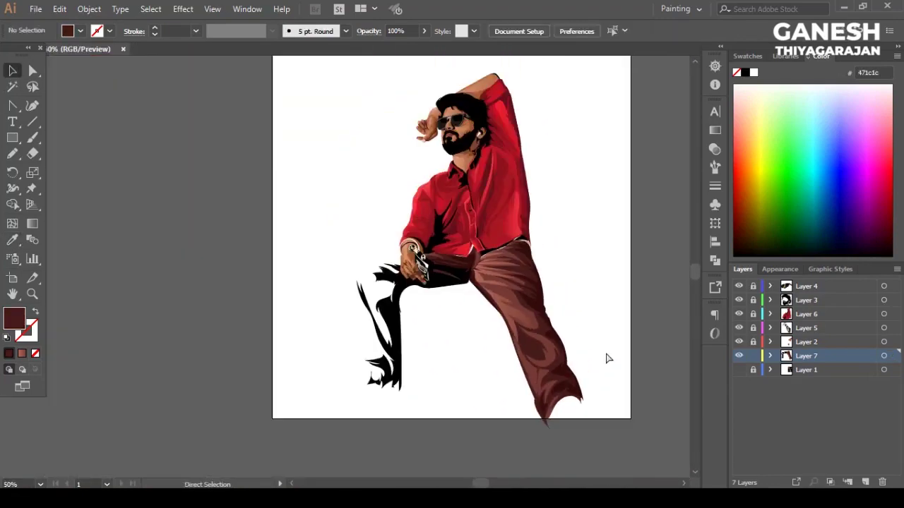
{"action": "scroll", "coordinate": [500, 394], "scroll_direction": "up", "scroll_amount": 5}
{"action": "scroll", "coordinate": [528, 329], "scroll_direction": "down", "scroll_amount": 4}
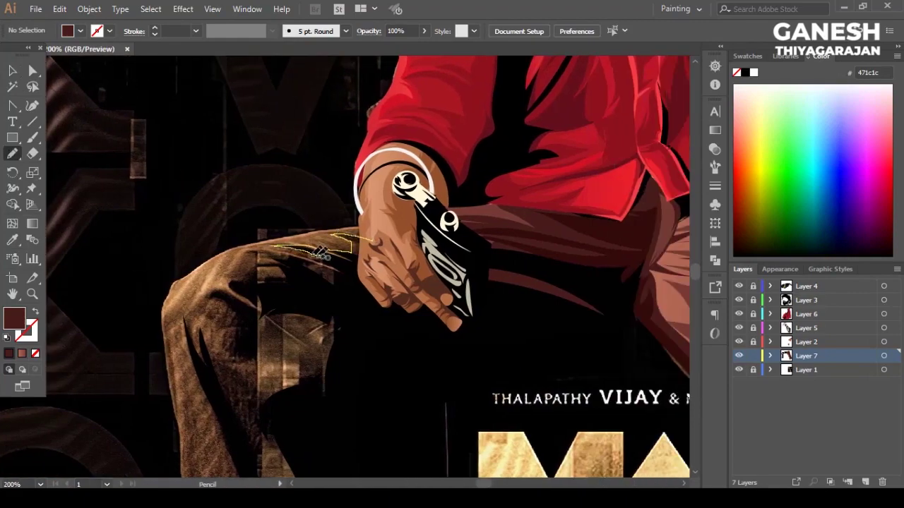
Step: Trace jagged shading shapes along the left trouser leg's knee and fill them dark maroon
{"action": "left_click_drag", "start_coordinate": [318, 254], "coordinate": [272, 262]}
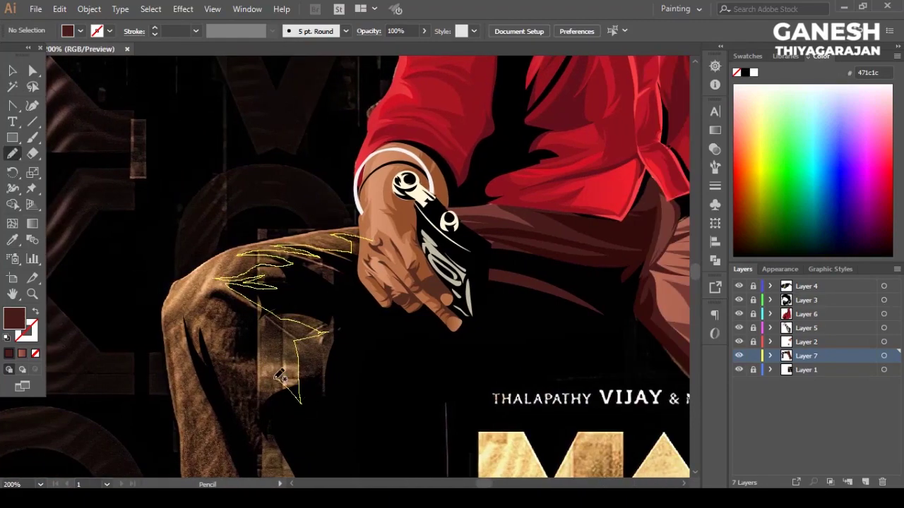
{"action": "left_click_drag", "start_coordinate": [280, 403], "coordinate": [332, 470]}
{"action": "scroll", "coordinate": [332, 424], "scroll_direction": "down", "scroll_amount": 5}
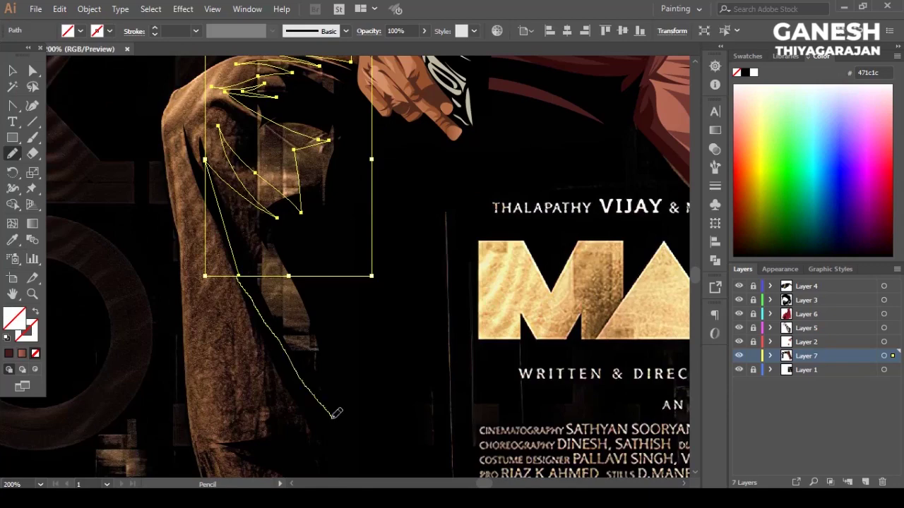
{"action": "scroll", "coordinate": [328, 318], "scroll_direction": "down", "scroll_amount": 3}
{"action": "scroll", "coordinate": [288, 186], "scroll_direction": "up", "scroll_amount": 3}
{"action": "scroll", "coordinate": [384, 252], "scroll_direction": "left", "scroll_amount": 3}
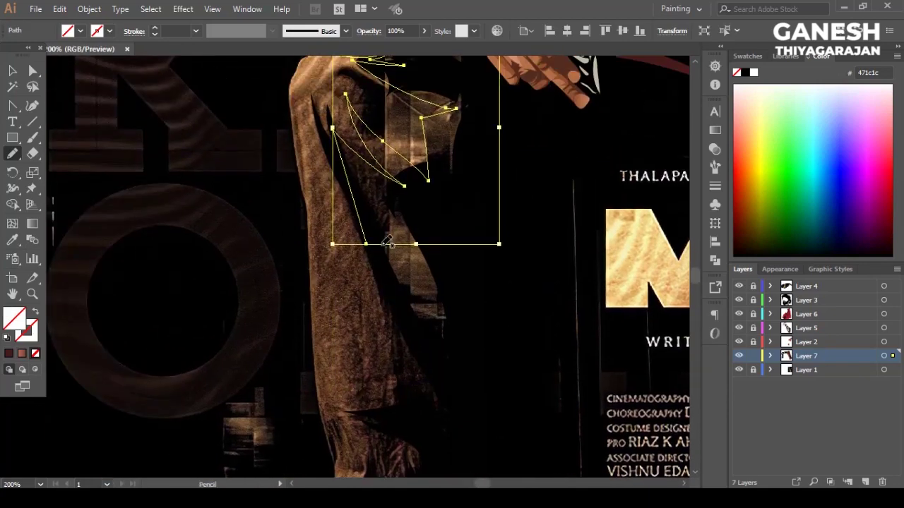
{"action": "scroll", "coordinate": [335, 168], "scroll_direction": "up", "scroll_amount": 2}
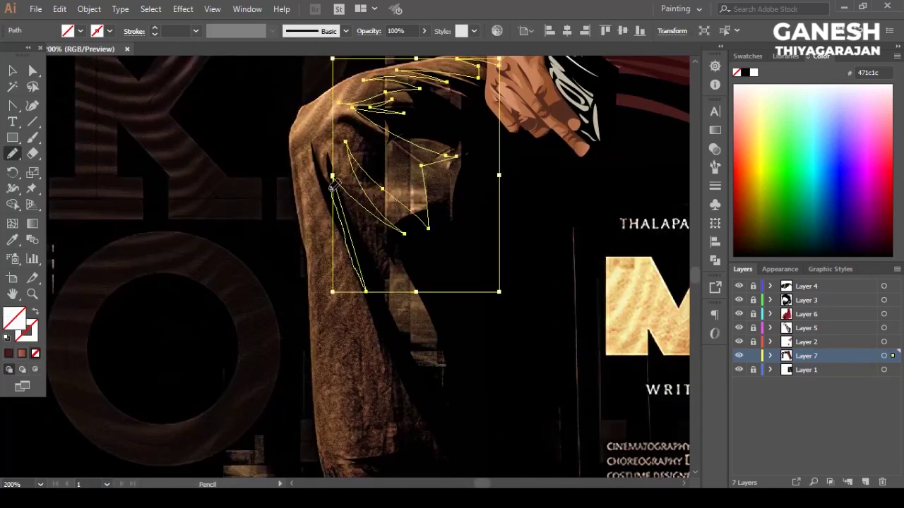
{"action": "left_click_drag", "start_coordinate": [395, 371], "coordinate": [398, 377]}
{"action": "scroll", "coordinate": [397, 375], "scroll_direction": "down", "scroll_amount": 1}
{"action": "scroll", "coordinate": [398, 365], "scroll_direction": "down", "scroll_amount": 2}
{"action": "left_click_drag", "start_coordinate": [395, 317], "coordinate": [404, 387]}
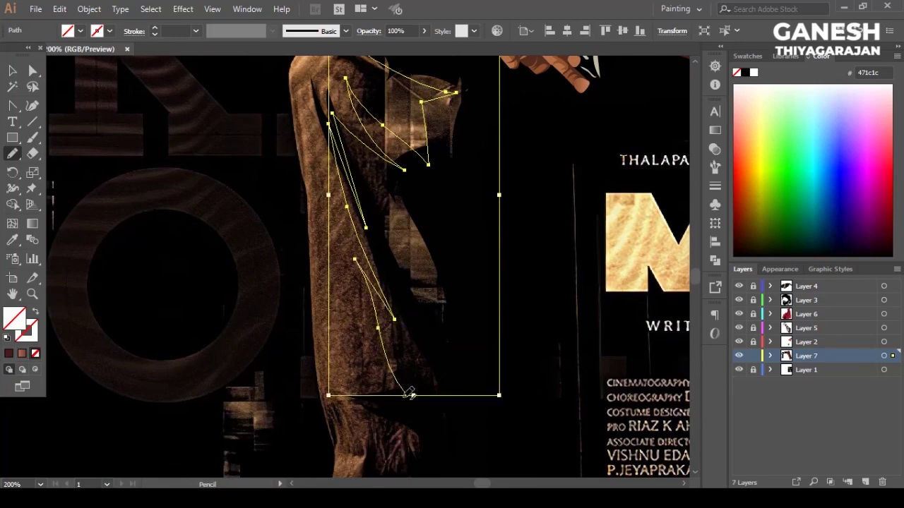
{"action": "scroll", "coordinate": [404, 387], "scroll_direction": "down", "scroll_amount": 3}
{"action": "scroll", "coordinate": [411, 316], "scroll_direction": "down", "scroll_amount": 2}
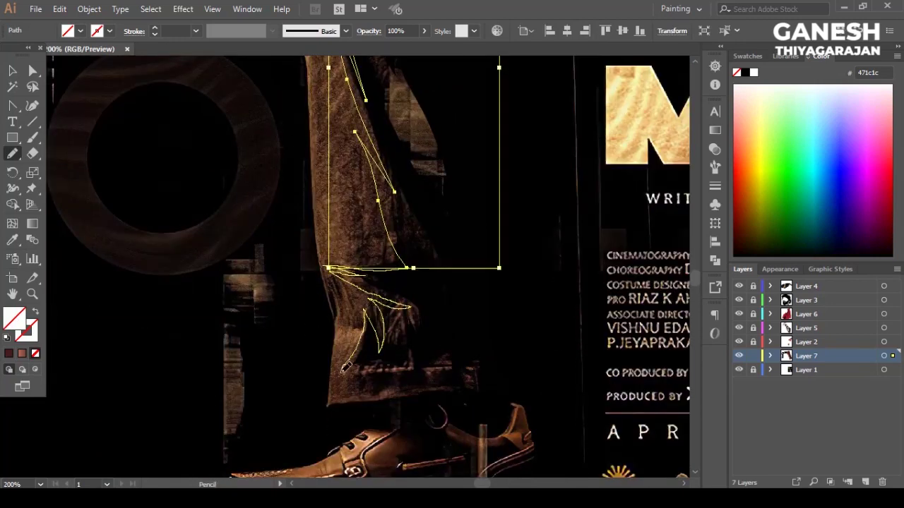
{"action": "scroll", "coordinate": [471, 113], "scroll_direction": "up", "scroll_amount": 9}
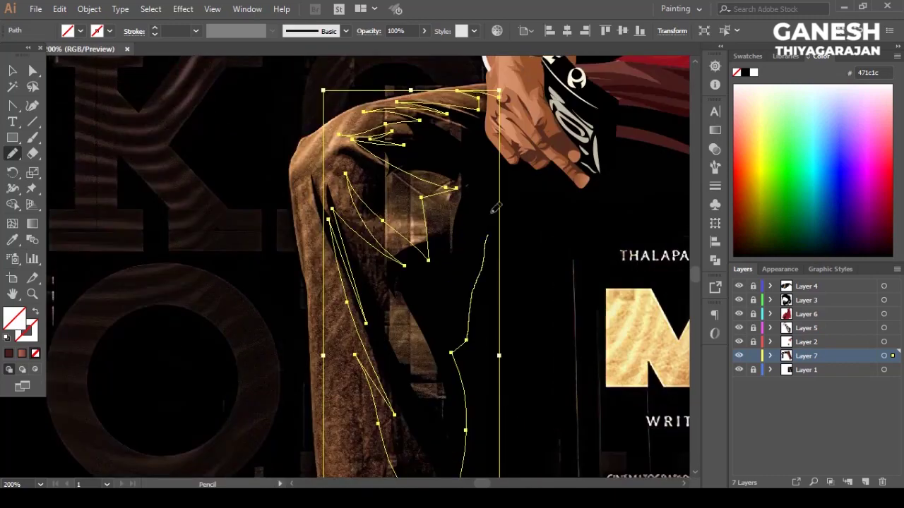
{"action": "left_click", "coordinate": [12, 240]}
{"action": "left_click", "coordinate": [67, 75]}
{"action": "key", "text": "a"}
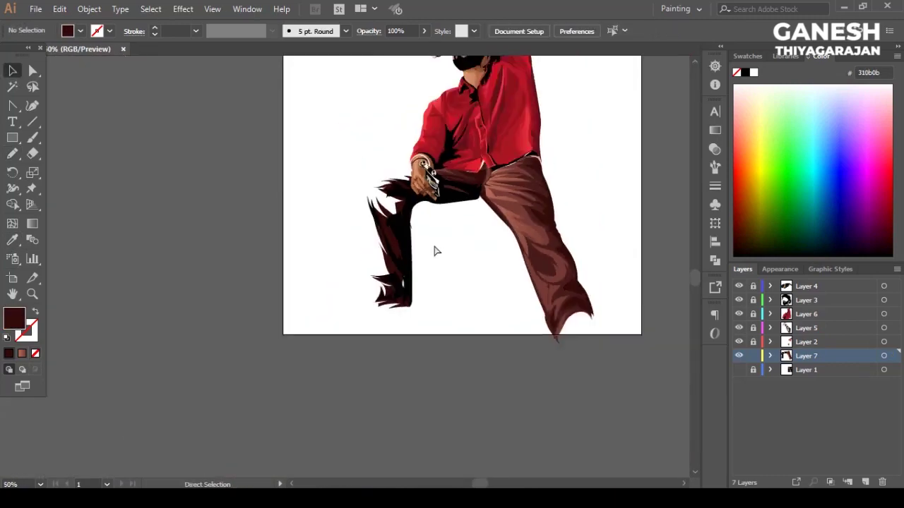
{"action": "scroll", "coordinate": [434, 252], "scroll_direction": "up", "scroll_amount": 1}
{"action": "scroll", "coordinate": [435, 332], "scroll_direction": "up", "scroll_amount": 5}
Step: Pencil a thin shading shape along the shin and fill it with dark red 471c1c
{"action": "key", "text": "n"}
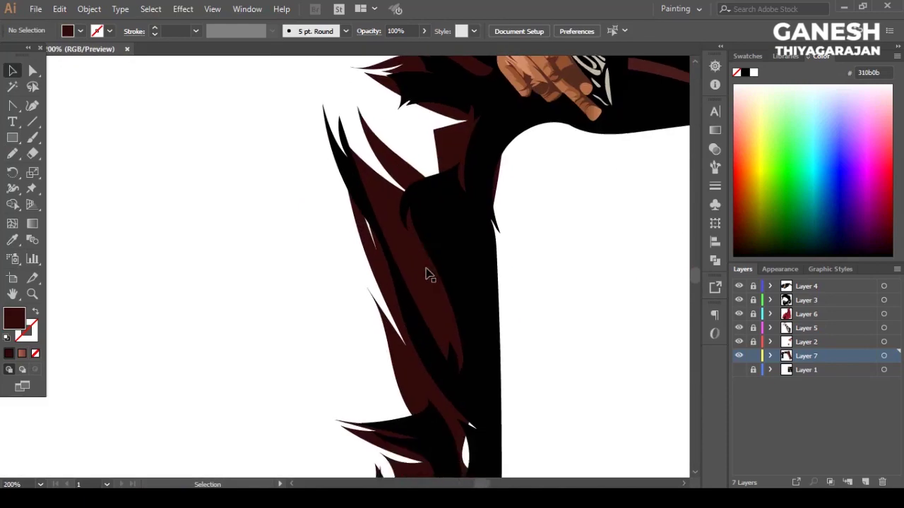
{"action": "left_click_drag", "start_coordinate": [410, 240], "coordinate": [385, 180]}
{"action": "double_click", "coordinate": [12, 240]}
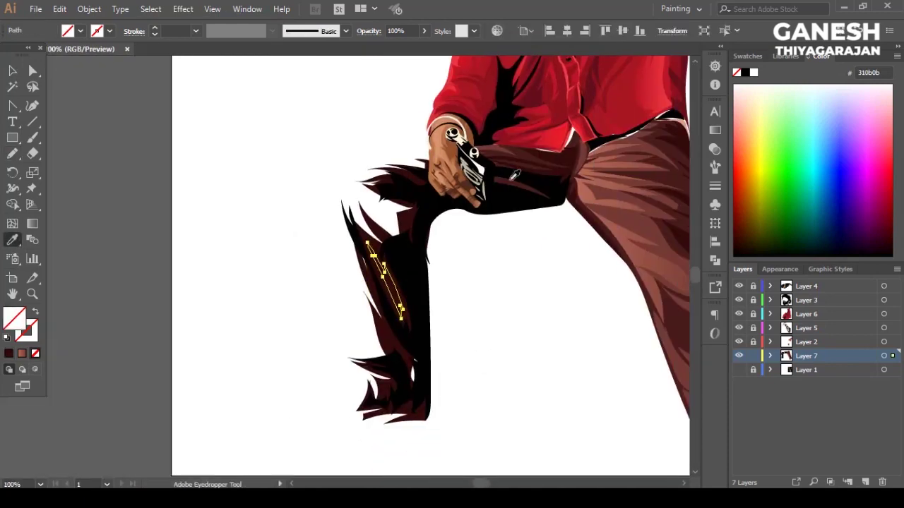
{"action": "left_click", "coordinate": [389, 283]}
{"action": "key", "text": "v"}
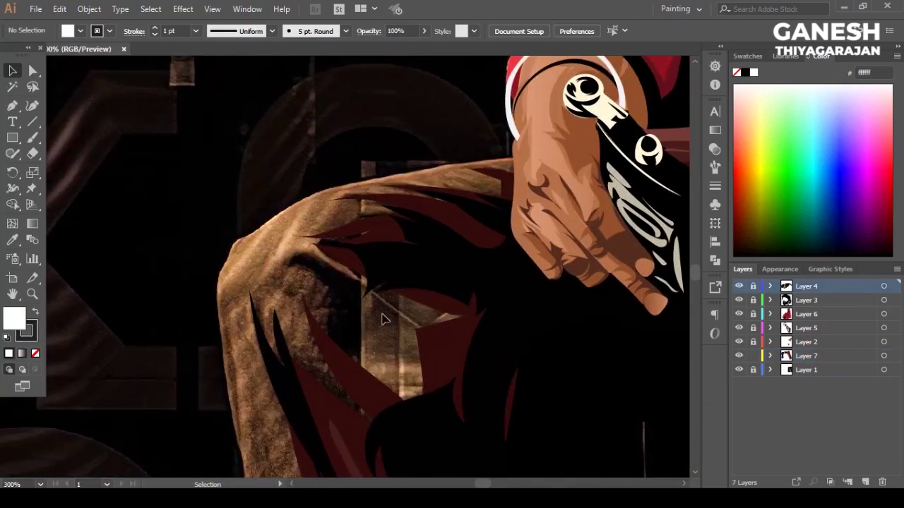
Step: Pencil-trace the outline of the raised trouser leg from its top edge down its side
{"action": "left_click", "coordinate": [12, 153]}
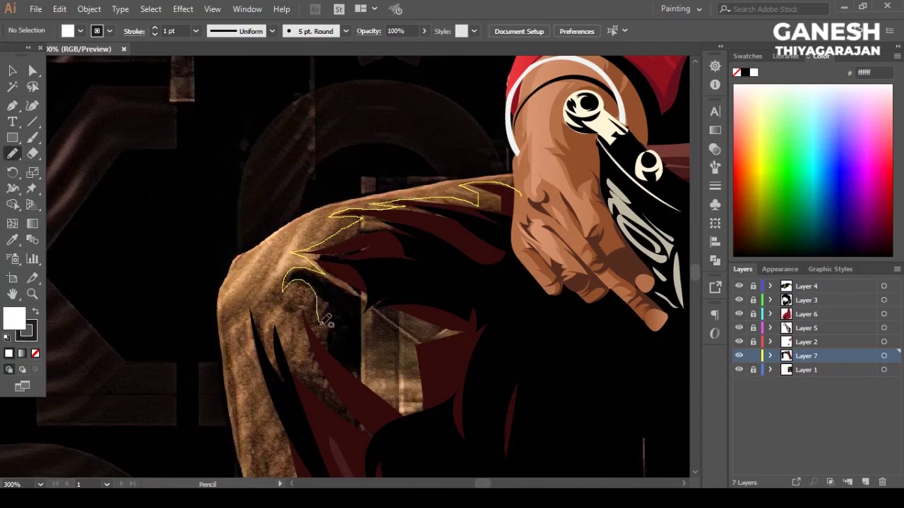
{"action": "left_click_drag", "start_coordinate": [256, 290], "coordinate": [263, 367]}
{"action": "scroll", "coordinate": [272, 225], "scroll_direction": "down", "scroll_amount": 5}
{"action": "left_click_drag", "start_coordinate": [287, 223], "coordinate": [326, 394]}
{"action": "scroll", "coordinate": [327, 394], "scroll_direction": "down", "scroll_amount": 3}
{"action": "left_click_drag", "start_coordinate": [314, 286], "coordinate": [342, 443]}
{"action": "scroll", "coordinate": [341, 443], "scroll_direction": "down", "scroll_amount": 3}
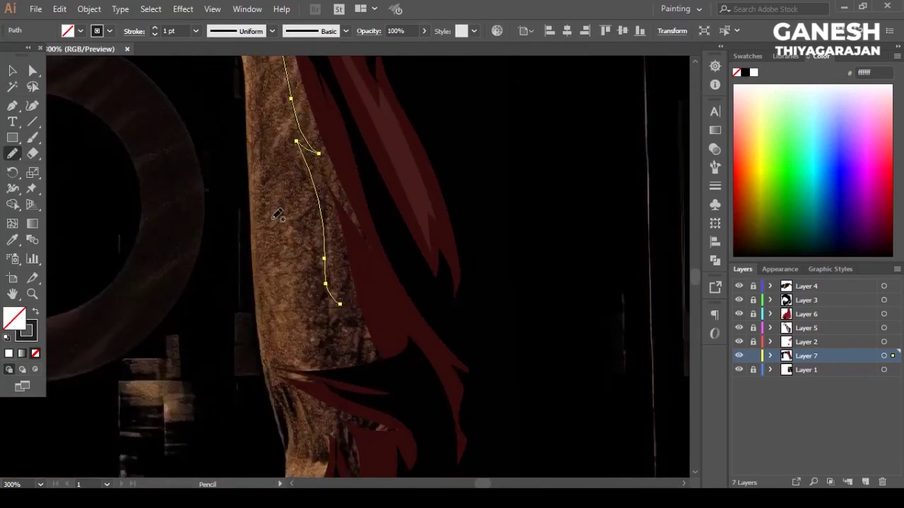
{"action": "key", "text": "ctrl+z"}
{"action": "scroll", "coordinate": [290, 191], "scroll_direction": "up", "scroll_amount": 1}
{"action": "left_click_drag", "start_coordinate": [284, 396], "coordinate": [286, 397]}
{"action": "scroll", "coordinate": [322, 300], "scroll_direction": "down", "scroll_amount": 2}
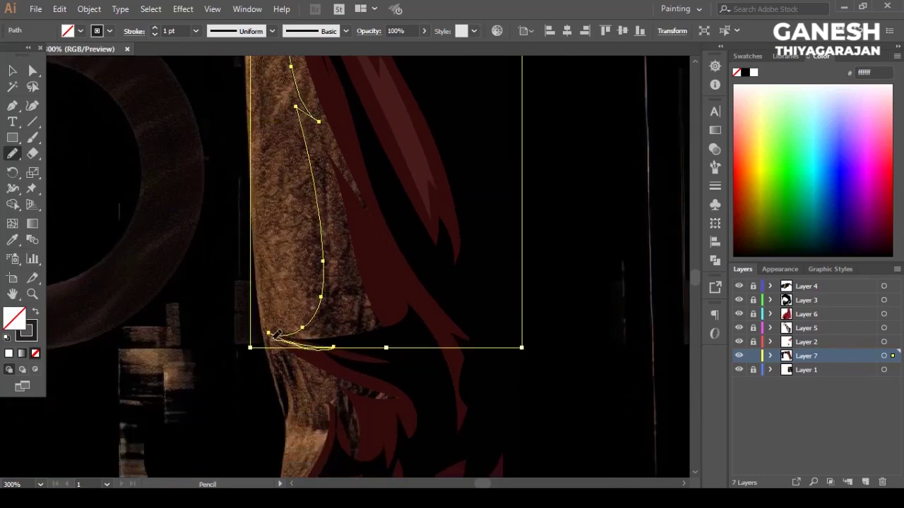
{"action": "scroll", "coordinate": [278, 335], "scroll_direction": "down", "scroll_amount": 2}
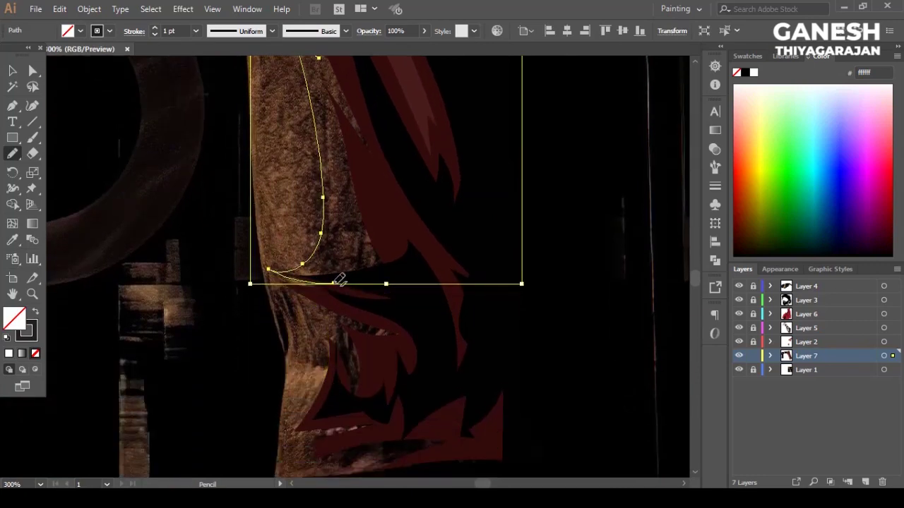
{"action": "mouse_move", "coordinate": [312, 347]}
{"action": "left_mouse_down"}
{"action": "mouse_move", "coordinate": [293, 429]}
{"action": "mouse_move", "coordinate": [335, 423]}
{"action": "left_mouse_up"}
{"action": "scroll", "coordinate": [329, 346], "scroll_direction": "down", "scroll_amount": 3}
{"action": "left_click_drag", "start_coordinate": [401, 369], "coordinate": [428, 269]}
{"action": "scroll", "coordinate": [394, 289], "scroll_direction": "up", "scroll_amount": 3}
{"action": "scroll", "coordinate": [423, 292], "scroll_direction": "up", "scroll_amount": 3}
{"action": "scroll", "coordinate": [438, 209], "scroll_direction": "up", "scroll_amount": 3}
{"action": "left_click_drag", "start_coordinate": [436, 215], "coordinate": [524, 141]}
{"action": "scroll", "coordinate": [480, 269], "scroll_direction": "down", "scroll_amount": 2}
Step: Fill the leg outline dark red and send it behind the folds
{"action": "key", "text": "i"}
{"action": "left_click", "coordinate": [389, 419]}
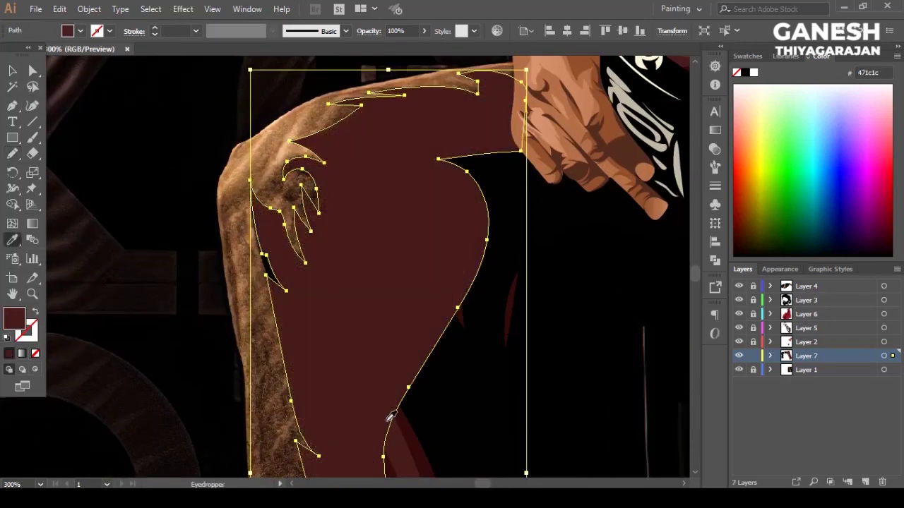
{"action": "key", "text": "v"}
{"action": "key", "text": "ctrl+shift+bracketleft"}
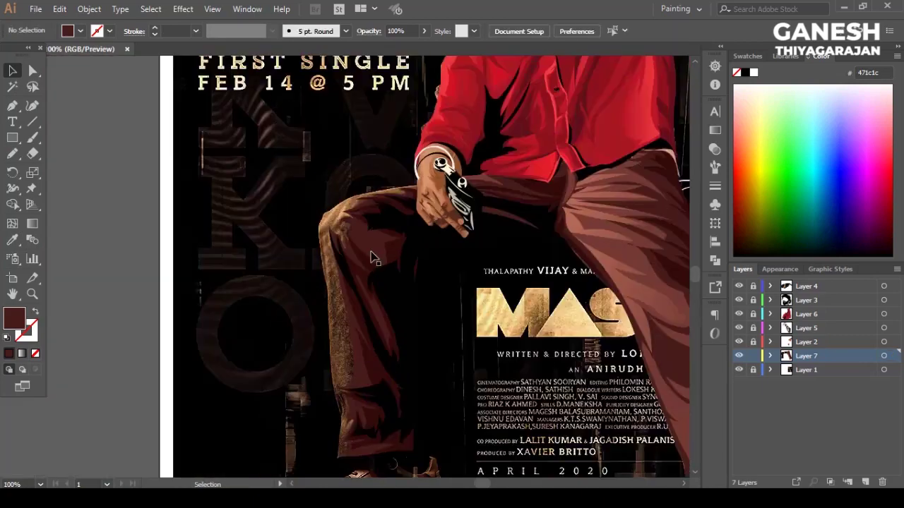
Step: Reshape the curve on the dark red shape's right edge, then save the file
{"action": "left_click", "coordinate": [738, 370]}
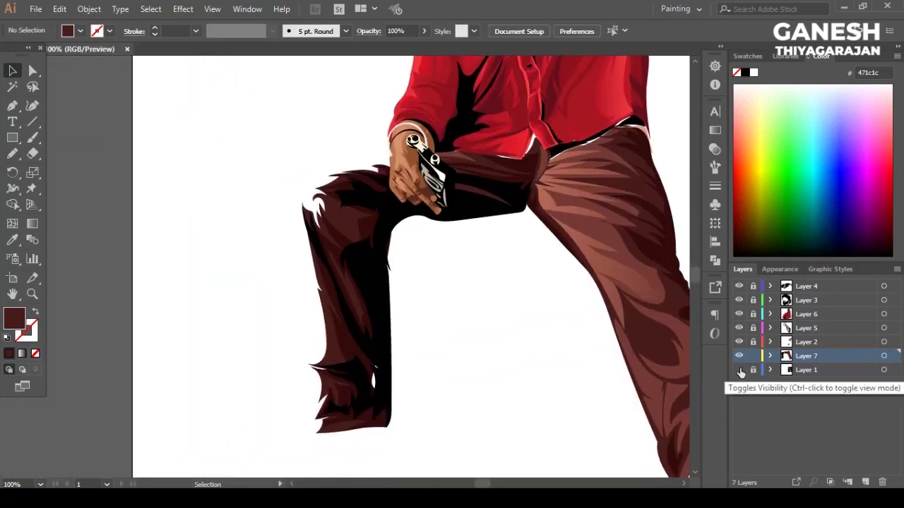
{"action": "left_click", "coordinate": [738, 370]}
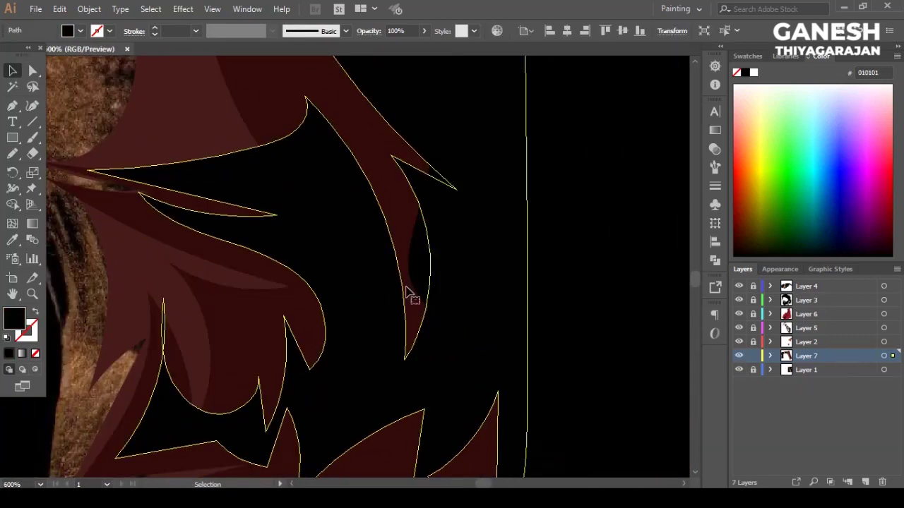
{"action": "left_click_drag", "start_coordinate": [414, 242], "coordinate": [419, 226]}
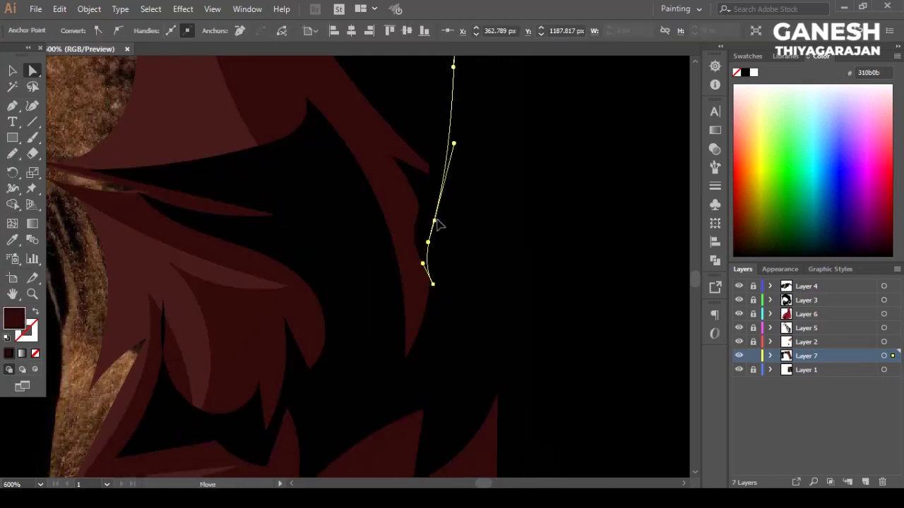
{"action": "left_click", "coordinate": [432, 284]}
{"action": "left_click", "coordinate": [498, 228]}
{"action": "scroll", "coordinate": [555, 282], "scroll_direction": "down", "scroll_amount": 5}
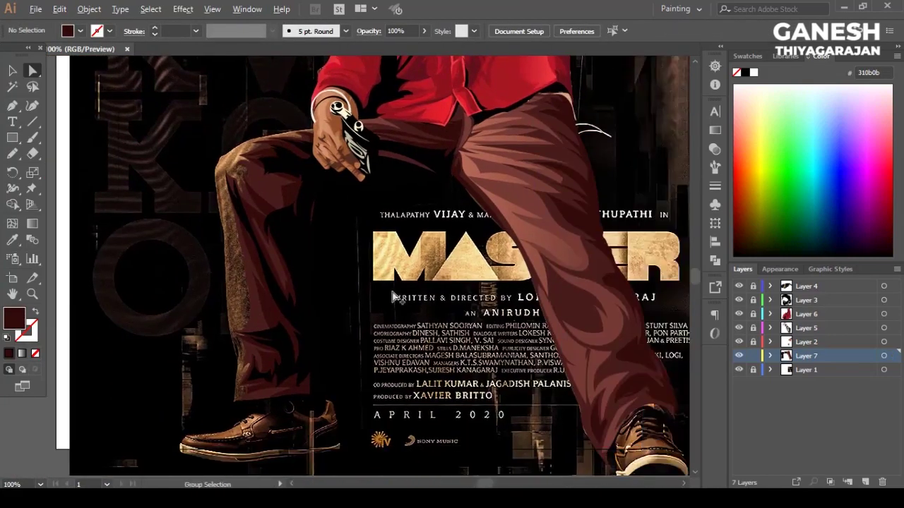
{"action": "scroll", "coordinate": [394, 300], "scroll_direction": "up", "scroll_amount": 2}
{"action": "key", "text": "ctrl+s"}
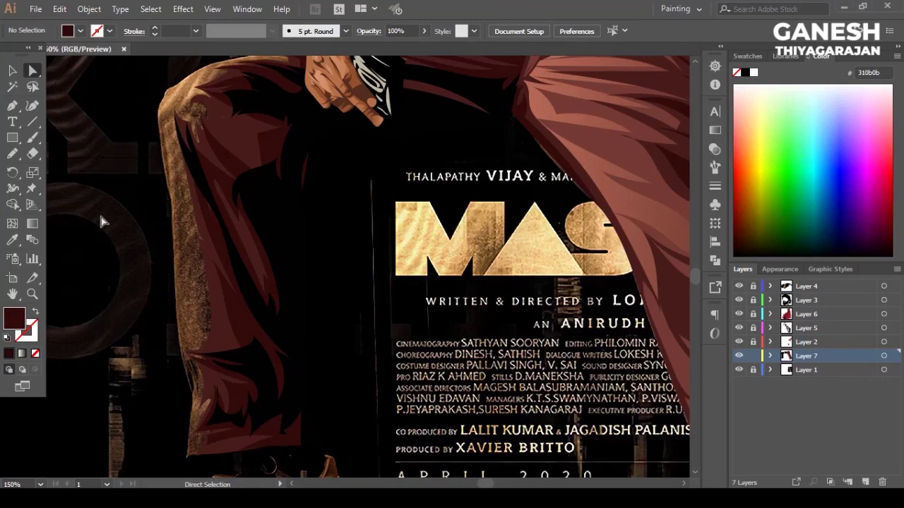
Step: Pencil-trace the raised leg outline along the knee and outer edge, closing it near the hand
{"action": "scroll", "coordinate": [101, 222], "scroll_direction": "up", "scroll_amount": 3}
{"action": "key", "text": "n"}
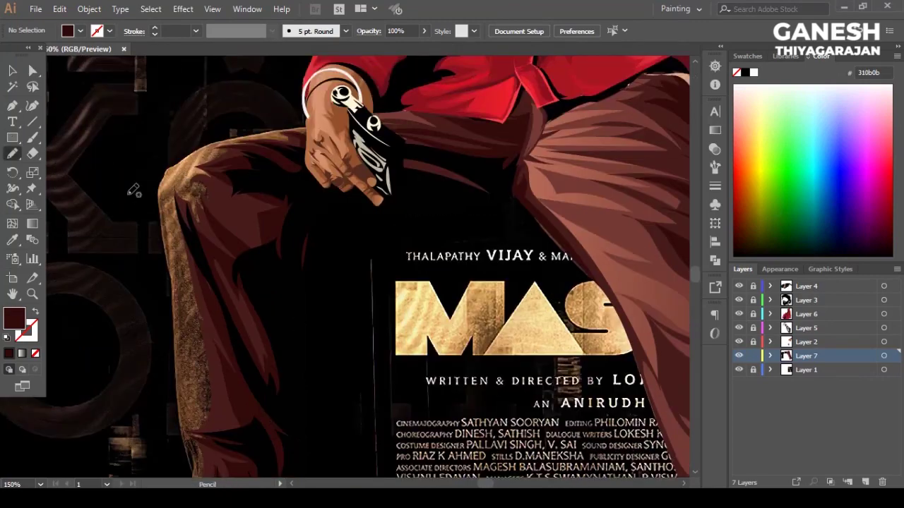
{"action": "scroll", "coordinate": [131, 191], "scroll_direction": "down", "scroll_amount": 2}
{"action": "scroll", "coordinate": [274, 168], "scroll_direction": "up", "scroll_amount": 3}
{"action": "left_click_drag", "start_coordinate": [310, 158], "coordinate": [279, 164]}
{"action": "left_click_drag", "start_coordinate": [218, 198], "coordinate": [212, 204]}
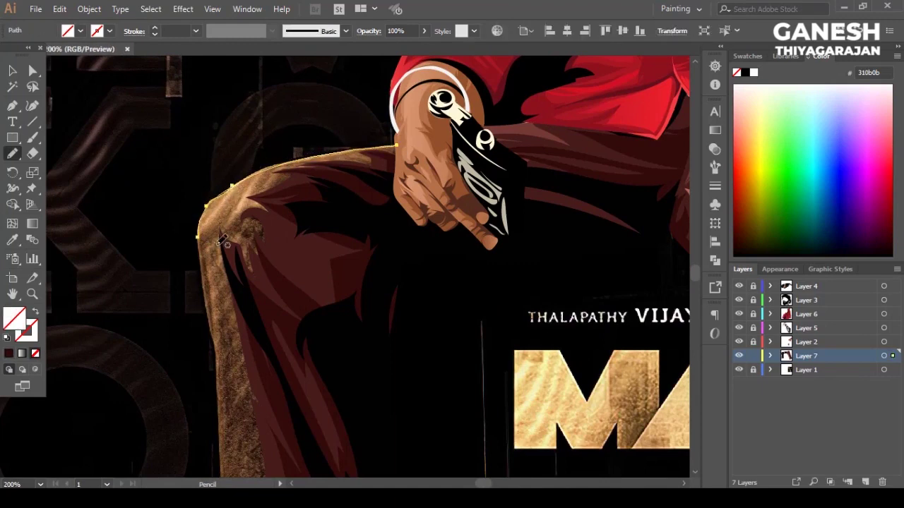
{"action": "scroll", "coordinate": [321, 111], "scroll_direction": "down", "scroll_amount": 1}
{"action": "left_click_drag", "start_coordinate": [311, 138], "coordinate": [203, 181]}
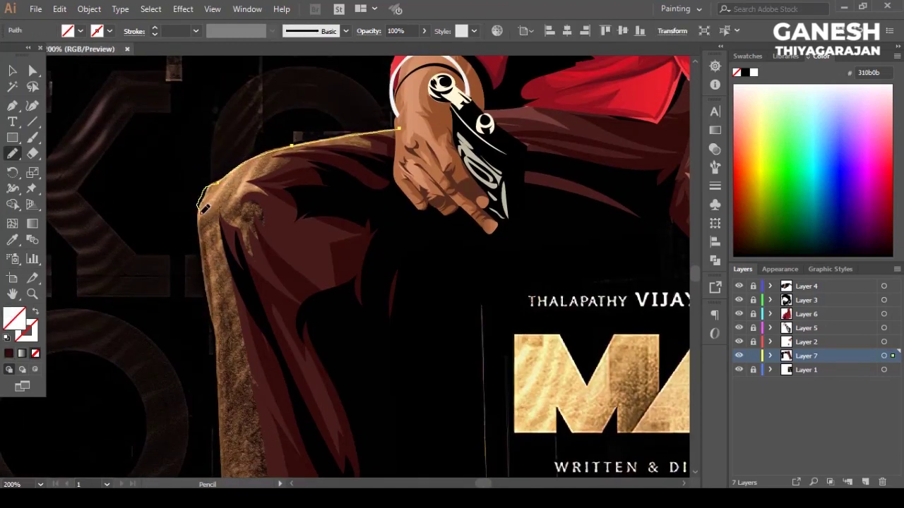
{"action": "scroll", "coordinate": [206, 225], "scroll_direction": "down", "scroll_amount": 5}
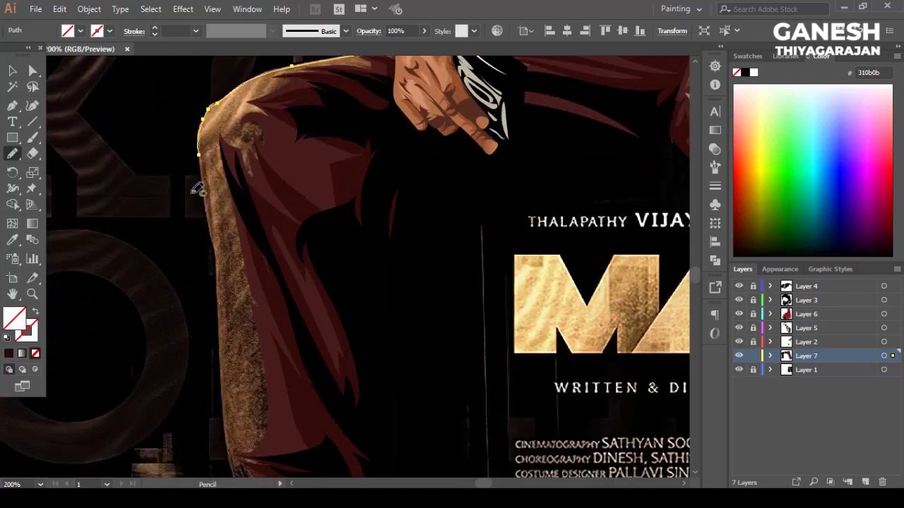
{"action": "scroll", "coordinate": [226, 364], "scroll_direction": "down", "scroll_amount": 5}
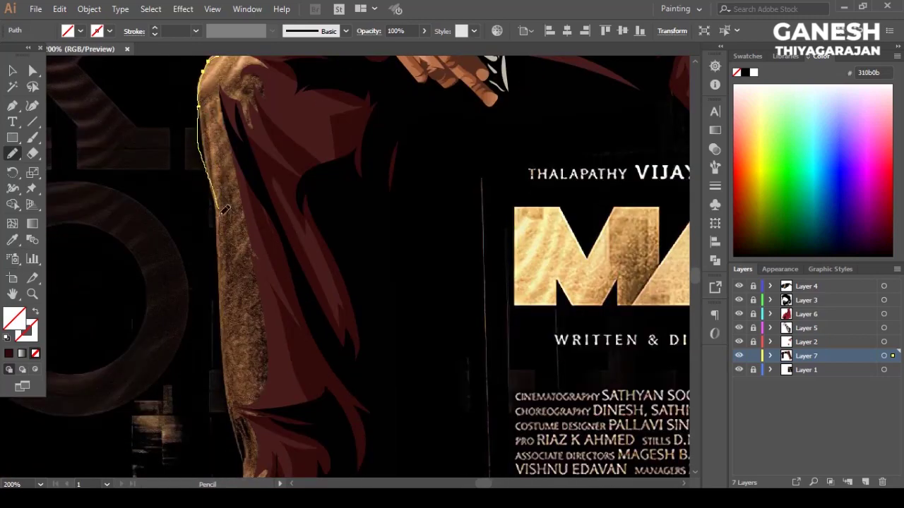
{"action": "scroll", "coordinate": [203, 73], "scroll_direction": "down", "scroll_amount": 7}
{"action": "scroll", "coordinate": [203, 73], "scroll_direction": "up", "scroll_amount": 7}
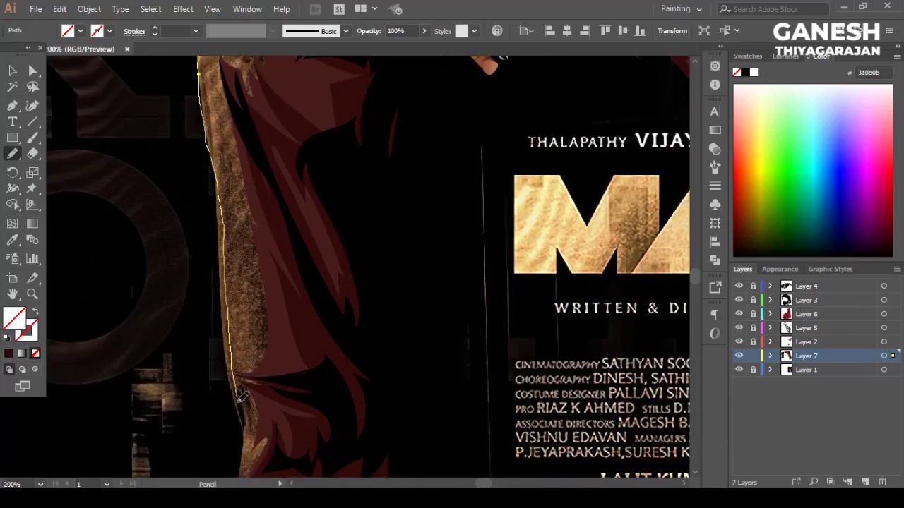
{"action": "scroll", "coordinate": [240, 385], "scroll_direction": "down", "scroll_amount": 5}
{"action": "scroll", "coordinate": [278, 361], "scroll_direction": "up", "scroll_amount": 5}
{"action": "left_click_drag", "start_coordinate": [317, 327], "coordinate": [313, 192]}
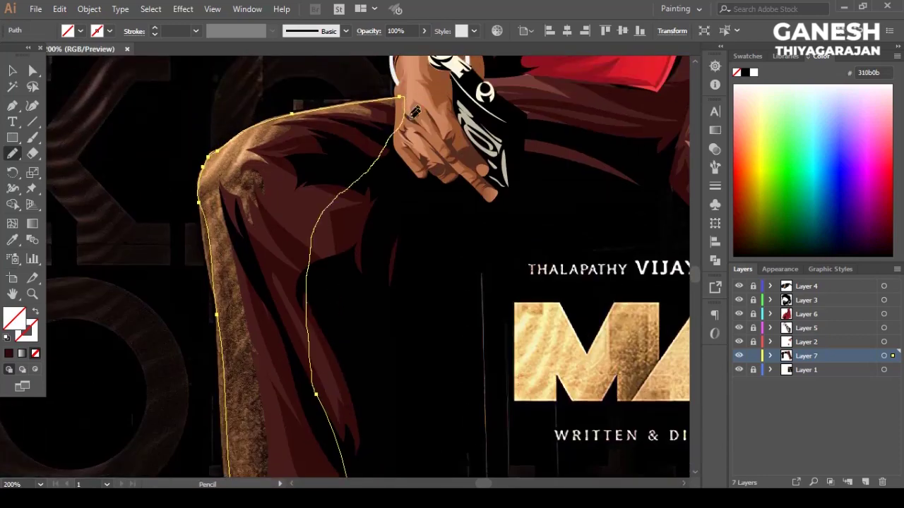
Step: Fill the outline with lighter brown and send it behind the trouser shading
{"action": "key", "text": "ctrl+minus"}
{"action": "key", "text": "i"}
{"action": "key", "text": "ctrl+shift+bracketleft"}
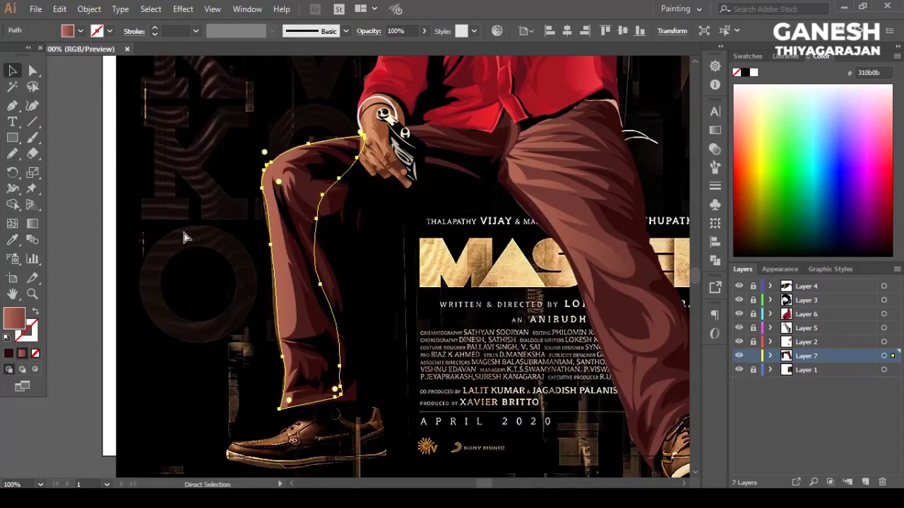
{"action": "key", "text": "v"}
{"action": "key", "text": "ctrl+plus"}
{"action": "key", "text": "ctrl+minus"}
Step: Smooth the brown shape's knee edge with the Smooth tool and check its anchor points
{"action": "left_click", "coordinate": [739, 370]}
{"action": "key", "text": "ctrl+plus"}
{"action": "key", "text": "ctrl+plus"}
{"action": "key", "text": "ctrl+plus"}
{"action": "left_click_drag", "start_coordinate": [12, 154], "coordinate": [70, 186]}
{"action": "left_click_drag", "start_coordinate": [283, 241], "coordinate": [262, 259]}
{"action": "key", "text": "ctrl+0"}
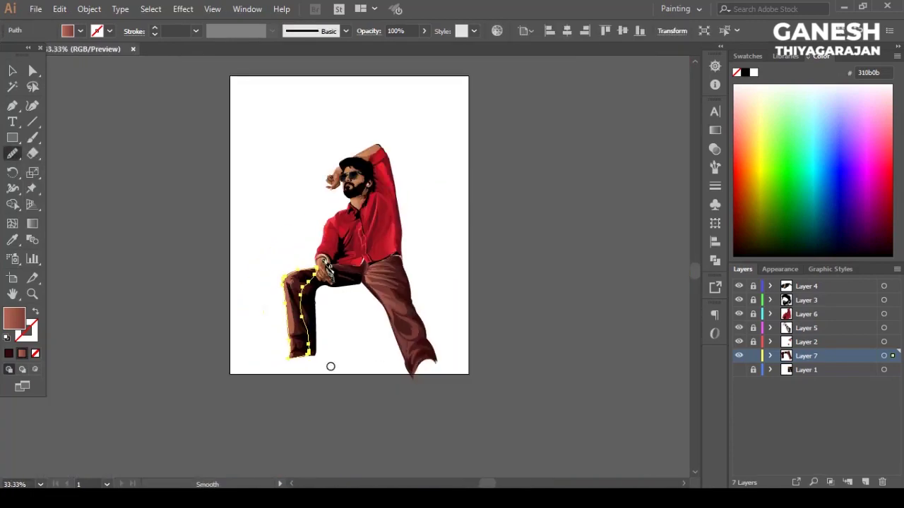
{"action": "key", "text": "v"}
{"action": "key", "text": "ctrl+plus"}
{"action": "key", "text": "ctrl+plus"}
{"action": "key", "text": "ctrl+plus"}
{"action": "left_click", "coordinate": [34, 79]}
{"action": "left_click", "coordinate": [259, 317]}
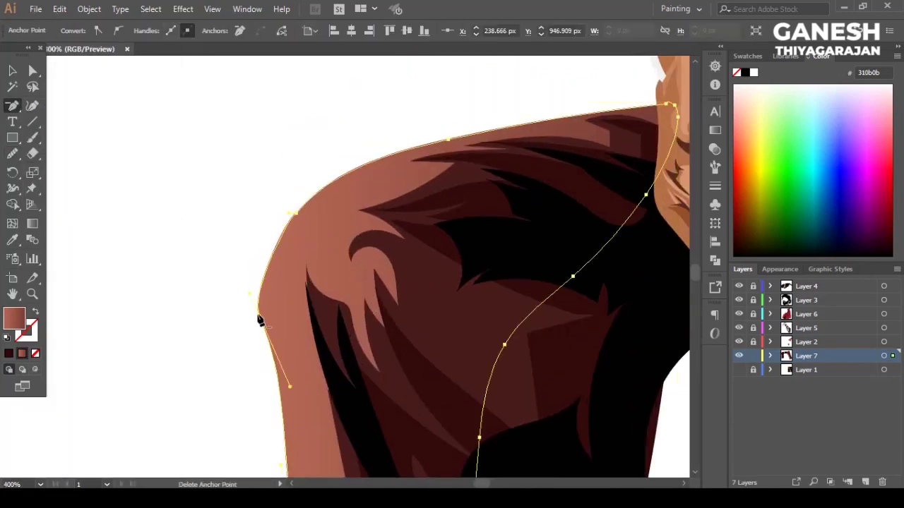
{"action": "key", "text": "ctrl+1"}
{"action": "key", "text": "v"}
{"action": "left_click", "coordinate": [293, 238]}
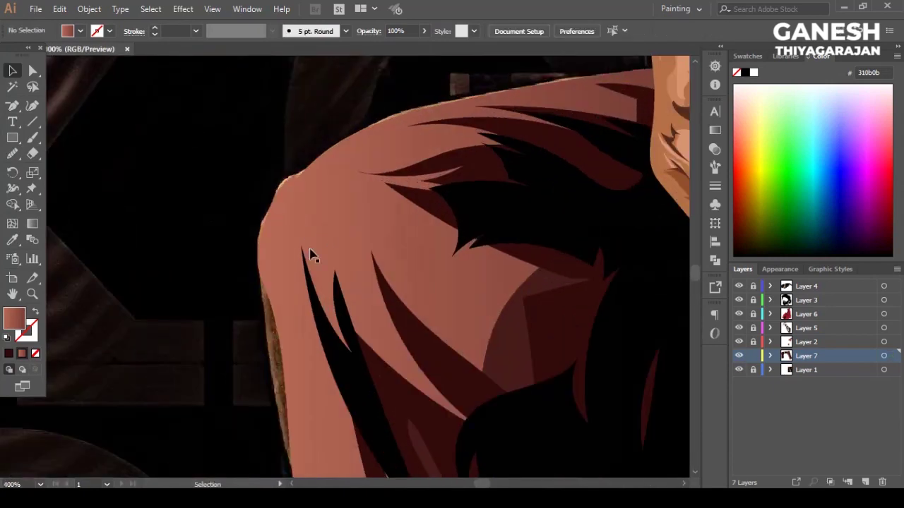
Step: With the Pencil, trace the highlight path from the knee down the lower trouser leg's outer edge
{"action": "left_click_drag", "start_coordinate": [12, 154], "coordinate": [56, 163]}
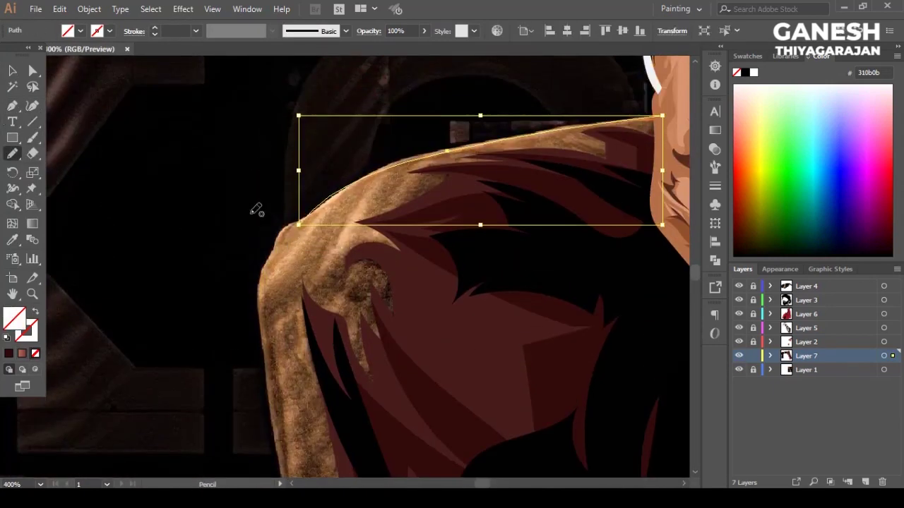
{"action": "mouse_move", "coordinate": [289, 233]}
{"action": "left_mouse_down"}
{"action": "mouse_move", "coordinate": [262, 339]}
{"action": "mouse_move", "coordinate": [267, 198]}
{"action": "left_mouse_up"}
{"action": "left_click_drag", "start_coordinate": [286, 322], "coordinate": [313, 393]}
{"action": "key", "text": "ctrl+z"}
{"action": "mouse_move", "coordinate": [276, 264]}
{"action": "left_mouse_down"}
{"action": "mouse_move", "coordinate": [302, 347]}
{"action": "mouse_move", "coordinate": [293, 146]}
{"action": "mouse_move", "coordinate": [319, 278]}
{"action": "left_mouse_up"}
{"action": "key", "text": "ctrl+z"}
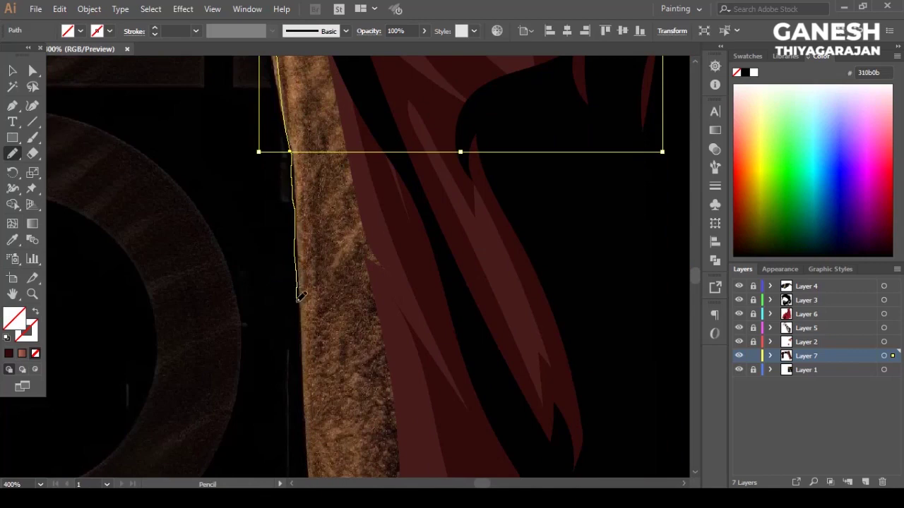
{"action": "left_click_drag", "start_coordinate": [309, 418], "coordinate": [318, 154]}
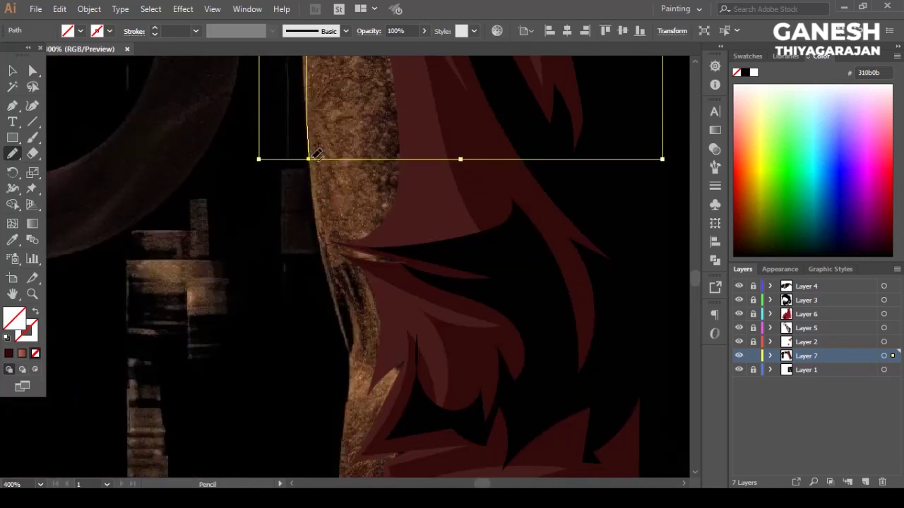
{"action": "mouse_move", "coordinate": [329, 277]}
{"action": "left_mouse_down"}
{"action": "mouse_move", "coordinate": [349, 367]}
{"action": "mouse_move", "coordinate": [353, 263]}
{"action": "left_mouse_up"}
Step: Finish the leg highlight outline down to the trouser hem, redoing stray strokes
{"action": "left_click_drag", "start_coordinate": [336, 396], "coordinate": [336, 397]}
{"action": "key", "text": "ctrl+z"}
{"action": "left_click_drag", "start_coordinate": [349, 238], "coordinate": [327, 398]}
{"action": "key", "text": "ctrl+z"}
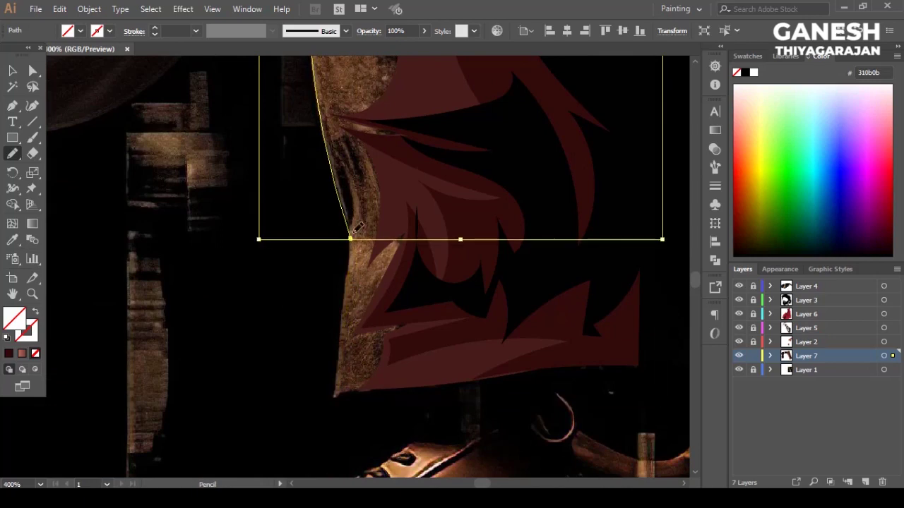
{"action": "left_click_drag", "start_coordinate": [350, 240], "coordinate": [347, 271]}
{"action": "scroll", "coordinate": [347, 255], "scroll_direction": "down", "scroll_amount": 1}
{"action": "left_click_drag", "start_coordinate": [338, 377], "coordinate": [460, 212]}
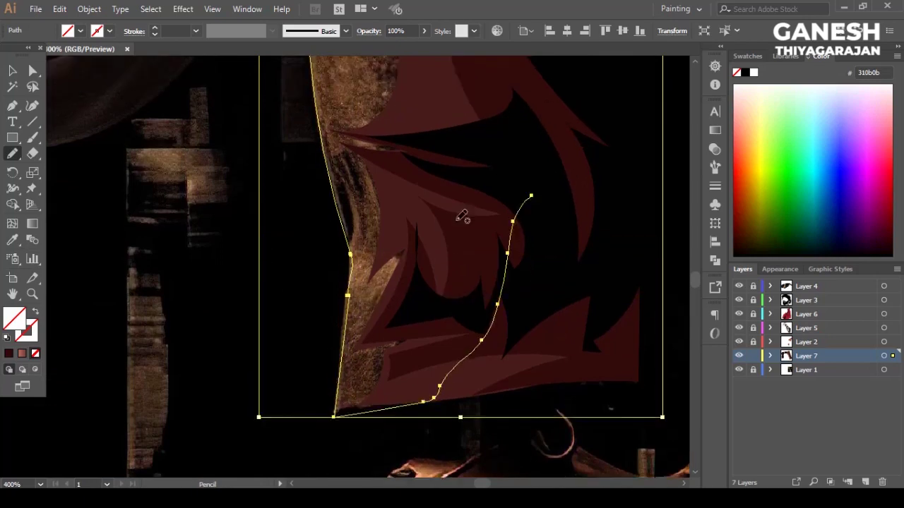
Step: Eyedropper the brown gradient fill into the new leg shape
{"action": "key", "text": "ctrl+1"}
{"action": "key", "text": "i"}
{"action": "left_click", "coordinate": [476, 303]}
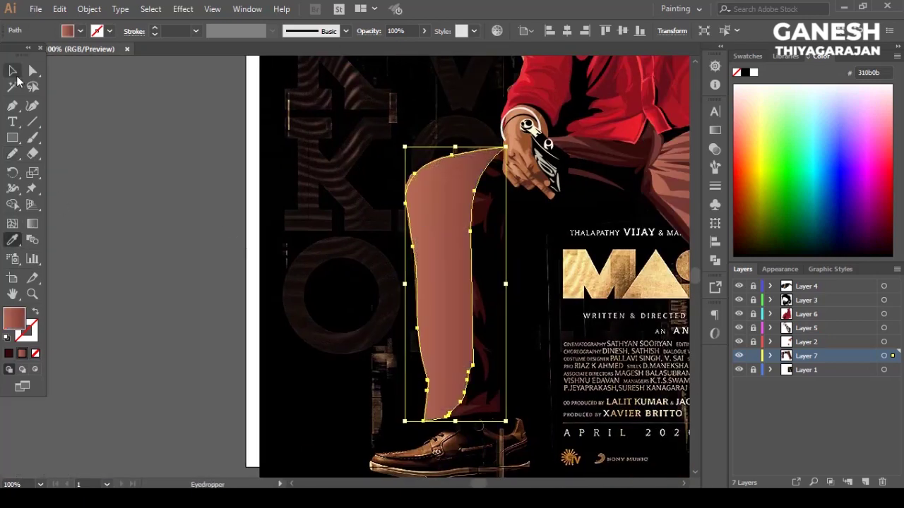
Step: Deselect the shape and hide Layer 1 so the poster disappears
{"action": "key", "text": "v"}
{"action": "left_click", "coordinate": [333, 221]}
{"action": "left_click", "coordinate": [738, 370]}
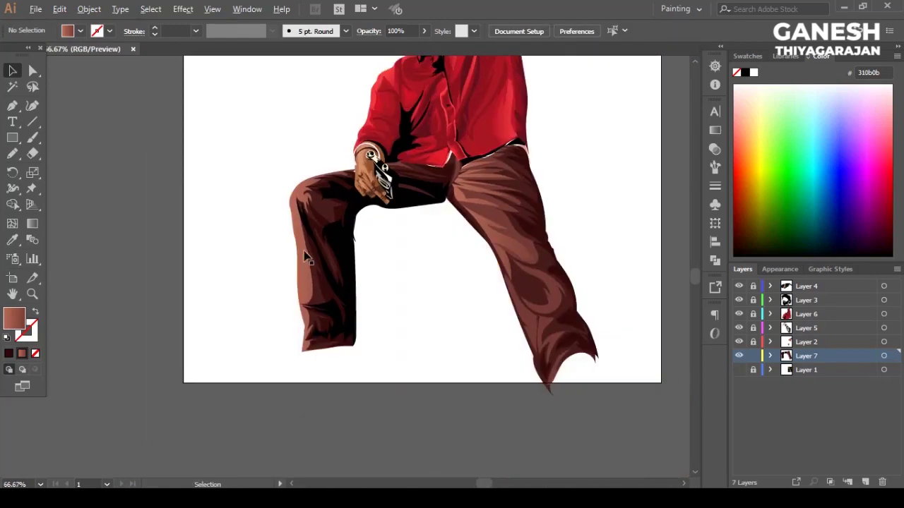
Step: Pencil a dividing stroke down the raised trouser leg from knee to cuff
{"action": "key", "text": "ctrl+equal"}
{"action": "left_click", "coordinate": [12, 154]}
{"action": "scroll", "coordinate": [316, 131], "scroll_direction": "up", "scroll_amount": 2}
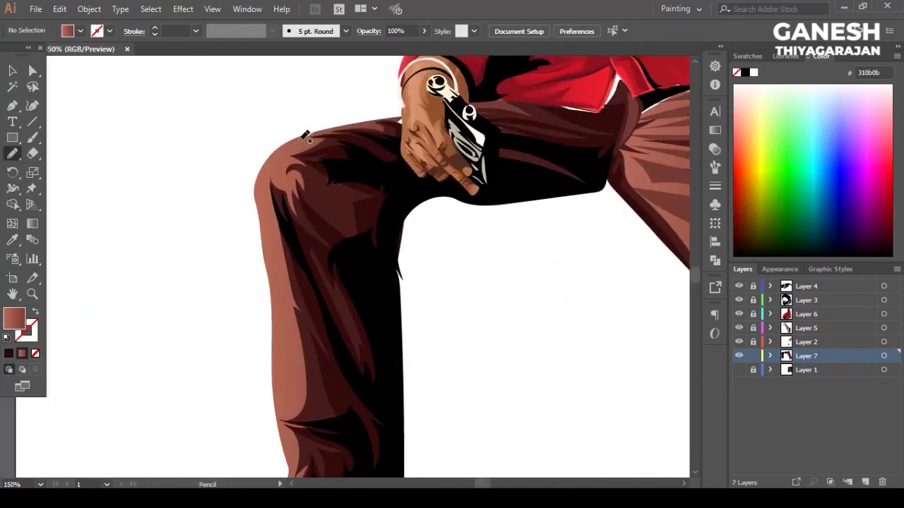
{"action": "left_click_drag", "start_coordinate": [284, 326], "coordinate": [300, 445]}
{"action": "scroll", "coordinate": [296, 305], "scroll_direction": "down", "scroll_amount": 3}
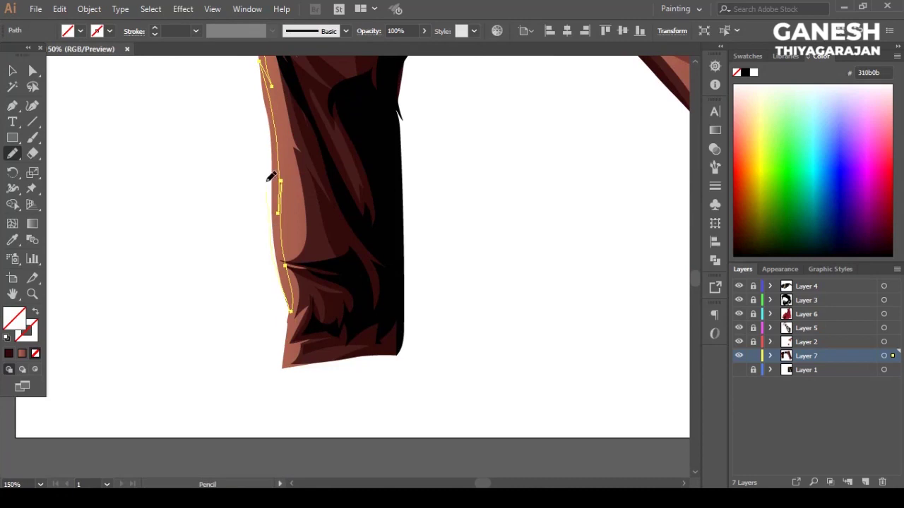
{"action": "scroll", "coordinate": [271, 192], "scroll_direction": "up", "scroll_amount": 4}
Step: Split the leg shape along the stroke with Pathfinder Divide and ungroup the pieces
{"action": "key", "text": "v"}
{"action": "left_click", "coordinate": [374, 282], "text": "shift"}
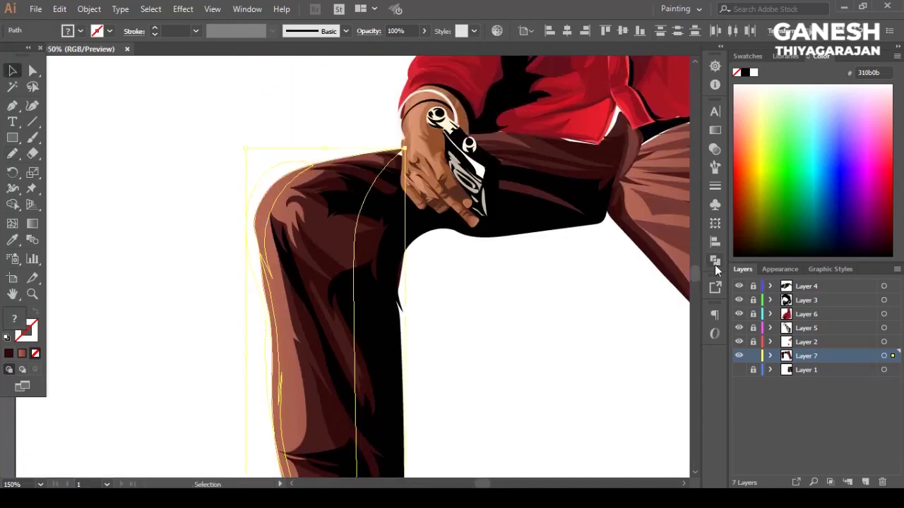
{"action": "left_click", "coordinate": [716, 261]}
{"action": "left_click", "coordinate": [563, 161]}
{"action": "left_click", "coordinate": [715, 260]}
{"action": "right_click", "coordinate": [256, 202]}
{"action": "left_click", "coordinate": [279, 329]}
Step: Select the outer leg highlight piece and check its fill colour
{"action": "left_click", "coordinate": [259, 192]}
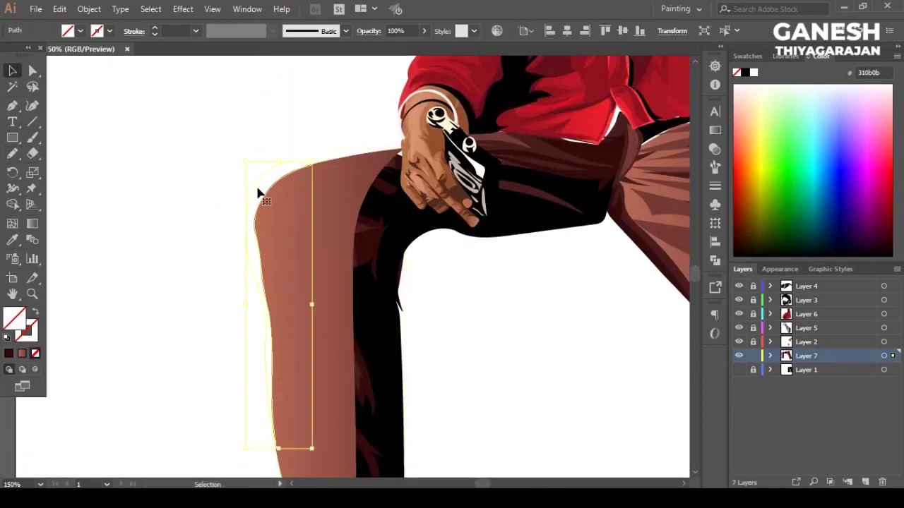
{"action": "left_click", "coordinate": [80, 31]}
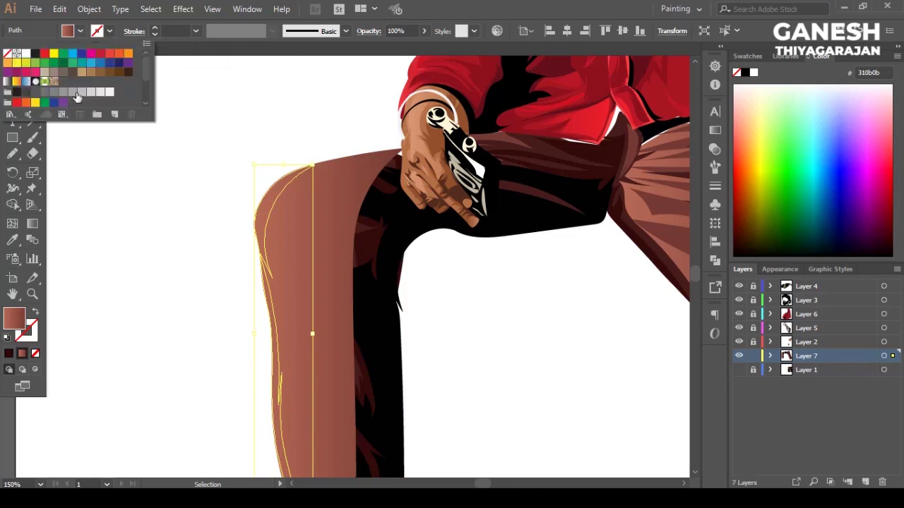
{"action": "key", "text": "a"}
{"action": "key", "text": "ctrl+minus"}
{"action": "key", "text": "ctrl+minus"}
{"action": "key", "text": "ctrl+minus"}
{"action": "key", "text": "v"}
{"action": "left_click", "coordinate": [252, 230]}
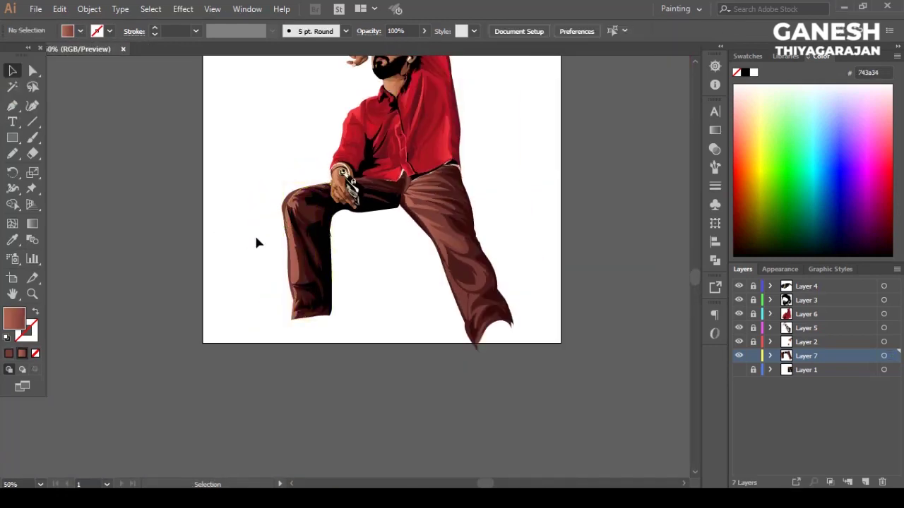
{"action": "scroll", "coordinate": [252, 229], "scroll_direction": "up", "scroll_amount": 1}
{"action": "scroll", "coordinate": [235, 182], "scroll_direction": "up", "scroll_amount": 5}
Step: Inspect the darker brown fold shape with Direct Selection, then deselect it
{"action": "key", "text": "a"}
{"action": "left_click", "coordinate": [420, 299]}
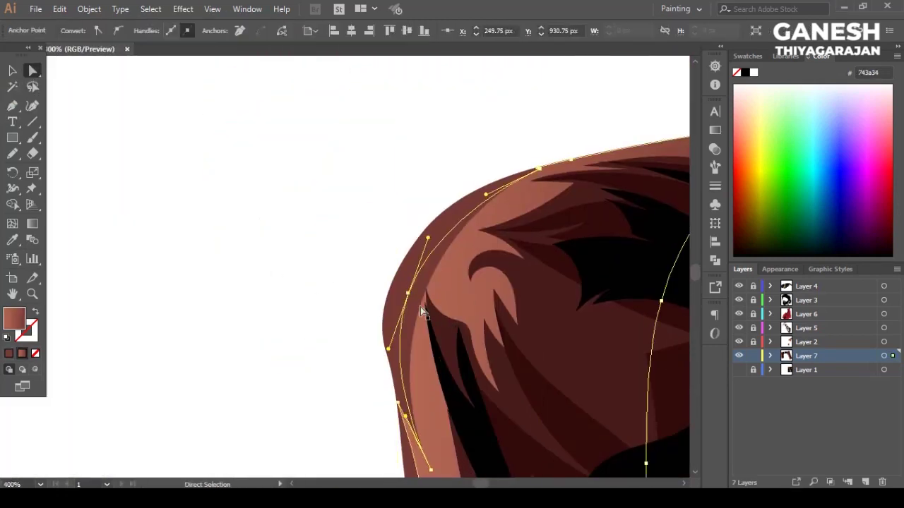
{"action": "key", "text": "v"}
{"action": "left_click", "coordinate": [331, 233]}
{"action": "scroll", "coordinate": [332, 234], "scroll_direction": "down", "scroll_amount": 3}
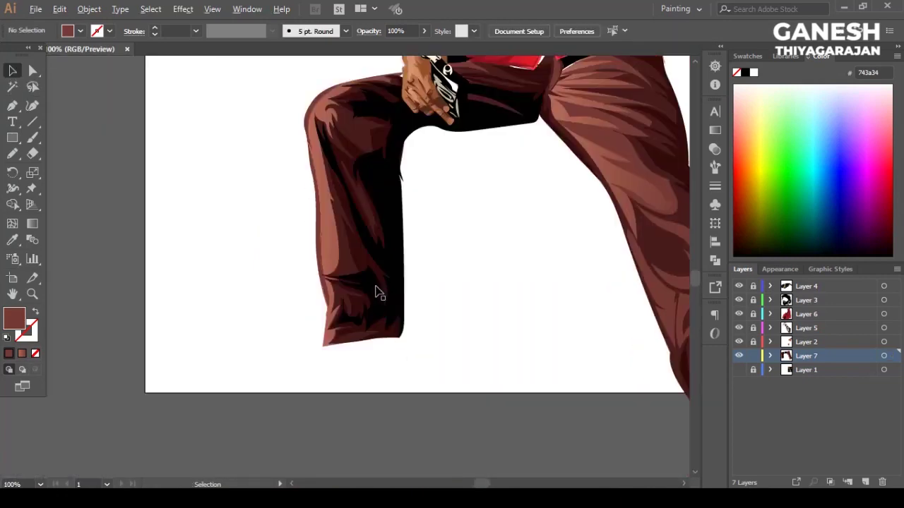
{"action": "scroll", "coordinate": [311, 332], "scroll_direction": "down", "scroll_amount": 1}
{"action": "scroll", "coordinate": [327, 332], "scroll_direction": "up", "scroll_amount": 5}
{"action": "scroll", "coordinate": [370, 276], "scroll_direction": "up", "scroll_amount": 2}
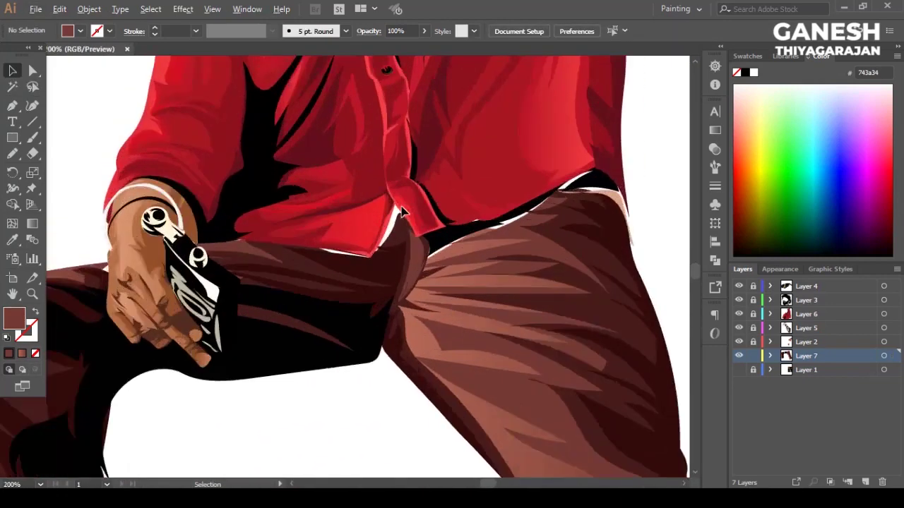
Step: Pencil a shadow shape along the line where the red shirt hem meets the trousers
{"action": "scroll", "coordinate": [212, 254], "scroll_direction": "up", "scroll_amount": 2}
{"action": "key", "text": "n"}
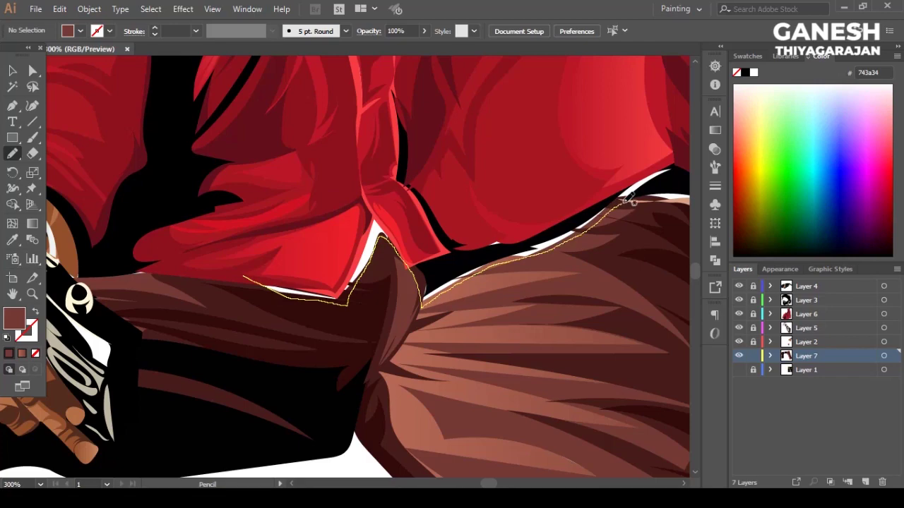
{"action": "left_click_drag", "start_coordinate": [632, 203], "coordinate": [629, 200]}
{"action": "scroll", "coordinate": [547, 178], "scroll_direction": "right", "scroll_amount": 3}
{"action": "left_click_drag", "start_coordinate": [586, 237], "coordinate": [106, 204]}
Step: Fill the waist shadow with black using the Eyedropper
{"action": "key", "text": "i"}
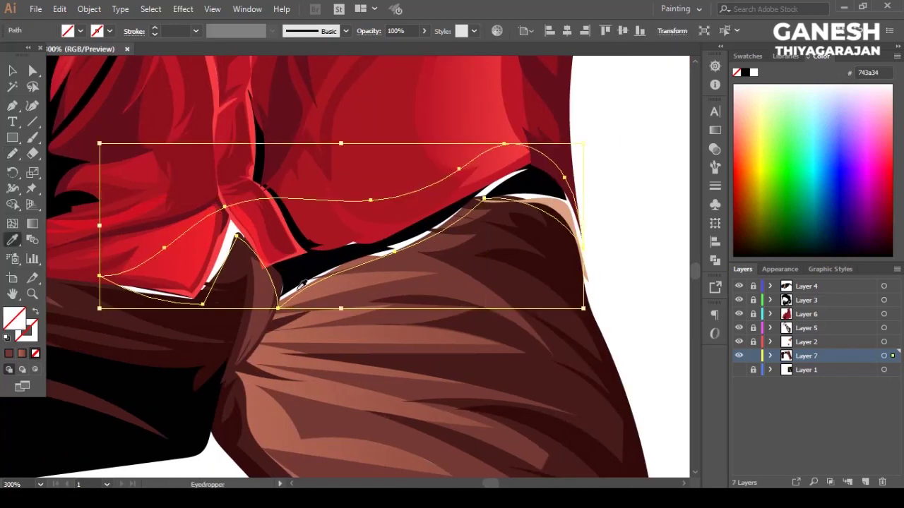
{"action": "left_click", "coordinate": [623, 255]}
{"action": "key", "text": "v"}
{"action": "key", "text": "ctrl+shift+a"}
{"action": "key", "text": "ctrl+1"}
Step: Reshape the shadow curve at the hip with Direct Selection and check the thigh shading anchors
{"action": "key", "text": "a"}
{"action": "scroll", "coordinate": [526, 272], "scroll_direction": "up", "scroll_amount": 5}
{"action": "left_click_drag", "start_coordinate": [347, 282], "coordinate": [386, 256]}
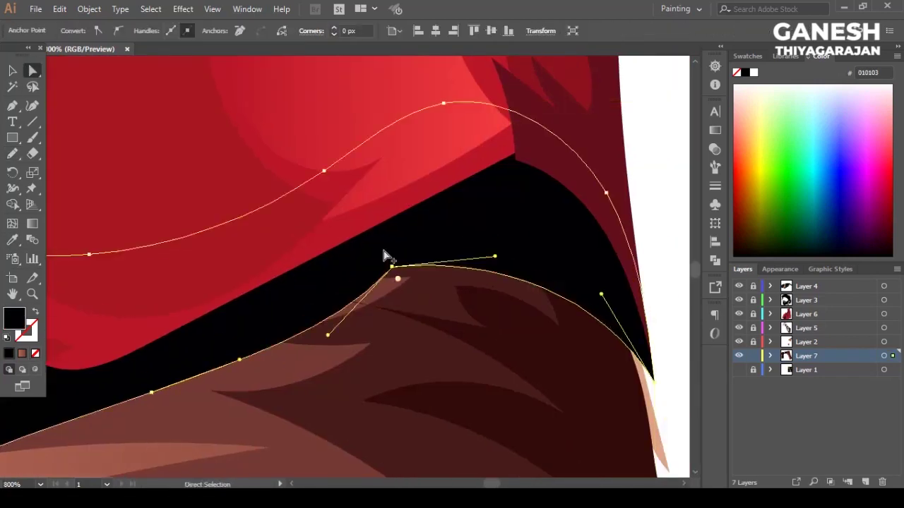
{"action": "scroll", "coordinate": [548, 275], "scroll_direction": "down", "scroll_amount": 6}
{"action": "scroll", "coordinate": [337, 267], "scroll_direction": "up", "scroll_amount": 2}
{"action": "scroll", "coordinate": [337, 267], "scroll_direction": "up", "scroll_amount": 5}
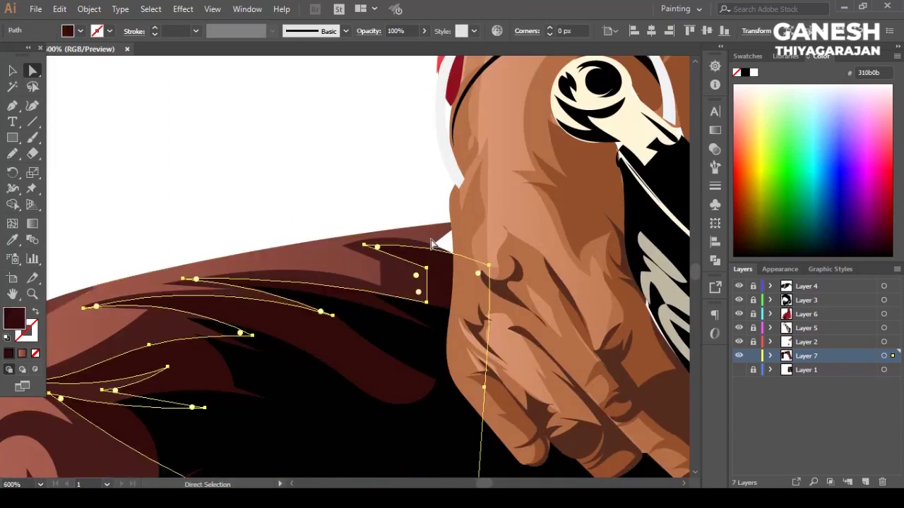
{"action": "left_click", "coordinate": [430, 248]}
{"action": "key", "text": "ctrl+1"}
{"action": "scroll", "coordinate": [297, 327], "scroll_direction": "up", "scroll_amount": 2}
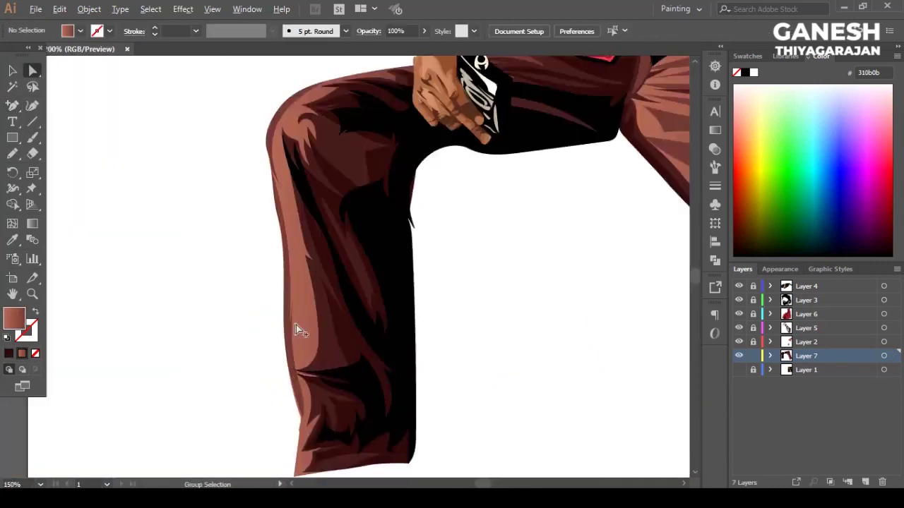
Step: Adjust the gradient direction on the raised leg's highlight shape with the Gradient tool
{"action": "left_click", "coordinate": [308, 280]}
{"action": "key", "text": "g"}
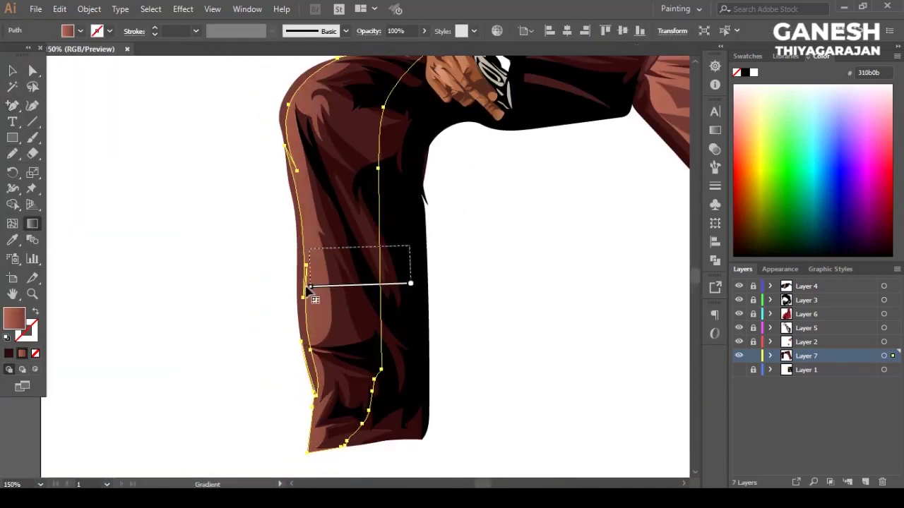
{"action": "scroll", "coordinate": [283, 269], "scroll_direction": "down", "scroll_amount": 3}
{"action": "key", "text": "ctrl+shift+a"}
{"action": "key", "text": "v"}
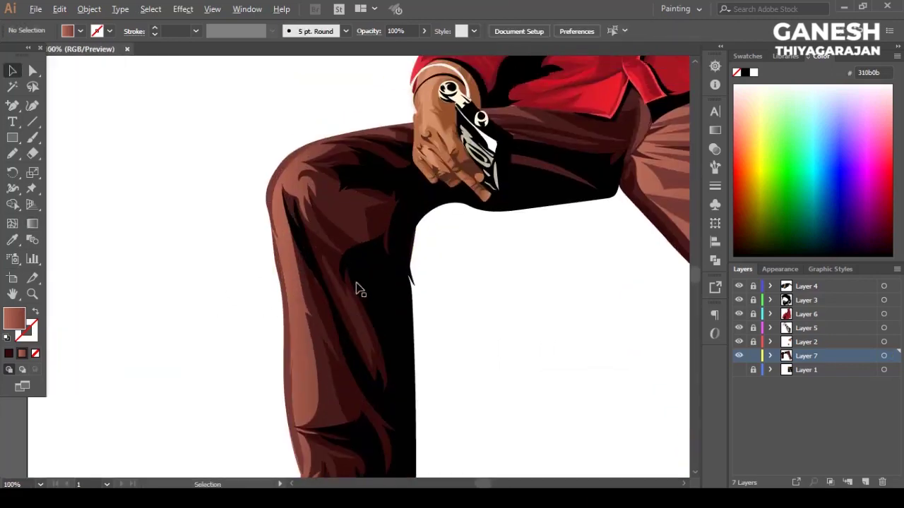
{"action": "scroll", "coordinate": [357, 288], "scroll_direction": "up", "scroll_amount": 5}
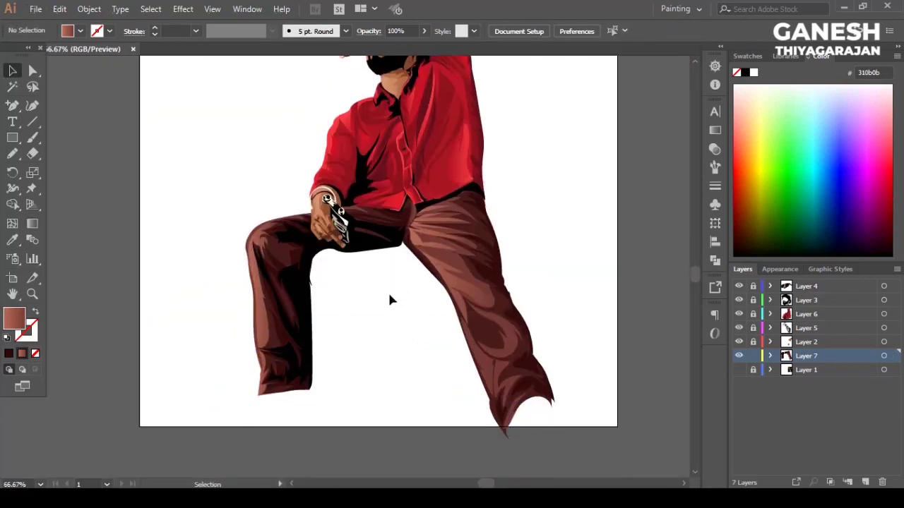
Step: Toggle Layer 1 off and back on so the poster returns behind the figure
{"action": "key", "text": "n"}
{"action": "scroll", "coordinate": [252, 280], "scroll_direction": "right", "scroll_amount": 2}
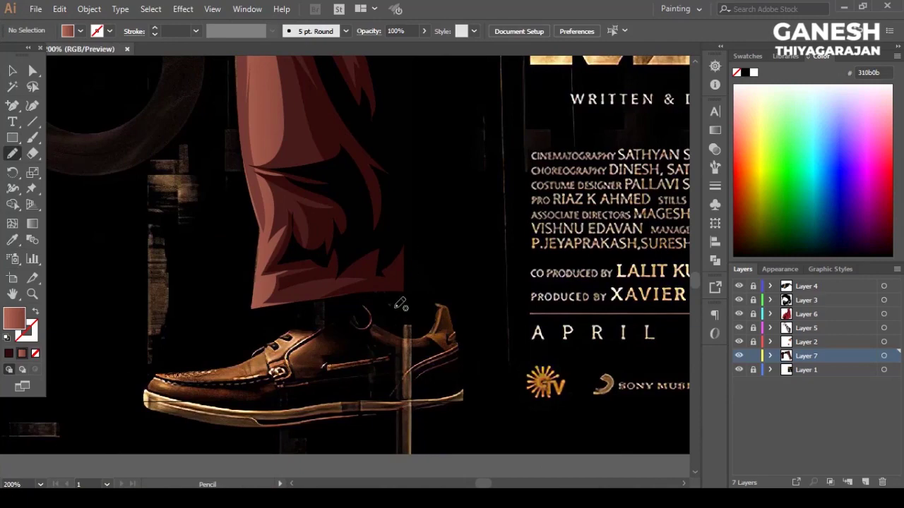
{"action": "scroll", "coordinate": [392, 283], "scroll_direction": "up", "scroll_amount": 10}
{"action": "scroll", "coordinate": [387, 270], "scroll_direction": "left", "scroll_amount": 3}
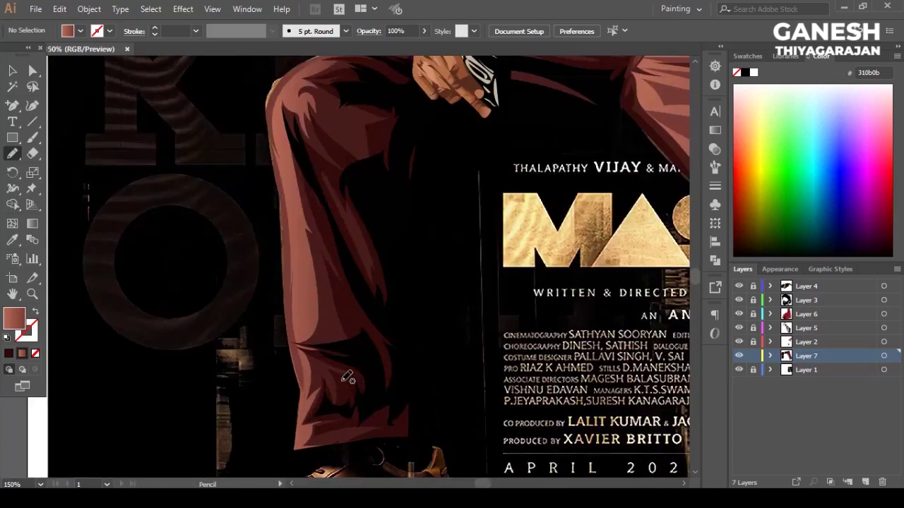
{"action": "key", "text": "ctrl+minus"}
{"action": "key", "text": "v"}
{"action": "left_click", "coordinate": [739, 370]}
{"action": "left_click", "coordinate": [738, 370]}
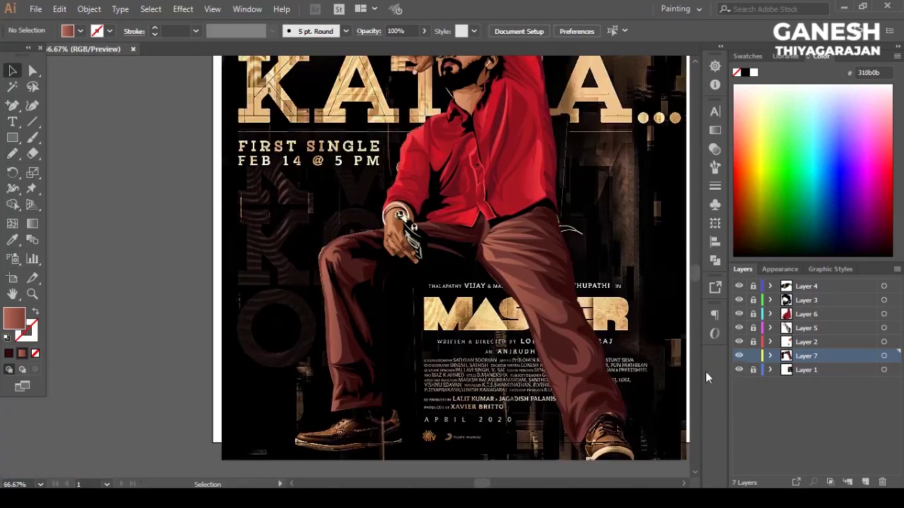
Step: Pencil fold strokes at the knee and down the shin of the left trouser leg
{"action": "key", "text": "ctrl+plus"}
{"action": "key", "text": "ctrl+plus"}
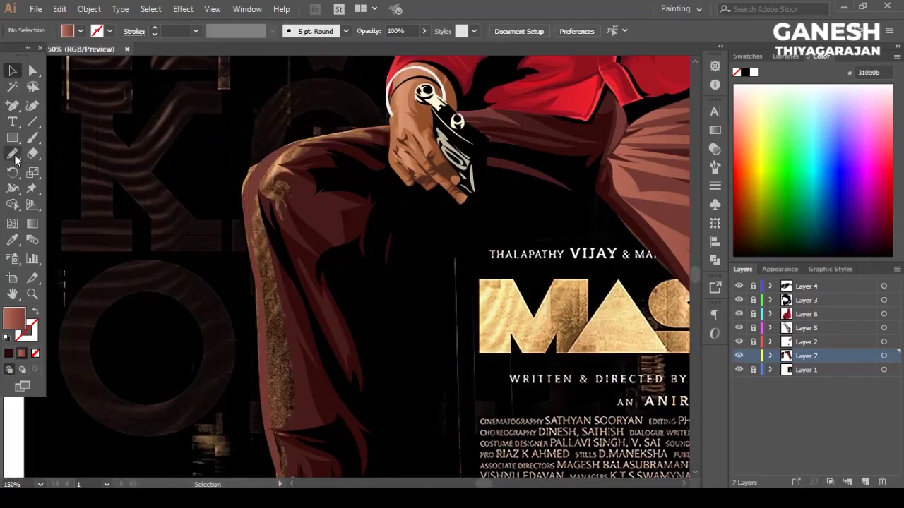
{"action": "scroll", "coordinate": [278, 344], "scroll_direction": "up", "scroll_amount": 2}
{"action": "key", "text": "n"}
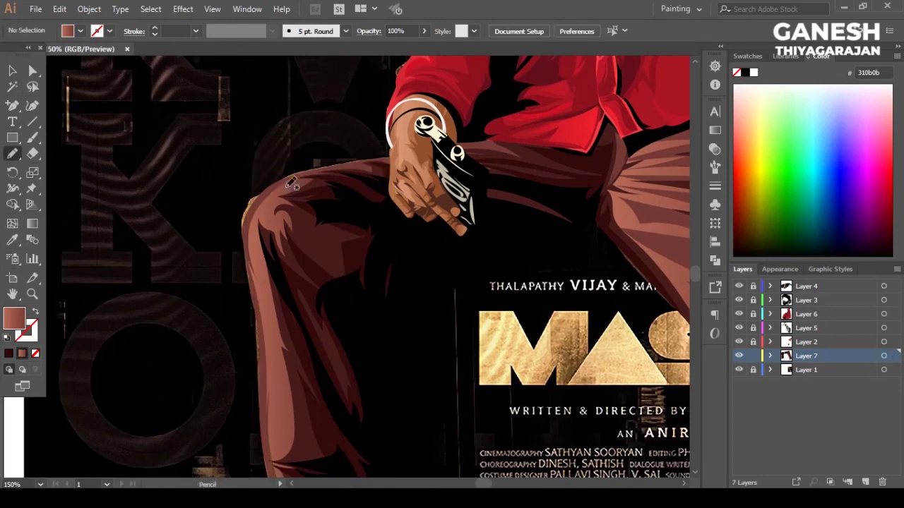
{"action": "left_click_drag", "start_coordinate": [259, 222], "coordinate": [269, 202]}
{"action": "key", "text": "v"}
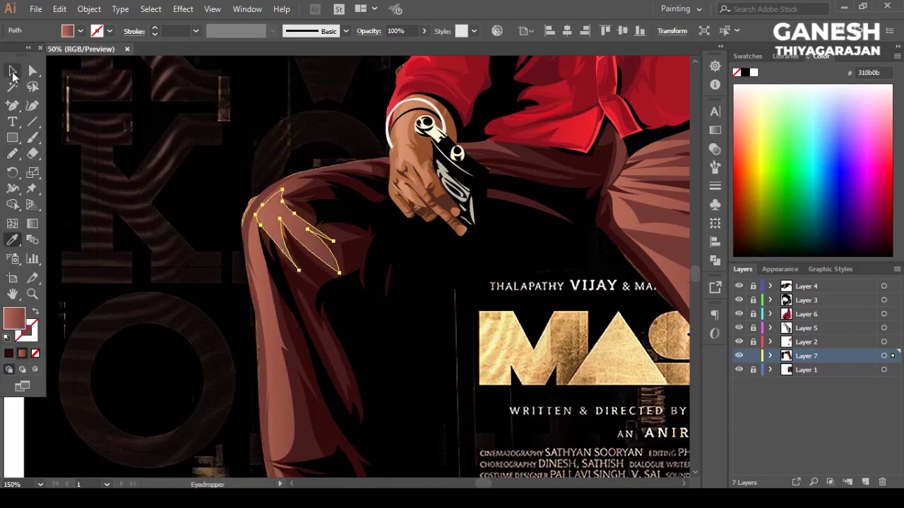
{"action": "scroll", "coordinate": [18, 155], "scroll_direction": "down", "scroll_amount": 2}
{"action": "left_click_drag", "start_coordinate": [287, 244], "coordinate": [325, 375]}
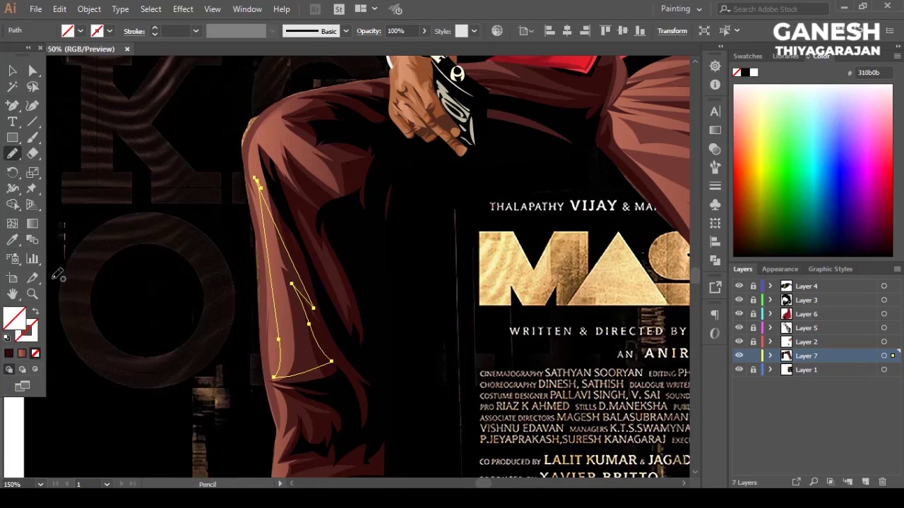
{"action": "key", "text": "v"}
{"action": "scroll", "coordinate": [258, 316], "scroll_direction": "down", "scroll_amount": 1}
{"action": "scroll", "coordinate": [258, 316], "scroll_direction": "down", "scroll_amount": 1}
{"action": "left_click", "coordinate": [292, 288]}
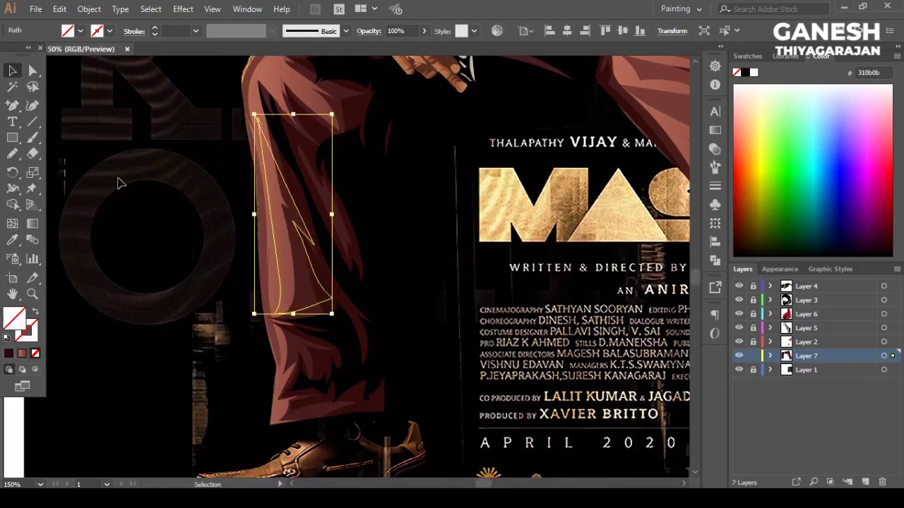
{"action": "left_click", "coordinate": [117, 180]}
Step: Draw another shin fold and unite it with the large leg shape in Pathfinder
{"action": "key", "text": "n"}
{"action": "left_click_drag", "start_coordinate": [267, 136], "coordinate": [268, 139]}
{"action": "key", "text": "v"}
{"action": "scroll", "coordinate": [257, 212], "scroll_direction": "up", "scroll_amount": 2}
{"action": "left_click", "coordinate": [262, 262]}
{"action": "left_click", "coordinate": [266, 263], "text": "shift"}
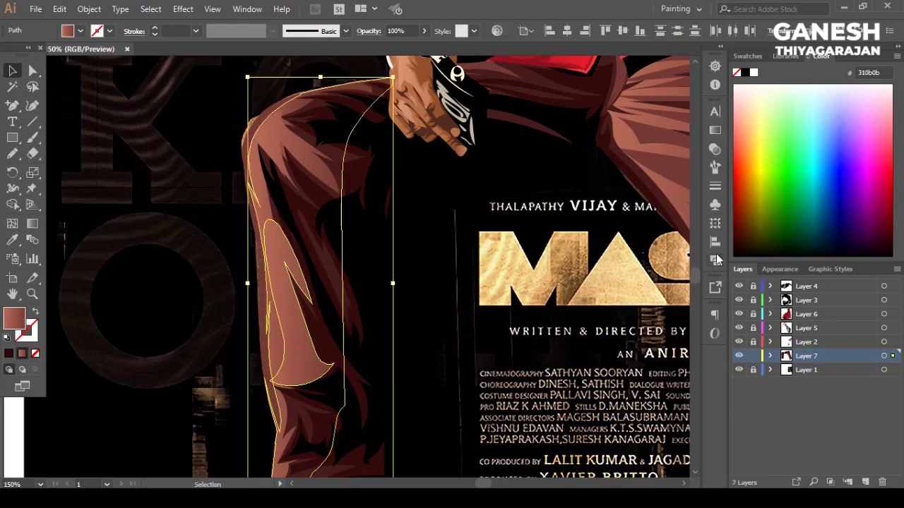
{"action": "left_click", "coordinate": [715, 260]}
{"action": "left_click", "coordinate": [611, 164]}
{"action": "left_click", "coordinate": [520, 312]}
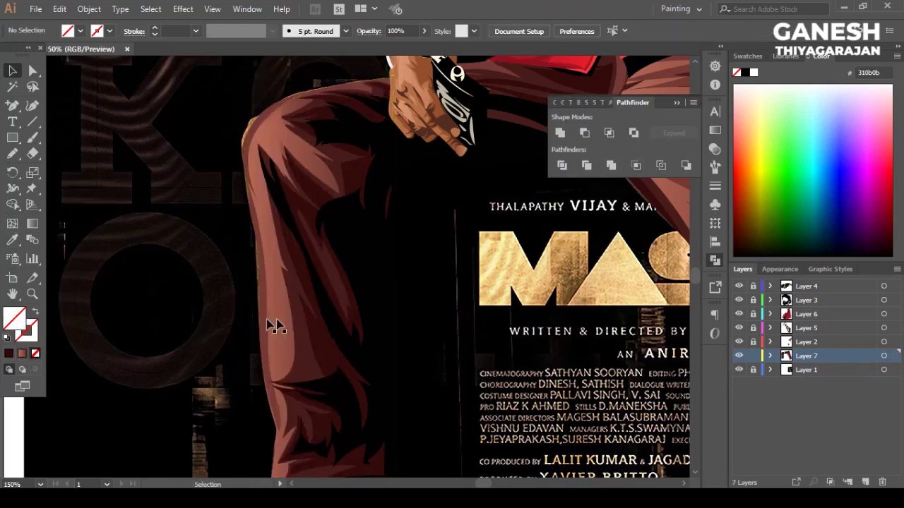
Step: Draw a leg highlight shape and fill it with the trouser brown
{"action": "key", "text": "ctrl+plus"}
{"action": "key", "text": "n"}
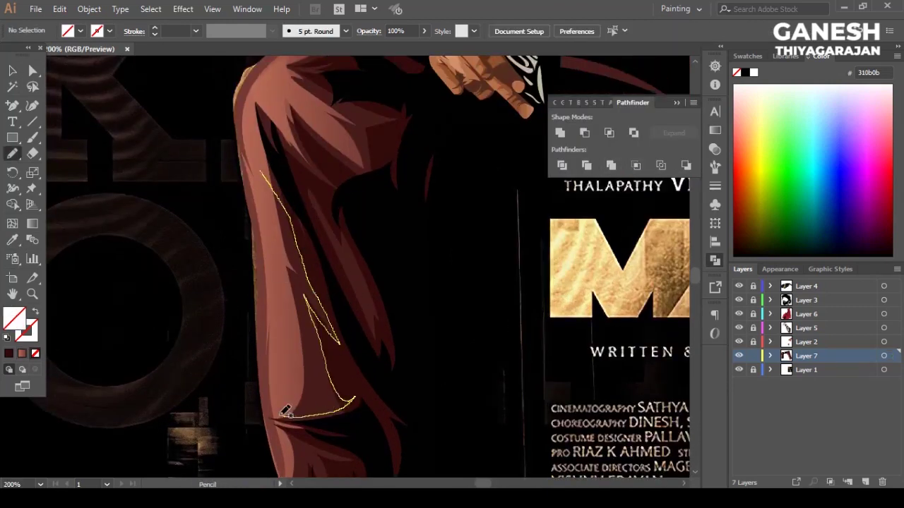
{"action": "left_click_drag", "start_coordinate": [280, 244], "coordinate": [263, 178]}
{"action": "key", "text": "i"}
{"action": "left_click", "coordinate": [254, 212]}
{"action": "key", "text": "v"}
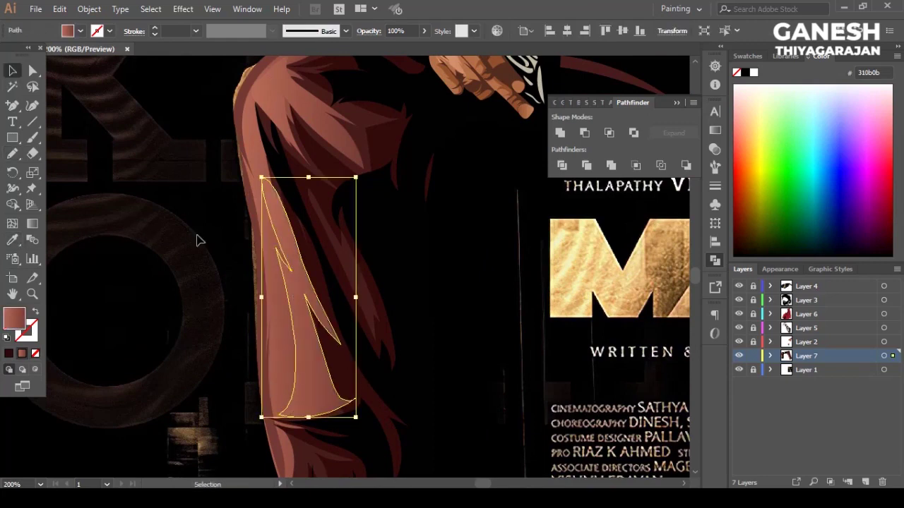
{"action": "left_click", "coordinate": [198, 238]}
{"action": "scroll", "coordinate": [288, 342], "scroll_direction": "down", "scroll_amount": 3}
{"action": "scroll", "coordinate": [288, 341], "scroll_direction": "up", "scroll_amount": 3}
{"action": "left_click", "coordinate": [287, 342]}
{"action": "left_click", "coordinate": [205, 371]}
Step: Trace a highlight strip along the leg's outer edge and fill it with sampled brown
{"action": "key", "text": "n"}
{"action": "left_click_drag", "start_coordinate": [278, 386], "coordinate": [306, 391]}
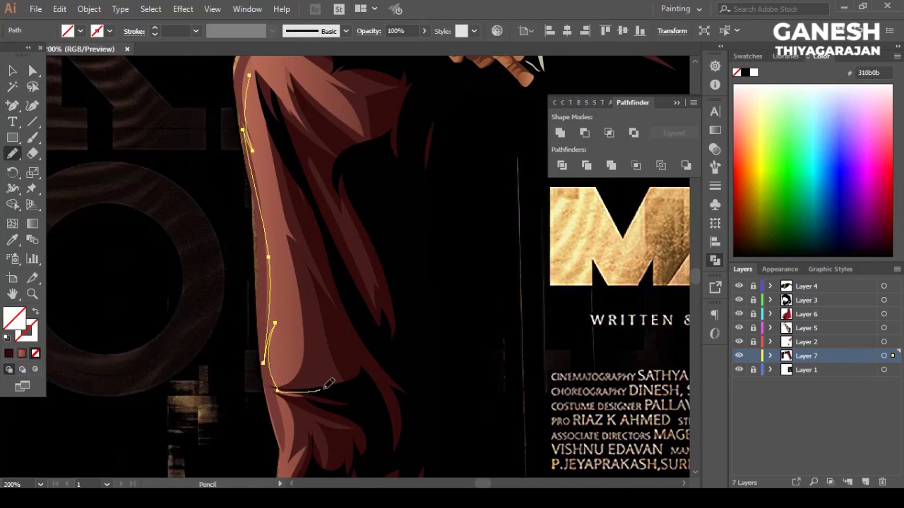
{"action": "left_click_drag", "start_coordinate": [333, 302], "coordinate": [293, 204]}
{"action": "scroll", "coordinate": [293, 283], "scroll_direction": "up", "scroll_amount": 2}
{"action": "key", "text": "i"}
{"action": "left_click", "coordinate": [275, 233]}
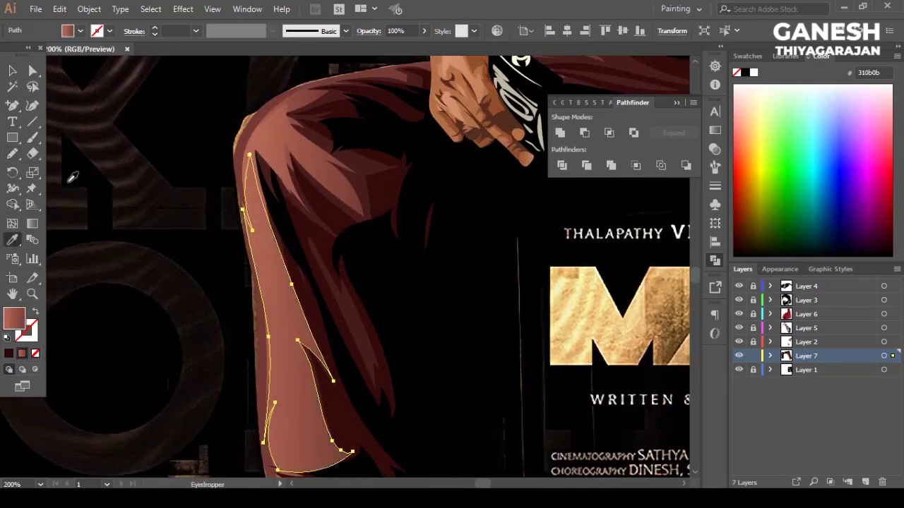
{"action": "key", "text": "ctrl+shift+a"}
{"action": "scroll", "coordinate": [256, 373], "scroll_direction": "down", "scroll_amount": 5}
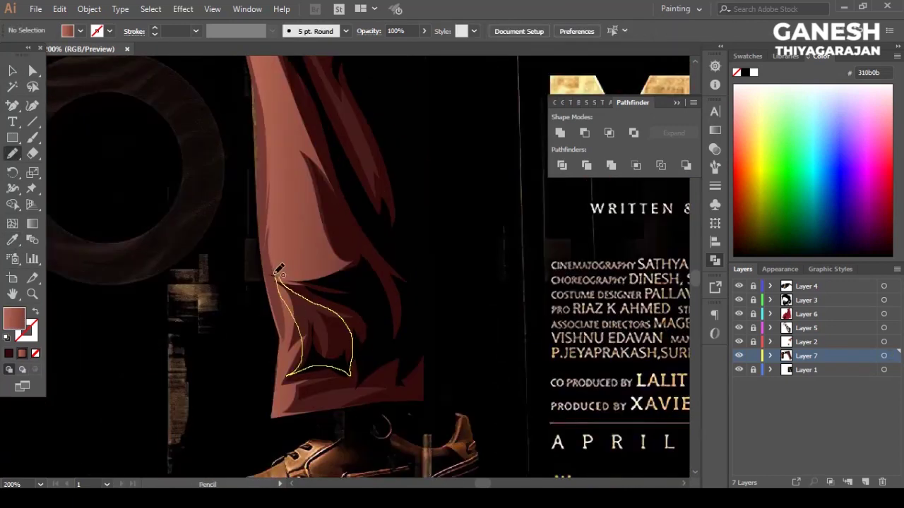
Step: Draw dark maroon fold shapes near the cuff and fill them with the sampled dark colour
{"action": "left_click_drag", "start_coordinate": [280, 273], "coordinate": [281, 277]}
{"action": "key", "text": "i"}
{"action": "left_click", "coordinate": [134, 258]}
{"action": "key", "text": "ctrl+shift+a"}
{"action": "left_click", "coordinate": [12, 155]}
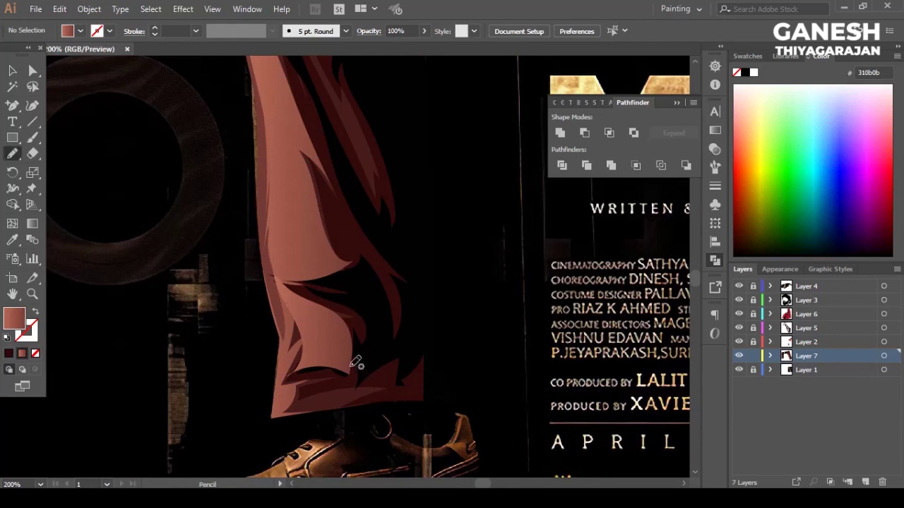
{"action": "left_click_drag", "start_coordinate": [316, 364], "coordinate": [289, 307]}
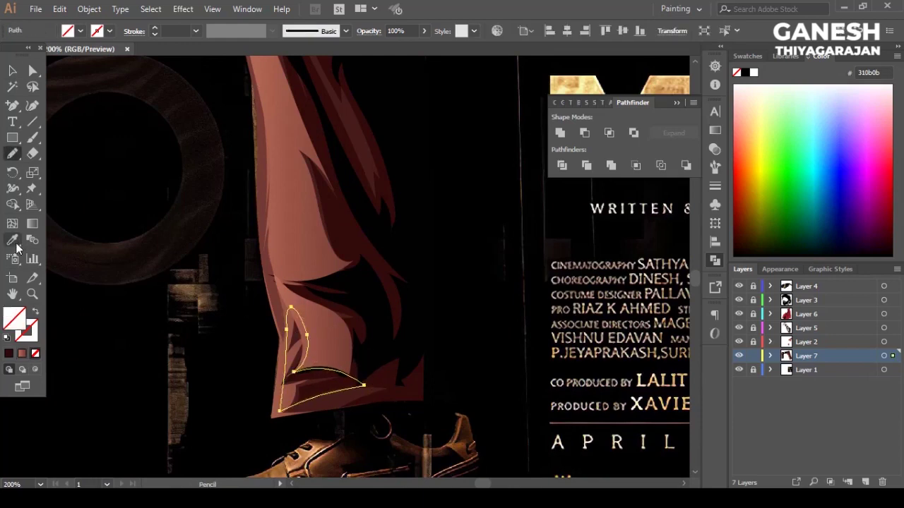
{"action": "key", "text": "i"}
{"action": "left_click", "coordinate": [204, 317]}
{"action": "key", "text": "a"}
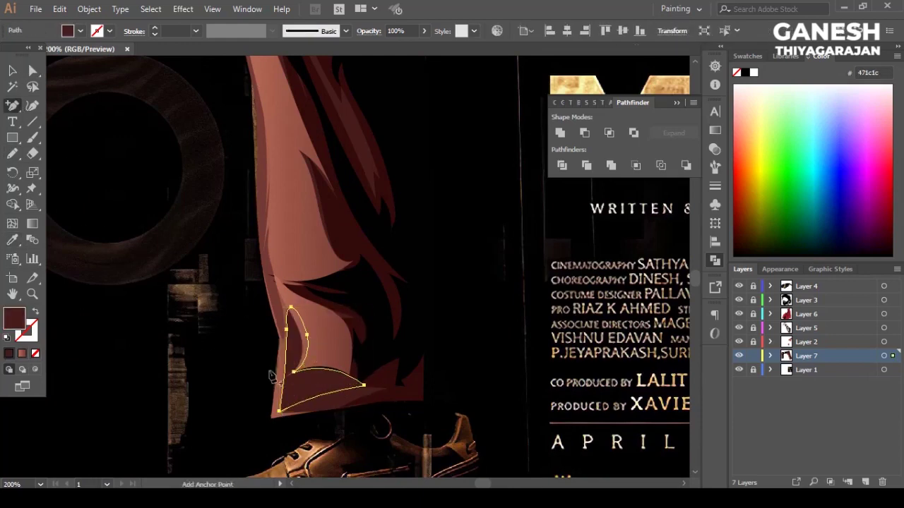
{"action": "key", "text": "v"}
{"action": "key", "text": "ctrl+shift+a"}
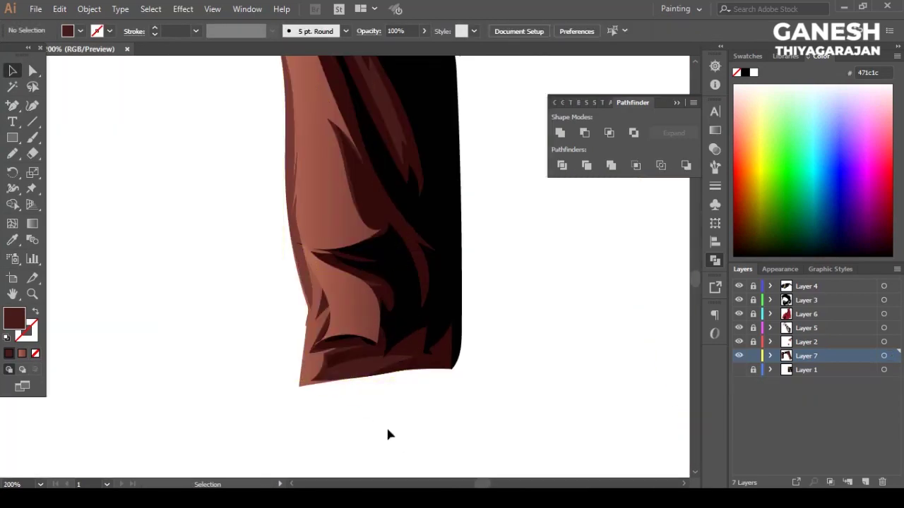
{"action": "scroll", "coordinate": [387, 434], "scroll_direction": "down", "scroll_amount": 5}
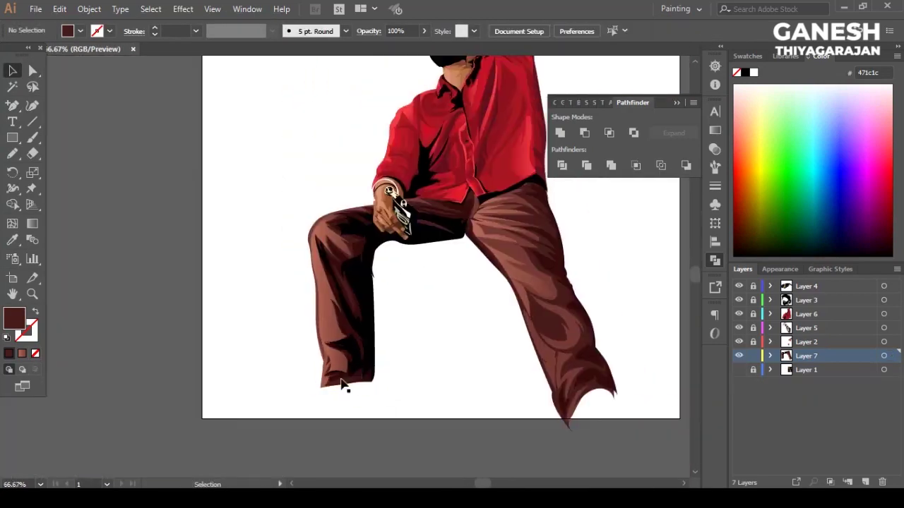
Step: Draw a shadow shape along the trouser hem and fill it black
{"action": "scroll", "coordinate": [299, 381], "scroll_direction": "up", "scroll_amount": 5}
{"action": "key", "text": "n"}
{"action": "mouse_move", "coordinate": [353, 301]}
{"action": "left_mouse_down"}
{"action": "mouse_move", "coordinate": [319, 322]}
{"action": "mouse_move", "coordinate": [353, 303]}
{"action": "left_mouse_up"}
{"action": "key", "text": "i"}
{"action": "left_click", "coordinate": [396, 212]}
{"action": "key", "text": "v"}
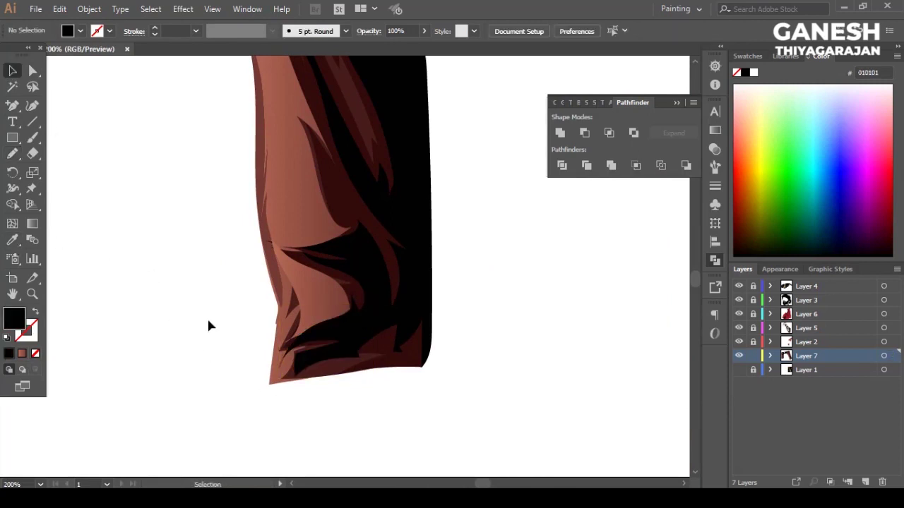
{"action": "left_click", "coordinate": [172, 238]}
{"action": "left_click", "coordinate": [173, 297]}
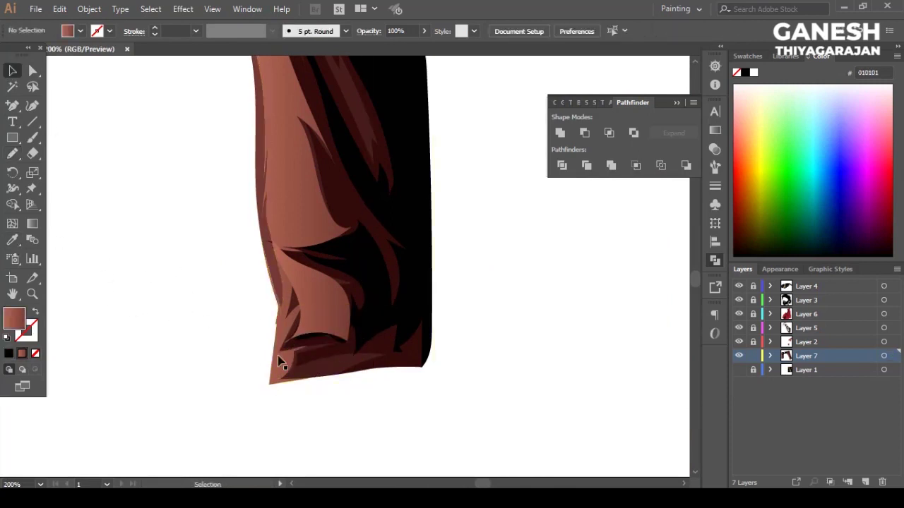
Step: Draw a fold above the hem, fill it dark brown 471c1c, and send it backward
{"action": "key", "text": "n"}
{"action": "left_click_drag", "start_coordinate": [336, 270], "coordinate": [278, 262]}
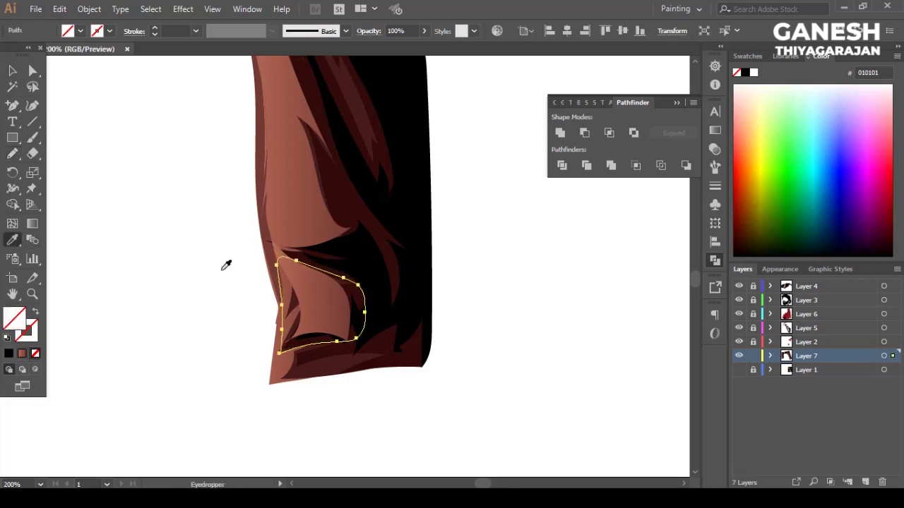
{"action": "key", "text": "v"}
{"action": "key", "text": "ctrl+shift+bracketleft"}
{"action": "left_click", "coordinate": [276, 390]}
{"action": "left_click", "coordinate": [261, 304]}
{"action": "left_click", "coordinate": [258, 301]}
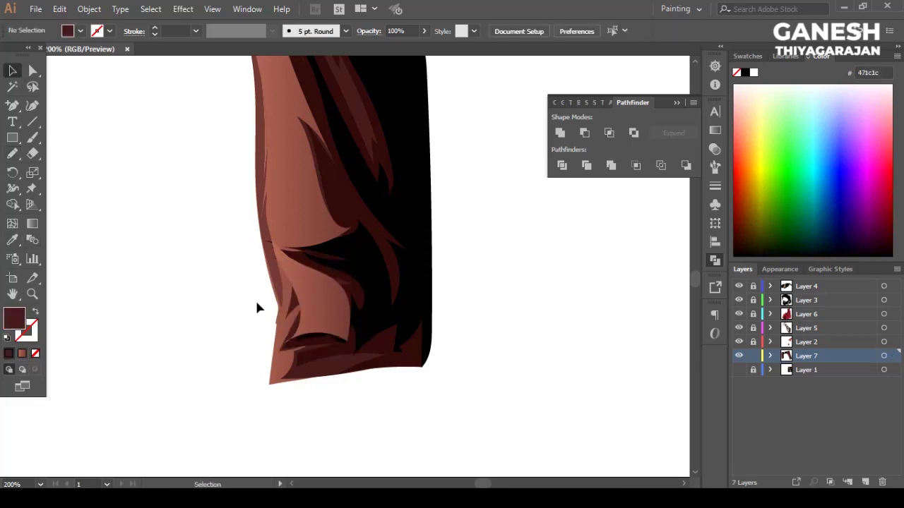
Step: Add a second black shadow along the hem, then zoom out to review the whole figure
{"action": "key", "text": "n"}
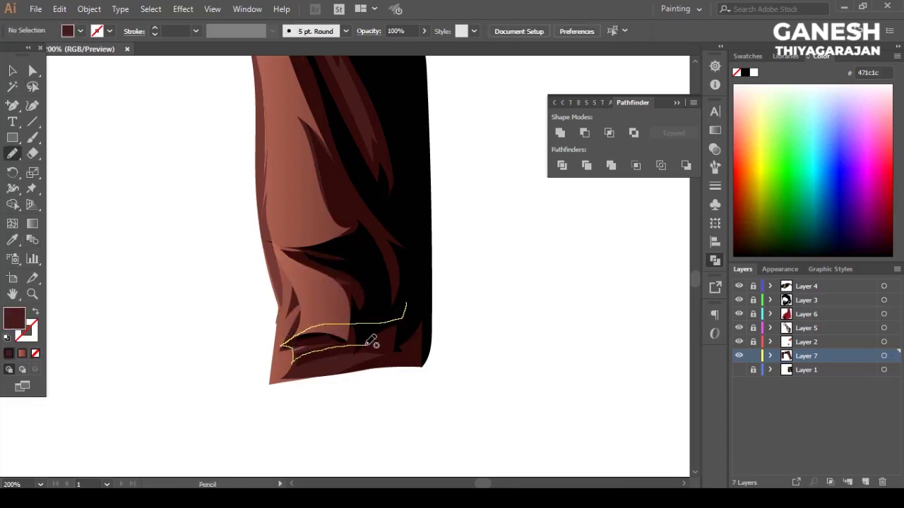
{"action": "left_click_drag", "start_coordinate": [427, 288], "coordinate": [424, 290]}
{"action": "key", "text": "i"}
{"action": "left_click", "coordinate": [420, 247]}
{"action": "key", "text": "v"}
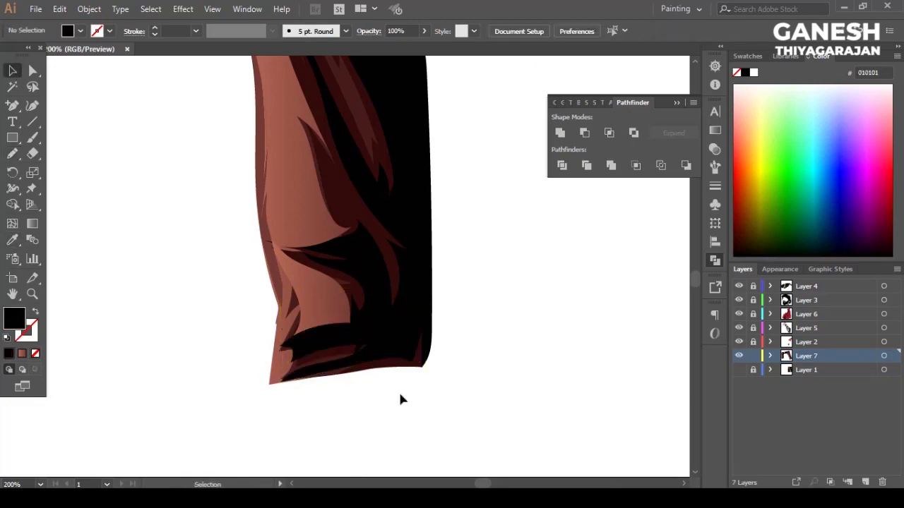
{"action": "key", "text": "ctrl+0"}
{"action": "scroll", "coordinate": [444, 369], "scroll_direction": "up", "scroll_amount": 3}
{"action": "scroll", "coordinate": [332, 332], "scroll_direction": "down", "scroll_amount": 2}
{"action": "scroll", "coordinate": [400, 387], "scroll_direction": "down", "scroll_amount": 1}
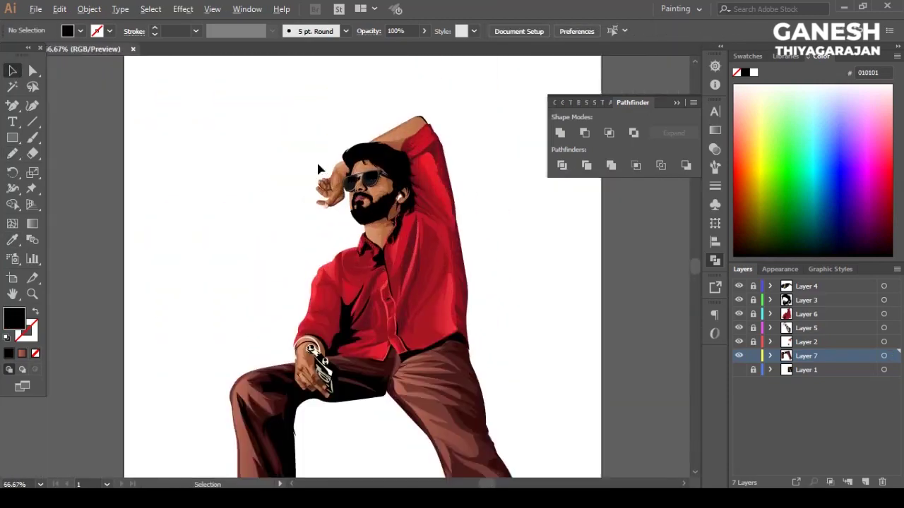
{"action": "scroll", "coordinate": [381, 375], "scroll_direction": "down", "scroll_amount": 1}
{"action": "scroll", "coordinate": [365, 367], "scroll_direction": "up", "scroll_amount": 2}
{"action": "scroll", "coordinate": [300, 319], "scroll_direction": "down", "scroll_amount": 2}
{"action": "scroll", "coordinate": [424, 347], "scroll_direction": "down", "scroll_amount": 2}
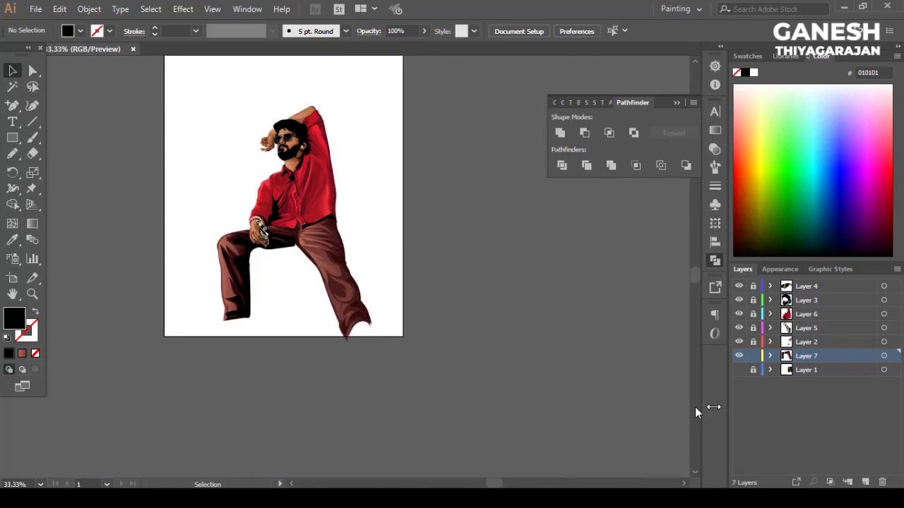
{"action": "scroll", "coordinate": [549, 373], "scroll_direction": "up", "scroll_amount": 5}
{"action": "key", "text": "n"}
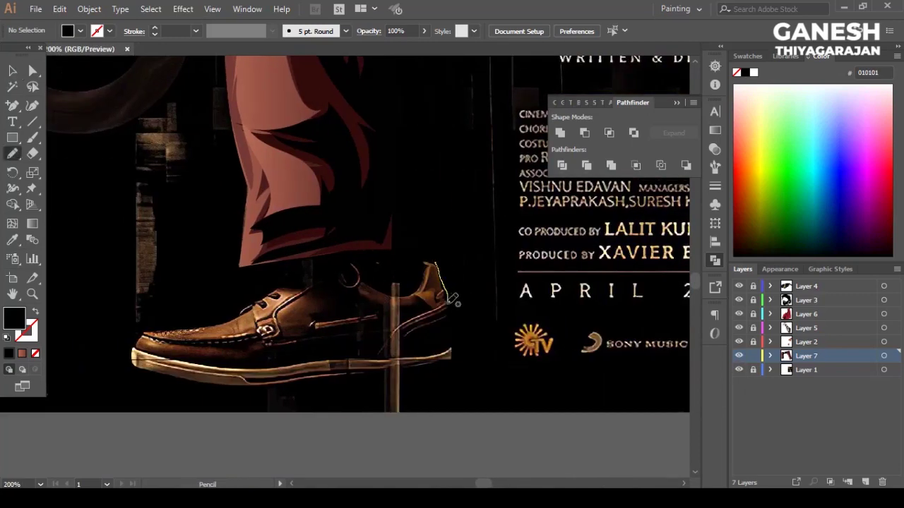
Step: Trace a shape over the shoe upper and fill it with dark brown
{"action": "left_click_drag", "start_coordinate": [367, 280], "coordinate": [340, 276]}
{"action": "key", "text": "i"}
{"action": "left_click", "coordinate": [304, 311]}
{"action": "key", "text": "v"}
{"action": "key", "text": "ctrl+shift+a"}
{"action": "left_click", "coordinate": [12, 154]}
{"action": "left_click_drag", "start_coordinate": [342, 279], "coordinate": [277, 287]}
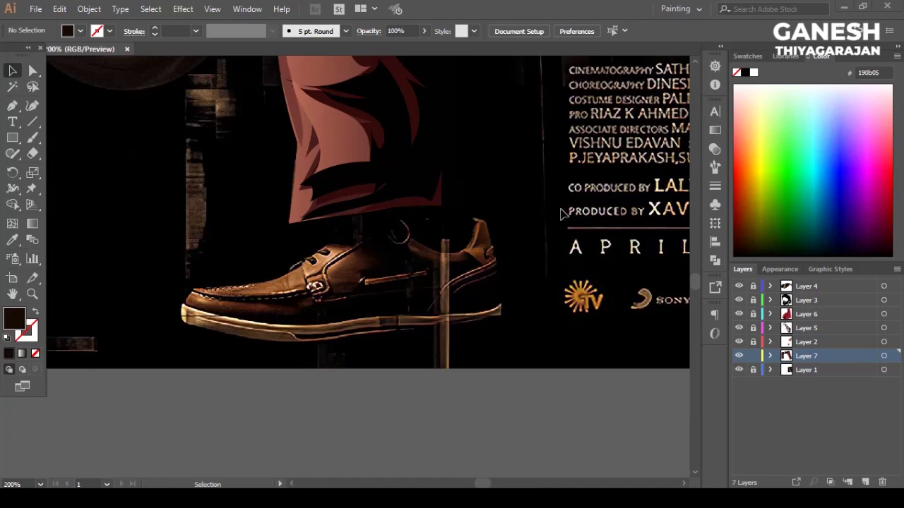
Step: Zoom in and trace the shoe body along the sole, filling it with sampled dark brown
{"action": "key", "text": "ctrl+equal"}
{"action": "key", "text": "n"}
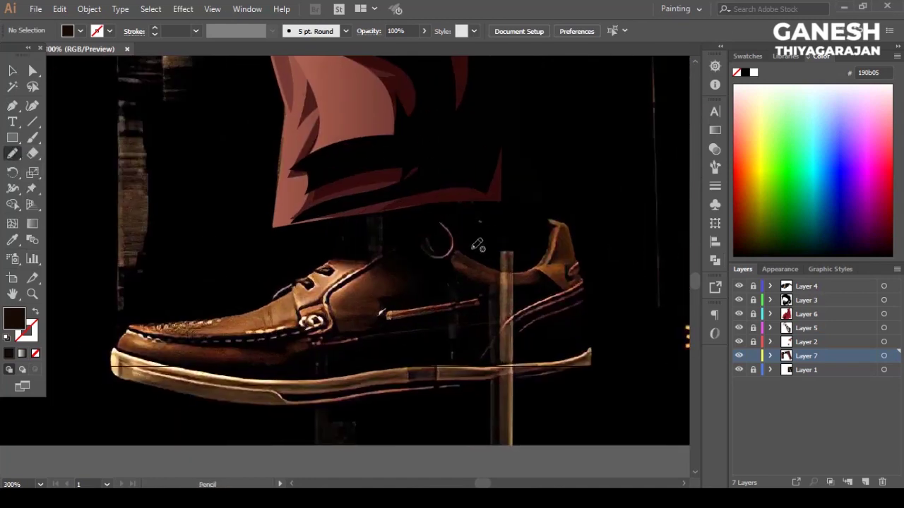
{"action": "left_click_drag", "start_coordinate": [428, 363], "coordinate": [127, 344]}
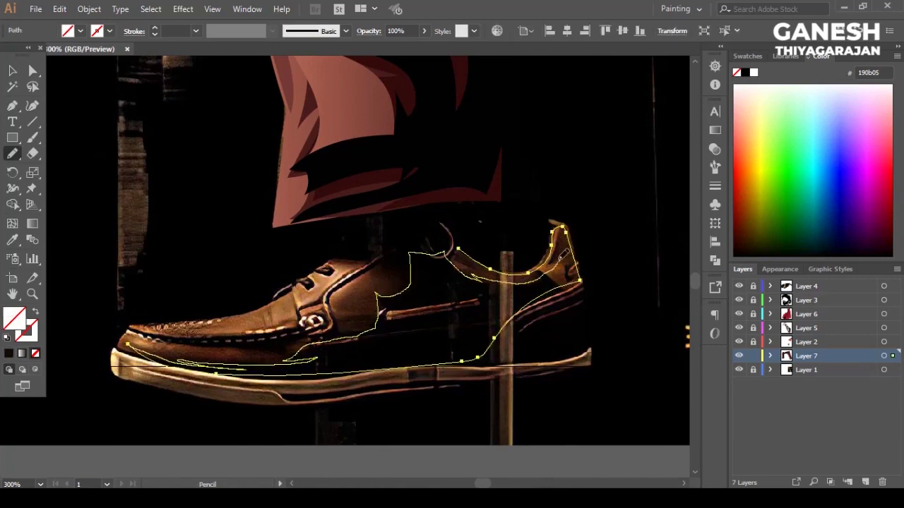
{"action": "left_click", "coordinate": [459, 249], "text": "ctrl"}
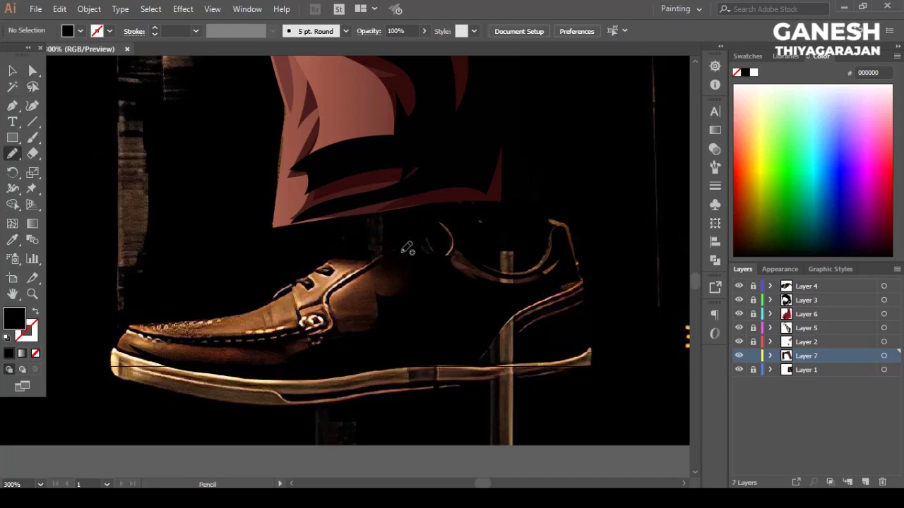
{"action": "left_click_drag", "start_coordinate": [127, 335], "coordinate": [420, 328]}
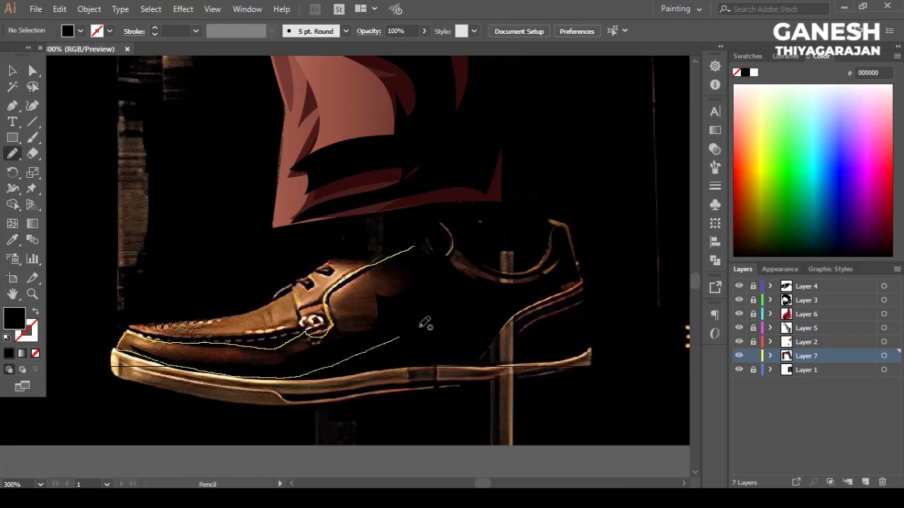
{"action": "left_click_drag", "start_coordinate": [419, 244], "coordinate": [421, 246]}
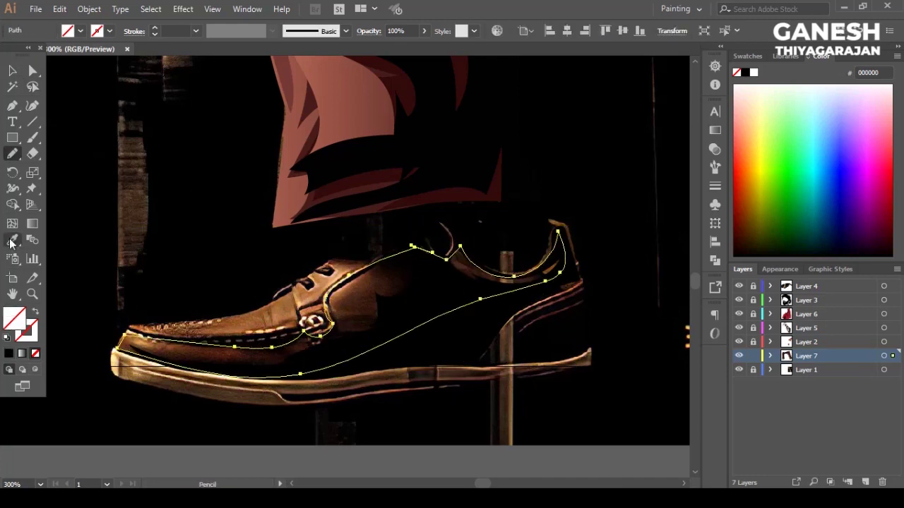
{"action": "key", "text": "i"}
{"action": "left_click", "coordinate": [353, 297]}
{"action": "left_click", "coordinate": [232, 252], "text": "ctrl"}
Step: Outline the laced front with no fill and a tapered 4 pt black (000000) stroke
{"action": "key", "text": "n"}
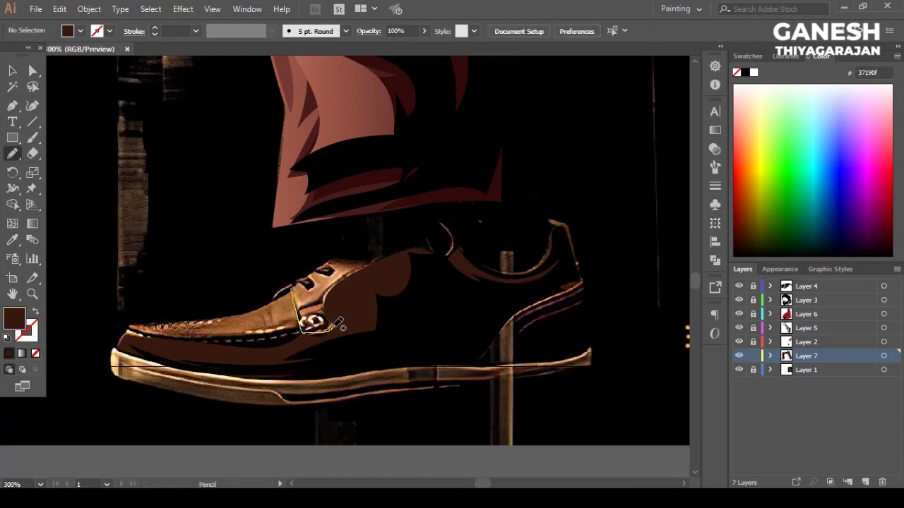
{"action": "left_click_drag", "start_coordinate": [397, 252], "coordinate": [397, 252]}
{"action": "left_click", "coordinate": [35, 353]}
{"action": "left_click", "coordinate": [70, 31]}
{"action": "left_click", "coordinate": [35, 62]}
{"action": "key", "text": "v"}
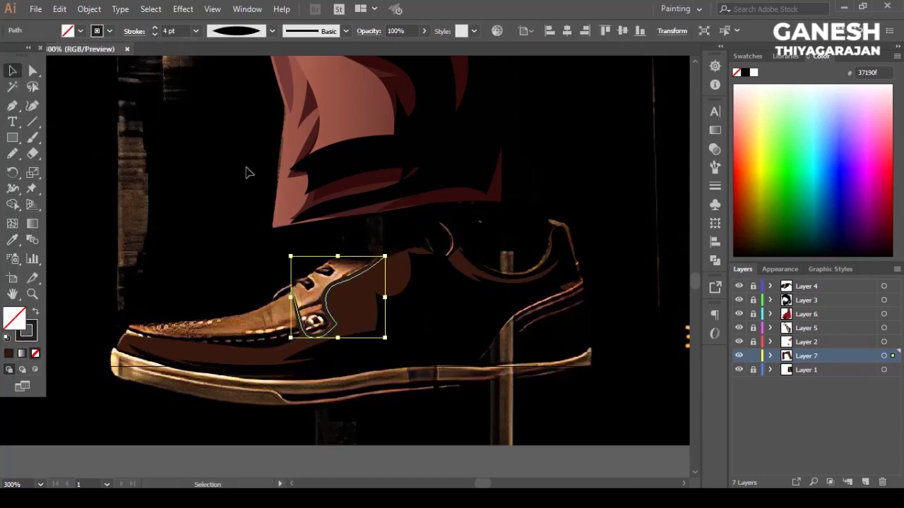
{"action": "double_click", "coordinate": [26, 331]}
{"action": "type", "text": "000000"}
{"action": "key", "text": "Return"}
Step: Fill a heel shape with the trousers' peach, then delete that peach heel piece
{"action": "left_click", "coordinate": [55, 233]}
{"action": "left_click", "coordinate": [14, 154]}
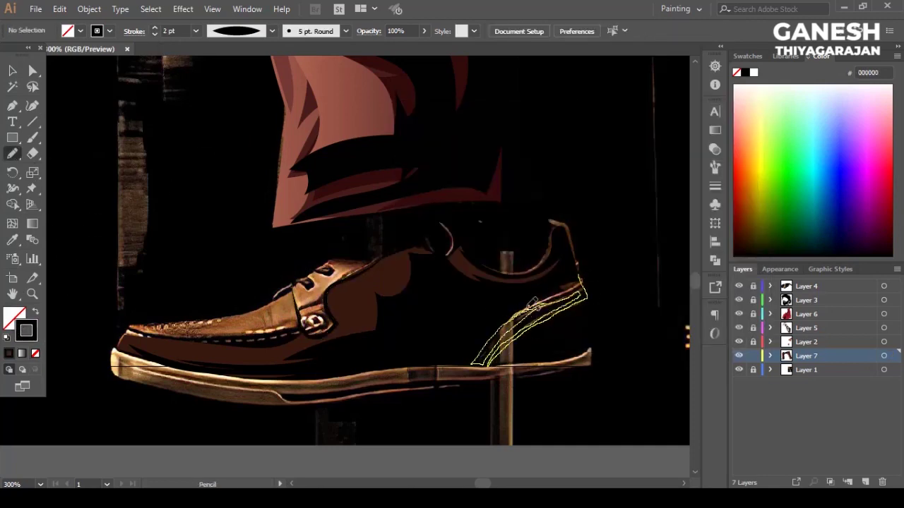
{"action": "left_click", "coordinate": [13, 240]}
{"action": "left_click", "coordinate": [332, 106]}
{"action": "key", "text": "v"}
{"action": "key", "text": "p"}
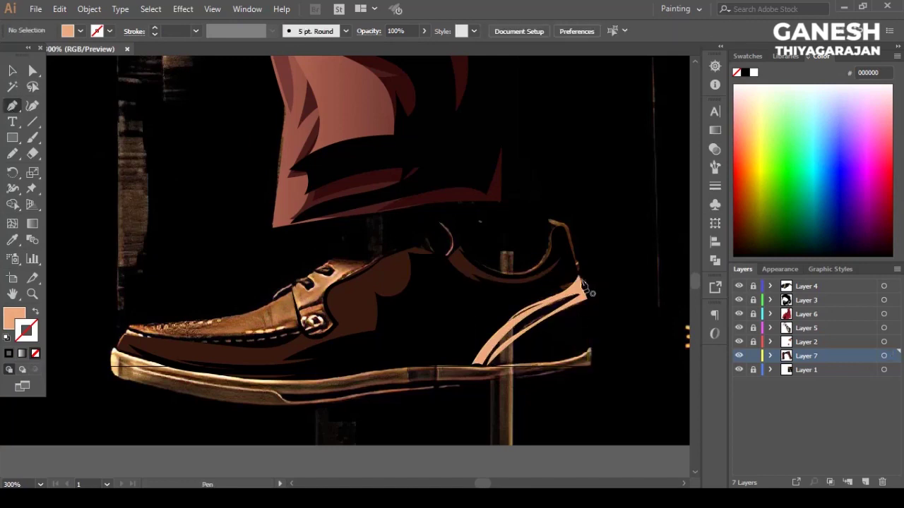
{"action": "key", "text": "n"}
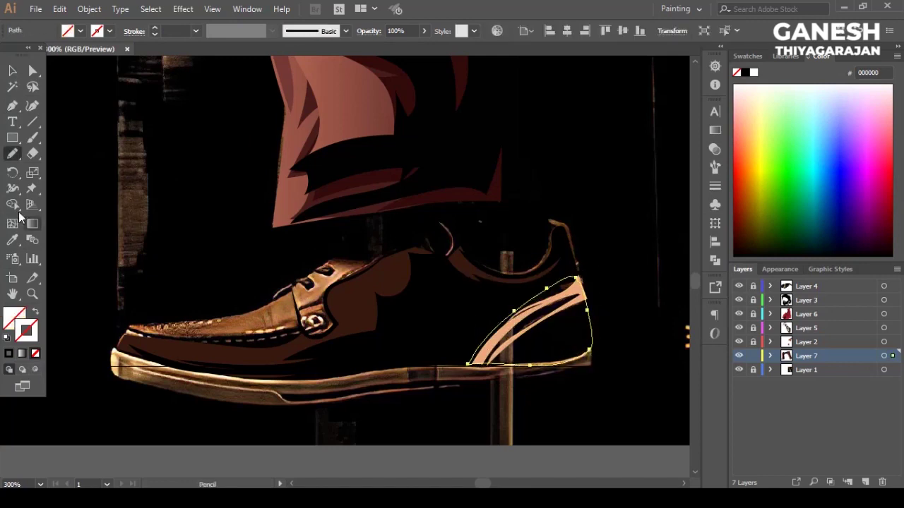
{"action": "key", "text": "v"}
{"action": "key", "text": "Delete"}
Step: Trace the heel area and fill it with dark brown
{"action": "key", "text": "n"}
{"action": "mouse_move", "coordinate": [578, 277]}
{"action": "left_mouse_down"}
{"action": "mouse_move", "coordinate": [585, 300]}
{"action": "mouse_move", "coordinate": [565, 294]}
{"action": "left_mouse_up"}
{"action": "key", "text": "i"}
{"action": "left_click", "coordinate": [385, 283]}
{"action": "key", "text": "v"}
{"action": "left_click", "coordinate": [208, 274]}
Step: Trace shapes near the buckle and beside the laces, filling them medium brown
{"action": "key", "text": "n"}
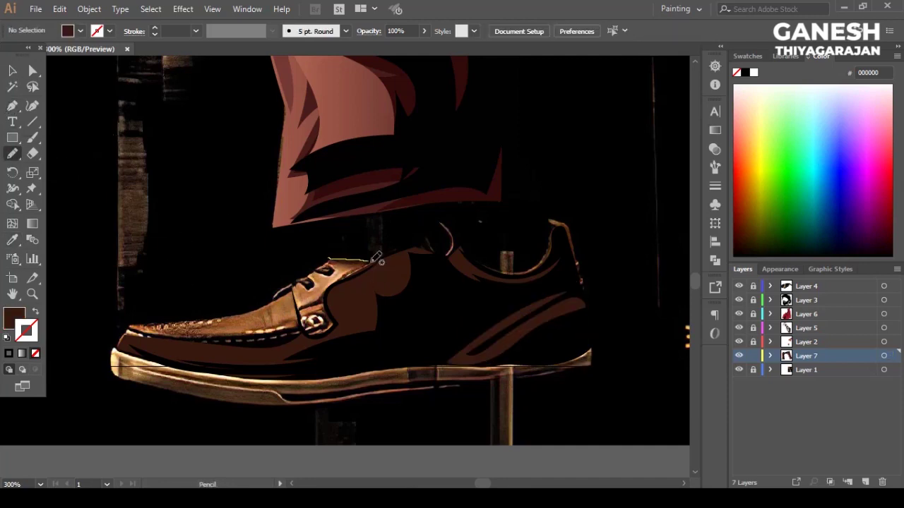
{"action": "left_click_drag", "start_coordinate": [347, 269], "coordinate": [329, 260]}
{"action": "key", "text": "ctrl+shift+a"}
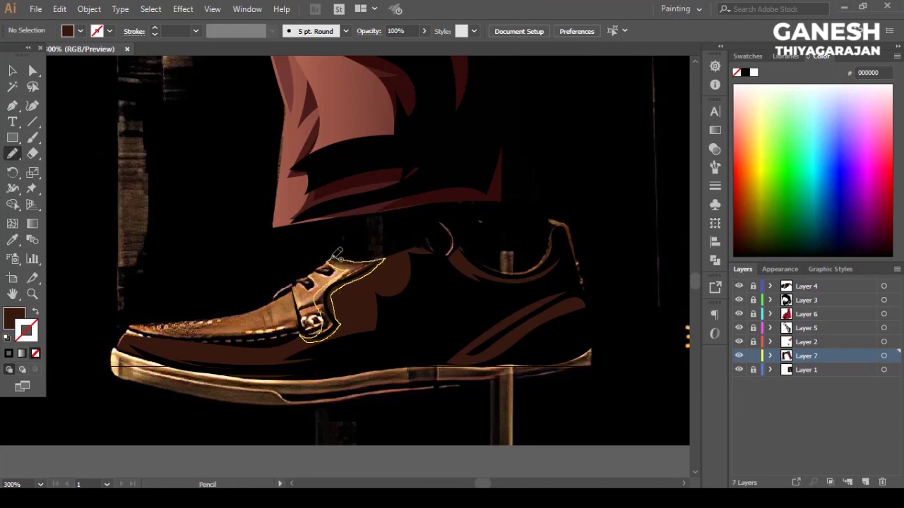
{"action": "left_click_drag", "start_coordinate": [338, 253], "coordinate": [338, 255]}
{"action": "key", "text": "i"}
{"action": "left_click", "coordinate": [395, 290]}
{"action": "key", "text": "v"}
{"action": "left_click", "coordinate": [217, 234]}
Step: Trace the buckle outline and fill it with tan leather colour
{"action": "key", "text": "p"}
{"action": "key", "text": "n"}
{"action": "left_click_drag", "start_coordinate": [357, 276], "coordinate": [351, 269]}
{"action": "key", "text": "i"}
{"action": "left_click", "coordinate": [260, 327]}
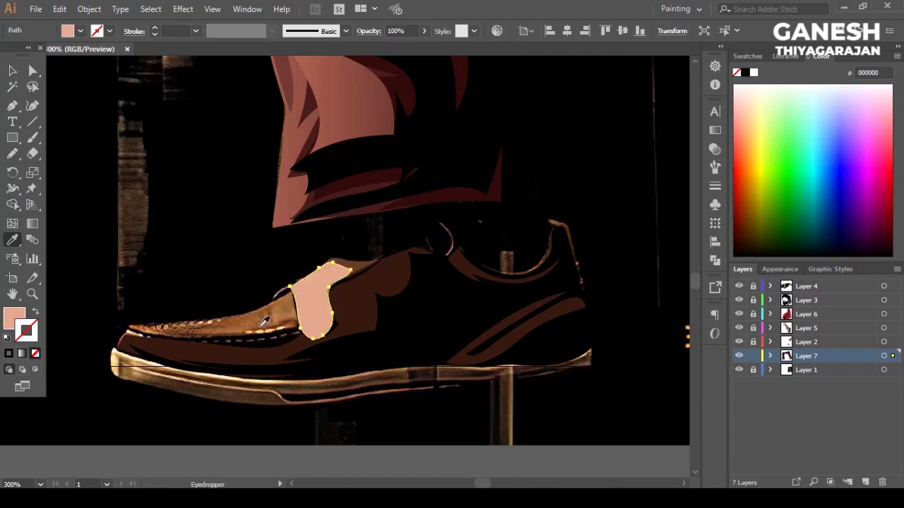
{"action": "key", "text": "v"}
{"action": "left_click", "coordinate": [256, 282]}
Step: Fill the toe path with sampled black
{"action": "key", "text": "n"}
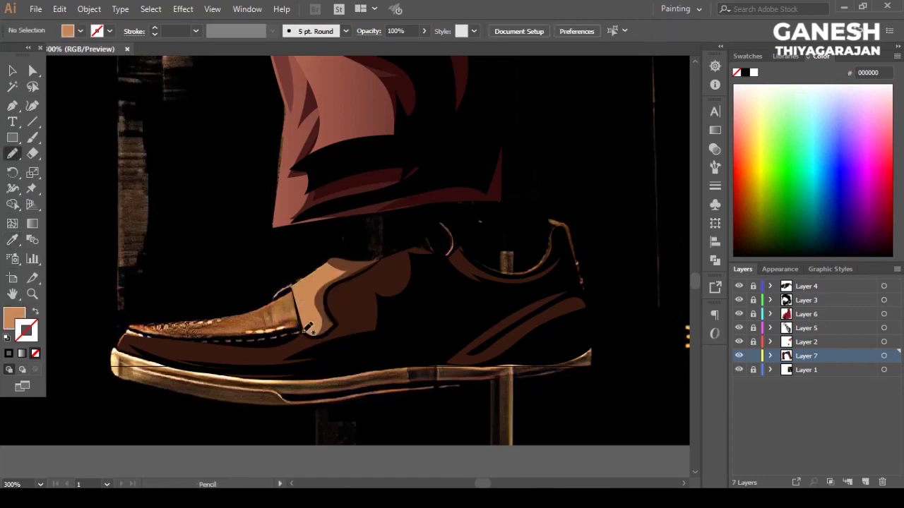
{"action": "key", "text": "i"}
{"action": "left_click", "coordinate": [99, 325]}
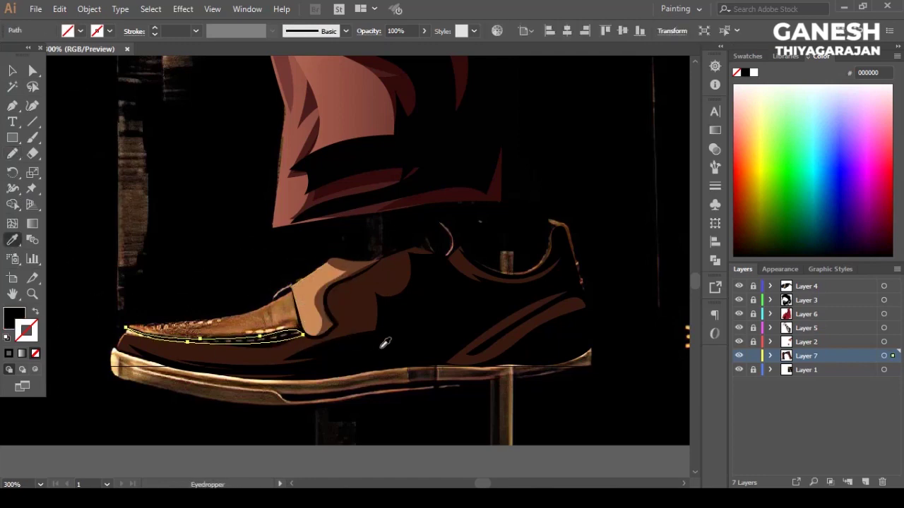
{"action": "key", "text": "v"}
{"action": "left_click", "coordinate": [72, 347]}
Step: Trace a strip along the top of the sole and fill it dark brown
{"action": "key", "text": "n"}
{"action": "left_click_drag", "start_coordinate": [256, 366], "coordinate": [134, 330]}
{"action": "key", "text": "i"}
{"action": "left_click", "coordinate": [177, 346]}
{"action": "key", "text": "v"}
{"action": "left_click", "coordinate": [85, 353]}
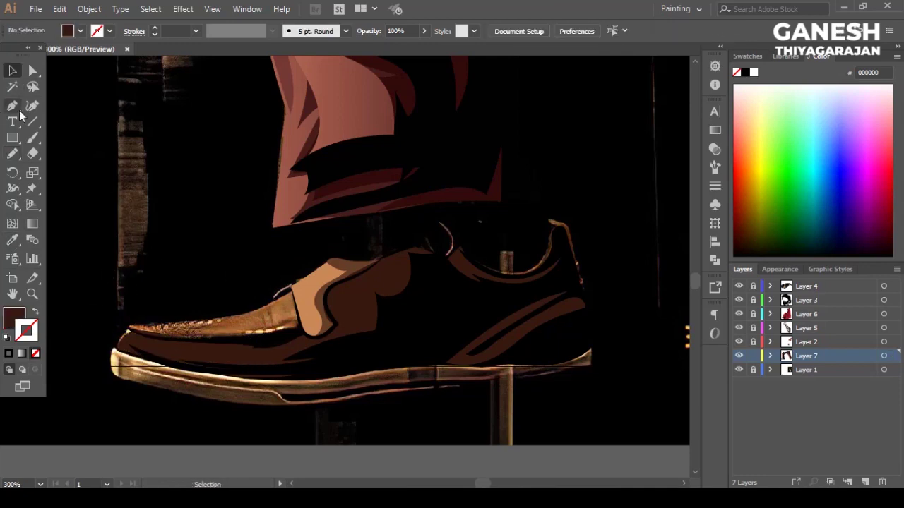
Step: Trace the outline of the shoe toe and fill it dark brown
{"action": "key", "text": "n"}
{"action": "left_click_drag", "start_coordinate": [312, 319], "coordinate": [311, 326]}
{"action": "key", "text": "i"}
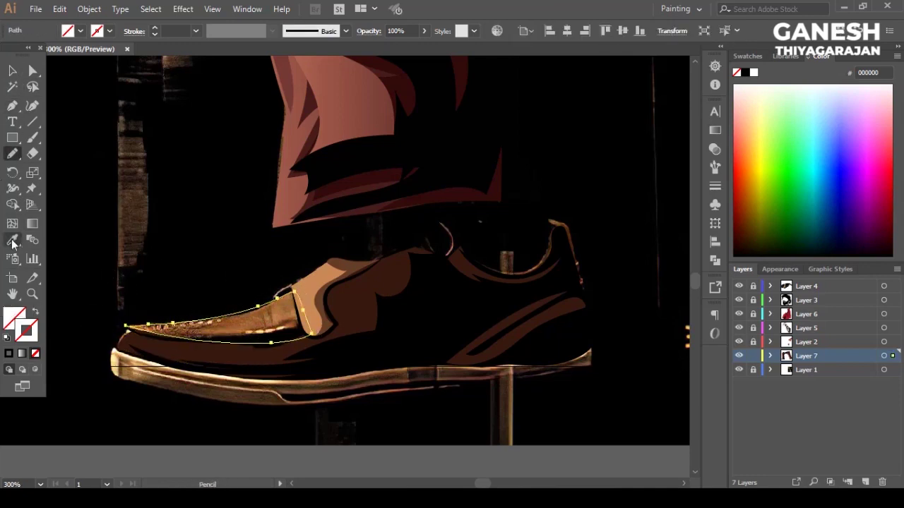
{"action": "left_click", "coordinate": [171, 319]}
{"action": "key", "text": "v"}
{"action": "left_click", "coordinate": [48, 161]}
Step: Draw a tan highlight shape on the toe
{"action": "key", "text": "n"}
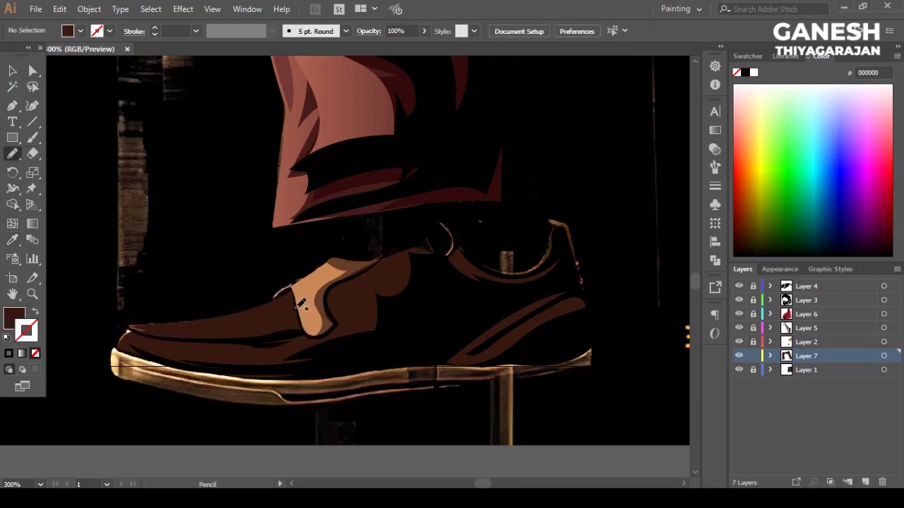
{"action": "left_click_drag", "start_coordinate": [171, 319], "coordinate": [293, 295]}
{"action": "key", "text": "i"}
{"action": "left_click", "coordinate": [304, 297]}
{"action": "key", "text": "v"}
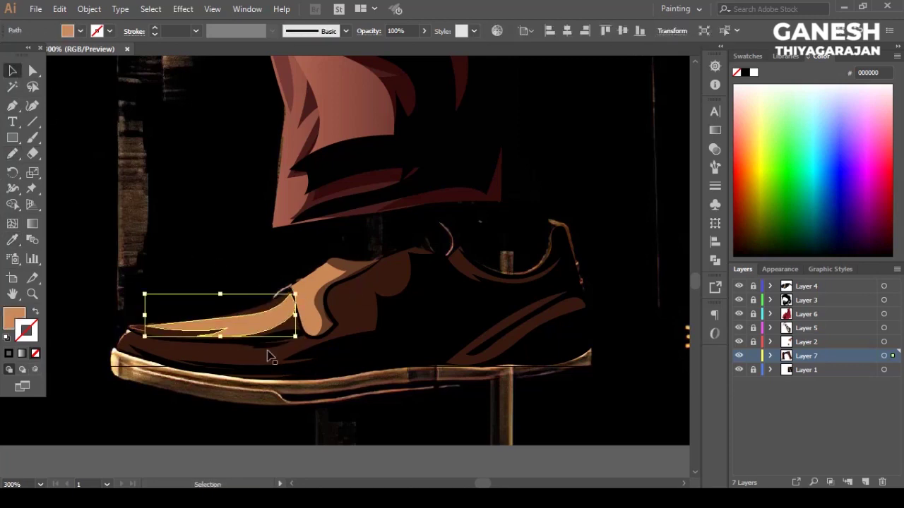
{"action": "left_click", "coordinate": [276, 367]}
Step: Trace another shape along the toe and fill it with sampled shoe brown
{"action": "key", "text": "n"}
{"action": "left_click_drag", "start_coordinate": [251, 328], "coordinate": [170, 329]}
{"action": "left_click_drag", "start_coordinate": [289, 286], "coordinate": [295, 315]}
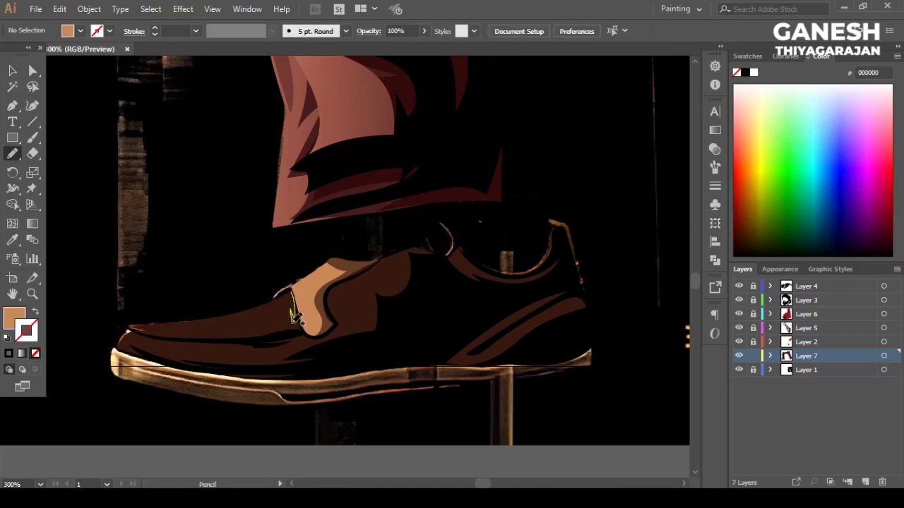
{"action": "mouse_move", "coordinate": [215, 319]}
{"action": "left_mouse_down"}
{"action": "mouse_move", "coordinate": [145, 327]}
{"action": "mouse_move", "coordinate": [151, 339]}
{"action": "mouse_move", "coordinate": [134, 331]}
{"action": "left_mouse_up"}
{"action": "key", "text": "i"}
{"action": "left_click", "coordinate": [240, 339]}
{"action": "key", "text": "ctrl+shift+a"}
{"action": "key", "text": "n"}
{"action": "key", "text": "ctrl+shift+a"}
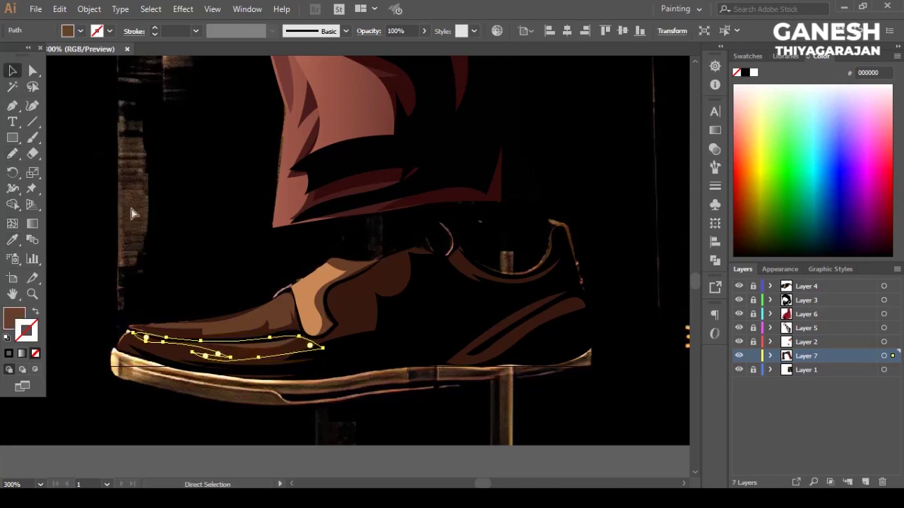
Step: Trace the left shoe's sole outline freehand, fill it tan, and send it behind the shoe
{"action": "key", "text": "ctrl+shift+a"}
{"action": "key", "text": "n"}
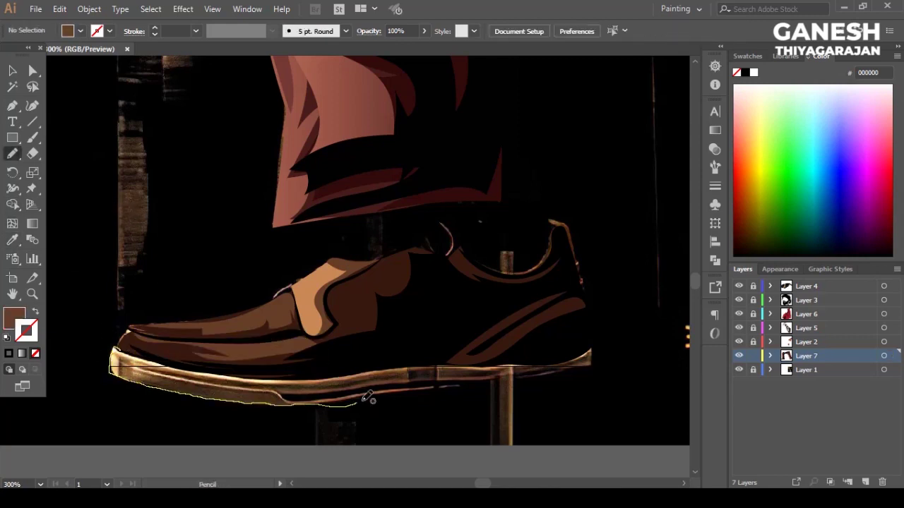
{"action": "left_click_drag", "start_coordinate": [601, 363], "coordinate": [117, 349]}
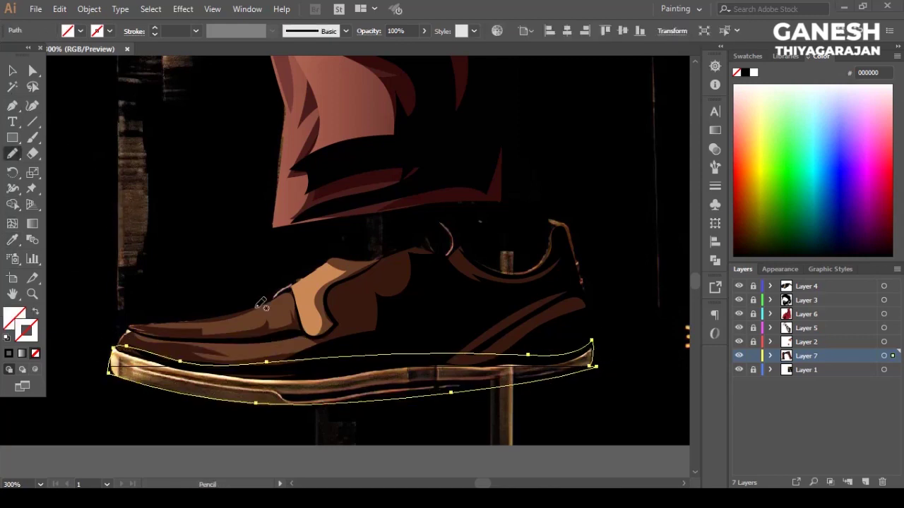
{"action": "key", "text": "ctrl+shift+a"}
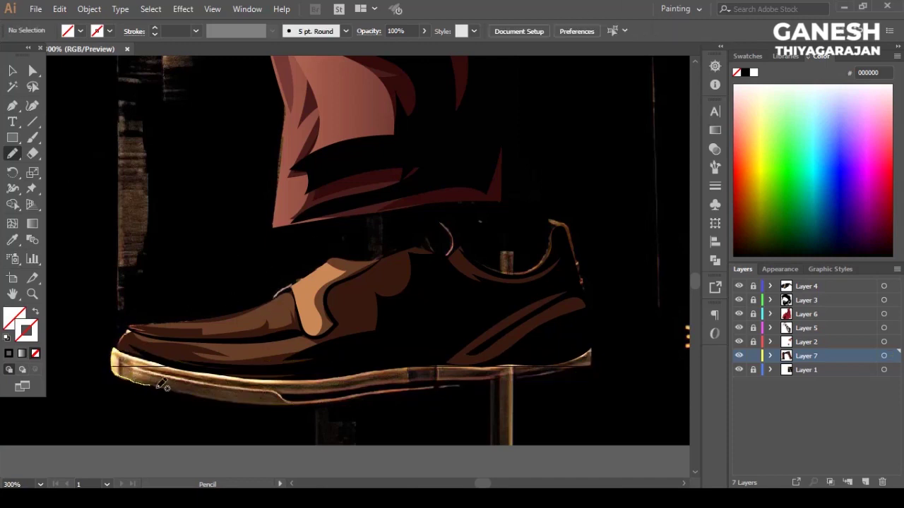
{"action": "left_click_drag", "start_coordinate": [325, 399], "coordinate": [369, 392]}
{"action": "left_click_drag", "start_coordinate": [584, 368], "coordinate": [119, 347]}
{"action": "key", "text": "i"}
{"action": "left_click", "coordinate": [310, 310]}
{"action": "key", "text": "ctrl+shift+bracketleft"}
Step: Change the sole's fill to a lighter tan in the Color Picker
{"action": "left_click", "coordinate": [318, 426]}
{"action": "left_click", "coordinate": [303, 396]}
{"action": "double_click", "coordinate": [14, 318]}
{"action": "left_click", "coordinate": [485, 151]}
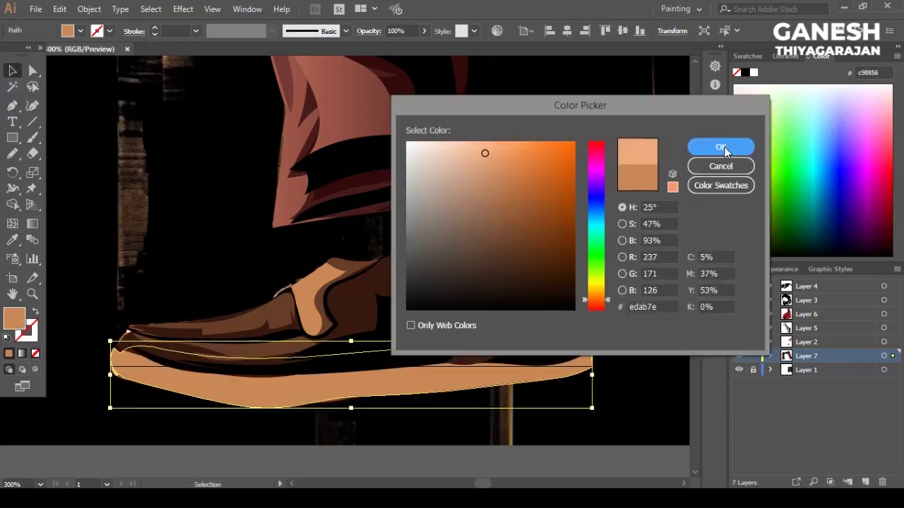
{"action": "left_click", "coordinate": [720, 146]}
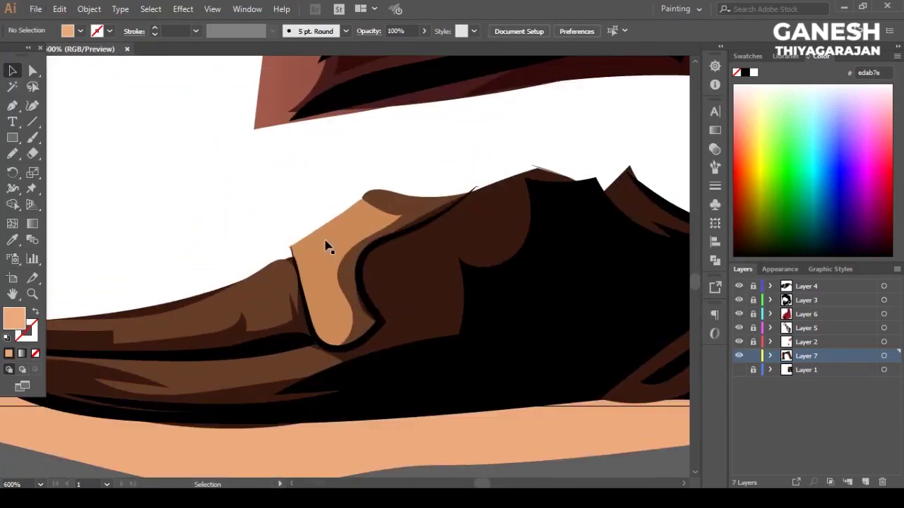
Step: Delete the tan strap piece and fill the first strap eyelet black
{"action": "left_click", "coordinate": [326, 247]}
{"action": "key", "text": "Delete"}
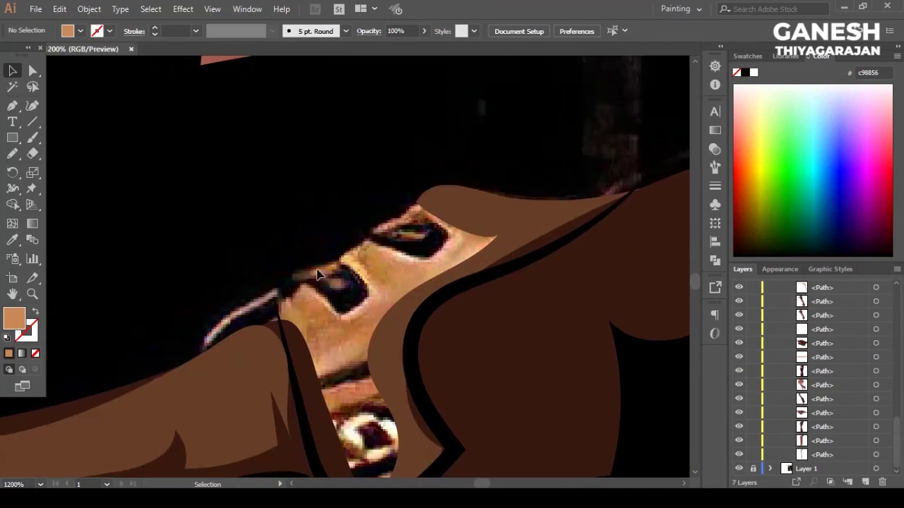
{"action": "key", "text": "n"}
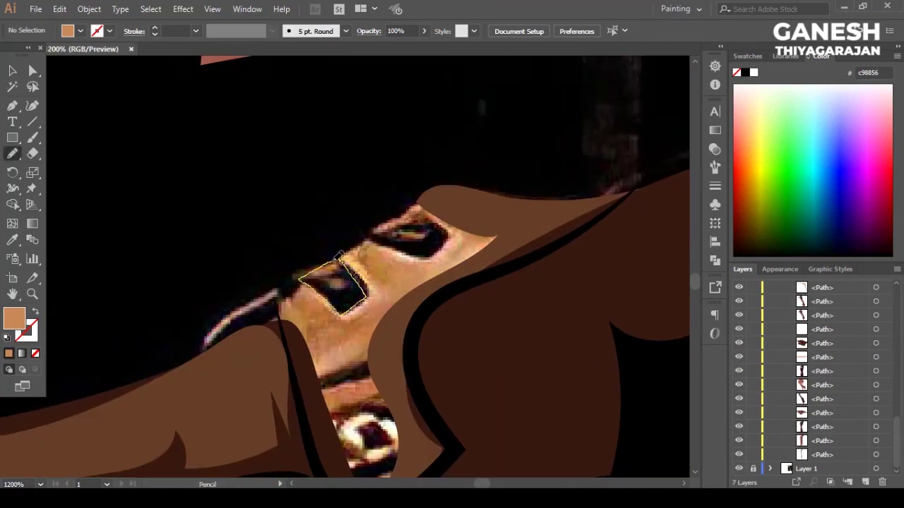
{"action": "key", "text": "i"}
{"action": "left_click", "coordinate": [385, 212]}
{"action": "key", "text": "n"}
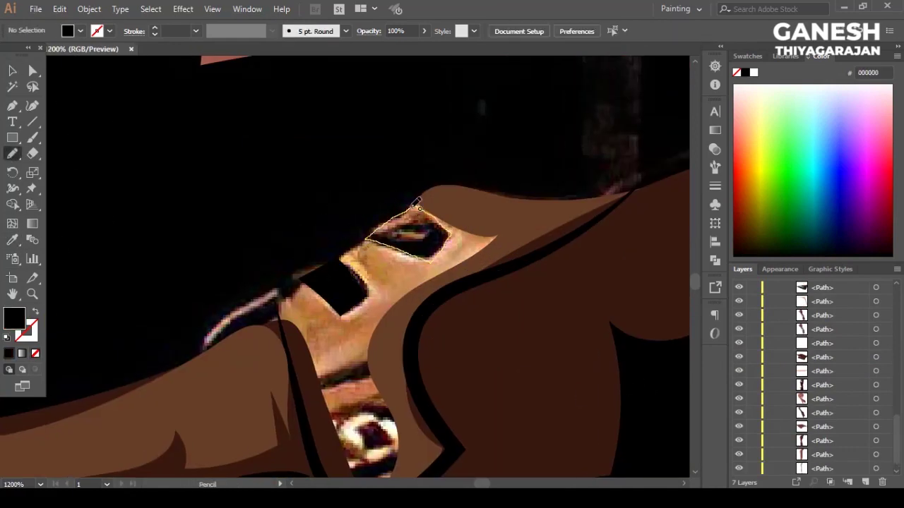
Step: Trace the second eyelet and a small wedge shape and fill them black
{"action": "left_click", "coordinate": [117, 202], "text": "ctrl"}
{"action": "left_click_drag", "start_coordinate": [283, 284], "coordinate": [281, 285]}
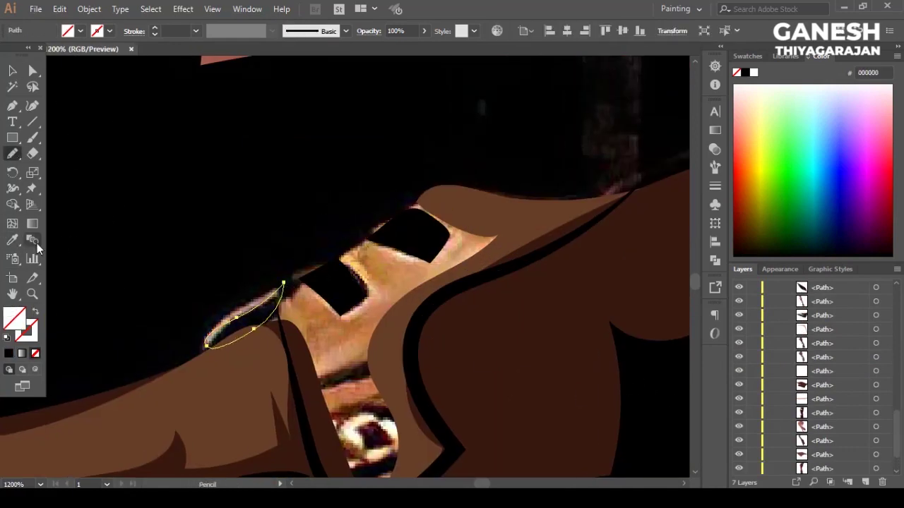
{"action": "key", "text": "i"}
{"action": "left_click", "coordinate": [75, 194]}
{"action": "left_click", "coordinate": [189, 238], "text": "ctrl"}
{"action": "scroll", "coordinate": [189, 238], "scroll_direction": "down", "scroll_amount": 2}
{"action": "key", "text": "n"}
{"action": "mouse_move", "coordinate": [379, 283]}
{"action": "left_mouse_down"}
{"action": "mouse_move", "coordinate": [315, 329]}
{"action": "mouse_move", "coordinate": [381, 302]}
{"action": "left_mouse_up"}
{"action": "key", "text": "v"}
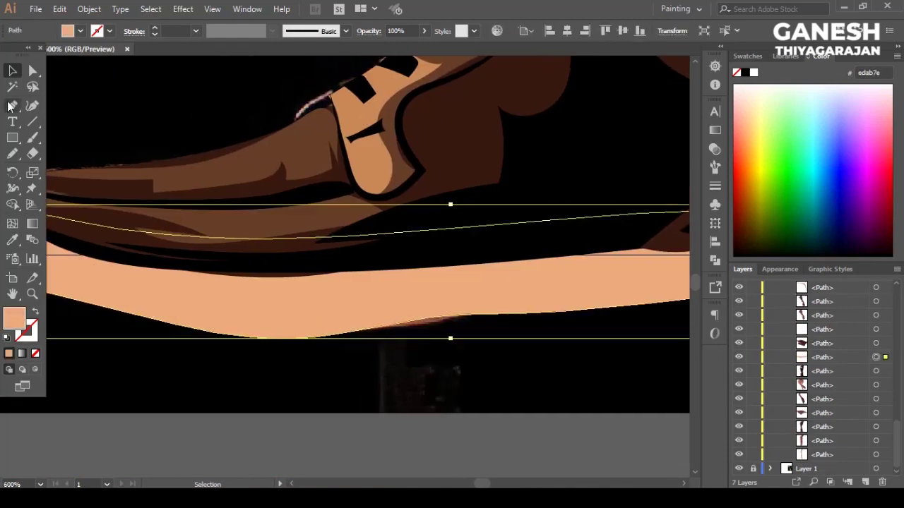
Step: Redraw the sole with the Pen tool from the toe along the bench edge, then fit the whole poster
{"action": "key", "text": "ctrl+minus"}
{"action": "key", "text": "ctrl+minus"}
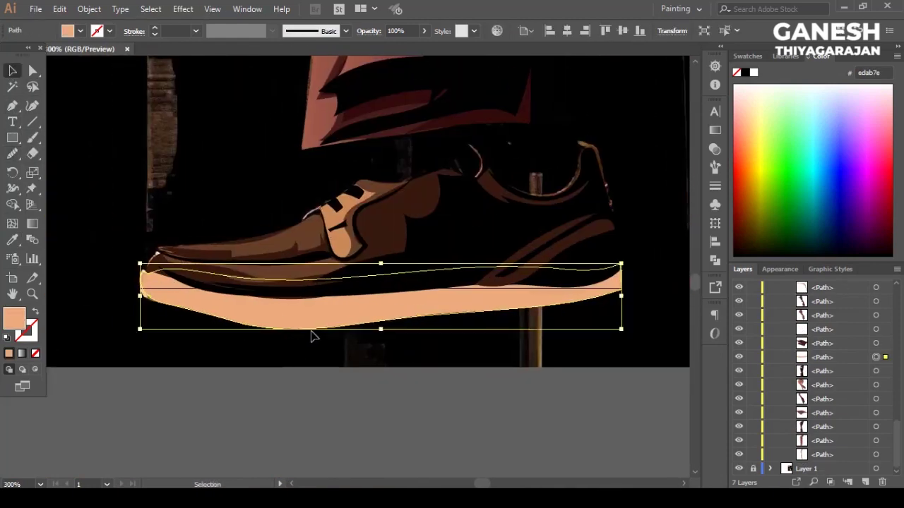
{"action": "key", "text": "Delete"}
{"action": "key", "text": "p"}
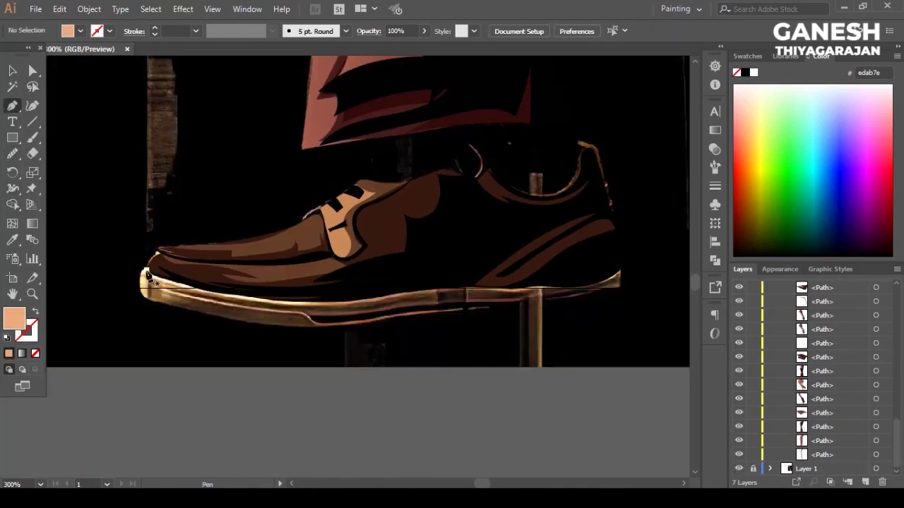
{"action": "left_click", "coordinate": [145, 278]}
{"action": "key", "text": "ctrl+plus"}
{"action": "left_click_drag", "start_coordinate": [131, 299], "coordinate": [181, 319]}
{"action": "key", "text": "ctrl+minus"}
{"action": "left_click", "coordinate": [505, 363]}
{"action": "scroll", "coordinate": [551, 360], "scroll_direction": "right", "scroll_amount": 3}
{"action": "left_click_drag", "start_coordinate": [471, 359], "coordinate": [530, 355]}
{"action": "left_click", "coordinate": [566, 318]}
{"action": "key", "text": "ctrl+1"}
Step: Trace the shoe's edge and strap outline freehand, redrawing the strap after an undo
{"action": "key", "text": "n"}
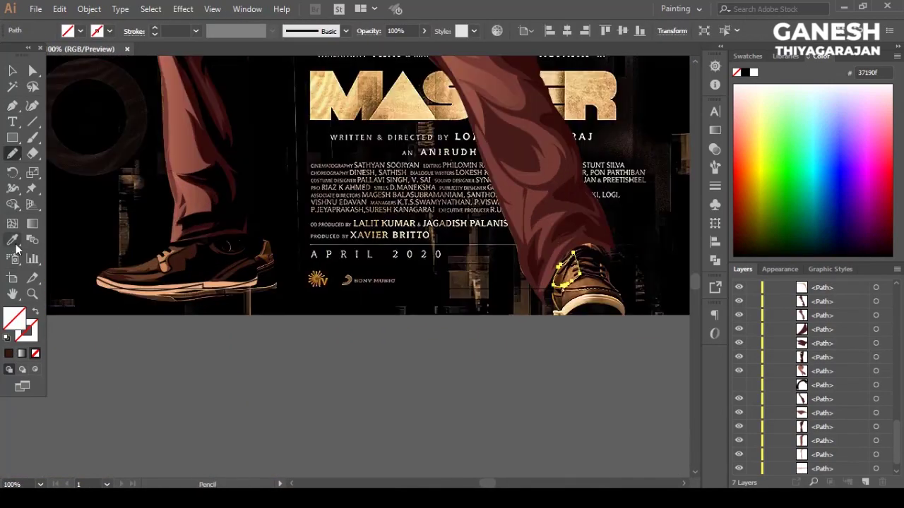
{"action": "key", "text": "ctrl+shift+a"}
{"action": "scroll", "coordinate": [606, 288], "scroll_direction": "up", "scroll_amount": 5}
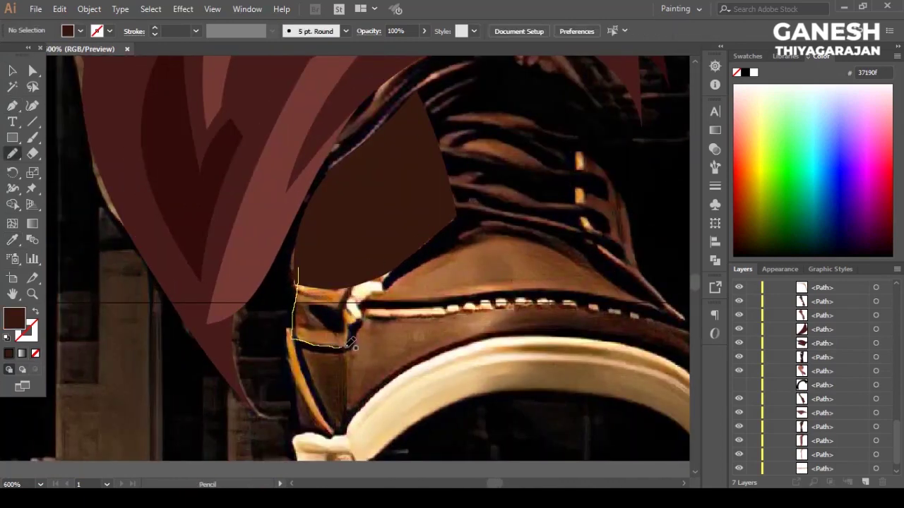
{"action": "left_click_drag", "start_coordinate": [323, 281], "coordinate": [302, 234]}
{"action": "scroll", "coordinate": [331, 296], "scroll_direction": "down", "scroll_amount": 2}
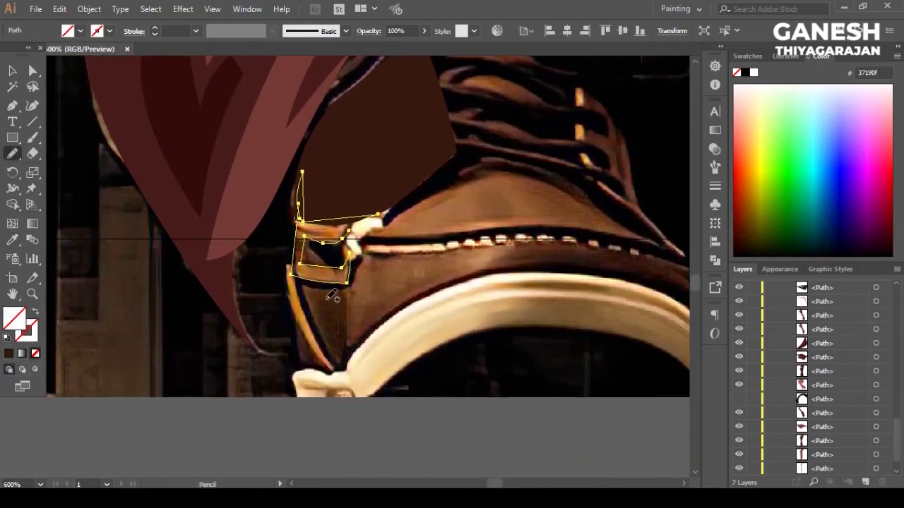
{"action": "left_click", "coordinate": [257, 362], "text": "ctrl"}
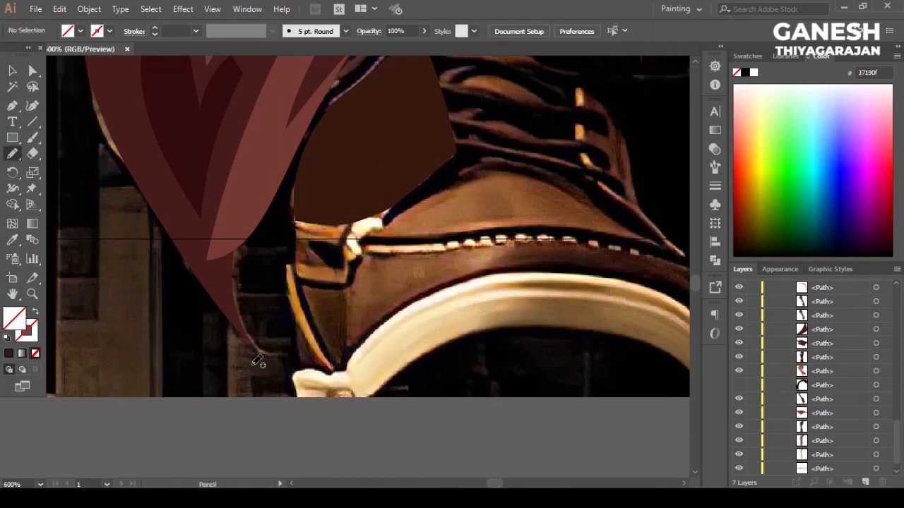
{"action": "left_click_drag", "start_coordinate": [308, 302], "coordinate": [311, 305]}
{"action": "left_click", "coordinate": [300, 233], "text": "ctrl"}
{"action": "left_click_drag", "start_coordinate": [294, 212], "coordinate": [318, 278]}
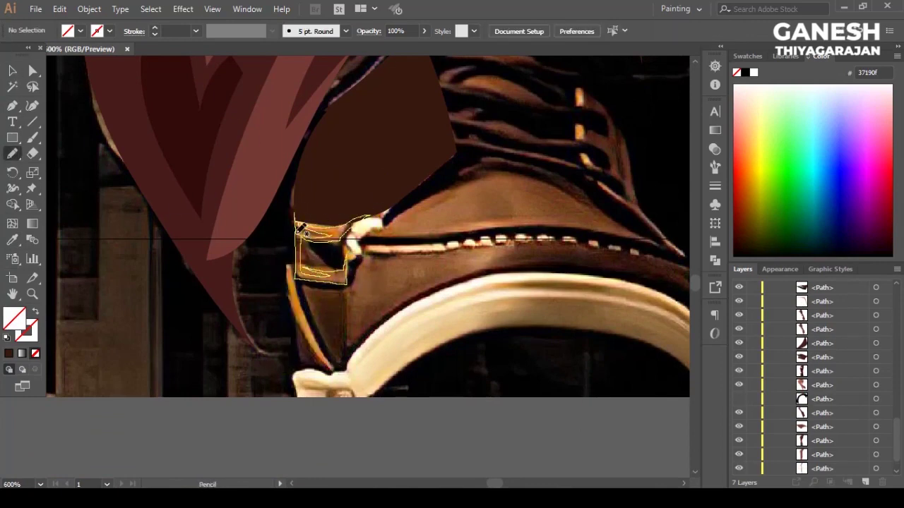
{"action": "key", "text": "ctrl+z"}
{"action": "left_click_drag", "start_coordinate": [297, 209], "coordinate": [300, 273]}
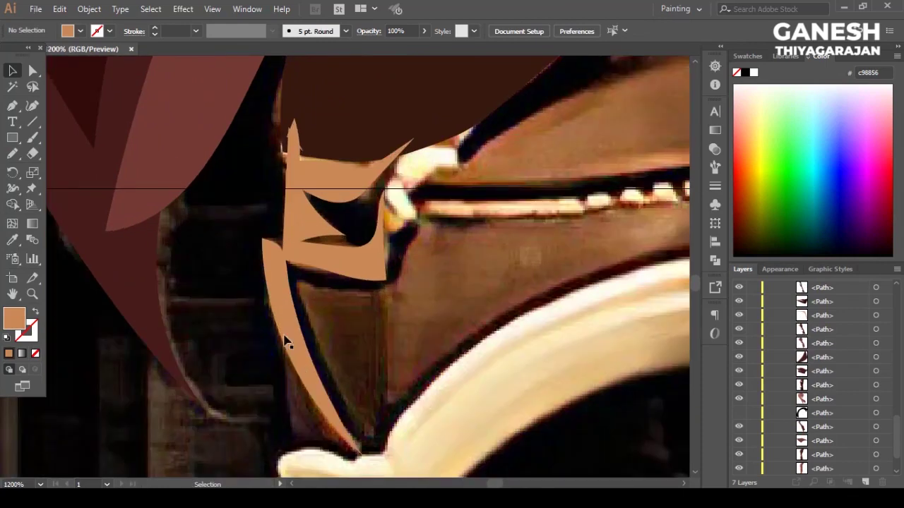
Step: Trace a shading shape along the shoe's inner edge and fill it with sampled dark brown
{"action": "key", "text": "n"}
{"action": "scroll", "coordinate": [283, 343], "scroll_direction": "down", "scroll_amount": 2}
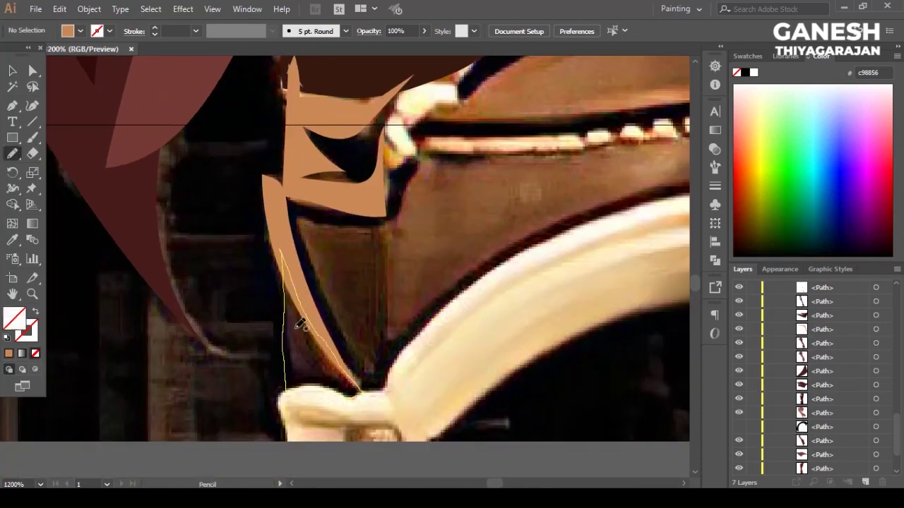
{"action": "left_click_drag", "start_coordinate": [351, 394], "coordinate": [297, 323]}
{"action": "key", "text": "i"}
{"action": "left_click", "coordinate": [360, 61]}
{"action": "key", "text": "v"}
{"action": "key", "text": "ctrl+shift+a"}
Step: Add a dark brown shape along the tongue's edge
{"action": "scroll", "coordinate": [418, 322], "scroll_direction": "right", "scroll_amount": 2}
{"action": "scroll", "coordinate": [419, 322], "scroll_direction": "down", "scroll_amount": 1}
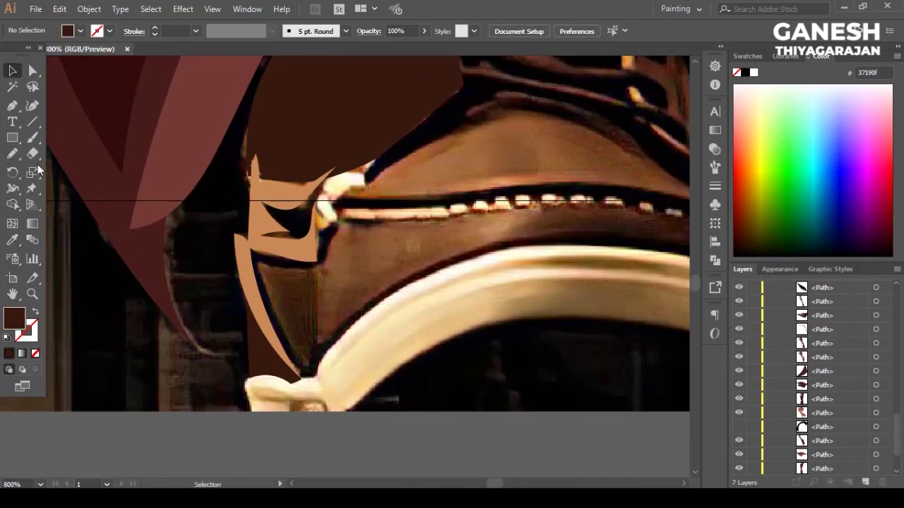
{"action": "key", "text": "n"}
{"action": "left_click_drag", "start_coordinate": [279, 332], "coordinate": [316, 256]}
{"action": "key", "text": "i"}
{"action": "left_click", "coordinate": [105, 238]}
{"action": "key", "text": "v"}
{"action": "key", "text": "ctrl+shift+a"}
Step: Add a dark brown shape across the top of the tongue
{"action": "scroll", "coordinate": [322, 260], "scroll_direction": "up", "scroll_amount": 1}
{"action": "key", "text": "n"}
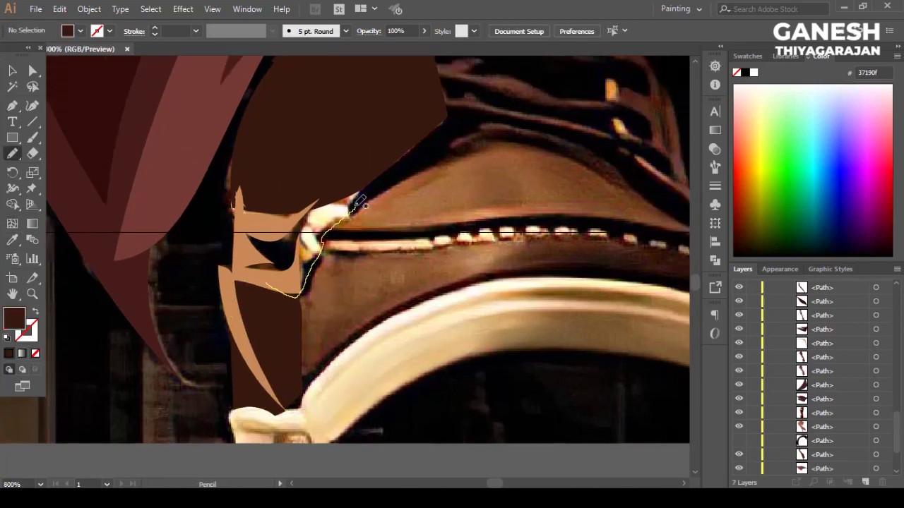
{"action": "left_click_drag", "start_coordinate": [247, 255], "coordinate": [245, 240]}
{"action": "key", "text": "i"}
{"action": "left_click", "coordinate": [208, 221]}
{"action": "key", "text": "v"}
{"action": "key", "text": "ctrl+shift+a"}
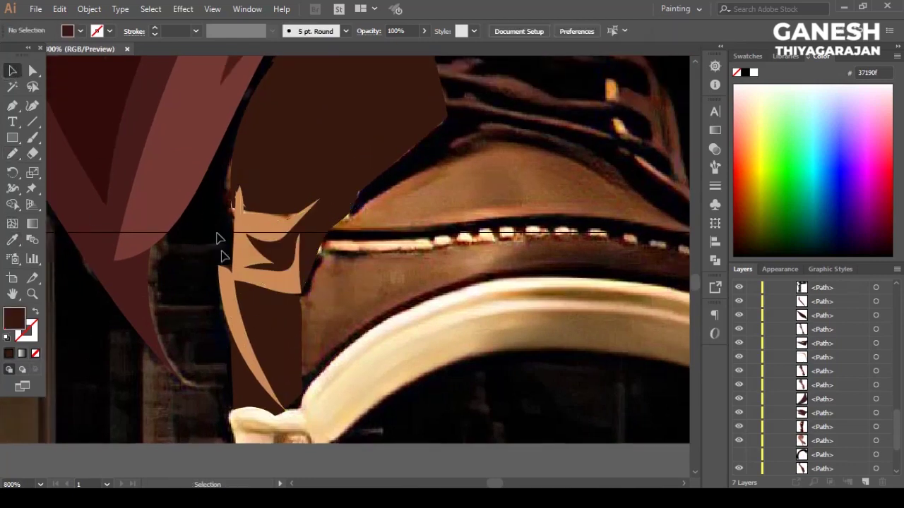
{"action": "scroll", "coordinate": [268, 246], "scroll_direction": "down", "scroll_amount": 2}
{"action": "left_click", "coordinate": [268, 245]}
{"action": "key", "text": "ctrl+shift+a"}
{"action": "scroll", "coordinate": [354, 248], "scroll_direction": "up", "scroll_amount": 2}
Step: Trace the full tongue shape and fill it with sampled tan
{"action": "key", "text": "p"}
{"action": "key", "text": "n"}
{"action": "left_click_drag", "start_coordinate": [401, 166], "coordinate": [337, 364]}
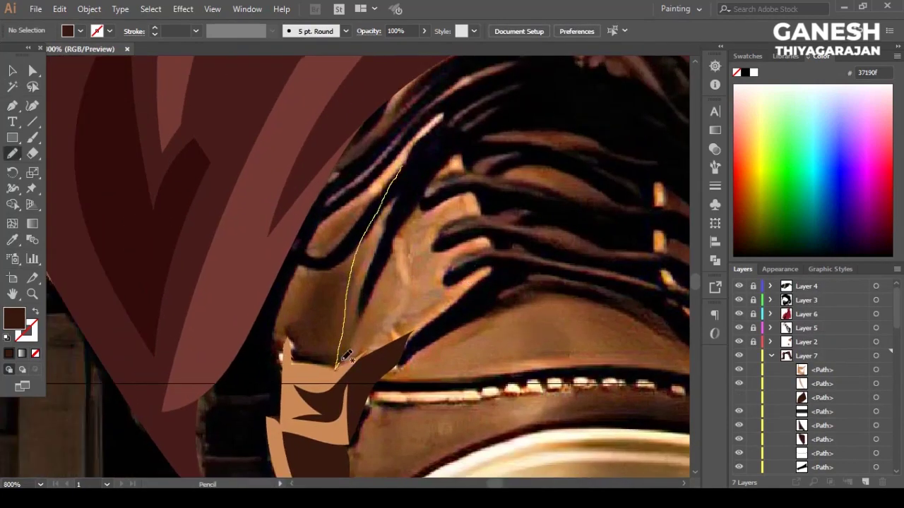
{"action": "mouse_move", "coordinate": [427, 321]}
{"action": "left_mouse_down"}
{"action": "mouse_move", "coordinate": [494, 269]}
{"action": "mouse_move", "coordinate": [463, 175]}
{"action": "left_mouse_up"}
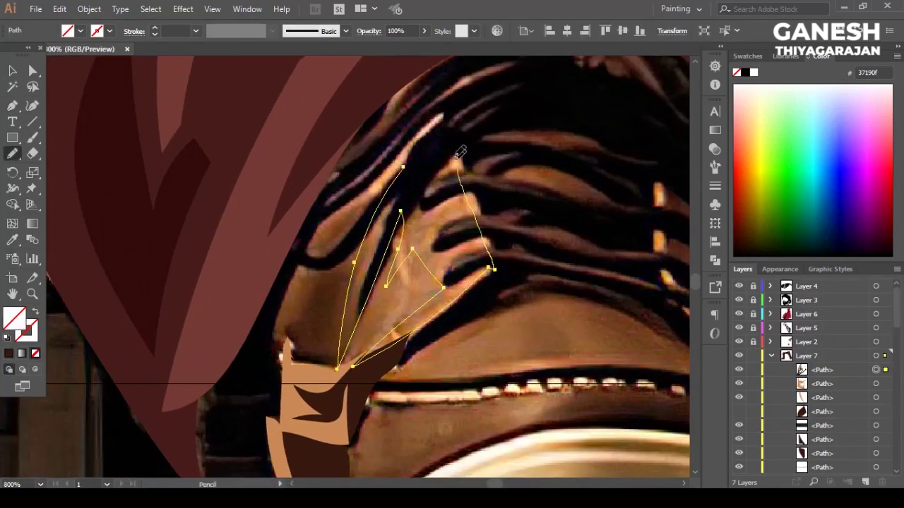
{"action": "left_click_drag", "start_coordinate": [308, 256], "coordinate": [307, 253]}
{"action": "key", "text": "i"}
{"action": "left_click", "coordinate": [282, 353]}
{"action": "scroll", "coordinate": [262, 343], "scroll_direction": "down", "scroll_amount": 1}
{"action": "key", "text": "v"}
{"action": "key", "text": "ctrl+shift+a"}
Step: Recolour the tongue mid-brown sampled from the finished shoe and send it behind the other shapes
{"action": "left_click", "coordinate": [317, 248]}
{"action": "scroll", "coordinate": [317, 248], "scroll_direction": "down", "scroll_amount": 5}
{"action": "key", "text": "i"}
{"action": "left_click", "coordinate": [212, 233]}
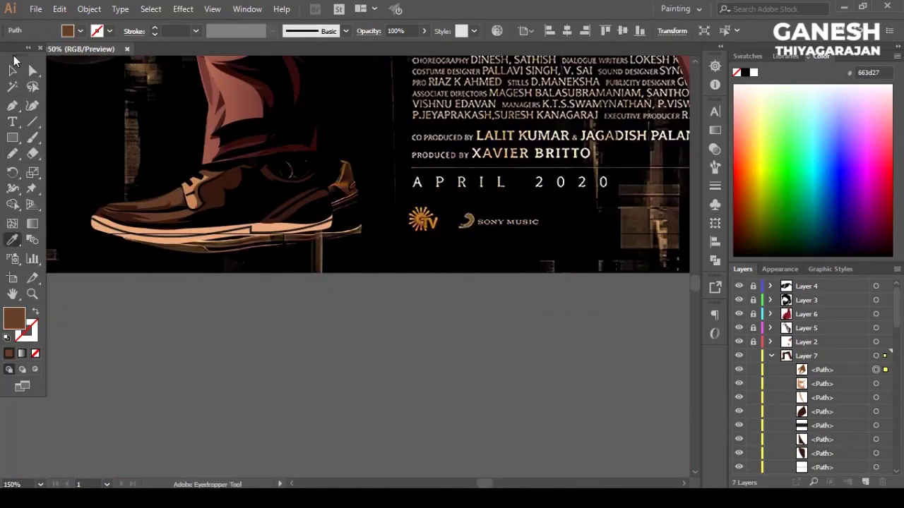
{"action": "scroll", "coordinate": [389, 318], "scroll_direction": "up", "scroll_amount": 4}
{"action": "key", "text": "ctrl+shift+a"}
{"action": "scroll", "coordinate": [390, 318], "scroll_direction": "down", "scroll_amount": 1}
{"action": "key", "text": "n"}
{"action": "left_click", "coordinate": [284, 242], "text": "ctrl"}
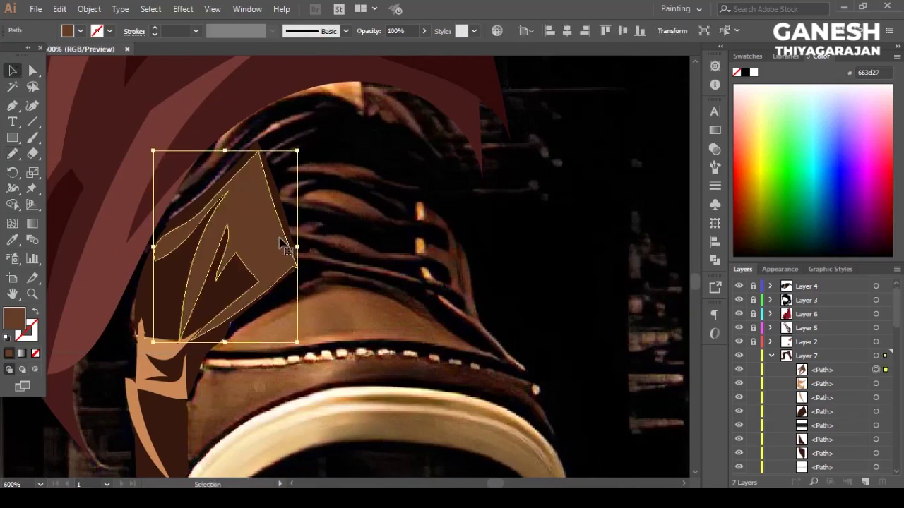
{"action": "key", "text": "ctrl+shift+bracketleft"}
{"action": "key", "text": "ctrl+shift+a"}
Step: Trace a shading shape on the tongue's left side, fill it darker brown, and deselect
{"action": "left_click_drag", "start_coordinate": [210, 339], "coordinate": [227, 301]}
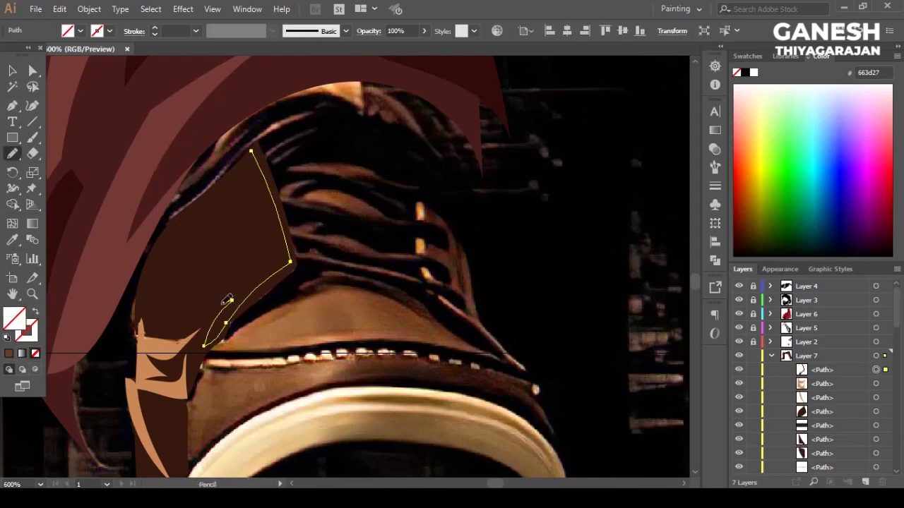
{"action": "key", "text": "i"}
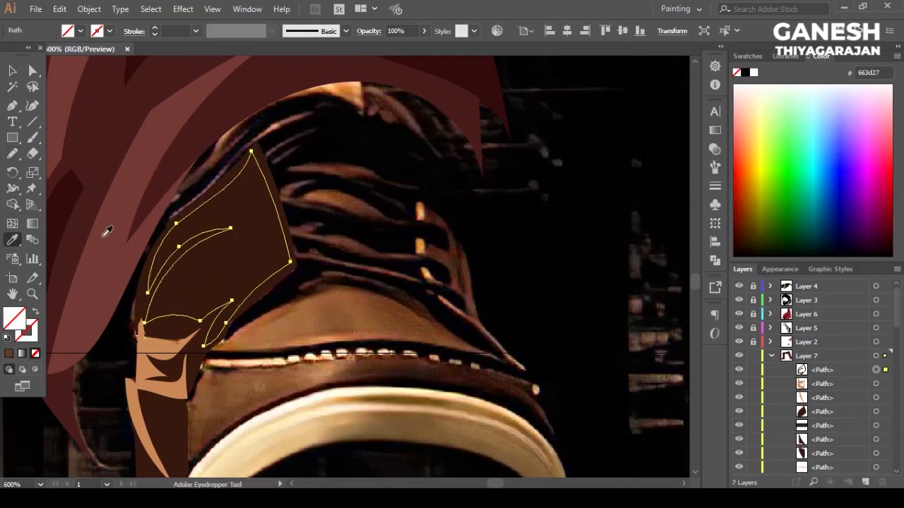
{"action": "scroll", "coordinate": [105, 228], "scroll_direction": "down", "scroll_amount": 3}
{"action": "left_click", "coordinate": [111, 218]}
{"action": "left_click", "coordinate": [12, 70]}
{"action": "scroll", "coordinate": [269, 247], "scroll_direction": "up", "scroll_amount": 3}
{"action": "key", "text": "ctrl+shift+a"}
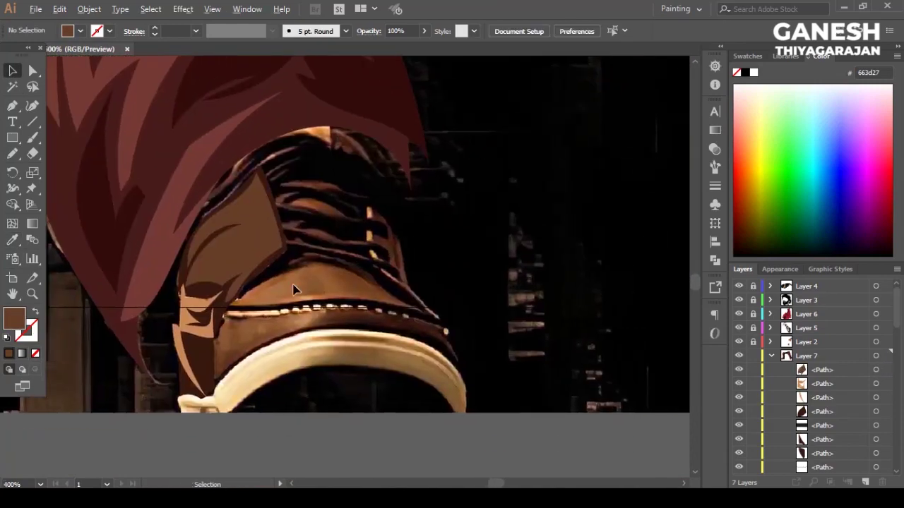
{"action": "left_click", "coordinate": [191, 325]}
{"action": "left_click", "coordinate": [253, 390]}
{"action": "left_click", "coordinate": [283, 332]}
{"action": "key", "text": "ctrl+shift+a"}
{"action": "scroll", "coordinate": [283, 318], "scroll_direction": "right", "scroll_amount": 2}
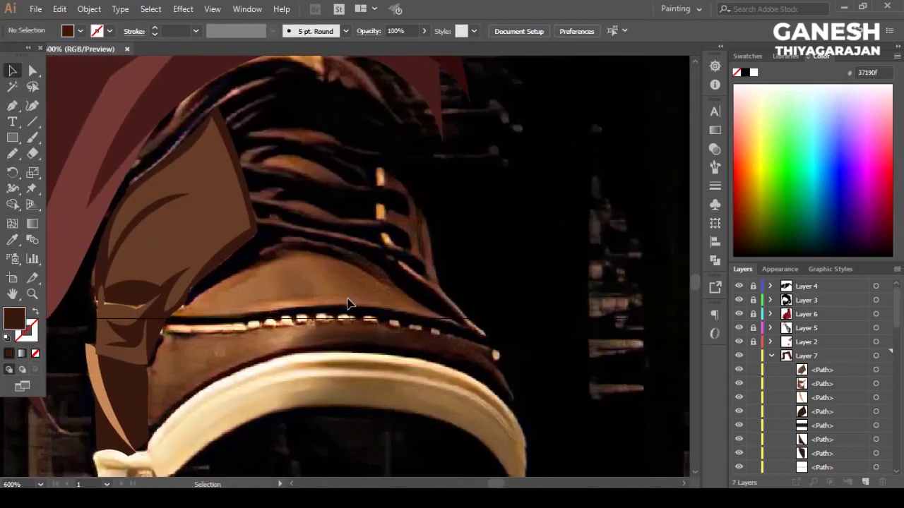
Step: Pencil-trace a black band along the shoe's stitching and the lower front above the sole
{"action": "key", "text": "n"}
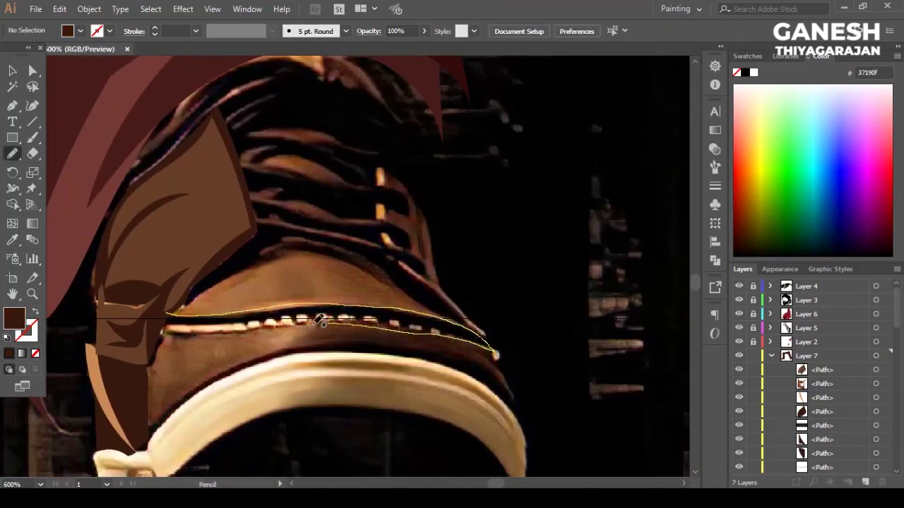
{"action": "left_click_drag", "start_coordinate": [169, 309], "coordinate": [165, 313]}
{"action": "key", "text": "i"}
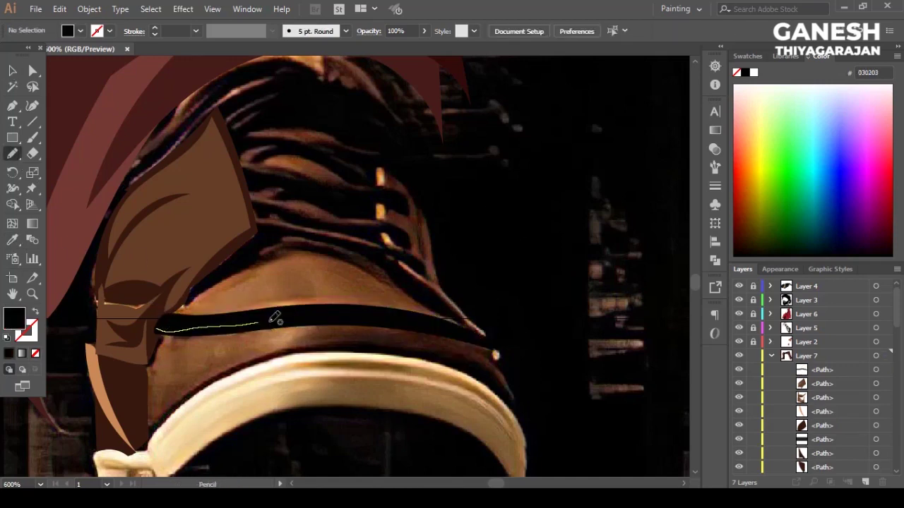
{"action": "left_click_drag", "start_coordinate": [162, 325], "coordinate": [250, 319]}
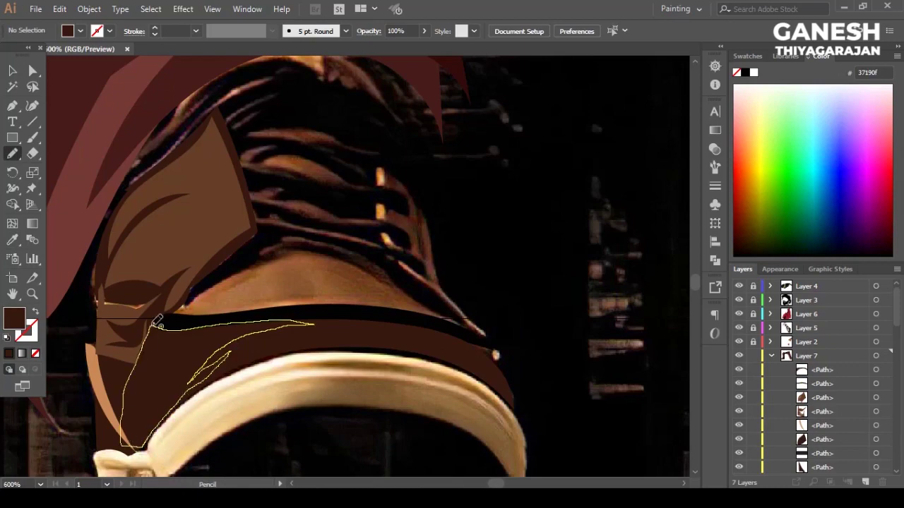
{"action": "left_click_drag", "start_coordinate": [152, 328], "coordinate": [157, 324]}
{"action": "left_click", "coordinate": [417, 353], "text": "ctrl+shift"}
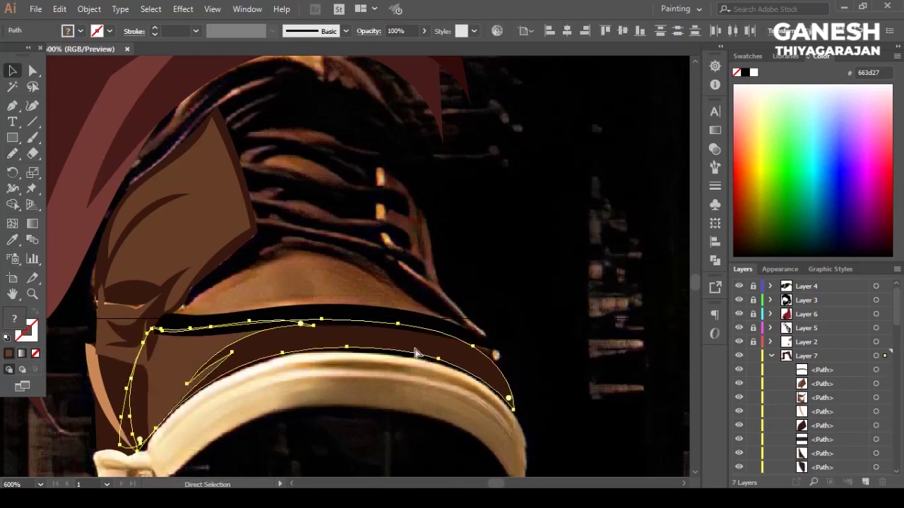
{"action": "key", "text": "ctrl+shift+a"}
{"action": "left_click", "coordinate": [12, 153]}
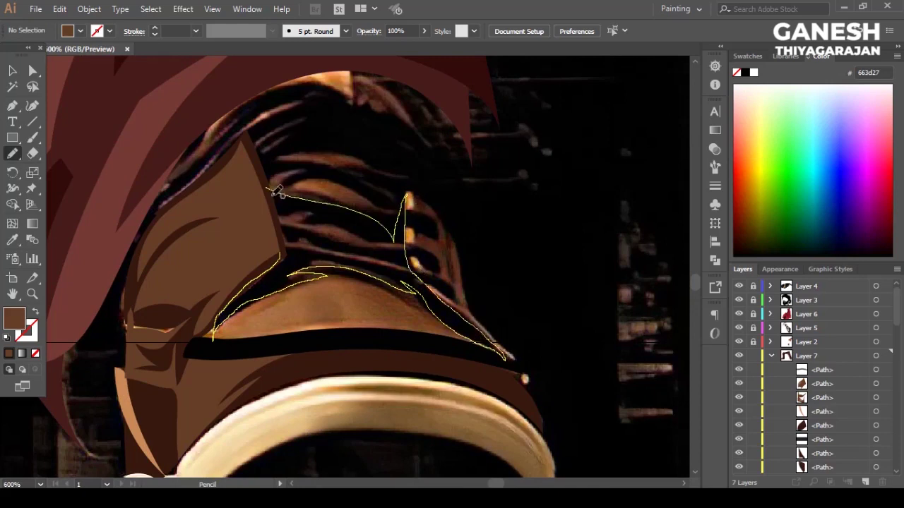
Step: Trace a shadow shape on the shoe's upper and fill it near-black with the Eyedropper
{"action": "left_click_drag", "start_coordinate": [328, 255], "coordinate": [290, 244]}
{"action": "key", "text": "i"}
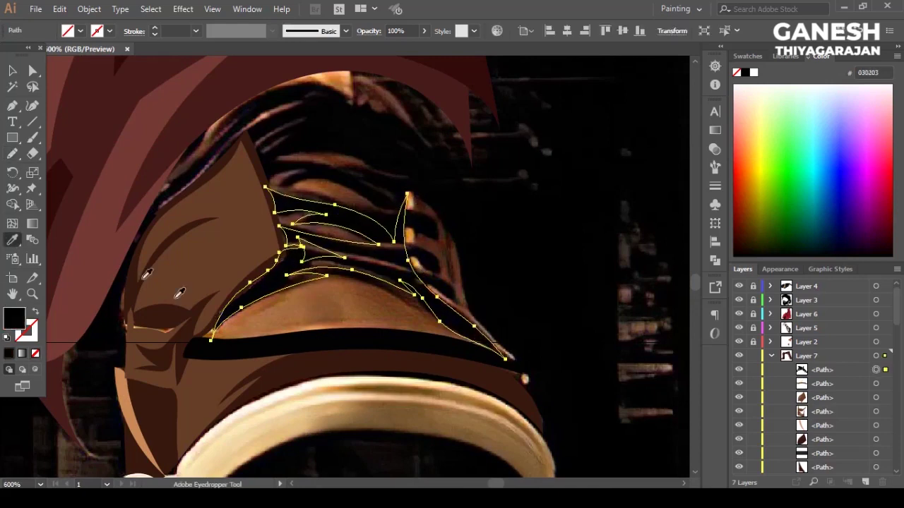
{"action": "left_click", "coordinate": [369, 247]}
{"action": "key", "text": "ctrl+shift+a"}
{"action": "key", "text": "v"}
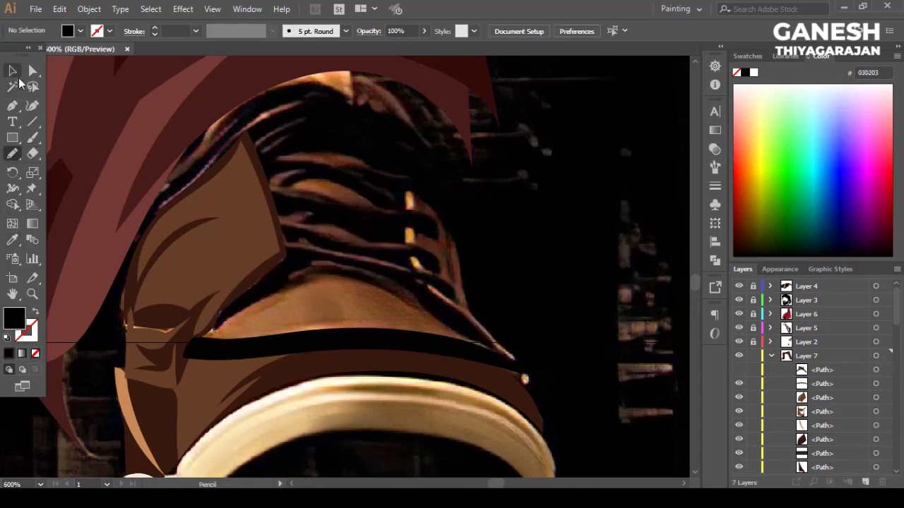
Step: Hide the brown tongue shapes and pencil-trace the shoelaces across the shoe front
{"action": "key", "text": "v"}
{"action": "left_click", "coordinate": [214, 255]}
{"action": "key", "text": "ctrl+3"}
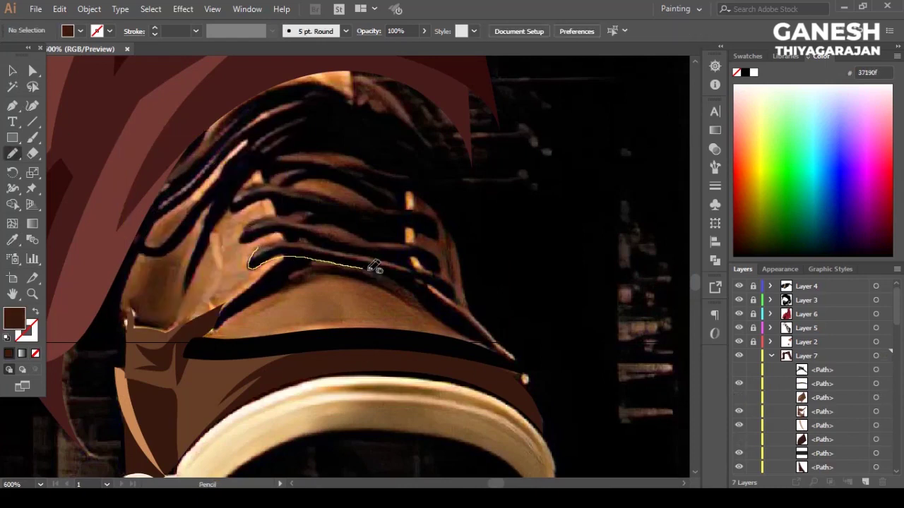
{"action": "left_click_drag", "start_coordinate": [358, 264], "coordinate": [455, 304]}
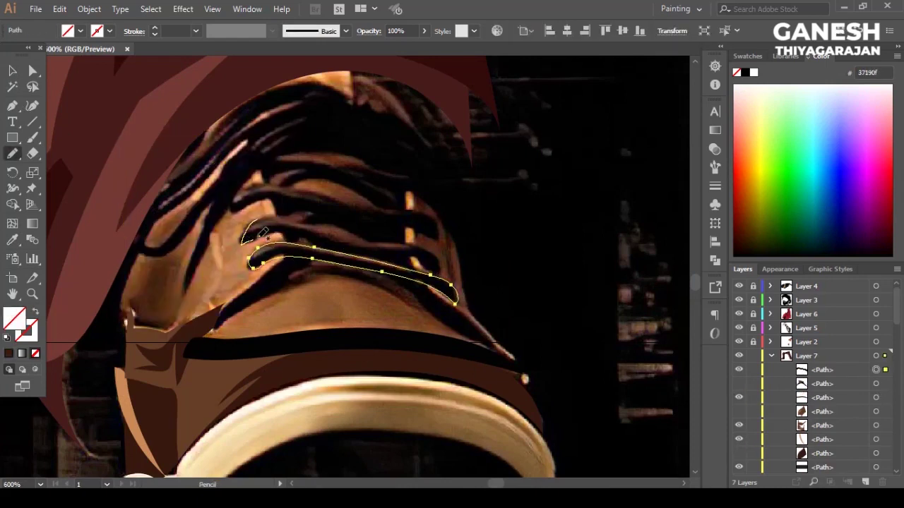
{"action": "left_click_drag", "start_coordinate": [444, 270], "coordinate": [241, 244]}
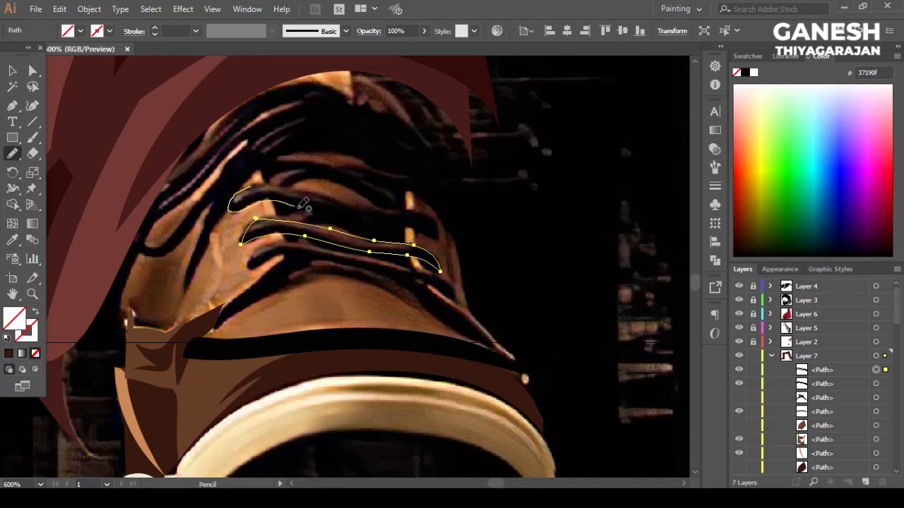
{"action": "left_click_drag", "start_coordinate": [291, 201], "coordinate": [293, 183]}
{"action": "left_click_drag", "start_coordinate": [345, 138], "coordinate": [300, 119]}
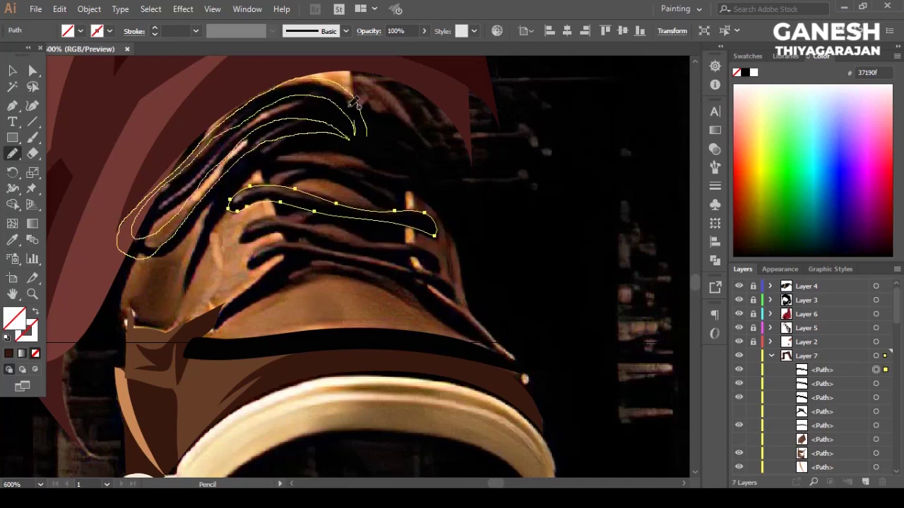
{"action": "left_click_drag", "start_coordinate": [355, 102], "coordinate": [364, 139]}
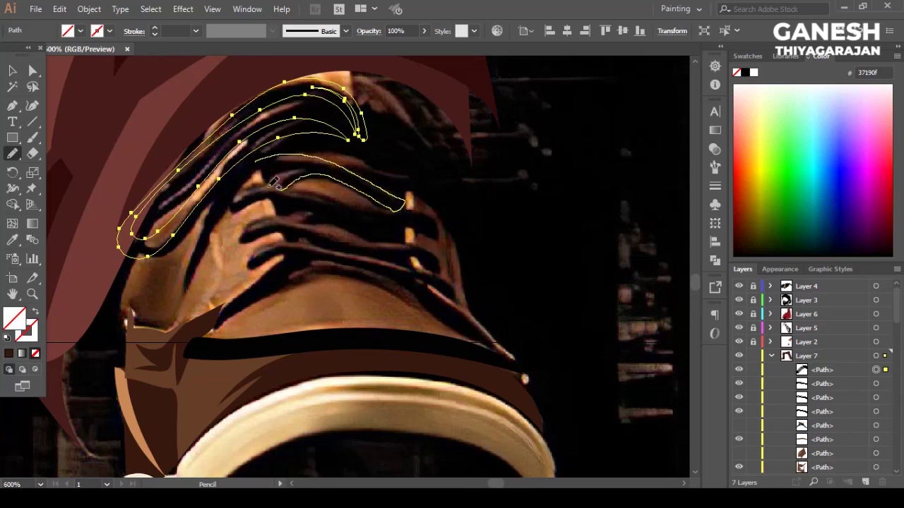
{"action": "key", "text": "ctrl+z"}
Step: Select the traced lace paths and fill them with dark brown #230f0a
{"action": "key", "text": "v"}
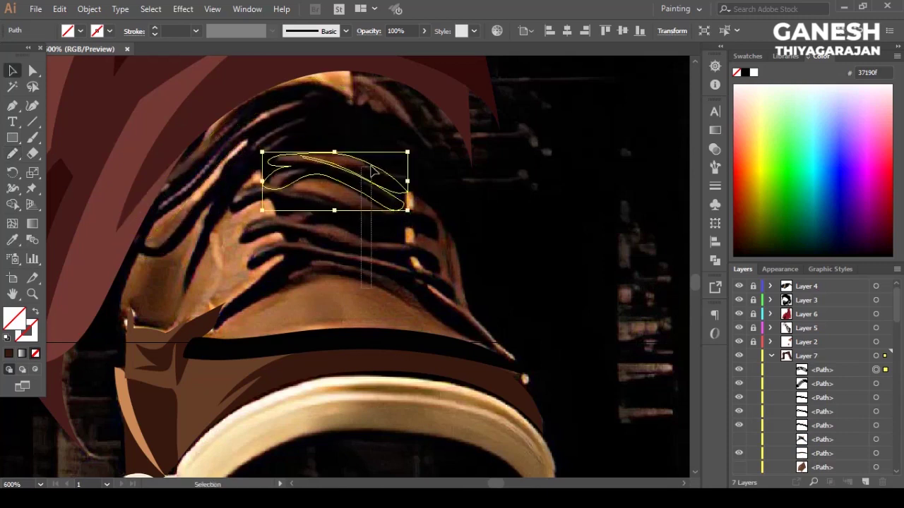
{"action": "left_click_drag", "start_coordinate": [466, 310], "coordinate": [233, 149]}
{"action": "key", "text": "i"}
{"action": "left_click", "coordinate": [55, 178]}
{"action": "double_click", "coordinate": [14, 318]}
{"action": "left_click", "coordinate": [529, 284]}
{"action": "left_click", "coordinate": [728, 144]}
{"action": "key", "text": "v"}
{"action": "left_click", "coordinate": [531, 269]}
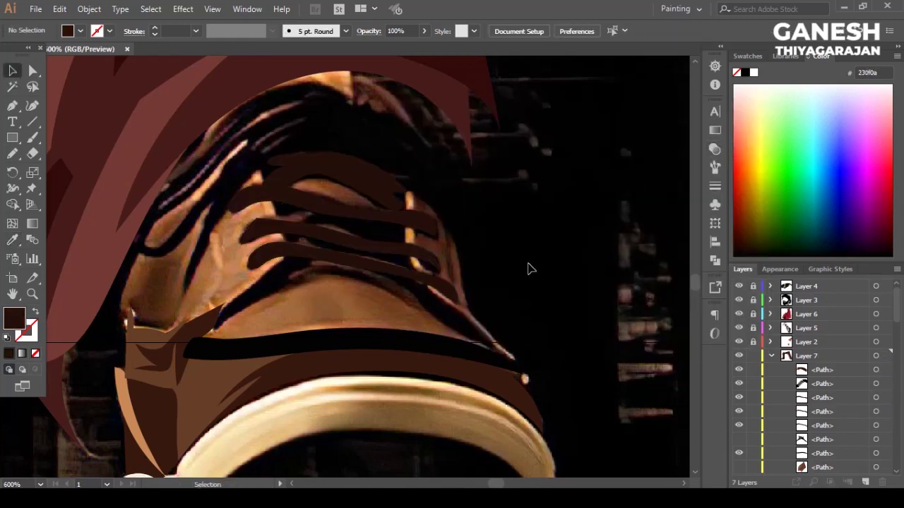
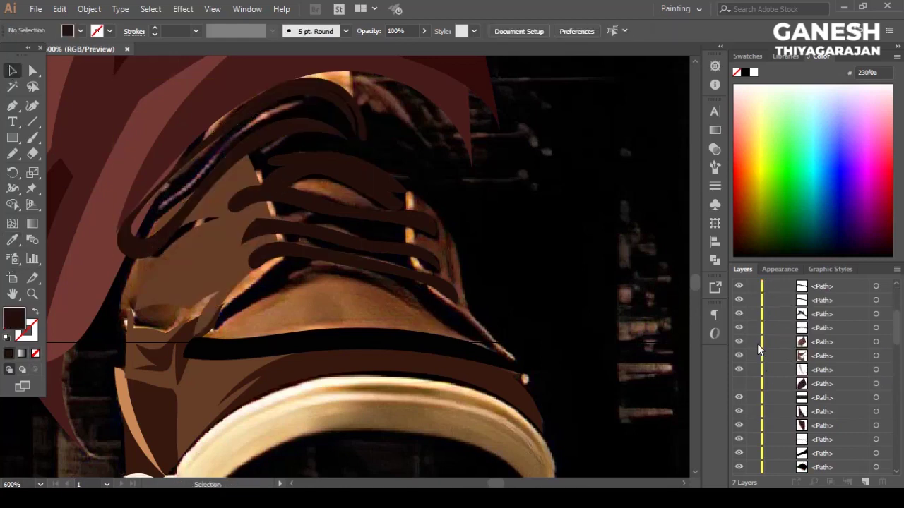
Step: Pencil a tan highlight along the shoe's right lace edge, filled with the photo's tan
{"action": "key", "text": "ctrl+minus"}
{"action": "scroll", "coordinate": [339, 254], "scroll_direction": "up", "scroll_amount": 2}
{"action": "scroll", "coordinate": [396, 302], "scroll_direction": "up", "scroll_amount": 2}
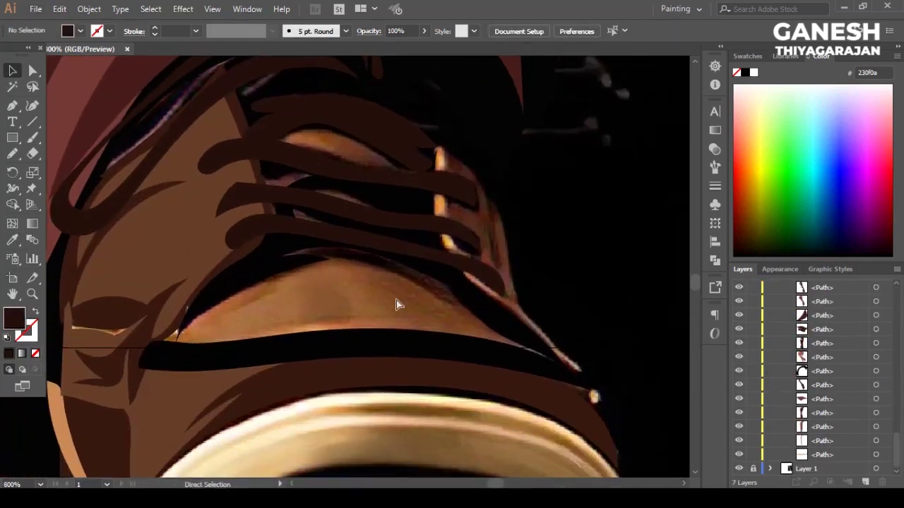
{"action": "key", "text": "v"}
{"action": "key", "text": "ctrl+shift+a"}
{"action": "scroll", "coordinate": [142, 196], "scroll_direction": "right", "scroll_amount": 2}
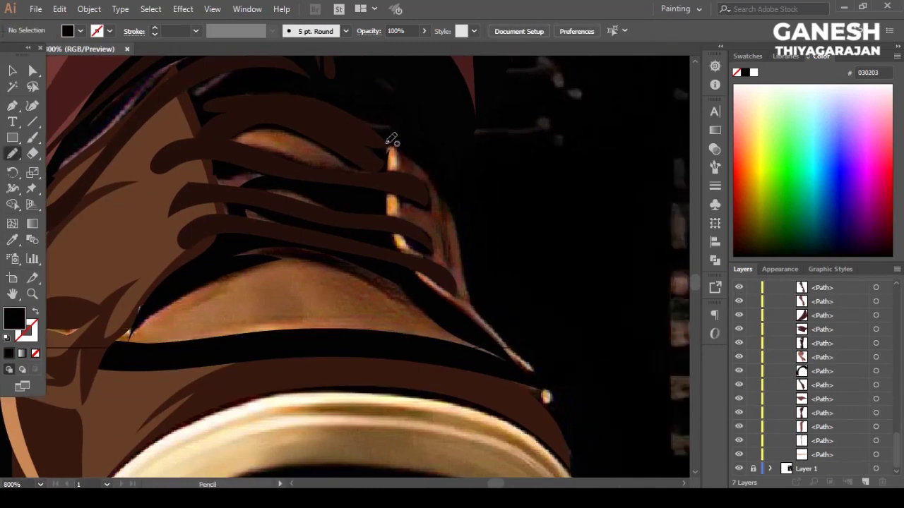
{"action": "left_click_drag", "start_coordinate": [400, 140], "coordinate": [394, 145]}
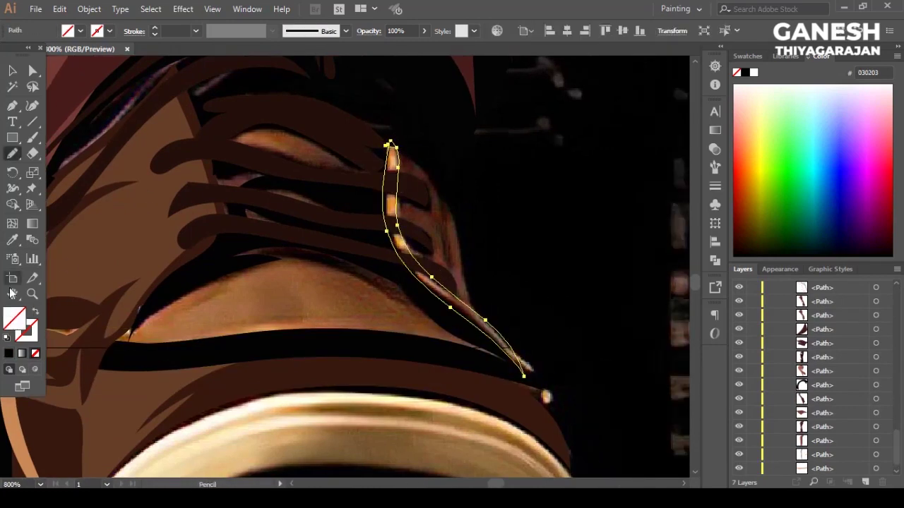
{"action": "scroll", "coordinate": [67, 262], "scroll_direction": "left", "scroll_amount": 5}
{"action": "key", "text": "v"}
Step: Pull the black band's end anchor under the tan highlight
{"action": "key", "text": "ctrl+shift+a"}
{"action": "scroll", "coordinate": [497, 234], "scroll_direction": "up", "scroll_amount": 2}
{"action": "left_click", "coordinate": [485, 258]}
{"action": "key", "text": "a"}
{"action": "left_click", "coordinate": [483, 279]}
{"action": "left_click_drag", "start_coordinate": [483, 279], "coordinate": [431, 239]}
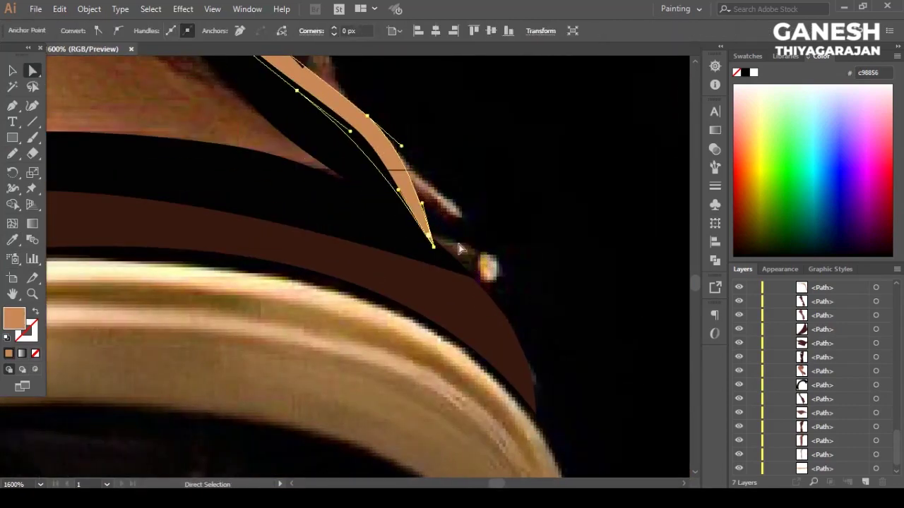
{"action": "key", "text": "ctrl+shift+a"}
Step: Pencil two dark brown shading shapes on the shoe's side
{"action": "scroll", "coordinate": [490, 212], "scroll_direction": "down", "scroll_amount": 3}
{"action": "scroll", "coordinate": [360, 258], "scroll_direction": "down", "scroll_amount": 1}
{"action": "scroll", "coordinate": [250, 313], "scroll_direction": "up", "scroll_amount": 1}
{"action": "scroll", "coordinate": [253, 297], "scroll_direction": "down", "scroll_amount": 1}
{"action": "key", "text": "n"}
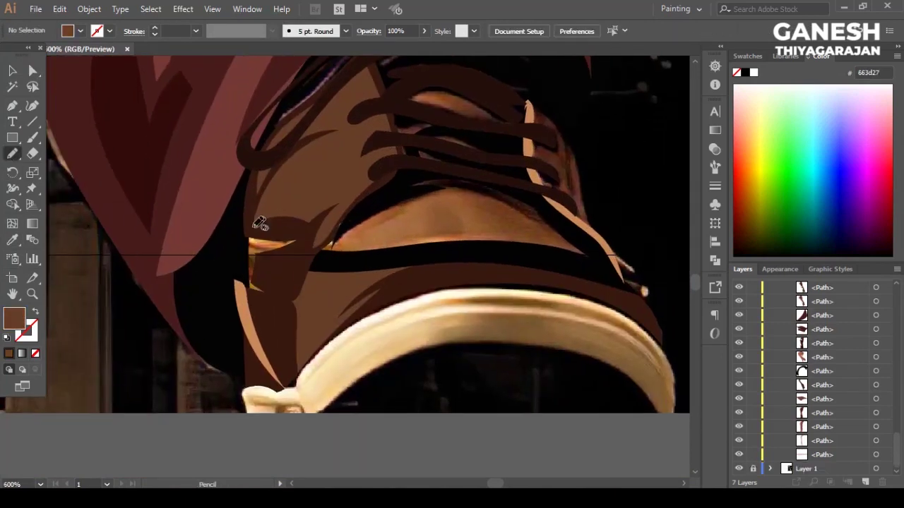
{"action": "left_click_drag", "start_coordinate": [303, 274], "coordinate": [248, 229]}
{"action": "key", "text": "ctrl+shift+a"}
{"action": "left_click_drag", "start_coordinate": [276, 290], "coordinate": [252, 277]}
Step: Select and check the shading paths and anchors on the shoe, then clear the selection
{"action": "key", "text": "ctrl+shift+a"}
{"action": "left_click", "coordinate": [30, 72]}
{"action": "left_click", "coordinate": [268, 272]}
{"action": "left_click", "coordinate": [322, 157]}
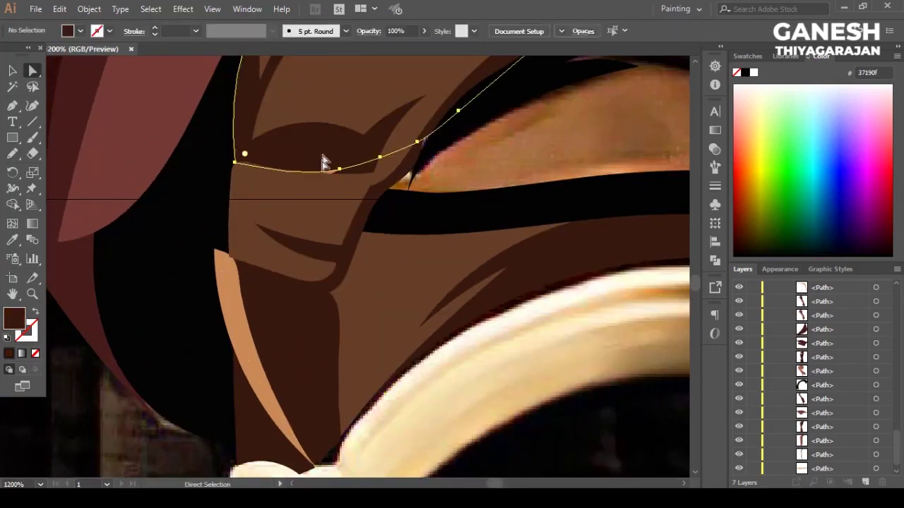
{"action": "left_click", "coordinate": [318, 186]}
{"action": "left_click", "coordinate": [351, 174]}
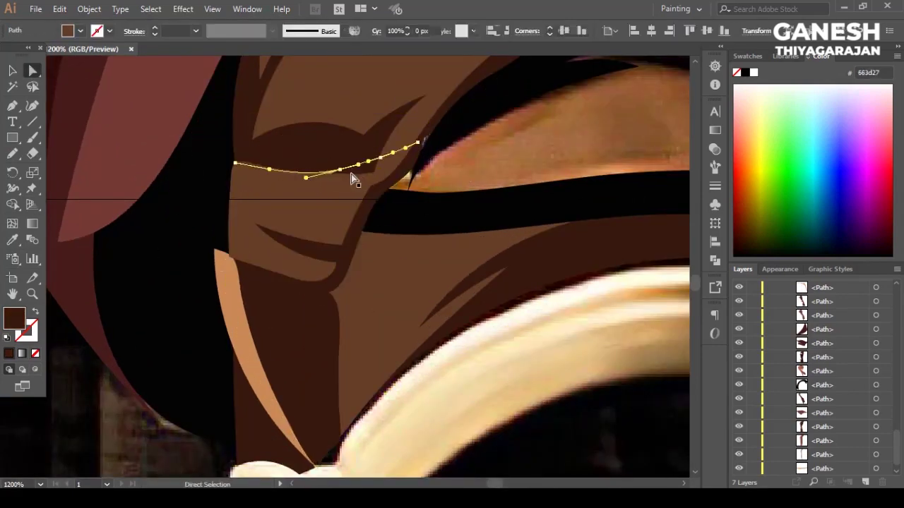
{"action": "left_click", "coordinate": [310, 178]}
{"action": "key", "text": "ctrl+shift+a"}
{"action": "scroll", "coordinate": [447, 176], "scroll_direction": "down", "scroll_amount": 3}
{"action": "scroll", "coordinate": [447, 175], "scroll_direction": "up", "scroll_amount": 1}
Step: Pencil dark brown and lighter brown shapes over the shoe's tongue, filled from the photo
{"action": "key", "text": "n"}
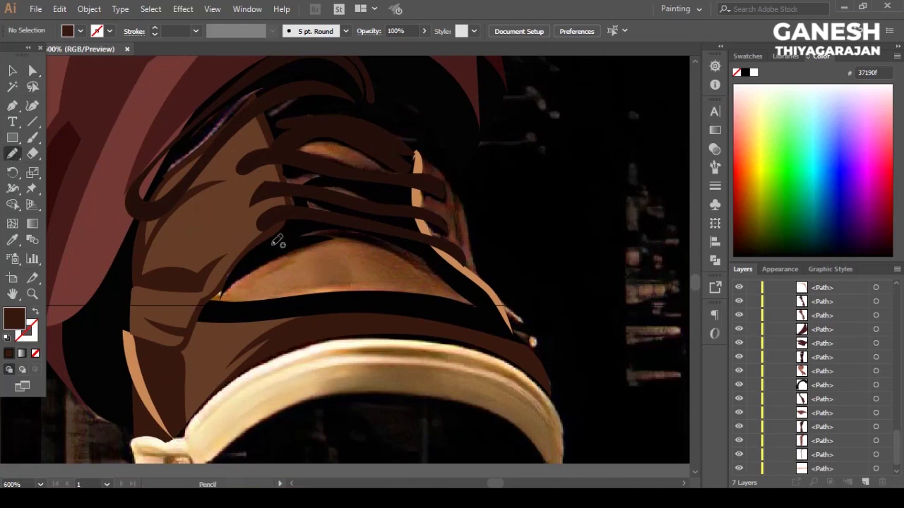
{"action": "left_click_drag", "start_coordinate": [277, 242], "coordinate": [208, 304]}
{"action": "key", "text": "i"}
{"action": "left_click", "coordinate": [265, 122]}
{"action": "key", "text": "v"}
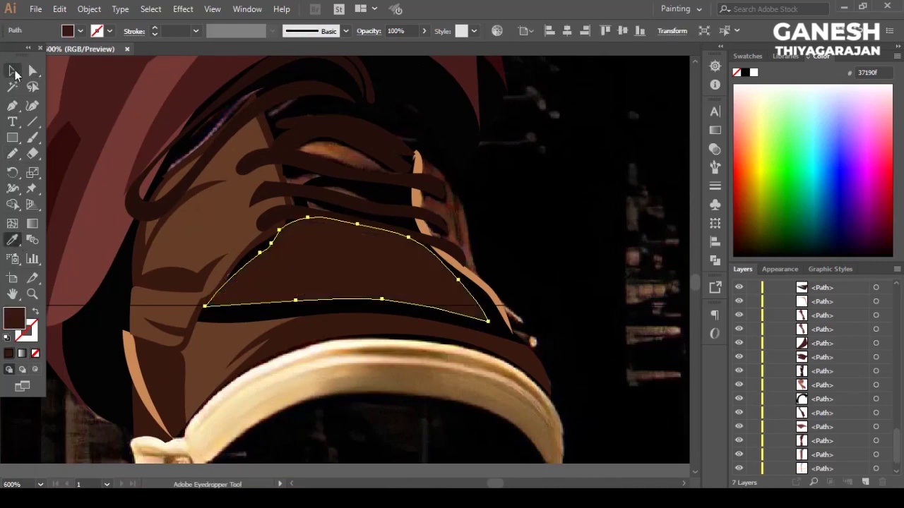
{"action": "key", "text": "ctrl+shift+a"}
{"action": "key", "text": "n"}
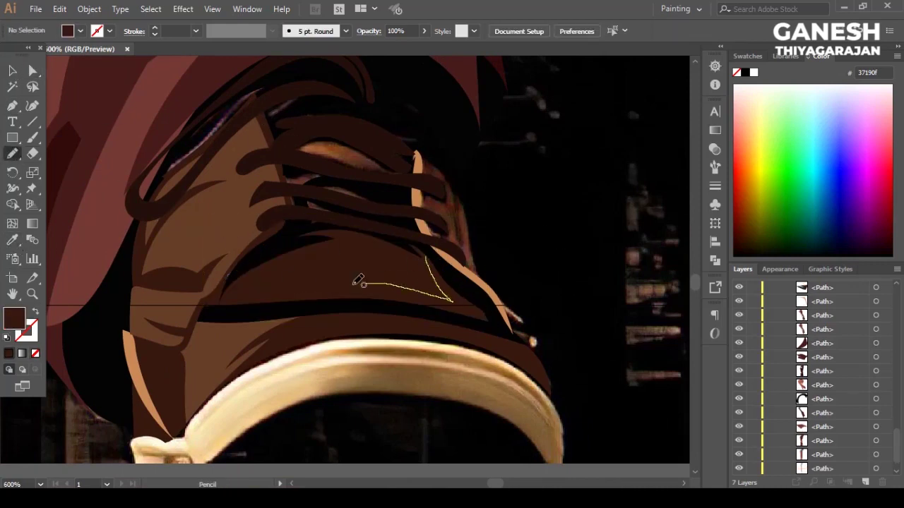
{"action": "left_click_drag", "start_coordinate": [431, 254], "coordinate": [428, 251]}
{"action": "key", "text": "i"}
{"action": "left_click", "coordinate": [198, 233]}
{"action": "key", "text": "v"}
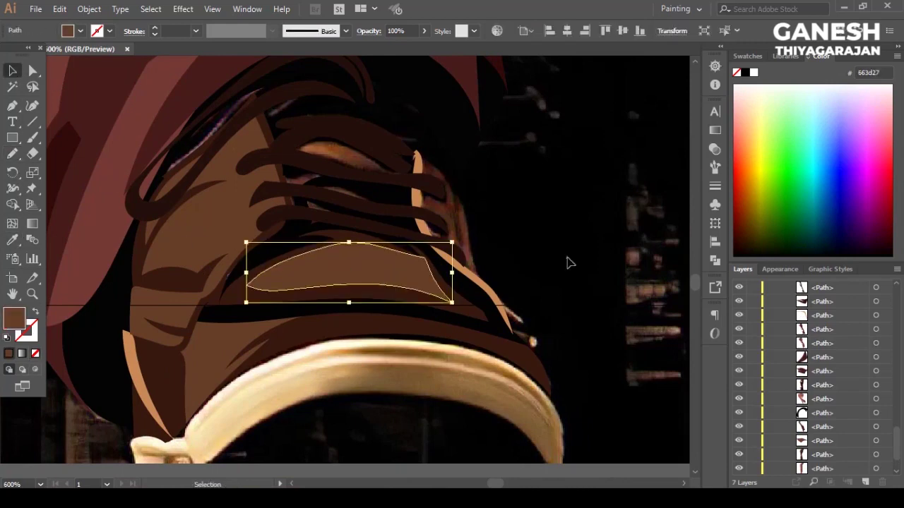
{"action": "key", "text": "ctrl+shift+a"}
Step: Add brown shapes along the tongue's right edge and near the top laces, sent behind the laces
{"action": "key", "text": "n"}
{"action": "left_click_drag", "start_coordinate": [478, 279], "coordinate": [486, 286]}
{"action": "key", "text": "i"}
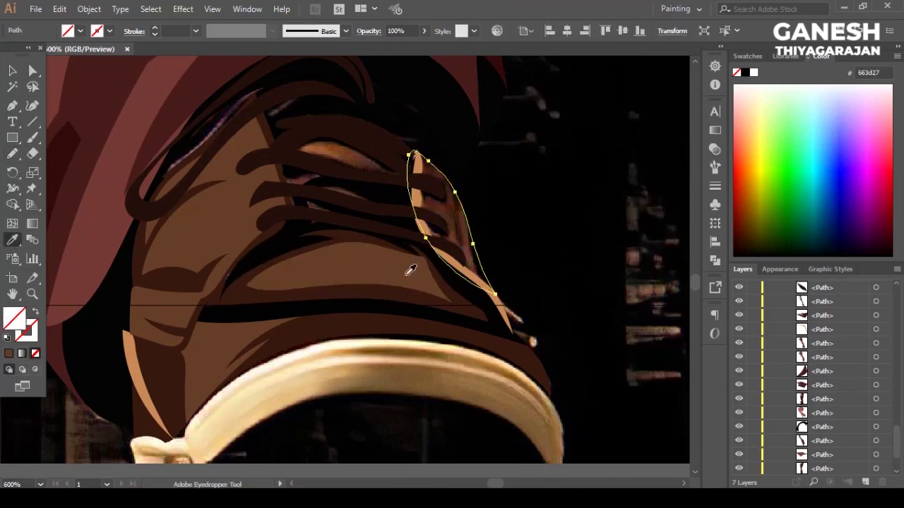
{"action": "left_click", "coordinate": [410, 270]}
{"action": "key", "text": "v"}
{"action": "key", "text": "ctrl+shift+a"}
{"action": "key", "text": "n"}
{"action": "left_click_drag", "start_coordinate": [249, 107], "coordinate": [297, 97]}
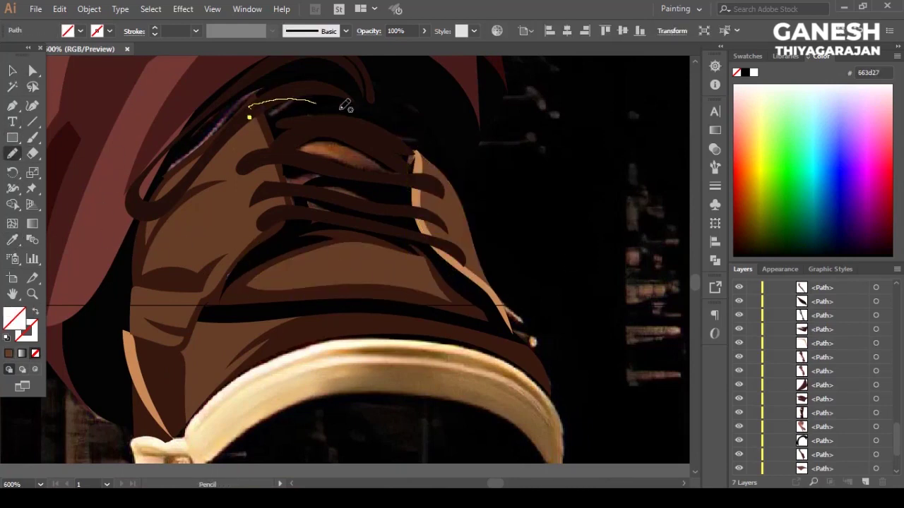
{"action": "left_click_drag", "start_coordinate": [274, 258], "coordinate": [249, 110]}
{"action": "key", "text": "i"}
{"action": "left_click", "coordinate": [211, 155]}
{"action": "key", "text": "ctrl+shift+bracketleft"}
{"action": "key", "text": "v"}
Step: Darken the selected lace shapes to fill colour 160906
{"action": "left_click", "coordinate": [339, 145]}
{"action": "left_click", "coordinate": [387, 235]}
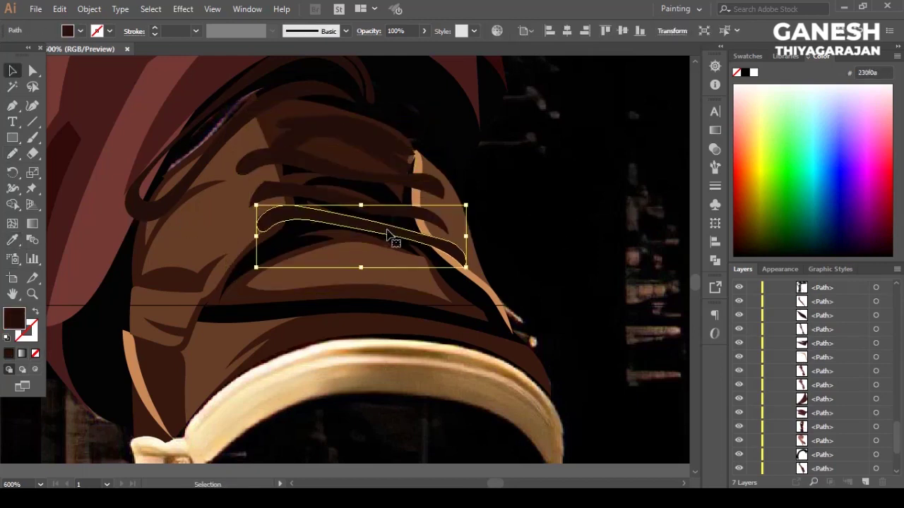
{"action": "left_click", "coordinate": [373, 155], "text": "shift"}
{"action": "double_click", "coordinate": [14, 318]}
{"action": "type", "text": "160906"}
{"action": "left_click", "coordinate": [720, 145]}
{"action": "key", "text": "ctrl+shift+a"}
Step: Zoom out and hide the reference photo layer
{"action": "key", "text": "ctrl+minus"}
{"action": "scroll", "coordinate": [477, 265], "scroll_direction": "up", "scroll_amount": 3}
{"action": "left_click", "coordinate": [739, 466]}
{"action": "scroll", "coordinate": [519, 346], "scroll_direction": "down", "scroll_amount": 3}
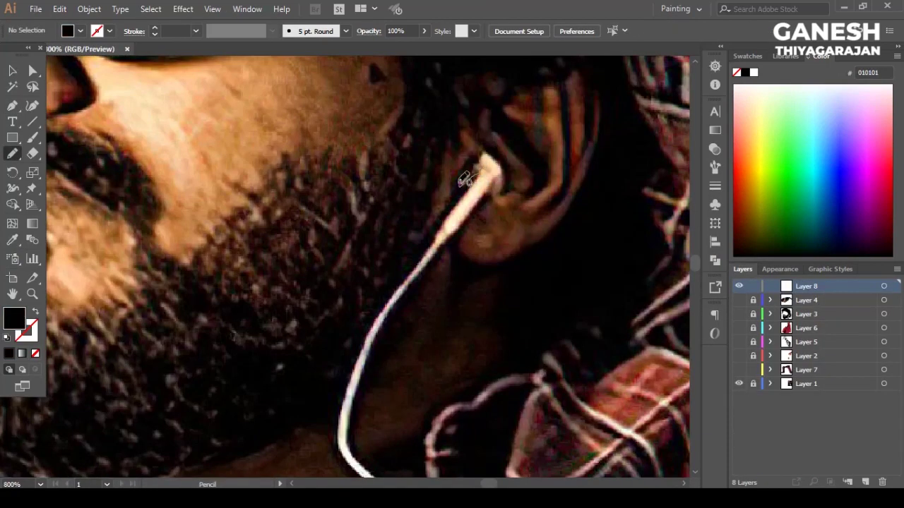
Step: Outline the earbud tip and fill it white
{"action": "left_click_drag", "start_coordinate": [464, 179], "coordinate": [460, 182]}
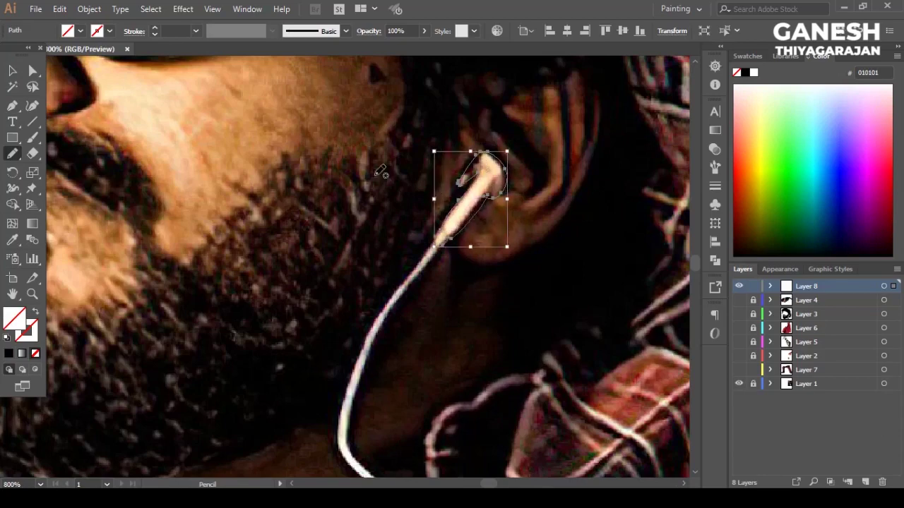
{"action": "left_click", "coordinate": [80, 31]}
{"action": "left_click", "coordinate": [28, 52]}
{"action": "key", "text": "ctrl+minus"}
{"action": "key", "text": "ctrl+shift+a"}
{"action": "key", "text": "v"}
{"action": "scroll", "coordinate": [353, 268], "scroll_direction": "up", "scroll_amount": 2}
Step: Trace the upper earphone wire as a curved path with a 2 pt white stroke
{"action": "left_click", "coordinate": [12, 105]}
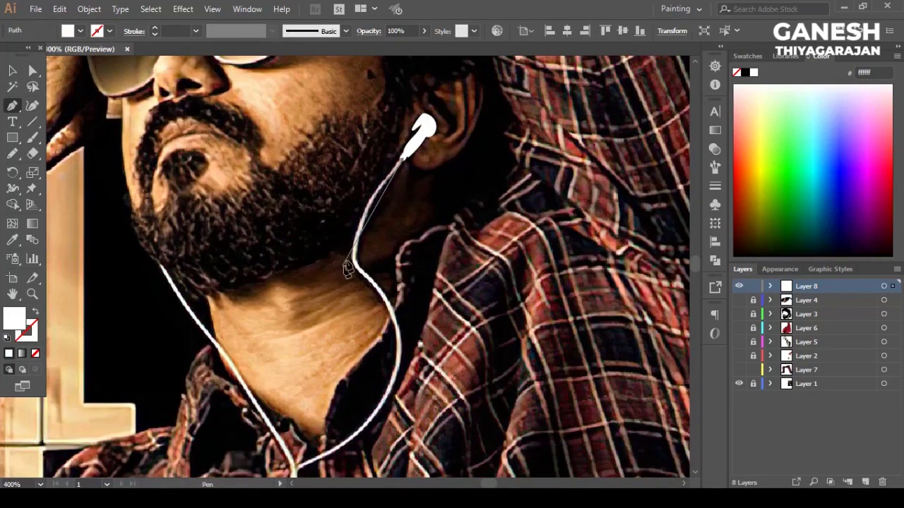
{"action": "left_click", "coordinate": [399, 169]}
{"action": "scroll", "coordinate": [346, 265], "scroll_direction": "down", "scroll_amount": 5}
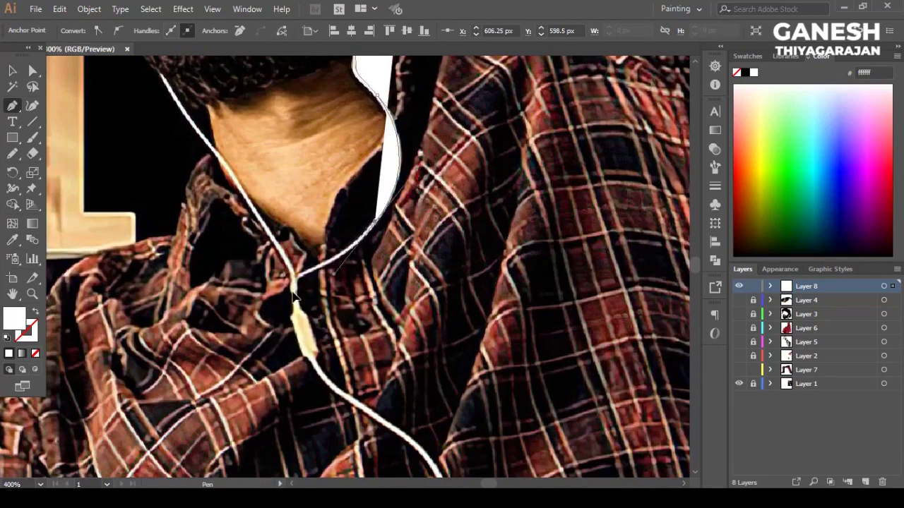
{"action": "left_click", "coordinate": [296, 281]}
{"action": "left_click_drag", "start_coordinate": [297, 281], "coordinate": [328, 338]}
{"action": "left_click", "coordinate": [328, 339]}
{"action": "left_click_drag", "start_coordinate": [268, 247], "coordinate": [296, 300]}
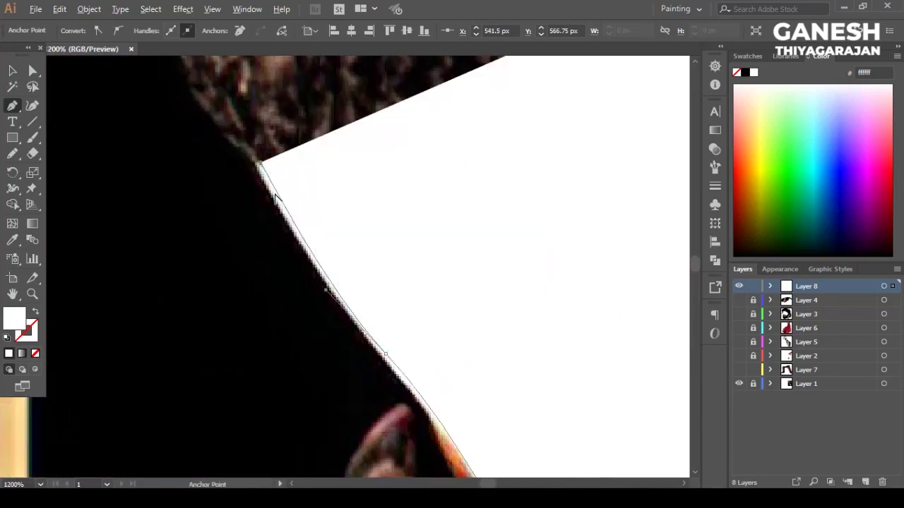
{"action": "key", "text": "ctrl+minus"}
{"action": "key", "text": "v"}
{"action": "key", "text": "shift+x"}
{"action": "left_click", "coordinate": [157, 29]}
{"action": "key", "text": "ctrl+shift+a"}
Step: Draw the wire's splitter piece with a white fill and no stroke
{"action": "key", "text": "ctrl+plus"}
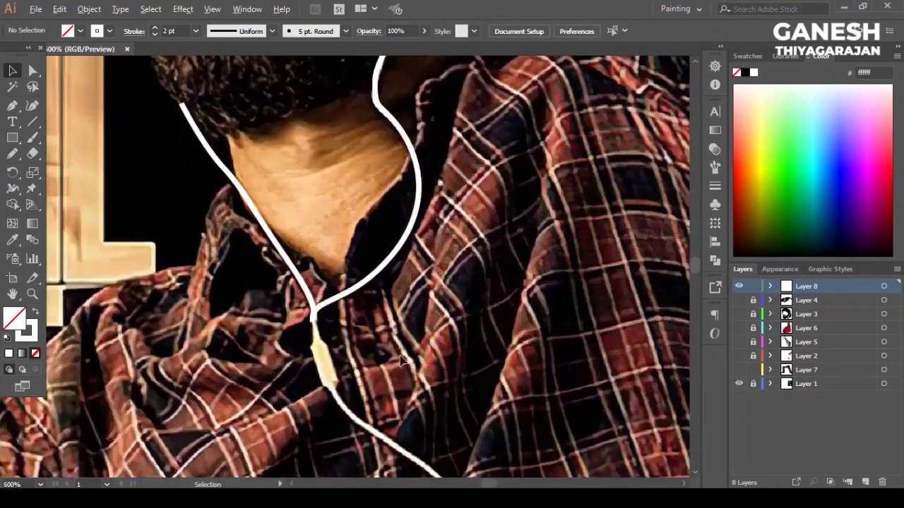
{"action": "key", "text": "ctrl+plus"}
{"action": "key", "text": "n"}
{"action": "mouse_move", "coordinate": [250, 201]}
{"action": "left_mouse_down"}
{"action": "mouse_move", "coordinate": [281, 185]}
{"action": "mouse_move", "coordinate": [303, 261]}
{"action": "mouse_move", "coordinate": [323, 279]}
{"action": "mouse_move", "coordinate": [304, 217]}
{"action": "left_mouse_up"}
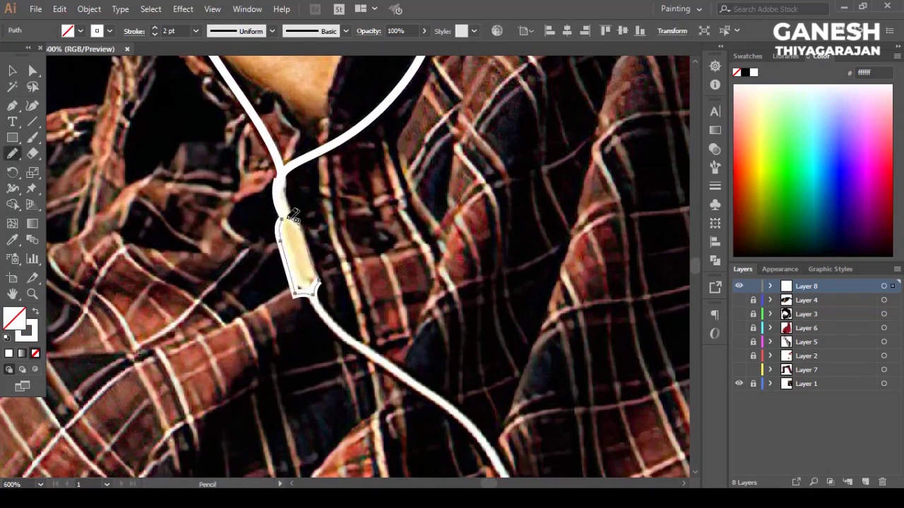
{"action": "left_click", "coordinate": [81, 31]}
{"action": "left_click", "coordinate": [17, 55]}
{"action": "left_click", "coordinate": [12, 70]}
Step: Trace the lower earphone wire point by point down to the shirt hem
{"action": "key", "text": "ctrl+minus"}
{"action": "key", "text": "ctrl+minus"}
{"action": "key", "text": "n"}
{"action": "scroll", "coordinate": [299, 244], "scroll_direction": "down", "scroll_amount": 5}
{"action": "key", "text": "p"}
{"action": "left_click", "coordinate": [320, 207]}
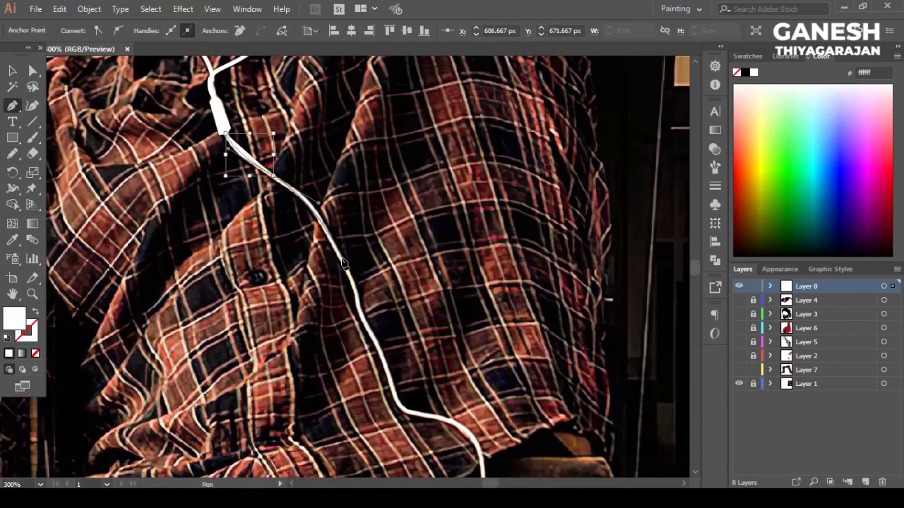
{"action": "left_click", "coordinate": [339, 262]}
{"action": "left_click", "coordinate": [361, 304]}
{"action": "key", "text": "ctrl+plus"}
{"action": "key", "text": "ctrl+plus"}
{"action": "left_click", "coordinate": [391, 333]}
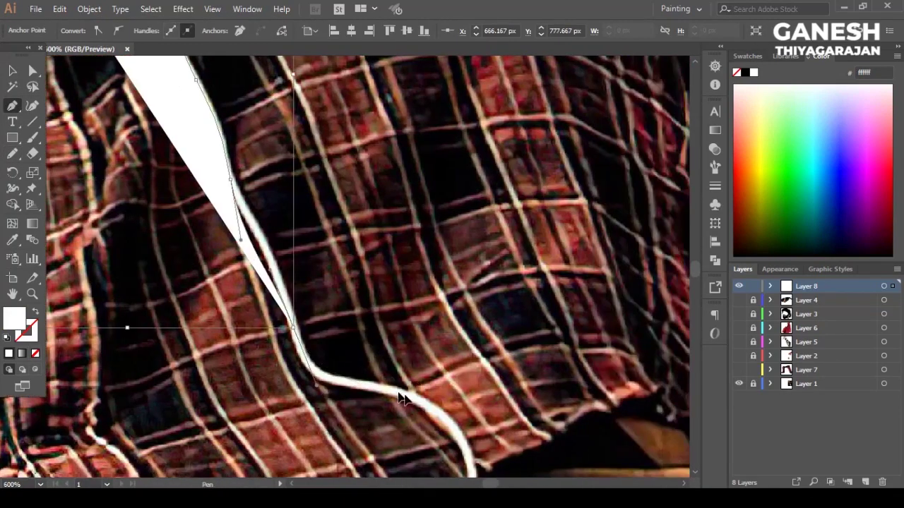
{"action": "key", "text": "ctrl+minus"}
{"action": "key", "text": "ctrl+minus"}
{"action": "left_click", "coordinate": [393, 322]}
{"action": "scroll", "coordinate": [393, 418], "scroll_direction": "down", "scroll_amount": 2}
{"action": "left_click", "coordinate": [393, 418]}
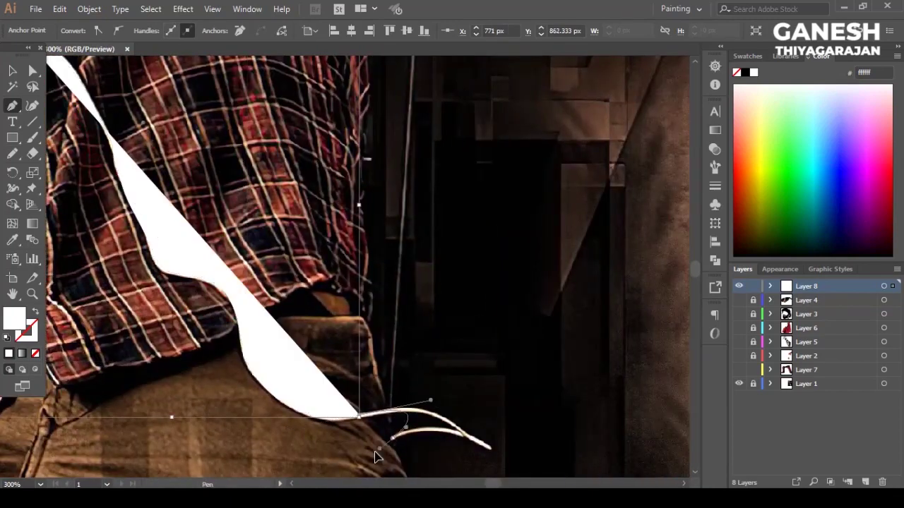
Step: Give the lower wire a 2 pt white stroke and fit the artwork to the window
{"action": "scroll", "coordinate": [394, 418], "scroll_direction": "down", "scroll_amount": 1}
{"action": "key", "text": "v"}
{"action": "left_click", "coordinate": [80, 30]}
{"action": "key", "text": "shift+x"}
{"action": "left_click", "coordinate": [150, 28]}
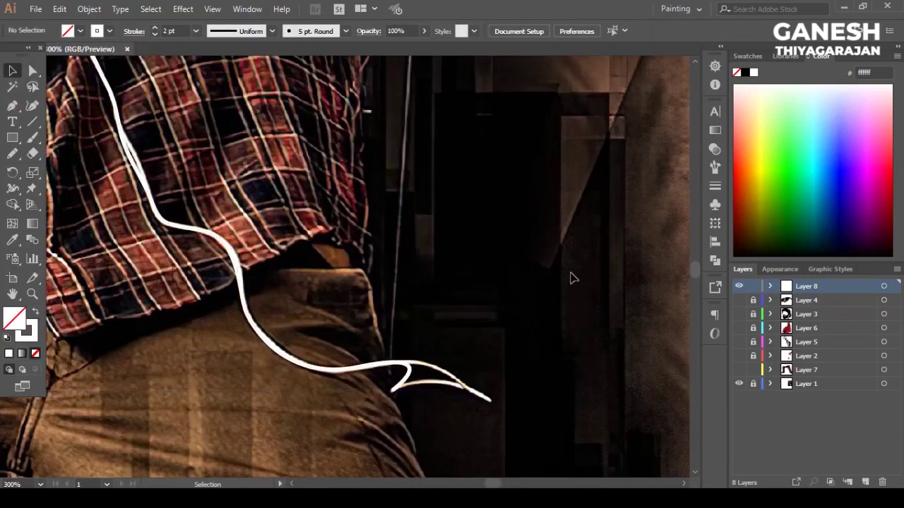
{"action": "key", "text": "ctrl+0"}
{"action": "scroll", "coordinate": [394, 244], "scroll_direction": "up", "scroll_amount": 8}
{"action": "scroll", "coordinate": [394, 244], "scroll_direction": "up", "scroll_amount": 1}
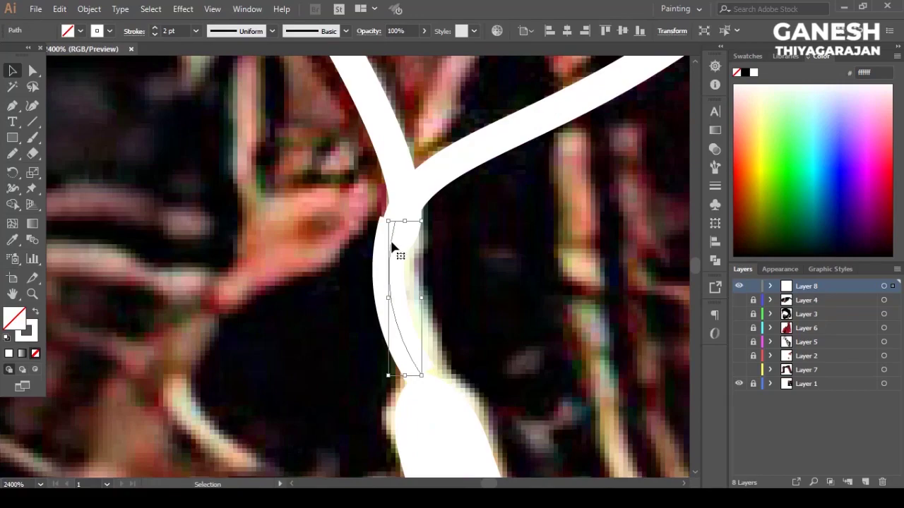
{"action": "key", "text": "ctrl+shift+a"}
Step: Hide and re-show Layer 1 to check the traced cord against the drawing
{"action": "scroll", "coordinate": [398, 252], "scroll_direction": "down", "scroll_amount": 4}
{"action": "scroll", "coordinate": [472, 245], "scroll_direction": "down", "scroll_amount": 5}
{"action": "scroll", "coordinate": [533, 238], "scroll_direction": "up", "scroll_amount": 3}
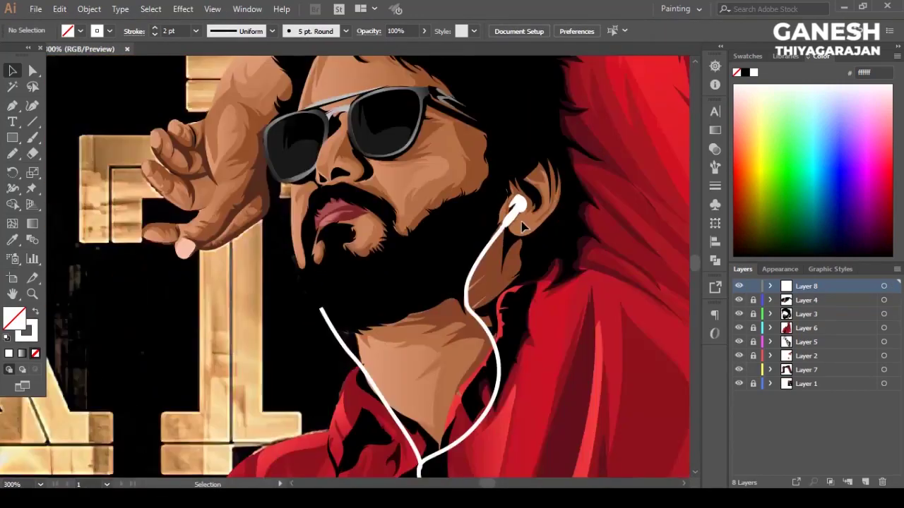
{"action": "scroll", "coordinate": [532, 238], "scroll_direction": "down", "scroll_amount": 4}
{"action": "scroll", "coordinate": [424, 269], "scroll_direction": "up", "scroll_amount": 2}
{"action": "scroll", "coordinate": [375, 308], "scroll_direction": "up", "scroll_amount": 3}
{"action": "scroll", "coordinate": [423, 188], "scroll_direction": "down", "scroll_amount": 2}
{"action": "scroll", "coordinate": [423, 188], "scroll_direction": "down", "scroll_amount": 3}
{"action": "left_click", "coordinate": [738, 383]}
{"action": "scroll", "coordinate": [396, 197], "scroll_direction": "up", "scroll_amount": 3}
{"action": "scroll", "coordinate": [395, 197], "scroll_direction": "up", "scroll_amount": 2}
{"action": "left_click", "coordinate": [738, 384]}
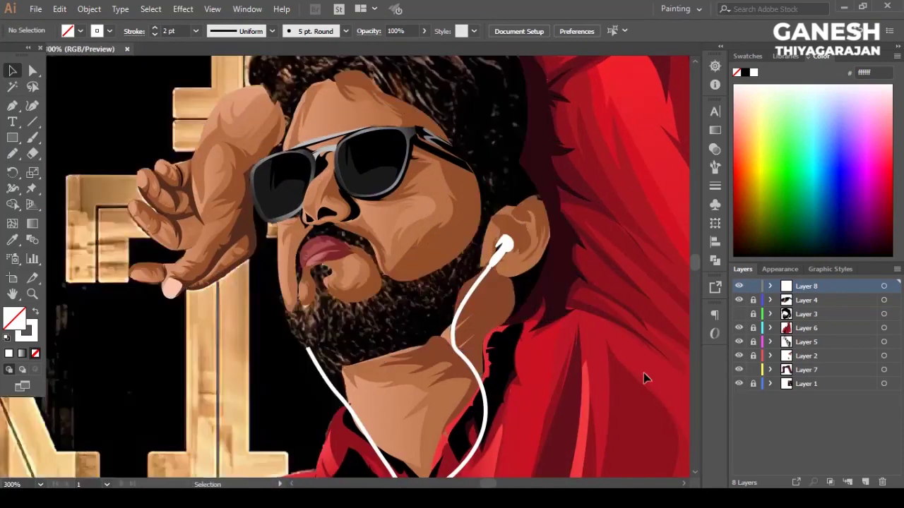
{"action": "scroll", "coordinate": [362, 318], "scroll_direction": "up", "scroll_amount": 2}
{"action": "left_click", "coordinate": [13, 154]}
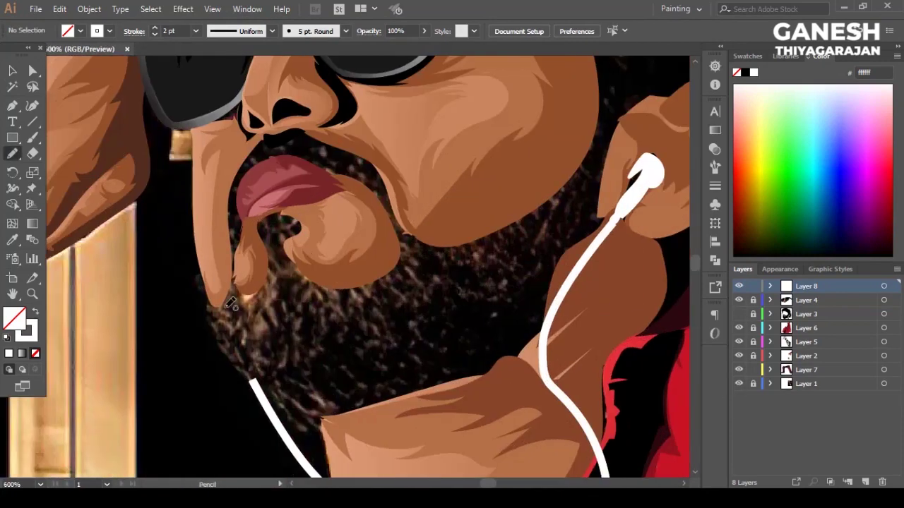
Step: Start Layer 9 and draw six short strand highlights along the jaw and through the beard
{"action": "left_click_drag", "start_coordinate": [221, 312], "coordinate": [271, 383]}
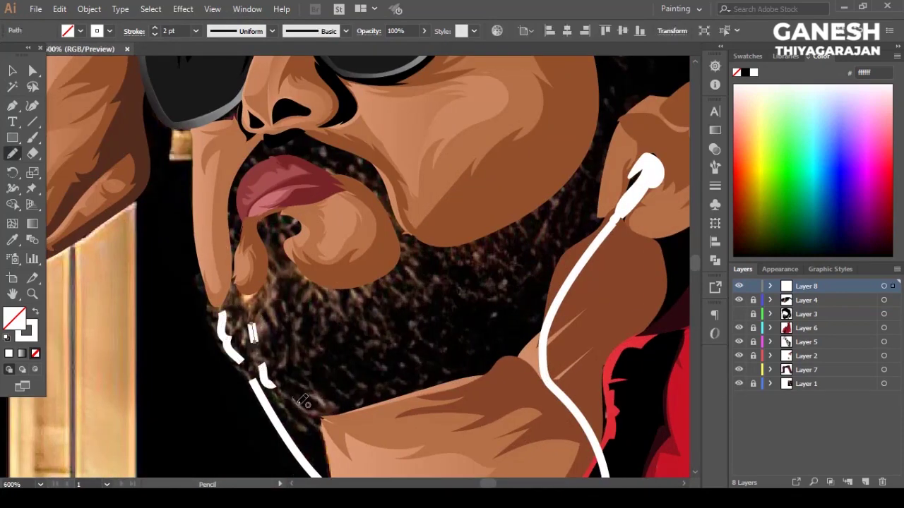
{"action": "key", "text": "ctrl+z"}
{"action": "key", "text": "ctrl+z"}
{"action": "key", "text": "ctrl+z"}
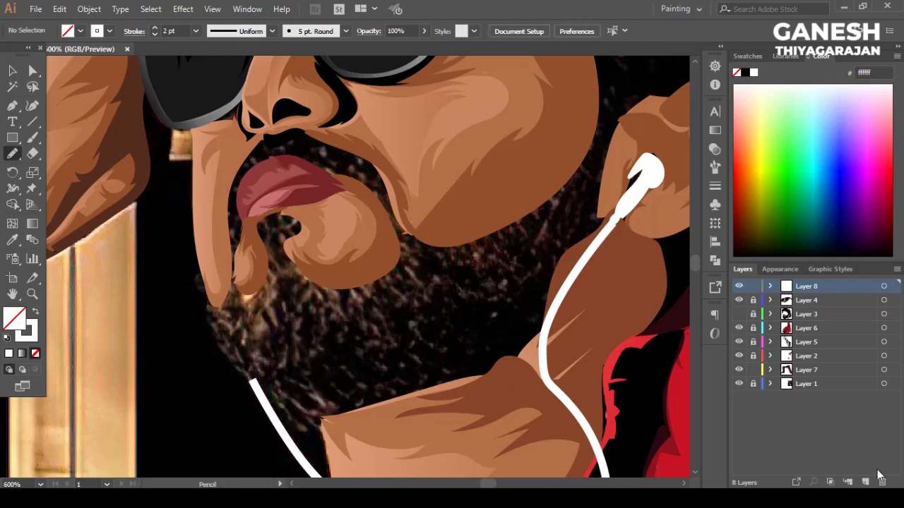
{"action": "key", "text": "ctrl+l"}
{"action": "mouse_move", "coordinate": [223, 317]}
{"action": "left_mouse_down"}
{"action": "mouse_move", "coordinate": [235, 349]}
{"action": "mouse_move", "coordinate": [263, 373]}
{"action": "left_mouse_up"}
{"action": "left_click_drag", "start_coordinate": [297, 390], "coordinate": [325, 411]}
{"action": "left_click_drag", "start_coordinate": [277, 310], "coordinate": [280, 346]}
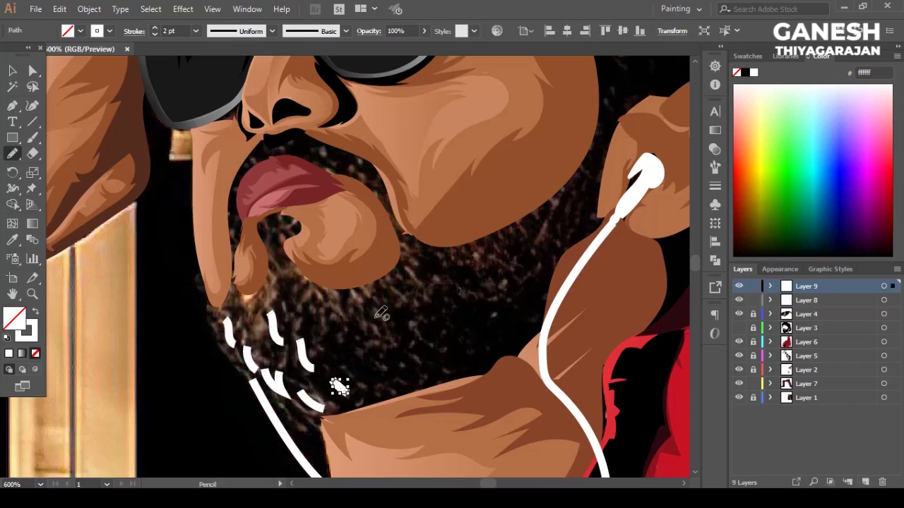
{"action": "left_click_drag", "start_coordinate": [328, 308], "coordinate": [356, 334]}
{"action": "left_click_drag", "start_coordinate": [387, 318], "coordinate": [407, 342]}
{"action": "left_click_drag", "start_coordinate": [377, 351], "coordinate": [402, 370]}
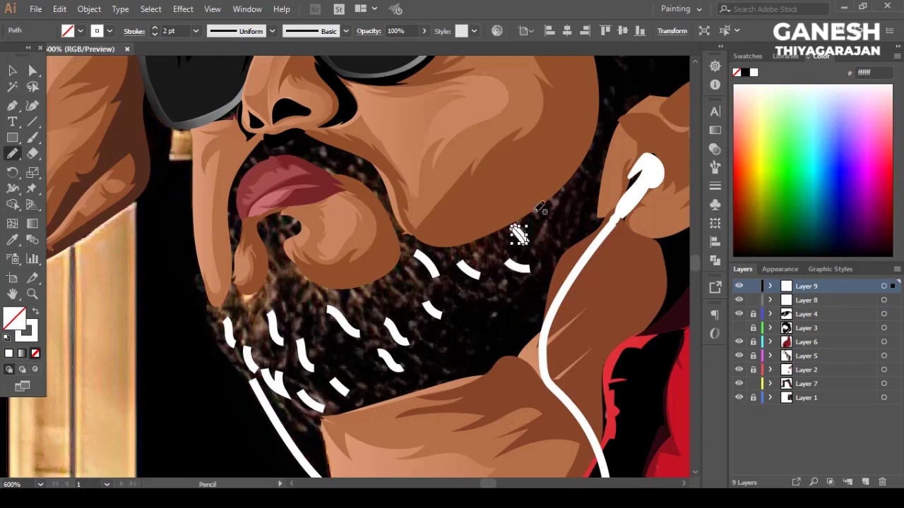
Step: Draw four more strands up the sideburn and into the hair
{"action": "scroll", "coordinate": [540, 207], "scroll_direction": "up", "scroll_amount": 3}
{"action": "scroll", "coordinate": [459, 240], "scroll_direction": "right", "scroll_amount": 5}
{"action": "scroll", "coordinate": [438, 233], "scroll_direction": "up", "scroll_amount": 1}
{"action": "left_click_drag", "start_coordinate": [455, 227], "coordinate": [465, 252]}
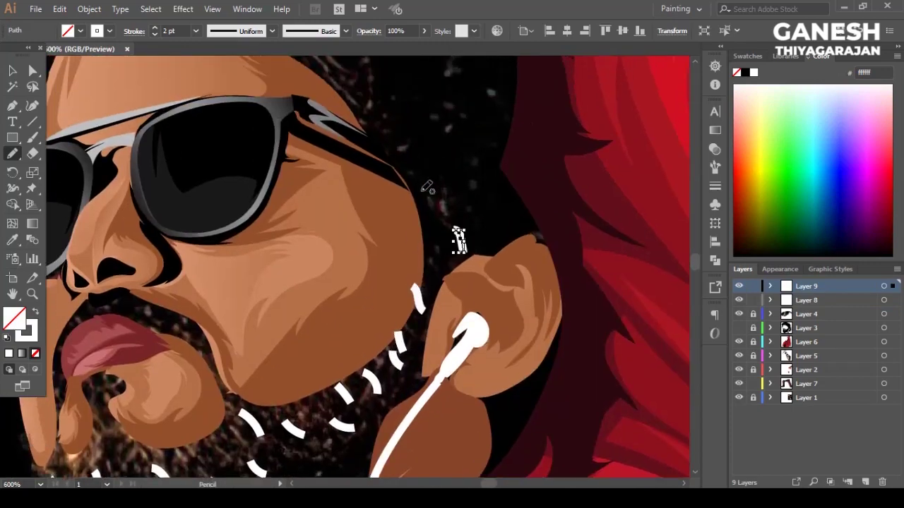
{"action": "left_click_drag", "start_coordinate": [432, 214], "coordinate": [443, 242]}
{"action": "left_click_drag", "start_coordinate": [424, 168], "coordinate": [456, 212]}
{"action": "left_click_drag", "start_coordinate": [463, 176], "coordinate": [472, 194]}
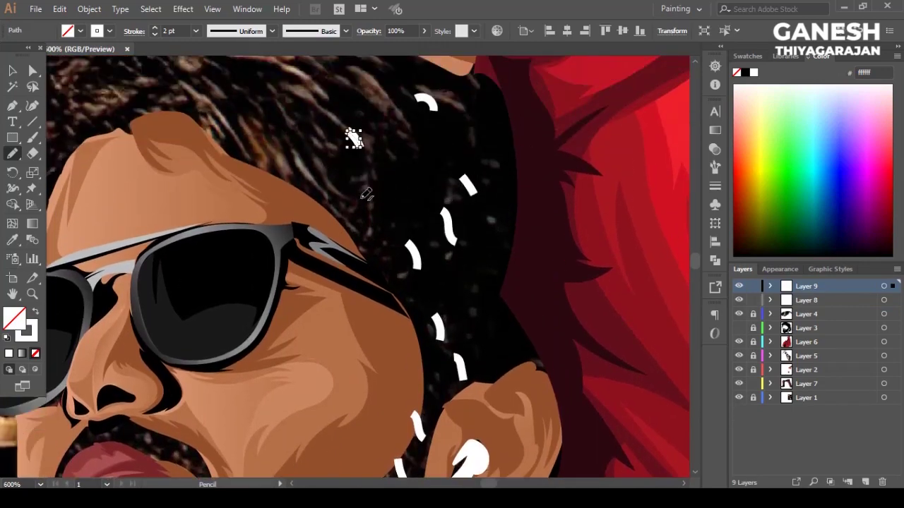
{"action": "scroll", "coordinate": [367, 195], "scroll_direction": "down", "scroll_amount": 3}
{"action": "scroll", "coordinate": [361, 219], "scroll_direction": "left", "scroll_amount": 3}
{"action": "scroll", "coordinate": [359, 212], "scroll_direction": "down", "scroll_amount": 1}
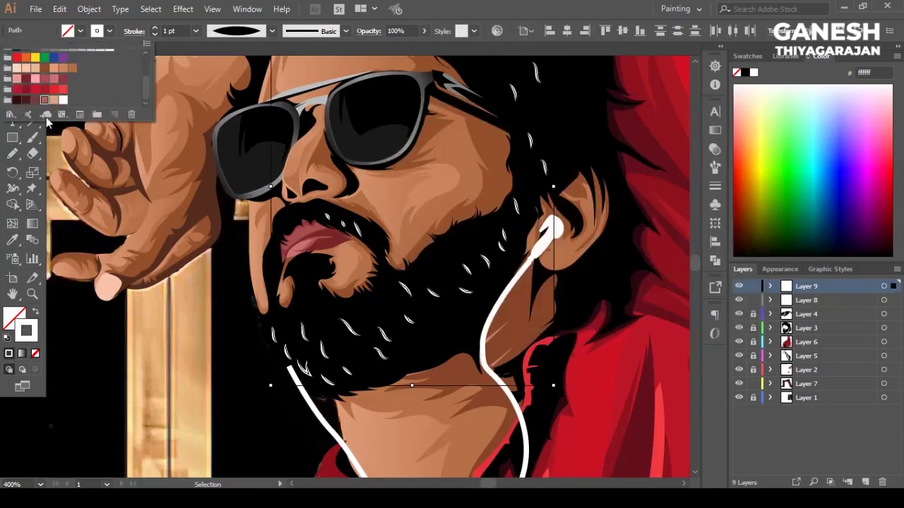
Step: Recolour the Layer 9 strands tan and add Layer 10
{"action": "left_click", "coordinate": [53, 99]}
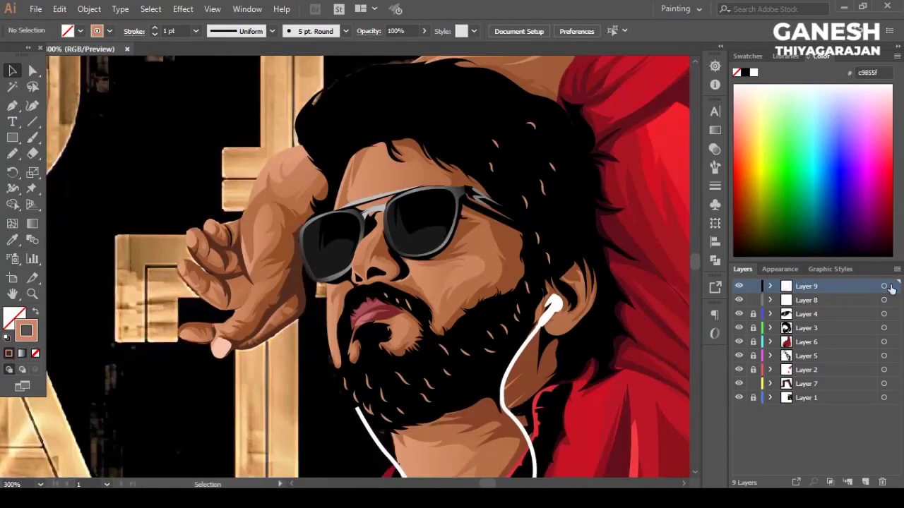
{"action": "left_click", "coordinate": [892, 287]}
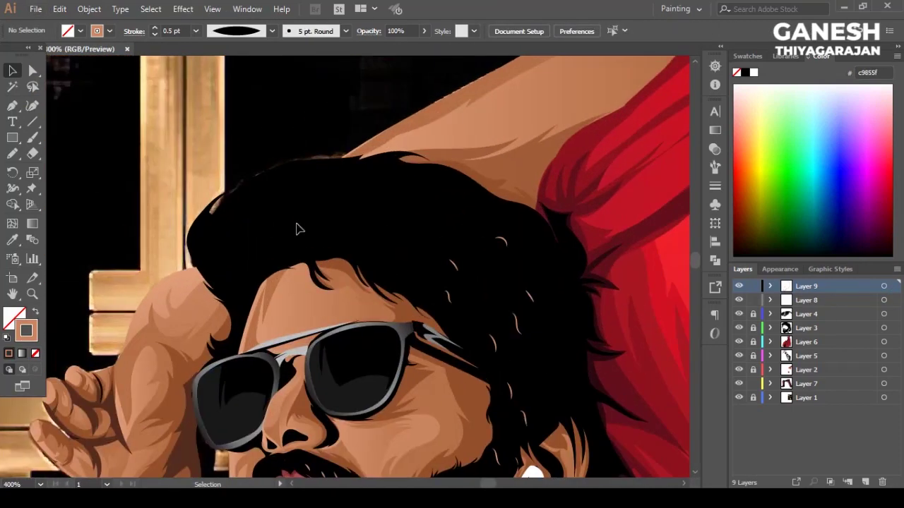
{"action": "left_click", "coordinate": [865, 483]}
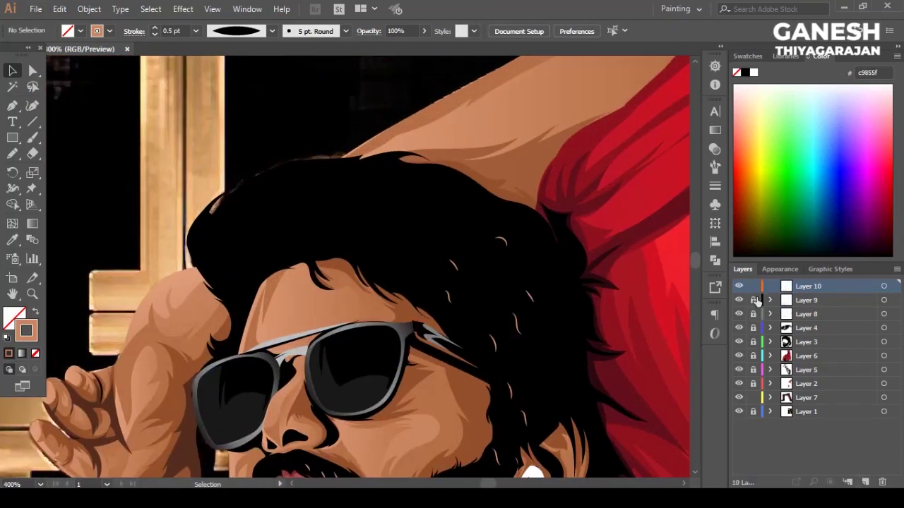
Step: Draw two brown strands on the hair on Layer 10 and lower their opacity
{"action": "left_click_drag", "start_coordinate": [464, 242], "coordinate": [407, 208]}
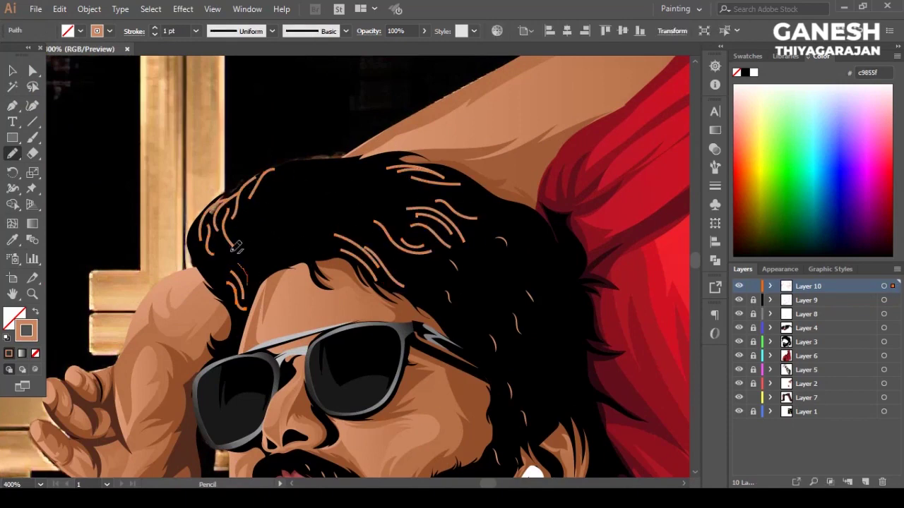
{"action": "left_click_drag", "start_coordinate": [367, 198], "coordinate": [308, 225]}
{"action": "left_click", "coordinate": [894, 286]}
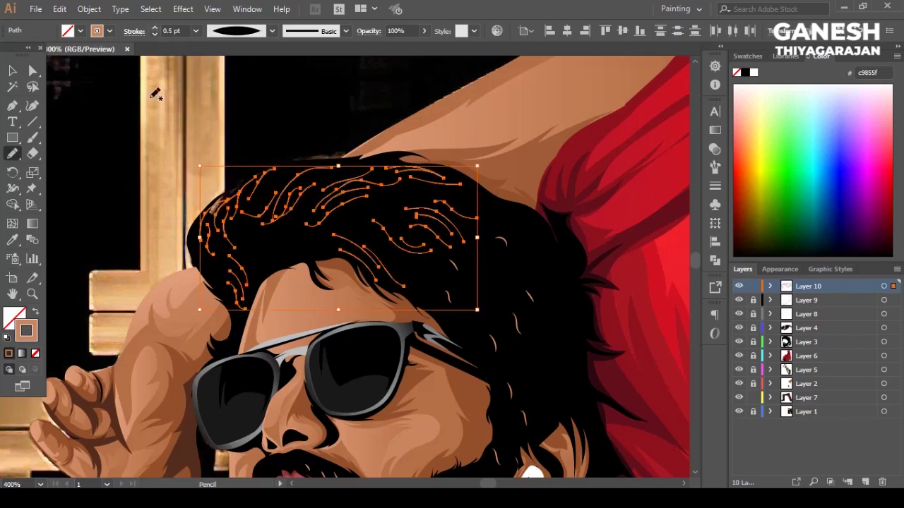
{"action": "scroll", "coordinate": [347, 164], "scroll_direction": "up", "scroll_amount": 2}
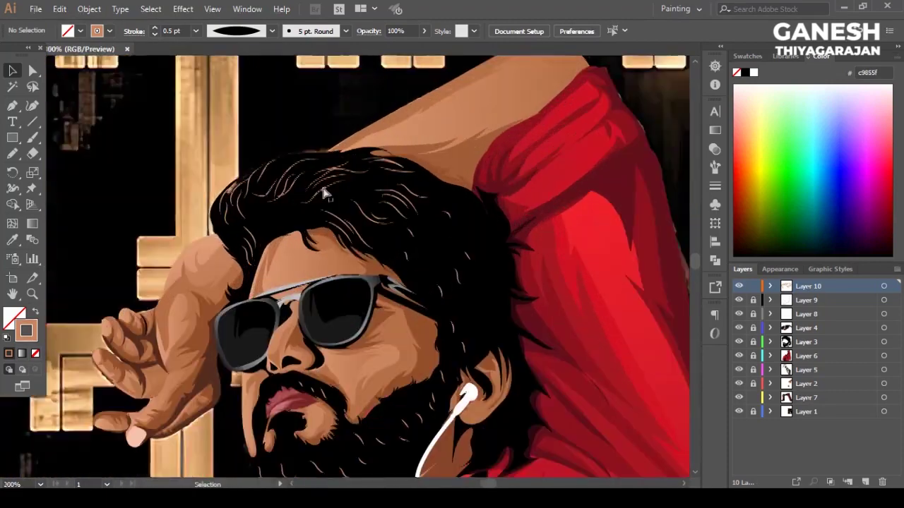
{"action": "left_click", "coordinate": [884, 286]}
{"action": "left_click", "coordinate": [715, 148]}
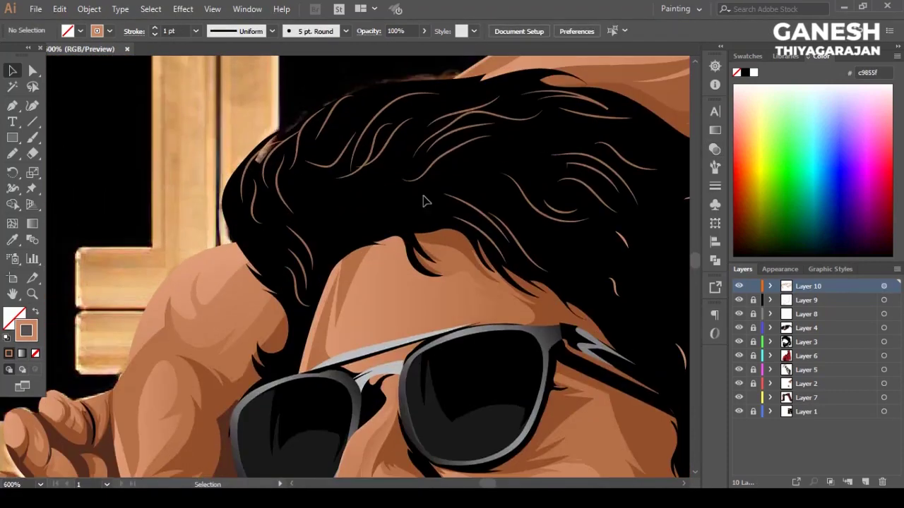
Step: Add an empty Layer 11 and deselect the hair strands
{"action": "key", "text": "ctrl+l"}
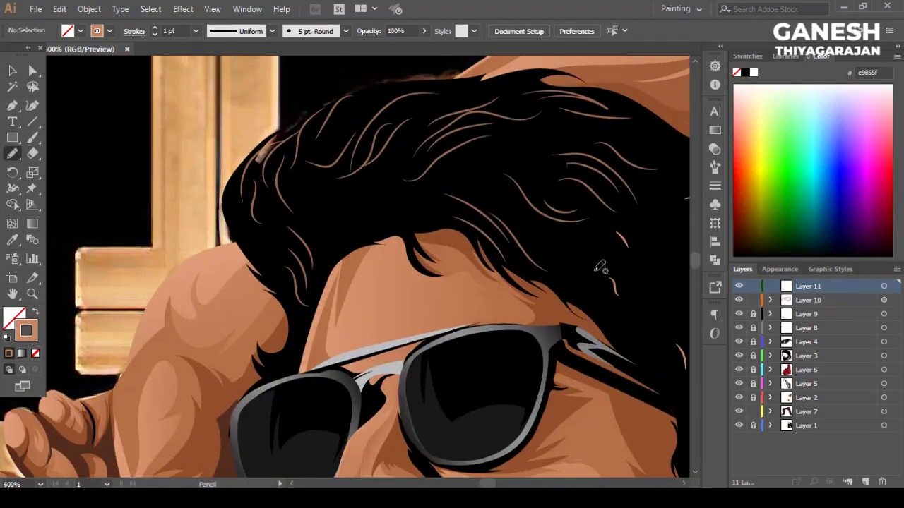
{"action": "left_click", "coordinate": [12, 71]}
{"action": "right_click", "coordinate": [338, 174]}
{"action": "left_click", "coordinate": [142, 200]}
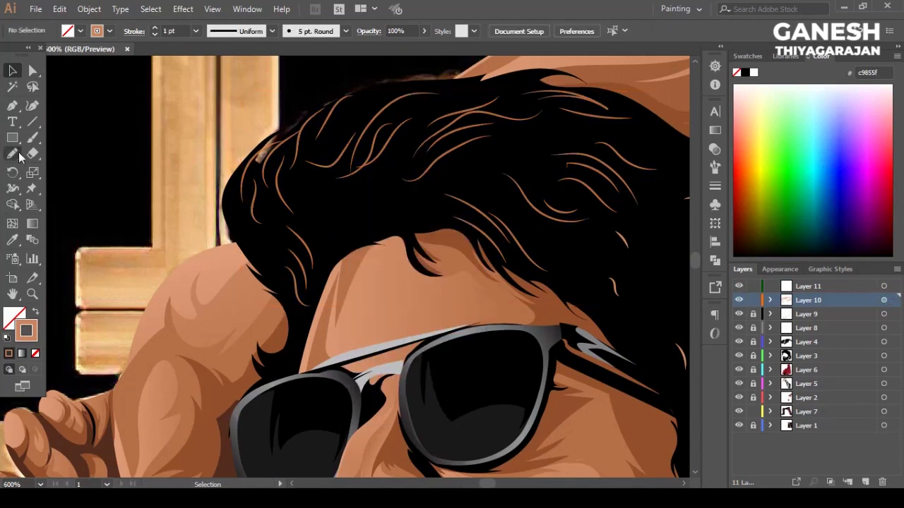
Step: Draw more strands near the left hairline, across the top and down the right side of the hair
{"action": "left_click", "coordinate": [14, 154]}
{"action": "left_click_drag", "start_coordinate": [240, 173], "coordinate": [245, 237]}
{"action": "mouse_move", "coordinate": [329, 141]}
{"action": "left_mouse_down"}
{"action": "mouse_move", "coordinate": [373, 125]}
{"action": "mouse_move", "coordinate": [322, 148]}
{"action": "mouse_move", "coordinate": [464, 81]}
{"action": "mouse_move", "coordinate": [488, 137]}
{"action": "left_mouse_up"}
{"action": "left_click_drag", "start_coordinate": [492, 106], "coordinate": [418, 154]}
{"action": "left_click_drag", "start_coordinate": [530, 111], "coordinate": [423, 181]}
{"action": "left_click_drag", "start_coordinate": [546, 116], "coordinate": [656, 141]}
{"action": "left_click_drag", "start_coordinate": [579, 140], "coordinate": [643, 166]}
{"action": "left_click_drag", "start_coordinate": [576, 172], "coordinate": [632, 230]}
Step: Add strands in the lower hair above the forehead, then select all the hair strands
{"action": "mouse_move", "coordinate": [558, 194]}
{"action": "left_mouse_down"}
{"action": "mouse_move", "coordinate": [494, 175]}
{"action": "mouse_move", "coordinate": [524, 235]}
{"action": "left_mouse_up"}
{"action": "left_click_drag", "start_coordinate": [583, 213], "coordinate": [454, 208]}
{"action": "left_click_drag", "start_coordinate": [579, 230], "coordinate": [520, 281]}
{"action": "left_click_drag", "start_coordinate": [623, 298], "coordinate": [630, 314]}
{"action": "mouse_move", "coordinate": [396, 173]}
{"action": "left_mouse_down"}
{"action": "mouse_move", "coordinate": [356, 201]}
{"action": "mouse_move", "coordinate": [297, 268]}
{"action": "left_mouse_up"}
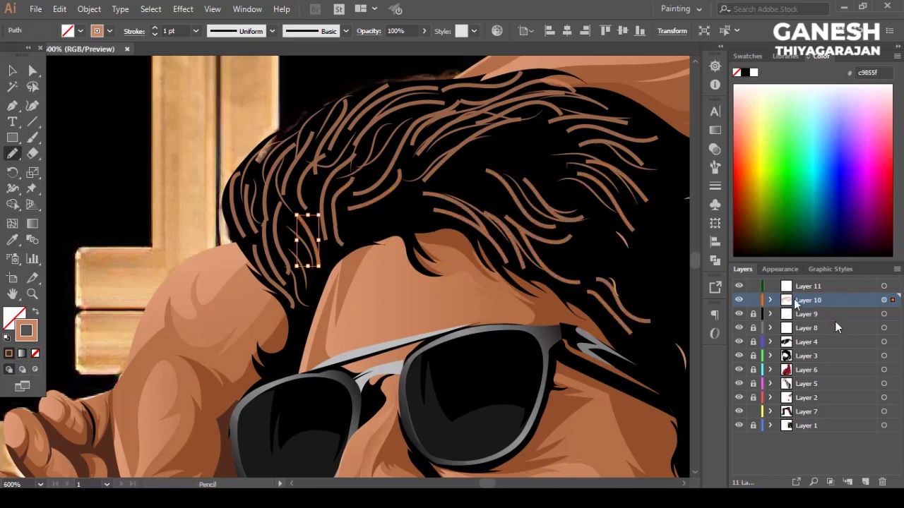
{"action": "key", "text": "ctrl+a"}
{"action": "key", "text": "v"}
{"action": "left_click", "coordinate": [154, 34]}
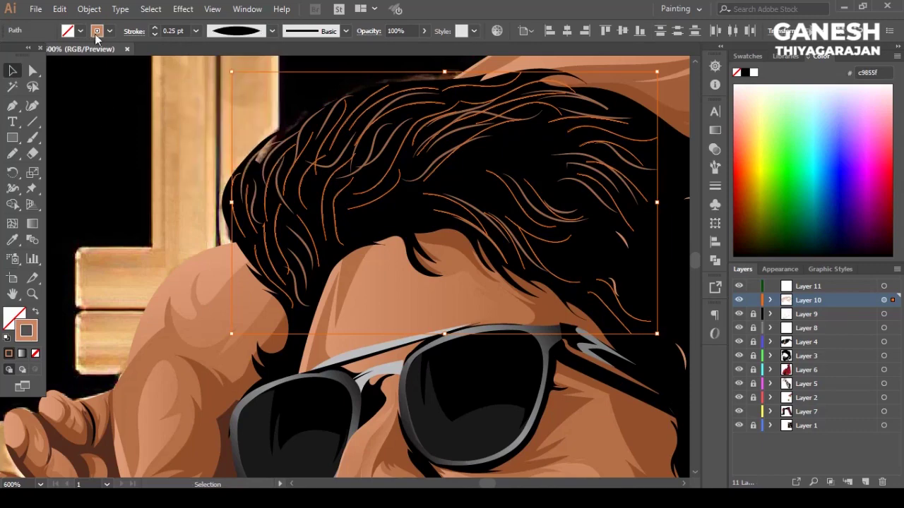
{"action": "left_click", "coordinate": [91, 165]}
{"action": "key", "text": "ctrl+minus"}
{"action": "key", "text": "ctrl+0"}
{"action": "scroll", "coordinate": [347, 262], "scroll_direction": "up", "scroll_amount": 5}
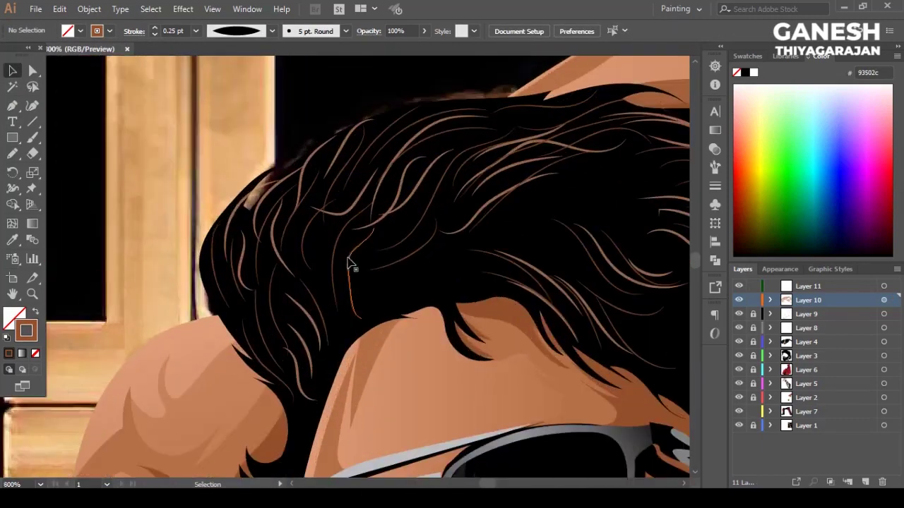
{"action": "key", "text": "ctrl+a"}
{"action": "left_click", "coordinate": [155, 28]}
{"action": "key", "text": "ctrl+0"}
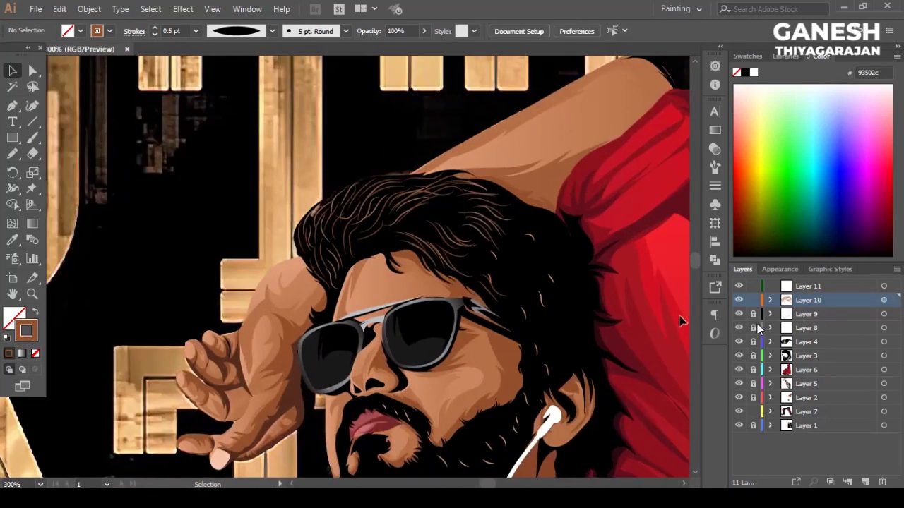
{"action": "scroll", "coordinate": [527, 286], "scroll_direction": "up", "scroll_amount": 5}
{"action": "right_click", "coordinate": [526, 286]}
{"action": "left_click", "coordinate": [715, 148]}
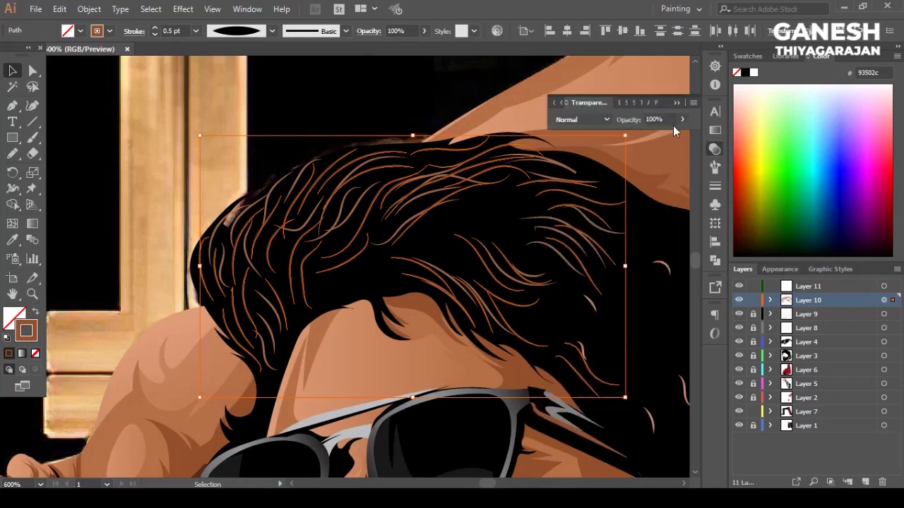
{"action": "right_click", "coordinate": [545, 178]}
{"action": "left_click", "coordinate": [586, 261]}
{"action": "key", "text": "ctrl+shift+a"}
{"action": "key", "text": "ctrl+0"}
{"action": "scroll", "coordinate": [385, 230], "scroll_direction": "up", "scroll_amount": 5}
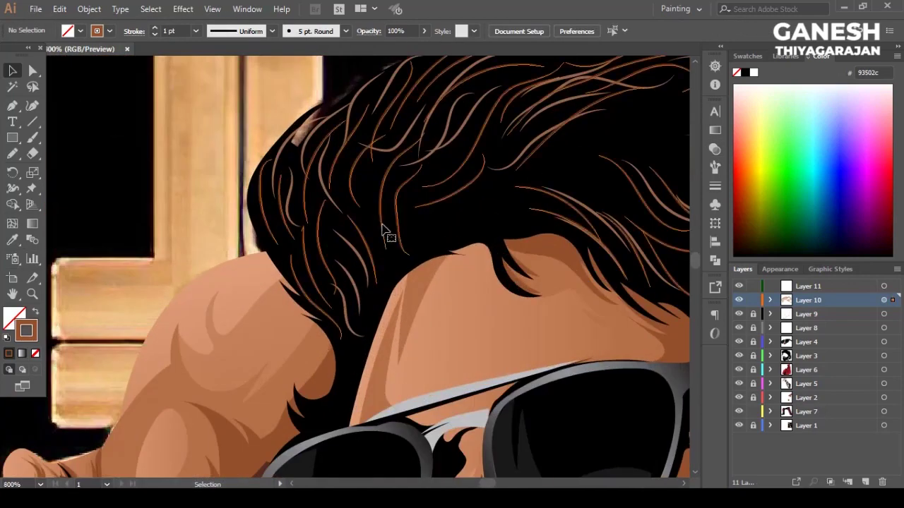
{"action": "scroll", "coordinate": [378, 224], "scroll_direction": "up", "scroll_amount": 2}
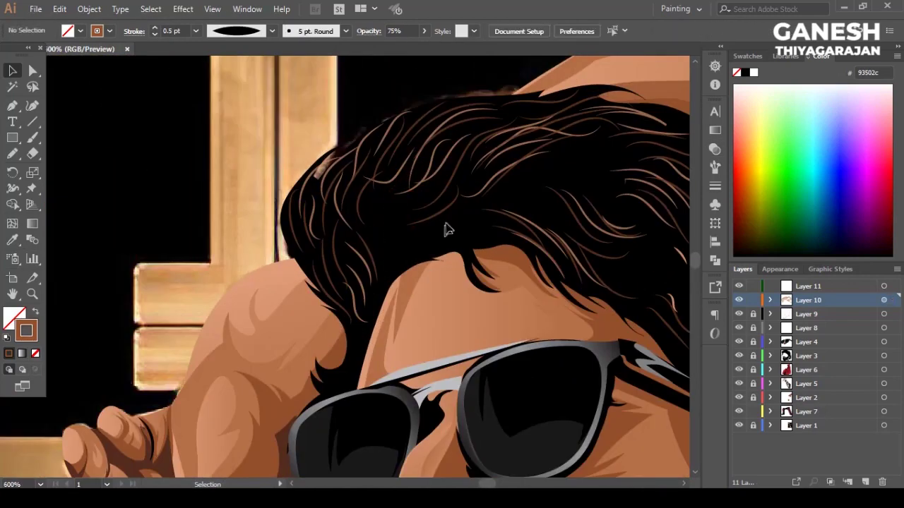
{"action": "scroll", "coordinate": [404, 164], "scroll_direction": "up", "scroll_amount": 1}
{"action": "key", "text": "ctrl+0"}
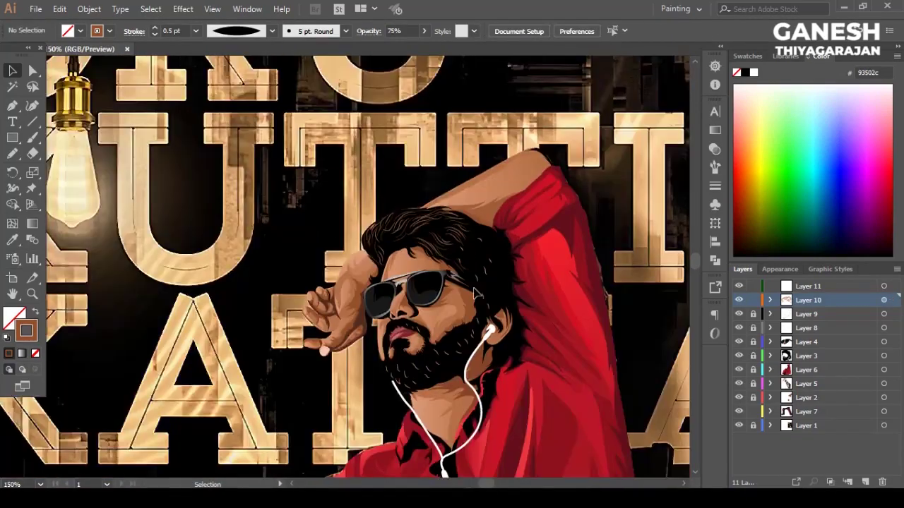
{"action": "scroll", "coordinate": [621, 296], "scroll_direction": "up", "scroll_amount": 5}
Step: Select the beard strand group on Layer 9 and adjust its transparency
{"action": "left_click", "coordinate": [807, 314]}
{"action": "scroll", "coordinate": [377, 383], "scroll_direction": "down", "scroll_amount": 4}
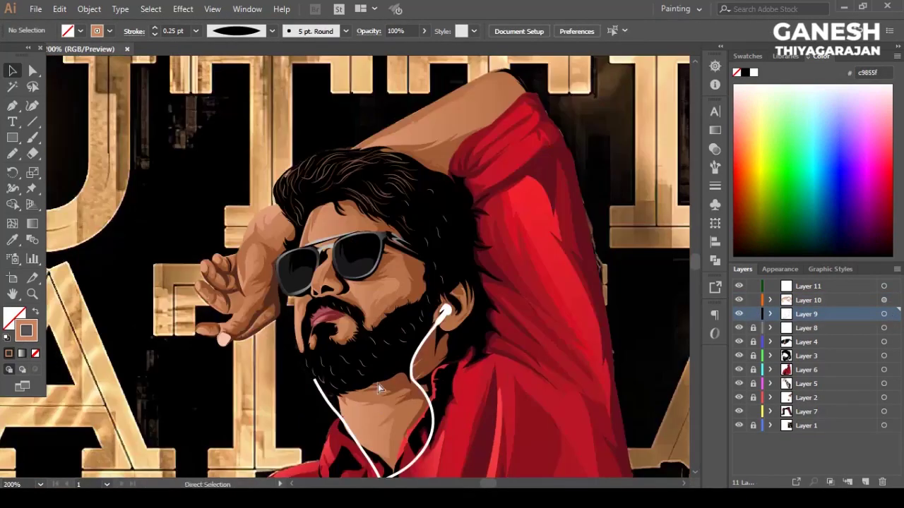
{"action": "scroll", "coordinate": [378, 383], "scroll_direction": "up", "scroll_amount": 4}
{"action": "scroll", "coordinate": [370, 399], "scroll_direction": "down", "scroll_amount": 3}
{"action": "scroll", "coordinate": [370, 399], "scroll_direction": "up", "scroll_amount": 3}
{"action": "scroll", "coordinate": [393, 272], "scroll_direction": "down", "scroll_amount": 4}
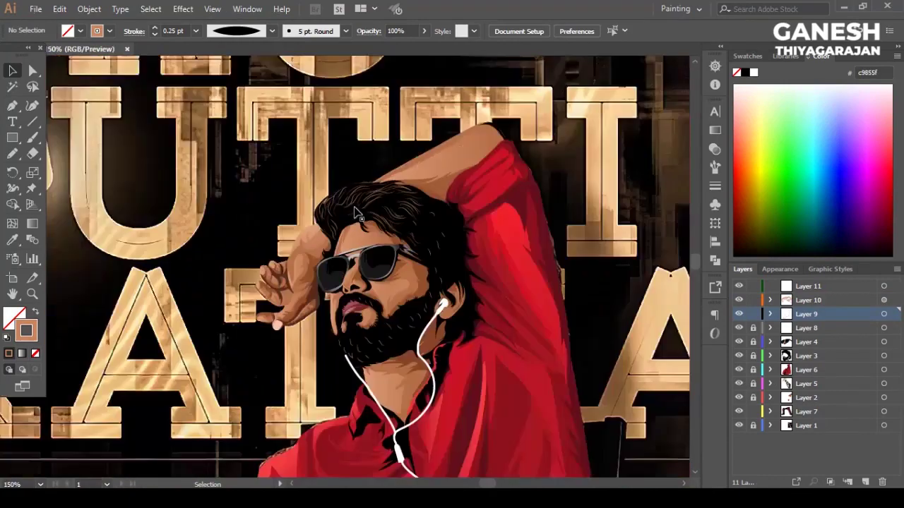
{"action": "scroll", "coordinate": [318, 296], "scroll_direction": "up", "scroll_amount": 4}
{"action": "scroll", "coordinate": [408, 294], "scroll_direction": "up", "scroll_amount": 2}
{"action": "key", "text": "ctrl+a"}
{"action": "right_click", "coordinate": [346, 272]}
{"action": "left_click", "coordinate": [402, 84]}
{"action": "left_click", "coordinate": [883, 313]}
{"action": "left_click", "coordinate": [715, 149]}
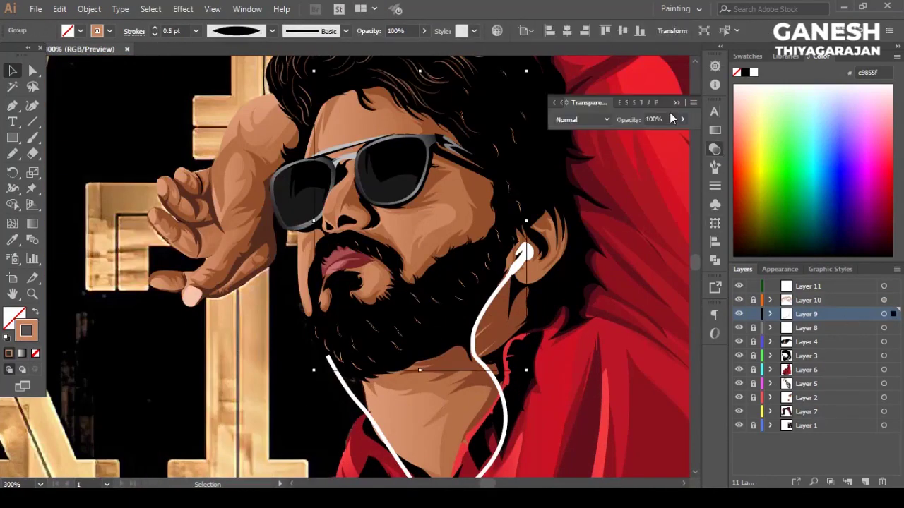
{"action": "left_click", "coordinate": [385, 353]}
Step: Give the beard strands a 0.25 pt stroke with a tapered width profile
{"action": "scroll", "coordinate": [384, 353], "scroll_direction": "up", "scroll_amount": 1}
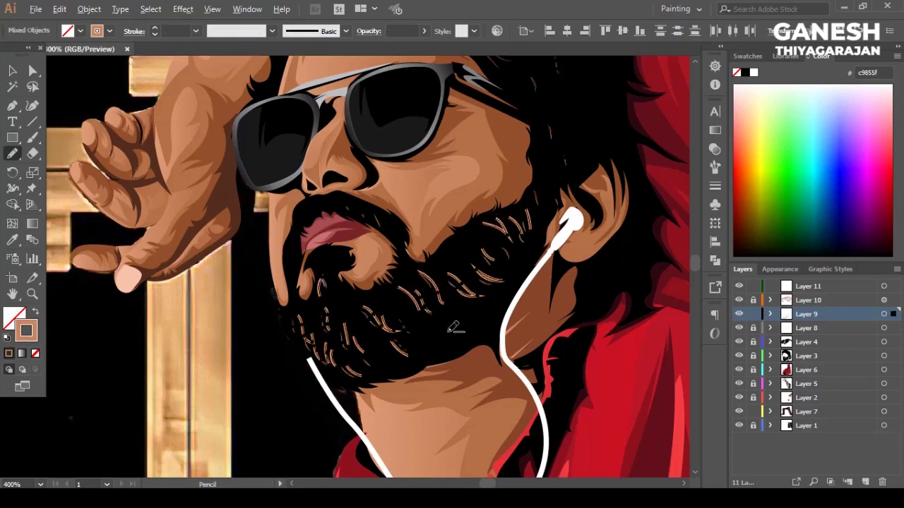
{"action": "scroll", "coordinate": [420, 318], "scroll_direction": "up", "scroll_amount": 3}
{"action": "key", "text": "v"}
{"action": "left_click", "coordinate": [272, 30]}
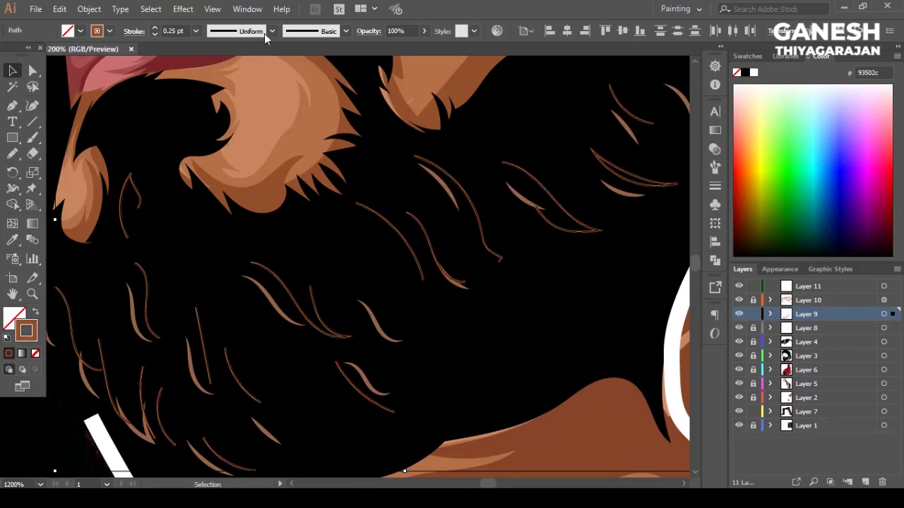
{"action": "left_click", "coordinate": [714, 149]}
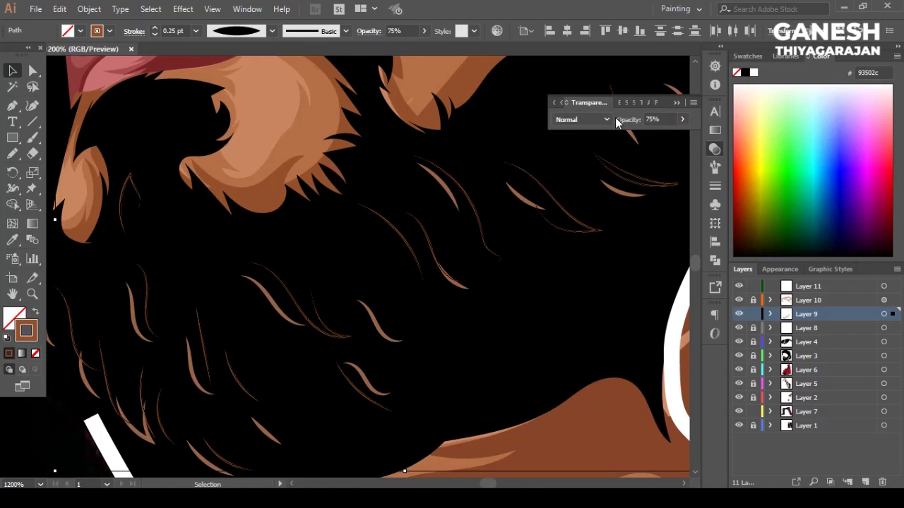
{"action": "scroll", "coordinate": [396, 300], "scroll_direction": "down", "scroll_amount": 5}
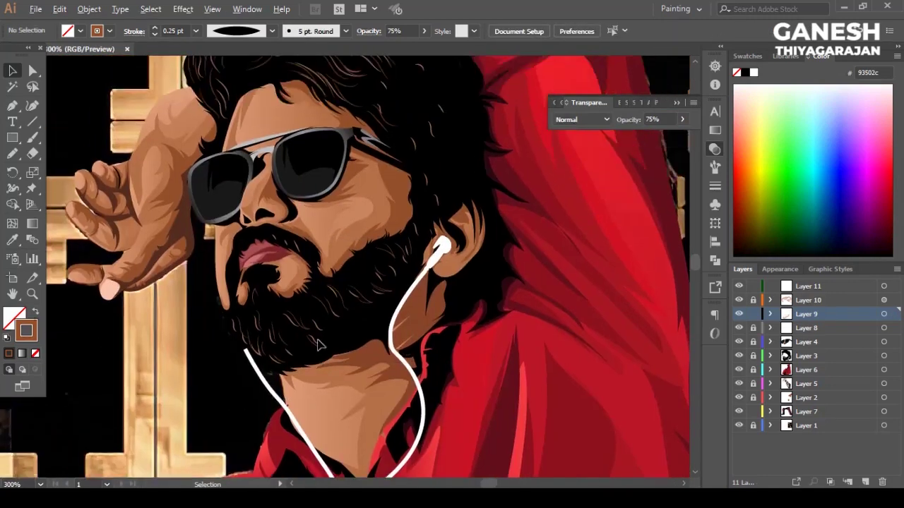
{"action": "scroll", "coordinate": [395, 300], "scroll_direction": "up", "scroll_amount": 5}
{"action": "scroll", "coordinate": [396, 300], "scroll_direction": "up", "scroll_amount": 2}
{"action": "key", "text": "ctrl+shift+a"}
Step: Lower the opacity of the hair strands on Layer 10
{"action": "scroll", "coordinate": [423, 282], "scroll_direction": "down", "scroll_amount": 4}
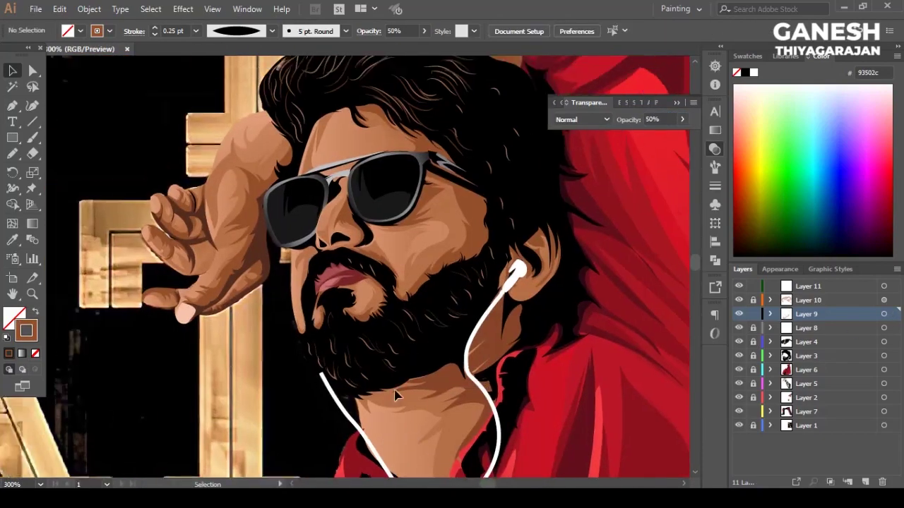
{"action": "scroll", "coordinate": [424, 283], "scroll_direction": "up", "scroll_amount": 1}
{"action": "scroll", "coordinate": [436, 368], "scroll_direction": "up", "scroll_amount": 3}
{"action": "scroll", "coordinate": [432, 219], "scroll_direction": "down", "scroll_amount": 2}
{"action": "scroll", "coordinate": [432, 219], "scroll_direction": "down", "scroll_amount": 3}
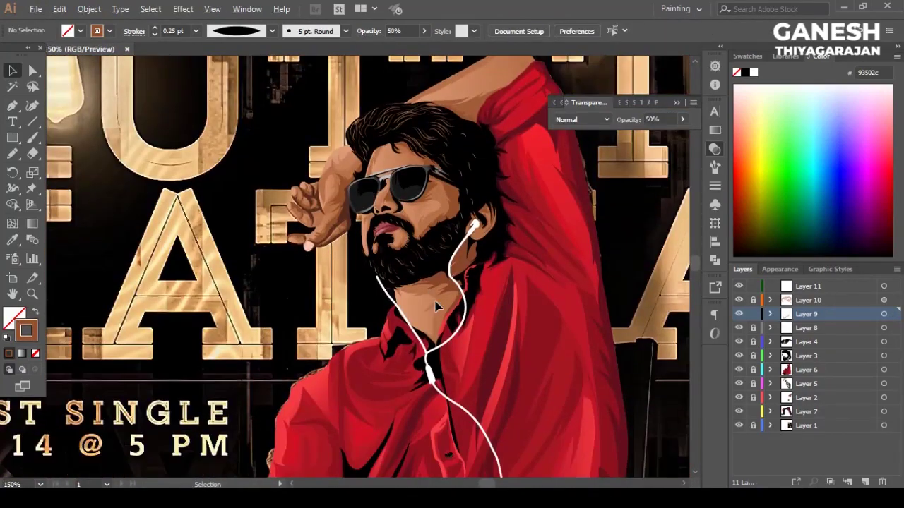
{"action": "scroll", "coordinate": [432, 219], "scroll_direction": "up", "scroll_amount": 4}
{"action": "scroll", "coordinate": [297, 317], "scroll_direction": "down", "scroll_amount": 3}
{"action": "scroll", "coordinate": [518, 233], "scroll_direction": "down", "scroll_amount": 2}
{"action": "scroll", "coordinate": [396, 209], "scroll_direction": "up", "scroll_amount": 5}
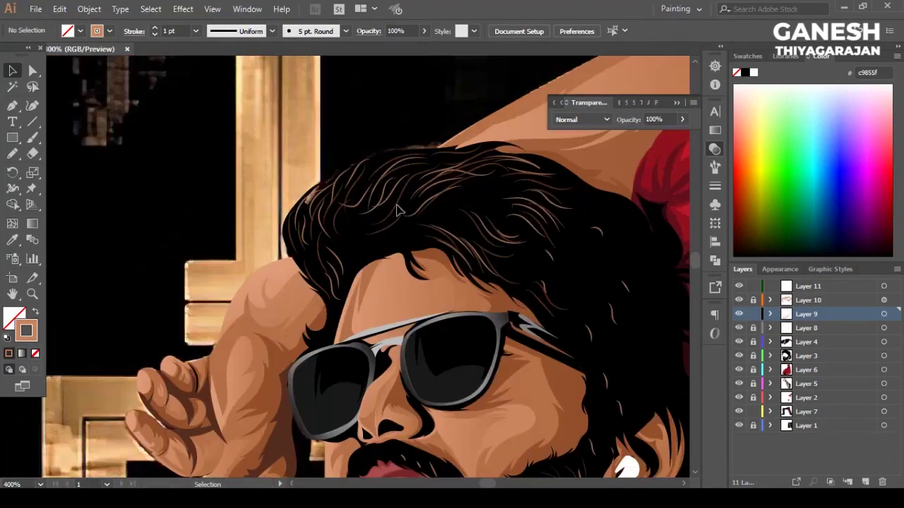
{"action": "left_click_drag", "start_coordinate": [385, 170], "coordinate": [424, 205]}
{"action": "scroll", "coordinate": [424, 205], "scroll_direction": "up", "scroll_amount": 3}
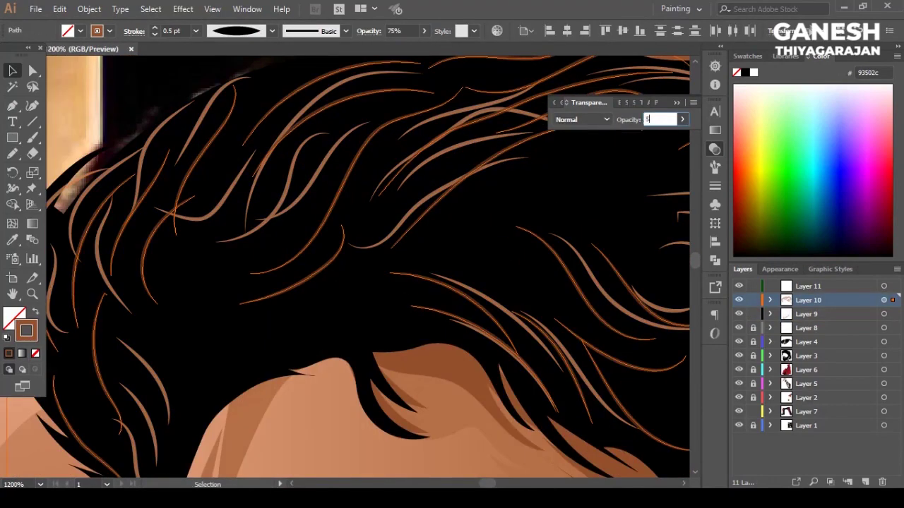
{"action": "key", "text": "Return"}
{"action": "key", "text": "ctrl+shift+a"}
Step: Select the beard group and briefly isolate it to inspect the strands
{"action": "scroll", "coordinate": [434, 208], "scroll_direction": "down", "scroll_amount": 3}
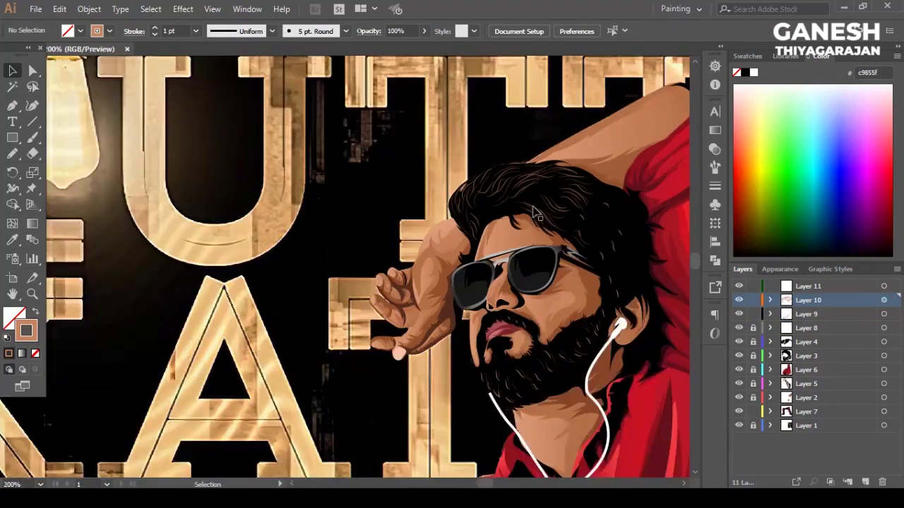
{"action": "scroll", "coordinate": [434, 208], "scroll_direction": "down", "scroll_amount": 2}
{"action": "scroll", "coordinate": [311, 357], "scroll_direction": "up", "scroll_amount": 3}
{"action": "scroll", "coordinate": [380, 346], "scroll_direction": "up", "scroll_amount": 2}
{"action": "left_click", "coordinate": [423, 176]}
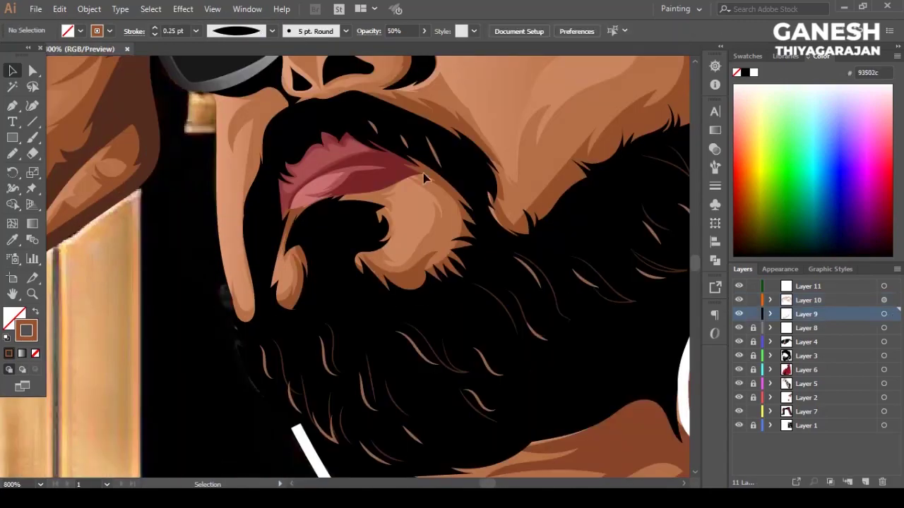
{"action": "scroll", "coordinate": [424, 177], "scroll_direction": "down", "scroll_amount": 3}
{"action": "scroll", "coordinate": [264, 319], "scroll_direction": "down", "scroll_amount": 2}
{"action": "scroll", "coordinate": [264, 319], "scroll_direction": "down", "scroll_amount": 2}
{"action": "scroll", "coordinate": [438, 283], "scroll_direction": "up", "scroll_amount": 5}
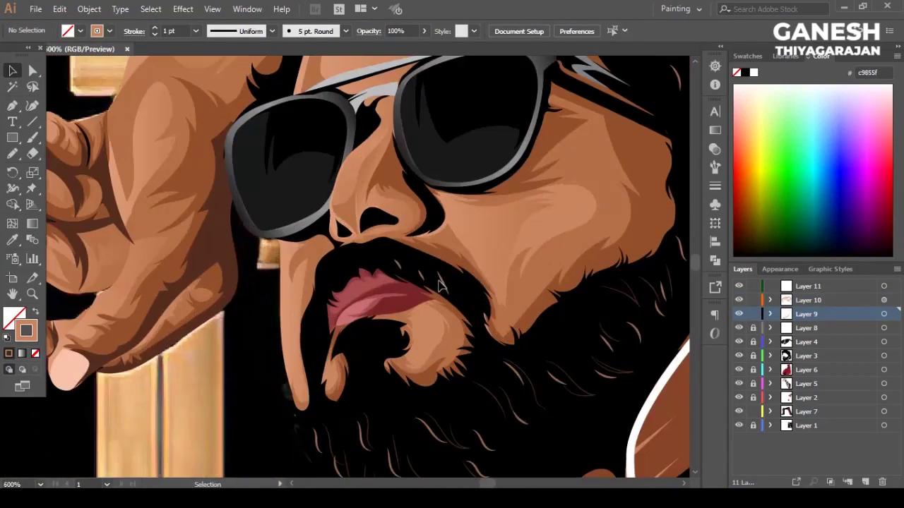
{"action": "double_click", "coordinate": [436, 300]}
{"action": "scroll", "coordinate": [436, 300], "scroll_direction": "up", "scroll_amount": 3}
{"action": "scroll", "coordinate": [256, 225], "scroll_direction": "down", "scroll_amount": 5}
{"action": "key", "text": "Escape"}
{"action": "scroll", "coordinate": [383, 262], "scroll_direction": "up", "scroll_amount": 2}
{"action": "scroll", "coordinate": [398, 262], "scroll_direction": "down", "scroll_amount": 1}
{"action": "scroll", "coordinate": [424, 317], "scroll_direction": "down", "scroll_amount": 1}
{"action": "scroll", "coordinate": [399, 342], "scroll_direction": "up", "scroll_amount": 3}
{"action": "scroll", "coordinate": [259, 316], "scroll_direction": "down", "scroll_amount": 5}
{"action": "scroll", "coordinate": [303, 289], "scroll_direction": "up", "scroll_amount": 4}
{"action": "scroll", "coordinate": [396, 283], "scroll_direction": "down", "scroll_amount": 5}
{"action": "scroll", "coordinate": [583, 219], "scroll_direction": "up", "scroll_amount": 1}
{"action": "scroll", "coordinate": [583, 218], "scroll_direction": "down", "scroll_amount": 1}
{"action": "scroll", "coordinate": [584, 218], "scroll_direction": "up", "scroll_amount": 3}
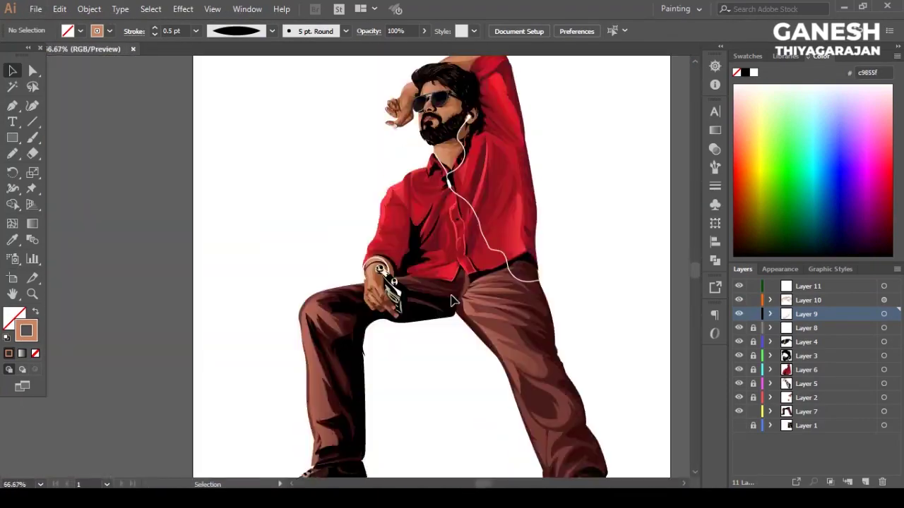
Step: Inspect the paths in Layers 2 and 3 and unlock Layers 3 and 6
{"action": "scroll", "coordinate": [452, 297], "scroll_direction": "down", "scroll_amount": 4}
{"action": "left_click", "coordinate": [770, 398]}
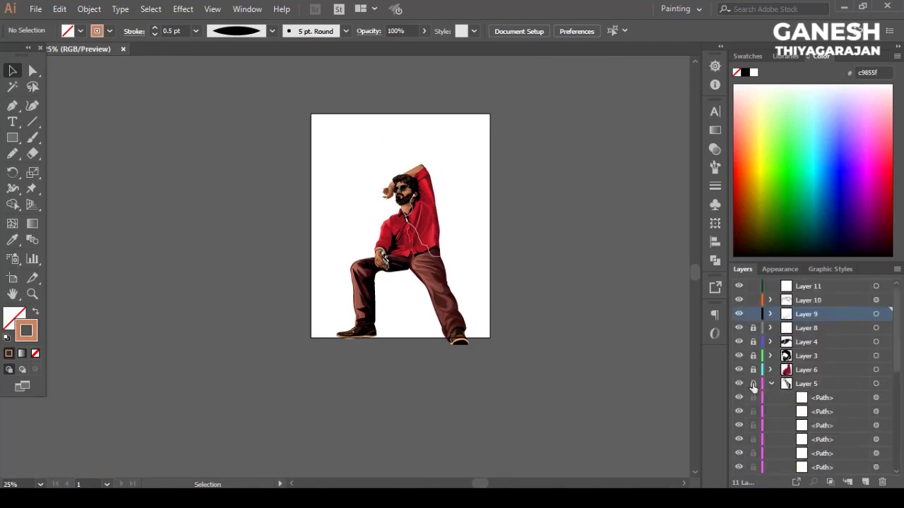
{"action": "scroll", "coordinate": [774, 406], "scroll_direction": "down", "scroll_amount": 3}
{"action": "scroll", "coordinate": [775, 408], "scroll_direction": "up", "scroll_amount": 3}
{"action": "left_click", "coordinate": [770, 398]}
{"action": "left_click", "coordinate": [753, 369]}
{"action": "left_click", "coordinate": [752, 356]}
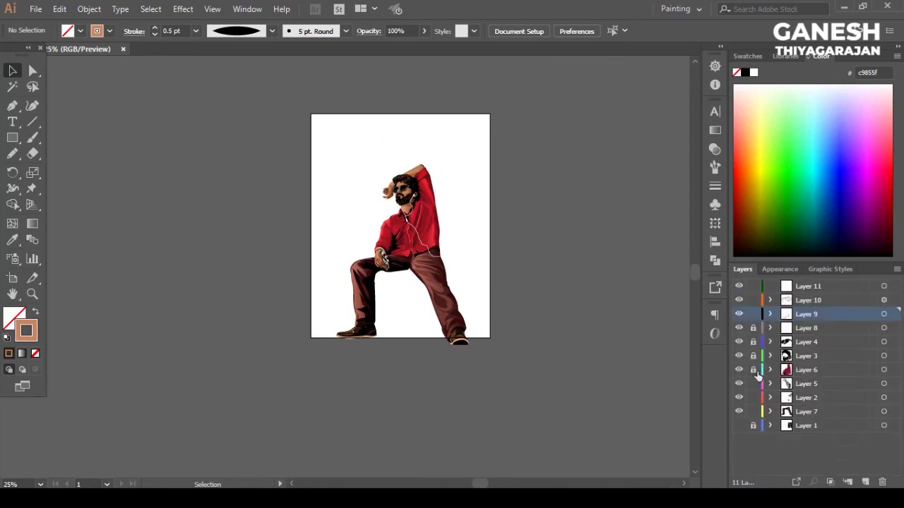
{"action": "left_click", "coordinate": [770, 356]}
{"action": "left_click", "coordinate": [771, 356]}
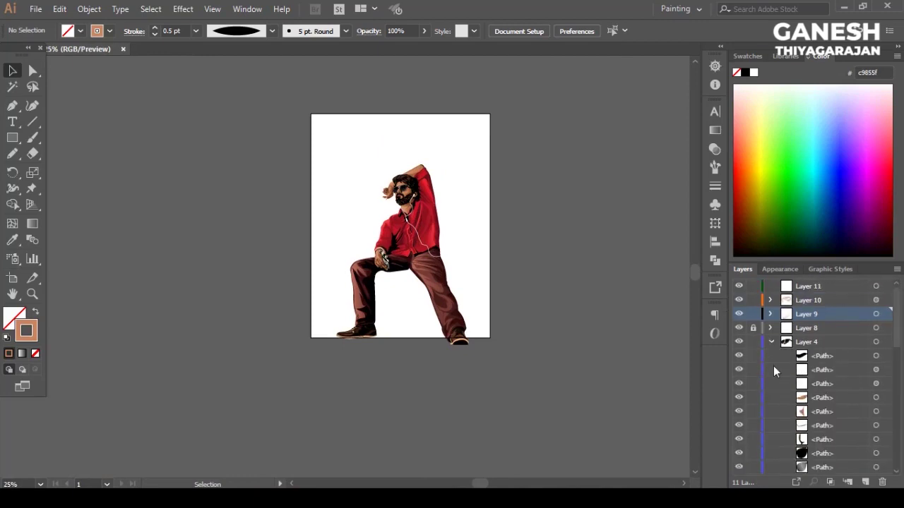
Step: Unlock Layers 8 and 4, then select all the artwork and deselect it
{"action": "left_click", "coordinate": [753, 342]}
{"action": "left_click", "coordinate": [753, 327]}
{"action": "left_click", "coordinate": [893, 329]}
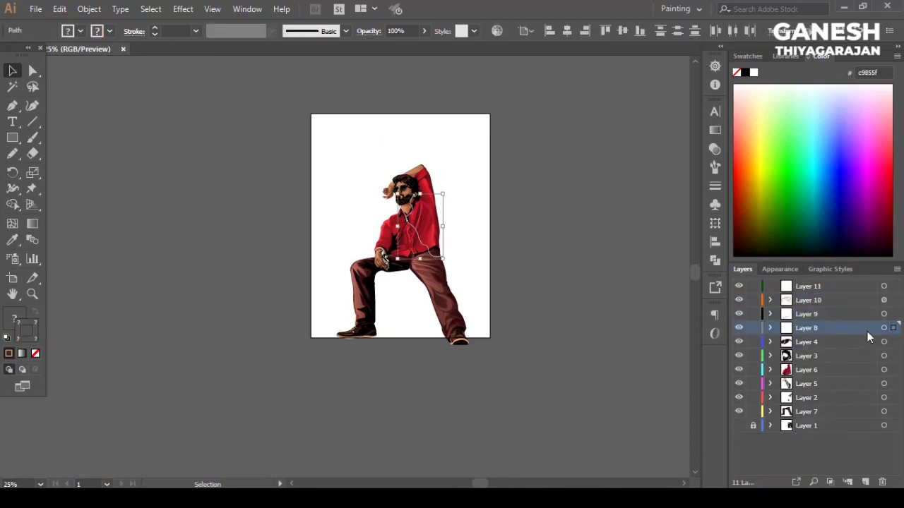
{"action": "key", "text": "ctrl+a"}
{"action": "scroll", "coordinate": [359, 202], "scroll_direction": "up", "scroll_amount": 2}
{"action": "scroll", "coordinate": [558, 324], "scroll_direction": "down", "scroll_amount": 2}
{"action": "scroll", "coordinate": [446, 196], "scroll_direction": "up", "scroll_amount": 1}
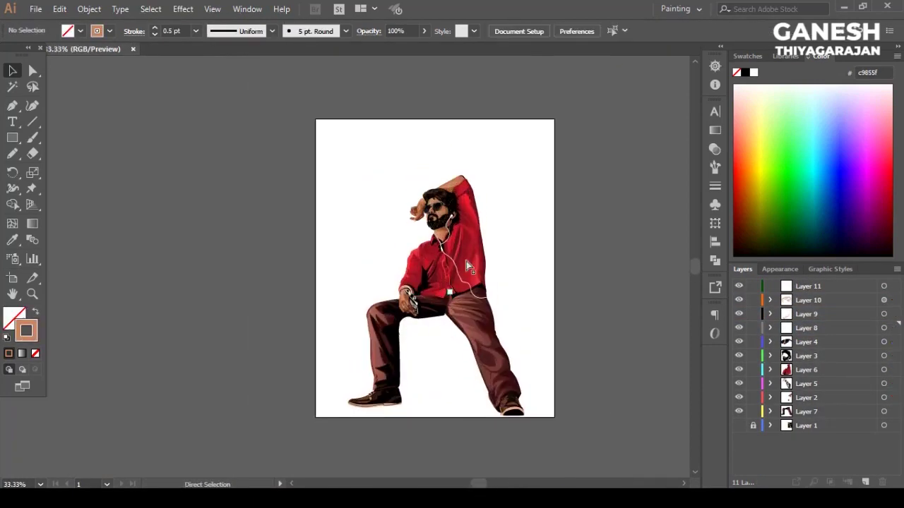
{"action": "left_click", "coordinate": [616, 292]}
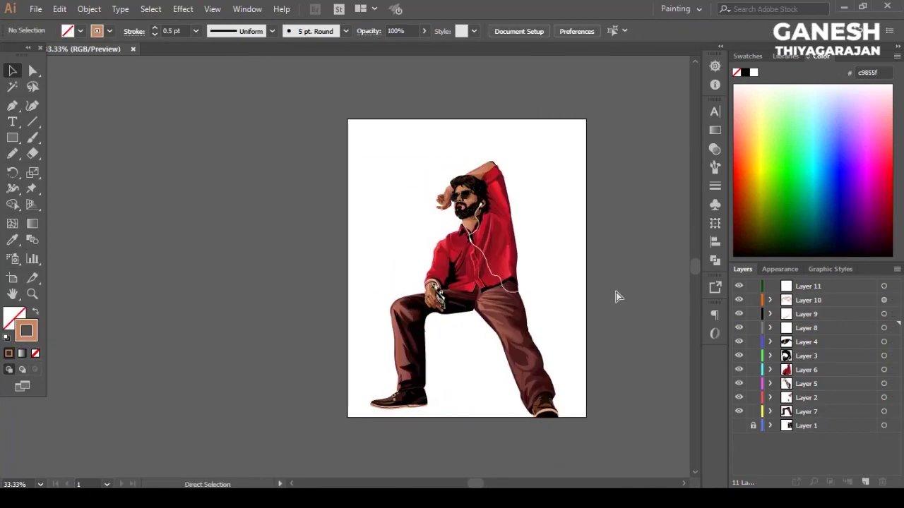
Step: Hide the Layer 1 background so the portrait sits on a plain white artboard
{"action": "left_click", "coordinate": [738, 426]}
{"action": "scroll", "coordinate": [599, 286], "scroll_direction": "up", "scroll_amount": 3}
{"action": "scroll", "coordinate": [598, 286], "scroll_direction": "down", "scroll_amount": 2}
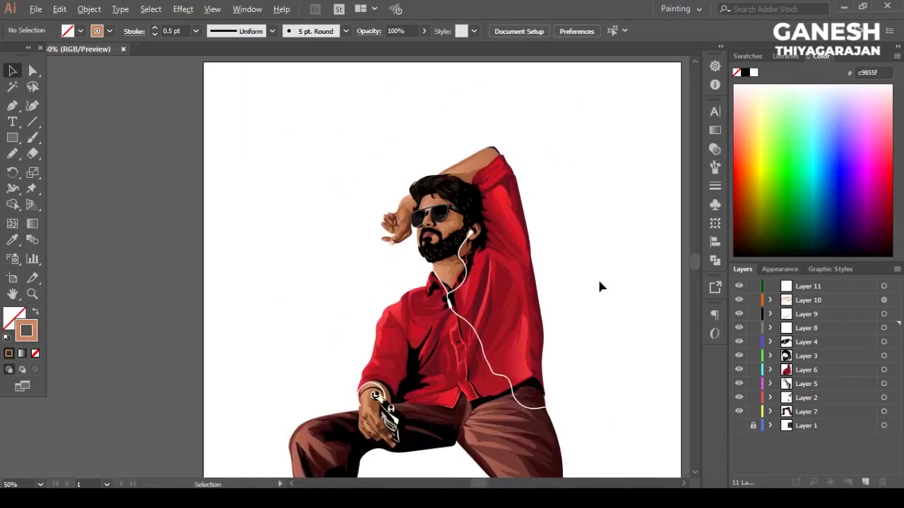
{"action": "scroll", "coordinate": [599, 286], "scroll_direction": "down", "scroll_amount": 1}
{"action": "scroll", "coordinate": [471, 373], "scroll_direction": "up", "scroll_amount": 4}
{"action": "scroll", "coordinate": [396, 233], "scroll_direction": "up", "scroll_amount": 2}
{"action": "scroll", "coordinate": [236, 436], "scroll_direction": "down", "scroll_amount": 5}
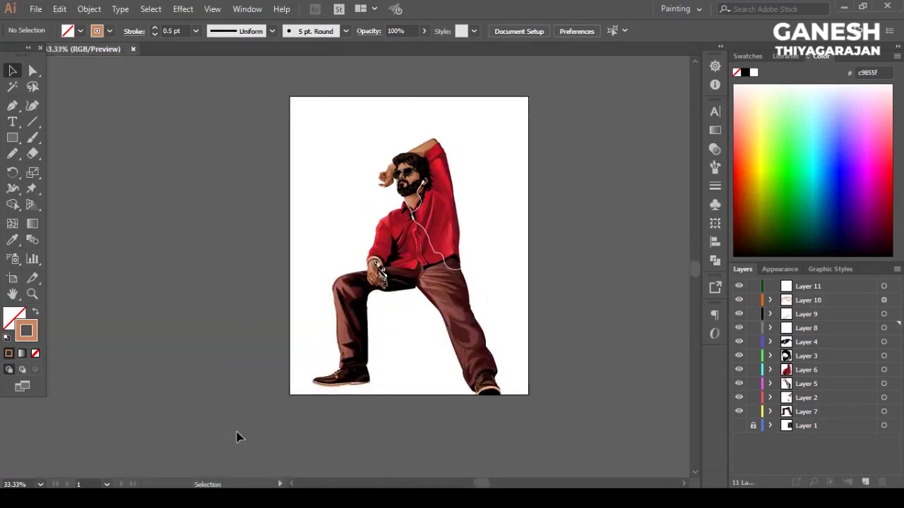